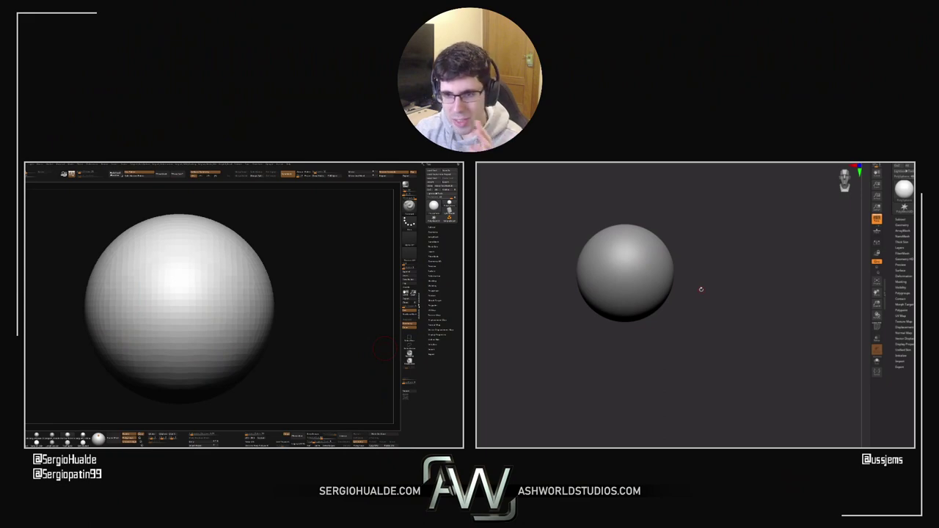
Step: Load another sphere project from the project library without saving the current one, and turn off perspective
left_click_drag(699, 257, 691, 264, "alt")
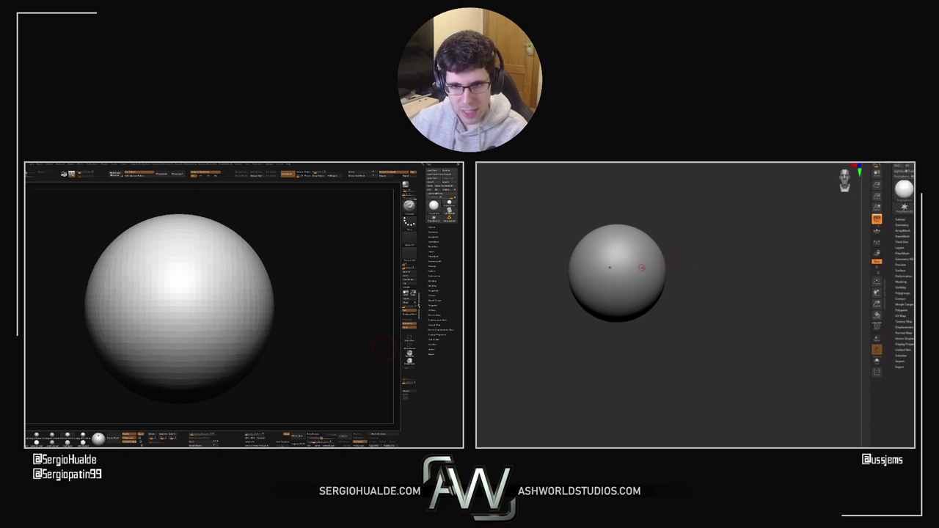
left_click_drag(663, 295, 716, 302, "alt")
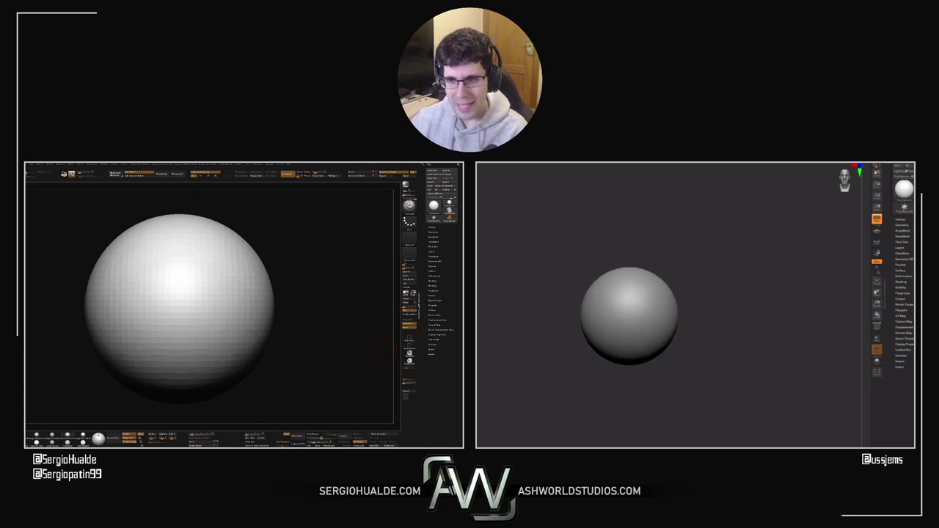
key("comma")
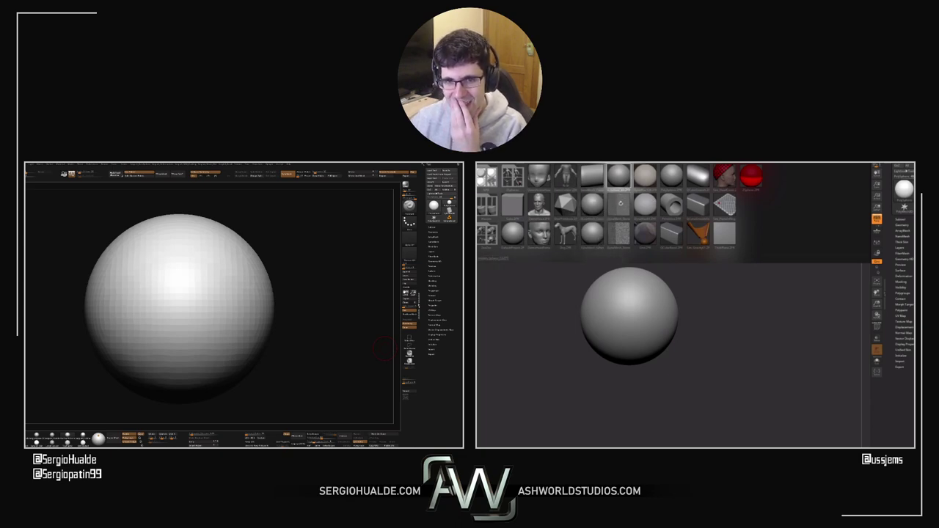
double_click(593, 234)
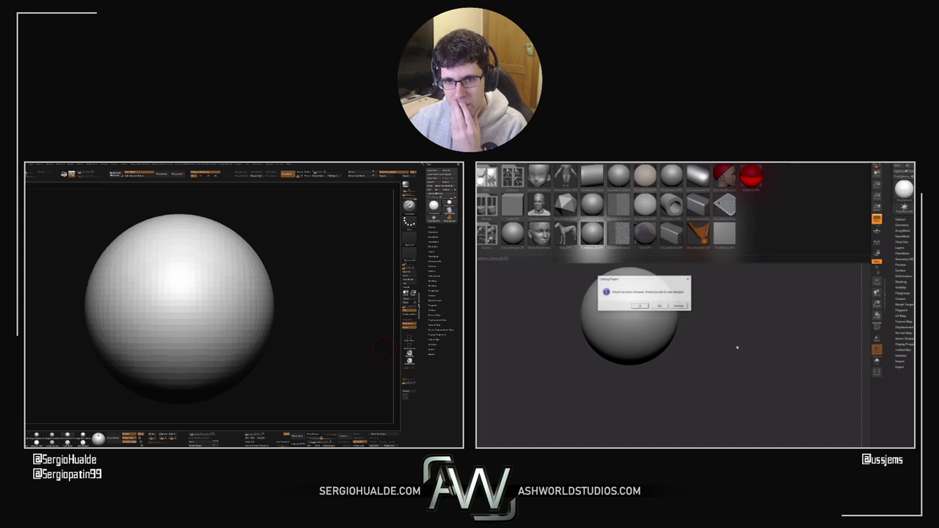
left_click(656, 307)
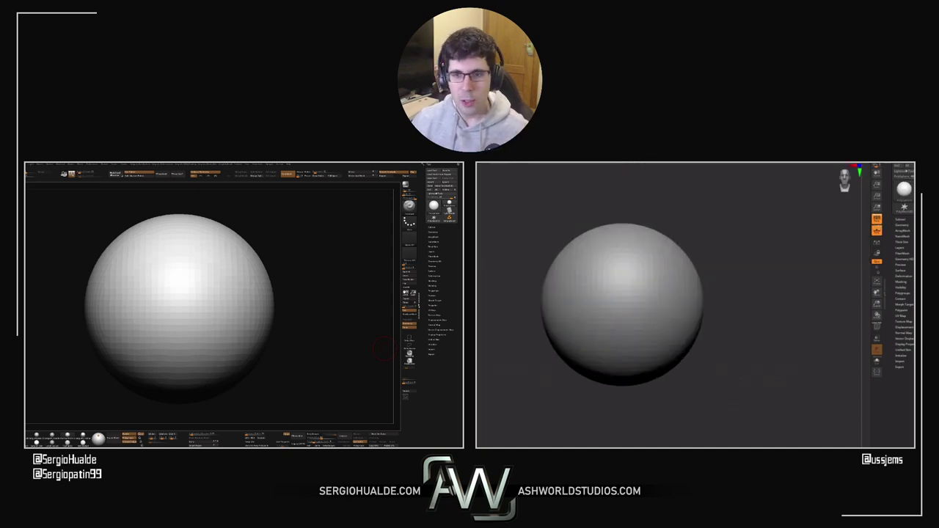
left_click_drag(723, 306, 707, 298, "alt")
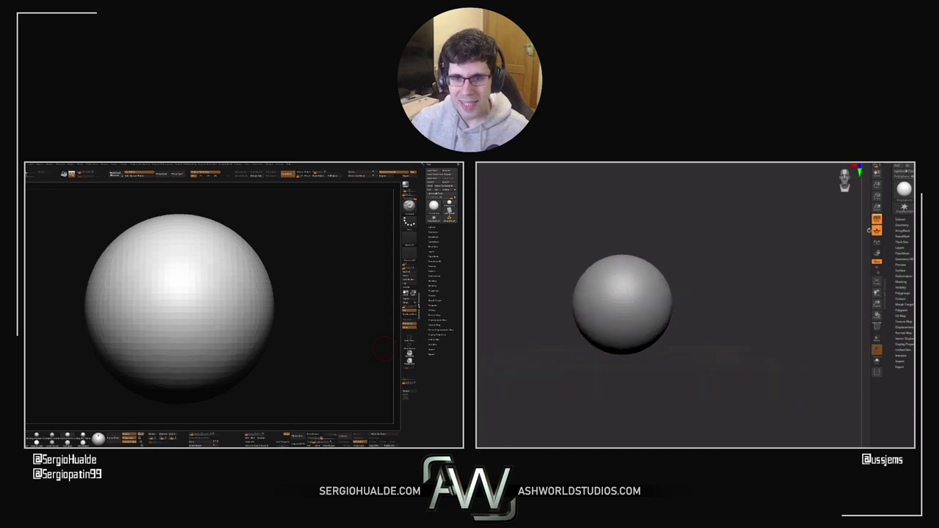
left_click(874, 230)
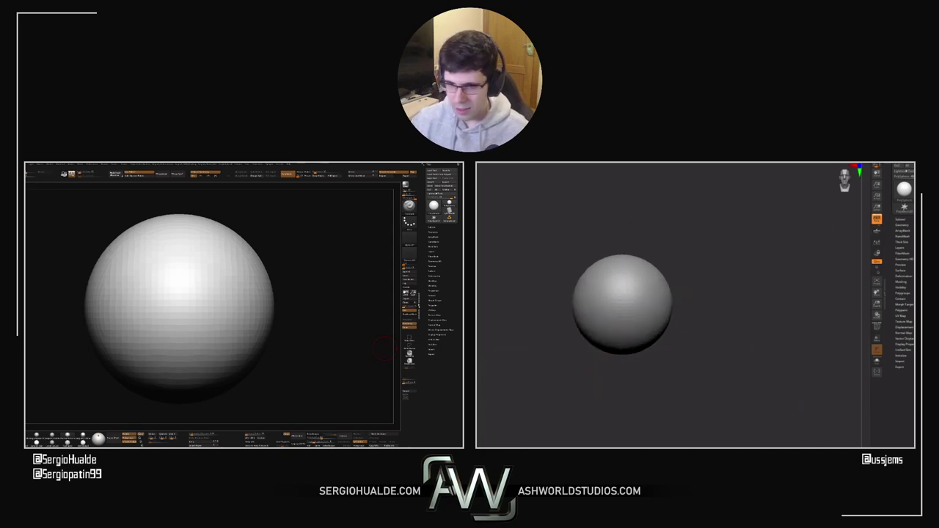
Step: Mask the upper half of the sphere and move the unmasked lower half downward to stretch it into a capsule
left_click_drag(704, 302, 569, 381, "alt")
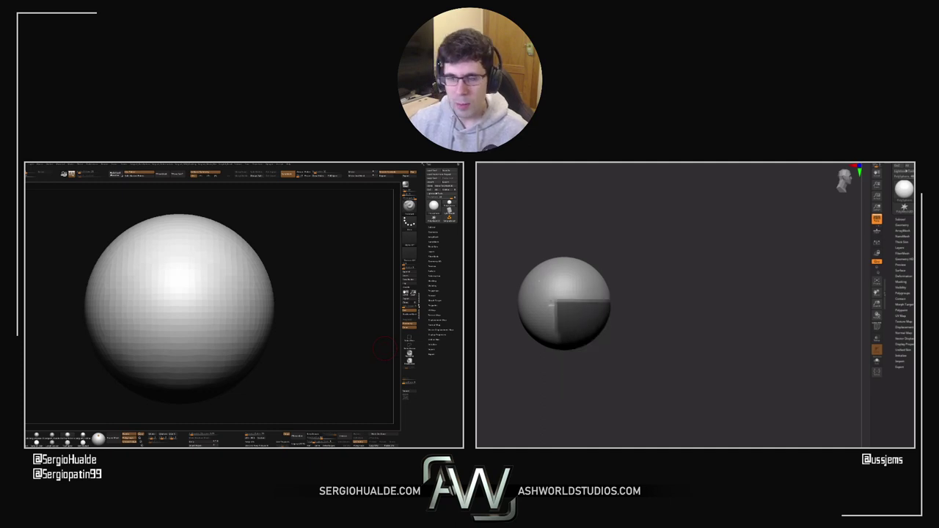
left_click(587, 323, "ctrl")
left_click(621, 352, "ctrl")
key("w")
left_click_drag(565, 276, 564, 332)
left_click_drag(633, 330, 612, 350, "shift")
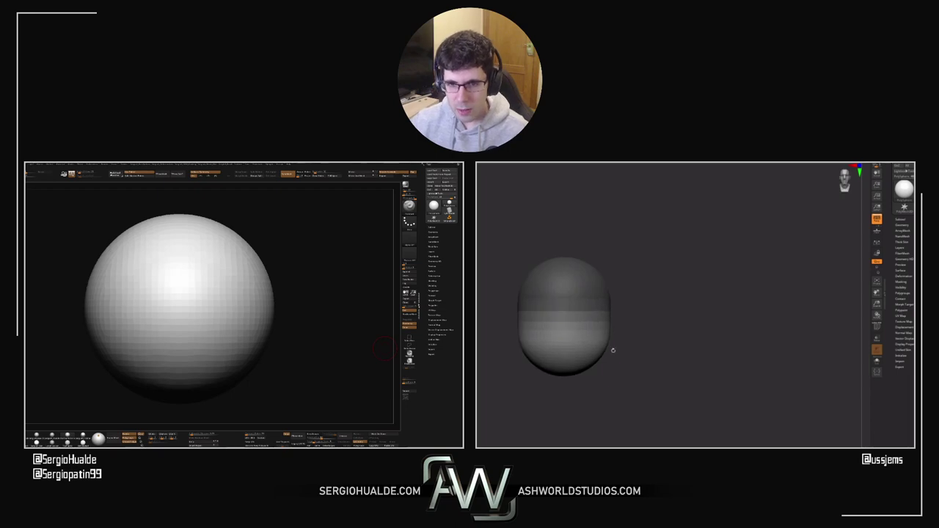
Step: Clear the mask and shape the capsule's lower half into a rough face and jaw with a large brush
left_click_drag(660, 319, 748, 352, "alt")
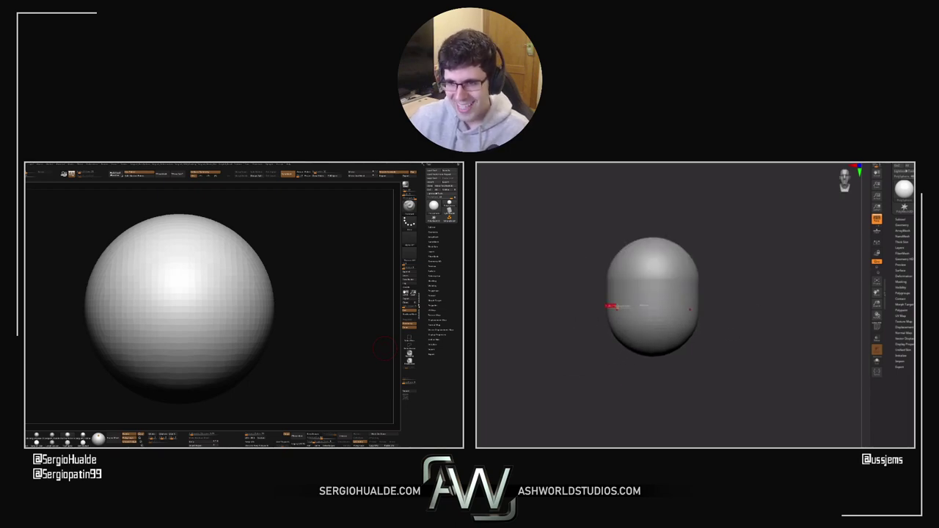
key("w")
left_click_drag(652, 312, 591, 342)
key("q")
key("f")
key("s")
mouse_move(631, 366)
left_mouse_down()
mouse_move(690, 381)
mouse_move(681, 381)
mouse_move(707, 360)
mouse_move(654, 320)
mouse_move(648, 328)
left_mouse_up()
key("s")
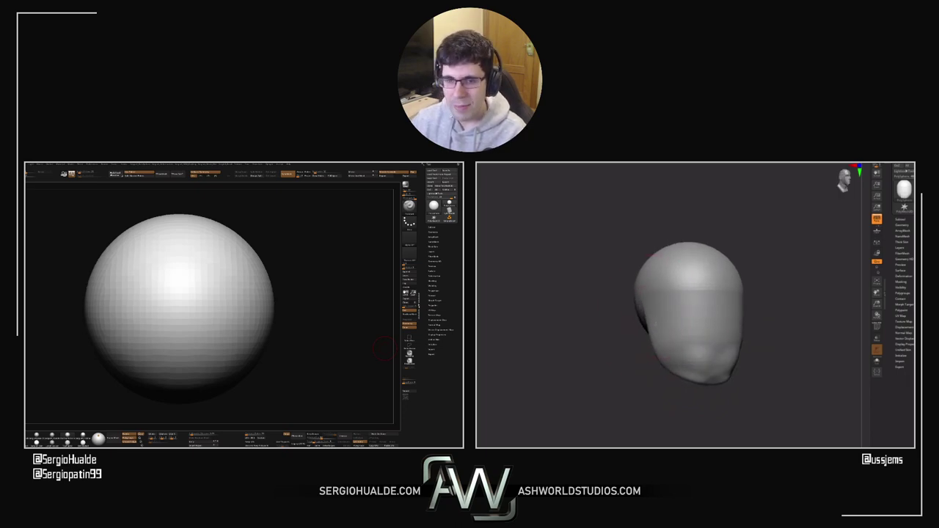
Step: Narrow both sides of the lower face symmetrically into a pointed chin
key("s")
left_click_drag(622, 364, 595, 400, "alt")
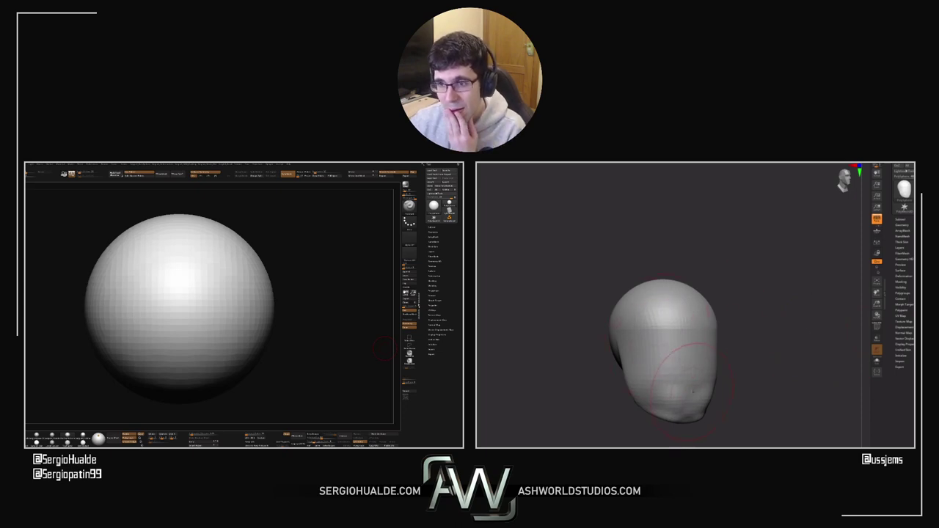
mouse_move(681, 384)
right_mouse_down()
mouse_move(668, 393)
mouse_move(641, 367)
right_mouse_up()
left_click_drag(614, 364, 615, 354)
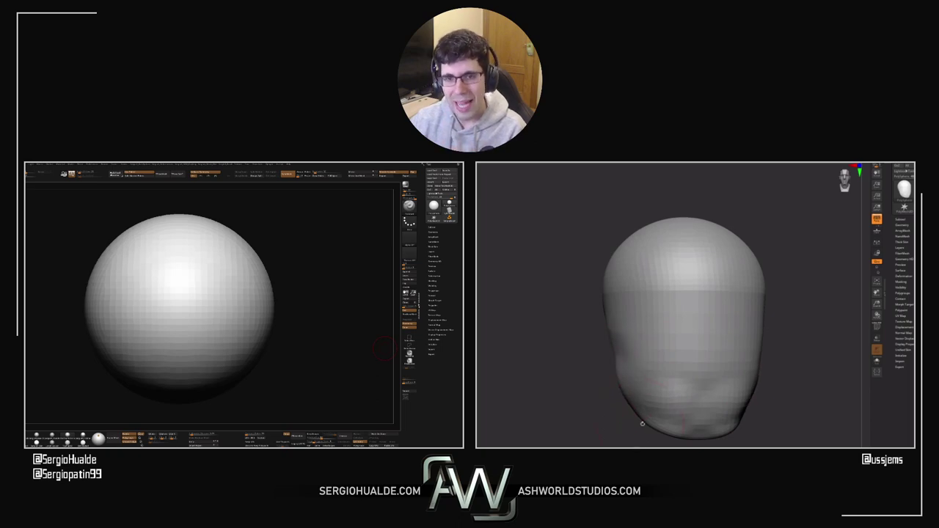
left_click_drag(629, 396, 682, 400)
right_click_drag(673, 434, 694, 373)
left_click_drag(694, 372, 740, 368)
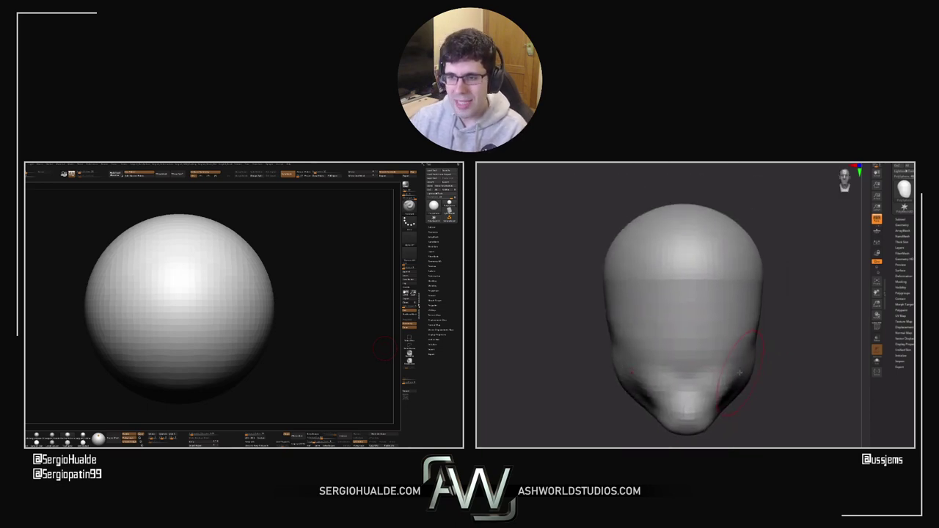
Step: Push the jaw corners inward to refine the head's front silhouette
right_click_drag(740, 372, 776, 358)
left_click_drag(777, 359, 766, 359)
right_click_drag(765, 359, 778, 370)
key("s")
right_click_drag(810, 307, 759, 331, "ctrl")
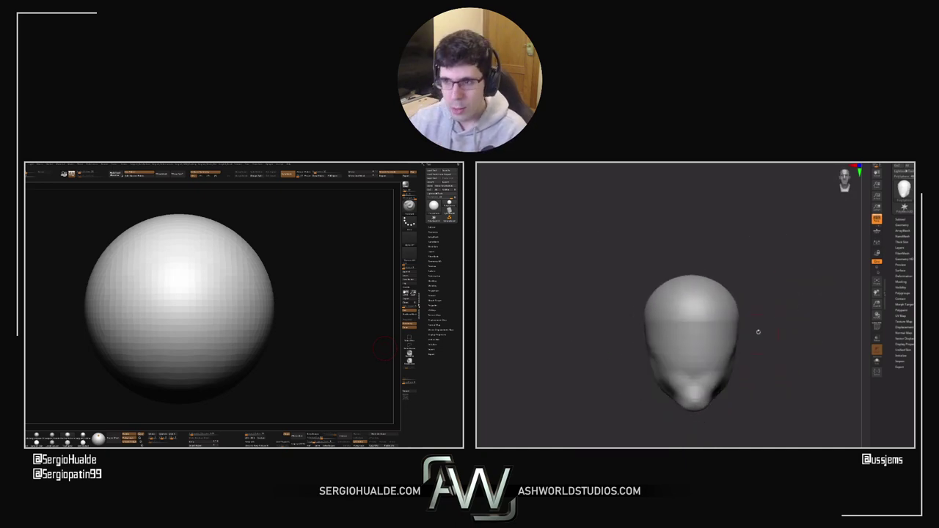
Step: Switch to a planing brush from the brushes starting with T and flatten the cheek and side of the jaw
right_click_drag(717, 289, 746, 298, "ctrl")
right_click_drag(793, 343, 768, 275, "alt")
right_click_drag(550, 342, 584, 331)
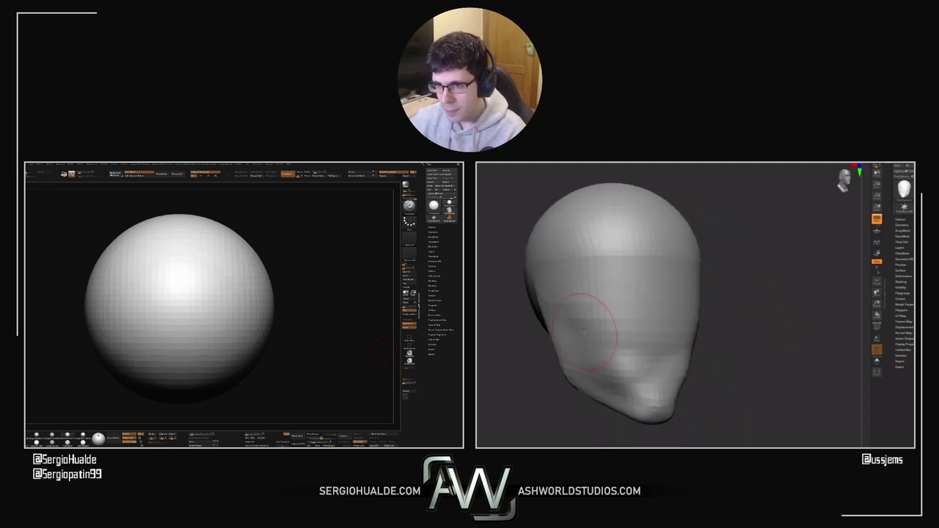
key("b")
left_click(611, 277)
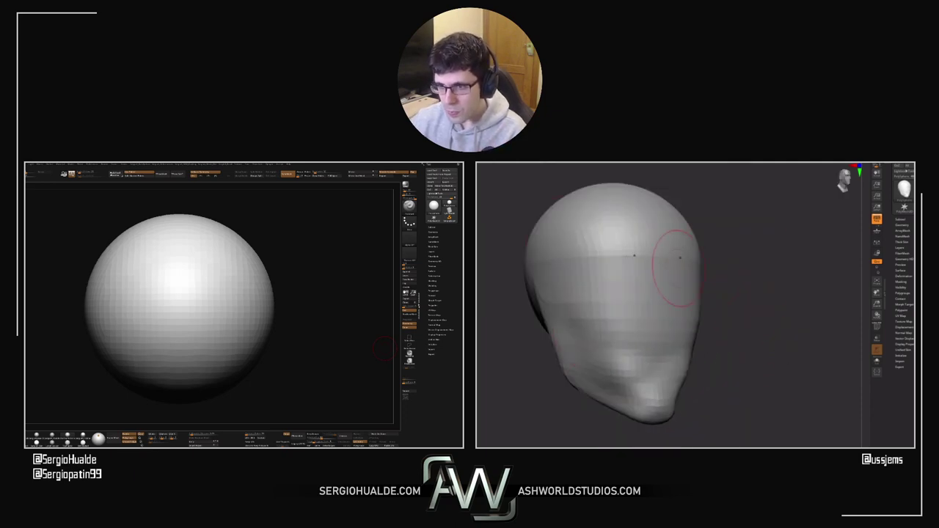
key("b")
key("t")
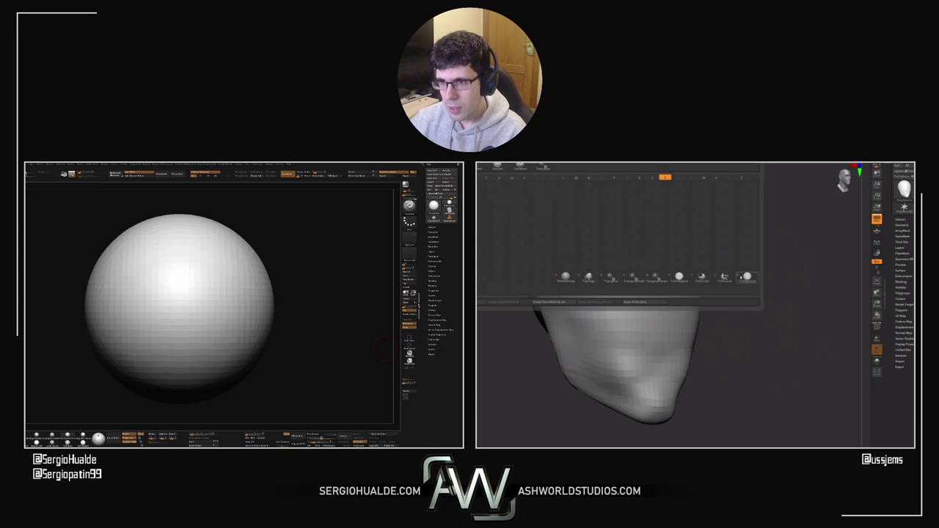
left_click(743, 275)
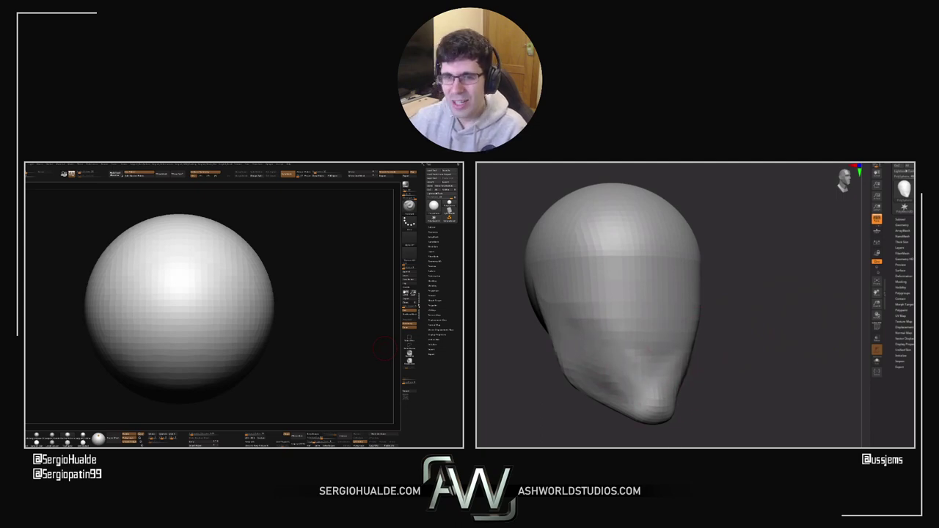
key("s")
left_click_drag(591, 322, 600, 322)
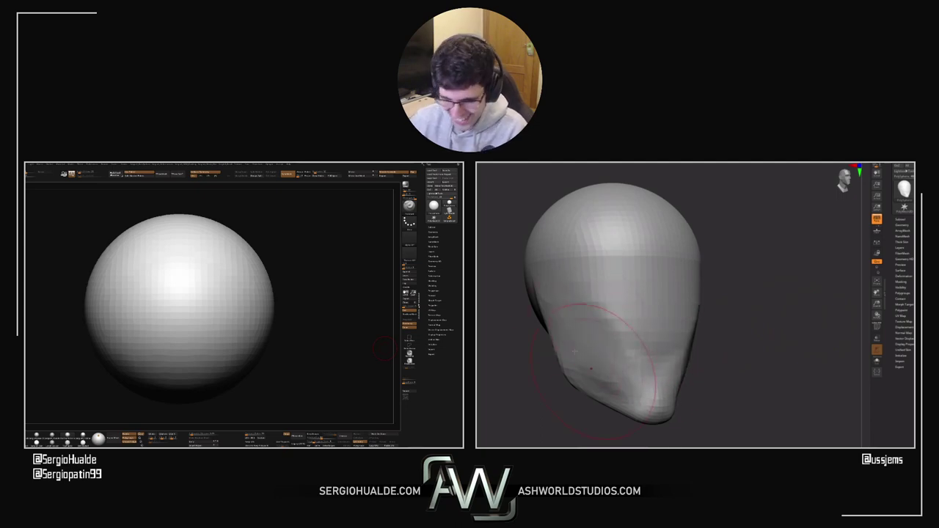
mouse_move(562, 284)
left_mouse_down()
mouse_move(587, 320)
mouse_move(574, 318)
mouse_move(608, 339)
left_mouse_up()
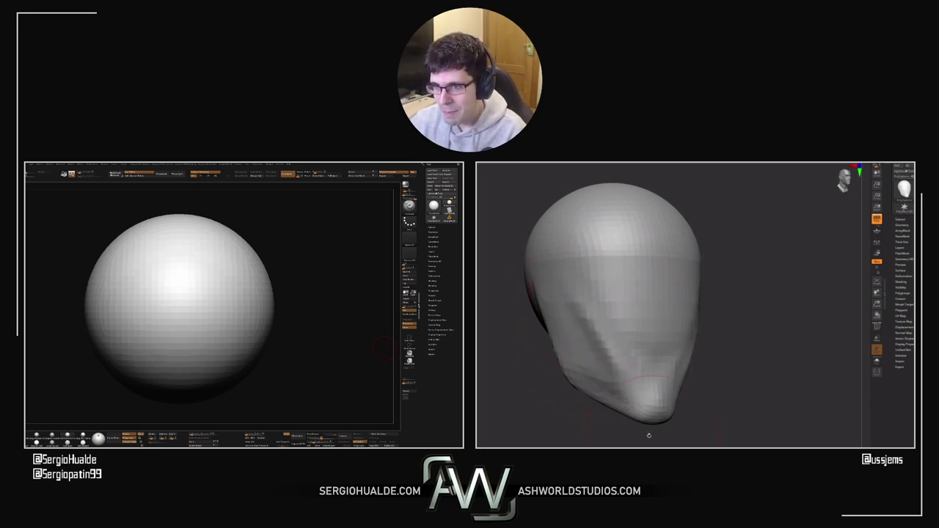
Step: Plane the front of the lower face and form a ledge above the chin
left_click_drag(779, 362, 770, 367, "shift")
mouse_move(779, 333)
left_mouse_down()
mouse_move(709, 334)
mouse_move(733, 308)
left_mouse_up()
left_click_drag(828, 325, 839, 323, "shift")
left_click_drag(637, 339, 640, 384)
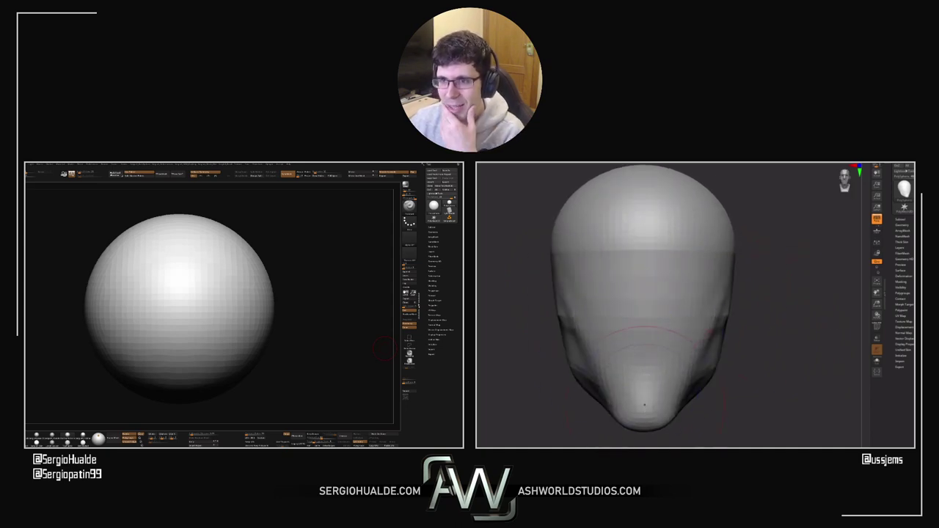
mouse_move(795, 395)
left_mouse_down("alt")
mouse_move(797, 355)
mouse_move(762, 352)
left_mouse_up("alt")
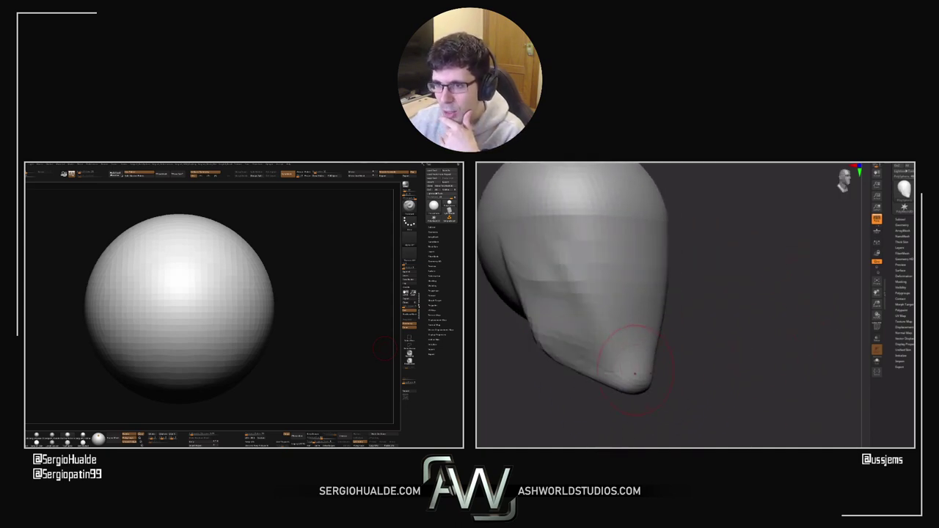
mouse_move(645, 345)
left_mouse_down()
mouse_move(629, 359)
mouse_move(659, 361)
mouse_move(633, 391)
mouse_move(647, 380)
mouse_move(738, 390)
mouse_move(677, 319)
left_mouse_up()
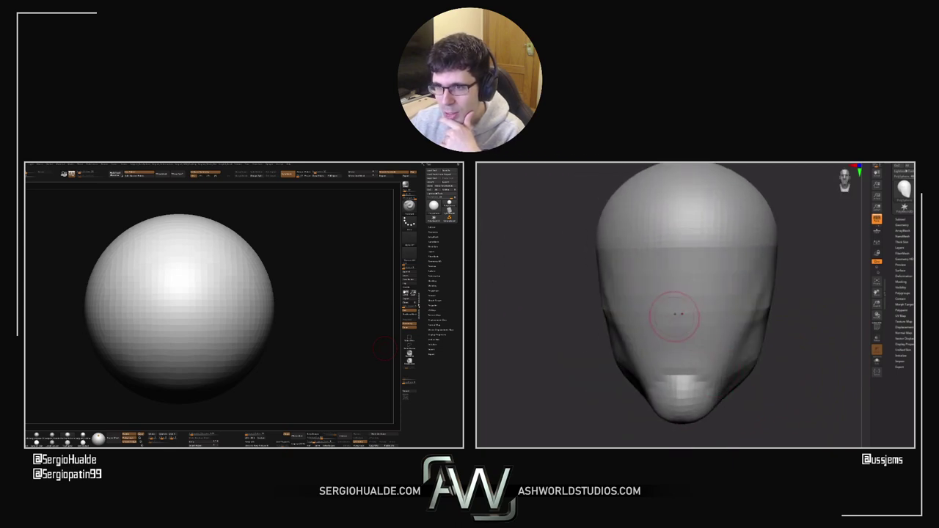
Step: Sculpt protruding lips with a mouth line above the chin, and clear the mask from the head
mouse_move(830, 352)
left_mouse_down()
mouse_move(671, 365)
mouse_move(692, 351)
mouse_move(755, 357)
mouse_move(738, 339)
mouse_move(658, 353)
mouse_move(664, 365)
mouse_move(713, 358)
mouse_move(671, 355)
left_mouse_up()
key("s")
key("ctrl+z")
left_click(693, 361, "ctrl")
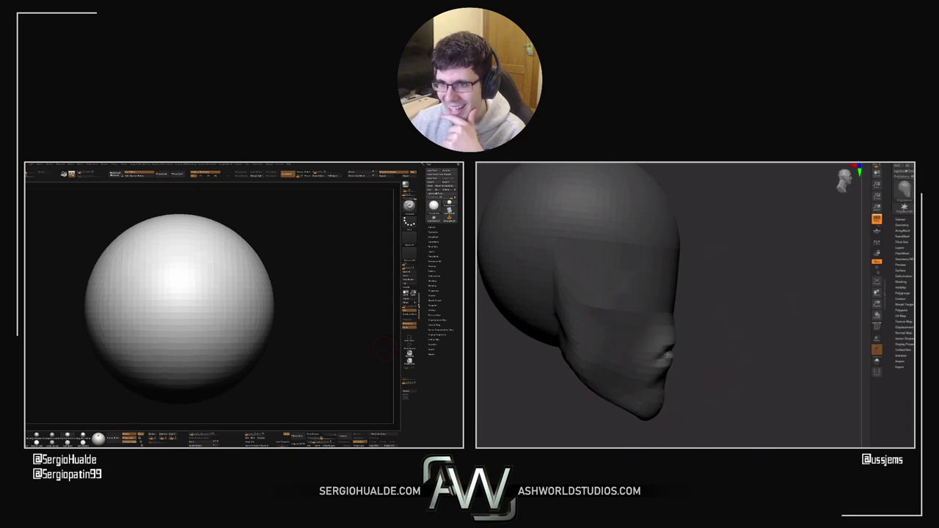
mouse_move(836, 361)
left_mouse_down()
mouse_move(788, 362)
mouse_move(808, 377)
mouse_move(763, 364)
mouse_move(754, 315)
left_mouse_up()
key("s")
left_click(763, 364)
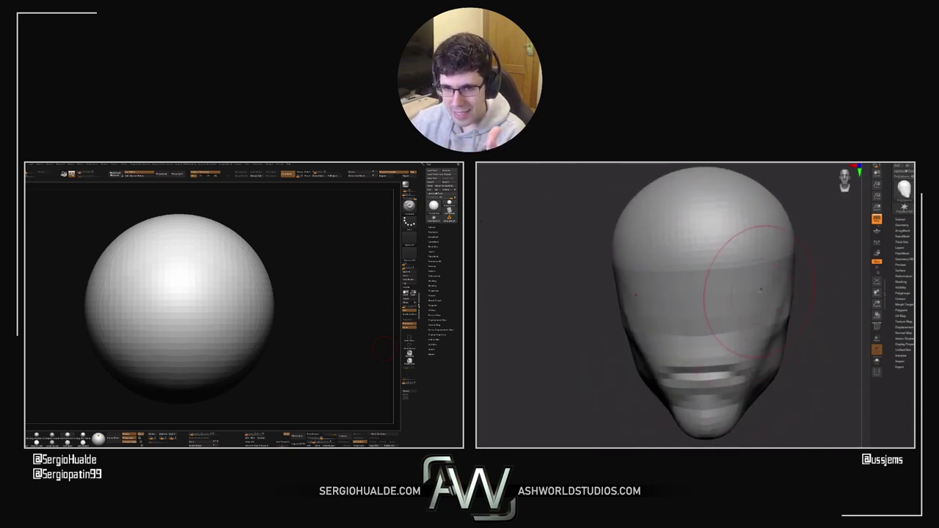
Step: Undo the last stroke, resize the brush and hollow the cheeks beside the mouth
key("ctrl+z")
key("s")
left_click(790, 333)
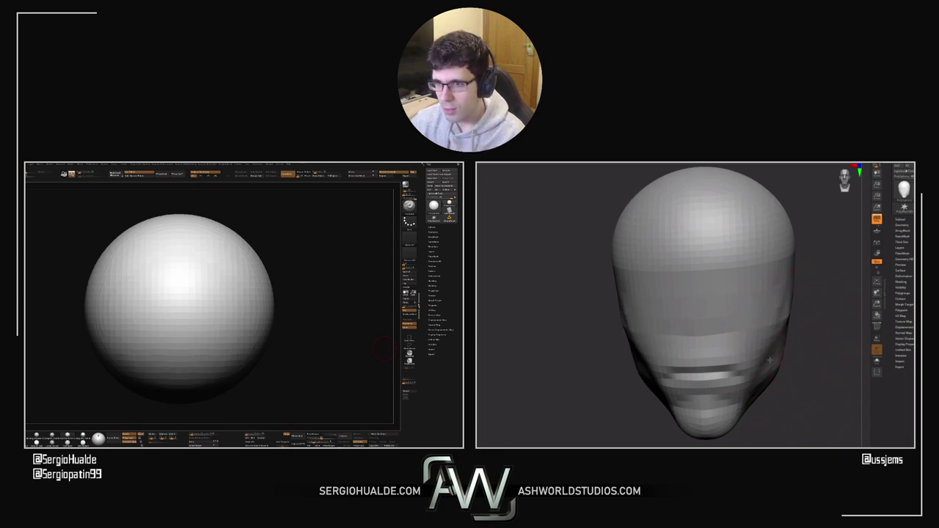
left_click_drag(822, 334, 778, 334)
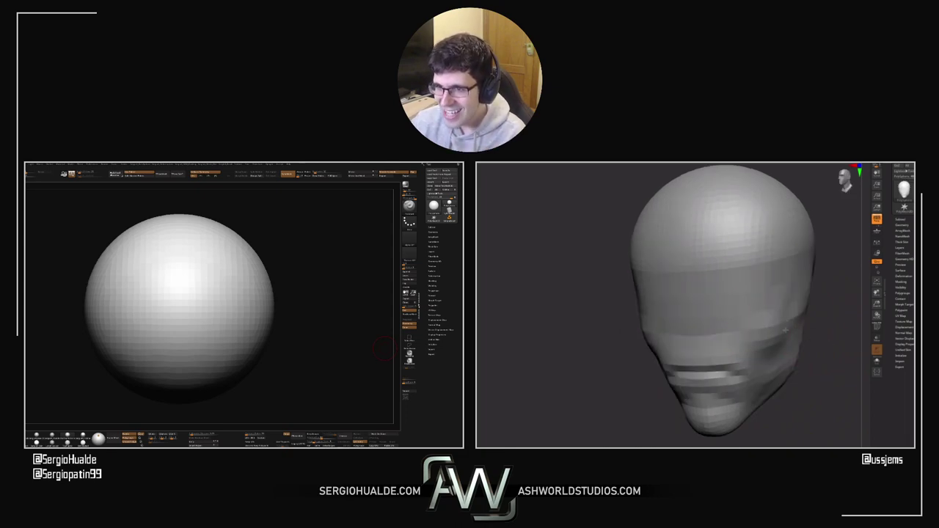
mouse_move(861, 340)
left_mouse_down()
mouse_move(529, 291)
mouse_move(853, 298)
mouse_move(803, 300)
left_mouse_up()
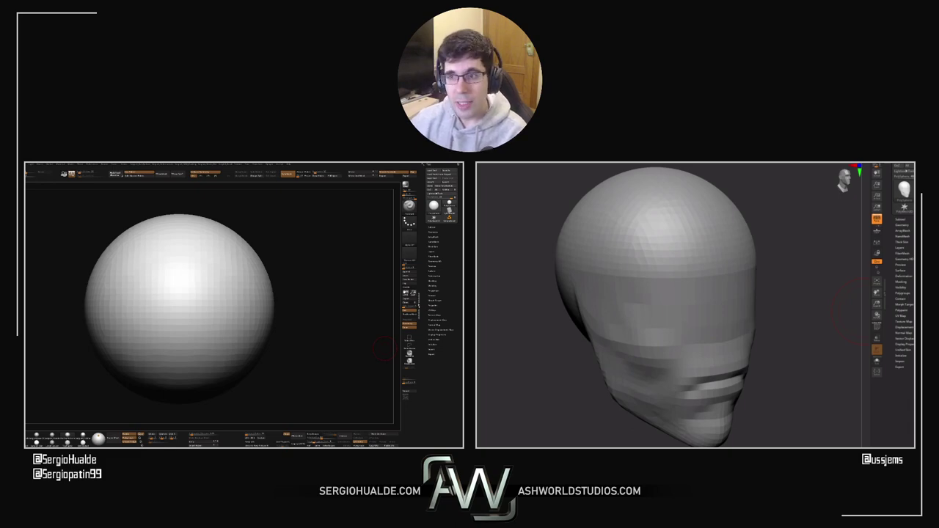
Step: Carve a groove behind the upper jaw and pull small ear nubs out of the sides of the head
left_click_drag(515, 386, 528, 377)
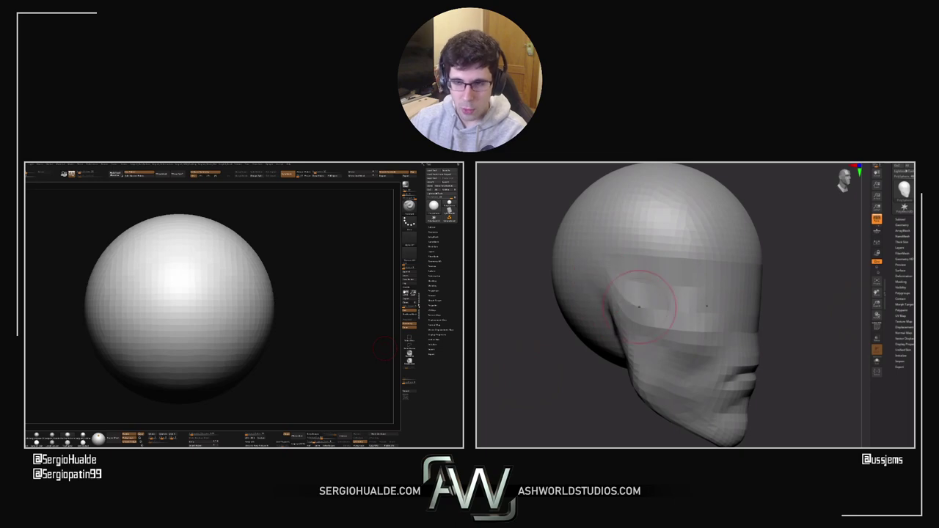
mouse_move(609, 287)
left_mouse_down()
mouse_move(628, 349)
mouse_move(616, 326)
mouse_move(634, 345)
left_mouse_up()
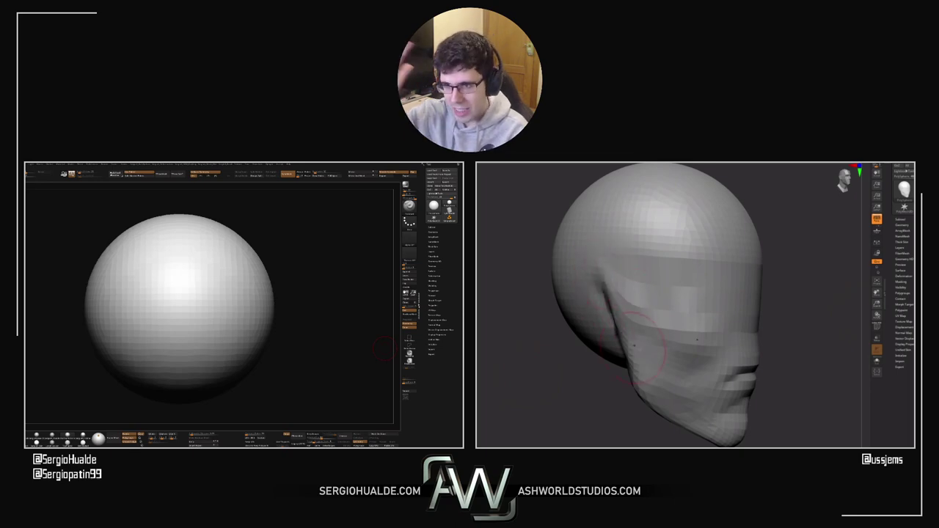
mouse_move(780, 342)
left_mouse_down()
mouse_move(763, 315)
mouse_move(791, 315)
mouse_move(781, 318)
mouse_move(822, 295)
mouse_move(801, 323)
left_mouse_up()
key("ctrl+z")
key("ctrl+z")
key("ctrl+shift+z")
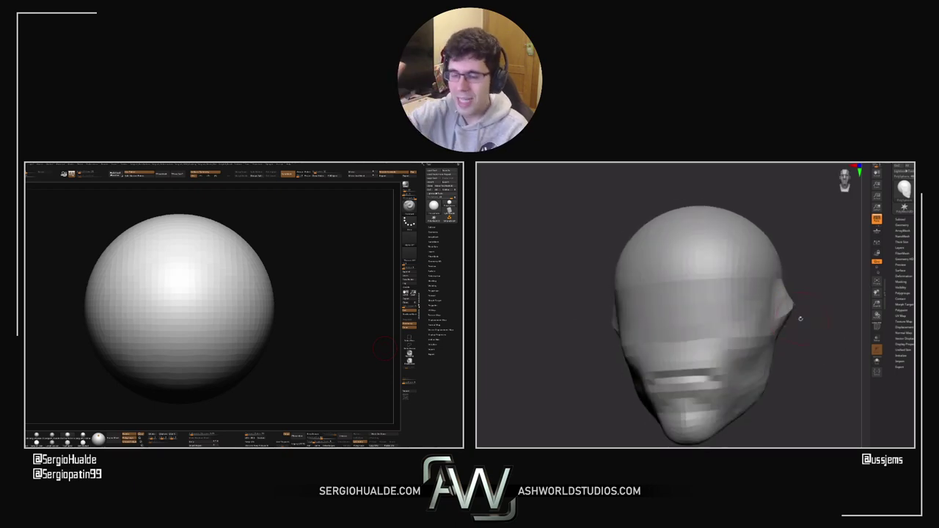
Step: Enable DynaMesh for the head and pull the ear nubs out into long pointed ears
left_click(910, 226)
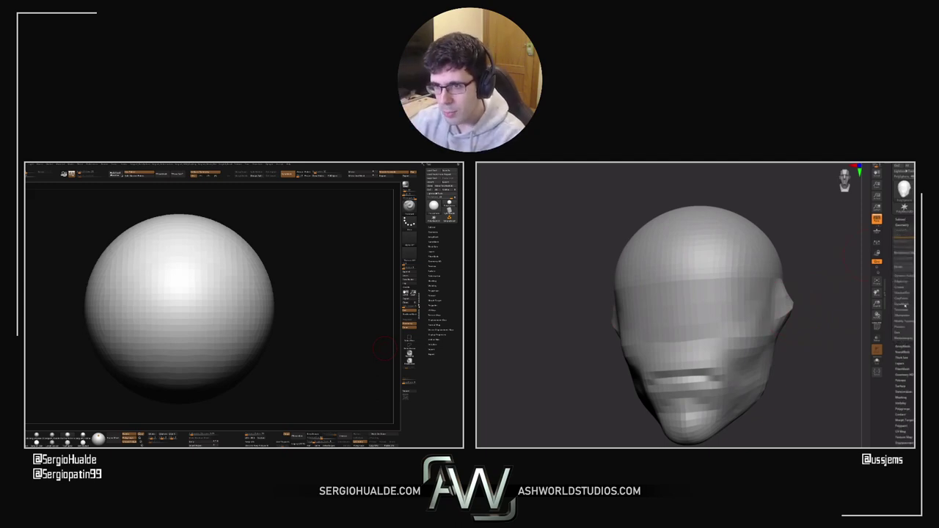
left_click(906, 306)
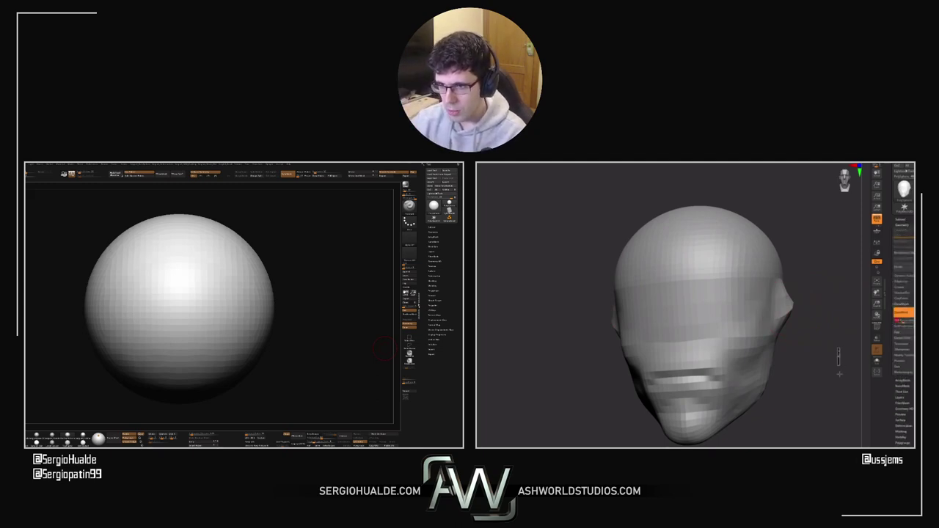
mouse_move(838, 357)
left_mouse_down()
mouse_move(776, 308)
mouse_move(838, 290)
mouse_move(828, 304)
mouse_move(837, 277)
left_mouse_up()
key("ctrl+z")
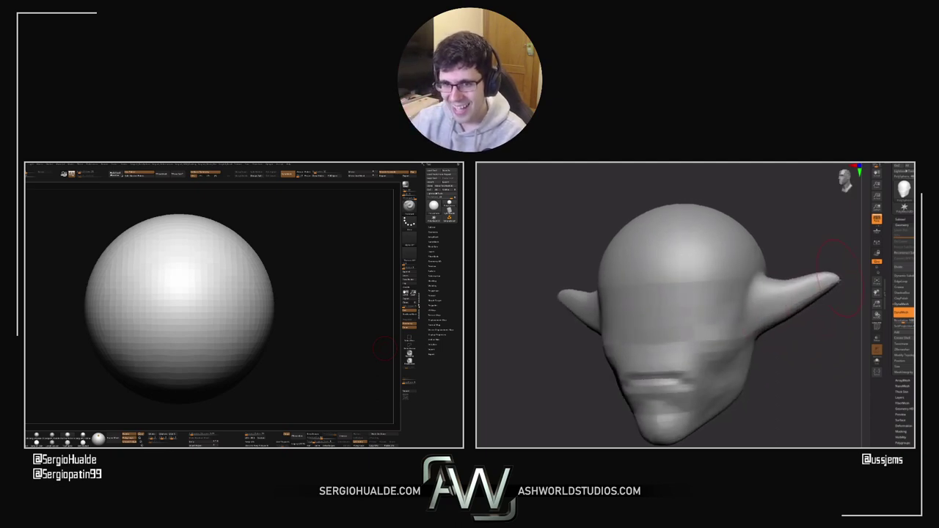
Step: Resize the brush and pull the pointed ears into broader, flatter shapes on both sides of the head
left_click_drag(815, 368, 788, 377, "alt")
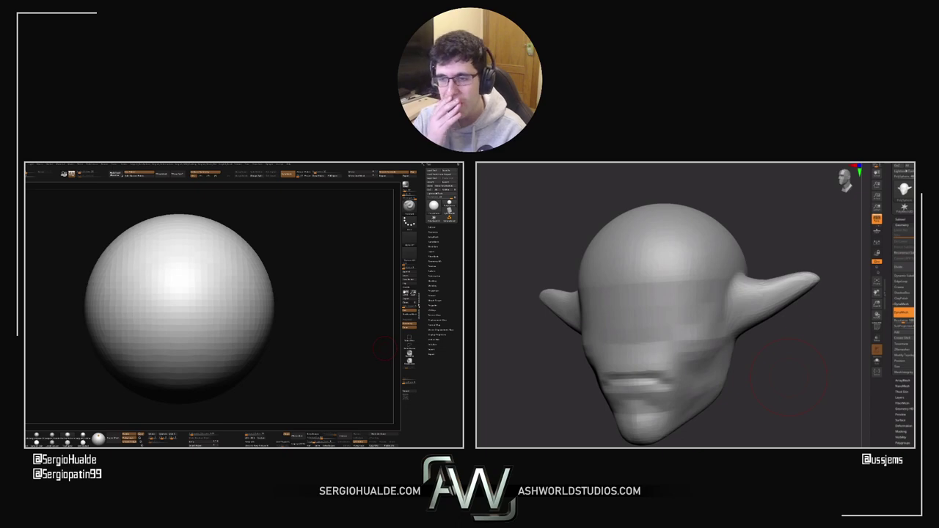
mouse_move(769, 292)
left_mouse_down()
mouse_move(780, 278)
mouse_move(835, 269)
left_mouse_up()
mouse_move(785, 321)
left_mouse_down()
mouse_move(748, 332)
mouse_move(749, 344)
mouse_move(778, 335)
mouse_move(782, 314)
mouse_move(768, 314)
left_mouse_up()
key("s")
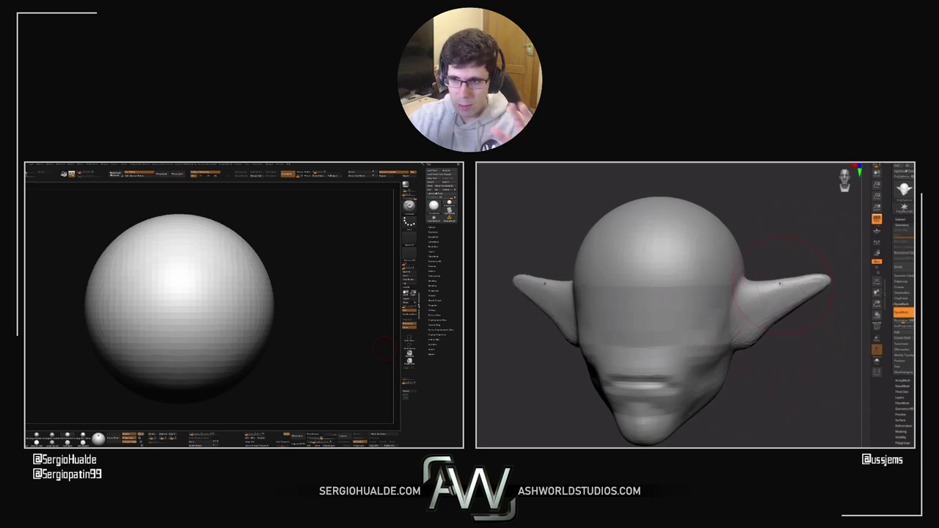
mouse_move(869, 283)
left_mouse_down()
mouse_move(841, 286)
mouse_move(809, 336)
mouse_move(590, 388)
left_mouse_up()
key("s")
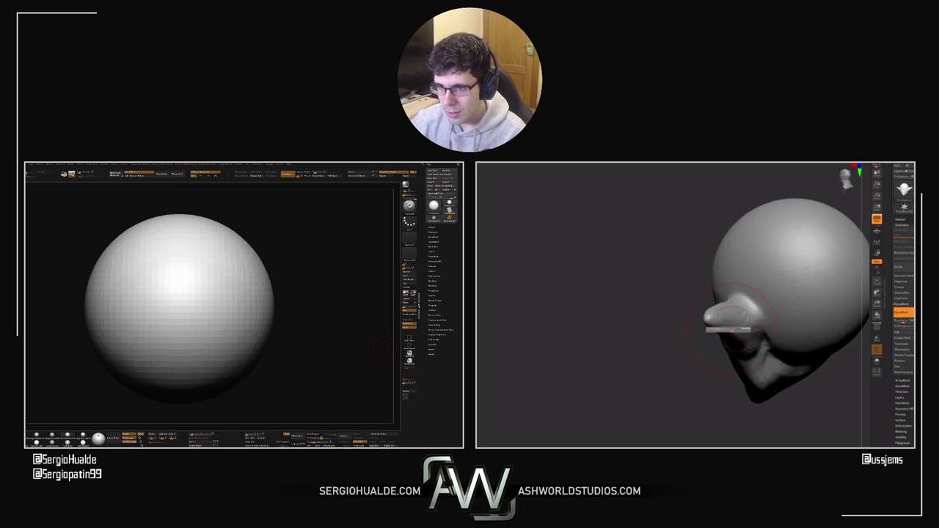
mouse_move(740, 332)
left_mouse_down()
mouse_move(750, 342)
mouse_move(759, 333)
left_mouse_up()
mouse_move(631, 367)
left_mouse_down()
mouse_move(719, 352)
mouse_move(756, 361)
mouse_move(786, 309)
left_mouse_up()
right_click(695, 353)
key("s")
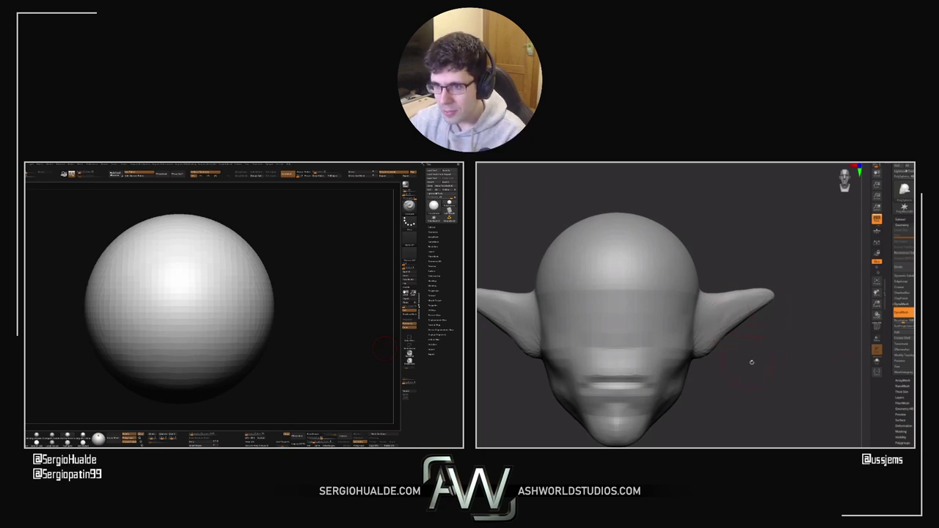
Step: Carve a long hollow along the front face of both pointed ears, running from tip to base
left_click_drag(751, 361, 763, 374, "alt")
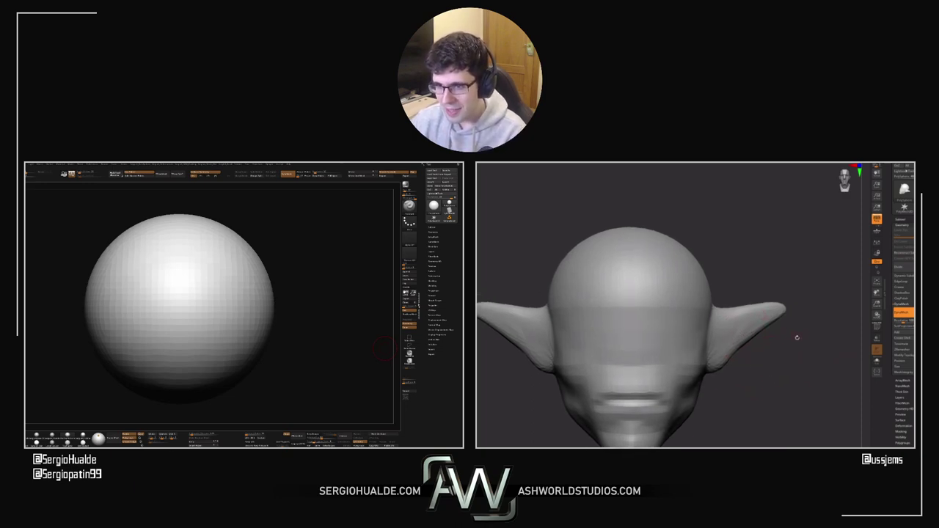
left_click_drag(797, 338, 802, 336)
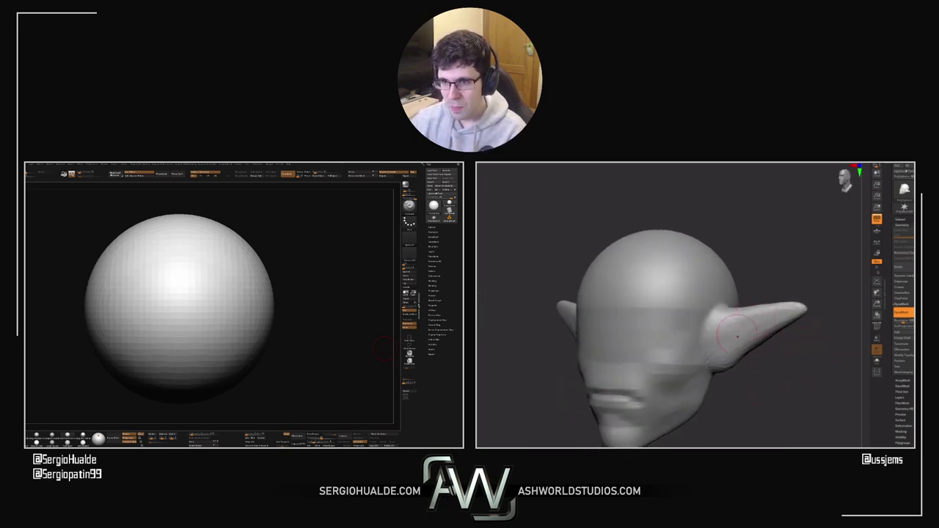
mouse_move(782, 317)
left_mouse_down()
mouse_move(723, 328)
mouse_move(737, 325)
left_mouse_up()
left_click_drag(801, 358, 805, 381)
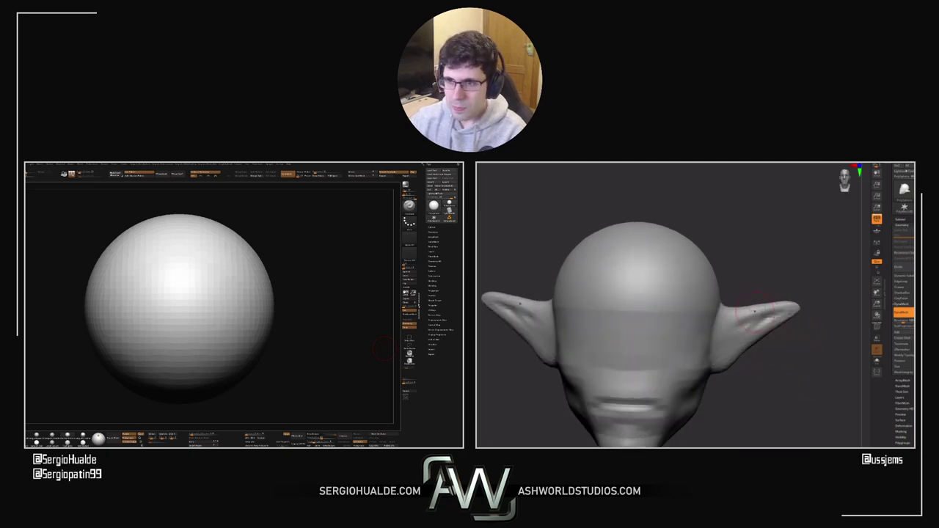
left_click_drag(775, 319, 730, 335)
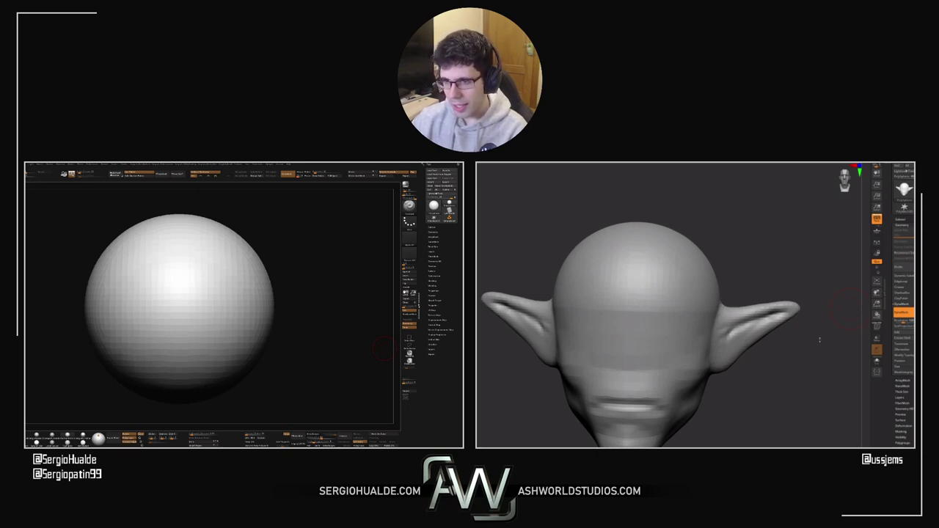
left_click_drag(789, 334, 774, 319)
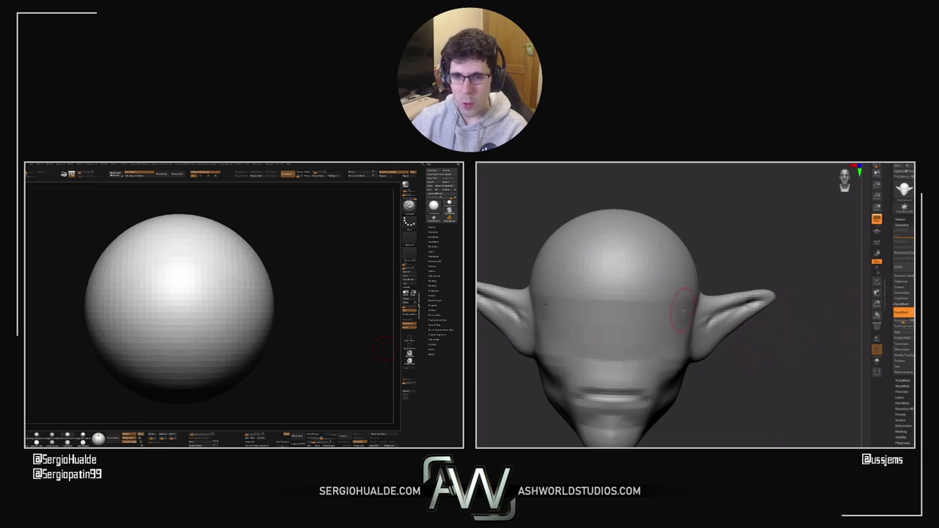
Step: Deepen the inner-ear hollow where both ears meet the head
right_click_drag(719, 331, 714, 316)
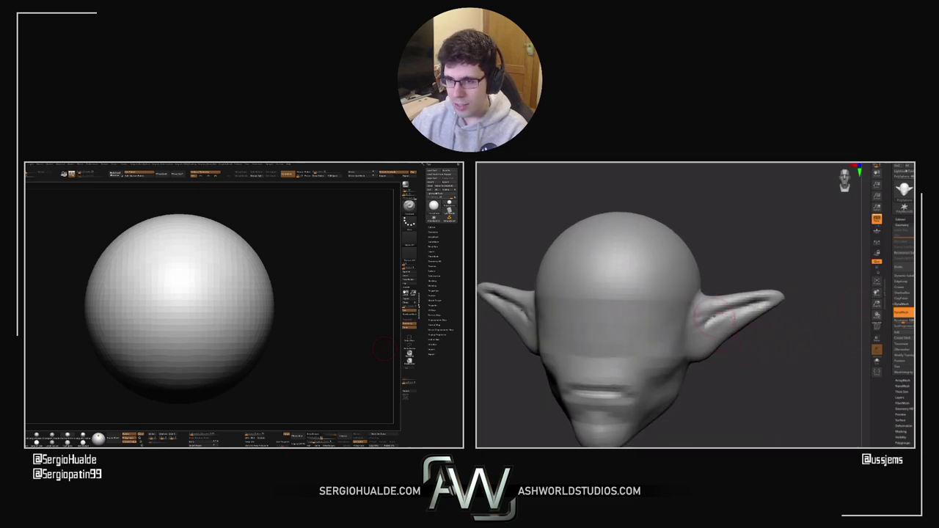
left_click_drag(745, 382, 730, 367)
mouse_move(717, 311)
left_mouse_down()
mouse_move(713, 299)
mouse_move(695, 304)
mouse_move(705, 299)
left_mouse_up()
right_click_drag(745, 394, 701, 366)
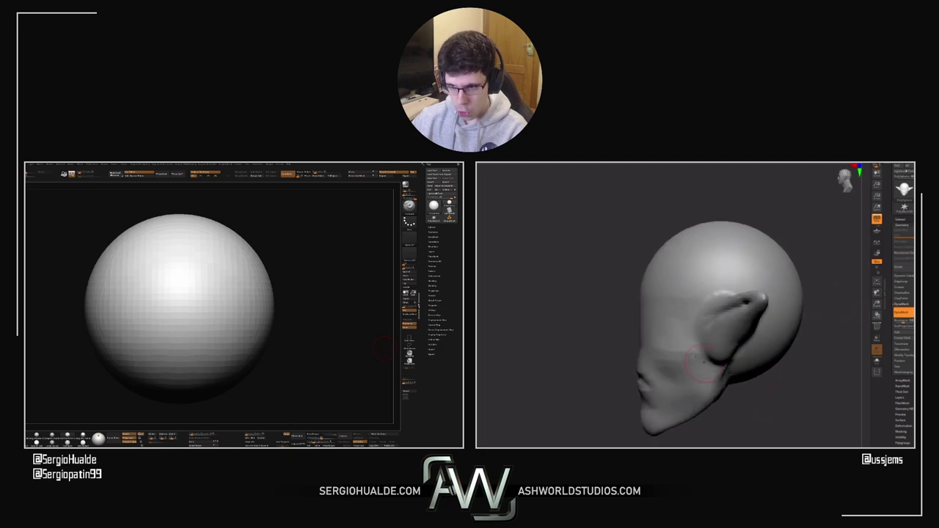
right_click_drag(582, 342, 637, 369)
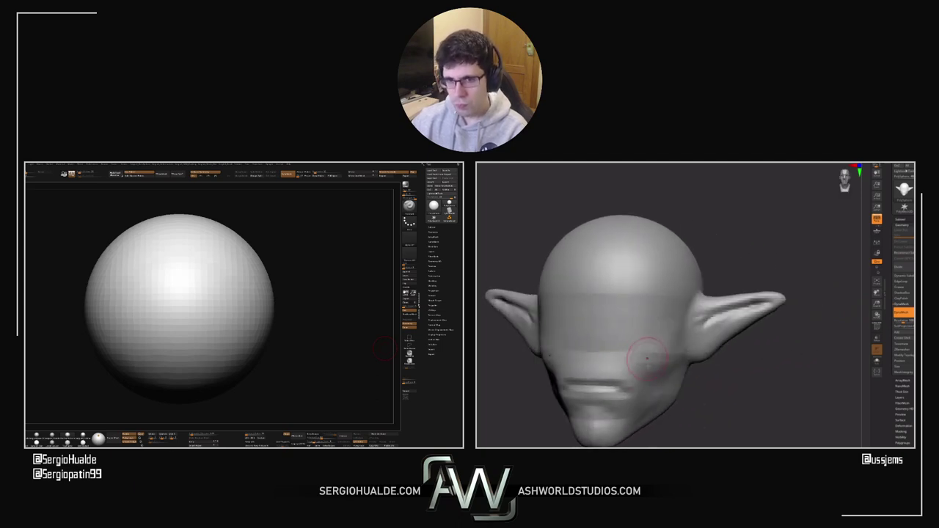
Step: Sharpen the mouth line between the lips and sculpt raised folds around the mouth corners
left_click_drag(592, 380, 625, 389)
left_click_drag(549, 398, 609, 383)
right_click_drag(694, 396, 682, 390)
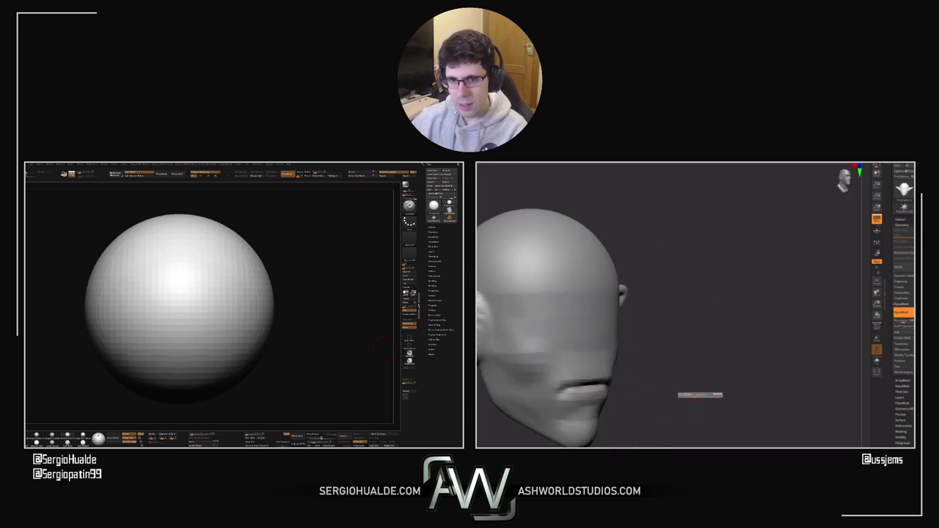
mouse_move(565, 389)
left_mouse_down()
mouse_move(601, 387)
mouse_move(567, 392)
mouse_move(575, 393)
left_mouse_up()
left_click_drag(653, 398, 669, 399)
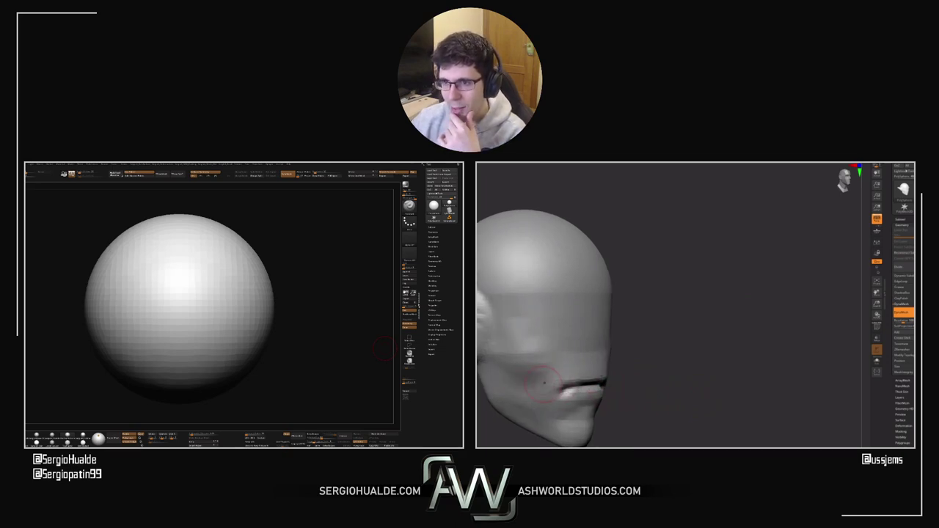
left_click_drag(551, 389, 556, 376)
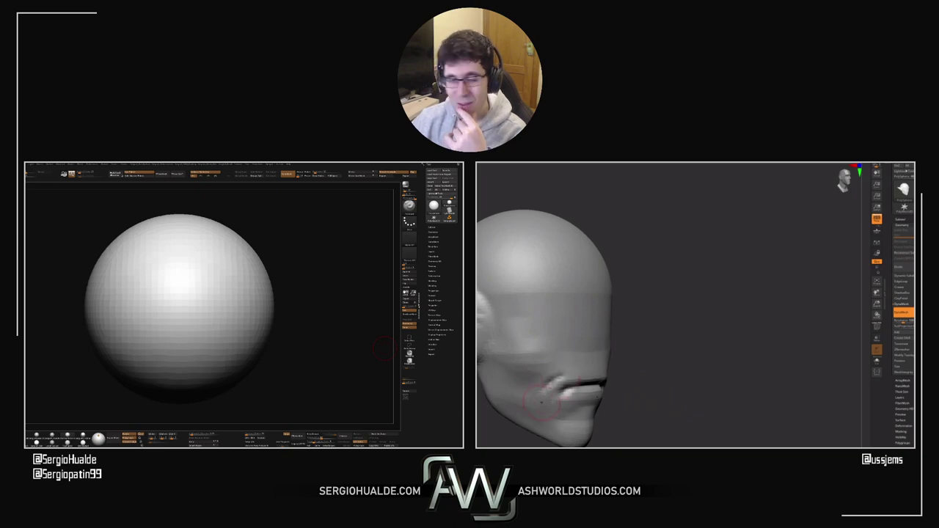
right_click_drag(652, 393, 587, 352)
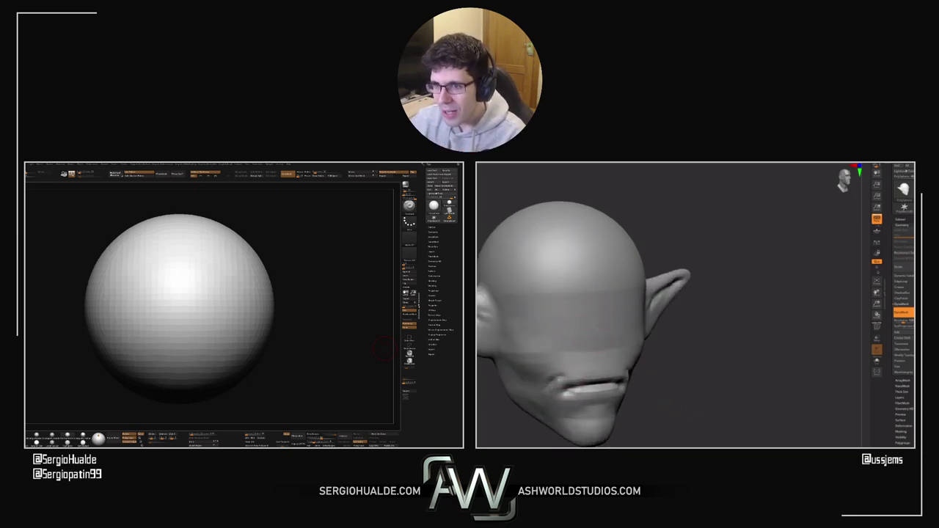
Step: Mark the nose bridge with short vertical grooves and carve slanted eye lines out toward the ears
mouse_move(592, 328)
left_mouse_down()
mouse_move(587, 312)
mouse_move(587, 341)
left_mouse_up()
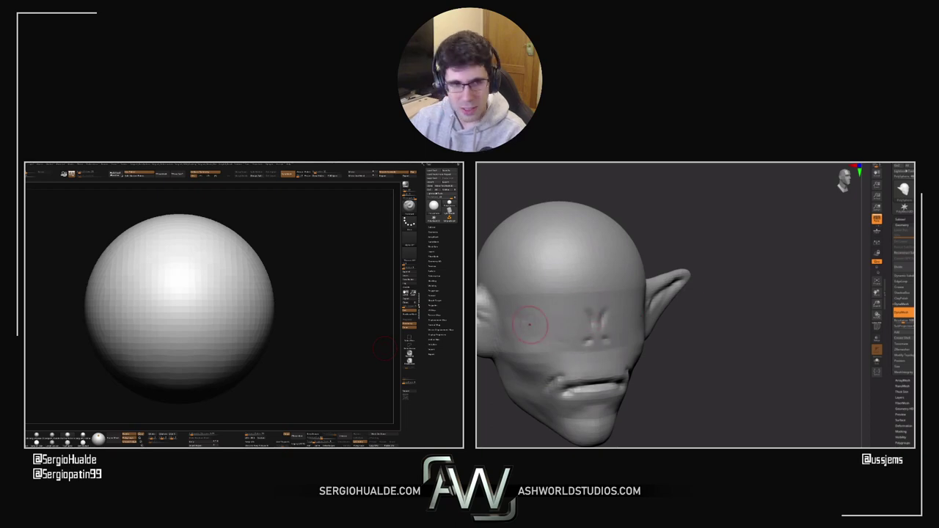
mouse_move(530, 324)
left_mouse_down()
mouse_move(580, 343)
mouse_move(572, 339)
left_mouse_up()
mouse_move(505, 308)
right_mouse_down()
mouse_move(522, 308)
mouse_move(546, 327)
right_mouse_up()
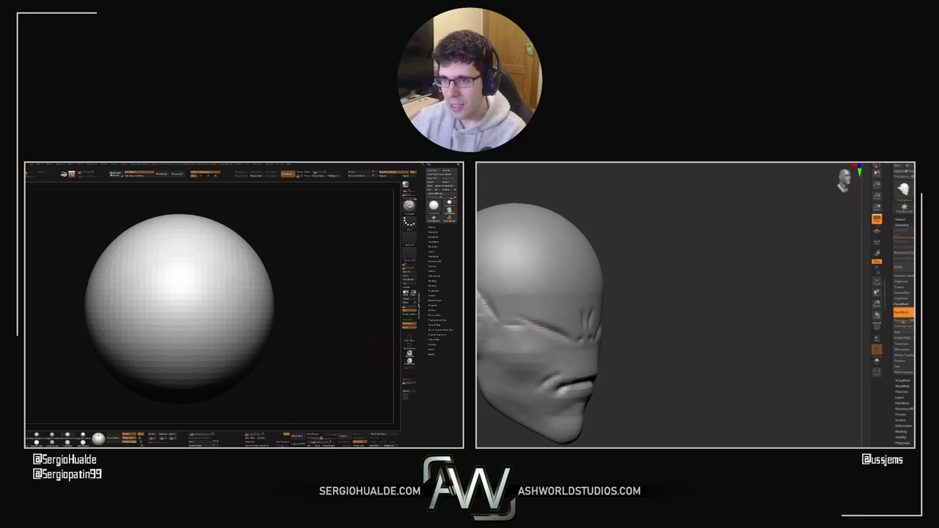
Step: Resize the brush and sculpt angry slanted brow ridges with creases rising onto the temples
key("s")
left_click_drag(541, 281, 550, 287)
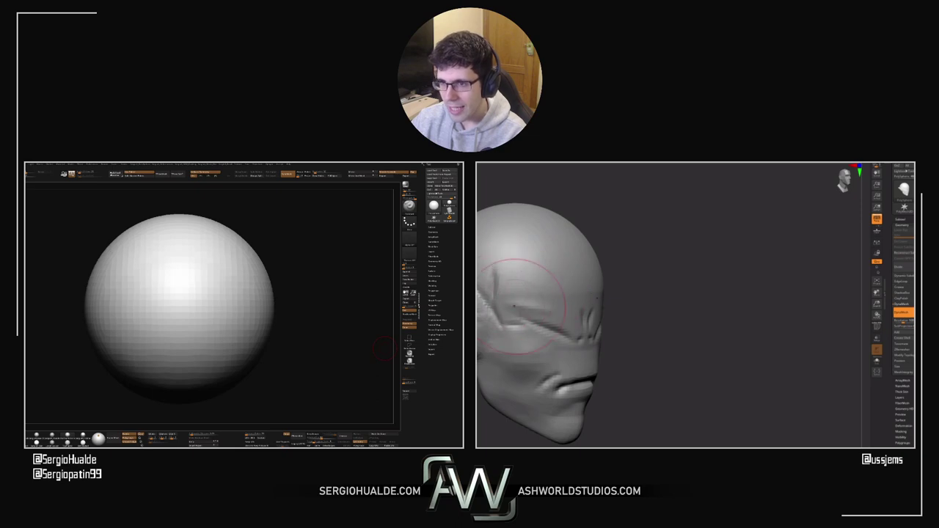
right_click_drag(578, 316, 570, 301)
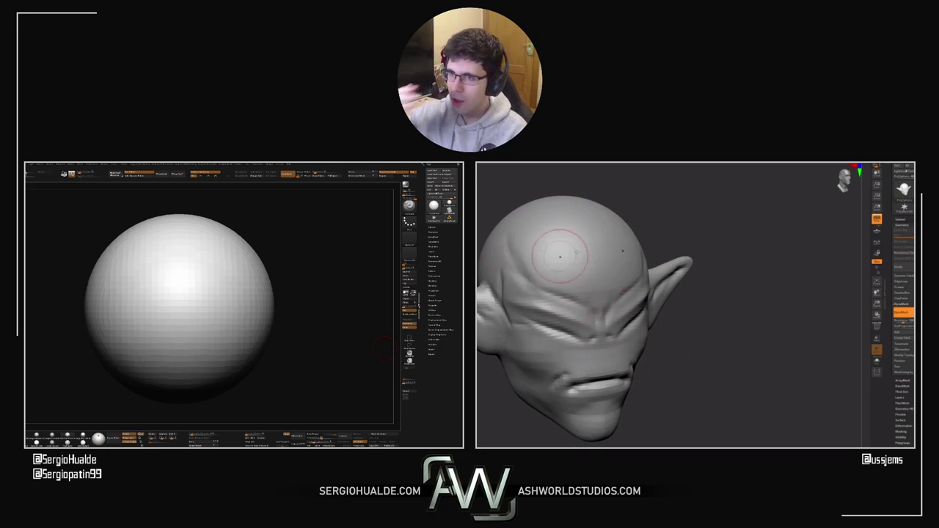
left_click_drag(711, 188, 768, 226, "alt")
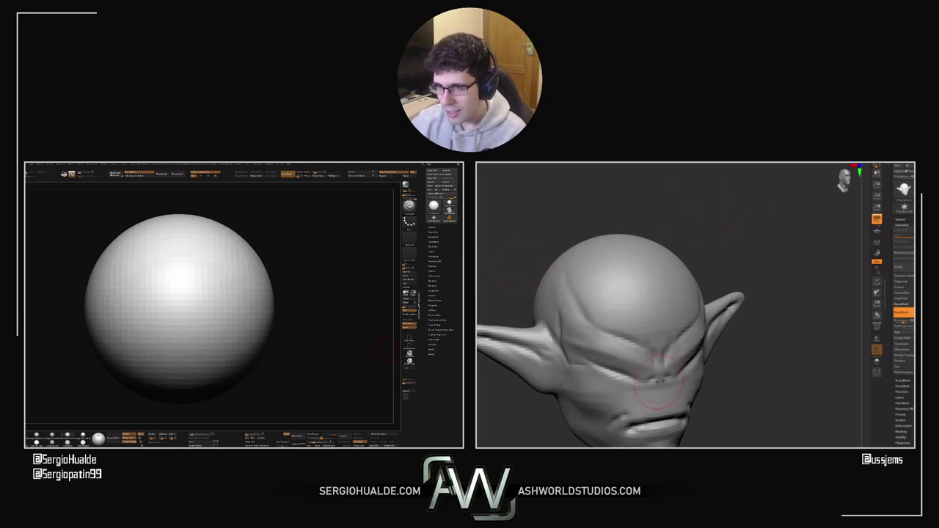
Step: Define the cheekbones and cheek hollows below the eyes, and shape a small nose above the upper lip
left_click_drag(780, 387, 638, 326)
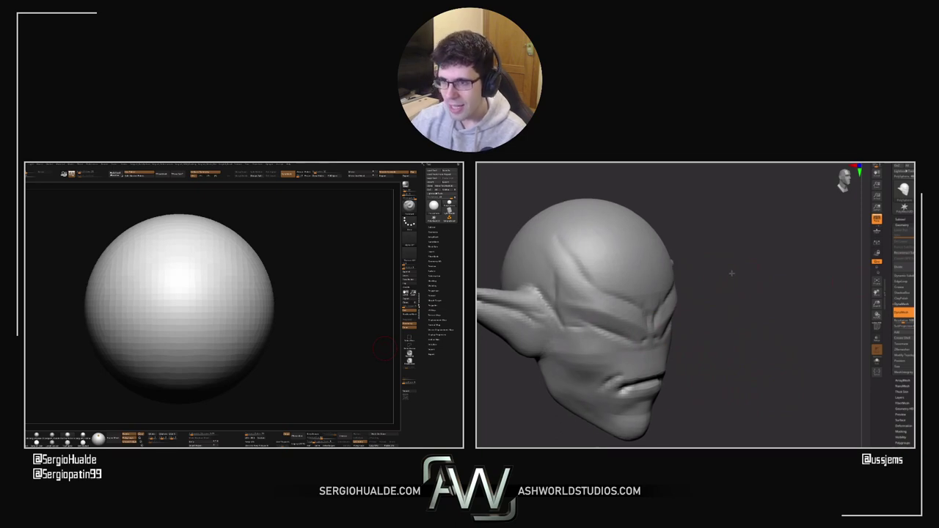
mouse_move(730, 272)
left_mouse_down()
mouse_move(726, 306)
mouse_move(577, 308)
left_mouse_up()
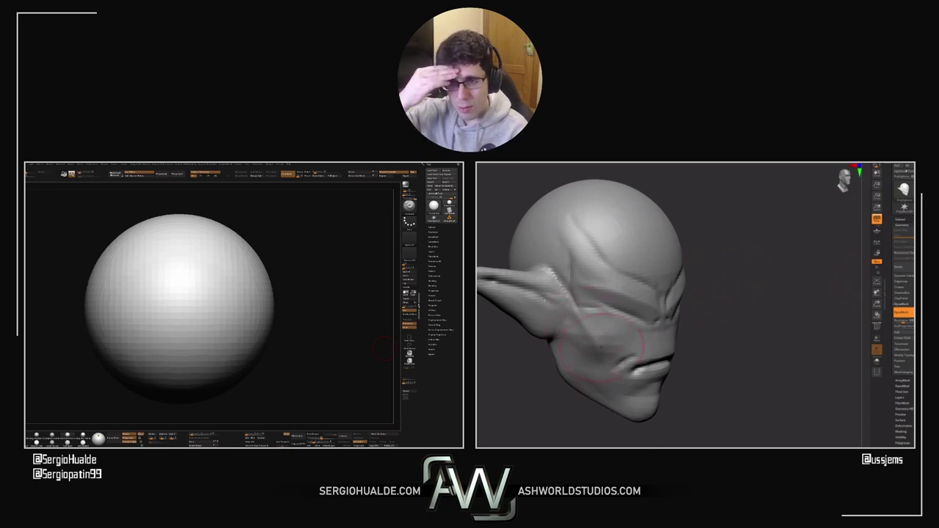
mouse_move(719, 383)
left_mouse_down()
mouse_move(753, 360)
mouse_move(731, 319)
mouse_move(718, 357)
mouse_move(771, 354)
mouse_move(773, 346)
mouse_move(658, 313)
left_mouse_up()
key("s")
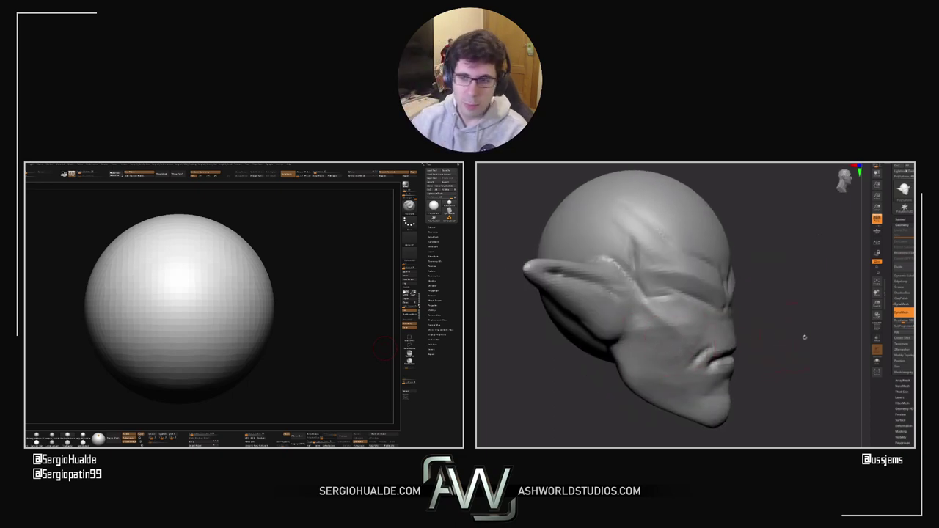
left_click_drag(805, 338, 743, 327)
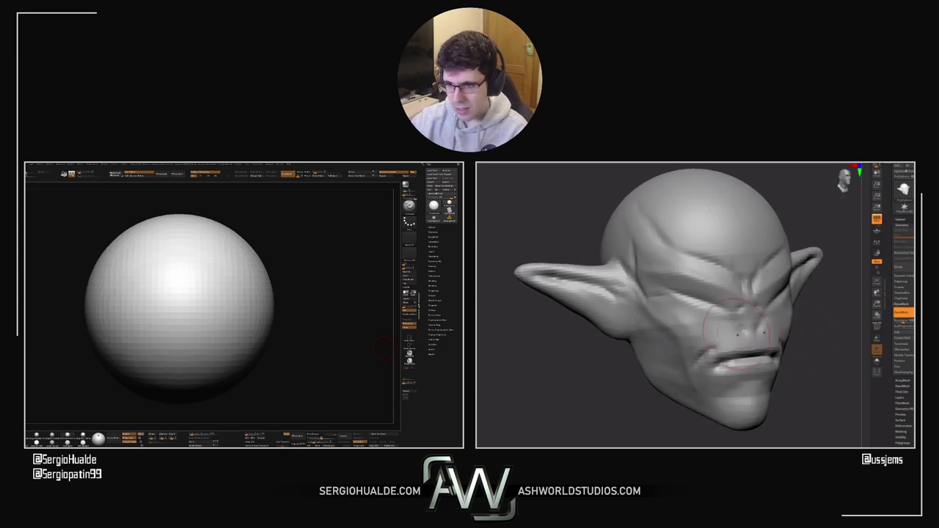
left_click_drag(813, 333, 701, 290)
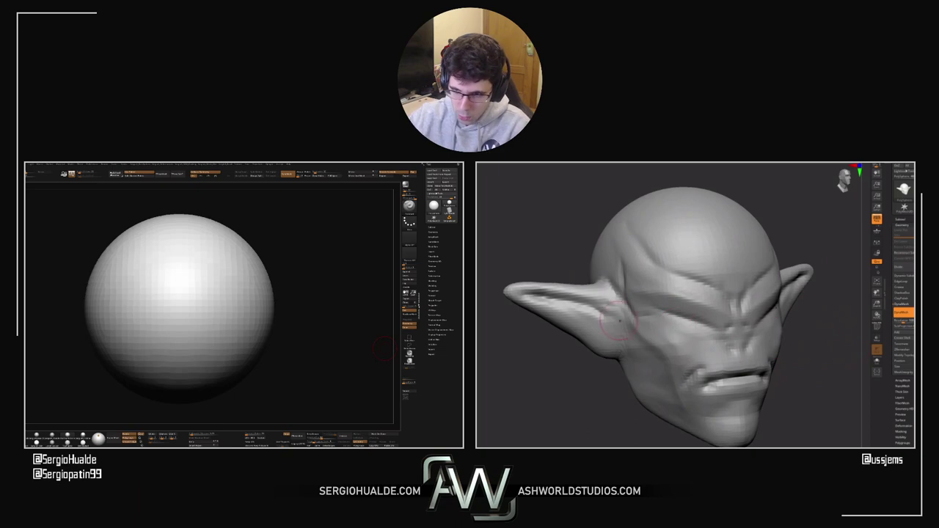
key("b")
key("m")
key("v")
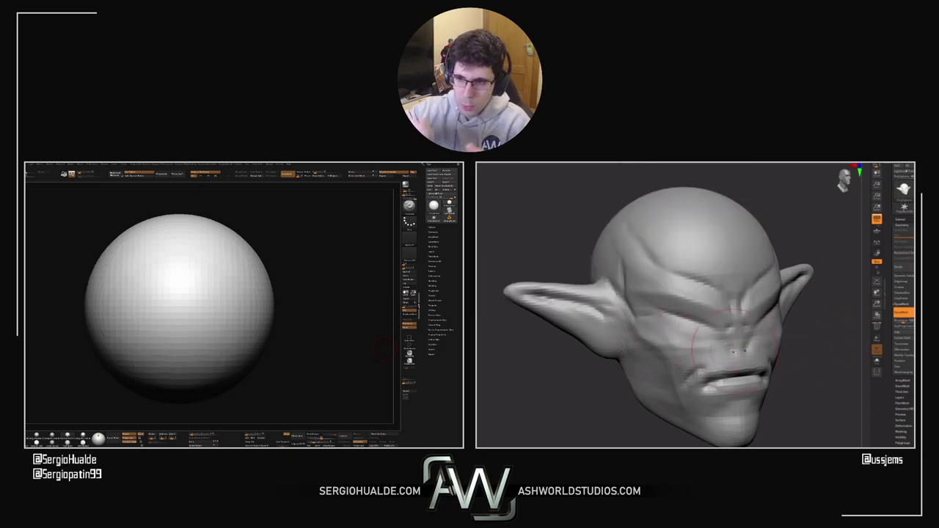
key("b")
key("c")
key("b")
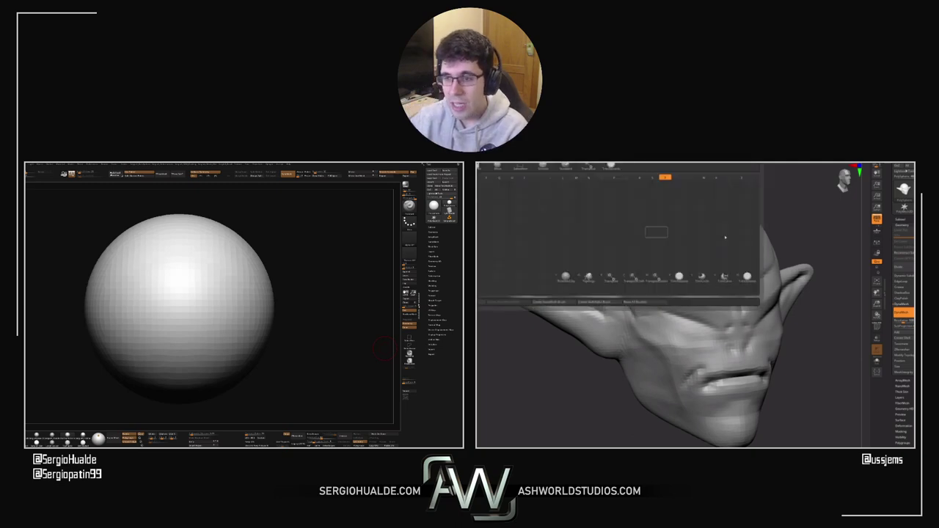
key("b")
key("Escape")
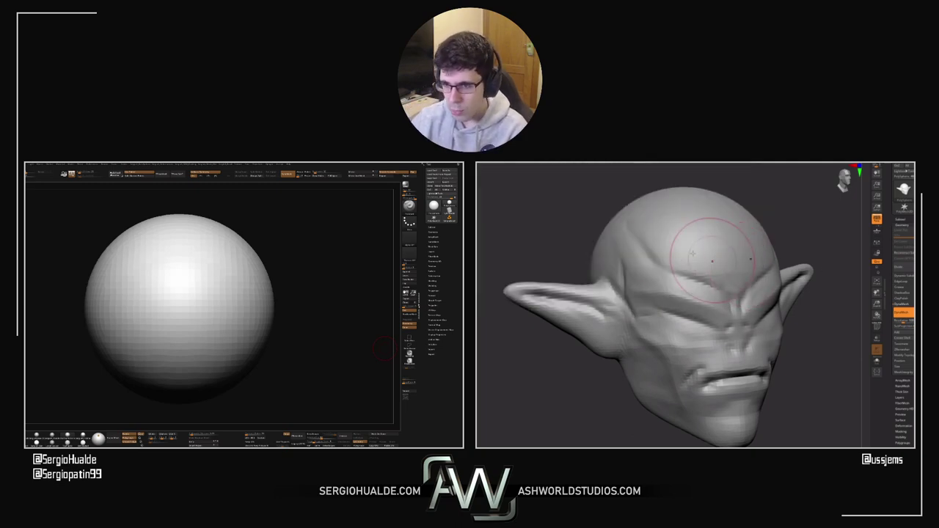
Step: Switch to the TrimDynamic brush and flatten the jaw below the ears and along its rear underside
key("b")
key("t")
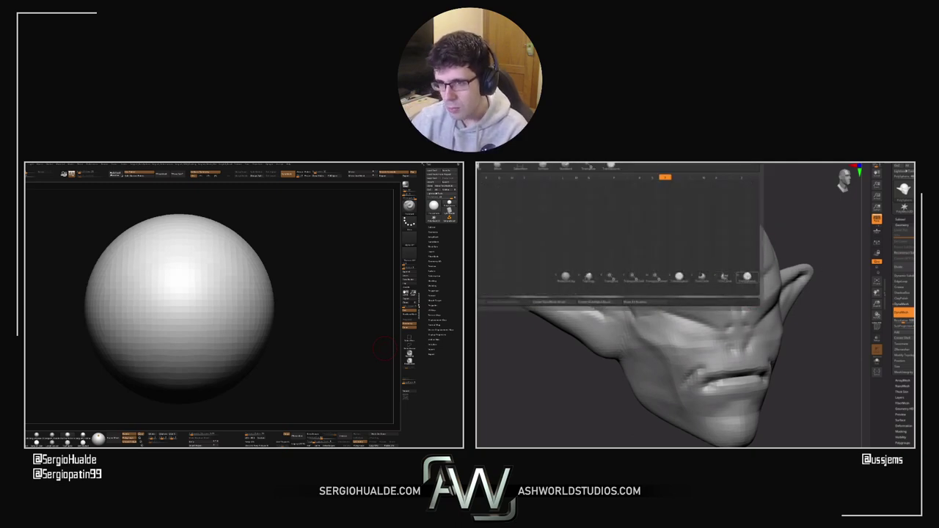
key("d")
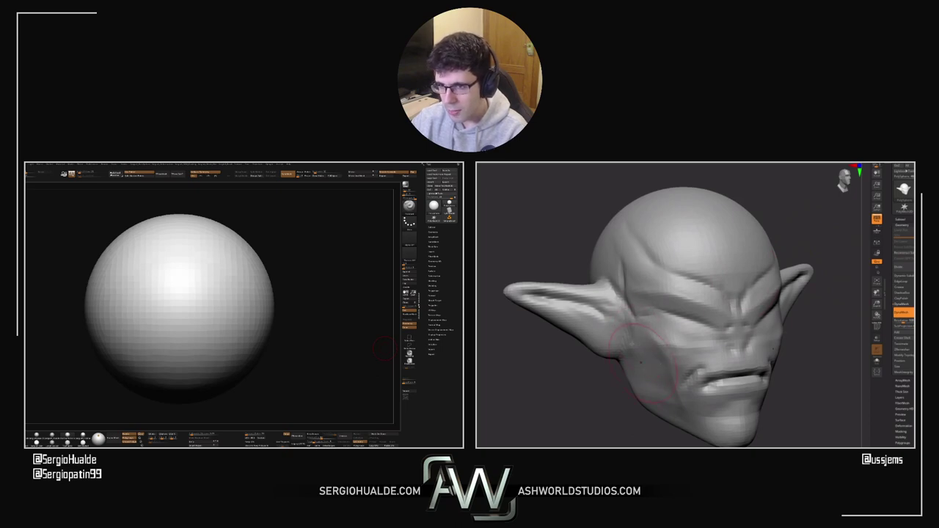
left_click_drag(612, 392, 626, 362)
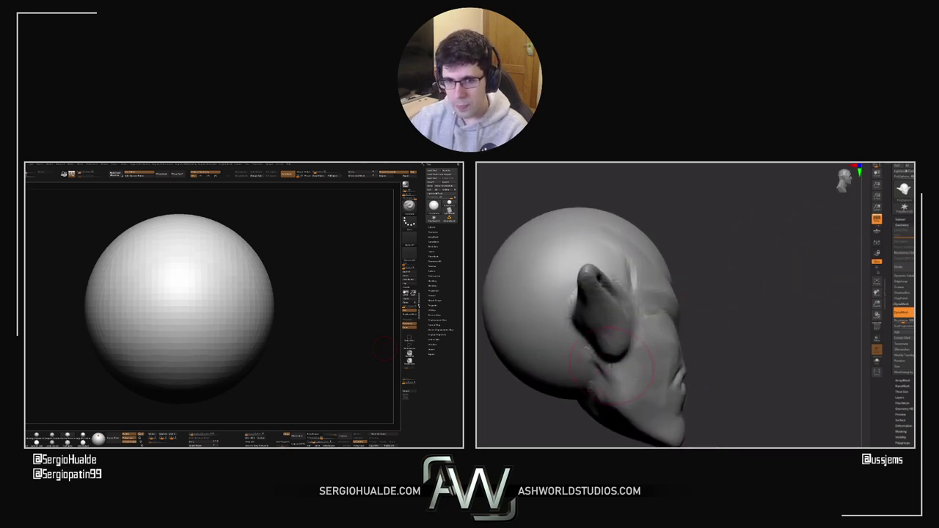
right_click_drag(611, 365, 606, 380)
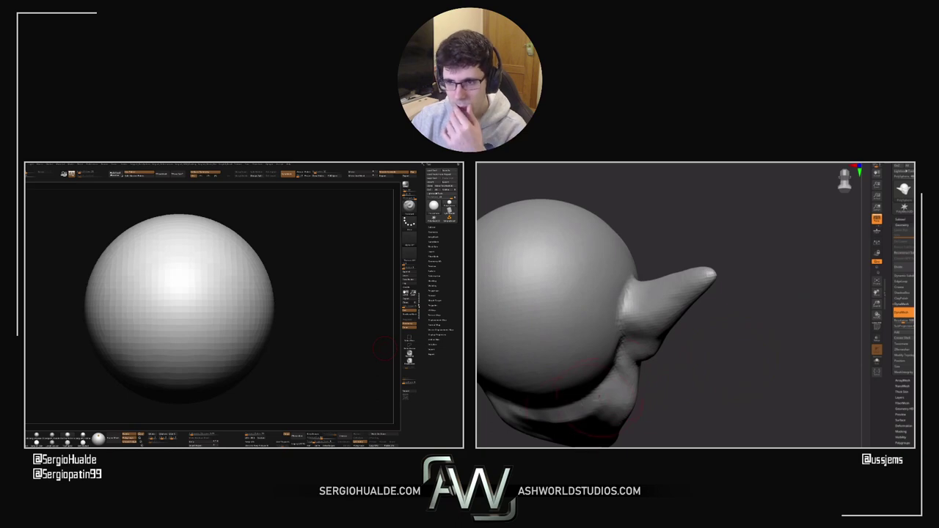
right_click_drag(706, 383, 648, 344)
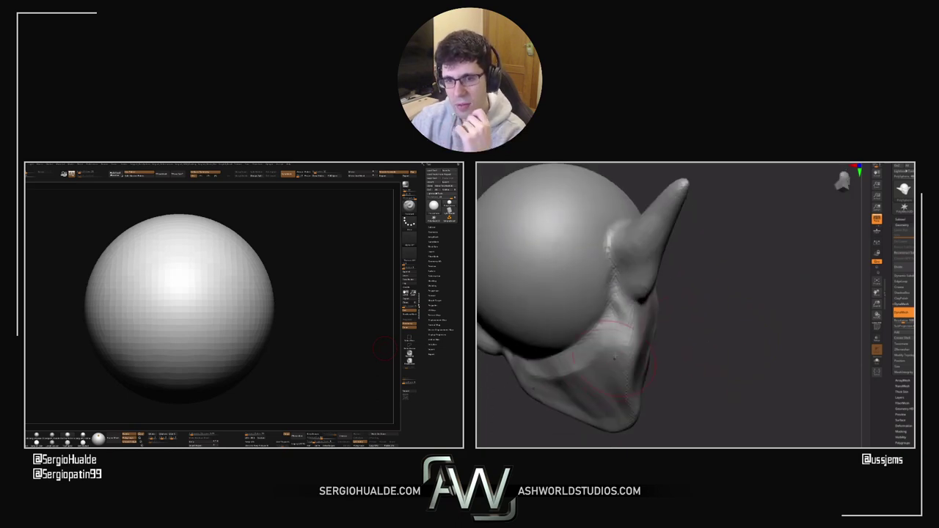
mouse_move(670, 423)
right_mouse_down()
mouse_move(652, 426)
mouse_move(690, 372)
mouse_move(675, 371)
right_mouse_up()
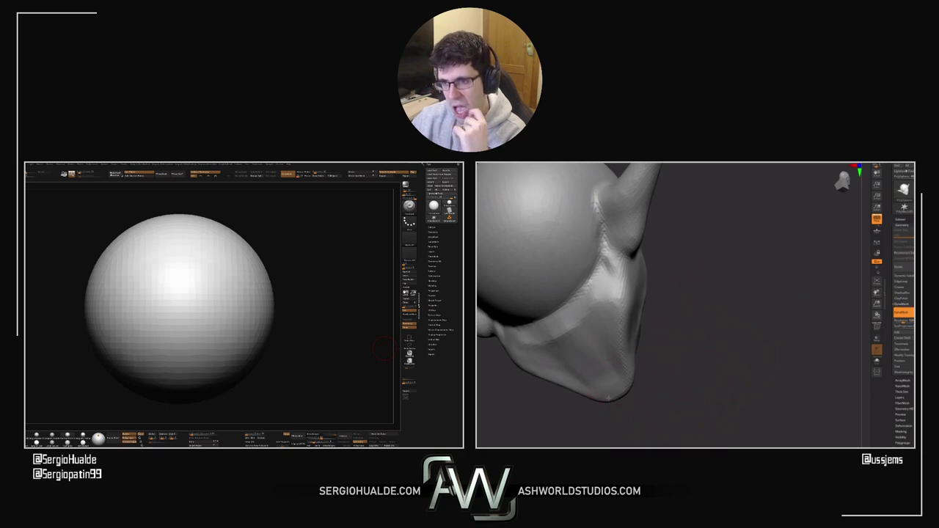
Step: Flatten and sharpen the rear underside of the jaw between the chin and the base of the skull
left_click_drag(619, 372, 615, 334)
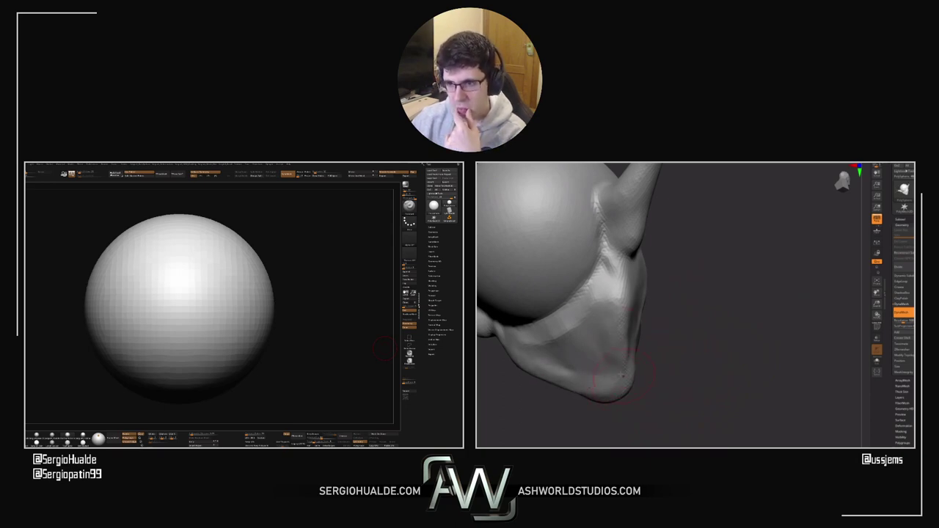
left_click_drag(574, 363, 586, 377)
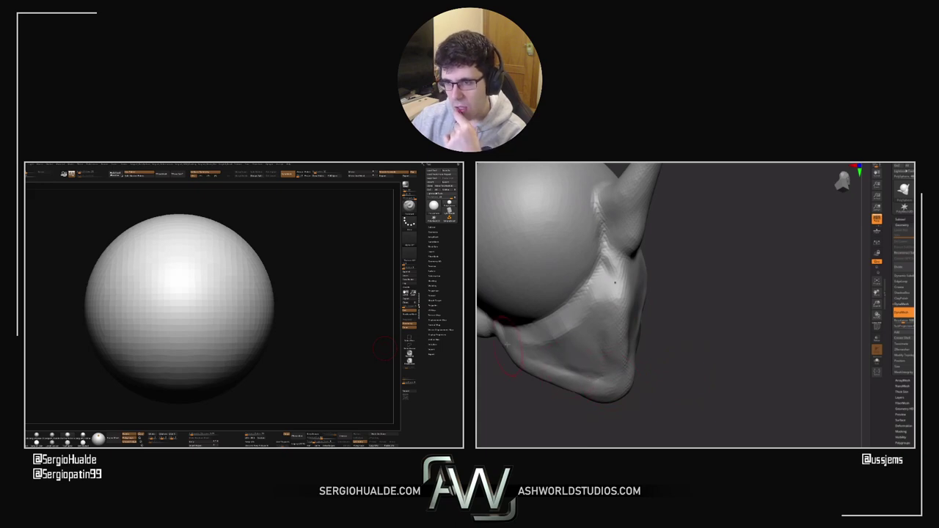
mouse_move(670, 374)
left_mouse_down()
mouse_move(716, 359)
mouse_move(712, 372)
mouse_move(705, 359)
mouse_move(635, 334)
left_mouse_up()
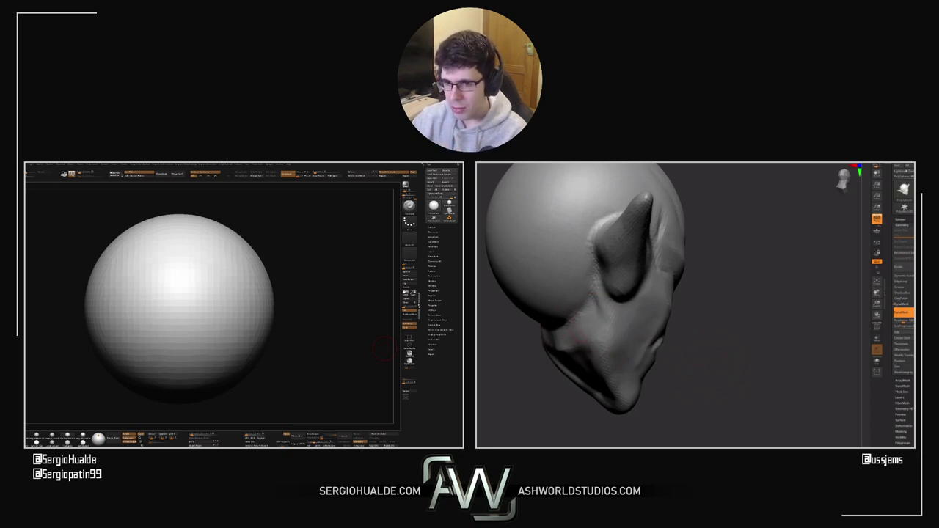
mouse_move(605, 297)
left_mouse_down()
mouse_move(620, 328)
mouse_move(607, 342)
mouse_move(609, 367)
mouse_move(780, 386)
mouse_move(773, 373)
mouse_move(794, 387)
mouse_move(835, 389)
mouse_move(670, 286)
left_mouse_up()
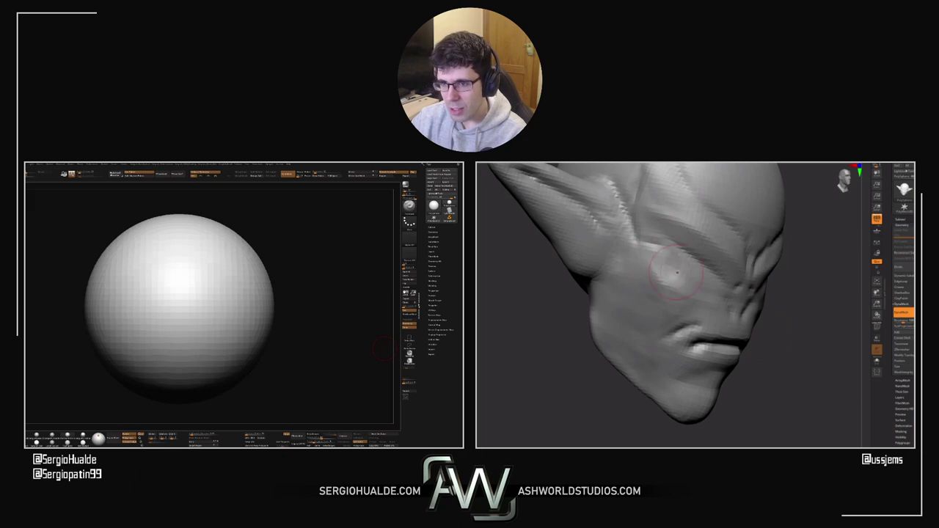
Step: Sculpt angular cheekbone ridges running below the eyes and up their outer corners toward the temples
left_click_drag(787, 323, 734, 316)
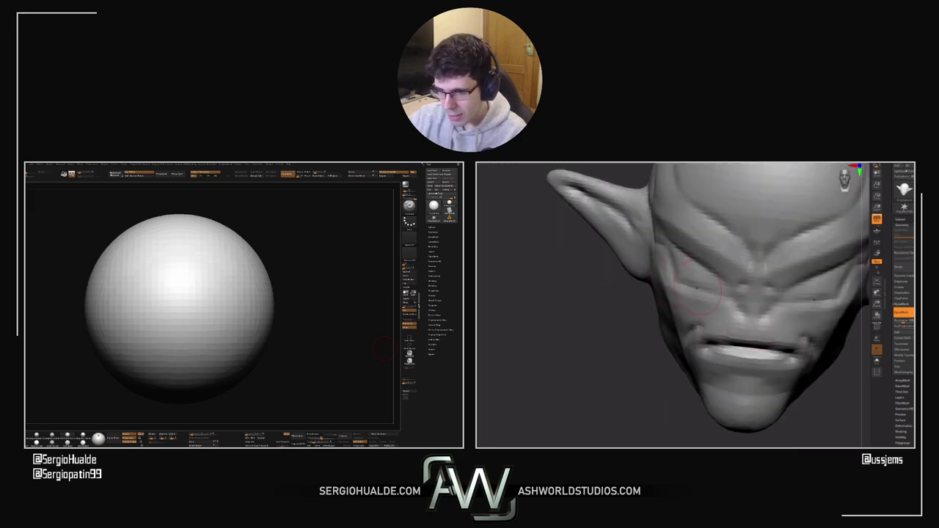
left_click_drag(599, 340, 638, 301)
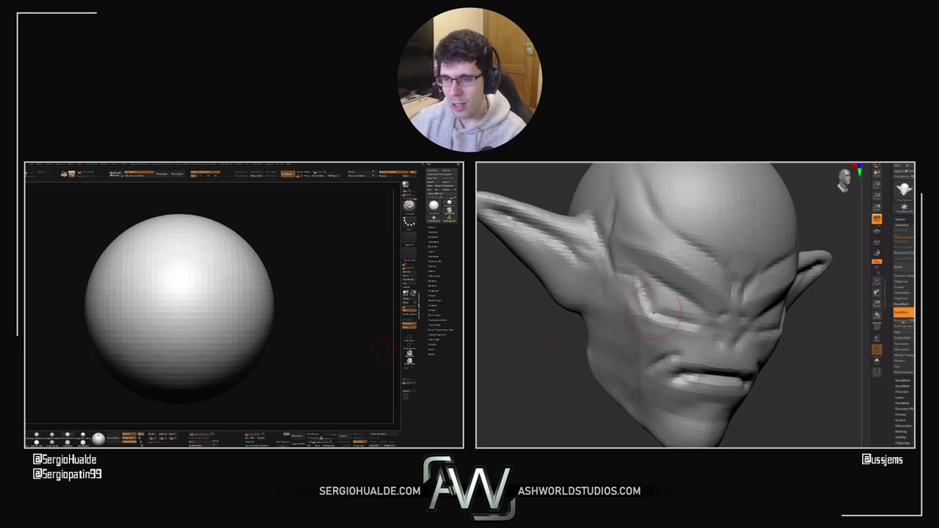
left_click_drag(803, 358, 816, 331)
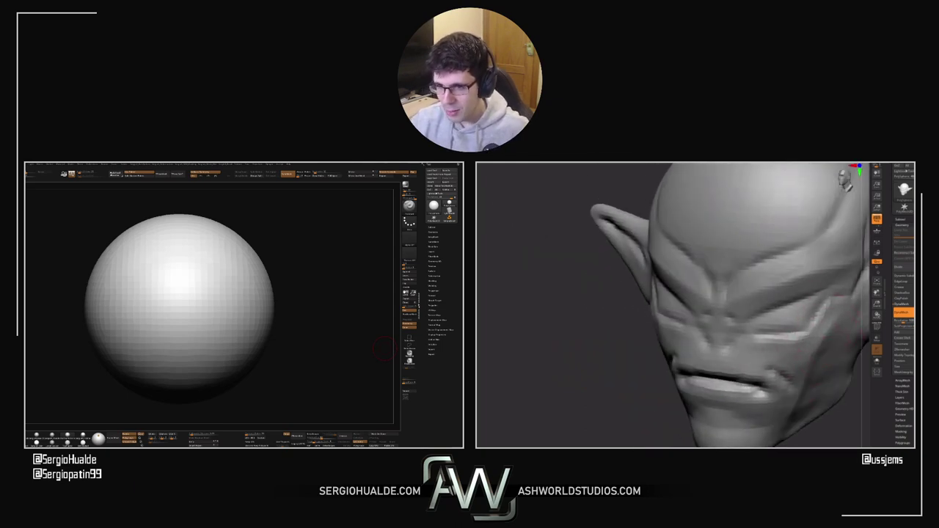
mouse_move(510, 388)
left_mouse_down()
mouse_move(515, 375)
mouse_move(549, 371)
left_mouse_up()
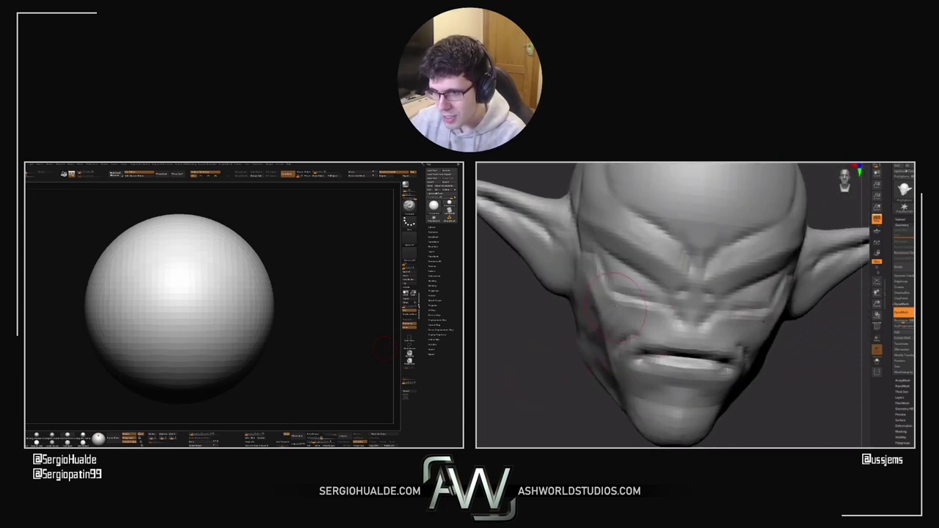
left_click_drag(788, 397, 829, 390)
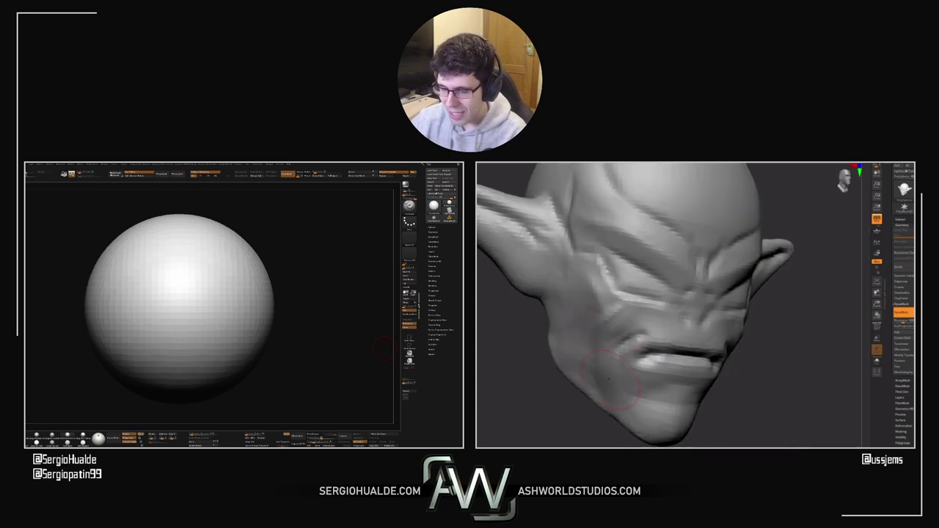
left_click_drag(839, 346, 652, 361, "alt")
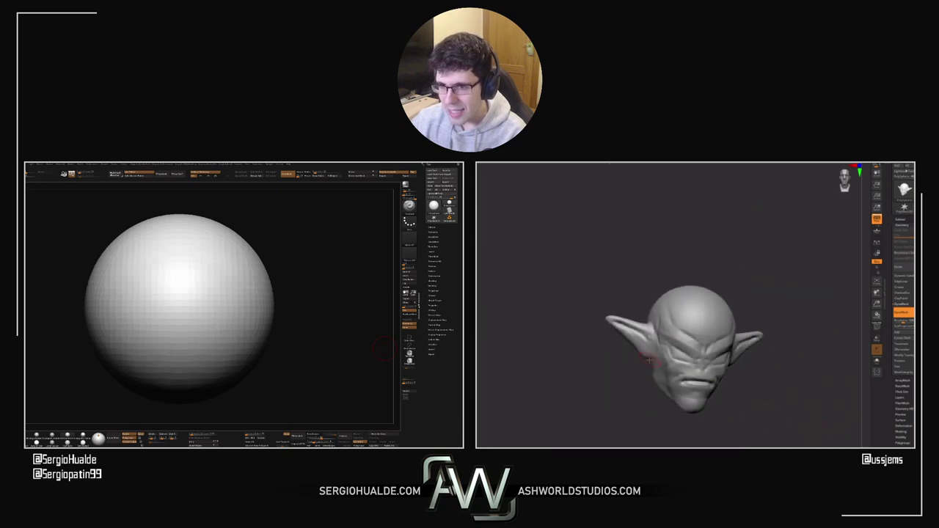
Step: Enlarge the brush, mask a round horn base above each ear, and invert the mask to leave only those patches editable
mouse_move(783, 366)
left_mouse_down()
mouse_move(755, 361)
mouse_move(733, 372)
mouse_move(760, 349)
mouse_move(594, 290)
left_mouse_up()
key("bracketright")
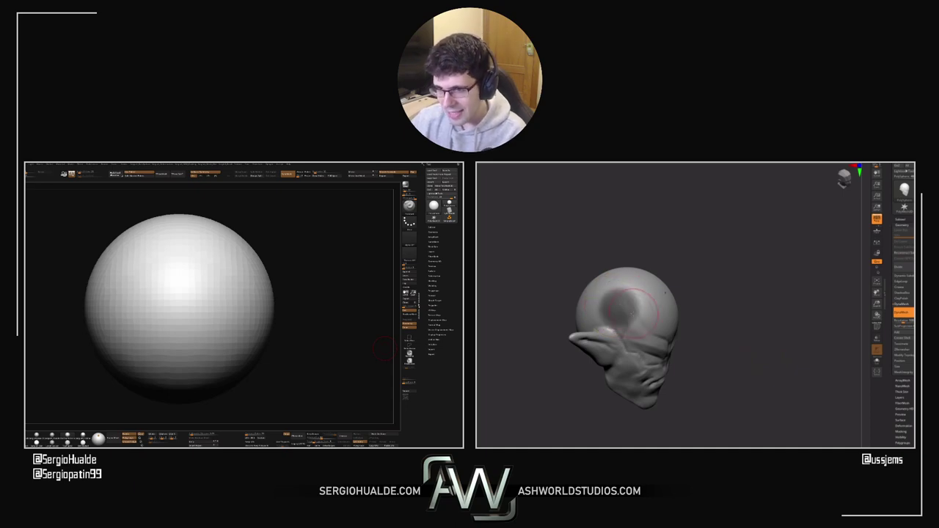
mouse_move(632, 312)
left_mouse_down()
mouse_move(704, 332)
mouse_move(701, 288)
mouse_move(713, 324)
mouse_move(653, 345)
left_mouse_up()
mouse_move(651, 347)
left_mouse_down()
mouse_move(667, 345)
mouse_move(630, 351)
left_mouse_up()
key("ctrl+z")
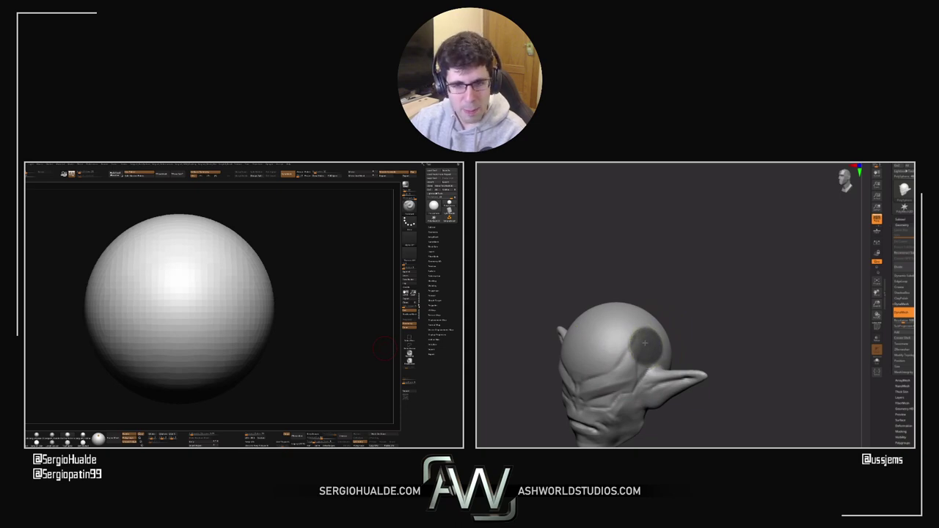
left_click_drag(692, 331, 639, 340)
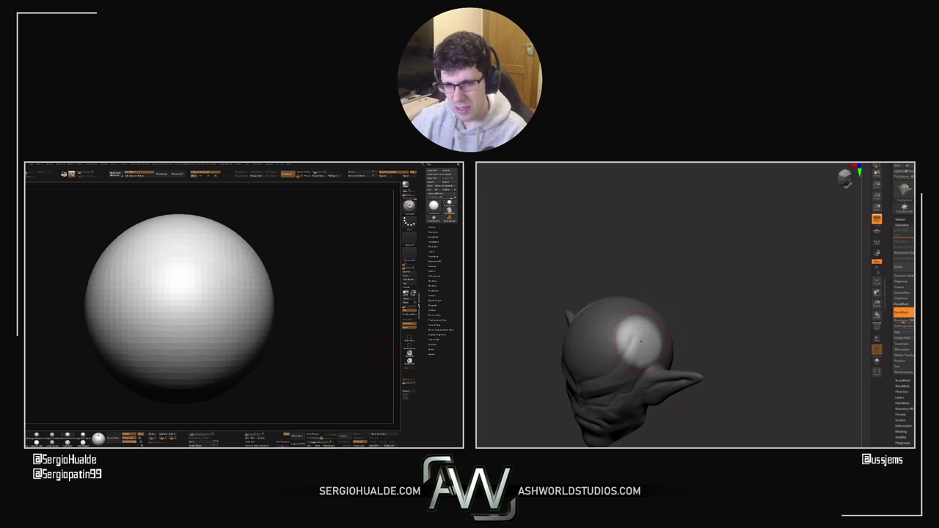
Step: Pull two long symmetrical horns upward from the unmasked patches above the ears
left_click_drag(642, 339, 706, 270)
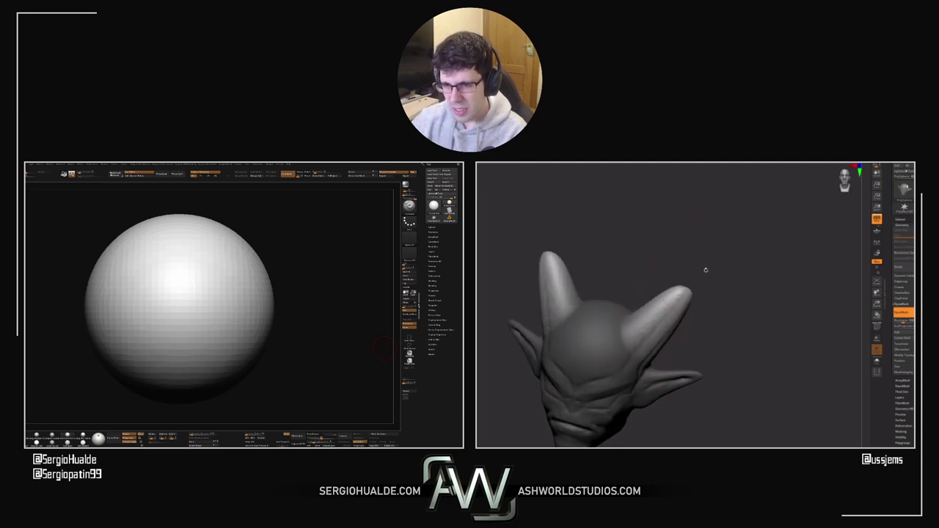
left_click_drag(680, 300, 702, 230)
mouse_move(723, 294)
left_mouse_down()
mouse_move(690, 316)
mouse_move(729, 281)
mouse_move(728, 267)
left_mouse_up()
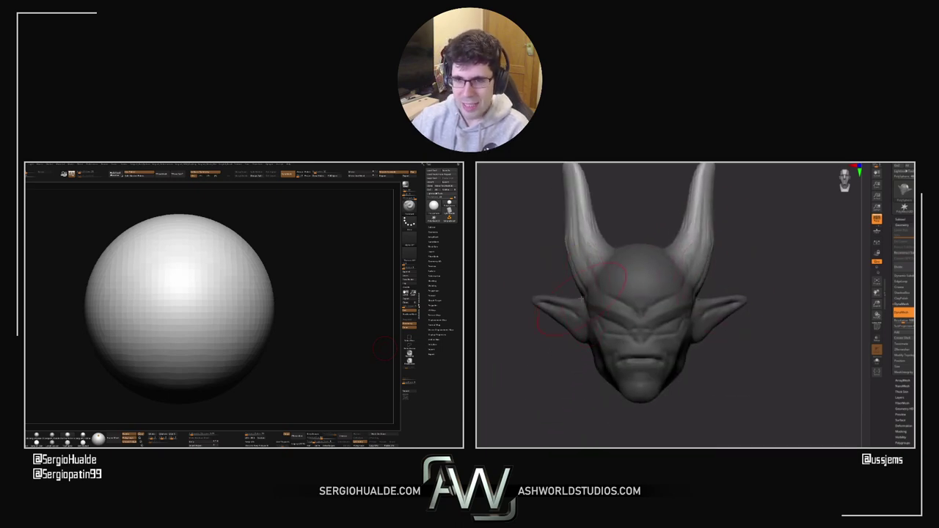
right_click_drag(579, 307, 714, 360)
left_click_drag(702, 340, 752, 387, "alt")
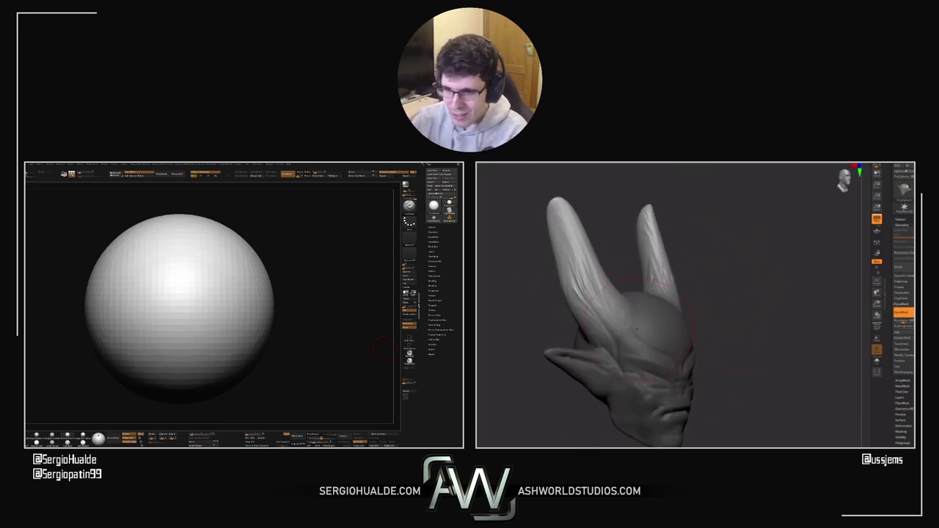
Step: Curve the horns outward, taper their tips, and refine the silhouette where they join the skull
right_click_drag(705, 316, 587, 301)
mouse_move(570, 200)
left_mouse_down()
mouse_move(530, 189)
mouse_move(556, 206)
mouse_move(523, 183)
mouse_move(569, 228)
mouse_move(558, 247)
left_mouse_up()
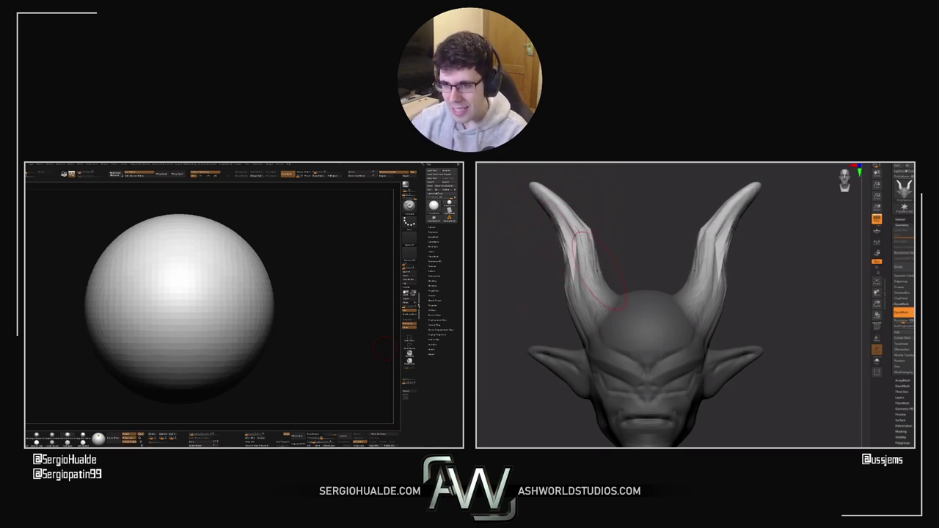
mouse_move(598, 270)
left_mouse_down()
mouse_move(589, 245)
mouse_move(614, 289)
left_mouse_up()
mouse_move(614, 289)
right_mouse_down()
mouse_move(635, 282)
mouse_move(697, 312)
mouse_move(738, 260)
mouse_move(692, 280)
right_mouse_up()
right_click_drag(757, 317, 541, 316)
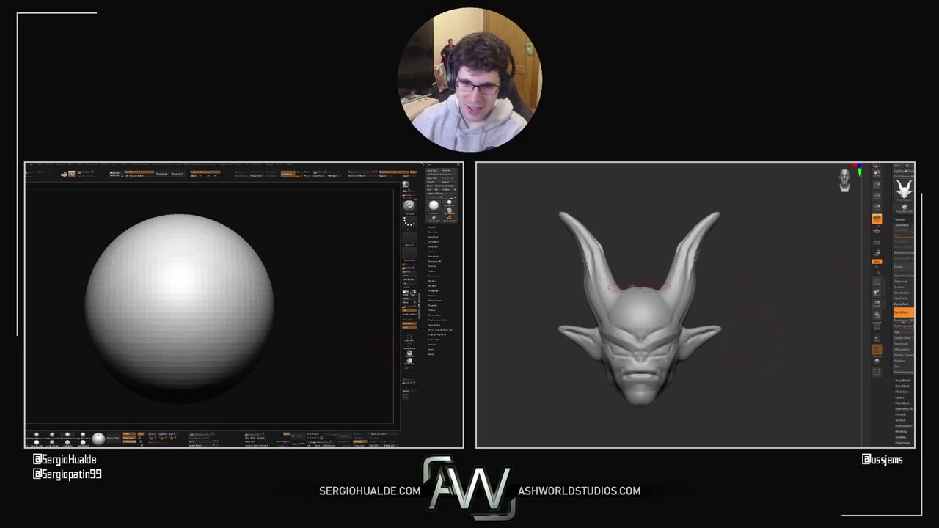
left_click_drag(639, 287, 639, 318)
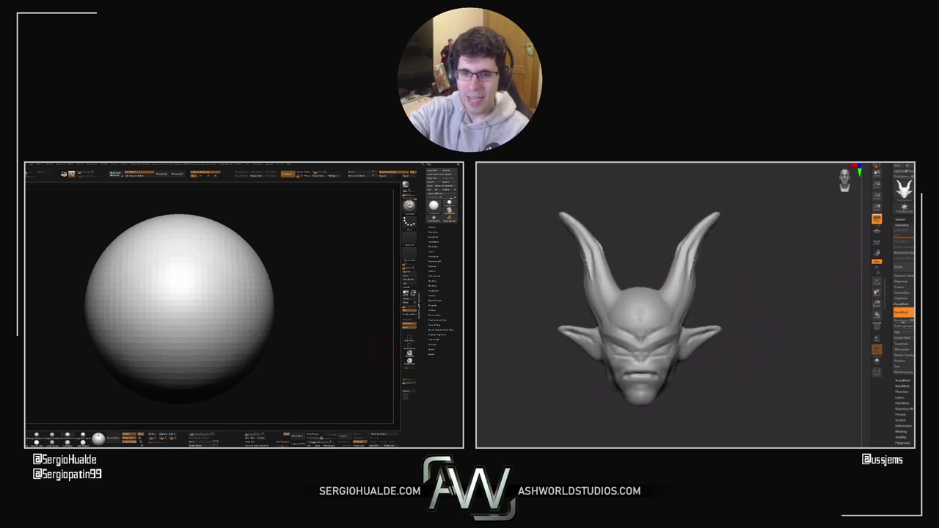
mouse_move(651, 358)
left_mouse_down("ctrl")
mouse_move(637, 325)
mouse_move(638, 349)
mouse_move(640, 334)
mouse_move(608, 313)
left_mouse_up("ctrl")
right_click_drag(608, 314, 645, 319)
left_click_drag(617, 321, 584, 304, "ctrl")
right_click_drag(584, 304, 624, 308)
left_click_drag(565, 312, 549, 303, "ctrl")
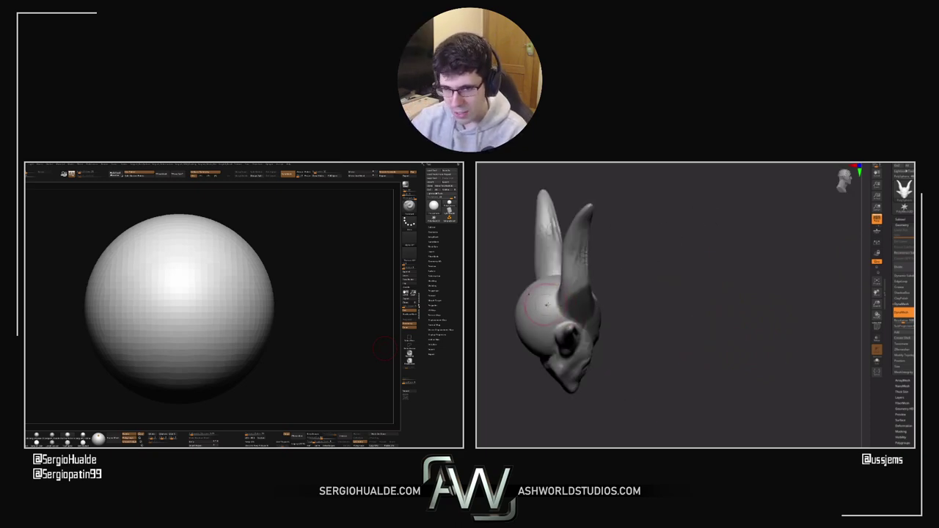
right_click_drag(549, 304, 569, 322)
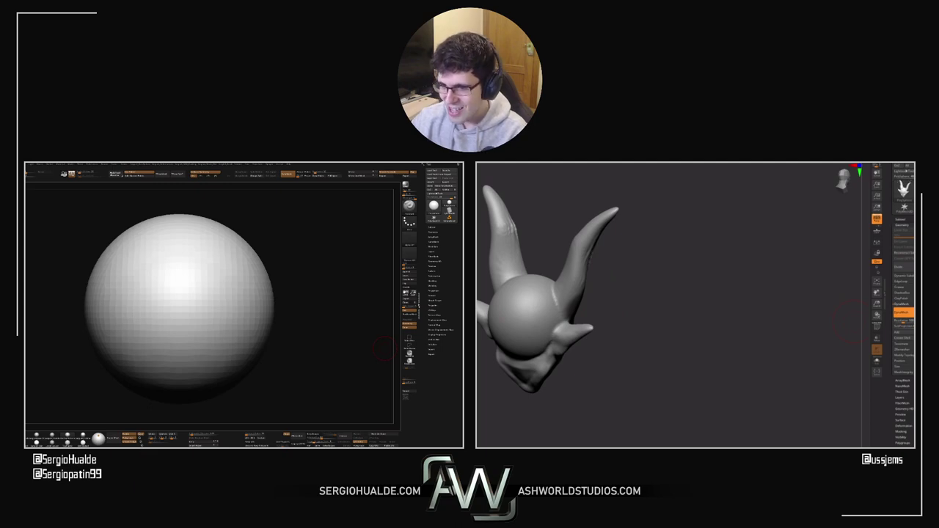
Step: Mask the cranium and horns above the brow, invert the mask, and place the transform gizmo over the upper head
mouse_move(561, 306)
left_mouse_down()
mouse_move(523, 312)
mouse_move(610, 214)
left_mouse_up()
mouse_move(646, 264)
left_mouse_down()
mouse_move(534, 242)
mouse_move(547, 294)
left_mouse_up()
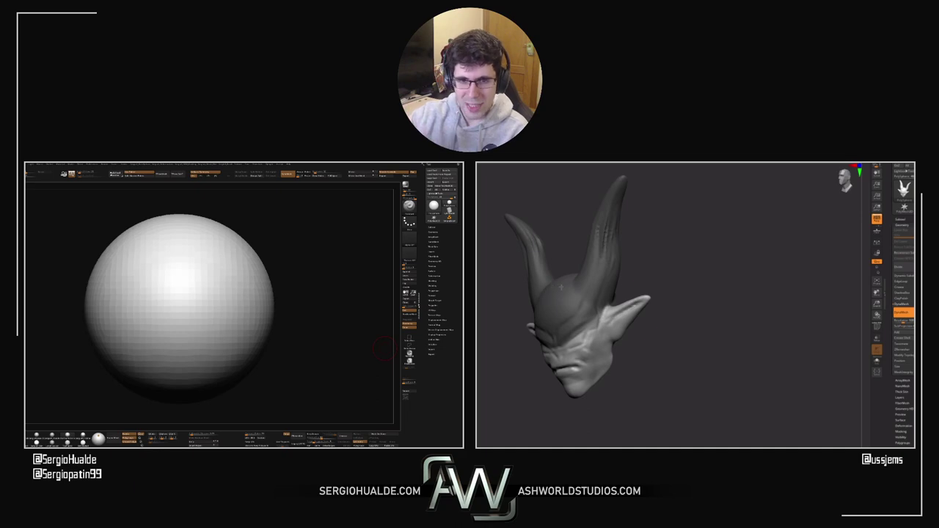
left_click(690, 300, "ctrl")
key("w")
left_click_drag(650, 313, 727, 315)
left_click(566, 300)
left_click_drag(602, 290, 615, 326, "alt")
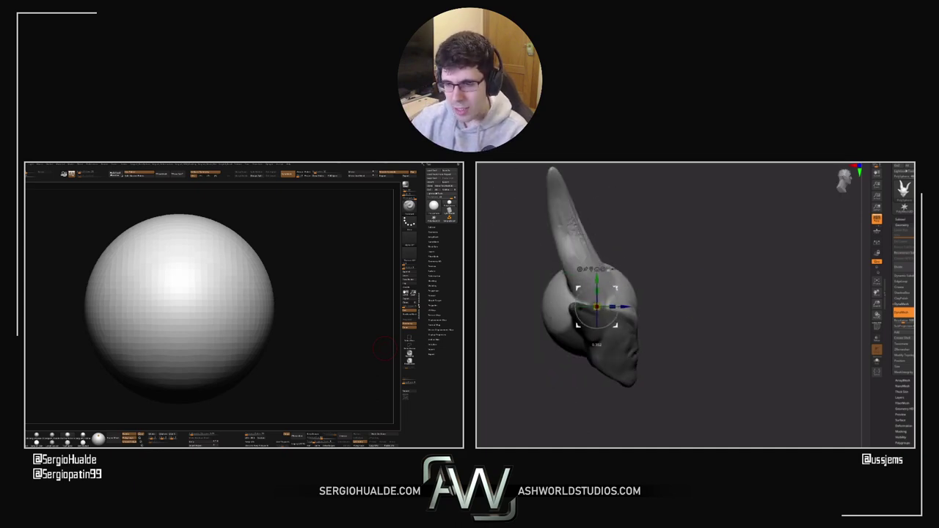
left_click_drag(536, 335, 575, 335)
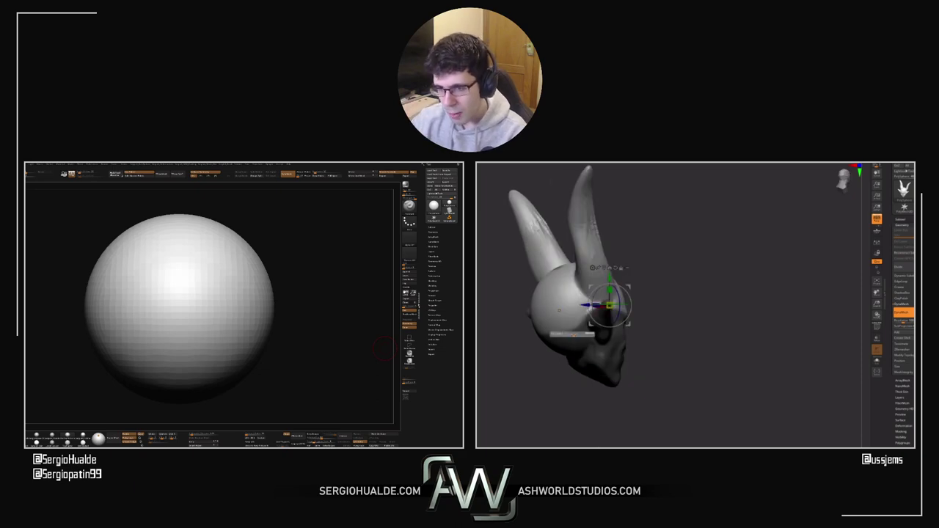
Step: Return to brush drawing and extend the mask across the lower back of the skull
key("q")
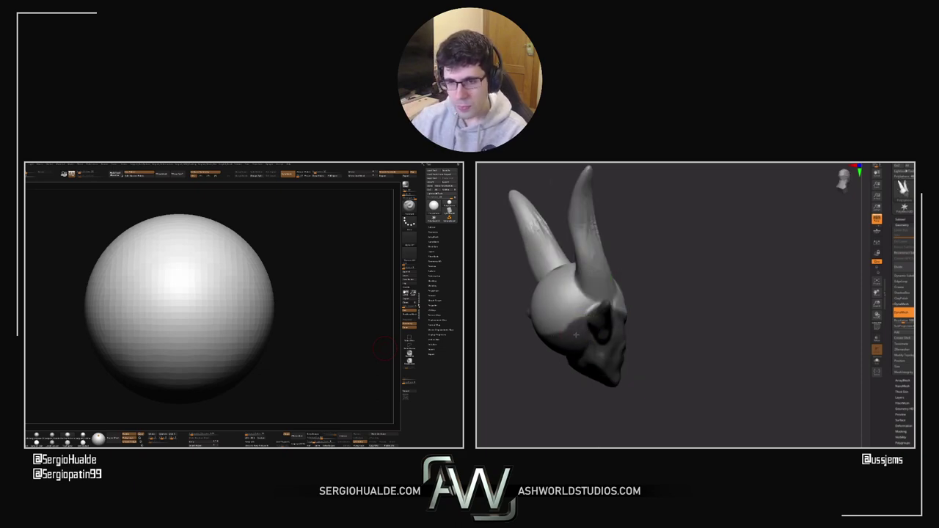
left_click_drag(551, 346, 564, 340)
right_click_drag(549, 342, 596, 314)
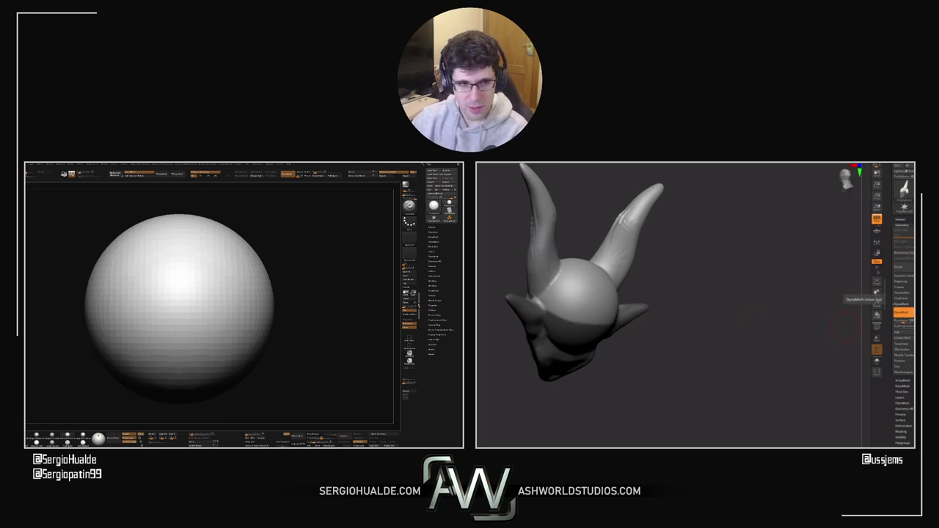
Step: Scale up the unmasked cranium and horns with the gizmo so they overhang the masked face and lower skull like a helmet
left_click_drag(647, 249, 781, 320)
key("w")
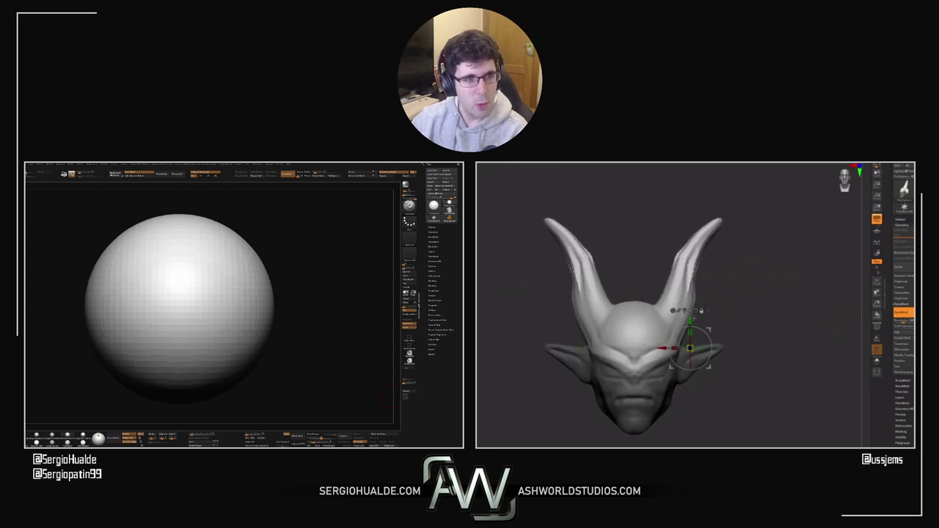
left_click_drag(690, 348, 672, 358, "alt")
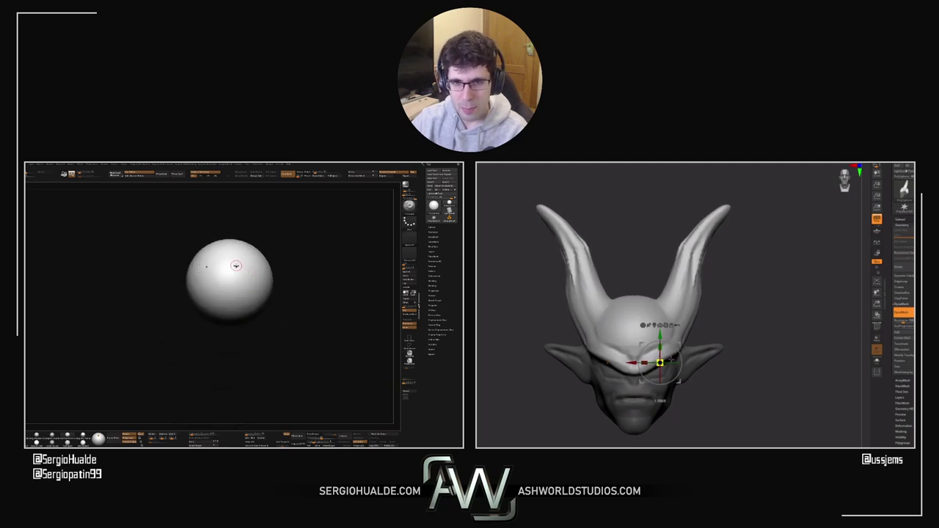
right_click_drag(609, 339, 765, 308)
key("q")
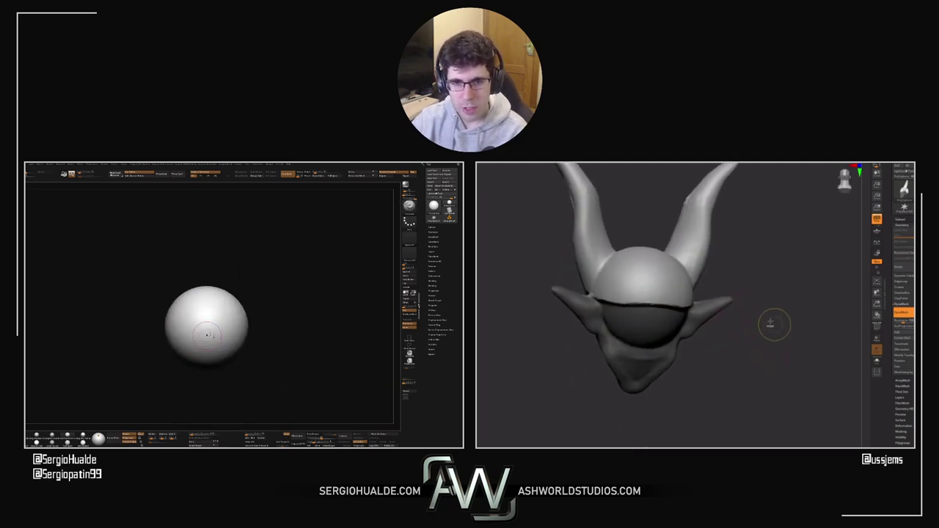
left_click_drag(771, 325, 606, 309)
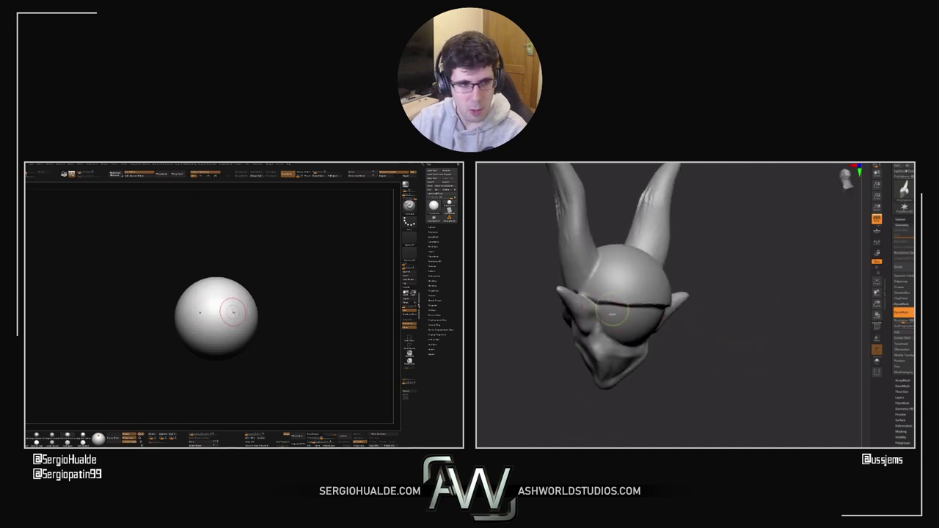
right_click_drag(615, 316, 618, 315, "ctrl")
left_click_drag(616, 316, 561, 284)
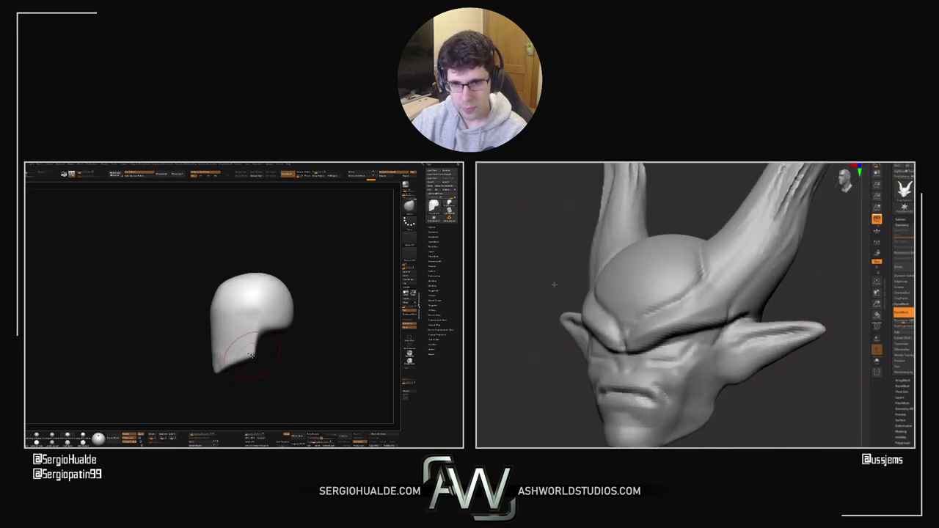
Step: Switch to the other ZBrush session and mask the lower face of its head, inverting the mask to leave the cranium editable
left_click_drag(194, 296, 174, 328, "ctrl")
key("ctrl+i")
key("ctrl+i")
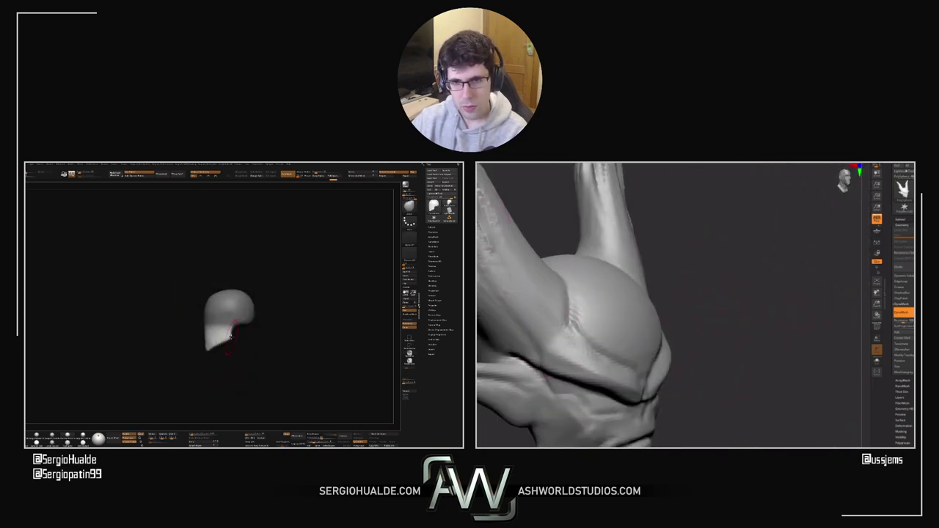
key("w")
key("ctrl+i")
left_click_drag(229, 318, 228, 322)
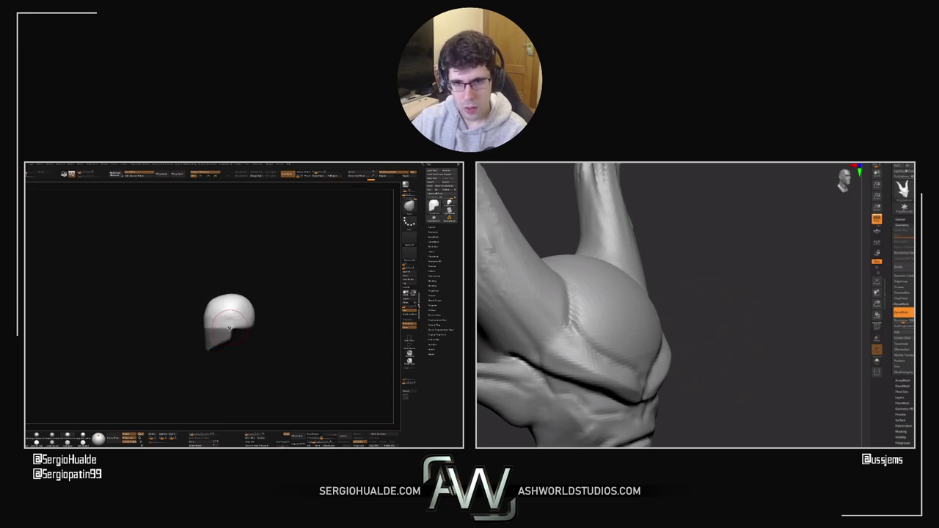
Step: Clear the mask on that head and reshape the transition between the base of the skull and the rear jaw
right_click_drag(229, 329, 254, 325, "ctrl")
left_click_drag(254, 325, 268, 345, "ctrl")
right_click_drag(272, 336, 243, 335)
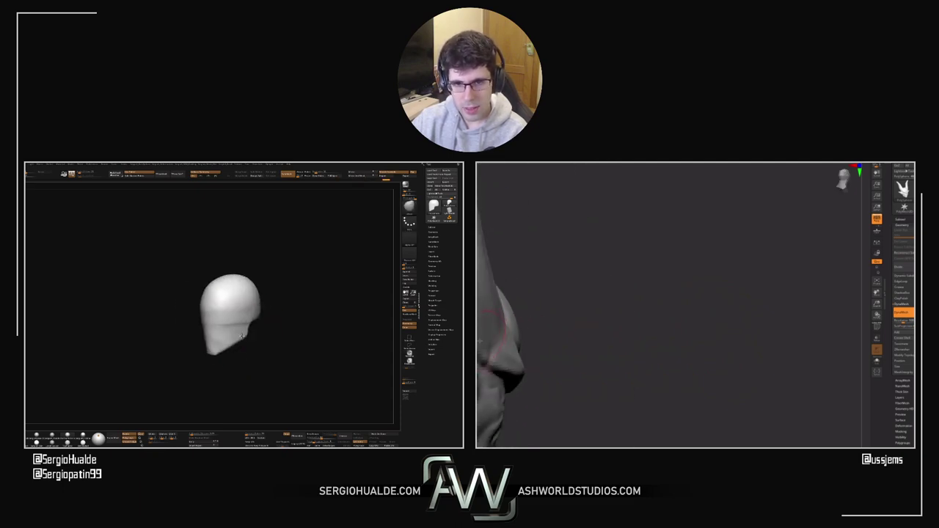
left_click_drag(242, 336, 244, 325)
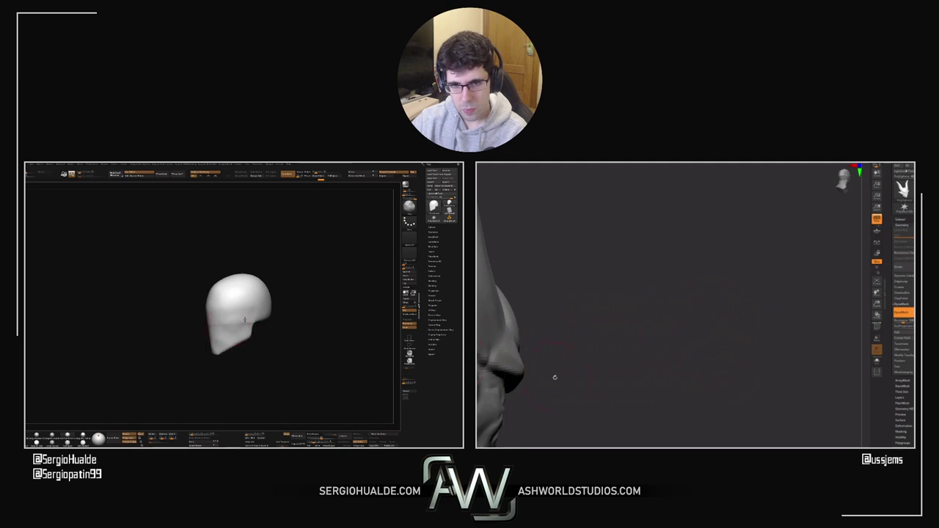
Step: Assign an alpha from the alpha palette to the sculpting brush used on the plain head
mouse_move(555, 378)
left_mouse_down()
mouse_move(621, 356)
mouse_move(564, 369)
left_mouse_up()
right_click_drag(245, 320, 243, 333)
left_click_drag(564, 369, 503, 367)
right_click_drag(243, 332, 240, 330)
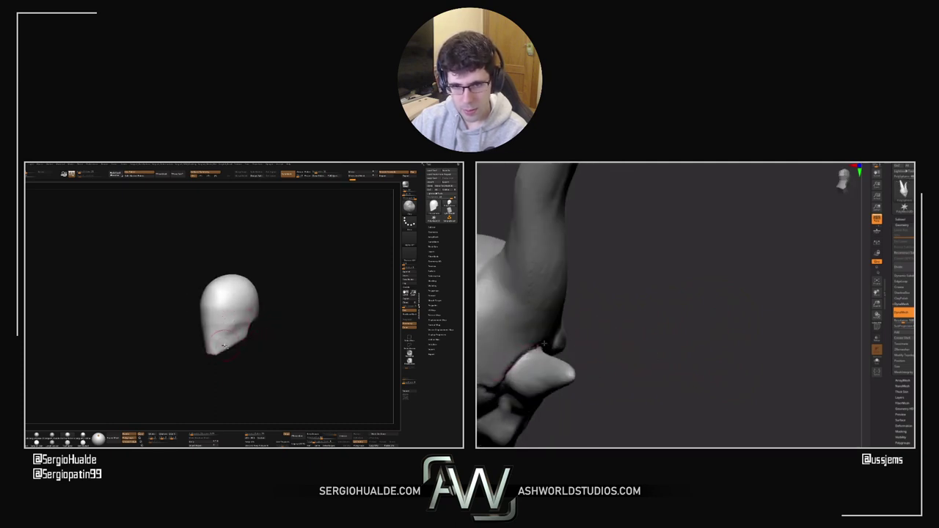
left_click_drag(242, 332, 232, 286)
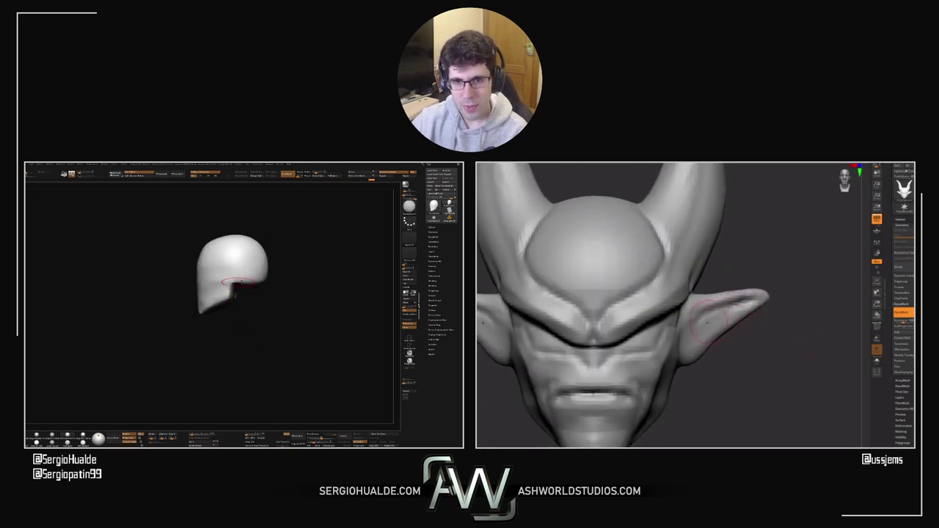
left_click(402, 244)
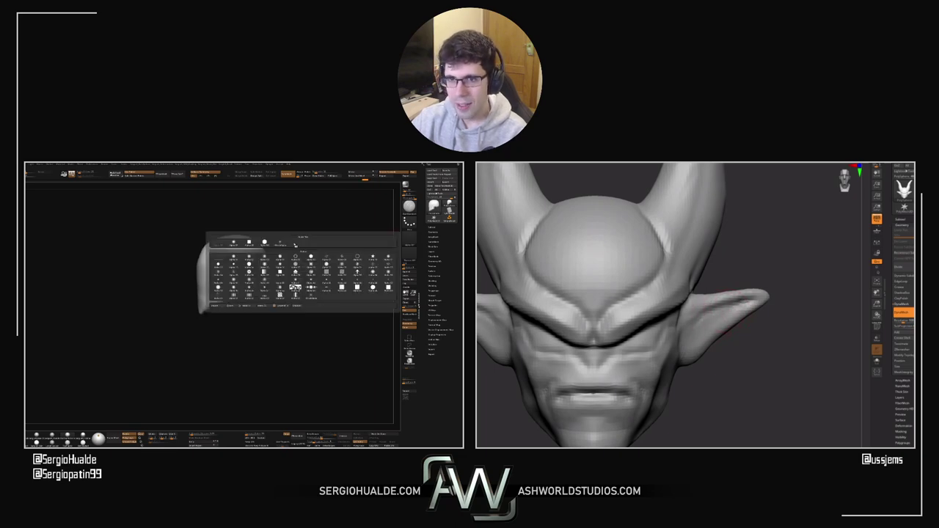
left_click(281, 243)
left_click(409, 243, "ctrl+shift")
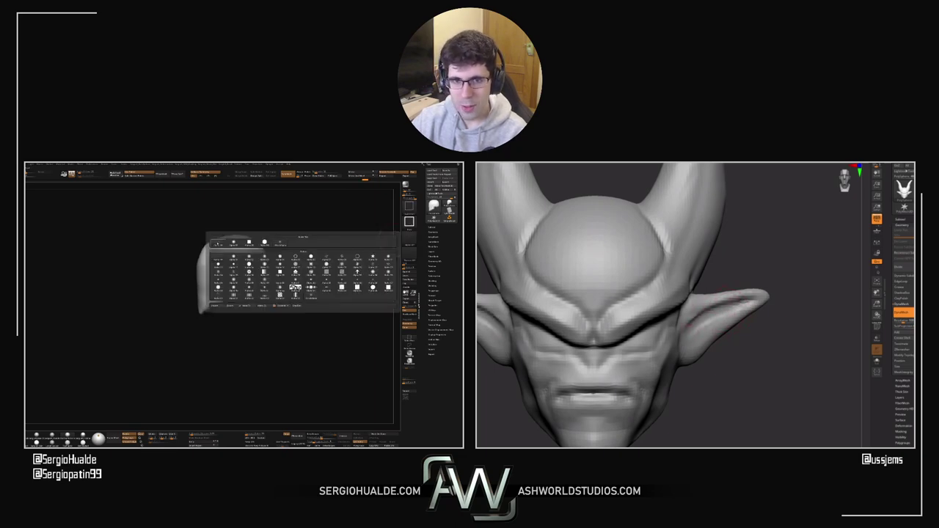
left_click(295, 287)
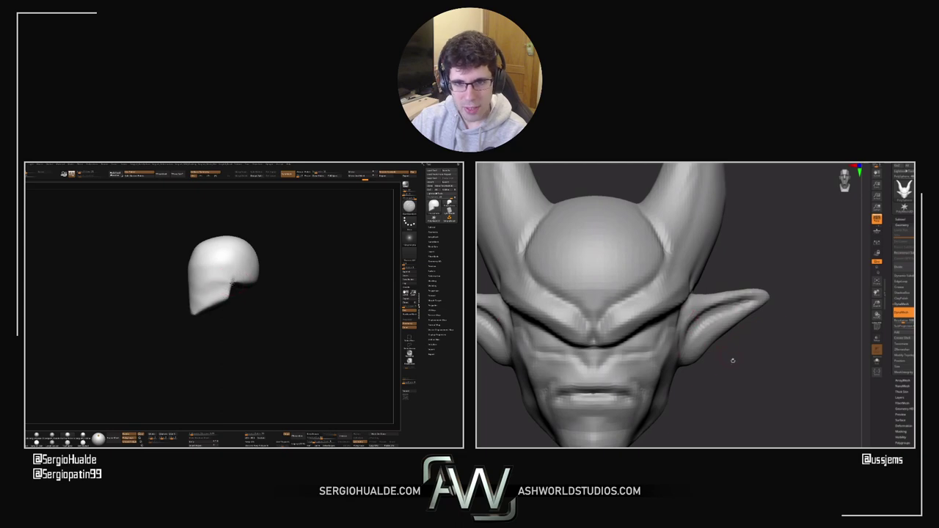
Step: Sculpt the hollow and inner folds of the horned head's pointed ears, near the ear opening
left_click_drag(733, 360, 712, 345)
right_click_drag(232, 294, 228, 279)
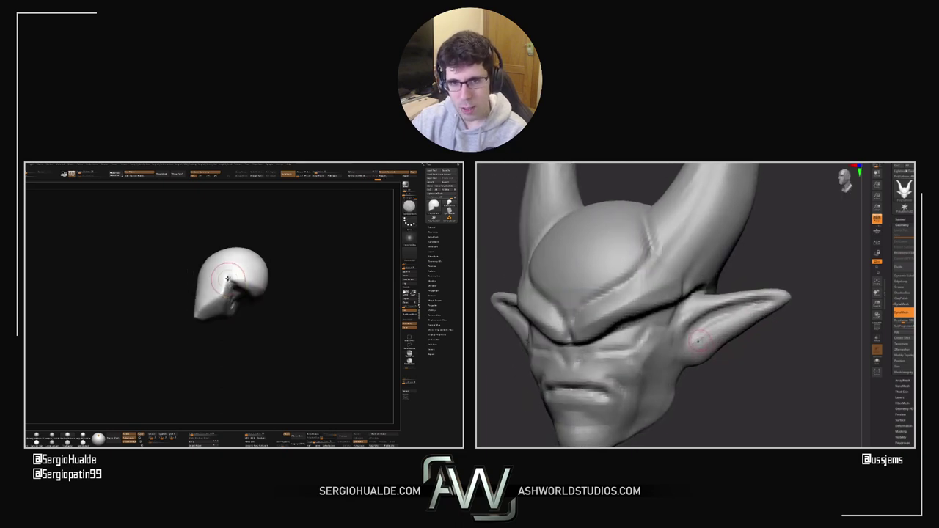
left_click_drag(704, 339, 700, 330)
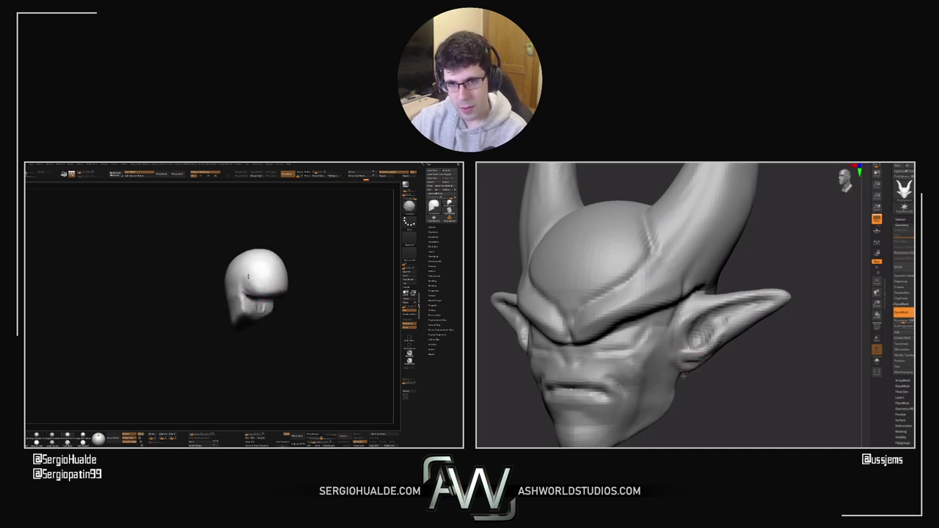
left_click_drag(704, 390, 690, 389)
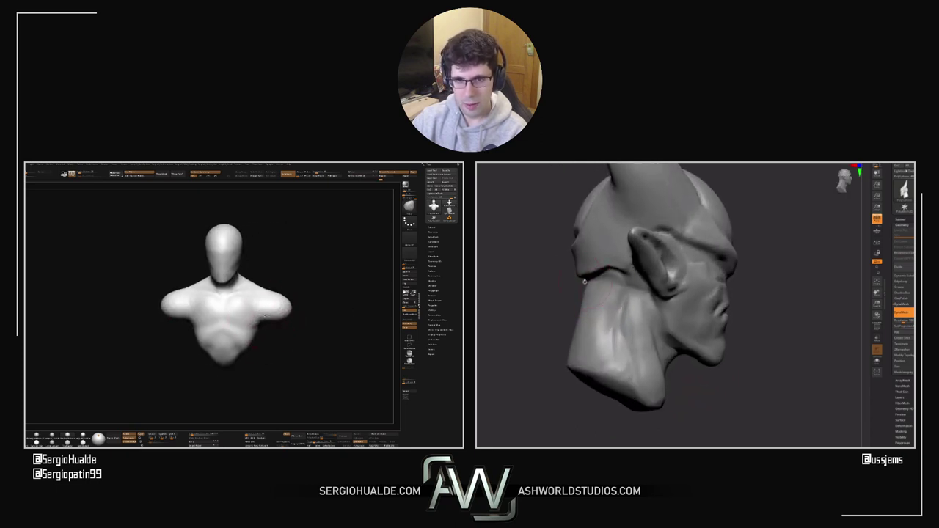
Step: Extend the lower torso of the mannequin bust toward the waist and smooth its front and sides
mouse_move(285, 311)
left_mouse_down("shift")
mouse_move(284, 320)
mouse_move(281, 310)
mouse_move(245, 330)
mouse_move(266, 338)
mouse_move(269, 351)
mouse_move(285, 346)
mouse_move(275, 346)
left_mouse_up("shift")
key("s")
key("s")
key("s")
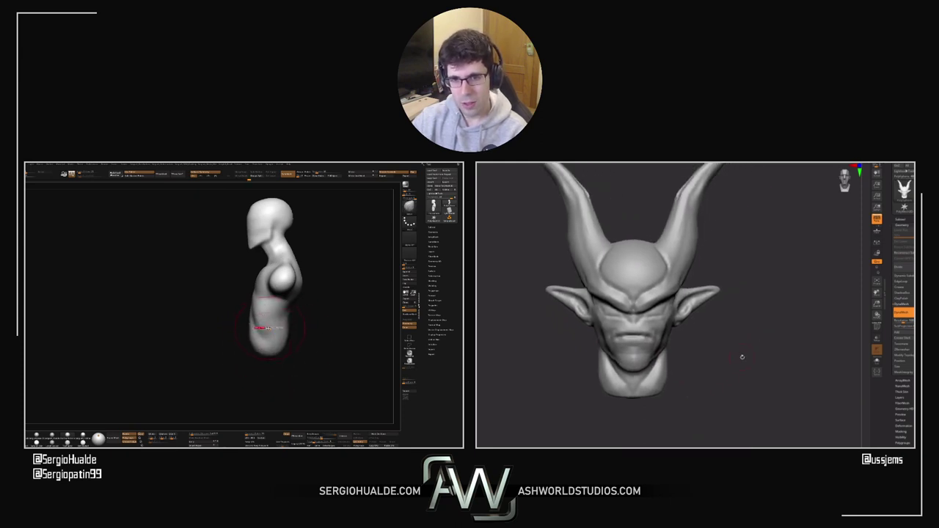
mouse_move(268, 328)
right_mouse_down()
mouse_move(279, 330)
mouse_move(271, 323)
right_mouse_up()
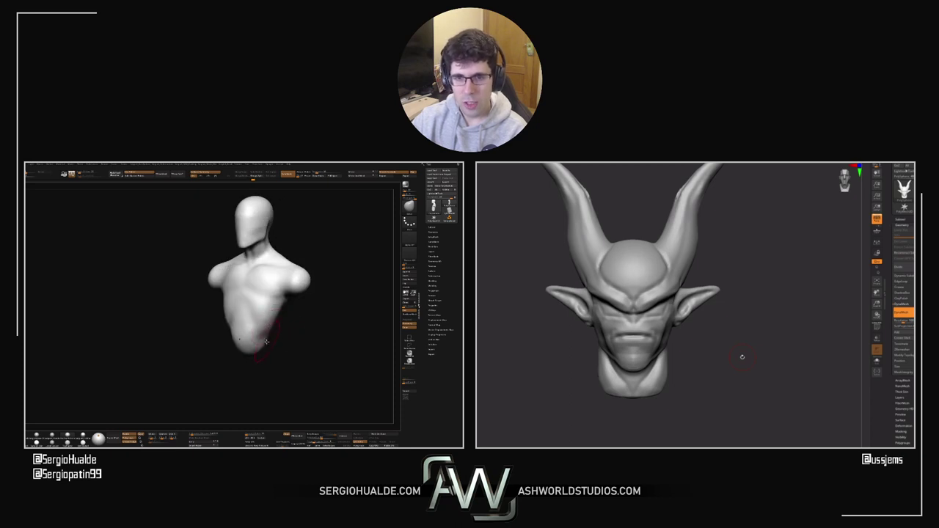
left_click_drag(266, 341, 274, 311)
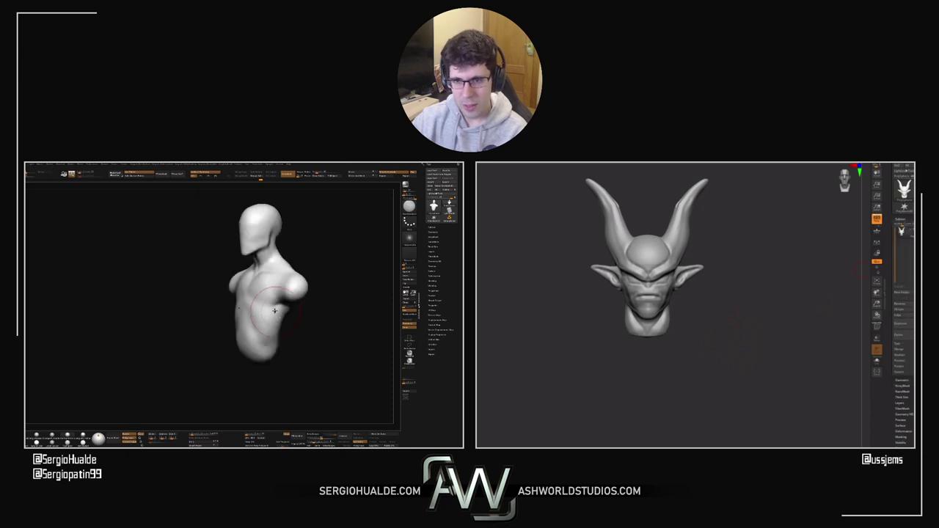
right_click_drag(279, 305, 253, 304)
Step: Append a cylinder subtool to the horned head and move it down below the neck
left_click(785, 335)
right_click_drag(728, 375, 702, 360, "ctrl")
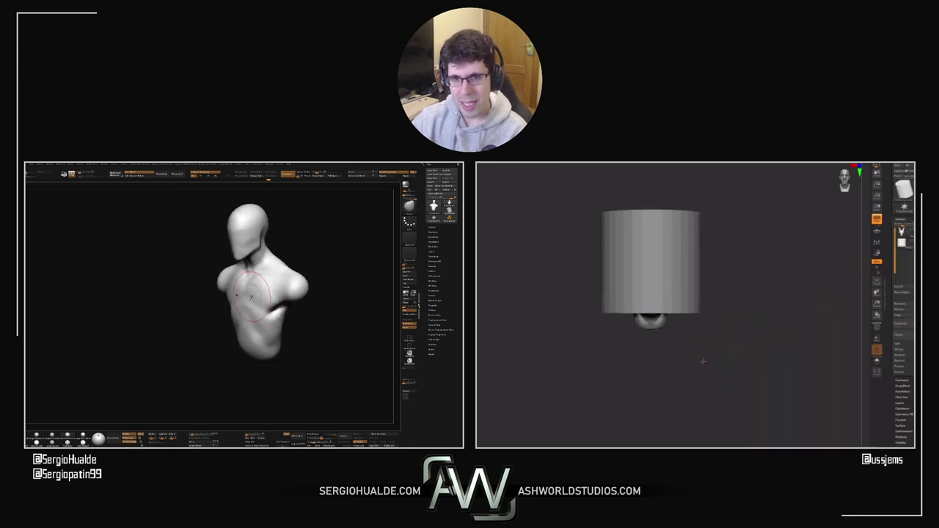
key("w")
left_click_drag(651, 236, 651, 349)
right_click_drag(253, 304, 249, 299)
key("q")
right_click_drag(725, 388, 727, 353, "alt")
key("s")
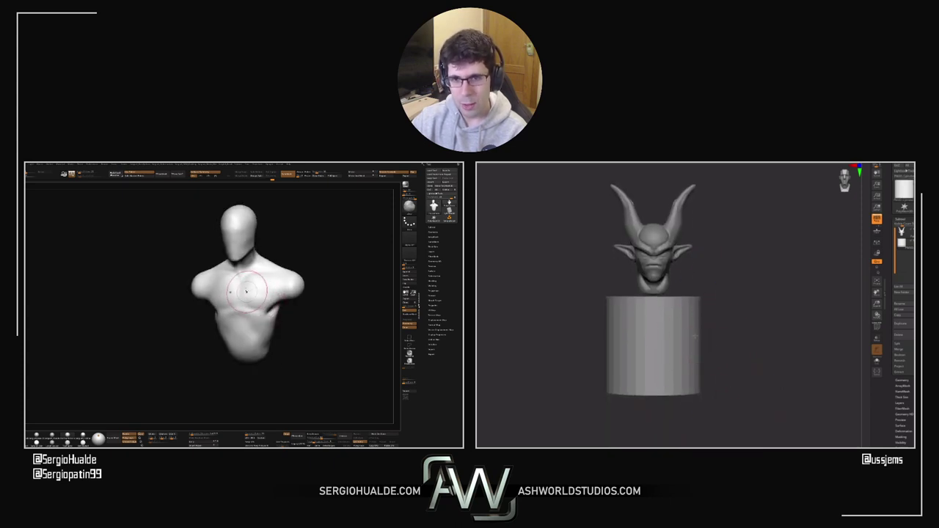
Step: Smooth the cylinder's hard edges into a rounded block that can serve as the goblin's torso
mouse_move(697, 338)
left_mouse_down("shift")
mouse_move(689, 324)
mouse_move(686, 337)
left_mouse_up("shift")
key("w")
right_click_drag(763, 345, 694, 345)
key("q")
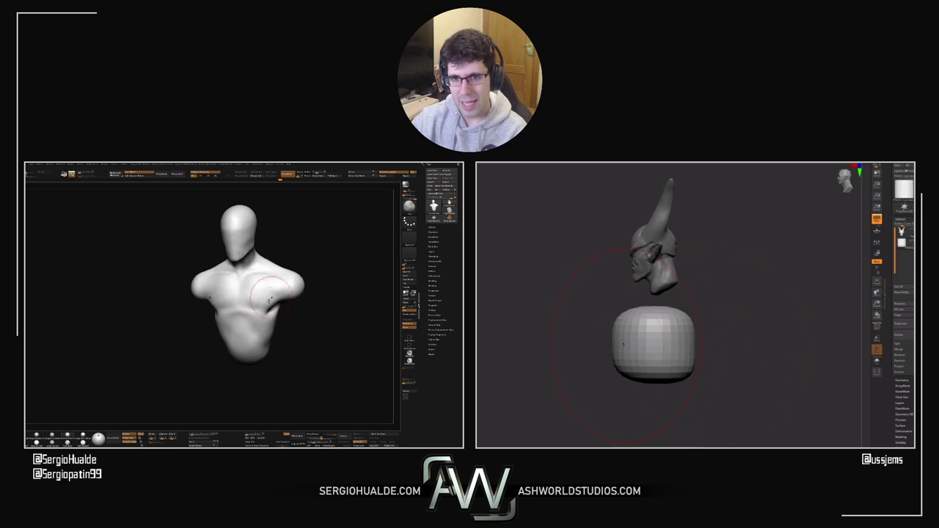
Step: Adjust the rounded torso block and raise it with the gizmo to meet the horned head's neck
right_click_drag(261, 285, 267, 297)
left_click_drag(613, 320, 621, 318)
right_click_drag(267, 298, 272, 311)
left_click_drag(620, 319, 643, 323)
right_click_drag(272, 310, 246, 321, "alt")
left_click_drag(633, 354, 644, 352)
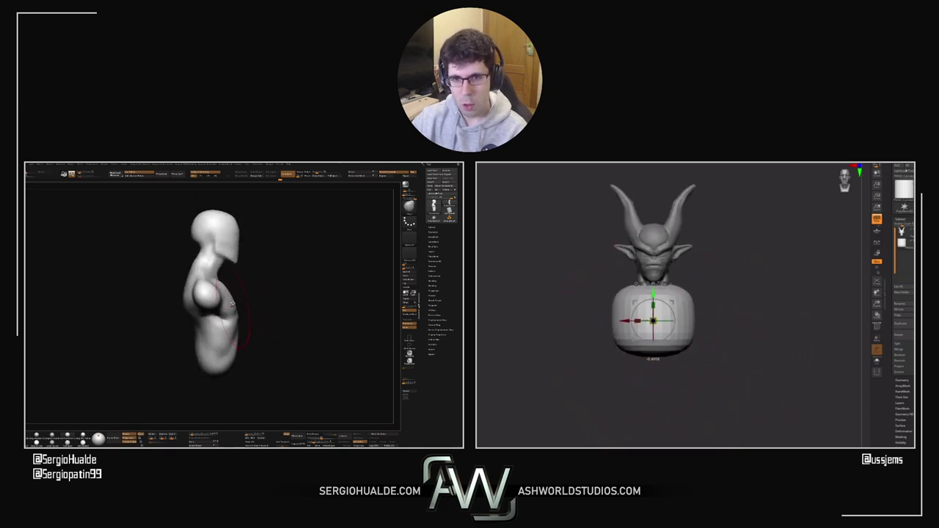
right_click_drag(212, 312, 279, 334, "alt")
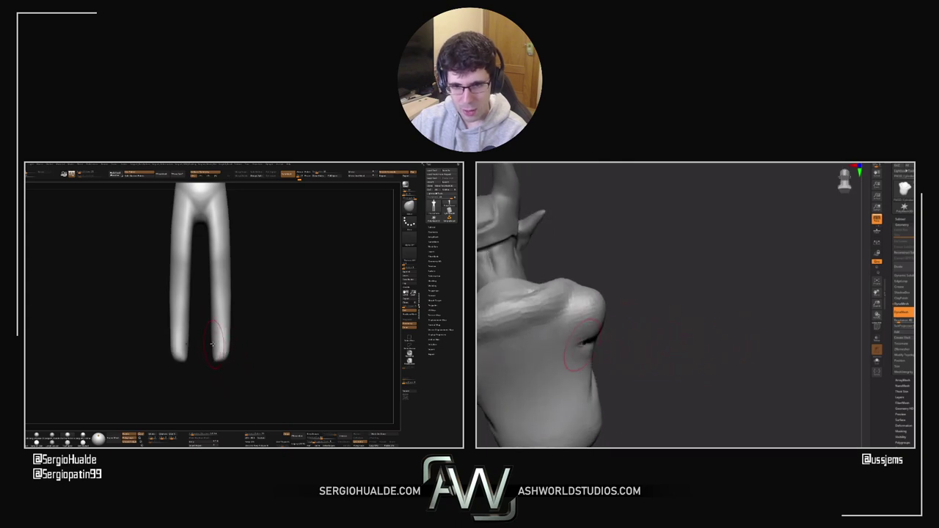
Step: Sculpt the goblin torso's shoulder caps and blend them into the sides of the chest
mouse_move(623, 282)
left_mouse_down()
mouse_move(647, 293)
mouse_move(594, 342)
mouse_move(606, 342)
mouse_move(597, 329)
mouse_move(633, 314)
mouse_move(626, 301)
left_mouse_up()
left_click_drag(714, 311, 769, 293)
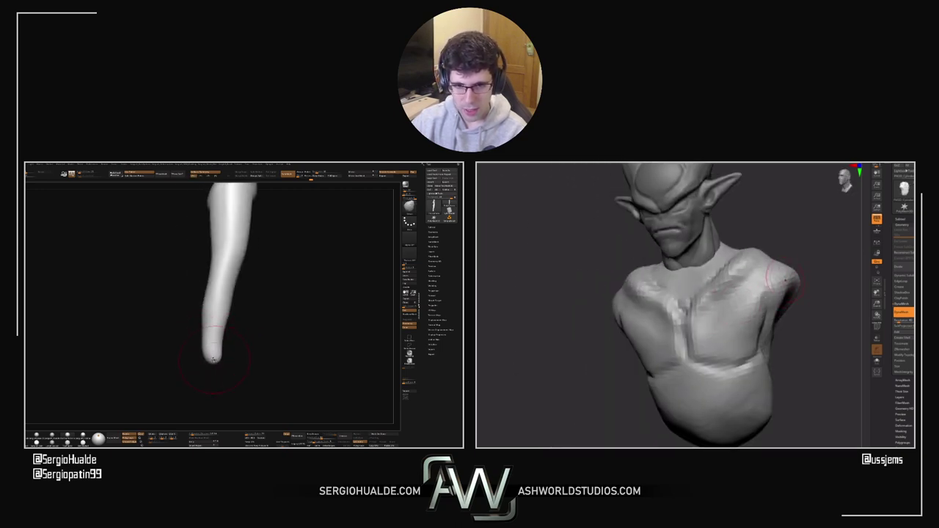
left_click_drag(765, 328, 751, 313)
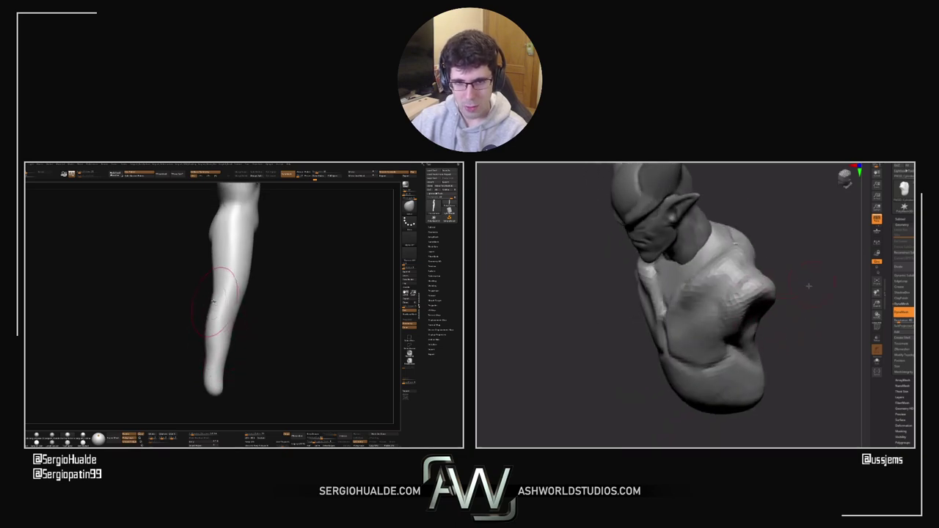
left_click_drag(809, 286, 787, 293)
left_click_drag(748, 336, 730, 310)
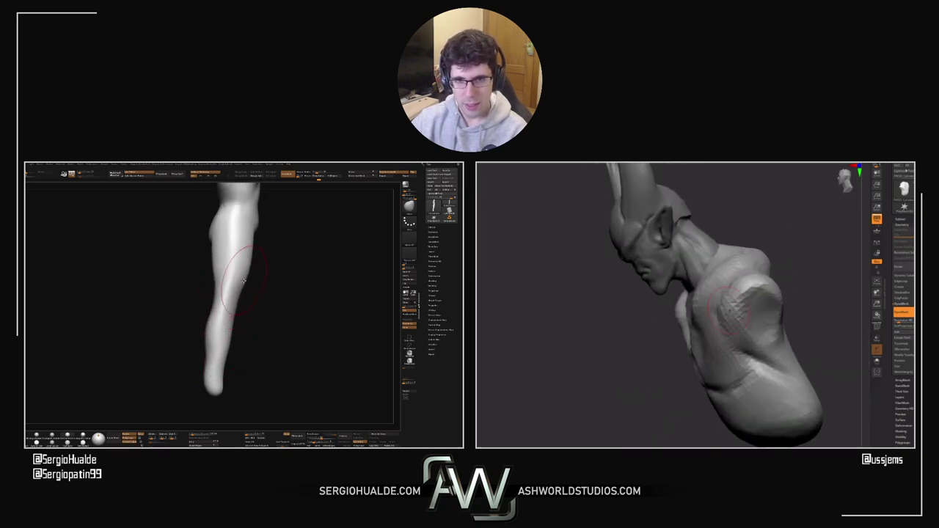
right_click_drag(244, 281, 229, 323, "alt")
Step: Build up the muscle ridge across the goblin torso's upper back between the shoulders
left_click_drag(824, 286, 647, 265)
left_click_drag(734, 258, 797, 261, "shift")
right_click_drag(248, 336, 229, 313, "ctrl")
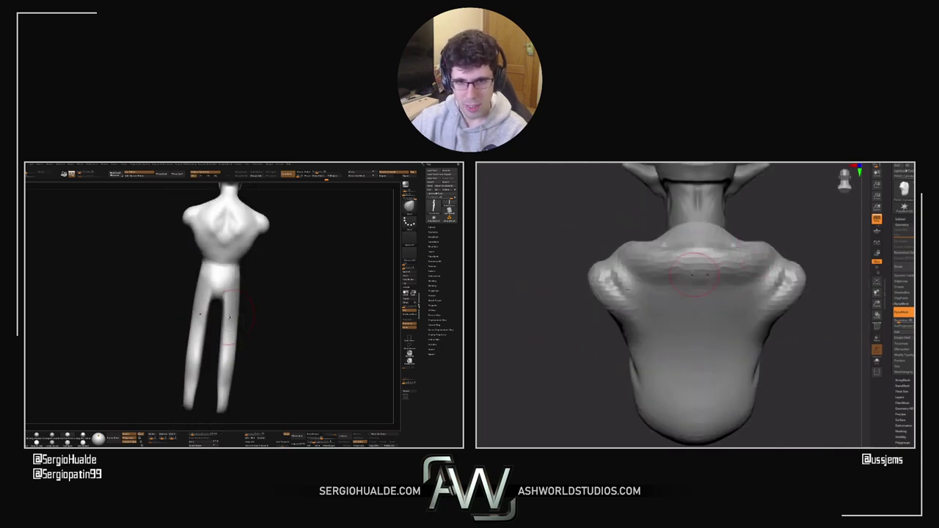
mouse_move(671, 256)
left_mouse_down()
mouse_move(693, 264)
mouse_move(670, 273)
left_mouse_up()
right_click_drag(229, 326, 224, 320, "ctrl")
left_click_drag(671, 273, 661, 279)
key("s")
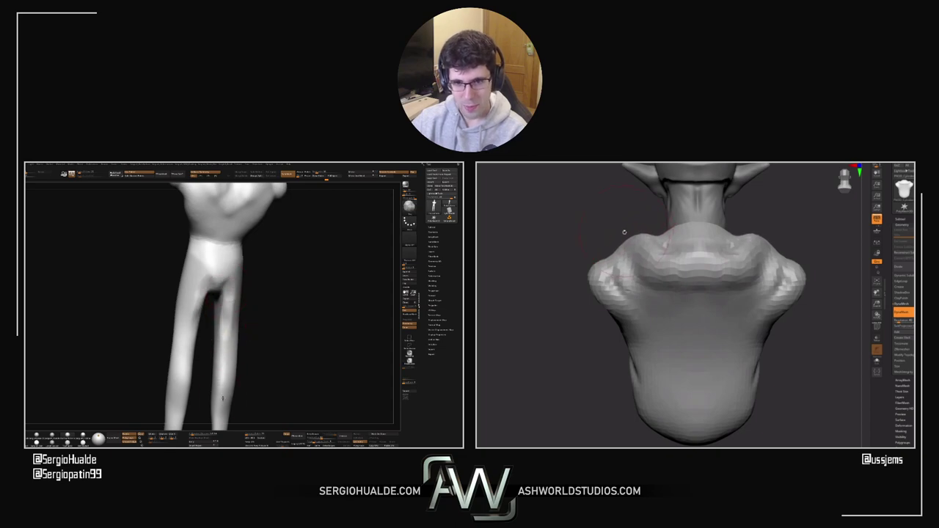
Step: Add volume to the top of the goblin's shoulders where they meet the outer collarbones
left_click_drag(627, 234, 671, 242, "shift")
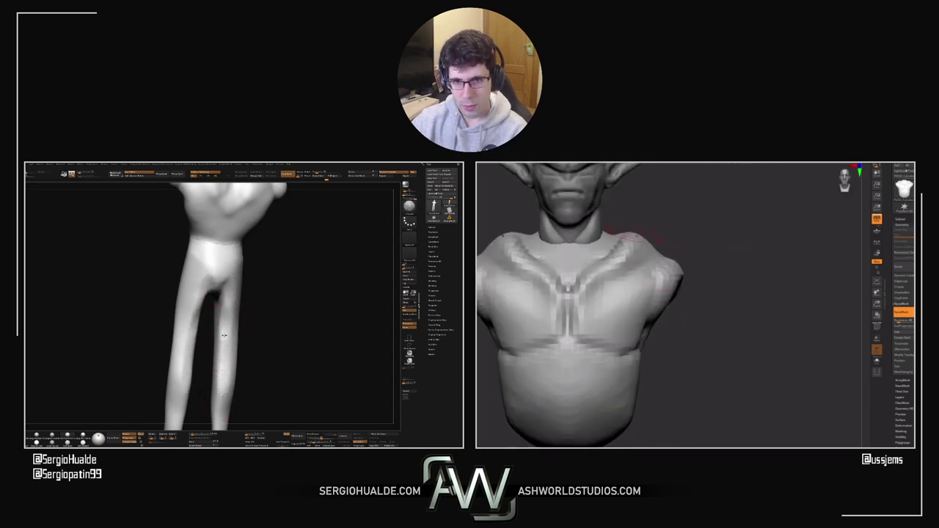
right_click_drag(225, 393, 225, 335, "alt")
mouse_move(651, 233)
left_mouse_down()
mouse_move(637, 233)
mouse_move(671, 260)
mouse_move(655, 278)
left_mouse_up()
right_click(228, 293)
key("s")
key("s")
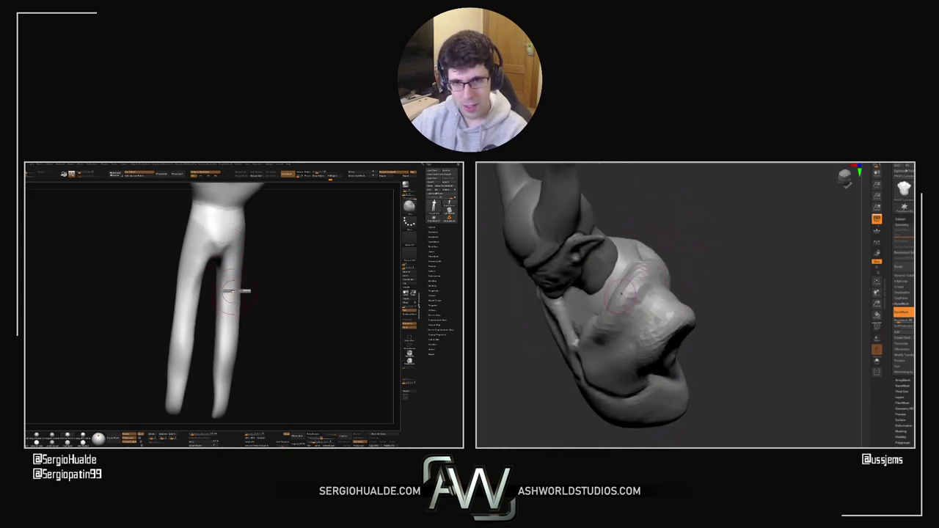
right_click_drag(229, 292, 220, 325, "alt")
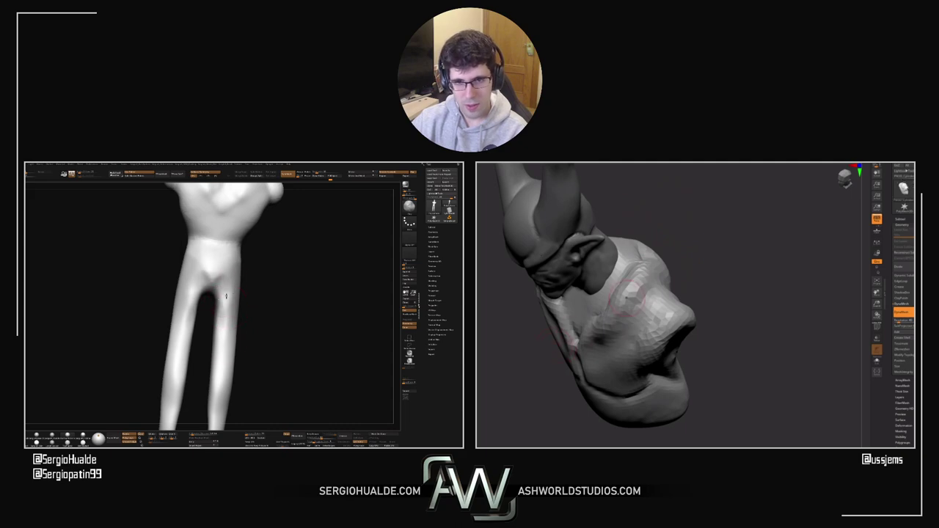
left_click_drag(661, 282, 678, 298)
mouse_move(223, 345)
right_mouse_down()
mouse_move(236, 329)
mouse_move(217, 330)
right_mouse_up()
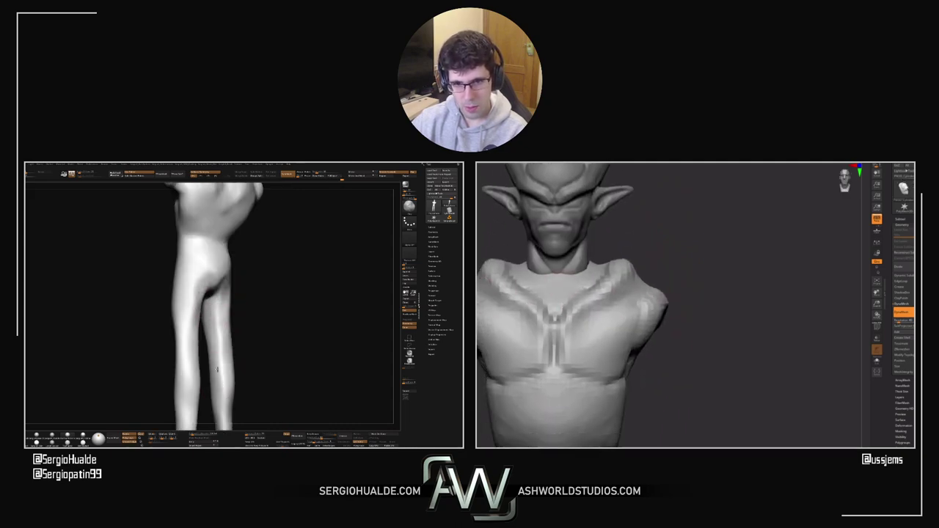
Step: Shape the buttocks and the back of the pelvis on the mannequin body above the legs
left_click_drag(664, 282, 693, 284)
right_click_drag(218, 370, 220, 361)
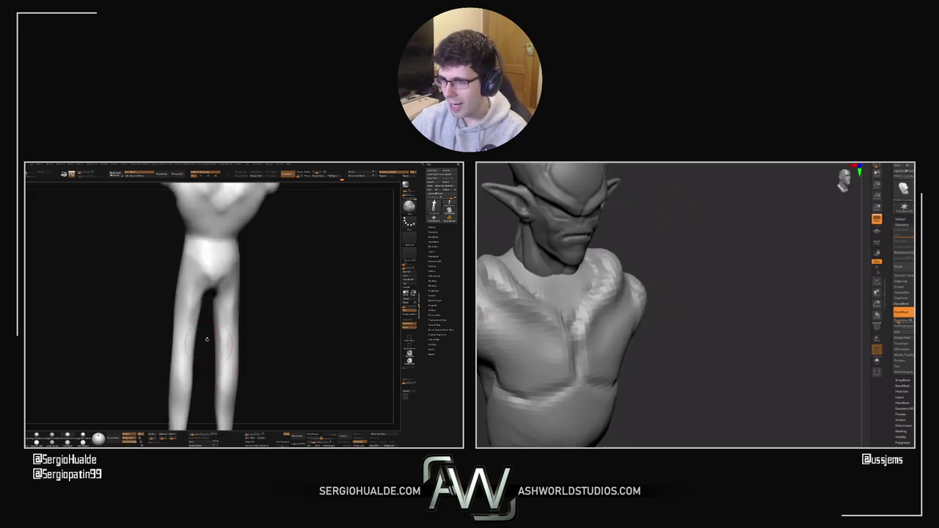
left_click_drag(709, 292, 638, 314)
mouse_move(218, 314)
right_mouse_down()
mouse_move(220, 325)
mouse_move(227, 308)
right_mouse_up()
right_click_drag(638, 314, 680, 289)
left_click_drag(645, 400, 719, 342)
right_click_drag(229, 308, 227, 330, "alt")
left_click_drag(719, 342, 736, 296, "alt")
right_click_drag(227, 330, 226, 302)
left_click_drag(738, 343, 782, 291, "alt")
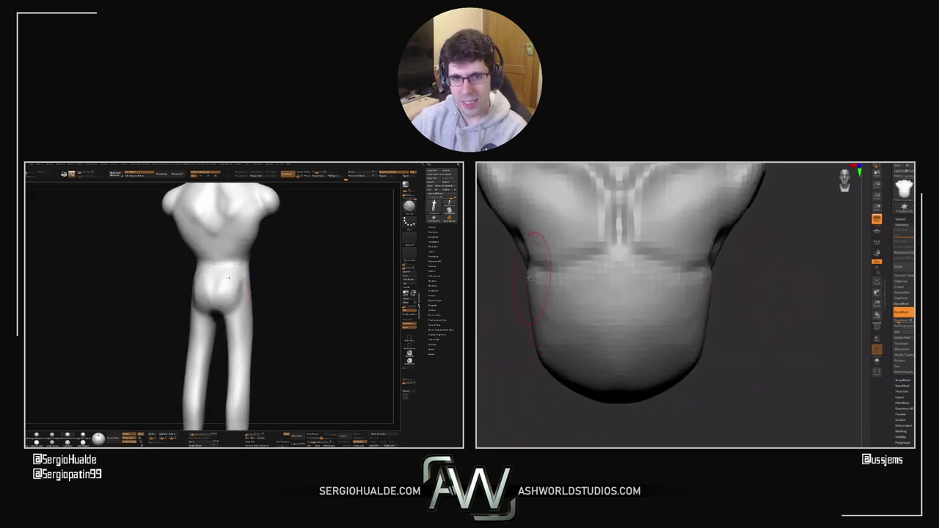
Step: Deepen the creases beneath the goblin's pectorals and along the ribs, and remesh the torso with DynaMesh
left_click_drag(530, 279, 552, 295)
mouse_move(229, 299)
right_mouse_down()
mouse_move(243, 302)
mouse_move(237, 312)
right_mouse_up()
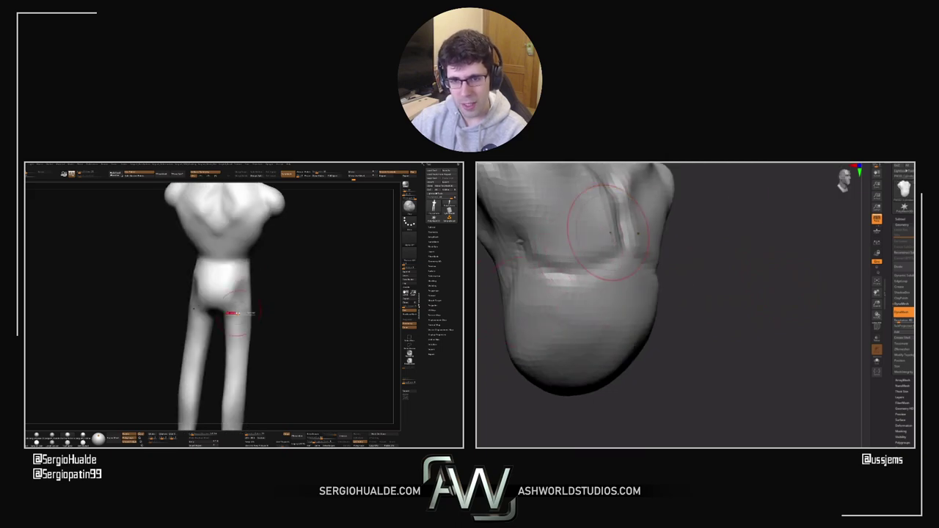
mouse_move(608, 230)
left_mouse_down()
mouse_move(554, 250)
mouse_move(542, 236)
mouse_move(522, 244)
mouse_move(558, 264)
mouse_move(596, 261)
mouse_move(568, 268)
left_mouse_up()
right_click_drag(237, 310, 235, 310)
right_click_drag(569, 268, 699, 301)
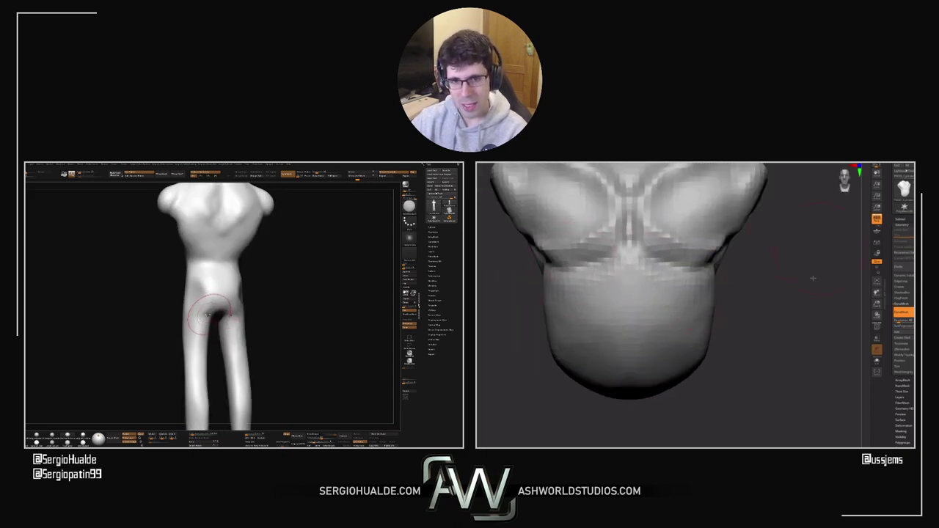
mouse_move(812, 272)
left_mouse_down()
mouse_move(796, 312)
mouse_move(782, 303)
left_mouse_up()
left_click_drag(825, 299, 793, 289, "ctrl")
right_click_drag(223, 310, 207, 316)
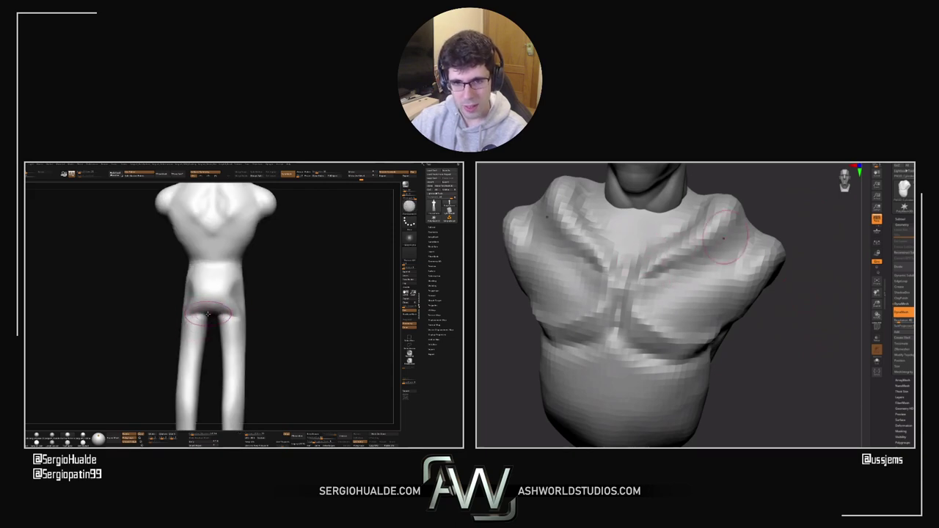
Step: Refine the goblin torso's shoulder caps and upper back, and adjust the mannequin's lower-back curve
left_click_drag(754, 222, 686, 303)
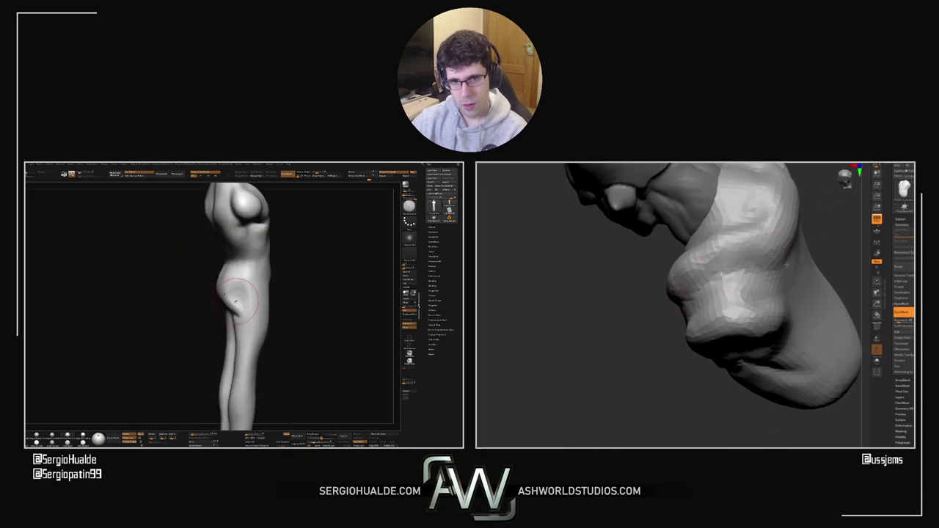
left_click_drag(833, 235, 817, 233)
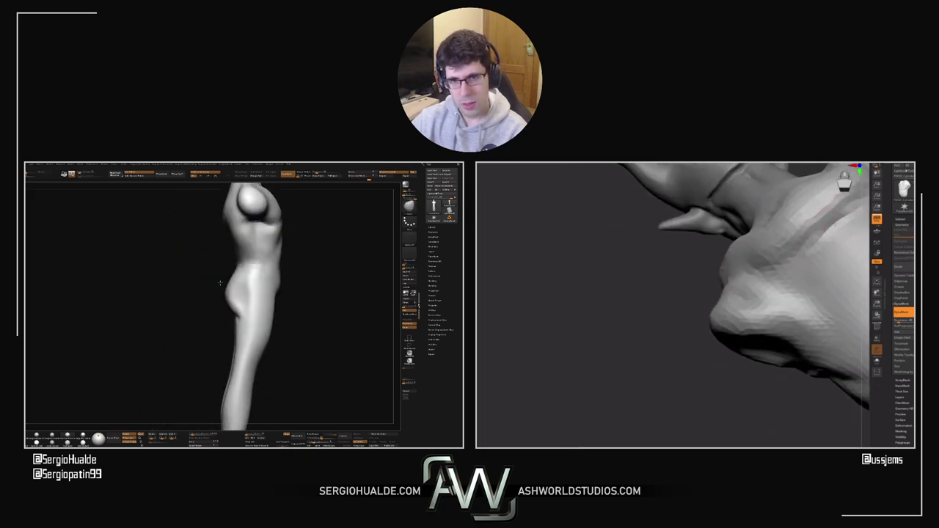
mouse_move(697, 276)
left_mouse_down()
mouse_move(626, 304)
mouse_move(631, 289)
mouse_move(554, 322)
mouse_move(595, 292)
left_mouse_up()
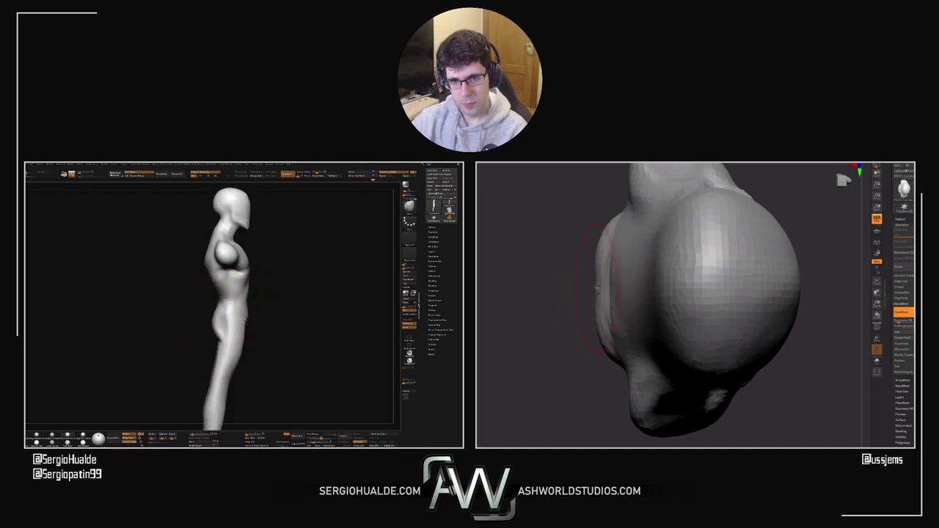
mouse_move(596, 292)
left_mouse_down()
mouse_move(608, 345)
mouse_move(559, 253)
mouse_move(541, 252)
mouse_move(564, 234)
left_mouse_up()
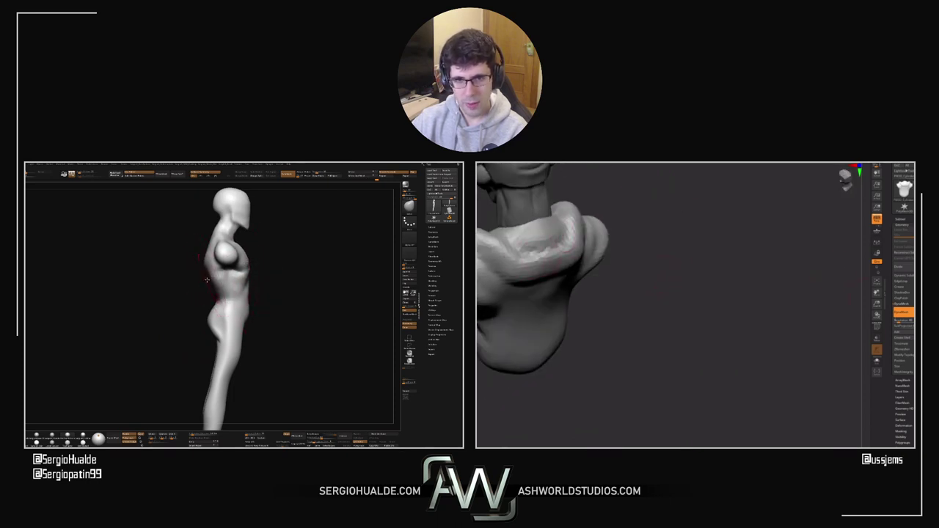
left_click_drag(207, 280, 209, 280)
left_click_drag(667, 336, 764, 279)
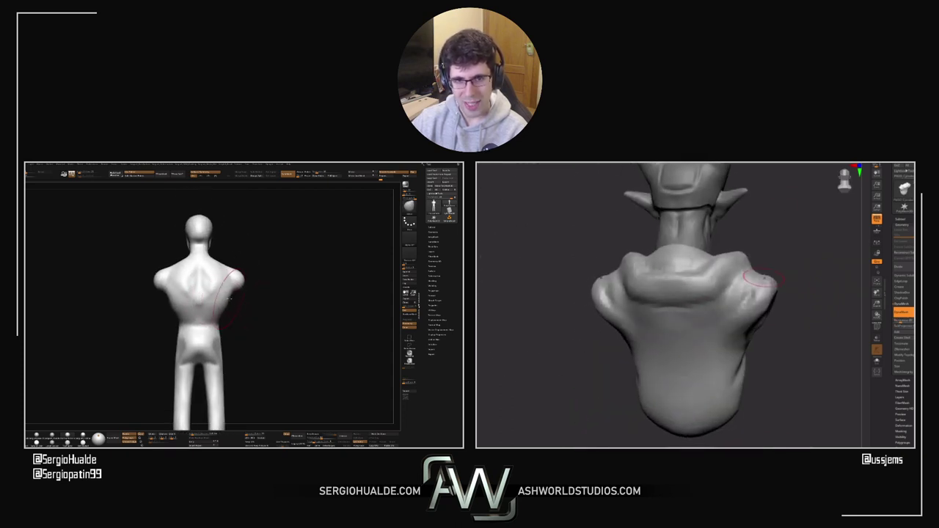
Step: Shape the goblin's shoulders and the trapezius ridges beside the neck, and smooth the mannequin's upper-back and shoulder contour
left_click_drag(230, 378, 226, 300, "alt")
left_click_drag(734, 266, 766, 278)
left_click_drag(212, 307, 221, 310)
mouse_move(803, 243)
left_mouse_down()
mouse_move(619, 269)
mouse_move(667, 280)
left_mouse_up()
mouse_move(218, 307)
left_mouse_down("alt")
mouse_move(231, 292)
mouse_move(255, 293)
left_mouse_up("alt")
left_click_drag(664, 289, 659, 264)
left_click_drag(254, 294, 243, 266)
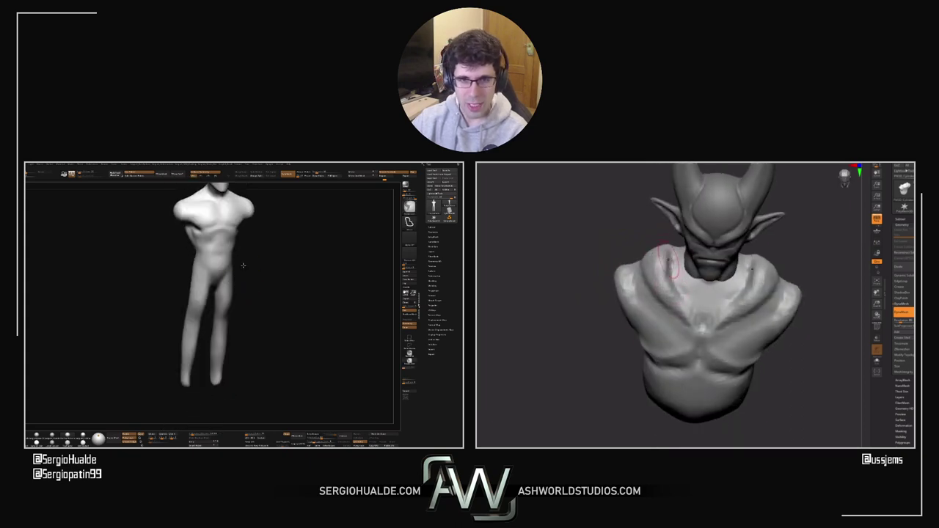
Step: Lasso-mask the mannequin's legs, then invert the mask so the head and torso are protected
left_click_drag(671, 226, 633, 228)
mouse_move(213, 291)
left_mouse_down("ctrl")
mouse_move(198, 363)
mouse_move(243, 300)
left_mouse_up("ctrl")
left_click_drag(633, 229, 572, 237, "alt")
left_click_drag(243, 300, 226, 293)
left_click_drag(767, 394, 788, 320, "alt")
key("ctrl+i")
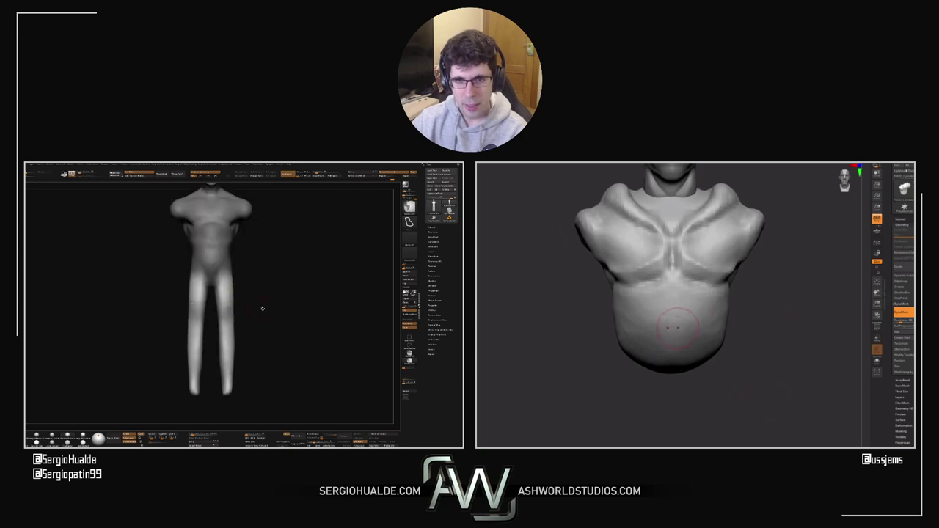
Step: Carve an arched crease across the front of the goblin's lower abdomen
left_click_drag(263, 308, 338, 305)
left_click_drag(664, 327, 681, 326)
left_click_drag(337, 304, 290, 301)
left_click_drag(685, 329, 676, 329)
left_click_drag(290, 300, 239, 299)
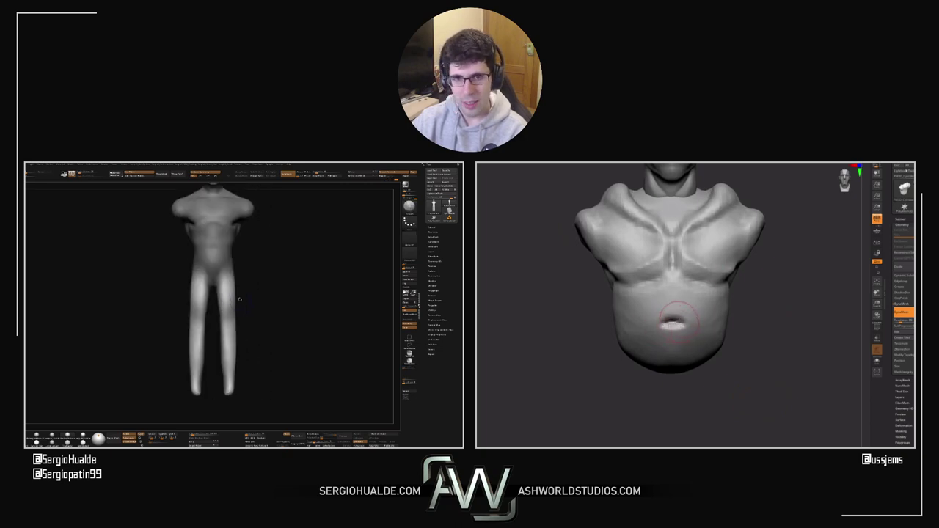
left_click_drag(674, 323, 649, 330)
left_click_drag(558, 344, 598, 345)
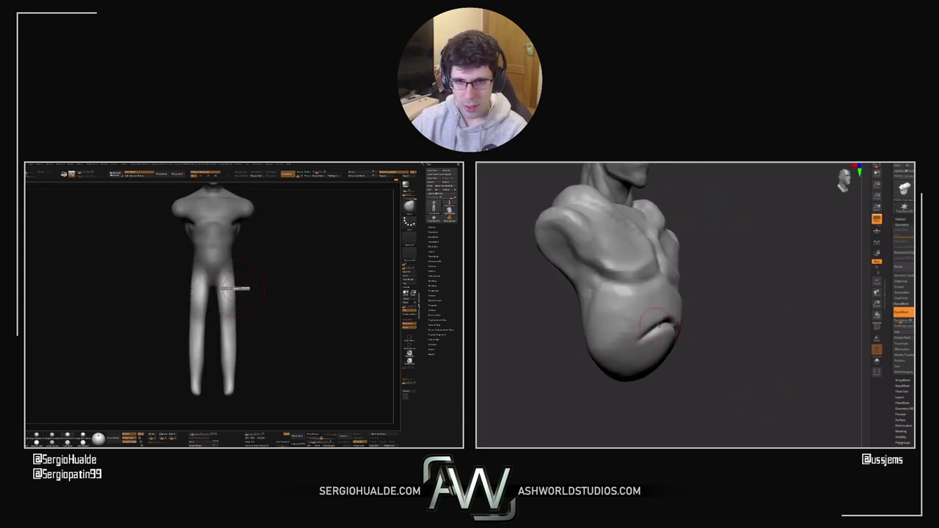
Step: Carry the goblin's abdominal crease around the sides and lower back, and reshape the outer contour of the mannequin's legs
left_click_drag(236, 285, 234, 289)
mouse_move(647, 342)
left_mouse_down()
mouse_move(609, 356)
mouse_move(636, 349)
left_mouse_up()
left_click_drag(234, 317, 245, 319)
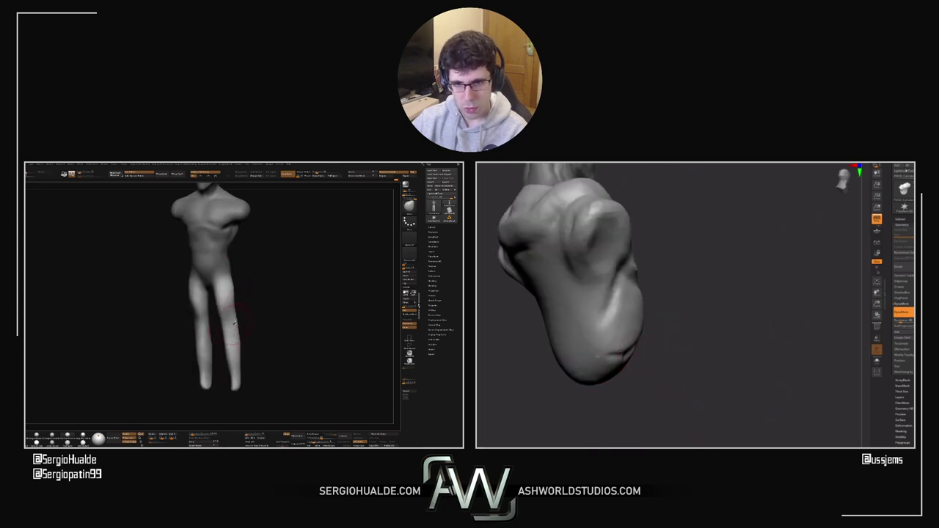
left_click_drag(591, 361, 637, 357)
left_click_drag(245, 318, 220, 327)
left_click_drag(609, 355, 552, 355)
left_click_drag(220, 327, 228, 330, "alt")
left_click_drag(574, 353, 549, 359)
Step: Shape the goblin's lower back above the waist crease, and curve the mannequin's thighs and calves in profile
key("s")
mouse_move(227, 330)
left_mouse_down()
mouse_move(236, 325)
mouse_move(221, 329)
left_mouse_up()
key("s")
left_click_drag(591, 321, 606, 323)
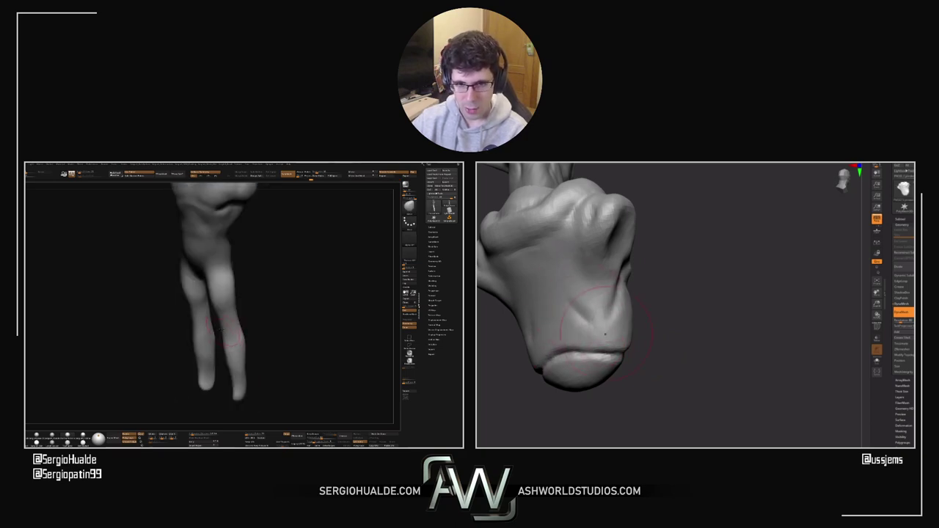
left_click_drag(667, 335, 661, 325)
left_click_drag(224, 328, 227, 320)
left_click_drag(662, 325, 741, 308, "alt")
left_click_drag(226, 321, 230, 313)
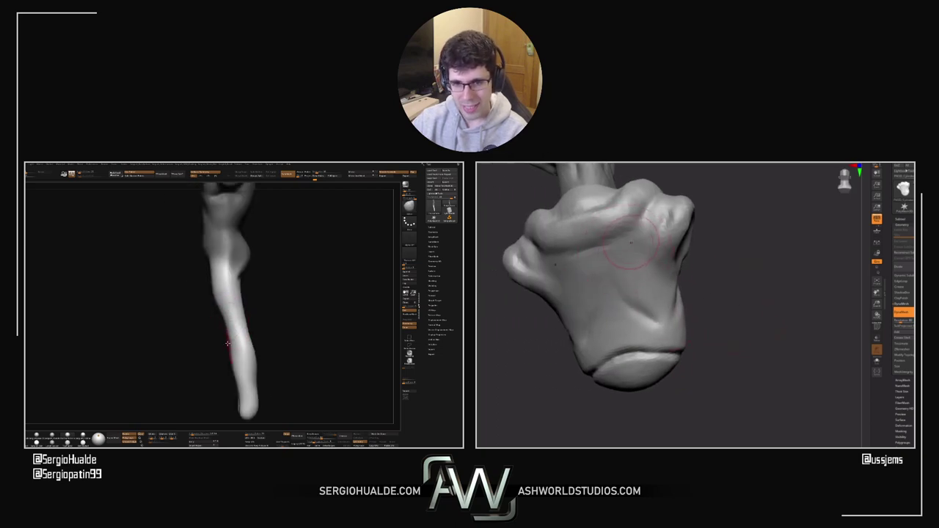
Step: Build up the shoulder-blade muscles on the goblin's back, and refine the mannequin's knee and calf profile
mouse_move(631, 242)
left_mouse_down()
mouse_move(614, 254)
mouse_move(636, 266)
mouse_move(628, 251)
left_mouse_up()
left_click_drag(234, 341, 231, 307, "alt")
left_click_drag(628, 251, 645, 284)
key("s")
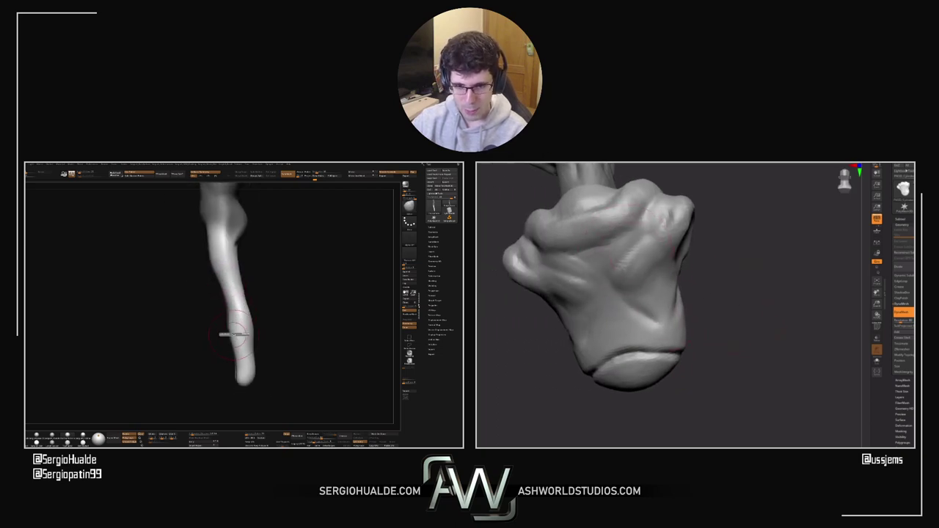
mouse_move(233, 333)
left_mouse_down()
mouse_move(226, 296)
mouse_move(227, 340)
left_mouse_up()
left_click_drag(725, 294, 739, 293)
mouse_move(229, 338)
left_mouse_down("alt")
mouse_move(224, 319)
mouse_move(224, 369)
left_mouse_up("alt")
left_click_drag(537, 251, 545, 266)
left_click_drag(224, 369, 226, 356)
left_click_drag(690, 294, 701, 273)
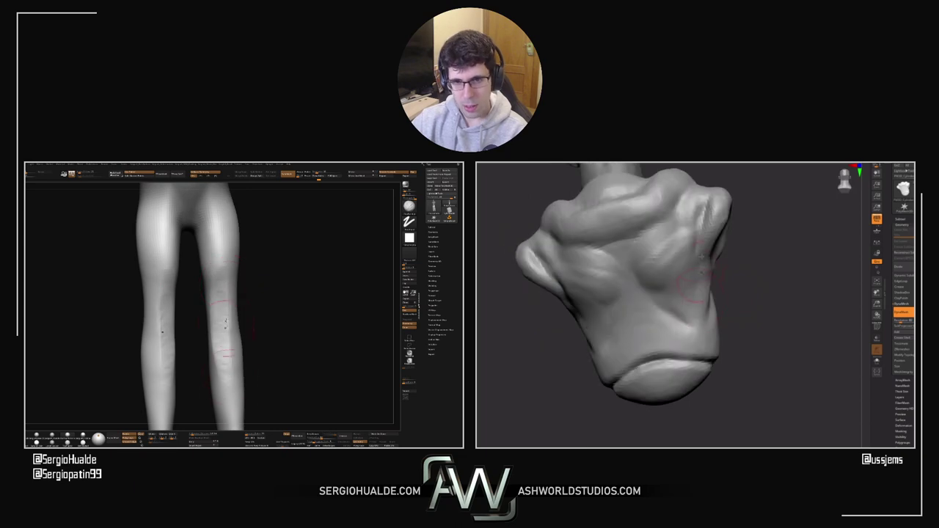
Step: Carve vertical grooves beside the mannequin's kneecaps, and refine the outer trapezius and rear shoulders on the goblin
left_click_drag(750, 248, 740, 308)
left_click_drag(224, 304, 230, 341)
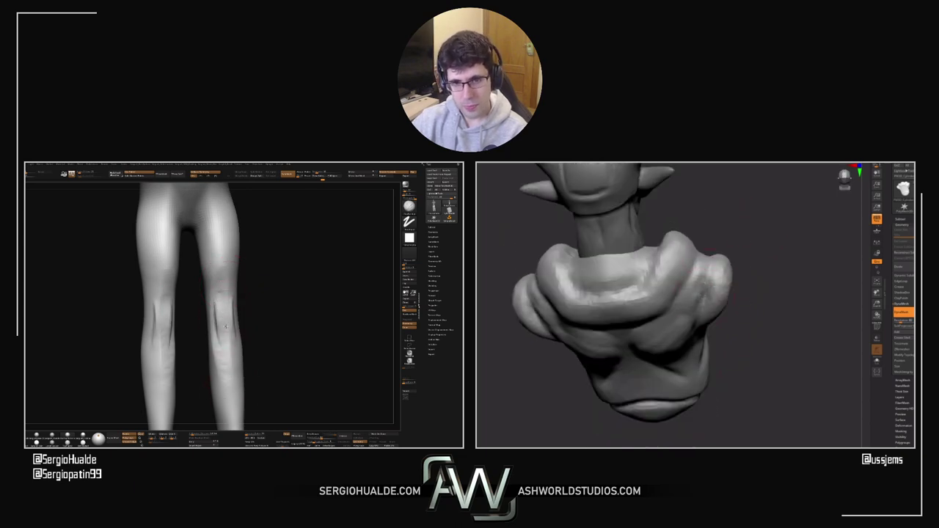
left_click_drag(711, 283, 713, 261)
right_click_drag(225, 339, 228, 330)
left_click_drag(759, 282, 748, 275)
key("s")
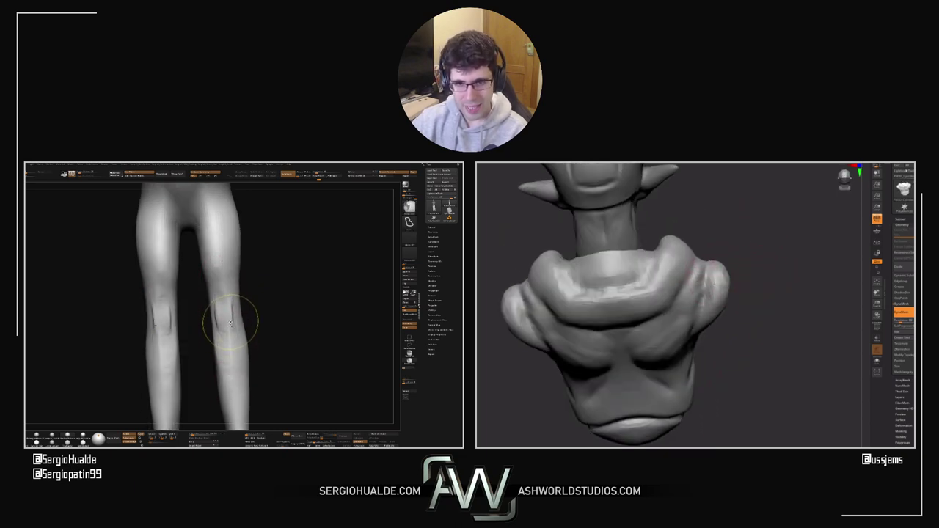
Step: Adjust the grooves around the mannequin's knees, and define the goblin's shoulder-blade area behind the armpits
left_click_drag(231, 339, 226, 315)
mouse_move(736, 260)
left_mouse_down()
mouse_move(725, 264)
mouse_move(748, 230)
left_mouse_up()
left_click_drag(226, 317, 224, 337)
left_click_drag(748, 231, 726, 260)
right_click_drag(224, 337, 249, 340)
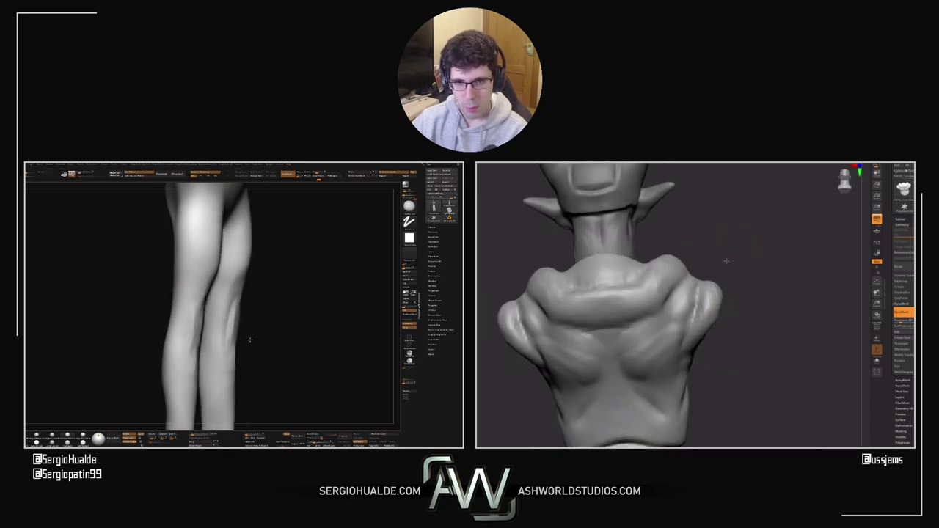
left_click_drag(726, 260, 722, 264)
key("shift")
right_click_drag(249, 340, 245, 323)
mouse_move(695, 308)
left_mouse_down()
mouse_move(679, 351)
mouse_move(690, 357)
left_mouse_up()
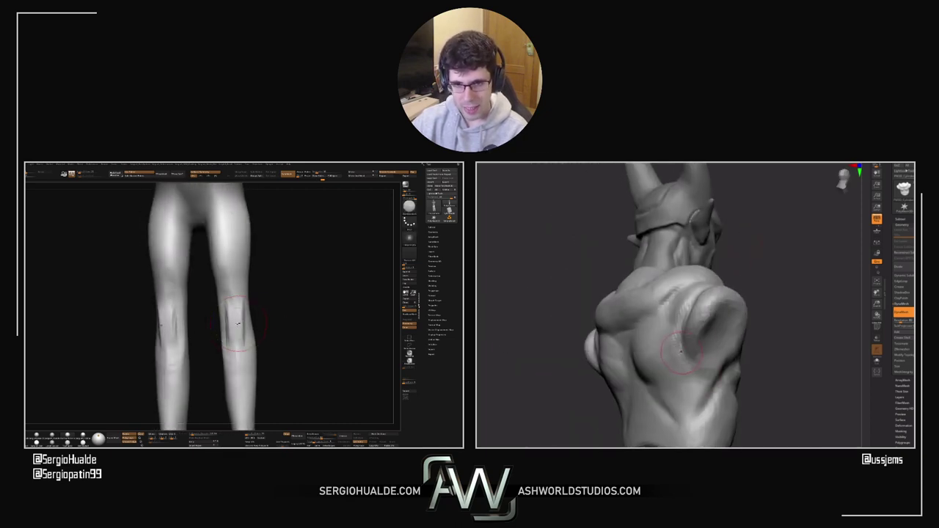
Step: Add volume to the mannequin's kneecaps so they protrude at the front of the legs
left_click_drag(235, 323, 243, 322)
left_click_drag(783, 367, 795, 348)
right_click_drag(246, 322, 247, 335)
left_click_drag(822, 359, 778, 302, "alt")
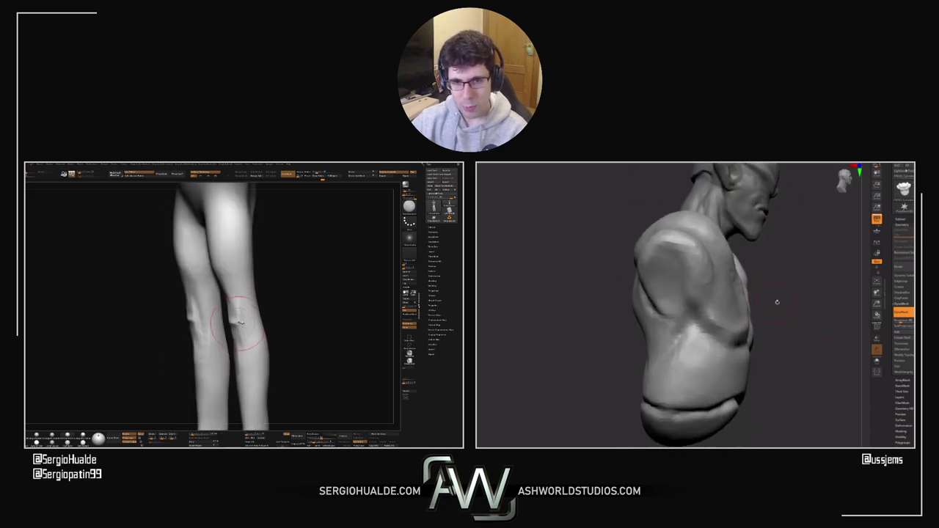
right_click_drag(247, 335, 236, 315, "shift")
left_click_drag(783, 325, 820, 341)
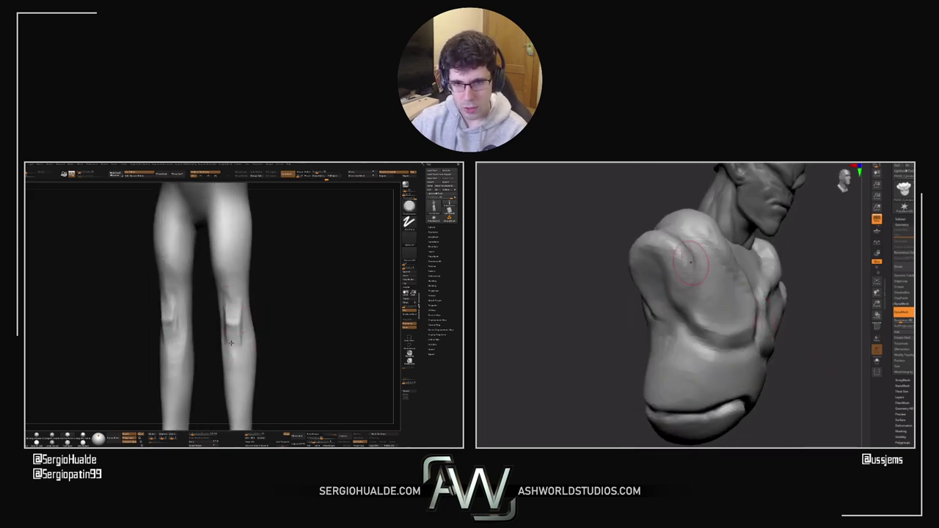
Step: Carve the groove separating the goblin's shoulder from the chest, and smooth and round the mannequin's kneecaps
left_click_drag(695, 260, 681, 316)
mouse_move(241, 375)
right_mouse_down()
mouse_move(230, 342)
mouse_move(255, 328)
right_mouse_up()
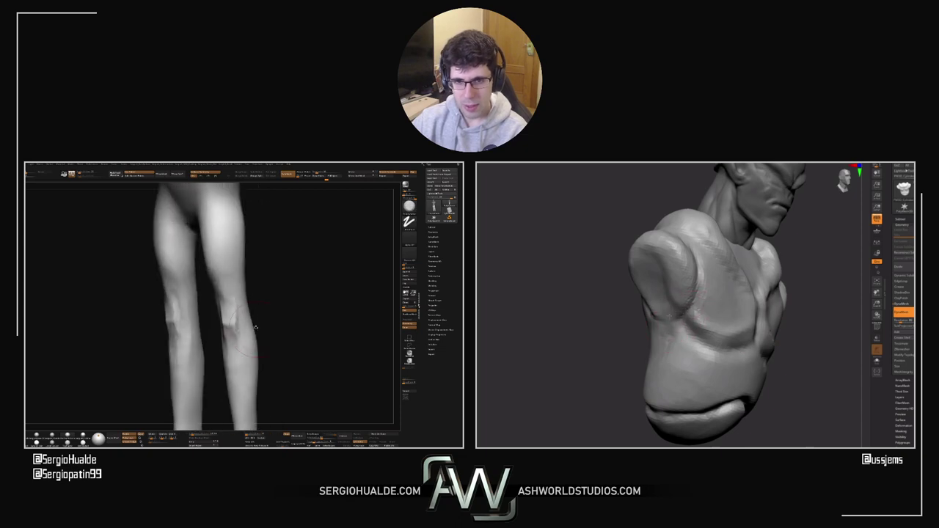
left_click_drag(235, 306, 233, 326)
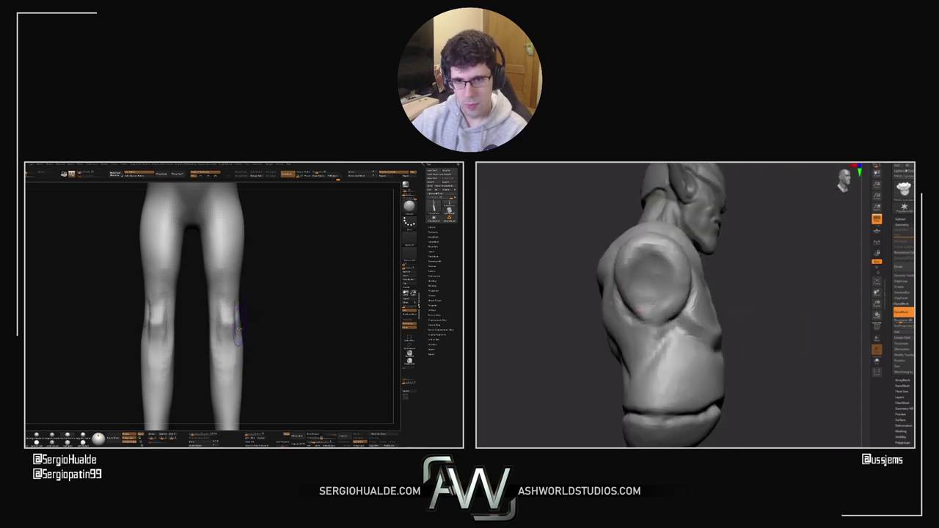
mouse_move(220, 308)
left_mouse_down()
mouse_move(235, 323)
mouse_move(230, 314)
left_mouse_up()
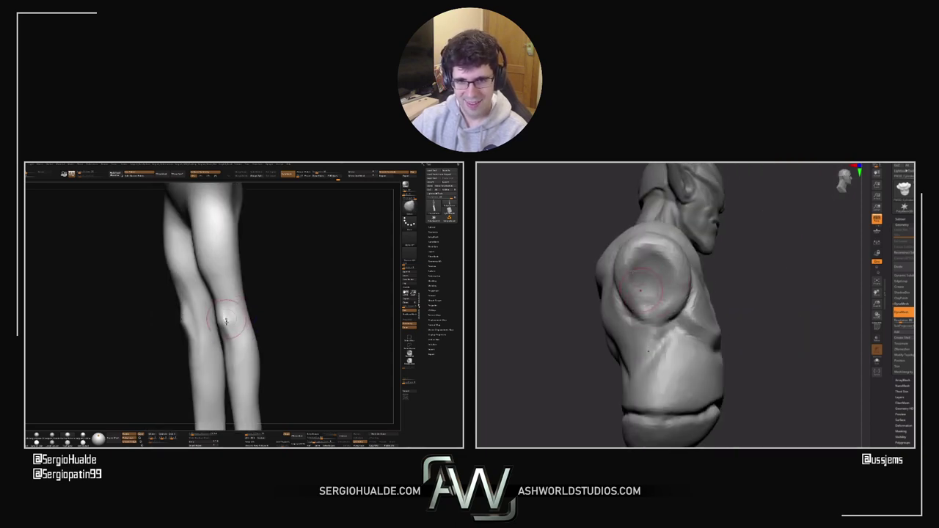
right_click_drag(232, 327, 223, 320)
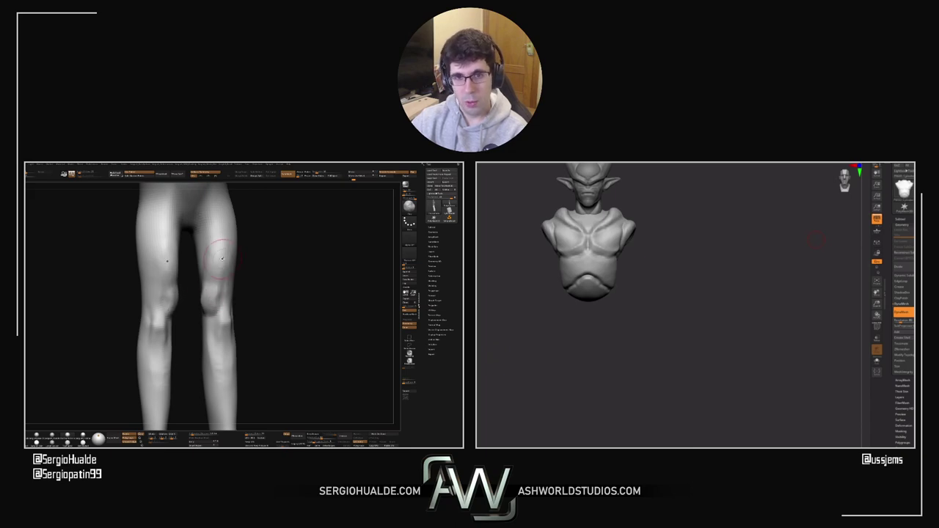
Step: Sculpt the muscle volume on the mannequin's inner thighs just above the knees
mouse_move(214, 297)
right_mouse_down()
mouse_move(201, 318)
mouse_move(211, 288)
right_mouse_up()
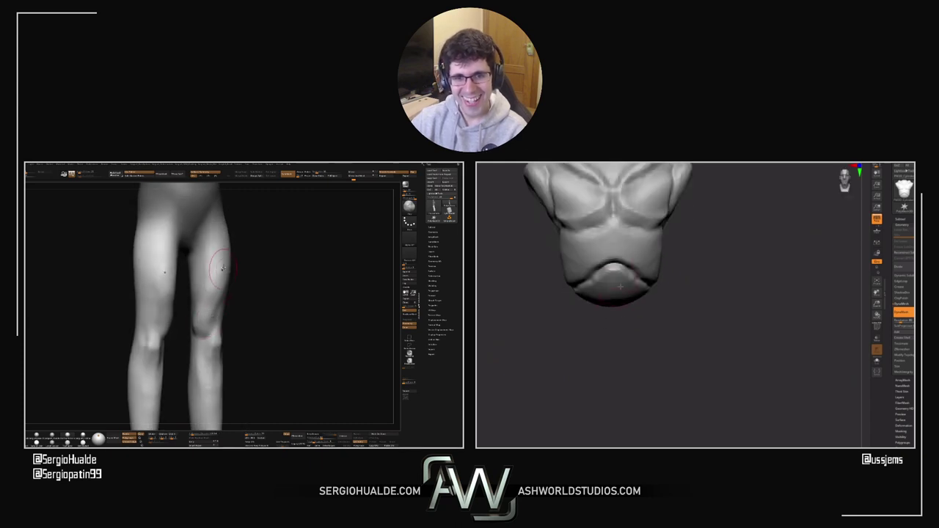
left_click_drag(205, 284, 197, 317)
right_click_drag(197, 318, 190, 310, "ctrl")
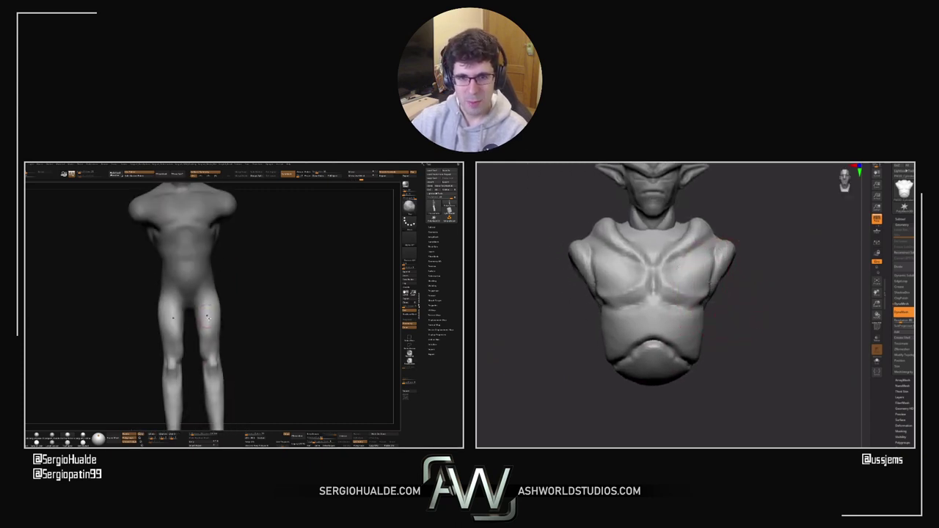
key("b")
key("d")
key("s")
key("s")
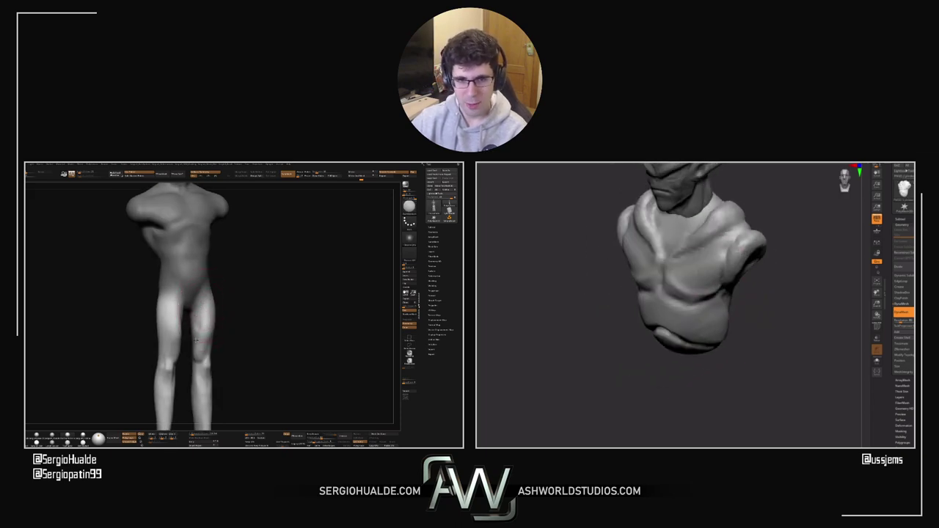
Step: Refine the inner-thigh contour and the transition into the knees on the mannequin
mouse_move(197, 356)
right_mouse_down()
mouse_move(244, 329)
mouse_move(163, 318)
right_mouse_up()
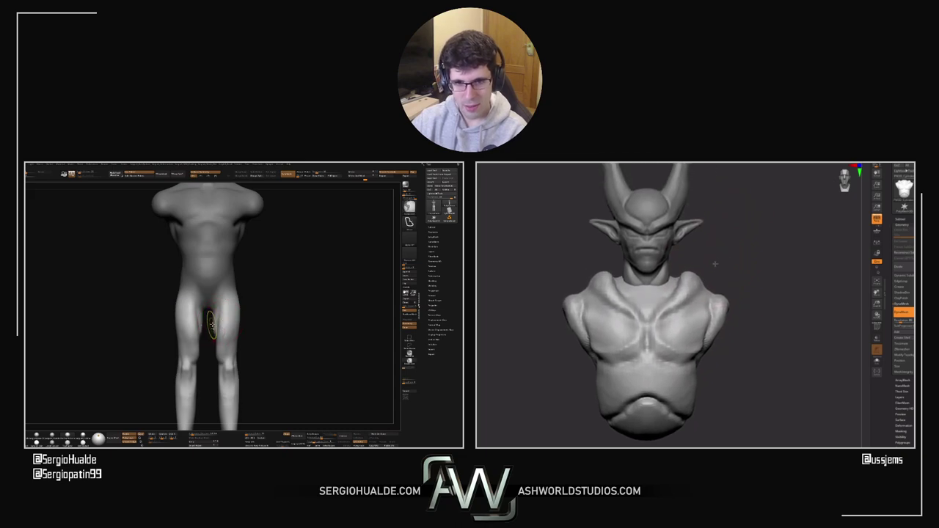
left_click_drag(211, 330, 220, 355)
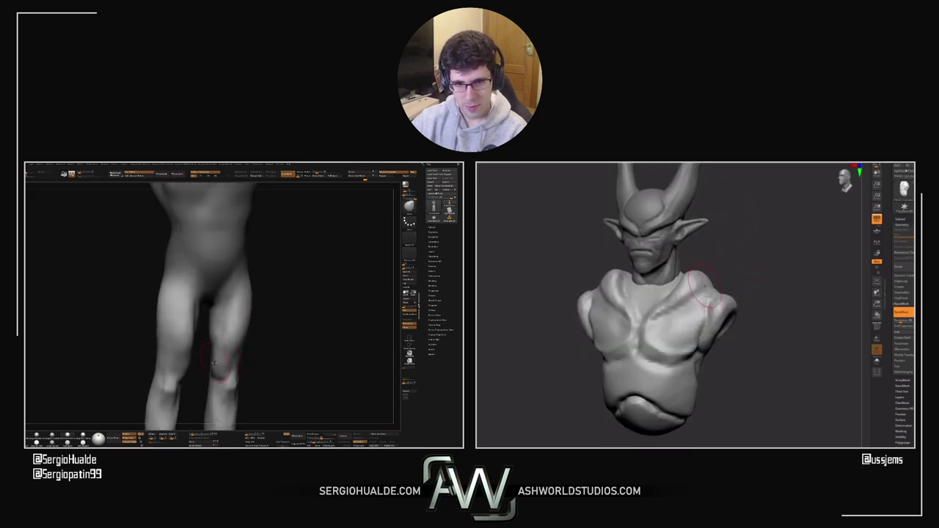
right_click_drag(214, 363, 215, 358, "shift")
left_click_drag(212, 361, 213, 367)
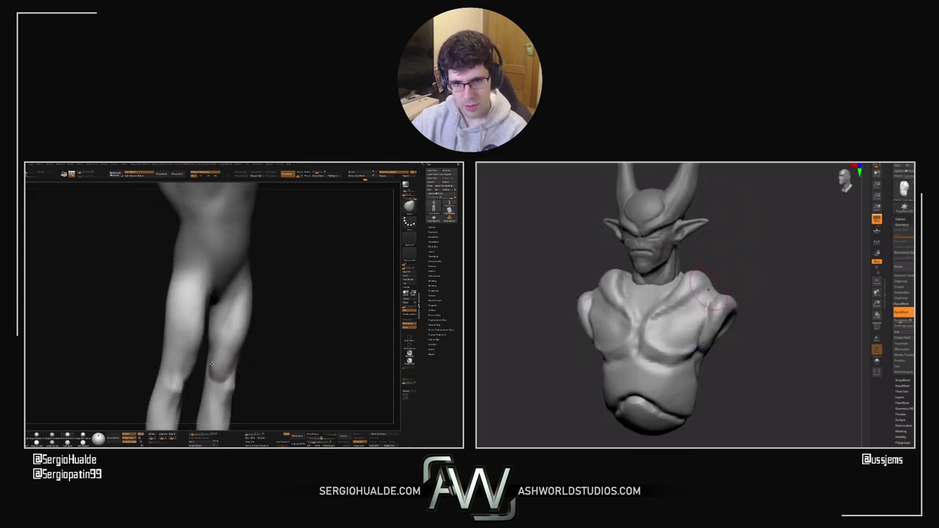
right_click_drag(221, 373, 219, 366)
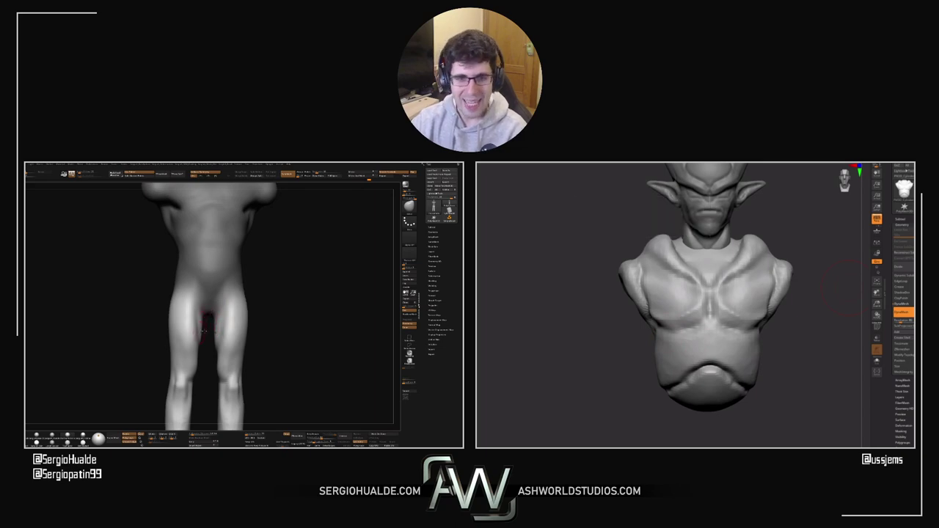
Step: Clear the mannequin's mask and sculpt the groin creases between the pelvis and the thighs
right_click_drag(211, 312, 231, 320)
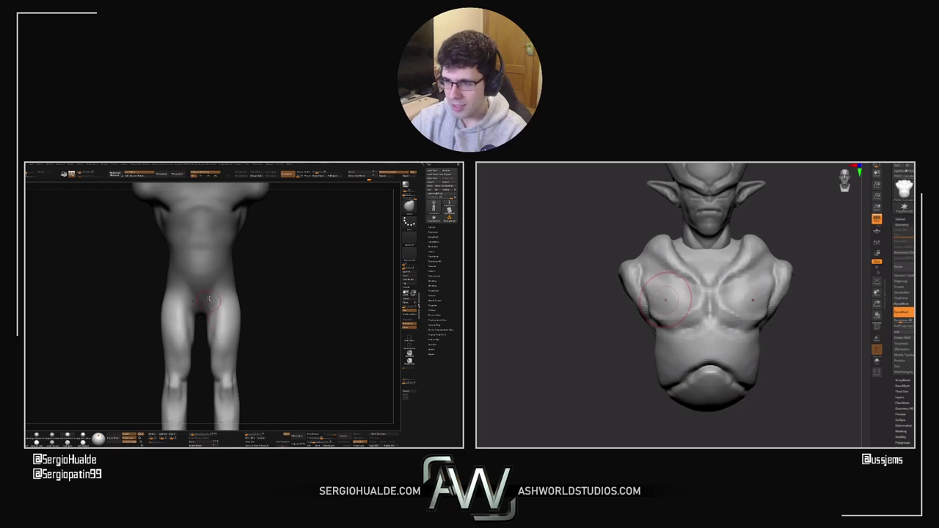
left_click_drag(257, 296, 198, 323)
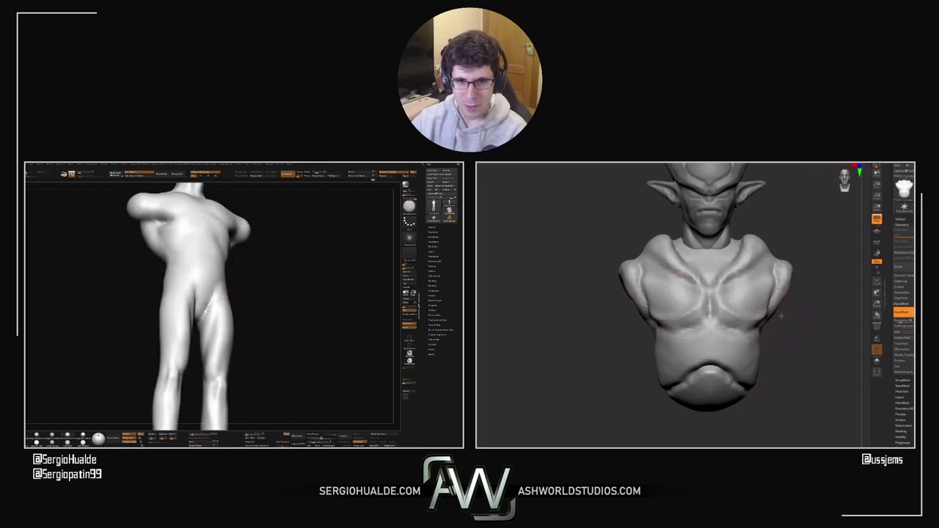
right_click_drag(198, 323, 199, 291)
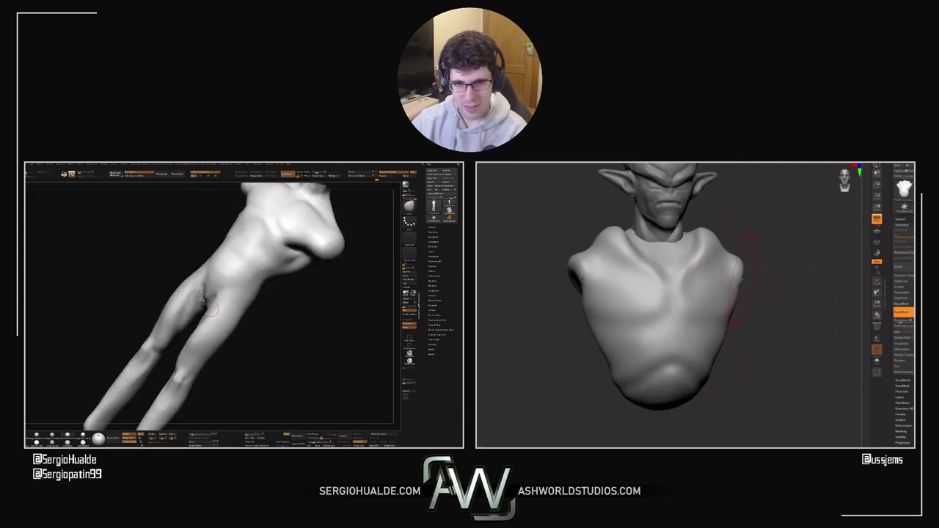
left_click_drag(209, 312, 208, 295, "shift")
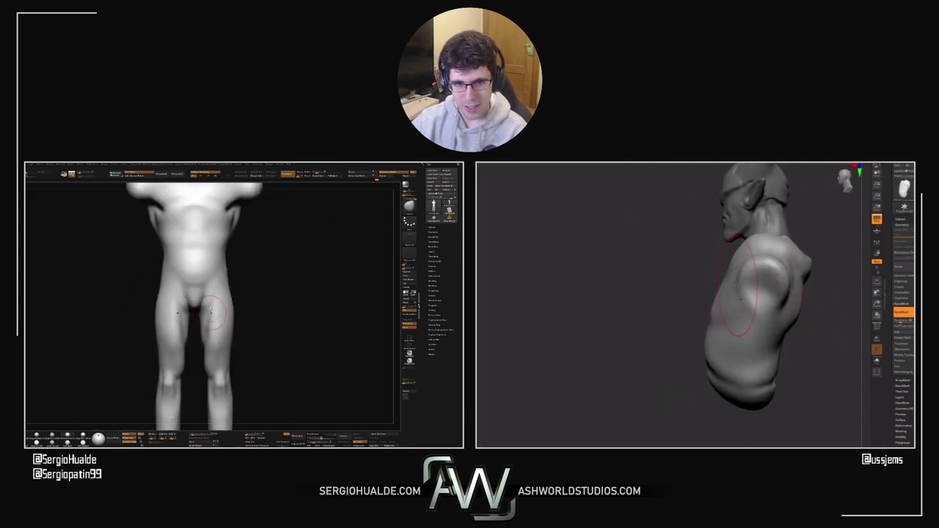
Step: Reshape the profile of the goblin's back and sides with a large brush
left_click_drag(797, 284, 794, 282)
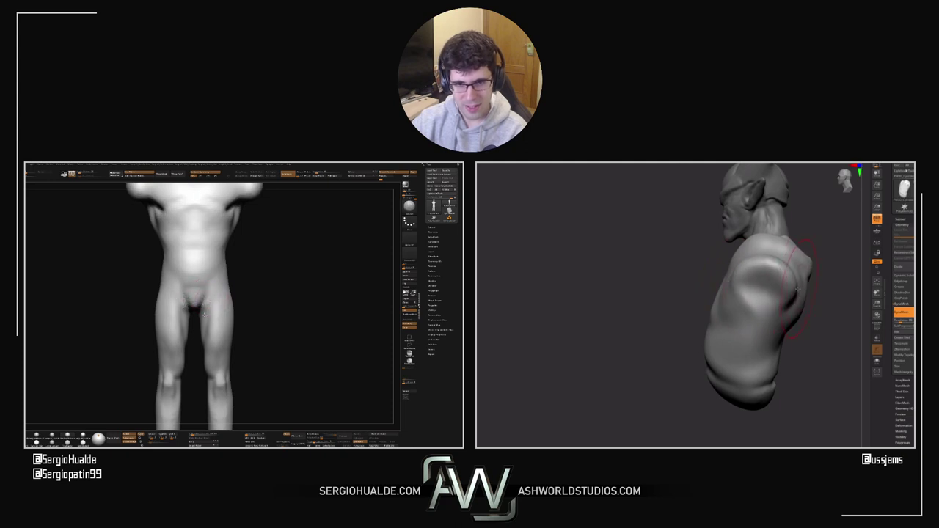
left_click_drag(682, 330, 587, 337)
right_click_drag(763, 316, 791, 309)
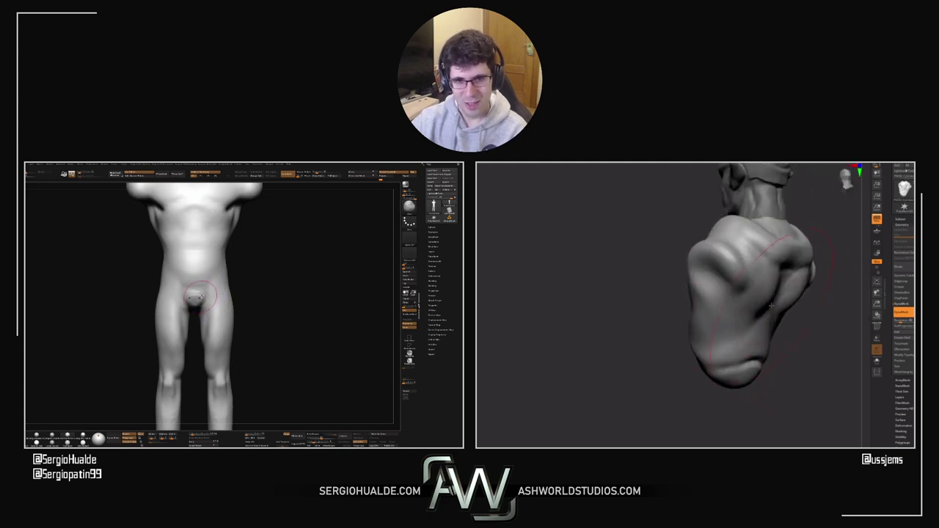
mouse_move(791, 308)
left_mouse_down()
mouse_move(776, 297)
mouse_move(795, 333)
mouse_move(780, 325)
left_mouse_up()
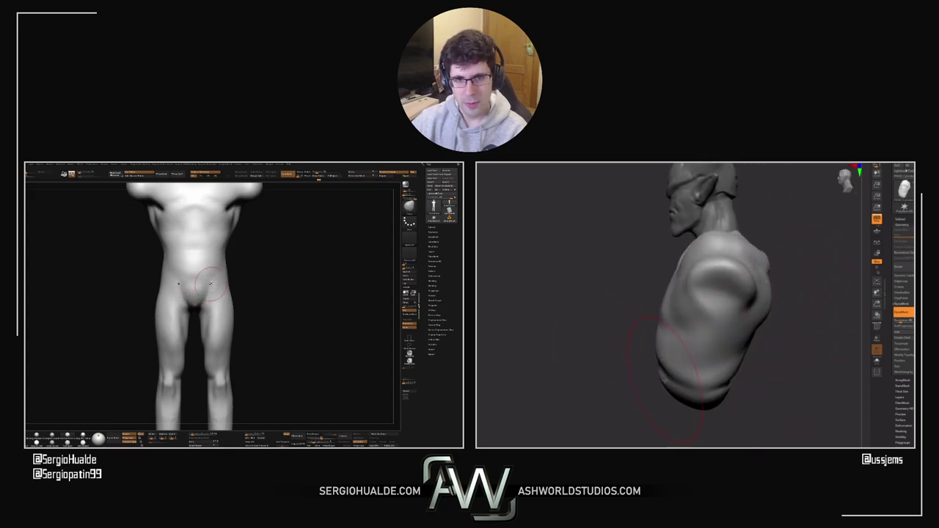
Step: Pull the goblin's lower belly and waist into shape, and refine the mannequin's hip area above the groin
mouse_move(664, 380)
left_mouse_down()
mouse_move(742, 396)
mouse_move(671, 331)
left_mouse_up()
right_click_drag(643, 297, 621, 325)
left_click_drag(690, 396, 695, 338)
mouse_move(231, 279)
right_mouse_down("shift")
mouse_move(220, 268)
mouse_move(223, 283)
right_mouse_up("shift")
left_click_drag(688, 342, 688, 346)
Step: Extend the goblin's lower abdomen downward with the Move gizmo, and carve diagonal hip creases on the mannequin
left_click_drag(713, 388, 697, 424)
key("w")
right_click_drag(225, 289, 220, 308)
left_click_drag(696, 218, 696, 247)
right_click_drag(225, 300, 223, 309, "ctrl")
left_click_drag(696, 247, 696, 267)
left_click_drag(224, 303, 216, 309)
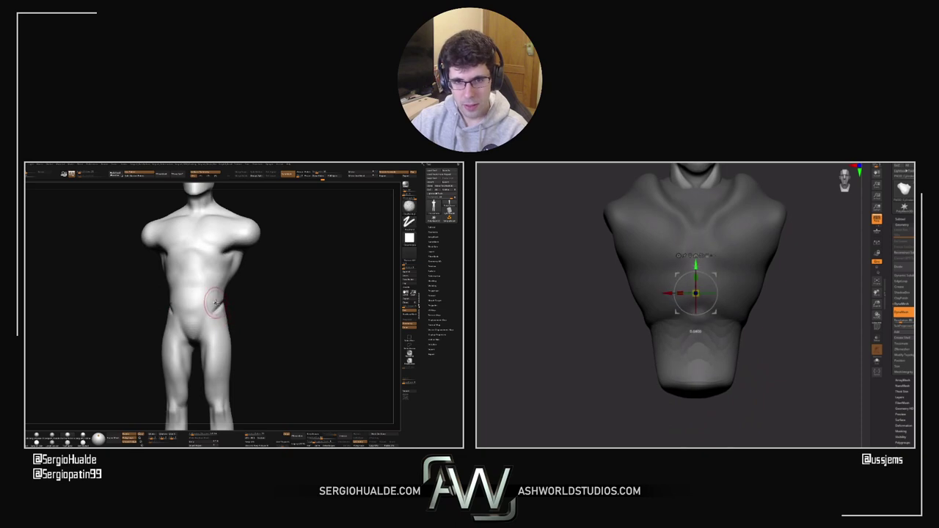
Step: Return to sculpting and clear the goblin torso's mask, and deepen the mannequin's hip crease along the pelvis
right_click_drag(216, 308, 204, 313)
key("q")
right_click_drag(791, 342, 756, 366, "alt")
left_click_drag(213, 299, 205, 311)
left_click_drag(727, 405, 739, 411, "ctrl")
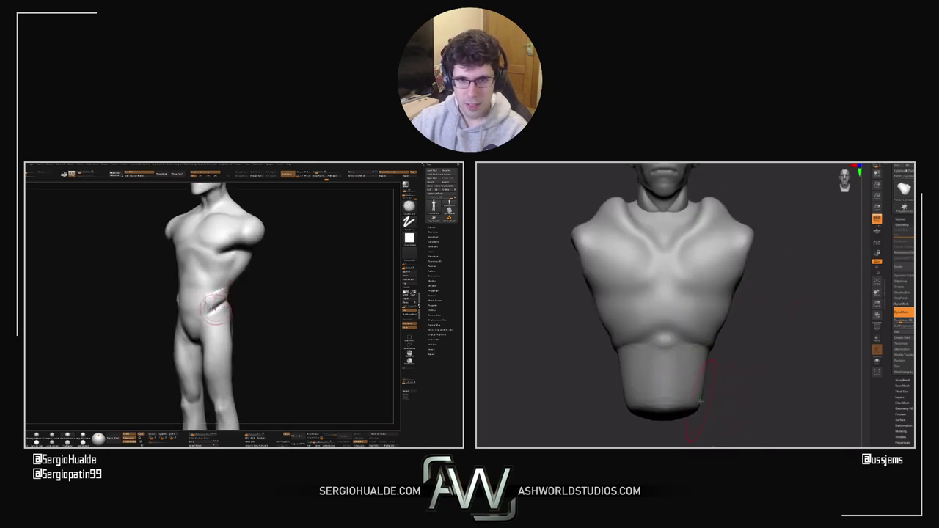
Step: Reshape the lower end of the goblin's abdomen from front and back, and smooth the mannequin's hip crease
left_click_drag(691, 378, 707, 406)
mouse_move(716, 403)
right_mouse_down()
mouse_move(733, 397)
mouse_move(709, 378)
mouse_move(555, 415)
right_mouse_up()
right_click_drag(205, 305, 229, 301)
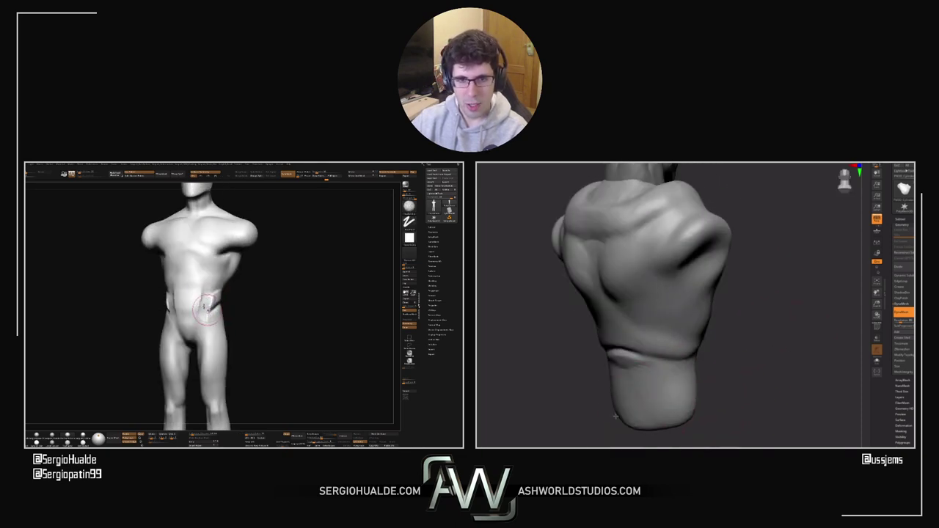
right_click_drag(556, 415, 536, 417)
left_click_drag(630, 396, 643, 421)
left_click_drag(227, 282, 222, 292, "shift")
right_click_drag(222, 291, 210, 266)
right_click_drag(576, 306, 562, 305)
right_click(563, 305)
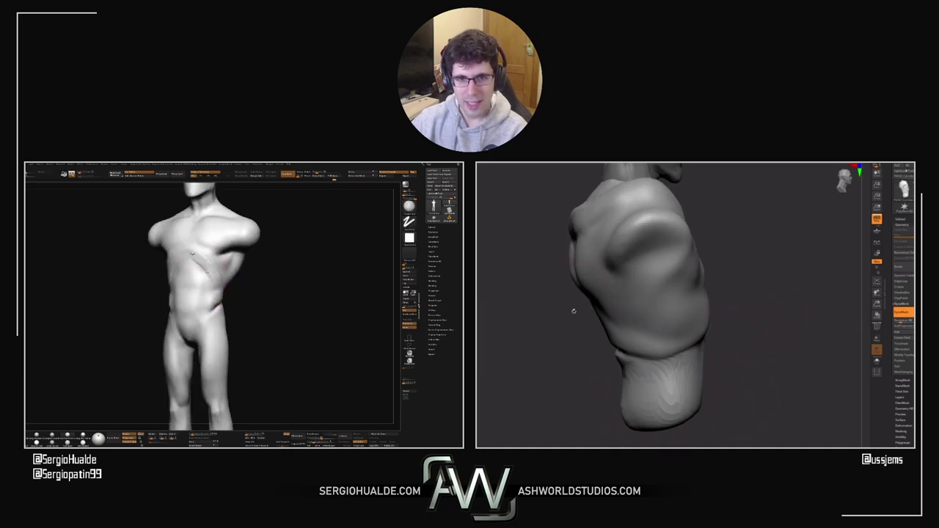
Step: Mark the lower rib cage line on the mannequin's torso, and adjust the hip and buttock volume with a larger brush
left_click_drag(190, 254, 207, 269)
right_click_drag(572, 310, 567, 322, "shift")
left_click_drag(577, 382, 548, 343)
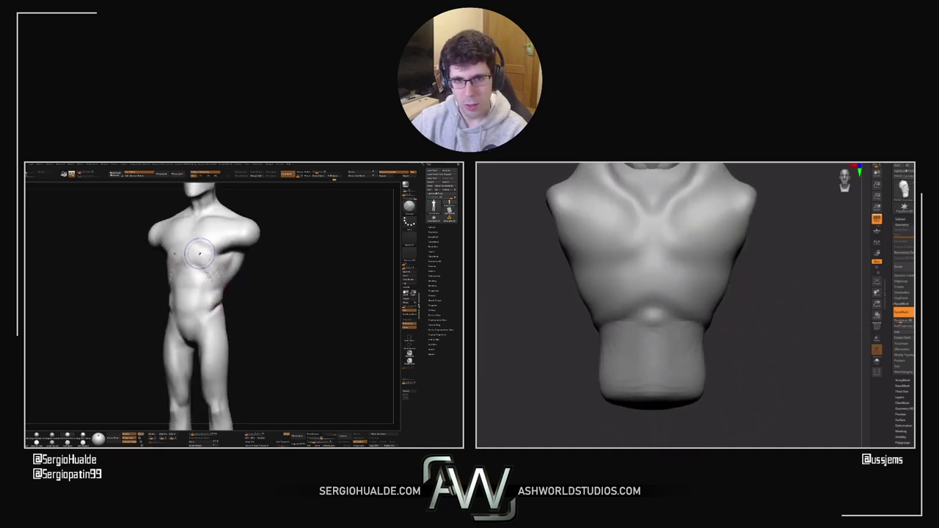
mouse_move(207, 292)
right_mouse_down("shift")
mouse_move(237, 298)
mouse_move(224, 298)
mouse_move(235, 304)
mouse_move(231, 334)
right_mouse_up("shift")
key("s")
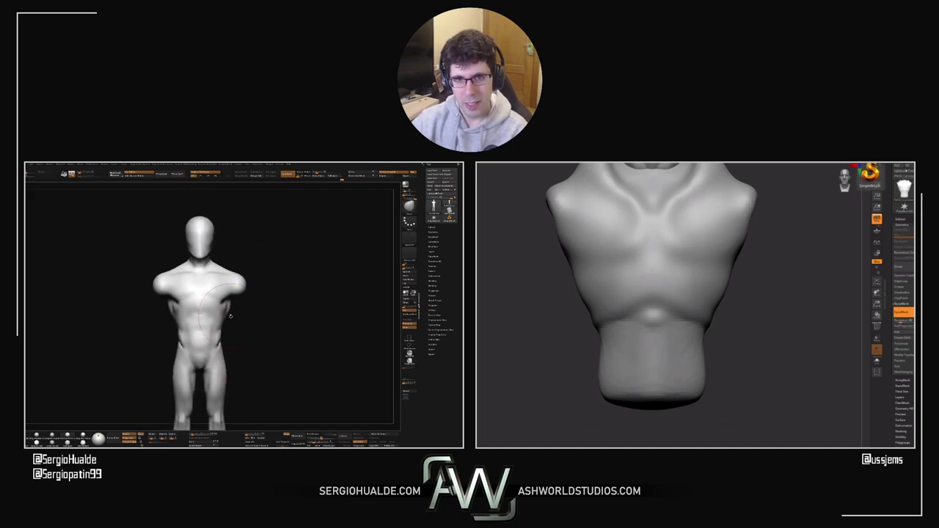
left_click_drag(221, 345, 223, 354)
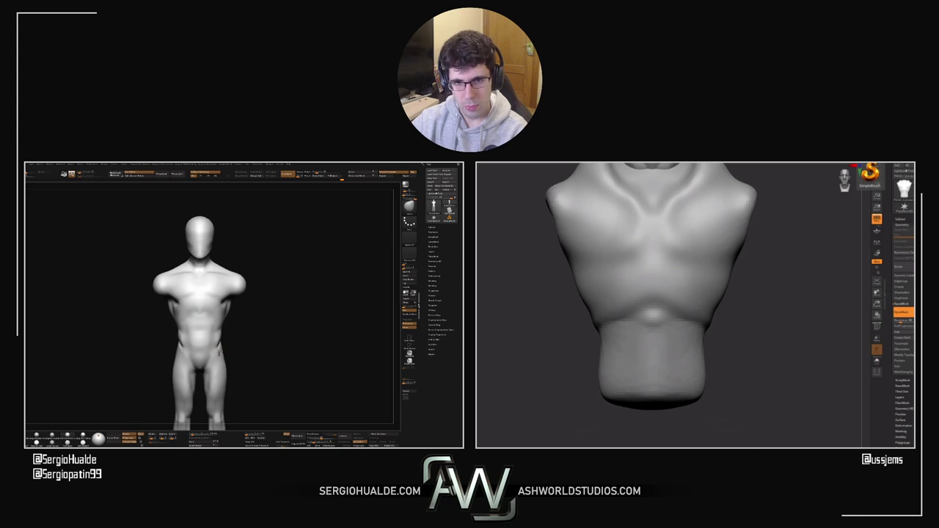
right_click_drag(226, 354, 206, 314, "alt")
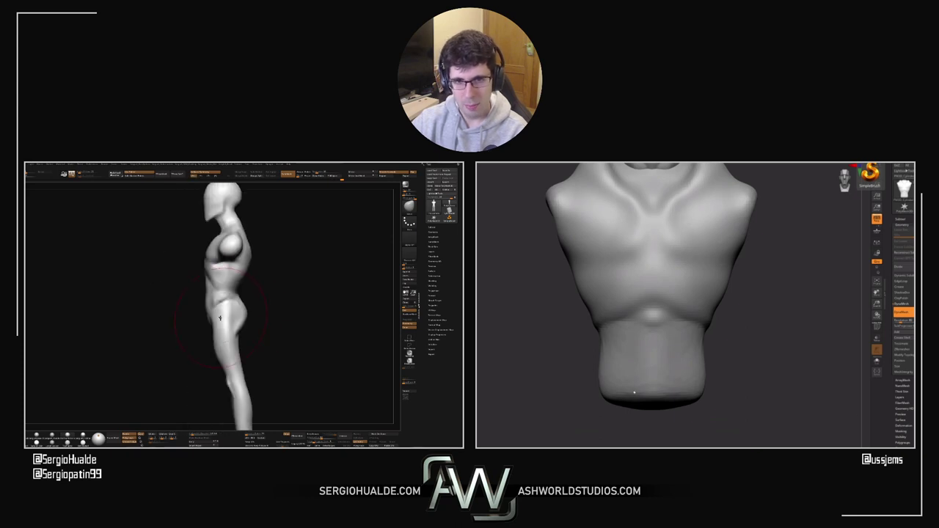
left_click_drag(232, 329, 233, 304)
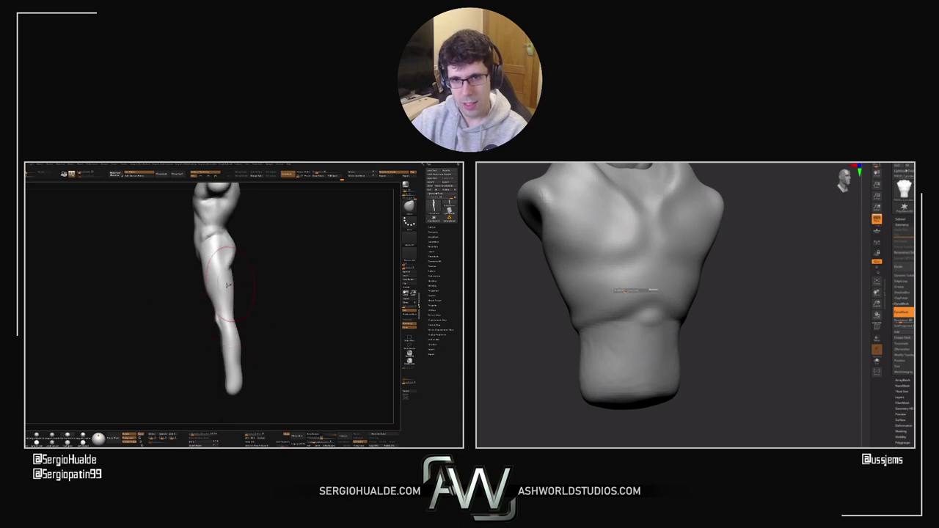
Step: Carve an inverted-V rib cage arch above the goblin's abdomen
mouse_move(650, 290)
left_mouse_down()
mouse_move(656, 297)
mouse_move(637, 317)
left_mouse_up()
right_click_drag(637, 317, 624, 314)
left_click_drag(623, 314, 633, 305)
right_click_drag(632, 308, 664, 300, "shift")
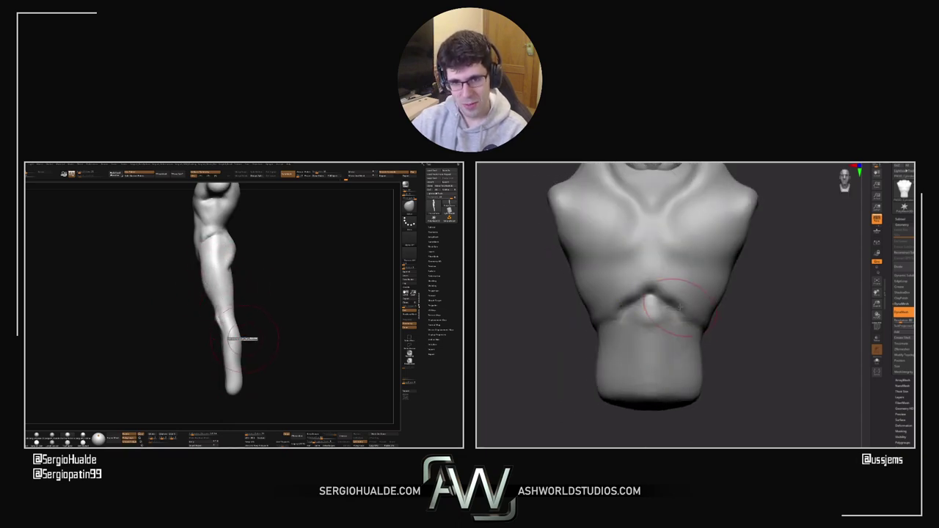
mouse_move(664, 299)
left_mouse_down()
mouse_move(646, 294)
mouse_move(660, 292)
left_mouse_up()
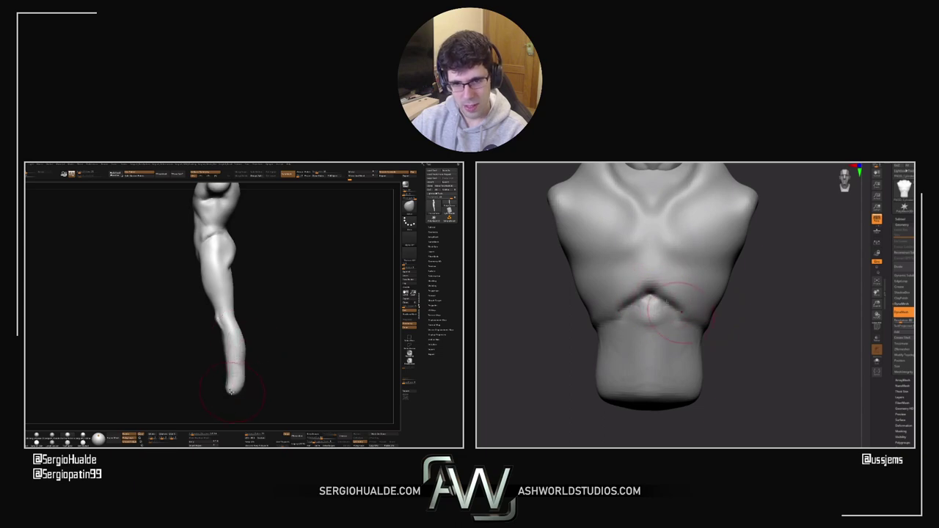
Step: Shape the mannequin's lower legs, and carve the crease under the goblin's rib cage around its side and back
left_click_drag(231, 392, 235, 391)
right_click_drag(666, 301, 621, 355)
left_click_drag(672, 320, 761, 342)
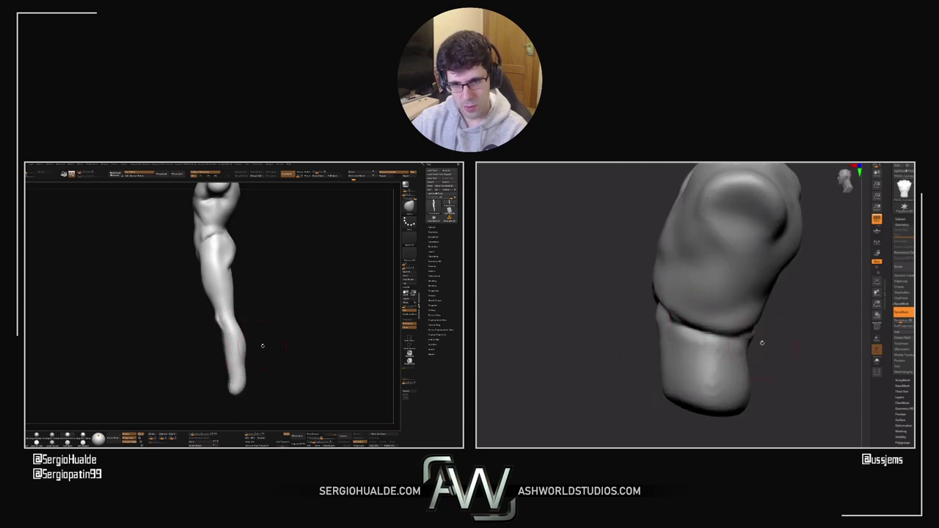
left_click_drag(262, 346, 245, 346, "shift")
right_click_drag(761, 342, 800, 327)
left_click_drag(256, 340, 250, 339)
left_click_drag(727, 331, 771, 320)
left_click_drag(250, 339, 253, 339)
left_click_drag(770, 319, 723, 331)
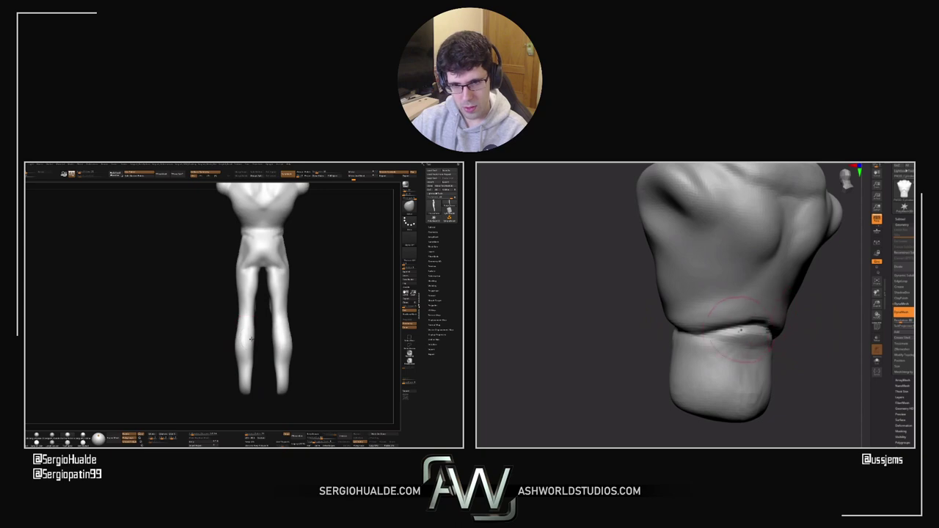
Step: Build up the goblin's lower back below the rib cage, and refine the back of the mannequin's calves
right_click_drag(808, 335, 822, 328)
mouse_move(771, 347)
left_mouse_down()
mouse_move(748, 331)
mouse_move(740, 371)
left_mouse_up()
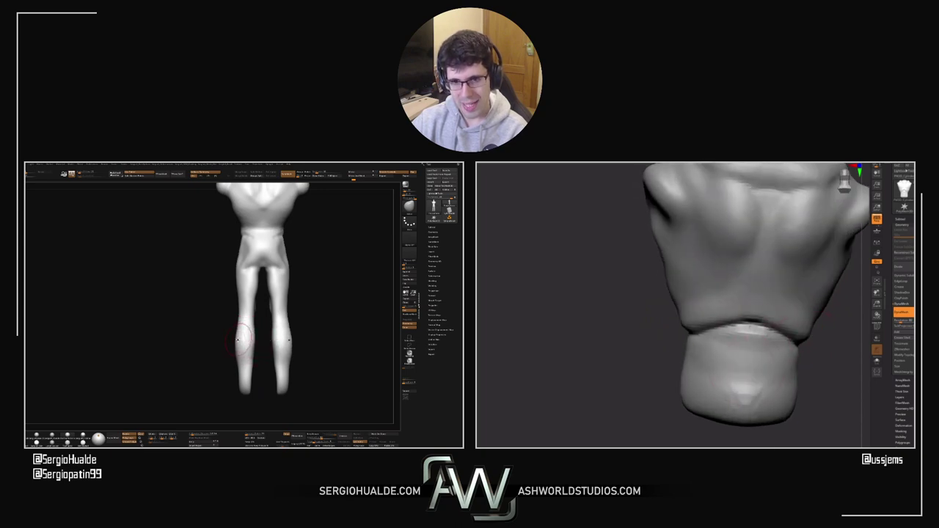
right_click_drag(237, 345, 244, 327, "alt")
right_click_drag(800, 367, 829, 367)
left_click_drag(730, 367, 690, 348)
right_click_drag(236, 350, 234, 353)
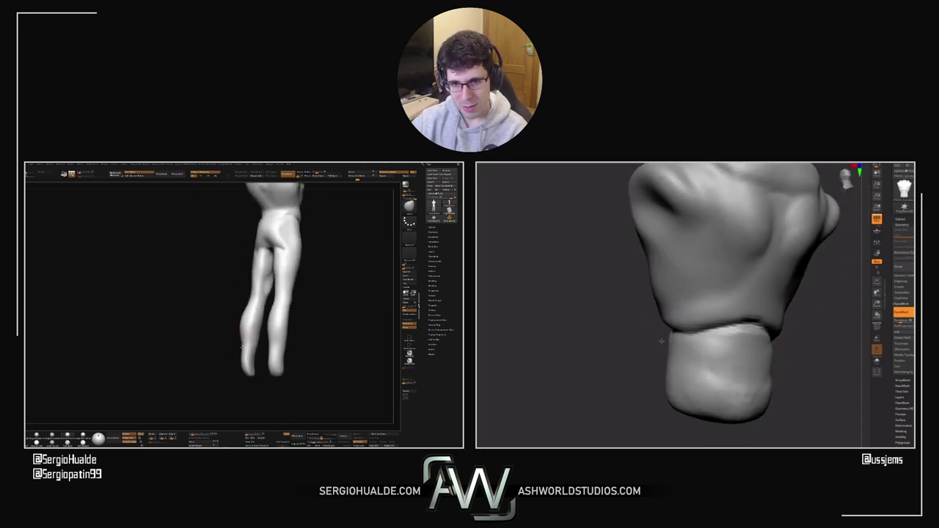
Step: Sharpen the goblin's rib cage edge where it meets the waist, and sculpt the mannequin's shins
right_click_drag(662, 342, 713, 348)
right_click_drag(268, 356, 233, 356)
right_click_drag(667, 340, 751, 343)
right_click_drag(233, 355, 237, 325, "ctrl")
right_click_drag(683, 332, 649, 330)
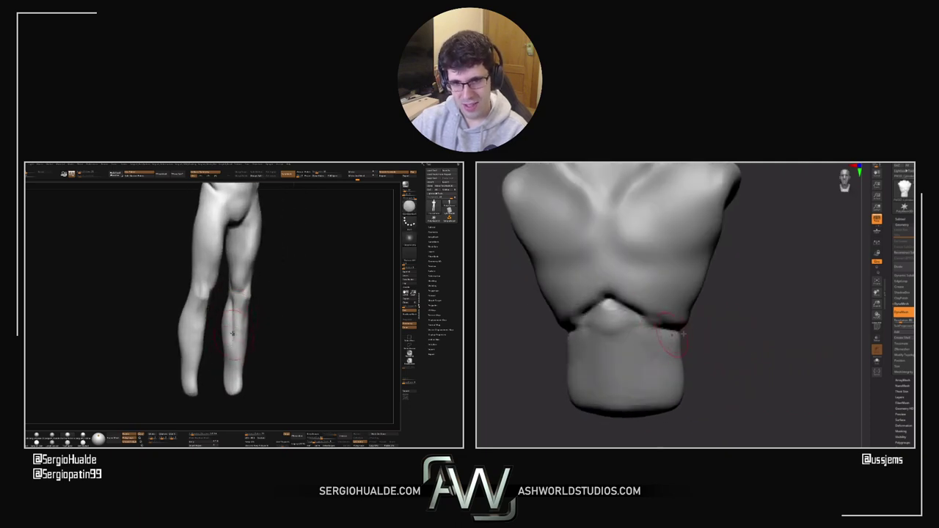
left_click_drag(682, 333, 724, 327)
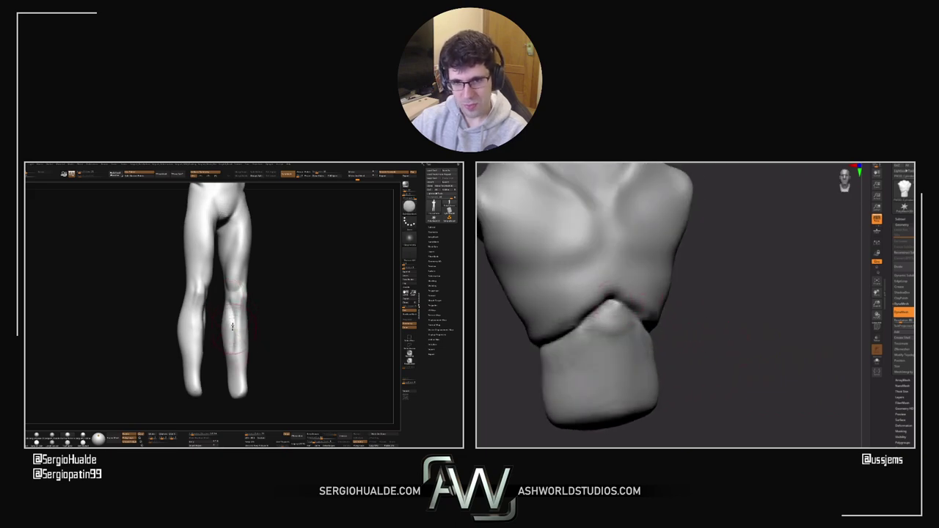
right_click_drag(234, 355, 236, 333, "shift")
left_click_drag(236, 352, 241, 332)
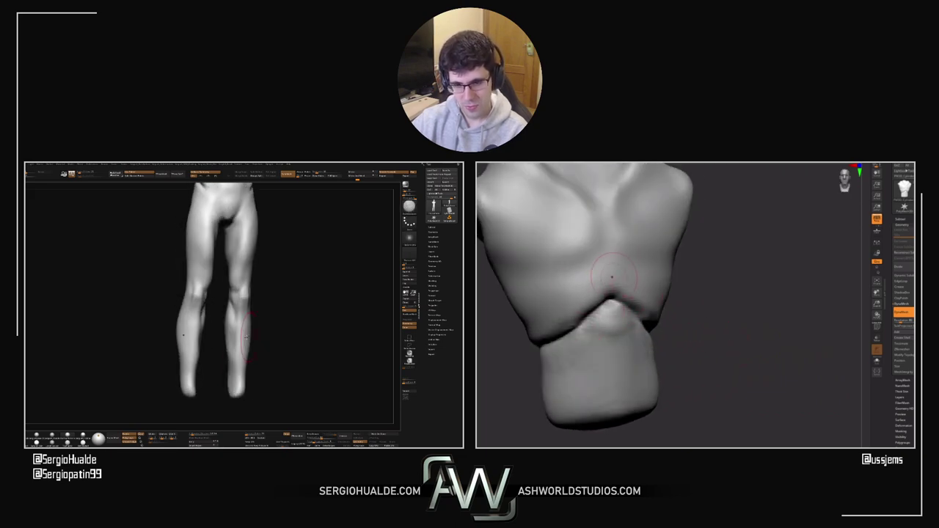
Step: Build a raised rim along the goblin's lower rib cage edge, and refine the mannequin's outer calves and shins
left_click_drag(520, 328, 565, 305)
mouse_move(238, 361)
right_mouse_down()
mouse_move(228, 335)
mouse_move(241, 332)
right_mouse_up()
left_click_drag(678, 294, 719, 288)
right_click_drag(640, 271, 670, 267)
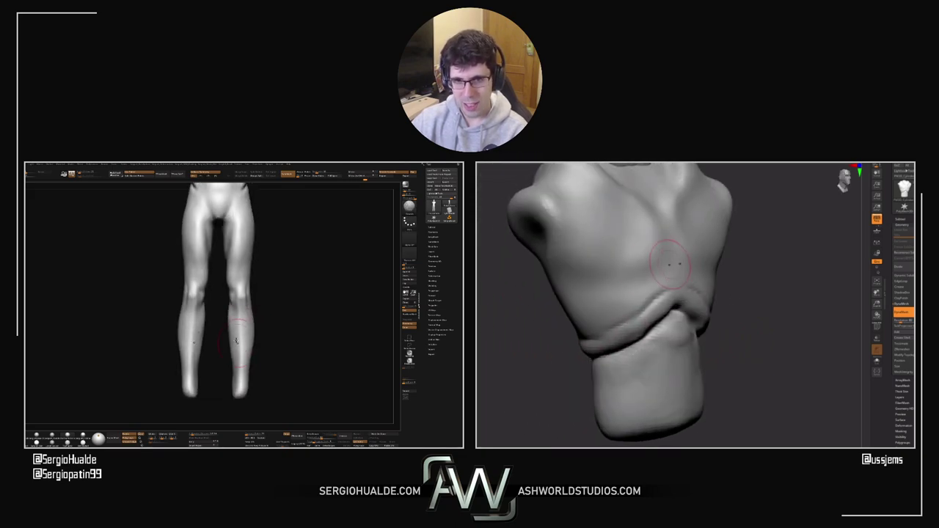
mouse_move(239, 340)
right_mouse_down()
mouse_move(216, 345)
mouse_move(225, 333)
right_mouse_up()
key("bracketright")
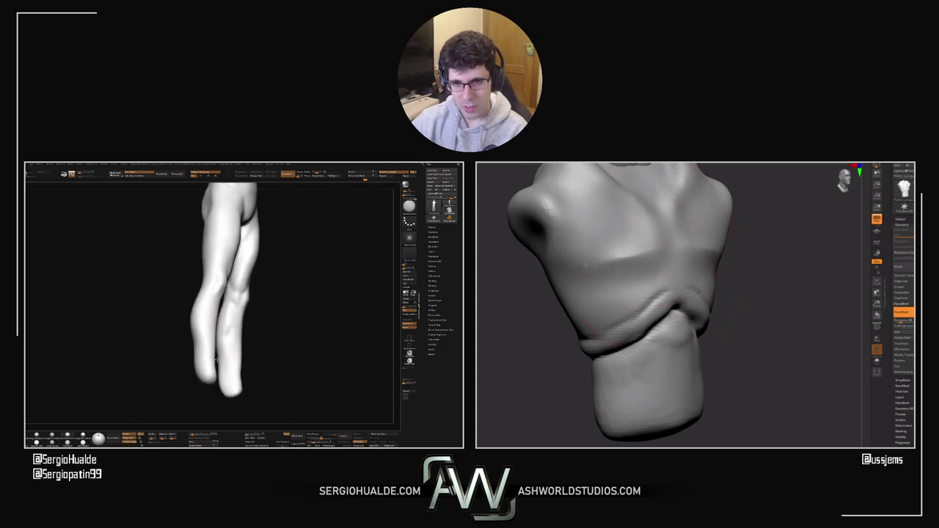
Step: Carve the lower edge of the goblin's pectorals, and shape the mannequin's calf muscles
left_click_drag(225, 335, 214, 350)
mouse_move(596, 261)
left_mouse_down()
mouse_move(622, 269)
mouse_move(648, 260)
left_mouse_up()
mouse_move(211, 331)
left_mouse_down()
mouse_move(242, 349)
mouse_move(197, 351)
left_mouse_up()
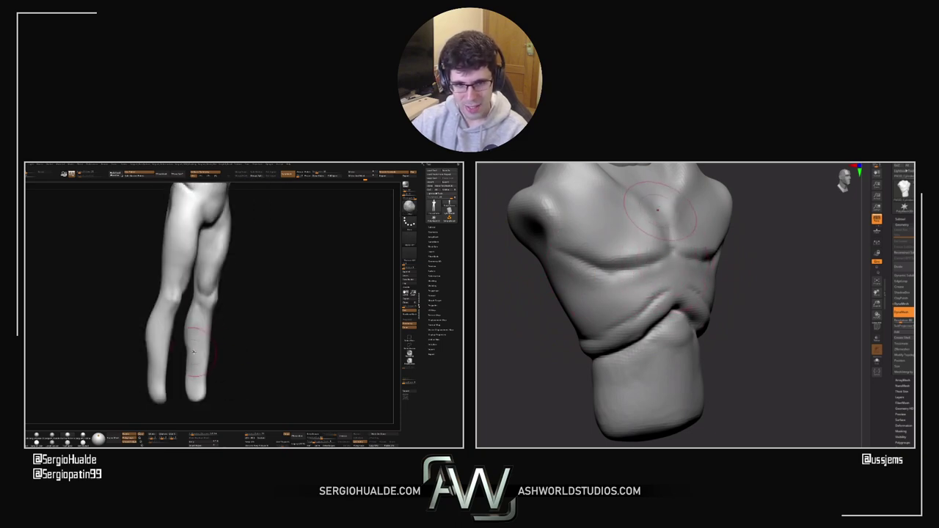
mouse_move(789, 248)
left_mouse_down()
mouse_move(764, 283)
mouse_move(676, 282)
mouse_move(675, 292)
left_mouse_up()
left_click_drag(195, 342, 183, 331)
left_click_drag(719, 259, 750, 305)
left_click_drag(744, 345, 680, 267)
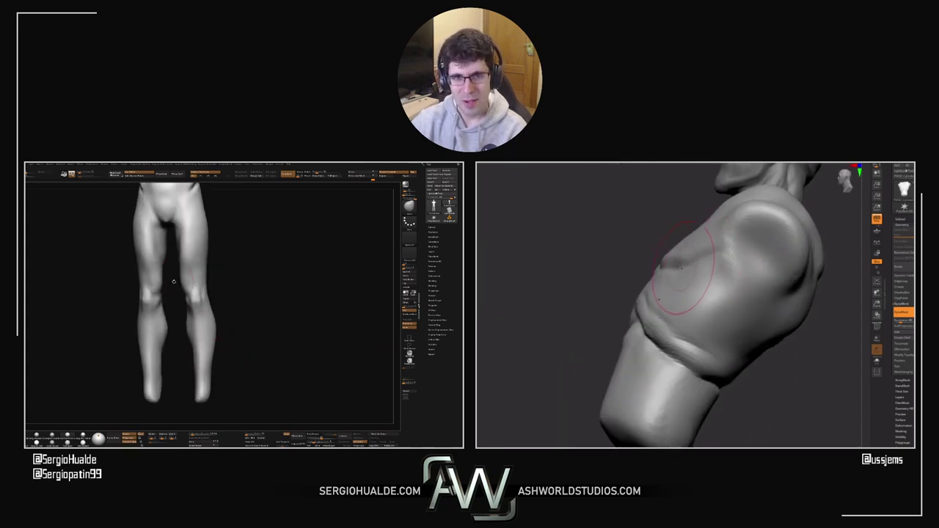
Step: Sculpt diagonal rib folds on the goblin's sides, and shape the mannequin's outer thigh down to the knee
left_click_drag(608, 300, 695, 292)
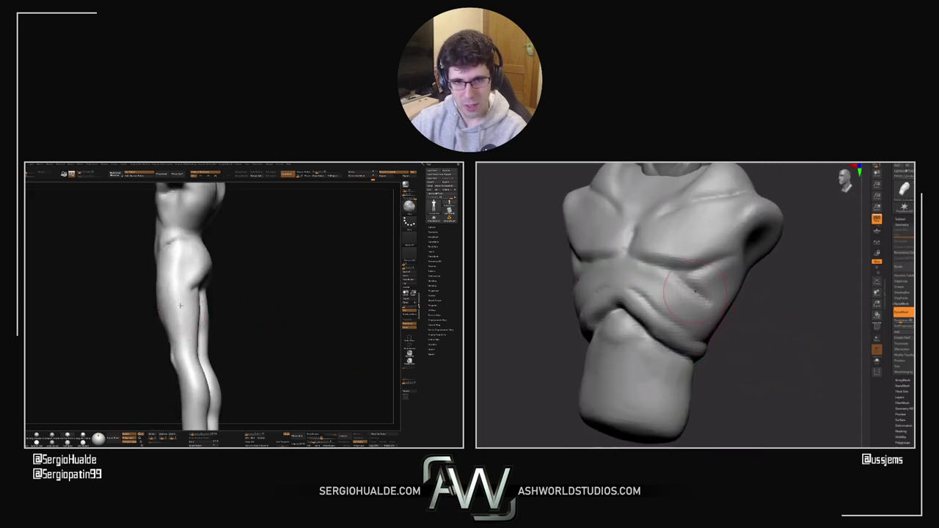
left_click_drag(721, 326, 738, 343)
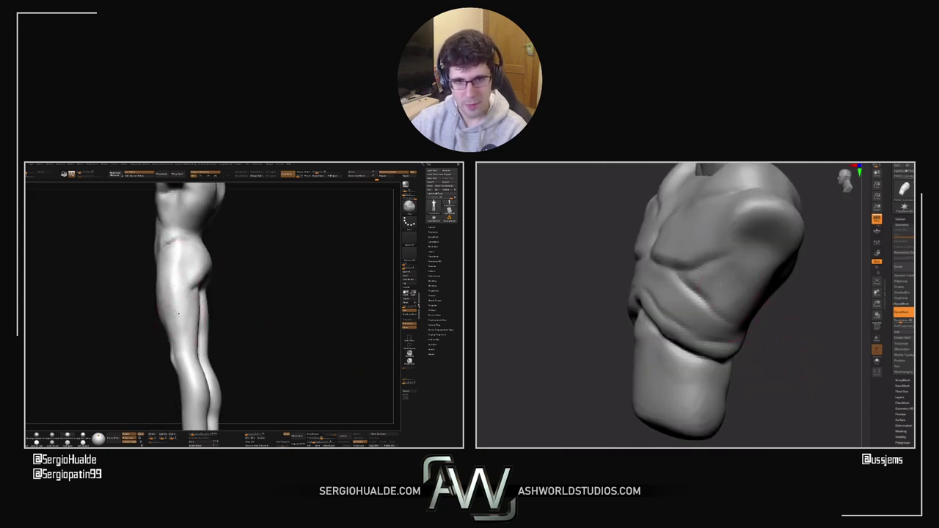
right_click_drag(178, 283, 185, 320)
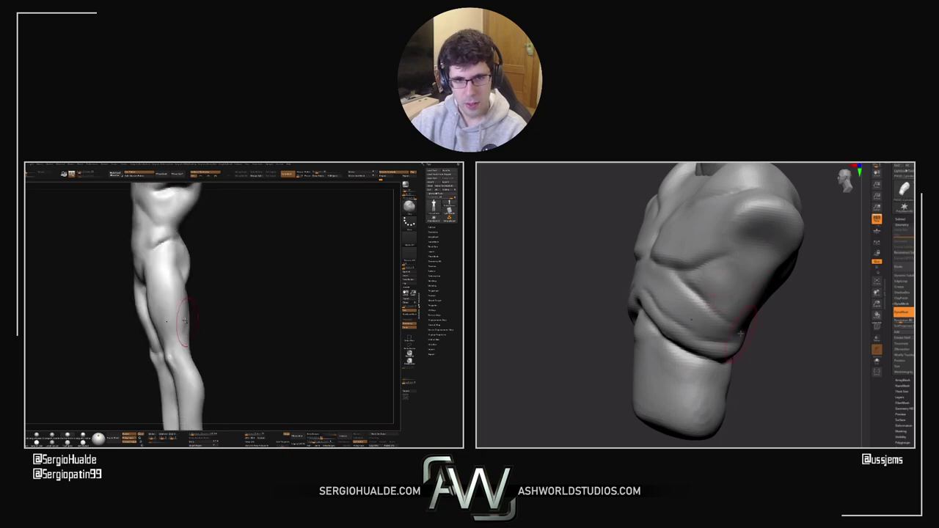
left_click_drag(185, 292, 192, 331)
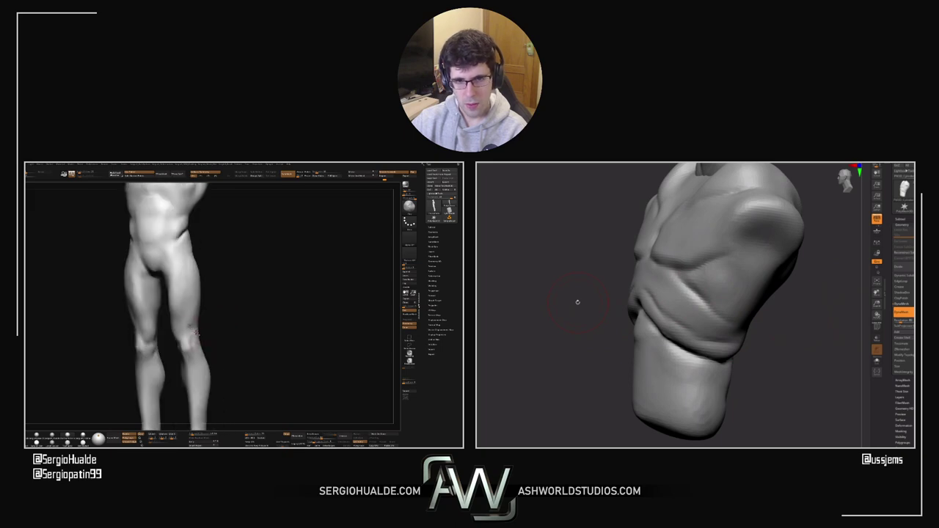
mouse_move(630, 256)
left_mouse_down()
mouse_move(607, 267)
mouse_move(627, 313)
mouse_move(643, 315)
left_mouse_up()
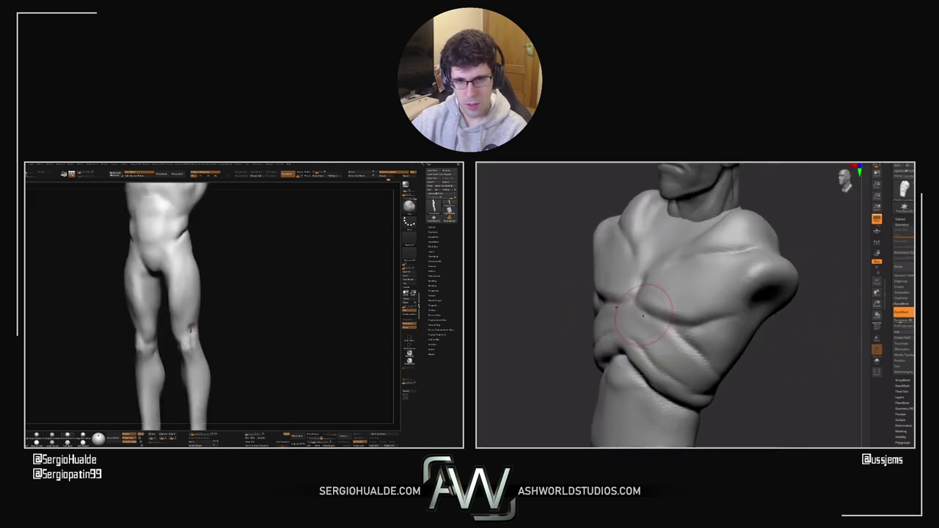
left_click_drag(576, 300, 613, 285)
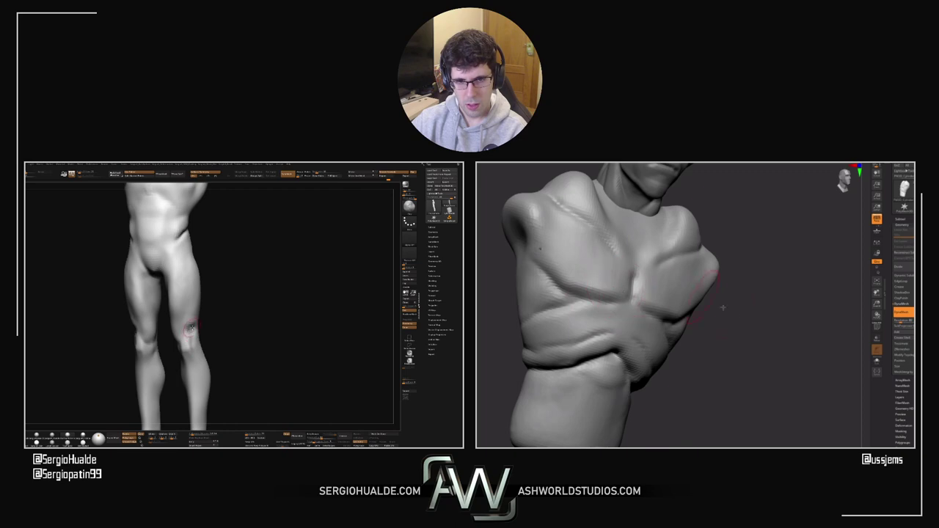
Step: Round out the goblin's pectorals, and define the mannequin's outer hip and knee
left_click_drag(722, 308, 765, 331)
right_click_drag(191, 328, 204, 324, "ctrl")
mouse_move(204, 324)
left_mouse_down()
mouse_move(224, 330)
mouse_move(192, 318)
left_mouse_up()
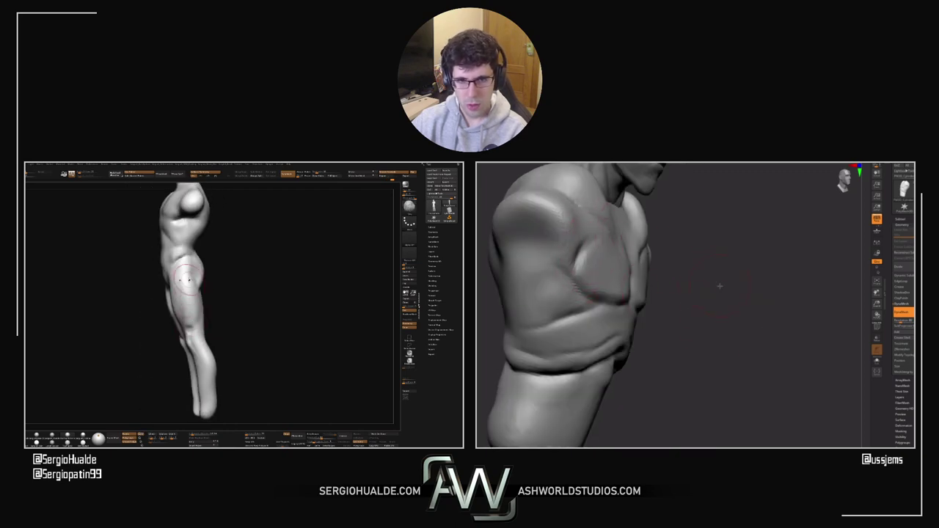
left_click_drag(720, 286, 666, 264)
left_click_drag(184, 284, 192, 314)
left_click_drag(632, 301, 702, 288)
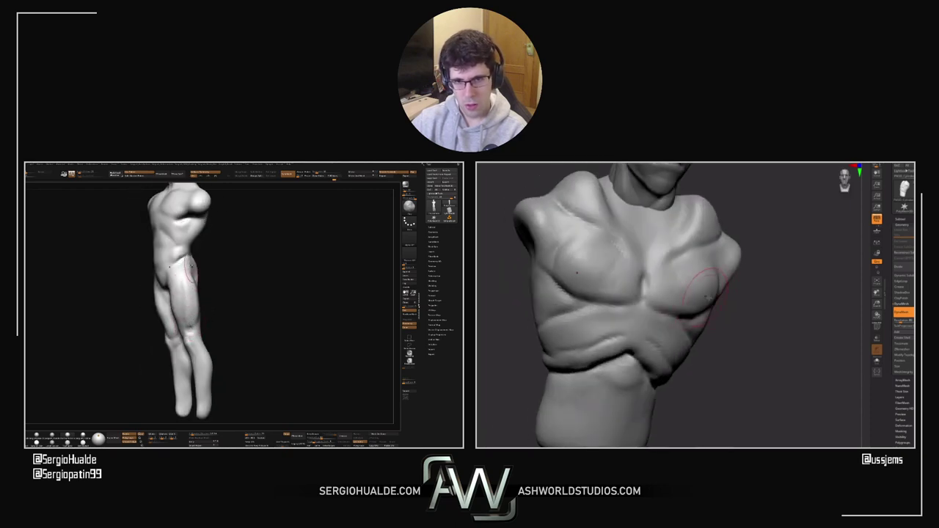
left_click_drag(187, 283, 201, 301)
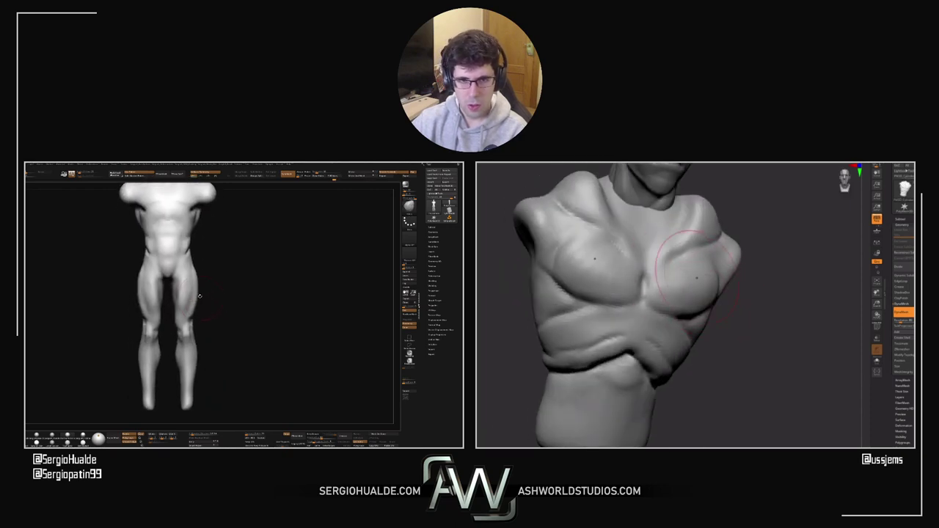
Step: Define the transition from the goblin's pectorals to its shoulders, and bulk out the mannequin's thigh muscles
left_click_drag(727, 286, 768, 264)
left_click_drag(210, 279, 197, 282)
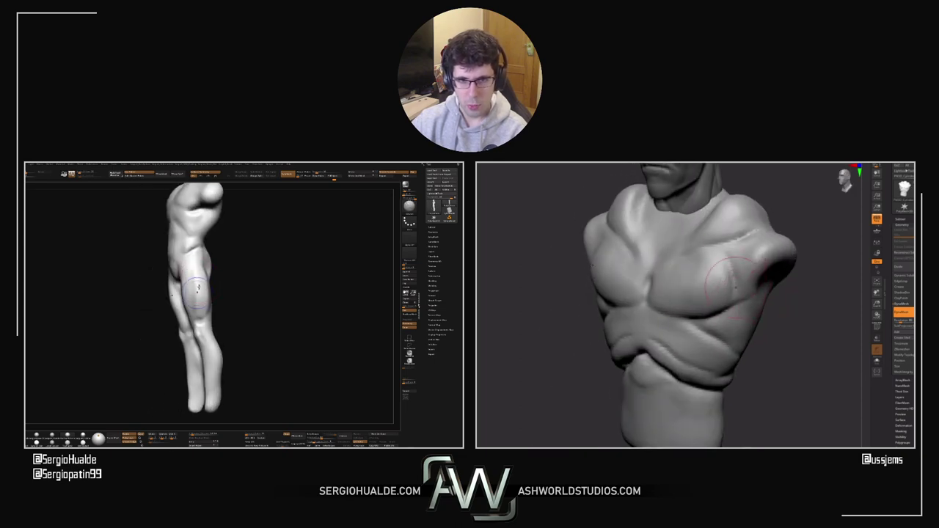
left_click_drag(785, 273, 836, 258)
left_click_drag(220, 292, 209, 297)
left_click_drag(818, 271, 791, 267)
left_click_drag(210, 297, 201, 315)
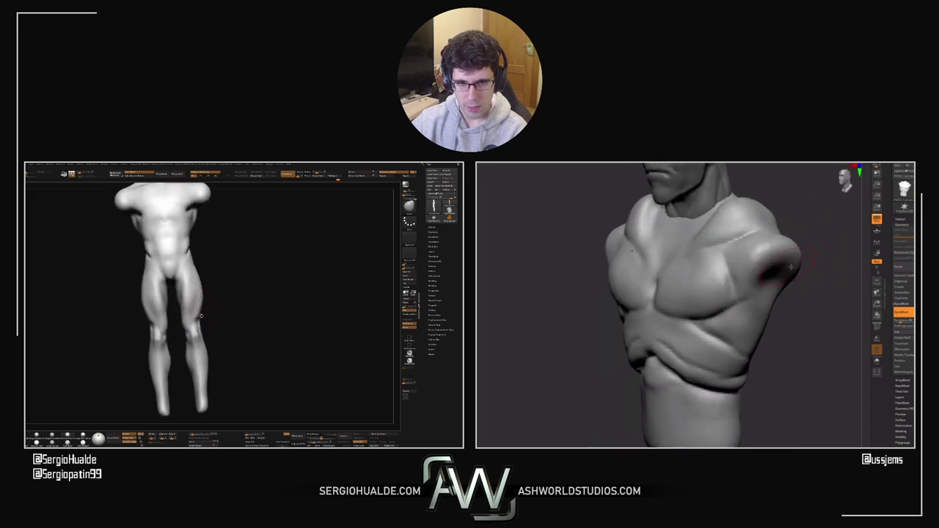
Step: Fill in the goblin's armpit hollow beneath the shoulder, and sculpt the form of the mannequin's kneecaps
mouse_move(791, 267)
left_mouse_down()
mouse_move(771, 282)
mouse_move(782, 284)
left_mouse_up()
left_click_drag(206, 328, 198, 345, "alt")
mouse_move(844, 279)
left_mouse_down()
mouse_move(792, 294)
mouse_move(785, 286)
mouse_move(811, 288)
mouse_move(780, 314)
left_mouse_up()
right_click_drag(203, 350, 199, 326, "alt")
left_click_drag(768, 307, 785, 332)
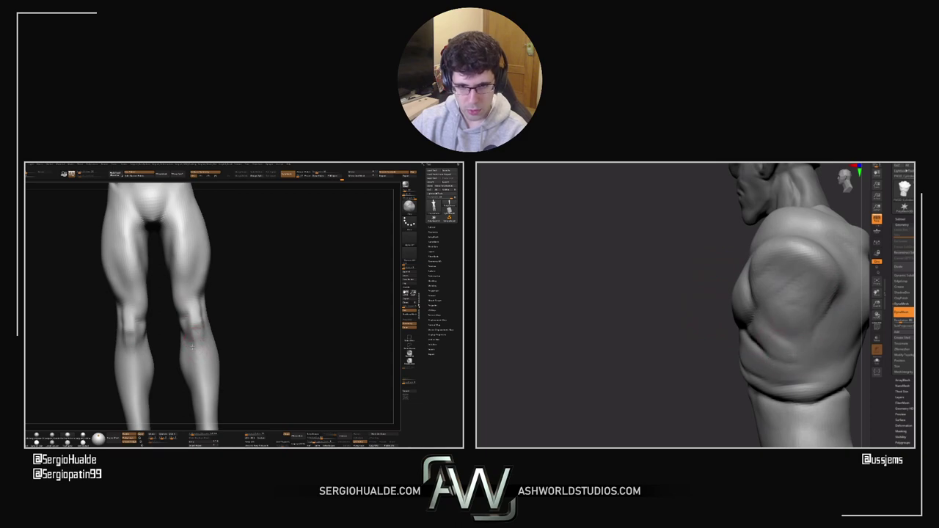
left_click_drag(663, 340, 766, 353)
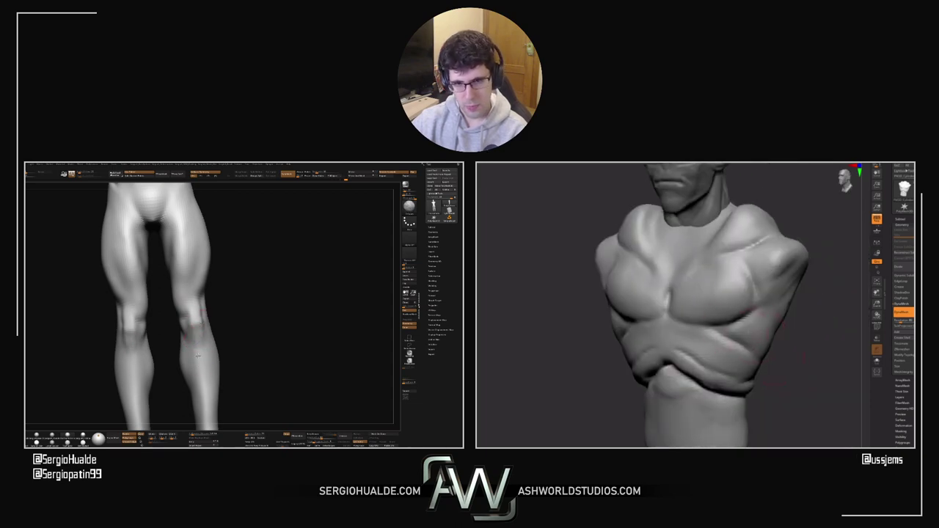
Step: Smooth the mannequin's knees into the shins, and refine the goblin's side below the armpit
left_click_drag(198, 356, 195, 315, "shift")
left_click_drag(771, 353, 807, 375)
left_click_drag(195, 315, 199, 357, "shift")
left_click_drag(807, 375, 775, 348)
mouse_move(199, 357)
right_mouse_down("ctrl")
mouse_move(210, 336)
mouse_move(200, 345)
right_mouse_up("ctrl")
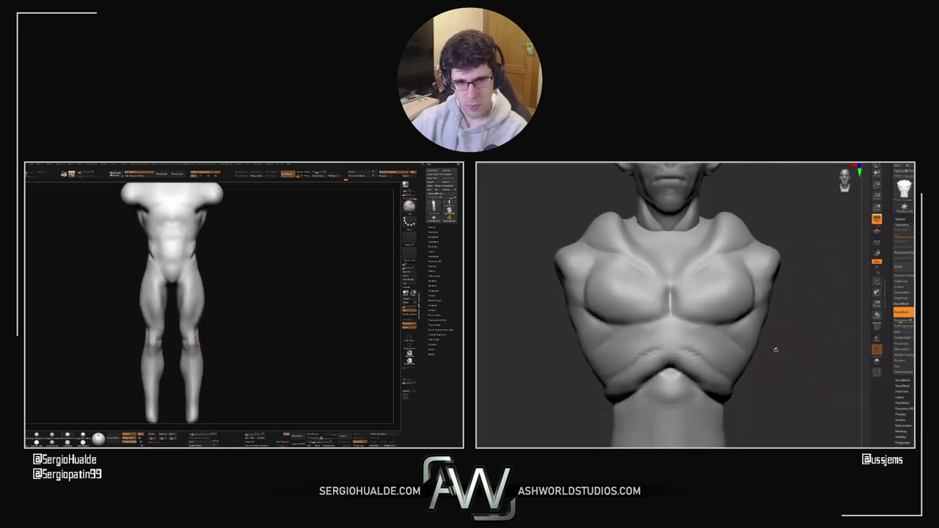
Step: Refine the goblin's flank and the waist just beneath the rib cage arch with a resized brush
left_click_drag(811, 350, 791, 316)
mouse_move(683, 312)
right_mouse_down("ctrl")
mouse_move(658, 340)
mouse_move(675, 367)
right_mouse_up("ctrl")
key("s")
left_click_drag(730, 360, 739, 361)
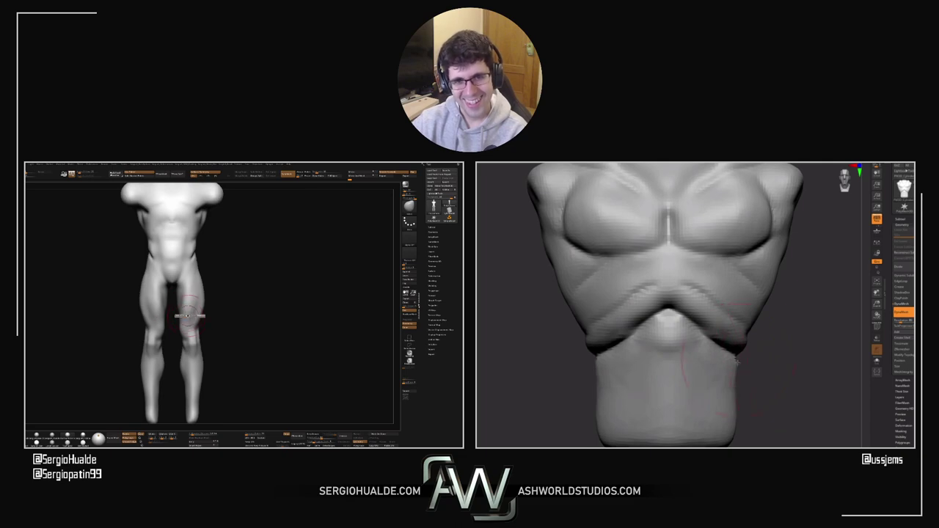
Step: Reshape and smooth the goblin's waist at the sides and back beneath the rib cage with a resized brush
right_click_drag(737, 444, 732, 384, "alt")
left_click_drag(731, 383, 721, 380)
right_click_drag(721, 380, 584, 373)
key("s")
left_click_drag(800, 396, 784, 371)
right_click_drag(806, 407, 721, 387, "alt")
key("s")
left_click_drag(721, 388, 715, 413)
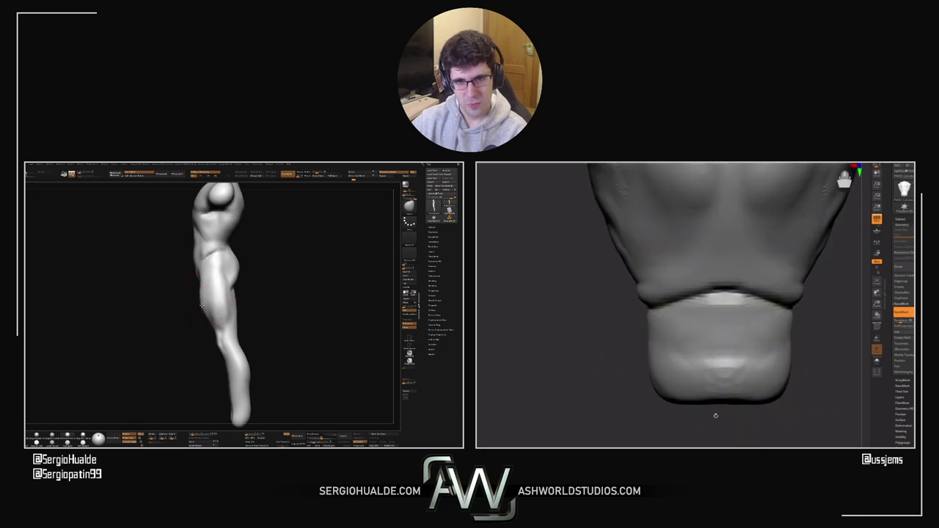
left_click_drag(723, 377, 712, 396)
Step: Adjust the mannequin's side profile around the thigh and back, and refine the goblin's rib cage edge
left_click_drag(218, 296, 215, 297)
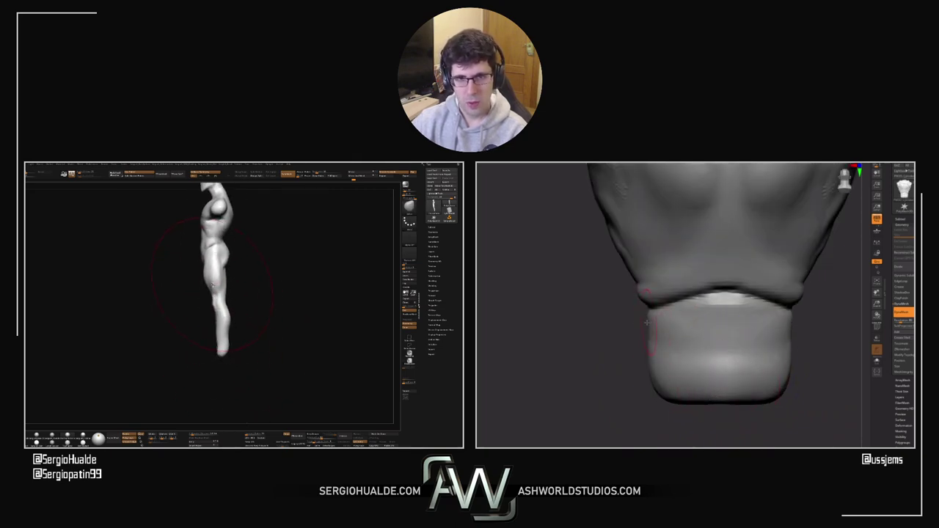
left_click_drag(764, 403, 723, 371)
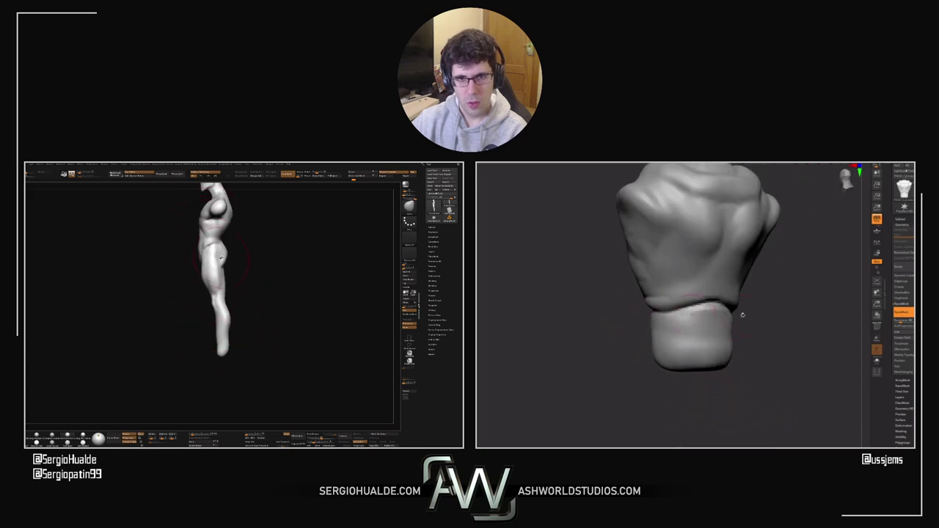
mouse_move(686, 295)
right_mouse_down()
mouse_move(696, 287)
mouse_move(657, 281)
right_mouse_up()
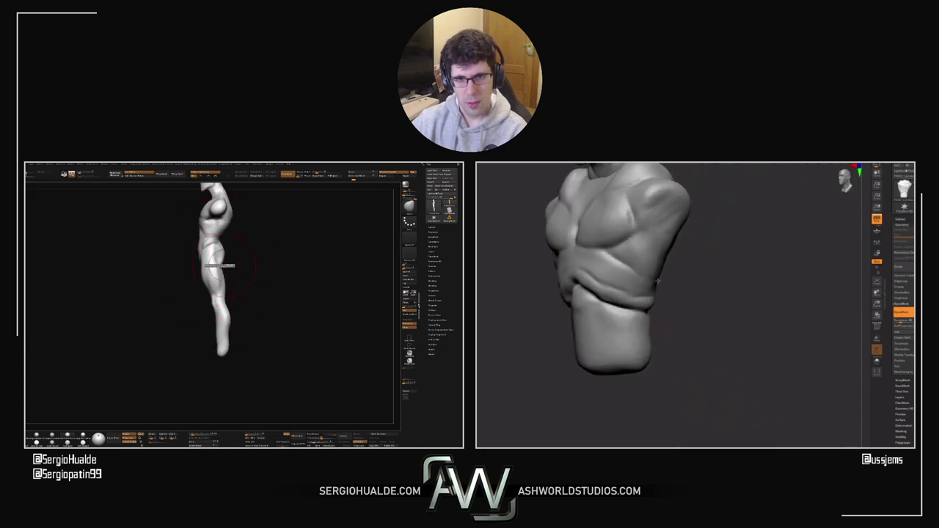
mouse_move(220, 249)
right_mouse_down("alt")
mouse_move(217, 308)
mouse_move(228, 315)
mouse_move(222, 282)
mouse_move(217, 309)
right_mouse_up("alt")
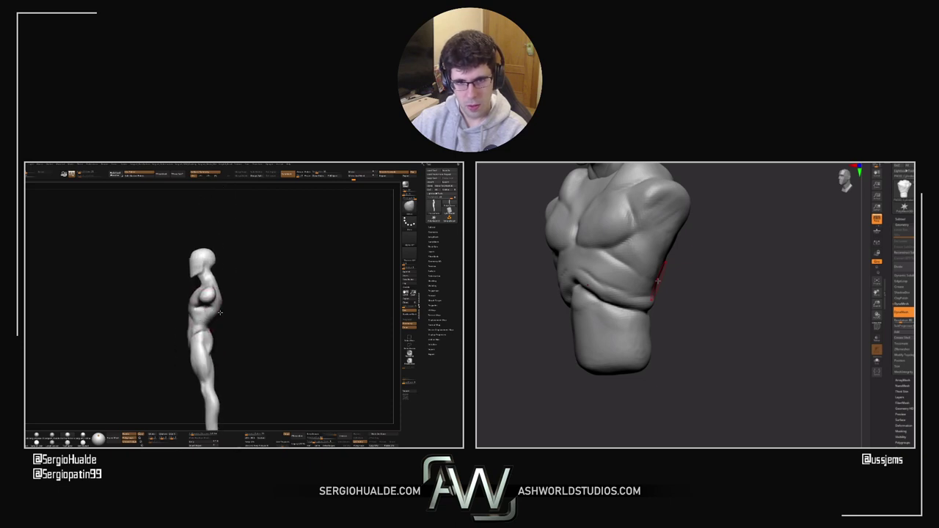
left_click_drag(220, 313, 226, 301)
mouse_move(697, 281)
left_mouse_down()
mouse_move(708, 281)
mouse_move(667, 260)
mouse_move(666, 242)
left_mouse_up()
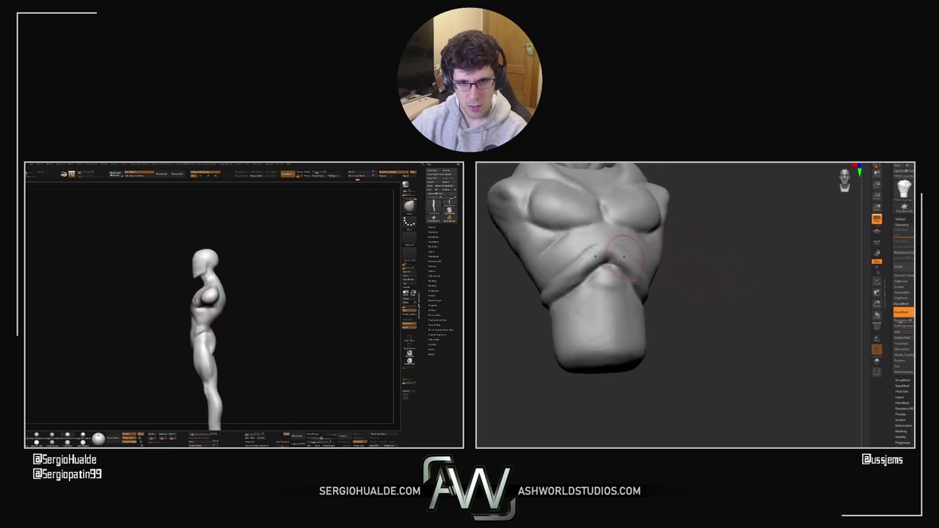
right_click_drag(195, 301, 218, 334, "alt")
left_click_drag(731, 294, 744, 355, "alt")
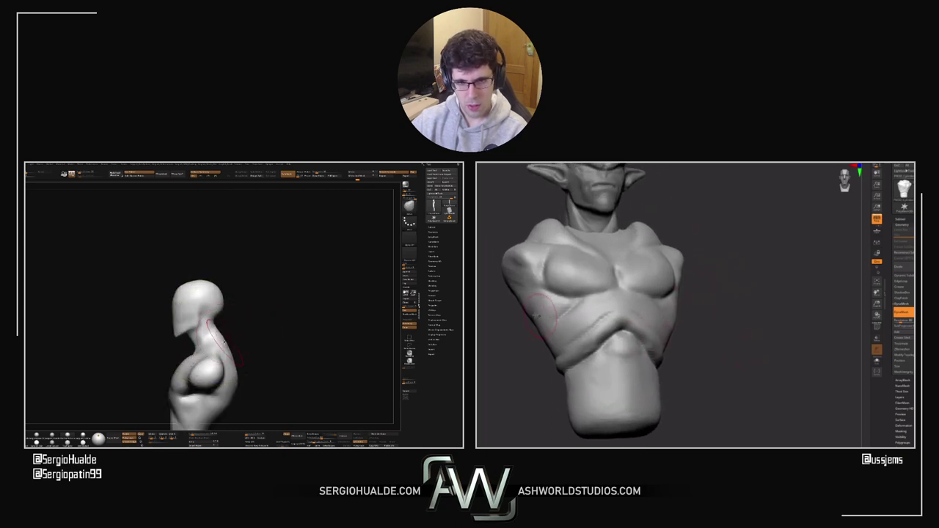
Step: Refine the forms of the goblin's flank and back, and adjust the mannequin's shoulder and chest area
mouse_move(534, 314)
left_mouse_down()
mouse_move(531, 328)
mouse_move(523, 307)
mouse_move(536, 337)
mouse_move(761, 361)
left_mouse_up()
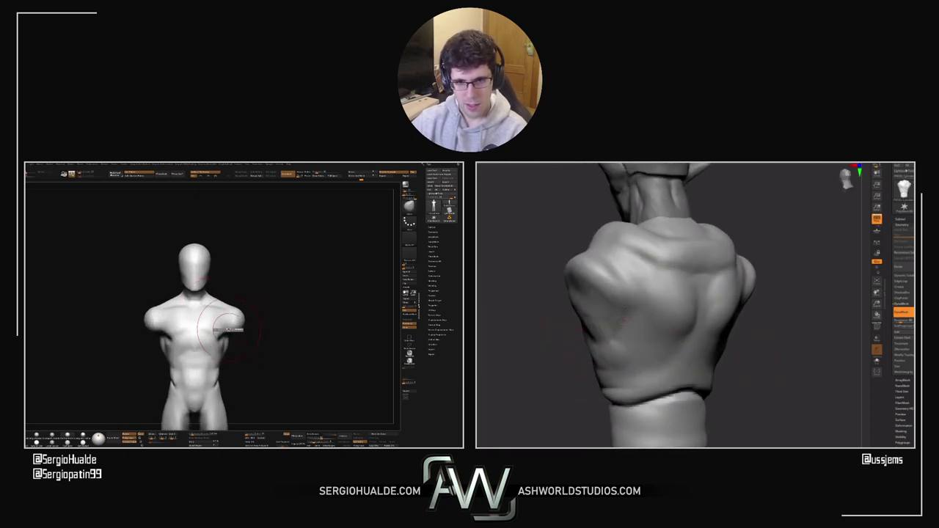
left_click_drag(227, 330, 227, 342)
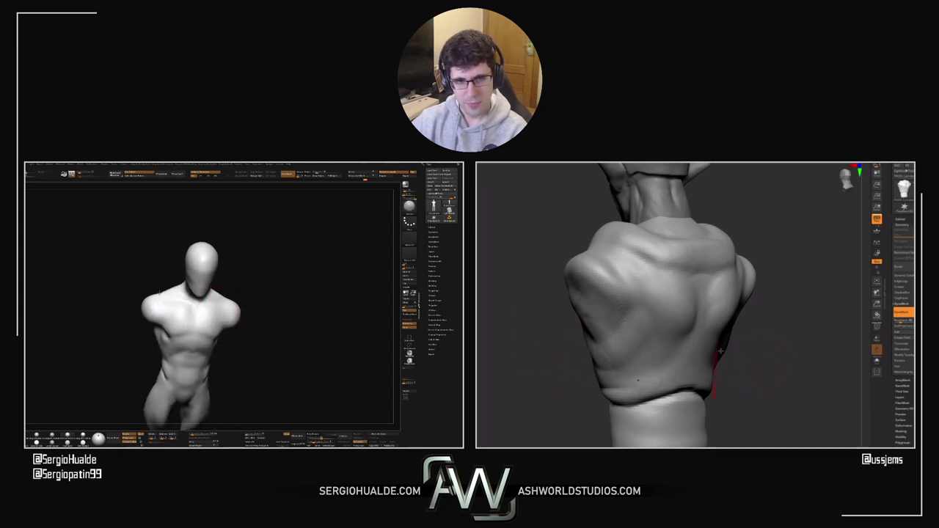
left_click_drag(719, 317, 863, 318)
left_click_drag(692, 304, 696, 293, "shift")
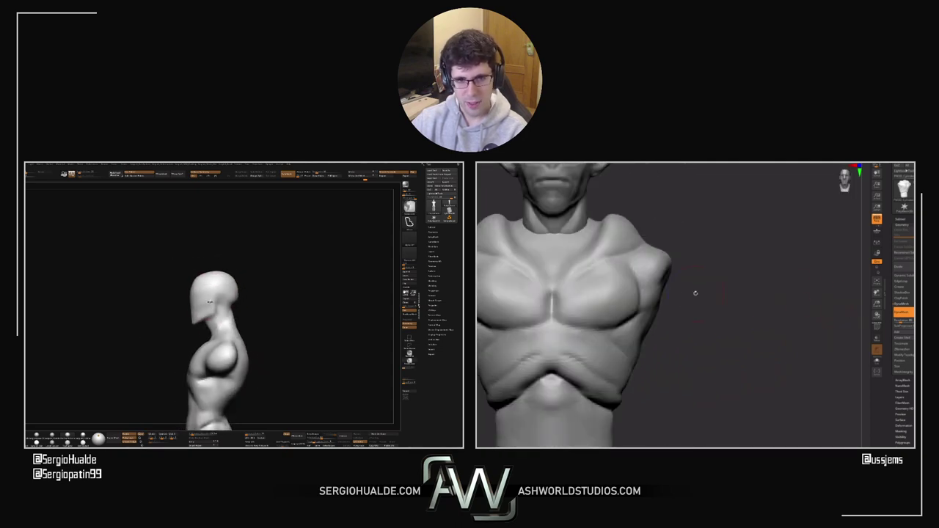
Step: Append a cylinder to the goblin as a new subtool and scale it down to a narrow arm shape
left_click(900, 218)
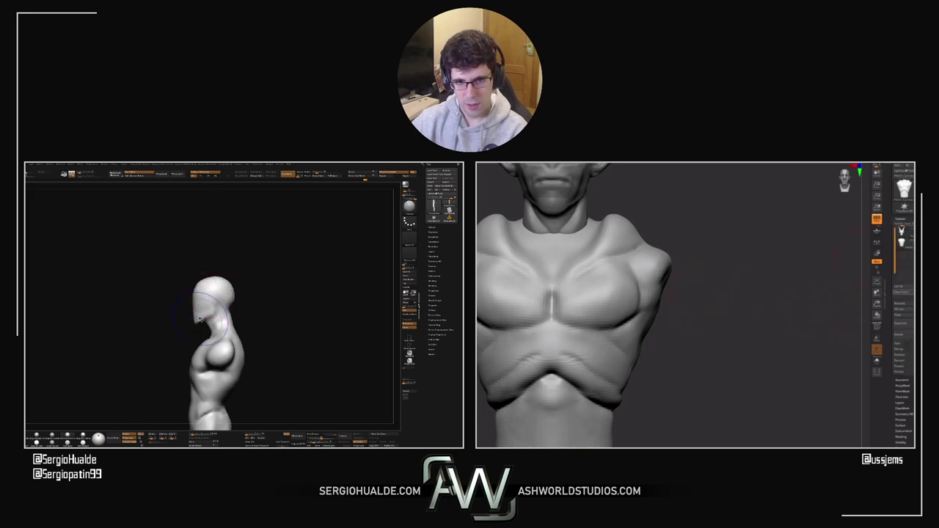
left_click(910, 323)
left_click(808, 356)
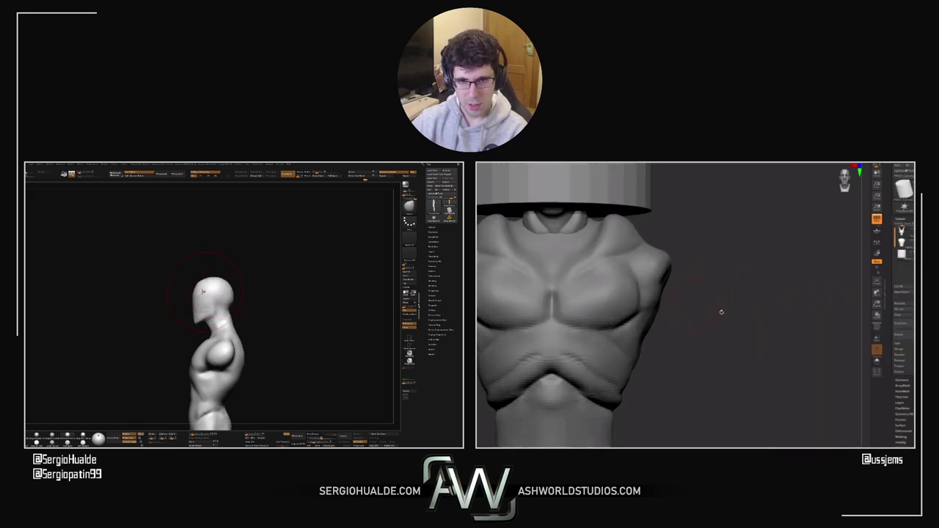
key("f")
key("w")
left_click_drag(595, 227, 591, 231)
key("q")
key("w")
right_click_drag(210, 314, 223, 317, "ctrl")
left_click_drag(591, 230, 588, 232)
right_click_drag(222, 316, 149, 306)
left_click_drag(597, 212, 598, 183)
Step: Mask the mannequin's head with a lasso, and angle the goblin's cylinder outward from its shoulder as an upper arm
left_click_drag(165, 330, 180, 319, "ctrl")
left_click_drag(613, 207, 637, 243)
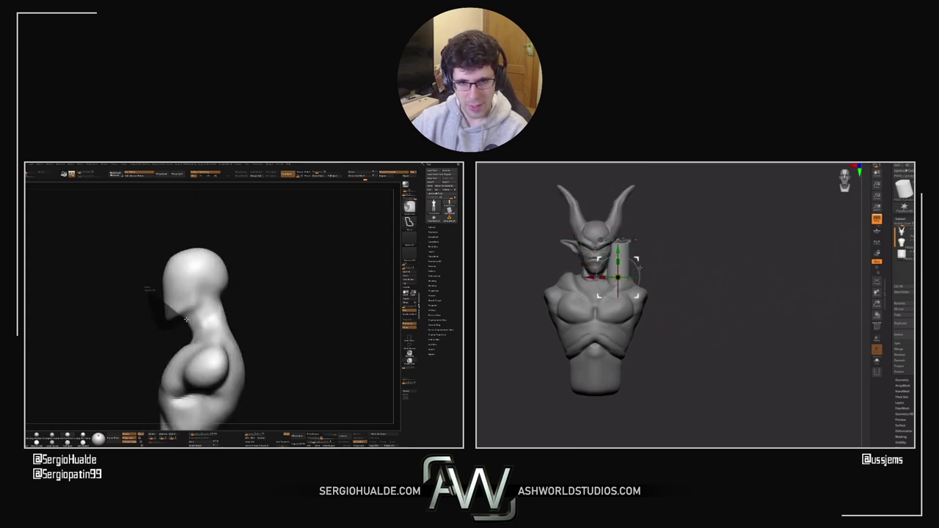
left_click_drag(180, 319, 200, 295, "ctrl")
left_click_drag(637, 243, 665, 318)
left_click_drag(199, 295, 224, 292, "ctrl")
left_click_drag(669, 330, 675, 313)
left_click_drag(223, 292, 96, 267, "ctrl")
left_click_drag(674, 313, 683, 286)
right_click_drag(95, 267, 195, 308)
left_click_drag(648, 336, 659, 325)
Step: Align the upper arm cylinder with the goblin's shoulder in side view, and finish the mannequin's head mask
right_click_drag(195, 309, 132, 307)
right_click_drag(726, 293, 672, 295)
left_click(184, 306, "ctrl")
right_click_drag(253, 308, 189, 309)
mouse_move(654, 326)
left_mouse_down()
mouse_move(685, 320)
mouse_move(663, 326)
left_mouse_up()
right_click_drag(223, 310, 250, 321)
left_click_drag(675, 332, 670, 337)
Step: Reshape the mannequin's neck below the masked head and clear the mask, and finish tilting the goblin's upper arm
key("s")
left_click_drag(224, 320, 216, 320)
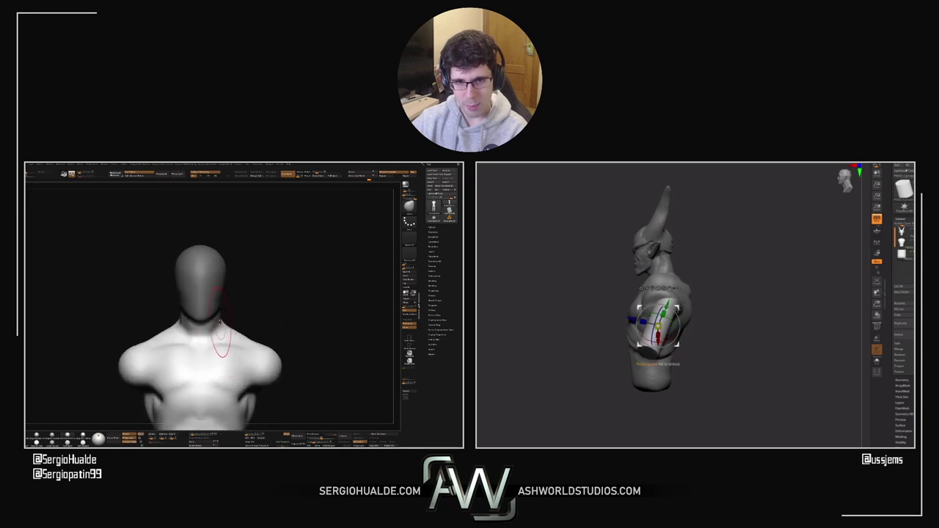
left_click_drag(667, 326, 660, 327)
left_click_drag(218, 334, 224, 327)
right_click_drag(670, 337, 706, 343)
left_click_drag(224, 326, 239, 321)
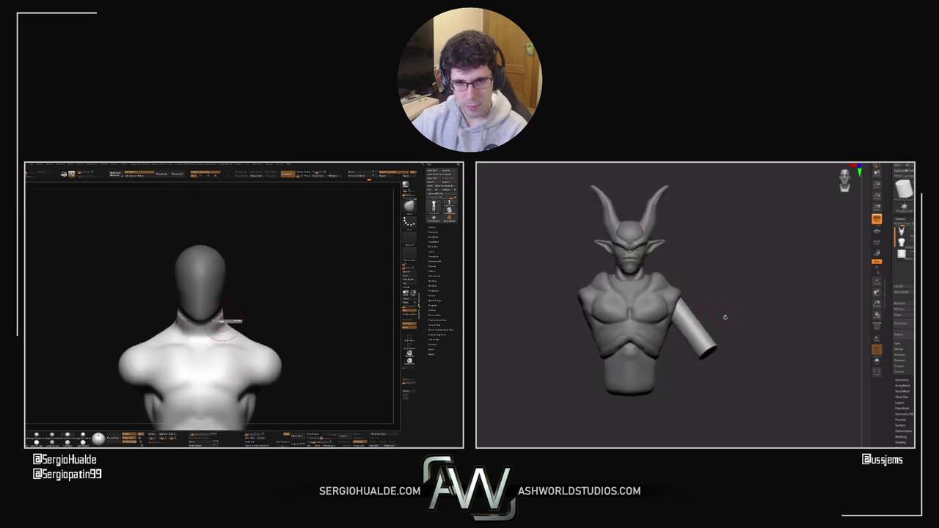
left_click_drag(707, 309, 709, 307)
right_click_drag(231, 309, 230, 311)
left_click_drag(231, 310, 220, 311, "ctrl")
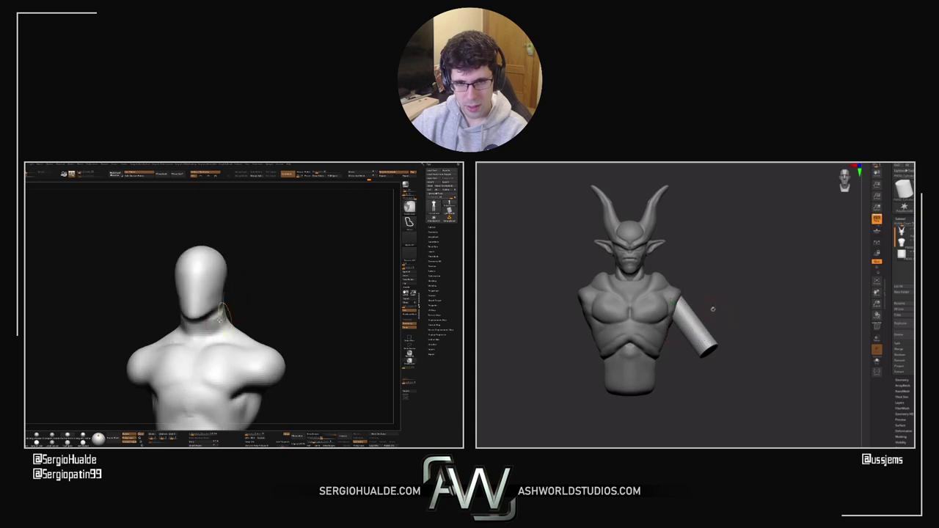
Step: Duplicate the goblin's upper arm cylinder as a forearm and rotate it slightly forward at the elbow
mouse_move(265, 297)
right_mouse_down()
mouse_move(232, 284)
mouse_move(212, 292)
right_mouse_up()
mouse_move(676, 305)
left_mouse_down("ctrl")
mouse_move(706, 357)
mouse_move(709, 350)
left_mouse_up("ctrl")
right_click_drag(778, 345, 726, 345)
right_click_drag(227, 294, 255, 298)
left_click_drag(693, 360, 675, 364)
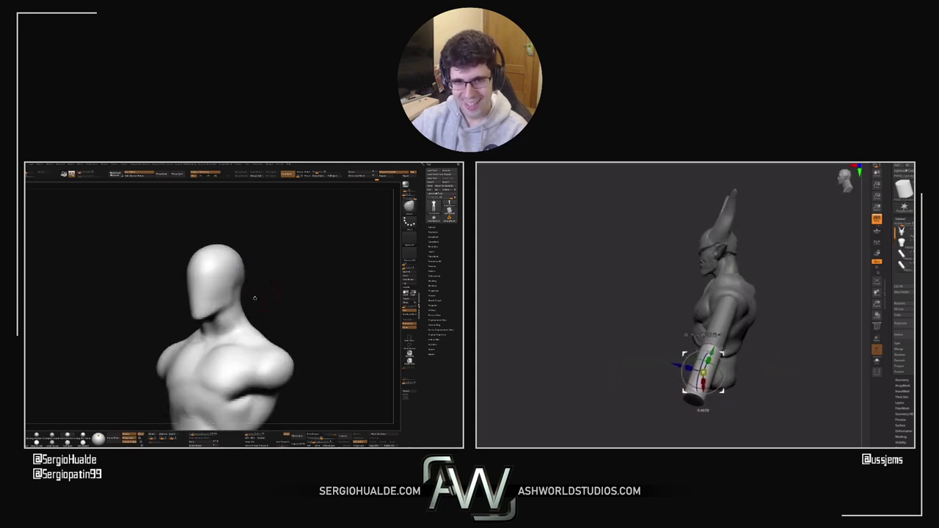
left_click_drag(254, 298, 233, 289)
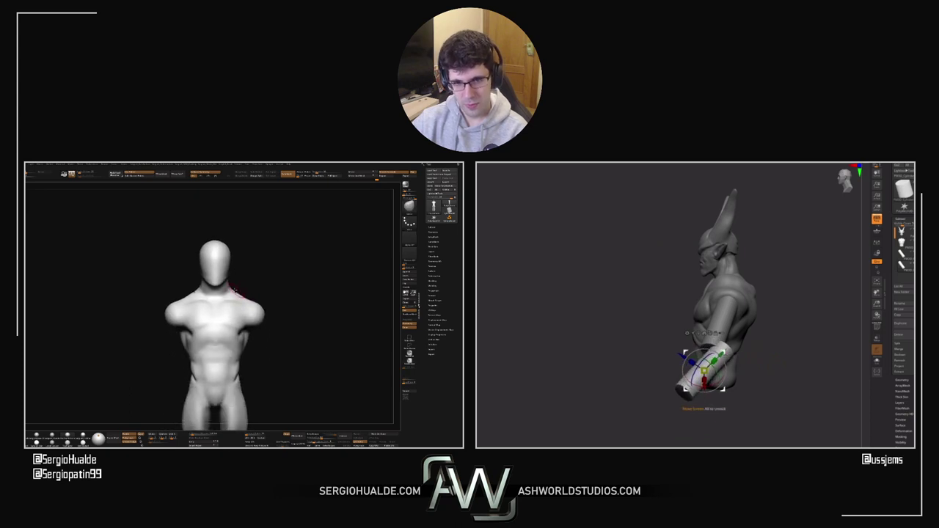
left_click_drag(690, 356, 681, 358)
right_click_drag(237, 294, 218, 311, "ctrl")
right_click_drag(770, 363, 705, 361)
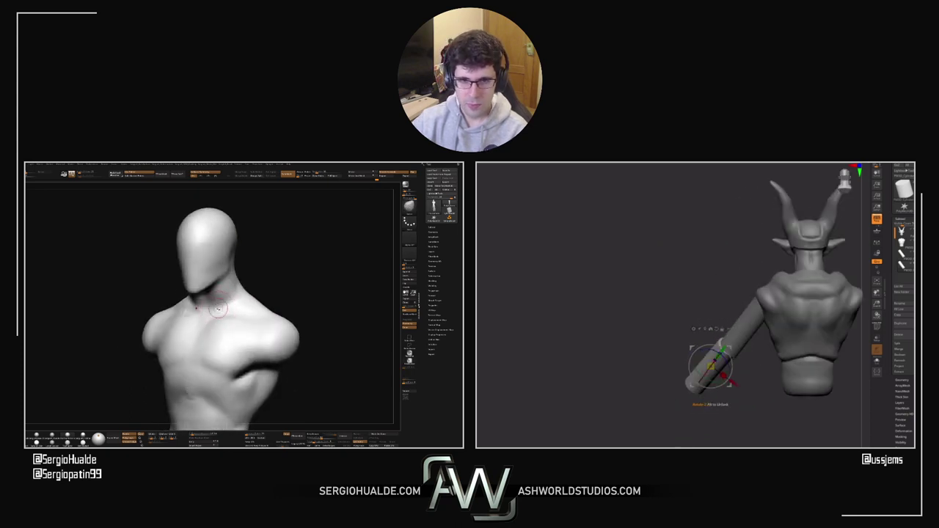
right_click_drag(218, 309, 223, 310, "shift")
left_click_drag(730, 349, 731, 350)
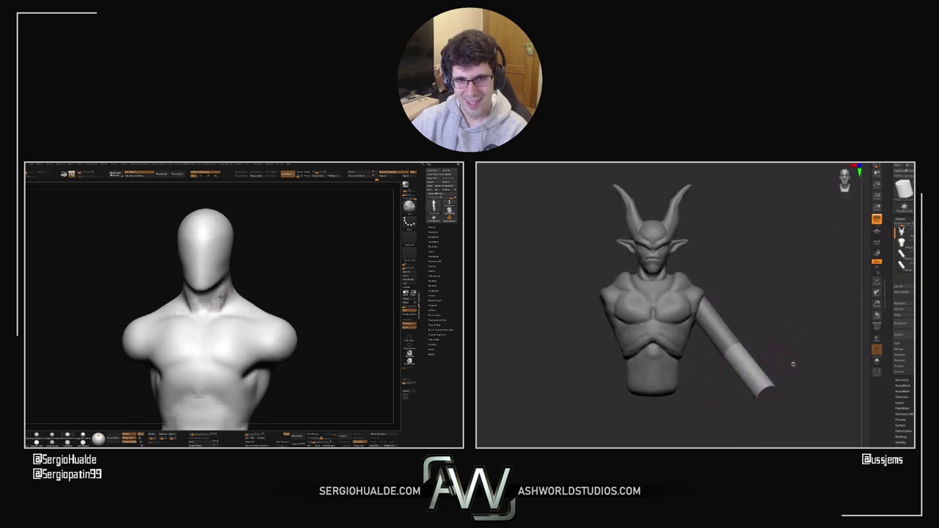
Step: Build up the mannequin's side neck muscles and adjust the neck and jaw with the Move brush
left_click_drag(221, 289, 230, 272)
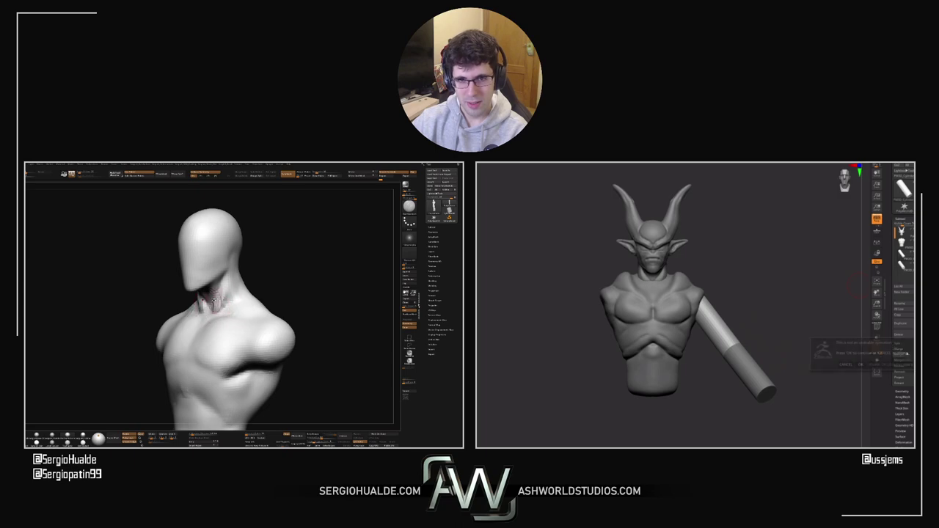
right_click_drag(207, 318, 229, 273)
key("b")
key("m")
key("v")
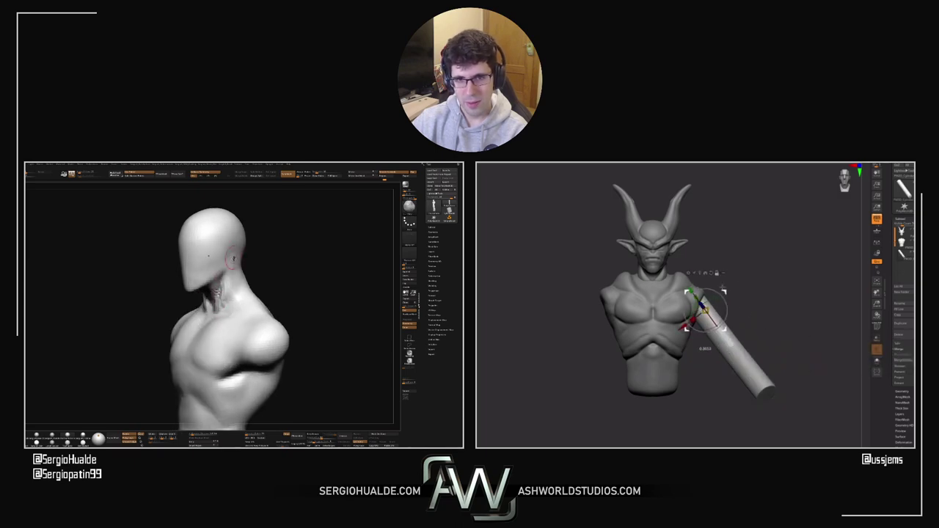
left_click_drag(235, 246, 230, 317)
right_click_drag(229, 317, 208, 301, "alt")
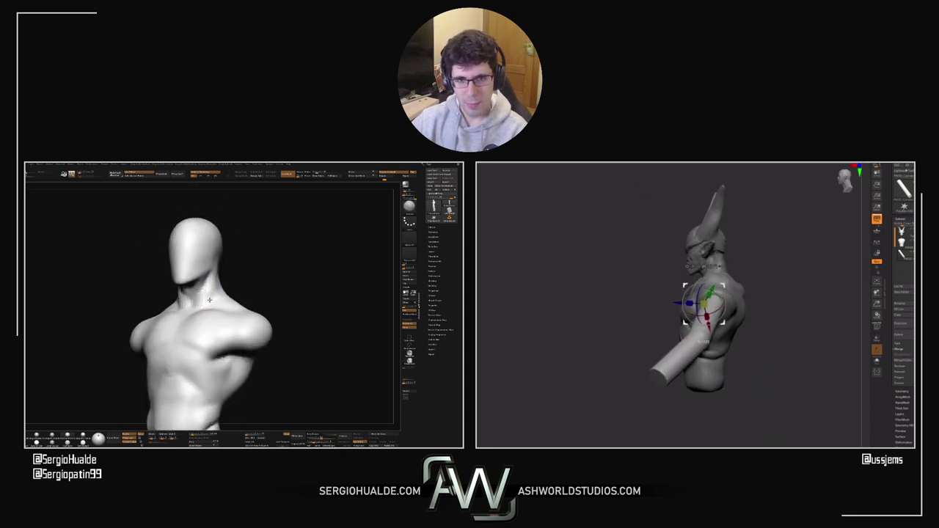
left_click_drag(205, 290, 208, 304)
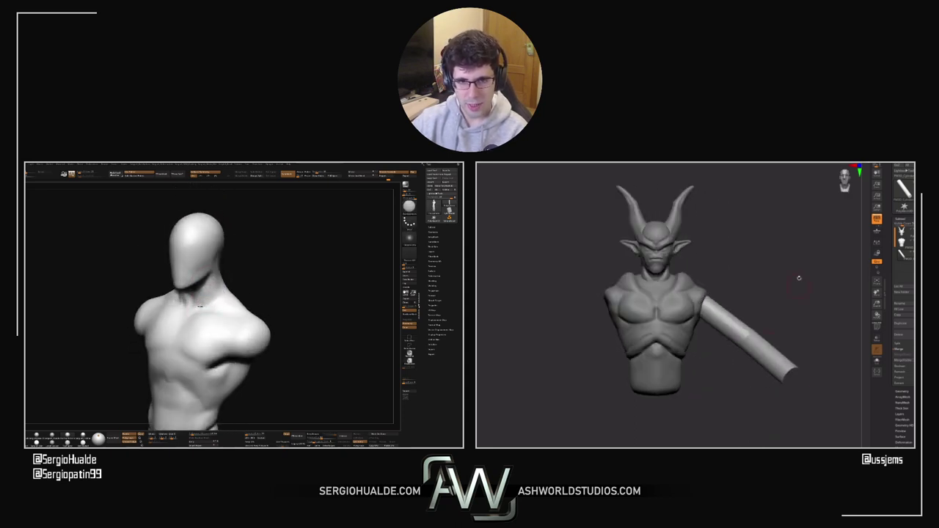
Step: Sculpt the mannequin's trapezius and collarbone area at the base of the neck and smooth it
mouse_move(202, 307)
right_mouse_down()
mouse_move(212, 294)
mouse_move(217, 303)
right_mouse_up()
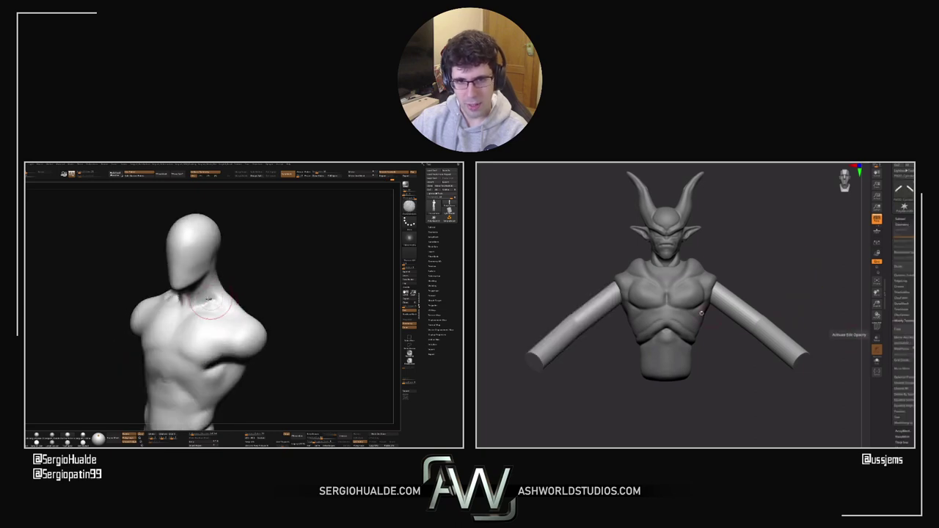
mouse_move(217, 305)
left_mouse_down()
mouse_move(219, 286)
mouse_move(214, 300)
left_mouse_up()
key("shift")
right_click_drag(214, 300, 213, 308)
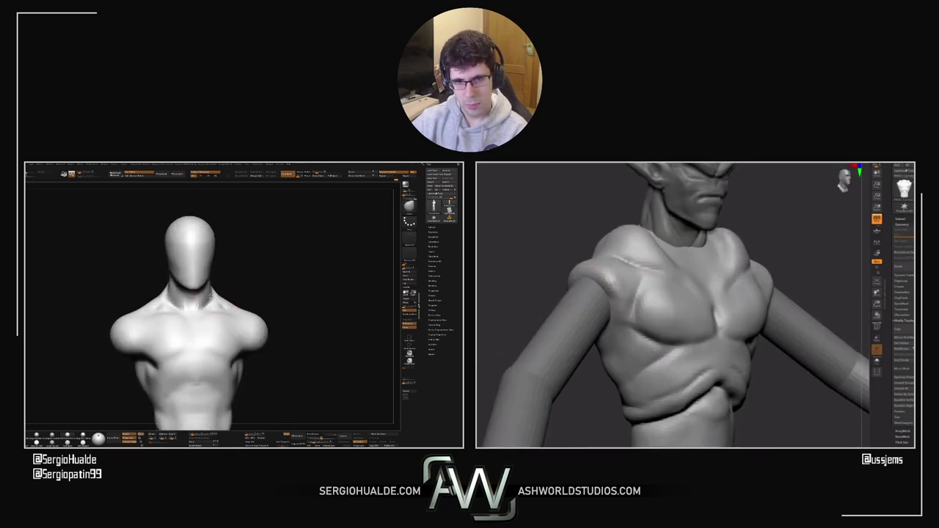
key("s")
left_click_drag(211, 293, 212, 301, "shift")
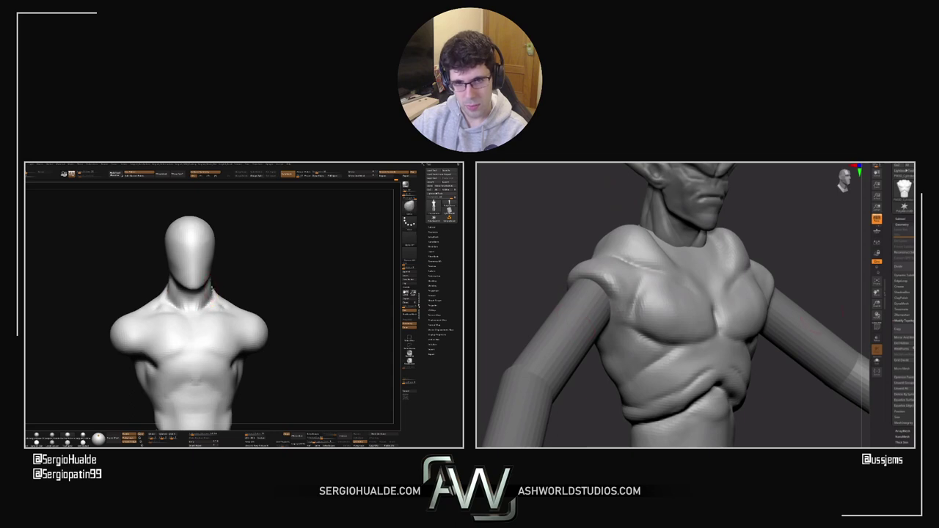
Step: Rewind the mannequin's undo history to the initial sphere and review the sculpting progress from there
mouse_move(212, 297)
right_mouse_down("ctrl")
mouse_move(212, 317)
mouse_move(237, 281)
mouse_move(254, 289)
right_mouse_up("ctrl")
right_click_drag(254, 289, 252, 272, "alt")
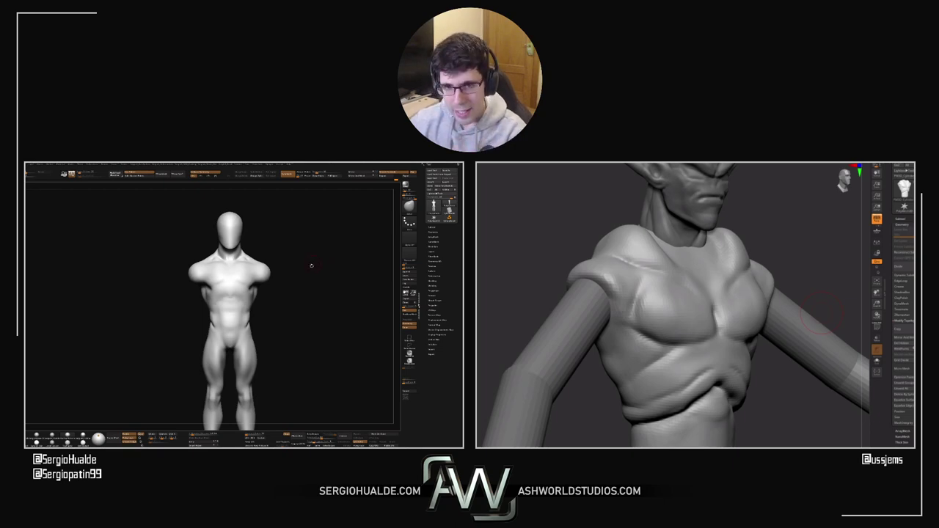
right_click_drag(302, 286, 289, 279, "alt")
right_click(291, 279)
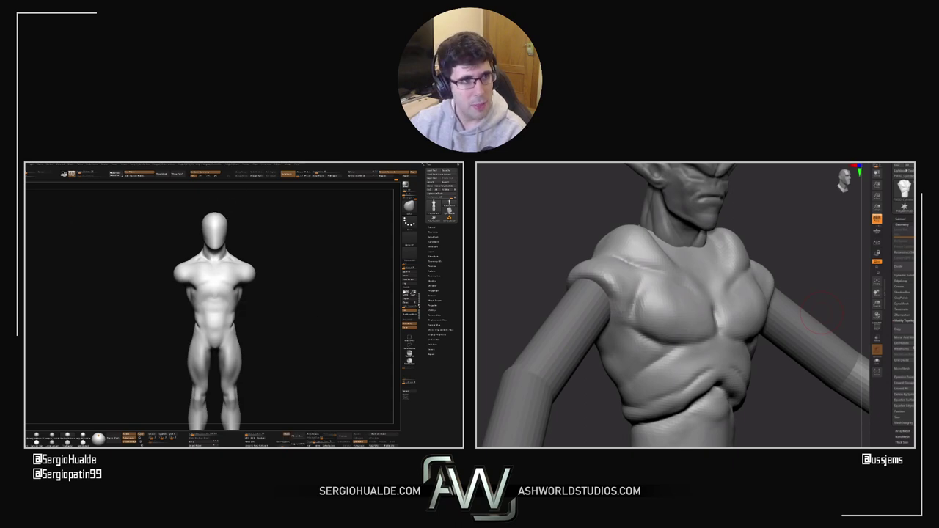
left_click_drag(397, 179, 30, 179)
right_click(288, 237)
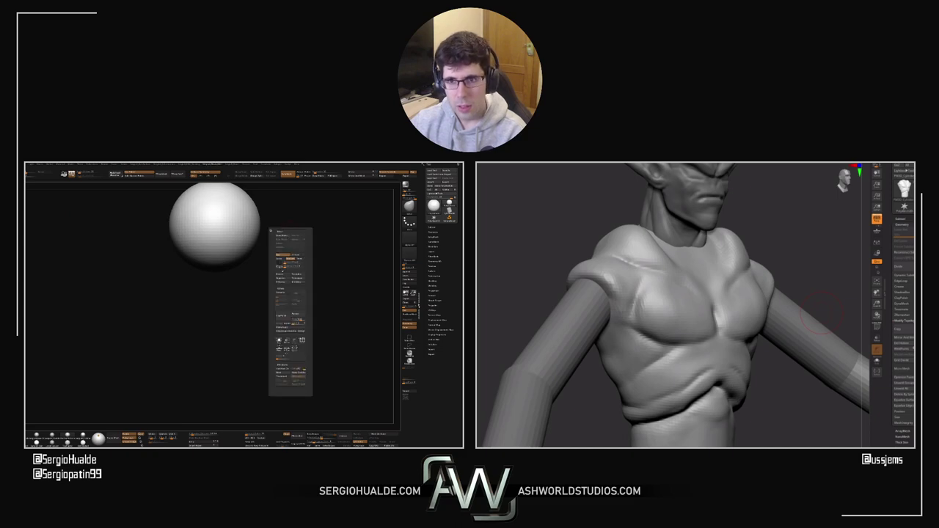
left_click(283, 282)
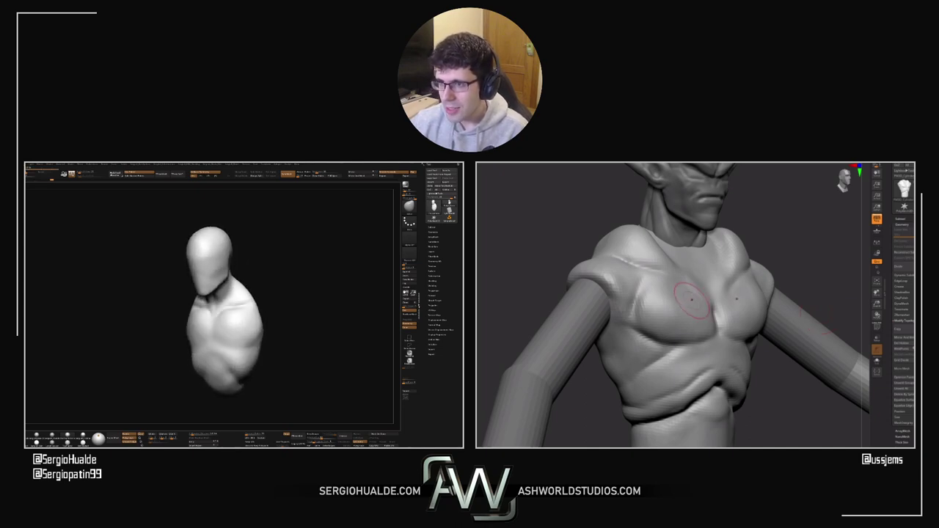
Step: Pull the goblin's shoulders outward over the tops of the arm cylinders and round them from several angles
left_click_drag(541, 273, 542, 282, "alt")
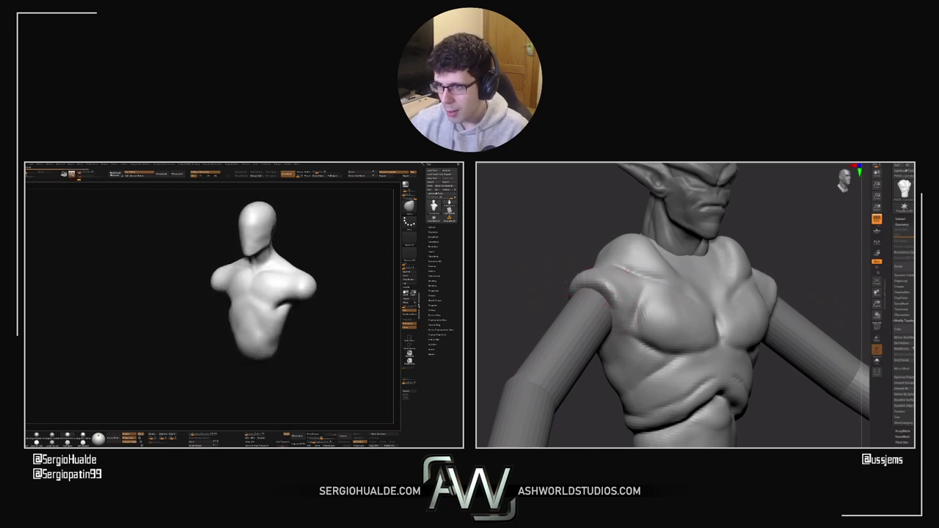
left_click_drag(552, 306, 541, 308)
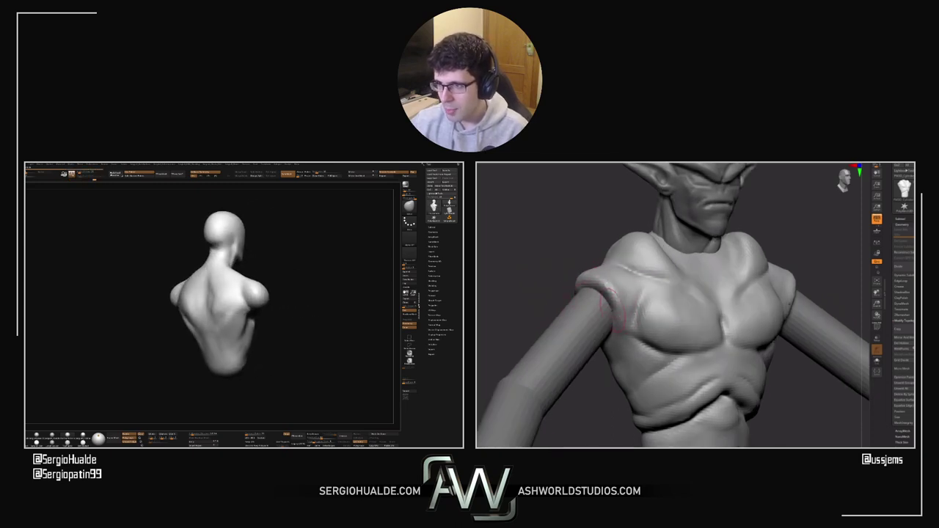
left_click_drag(585, 328, 608, 290)
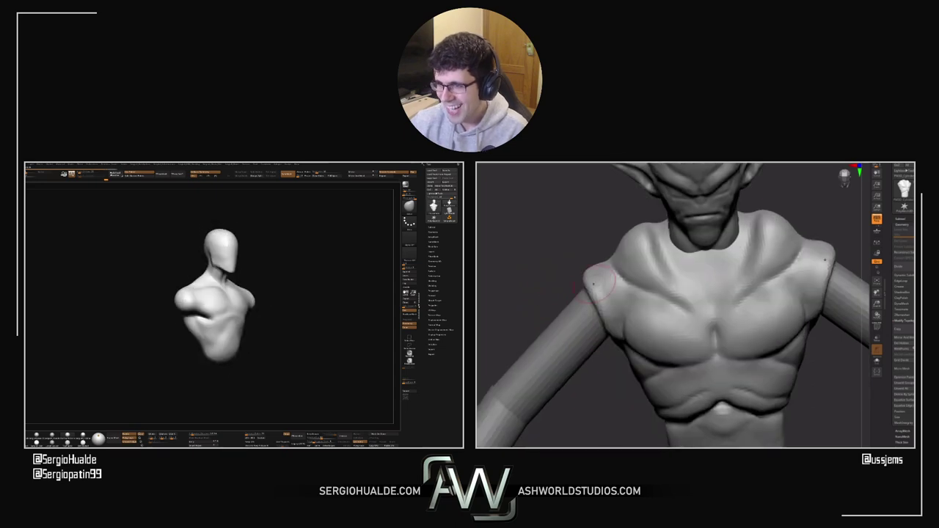
left_click_drag(577, 243, 587, 292)
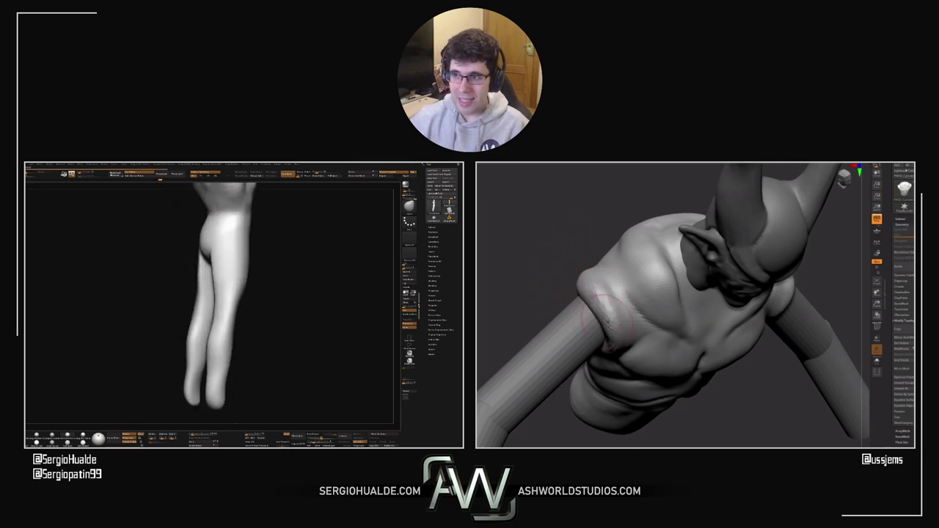
Step: Thicken and round the rim of the goblin's shoulder around the top of the arm cylinder, working from behind and below
left_click_drag(602, 315, 580, 278)
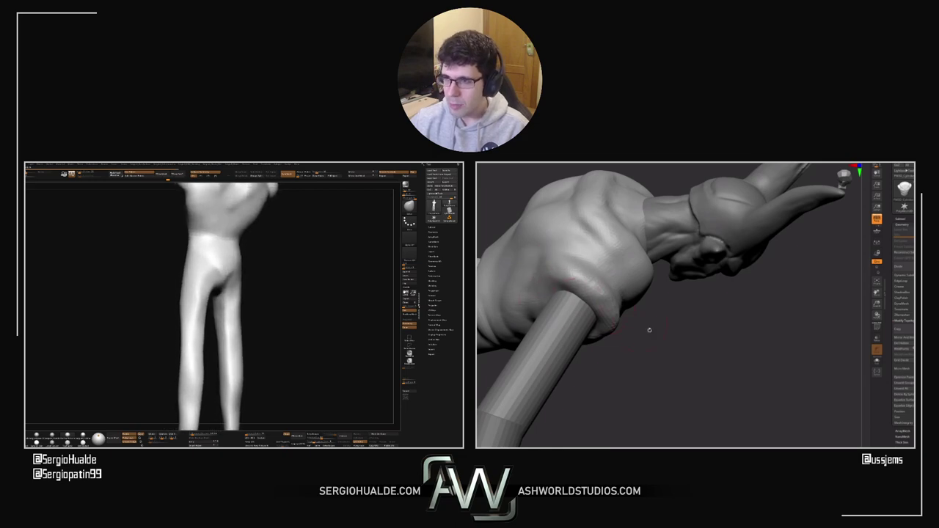
left_click_drag(649, 330, 550, 305)
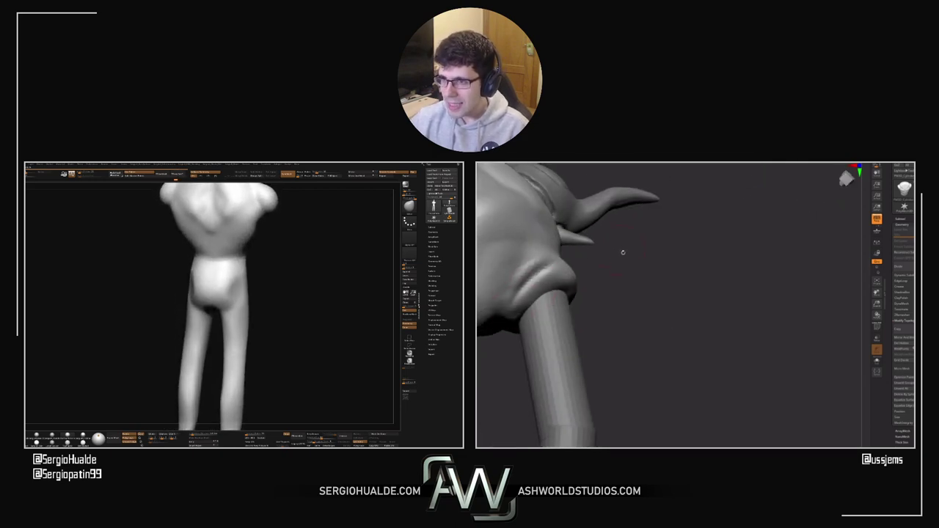
left_click_drag(623, 252, 539, 272)
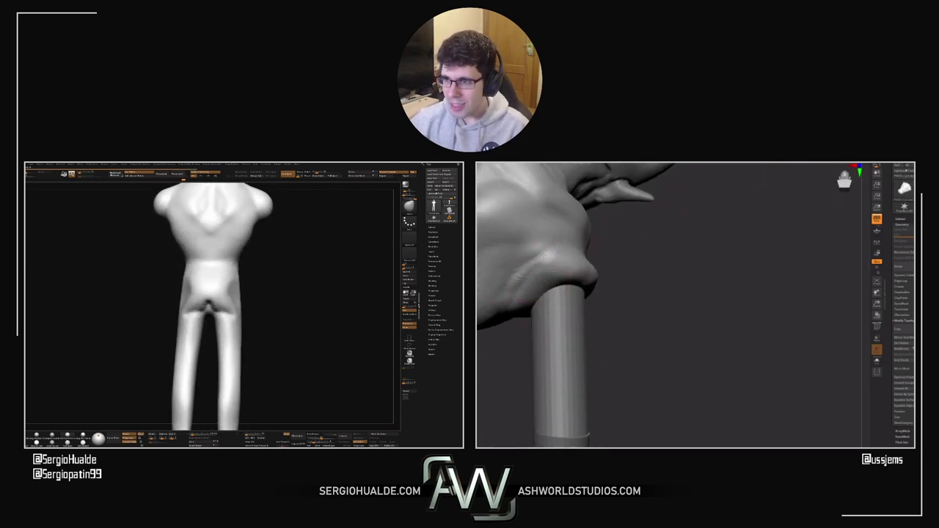
left_click_drag(632, 252, 591, 259)
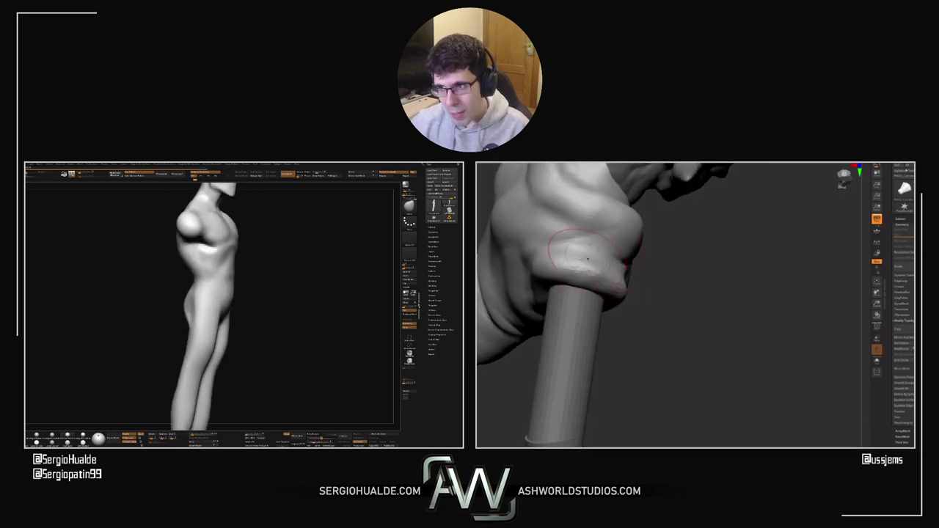
left_click_drag(662, 268, 682, 262)
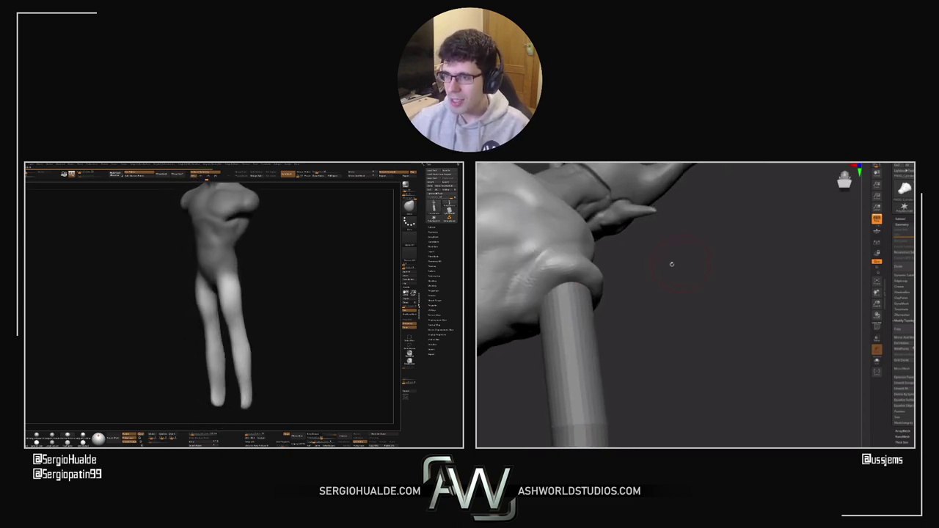
left_click_drag(556, 272, 580, 273)
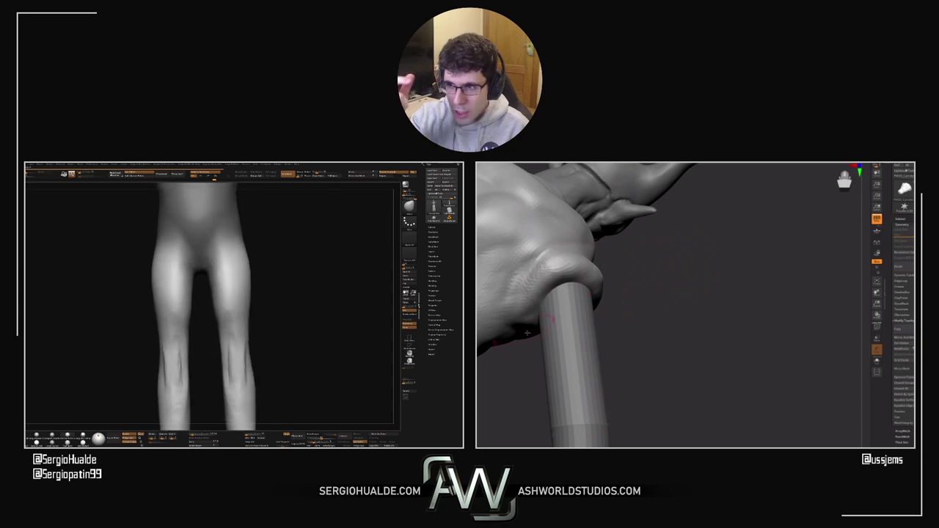
left_click_drag(528, 333, 711, 326)
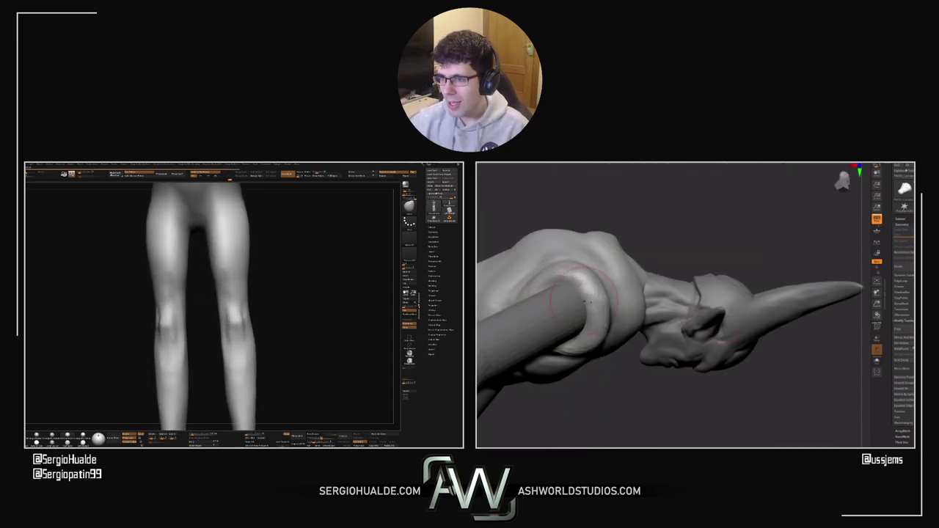
right_click_drag(586, 301, 687, 296)
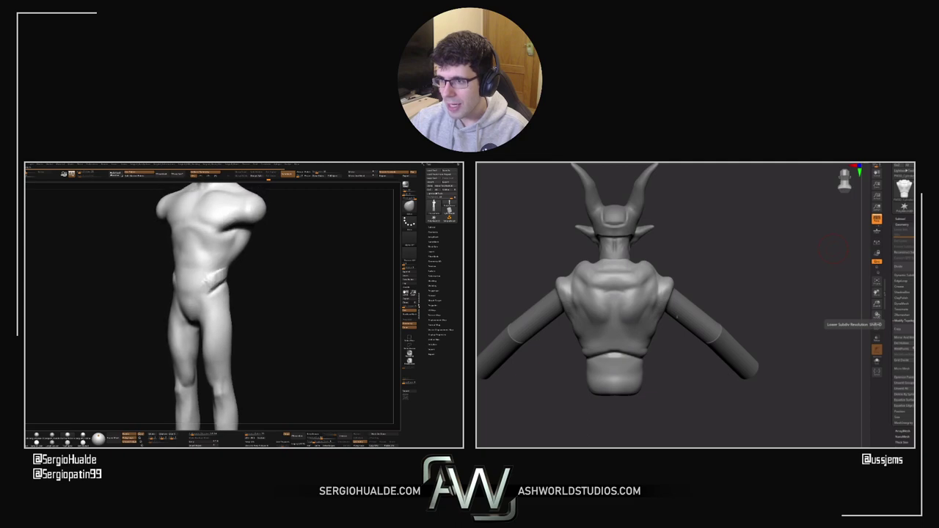
Step: Refine the goblin's shoulder caps where they meet the chest and arms, balancing the silhouette from front and back
left_click_drag(834, 250, 631, 320)
left_click_drag(740, 326, 772, 375, "alt")
left_click_drag(819, 274, 797, 275)
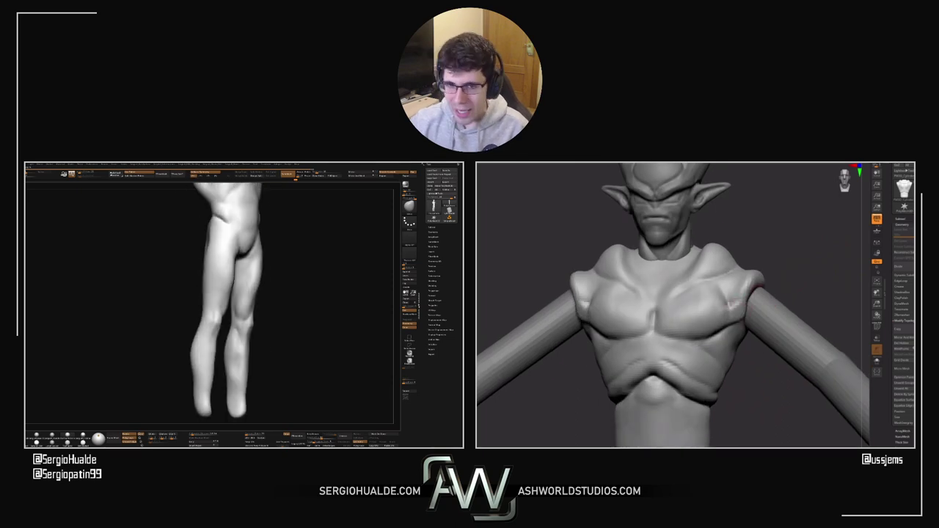
left_click_drag(785, 291, 719, 311)
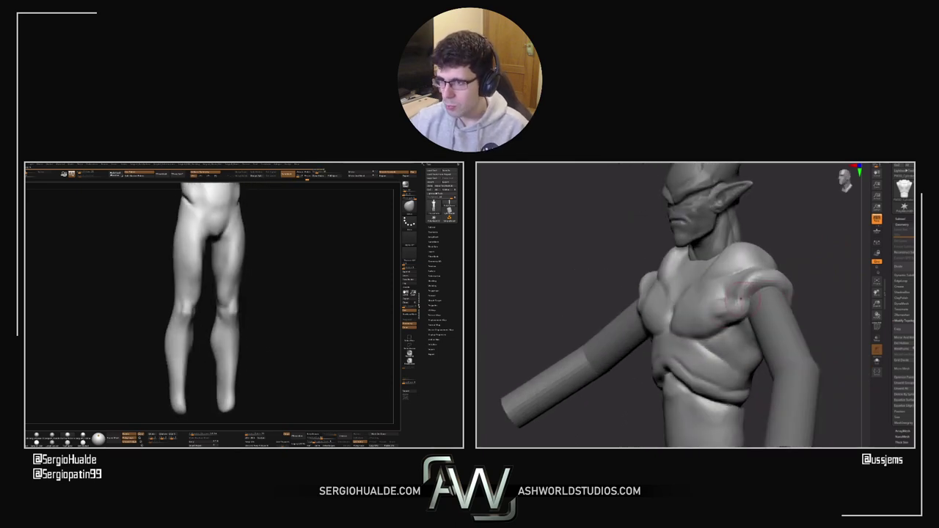
left_click_drag(839, 291, 840, 277)
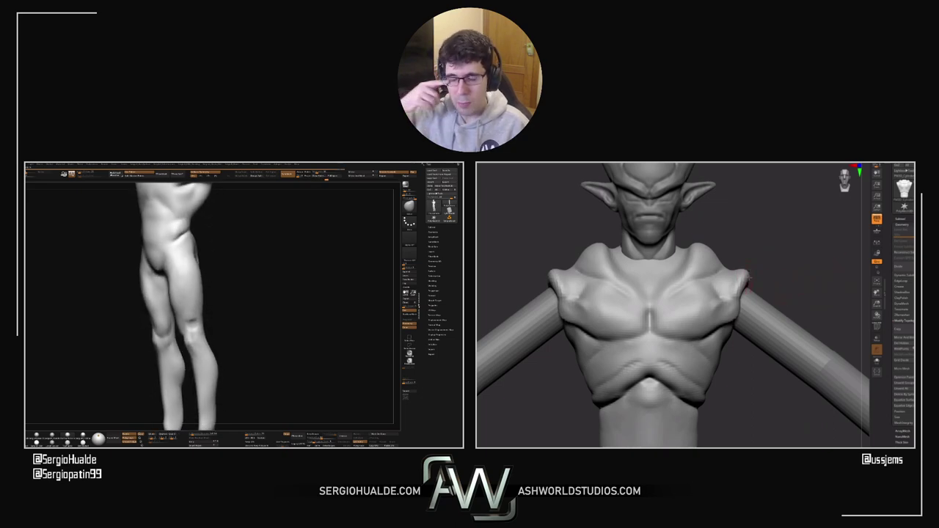
left_click_drag(800, 286, 705, 296)
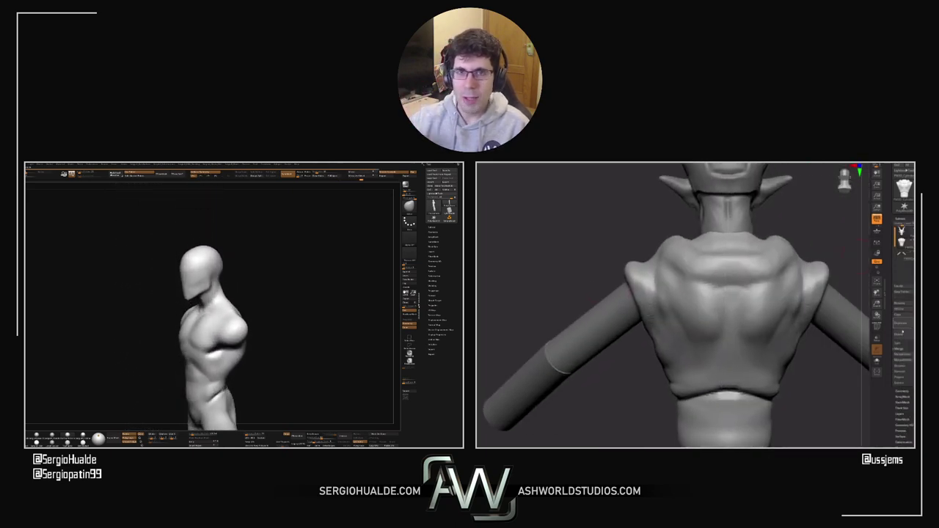
left_click_drag(704, 306, 709, 224)
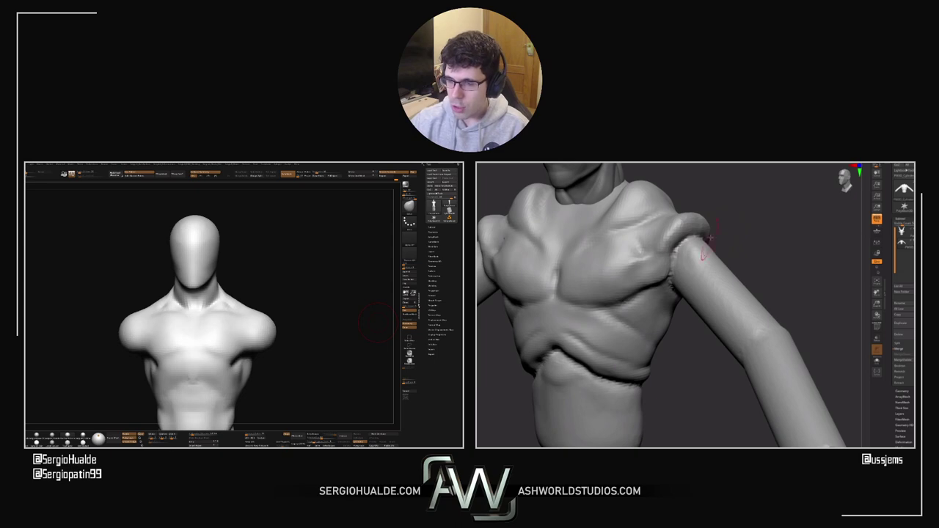
Step: Sculpt the biceps along the front of the goblin's upper arm, carving its outline down to the elbow
mouse_move(748, 248)
left_mouse_down()
mouse_move(732, 252)
mouse_move(715, 279)
mouse_move(726, 248)
mouse_move(692, 339)
mouse_move(738, 346)
mouse_move(743, 317)
left_mouse_up()
mouse_move(800, 341)
left_mouse_down()
mouse_move(824, 304)
mouse_move(812, 299)
left_mouse_up()
left_click_drag(734, 312, 746, 396)
left_click_drag(791, 353, 743, 345)
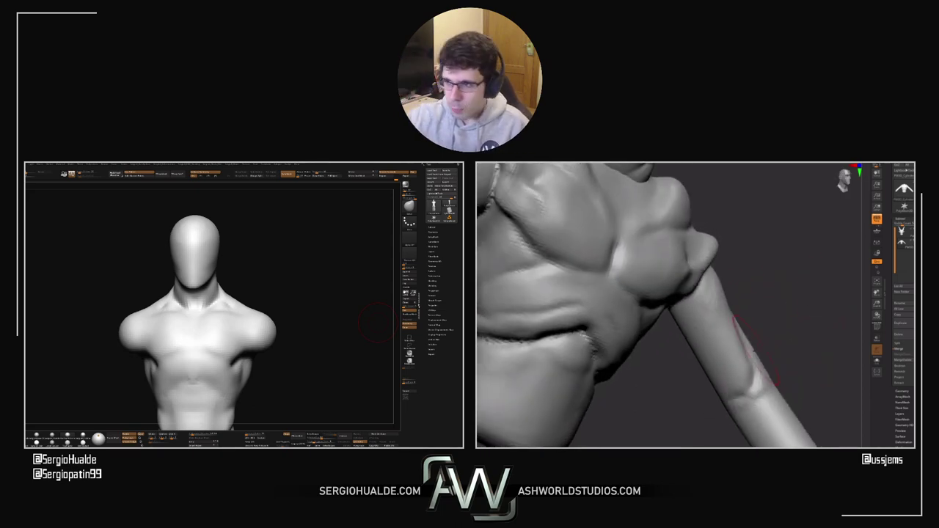
left_click_drag(733, 394, 722, 379)
mouse_move(775, 340)
left_mouse_down()
mouse_move(767, 340)
mouse_move(774, 304)
mouse_move(763, 293)
left_mouse_up()
left_click_drag(682, 273, 685, 323)
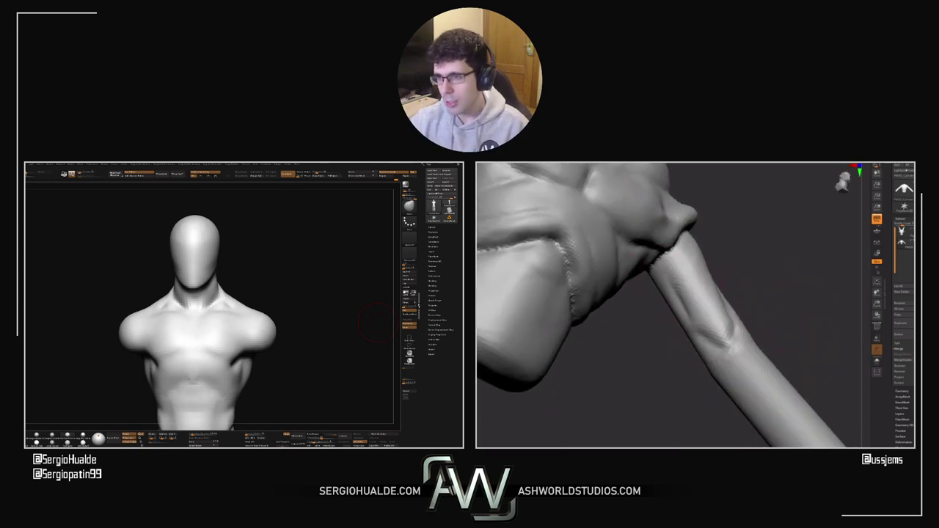
Step: Carve the inner elbow crease and build up the upper forearm muscles running out of it
left_click_drag(788, 325, 695, 280)
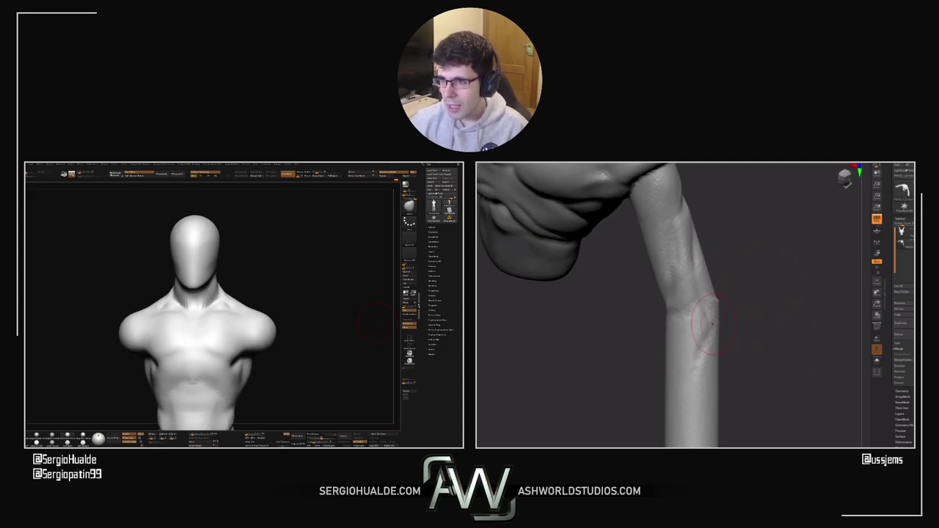
left_click_drag(662, 420, 751, 372)
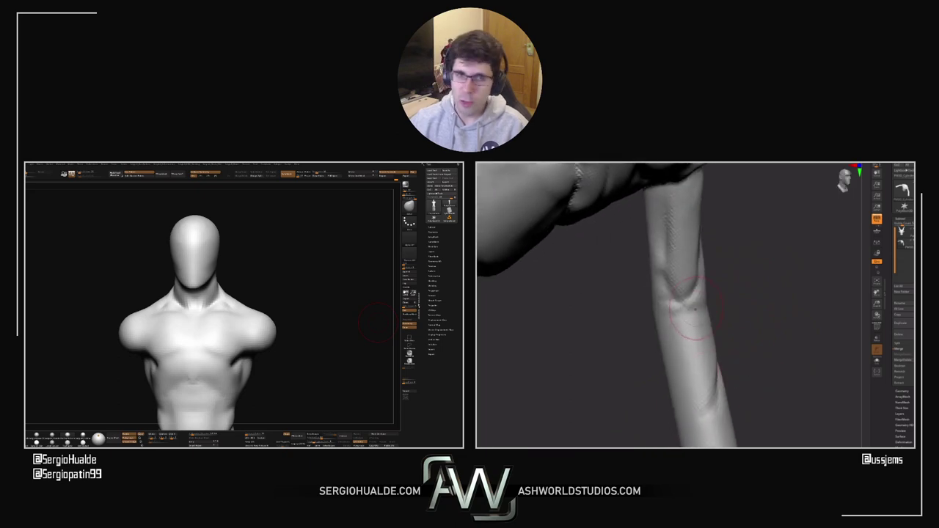
left_click_drag(742, 335, 717, 305)
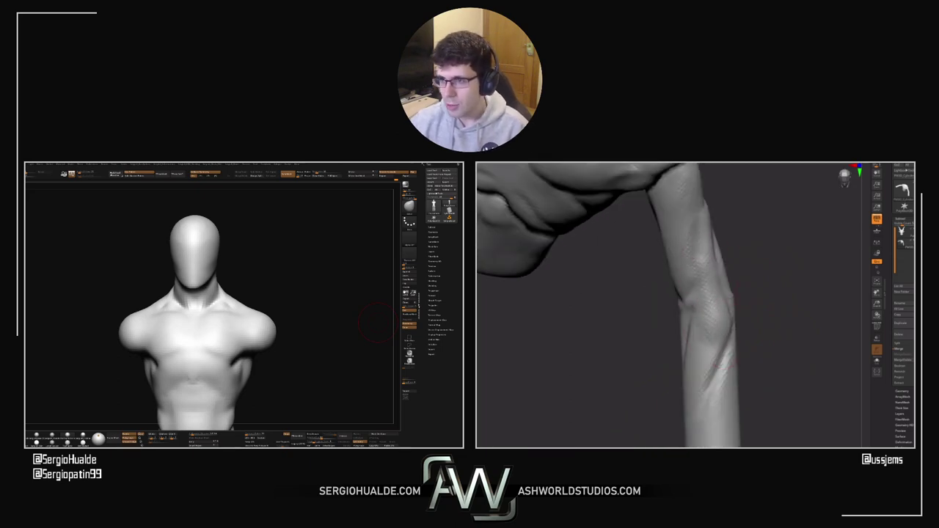
left_click_drag(732, 316, 717, 331)
mouse_move(700, 319)
left_mouse_down()
mouse_move(726, 356)
mouse_move(737, 352)
left_mouse_up()
left_click_drag(716, 301, 752, 314)
left_click_drag(693, 353, 710, 355)
left_click_drag(710, 404, 667, 325, "alt")
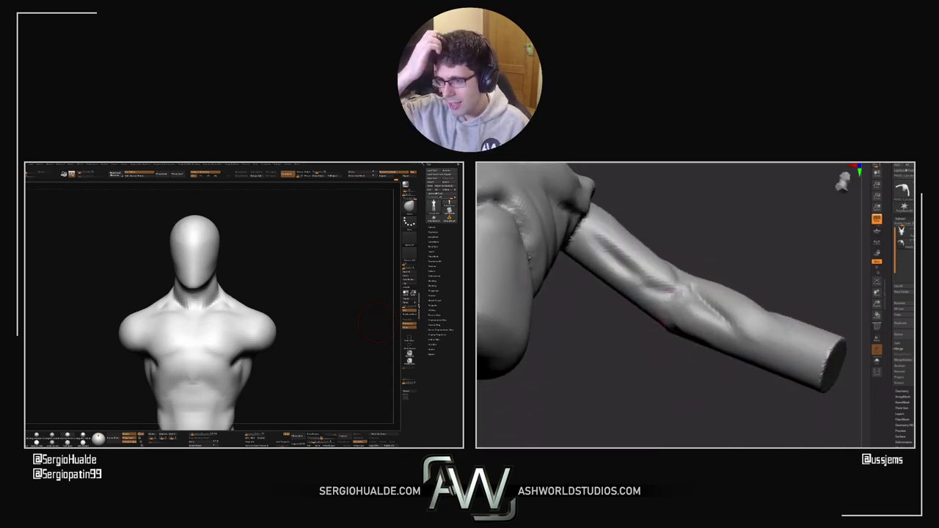
Step: Shape the underside of the goblin's forearm and the back of the elbow
left_click_drag(705, 370, 657, 292)
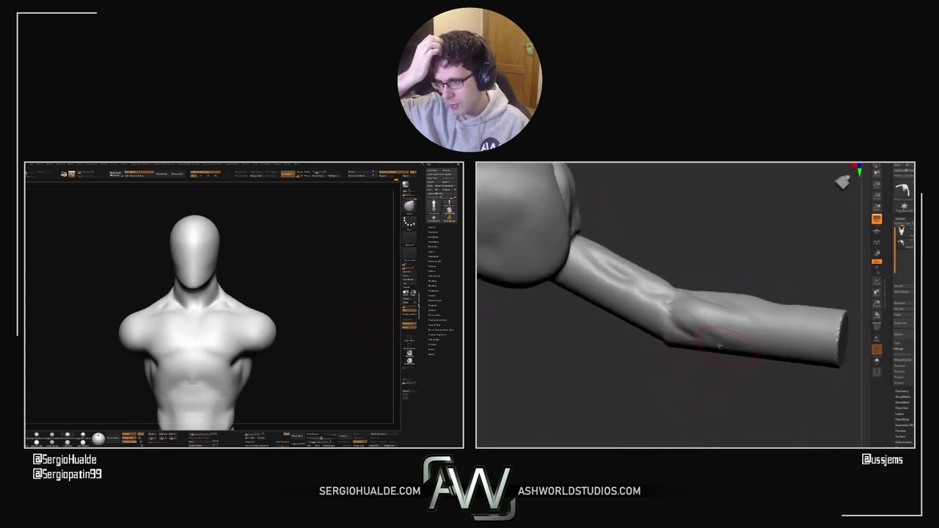
mouse_move(692, 374)
left_mouse_down()
mouse_move(682, 344)
mouse_move(735, 342)
left_mouse_up()
left_click_drag(672, 341, 783, 327)
left_click_drag(780, 283, 719, 269)
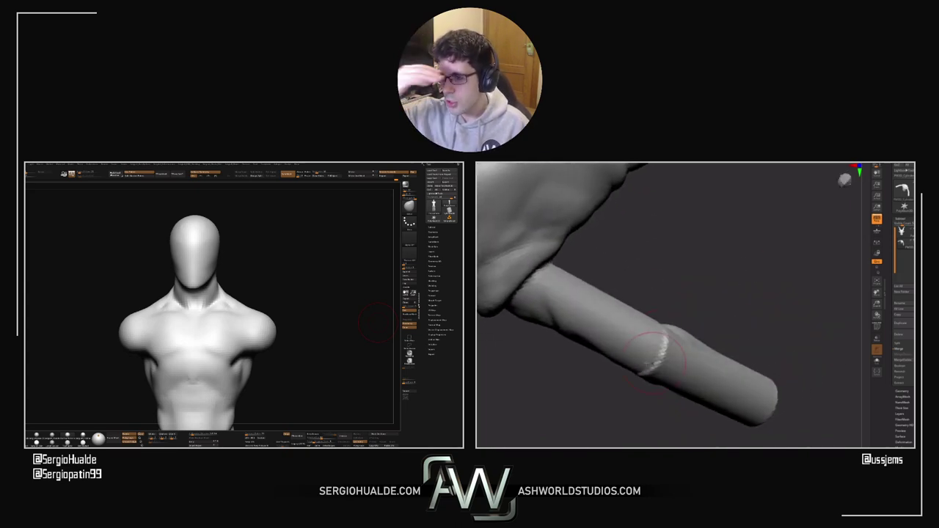
left_click_drag(727, 305, 660, 265)
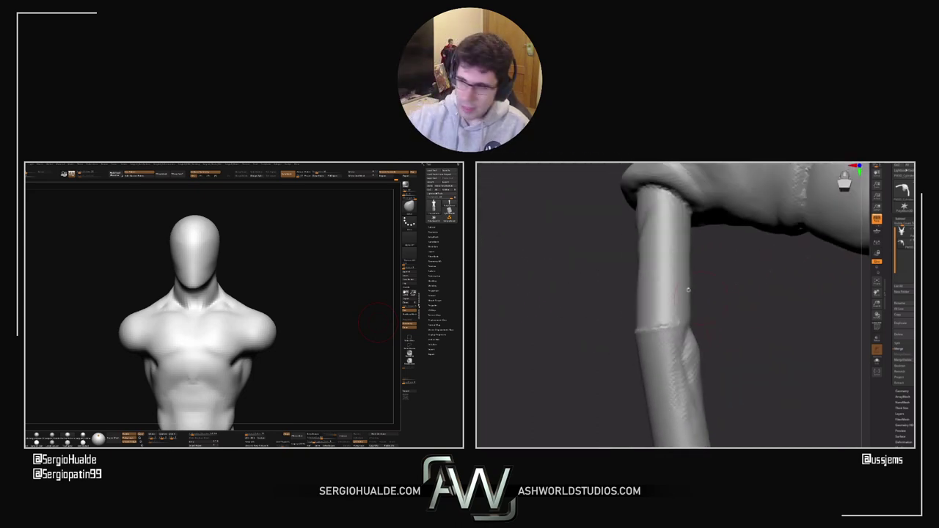
Step: Adjust the brush size and sculpt the triceps and the muscle grooves along the goblin's upper arm
mouse_move(665, 209)
left_mouse_down()
mouse_move(659, 264)
mouse_move(679, 293)
left_mouse_up()
mouse_move(727, 271)
left_mouse_down()
mouse_move(629, 257)
mouse_move(635, 220)
mouse_move(628, 205)
left_mouse_up()
left_click_drag(703, 249, 734, 268)
mouse_move(653, 195)
left_mouse_down()
mouse_move(648, 233)
mouse_move(660, 205)
left_mouse_up()
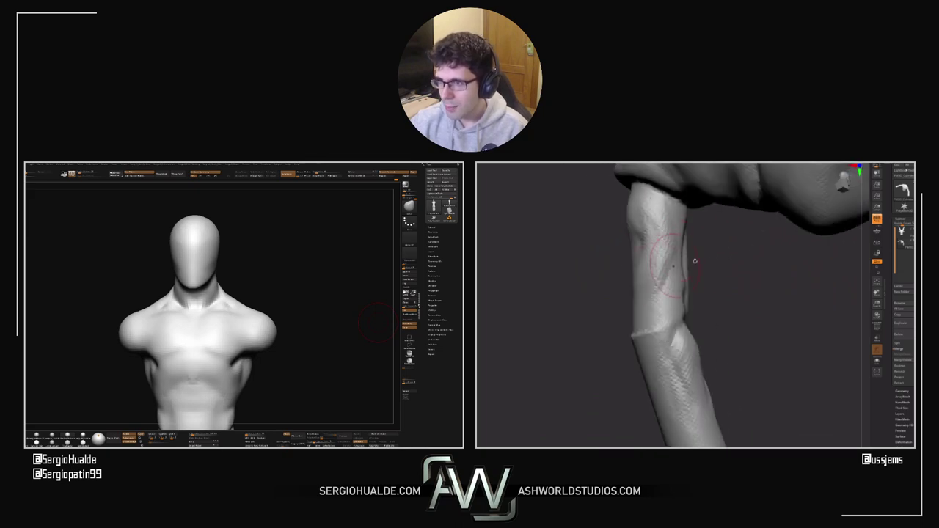
left_click_drag(694, 262, 712, 255)
key("s")
left_click_drag(670, 211, 681, 259)
mouse_move(730, 257)
left_mouse_down()
mouse_move(648, 229)
mouse_move(672, 220)
left_mouse_up()
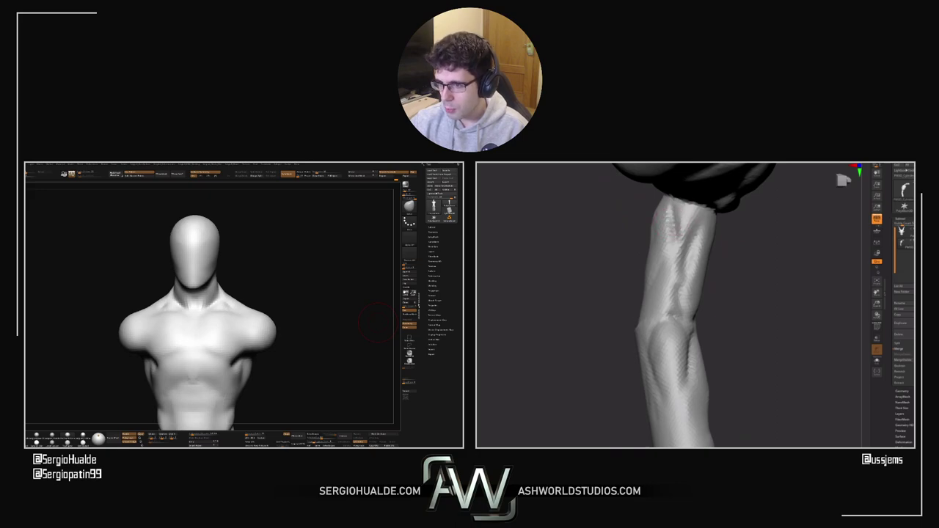
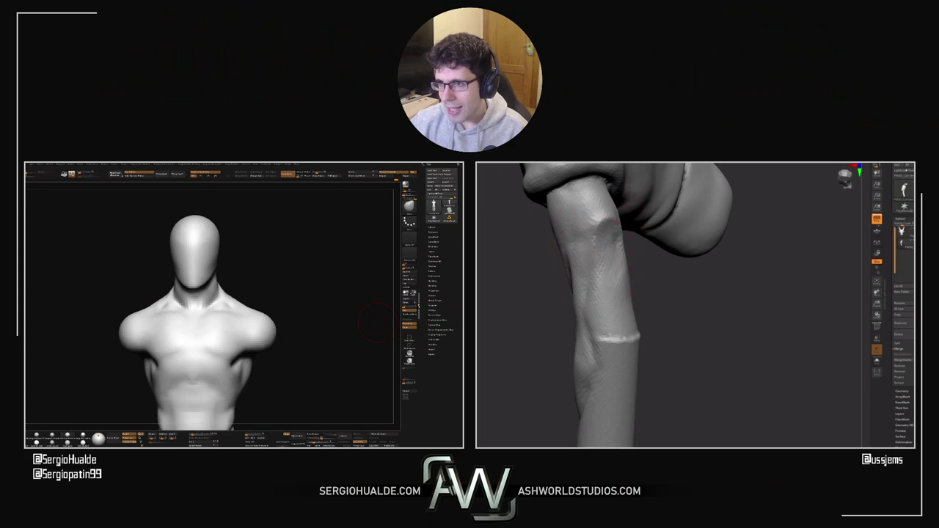
Step: Resize the brush and define the deltoid's lower edge above the triceps on the back of the upper arm
right_click_drag(596, 258, 631, 268)
key("s")
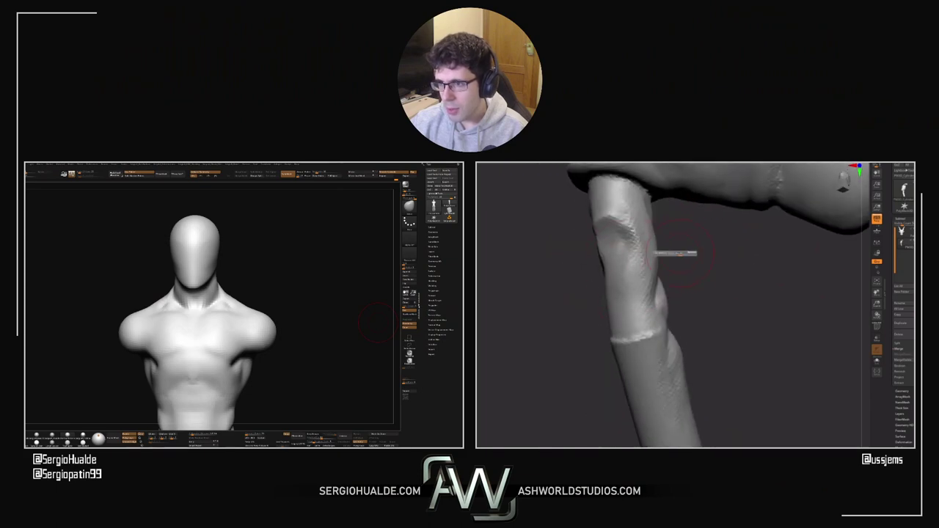
mouse_move(679, 253)
left_mouse_down()
mouse_move(609, 226)
mouse_move(615, 220)
left_mouse_up()
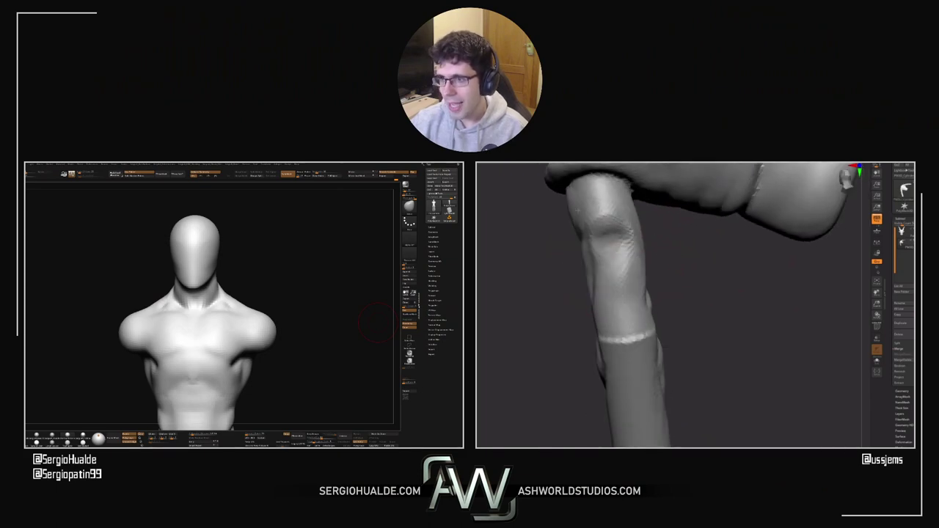
mouse_move(579, 214)
right_mouse_down()
mouse_move(681, 221)
mouse_move(577, 223)
mouse_move(607, 221)
mouse_move(624, 237)
mouse_move(594, 266)
right_mouse_up()
mouse_move(594, 266)
left_mouse_down()
mouse_move(591, 259)
mouse_move(584, 271)
left_mouse_up()
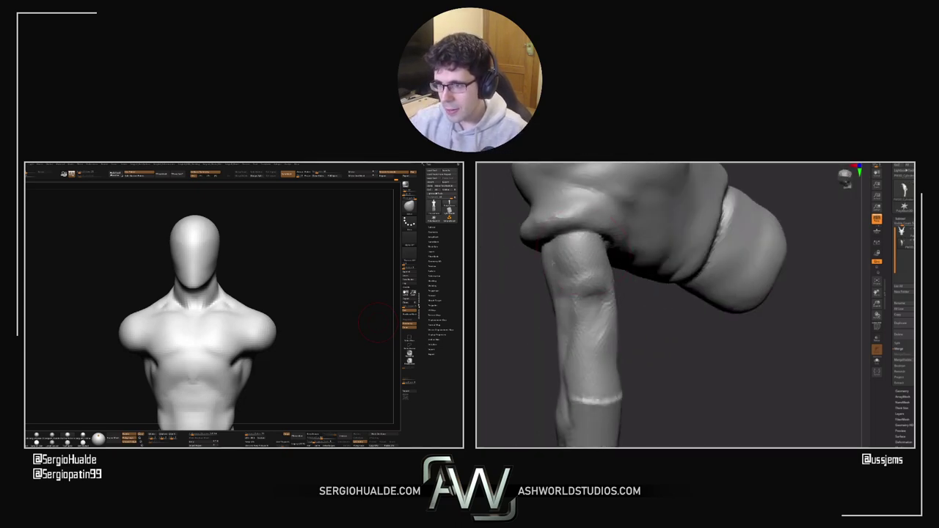
right_click_drag(584, 270, 558, 258)
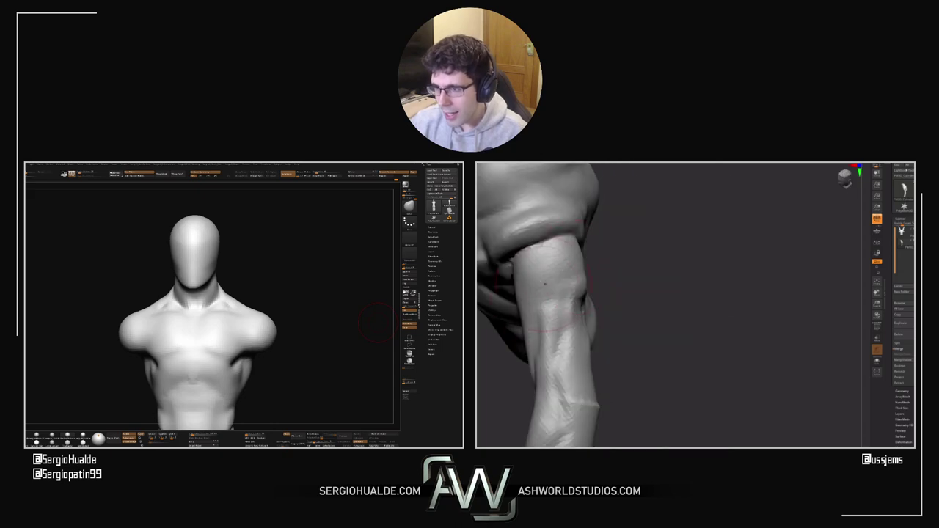
Step: Build up the deltoid around the front and outer side of the upper arm and blend it into the biceps and triceps
right_click_drag(559, 294, 650, 257)
left_click_drag(522, 295, 528, 314)
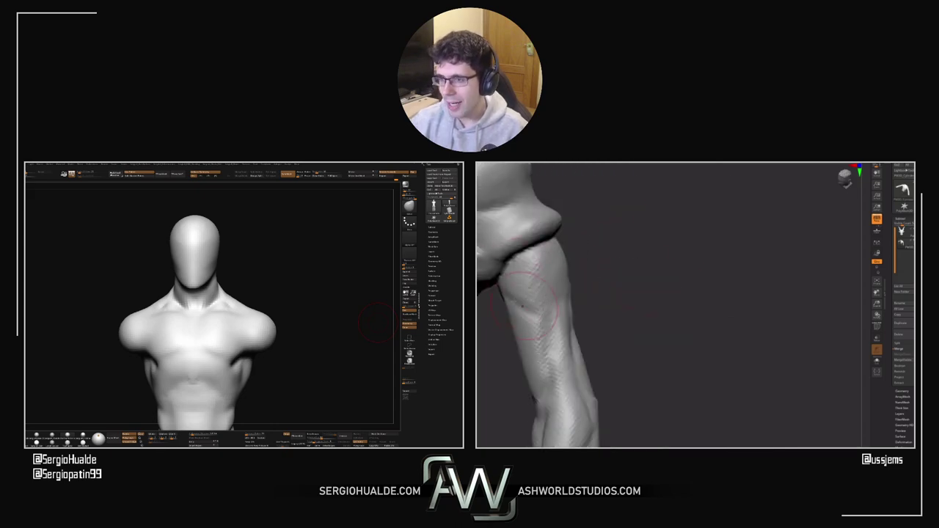
mouse_move(528, 314)
right_mouse_down()
mouse_move(517, 367)
mouse_move(568, 373)
right_mouse_up()
left_click_drag(568, 372, 587, 346)
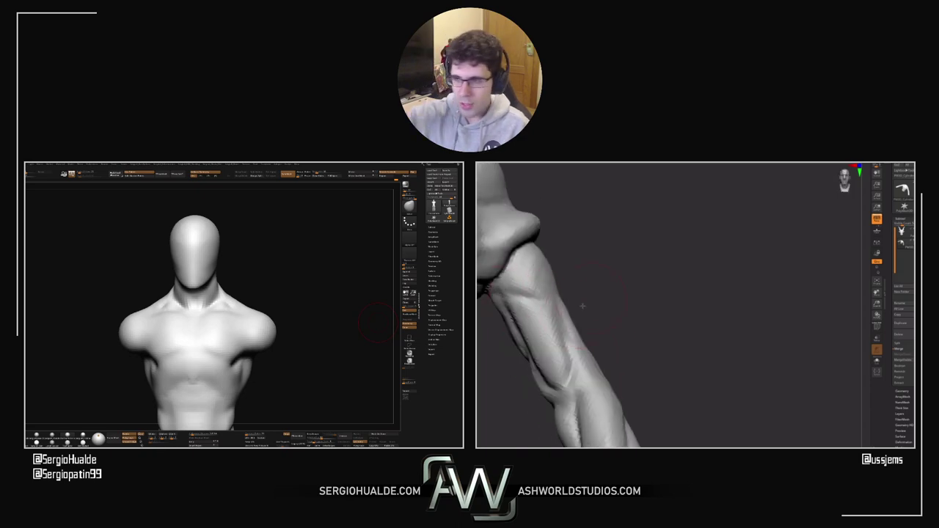
mouse_move(582, 306)
left_mouse_down()
mouse_move(569, 315)
mouse_move(527, 305)
mouse_move(558, 308)
left_mouse_up()
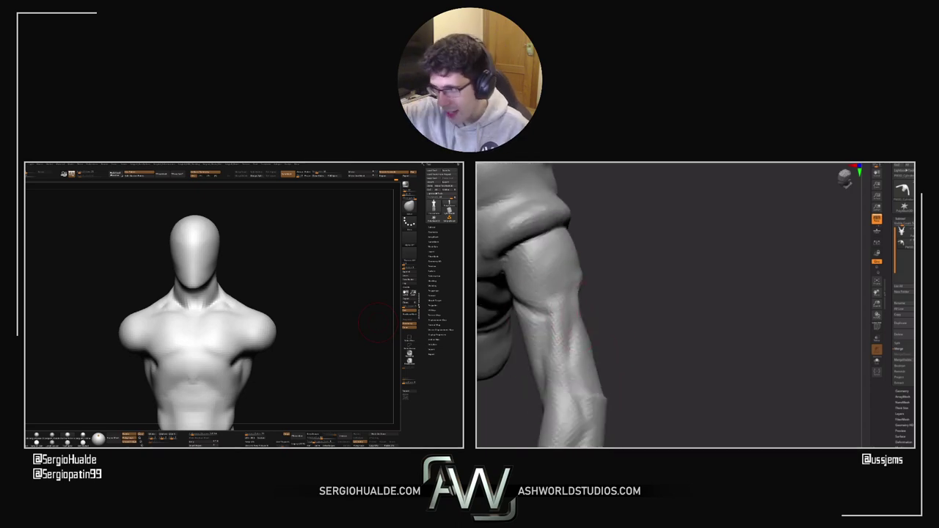
right_click_drag(558, 306, 577, 286)
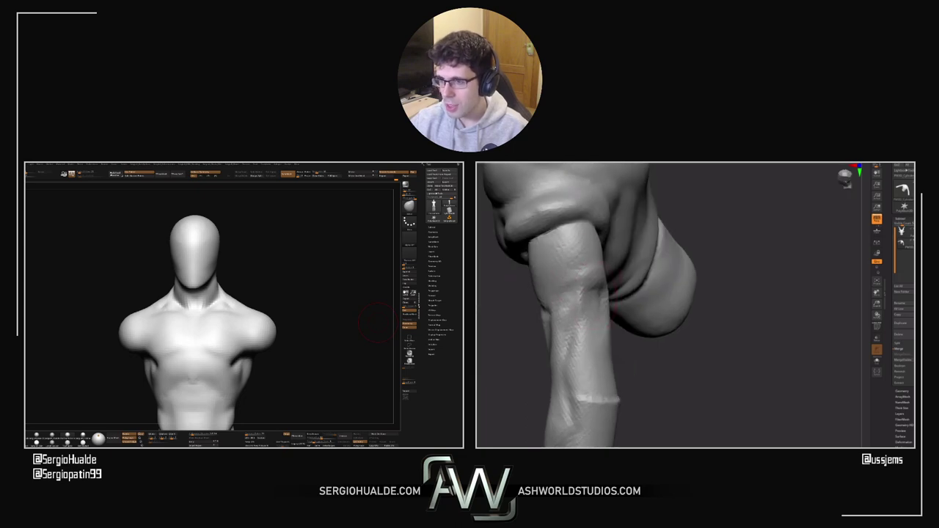
left_click_drag(667, 331, 581, 277)
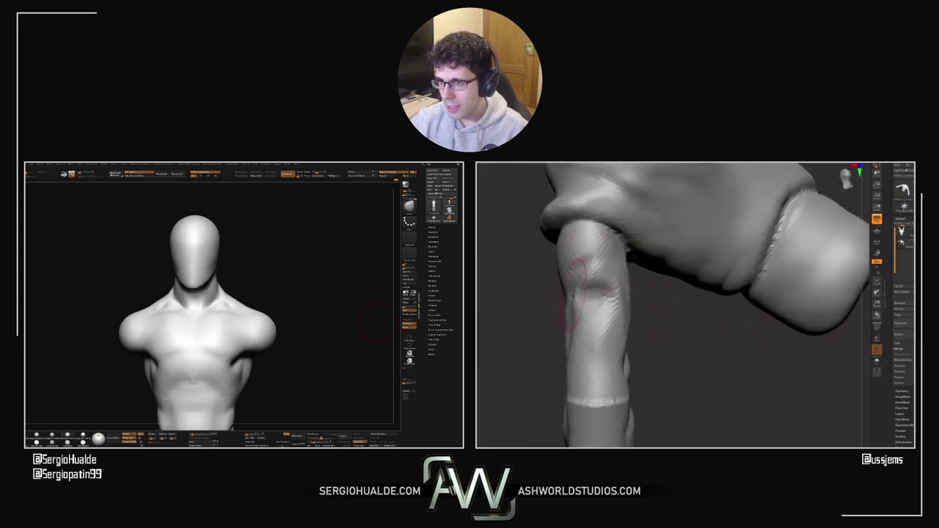
left_click_drag(664, 309, 637, 287)
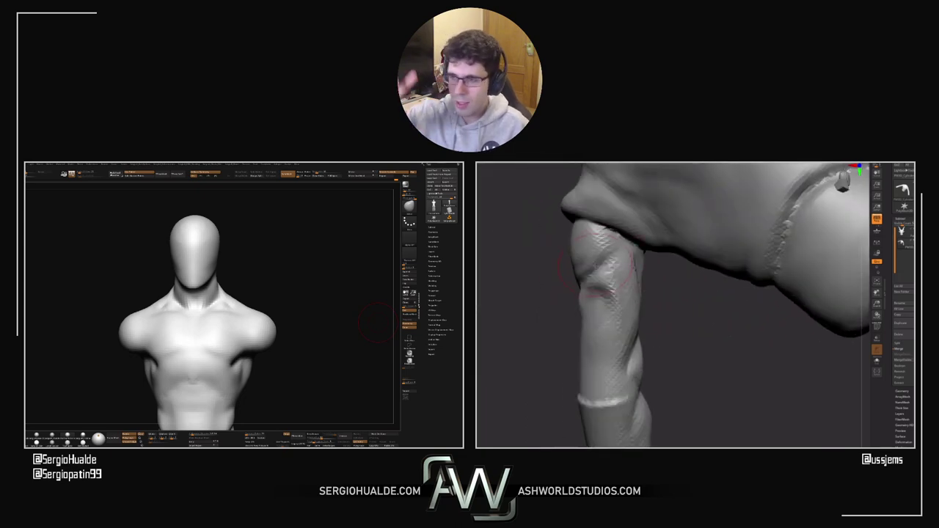
Step: Deepen the groove beneath the goblin's deltoid and refine where it meets the biceps and triceps
left_click_drag(618, 256, 614, 262)
left_click_drag(544, 314, 646, 323)
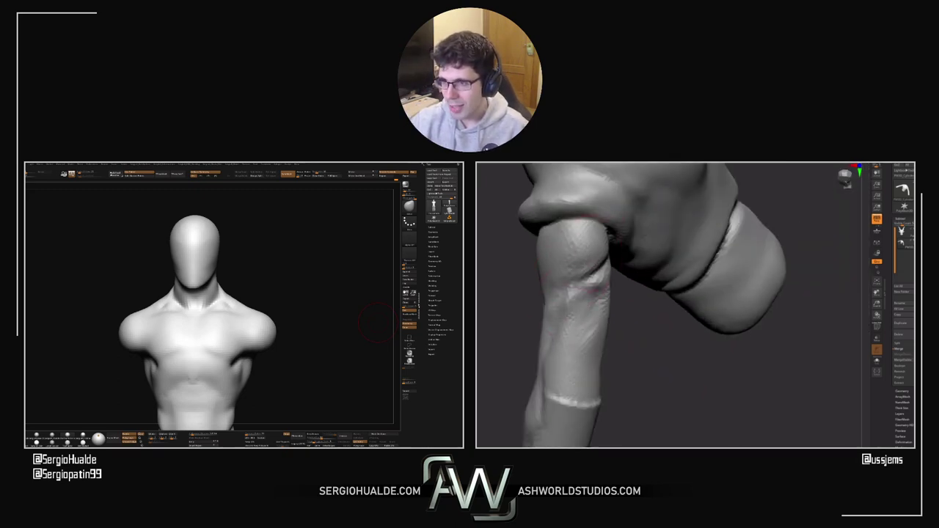
left_click_drag(521, 286, 578, 270)
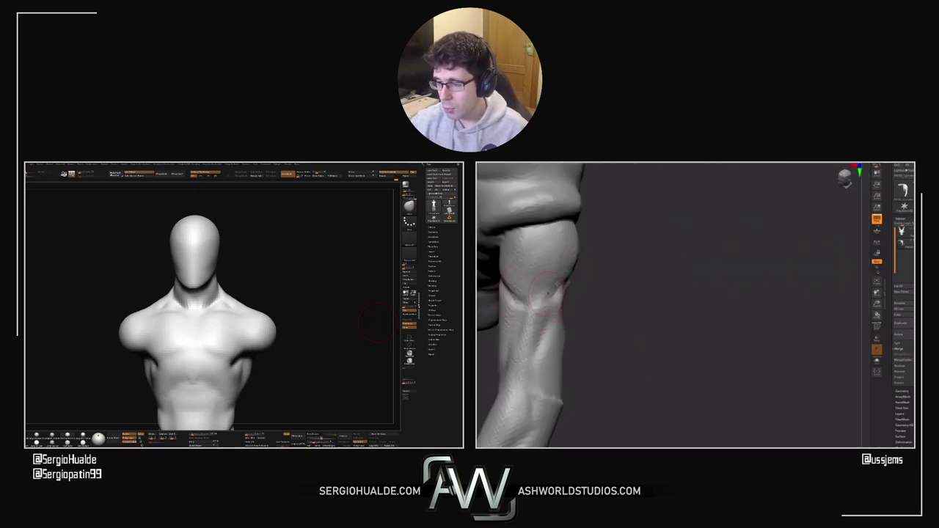
left_click_drag(690, 282, 596, 281)
left_click_drag(569, 308, 661, 309)
left_click_drag(723, 331, 631, 315)
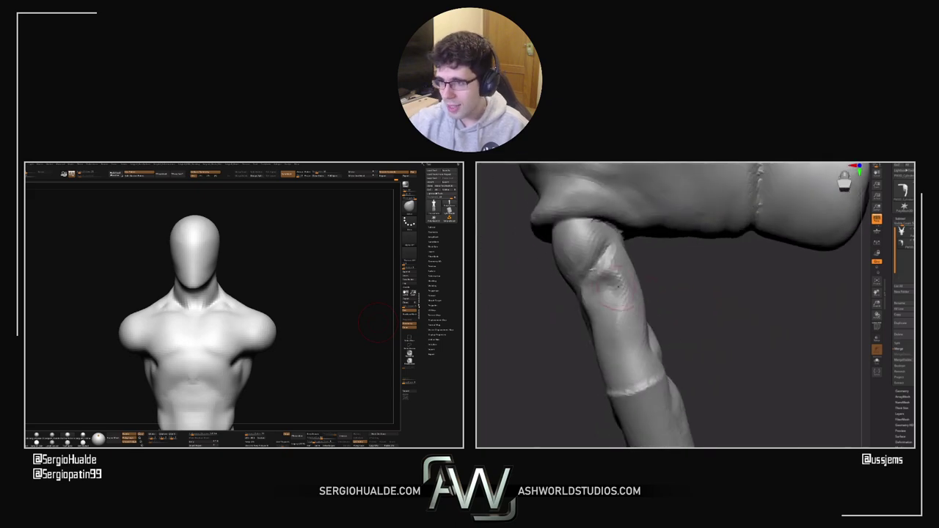
Step: Sculpt the muscle volume and the long groove along the outer side of the goblin's upper arm, below the deltoid
left_click_drag(609, 286, 611, 314)
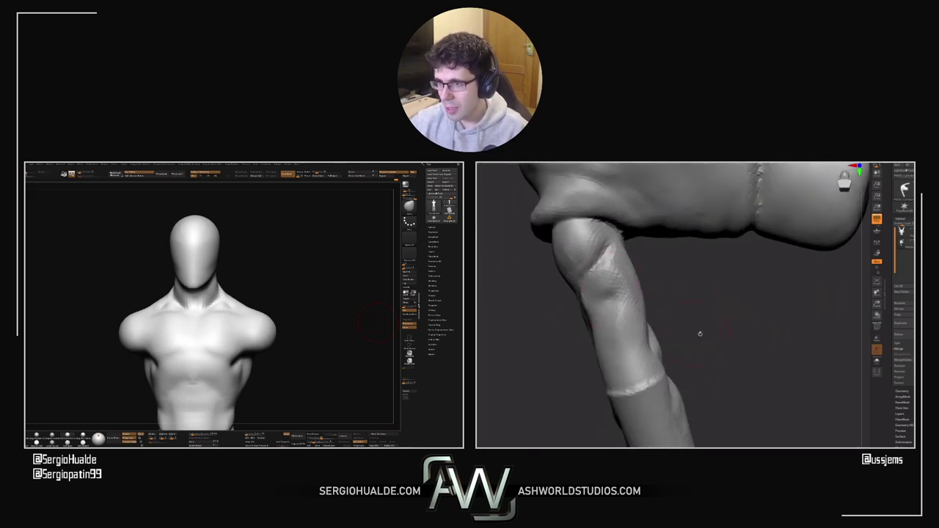
mouse_move(700, 334)
left_mouse_down()
mouse_move(700, 325)
mouse_move(640, 320)
left_mouse_up()
mouse_move(601, 292)
left_mouse_down()
mouse_move(612, 344)
mouse_move(605, 327)
left_mouse_up()
left_click_drag(658, 340, 664, 319)
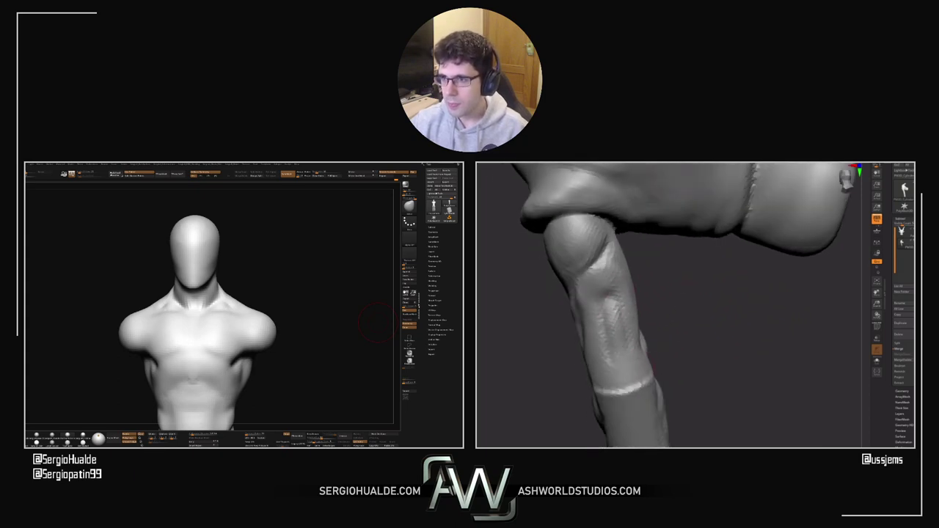
left_click_drag(673, 356, 680, 351)
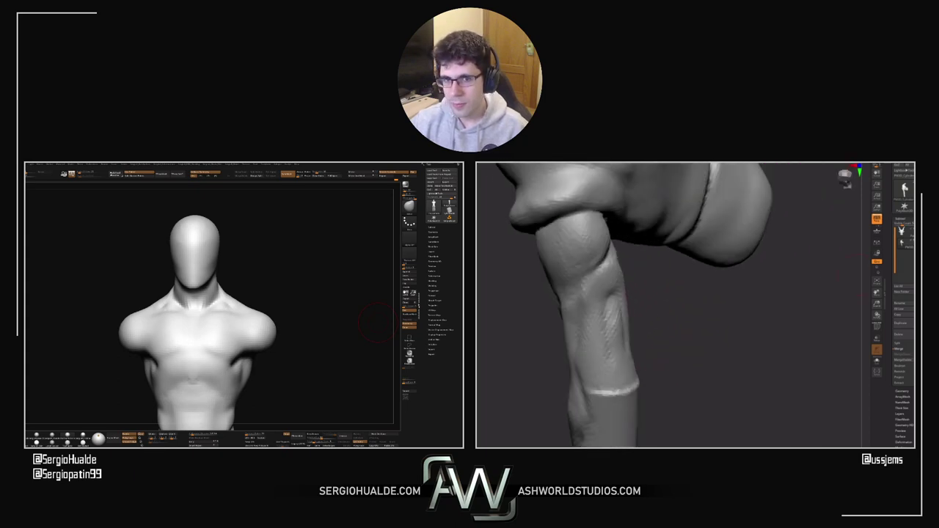
key("space")
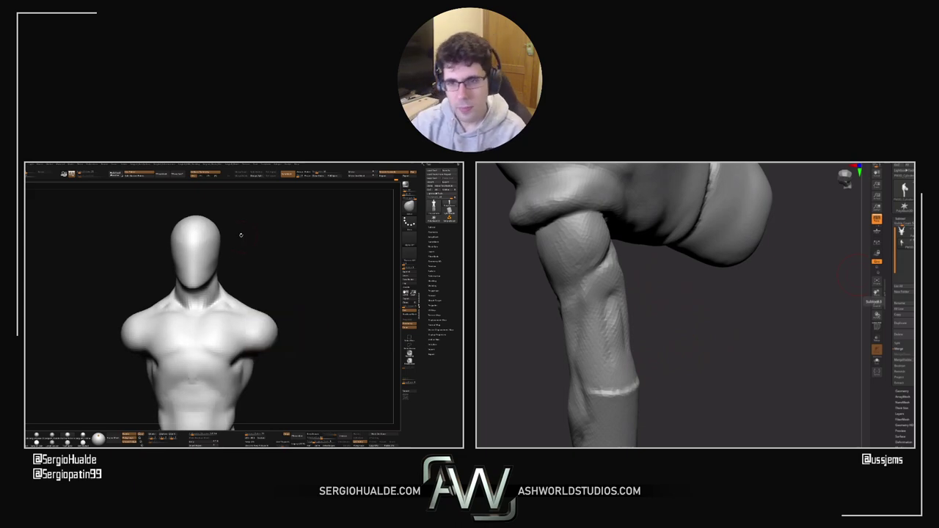
Step: Shape the mannequin's slope from neck to shoulders and build up the trapezius with the ClayBuildup brush
left_click_drag(281, 261, 317, 251, "alt")
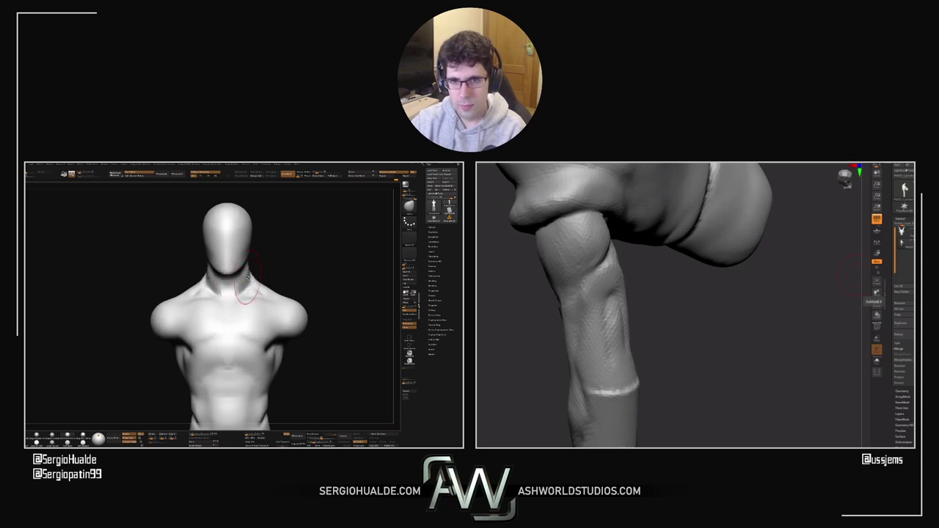
right_click_drag(248, 277, 270, 301)
mouse_move(269, 292)
left_mouse_down()
mouse_move(260, 279)
mouse_move(274, 284)
left_mouse_up()
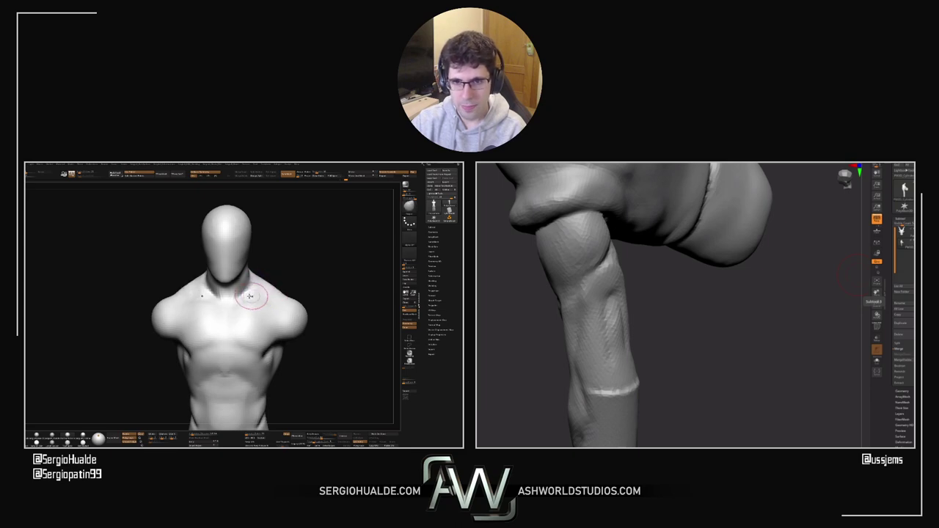
right_click_drag(249, 296, 257, 297)
key("b")
key("c")
key("b")
mouse_move(251, 288)
left_mouse_down()
mouse_move(262, 294)
mouse_move(253, 293)
left_mouse_up()
mouse_move(252, 294)
left_mouse_down()
mouse_move(265, 286)
mouse_move(267, 293)
left_mouse_up()
right_click_drag(251, 296, 250, 284)
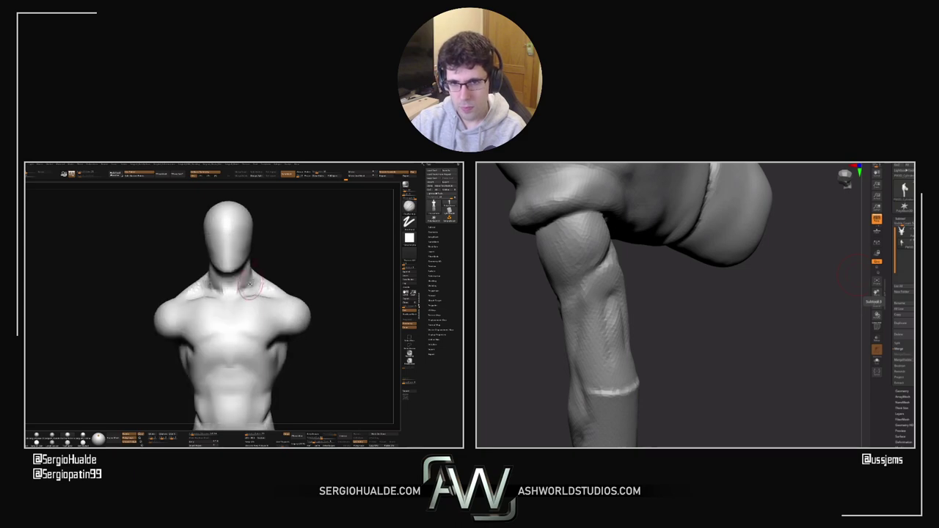
Step: Add the neck muscles and collarbones at the base of the mannequin's neck
right_click(254, 301)
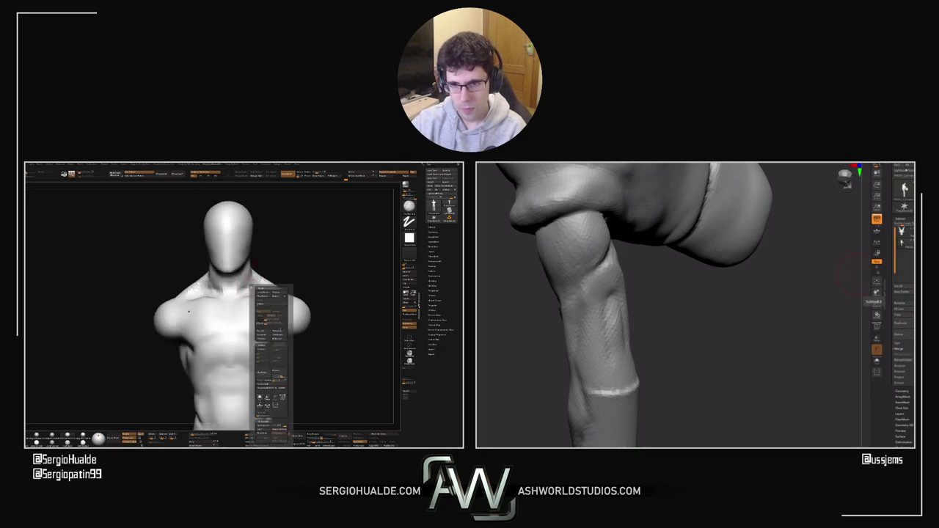
left_click(278, 335)
mouse_move(270, 278)
right_mouse_down("alt")
mouse_move(250, 314)
mouse_move(227, 320)
mouse_move(223, 301)
right_mouse_up("alt")
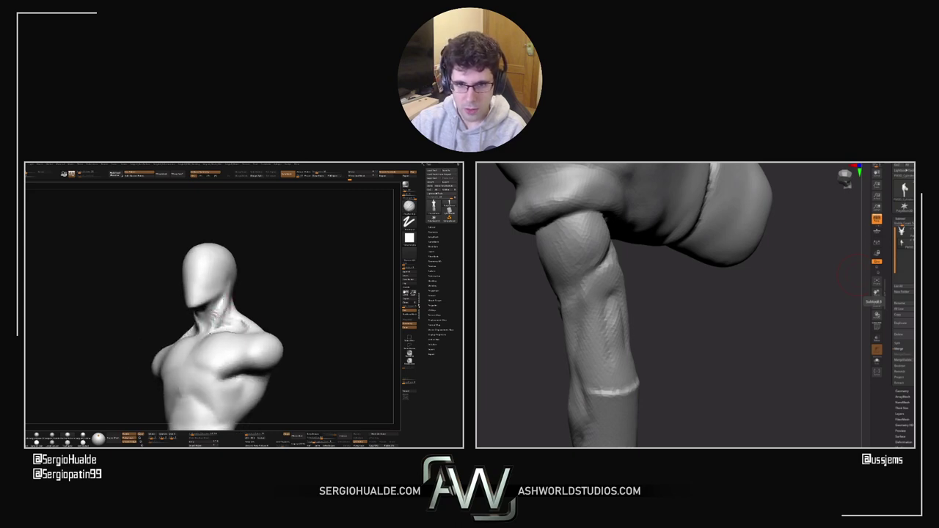
left_click_drag(223, 312, 195, 326)
right_click_drag(193, 326, 228, 282)
left_click_drag(761, 292, 816, 352)
mouse_move(219, 332)
right_mouse_down()
mouse_move(227, 314)
mouse_move(235, 330)
right_mouse_up()
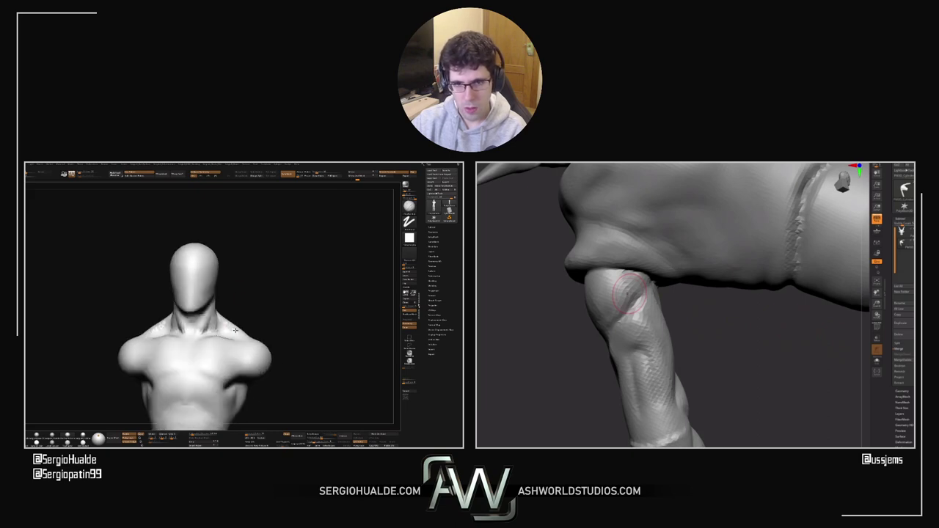
Step: Smooth the side of the mannequin's neck and refine its transition into the trapezius
left_click_drag(218, 325, 219, 317, "shift")
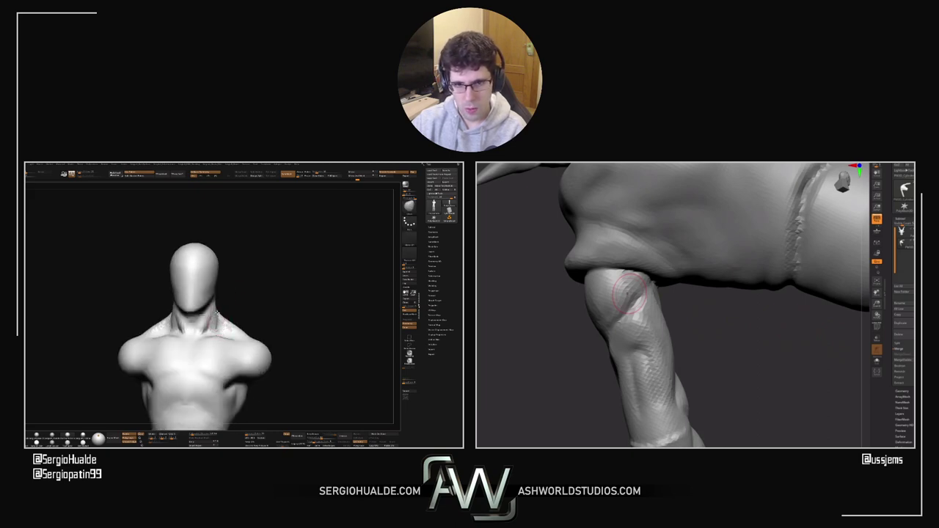
right_click_drag(217, 314, 222, 333)
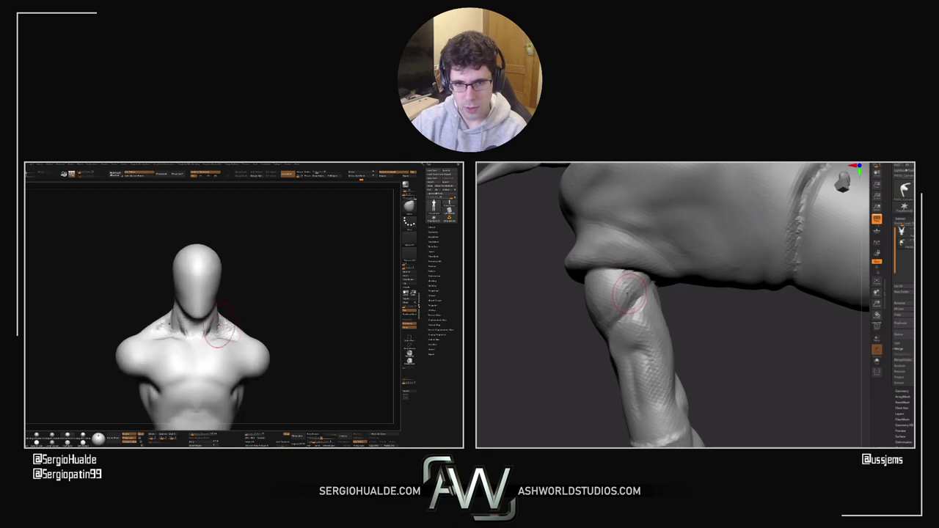
mouse_move(218, 324)
right_mouse_down()
mouse_move(239, 333)
mouse_move(240, 324)
right_mouse_up()
key("shift+s")
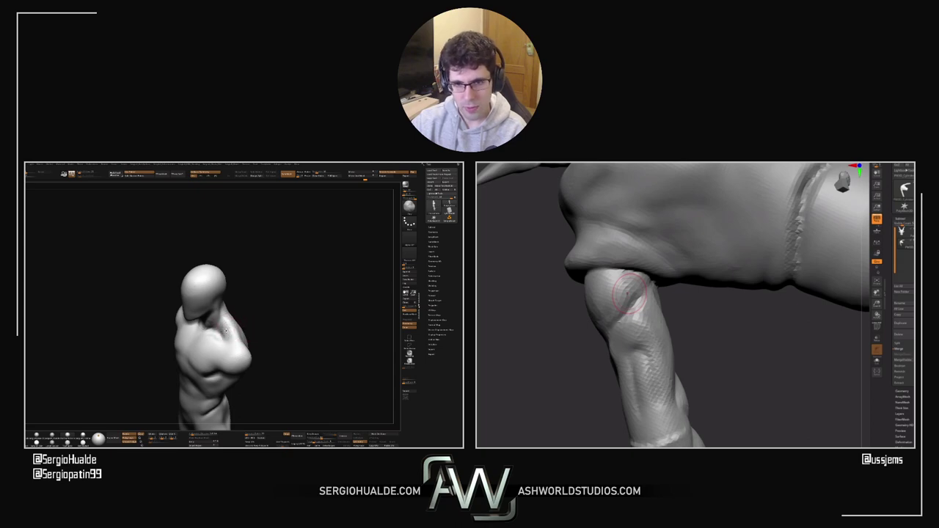
mouse_move(234, 326)
right_mouse_down()
mouse_move(249, 312)
mouse_move(256, 318)
mouse_move(249, 332)
mouse_move(233, 330)
mouse_move(219, 306)
mouse_move(225, 319)
mouse_move(215, 314)
mouse_move(220, 298)
mouse_move(209, 297)
mouse_move(194, 360)
mouse_move(184, 342)
right_mouse_up()
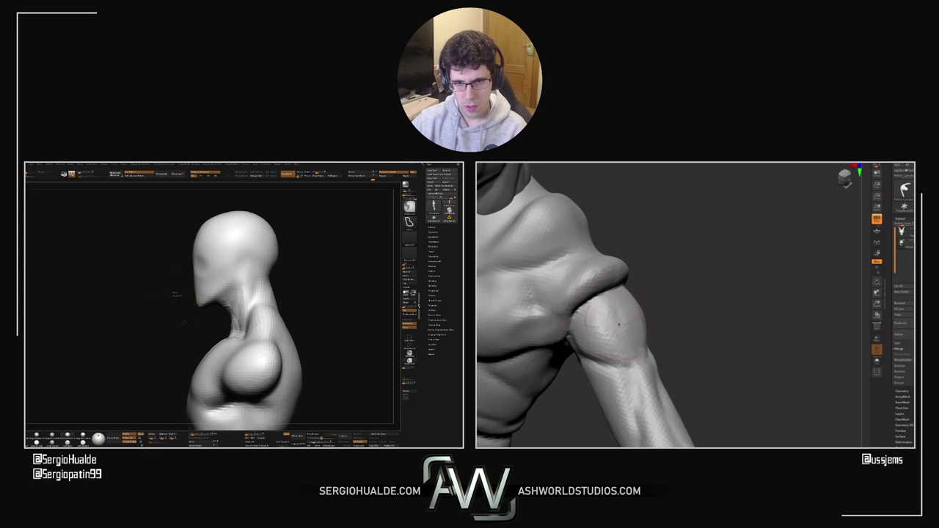
Step: Isolate the mannequin's head with an inverted mask and adjust its position on the neck
mouse_move(175, 296)
left_mouse_down("ctrl")
mouse_move(236, 292)
mouse_move(313, 211)
mouse_move(182, 207)
left_mouse_up("ctrl")
right_click_drag(309, 260, 269, 287, "alt")
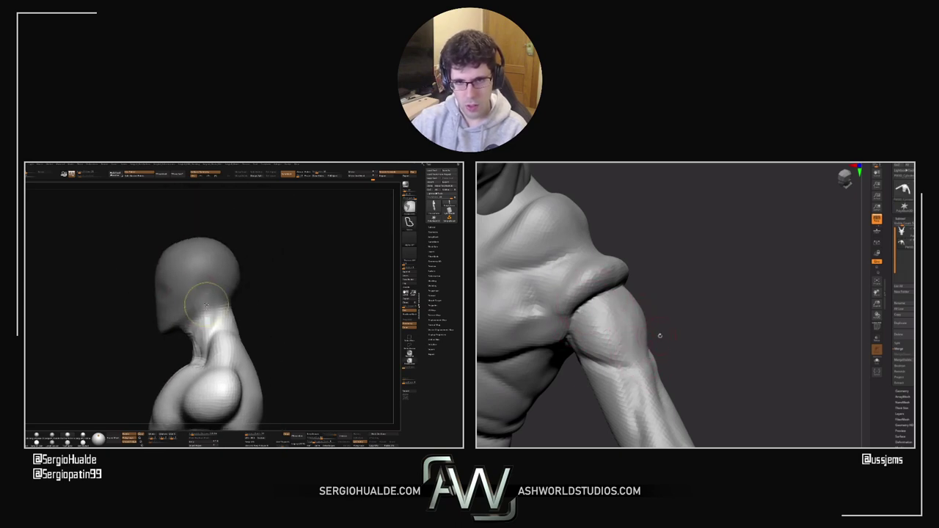
left_click(269, 287, "ctrl")
key("w")
left_click_drag(227, 306, 232, 307)
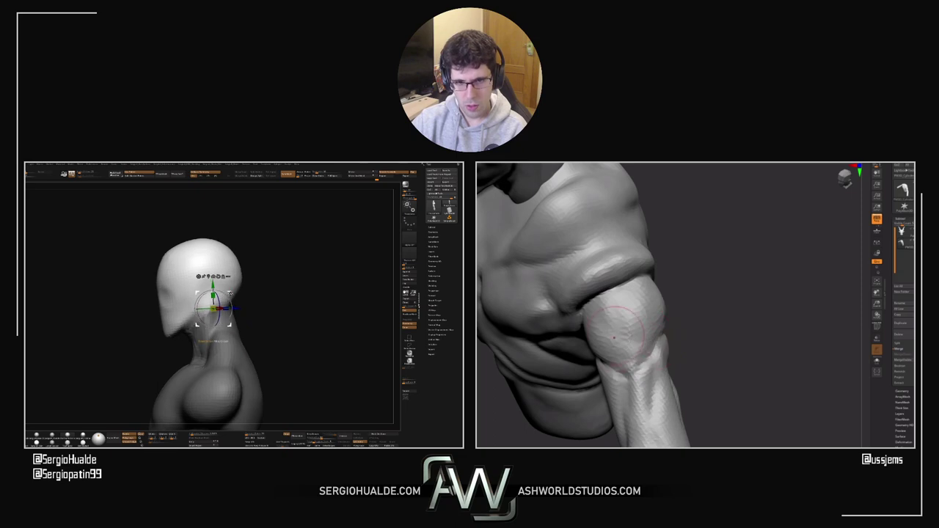
Step: Clear the mask on the mannequin and append a sphere as a new subtool
key("q")
mouse_move(231, 308)
right_mouse_down("ctrl")
mouse_move(192, 342)
mouse_move(245, 331)
mouse_move(258, 287)
right_mouse_up("ctrl")
left_click(432, 227)
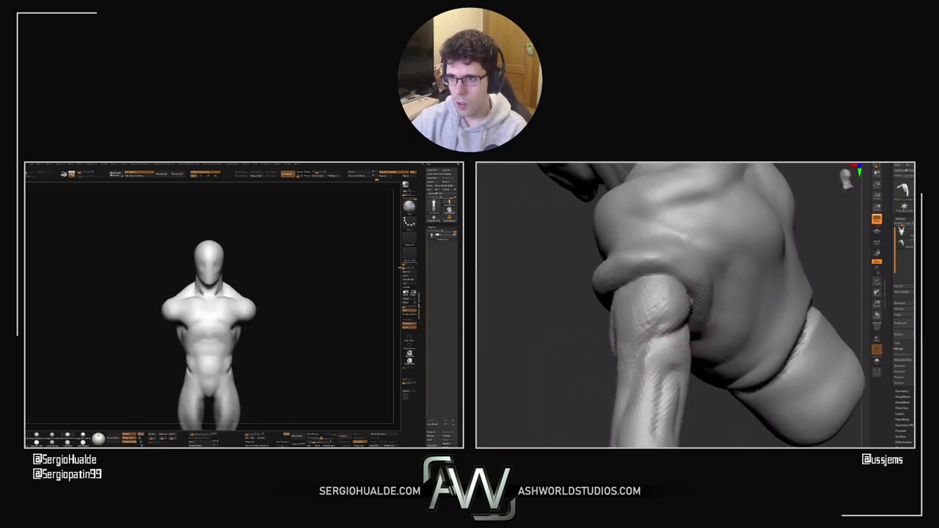
left_click(450, 444)
left_click(294, 297)
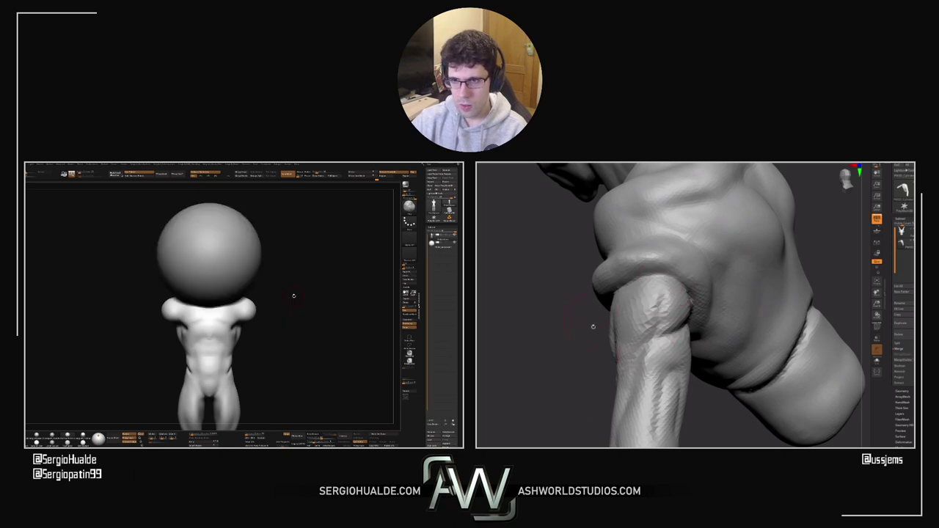
Step: Move the new sphere beside the mannequin's torso and scale it down to about the shoulder's thickness
left_click(209, 265, "alt")
key("w")
left_click_drag(224, 240, 164, 318)
right_click_drag(181, 321, 216, 316, "alt")
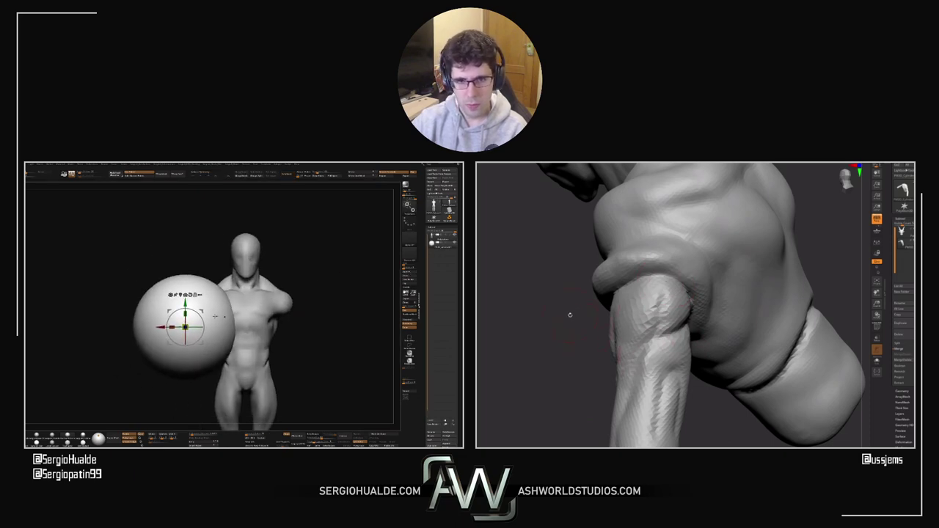
left_click_drag(184, 327, 186, 331)
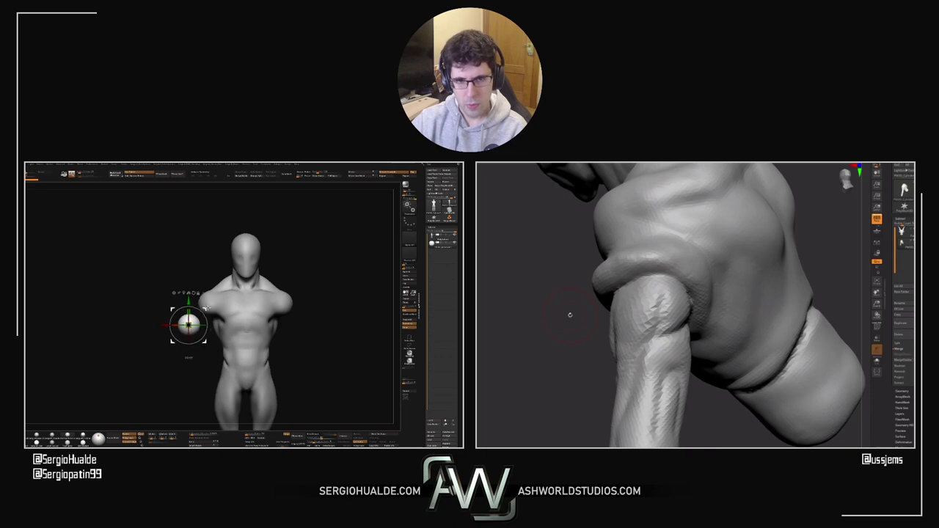
Step: Mirror the small sphere across the X axis and stretch both spheres from a half mask into rounded arm cylinders
left_click(356, 177)
key("x")
right_click_drag(146, 317, 216, 297)
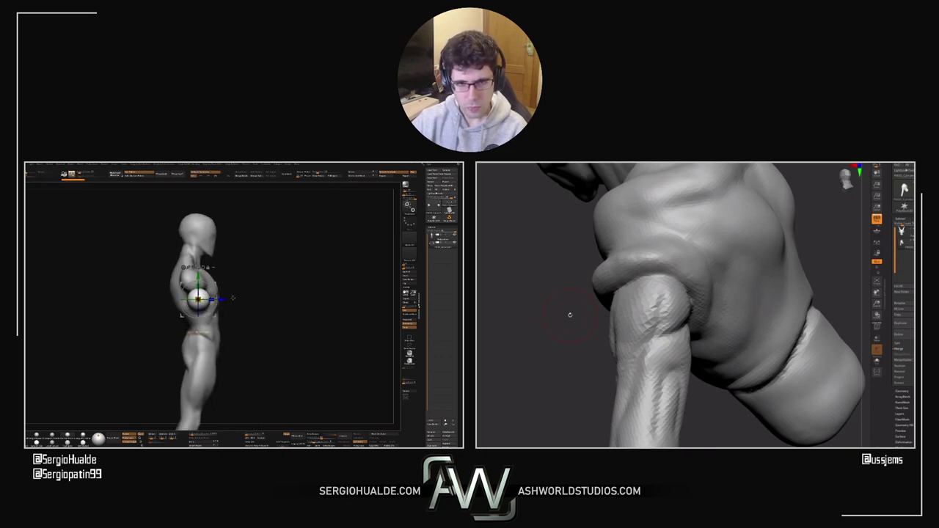
key("ctrl")
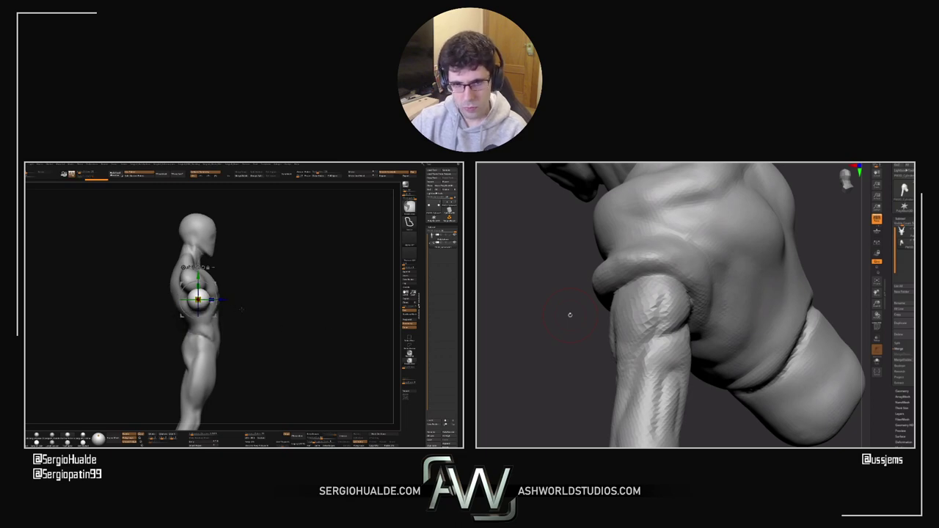
left_click_drag(165, 300, 259, 336, "ctrl")
left_click(259, 335, "ctrl")
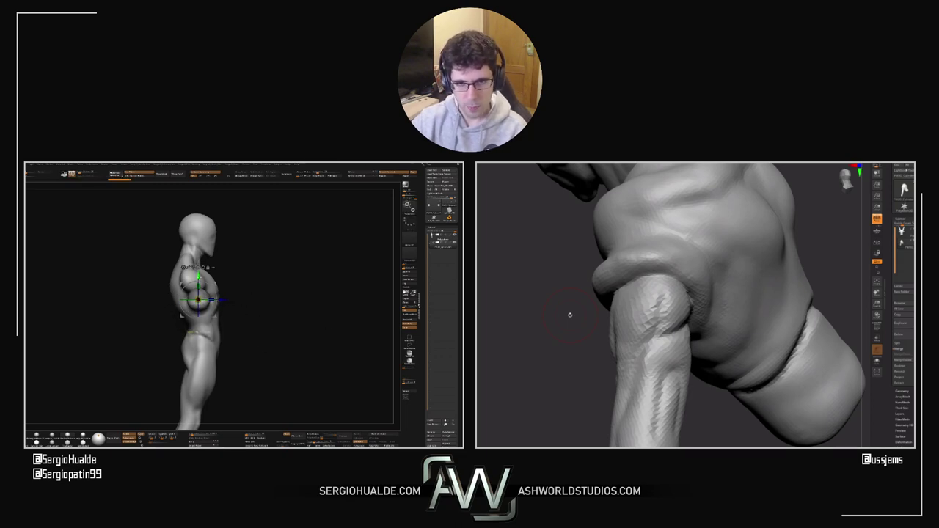
left_click_drag(198, 277, 217, 327)
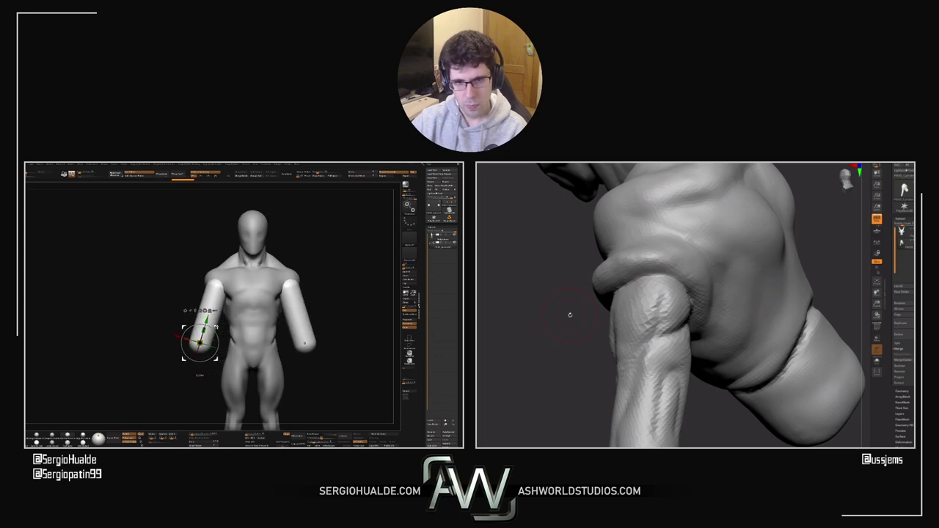
Step: Lengthen both arm cylinders down to the mannequin's upper thighs
left_click_drag(323, 326, 236, 343, "shift")
right_click_drag(236, 344, 227, 343, "ctrl")
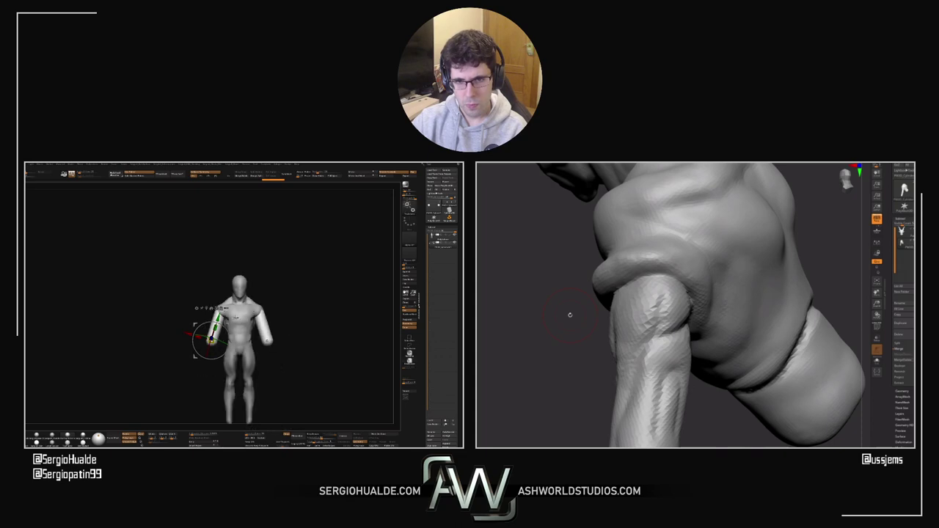
key("q")
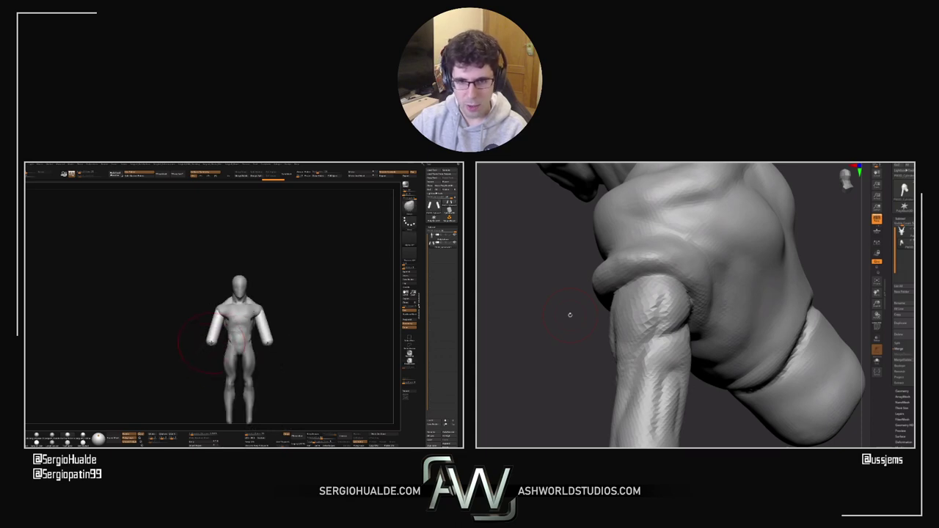
left_click_drag(213, 342, 201, 378)
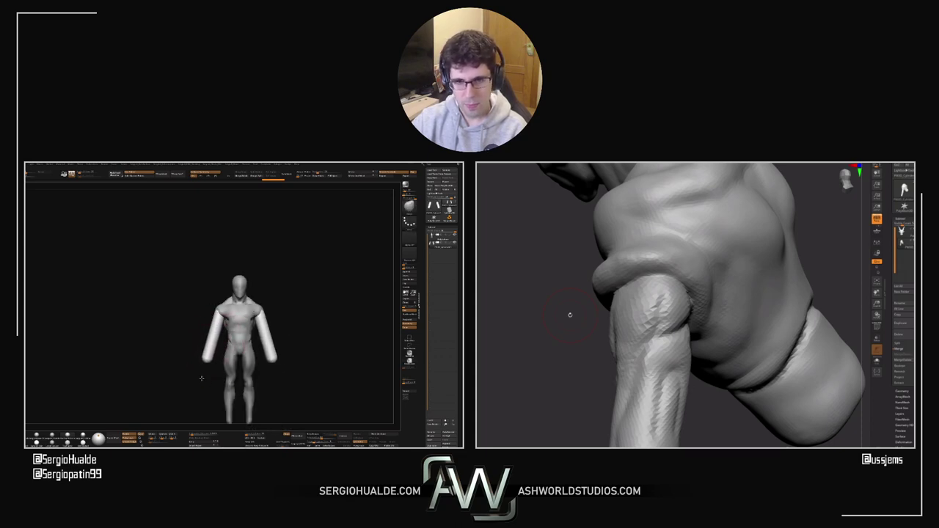
Step: Set the gizmo pivot at the shoulder and rotate both arm cylinders forward in front of the torso
right_click_drag(202, 378, 206, 324)
key("w")
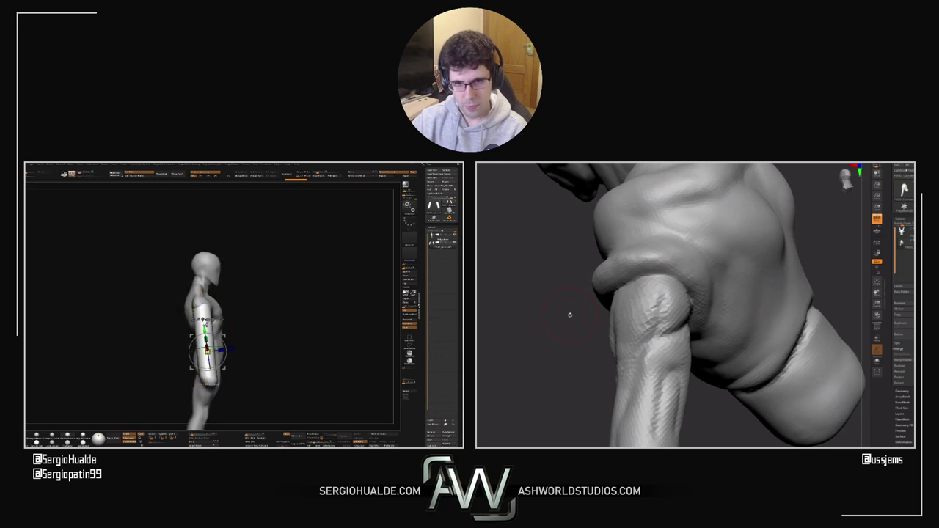
left_click(203, 309)
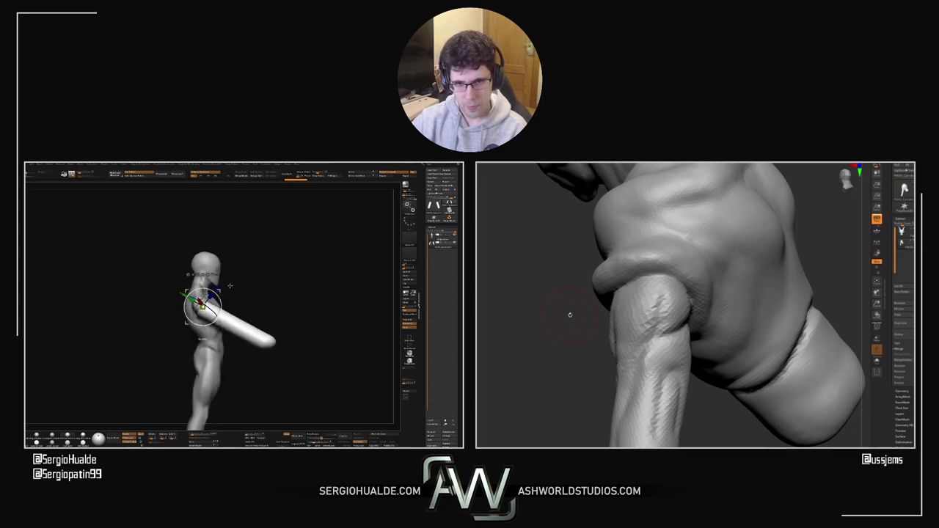
left_click_drag(231, 286, 230, 273)
right_click_drag(224, 309, 193, 322)
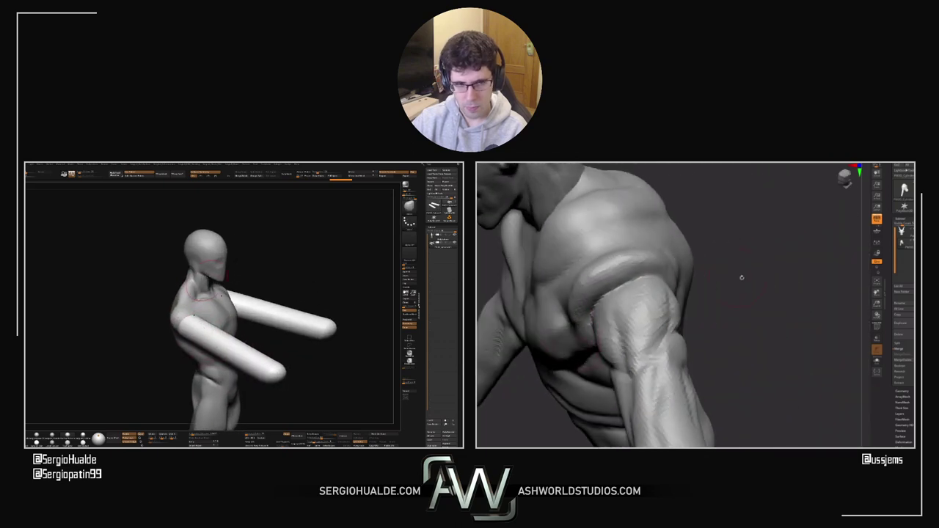
right_click_drag(299, 264, 236, 323)
right_click_drag(236, 323, 228, 344, "ctrl")
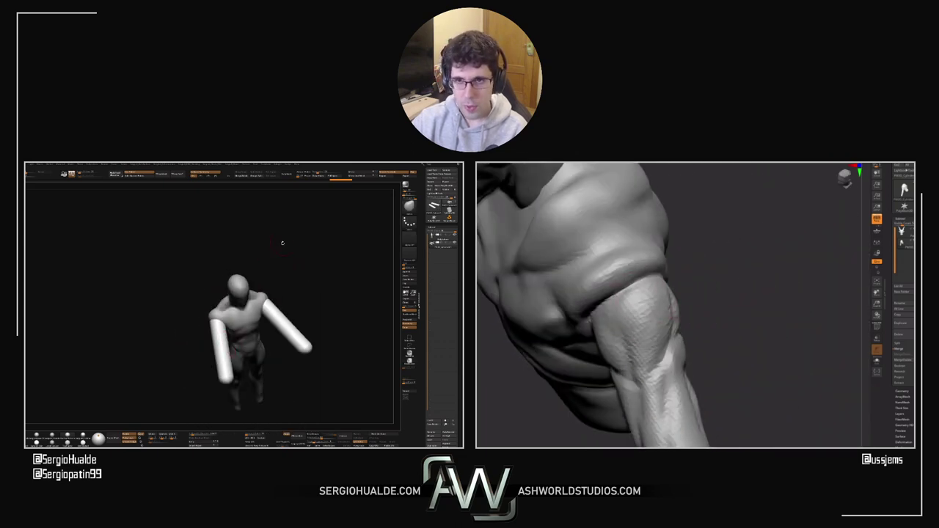
right_click_drag(282, 243, 207, 330, "ctrl")
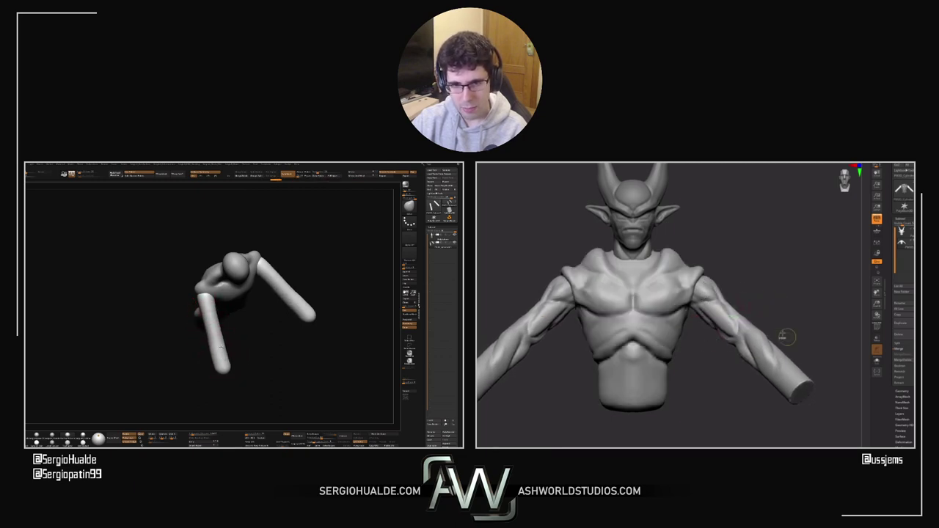
Step: Taper the lower ends of the mannequin's arm cylinders toward the wrists
right_click_drag(214, 354, 227, 330)
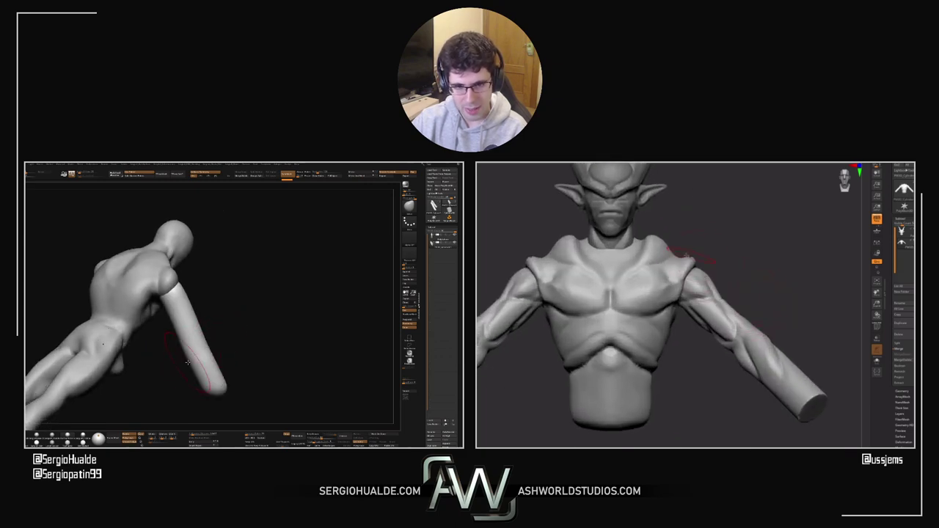
mouse_move(210, 361)
left_mouse_down()
mouse_move(194, 364)
mouse_move(209, 373)
left_mouse_up()
right_click_drag(210, 373, 215, 355)
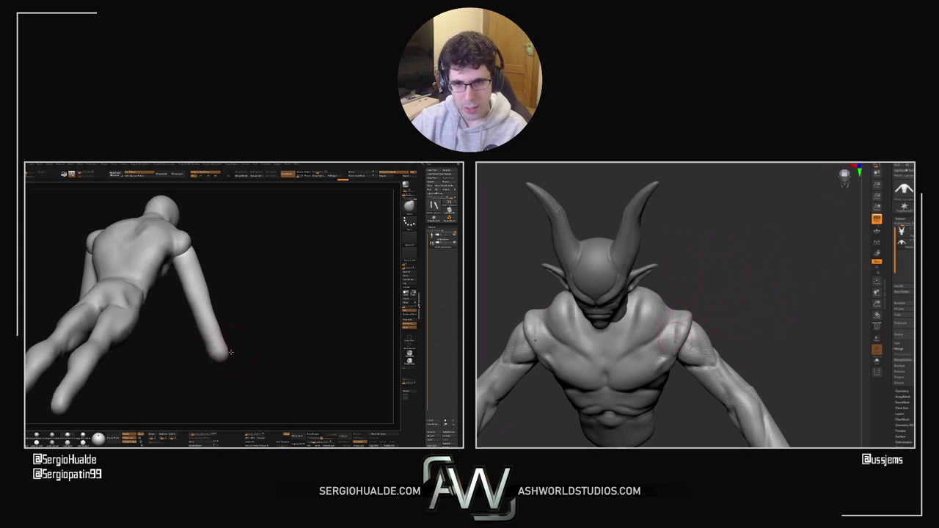
Step: Build up a raised collar of flesh around the base of the horned figure's neck
left_click_drag(675, 334, 739, 267)
mouse_move(707, 302)
left_mouse_down()
mouse_move(671, 323)
mouse_move(761, 308)
left_mouse_up()
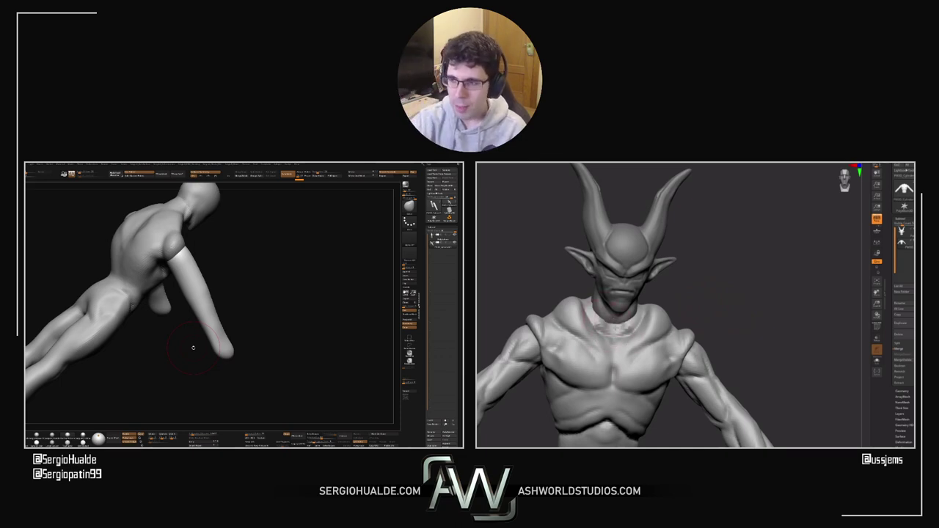
mouse_move(567, 276)
left_mouse_down()
mouse_move(648, 204)
mouse_move(698, 320)
mouse_move(628, 337)
mouse_move(719, 316)
mouse_move(726, 291)
mouse_move(717, 279)
left_mouse_up()
right_click_drag(668, 329, 668, 294, "ctrl")
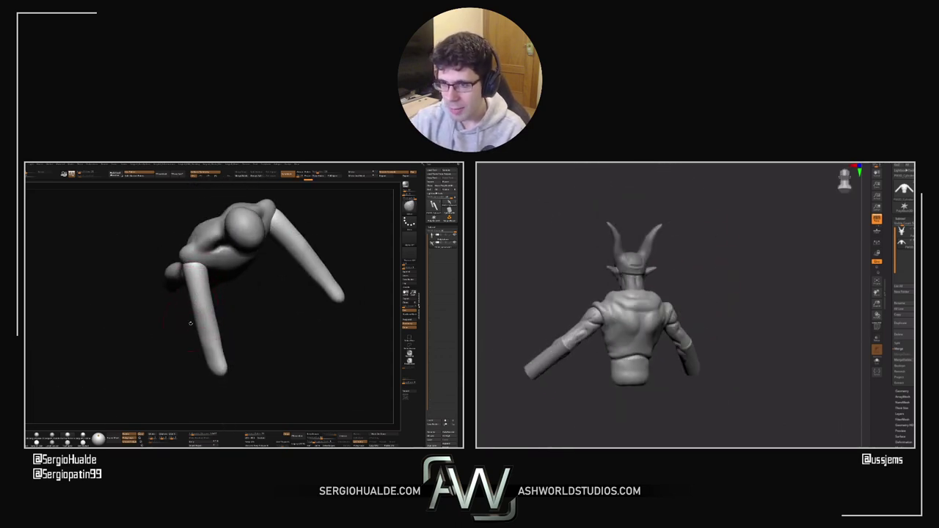
left_click_drag(721, 264, 723, 295)
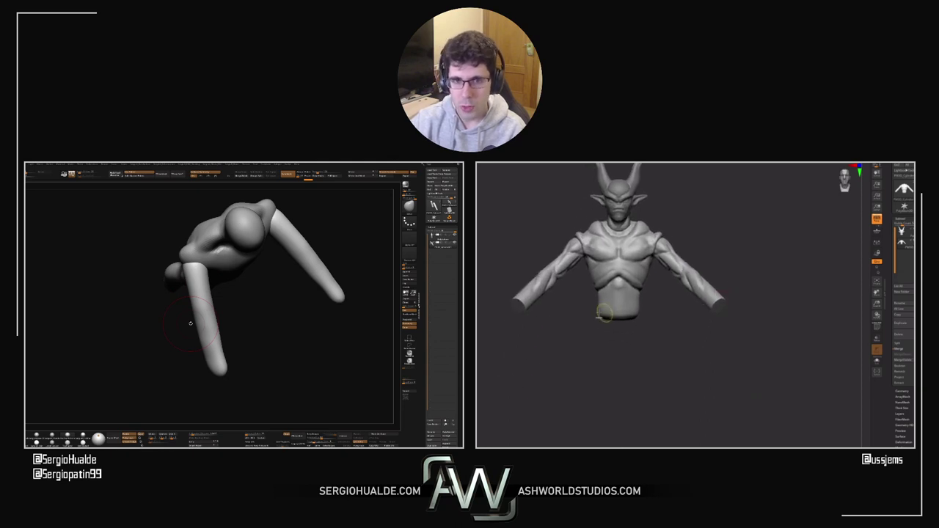
Step: Stretch the bottom of the horned figure's torso downward with the upper body masked
left_click(649, 323, "ctrl")
key("w")
left_click(614, 310)
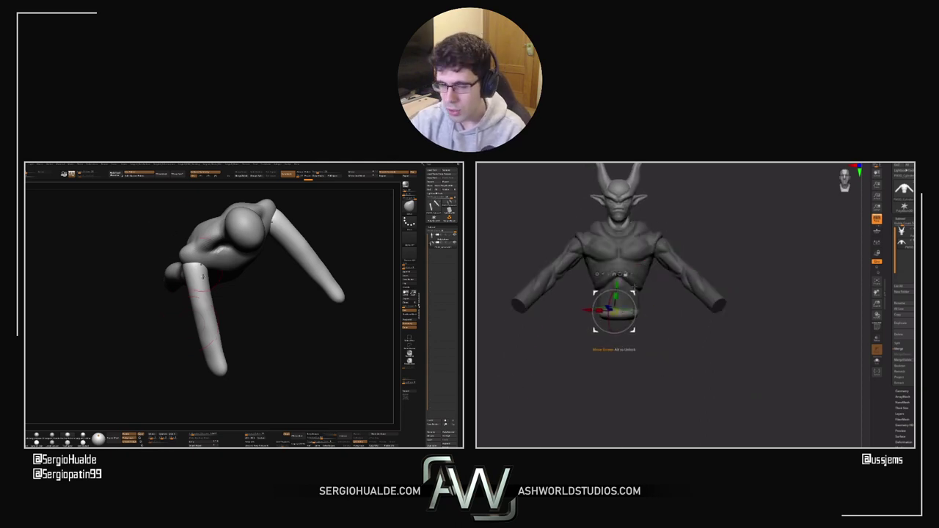
left_click_drag(614, 286, 614, 298)
key("q")
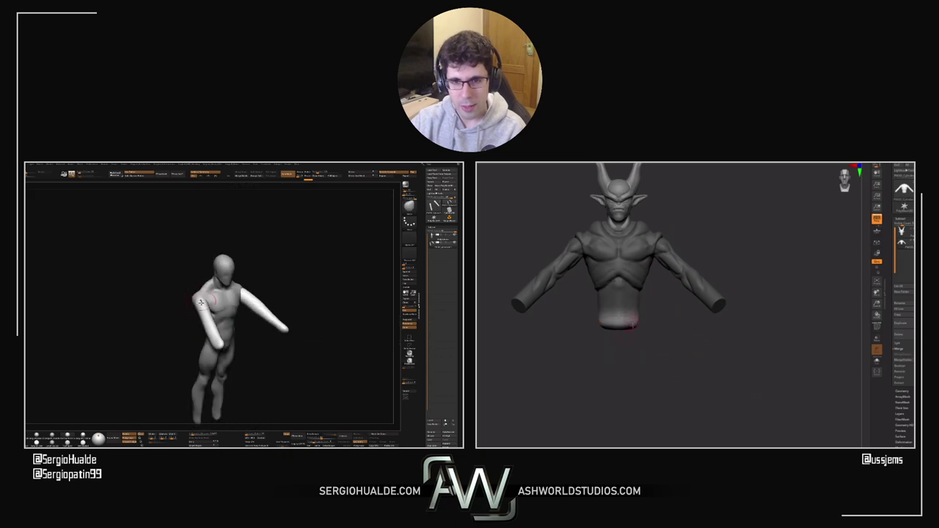
Step: Shape the horned figure's lower torso from front and back, pinching the waist and swelling the hips and buttocks
mouse_move(625, 329)
left_mouse_down("alt")
mouse_move(648, 327)
mouse_move(665, 304)
mouse_move(645, 277)
left_mouse_up("alt")
key("s")
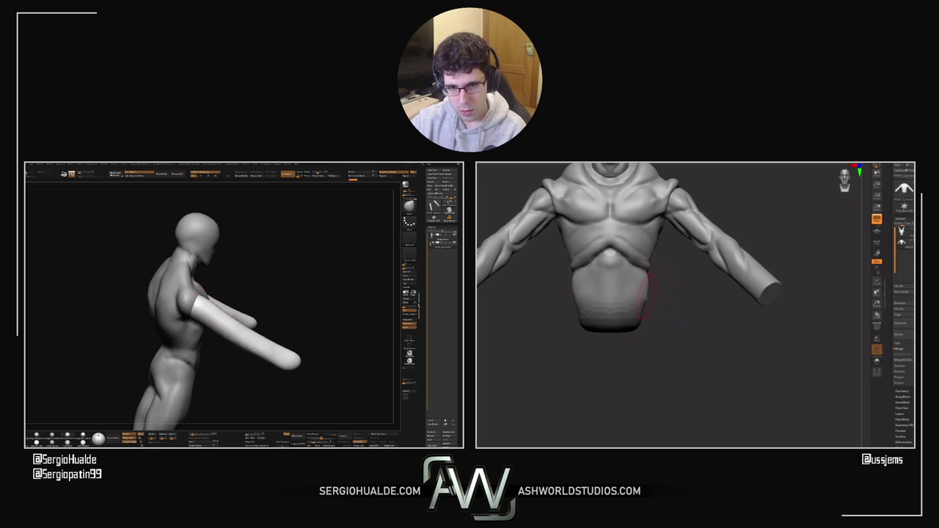
left_click_drag(654, 304, 659, 297)
left_click_drag(234, 317, 198, 309)
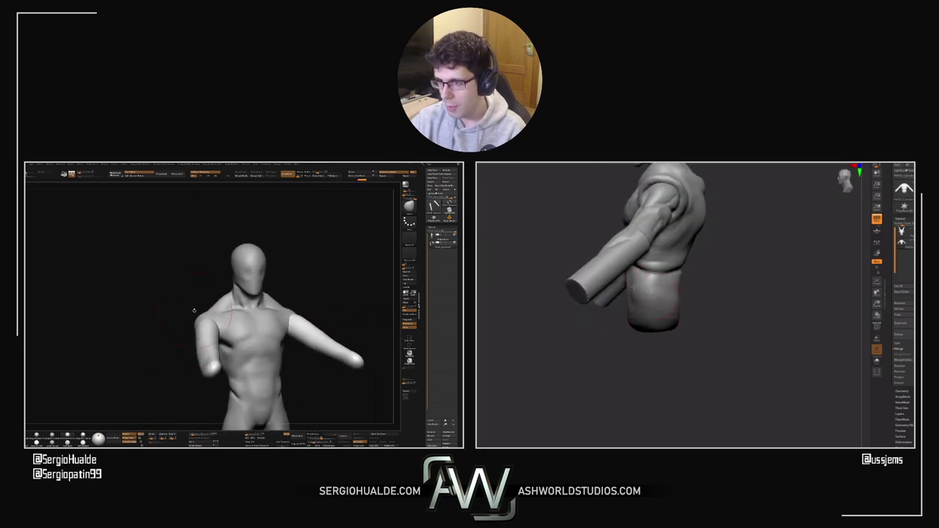
left_click_drag(658, 294, 682, 281)
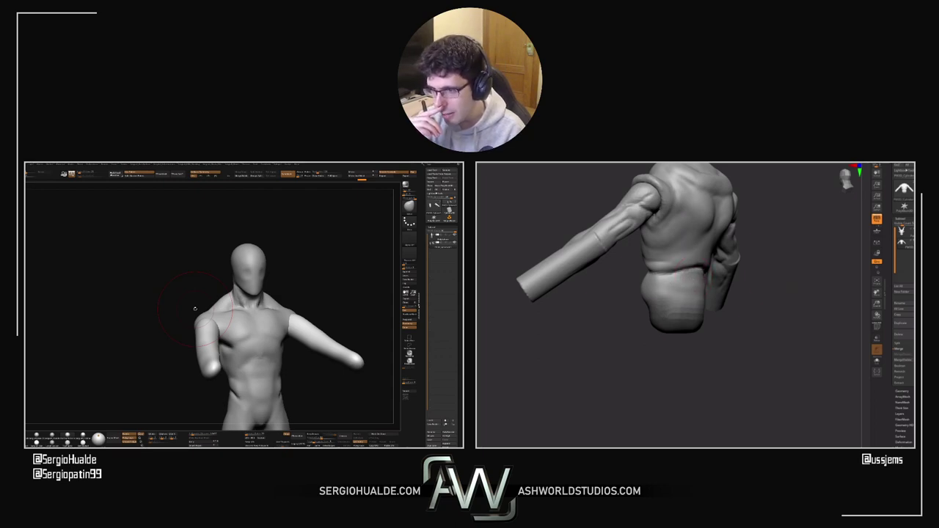
right_click_drag(690, 272, 729, 304)
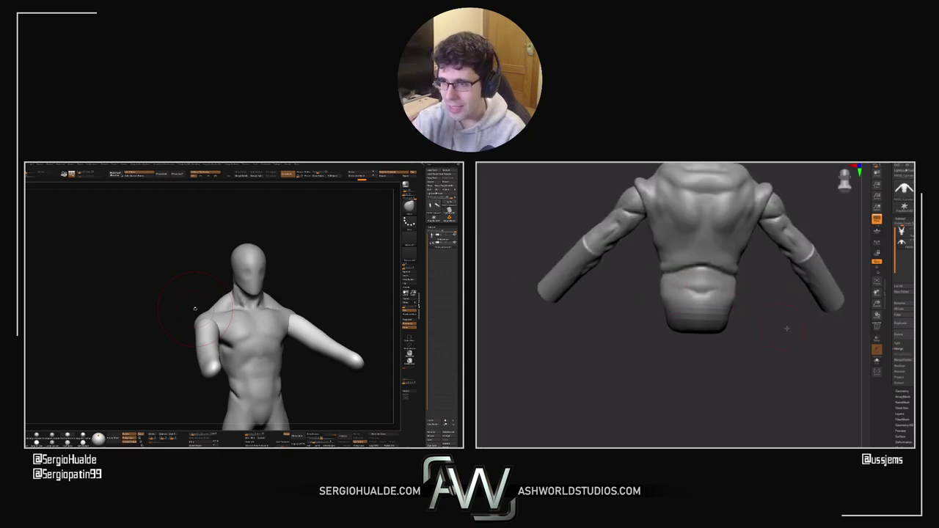
left_click_drag(787, 328, 753, 308)
mouse_move(696, 294)
left_mouse_down()
mouse_move(749, 317)
mouse_move(706, 289)
left_mouse_up()
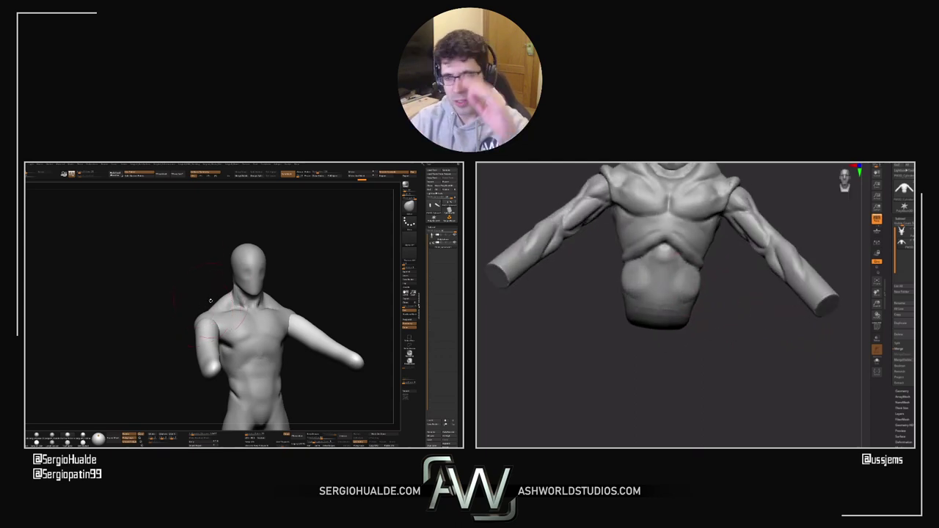
Step: Carve the central abdominal forms into the horned figure's belly and bulge the obliques beside them
mouse_move(207, 307)
left_mouse_down()
mouse_move(220, 311)
mouse_move(207, 311)
left_mouse_up()
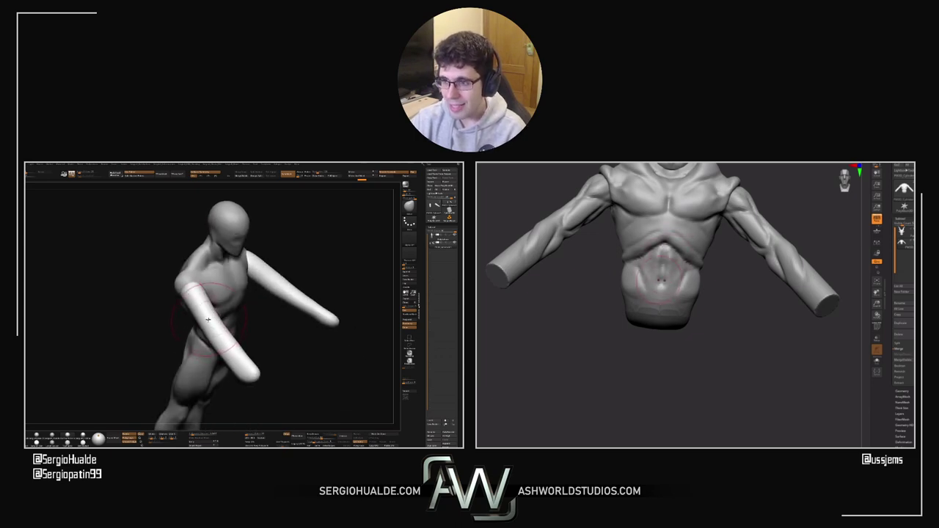
mouse_move(660, 283)
left_mouse_down()
mouse_move(730, 310)
mouse_move(680, 370)
mouse_move(656, 344)
mouse_move(690, 349)
left_mouse_up()
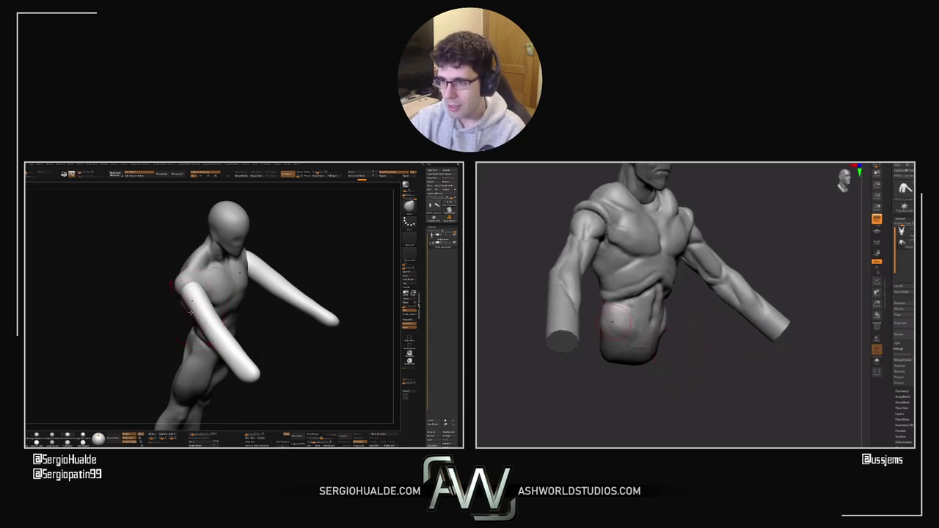
mouse_move(612, 322)
right_mouse_down()
mouse_move(690, 339)
mouse_move(652, 359)
mouse_move(608, 325)
right_mouse_up()
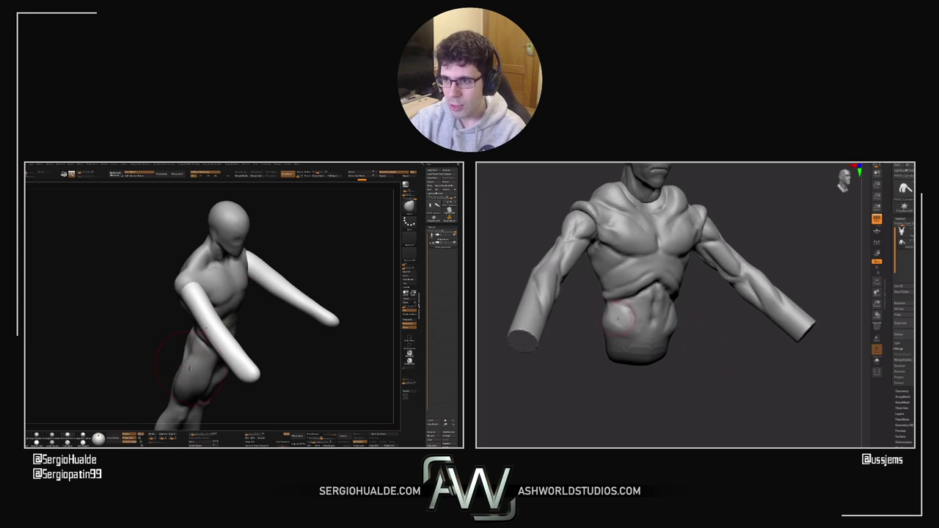
Step: Pull the underside of the horned figure's pelvis down into a narrow crotch
mouse_move(619, 317)
left_mouse_down()
mouse_move(587, 333)
mouse_move(625, 328)
mouse_move(671, 393)
mouse_move(680, 357)
mouse_move(657, 363)
mouse_move(670, 373)
left_mouse_up()
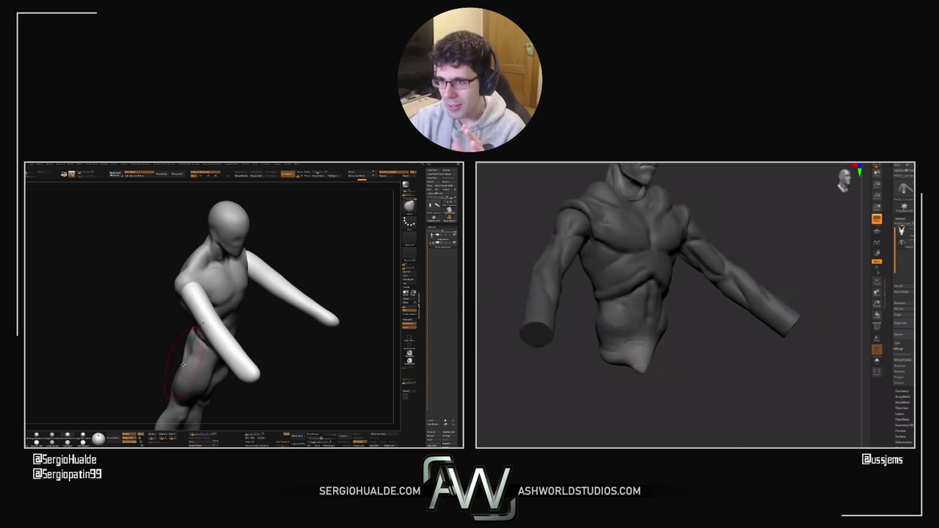
mouse_move(663, 373)
left_mouse_down()
mouse_move(675, 373)
mouse_move(655, 361)
left_mouse_up()
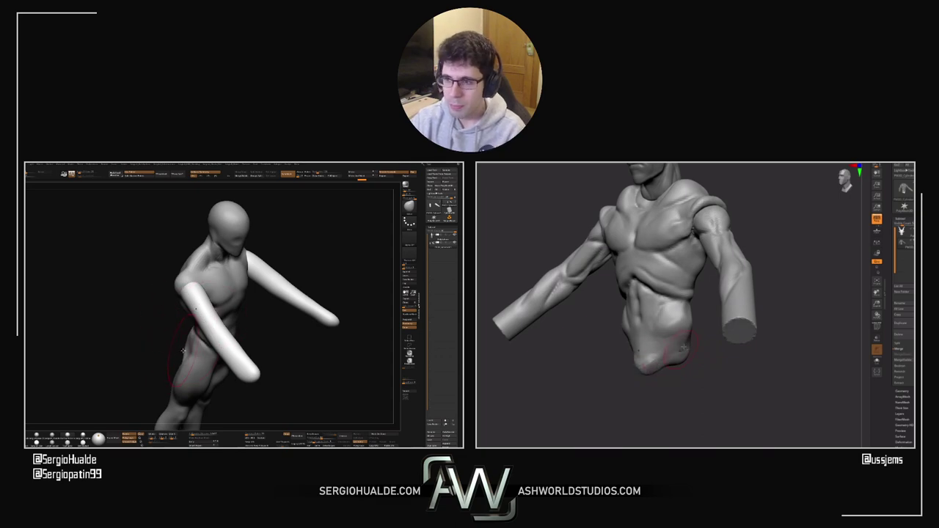
left_click_drag(698, 364, 631, 361)
Step: Bend both mannequin forearms upward at the elbow with the upper arms masked, then clear the mask
mouse_move(182, 352)
left_mouse_down()
mouse_move(246, 309)
mouse_move(211, 371)
mouse_move(289, 281)
left_mouse_up()
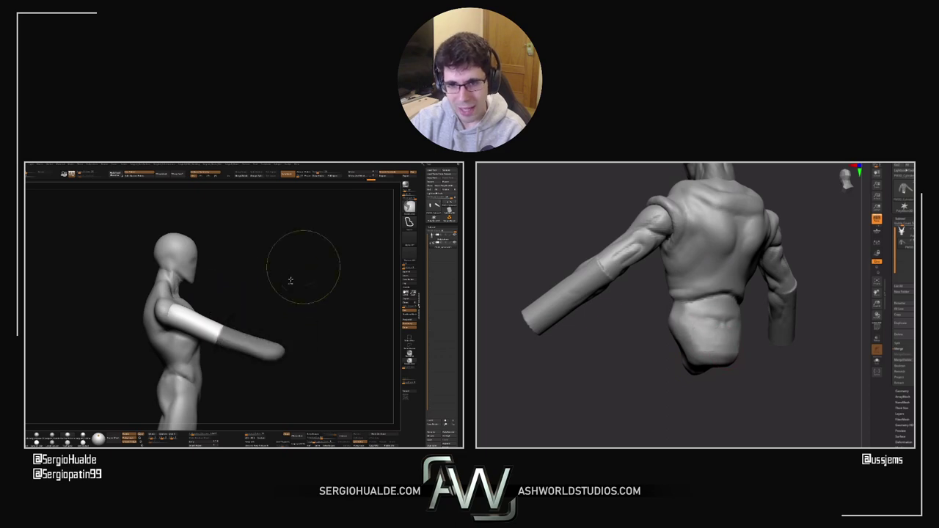
left_click_drag(763, 358, 609, 347)
left_click(235, 323, "ctrl")
key("w")
left_click(218, 332, "alt")
left_click_drag(233, 339, 225, 319)
left_click_drag(756, 361, 691, 344)
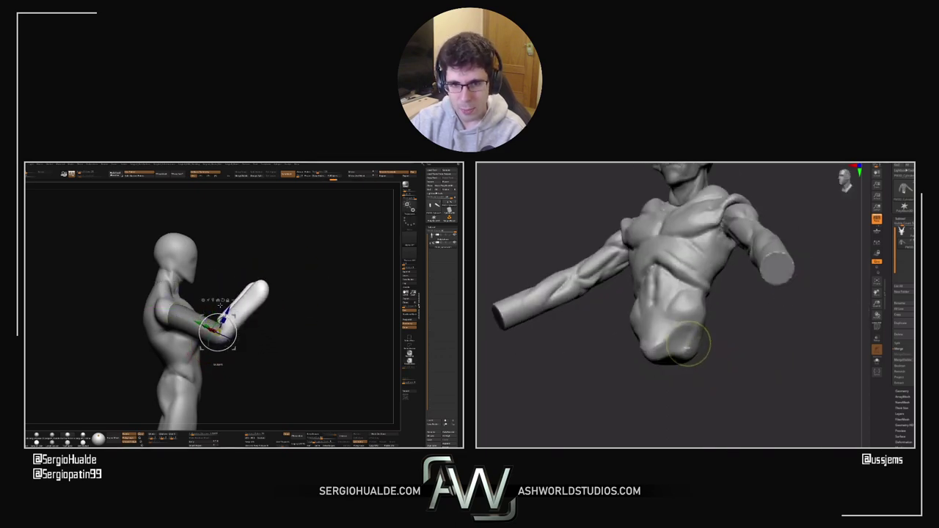
key("q")
left_click_drag(218, 299, 224, 306, "ctrl")
mouse_move(224, 306)
left_mouse_down("alt")
mouse_move(242, 314)
mouse_move(194, 330)
left_mouse_up("alt")
Step: Mask the horned figure except for two areas under the pelvis and pull them down into leg stumps
left_click_drag(690, 347, 683, 340, "ctrl")
right_click_drag(198, 324, 197, 328)
right_click_drag(682, 344, 681, 305)
left_click(712, 372, "ctrl")
left_click_drag(714, 373, 715, 394)
key("w")
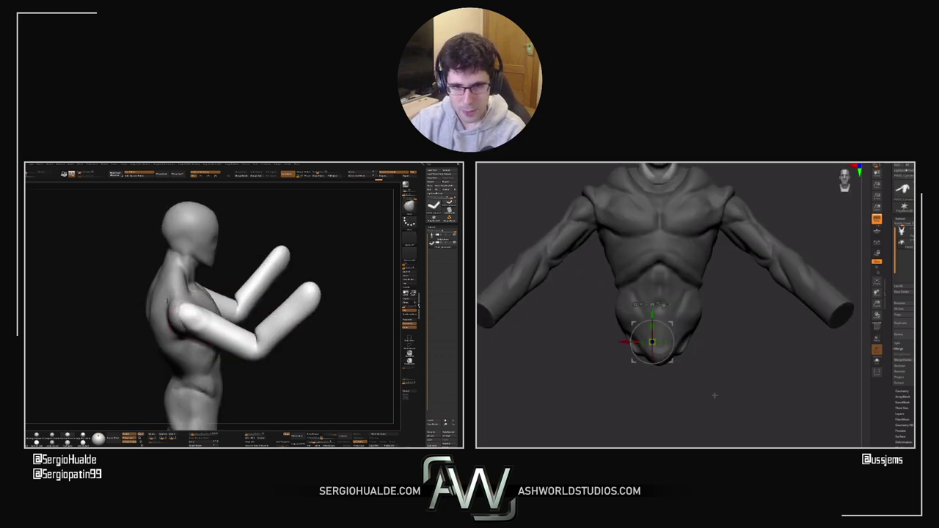
right_click_drag(184, 306, 155, 303)
left_click_drag(652, 315, 652, 376)
Step: Pull the tops of the mannequin's arms over the chest and shoulders with the Move brush
left_click_drag(155, 302, 204, 302)
key("b")
key("m")
key("v")
right_click_drag(210, 285, 210, 298)
left_click_drag(626, 430, 610, 430)
left_click_drag(211, 298, 217, 294)
left_click_drag(610, 430, 603, 429)
left_click_drag(216, 294, 220, 298)
Step: Clear the mask on the horned figure and smooth the reshaped shoulder ends of the mannequin's arms
left_click_drag(768, 405, 721, 363, "alt")
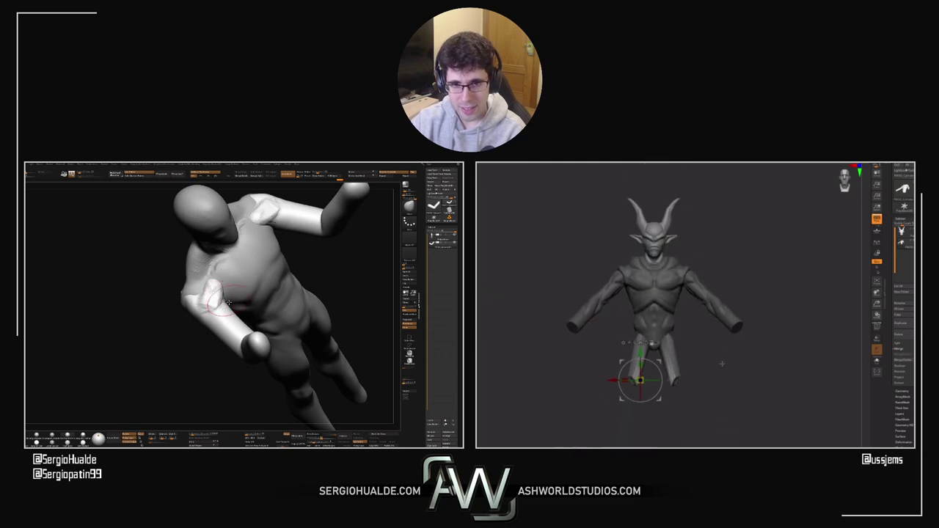
right_click_drag(220, 299, 218, 292)
left_click_drag(702, 372, 717, 411, "ctrl")
left_click_drag(218, 292, 215, 293, "shift")
left_click_drag(717, 410, 733, 433, "alt")
left_click_drag(215, 293, 207, 309, "shift")
key("q")
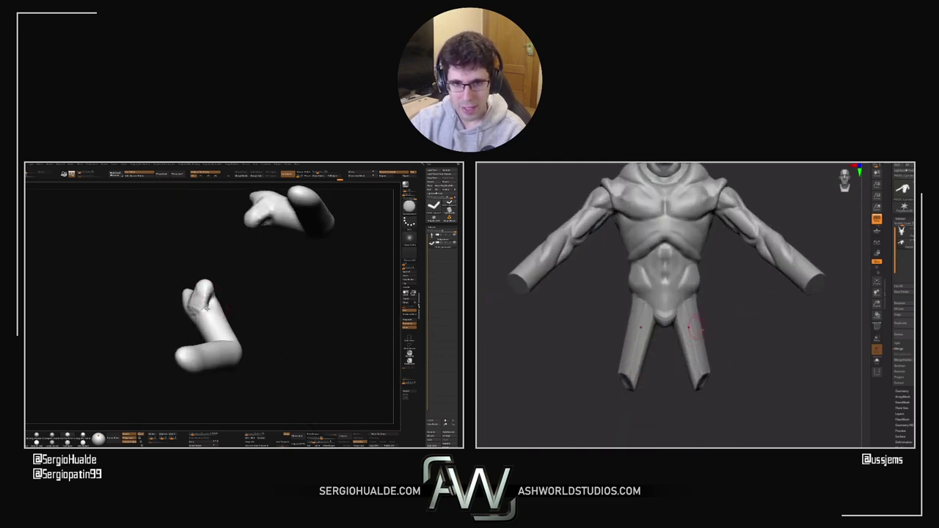
Step: Thicken the horned figure's leg stumps and extend their lower ends with a resized brush
key("s")
left_click_drag(697, 329, 709, 325)
right_click_drag(200, 319, 193, 307)
left_click_drag(696, 329, 695, 317)
mouse_move(192, 306)
right_mouse_down()
mouse_move(184, 287)
mouse_move(184, 323)
right_mouse_up()
mouse_move(183, 323)
left_mouse_down()
mouse_move(160, 330)
mouse_move(176, 333)
left_mouse_up()
key("s")
left_click_drag(702, 387, 713, 387)
left_click_drag(698, 349, 696, 369)
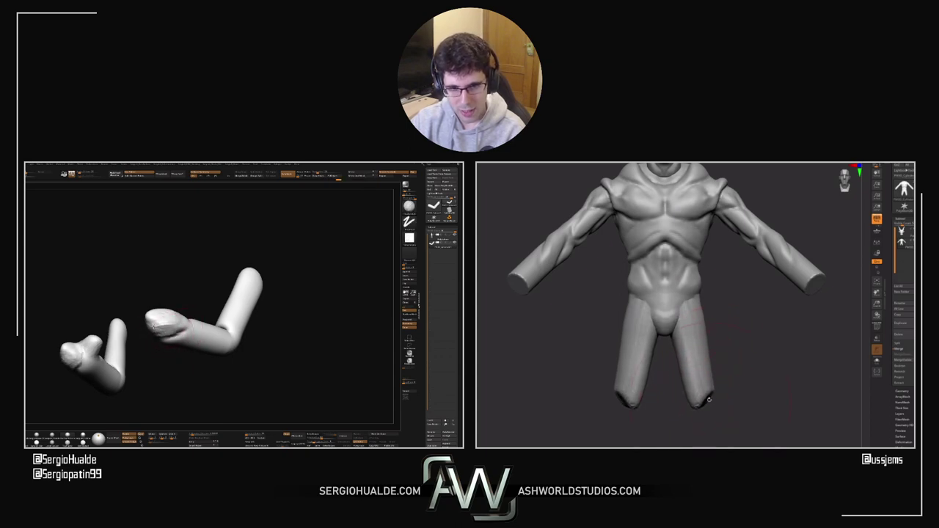
Step: Build up and round the shoulder ends of the isolated mannequin arms, undoing one stroke
left_click_drag(176, 328, 158, 323)
left_click_drag(695, 369, 683, 367)
mouse_move(153, 328)
left_mouse_down()
mouse_move(160, 337)
mouse_move(150, 331)
left_mouse_up()
key("ctrl+z")
right_click_drag(150, 330, 162, 340)
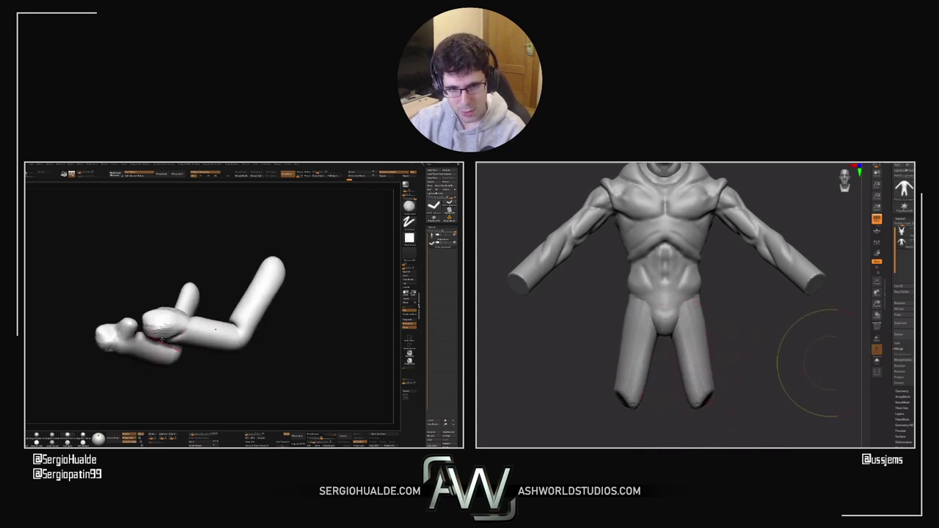
left_click_drag(146, 337, 149, 340)
right_click_drag(150, 340, 178, 308)
Step: Flare the horned figure's hips above the thighs and shape the mannequin's upper arms below the deltoids
right_click_drag(707, 314, 734, 312, "ctrl")
mouse_move(177, 298)
right_mouse_down()
mouse_move(181, 319)
mouse_move(174, 312)
right_mouse_up()
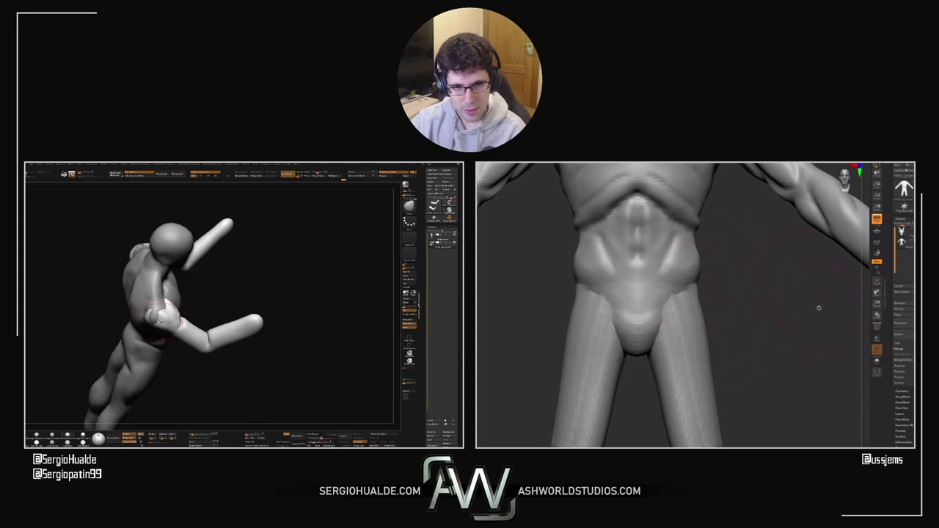
right_click_drag(817, 302, 822, 329, "alt")
right_click_drag(174, 312, 168, 333)
right_click_drag(731, 318, 673, 323)
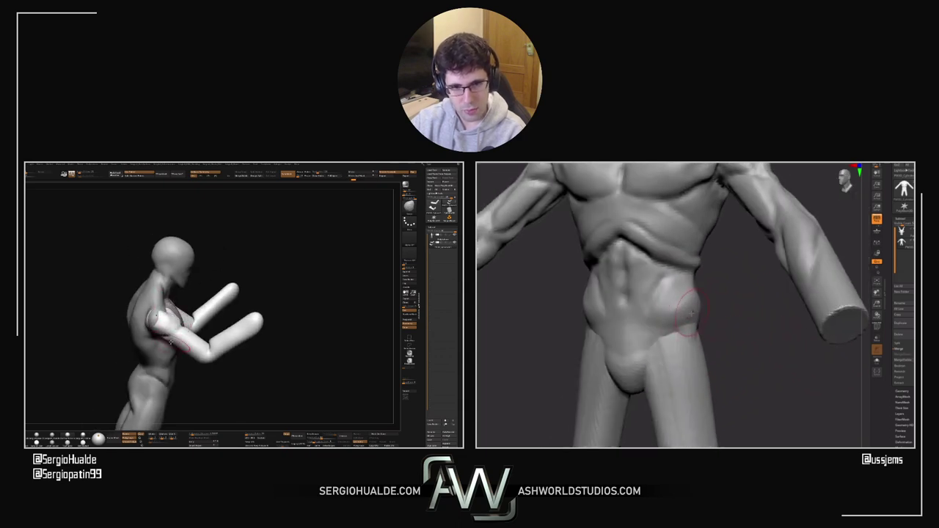
right_click_drag(170, 342, 188, 320)
mouse_move(668, 328)
left_mouse_down()
mouse_move(697, 309)
mouse_move(720, 316)
left_mouse_up()
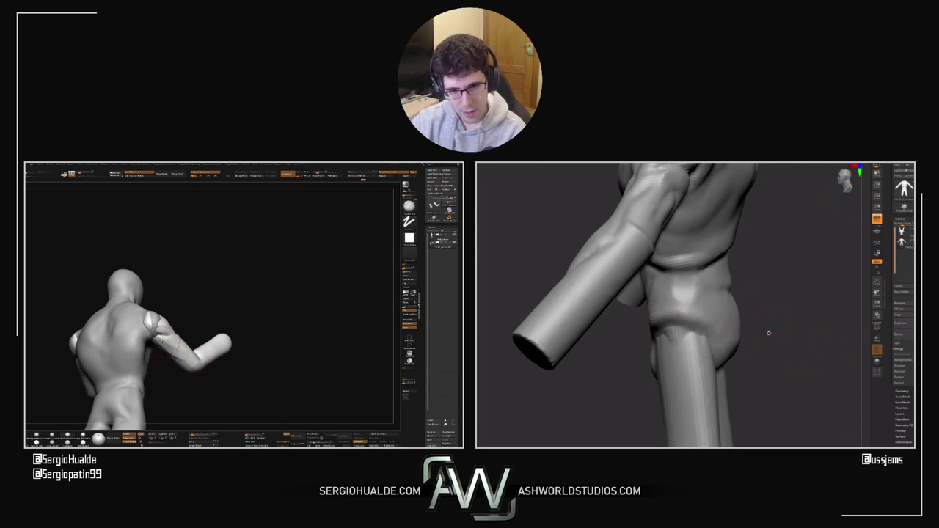
left_click_drag(767, 333, 811, 326)
right_click_drag(198, 366, 182, 383)
left_click_drag(811, 327, 749, 335)
right_click_drag(182, 383, 192, 374)
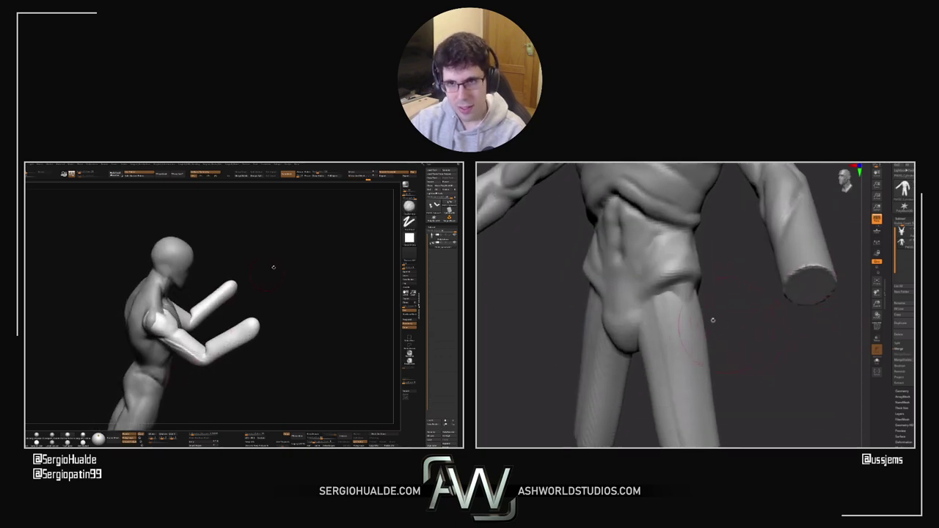
Step: Hide the mannequin's left arm so only the right arm remains to work on
right_click_drag(276, 267, 229, 297)
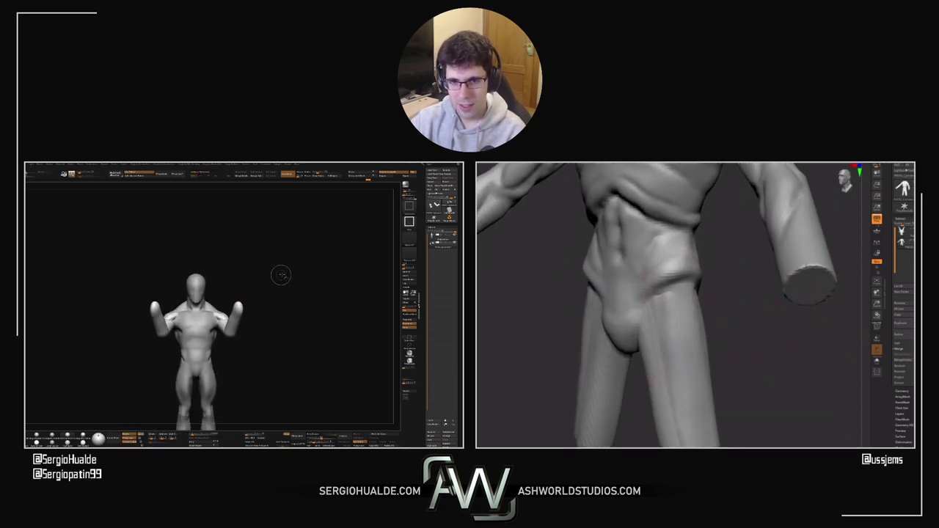
left_click_drag(280, 276, 204, 363, "ctrl+shift")
right_click_drag(242, 323, 213, 323)
left_click_drag(768, 373, 757, 330, "alt")
right_click_drag(213, 323, 191, 345, "ctrl")
left_click_drag(756, 329, 793, 330)
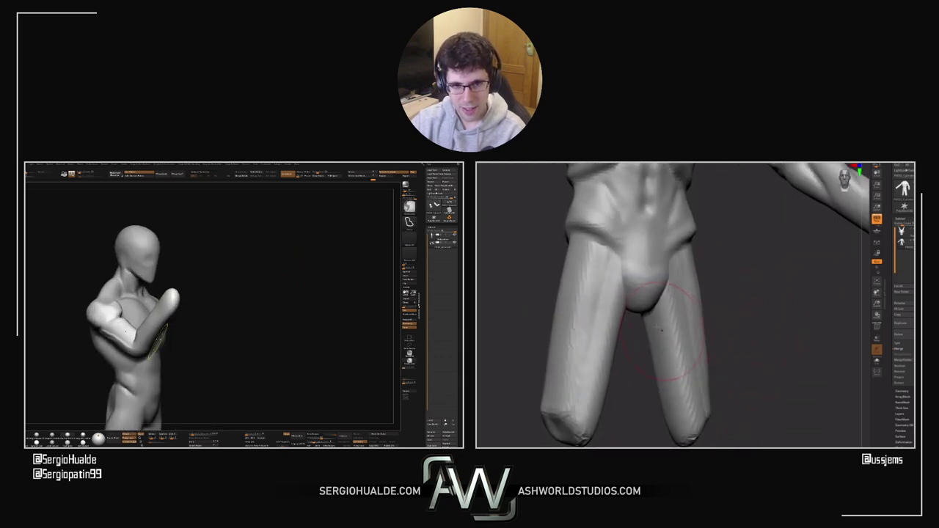
mouse_move(191, 345)
right_mouse_down()
mouse_move(156, 321)
mouse_move(207, 339)
right_mouse_up()
Step: Lasso-mask the mannequin's right arm from below the deltoid to the wrist
right_click_drag(354, 234, 304, 230)
mouse_move(799, 395)
left_mouse_down()
mouse_move(759, 396)
mouse_move(755, 364)
mouse_move(740, 386)
left_mouse_up()
right_click_drag(209, 333, 199, 305)
left_click_drag(728, 378, 723, 387)
left_click_drag(179, 296, 192, 367, "ctrl")
left_click_drag(723, 387, 778, 385)
left_click_drag(193, 367, 233, 281, "ctrl")
left_click_drag(778, 385, 807, 377)
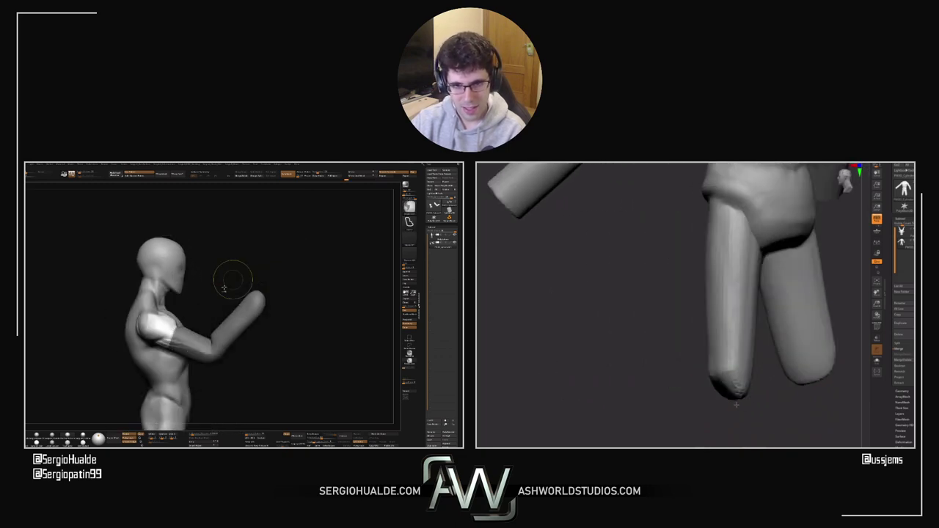
Step: Refine the mask edge below the mannequin's shoulder and round off the lower ends of the horned figure's legs
right_click_drag(234, 281, 279, 316)
left_click_drag(807, 378, 829, 375)
right_click_drag(278, 315, 195, 341)
left_click_drag(751, 393, 762, 382)
left_click_drag(211, 289, 175, 335, "ctrl")
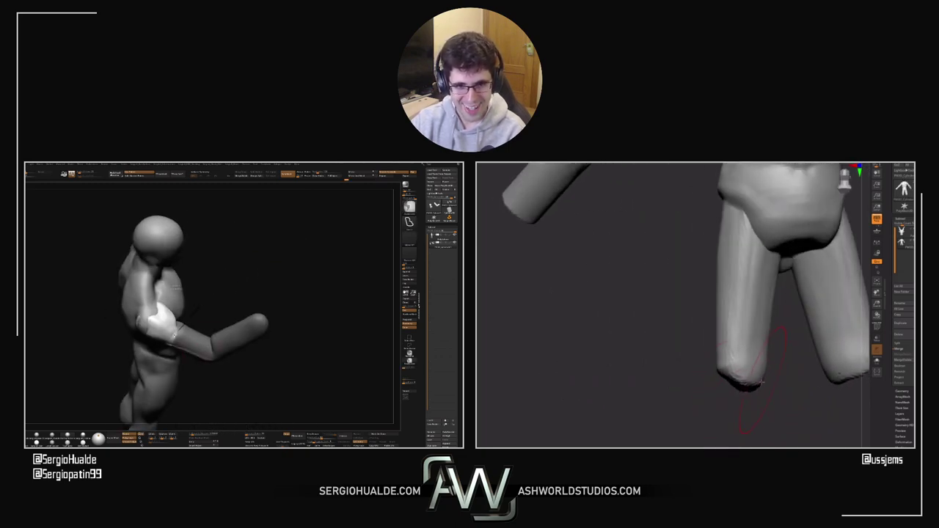
mouse_move(726, 386)
left_mouse_down()
mouse_move(710, 332)
mouse_move(740, 341)
mouse_move(766, 386)
mouse_move(760, 429)
left_mouse_up()
Step: Invert the arm mask and place the gizmo pivot just below the mannequin's right shoulder
key("ctrl+shift+a")
key("w")
left_click_drag(209, 346, 180, 335, "alt")
mouse_move(181, 336)
right_mouse_down()
mouse_move(182, 310)
mouse_move(163, 328)
right_mouse_up()
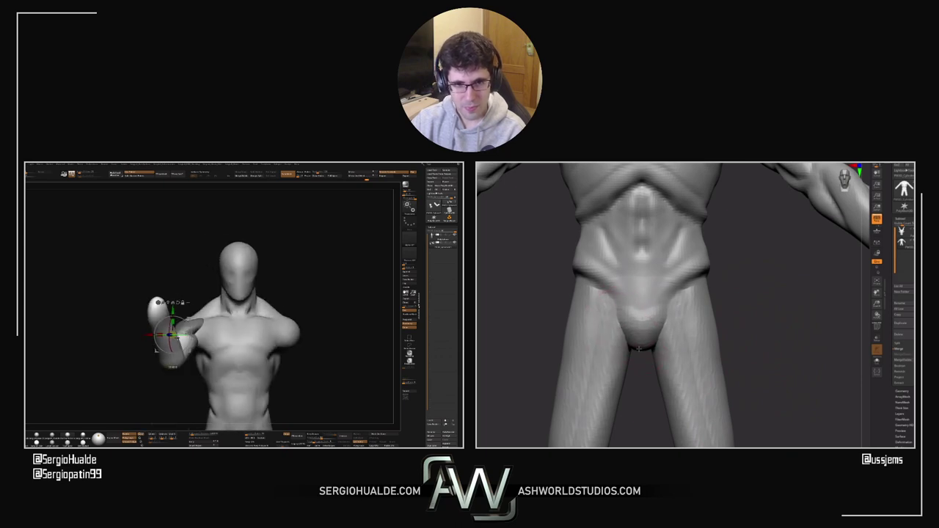
left_click_drag(735, 309, 715, 308)
Step: Rotate the mannequin's right arm inward so the forearm crosses in front of the chest
right_click_drag(152, 335, 202, 339)
mouse_move(112, 336)
left_mouse_down("alt")
mouse_move(105, 342)
mouse_move(119, 349)
left_mouse_up("alt")
mouse_move(154, 348)
right_mouse_down()
mouse_move(122, 359)
mouse_move(153, 347)
mouse_move(164, 369)
right_mouse_up()
left_click_drag(163, 318, 203, 304)
right_click_drag(198, 321, 202, 345)
left_click_drag(564, 255, 587, 295, "alt")
left_click_drag(179, 323, 183, 307)
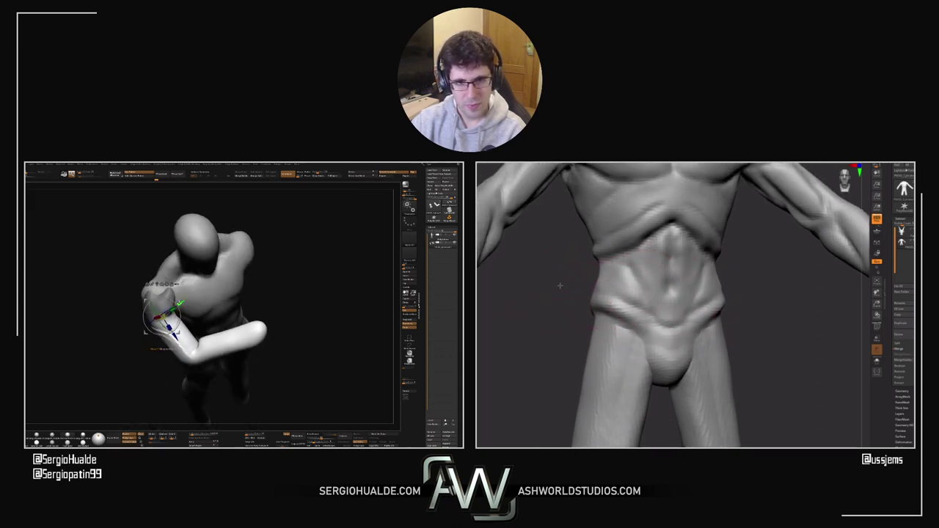
left_click_drag(560, 287, 696, 301)
right_click_drag(180, 330, 188, 312)
key("q")
Step: Blend the deltoid into the upper arm and chest on the mannequin's repositioned right arm
left_click_drag(696, 301, 741, 301)
right_click_drag(188, 313, 232, 298)
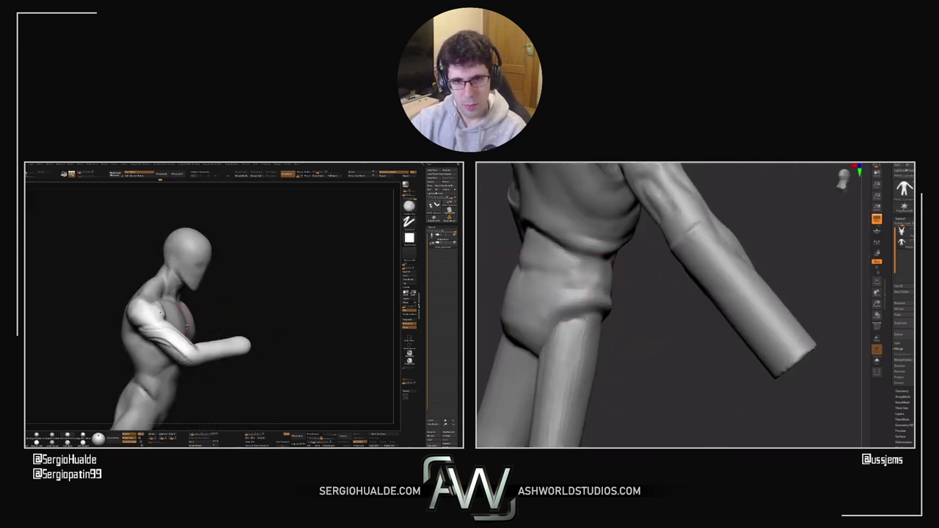
right_click_drag(181, 317, 155, 347)
right_click(155, 347)
left_click_drag(676, 340, 698, 346, "alt")
right_click_drag(216, 313, 182, 320)
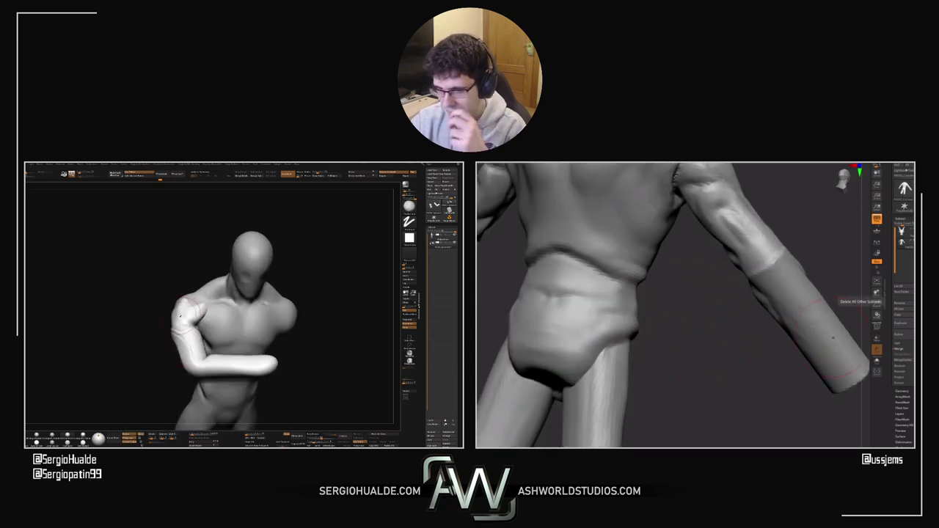
left_click_drag(179, 318, 182, 323)
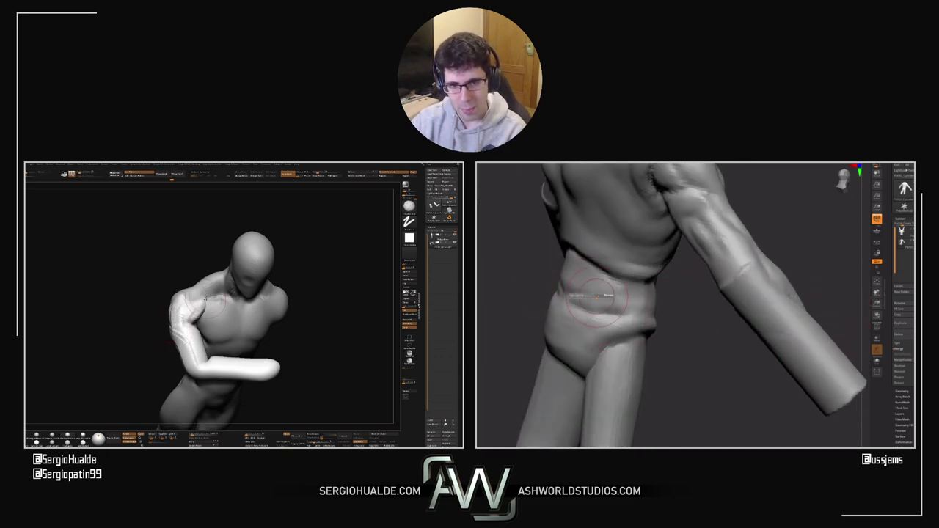
left_click_drag(205, 299, 163, 313)
Step: Sculpt the deltoid and triceps forms on the outer and rear side of the mannequin's right upper arm
mouse_move(163, 317)
right_mouse_down()
mouse_move(207, 307)
mouse_move(155, 308)
right_mouse_up()
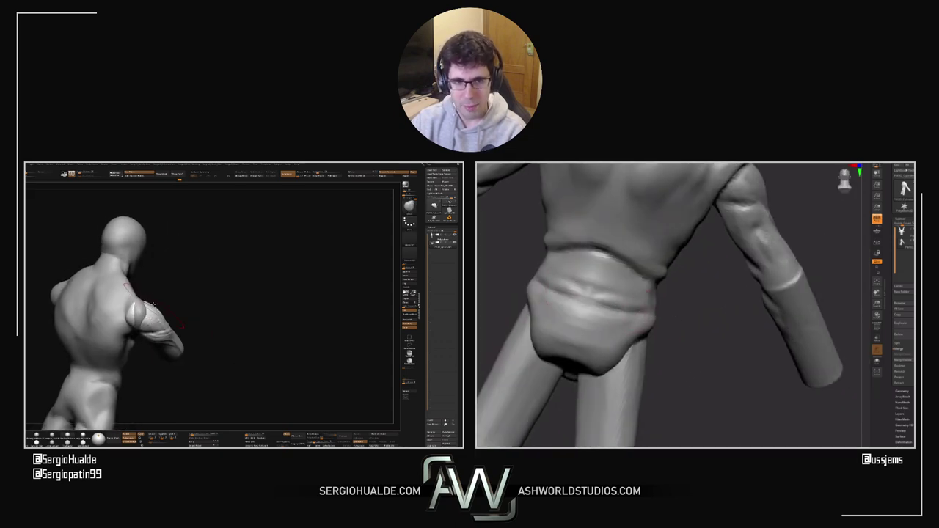
mouse_move(686, 316)
left_mouse_down()
mouse_move(623, 314)
mouse_move(690, 312)
left_mouse_up()
right_click_drag(127, 325, 165, 320)
left_click_drag(164, 321, 156, 327)
left_click_drag(179, 349, 163, 335)
right_click_drag(164, 340, 154, 331)
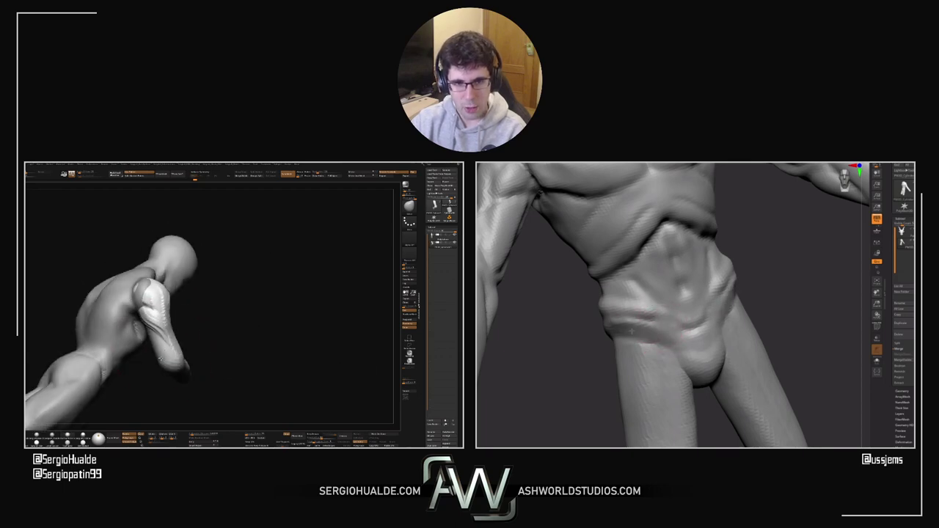
left_click_drag(155, 330, 161, 358)
right_click_drag(162, 356, 171, 320)
left_click_drag(168, 323, 165, 324)
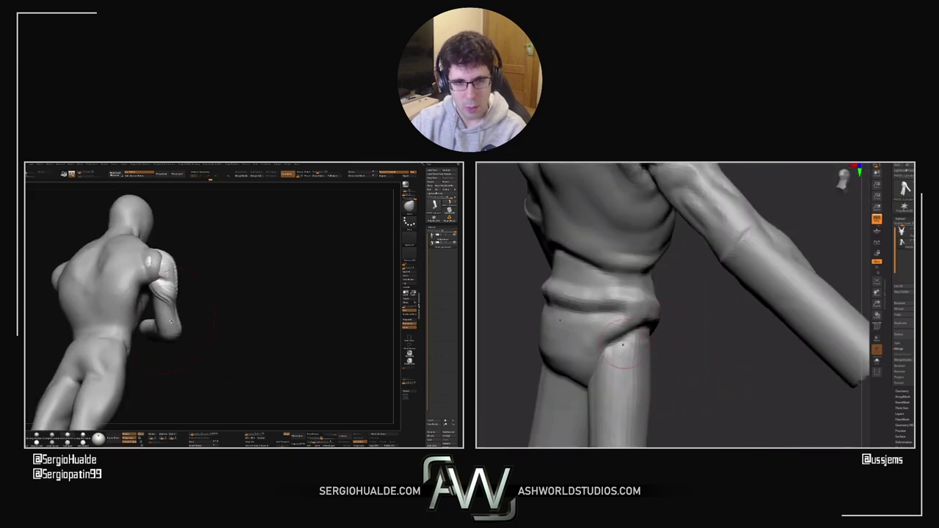
Step: Round out the buttock volumes on the back of the pelvis, below the waist folds
mouse_move(623, 345)
right_mouse_down()
mouse_move(685, 340)
mouse_move(719, 319)
right_mouse_up()
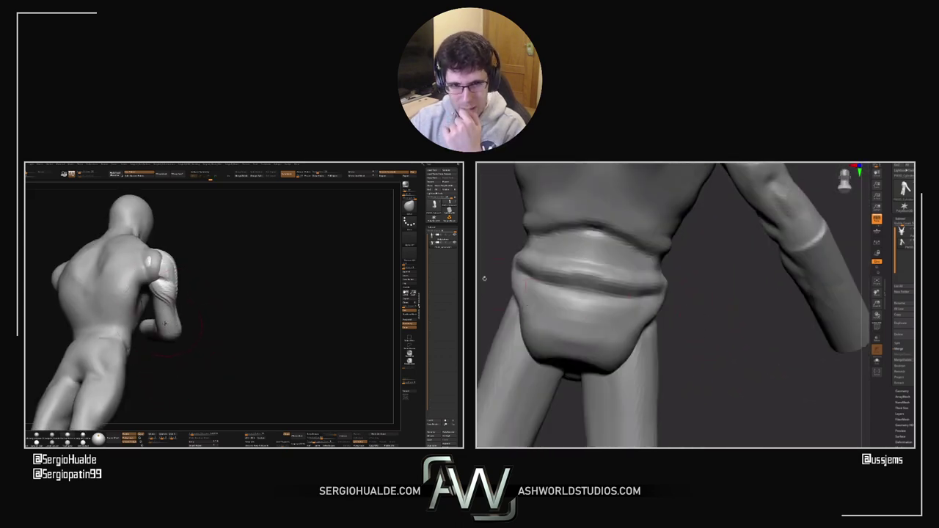
right_click_drag(485, 277, 587, 283)
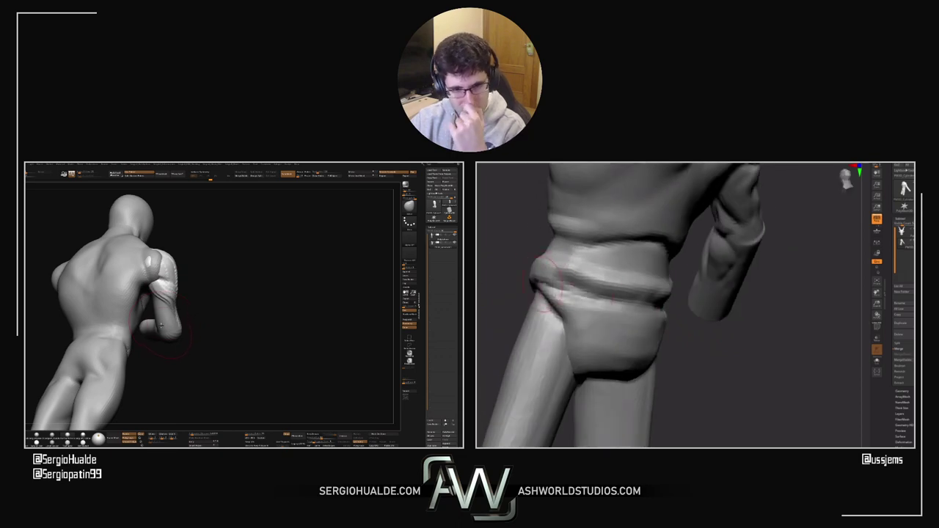
left_click_drag(635, 346, 649, 375)
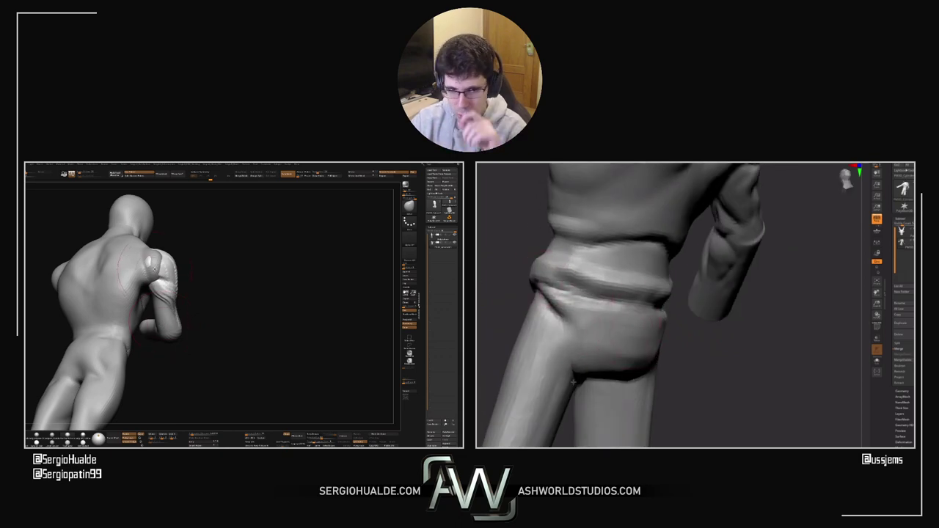
right_click_drag(681, 386, 629, 383)
left_click_drag(677, 373, 686, 357)
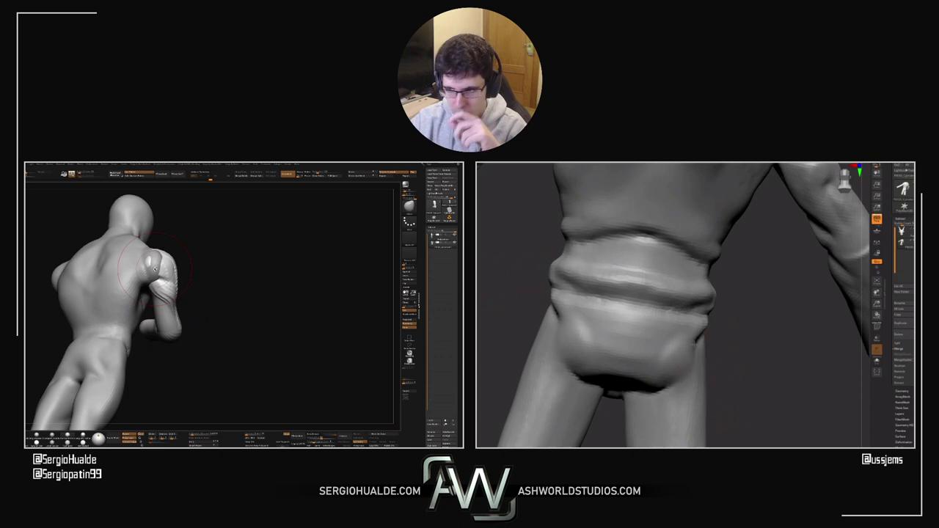
mouse_move(774, 375)
right_mouse_down("alt")
mouse_move(664, 273)
mouse_move(653, 279)
right_mouse_up("alt")
mouse_move(635, 292)
left_mouse_down()
mouse_move(643, 300)
mouse_move(633, 294)
mouse_move(649, 286)
left_mouse_up()
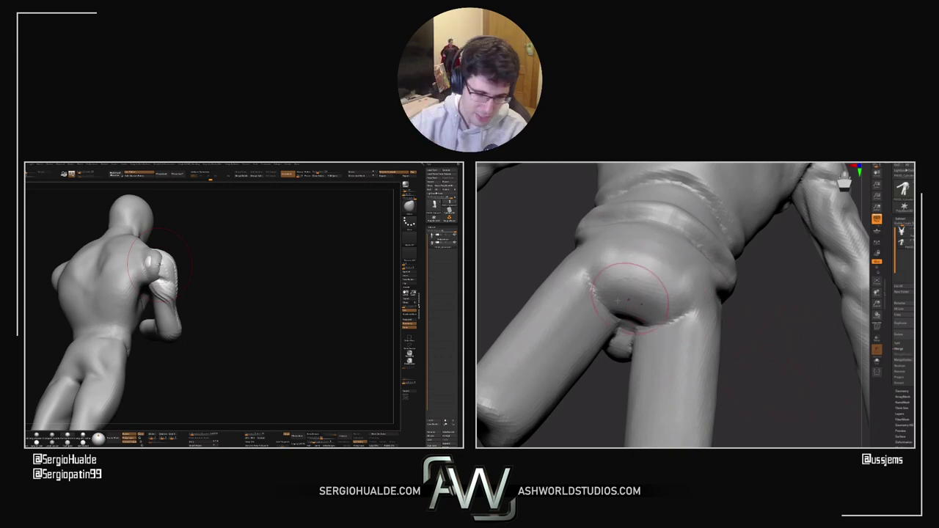
Step: Carve the central gluteal cleft and shape the rounded buttocks on either side of it
mouse_move(633, 321)
left_mouse_down()
mouse_move(595, 288)
mouse_move(638, 299)
mouse_move(653, 262)
mouse_move(647, 251)
mouse_move(660, 241)
left_mouse_up()
left_click_drag(767, 301, 770, 338)
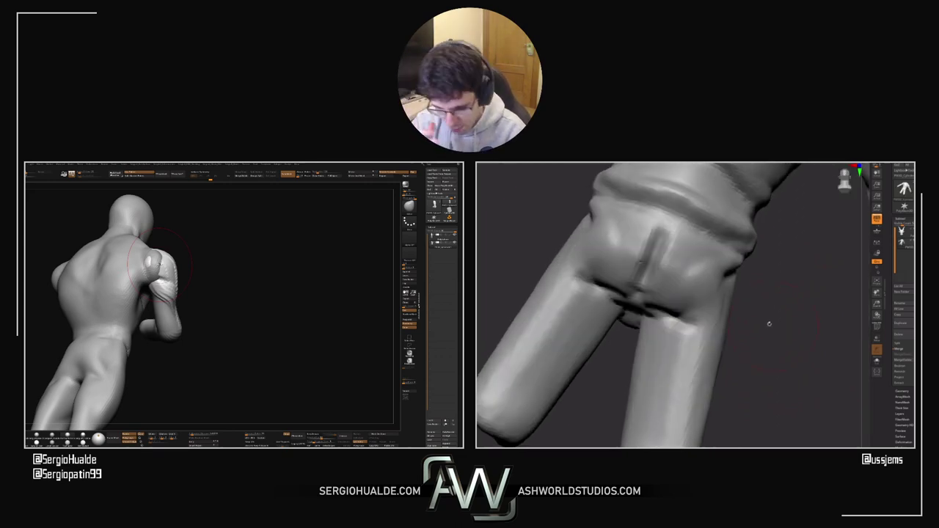
left_click_drag(677, 311, 690, 298)
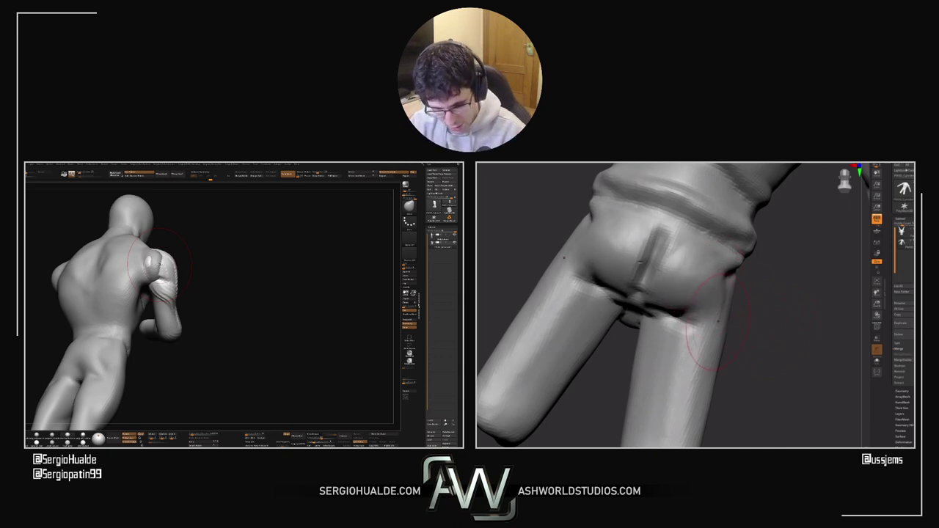
right_click_drag(717, 322, 747, 317)
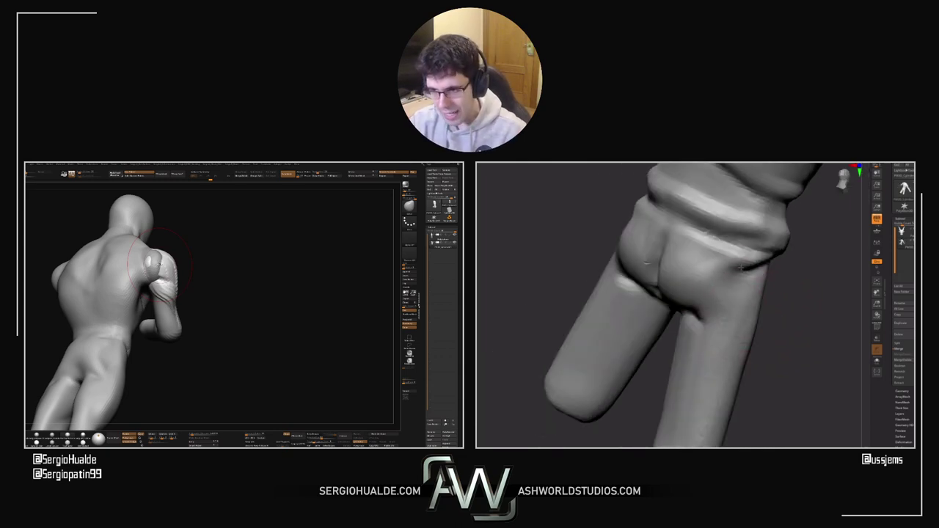
right_click_drag(740, 268, 765, 258)
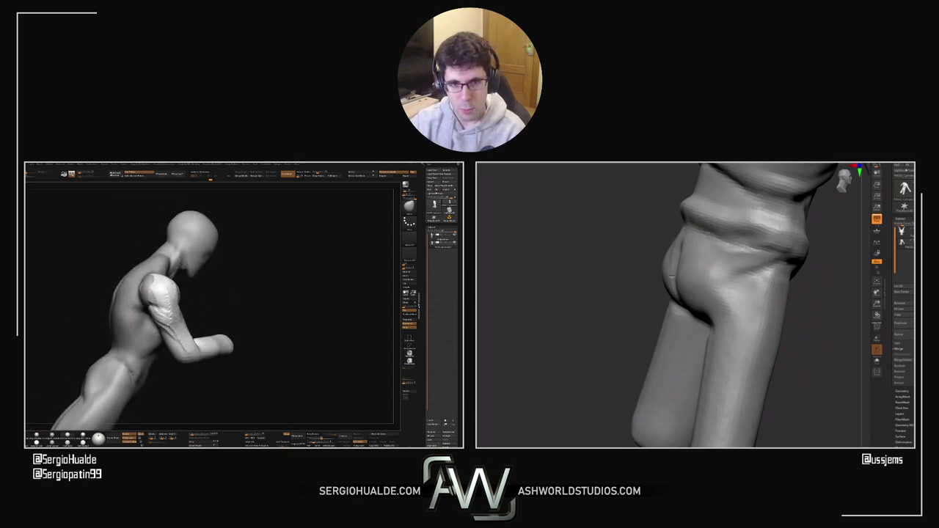
right_click_drag(753, 314, 797, 325)
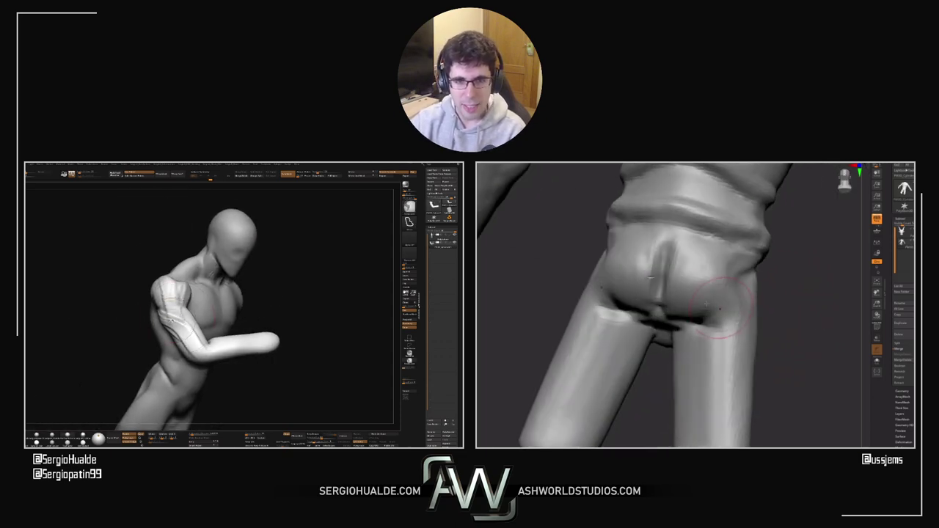
Step: Cut deep gluteal folds under both buttocks where they meet the backs of the thighs
left_click_drag(715, 301, 673, 304)
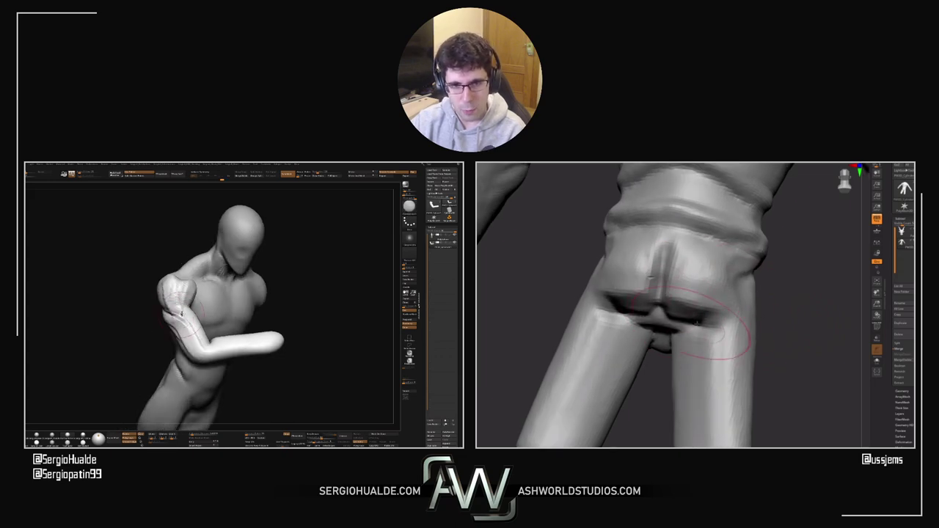
right_click_drag(723, 354, 805, 314)
right_click_drag(653, 408, 653, 334)
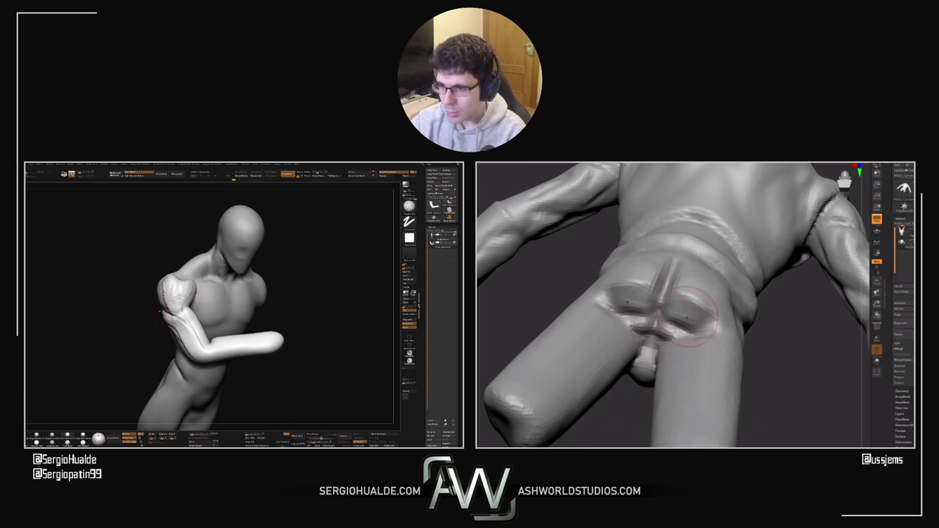
left_click_drag(692, 323, 724, 329)
right_click_drag(774, 369, 759, 329)
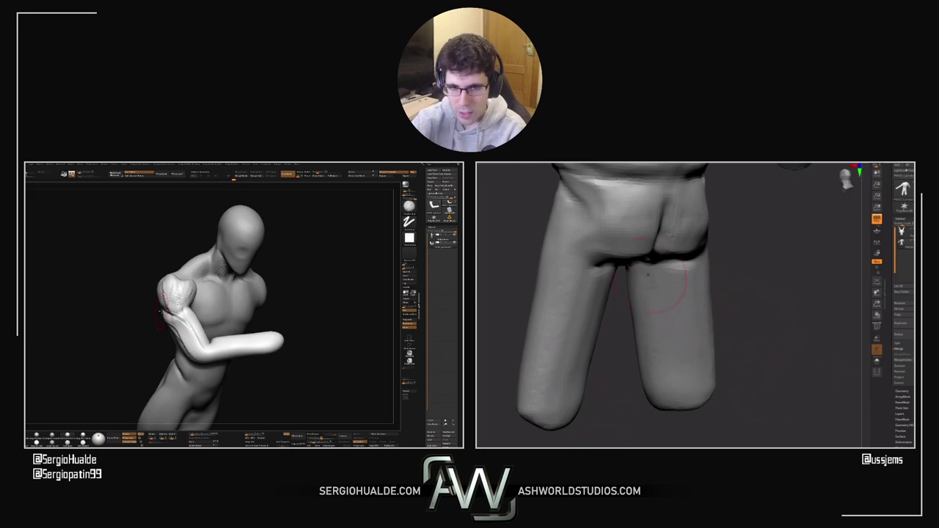
Step: Refine the transitions between hips, groin and upper thighs, and the outer sides of the buttocks
mouse_move(664, 370)
right_mouse_down()
mouse_move(617, 221)
mouse_move(596, 223)
right_mouse_up()
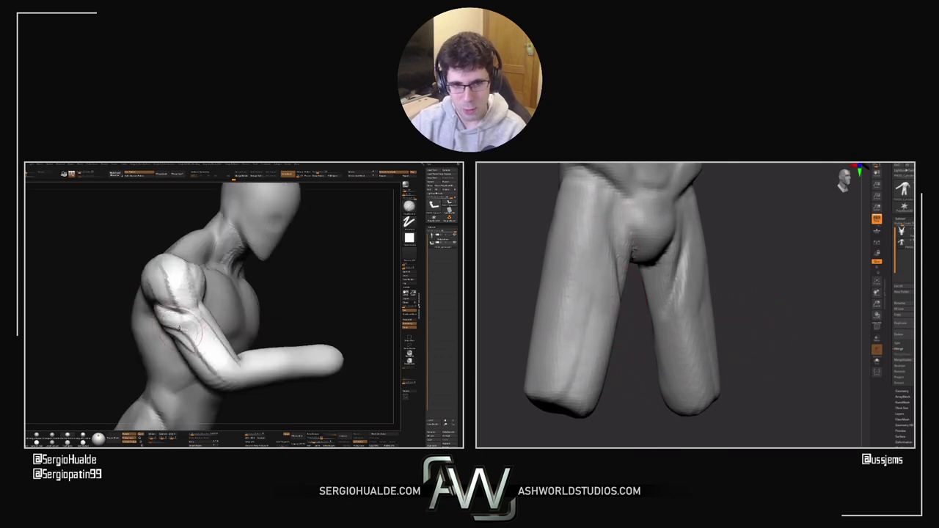
right_click_drag(593, 212, 772, 232)
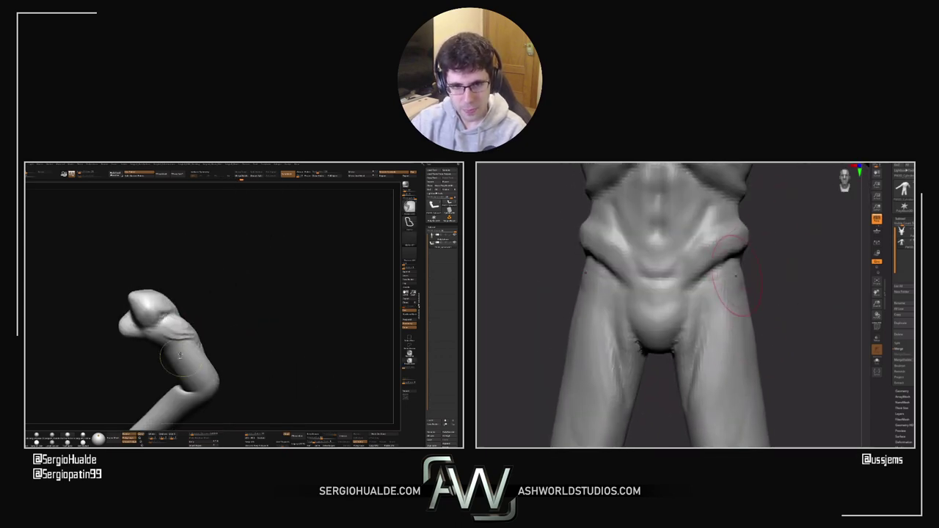
right_click_drag(726, 268, 675, 280)
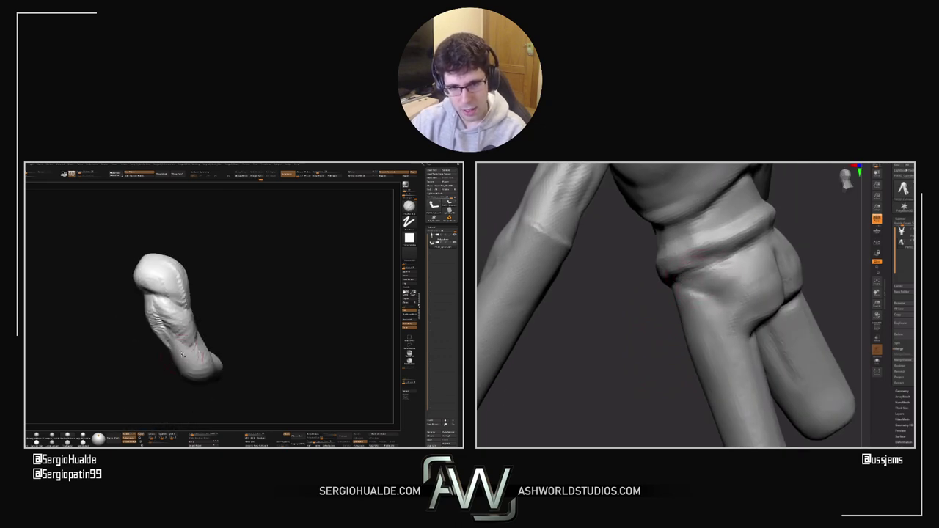
right_click_drag(733, 340, 501, 340)
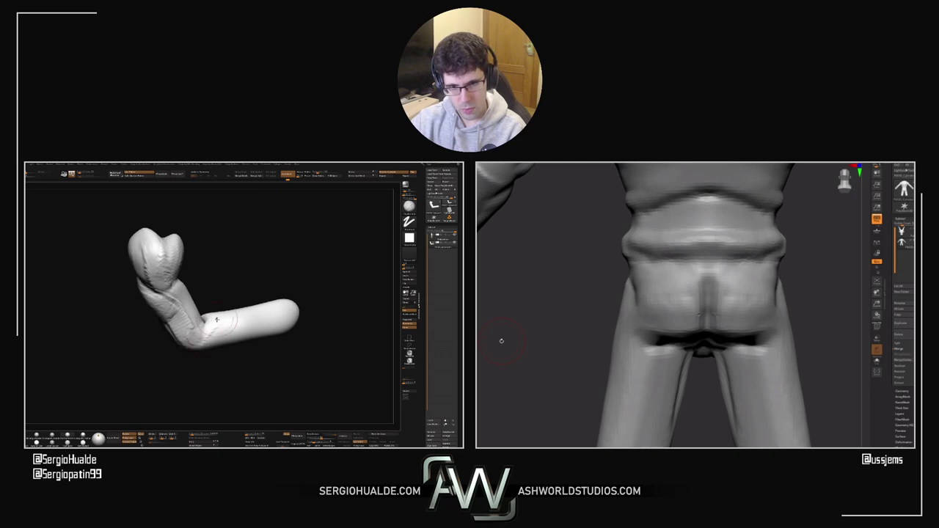
left_click_drag(501, 341, 646, 275)
left_click_drag(763, 297, 805, 300)
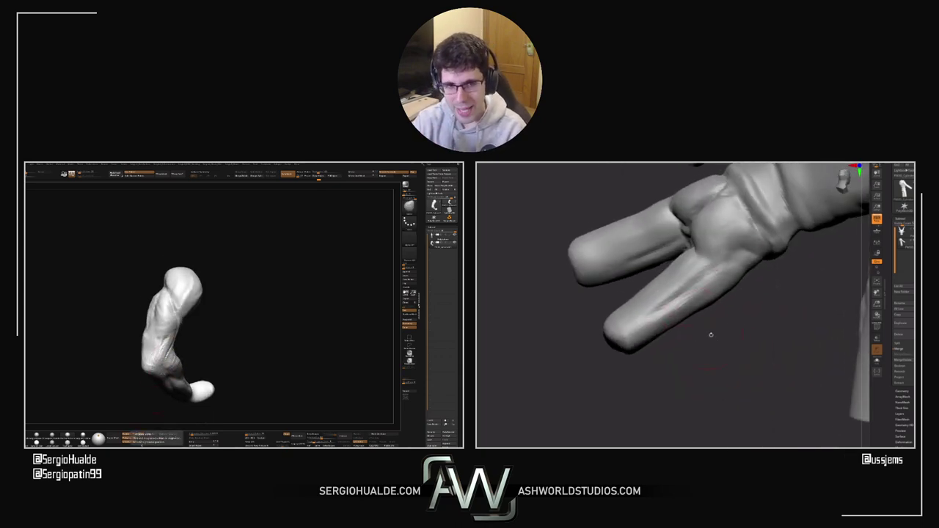
Step: Sculpt the main thigh muscle masses on both legs, from the hamstrings around to the front
mouse_move(711, 335)
left_mouse_down()
mouse_move(726, 339)
mouse_move(705, 332)
mouse_move(683, 270)
mouse_move(696, 276)
left_mouse_up()
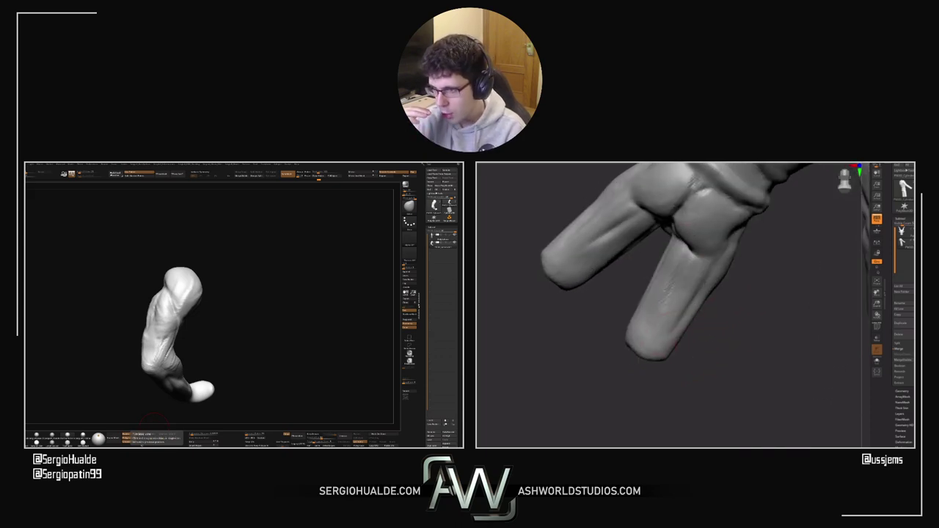
left_click_drag(706, 366, 604, 291)
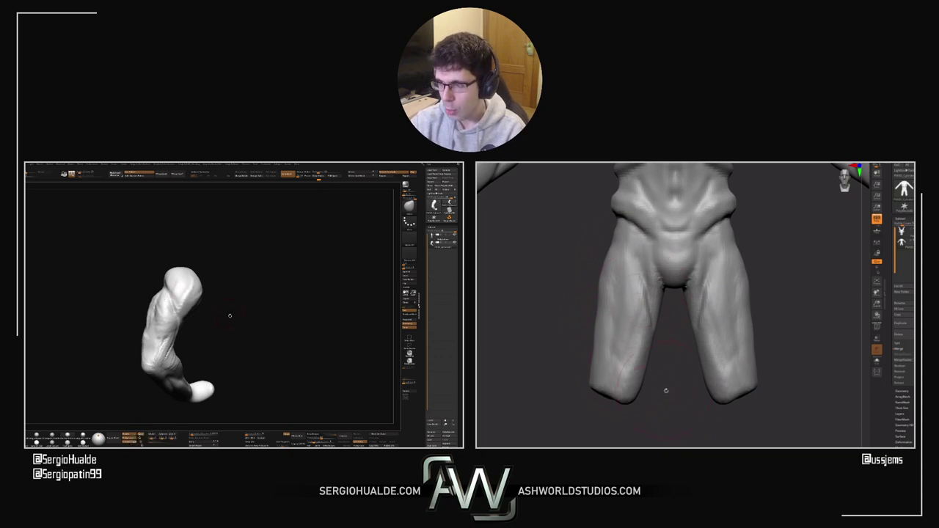
mouse_move(666, 389)
left_mouse_down()
mouse_move(680, 403)
mouse_move(655, 392)
left_mouse_up()
left_click_drag(228, 326, 214, 327)
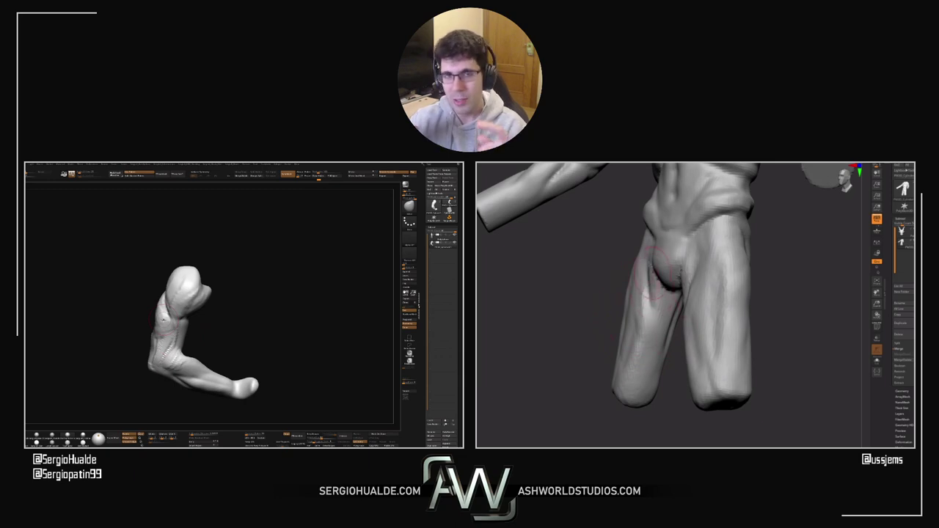
right_click_drag(664, 278, 675, 287)
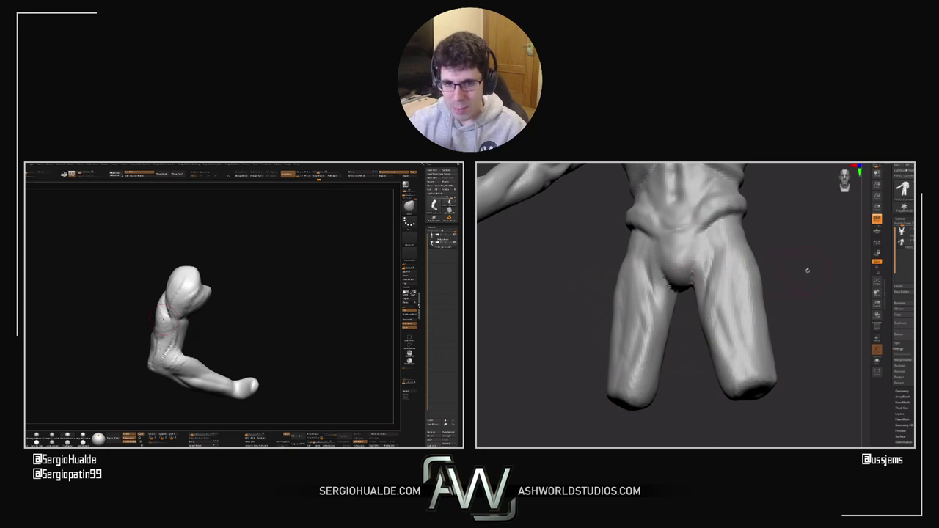
left_click_drag(808, 271, 722, 256)
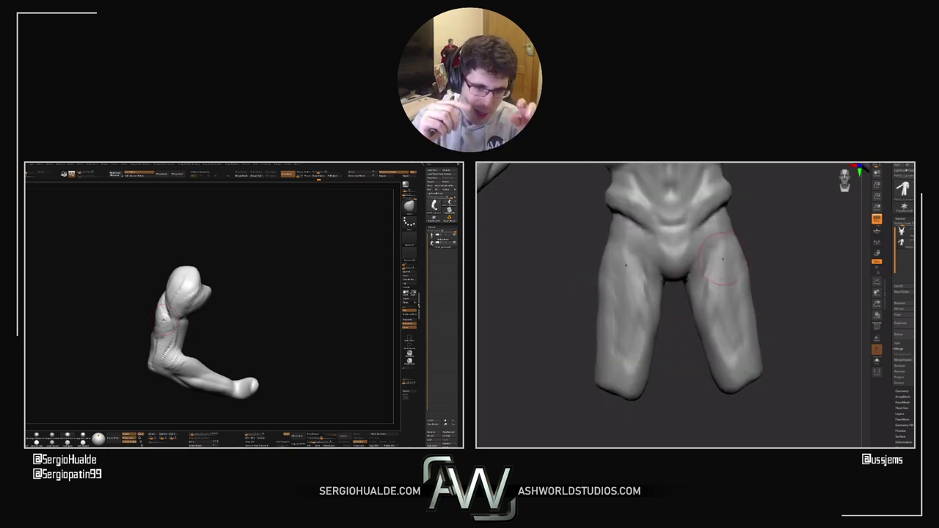
Step: Smooth the thigh surfaces and even out their volume along the front and outer sides
right_click_drag(783, 296, 754, 299)
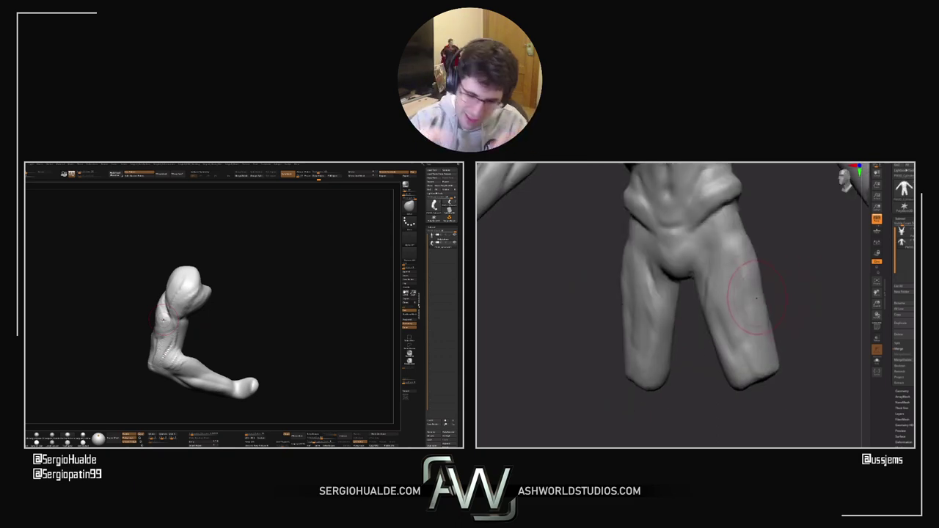
right_click_drag(754, 257, 734, 279, "shift")
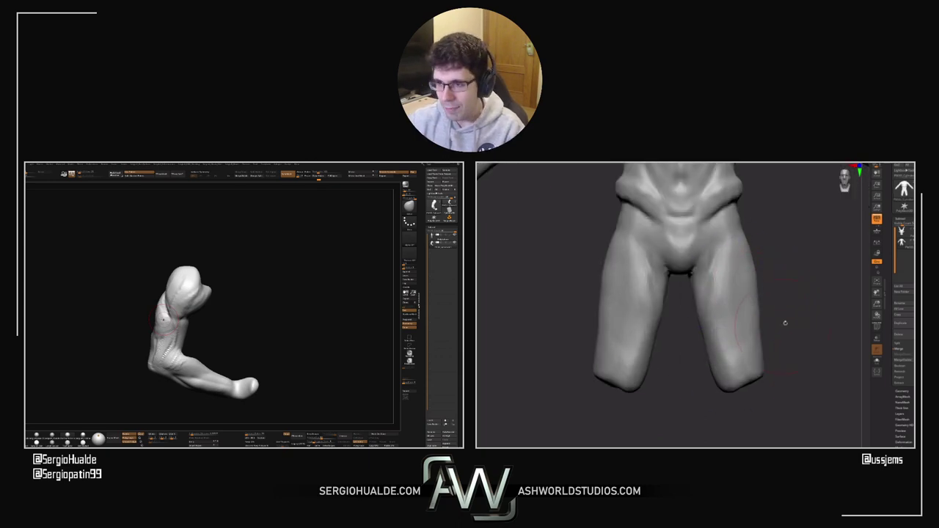
right_click_drag(785, 323, 747, 272)
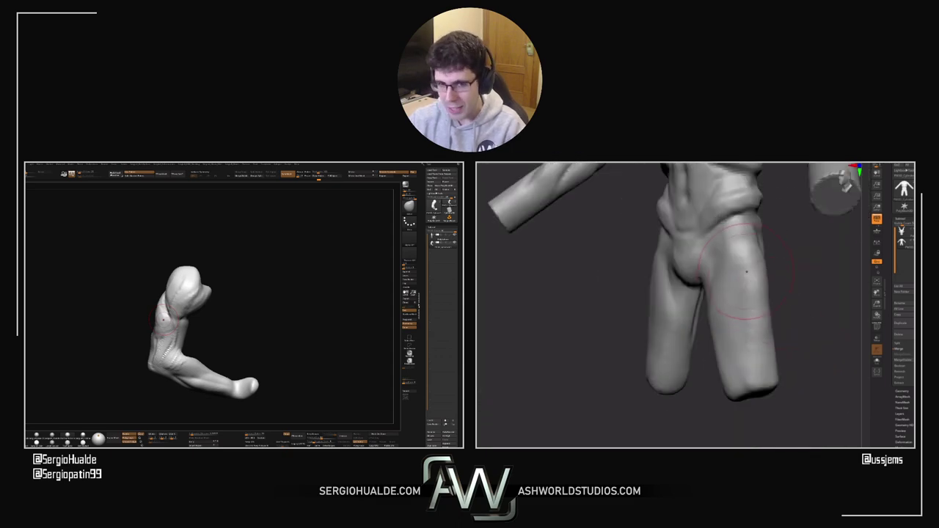
right_click_drag(739, 307, 706, 298)
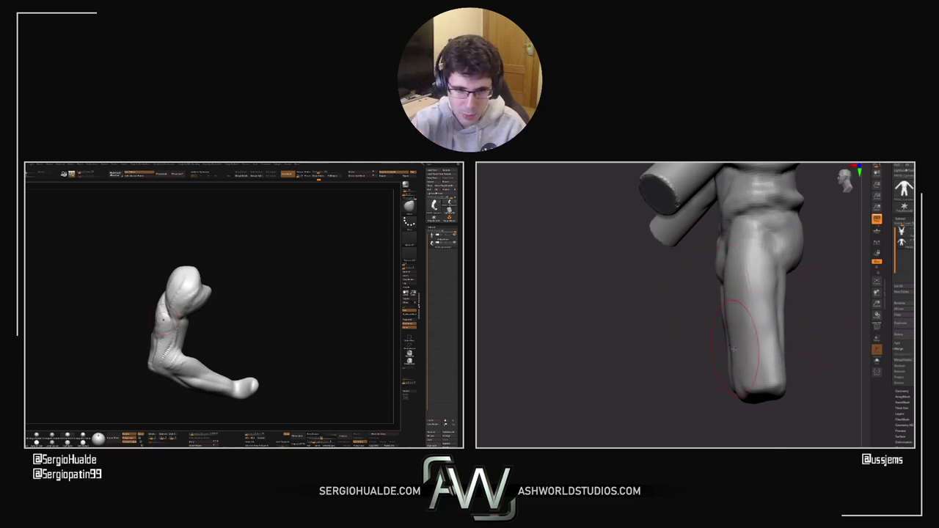
mouse_move(727, 349)
right_mouse_down()
mouse_move(807, 333)
mouse_move(807, 386)
mouse_move(742, 330)
right_mouse_up()
left_click_drag(687, 311, 702, 310)
mouse_move(701, 310)
right_mouse_down("ctrl")
mouse_move(713, 249)
mouse_move(670, 291)
right_mouse_up("ctrl")
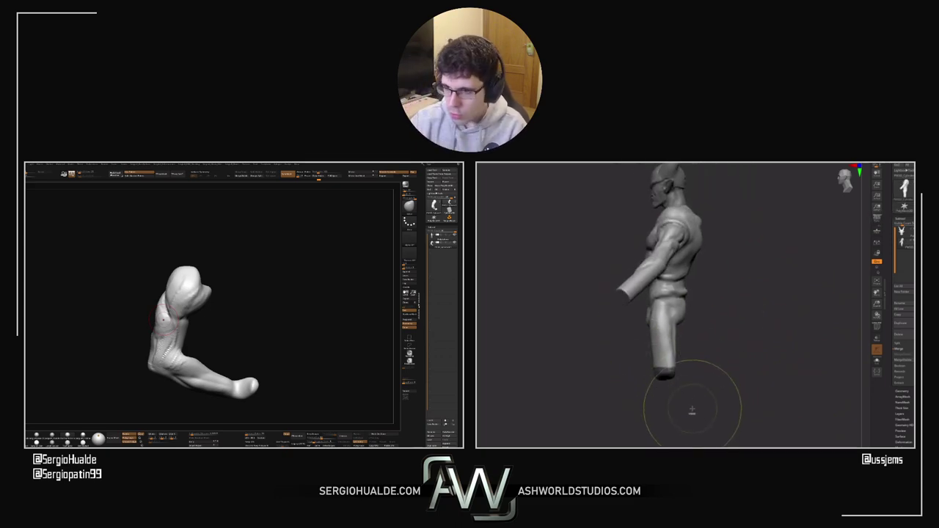
right_click_drag(692, 398, 714, 292, "alt")
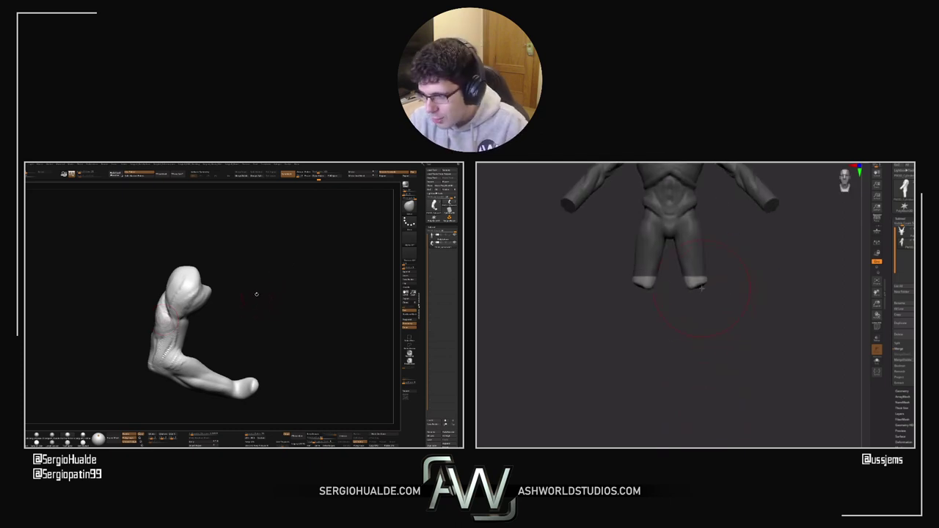
left_click_drag(723, 295, 731, 308, "ctrl")
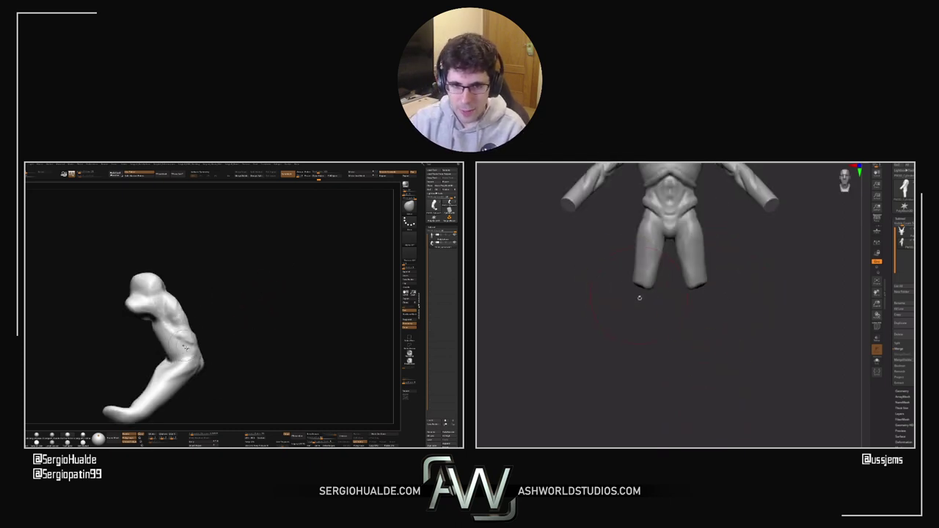
Step: Mask the cut ends of both thighs and invert the mask so only those ends stay editable
right_click_drag(639, 297, 629, 269)
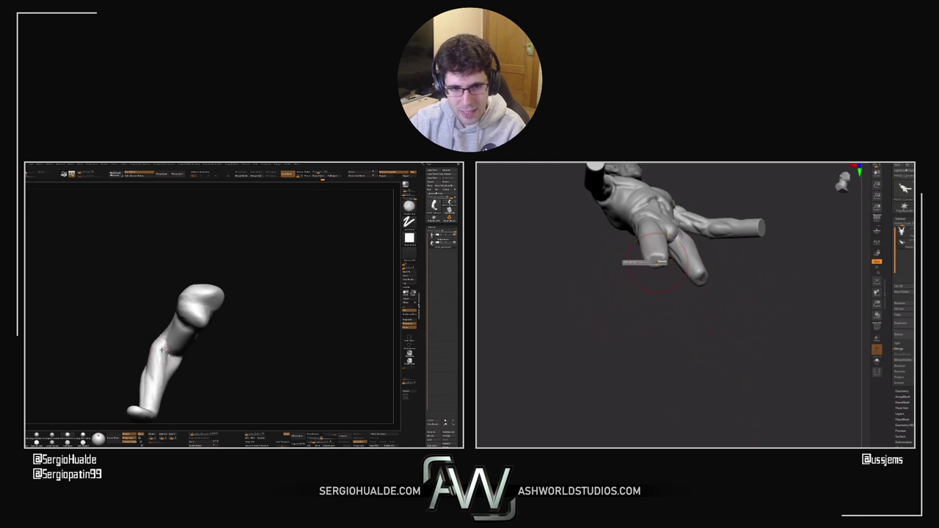
left_click_drag(663, 262, 655, 269)
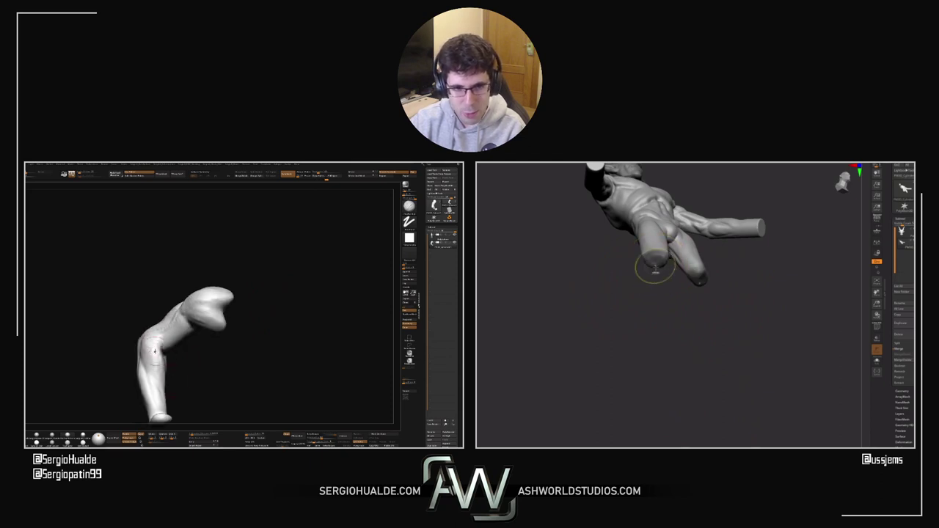
right_click_drag(655, 269, 653, 318, "shift")
left_click(652, 318, "ctrl")
Step: Move the unmasked thigh ends downward to extend both legs to full length, then clear the mask and return to sculpting
key("w")
mouse_move(665, 250)
left_mouse_down()
mouse_move(668, 318)
mouse_move(659, 339)
left_mouse_up()
left_click_drag(766, 330, 766, 401, "alt")
left_click_drag(765, 388, 758, 377, "ctrl")
key("q")
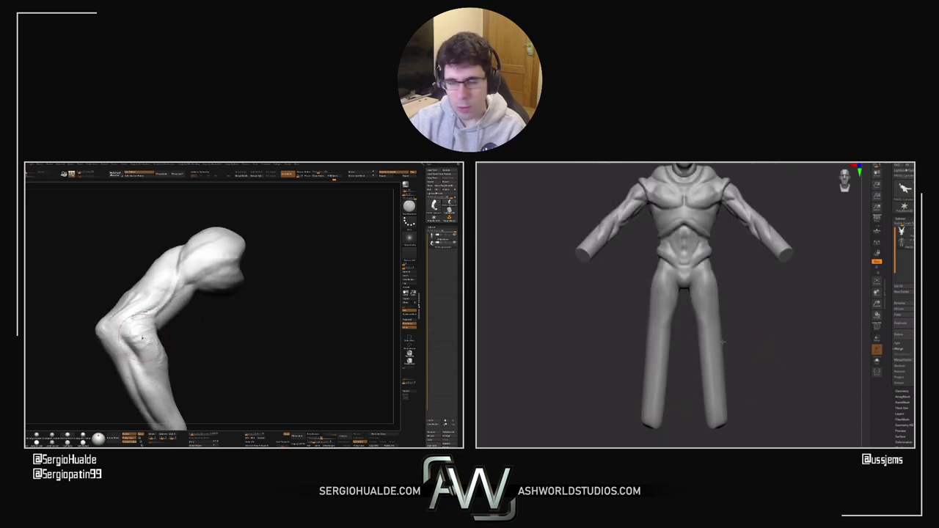
right_click_drag(142, 337, 131, 367, "ctrl")
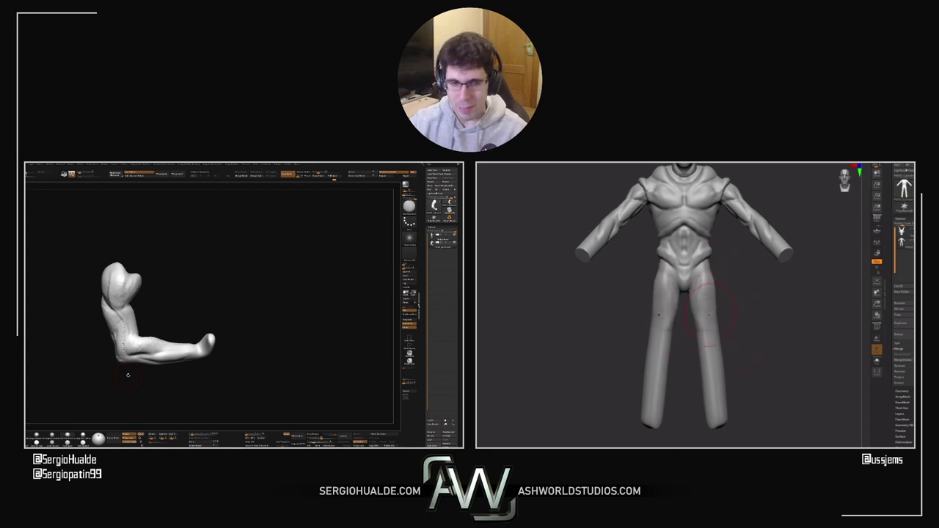
right_click_drag(711, 311, 653, 314)
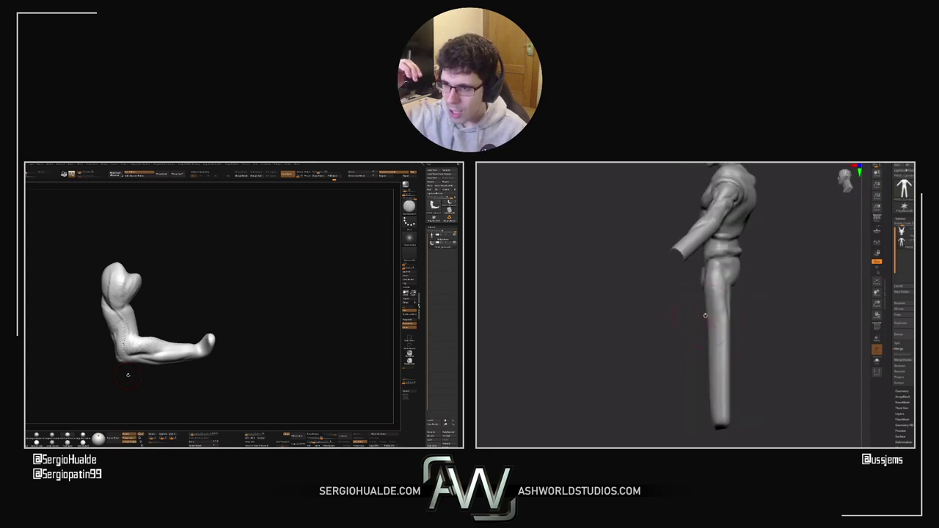
Step: Curve both legs in profile, refining the buttocks and upper thighs with the upper body masked, and clear the mask
left_click_drag(715, 373, 725, 364)
left_click_drag(717, 327, 723, 347)
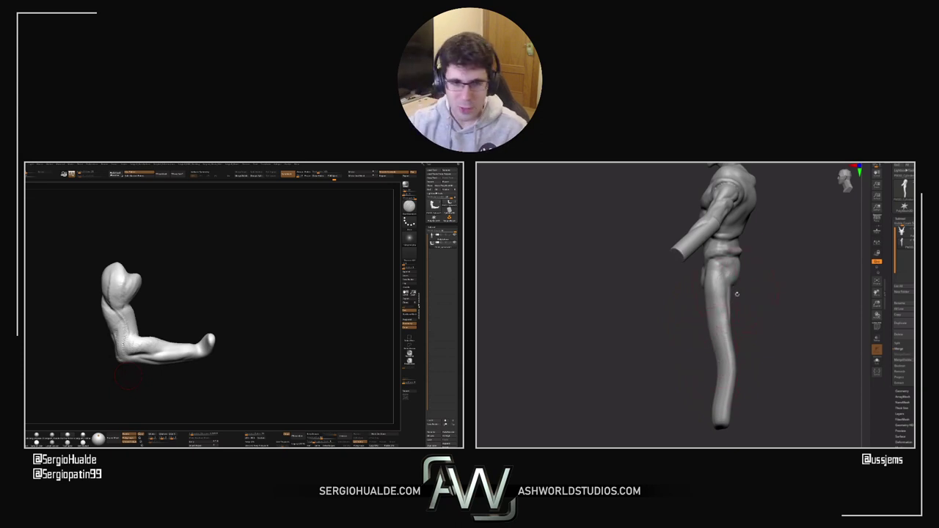
left_click_drag(760, 270, 725, 444, "ctrl")
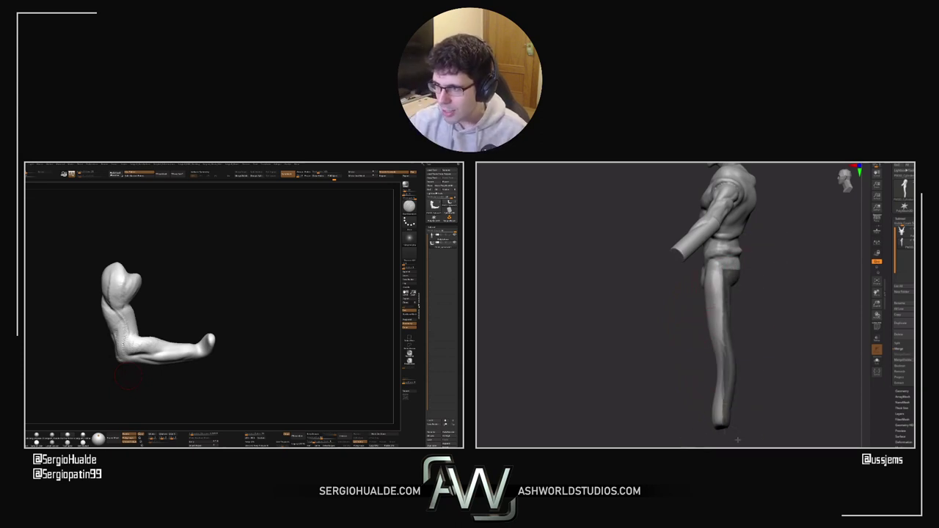
left_click(738, 440, "ctrl")
key("s")
left_click_drag(706, 293, 718, 292)
left_click_drag(726, 307, 735, 300)
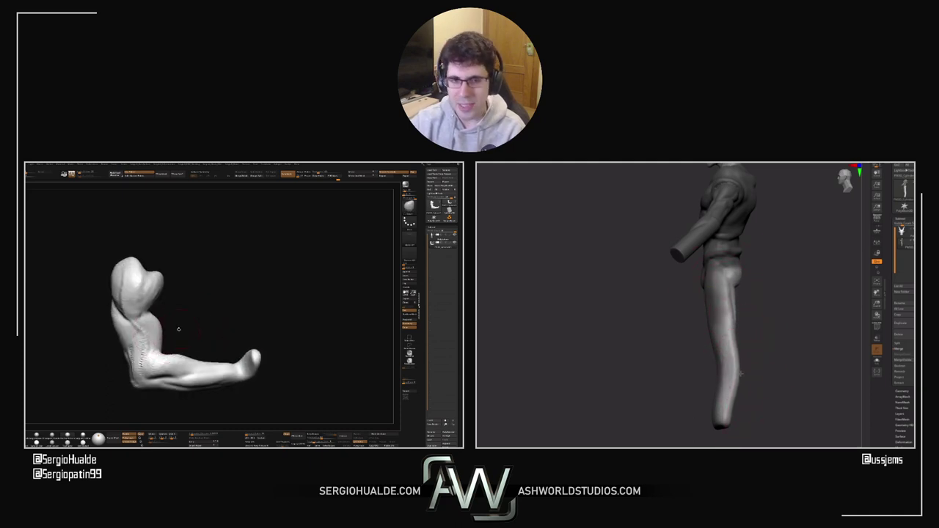
left_click_drag(756, 403, 769, 415, "ctrl")
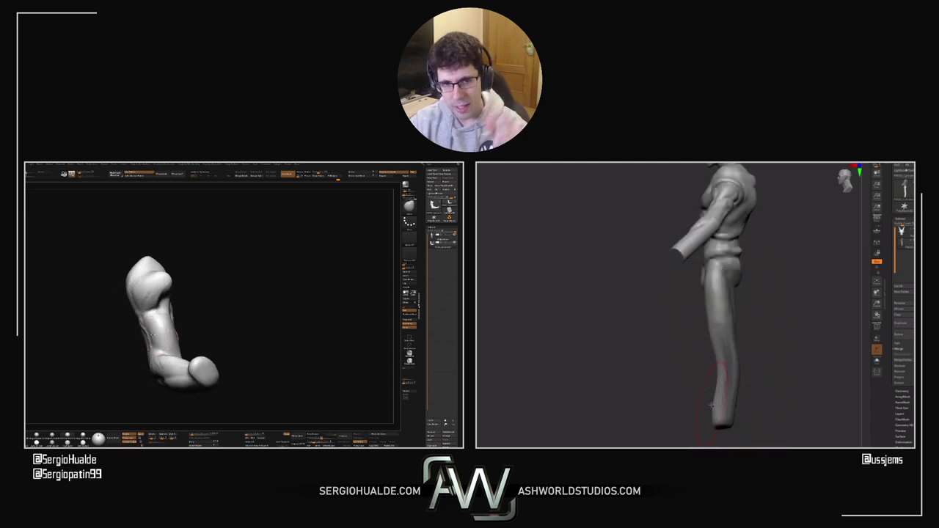
Step: Reshape the lower legs in profile and narrow the silhouette around the knees and calves from the front
mouse_move(715, 406)
left_mouse_down()
mouse_move(700, 401)
mouse_move(702, 367)
mouse_move(701, 396)
mouse_move(714, 372)
left_mouse_up()
key("s")
right_click_drag(183, 349, 165, 323)
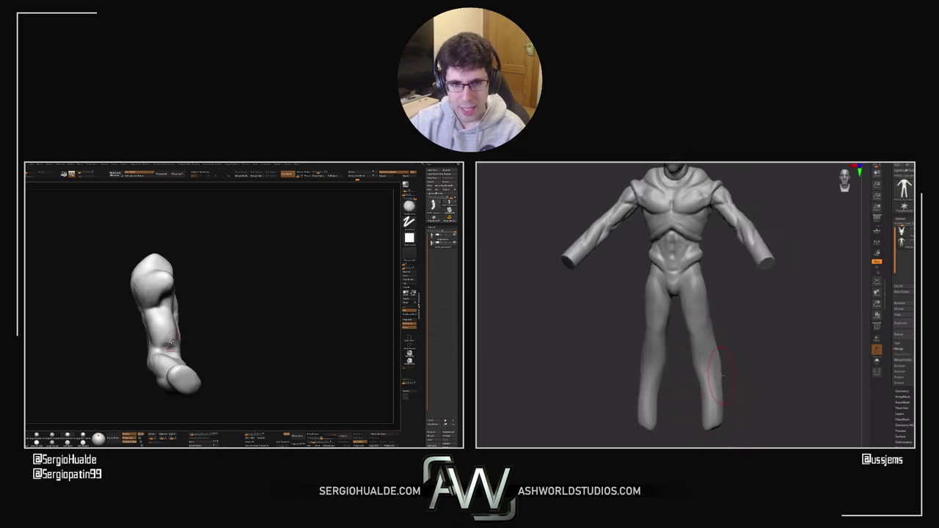
mouse_move(723, 365)
left_mouse_down()
mouse_move(751, 360)
mouse_move(710, 352)
left_mouse_up()
right_click_drag(165, 324, 160, 320)
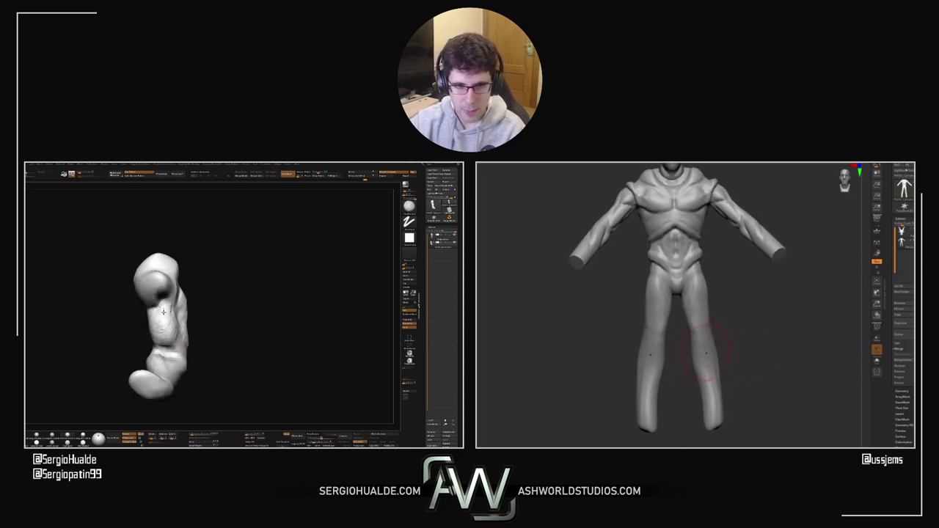
left_click_drag(721, 342, 708, 344)
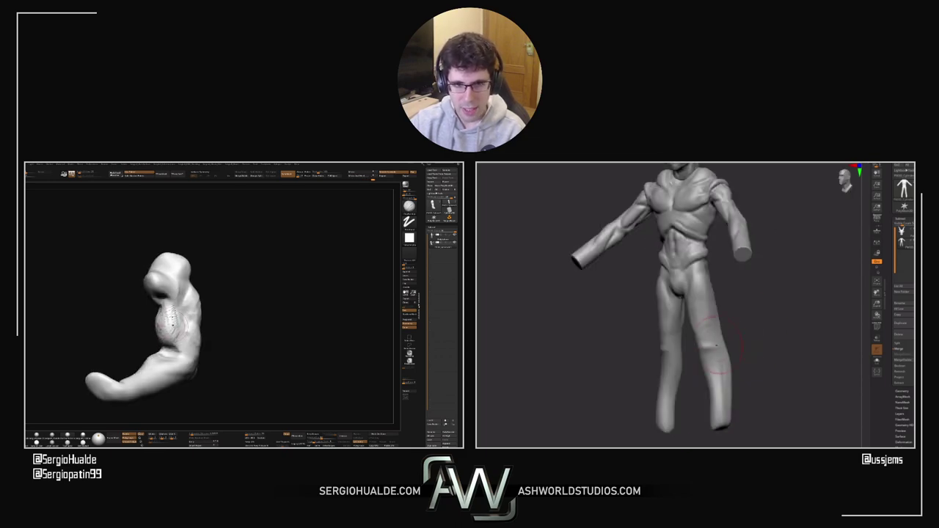
Step: Build up the knee forms on both legs and shape their transition into the shins
right_click_drag(179, 341, 173, 323)
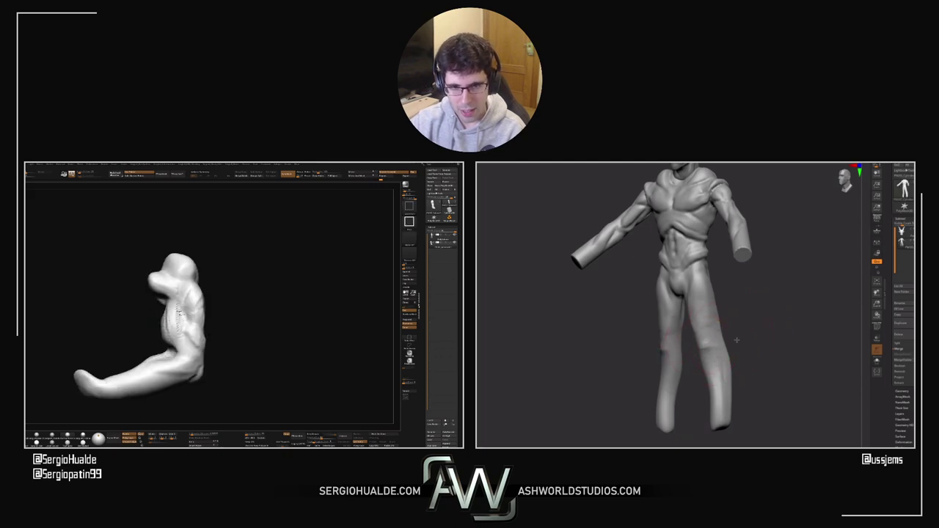
left_click_drag(736, 340, 725, 342)
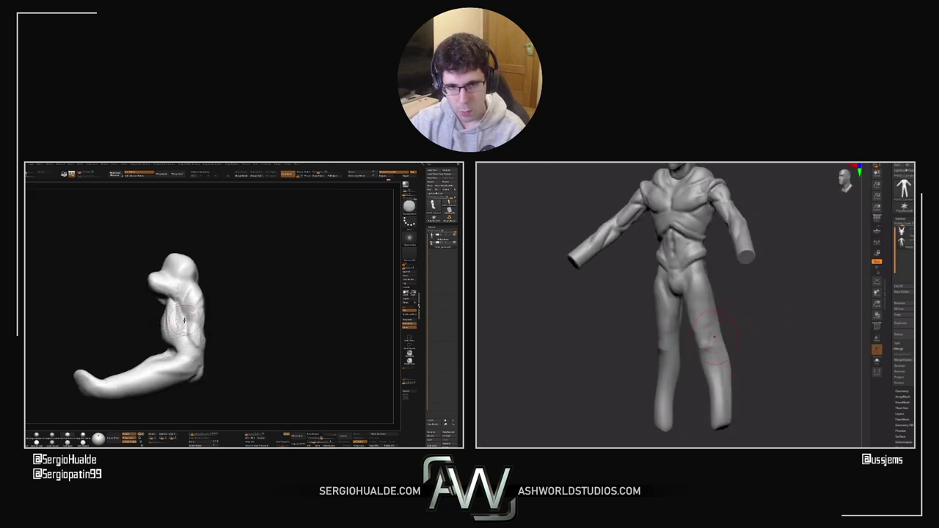
mouse_move(179, 376)
right_mouse_down()
mouse_move(189, 383)
mouse_move(197, 352)
mouse_move(188, 319)
right_mouse_up()
left_click_drag(759, 389, 714, 371)
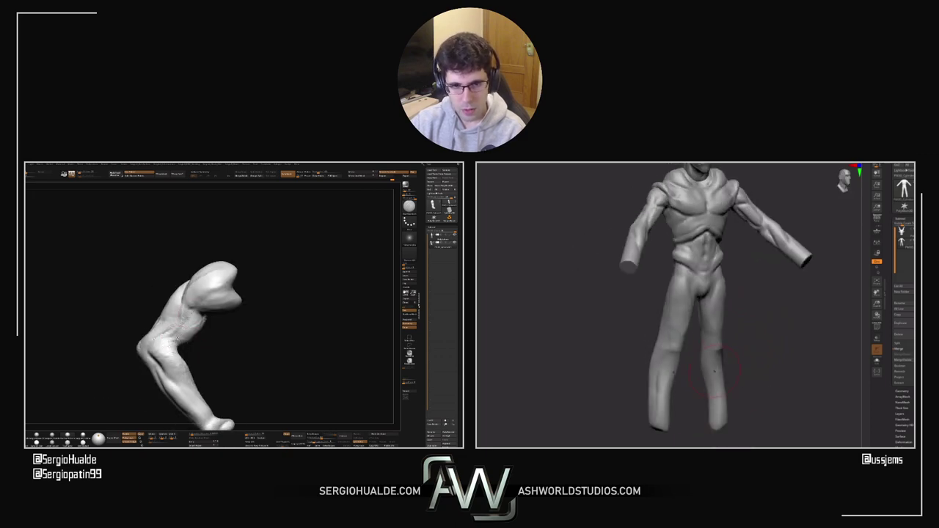
right_click_drag(175, 341, 195, 314)
mouse_move(734, 369)
left_mouse_down()
mouse_move(776, 378)
mouse_move(690, 373)
left_mouse_up()
mouse_move(715, 428)
left_mouse_down()
mouse_move(706, 367)
mouse_move(785, 385)
mouse_move(729, 335)
mouse_move(697, 367)
left_mouse_up()
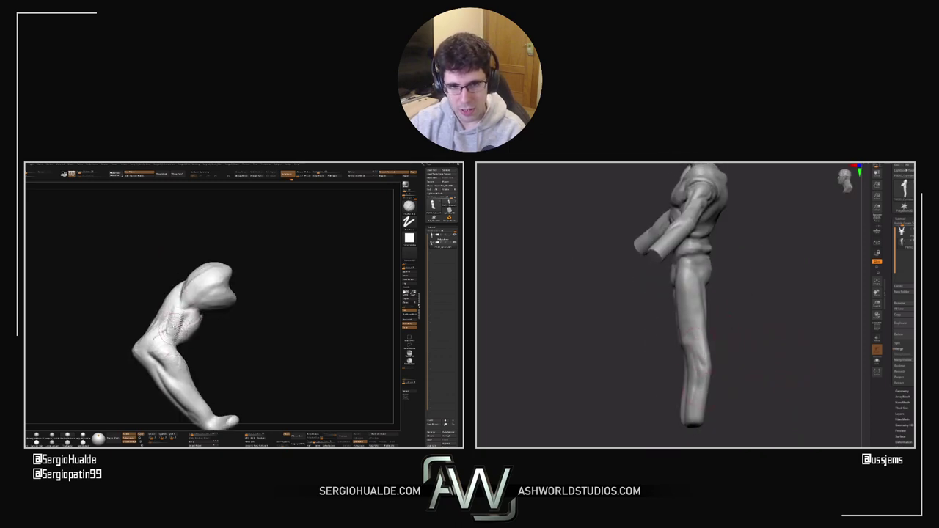
Step: Shape the calves, the backs of the knees and the outer thigh contours from behind
mouse_move(763, 392)
left_mouse_down()
mouse_move(727, 394)
mouse_move(716, 384)
mouse_move(738, 371)
mouse_move(690, 377)
mouse_move(696, 385)
left_mouse_up()
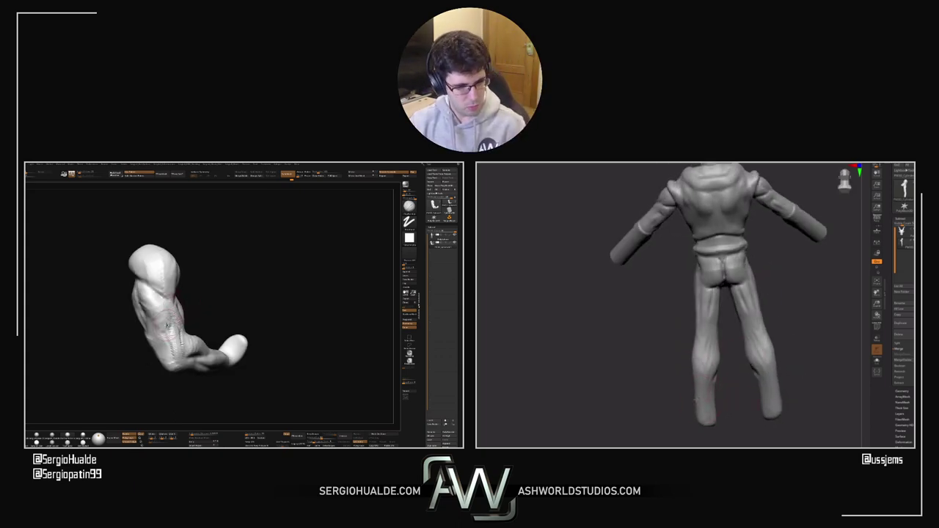
left_click_drag(736, 392, 736, 362)
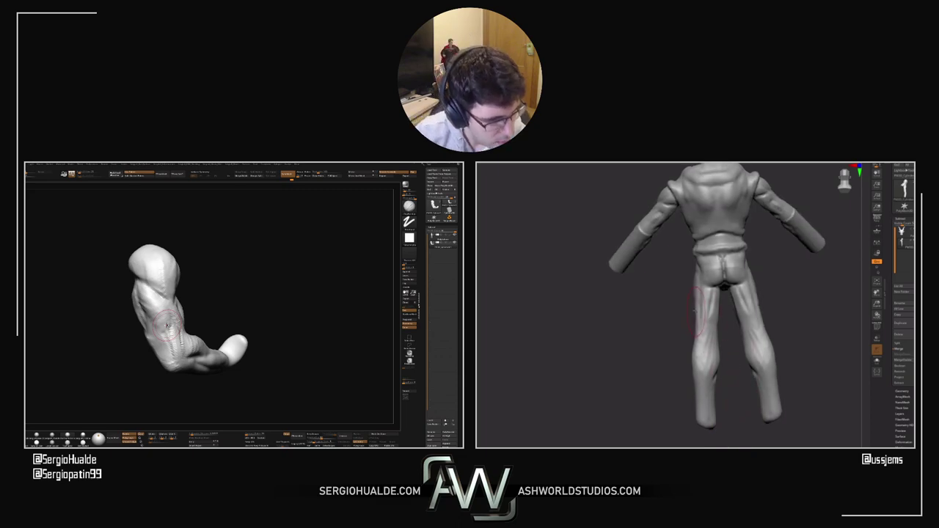
left_click_drag(696, 308, 692, 305)
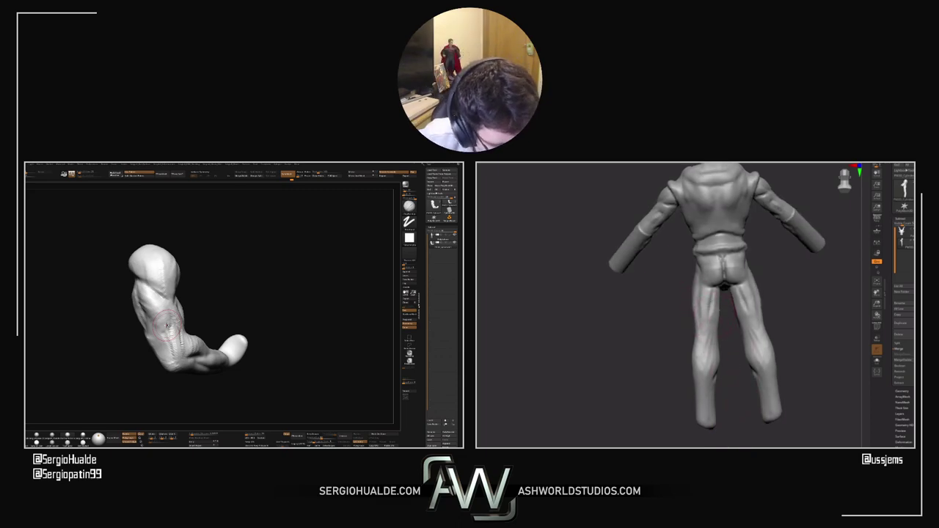
left_click_drag(810, 309, 748, 355, "alt")
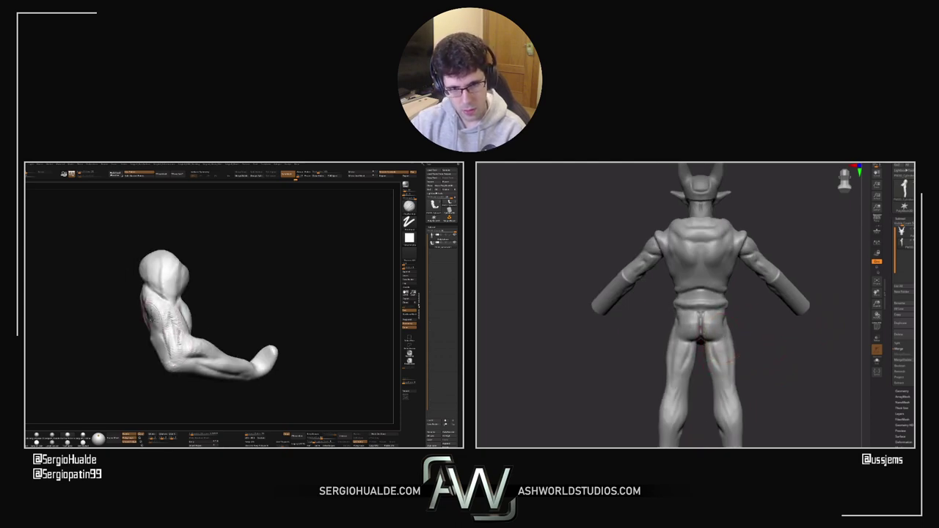
left_click_drag(796, 338, 770, 315)
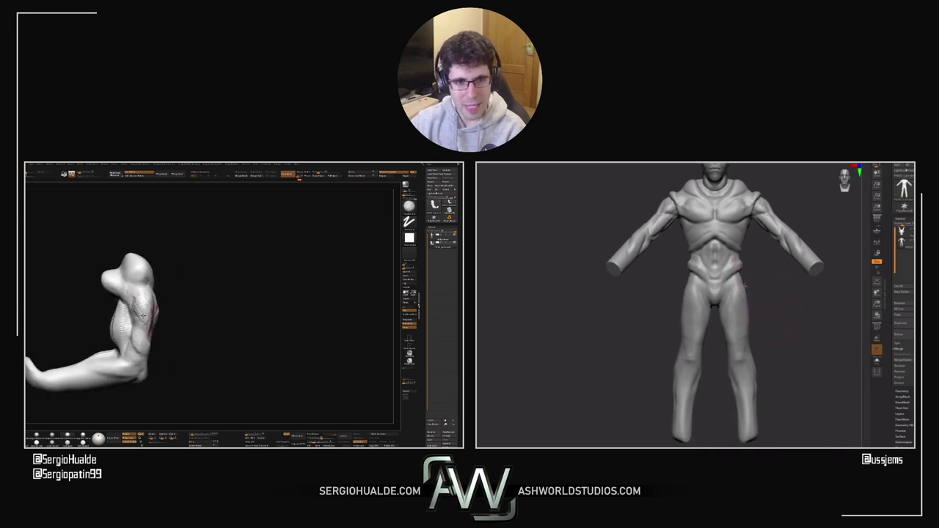
Step: Refine the inner thighs and the inner knee contours from the front
left_click_drag(753, 333, 725, 355)
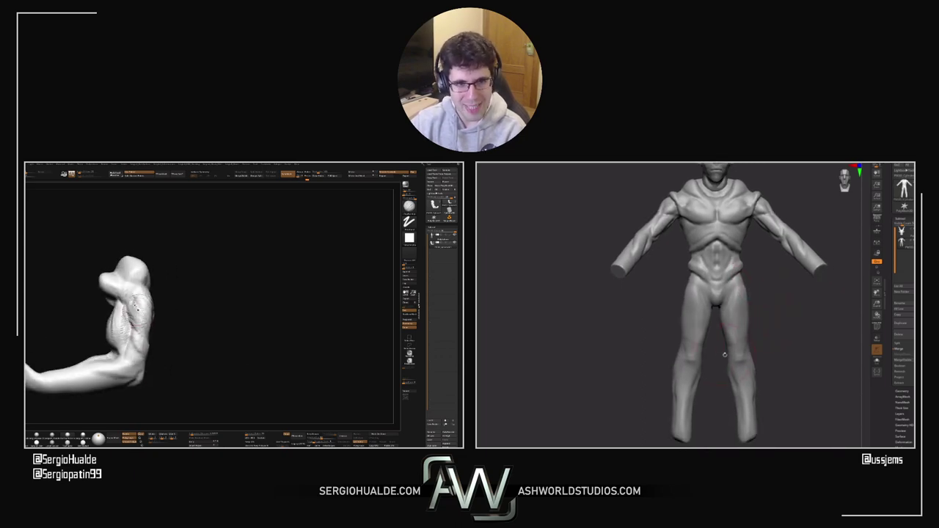
right_click_drag(730, 359, 746, 371)
left_click_drag(746, 370, 731, 369)
right_click_drag(768, 365, 733, 276)
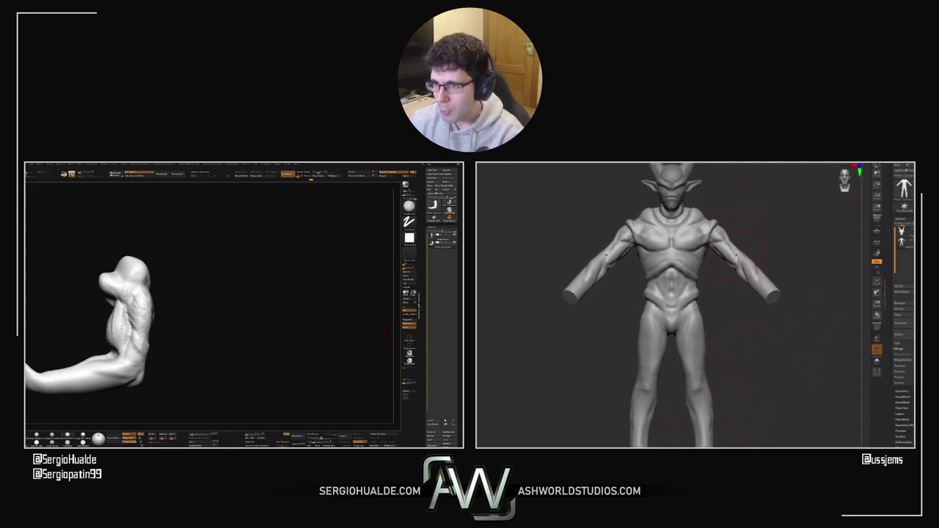
Step: Adjust the shoulder volumes and where they meet the chest and upper arms
right_click_drag(738, 213, 737, 241)
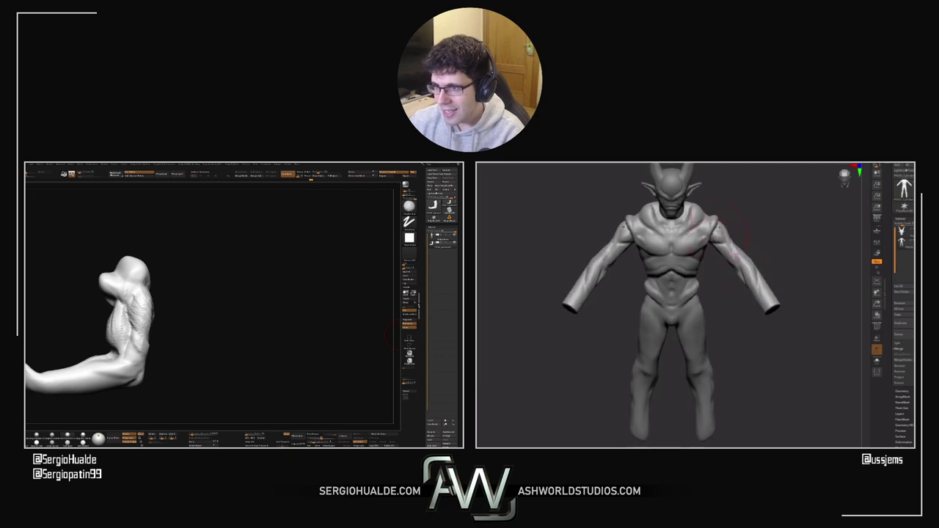
left_click_drag(717, 225, 718, 235)
mouse_move(734, 248)
right_mouse_down()
mouse_move(692, 265)
mouse_move(702, 241)
mouse_move(720, 242)
right_mouse_up()
left_click_drag(721, 242, 724, 240)
right_click_drag(726, 242, 716, 253)
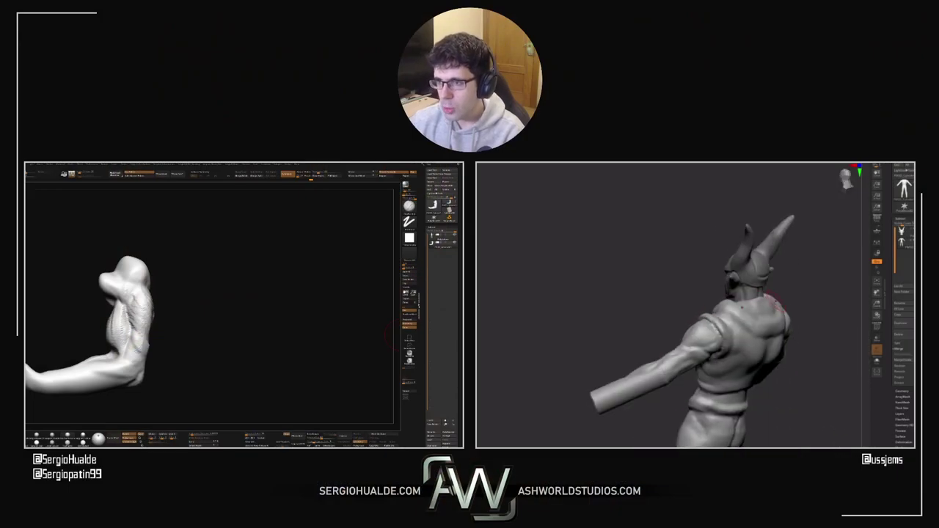
Step: Rework the trapezius and the base of the neck from behind with another brush, and isolate the body from the head
left_click_drag(776, 303, 767, 303)
right_click_drag(767, 303, 749, 325)
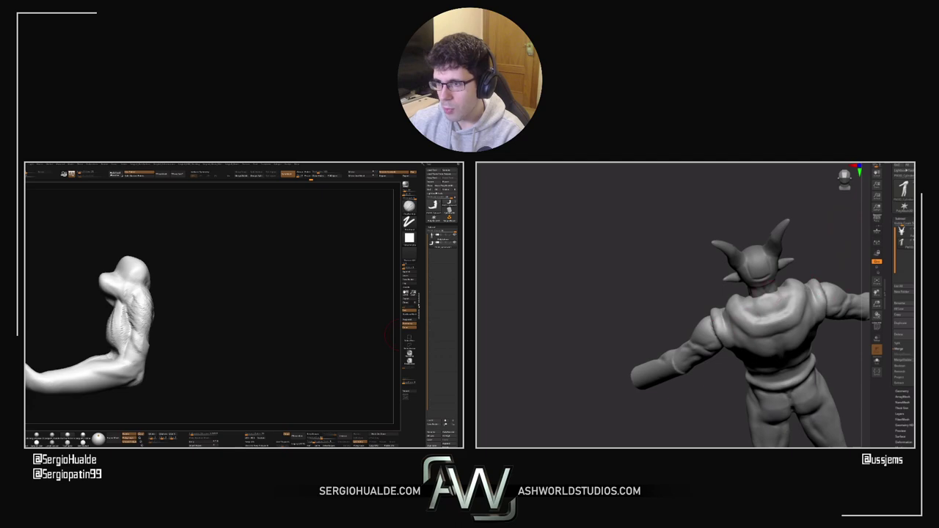
key("b")
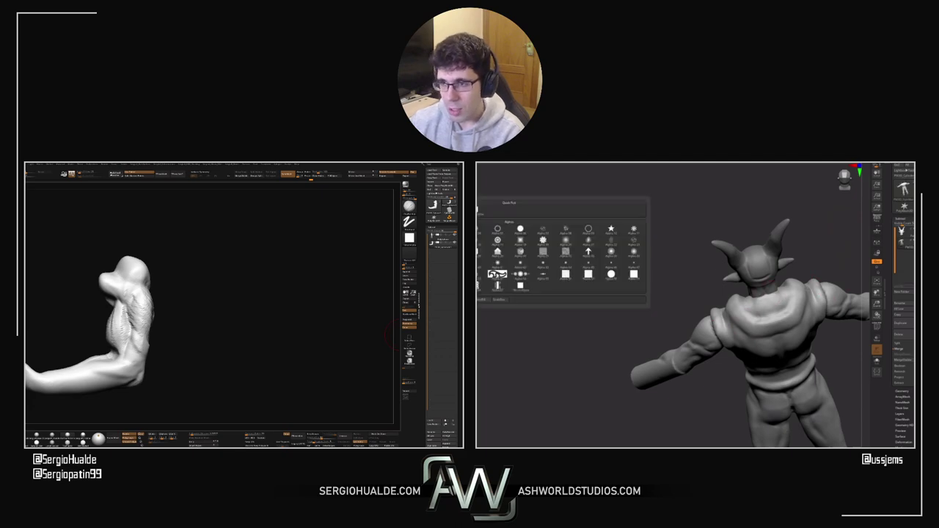
left_click(552, 237)
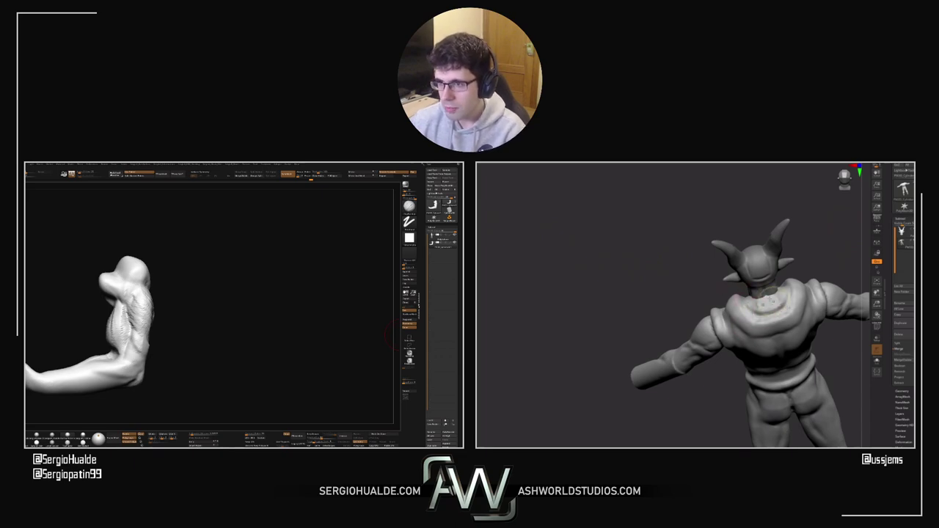
mouse_move(769, 300)
right_mouse_down()
mouse_move(797, 362)
mouse_move(749, 314)
mouse_move(748, 367)
mouse_move(723, 378)
mouse_move(695, 324)
right_mouse_up()
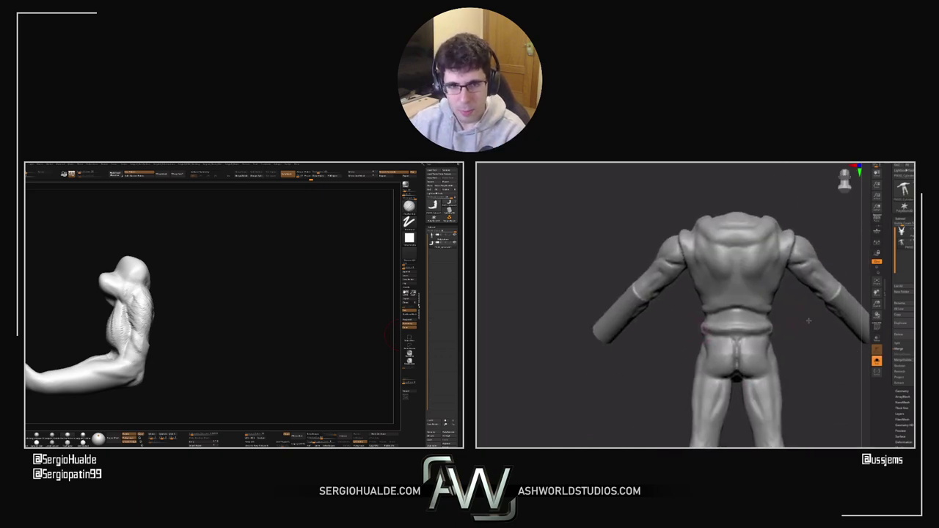
Step: Sculpt the muscle forms around the elbow and upper arm on the separate arm model
right_click_drag(809, 321, 725, 302)
mouse_move(197, 318)
left_mouse_down()
mouse_move(184, 315)
mouse_move(180, 301)
left_mouse_up()
mouse_move(181, 312)
right_mouse_down()
mouse_move(158, 312)
mouse_move(185, 310)
right_mouse_up()
left_click_drag(178, 318, 174, 328)
right_click_drag(176, 328, 180, 325)
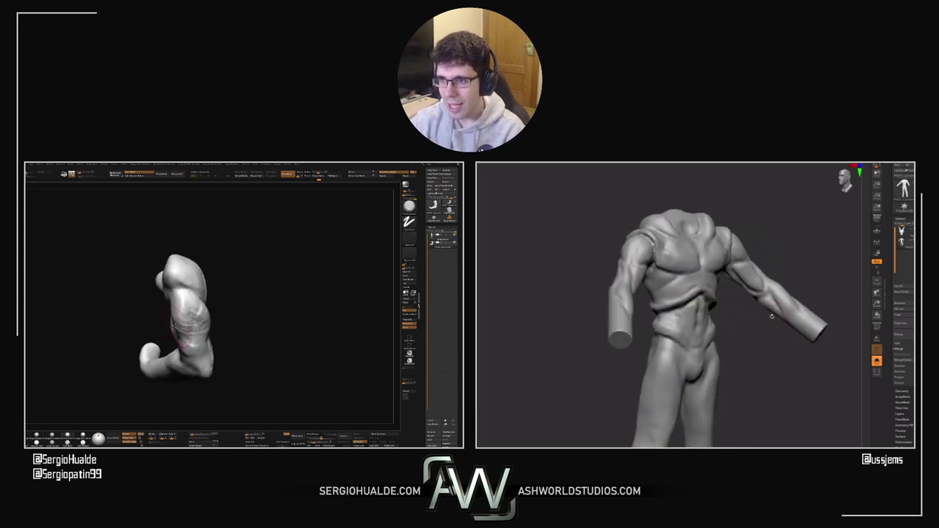
Step: Refine the isolated torso around the rib cage and lower back, and adjust the brush size
mouse_move(743, 319)
left_mouse_down()
mouse_move(771, 353)
mouse_move(731, 324)
left_mouse_up()
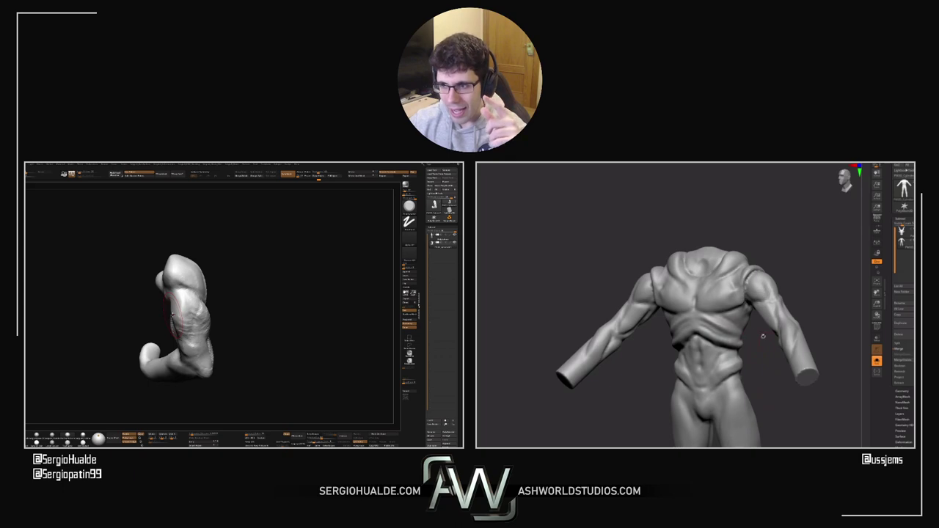
left_click_drag(764, 336, 726, 339)
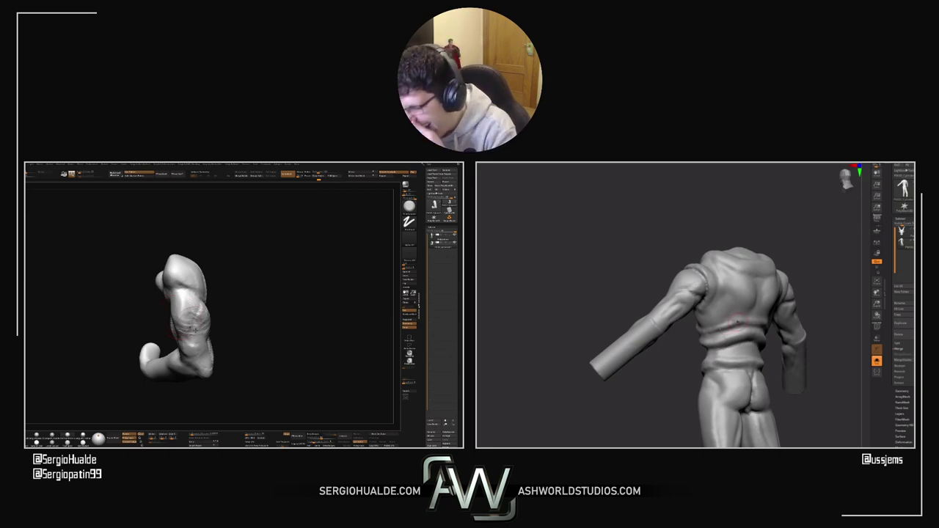
mouse_move(694, 336)
left_mouse_down()
mouse_move(730, 354)
mouse_move(711, 338)
left_mouse_up()
left_click_drag(751, 310, 743, 298)
left_click_drag(265, 318, 269, 319)
left_click_drag(763, 305, 779, 308)
left_click_drag(267, 301, 247, 301)
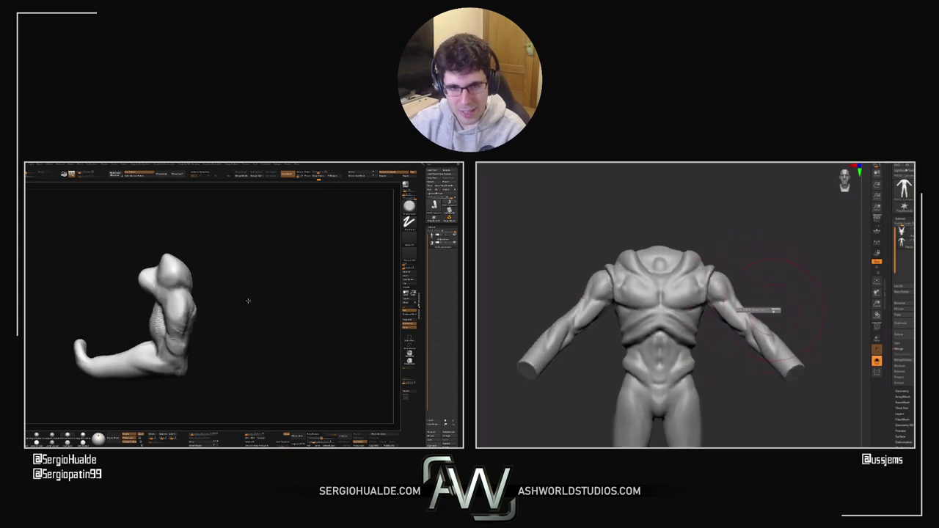
Step: Reshape both forearms toward the wrists and refine the muscle contour below the elbows
mouse_move(780, 309)
left_mouse_down()
mouse_move(766, 304)
mouse_move(731, 323)
mouse_move(791, 364)
left_mouse_up()
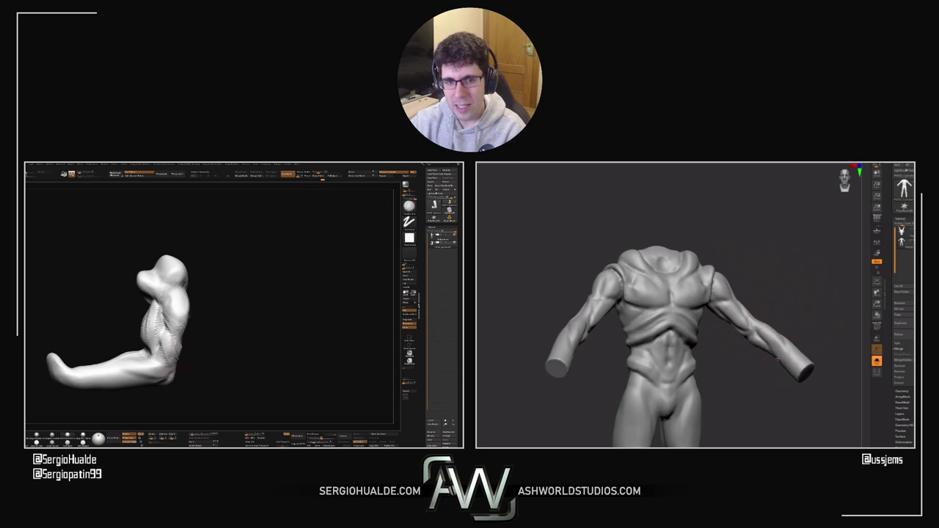
left_click_drag(247, 315, 268, 315)
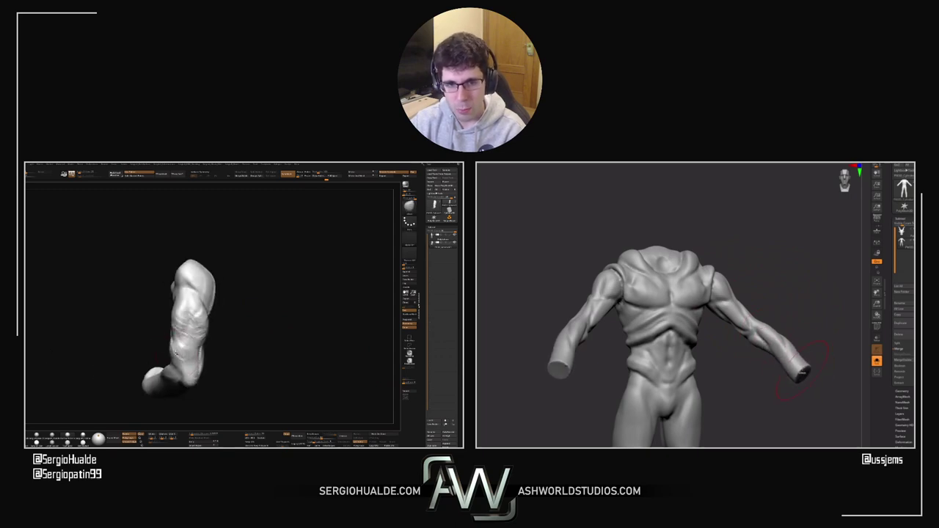
mouse_move(780, 317)
left_mouse_down()
mouse_move(792, 326)
mouse_move(778, 331)
left_mouse_up()
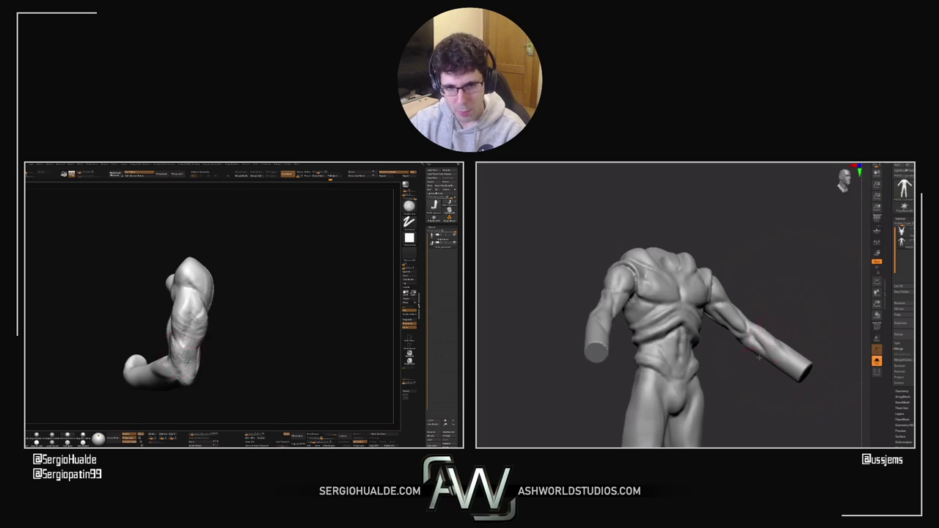
left_click_drag(750, 347, 784, 318)
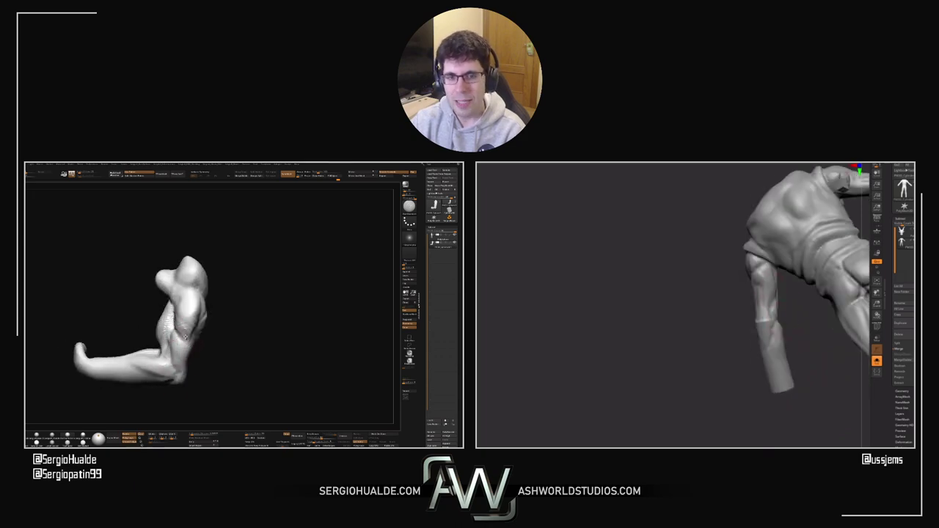
Step: Refine the deltoid and upper arm of the body from the side and slightly above
left_click_drag(796, 355, 748, 262)
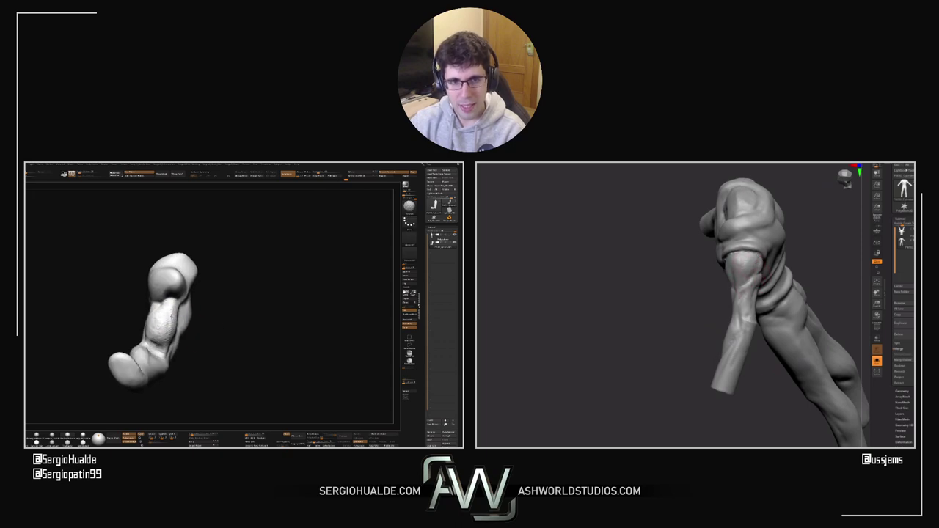
left_click_drag(763, 279, 824, 235)
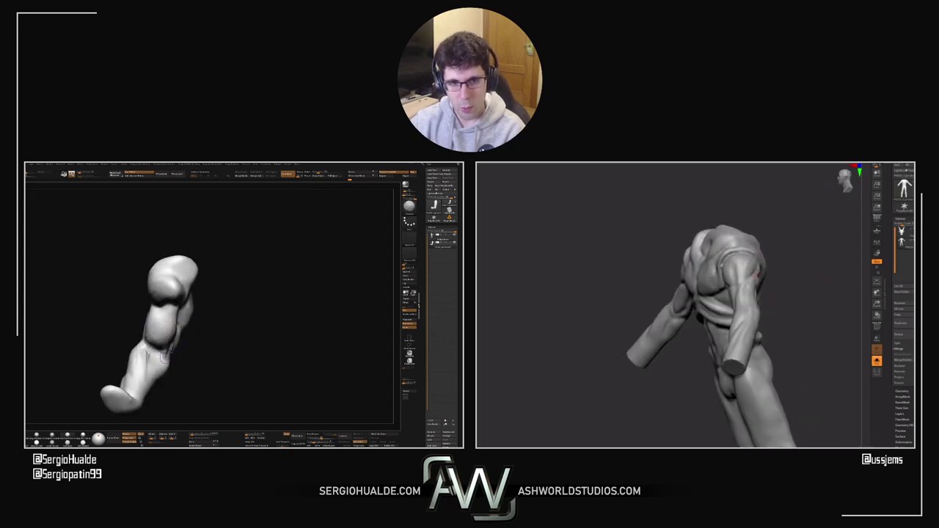
left_click_drag(784, 259, 784, 262)
left_click_drag(680, 301, 712, 274)
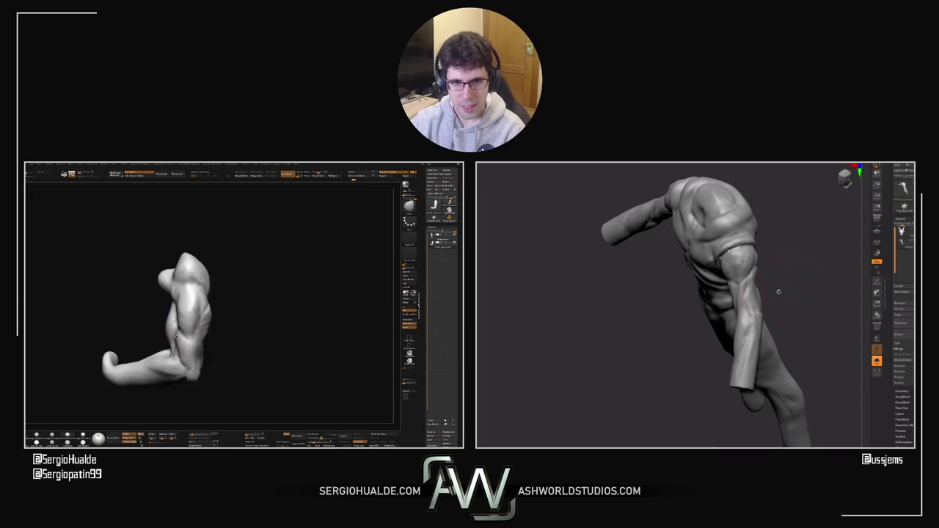
left_click_drag(777, 293, 759, 308)
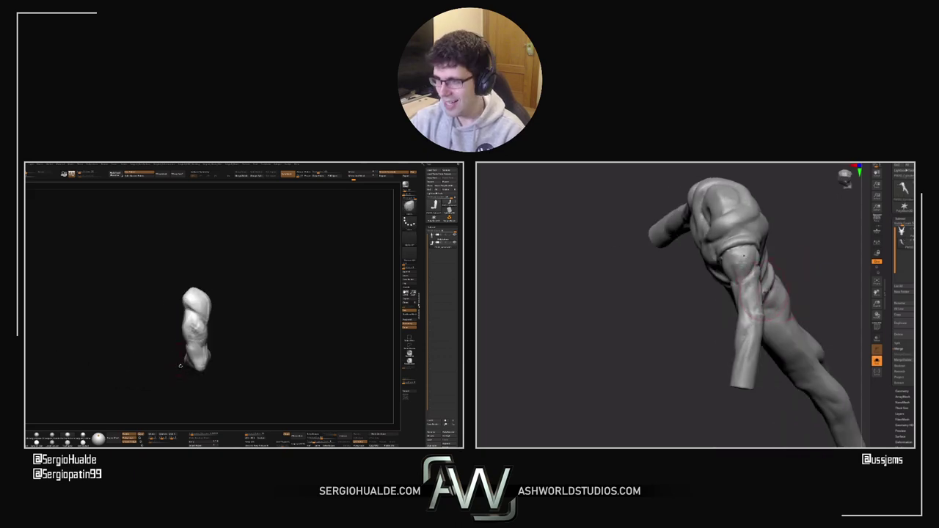
left_click_drag(744, 256, 710, 272)
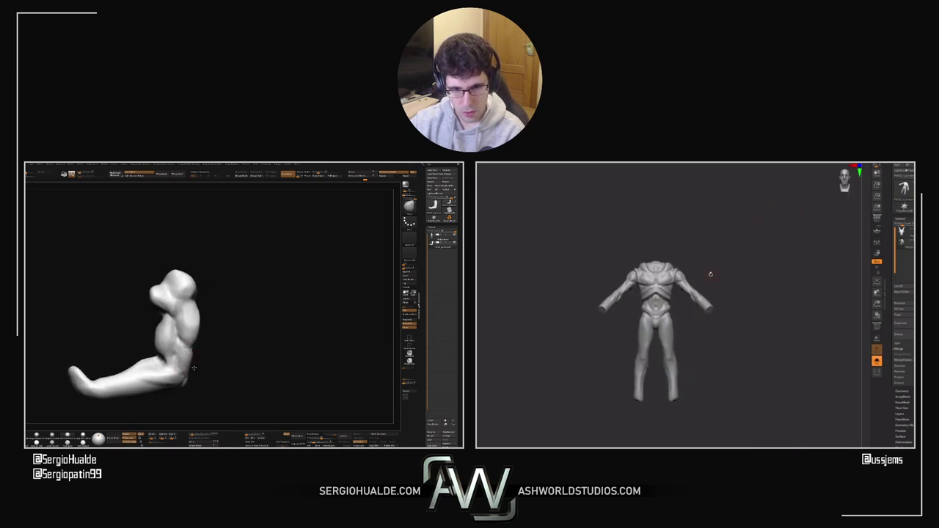
Step: Touch up the elbow area of the separate arm and refine the body's flank below the armpit
left_click_drag(193, 359, 192, 361)
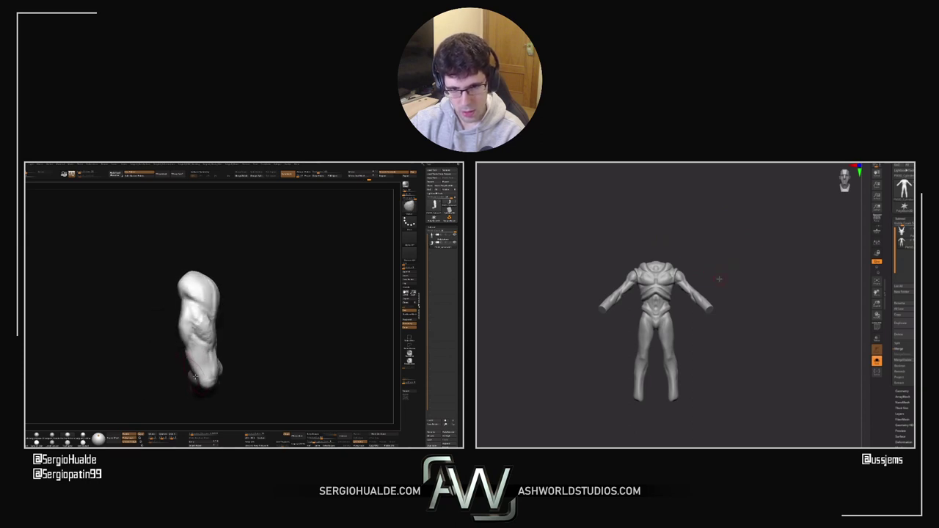
mouse_move(720, 279)
right_mouse_down("ctrl")
mouse_move(721, 288)
mouse_move(748, 263)
right_mouse_up("ctrl")
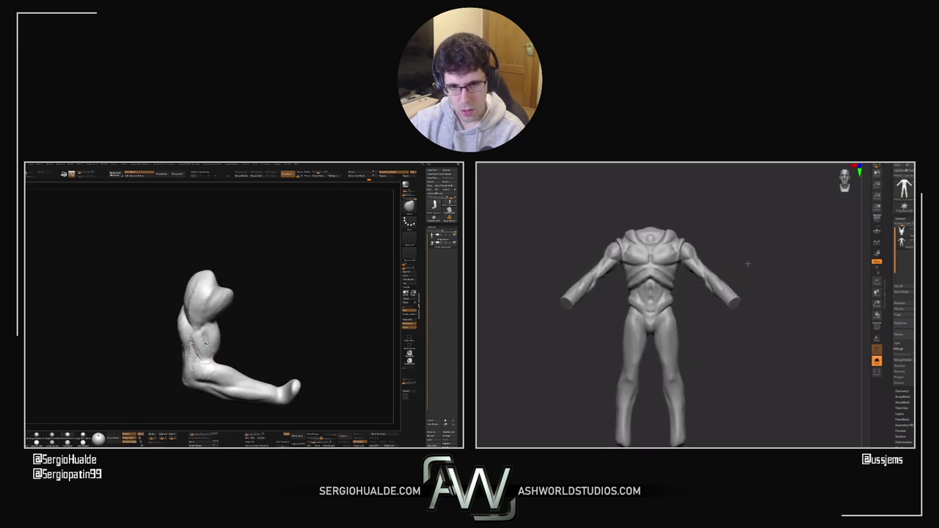
mouse_move(679, 286)
right_mouse_down("ctrl")
mouse_move(697, 285)
mouse_move(670, 281)
right_mouse_up("ctrl")
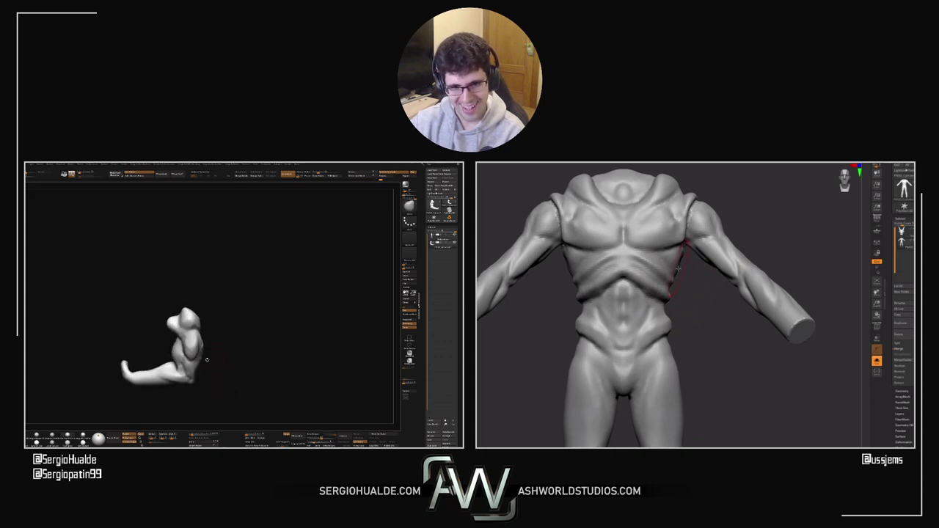
mouse_move(671, 270)
right_mouse_down()
mouse_move(601, 266)
mouse_move(672, 258)
right_mouse_up()
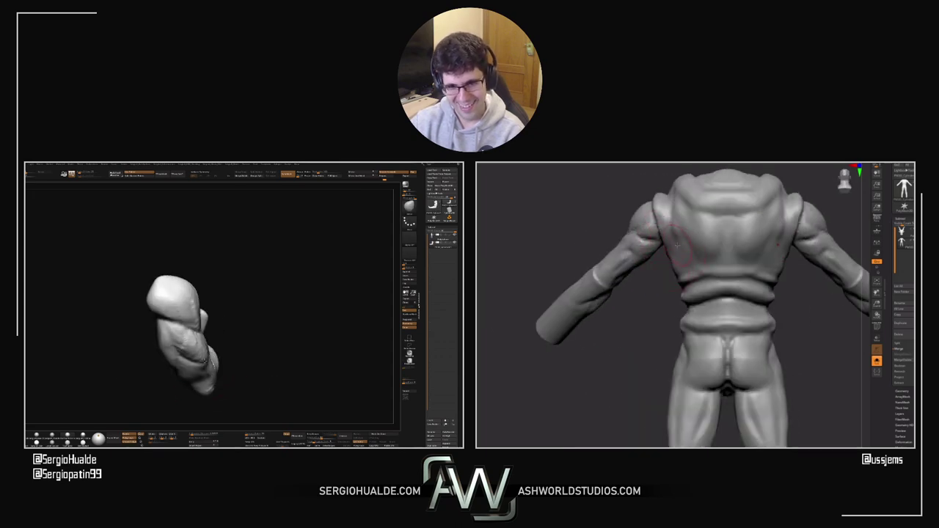
right_click_drag(623, 318, 664, 293)
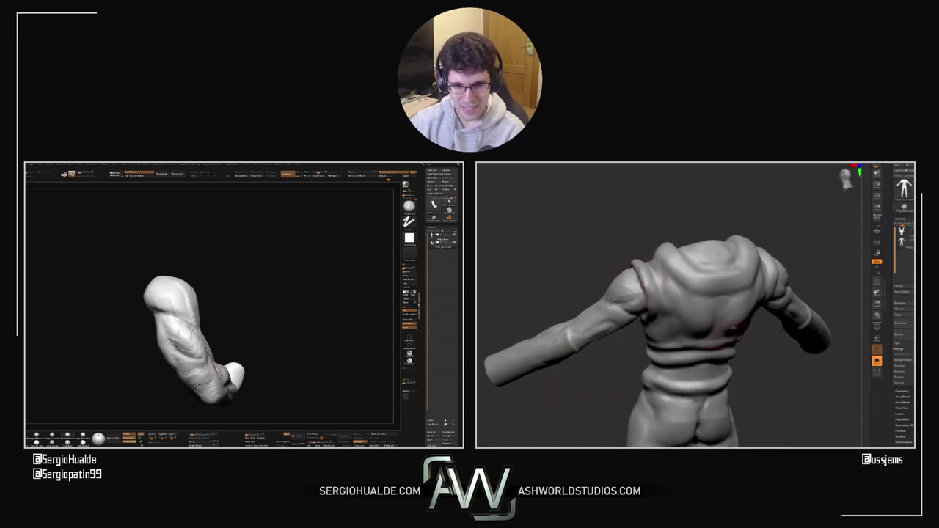
Step: Build up the latissimus forms on the back between the shoulder blades and the waist
mouse_move(778, 341)
right_mouse_down()
mouse_move(793, 354)
mouse_move(629, 332)
right_mouse_up()
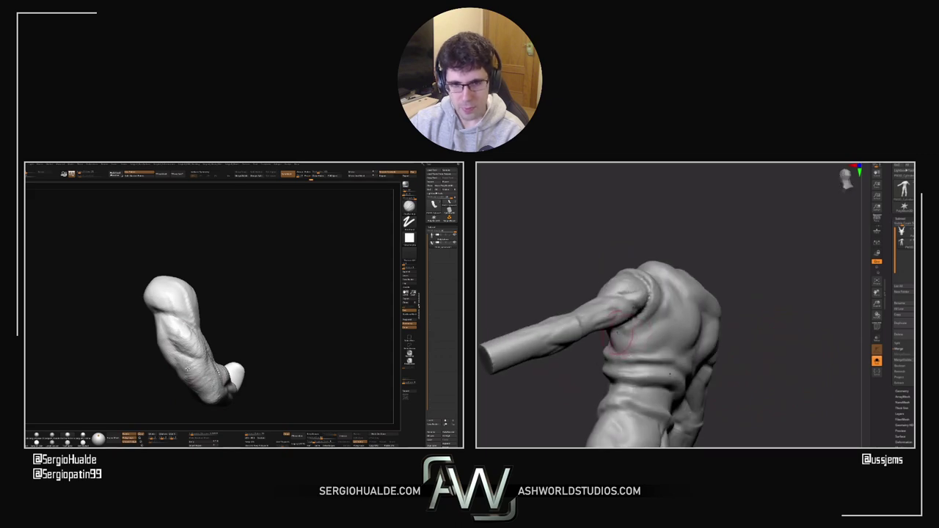
mouse_move(192, 364)
right_mouse_down("alt")
mouse_move(192, 323)
mouse_move(147, 338)
mouse_move(188, 361)
right_mouse_up("alt")
right_click_drag(705, 373, 737, 367)
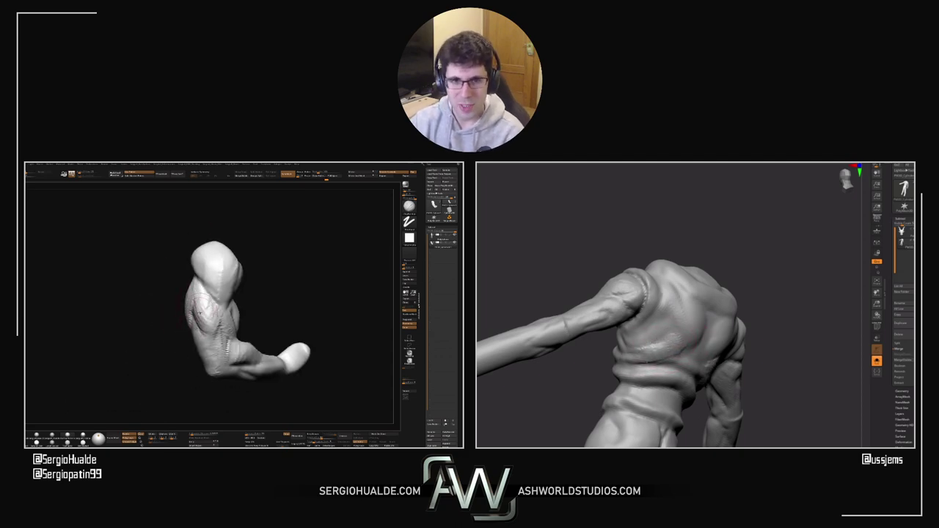
mouse_move(589, 381)
left_mouse_down()
mouse_move(621, 381)
mouse_move(604, 377)
mouse_move(633, 356)
left_mouse_up()
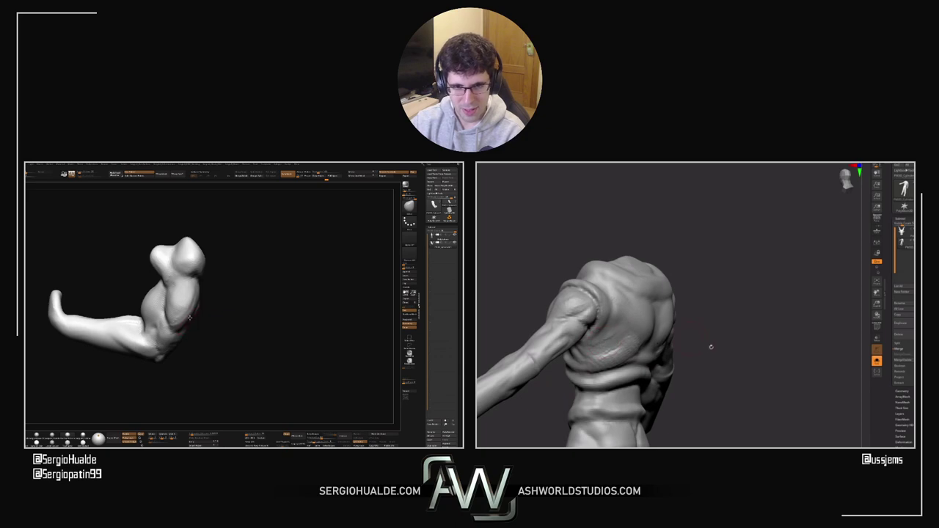
left_click_drag(712, 346, 646, 339)
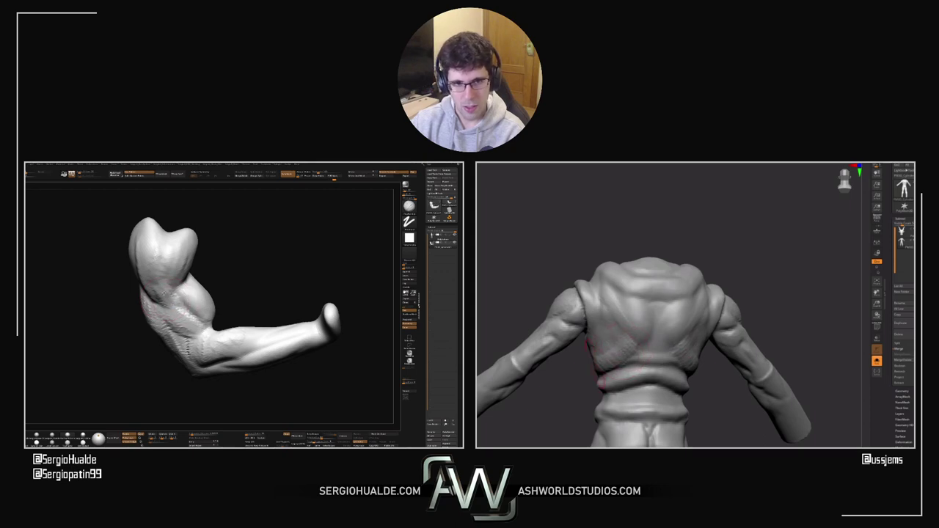
Step: Shape the side of the rib cage and the transition from the outer chest into the armpit
left_click_drag(574, 379, 661, 358)
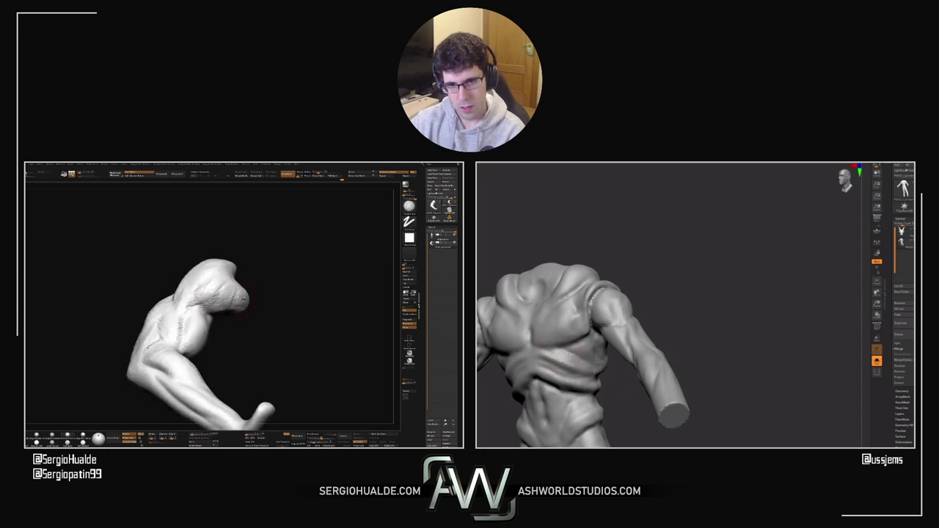
mouse_move(617, 371)
left_mouse_down()
mouse_move(635, 358)
mouse_move(623, 360)
left_mouse_up()
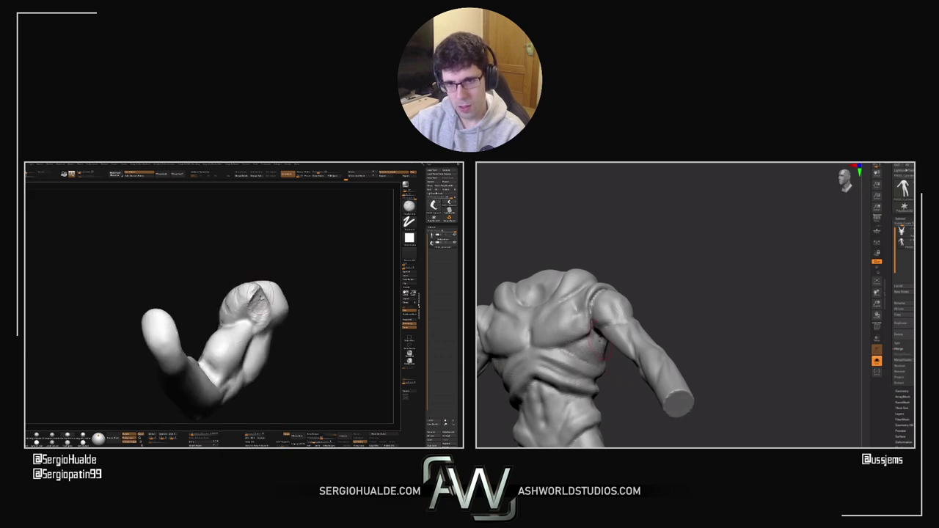
right_click_drag(601, 347, 586, 351)
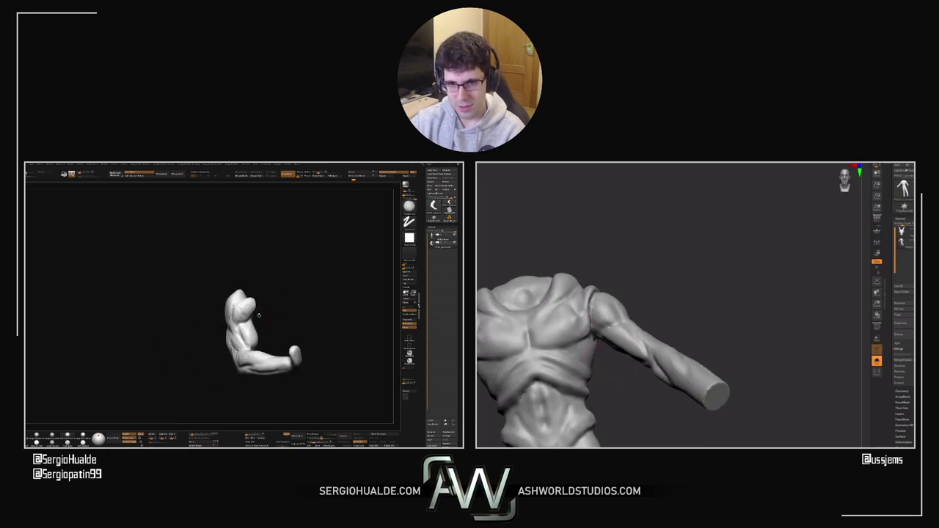
right_click_drag(613, 405, 668, 401)
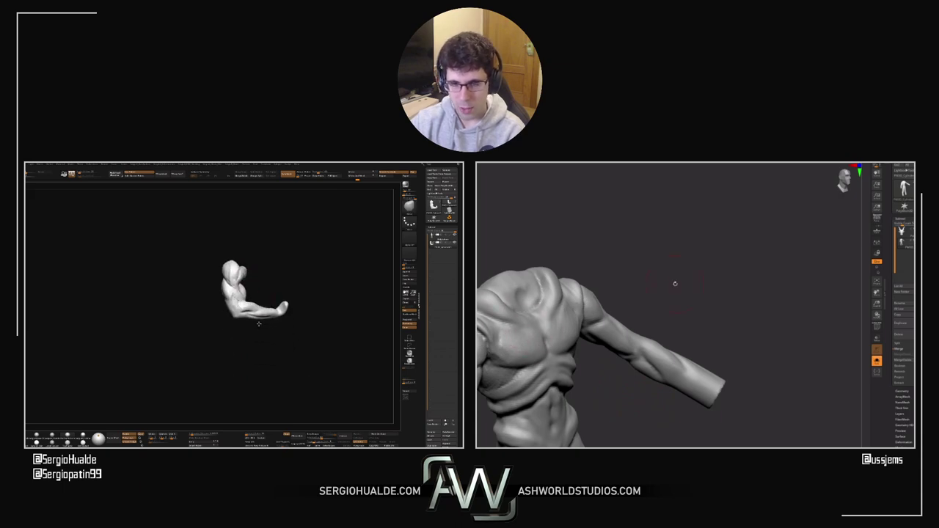
right_click_drag(666, 325, 660, 266)
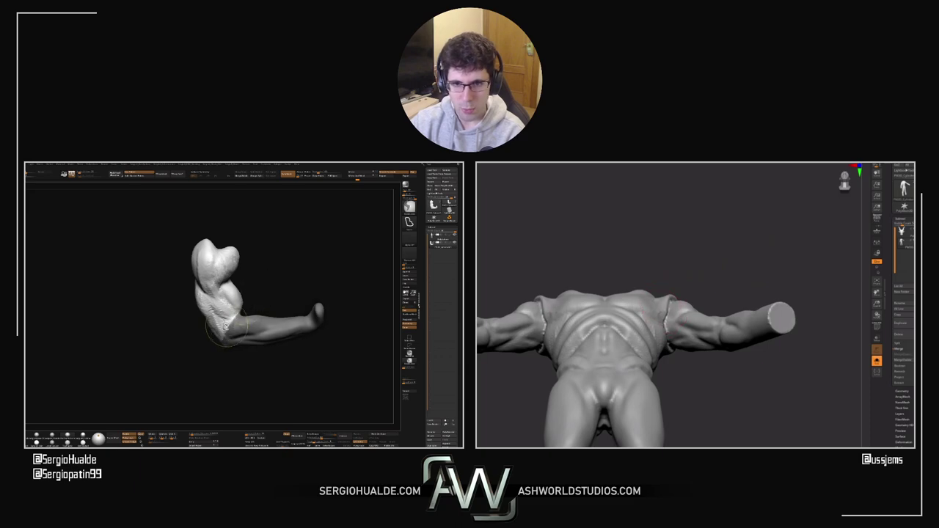
Step: Refine the front of the shoulders and chest on the body, and shape the biceps on the separate arm
right_click_drag(649, 297, 595, 287)
key("q")
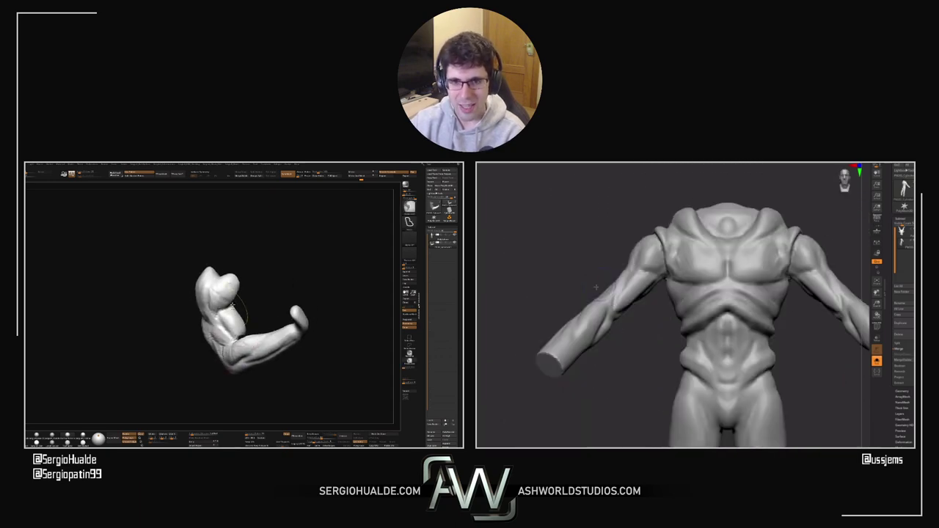
right_click_drag(236, 321, 237, 318)
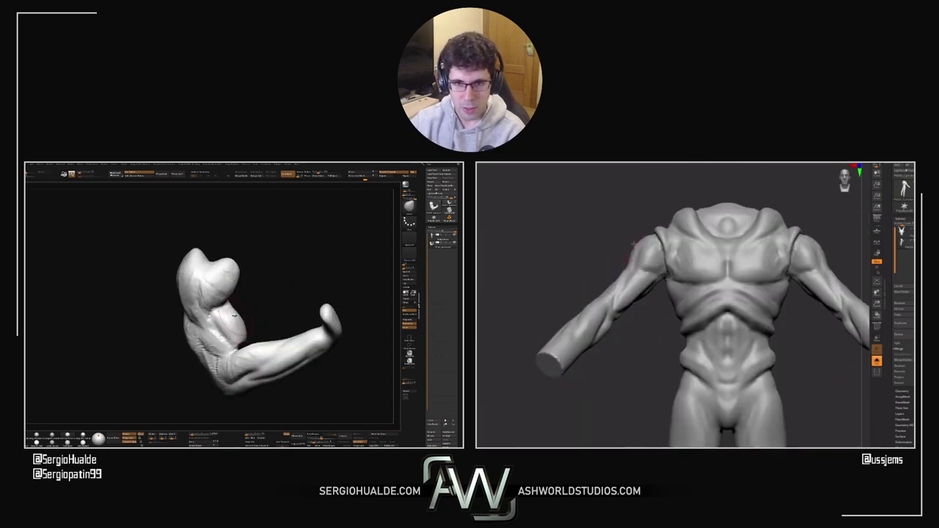
right_click_drag(633, 244, 668, 279)
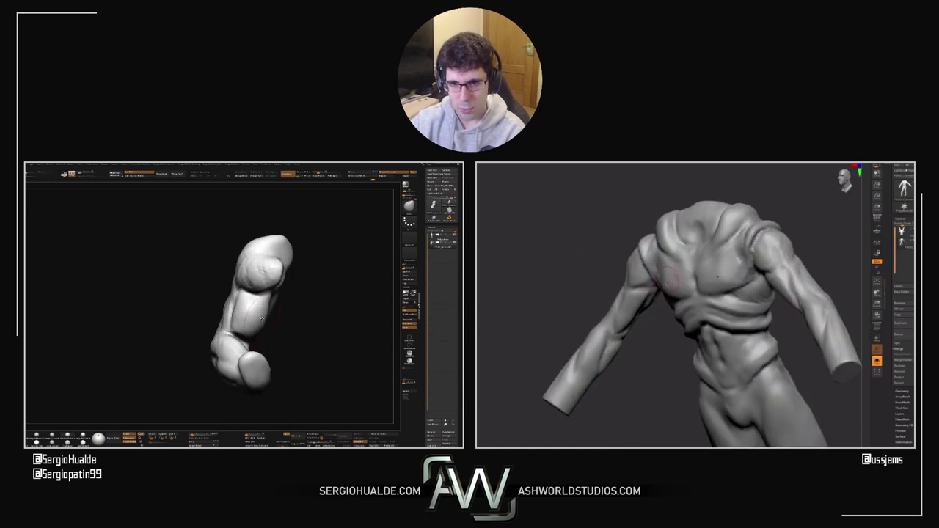
mouse_move(589, 292)
right_mouse_down()
mouse_move(642, 277)
mouse_move(631, 276)
right_mouse_up()
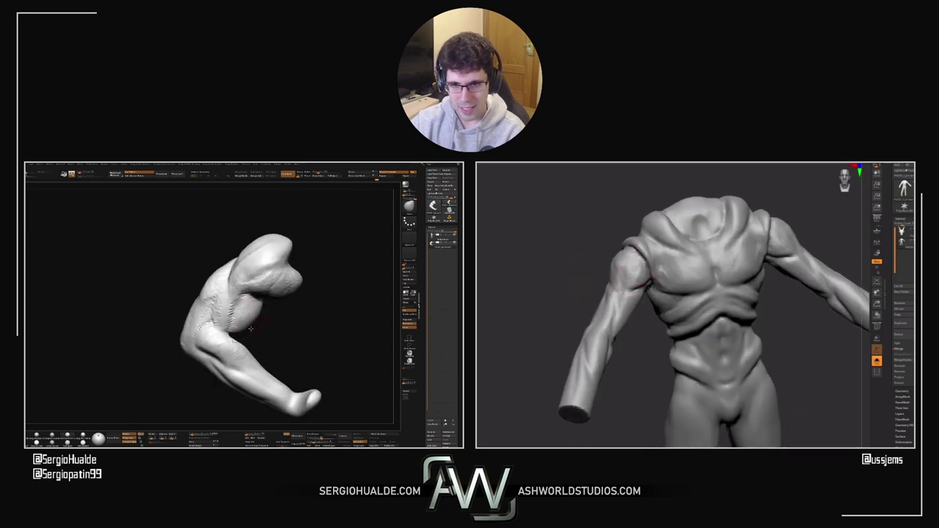
right_click_drag(523, 318, 761, 345)
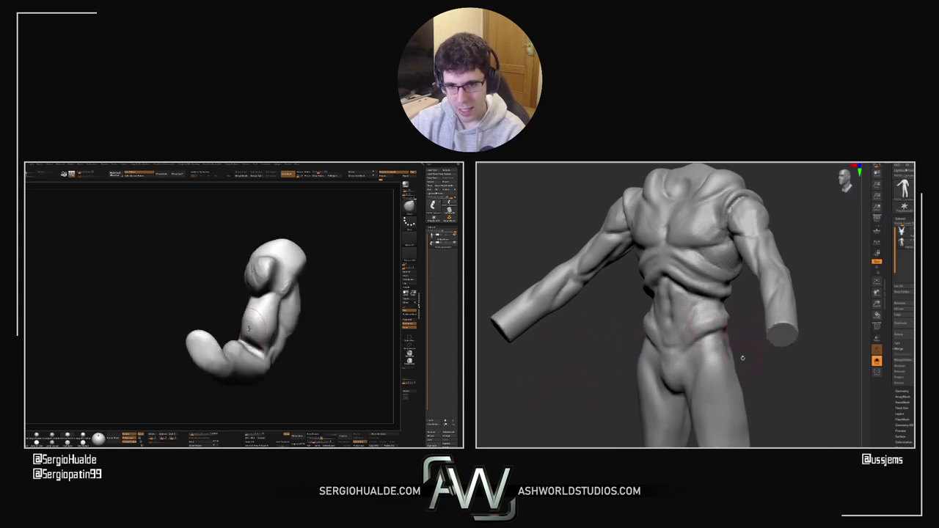
Step: Sculpt the segmented abdominal muscles into the midsection below the rib cage
right_click_drag(751, 346, 727, 323, "shift")
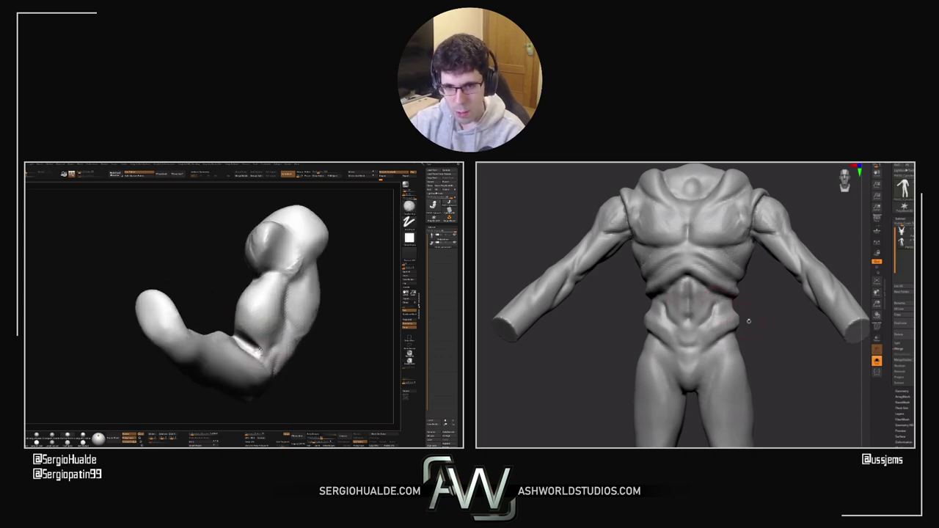
right_click_drag(748, 320, 692, 290)
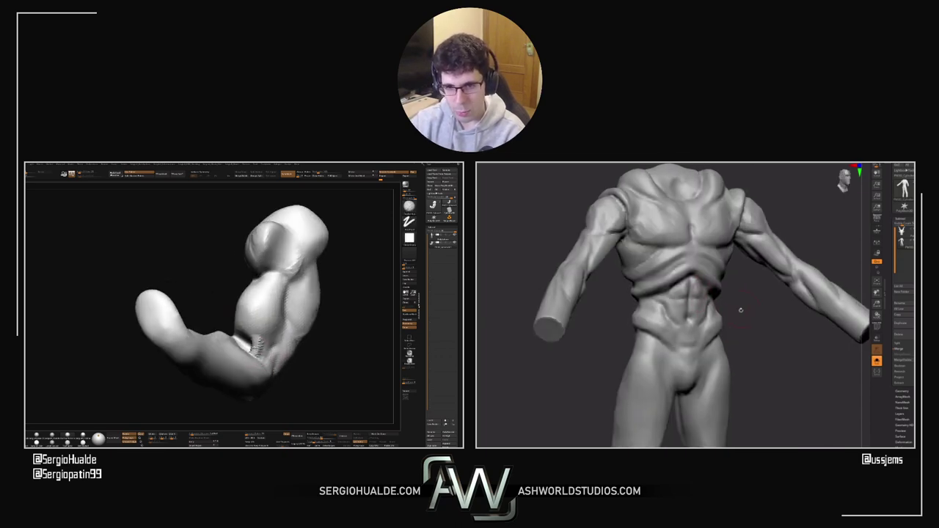
right_click_drag(740, 311, 694, 296, "shift")
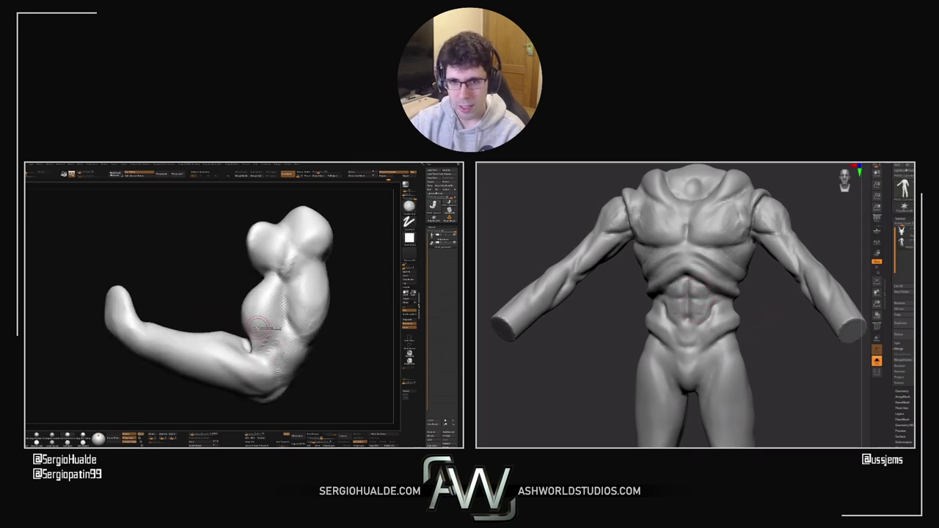
left_click_drag(755, 315, 739, 326)
Step: Turn the second arm of the faceless figure so the forearms cross over the chest, and refine the other body's upper back
mouse_move(266, 314)
left_mouse_down()
mouse_move(280, 341)
mouse_move(258, 330)
mouse_move(276, 329)
mouse_move(263, 323)
left_mouse_up()
key("w")
mouse_move(745, 287)
left_mouse_down()
mouse_move(710, 321)
mouse_move(648, 352)
mouse_move(691, 293)
left_mouse_up()
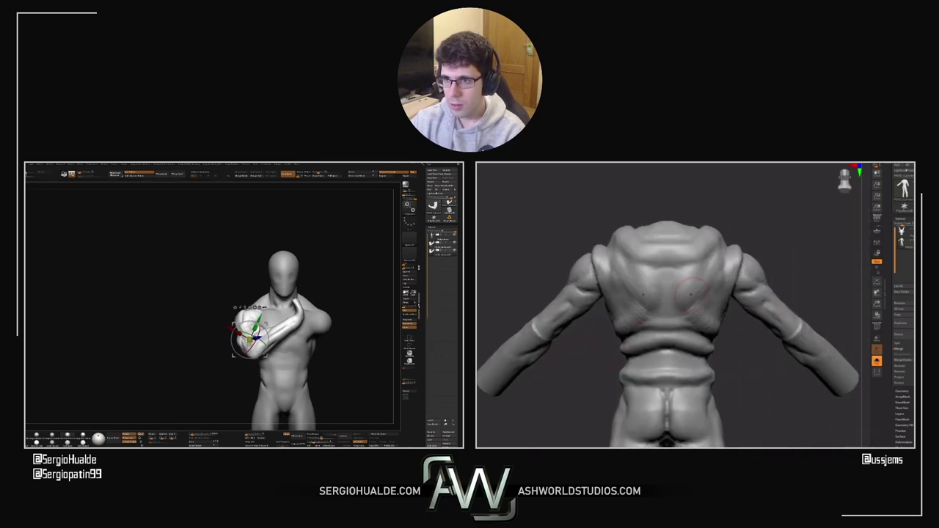
mouse_move(713, 208)
left_mouse_down()
mouse_move(725, 222)
mouse_move(729, 256)
left_mouse_up()
left_click_drag(691, 285, 688, 301)
left_click(315, 313, "alt")
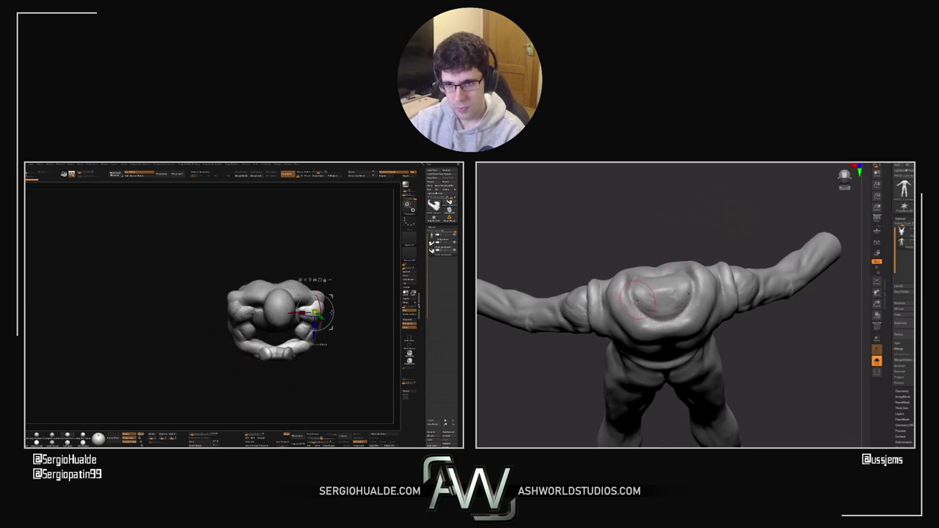
left_click_drag(331, 313, 330, 323)
Step: Refine the base of the neck and the trapezius of the headless body from above and from behind
left_click_drag(639, 243, 637, 294)
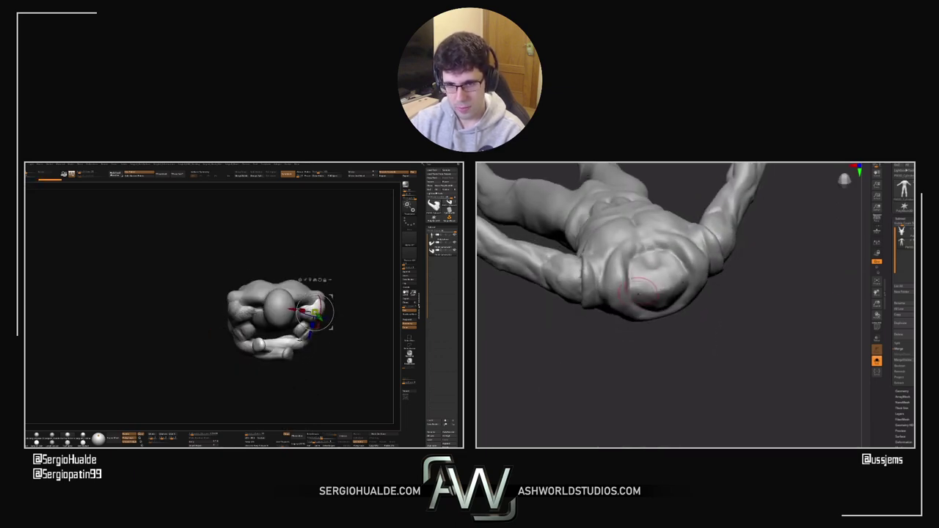
left_click_drag(657, 338, 737, 221)
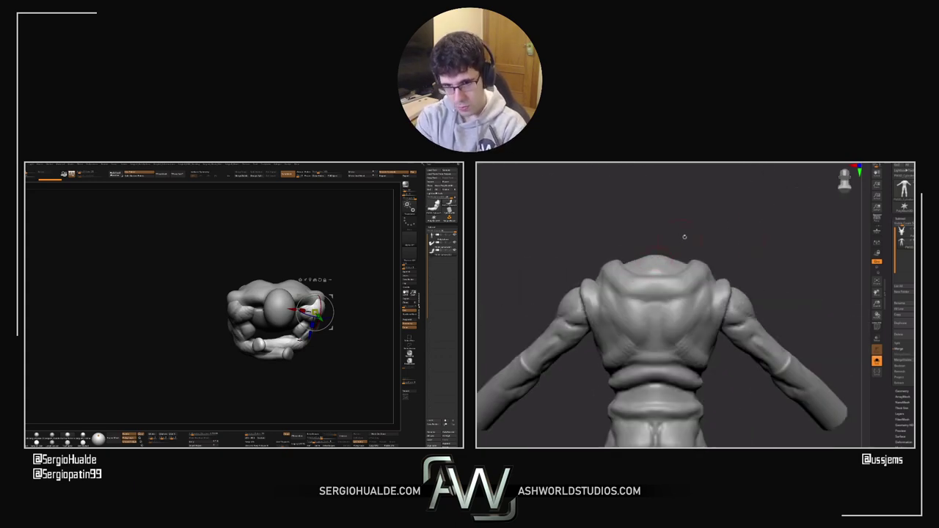
left_click_drag(685, 237, 684, 240)
mouse_move(713, 295)
left_mouse_down()
mouse_move(719, 273)
mouse_move(669, 307)
left_mouse_up()
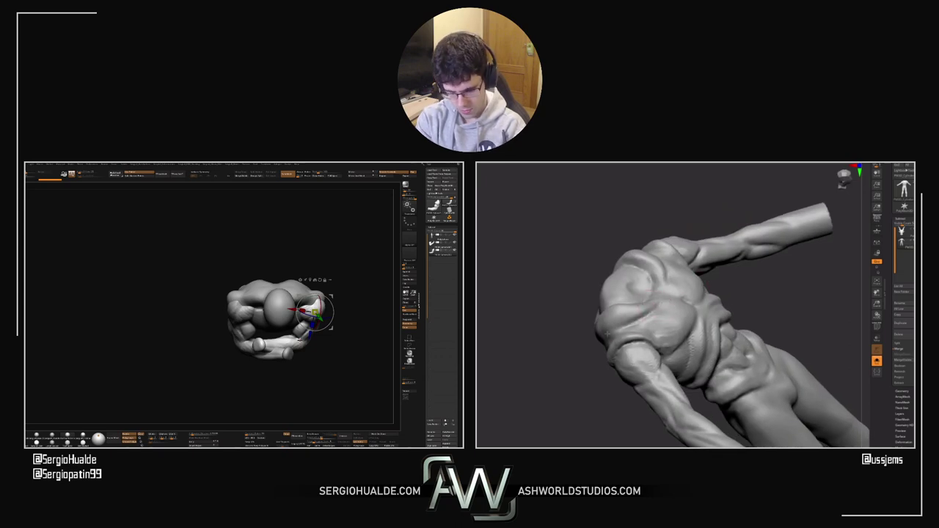
left_click_drag(589, 359, 615, 321)
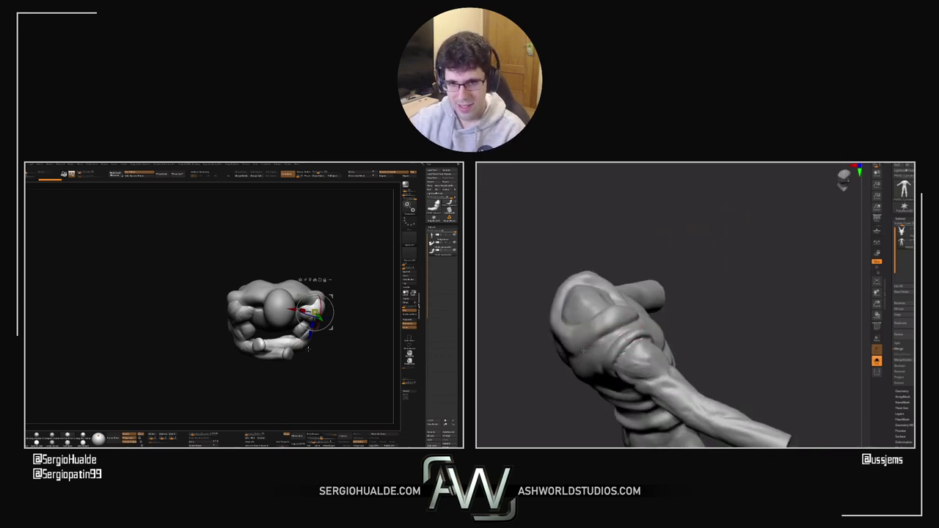
Step: Return the cross-armed figure to sculpting mode for work on its forearms, and refine the headless body's upper back and shoulder
left_click_drag(308, 350, 308, 315)
left_click_drag(601, 322, 689, 304)
key("q")
left_click_drag(275, 357, 273, 329)
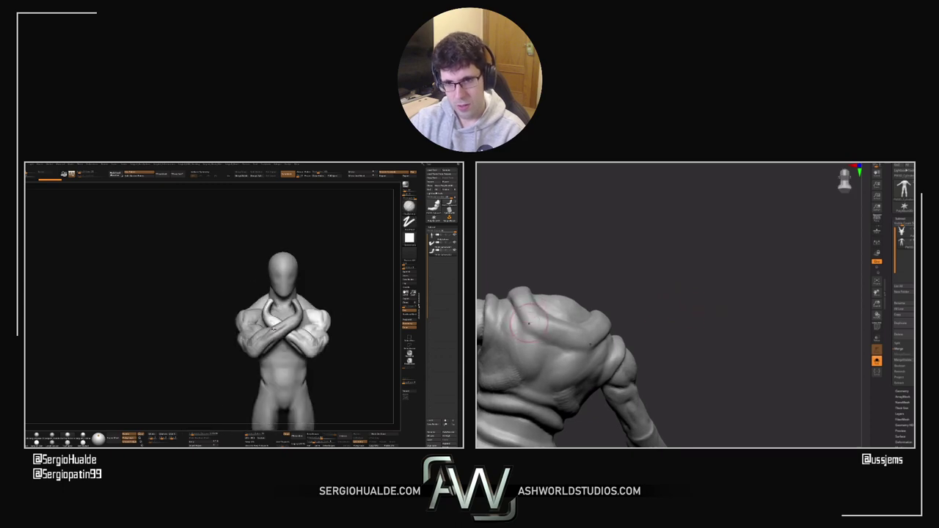
mouse_move(274, 329)
right_mouse_down("alt")
mouse_move(268, 349)
mouse_move(322, 348)
mouse_move(269, 347)
right_mouse_up("alt")
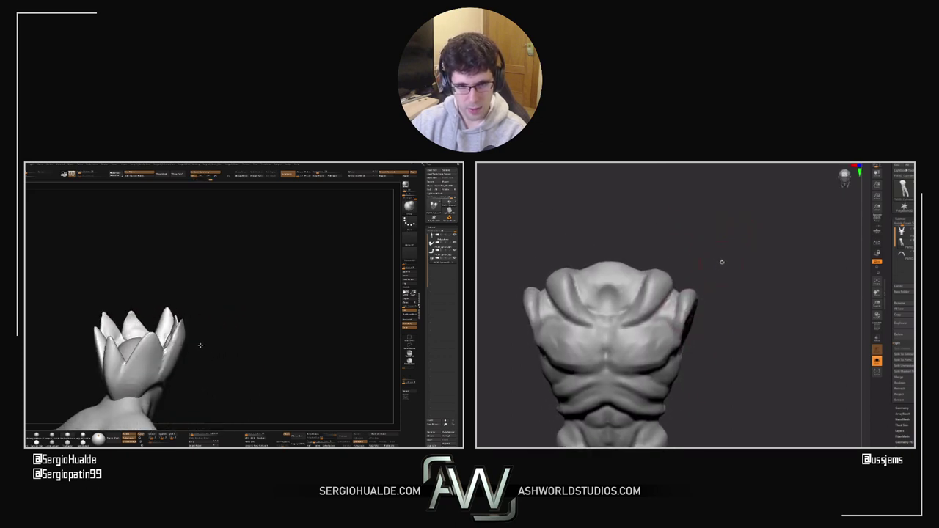
Step: Mask individual spikes of the faceless figure's crown of hair and reposition the unmasked spikes around the head
right_click_drag(179, 323, 183, 306)
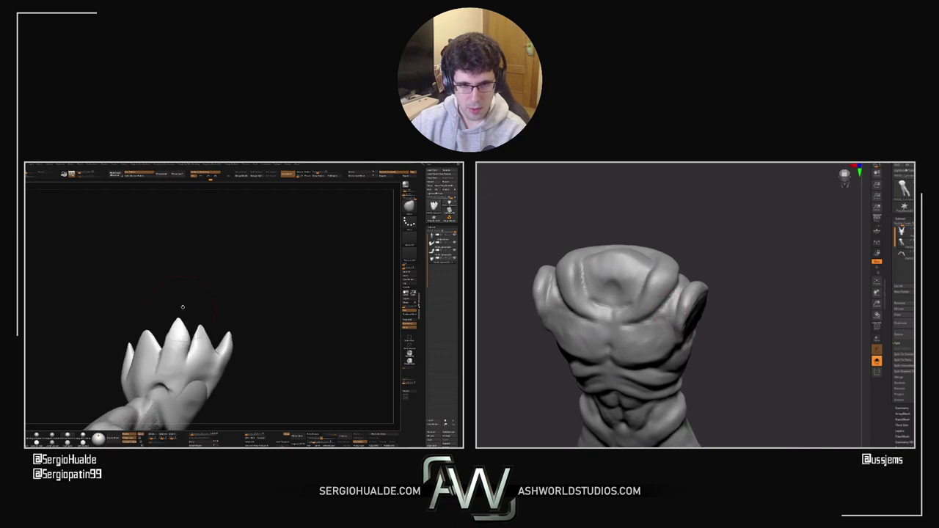
key("ctrl+shift")
left_click_drag(162, 365, 174, 304, "ctrl")
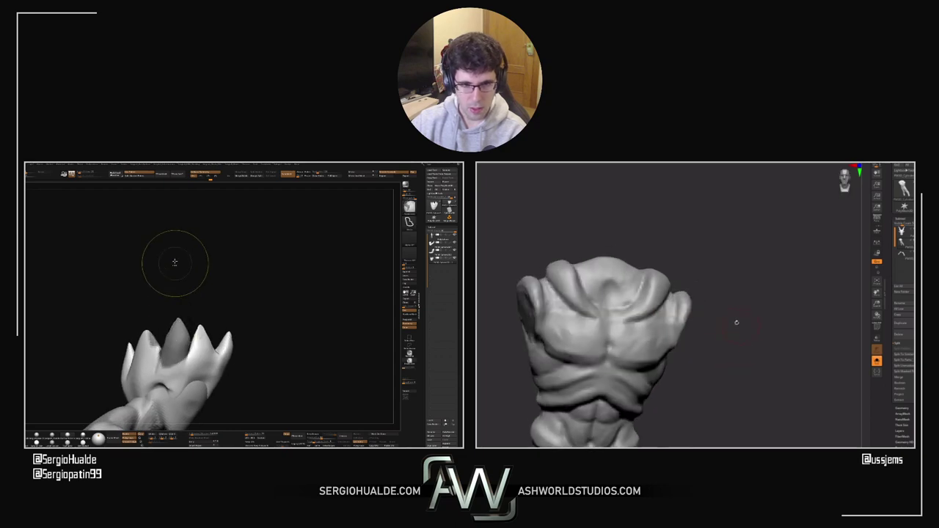
right_click_drag(141, 295, 213, 330)
left_click_drag(183, 321, 179, 344, "ctrl")
left_click(208, 339, "ctrl")
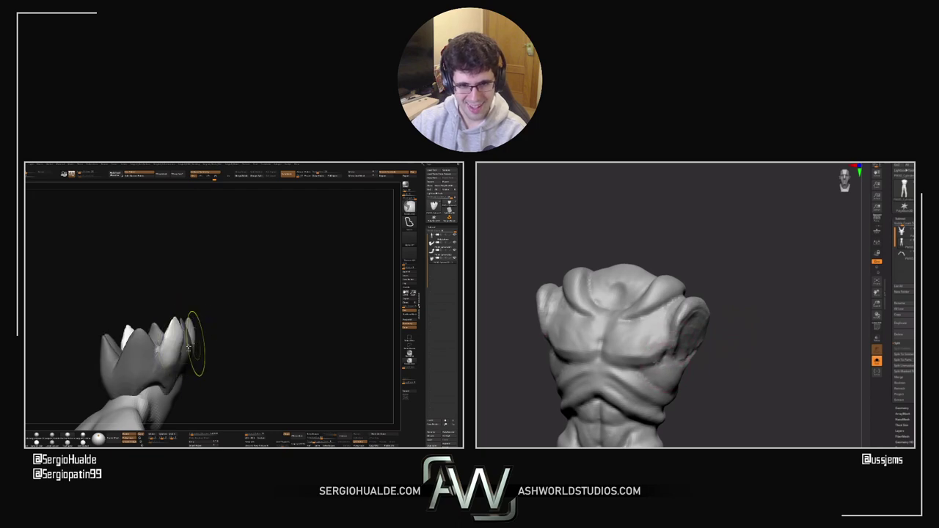
right_click_drag(174, 351, 207, 336)
key("w")
left_click_drag(175, 352, 204, 348)
key("q")
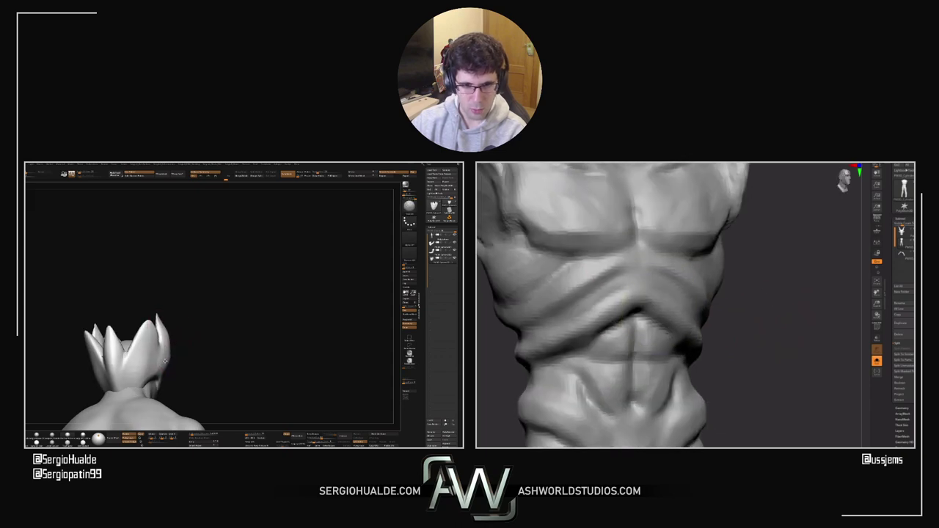
Step: Append a sphere as a new subtool, scale it down, and place it at the back of the faceless figure's spiky hair
right_click_drag(173, 358, 208, 348)
left_click(408, 272)
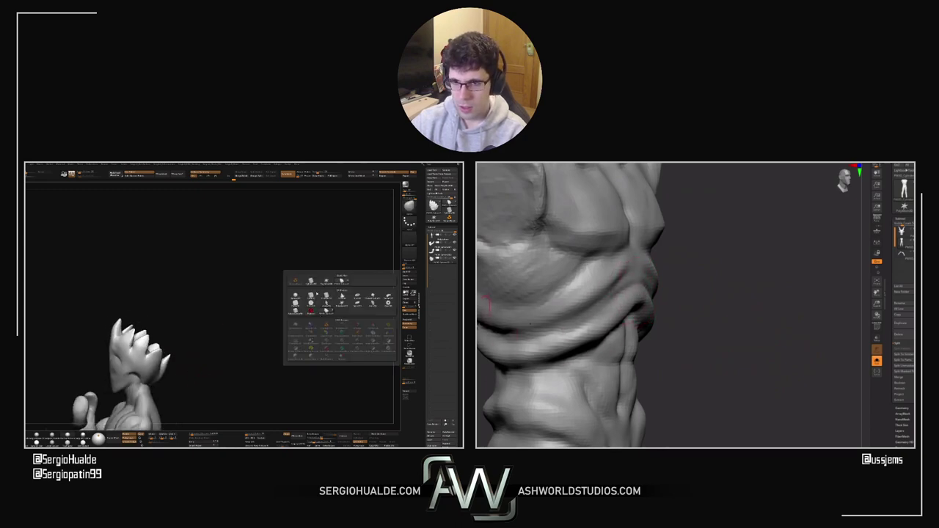
left_click(297, 295)
left_click(435, 268)
key("w")
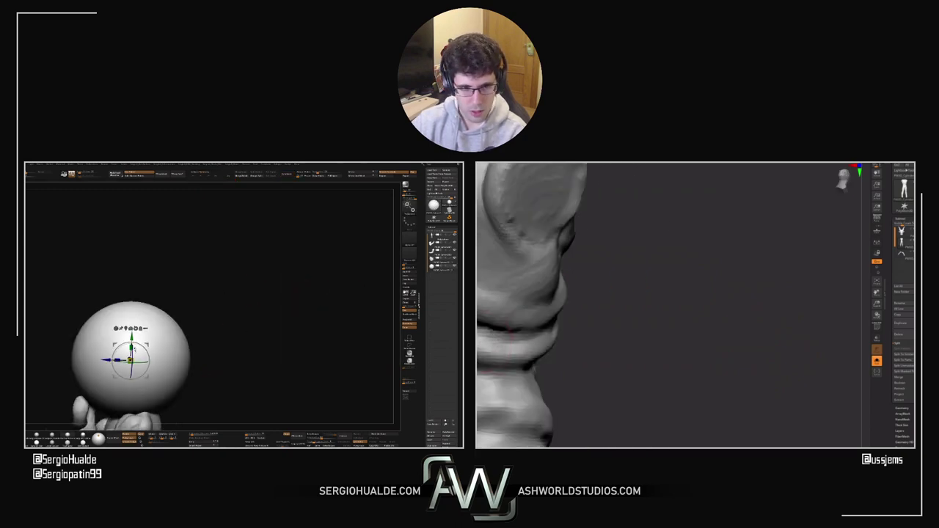
mouse_move(131, 359)
left_mouse_down()
mouse_move(112, 361)
mouse_move(164, 320)
left_mouse_up()
mouse_move(163, 319)
right_mouse_down("alt")
mouse_move(159, 346)
mouse_move(170, 346)
right_mouse_up("alt")
key("x")
key("q")
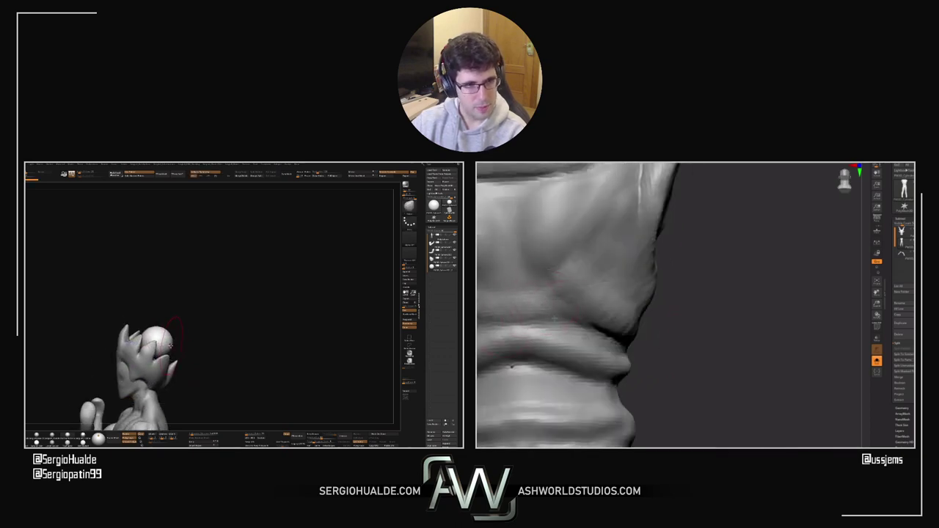
Step: Stretch the sphere into a long, tapered spike rising from the back of the head and ready it for transforming
key("bracketright")
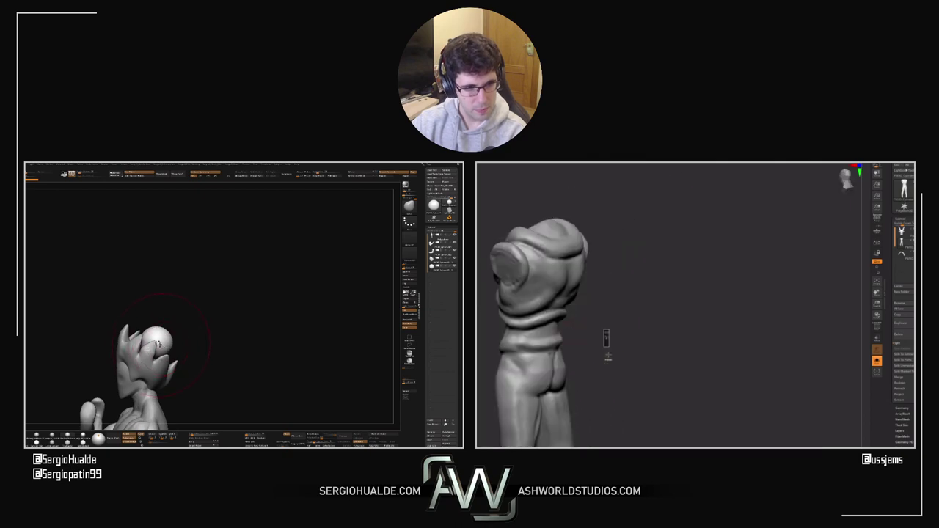
left_click_drag(164, 330, 179, 318)
mouse_move(178, 318)
right_mouse_down()
mouse_move(262, 387)
mouse_move(187, 335)
mouse_move(184, 316)
right_mouse_up()
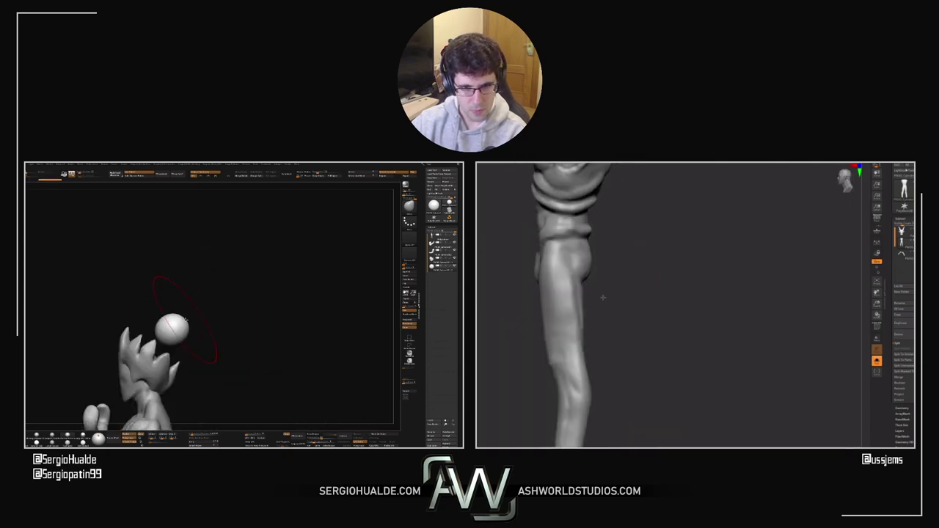
mouse_move(181, 318)
left_mouse_down()
mouse_move(208, 282)
mouse_move(172, 325)
left_mouse_up()
left_click_drag(207, 283, 196, 299)
left_click(288, 174)
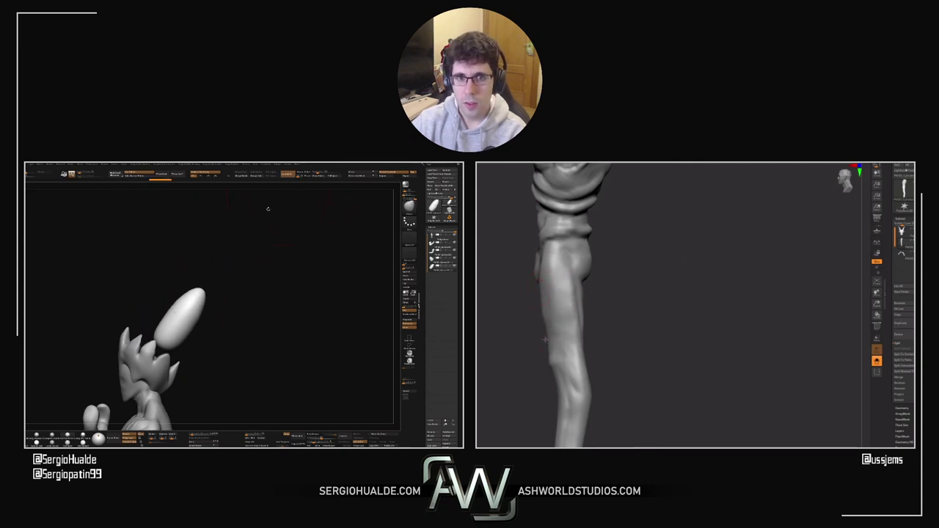
left_click_drag(547, 337, 616, 279)
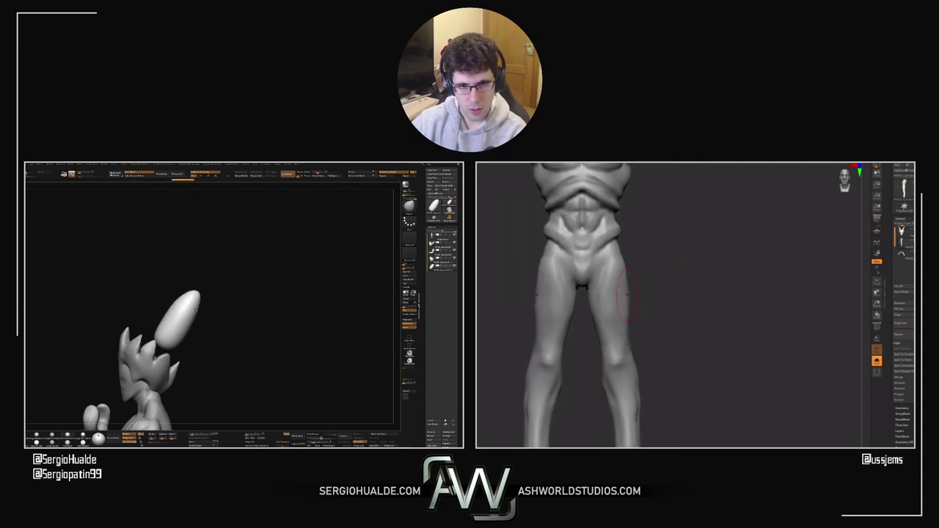
right_click_drag(626, 276, 654, 283, "ctrl")
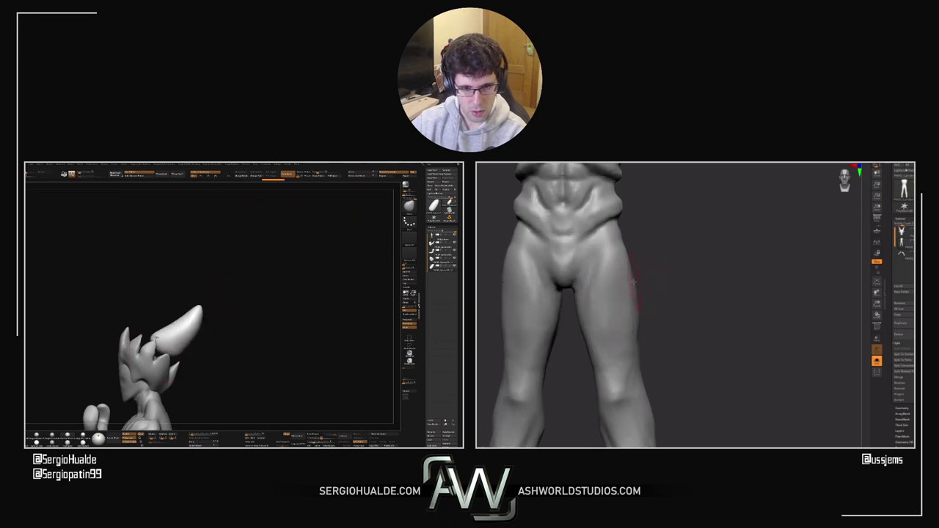
key("w")
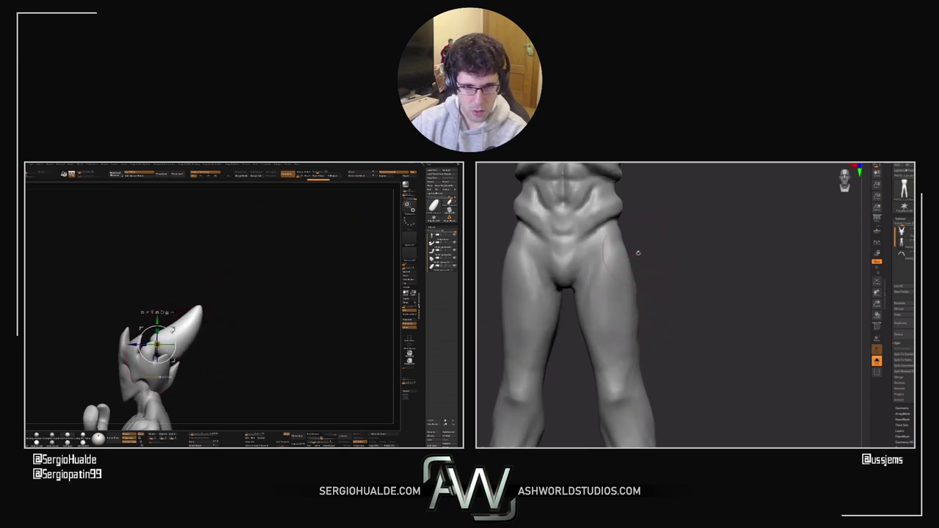
Step: Build up the hip ridge around the sides of the headless body's waist, working from the front and the side
right_click_drag(643, 272, 707, 304, "alt")
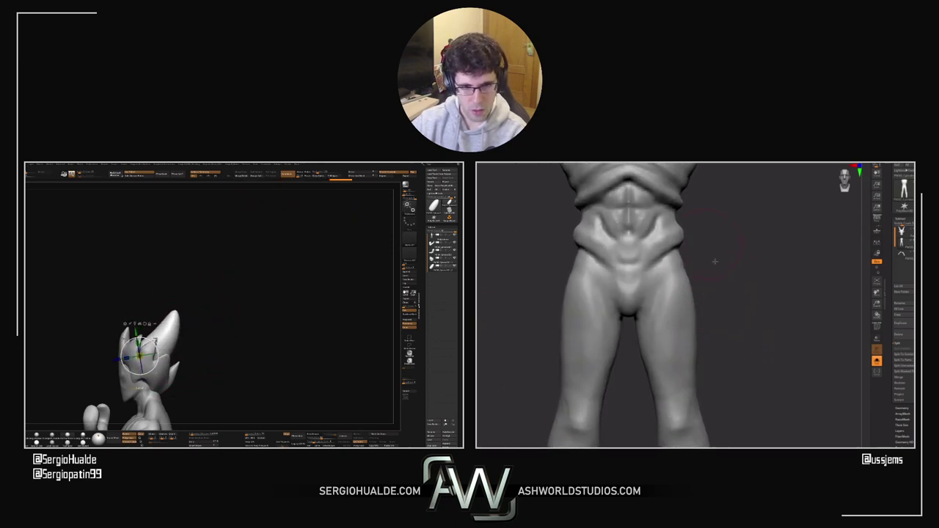
left_click_drag(715, 262, 707, 310, "alt")
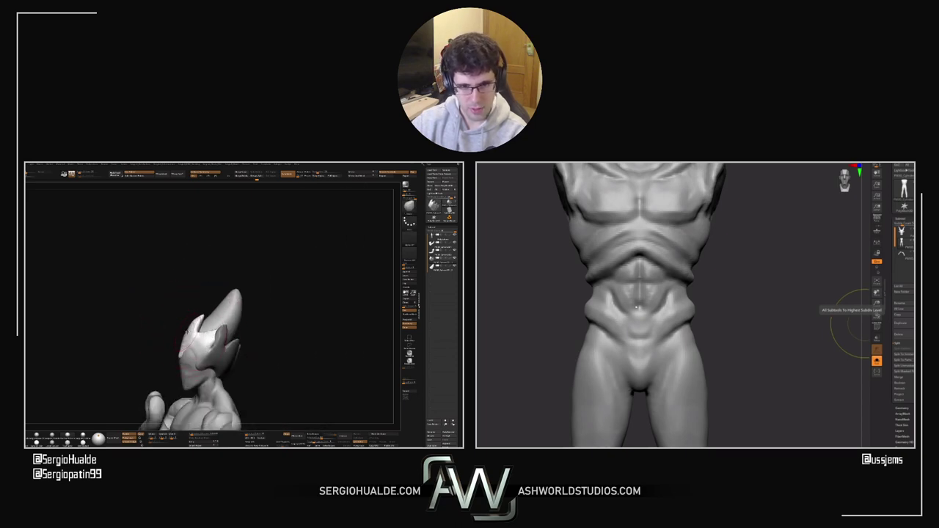
mouse_move(715, 301)
left_mouse_down()
mouse_move(739, 303)
mouse_move(705, 308)
left_mouse_up()
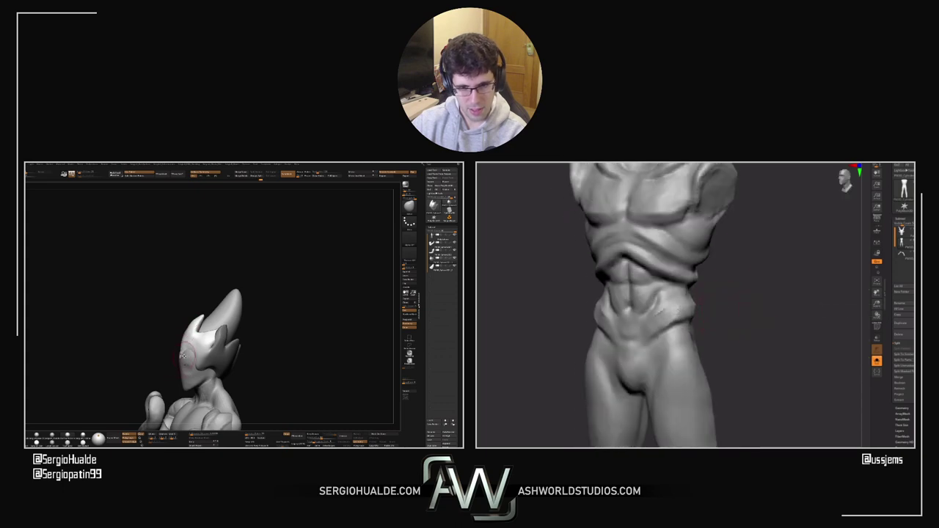
left_click_drag(797, 312, 690, 302)
left_click_drag(760, 309, 788, 312)
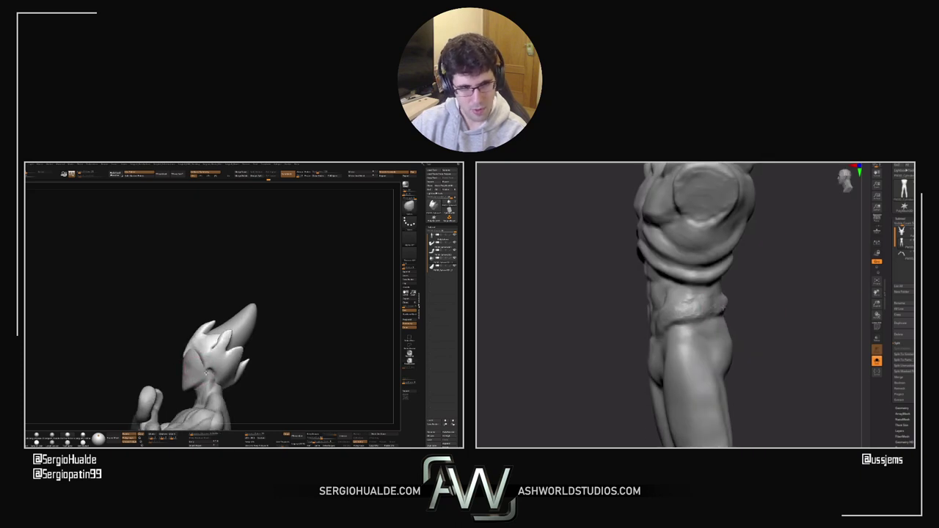
mouse_move(786, 314)
left_mouse_down()
mouse_move(740, 308)
mouse_move(756, 298)
left_mouse_up()
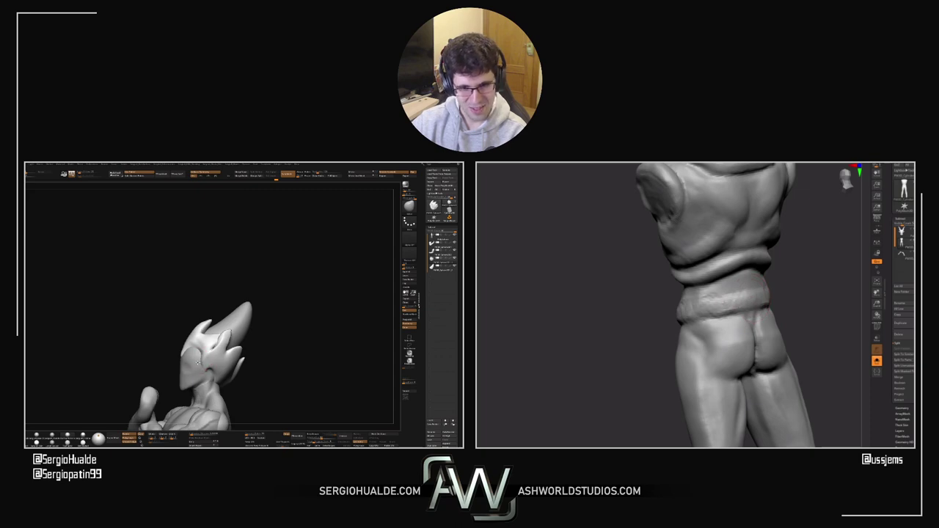
Step: Refine the band of muscle across the headless body's lower back above the buttocks
left_click_drag(811, 298, 786, 286)
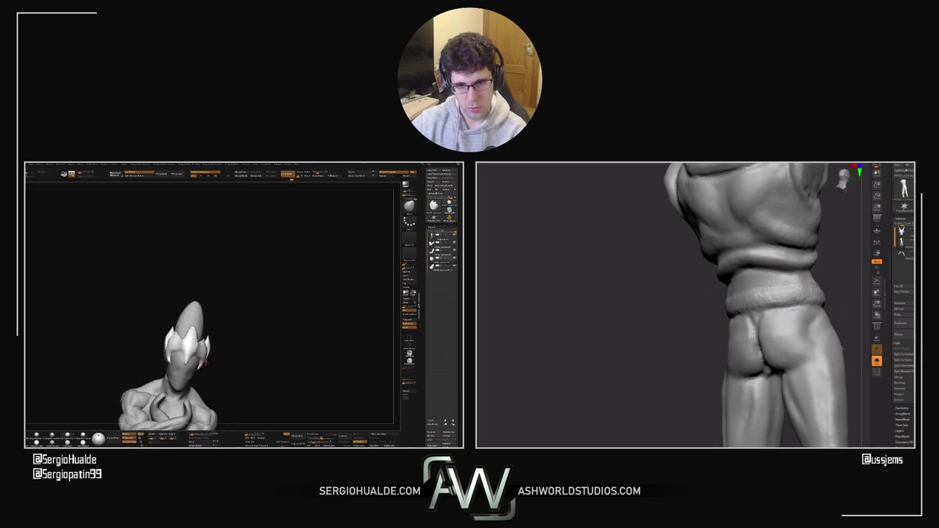
left_click_drag(847, 308, 809, 330, "alt")
left_click_drag(837, 268, 809, 270)
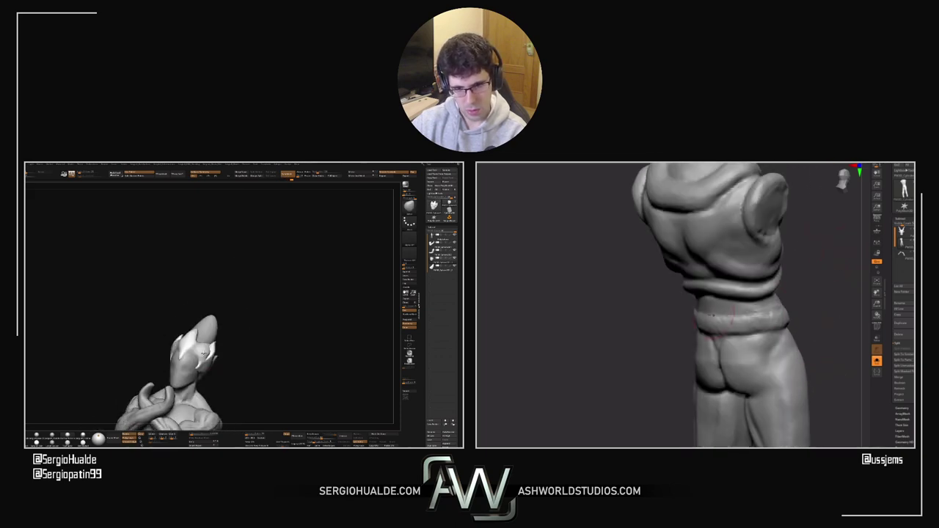
mouse_move(703, 324)
left_mouse_down()
mouse_move(757, 329)
mouse_move(764, 315)
mouse_move(792, 308)
mouse_move(708, 346)
mouse_move(719, 346)
mouse_move(724, 325)
left_mouse_up()
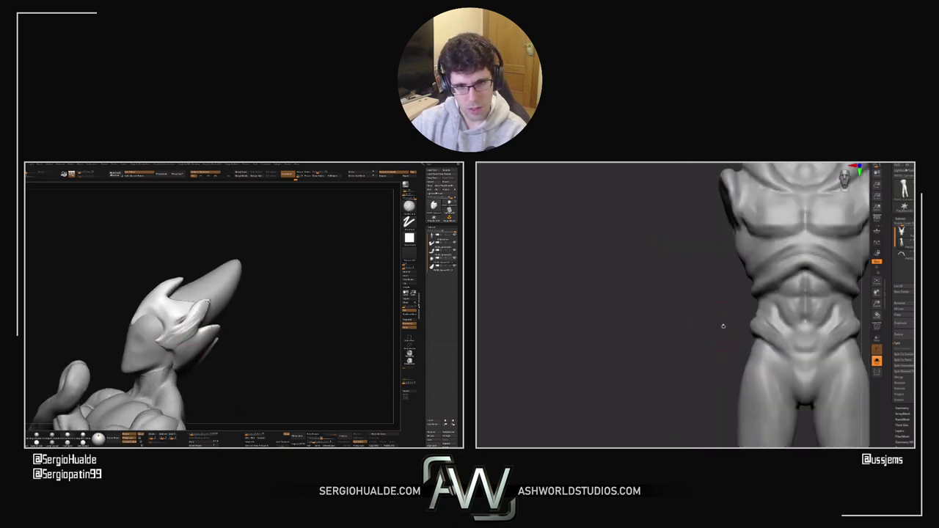
Step: Reshape the side spikes of the faceless figure's hair, and review the headless body's waist and hips
left_click_drag(206, 343, 216, 325)
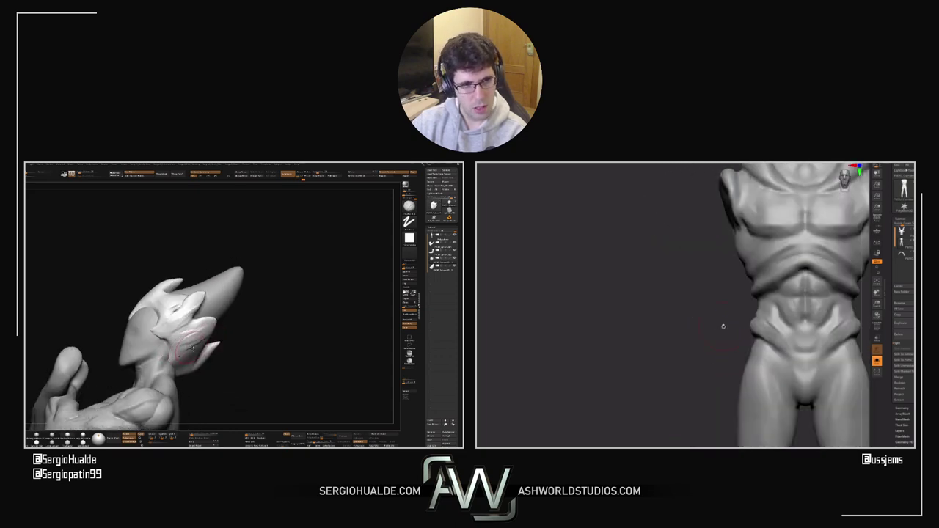
mouse_move(193, 349)
right_mouse_down()
mouse_move(192, 314)
mouse_move(182, 351)
right_mouse_up()
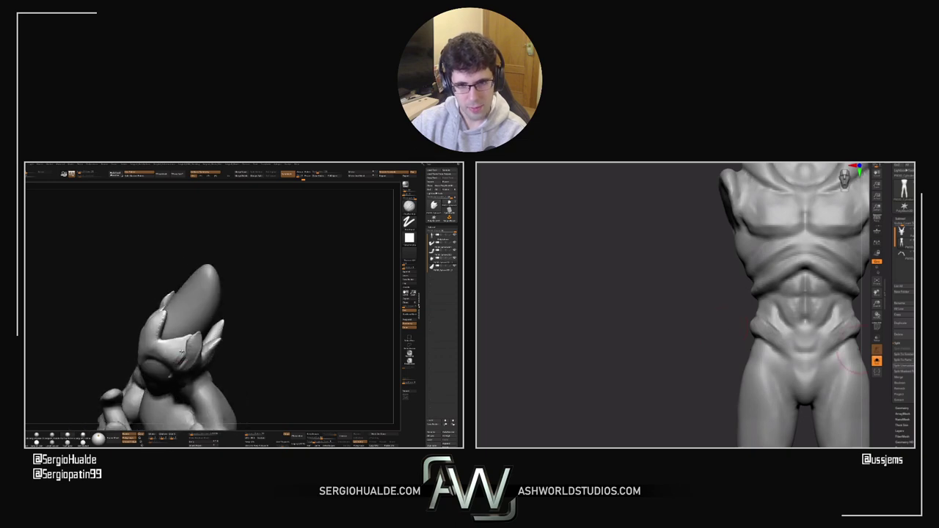
left_click_drag(182, 352, 187, 334)
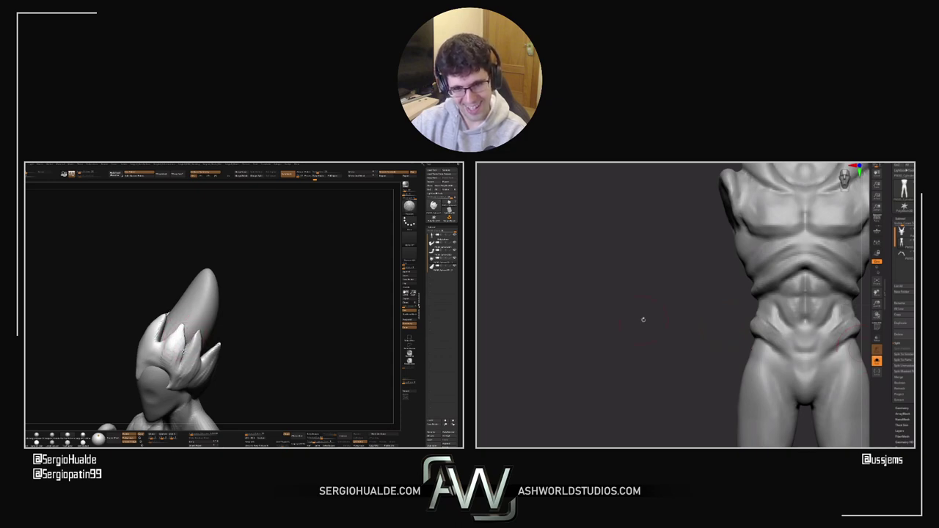
left_click_drag(192, 348, 173, 354)
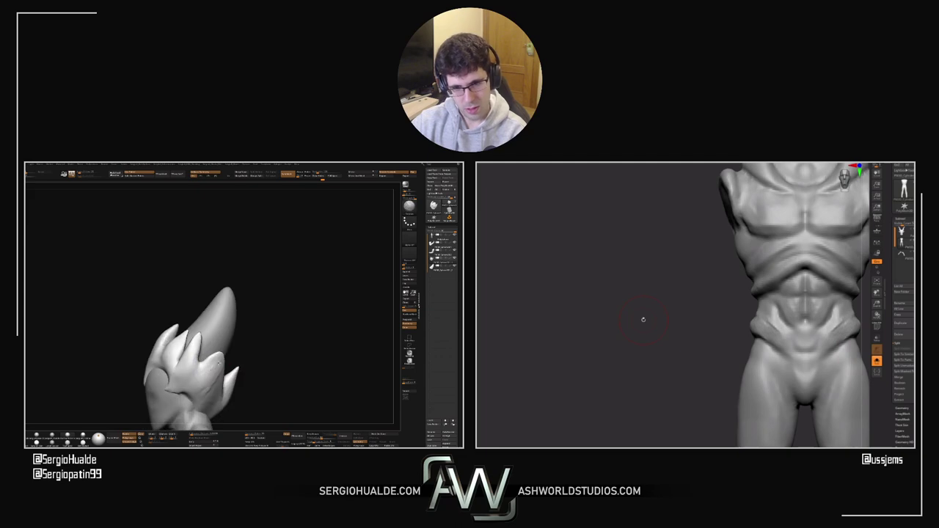
left_click_drag(644, 320, 717, 332)
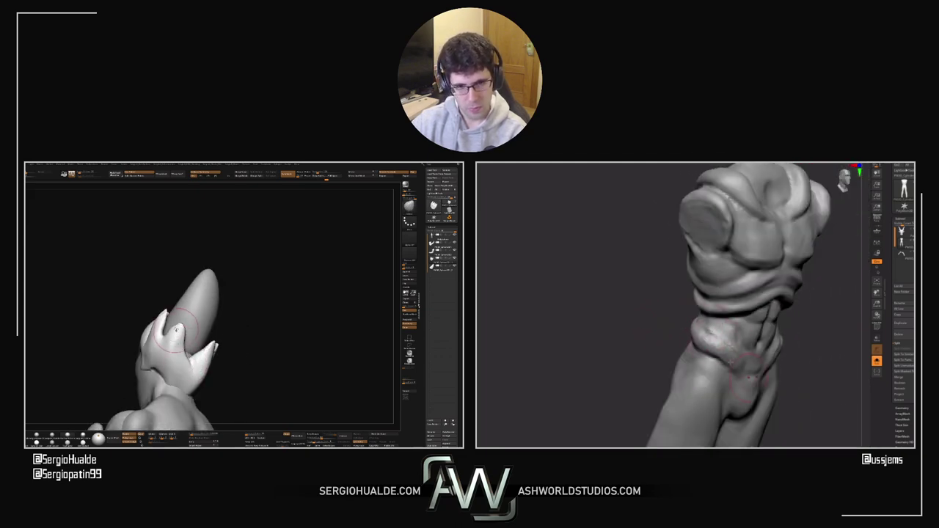
left_click_drag(813, 379, 839, 350)
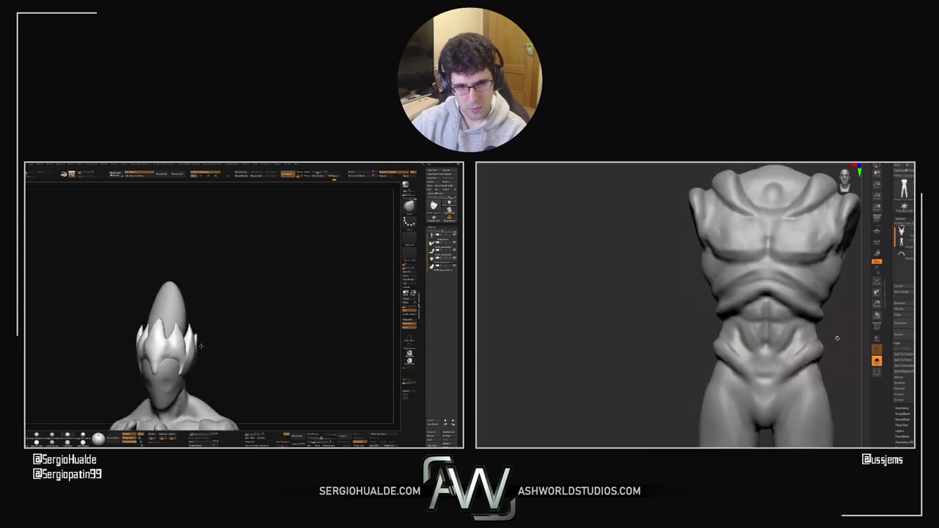
Step: Select the tall hair spike and adjust its placement on the head with the transform gizmo, then resume sculpting mode
right_click_drag(182, 314, 170, 336)
left_click(211, 313, "alt")
key("w")
right_click_drag(803, 361, 803, 377)
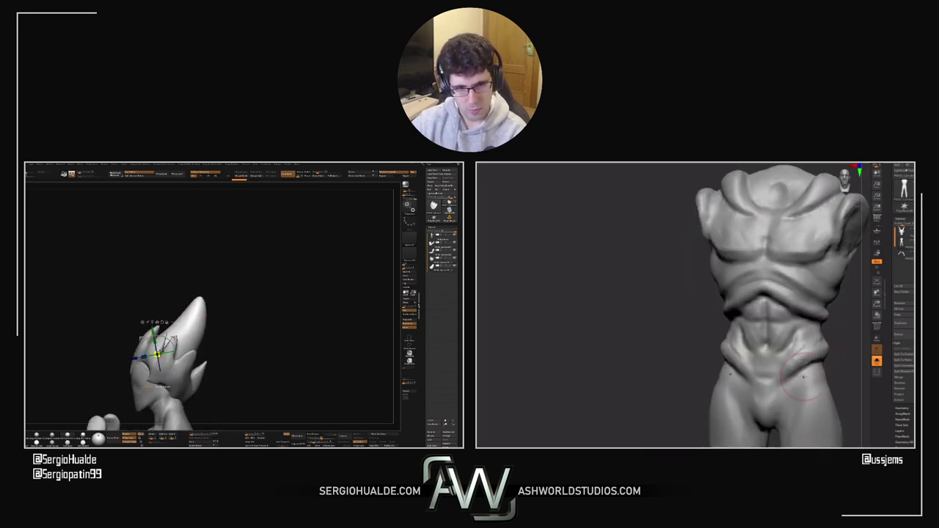
left_click_drag(839, 363, 800, 304, "alt")
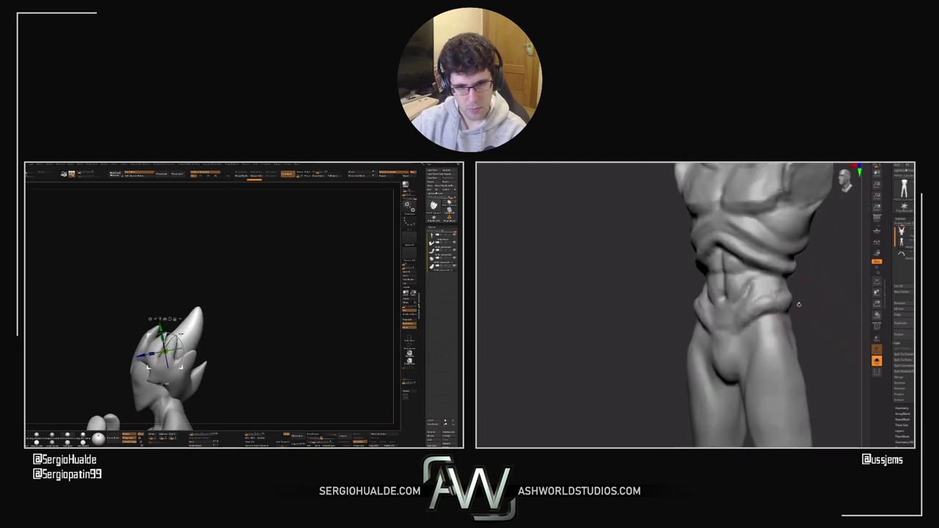
left_click_drag(173, 337, 186, 337)
right_click_drag(186, 337, 170, 336)
left_click_drag(838, 337, 813, 332)
key("q")
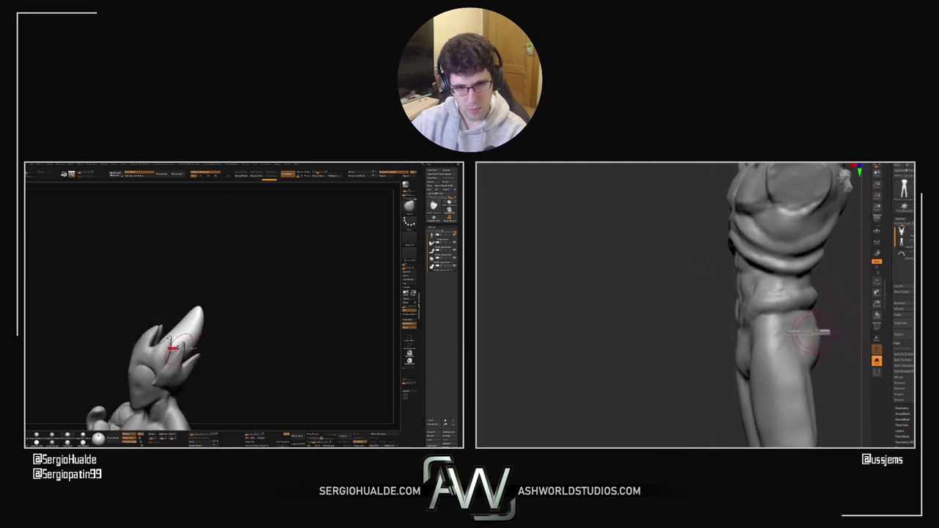
Step: Sculpt the muscle forms running from the headless body's outer hip down into the upper thigh
right_click_drag(172, 348, 182, 346)
mouse_move(800, 317)
left_mouse_down()
mouse_move(782, 341)
mouse_move(787, 353)
left_mouse_up()
right_click_drag(182, 346, 173, 366)
left_click_drag(804, 331, 784, 367)
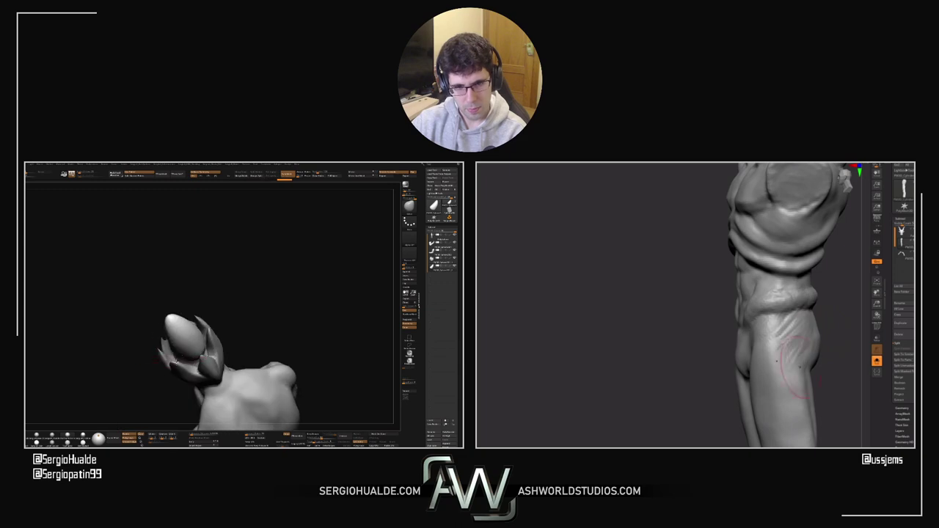
left_click_drag(845, 363, 819, 345)
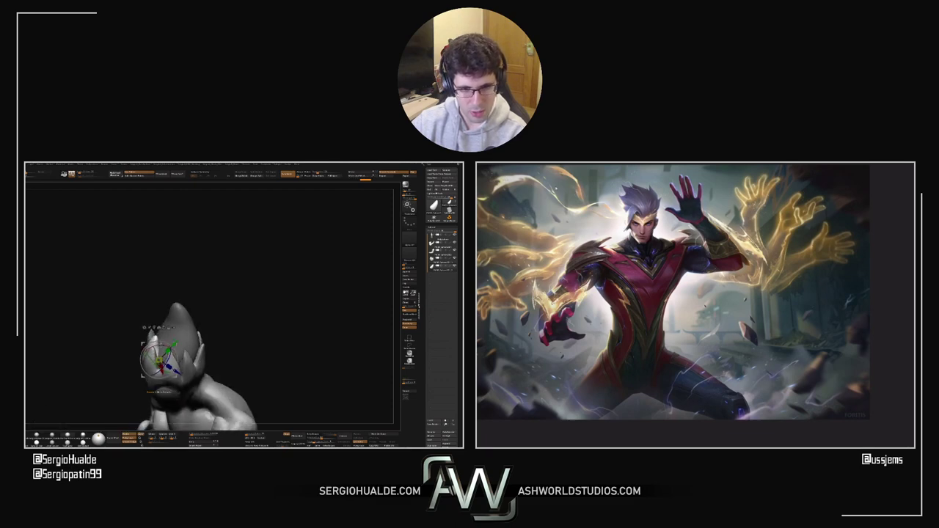
Step: Return the faceless figure's hair to sculpting mode and switch from the reference artwork back to the headless body
key("q")
mouse_move(172, 347)
right_mouse_down()
mouse_move(202, 352)
mouse_move(174, 360)
right_mouse_up()
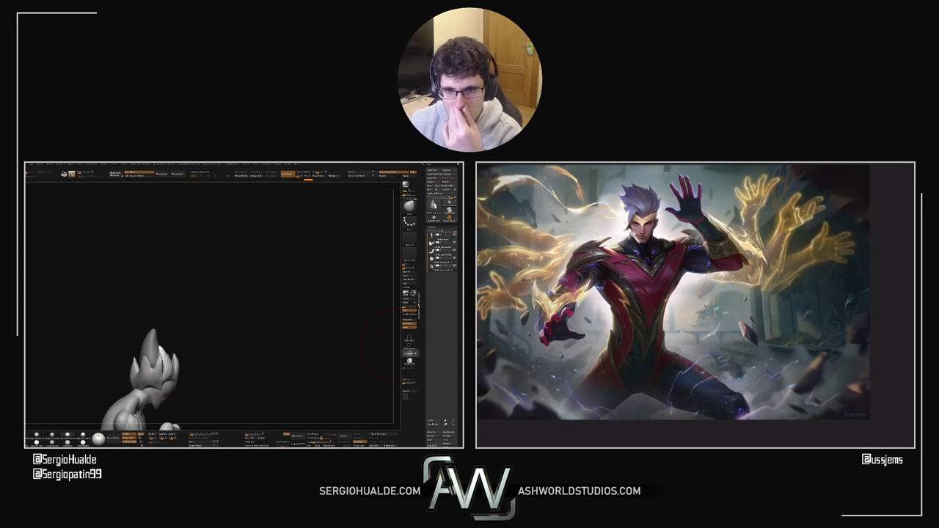
key("alt+Tab")
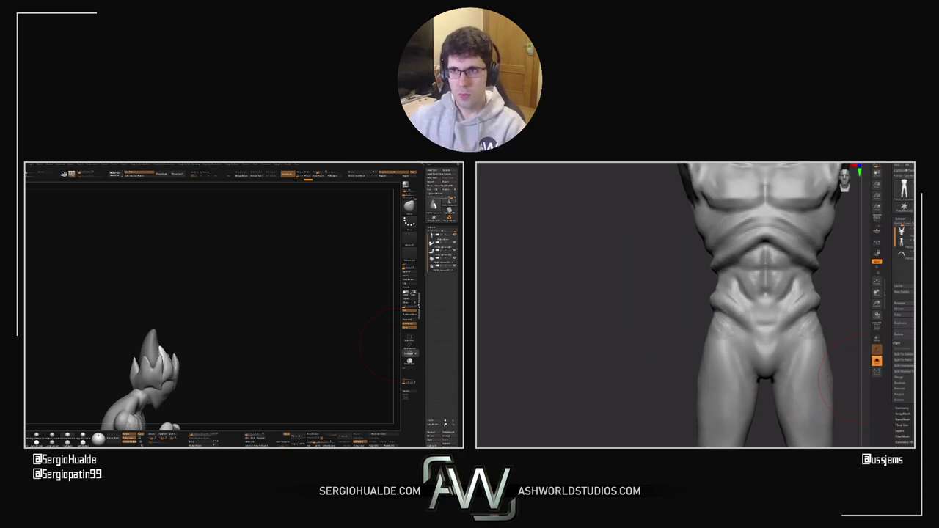
mouse_move(166, 298)
left_mouse_down()
mouse_move(187, 325)
mouse_move(182, 312)
mouse_move(236, 320)
mouse_move(170, 329)
left_mouse_up()
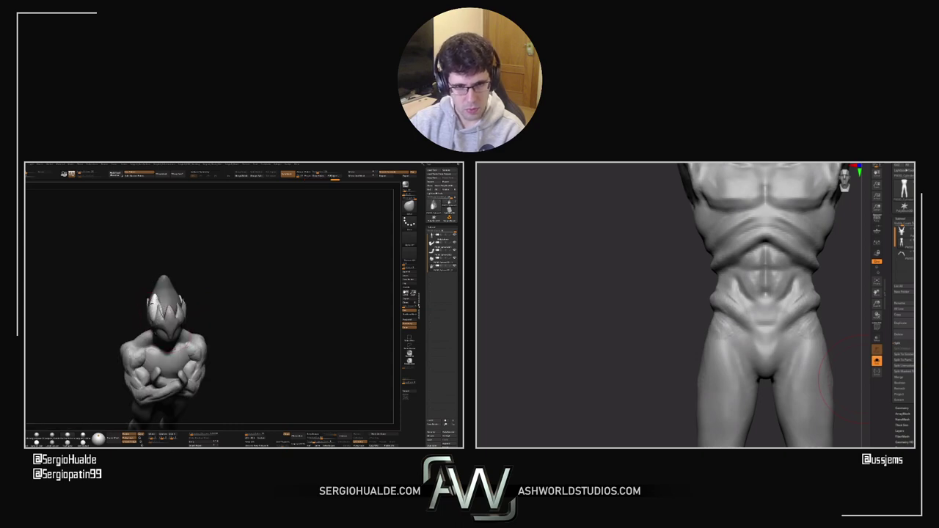
Step: Reshape the front and side spikes of the faceless figure's hair and refine the hairline over the forehead
right_click_drag(156, 318, 153, 313)
left_click_drag(147, 323, 193, 298)
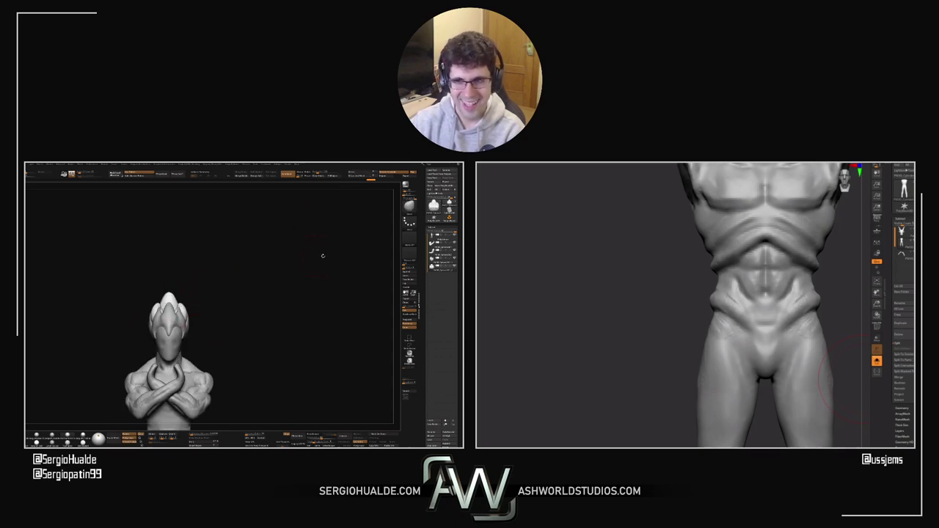
left_click_drag(164, 291, 167, 297)
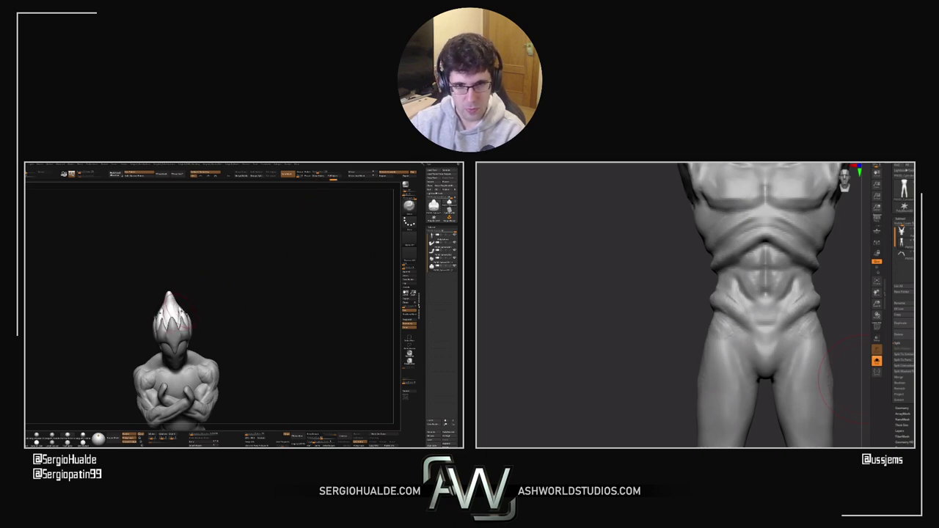
left_click_drag(169, 300, 170, 329)
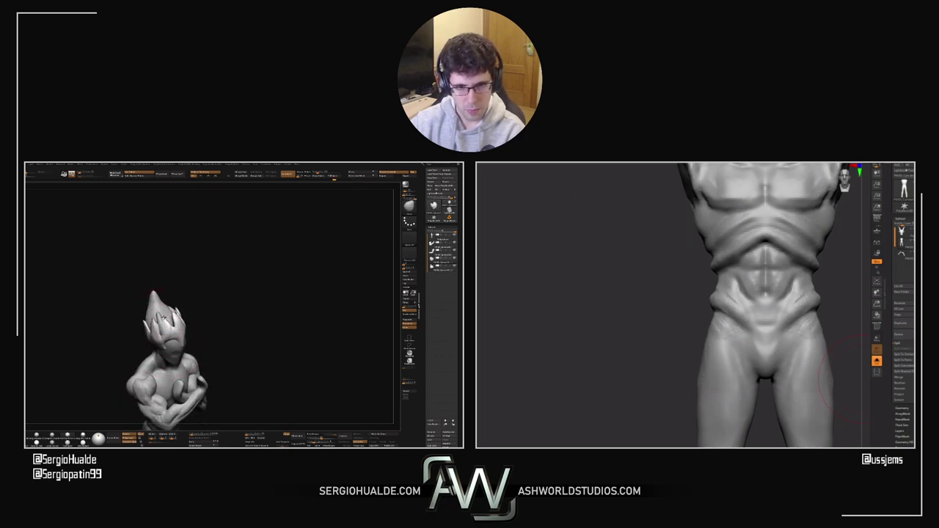
left_click_drag(170, 323, 200, 332)
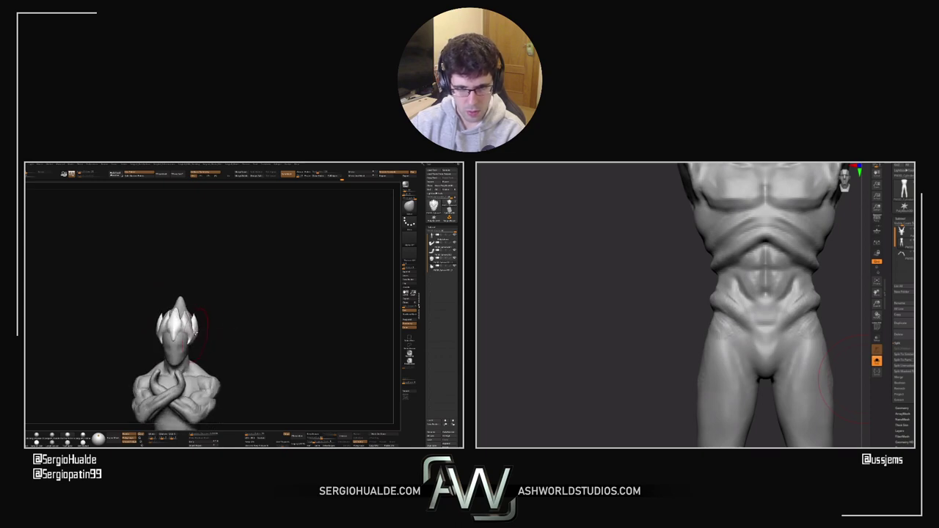
right_click_drag(188, 339, 186, 350, "ctrl")
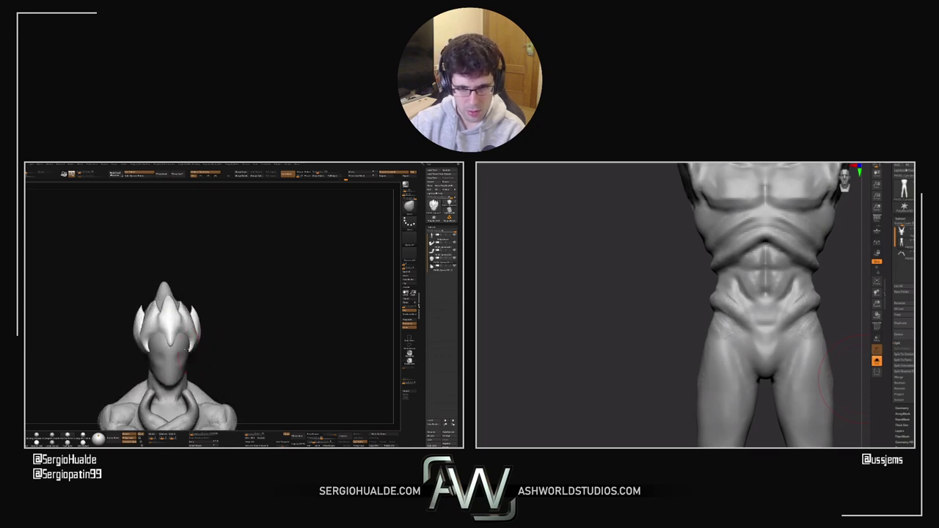
mouse_move(151, 332)
left_mouse_down("alt")
mouse_move(166, 340)
mouse_move(150, 334)
left_mouse_up("alt")
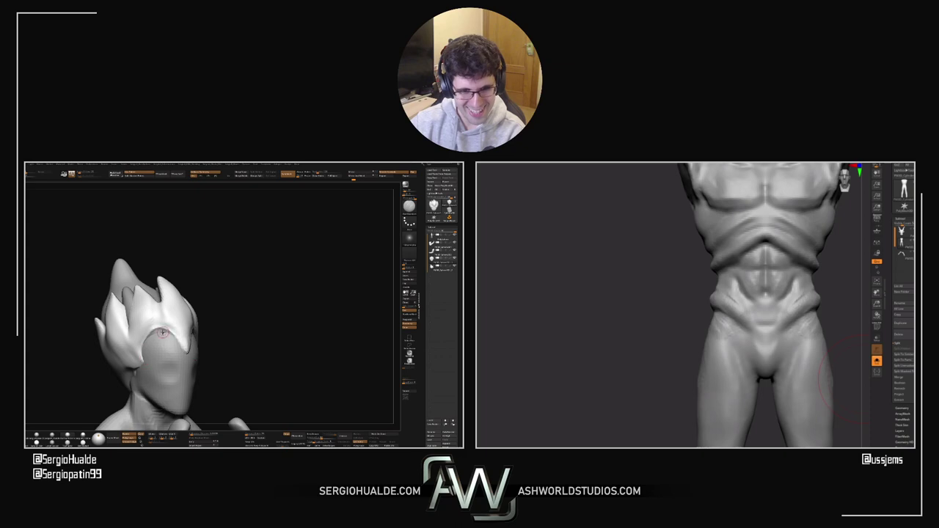
Step: Switch from the headless body to the online artwork gallery and look through its first rows
key("alt+Tab")
right_click_drag(146, 361, 156, 349)
scroll(716, 330, "down", 1)
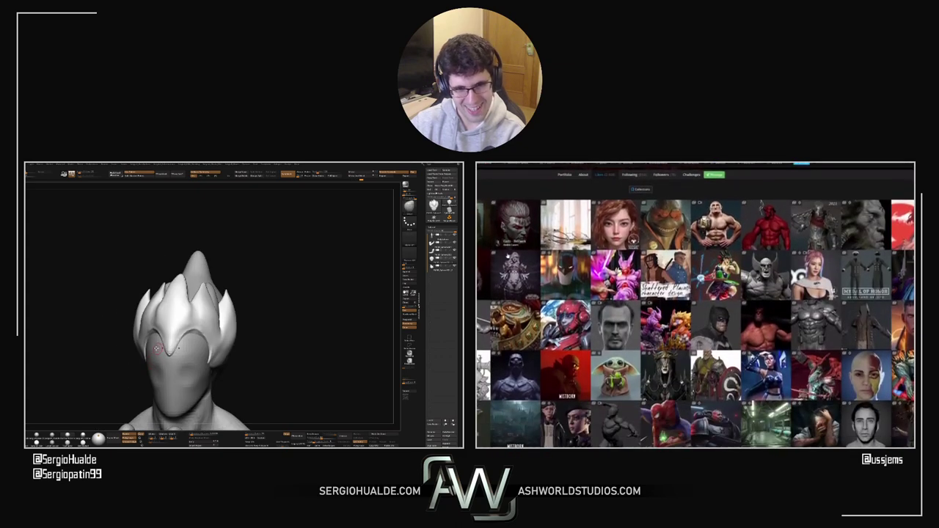
scroll(696, 316, "down", 1)
scroll(696, 315, "up", 2)
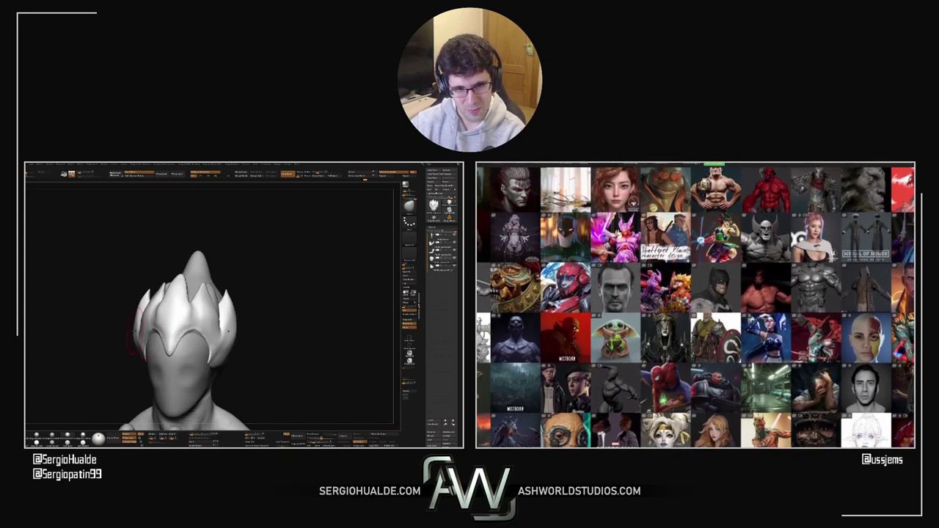
scroll(695, 308, "up", 1)
Step: Shape the hair around the faceless figure's temple and the side spikes towards the nape
left_click_drag(136, 333, 178, 331)
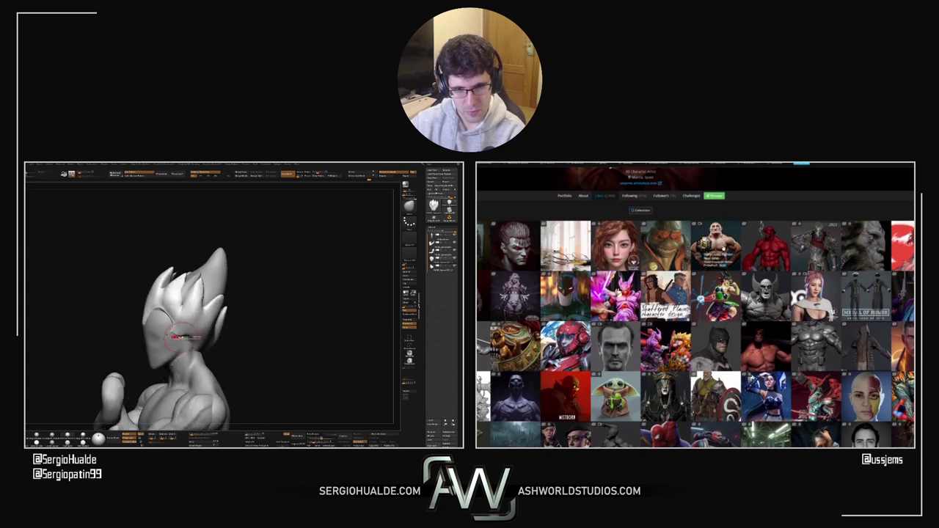
right_click_drag(182, 337, 194, 324)
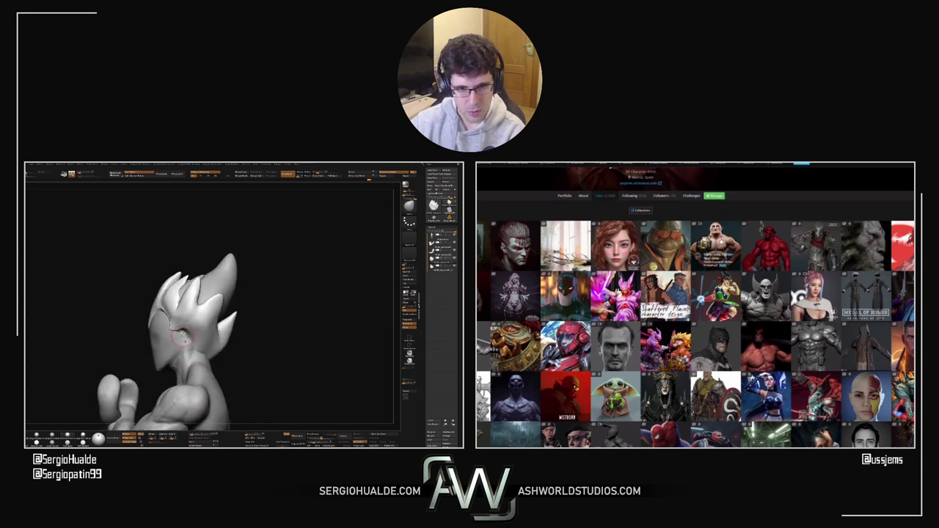
right_click_drag(182, 337, 197, 333)
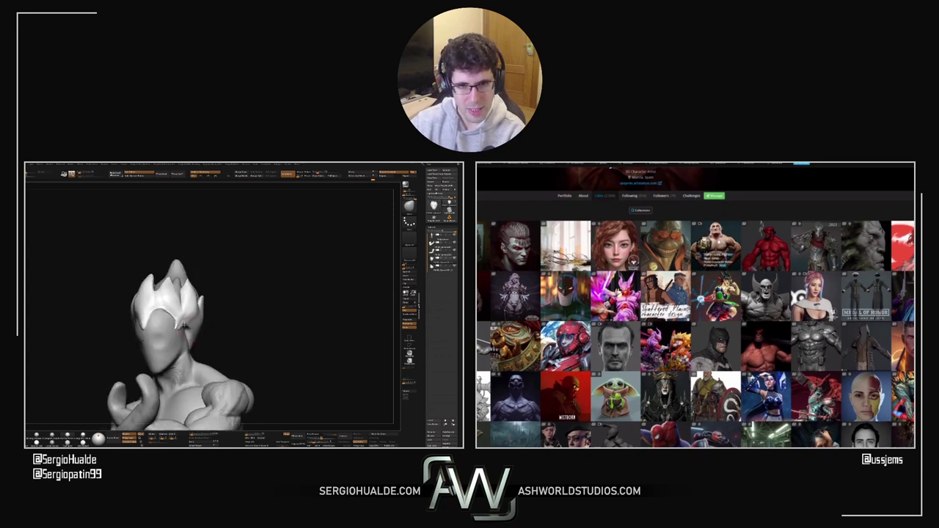
scroll(718, 243, "down", 3)
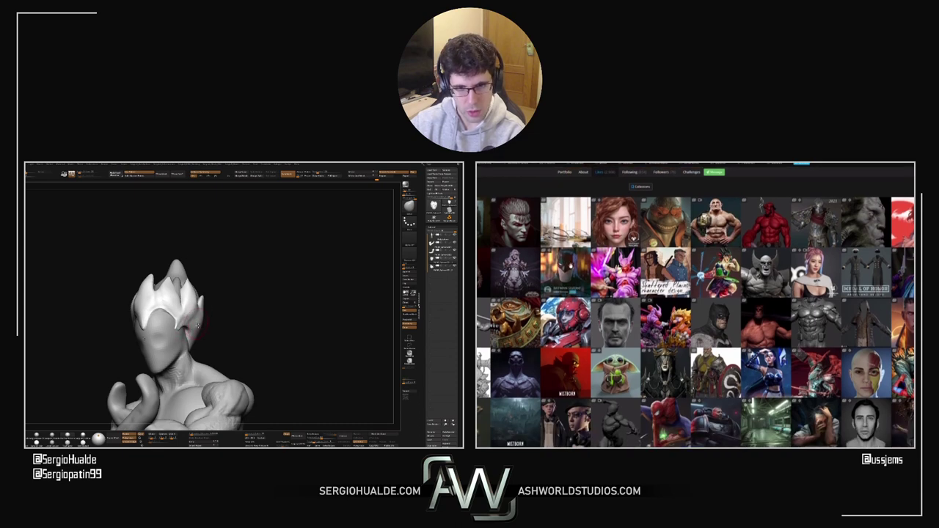
right_click_drag(208, 328, 188, 346)
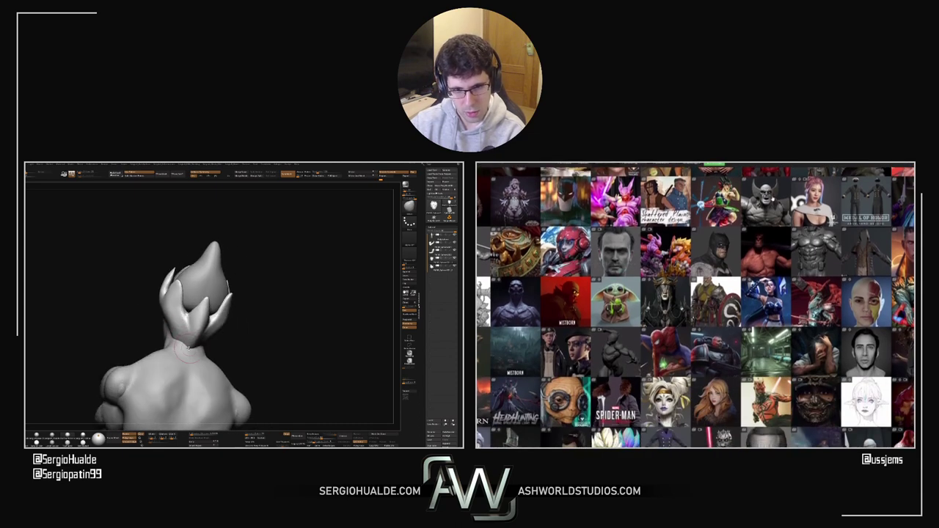
Step: Browse further through the liked artworks for character references while checking the spiky hair from the back and side
scroll(696, 308, "down", 2)
scroll(696, 308, "down", 2)
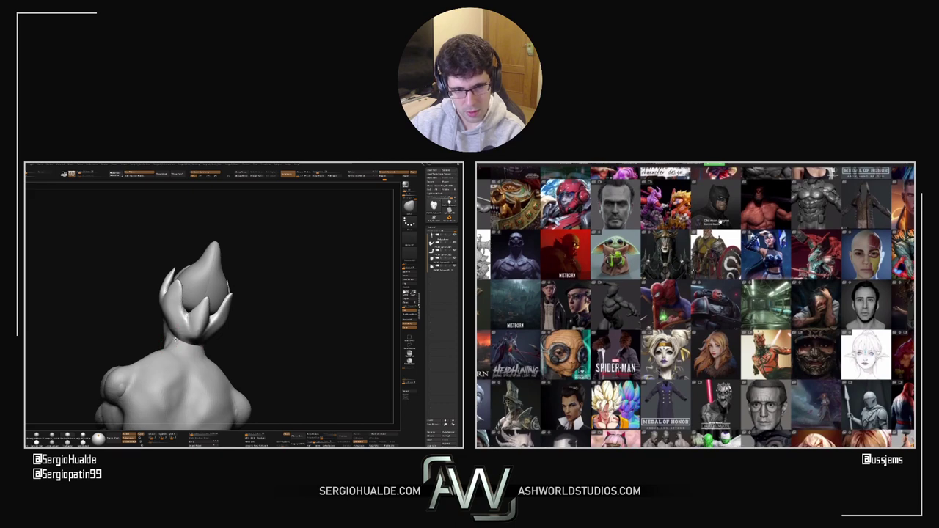
scroll(696, 308, "down", 1)
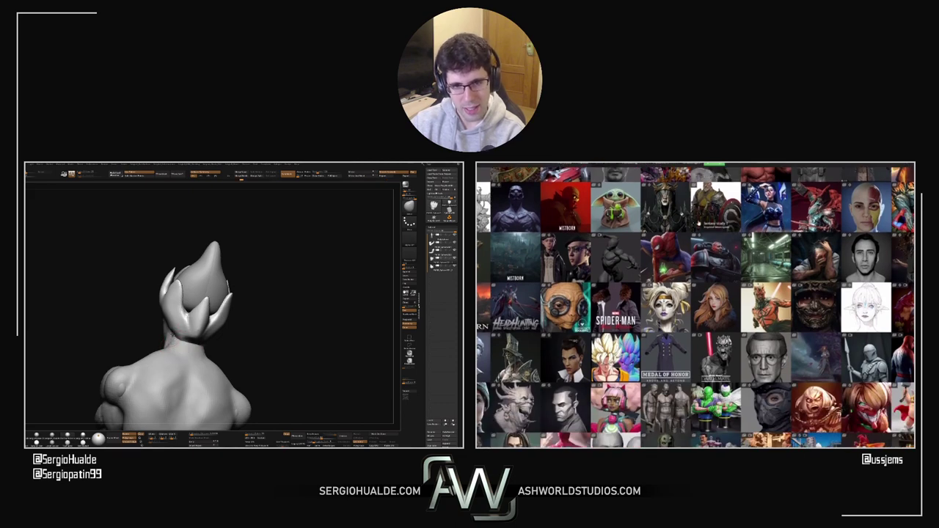
scroll(698, 223, "down", 4)
right_click_drag(178, 341, 210, 328)
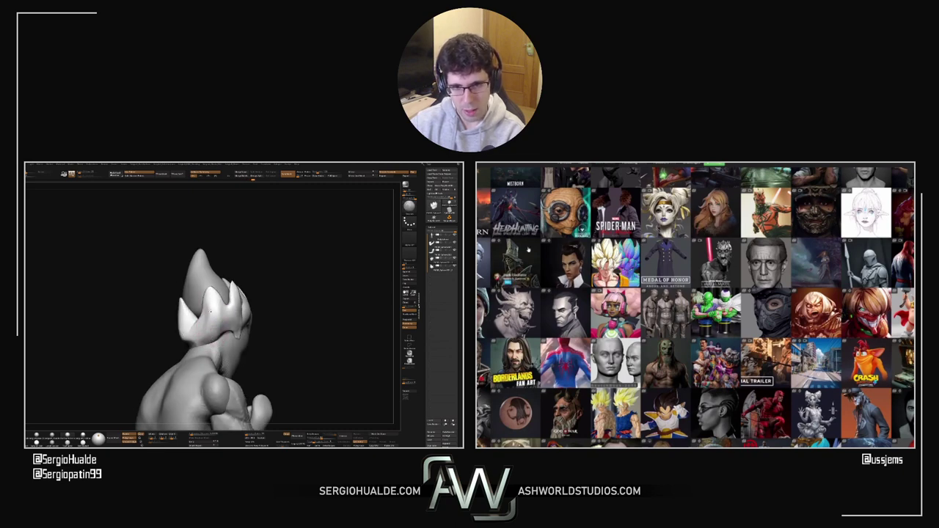
scroll(537, 248, "down", 2)
right_click_drag(233, 327, 200, 296)
scroll(615, 251, "down", 1)
Step: Join the tall spike with the surrounding hair and adjust the hair's fit on the head with the transform gizmo, then resume sculpting
key("w")
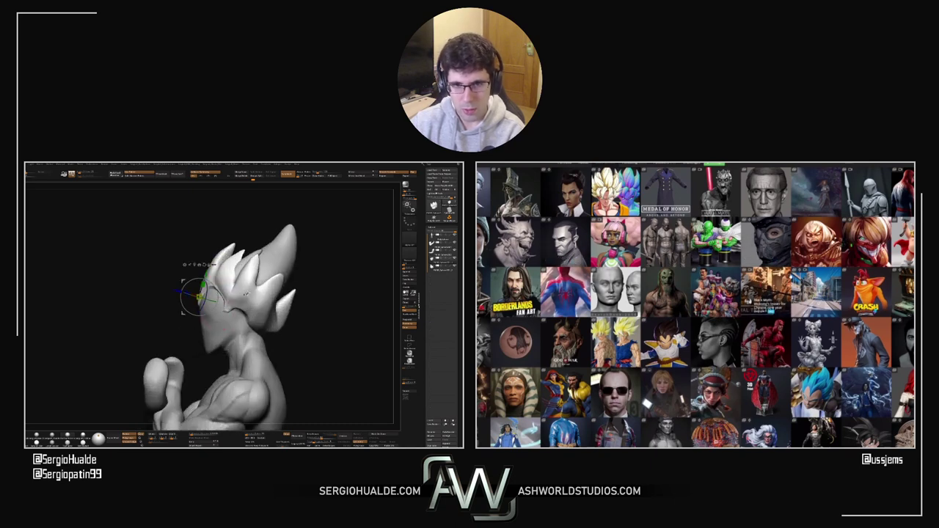
scroll(765, 294, "down", 2)
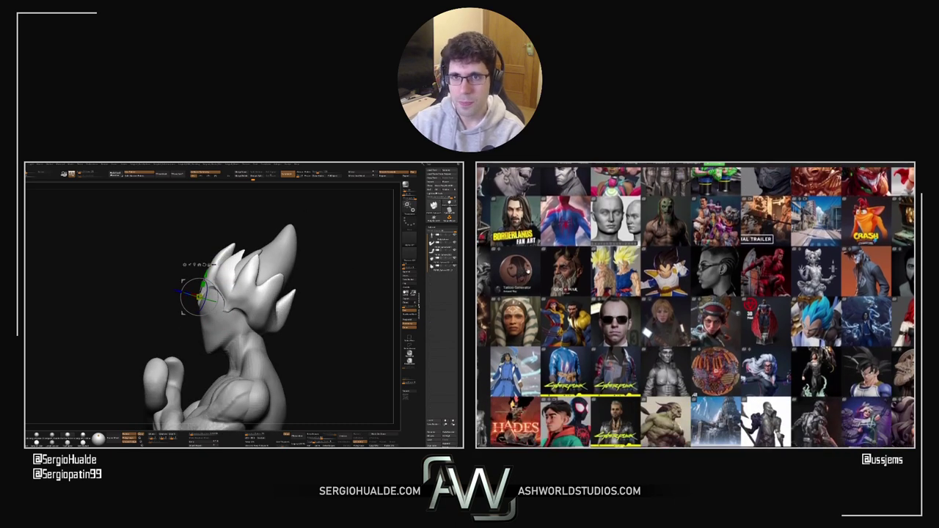
scroll(695, 308, "down", 1)
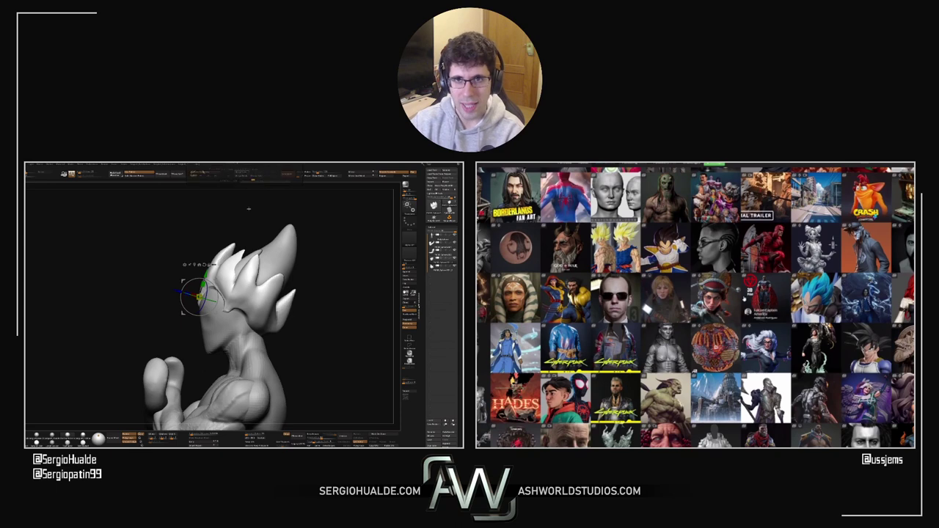
scroll(695, 308, "down", 2)
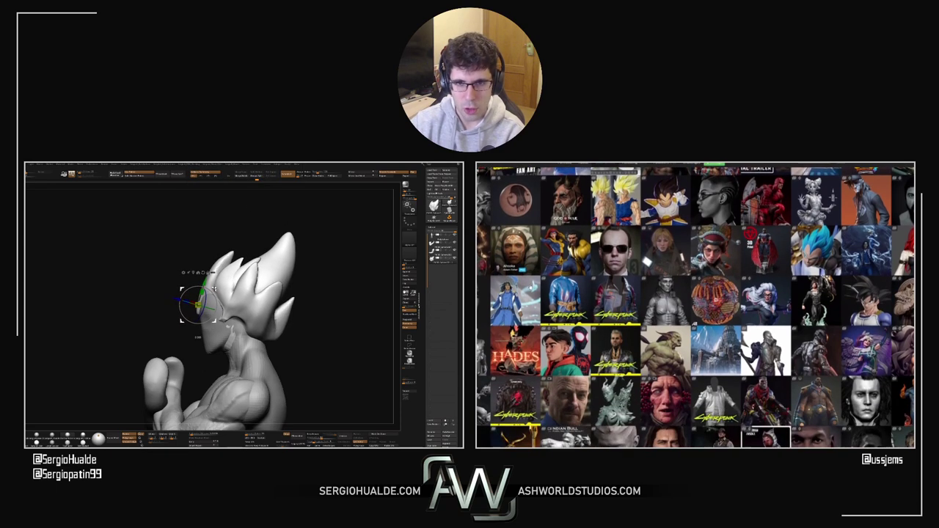
scroll(530, 290, "down", 1)
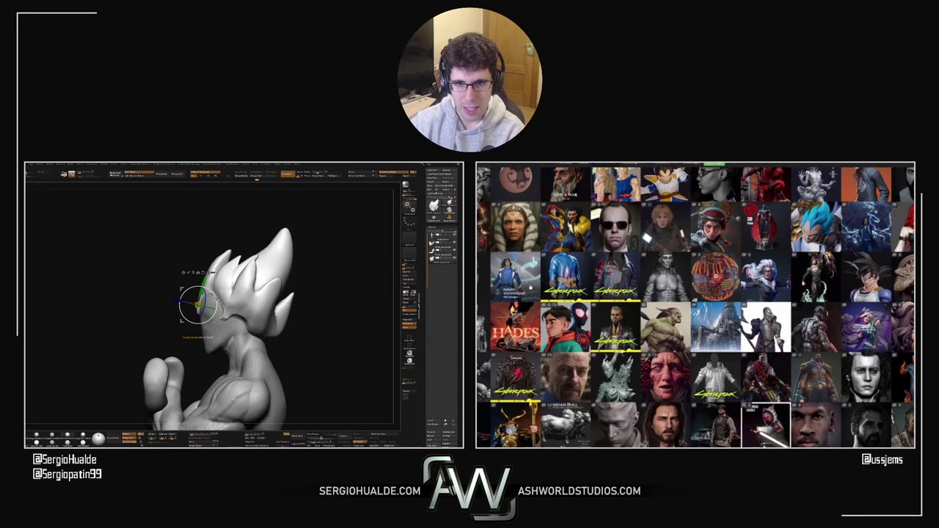
scroll(530, 291, "down", 2)
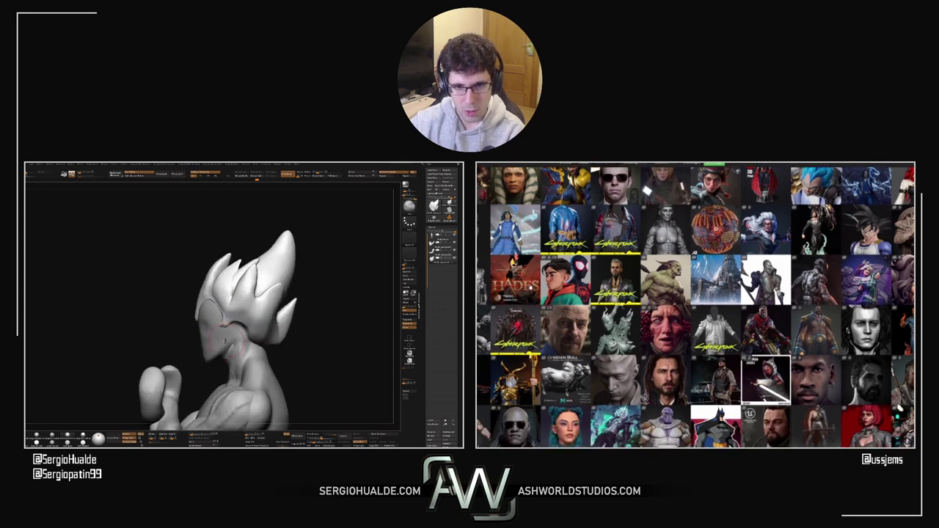
Step: Select the faceless figure's body for sculpting and continue looking through the artwork gallery
scroll(529, 289, "down", 2)
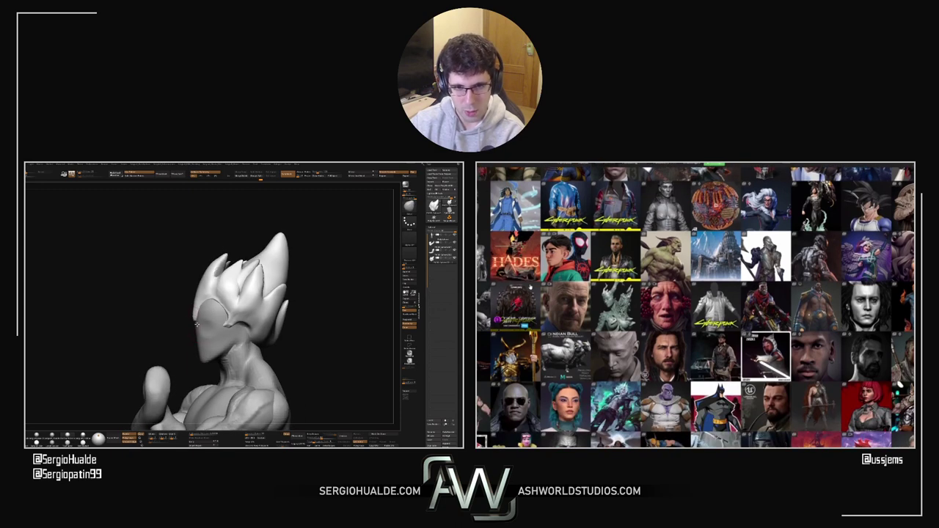
scroll(529, 289, "down", 2)
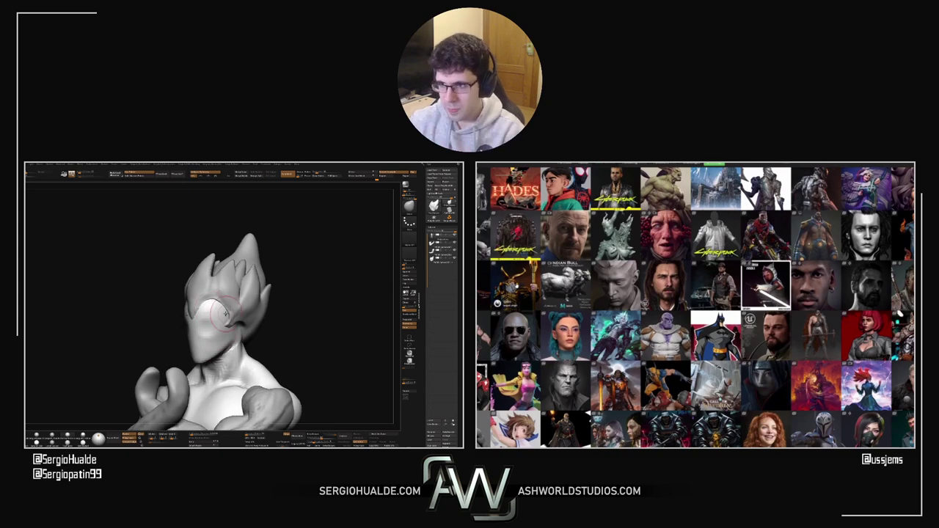
scroll(529, 289, "down", 1)
scroll(529, 289, "down", 2)
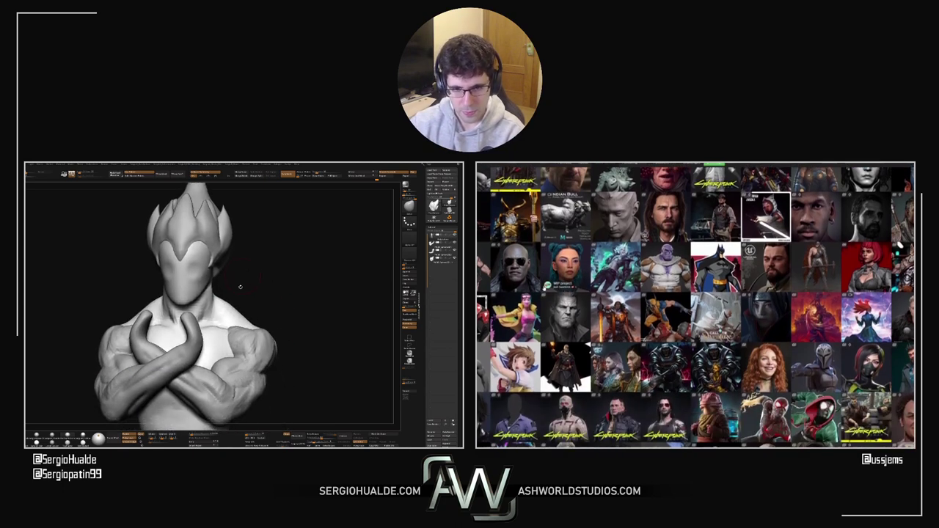
Step: Frame the faceless figure's face and choose the Dam Standard brush for sculpting it
left_click_drag(240, 287, 230, 329)
mouse_move(212, 321)
right_mouse_down()
mouse_move(226, 323)
mouse_move(204, 289)
right_mouse_up()
scroll(543, 289, "down", 1)
scroll(543, 289, "up", 1)
key("b")
key("d")
key("s")
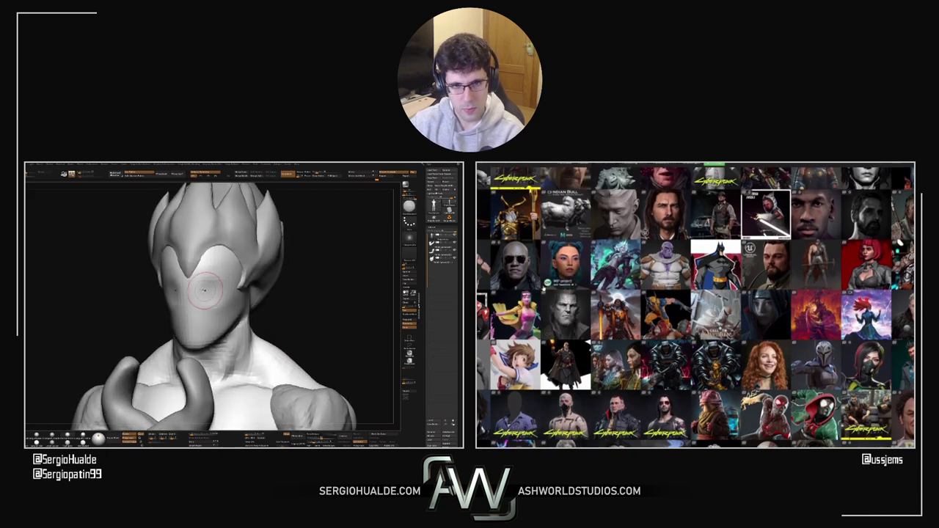
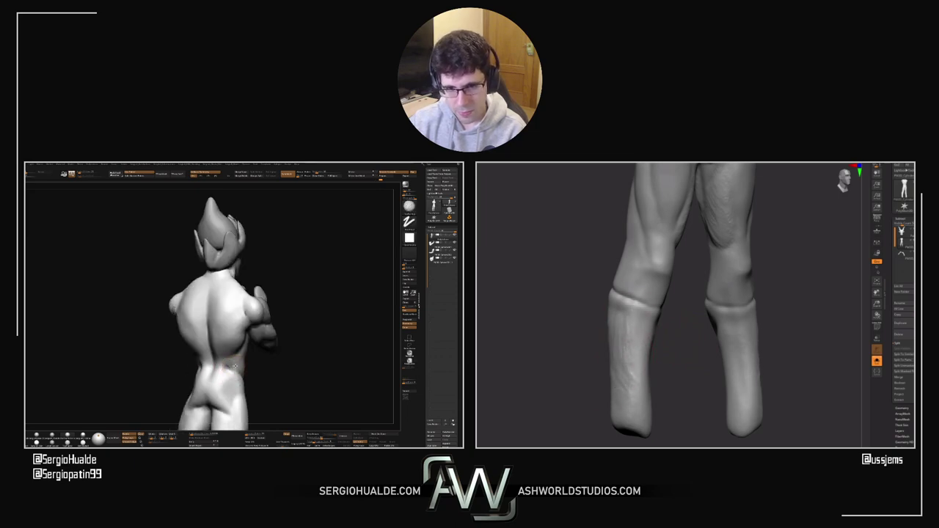
Step: Smooth the headless body's lower legs and build up the calf muscle behind and below the knee
key("shift")
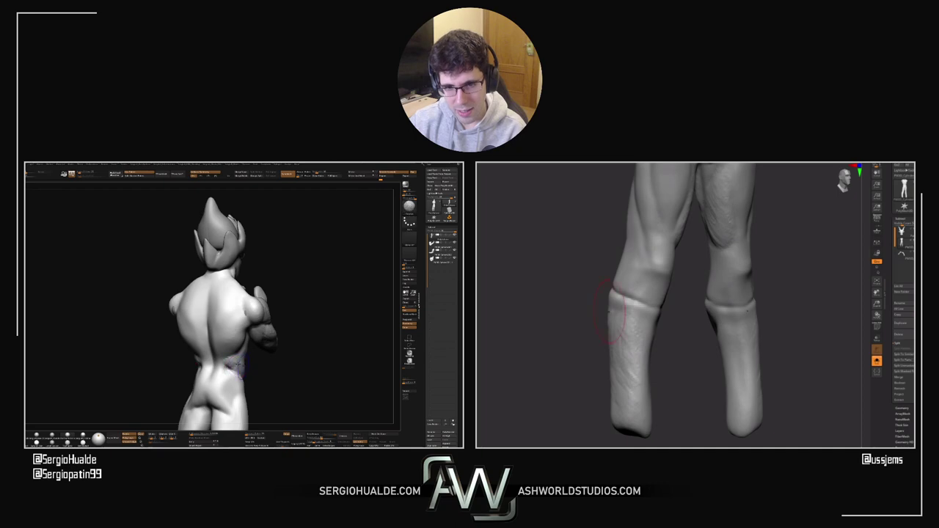
left_click_drag(689, 355, 653, 330)
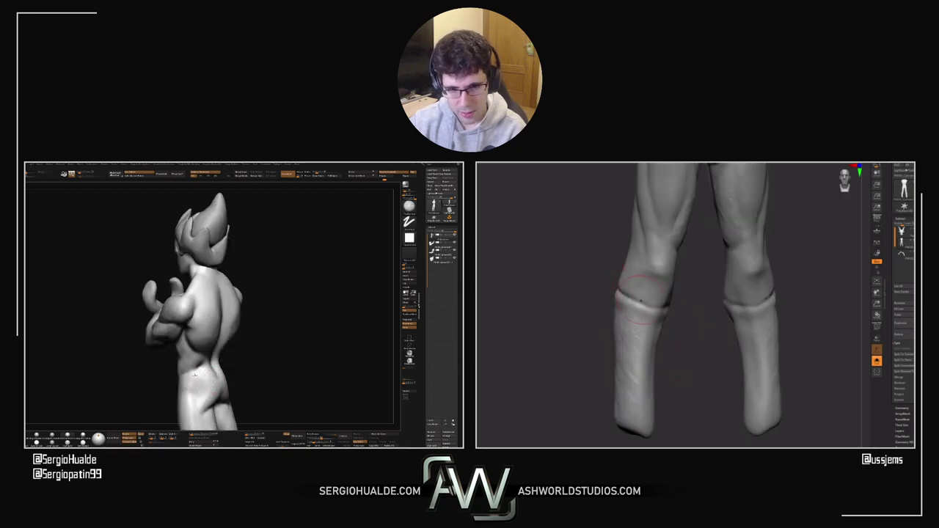
left_click_drag(671, 311, 775, 341)
mouse_move(216, 326)
right_mouse_down()
mouse_move(218, 297)
mouse_move(204, 326)
right_mouse_up()
mouse_move(715, 360)
left_mouse_down()
mouse_move(738, 343)
mouse_move(802, 335)
mouse_move(785, 352)
left_mouse_up()
right_click_drag(203, 326, 207, 330)
left_click_drag(784, 352, 812, 336)
right_click_drag(208, 329, 220, 334)
left_click_drag(692, 337, 689, 316)
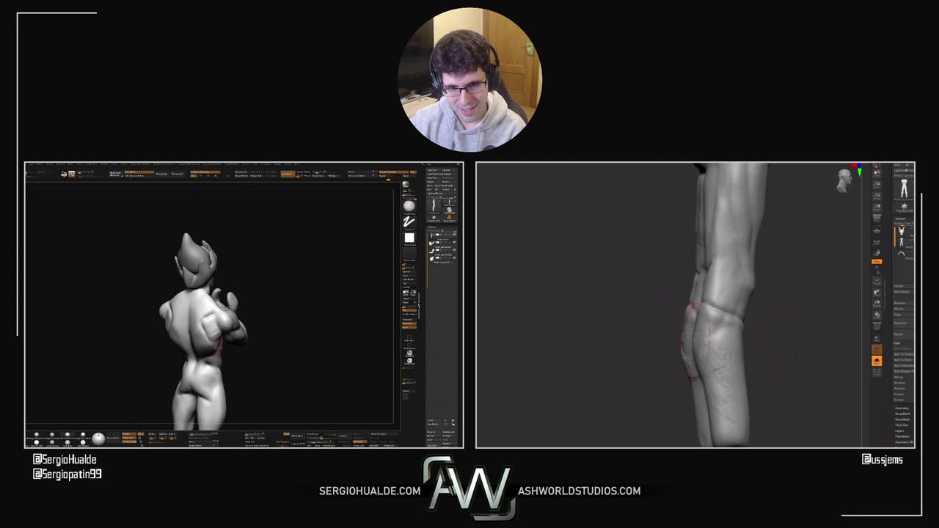
Step: Define the calf muscles on the back of the headless body's legs and sculpt the faceless figure's shoulder blade muscles
right_click_drag(220, 333, 218, 331)
mouse_move(688, 330)
left_mouse_down()
mouse_move(768, 345)
mouse_move(661, 332)
left_mouse_up()
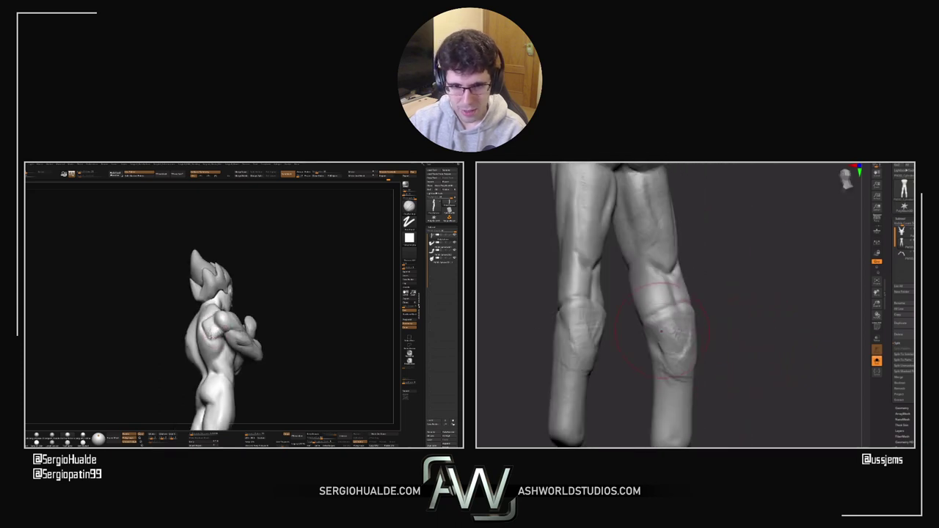
right_click_drag(213, 330, 215, 331)
left_click_drag(711, 359, 763, 352)
right_click_drag(214, 332, 215, 336)
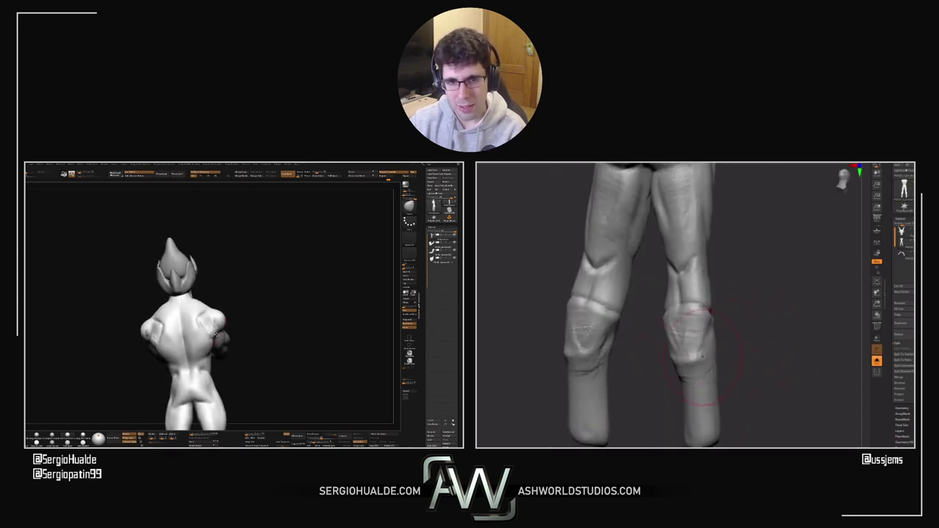
left_click_drag(704, 330, 734, 342)
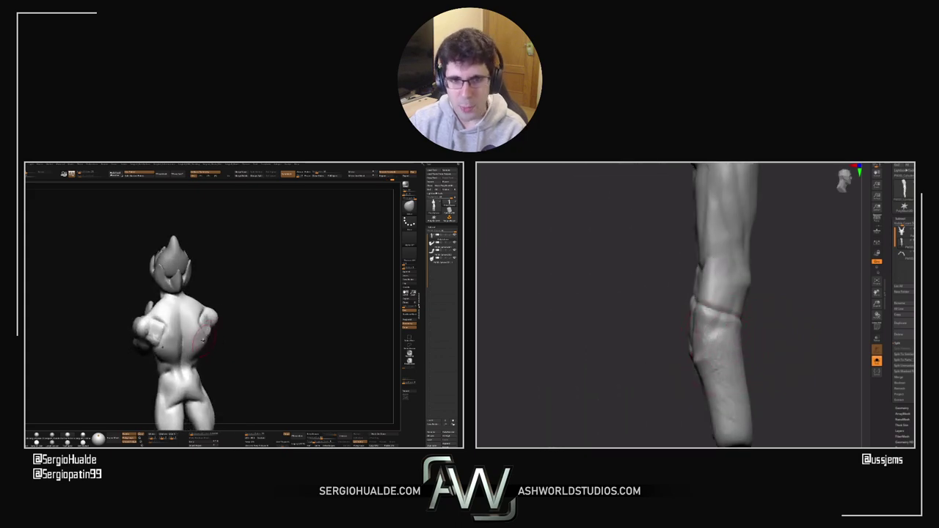
left_click_drag(719, 378, 701, 383)
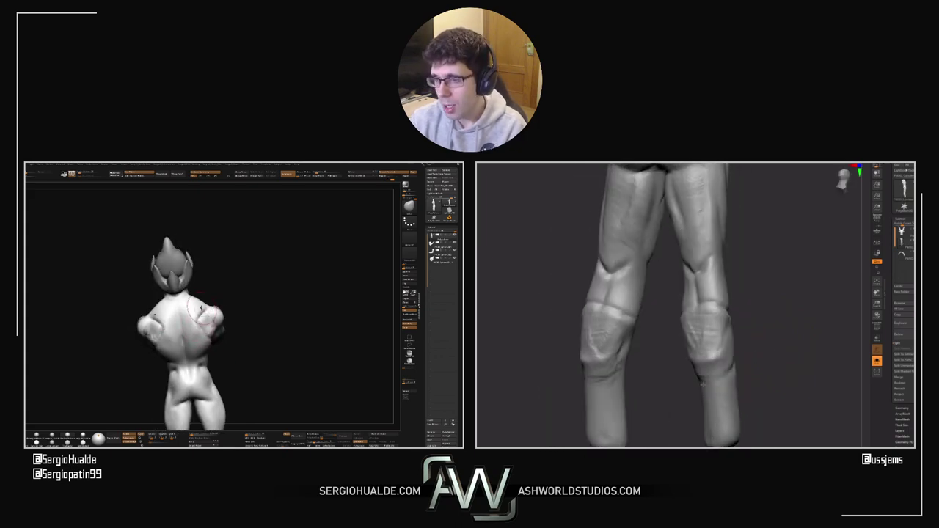
left_click_drag(755, 371, 693, 343)
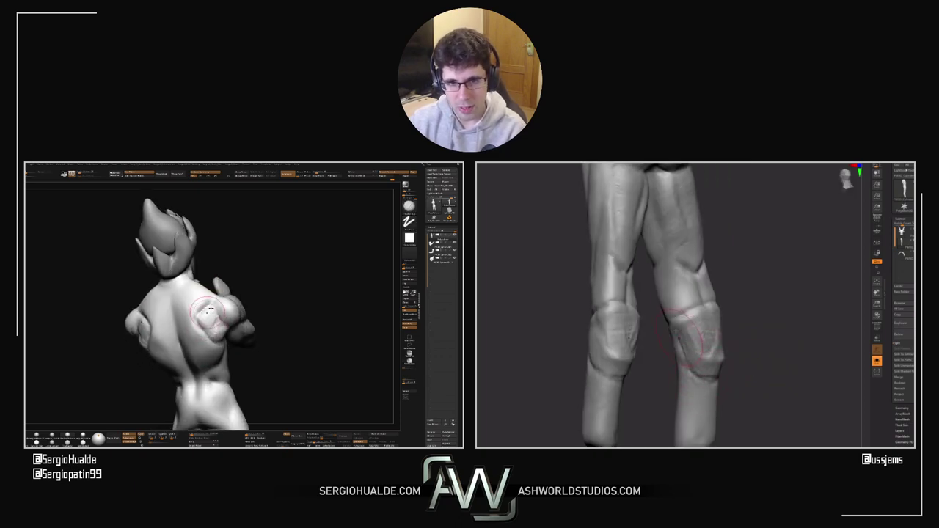
Step: Build up and refine the calf muscles around the back and sides of the headless body's lower legs
left_click_drag(742, 367, 771, 378)
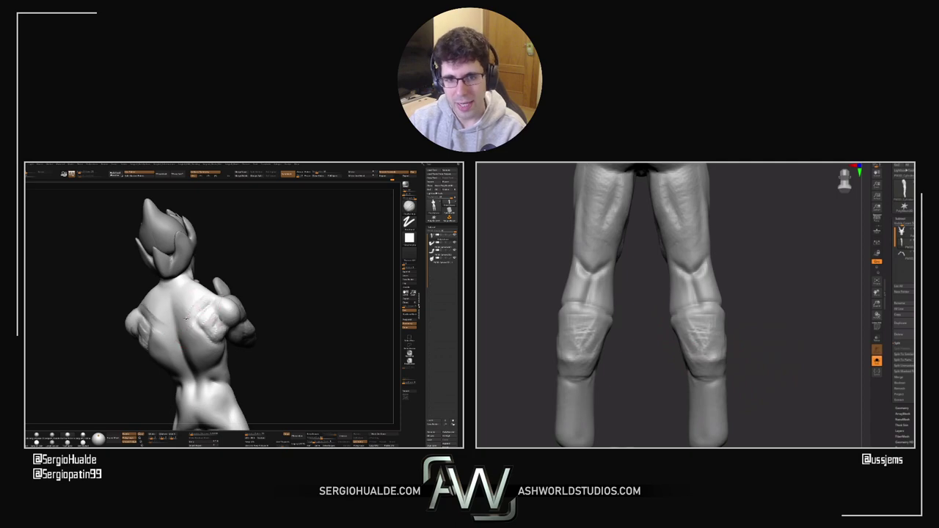
left_click_drag(726, 354, 783, 310)
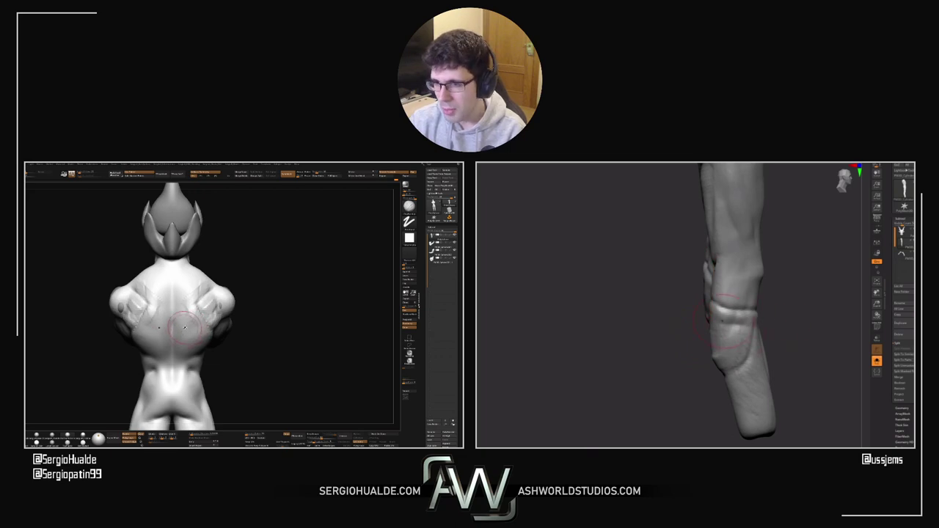
left_click_drag(726, 322, 805, 328)
left_click_drag(733, 319, 697, 308)
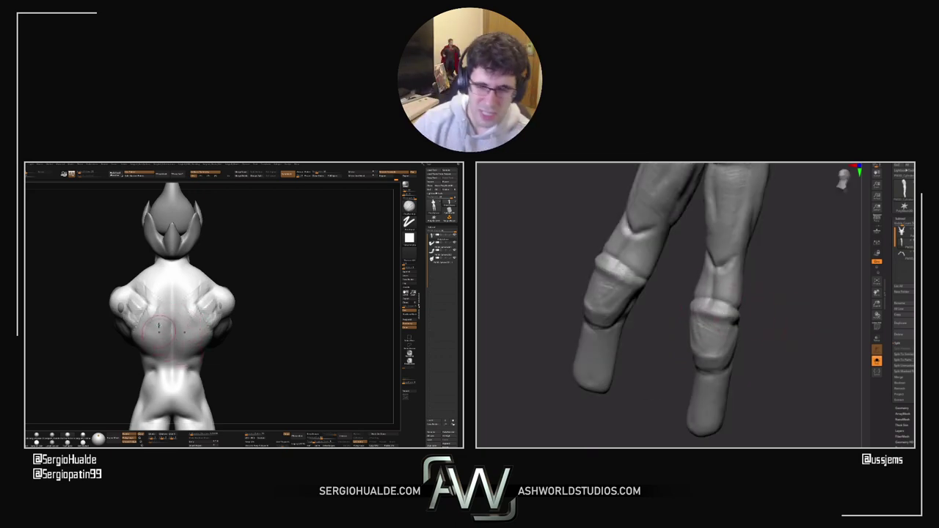
left_click_drag(769, 327, 671, 308)
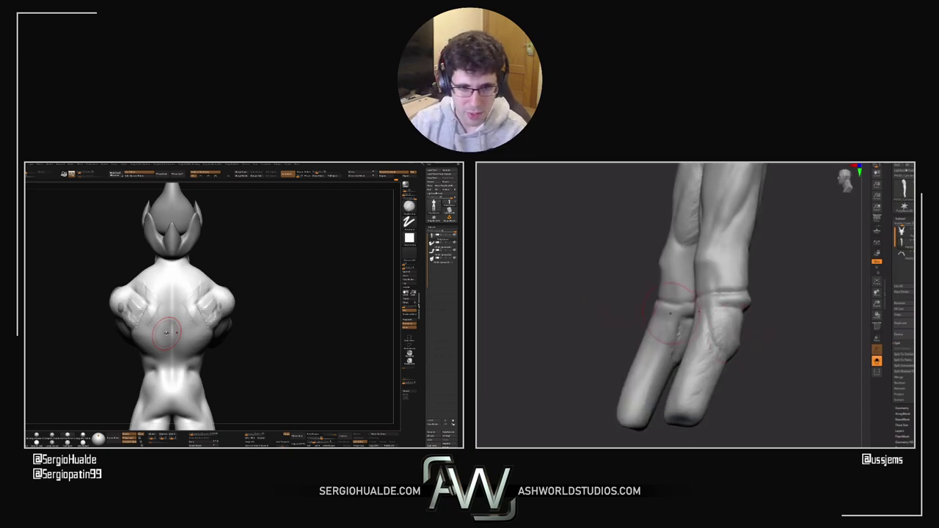
mouse_move(701, 338)
left_mouse_down()
mouse_move(744, 325)
mouse_move(719, 319)
mouse_move(764, 319)
mouse_move(770, 329)
mouse_move(726, 308)
mouse_move(626, 323)
left_mouse_up()
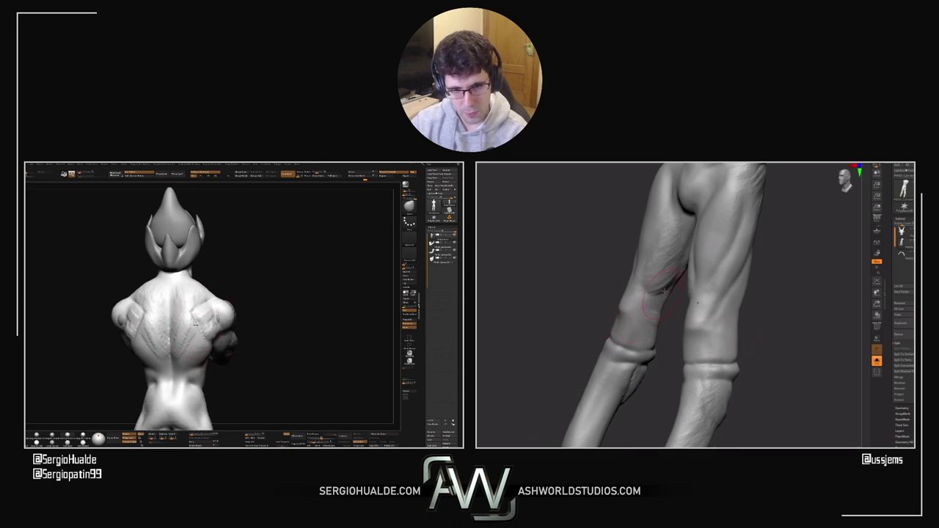
Step: Shape the kneecaps and lower thighs of the headless body and refine the muscles across the faceless figure's back
mouse_move(660, 312)
left_mouse_down()
mouse_move(686, 325)
mouse_move(643, 279)
left_mouse_up()
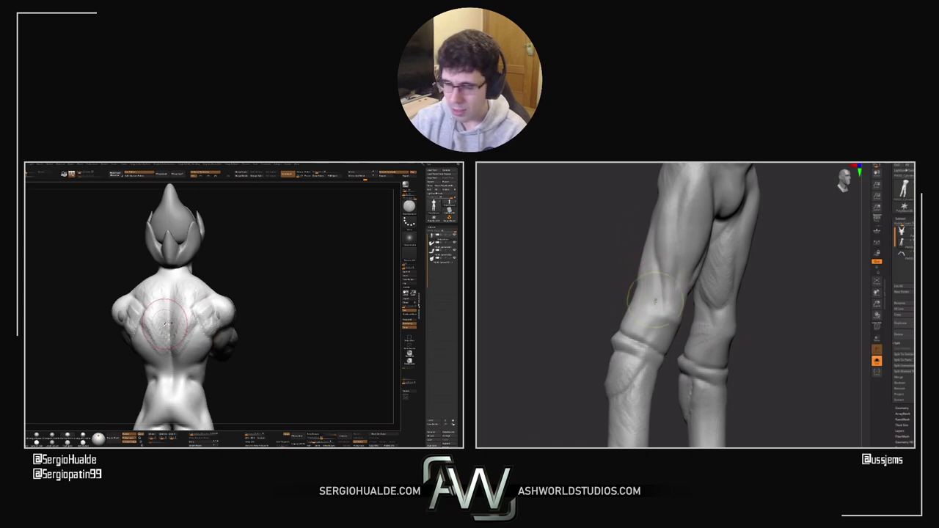
left_click_drag(629, 289, 598, 297)
right_click_drag(192, 321, 204, 320)
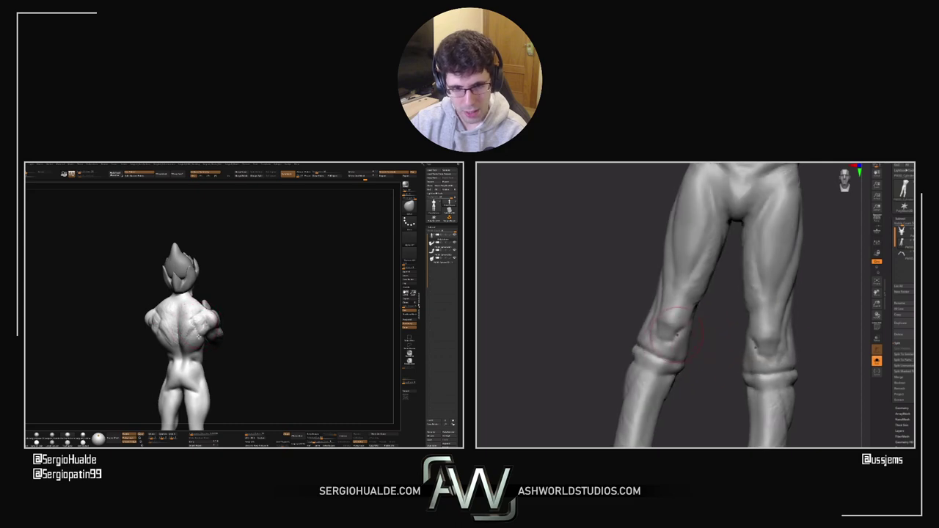
left_click_drag(706, 355, 673, 355)
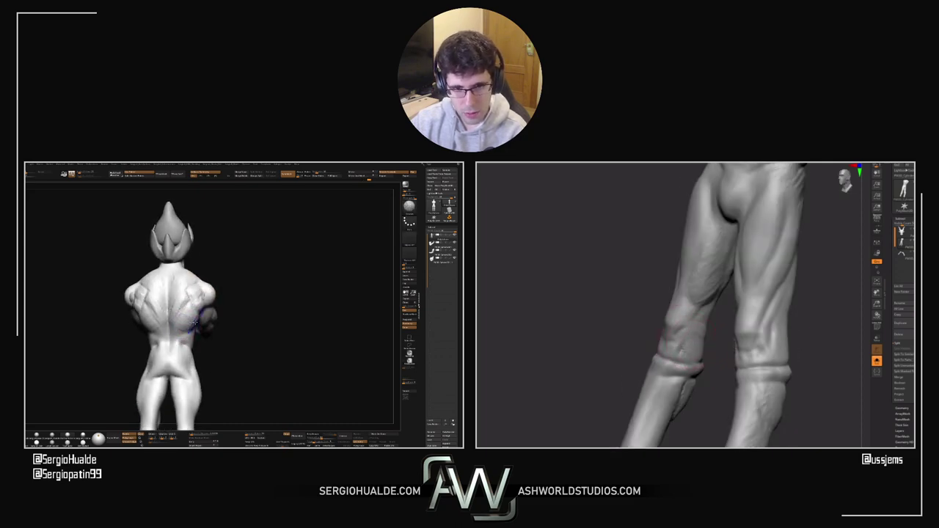
left_click_drag(697, 369, 729, 369)
Step: Define the faceless figure's lower back along the spine and refine the area behind the headless body's knees
right_click_drag(192, 325, 178, 345, "ctrl")
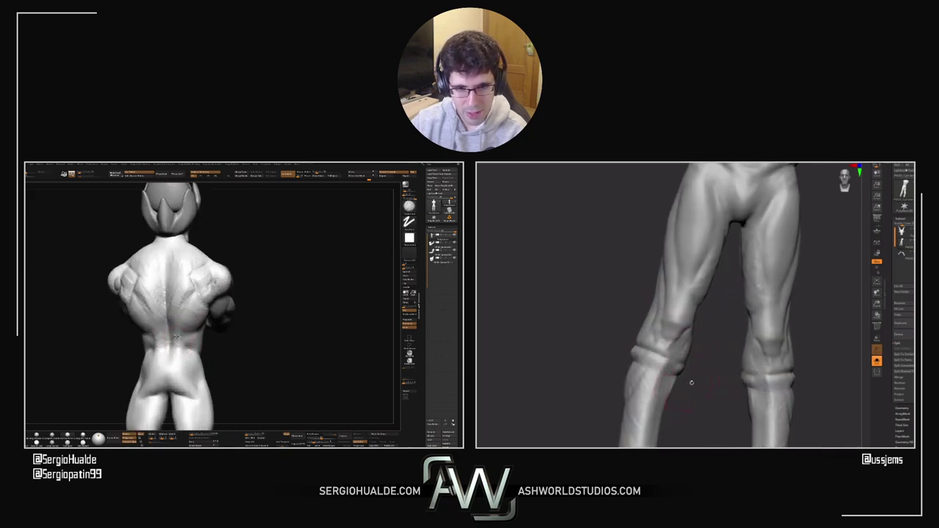
left_click_drag(691, 383, 654, 336)
mouse_move(657, 388)
left_mouse_down()
mouse_move(687, 375)
mouse_move(657, 321)
mouse_move(611, 294)
left_mouse_up()
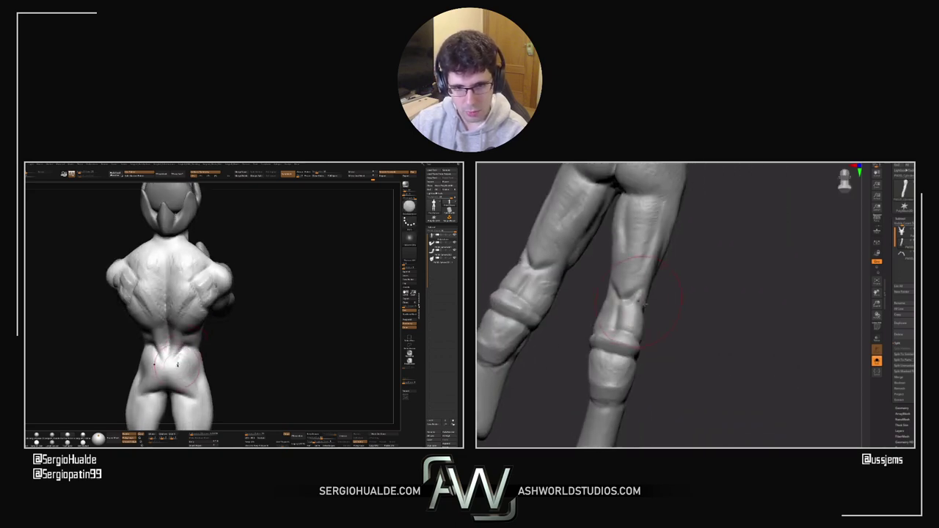
left_click_drag(663, 308, 664, 311)
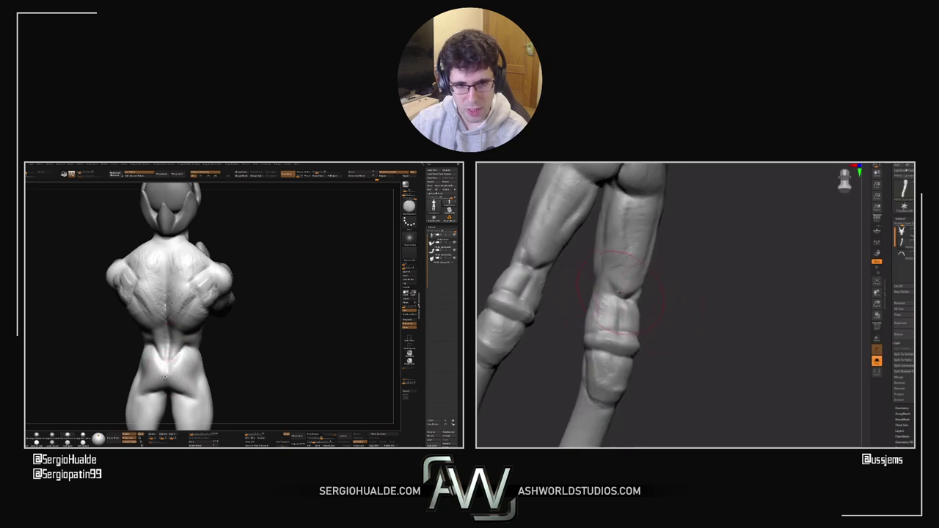
left_click_drag(602, 312, 717, 292)
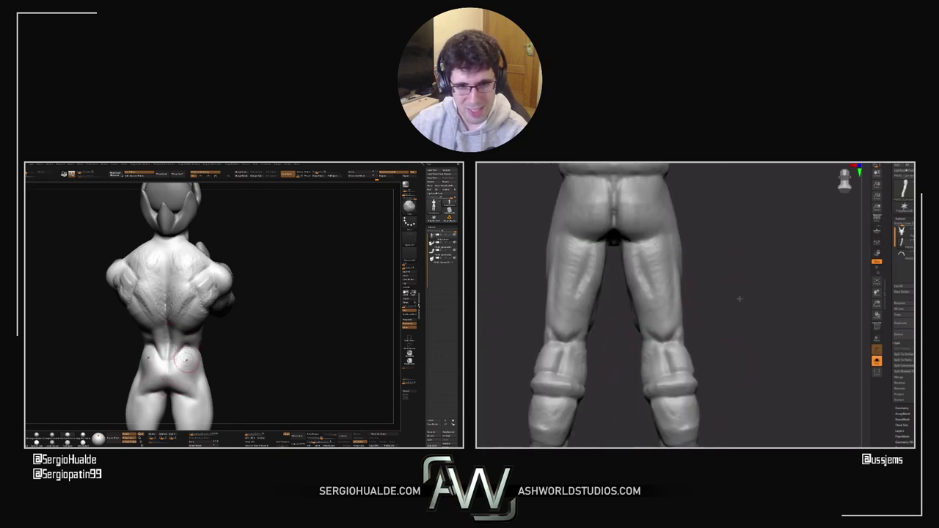
Step: Adjust the outer contour of the headless body's thighs and sculpt the hamstrings on their back
left_click_drag(685, 254, 680, 254)
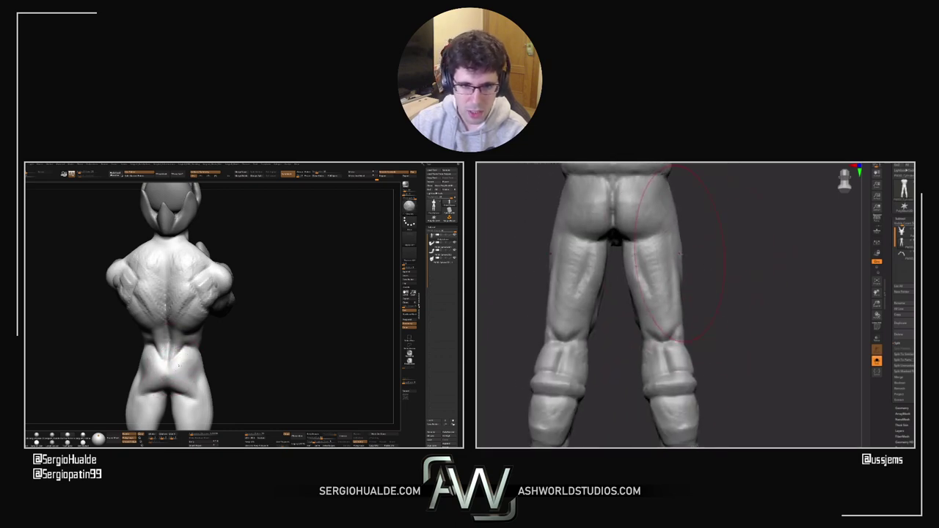
left_click_drag(675, 301, 681, 301)
right_click_drag(681, 301, 682, 303)
mouse_move(257, 367)
left_mouse_down()
mouse_move(184, 364)
mouse_move(248, 364)
left_mouse_up()
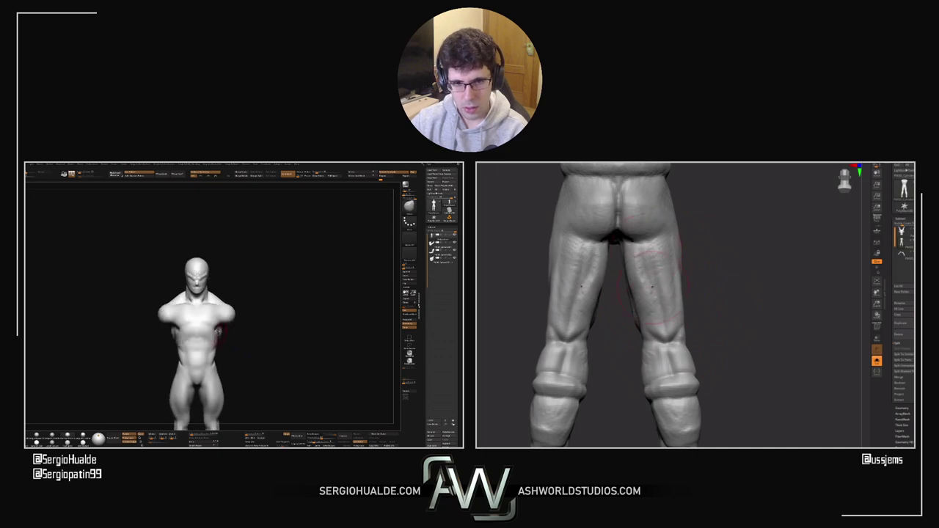
right_click_drag(659, 316, 604, 269)
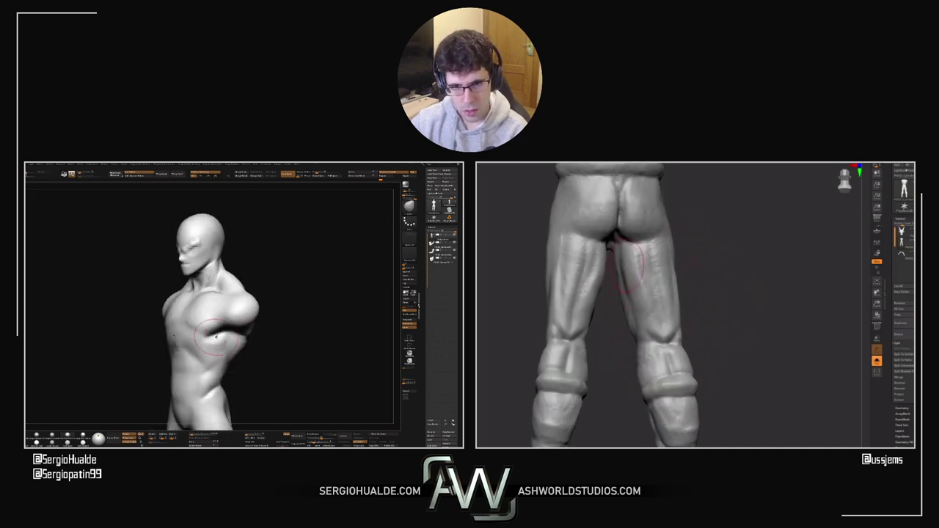
Step: Refine the headless body's inner thighs near the groin and build up and smooth the faceless figure's chest muscles
left_click_drag(683, 254, 732, 242)
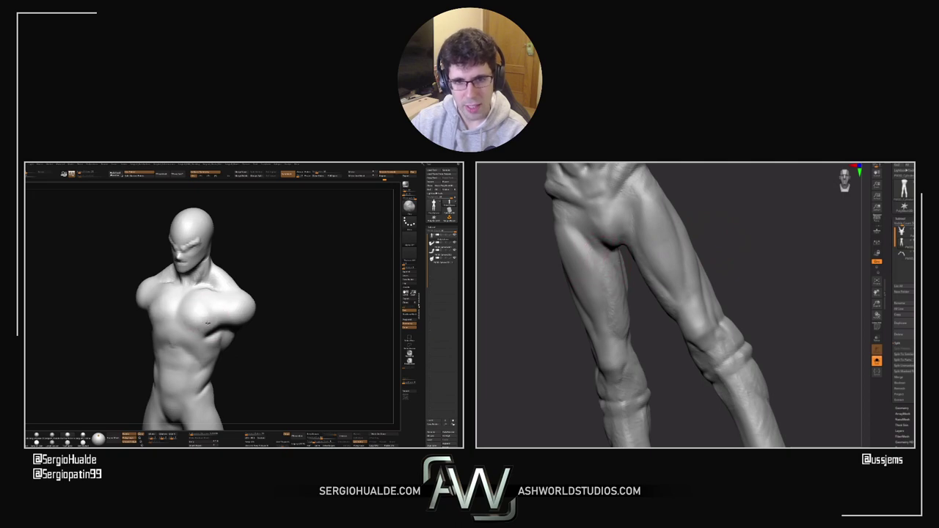
left_click_drag(630, 268, 620, 253)
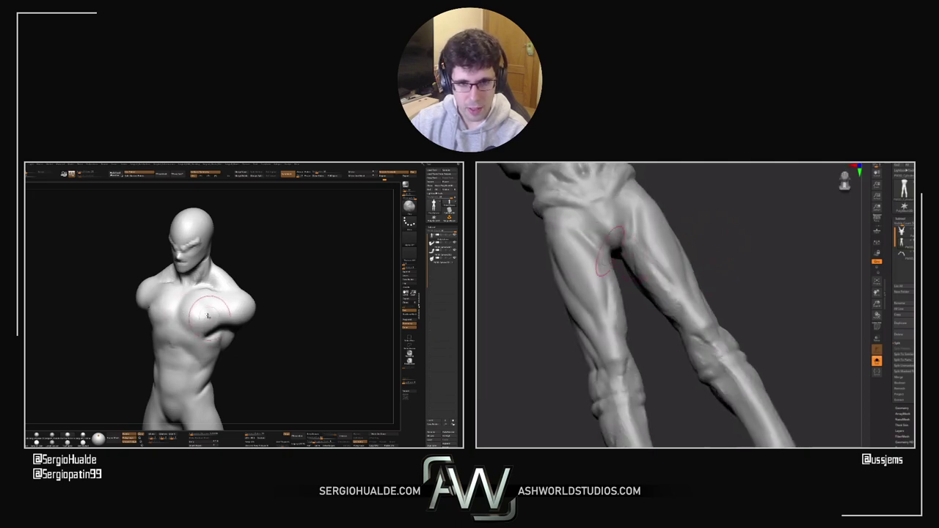
right_click_drag(199, 292, 188, 315)
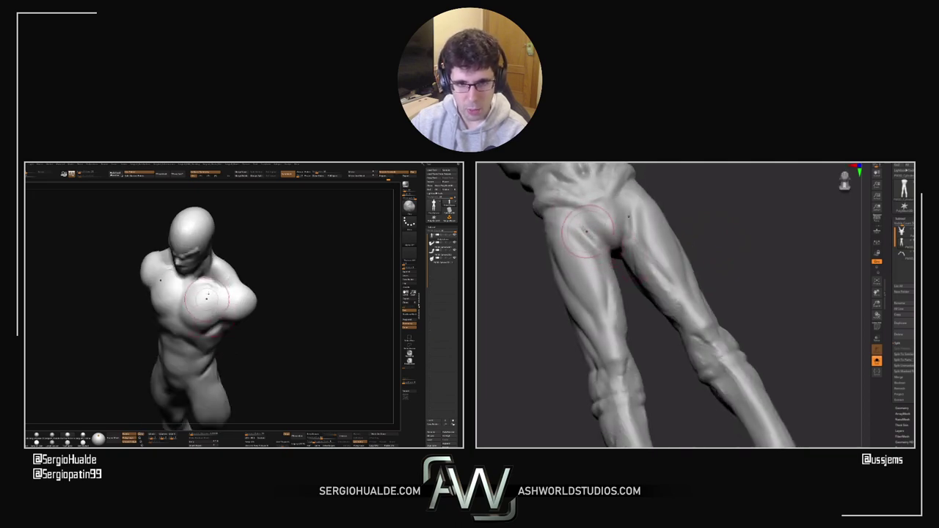
left_click_drag(187, 315, 202, 301, "shift")
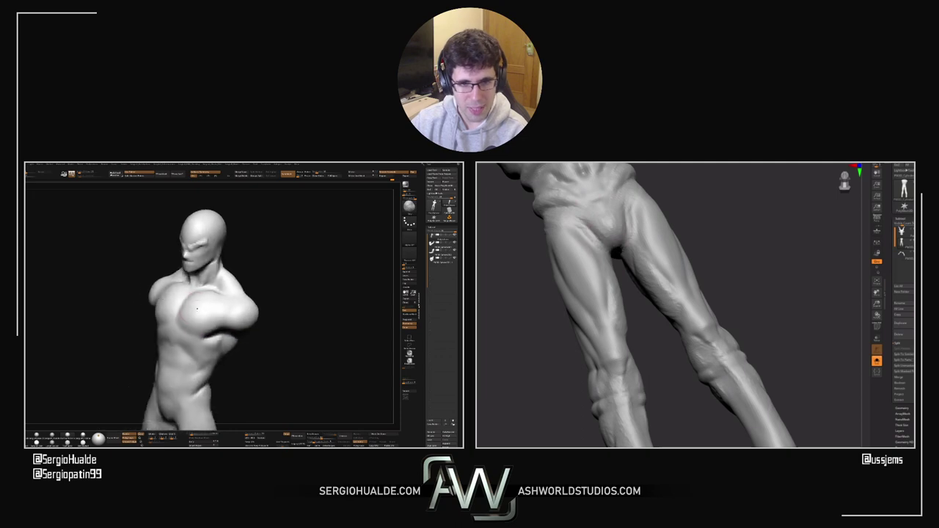
Step: Sculpt the headless body's groin and build up the outer hips beside the glutes
left_click_drag(763, 242, 721, 284, "shift")
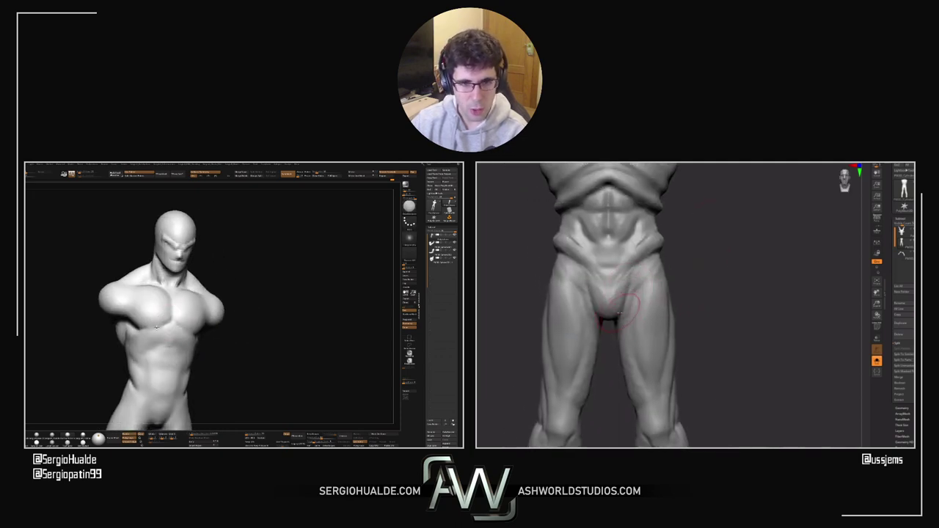
right_click_drag(610, 322, 693, 293)
left_click_drag(693, 293, 688, 292, "shift")
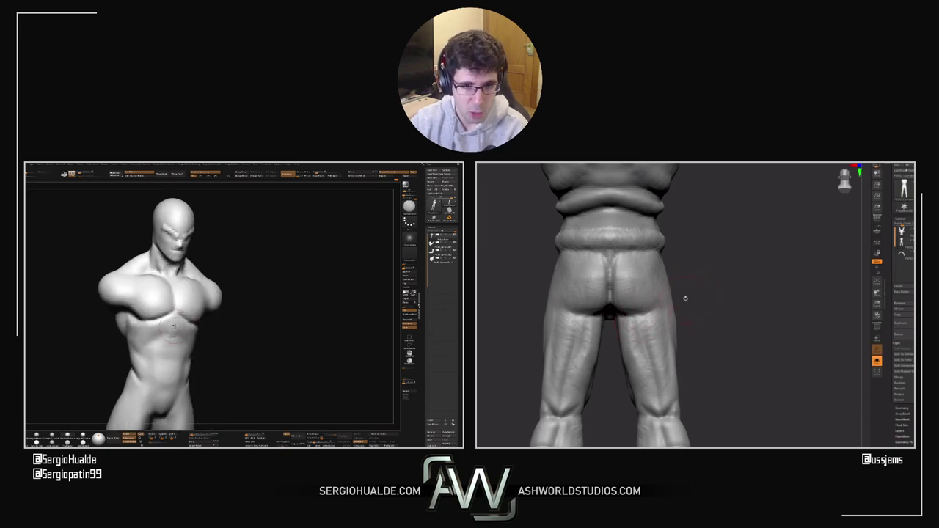
left_click_drag(686, 297, 700, 296)
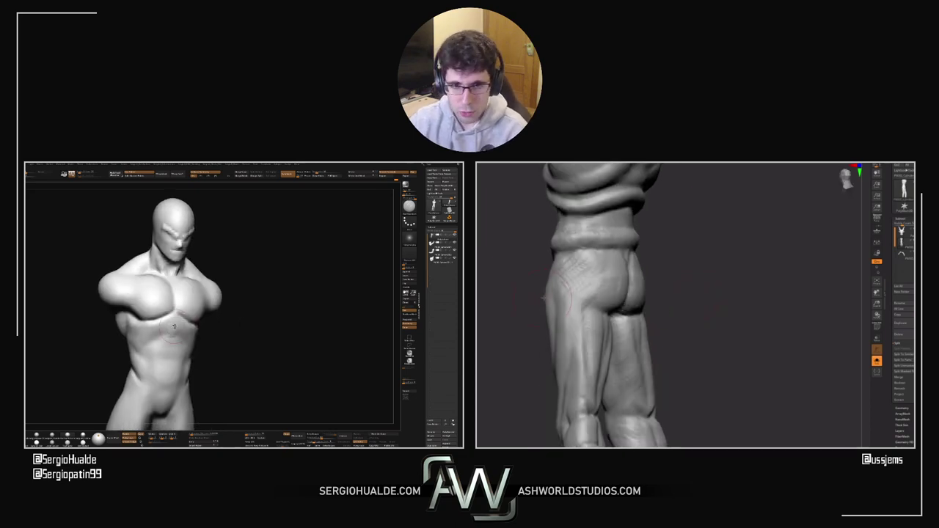
left_click_drag(650, 298, 685, 298)
left_click_drag(603, 397, 610, 396)
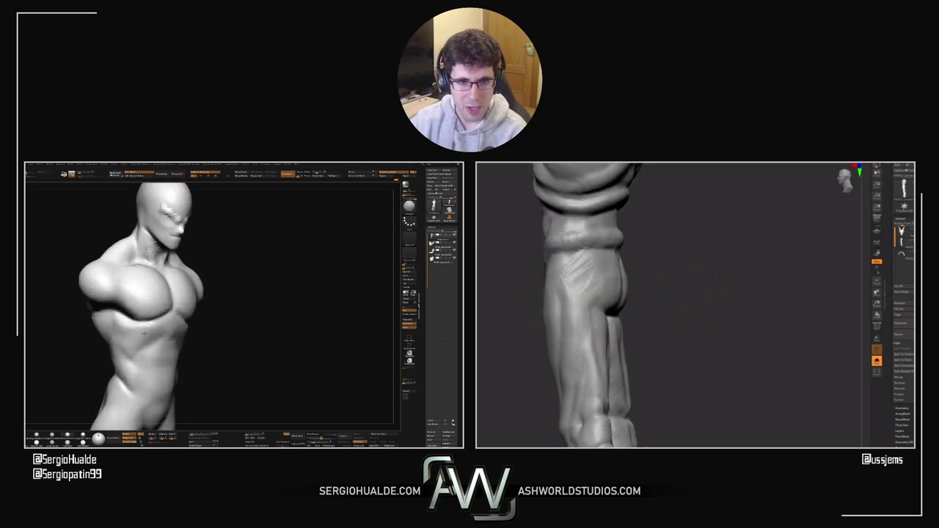
Step: Refine the outer and rear thigh muscles of the headless body down to the back of the knees
left_click_drag(649, 346, 617, 347)
left_click_drag(680, 352, 650, 362)
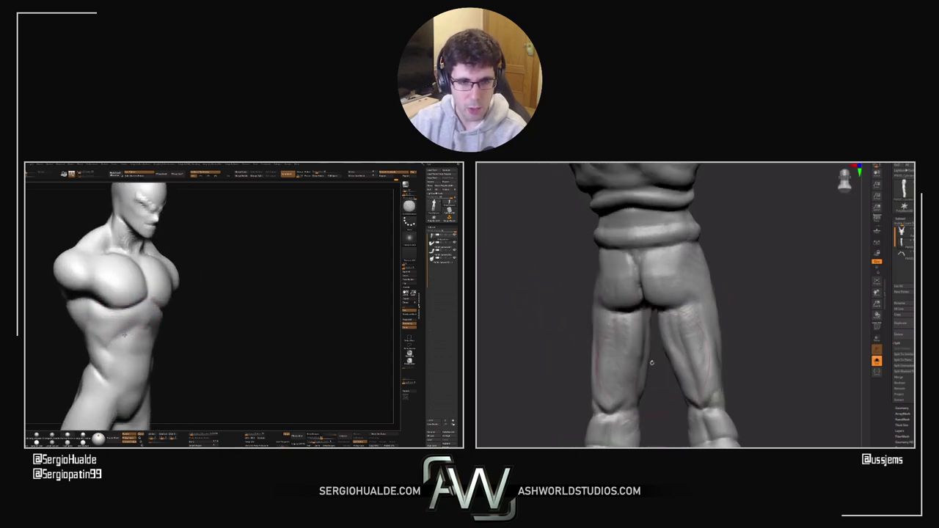
mouse_move(662, 411)
left_mouse_down()
mouse_move(670, 432)
mouse_move(642, 377)
mouse_move(642, 398)
left_mouse_up()
left_click_drag(609, 383, 599, 351)
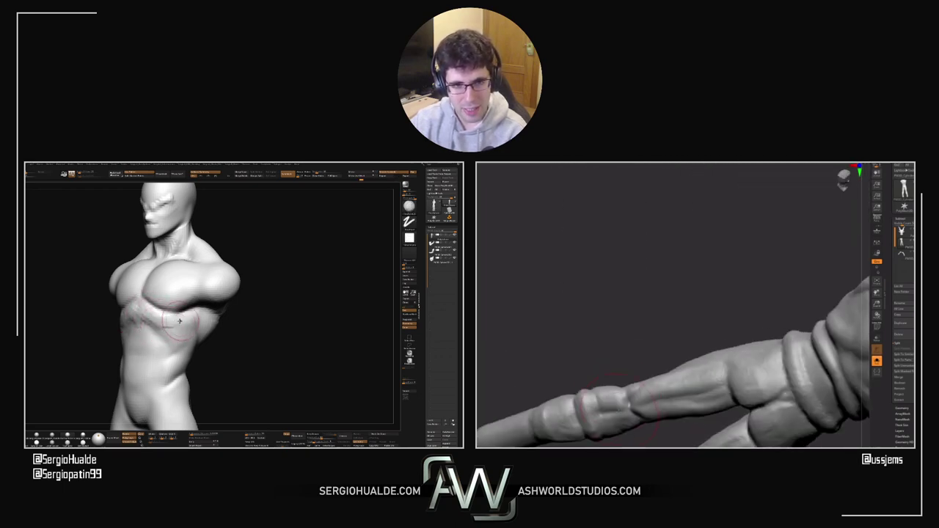
mouse_move(616, 411)
left_mouse_down()
mouse_move(600, 415)
mouse_move(596, 402)
mouse_move(604, 418)
mouse_move(667, 369)
mouse_move(629, 415)
mouse_move(633, 319)
mouse_move(641, 353)
left_mouse_up()
Step: Sculpt and smooth the rib area below the faceless figure's chest and clear the banded calves from the headless body's legs
mouse_move(187, 365)
right_mouse_down("alt")
mouse_move(184, 334)
mouse_move(214, 323)
mouse_move(181, 310)
right_mouse_up("alt")
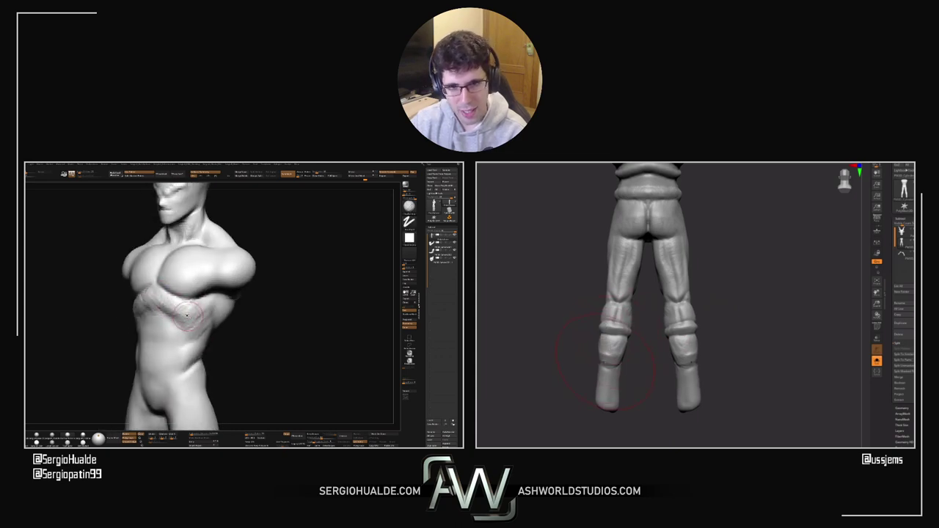
mouse_move(571, 348)
left_mouse_down()
mouse_move(647, 304)
mouse_move(614, 331)
left_mouse_up()
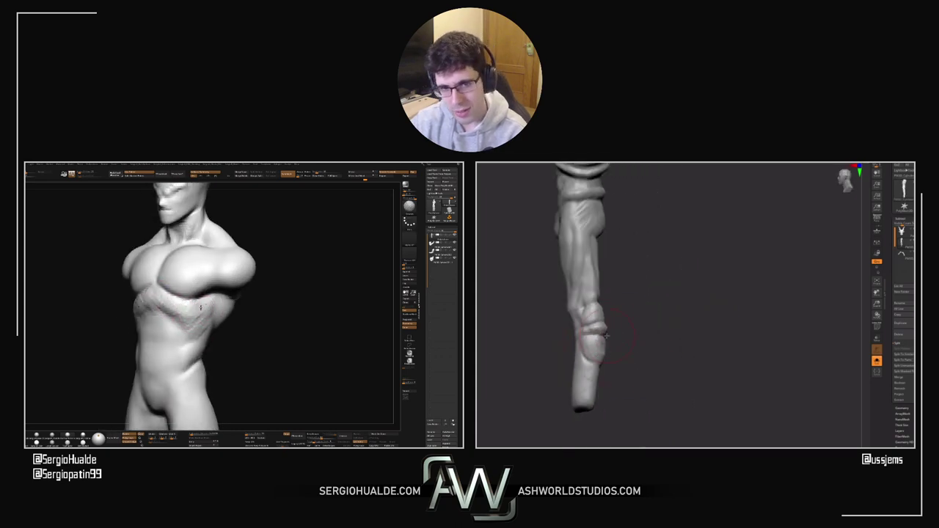
left_click_drag(196, 308, 167, 302, "shift")
left_click_drag(616, 330, 591, 339)
mouse_move(167, 302)
left_mouse_down("shift")
mouse_move(179, 310)
mouse_move(157, 314)
left_mouse_up("shift")
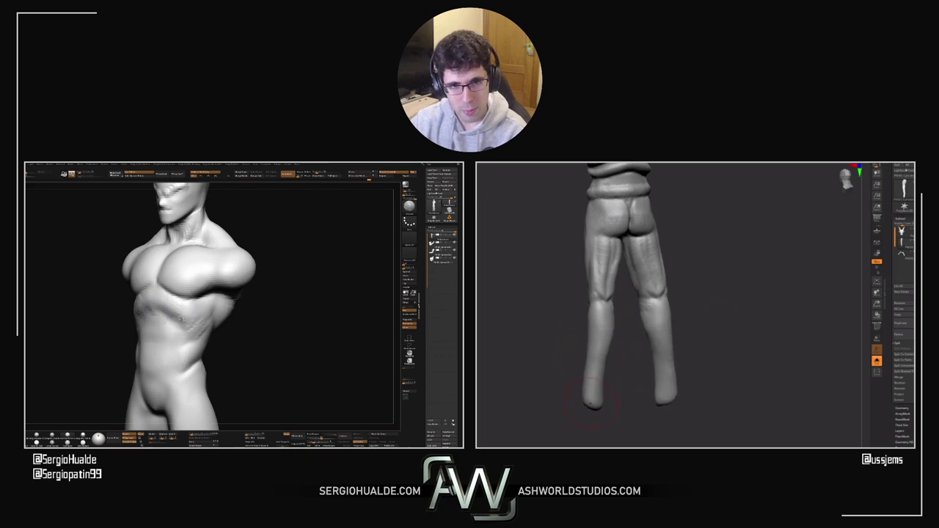
Step: Adjust the headless body's plain lower legs below the knees and smooth the side of the faceless figure's ribcage
left_click_drag(593, 402, 603, 365)
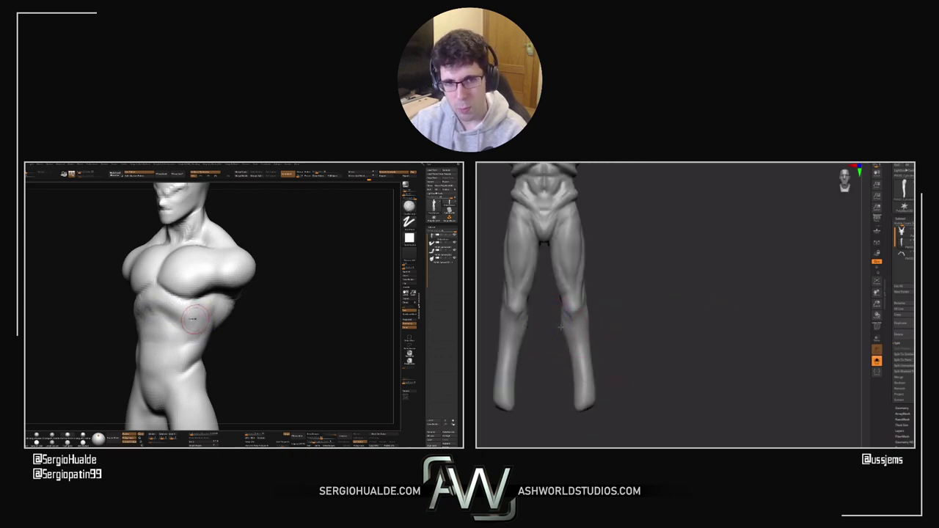
right_click_drag(191, 316, 199, 321)
left_click_drag(599, 330, 612, 346, "alt")
right_click_drag(199, 321, 183, 321)
left_click_drag(612, 346, 617, 353, "alt")
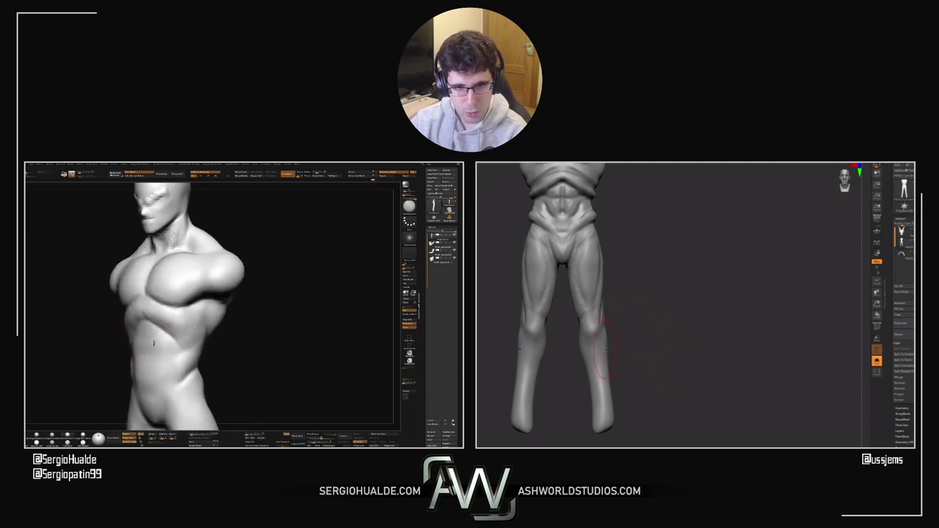
Step: Resize the brush and reshape the contour of the headless body's shins and leg ends
mouse_move(612, 366)
right_mouse_down("alt")
mouse_move(643, 313)
mouse_move(624, 337)
right_mouse_up("alt")
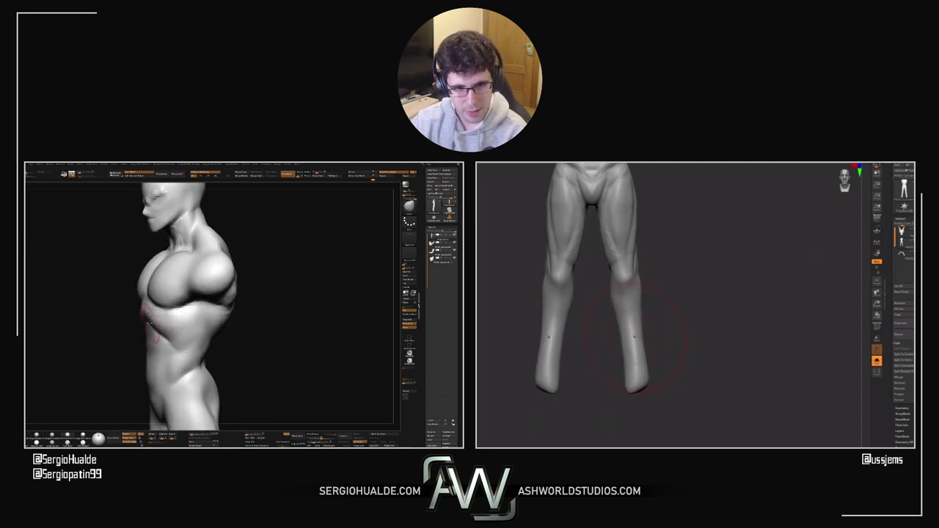
left_click_drag(644, 391, 637, 390)
mouse_move(685, 353)
right_mouse_down("alt")
mouse_move(711, 390)
mouse_move(711, 411)
right_mouse_up("alt")
key("s")
right_click_drag(673, 378, 667, 394, "alt")
key("s")
left_click_drag(666, 394, 685, 338, "alt")
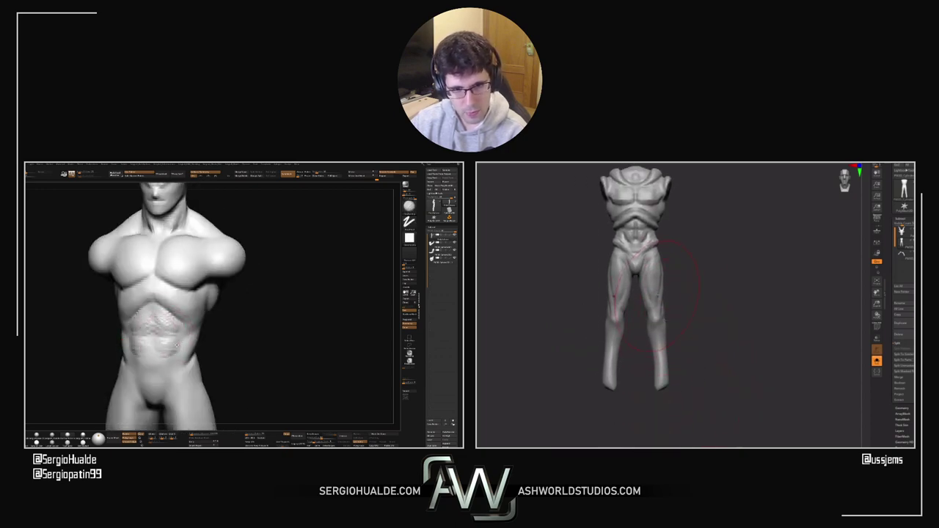
Step: Check the headless body's profile and sculpt and smooth the faceless figure's abdominal muscles
key("s")
left_click_drag(593, 296, 690, 282)
mouse_move(689, 283)
left_mouse_down("alt")
mouse_move(703, 337)
mouse_move(696, 325)
left_mouse_up("alt")
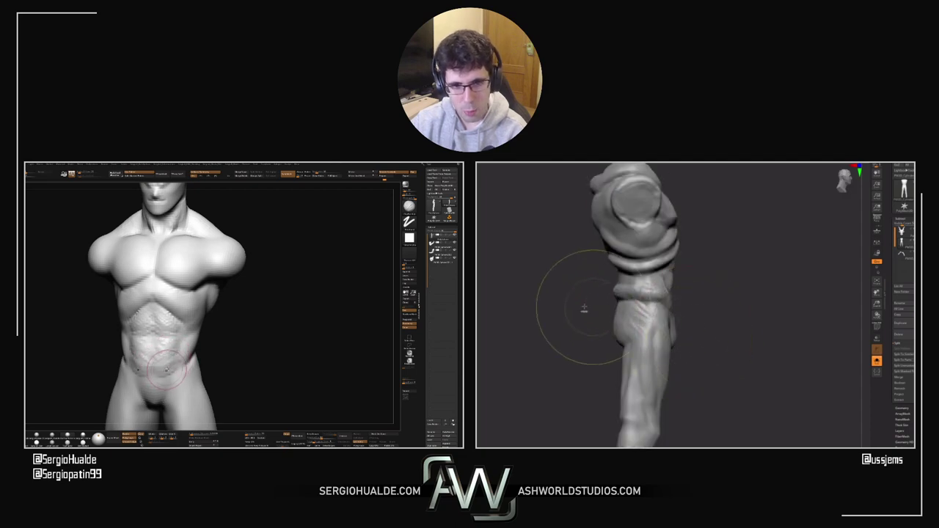
mouse_move(167, 371)
right_mouse_down()
mouse_move(132, 364)
mouse_move(165, 337)
right_mouse_up()
left_click_drag(165, 338, 174, 330, "shift")
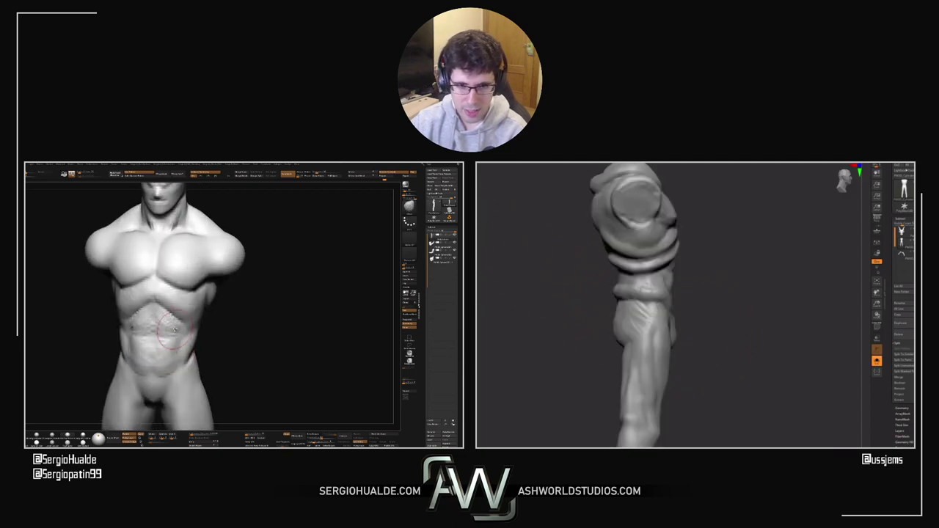
Step: Mask the headless body's torso above the hips, leaving the legs unmasked for editing
mouse_move(682, 401)
left_mouse_down("ctrl")
mouse_move(685, 315)
mouse_move(617, 301)
mouse_move(660, 440)
left_mouse_up("ctrl")
right_click_drag(149, 335, 88, 334)
left_click_drag(732, 411, 718, 378, "alt")
left_click_drag(697, 317, 646, 440, "ctrl")
left_click_drag(721, 400, 663, 394)
right_click_drag(129, 342, 157, 344)
left_click(744, 361, "ctrl")
left_click_drag(694, 285, 682, 348, "alt")
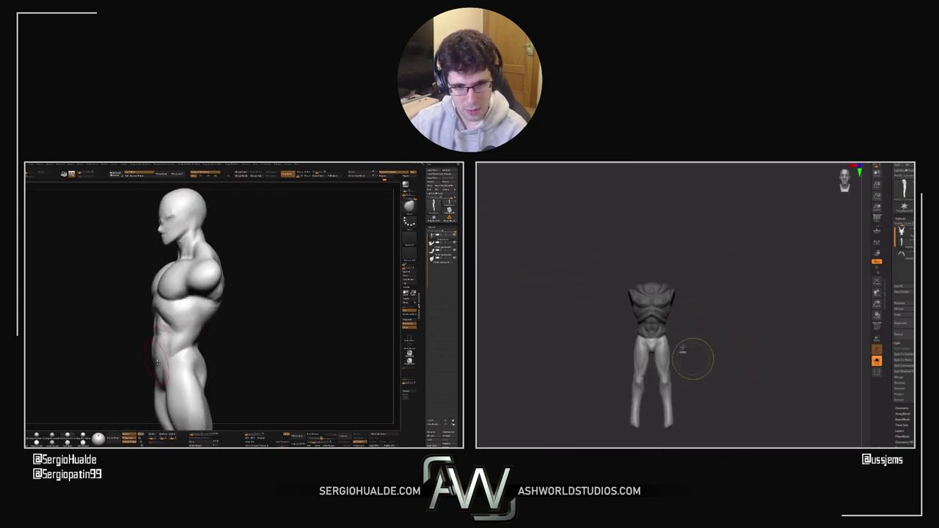
Step: Adjust the torso mask and reposition the headless body's unmasked legs with the transform gizmo
left_click(658, 335, "ctrl")
left_click_drag(713, 380, 715, 327, "alt")
key("w")
left_click_drag(624, 300, 642, 283)
right_click_drag(156, 323, 189, 367)
left_click_drag(642, 283, 643, 283)
right_click_drag(189, 367, 198, 342)
right_click_drag(198, 341, 198, 367, "ctrl")
mouse_move(643, 283)
left_mouse_down()
mouse_move(701, 322)
mouse_move(731, 317)
mouse_move(730, 290)
left_mouse_up()
Step: Select the spiky-haired figure's flexed arm for sculpting and hide the opposite arm
left_click(183, 345, "alt")
key("q")
key("s")
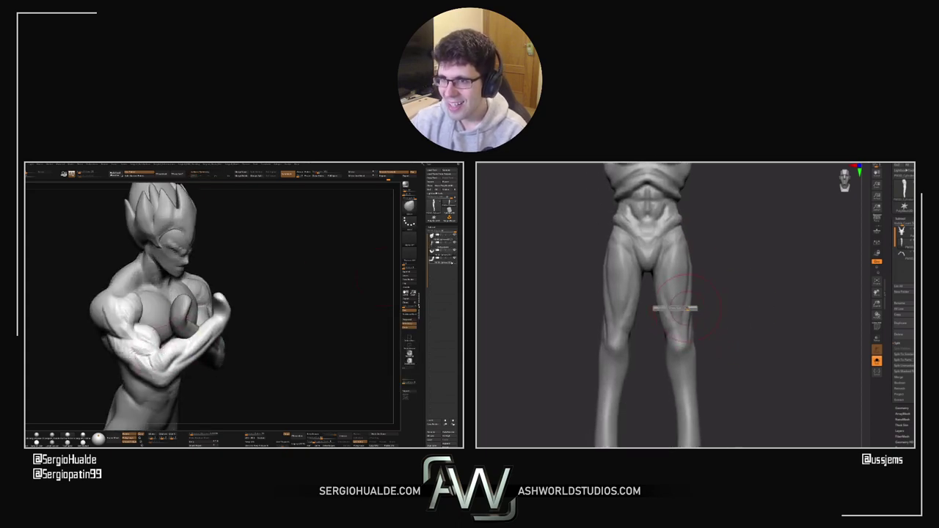
left_click(453, 260)
mouse_move(194, 317)
right_mouse_down()
mouse_move(218, 320)
mouse_move(234, 351)
mouse_move(224, 345)
mouse_move(235, 292)
right_mouse_up()
left_click_drag(245, 309, 204, 366, "alt")
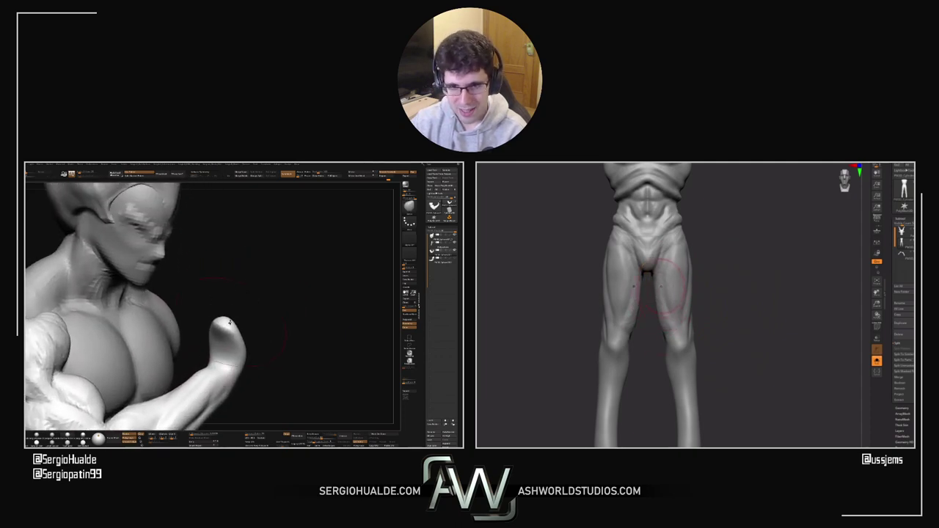
mouse_move(231, 334)
right_mouse_down()
mouse_move(202, 396)
mouse_move(235, 332)
right_mouse_up()
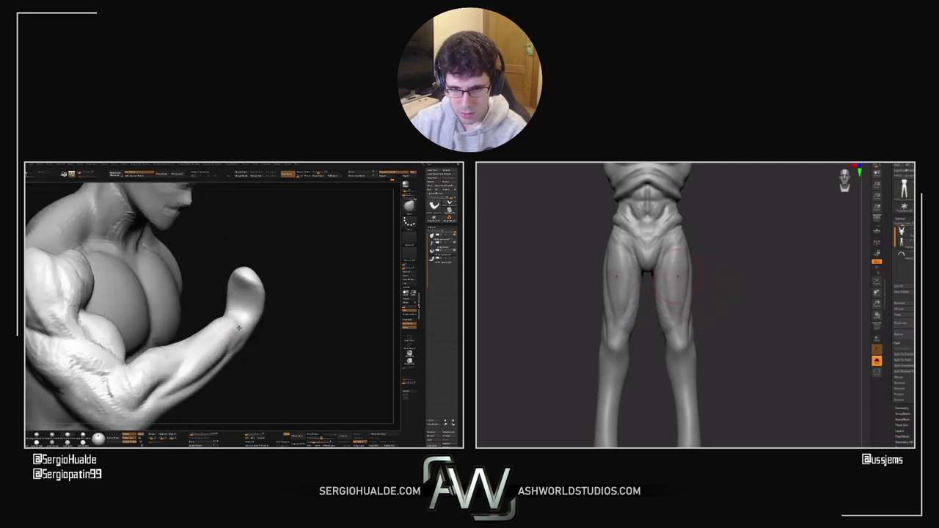
Step: Isolate the flexed arm and sculpt the forearm's main muscle forms from the elbow to the wrist
key("b")
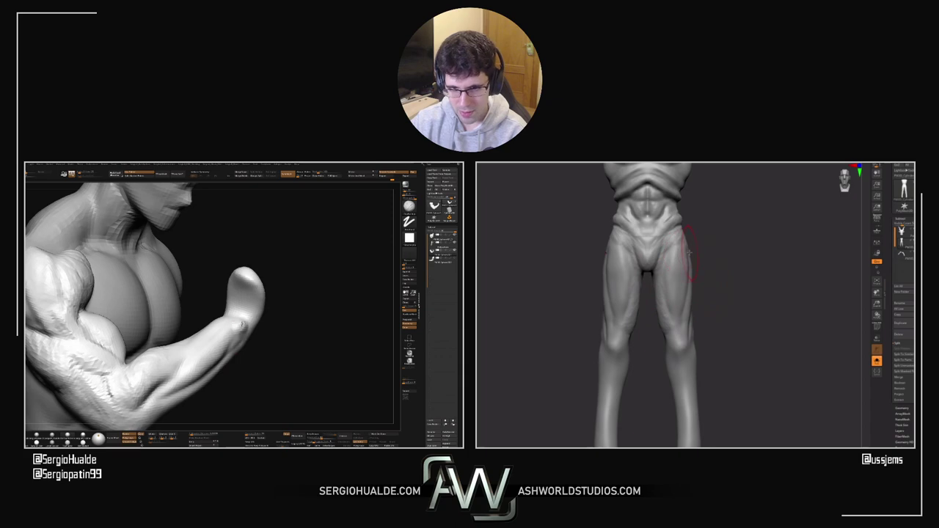
mouse_move(240, 335)
right_mouse_down()
mouse_move(211, 336)
mouse_move(240, 346)
right_mouse_up()
left_click(240, 345, "ctrl+shift")
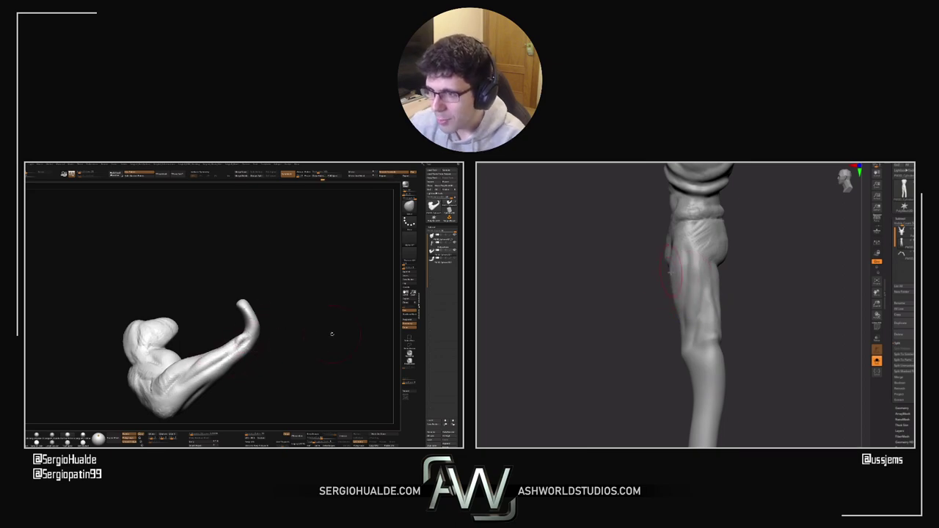
mouse_move(249, 321)
left_mouse_down()
mouse_move(262, 336)
mouse_move(239, 327)
mouse_move(229, 346)
left_mouse_up()
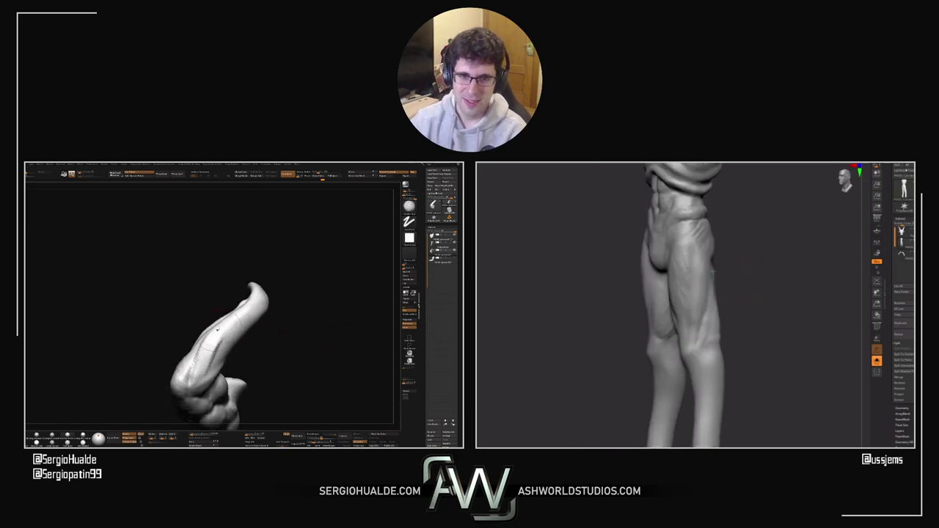
left_click_drag(229, 345, 247, 312)
right_click_drag(248, 307, 283, 293)
mouse_move(228, 369)
left_mouse_down()
mouse_move(255, 329)
mouse_move(250, 374)
mouse_move(265, 353)
mouse_move(239, 342)
mouse_move(217, 352)
mouse_move(212, 332)
mouse_move(197, 337)
mouse_move(226, 325)
left_mouse_up()
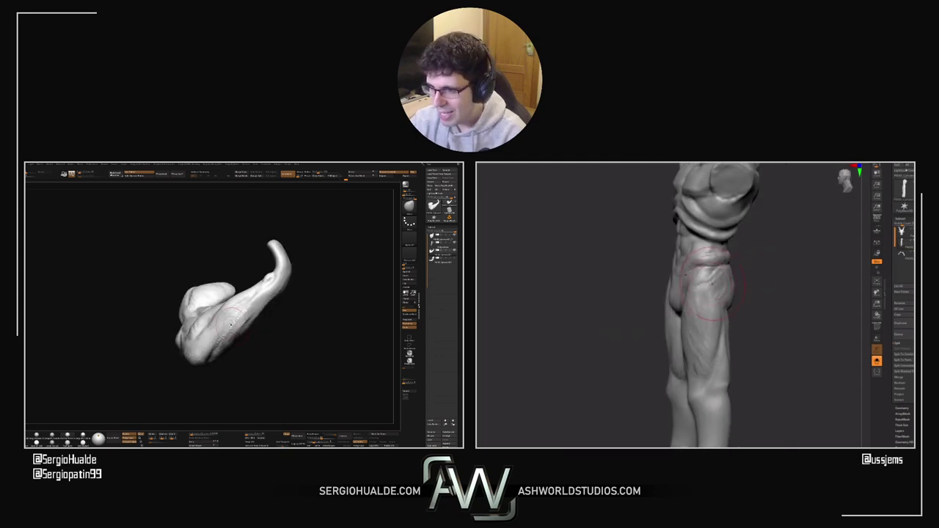
mouse_move(224, 336)
left_mouse_down()
mouse_move(235, 347)
mouse_move(233, 337)
mouse_move(215, 336)
left_mouse_up()
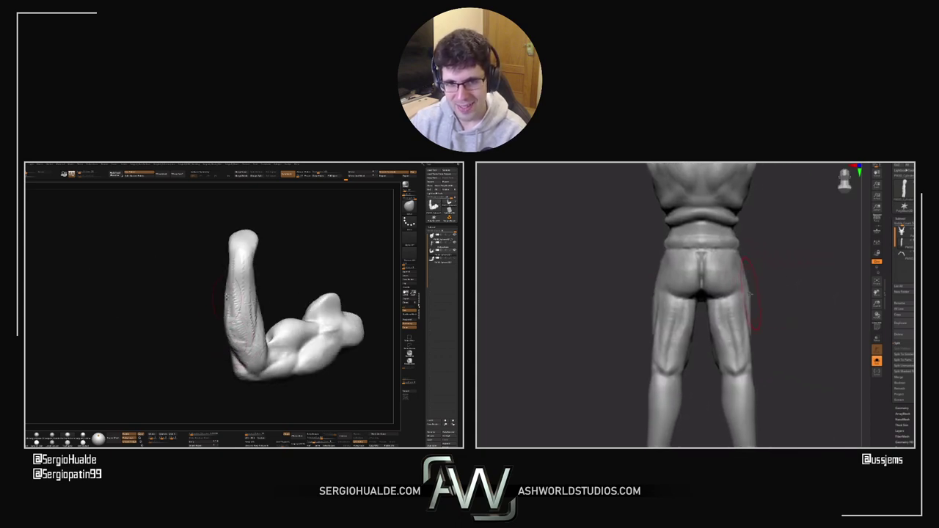
left_click_drag(226, 296, 232, 336)
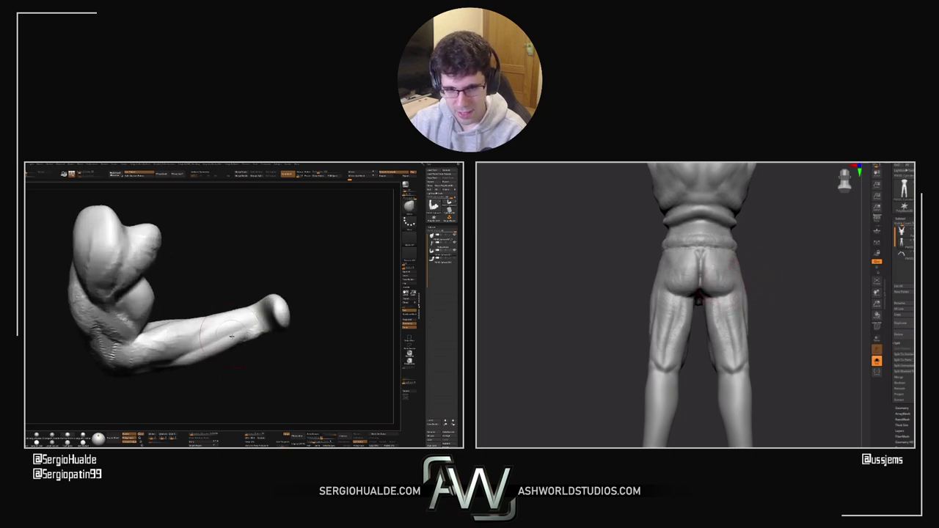
Step: Build up volume along the underside of the flexed forearm with the Clay Buildup brush
key("b")
key("c")
key("b")
key("s")
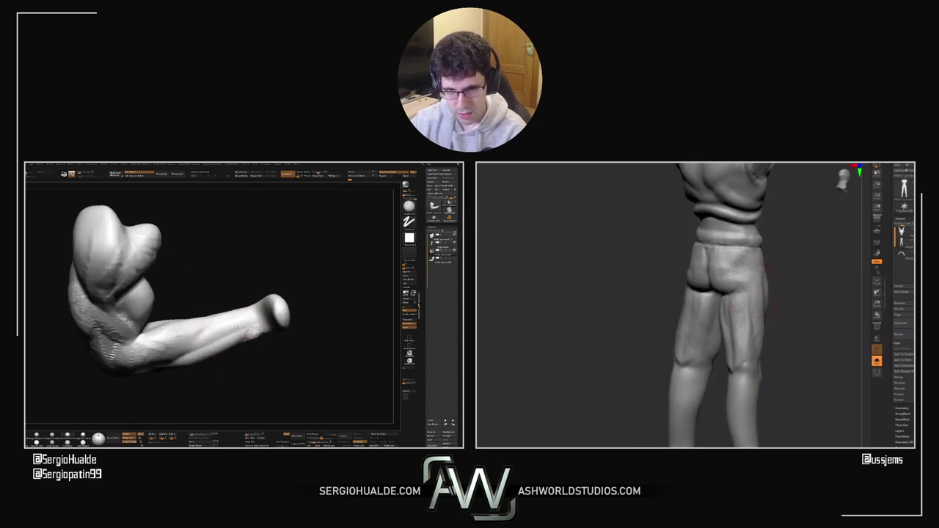
right_click_drag(224, 336, 195, 342)
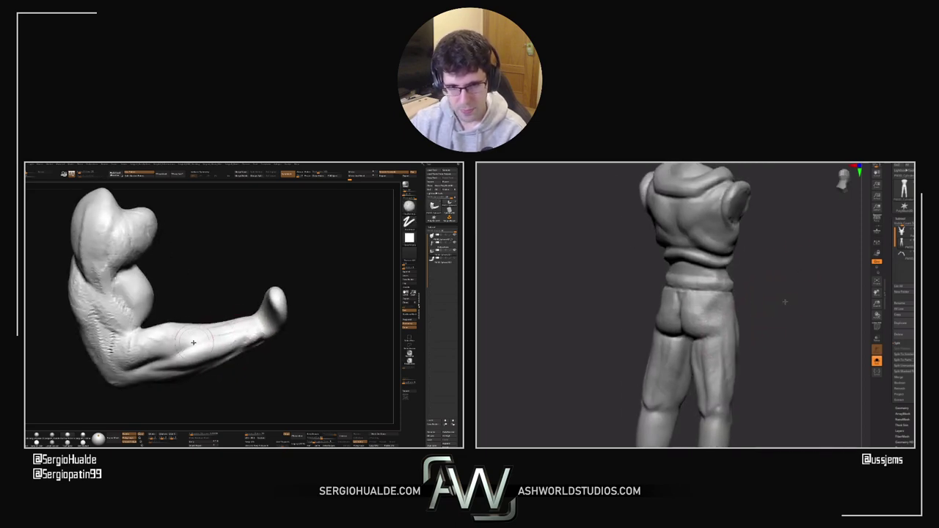
left_click_drag(192, 364, 236, 359)
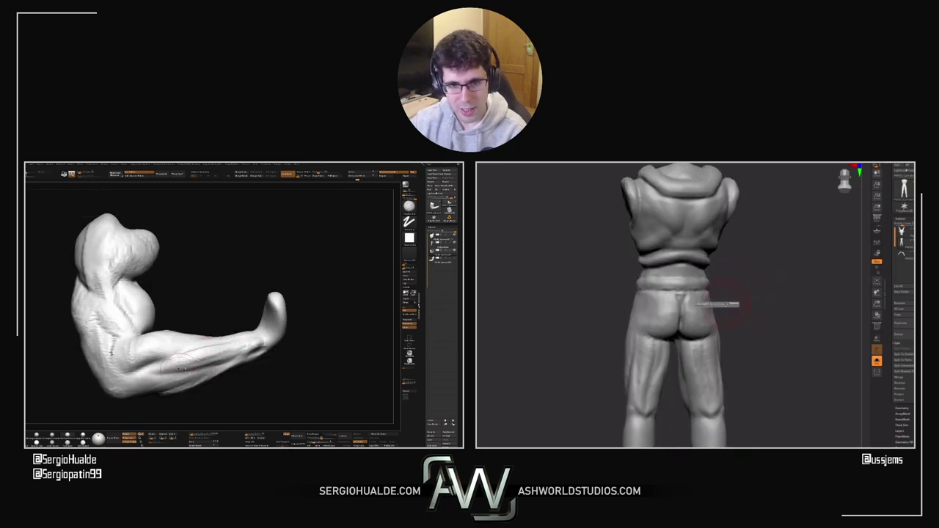
mouse_move(221, 355)
left_mouse_down()
mouse_move(248, 334)
mouse_move(220, 347)
left_mouse_up()
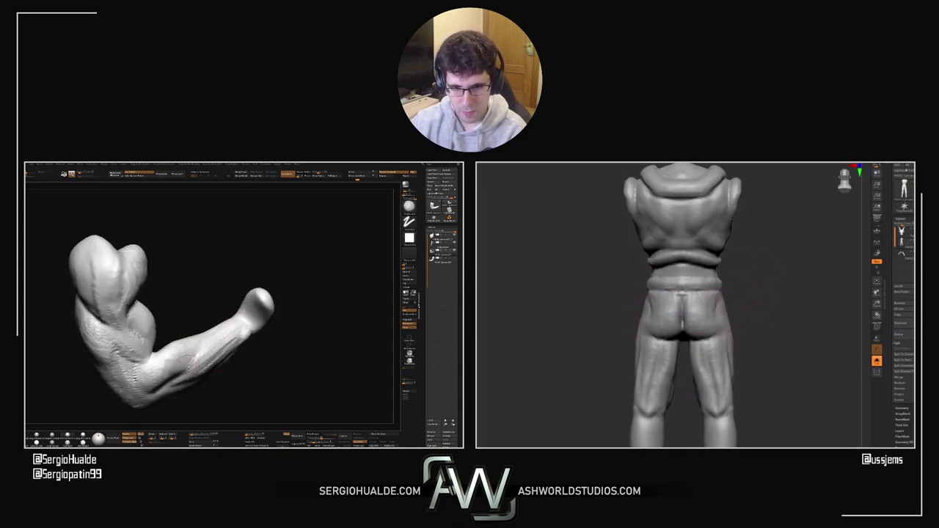
Step: Define the muscle separations along the flexed forearm and refine its outer contour down to the wrist
right_click_drag(188, 371, 206, 354)
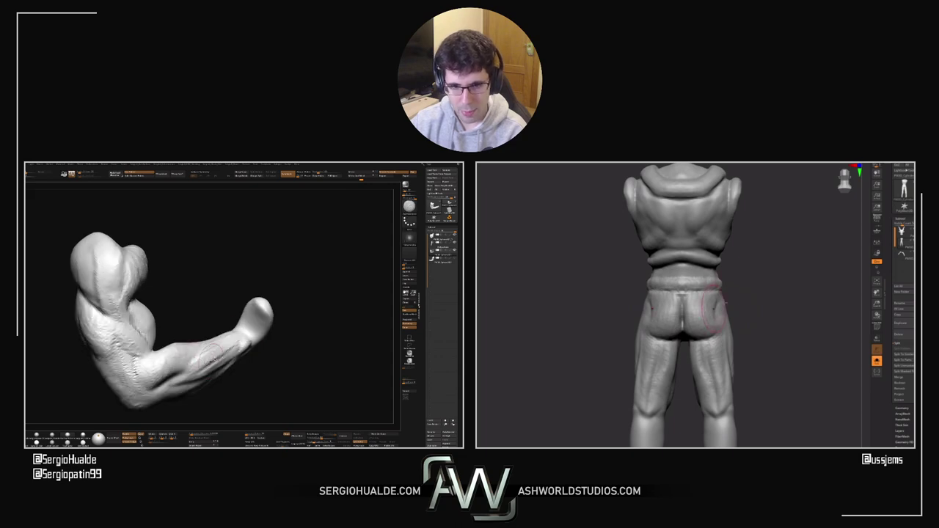
left_click_drag(211, 355, 197, 332)
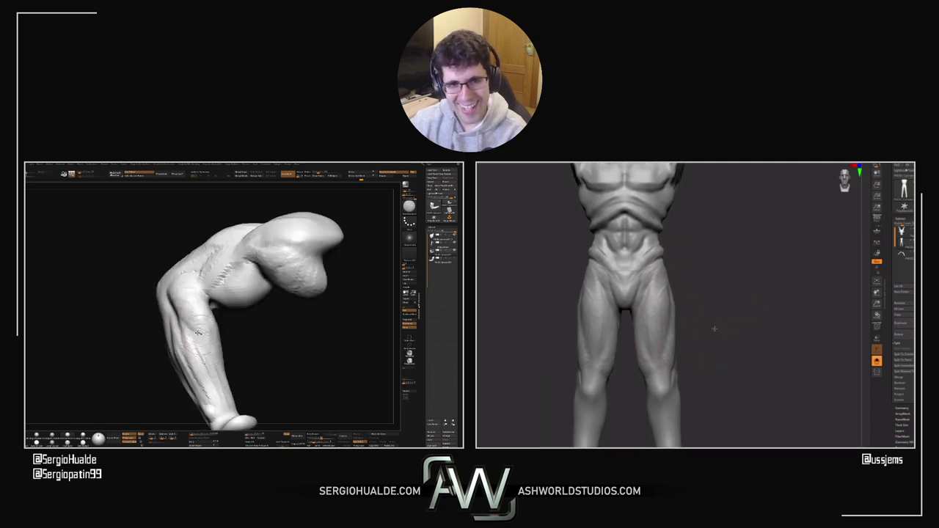
right_click_drag(189, 334, 179, 324)
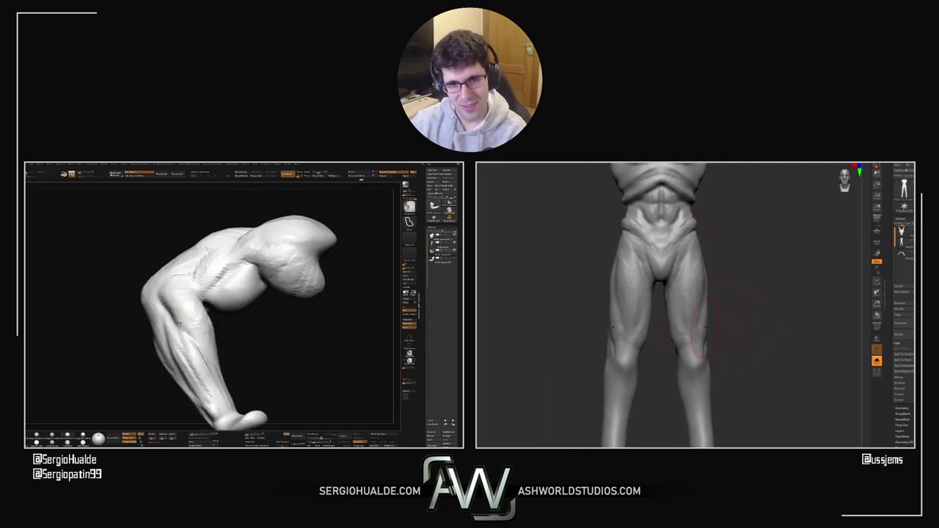
left_click_drag(206, 343, 207, 317)
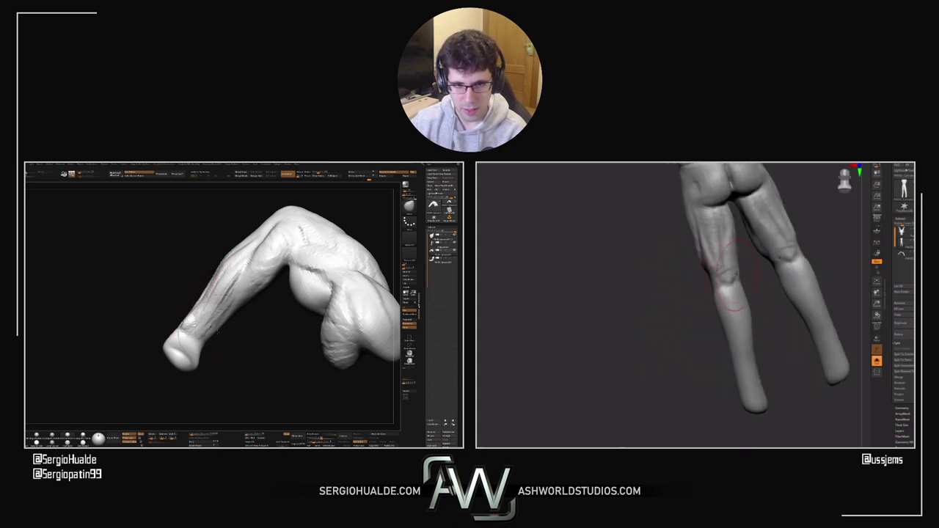
left_click_drag(217, 331, 227, 330)
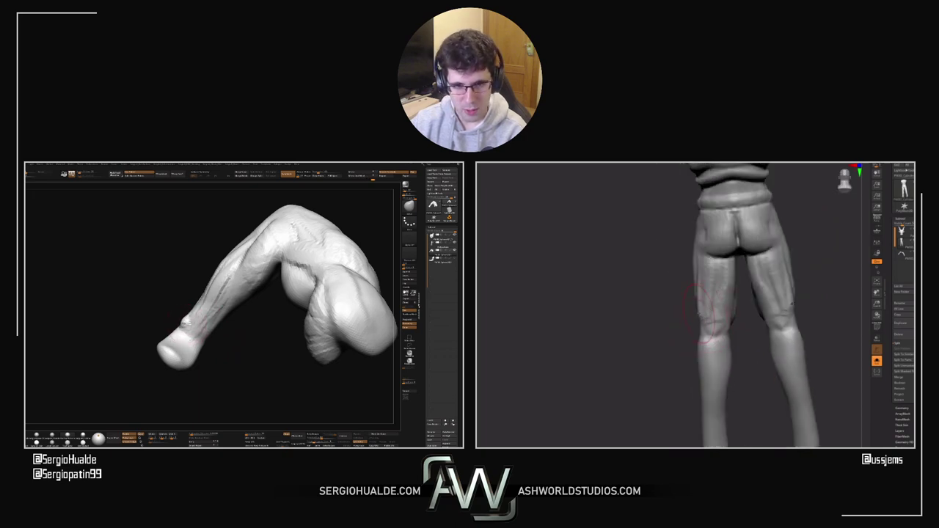
Step: Resize the brush and sculpt the biceps of the flexed arm and its transition into the shoulder
mouse_move(188, 323)
right_mouse_down()
mouse_move(200, 317)
mouse_move(215, 330)
mouse_move(242, 322)
mouse_move(232, 309)
mouse_move(199, 348)
mouse_move(182, 344)
mouse_move(164, 365)
right_mouse_up()
key("s")
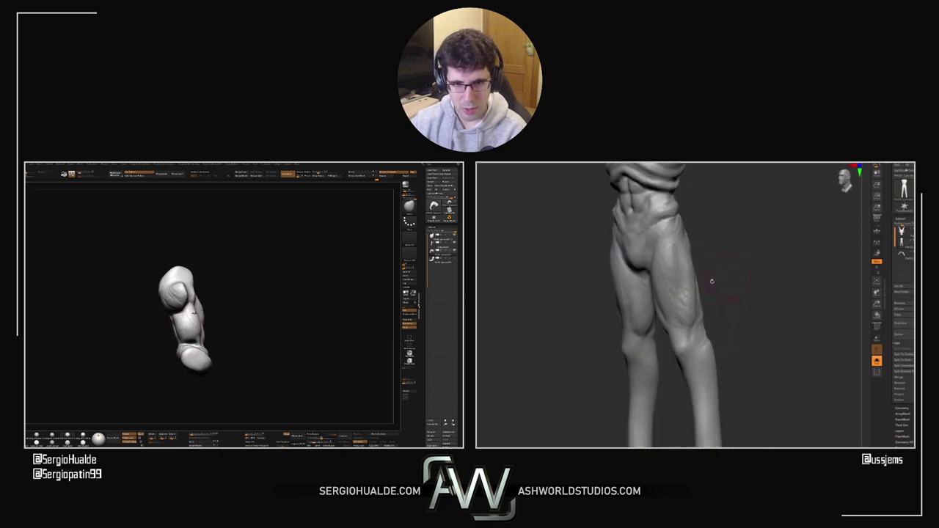
mouse_move(196, 315)
right_mouse_down()
mouse_move(221, 301)
mouse_move(201, 330)
right_mouse_up()
key("s")
left_click_drag(180, 323, 174, 320)
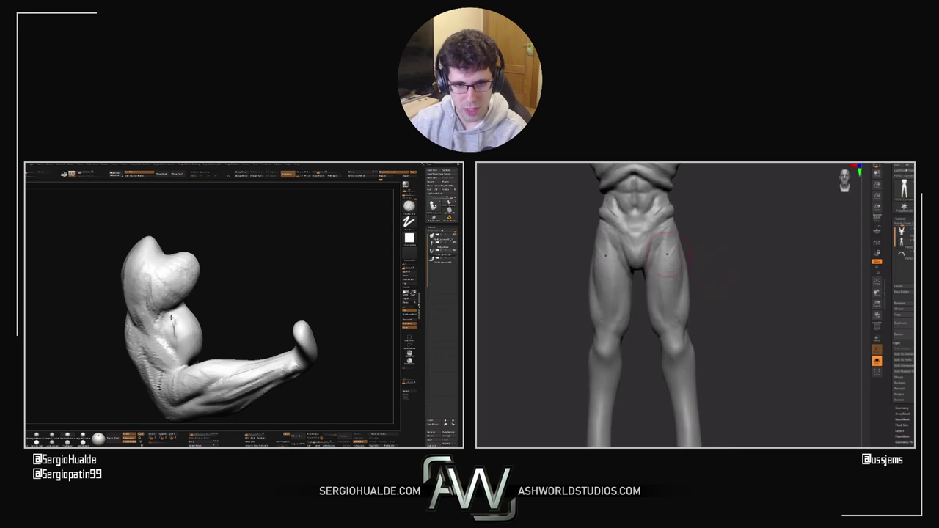
mouse_move(160, 324)
left_mouse_down()
mouse_move(174, 307)
mouse_move(183, 330)
mouse_move(163, 332)
mouse_move(205, 327)
left_mouse_up()
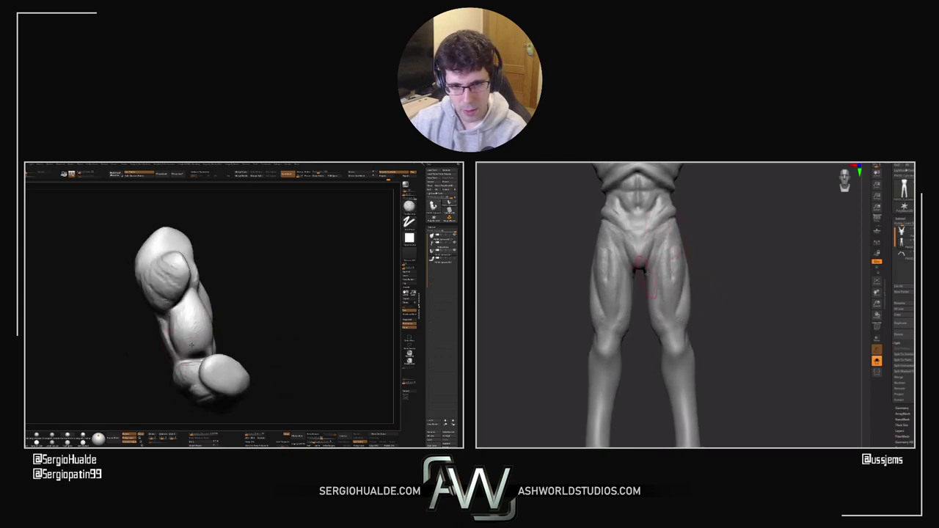
mouse_move(206, 338)
right_mouse_down("ctrl")
mouse_move(206, 324)
mouse_move(192, 328)
mouse_move(197, 345)
right_mouse_up("ctrl")
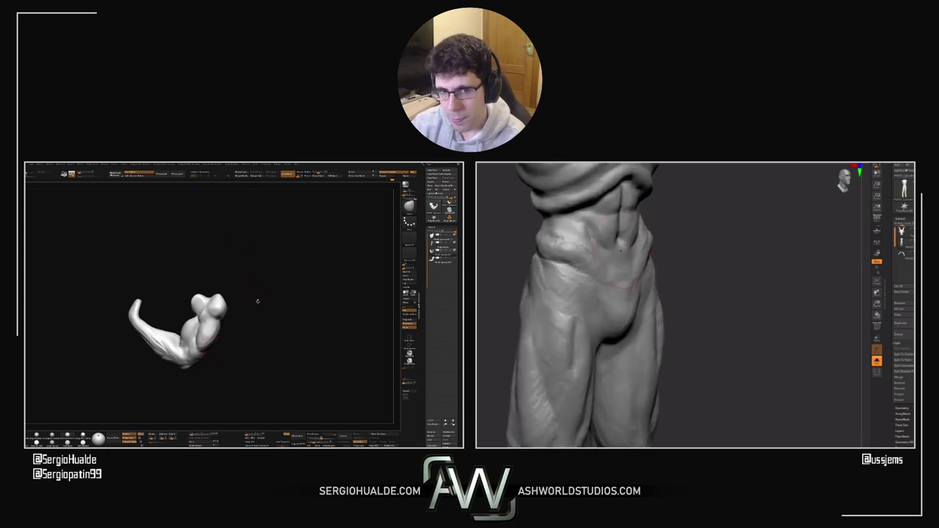
Step: Show the rest of the spiky-haired figure and adjust the flexed arm's placement against the body with the transform gizmo
mouse_move(257, 302)
right_mouse_down()
mouse_move(200, 321)
mouse_move(267, 321)
mouse_move(267, 341)
right_mouse_up()
key("w")
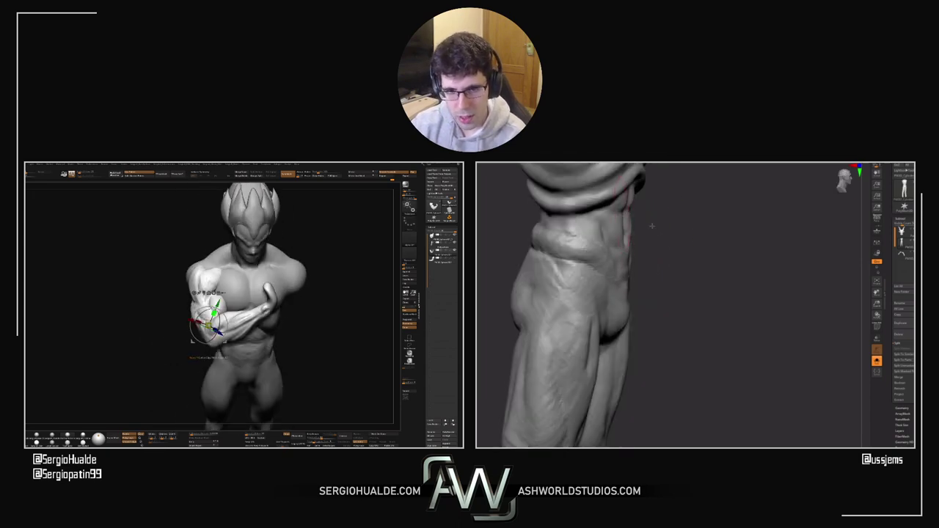
left_click(203, 281, "alt")
right_click_drag(184, 348, 235, 364)
left_click_drag(229, 276, 232, 270)
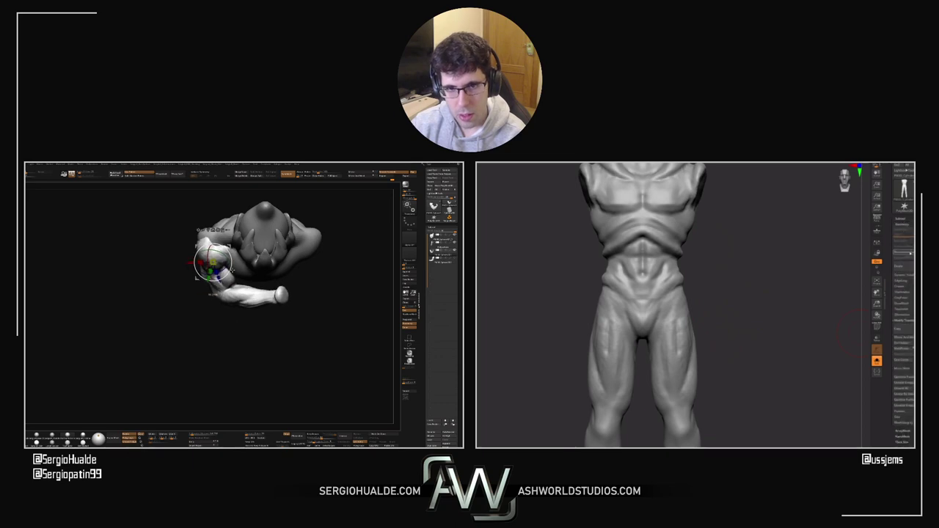
mouse_move(232, 270)
right_mouse_down()
mouse_move(246, 251)
mouse_move(250, 295)
mouse_move(227, 294)
mouse_move(228, 349)
right_mouse_up()
key("q")
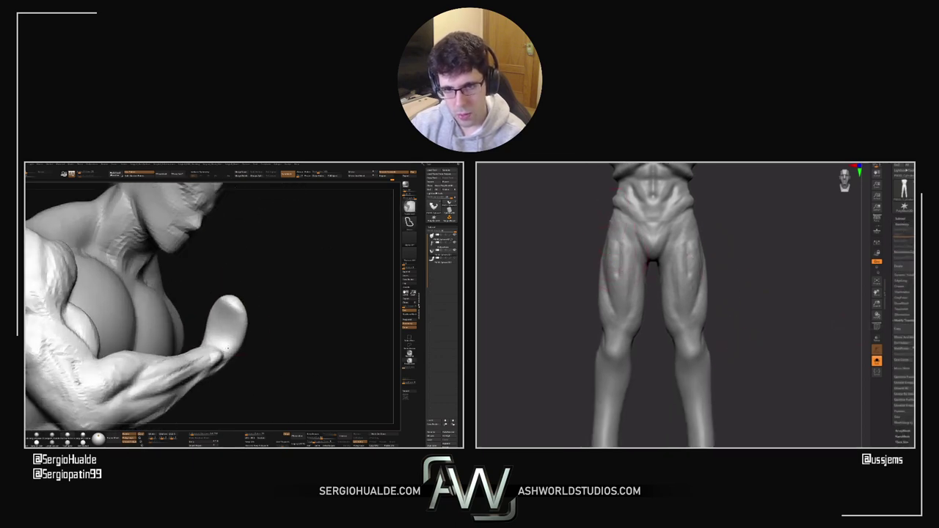
Step: Reshape the rounded hand of the flexed arm into a blocky palm with a flatter end, smoothing its base
mouse_move(233, 314)
left_mouse_down()
mouse_move(272, 361)
mouse_move(259, 361)
left_mouse_up()
right_click_drag(293, 356, 262, 343)
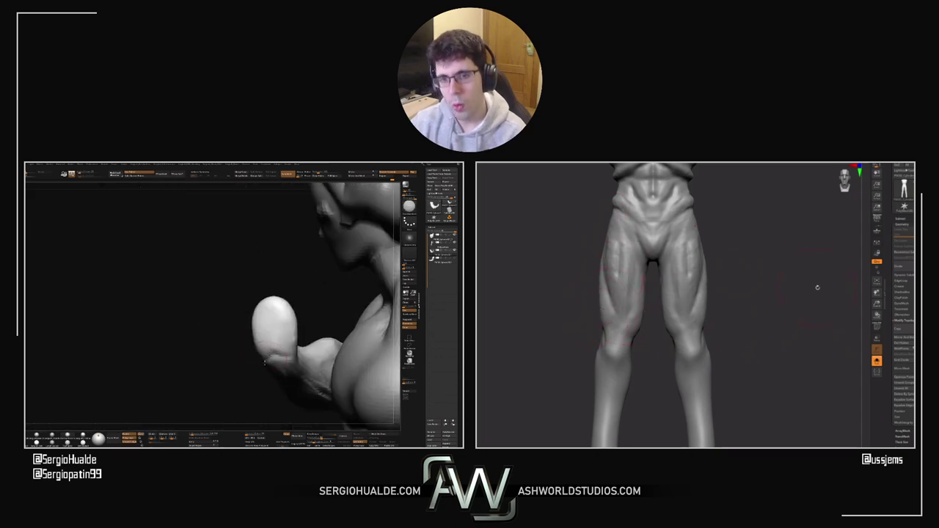
mouse_move(265, 352)
left_mouse_down("shift")
mouse_move(262, 334)
mouse_move(261, 353)
left_mouse_up("shift")
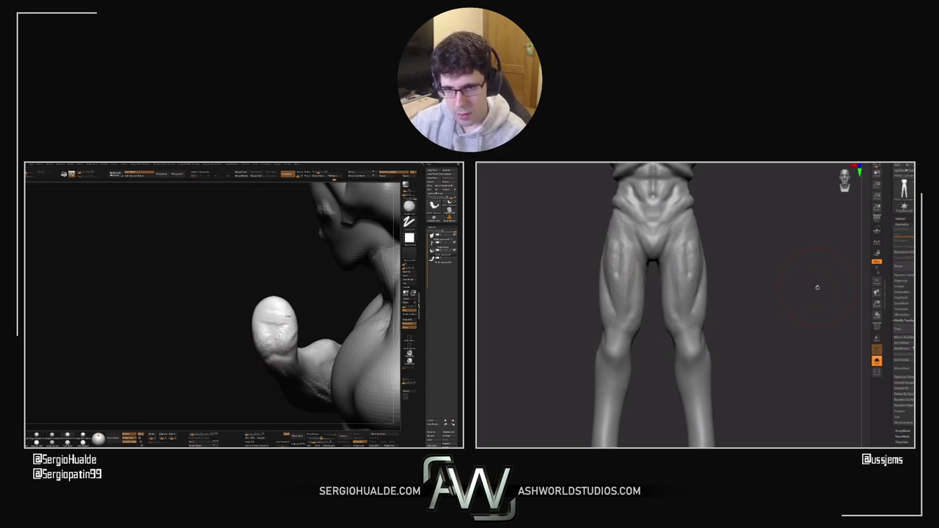
mouse_move(288, 317)
left_mouse_down()
mouse_move(258, 321)
mouse_move(273, 306)
left_mouse_up()
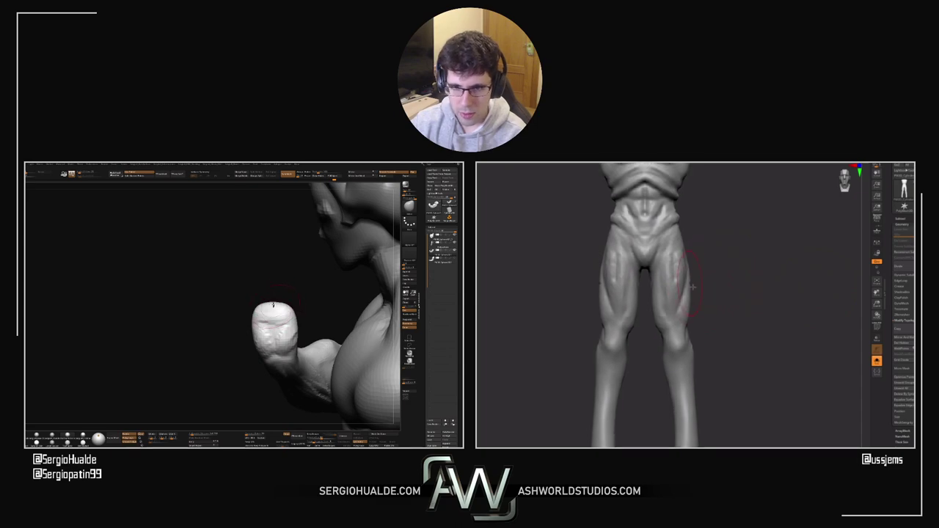
right_click_drag(272, 306, 272, 327)
left_click_drag(273, 328, 263, 347)
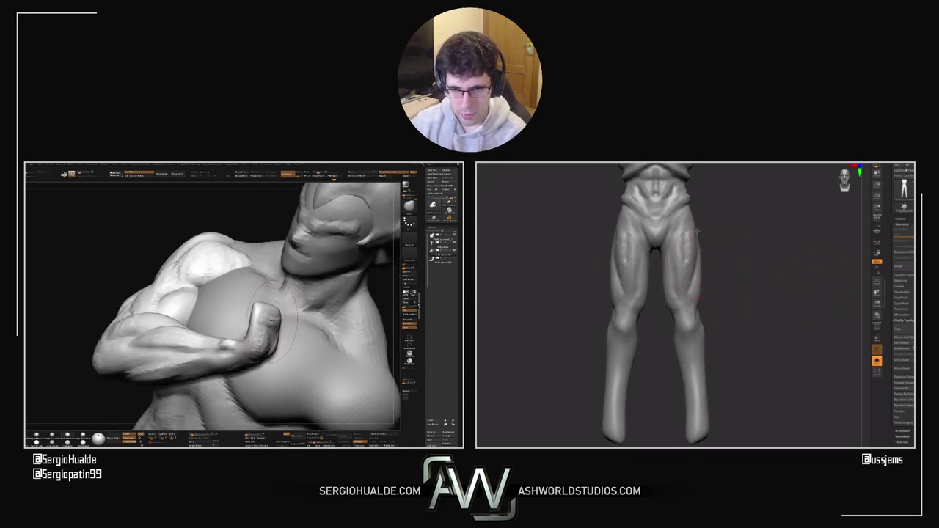
left_click_drag(297, 342, 264, 354)
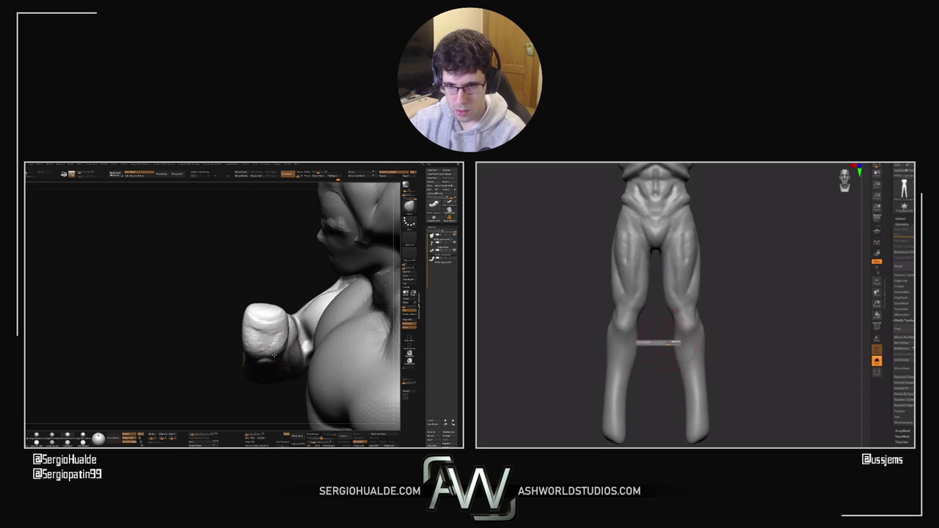
right_click_drag(277, 353, 279, 349)
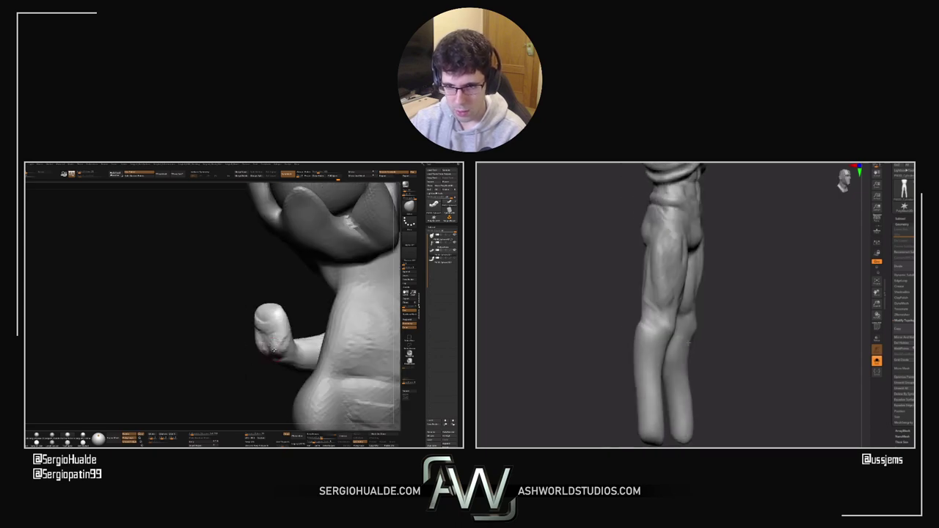
left_click_drag(283, 346, 273, 319)
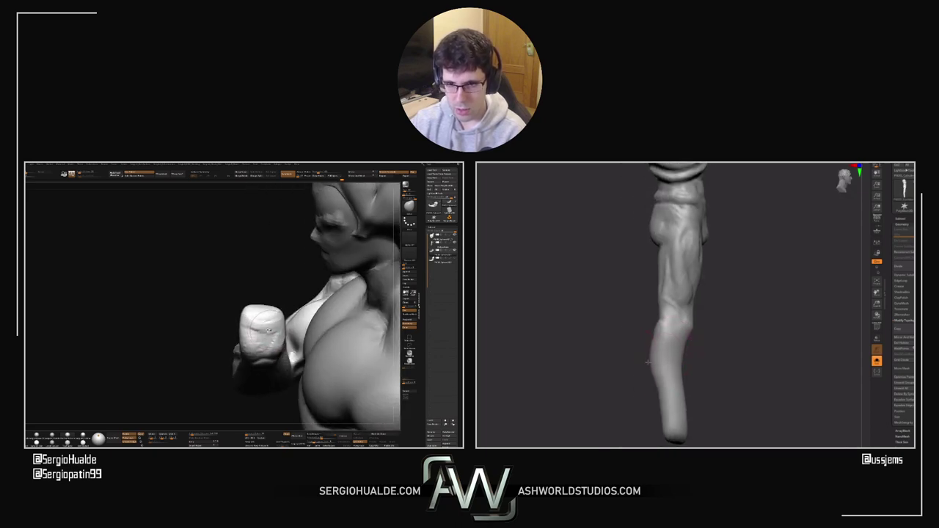
Step: Refine the wrist of the flexed arm where the forearm meets the blocked-out hand
right_click_drag(247, 317, 232, 341)
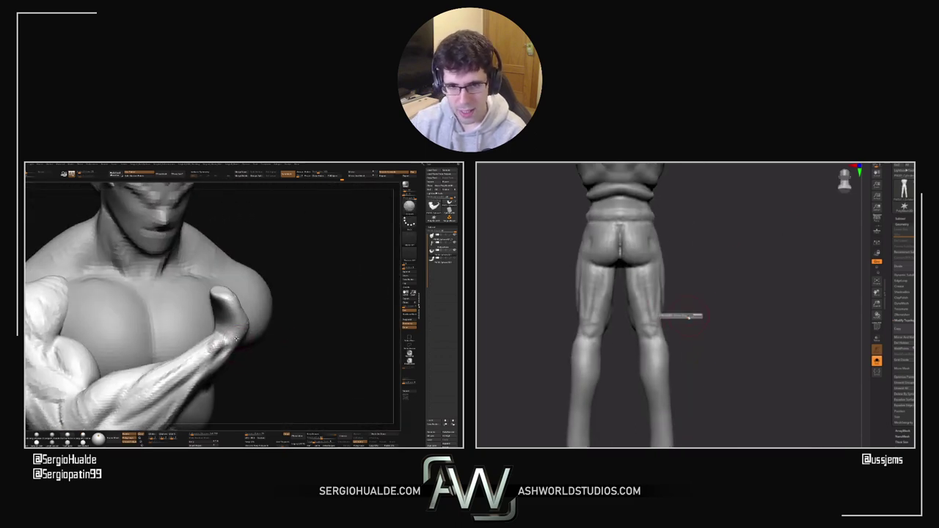
mouse_move(227, 326)
left_mouse_down()
mouse_move(220, 323)
mouse_move(222, 332)
left_mouse_up()
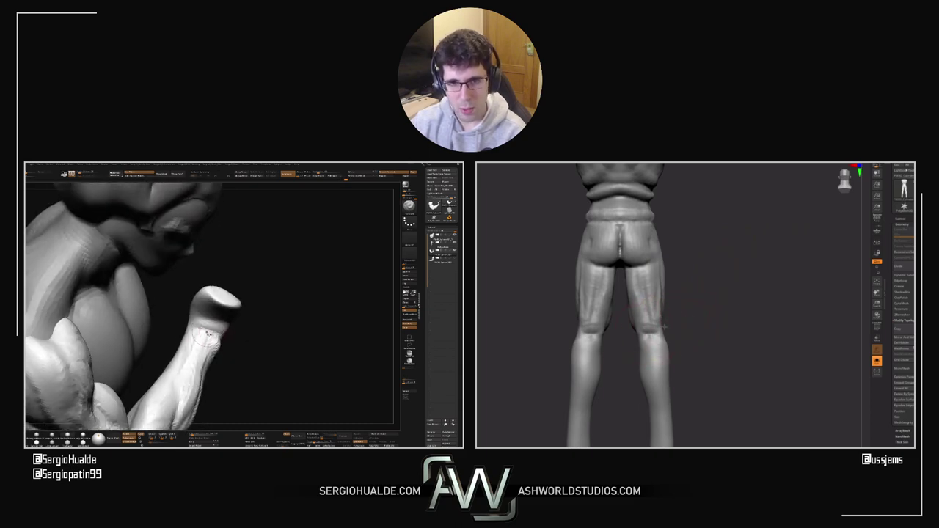
mouse_move(189, 330)
left_mouse_down()
mouse_move(167, 331)
mouse_move(208, 331)
mouse_move(194, 336)
left_mouse_up()
right_click_drag(231, 336, 235, 308, "ctrl")
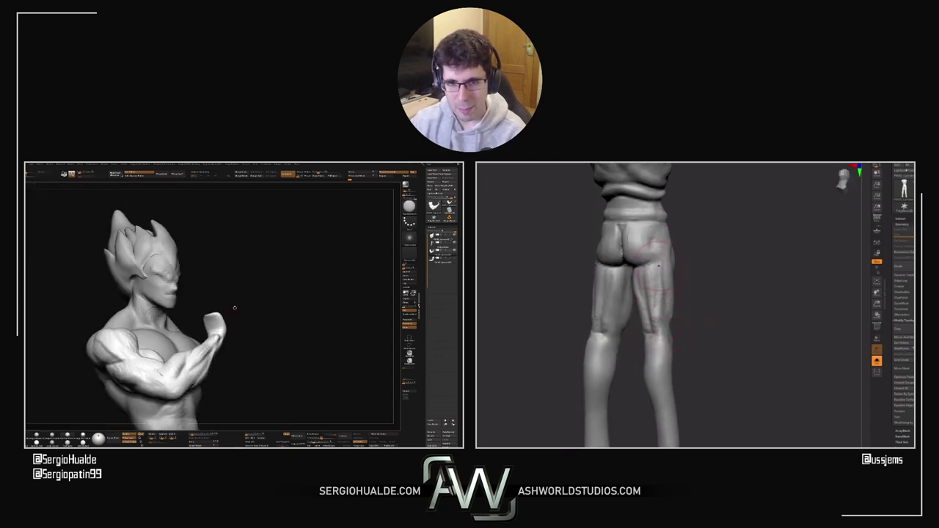
Step: Refine the base of the blocky hand at the flexed wrist and work on the outer thigh of the headless body
left_click_drag(235, 308, 243, 334)
right_click_drag(243, 334, 224, 331)
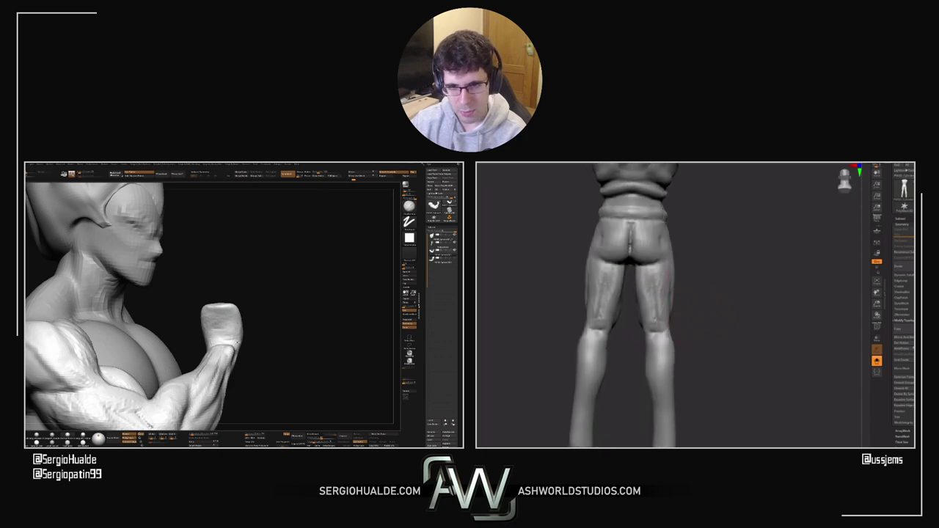
mouse_move(237, 342)
right_mouse_down()
mouse_move(170, 346)
mouse_move(226, 375)
mouse_move(248, 371)
mouse_move(240, 364)
right_mouse_up()
mouse_move(669, 282)
left_mouse_down()
mouse_move(690, 289)
mouse_move(665, 296)
left_mouse_up()
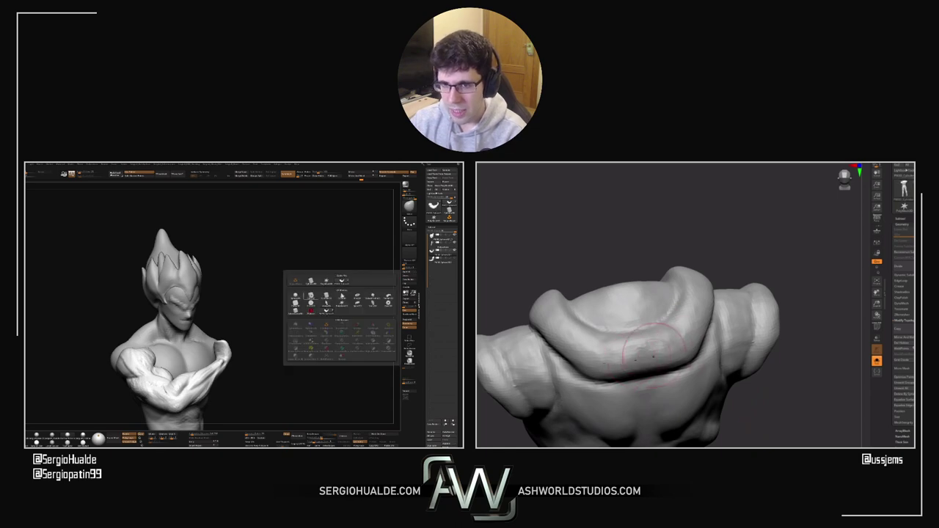
Step: Append a cube to the spiky-haired figure and scale it down around the head
right_click_drag(300, 301, 222, 300, "ctrl")
key("w")
left_click_drag(725, 256, 715, 293)
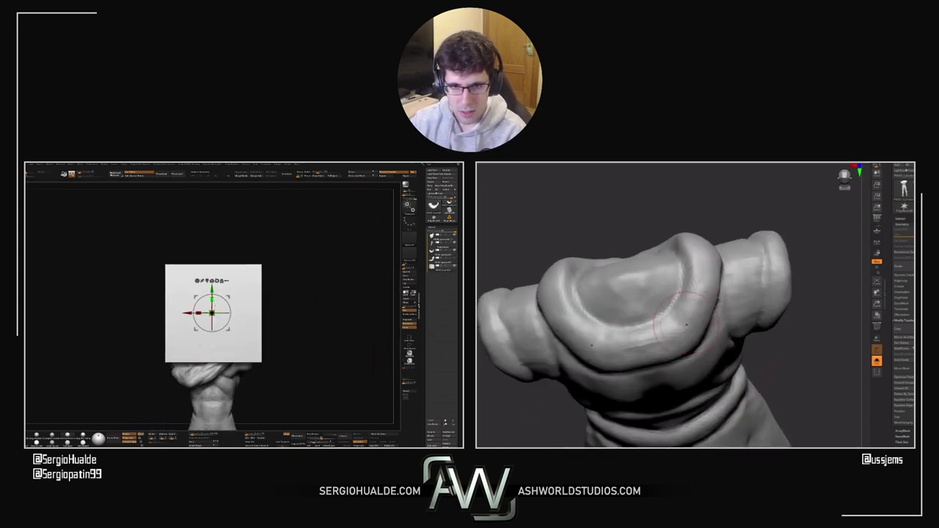
left_click_drag(212, 299, 212, 196)
right_click_drag(212, 197, 215, 304, "ctrl")
left_click_drag(212, 313, 196, 345)
Step: Stretch the cube vertically into a tall, narrow bar and raise it above the figure's head
left_click_drag(763, 264, 766, 316)
left_click_drag(212, 299, 212, 291)
mouse_move(766, 315)
left_mouse_down()
mouse_move(768, 338)
mouse_move(760, 300)
left_mouse_up()
left_click_drag(212, 291, 212, 283)
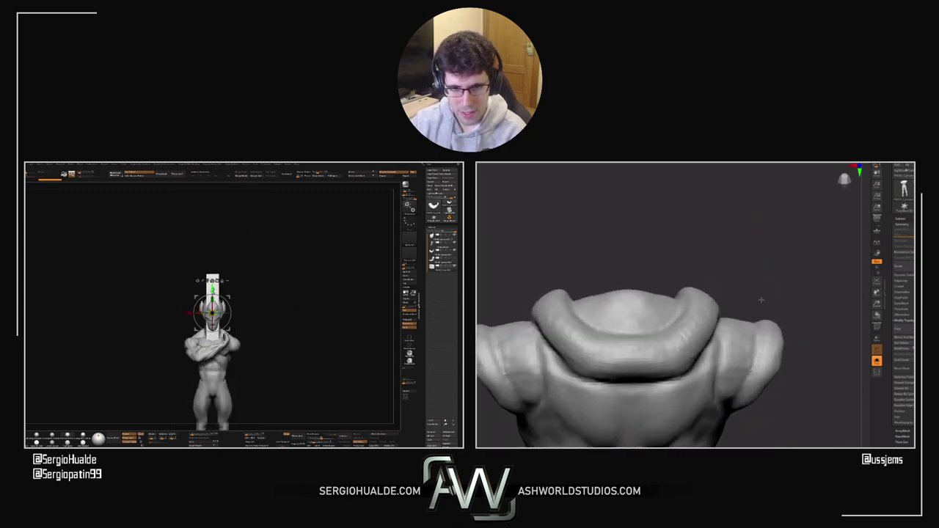
left_click_drag(761, 301, 753, 296)
left_click_drag(212, 286, 212, 237)
mouse_move(212, 272)
right_mouse_down("shift")
mouse_move(230, 273)
mouse_move(202, 322)
right_mouse_up("shift")
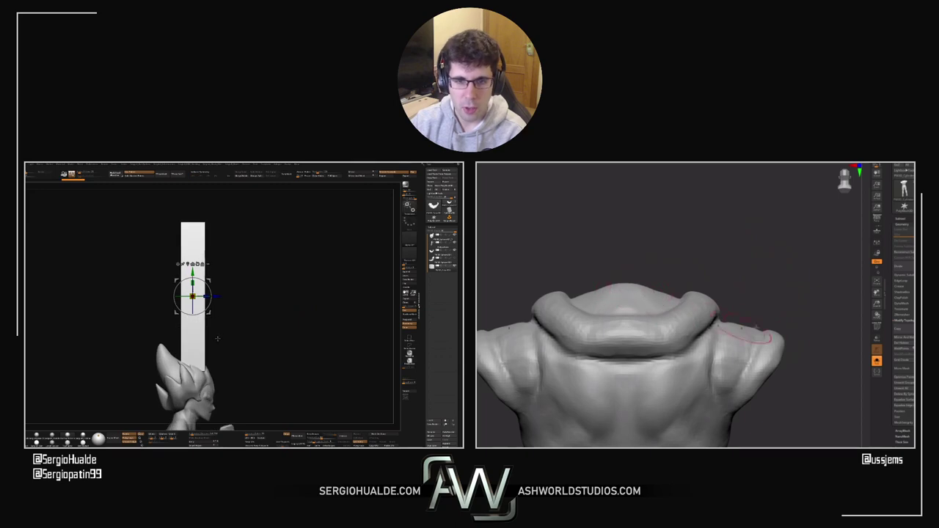
left_click_drag(759, 337, 759, 325)
right_click_drag(201, 322, 212, 303, "alt")
left_click_drag(744, 298, 783, 301)
left_click_drag(211, 303, 164, 279, "ctrl")
right_click_drag(784, 300, 683, 321, "ctrl")
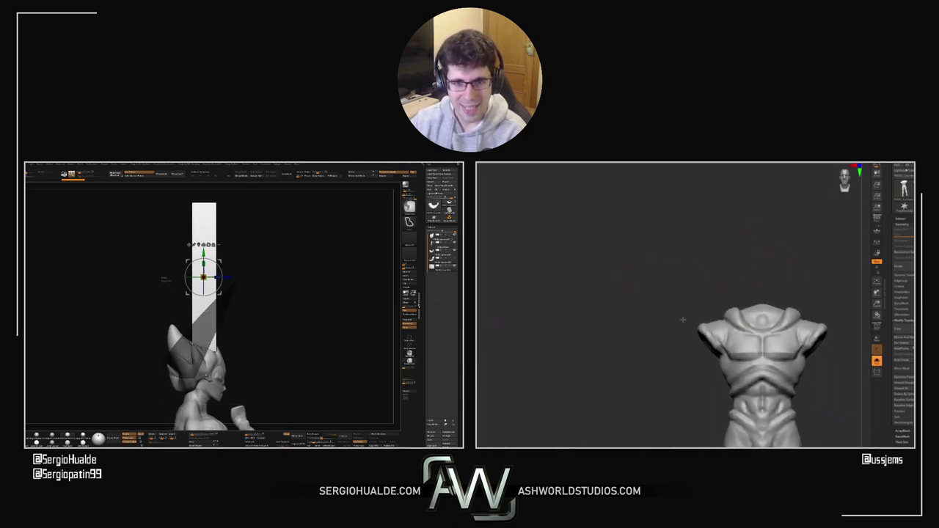
left_click_drag(163, 278, 306, 323, "ctrl")
mouse_move(684, 321)
right_mouse_down("alt")
mouse_move(541, 283)
mouse_move(711, 299)
right_mouse_up("alt")
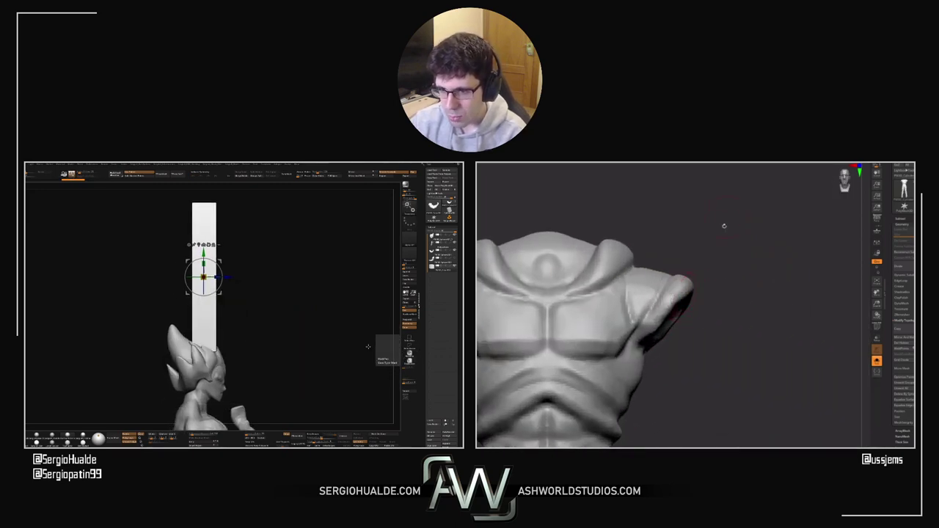
left_click_drag(734, 269, 640, 303)
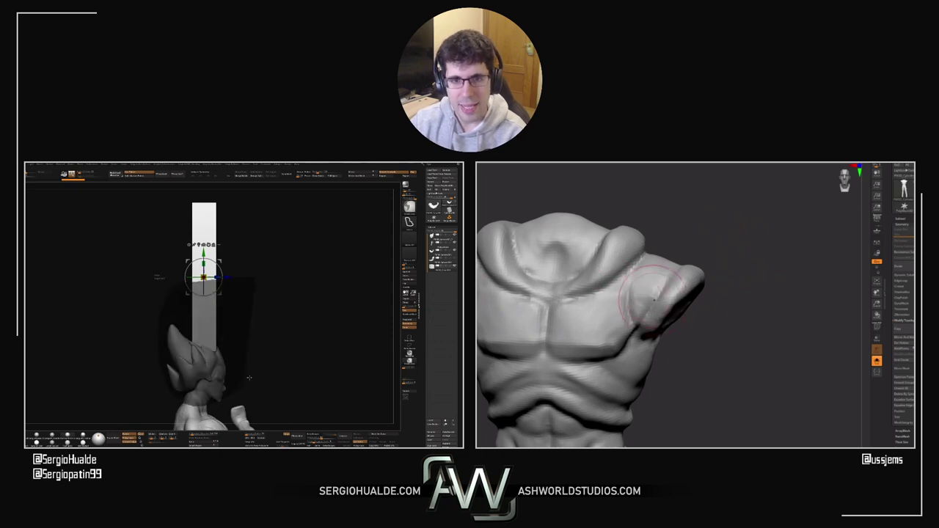
left_click_drag(234, 314, 243, 348, "ctrl")
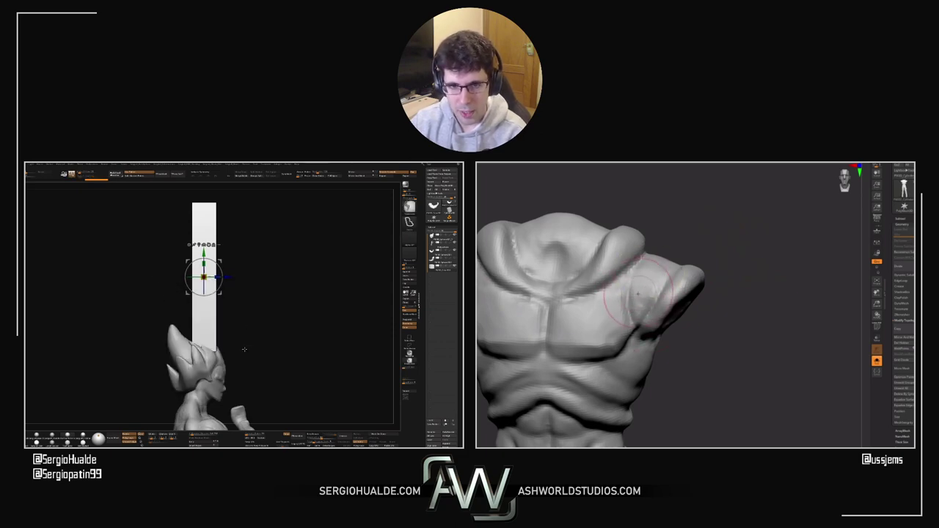
Step: Subdivide the bar after checking its wireframe and mask its lower half
key("shift+f")
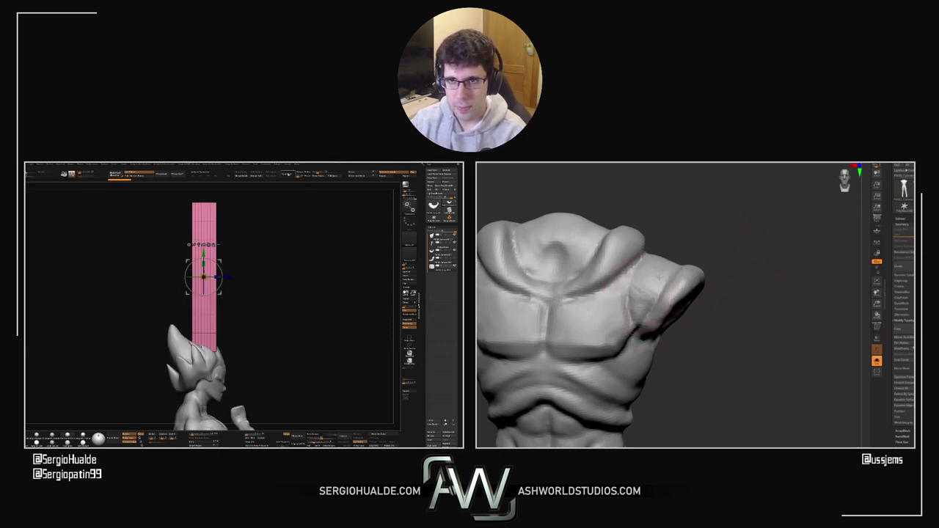
key("ctrl+d")
key("shift+f")
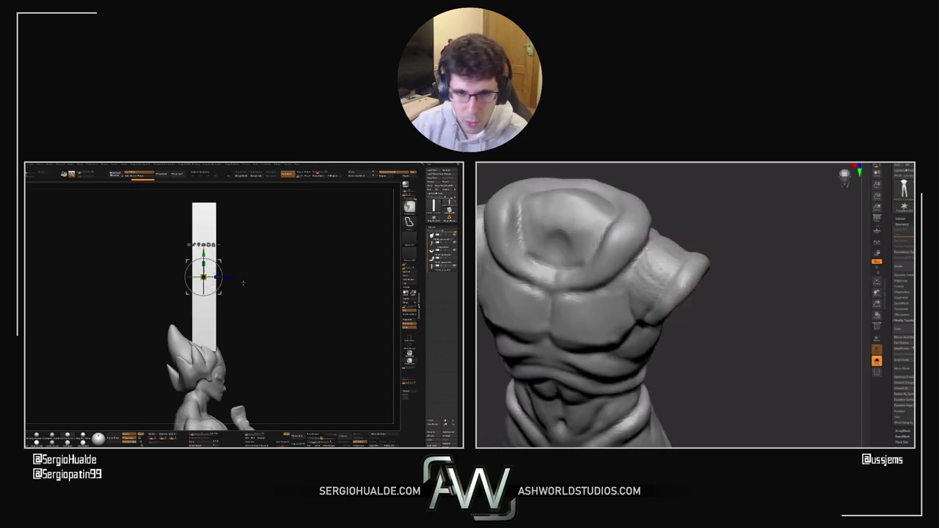
left_click_drag(170, 322, 229, 289, "ctrl")
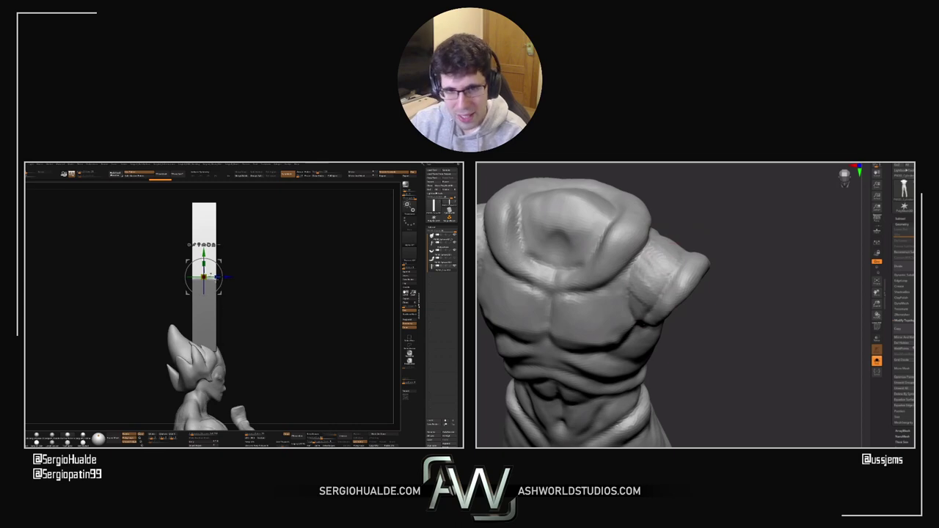
right_click_drag(210, 274, 206, 293, "alt")
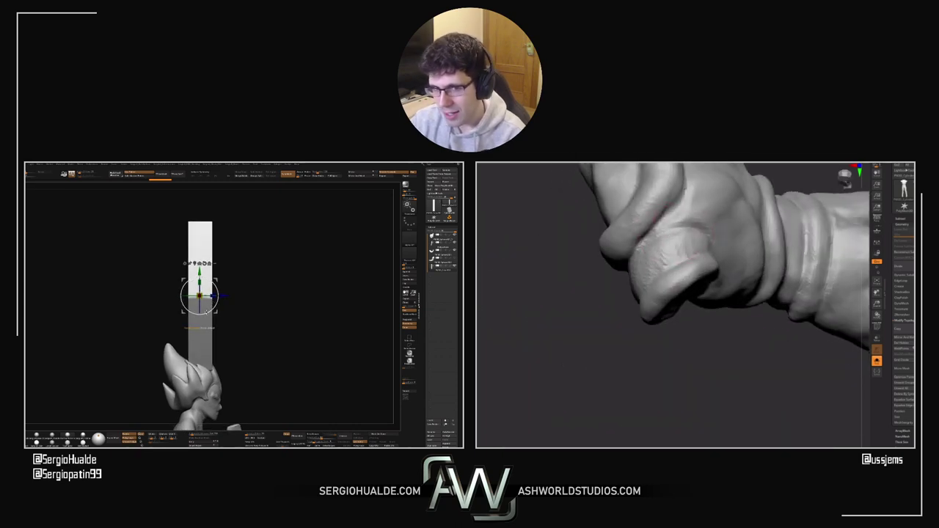
Step: Bend the unmasked upper half of the bar forward at its middle, redoing the rotation with a slightly lower pivot
left_click_drag(216, 291, 221, 302)
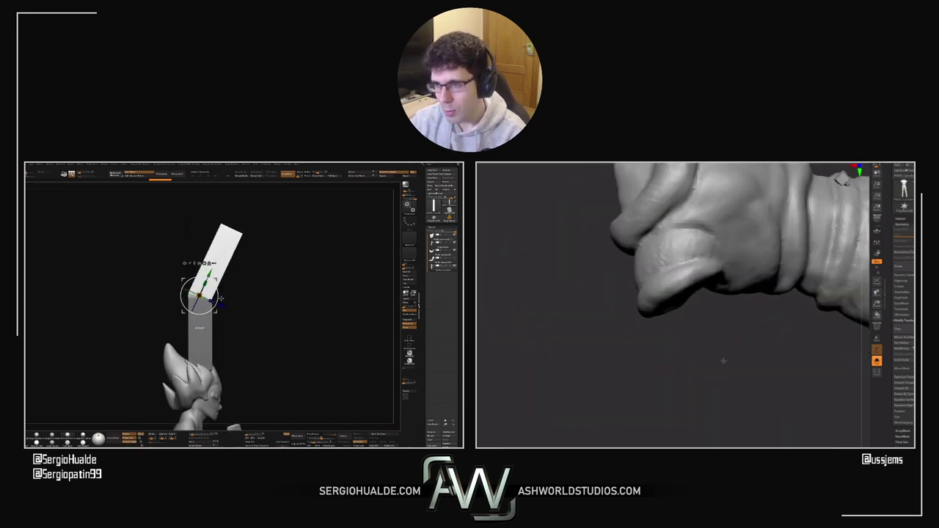
key("ctrl+z")
mouse_move(742, 368)
left_mouse_down()
mouse_move(750, 320)
mouse_move(703, 306)
left_mouse_up()
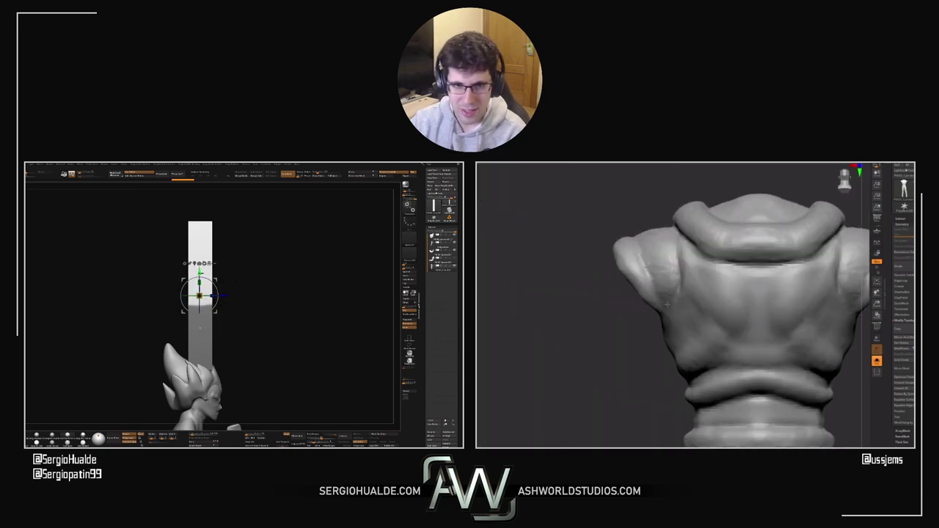
left_click_drag(216, 294, 220, 300)
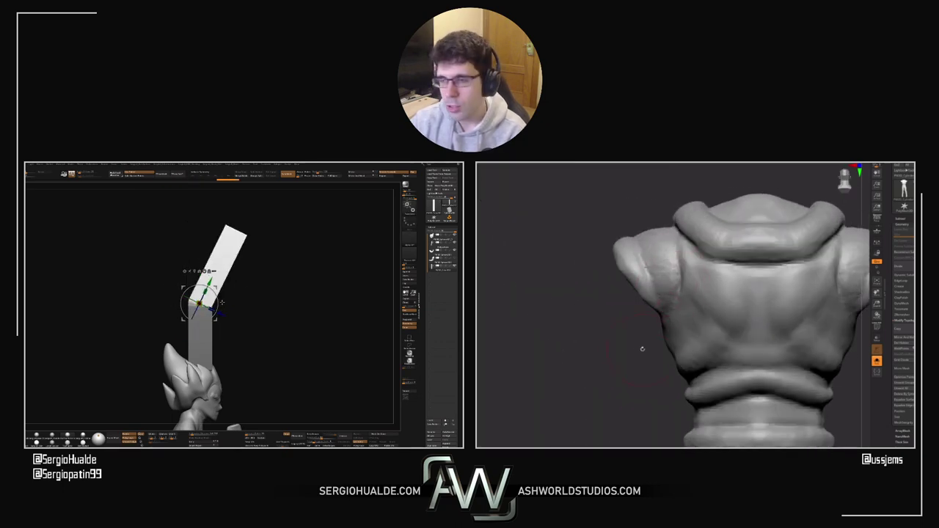
left_click_drag(642, 349, 697, 345)
Step: Bend the tip of the bar again to form the second joint of a finger
left_click_drag(240, 292, 231, 311, "alt")
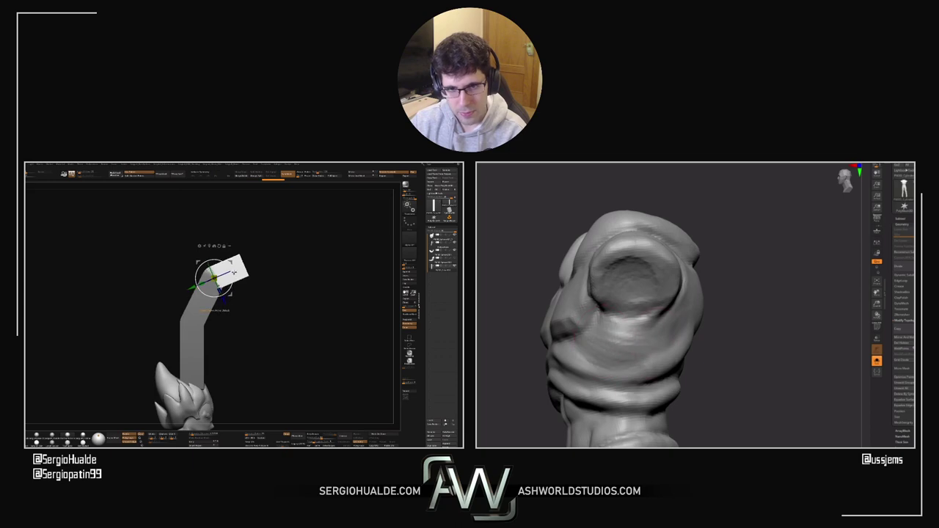
left_click_drag(729, 301, 661, 305)
Step: Scale the bent bar down to finger size and move it from above the head to the palm of the flexed arm
right_click_drag(242, 330, 207, 326, "ctrl")
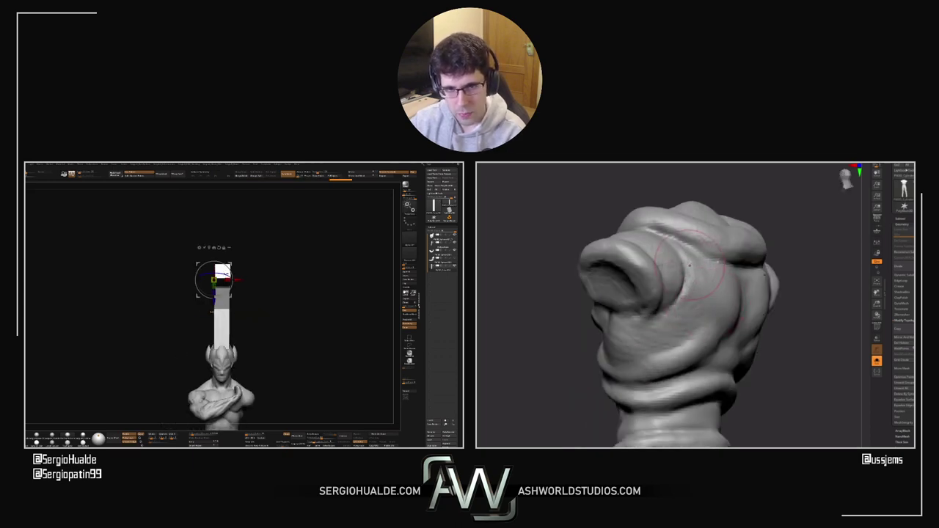
mouse_move(803, 335)
left_mouse_down()
mouse_move(660, 352)
mouse_move(633, 364)
mouse_move(668, 281)
left_mouse_up()
left_click_drag(572, 344, 804, 300)
left_click_drag(214, 280, 262, 370)
mouse_move(802, 261)
left_mouse_down("alt")
mouse_move(788, 307)
mouse_move(705, 312)
left_mouse_up("alt")
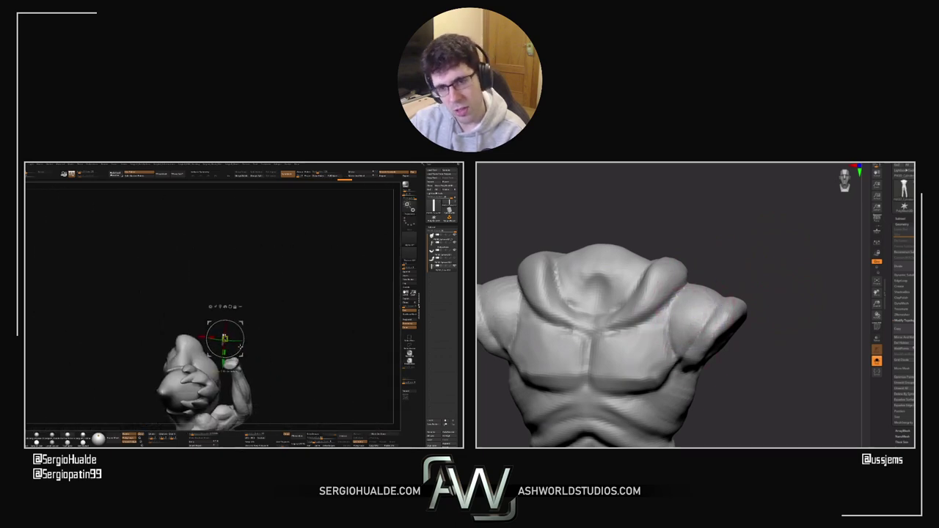
left_click_drag(745, 281, 753, 252)
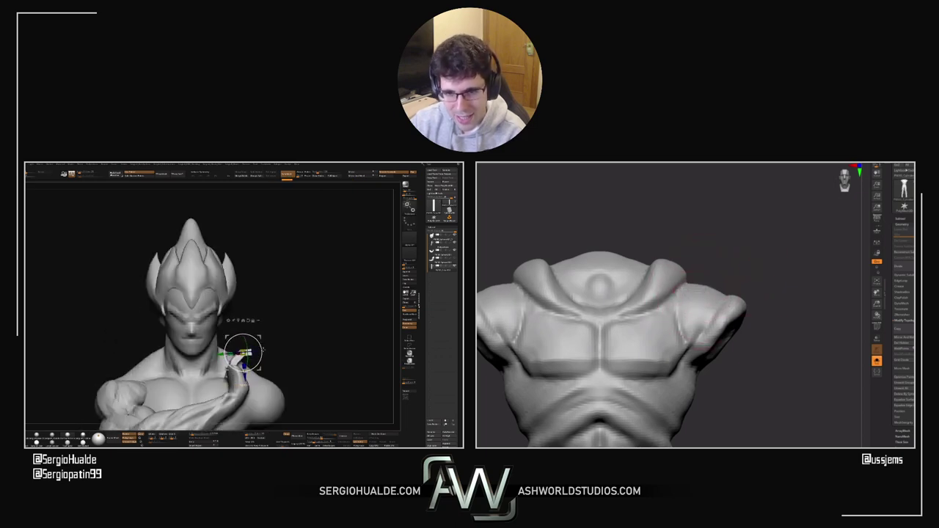
mouse_move(750, 304)
left_mouse_down("alt")
mouse_move(763, 317)
mouse_move(791, 281)
left_mouse_up("alt")
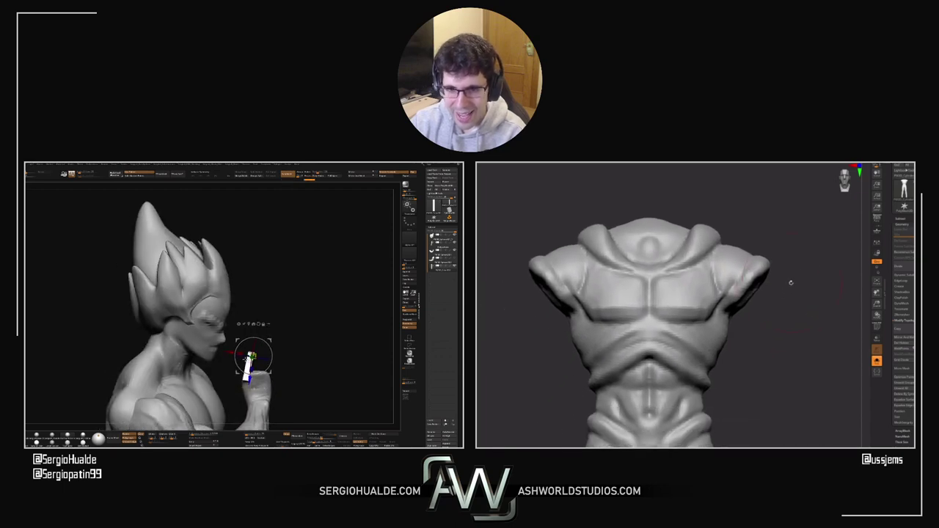
Step: Resize the brush and shape the headless torso's chest and collar area, and tilt the first finger against the palm
right_click_drag(594, 308, 602, 324)
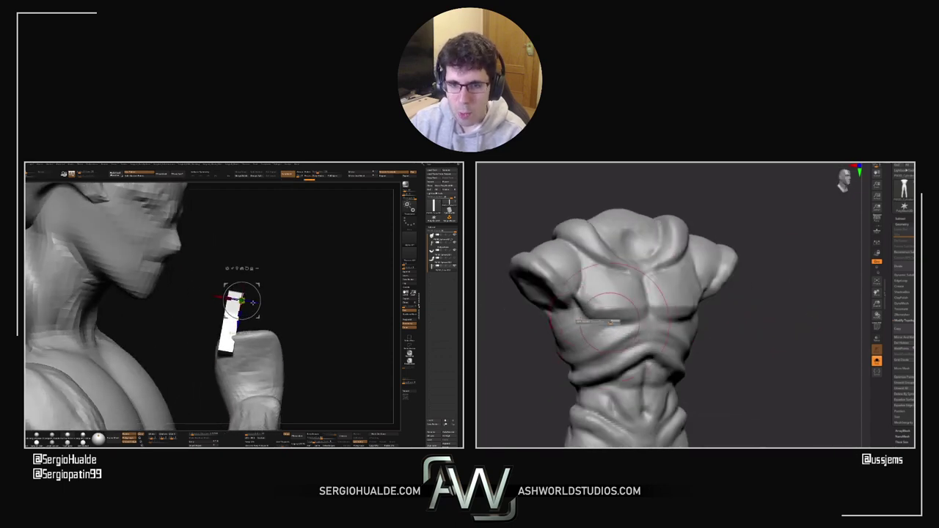
left_click_drag(603, 324, 603, 326)
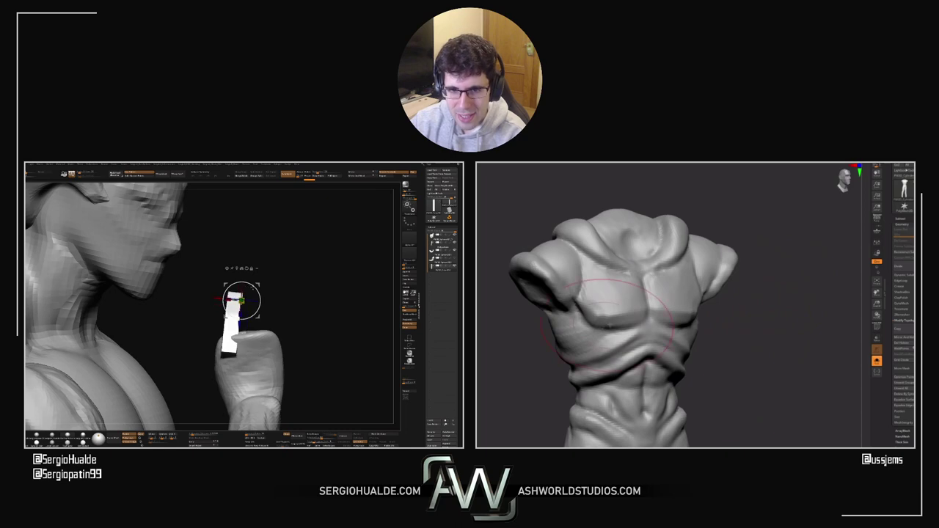
right_click_drag(620, 315, 629, 258)
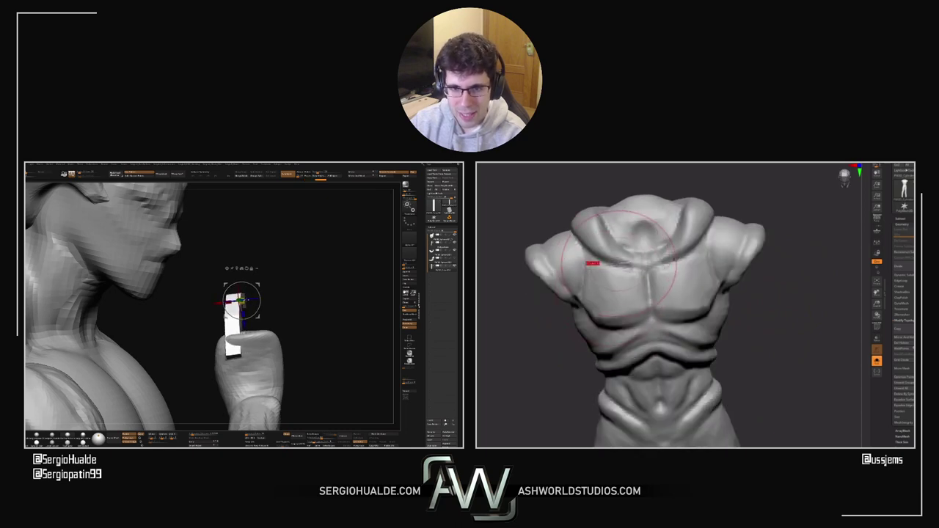
left_click_drag(600, 250, 586, 241)
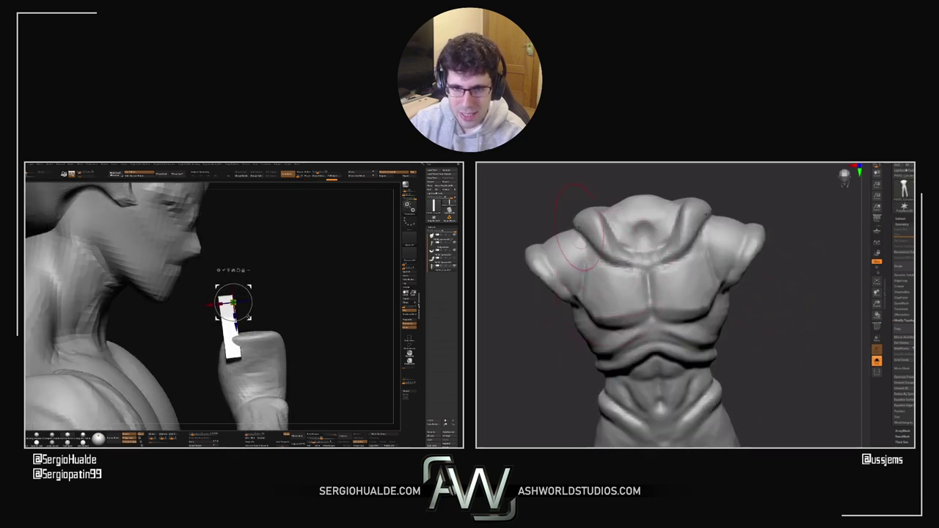
Step: Duplicate the finger into a row of four across the palm while working on the headless body's trapezius and shoulder
mouse_move(586, 242)
right_mouse_down()
mouse_move(623, 208)
mouse_move(586, 222)
mouse_move(604, 263)
right_mouse_up()
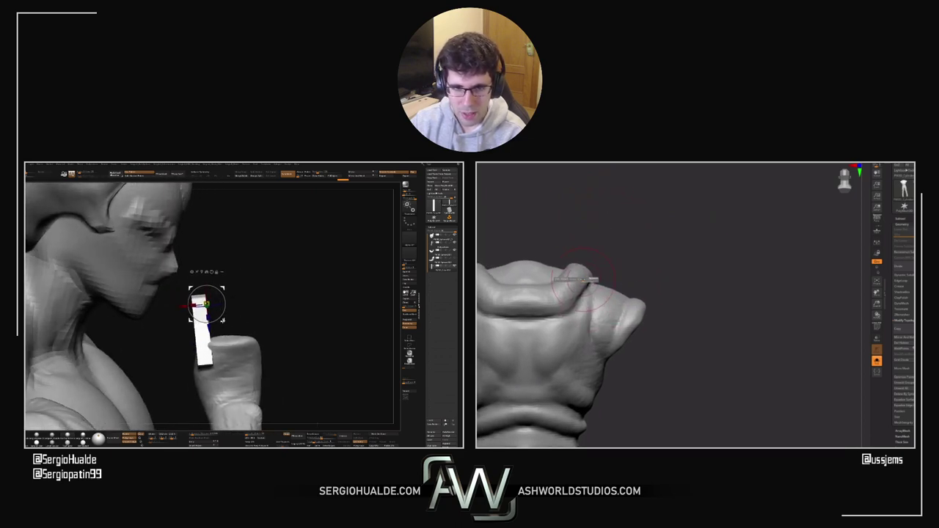
right_click_drag(573, 284, 585, 278)
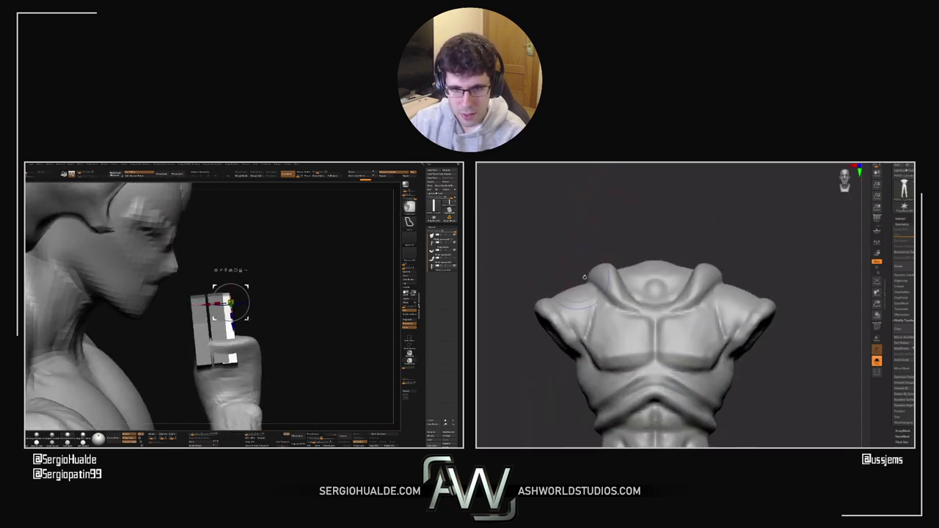
mouse_move(769, 278)
left_mouse_down("alt")
mouse_move(745, 244)
mouse_move(713, 303)
mouse_move(756, 315)
left_mouse_up("alt")
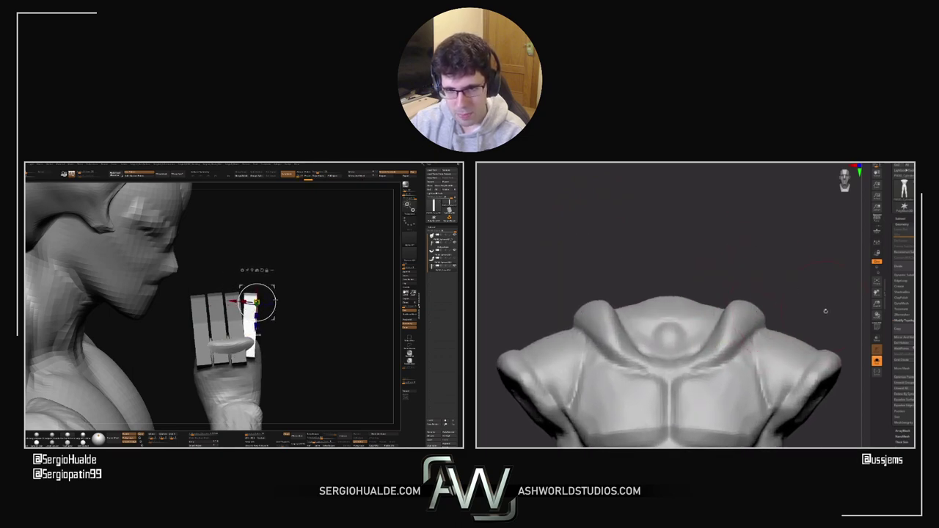
mouse_move(826, 311)
left_mouse_down()
mouse_move(767, 275)
mouse_move(715, 303)
left_mouse_up()
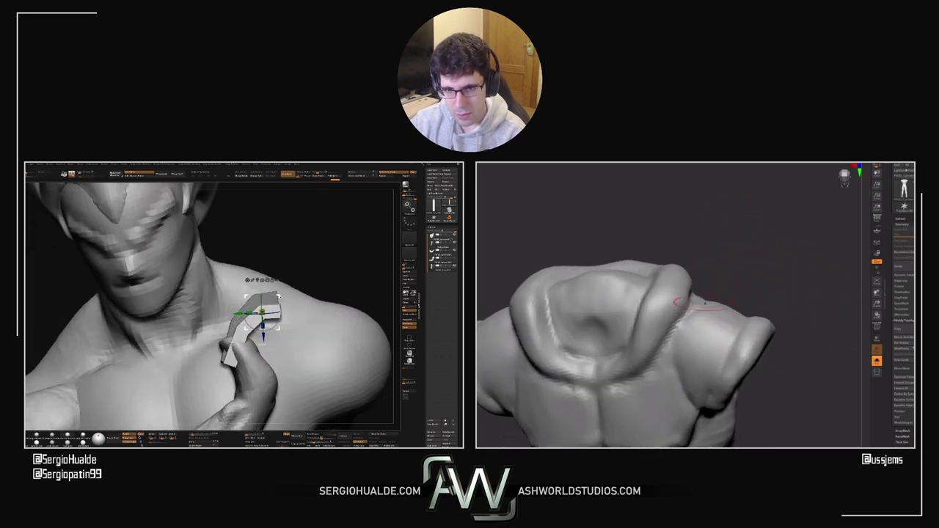
Step: Offset and rotate the individual fingers along the palm while checking the headless body's shoulder and upper back
mouse_move(789, 315)
left_mouse_down()
mouse_move(628, 356)
mouse_move(676, 350)
mouse_move(664, 293)
mouse_move(820, 254)
mouse_move(781, 257)
left_mouse_up()
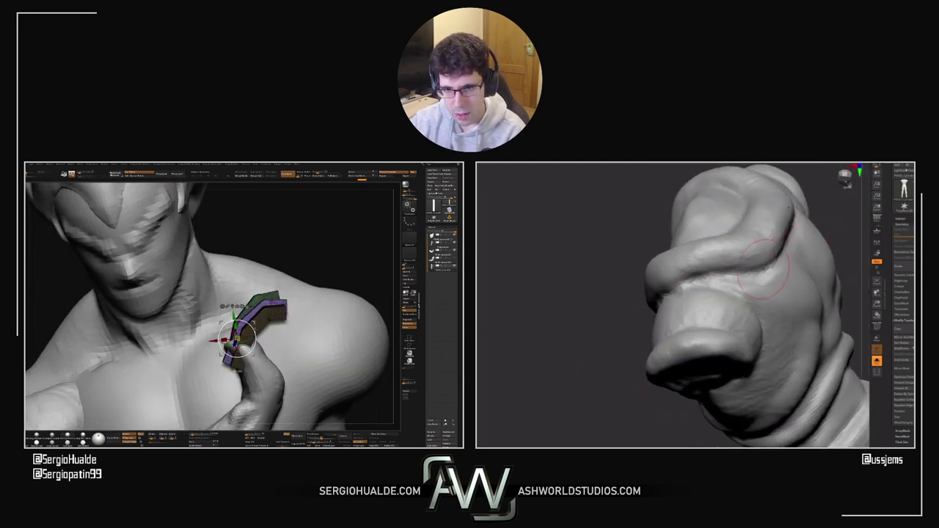
mouse_move(646, 312)
left_mouse_down()
mouse_move(627, 323)
mouse_move(727, 308)
mouse_move(688, 281)
left_mouse_up()
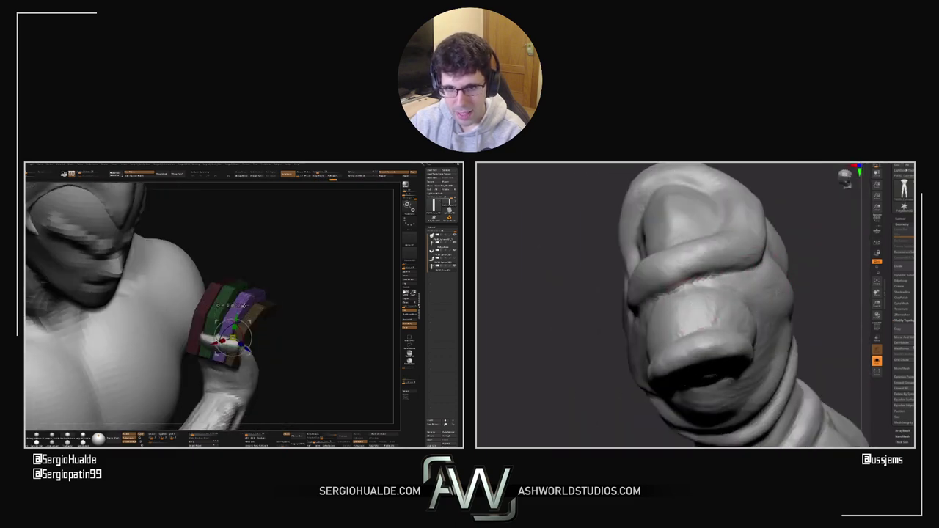
mouse_move(837, 283)
left_mouse_down()
mouse_move(690, 353)
mouse_move(639, 393)
left_mouse_up()
key("f")
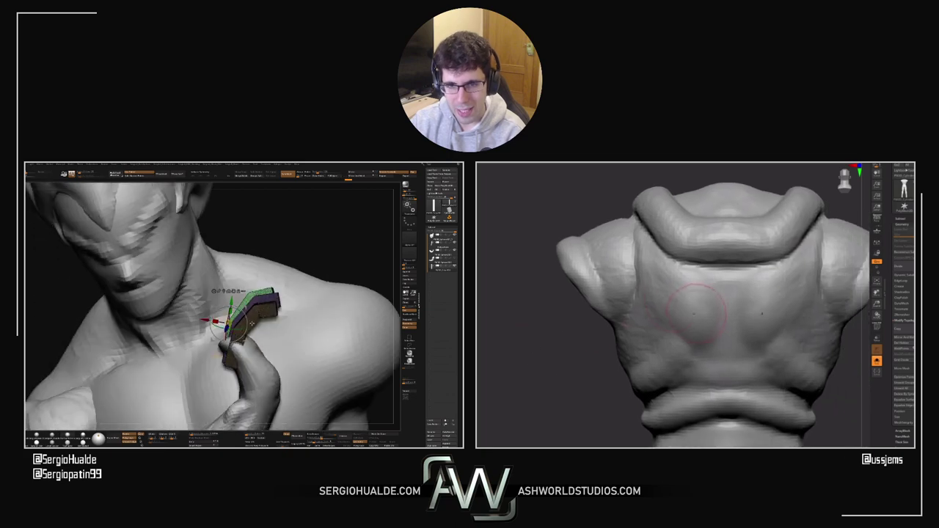
Step: Fit a thumb bar beside the palm and refine the outer edges of the headless torso's chest
mouse_move(581, 371)
left_mouse_down()
mouse_move(778, 323)
mouse_move(755, 340)
mouse_move(778, 338)
mouse_move(762, 350)
left_mouse_up()
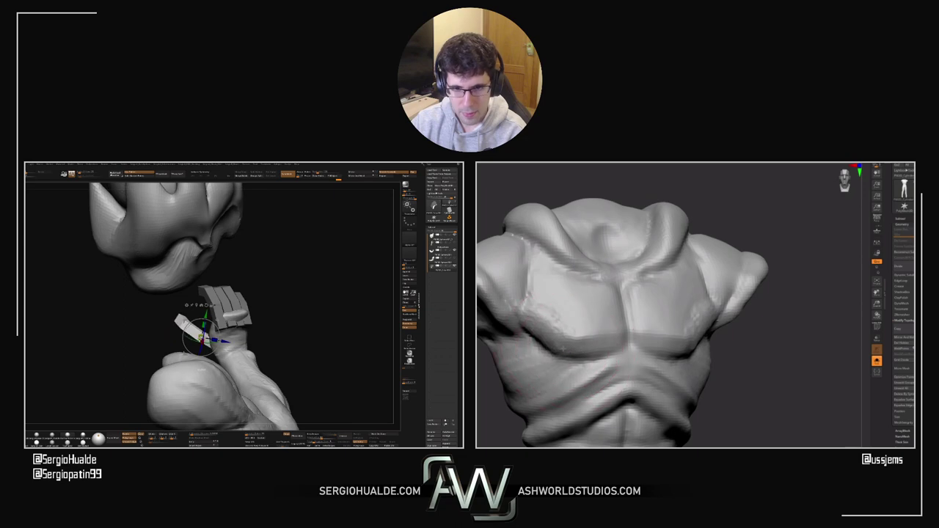
mouse_move(544, 308)
left_mouse_down()
mouse_move(558, 316)
mouse_move(534, 316)
left_mouse_up()
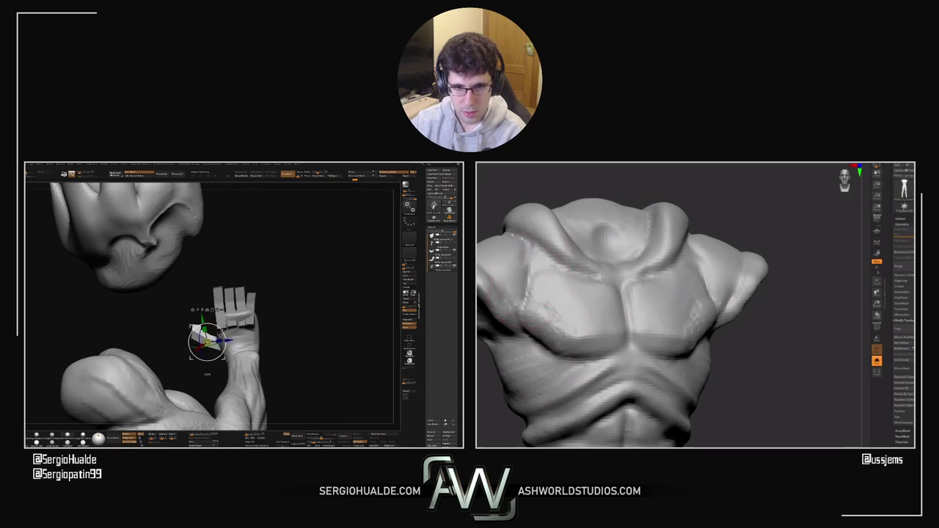
left_click_drag(759, 359, 692, 293)
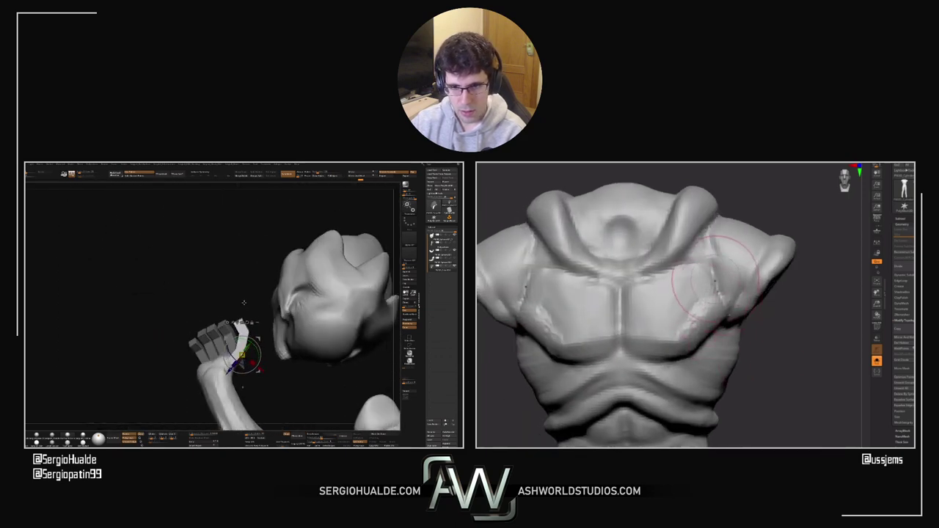
Step: Resize the brush and build up the palm at the thumb's base while checking the headless torso's side and shoulder
key("s")
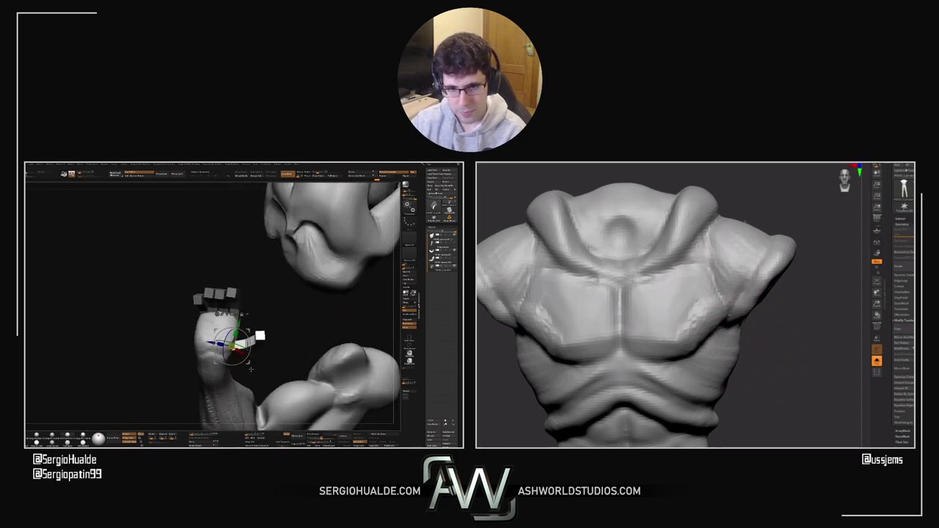
mouse_move(790, 216)
left_mouse_down()
mouse_move(827, 218)
mouse_move(797, 237)
mouse_move(800, 334)
mouse_move(805, 318)
left_mouse_up()
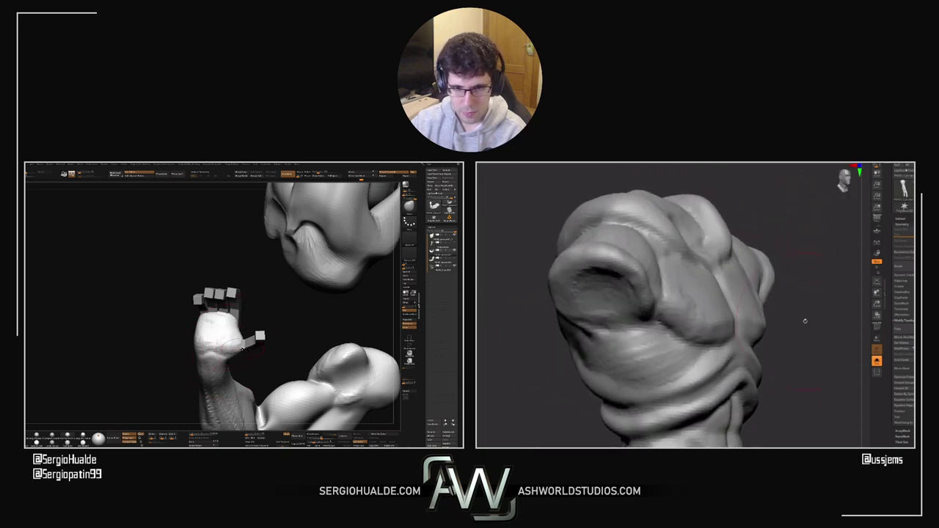
mouse_move(746, 314)
right_mouse_down("ctrl")
mouse_move(742, 301)
mouse_move(726, 315)
mouse_move(726, 287)
mouse_move(707, 305)
right_mouse_up("ctrl")
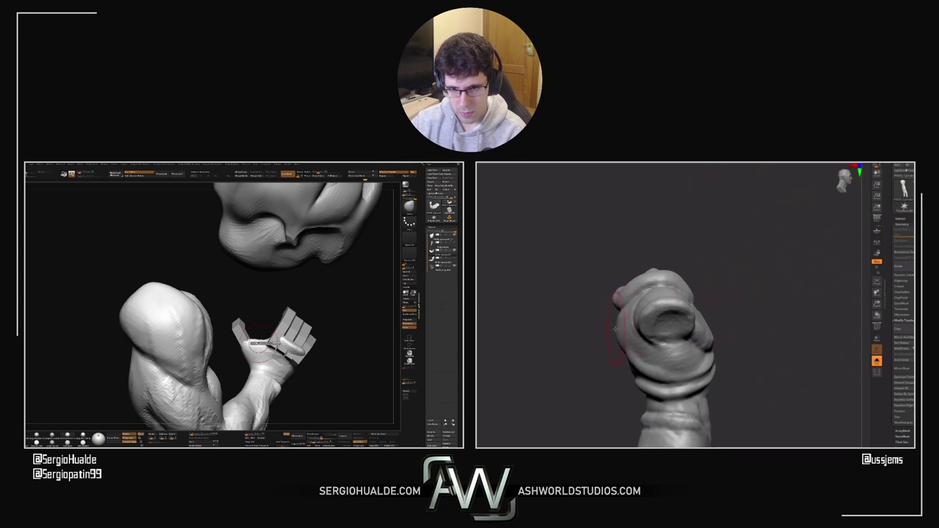
mouse_move(620, 336)
right_mouse_down()
mouse_move(602, 293)
mouse_move(610, 297)
right_mouse_up()
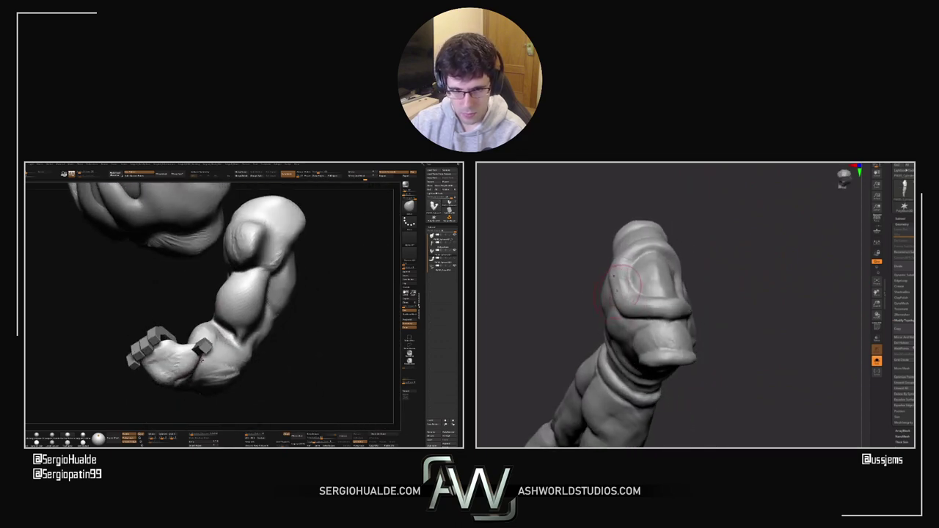
left_click_drag(609, 293, 624, 279)
mouse_move(614, 286)
right_mouse_down()
mouse_move(614, 276)
mouse_move(638, 301)
mouse_move(634, 294)
right_mouse_up()
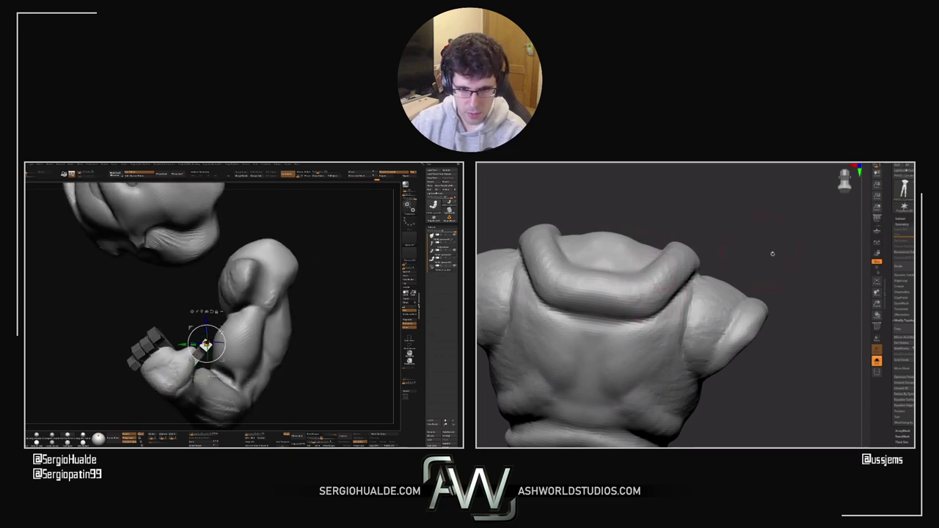
Step: Adjust the thumb's placement against the palm while reviewing the headless torso from back and front
mouse_move(772, 253)
left_mouse_down()
mouse_move(792, 259)
mouse_move(775, 265)
mouse_move(756, 247)
left_mouse_up()
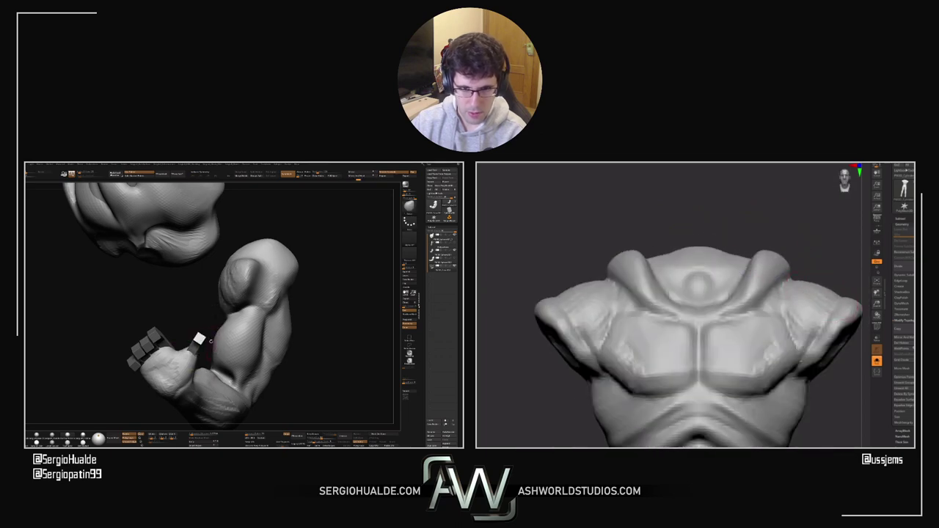
left_click_drag(820, 292, 766, 317)
right_click_drag(766, 317, 751, 309, "ctrl")
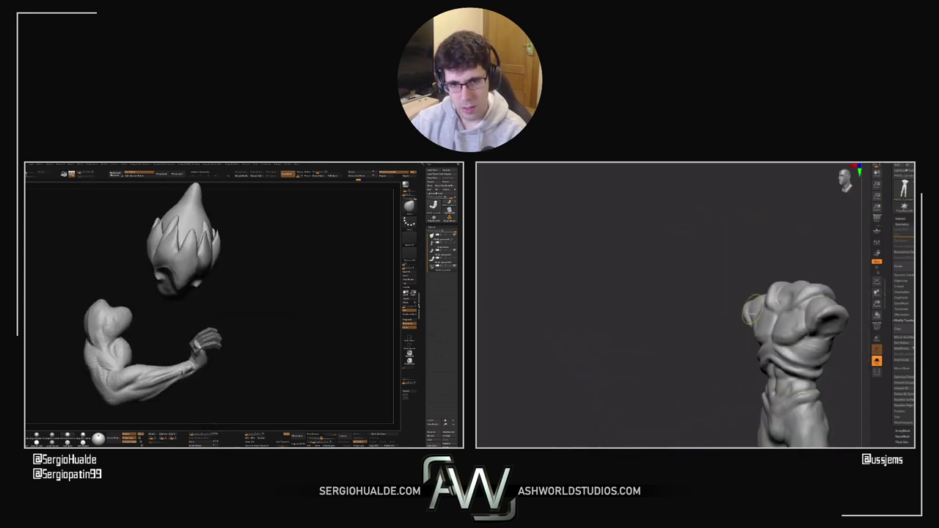
mouse_move(752, 312)
left_mouse_down()
mouse_move(770, 289)
mouse_move(763, 269)
left_mouse_up()
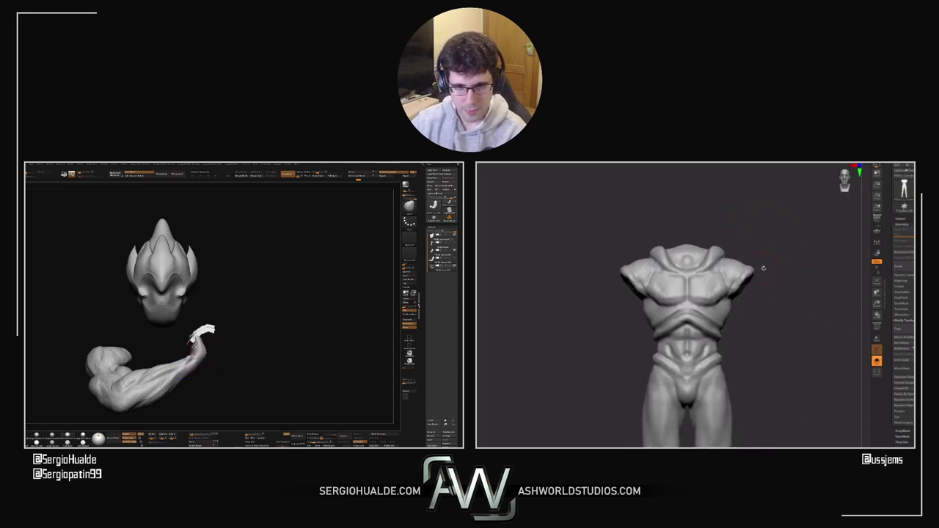
left_click_drag(734, 299, 715, 302)
right_click_drag(653, 301, 683, 312, "ctrl")
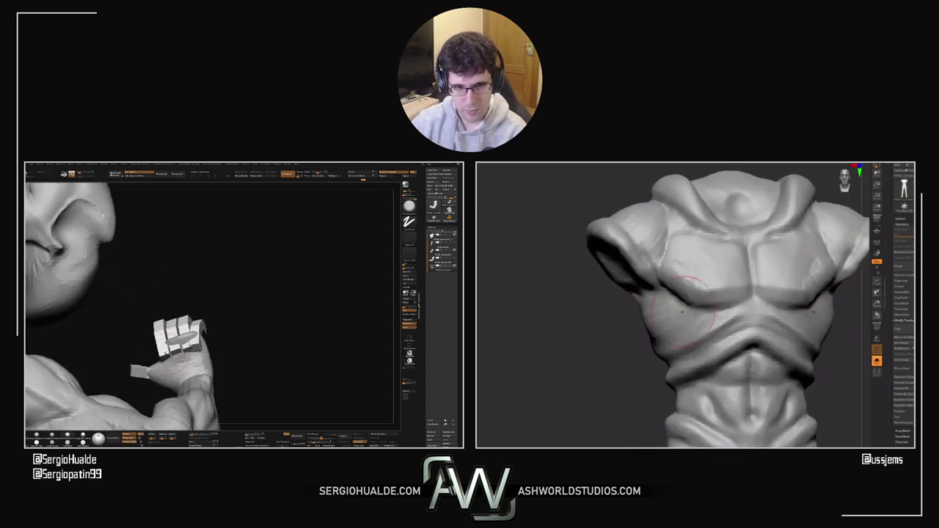
Step: Resize the brush and shape the sides of the headless torso's ribcage below the arms
left_click_drag(649, 312, 643, 312)
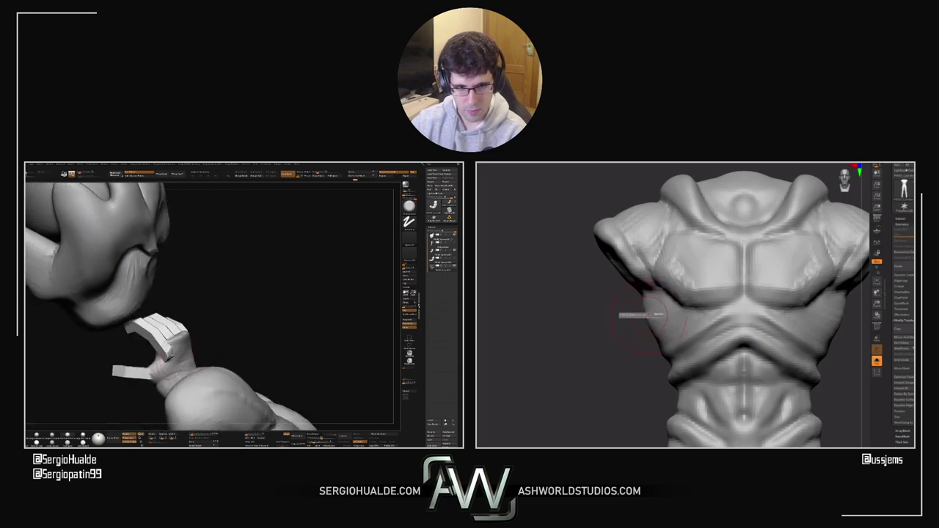
left_click_drag(652, 322, 716, 315)
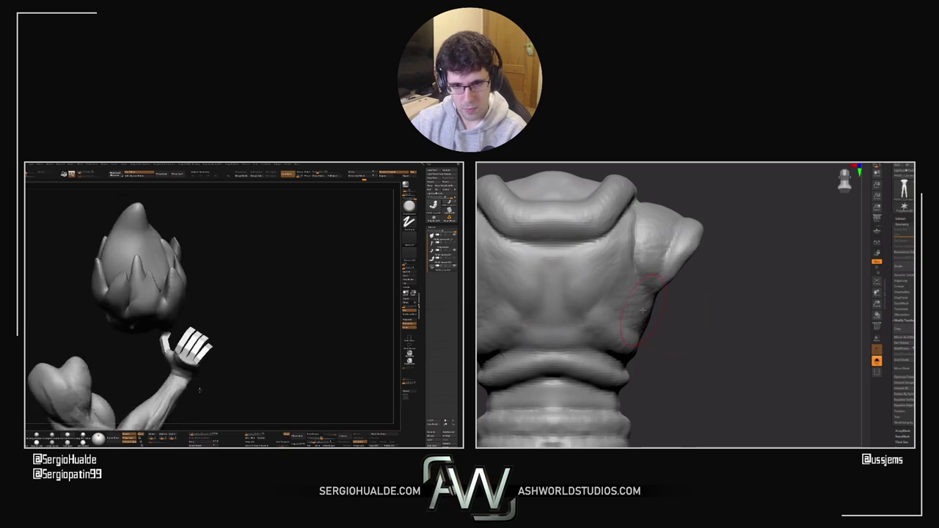
left_click_drag(706, 314, 719, 314)
left_click_drag(630, 312, 608, 309)
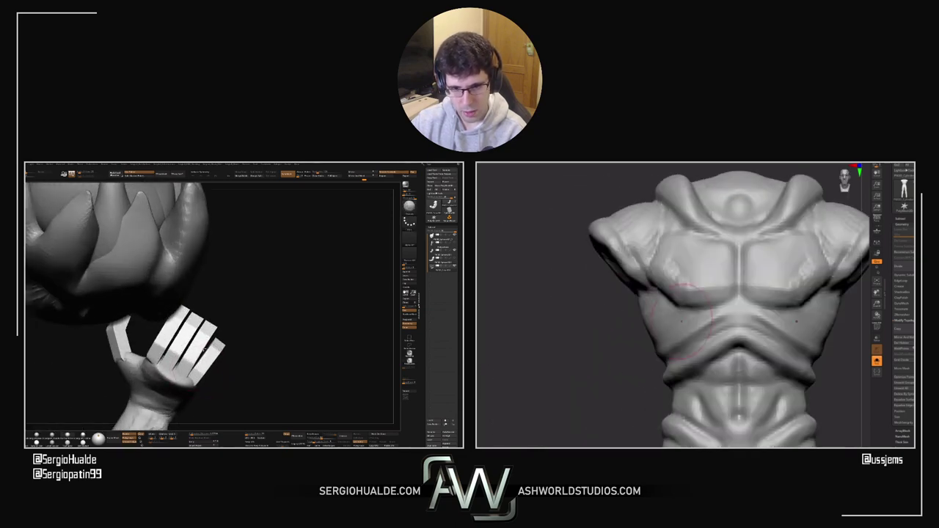
mouse_move(850, 369)
left_mouse_down()
mouse_move(844, 363)
mouse_move(872, 368)
left_mouse_up()
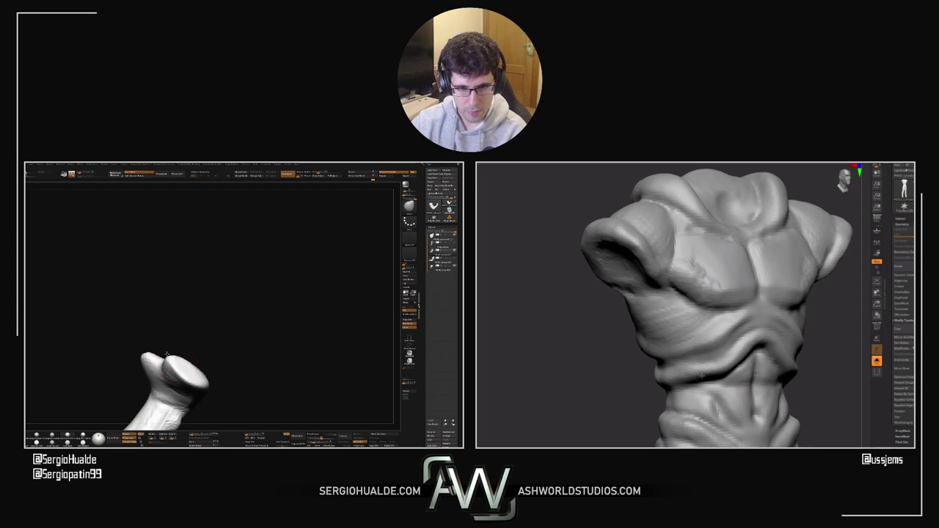
Step: Shape the palm beneath the row of fingers, working around its back and outer edge
right_click_drag(167, 359, 178, 356)
left_click_drag(636, 396, 620, 373)
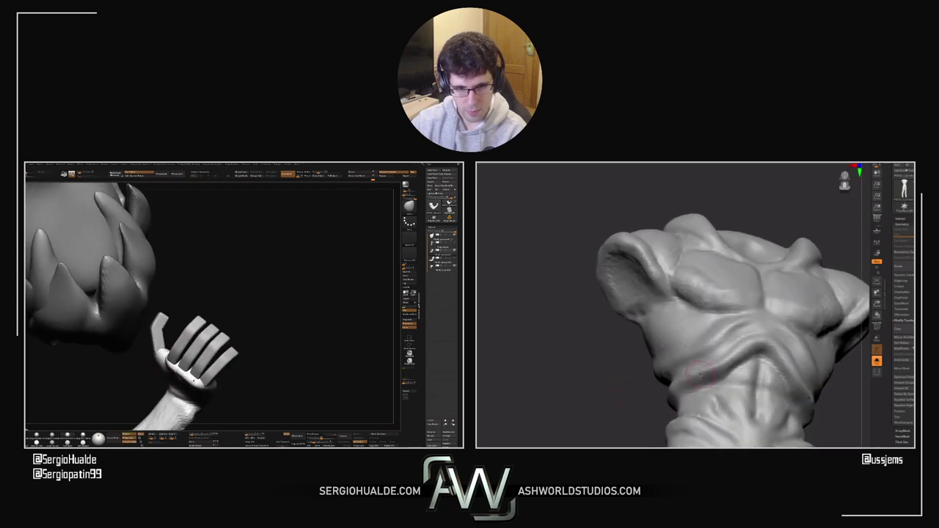
right_click_drag(183, 373, 210, 394)
left_click_drag(210, 394, 157, 386)
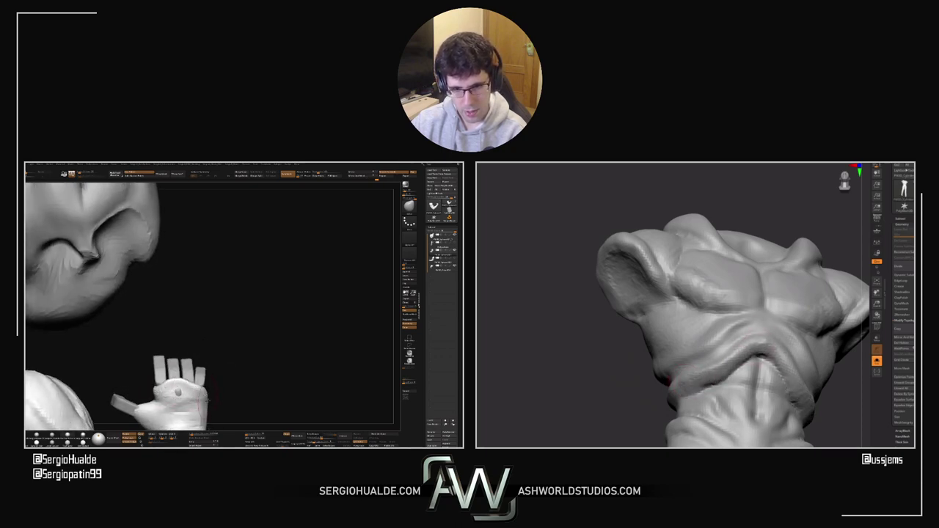
left_click_drag(208, 400, 220, 365)
Step: Define the rib arch above the headless torso's abdomen and refine the side of the hand near the wrist
left_click_drag(646, 396, 698, 388)
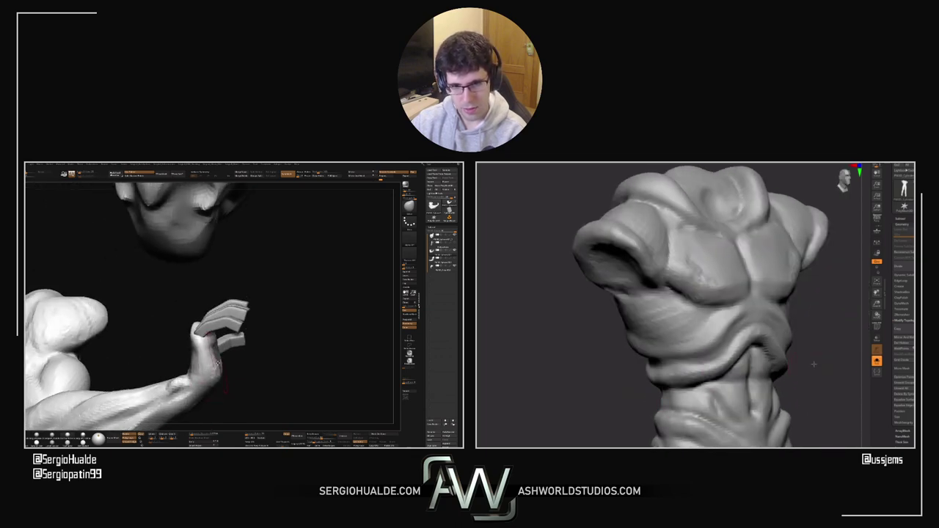
left_click_drag(814, 364, 790, 351)
left_click_drag(215, 347, 247, 373)
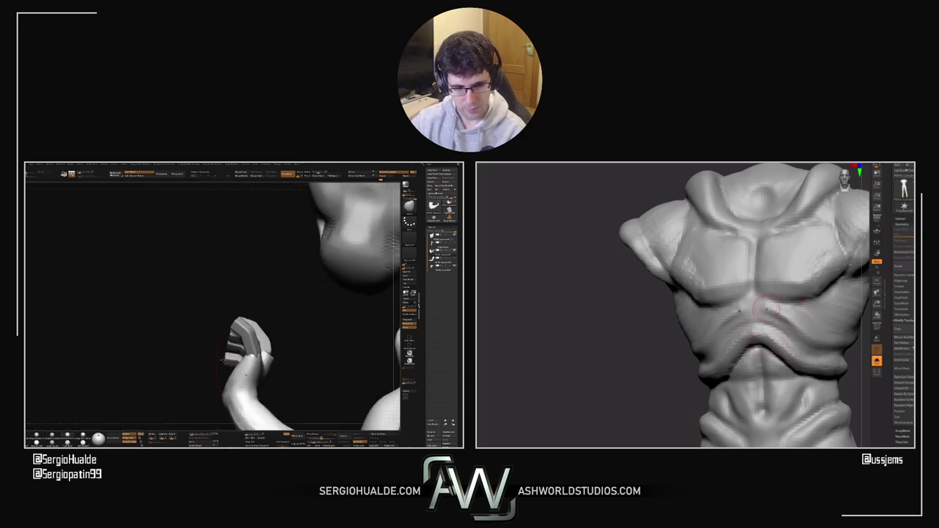
left_click_drag(680, 361, 704, 360)
left_click_drag(222, 359, 256, 352)
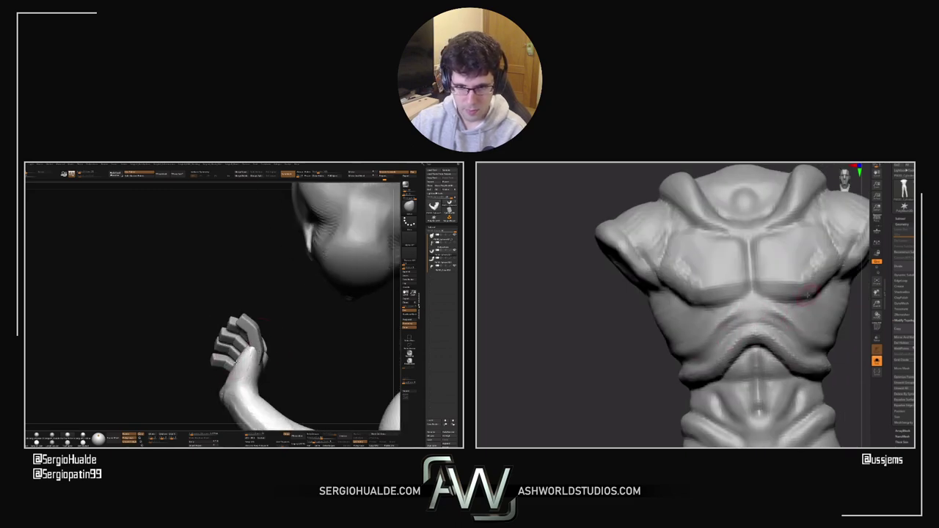
Step: Readjust the brush size and sculpt the heel of the palm while checking the headless torso's ribs
mouse_move(608, 330)
left_mouse_down()
mouse_move(588, 330)
mouse_move(614, 323)
left_mouse_up()
left_click_drag(231, 372, 229, 380)
key("s")
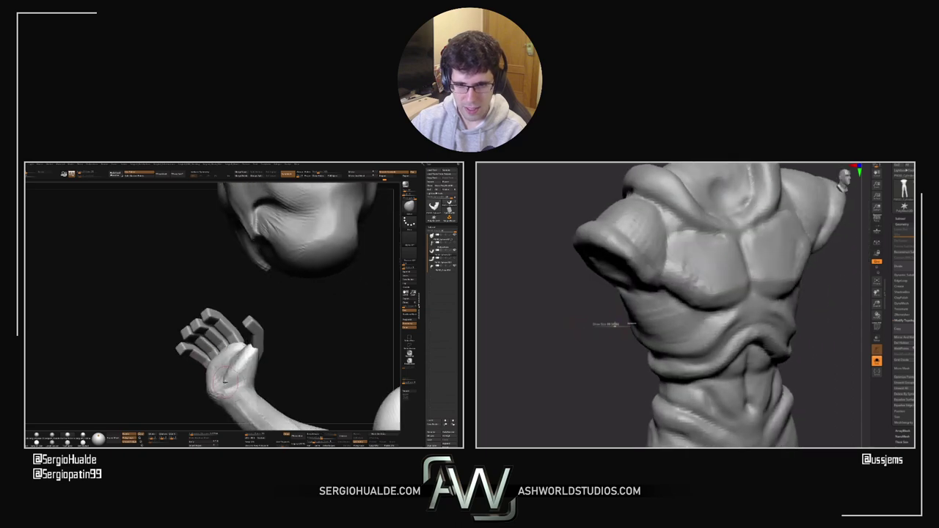
right_click_drag(229, 380, 227, 378)
key("s")
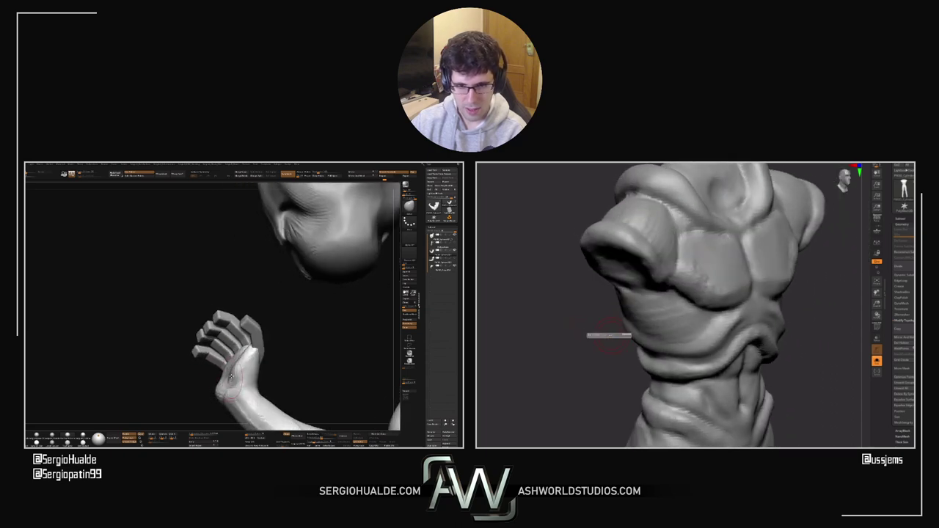
left_click_drag(609, 335, 649, 331)
right_click_drag(231, 376, 224, 379)
key("s")
Step: Select the fingers and mask all but the one nearest the thumb, placing the transform gizmo at its base
left_click(258, 341, "alt")
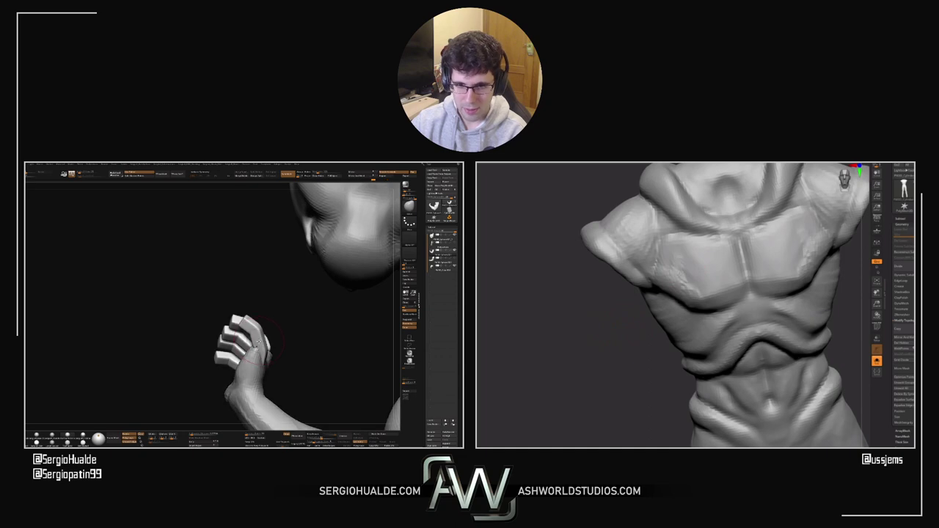
right_click_drag(259, 342, 245, 357)
right_click(254, 356)
right_click(245, 357)
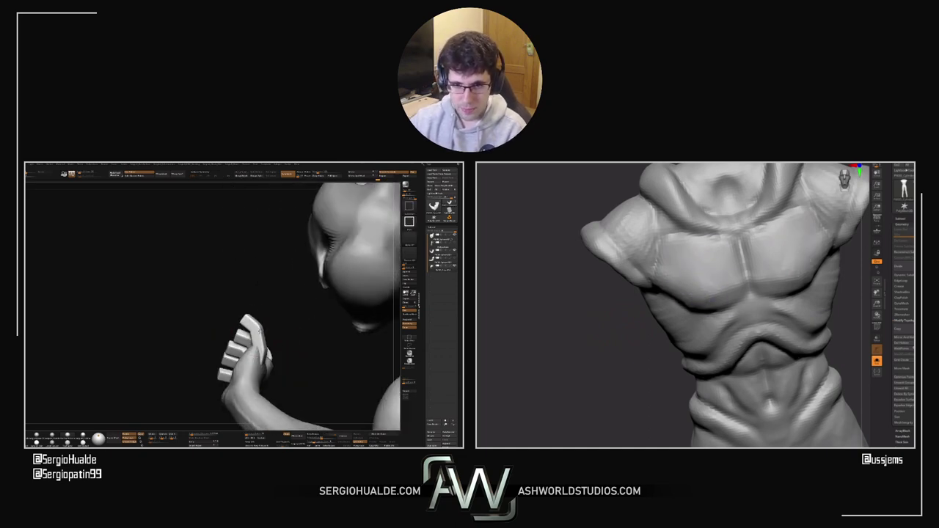
left_click(260, 332, "ctrl+shift")
left_click_drag(621, 330, 660, 312)
key("w")
left_click(289, 340, "ctrl+shift")
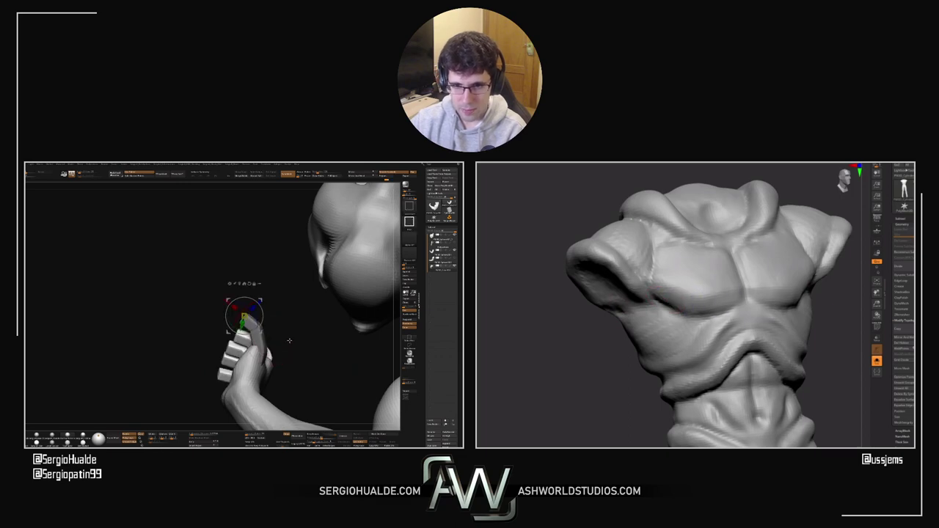
left_click(256, 330, "ctrl")
right_click_drag(289, 340, 273, 354)
left_click(274, 342, "alt")
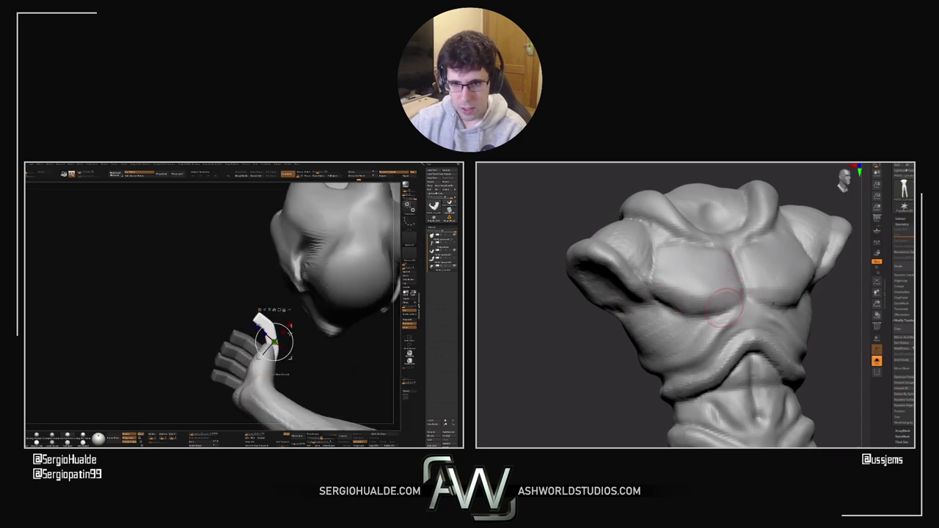
Step: Rotate the unmasked finger around its base to tilt it away from the palm
left_click_drag(291, 327, 288, 334)
right_click_drag(288, 352, 285, 373)
mouse_move(284, 372)
left_mouse_down()
mouse_move(267, 372)
mouse_move(277, 363)
mouse_move(268, 334)
left_mouse_up()
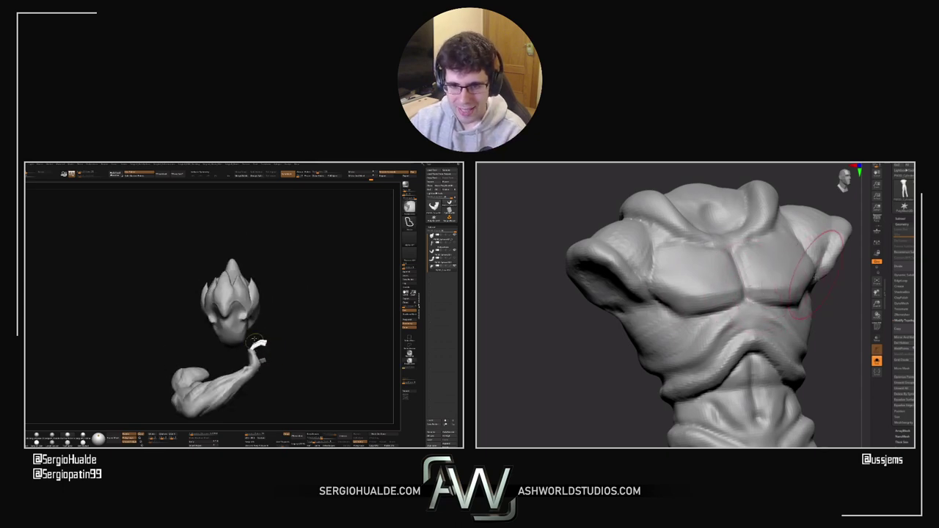
right_click_drag(254, 339, 254, 351, "ctrl")
key("w")
left_click(252, 348, "alt")
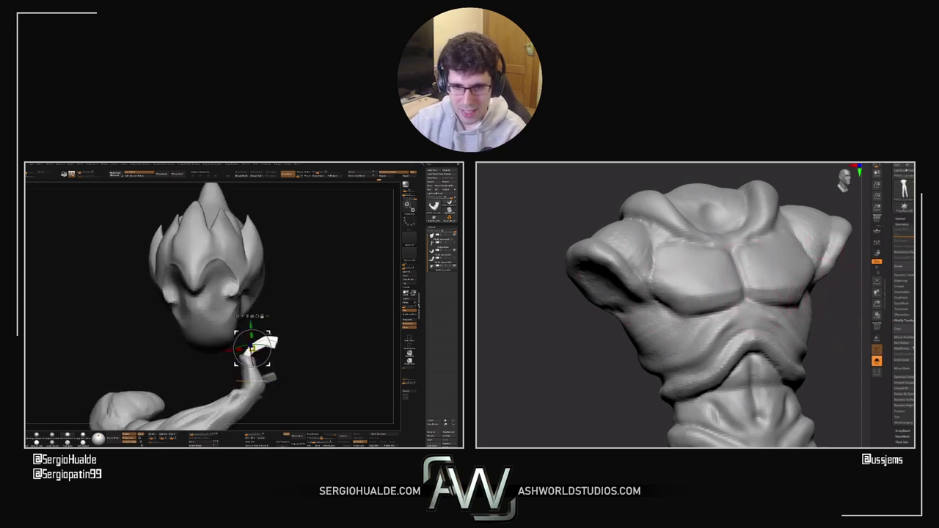
left_click_drag(251, 348, 283, 360, "alt")
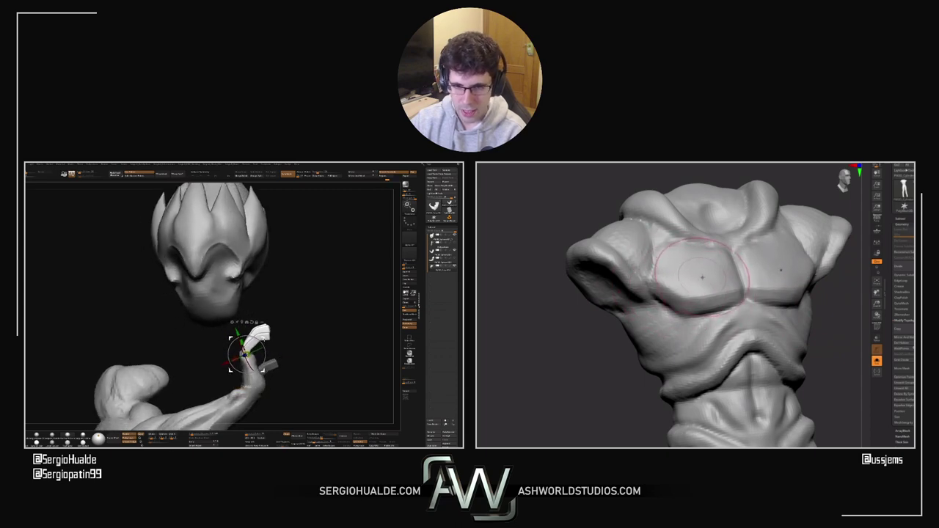
Step: Return to brush sculpting and refine the four curled fingers while examining the headless torso's side
key("q")
mouse_move(269, 360)
right_mouse_down("ctrl")
mouse_move(264, 342)
mouse_move(273, 369)
mouse_move(258, 342)
right_mouse_up("ctrl")
left_click_drag(255, 346, 271, 344)
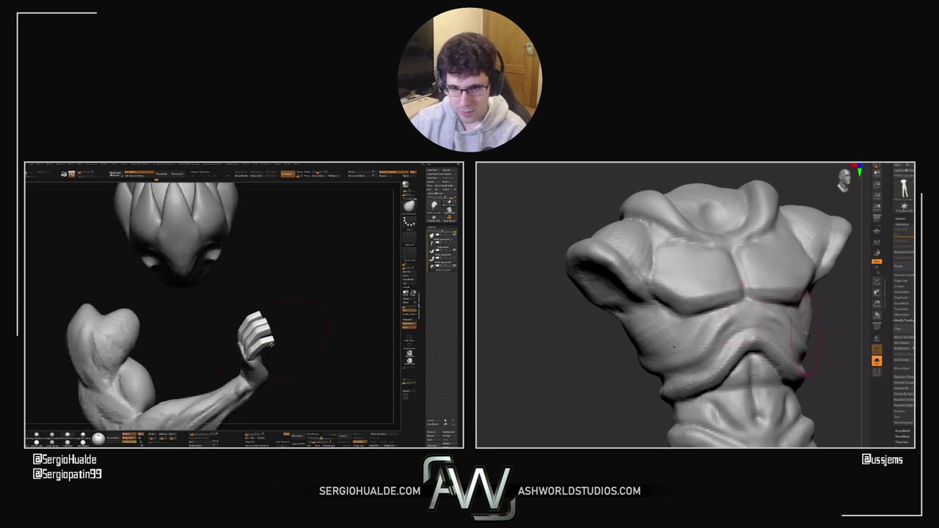
mouse_move(812, 333)
left_mouse_down()
mouse_move(824, 346)
mouse_move(827, 336)
left_mouse_up()
right_click_drag(258, 353, 260, 348)
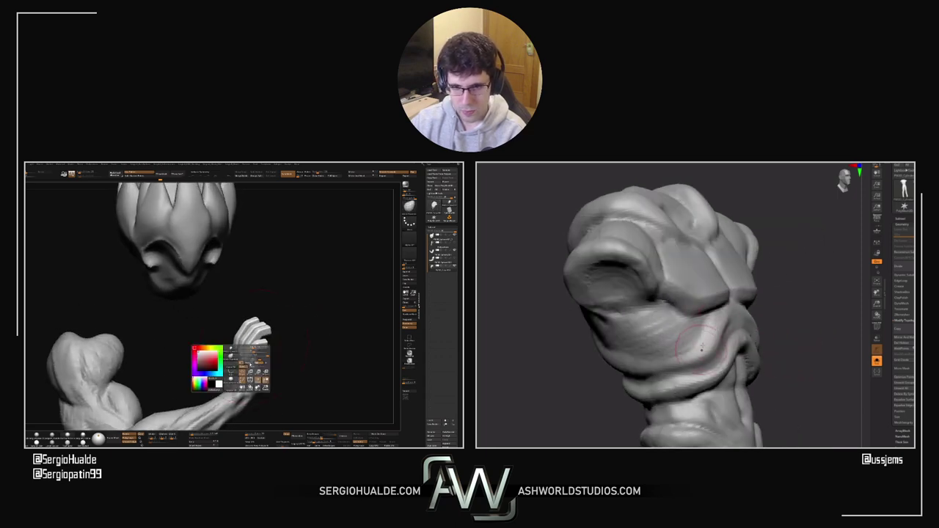
left_click_drag(827, 335, 692, 343)
mouse_move(260, 350)
left_mouse_down()
mouse_move(245, 369)
mouse_move(270, 347)
mouse_move(273, 357)
left_mouse_up()
Step: Adjust the four fingers from several angles while sculpting the ribs below the headless torso's chest
left_click_drag(786, 339, 613, 370)
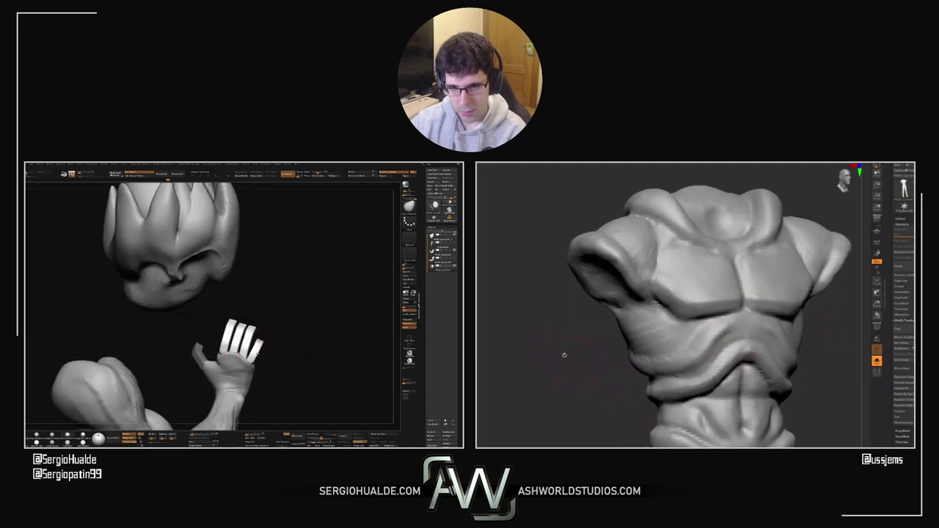
left_click_drag(253, 352, 268, 339)
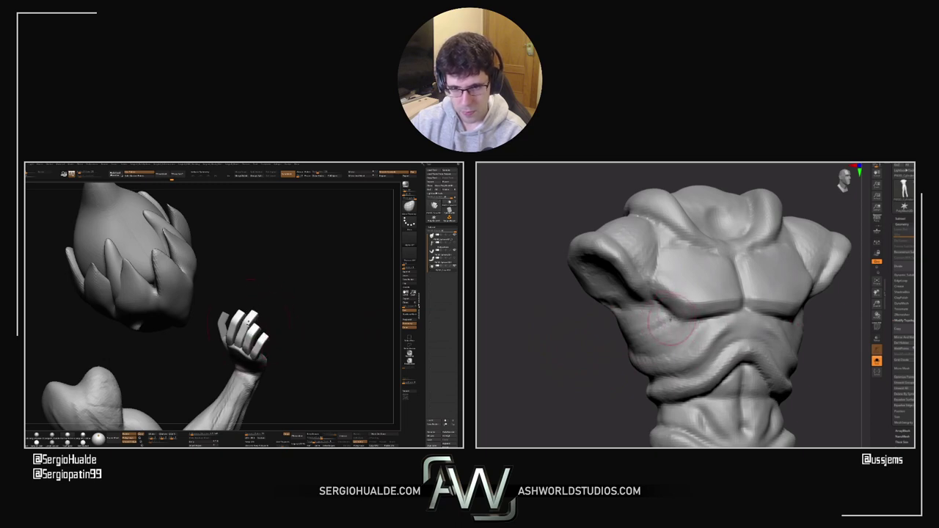
right_click_drag(249, 322, 245, 328)
right_click(245, 327)
left_click_drag(595, 360, 637, 345)
right_click_drag(245, 327, 246, 325)
right_click(246, 325)
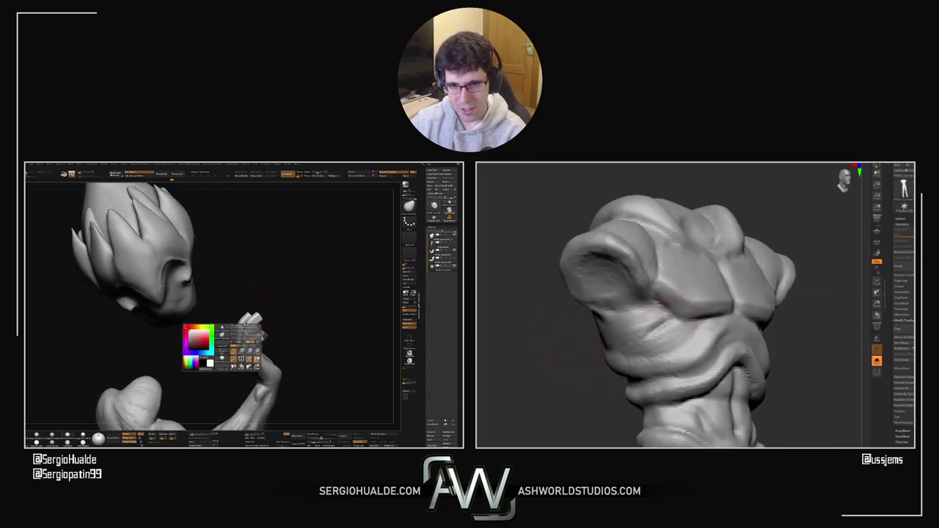
Step: Shape the muscle bands below the torso's armpit and refine the fingers from the palm side
left_click_drag(564, 359, 712, 335)
right_click_drag(251, 313, 239, 316)
left_click_drag(706, 333, 644, 342)
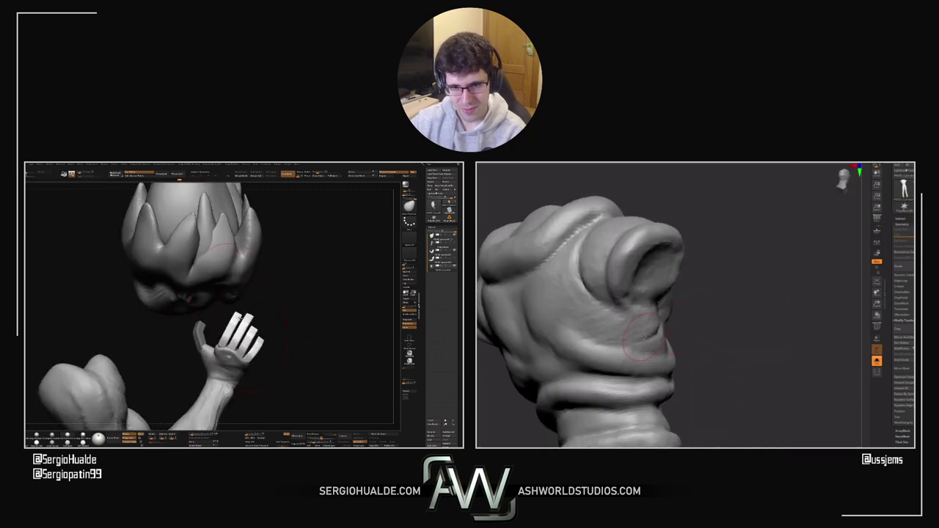
right_click_drag(230, 323, 242, 323)
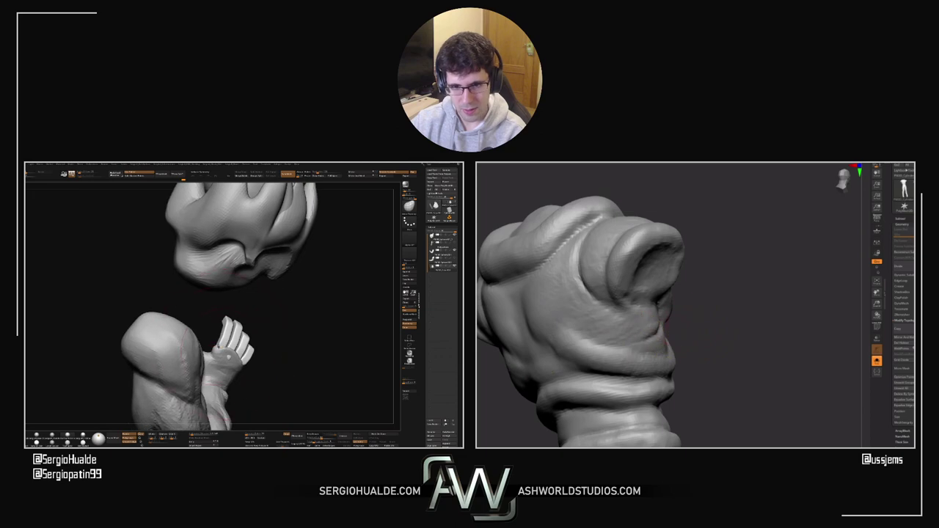
left_click_drag(664, 322, 676, 335)
left_click_drag(227, 356, 232, 349)
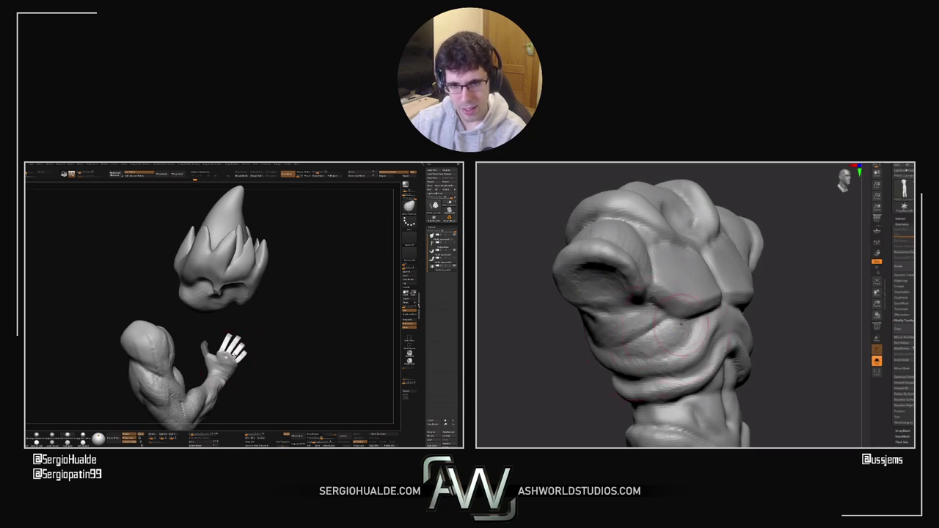
Step: Refine the fingers from the back of the hand while sculpting the rib muscles on the torso's opposite flank
mouse_move(239, 351)
right_mouse_down()
mouse_move(241, 382)
mouse_move(241, 365)
right_mouse_up()
left_click_drag(806, 359, 801, 338)
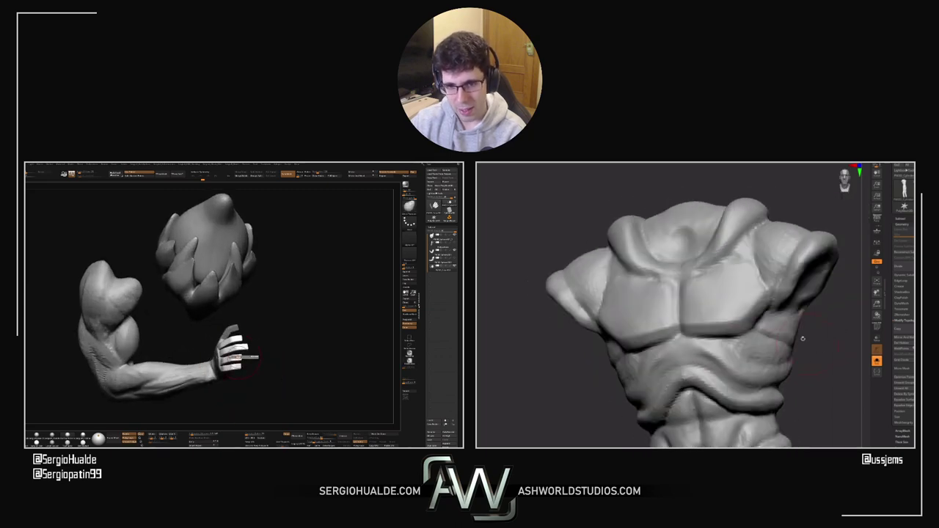
right_click_drag(243, 365, 242, 357)
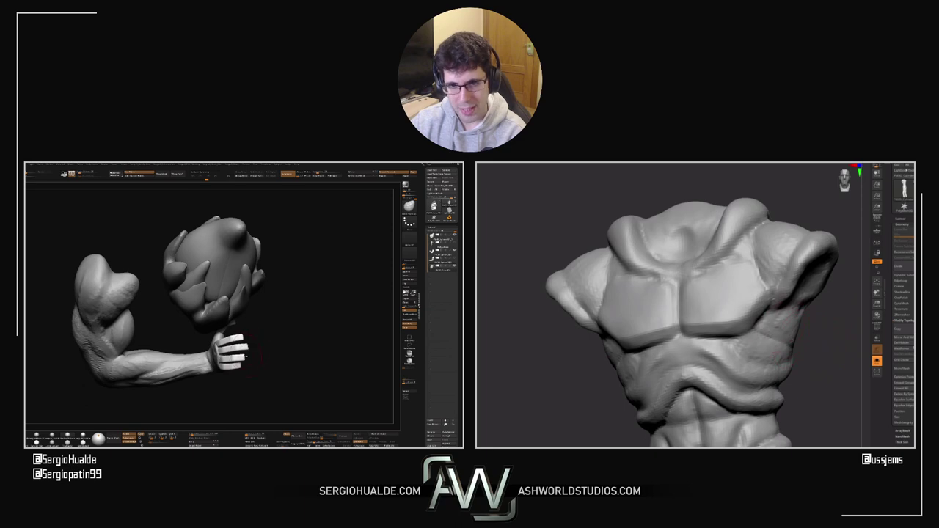
right_click_drag(243, 364, 242, 359)
left_click_drag(805, 352, 820, 333)
right_click_drag(243, 360, 264, 350)
left_click_drag(724, 342, 802, 352)
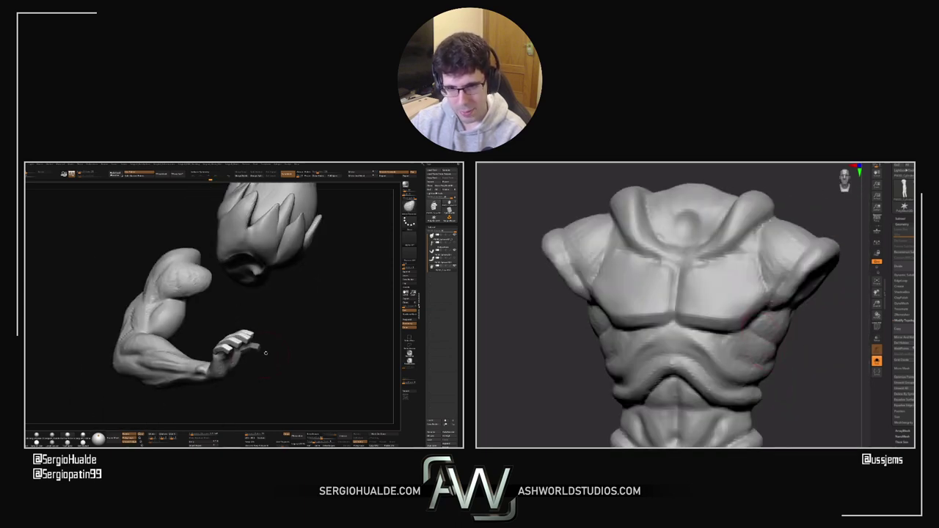
right_click_drag(264, 350, 269, 345)
Step: Select the thumb piece and reshape it against the palm while refining the torso's side ribs
mouse_move(269, 346)
left_mouse_down()
mouse_move(252, 350)
mouse_move(281, 355)
left_mouse_up()
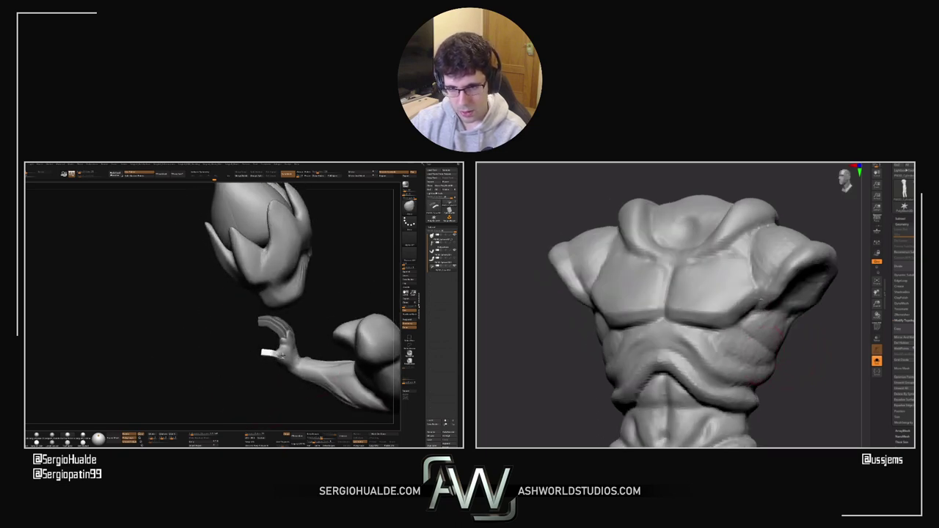
left_click_drag(787, 362, 721, 345)
mouse_move(280, 356)
left_mouse_down()
mouse_move(270, 352)
mouse_move(278, 357)
left_mouse_up()
left_click_drag(722, 345, 778, 353)
left_click_drag(278, 357, 265, 352)
left_click_drag(778, 352, 780, 336)
mouse_move(264, 353)
left_mouse_down()
mouse_move(260, 339)
mouse_move(262, 351)
left_mouse_up()
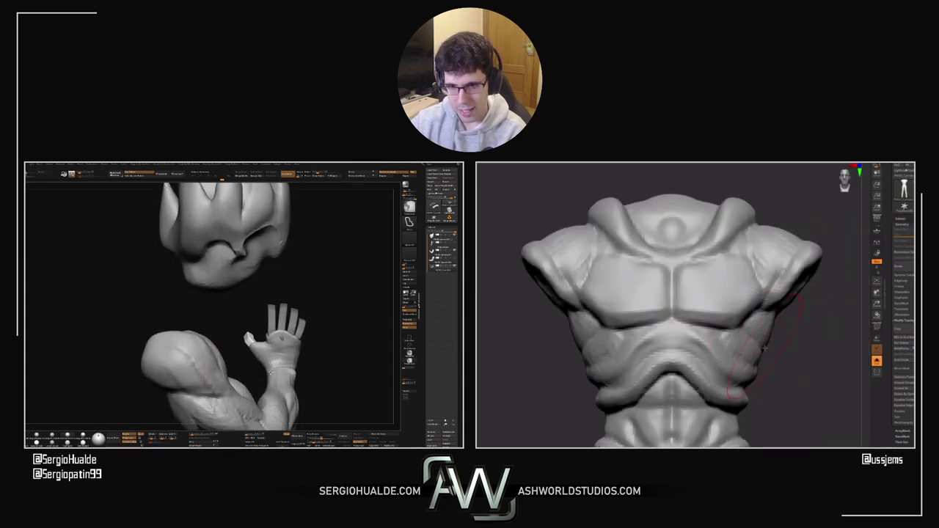
Step: Select the arm and sculpt the palm around the thumb's base while adjusting the torso's flank and shoulder contours
left_click_drag(769, 342, 760, 349)
left_click_drag(262, 350, 263, 348)
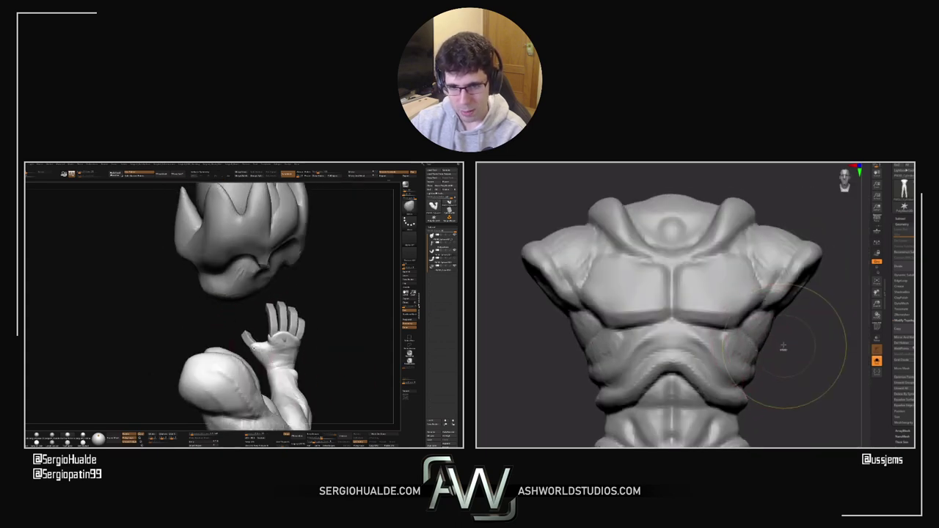
left_click_drag(779, 314, 746, 249, "alt")
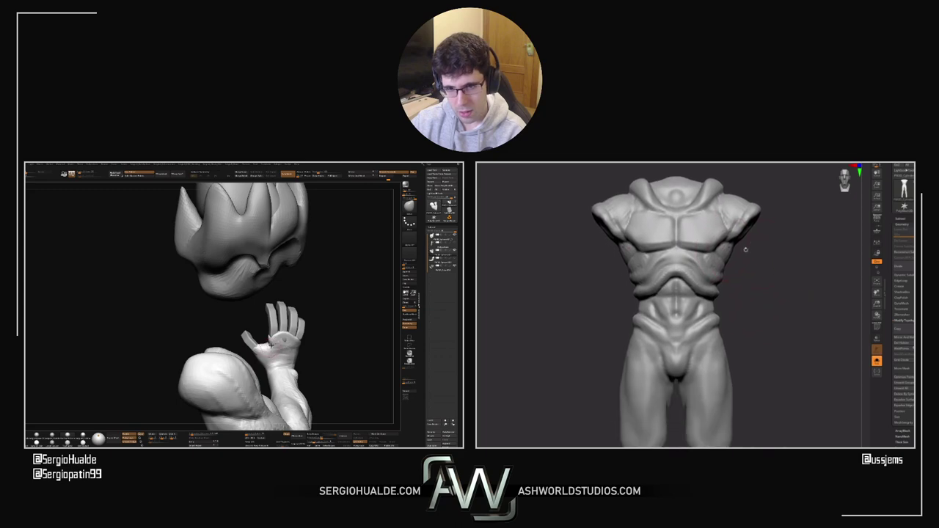
left_click_drag(269, 342, 269, 342)
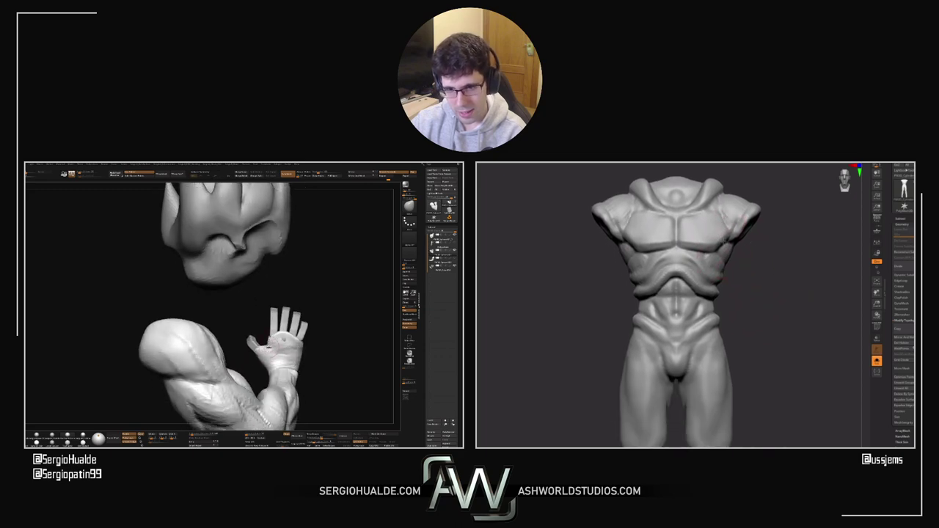
right_click_drag(719, 217, 722, 227)
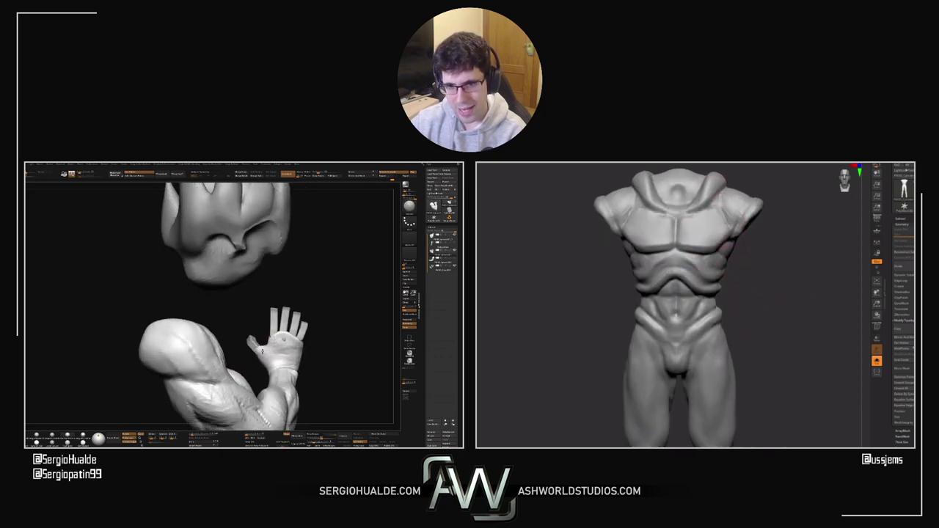
left_click_drag(263, 354, 251, 371)
right_click_drag(733, 213, 725, 226)
left_click_drag(259, 359, 291, 411)
Step: Rework the torso's upper chest and neck base while checking the whole flexed arm against the spiky-haired head
left_click_drag(618, 298, 630, 344, "alt")
left_click_drag(229, 352, 221, 343)
right_click_drag(622, 282, 737, 251)
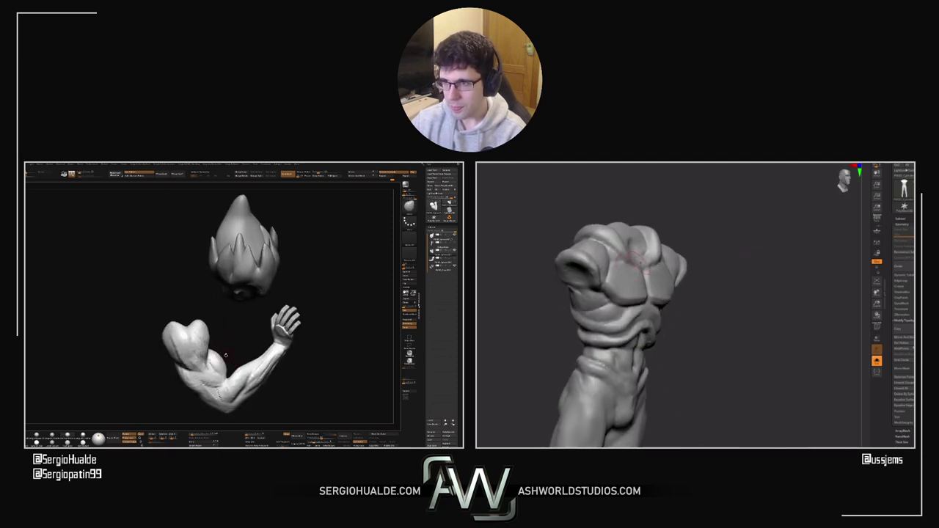
right_click_drag(226, 355, 219, 331, "ctrl")
right_click_drag(632, 262, 664, 330, "alt")
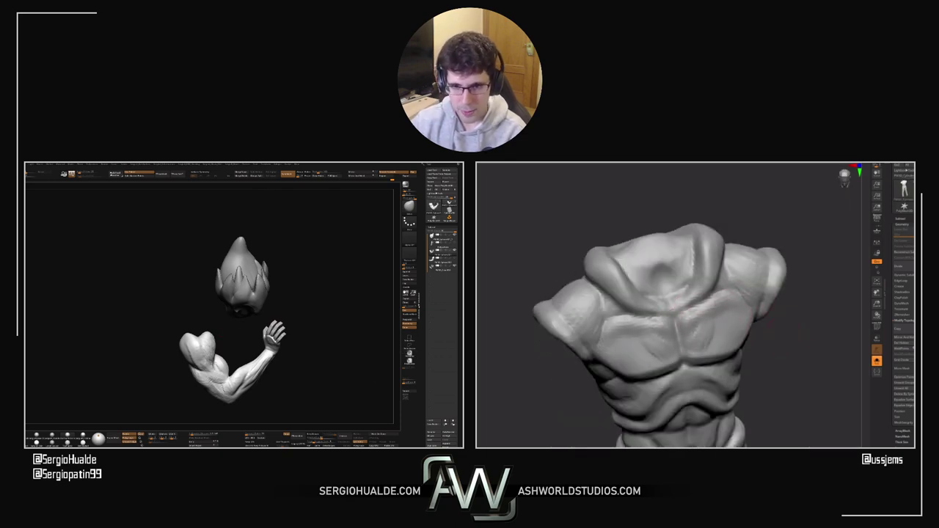
right_click_drag(321, 294, 296, 306)
right_click_drag(769, 326, 782, 330)
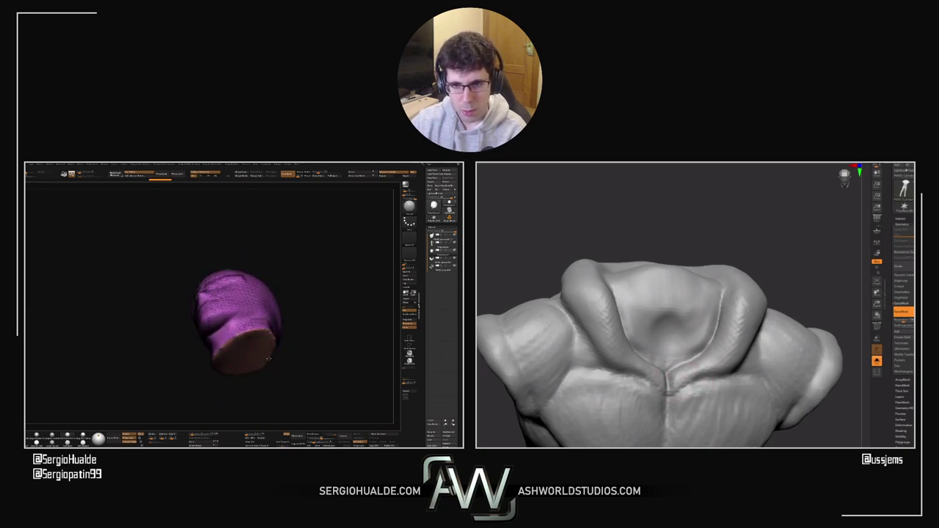
Step: Turn off the head's polygroup display and carve the underside of the nose while examining the torso's shoulder ridge
left_click_drag(258, 381, 251, 398)
key("shift+f")
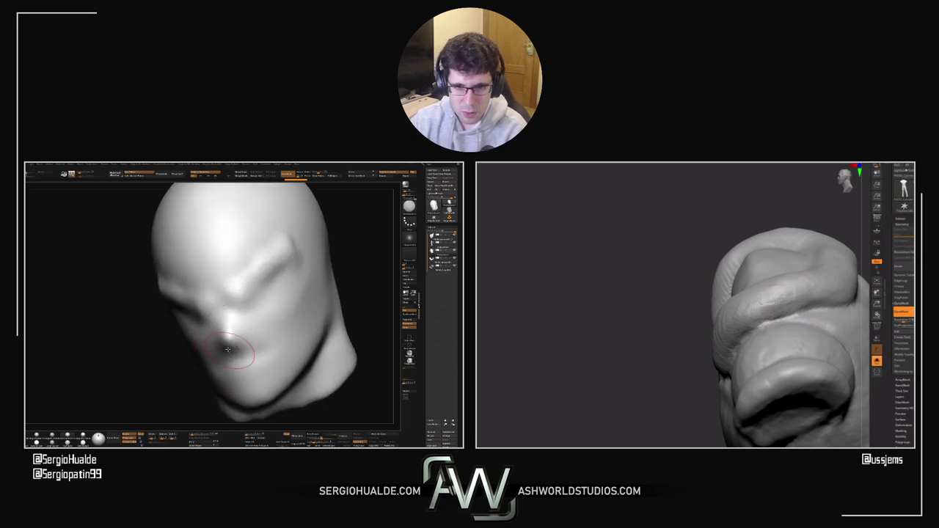
left_click_drag(573, 369, 722, 295)
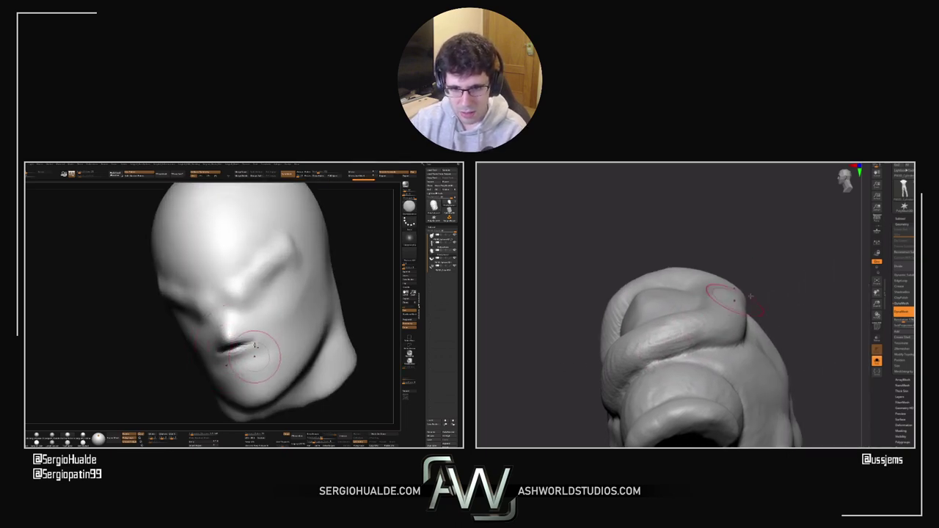
right_click_drag(722, 296, 744, 296)
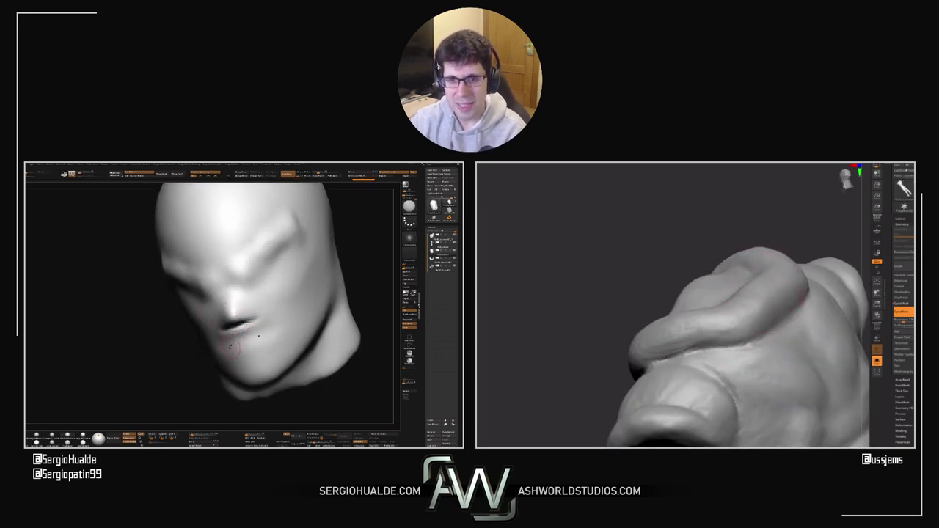
mouse_move(250, 332)
right_mouse_down()
mouse_move(240, 336)
mouse_move(254, 311)
right_mouse_up()
Step: Switch to the Dam Standard brush and define the nose while refining the ridge around the torso's neck base
key("b")
key("d")
key("s")
mouse_move(234, 323)
left_mouse_down()
mouse_move(252, 317)
mouse_move(243, 321)
left_mouse_up()
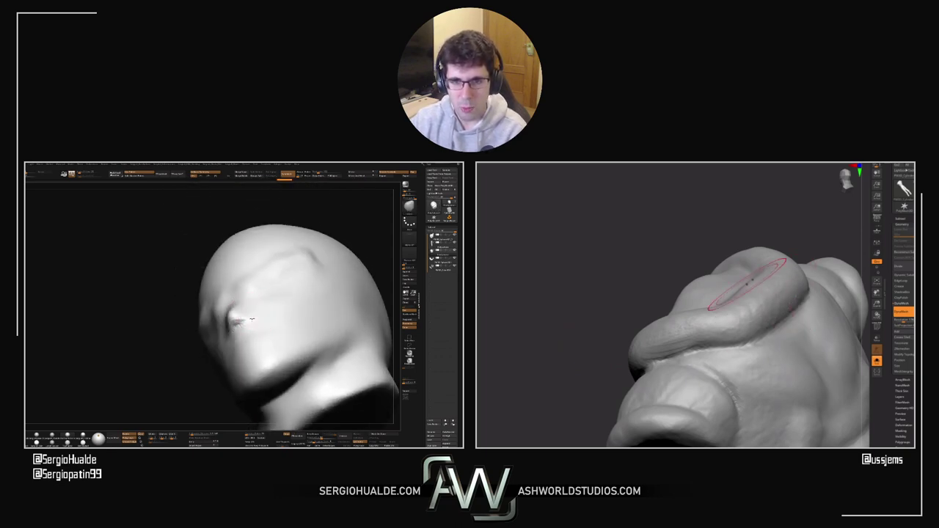
mouse_move(773, 285)
right_mouse_down()
mouse_move(801, 272)
mouse_move(793, 283)
right_mouse_up()
right_click_drag(252, 316, 242, 314)
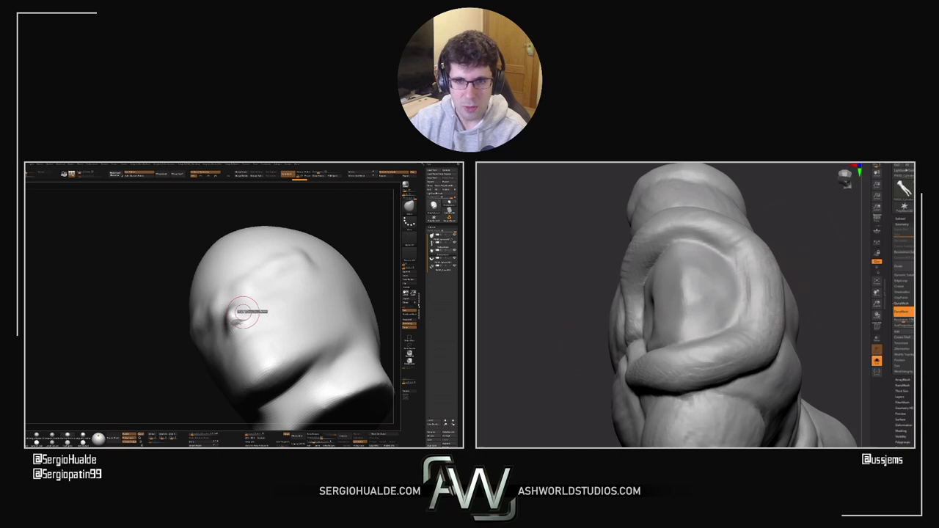
mouse_move(241, 315)
right_mouse_down()
mouse_move(234, 318)
mouse_move(251, 318)
right_mouse_up()
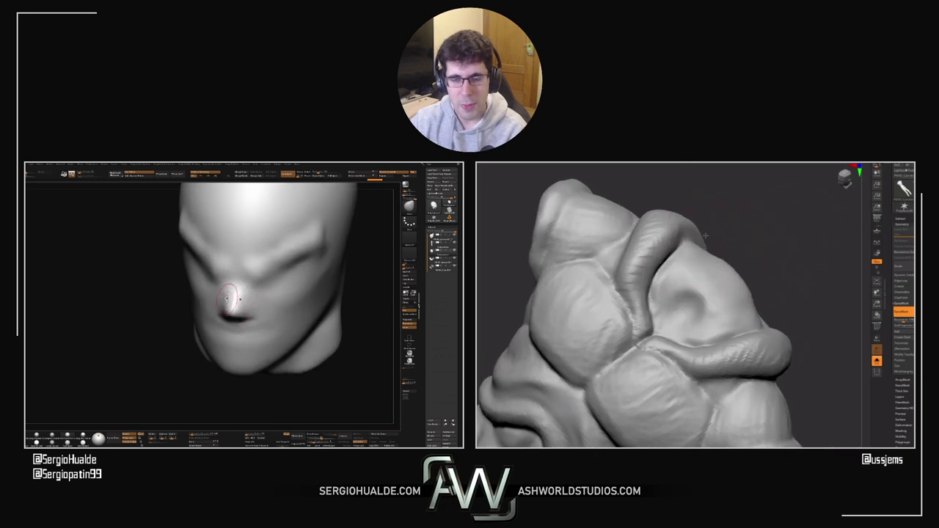
left_click_drag(241, 300, 252, 302)
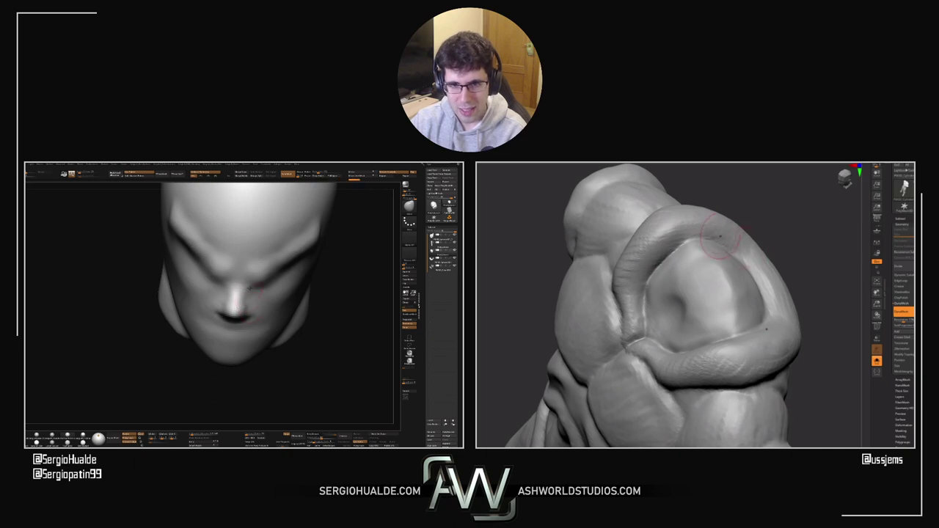
mouse_move(251, 289)
right_mouse_down()
mouse_move(243, 304)
mouse_move(253, 297)
right_mouse_up()
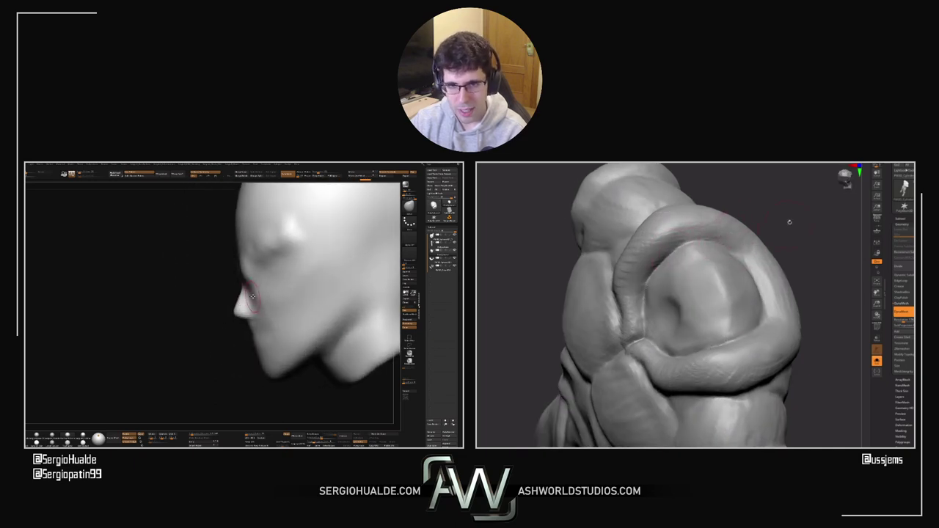
Step: Sculpt the torso's collarbone ridges from the front and start carving the mouth line below the nose
mouse_move(789, 221)
left_mouse_down()
mouse_move(597, 352)
mouse_move(623, 309)
left_mouse_up()
left_click_drag(844, 242, 839, 247, "shift")
left_click_drag(760, 210, 647, 192, "alt")
right_click_drag(253, 334, 253, 326)
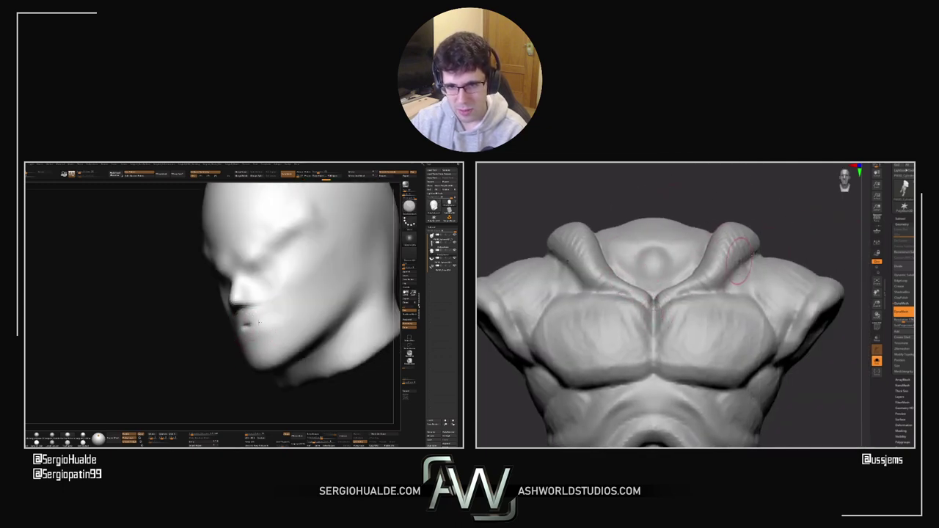
left_click_drag(817, 219, 800, 243)
right_click_drag(254, 328, 248, 324)
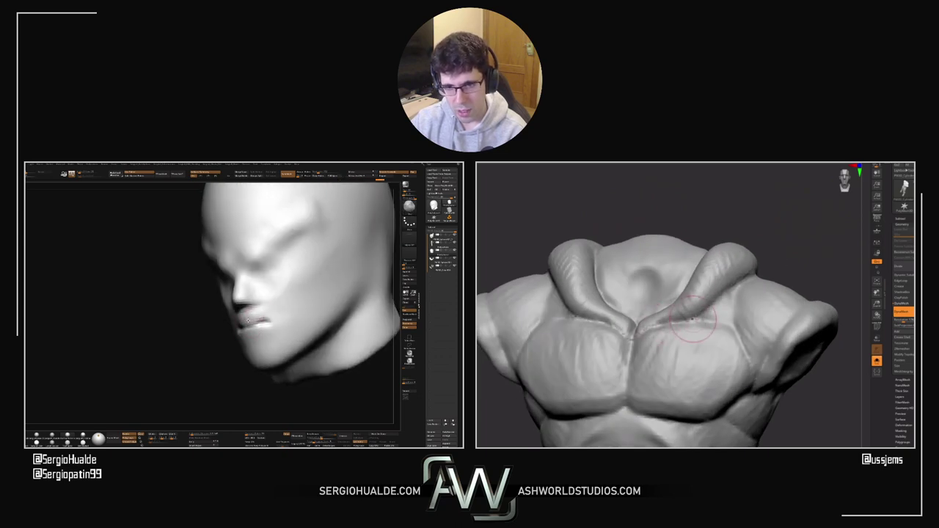
Step: Deepen the head's mouth line and smooth the area below the lower lip while refining the crease under the torso's collarbone
left_click_drag(248, 320, 277, 320)
left_click_drag(782, 265, 737, 285)
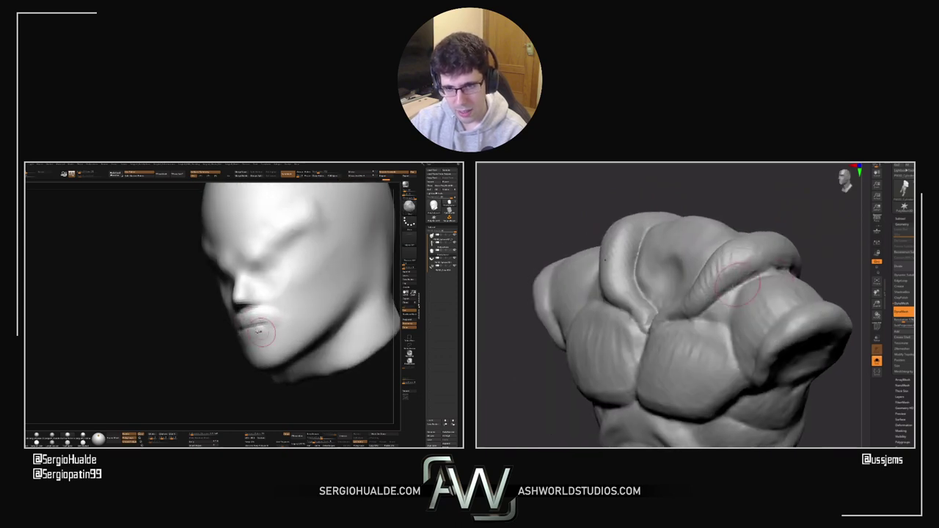
left_click_drag(795, 268, 630, 396)
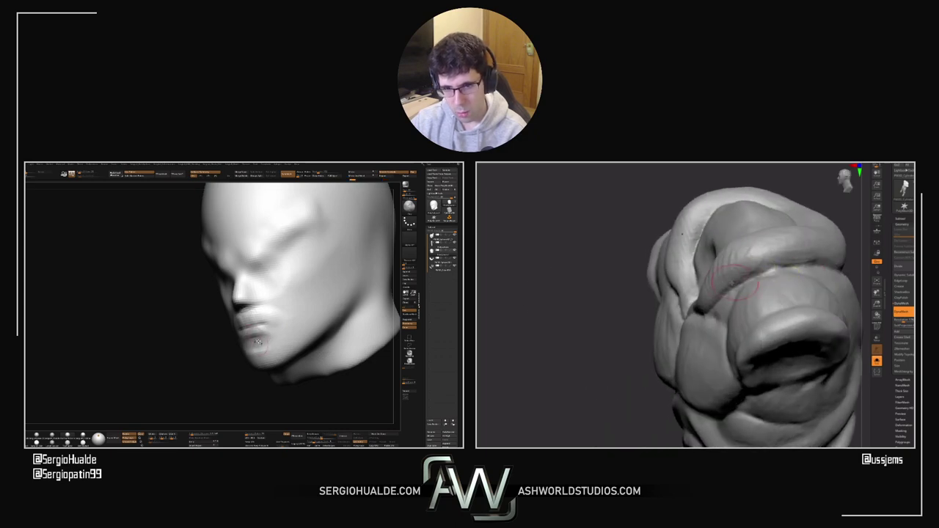
left_click_drag(261, 336, 245, 340, "shift")
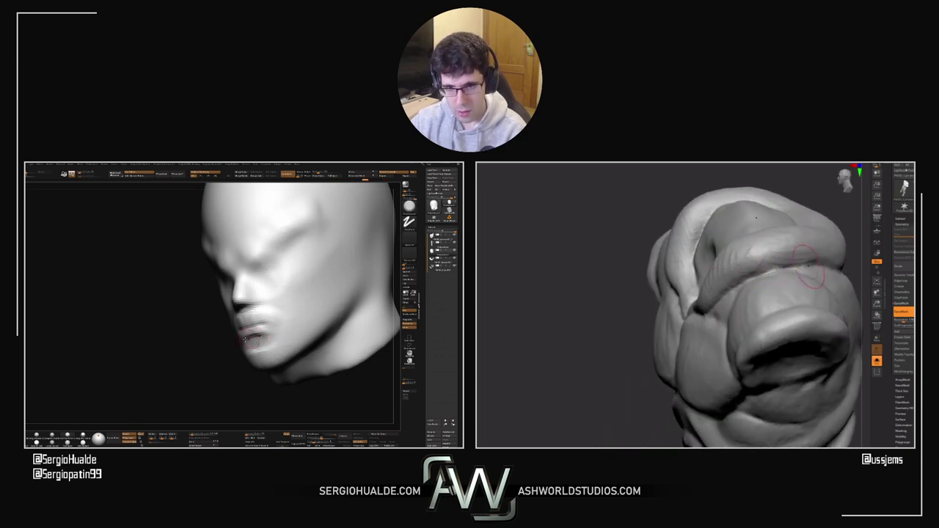
mouse_move(566, 347)
left_mouse_down()
mouse_move(853, 292)
mouse_move(696, 296)
left_mouse_up()
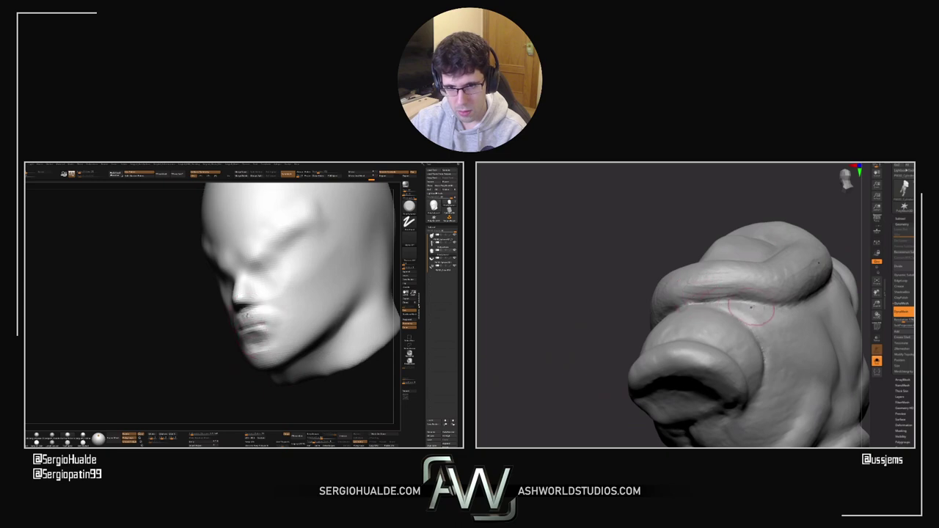
Step: Shape the head's mouth and chin from several angles while building up the torso's shoulder muscle below the collarbone
right_click_drag(283, 328, 337, 328)
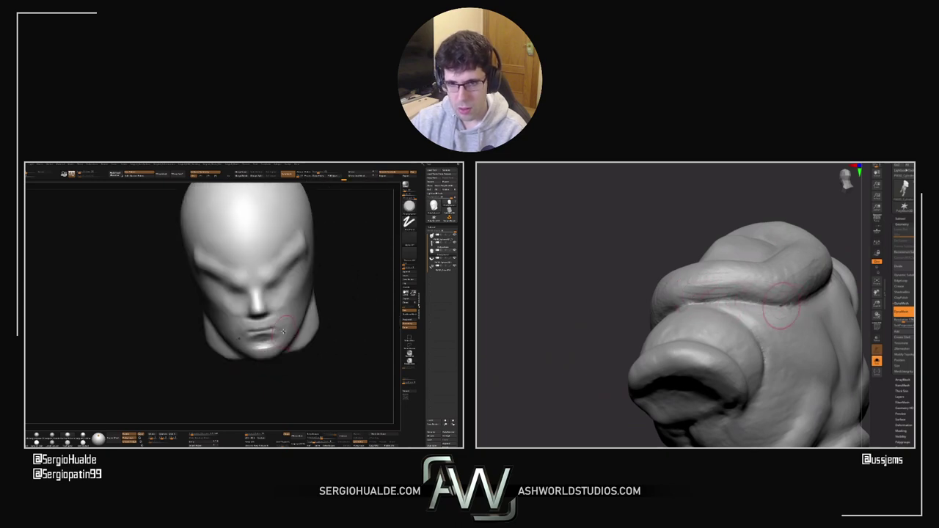
left_click_drag(844, 249, 821, 289)
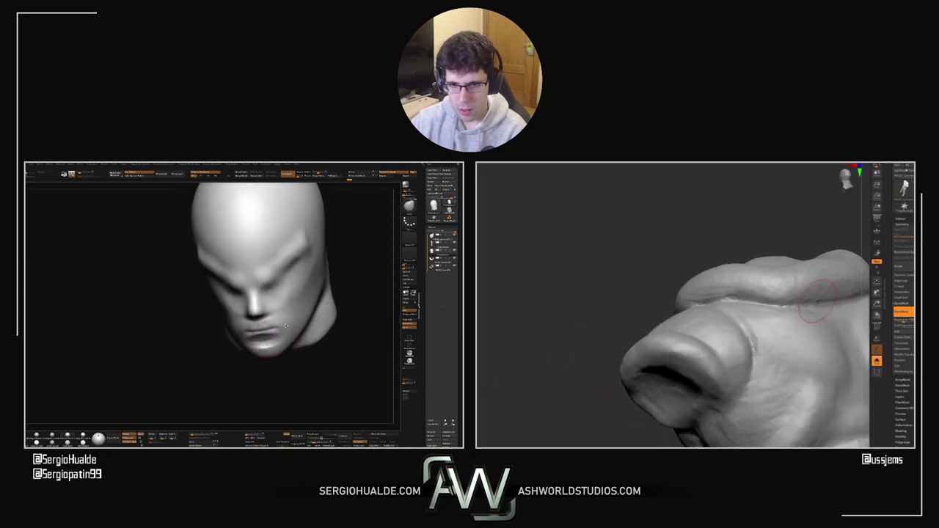
mouse_move(280, 328)
right_mouse_down()
mouse_move(224, 327)
mouse_move(289, 326)
right_mouse_up()
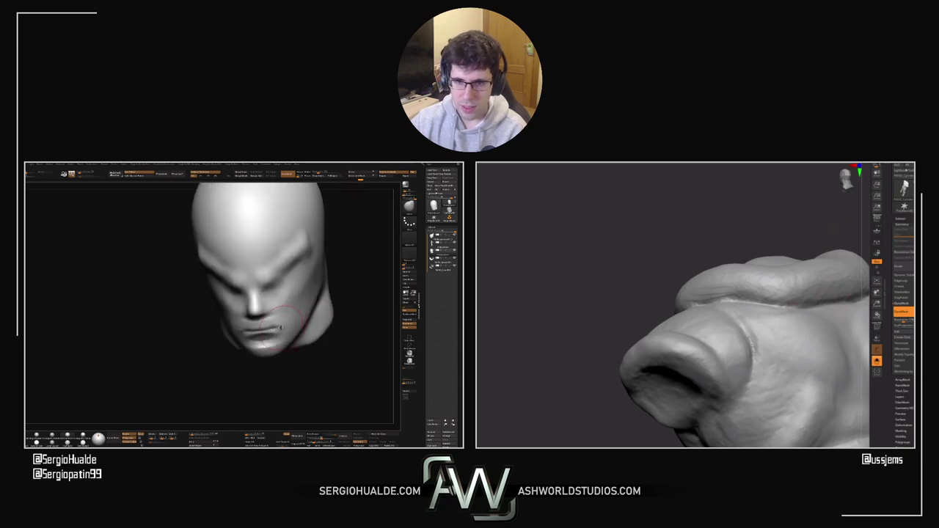
mouse_move(510, 268)
left_mouse_down()
mouse_move(490, 300)
mouse_move(798, 324)
mouse_move(851, 345)
left_mouse_up()
mouse_move(283, 329)
right_mouse_down()
mouse_move(256, 327)
mouse_move(296, 320)
right_mouse_up()
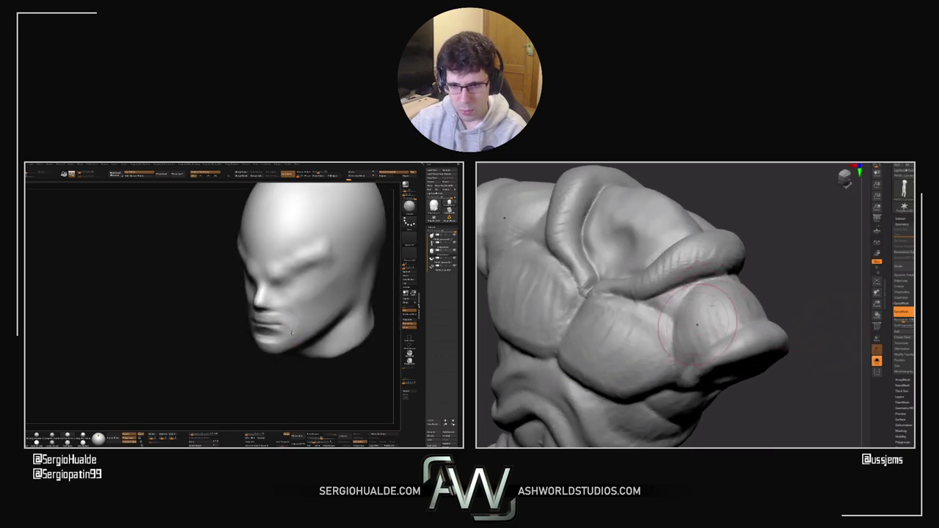
mouse_move(776, 294)
left_mouse_down()
mouse_move(753, 275)
mouse_move(760, 297)
left_mouse_up()
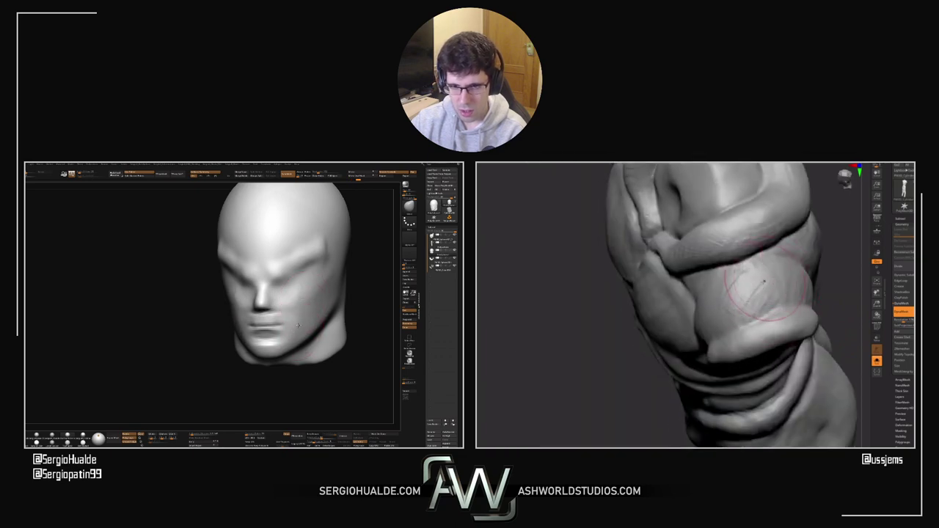
Step: Switch to the Dam Standard brush and sharpen the line between the head's lips
right_click_drag(298, 325, 284, 328)
key("b")
key("d")
key("s")
key("s")
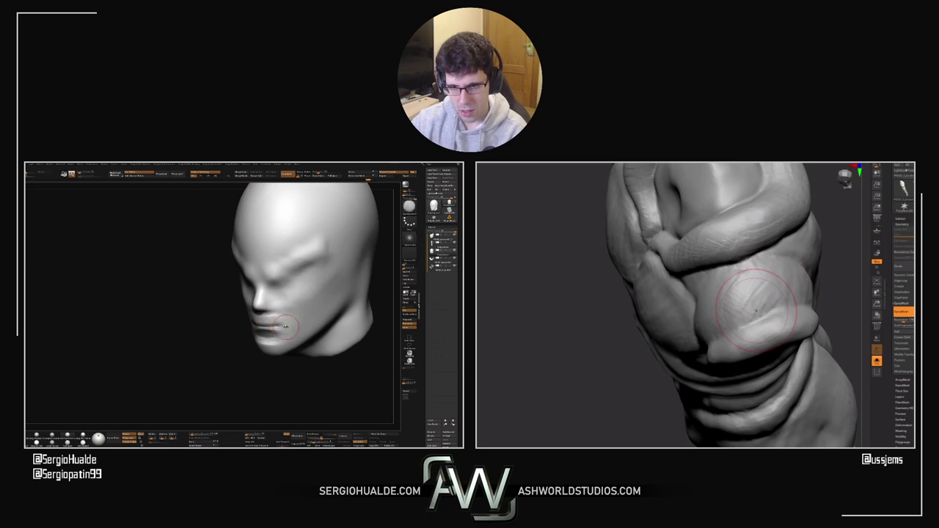
right_click_drag(270, 335, 284, 325)
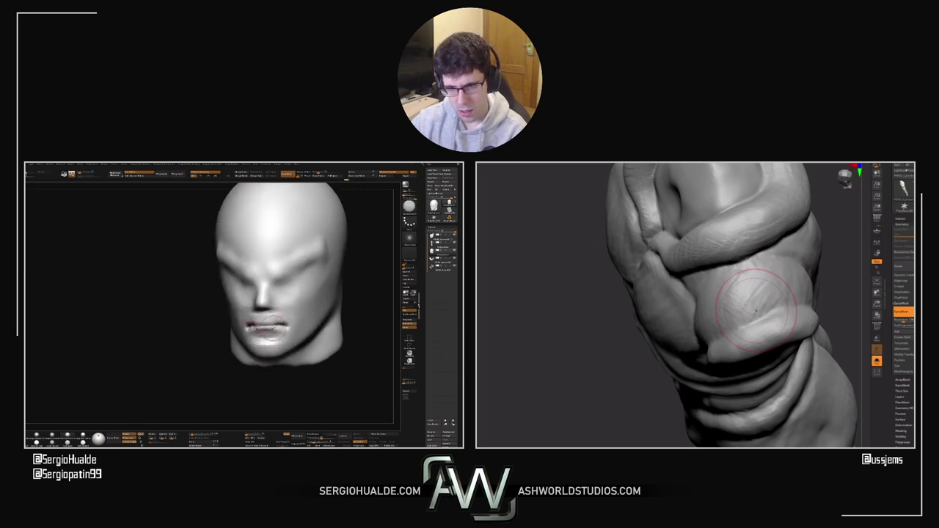
Step: Resize the brush and adjust the head's lips in profile while checking the torso's shoulder and ribs from the side
right_click_drag(281, 325, 259, 328)
mouse_move(747, 306)
right_mouse_down()
mouse_move(606, 329)
mouse_move(592, 201)
right_mouse_up()
right_click_drag(269, 326, 251, 328)
right_click_drag(703, 298, 598, 241)
right_click_drag(699, 309, 670, 266)
key("s")
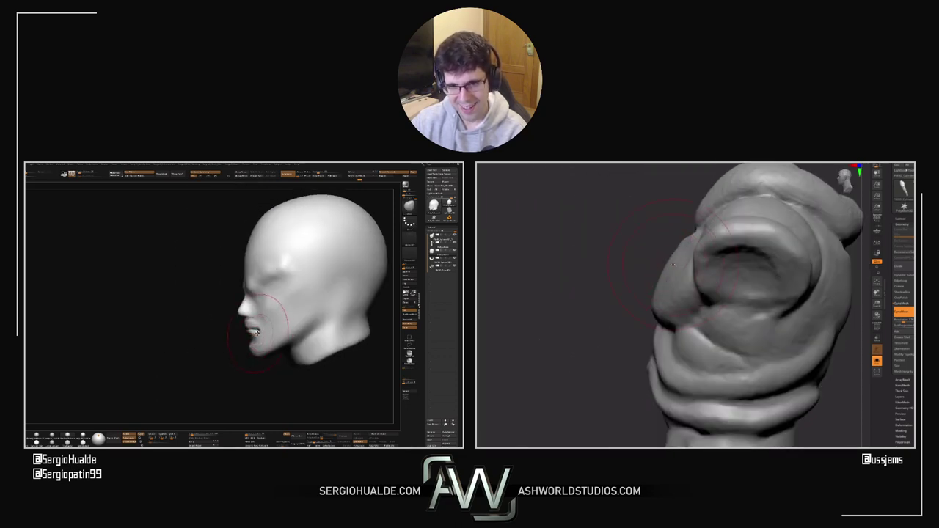
left_click_drag(257, 334, 254, 333)
right_click_drag(664, 233, 692, 220)
left_click_drag(254, 333, 252, 335)
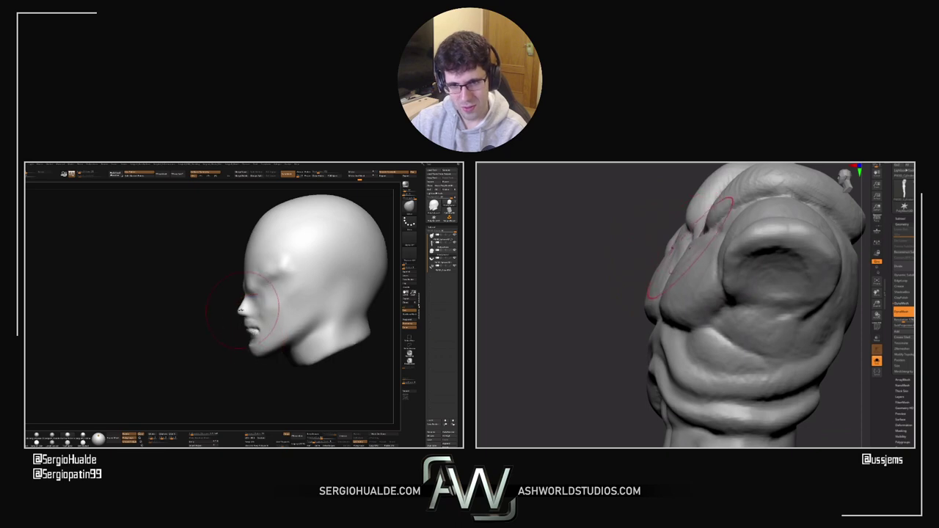
Step: Reshape the head's nose bridge and eye sockets and smooth the inner brow while checking the torso's chest
right_click_drag(692, 220, 734, 224)
right_click_drag(253, 280, 242, 286)
right_click_drag(734, 223, 701, 218)
left_click_drag(242, 295, 261, 288)
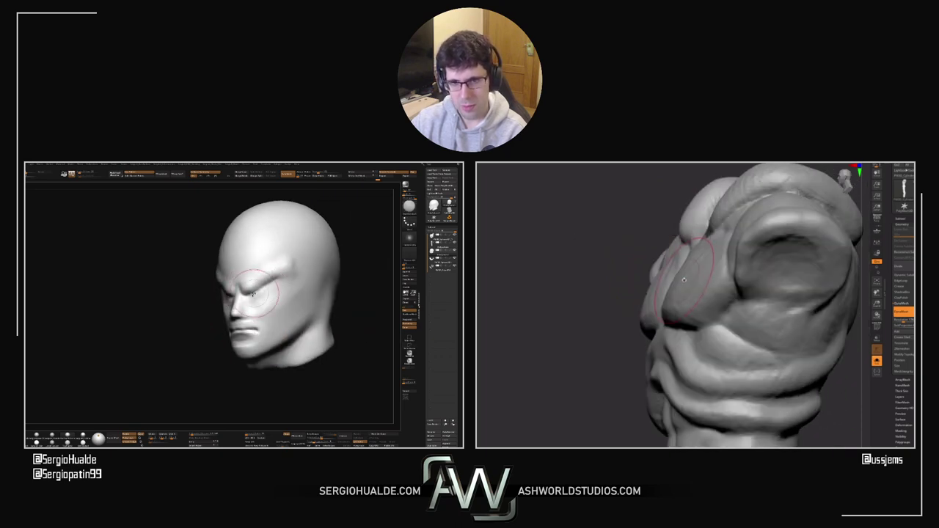
right_click_drag(253, 294, 247, 313)
mouse_move(683, 280)
right_mouse_down()
mouse_move(741, 261)
mouse_move(691, 258)
right_mouse_up()
left_click_drag(237, 286, 245, 279, "shift")
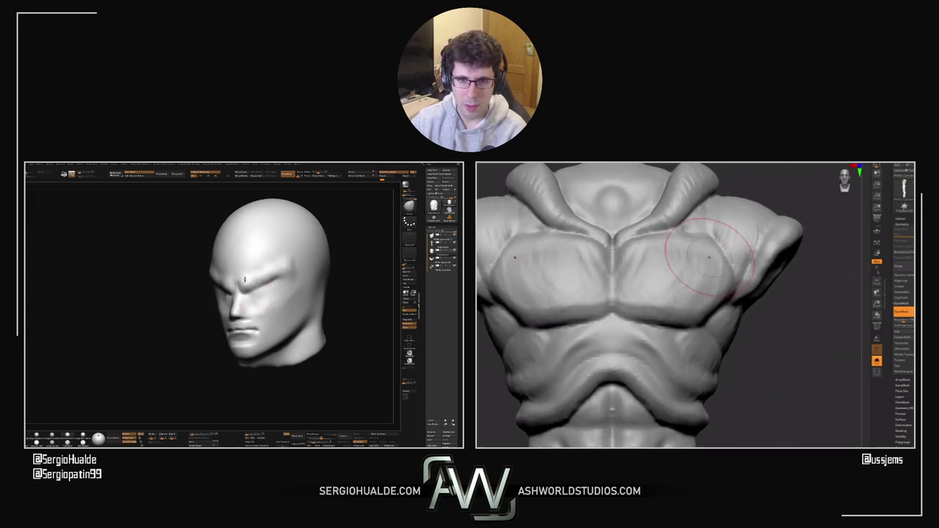
right_click_drag(709, 257, 717, 255)
right_click_drag(248, 292, 246, 289, "ctrl")
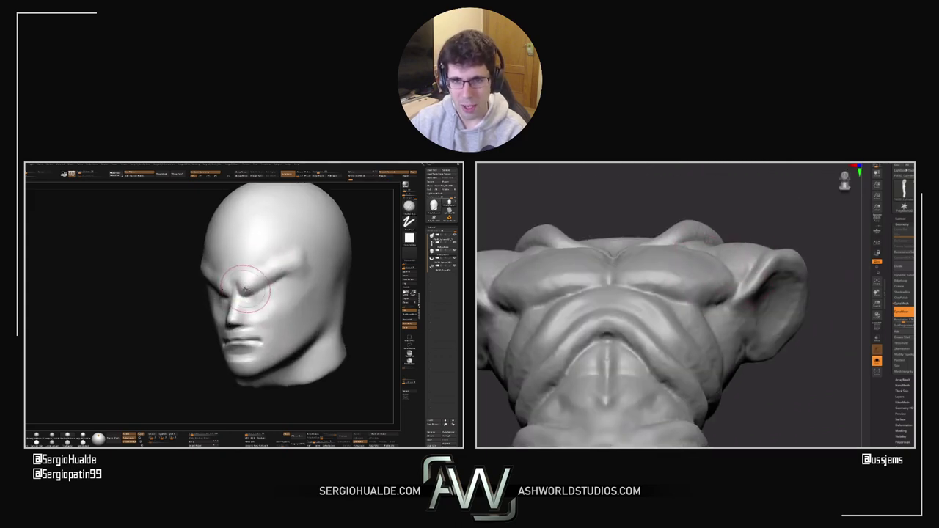
Step: Build up thick, angled eyebrows with upturned outer ends on the head while inspecting the torso's neck base and shoulder
left_click_drag(245, 289, 249, 286)
mouse_move(716, 256)
right_mouse_down()
mouse_move(736, 249)
mouse_move(703, 256)
right_mouse_up()
left_click_drag(253, 286, 283, 273)
right_click_drag(703, 256, 546, 323)
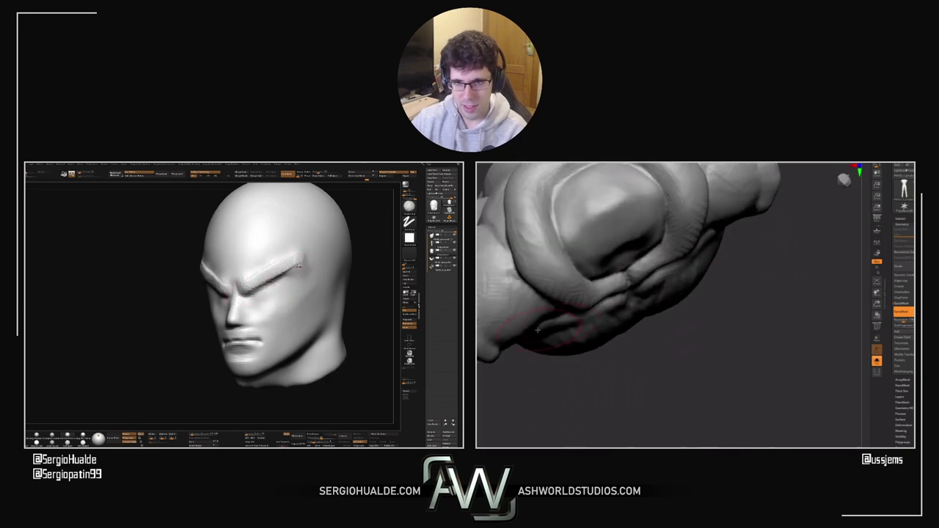
mouse_move(273, 278)
left_mouse_down()
mouse_move(295, 272)
mouse_move(289, 252)
mouse_move(286, 266)
left_mouse_up()
left_click(540, 324, "alt")
mouse_move(265, 308)
right_mouse_down()
mouse_move(298, 307)
mouse_move(262, 295)
right_mouse_up()
mouse_move(540, 325)
right_mouse_down()
mouse_move(556, 290)
mouse_move(572, 344)
right_mouse_up()
left_click_drag(287, 252, 265, 277)
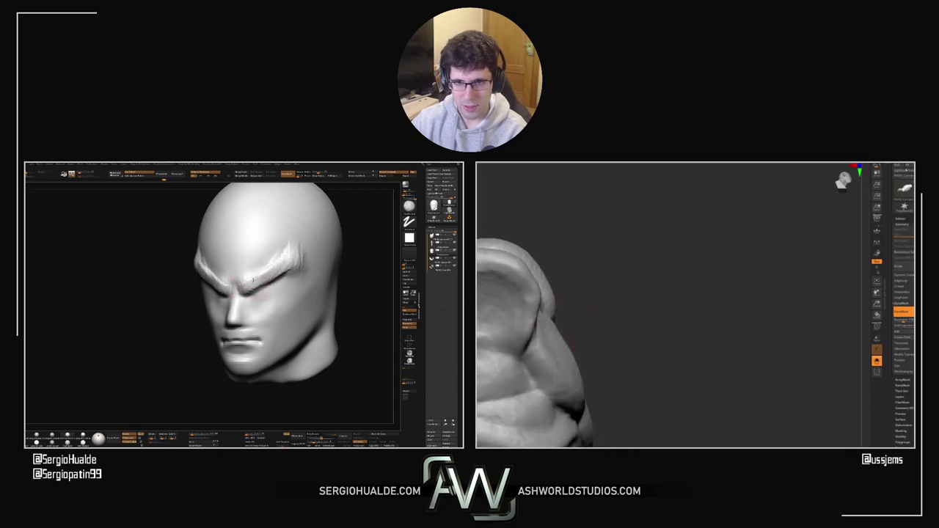
Step: Refine the head's lips in profile while checking the torso's collarbones and pectorals from the front and three-quarter views
right_click_drag(573, 345, 561, 330)
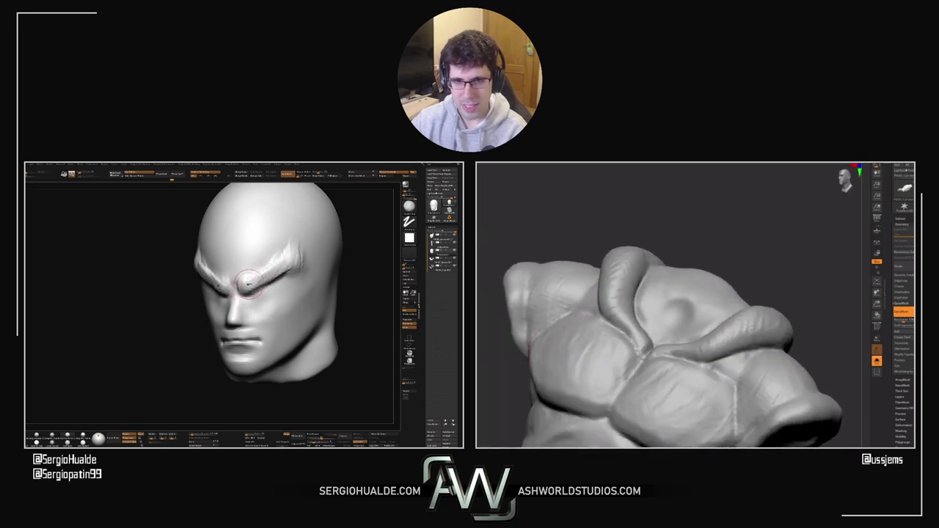
right_click_drag(597, 355, 770, 192)
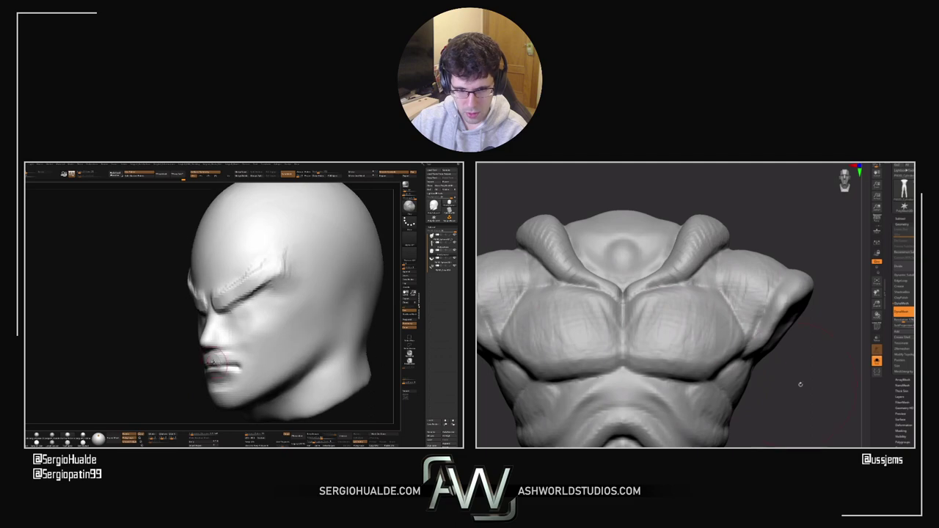
right_click_drag(801, 384, 752, 371)
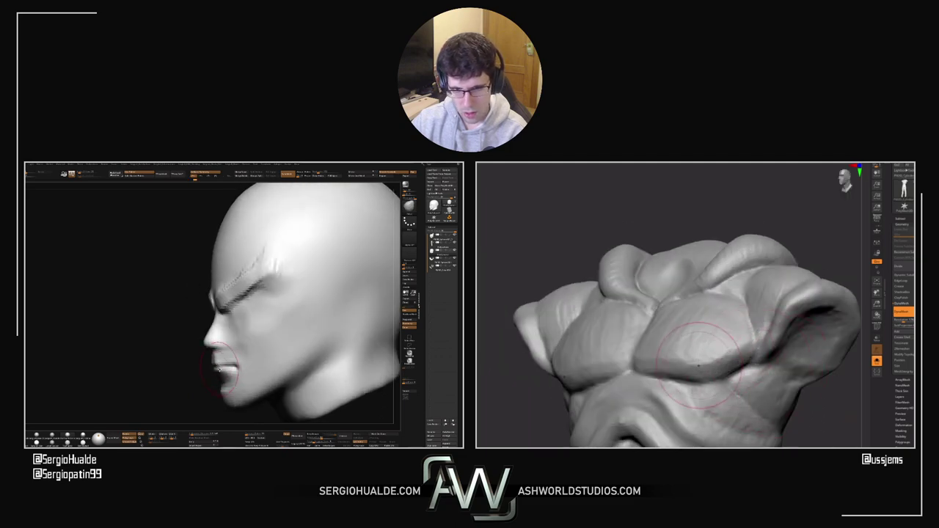
Step: Refine the lower contour of the torso's pectoral muscle and compare it with the ribcage and the head's profile
mouse_move(699, 365)
left_mouse_down()
mouse_move(707, 338)
mouse_move(713, 346)
mouse_move(683, 356)
mouse_move(687, 374)
left_mouse_up()
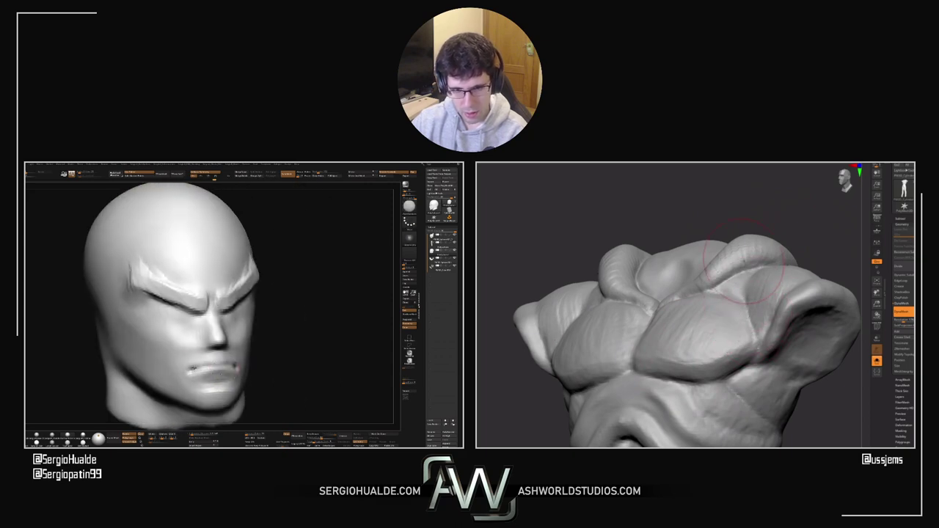
left_click_drag(846, 237, 853, 254)
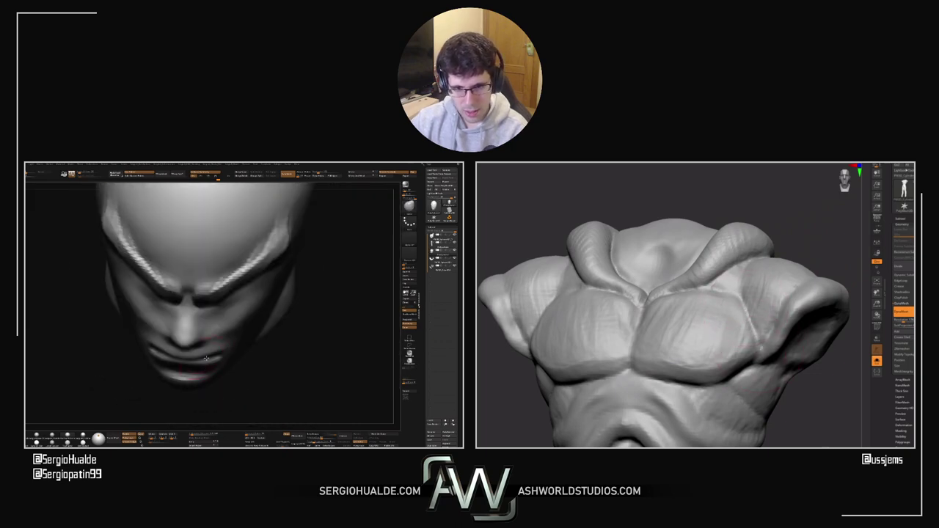
mouse_move(206, 358)
right_mouse_down("ctrl")
mouse_move(210, 330)
mouse_move(207, 372)
mouse_move(209, 346)
mouse_move(225, 369)
right_mouse_up("ctrl")
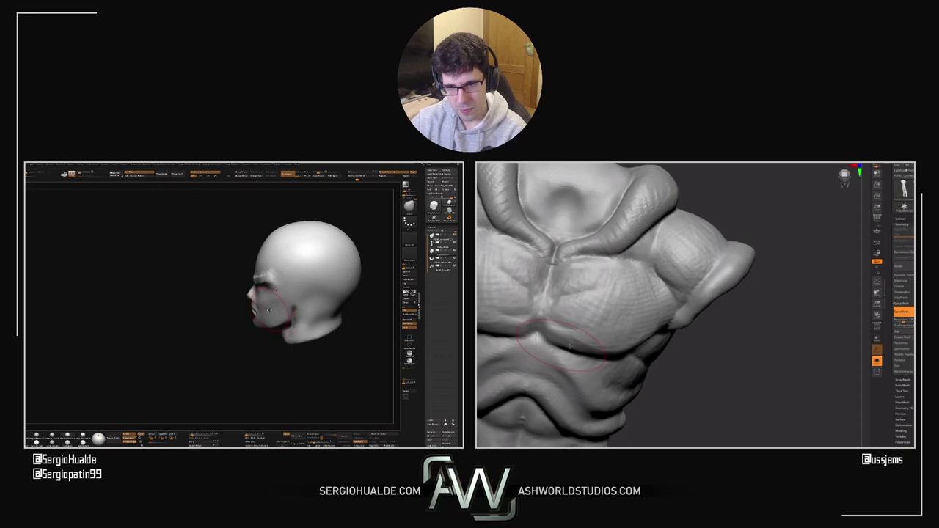
right_click_drag(261, 315, 271, 327)
left_click_drag(699, 387, 689, 367)
right_click_drag(272, 326, 250, 327)
left_click_drag(744, 386, 847, 326, "alt")
right_click_drag(250, 326, 250, 334, "ctrl")
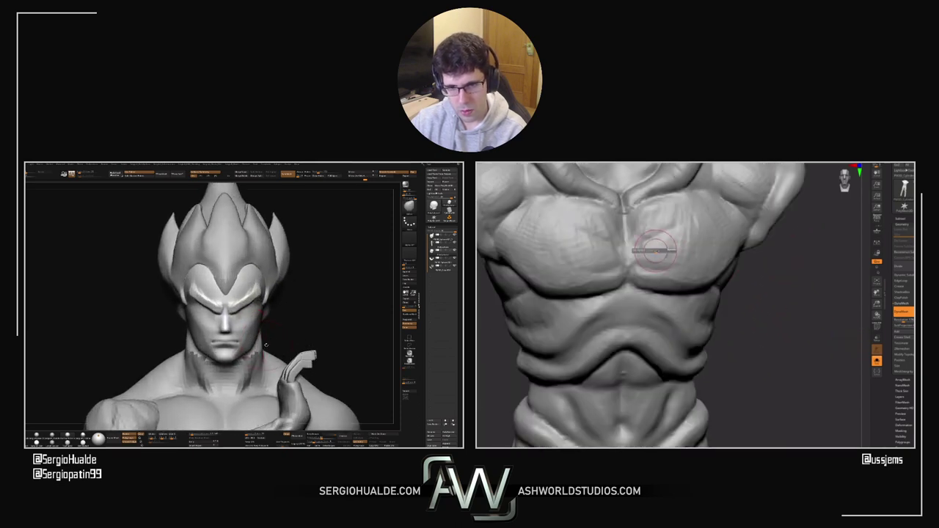
Step: Reshape the head's neck just below the jaw, checking it from the front and side, and isolate the head
left_click_drag(262, 347, 261, 334)
right_click_drag(261, 334, 273, 341)
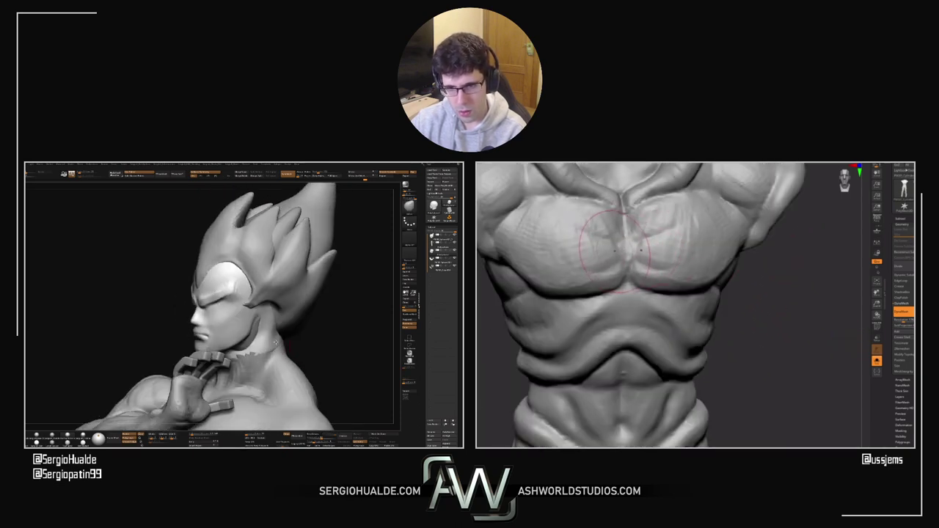
key("alt+s")
mouse_move(280, 349)
left_mouse_down()
mouse_move(280, 337)
mouse_move(313, 336)
mouse_move(313, 344)
mouse_move(261, 339)
mouse_move(277, 330)
mouse_move(253, 326)
mouse_move(250, 332)
mouse_move(268, 325)
mouse_move(236, 347)
left_mouse_up()
Step: Build up the side of the neck behind the jaw with the ClayBuildup brush and smooth it, also smoothing the torso's ribs
key("b")
key("c")
key("b")
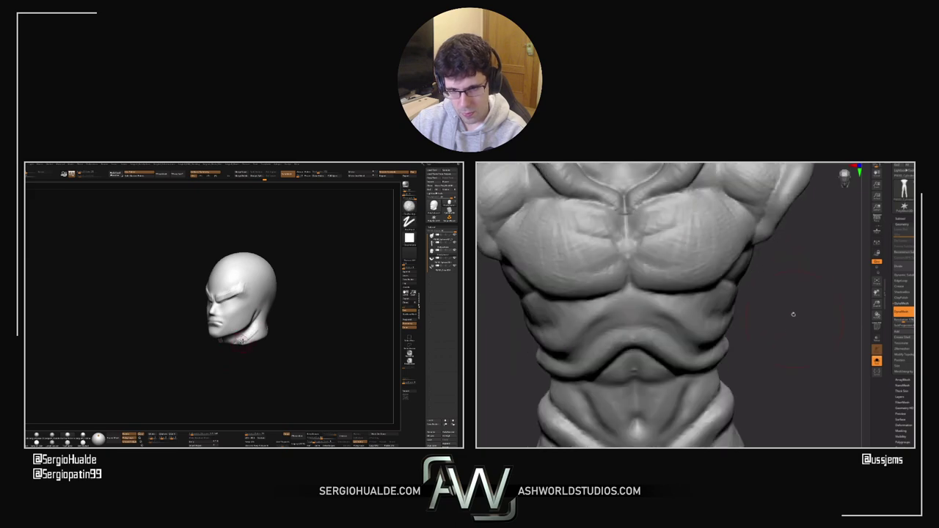
left_click_drag(237, 342, 246, 337, "shift")
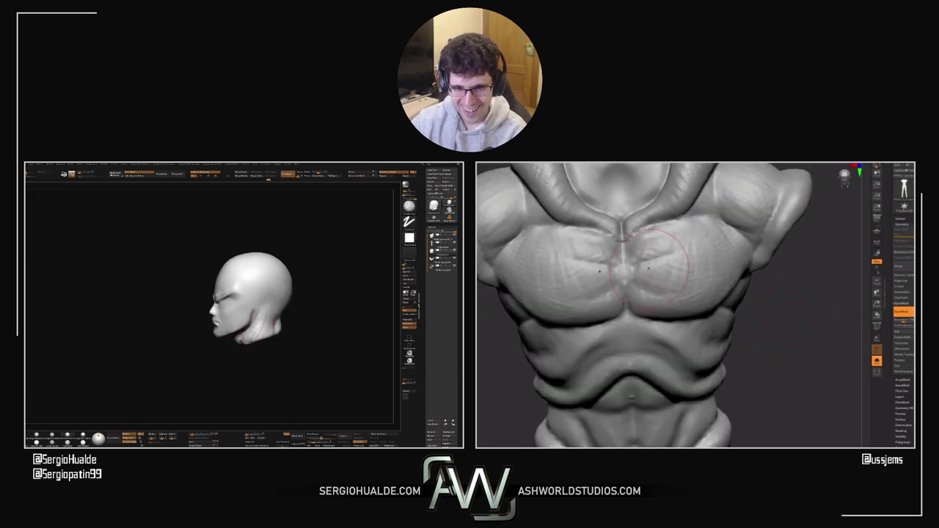
mouse_move(262, 335)
left_mouse_down("shift")
mouse_move(246, 340)
mouse_move(277, 320)
mouse_move(255, 337)
left_mouse_up("shift")
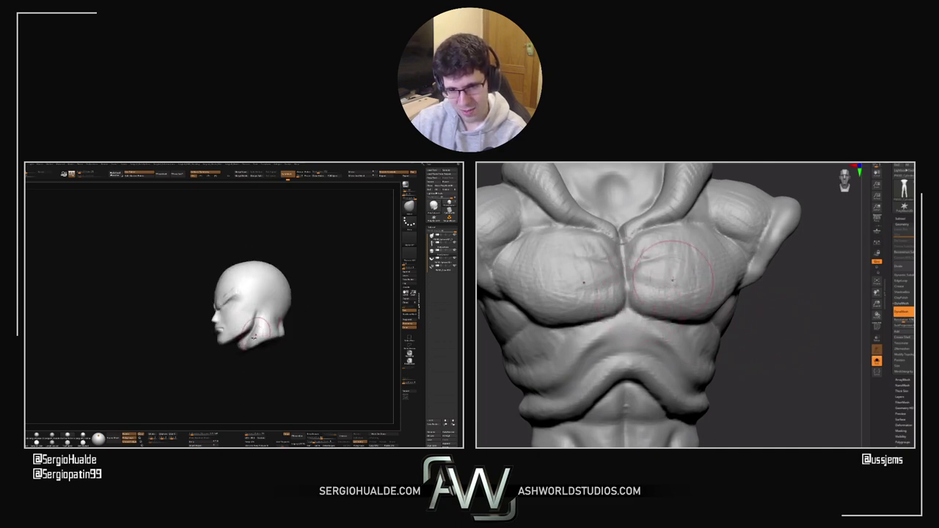
left_click_drag(802, 319, 723, 306)
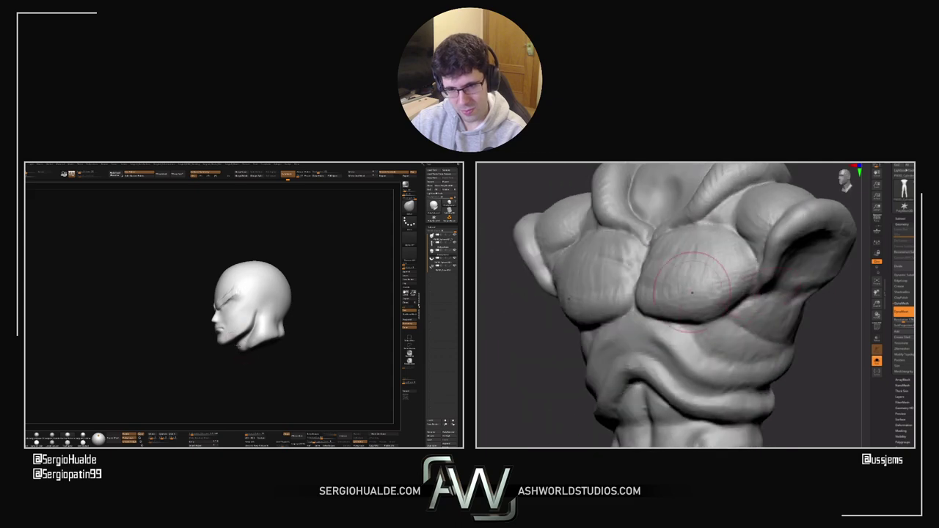
mouse_move(237, 345)
left_mouse_down()
mouse_move(279, 339)
mouse_move(295, 326)
mouse_move(246, 343)
left_mouse_up()
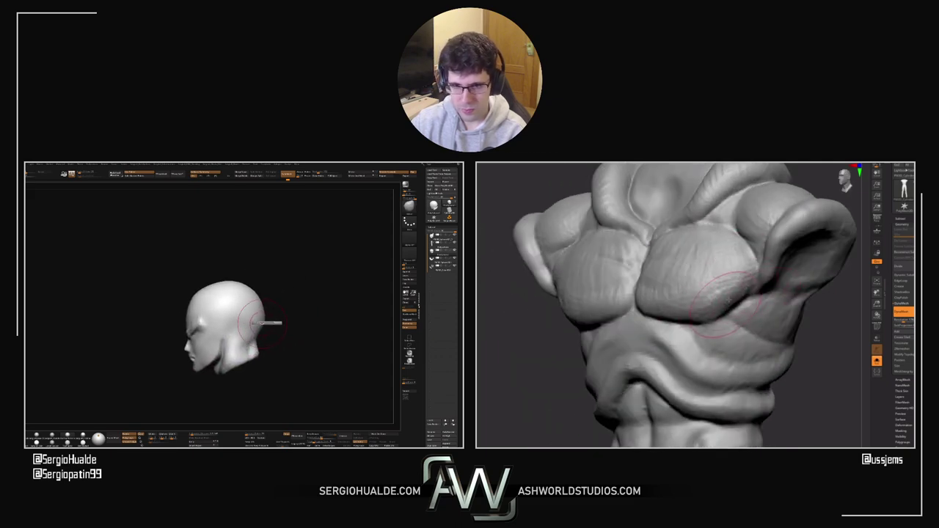
left_click_drag(551, 370, 559, 364, "shift")
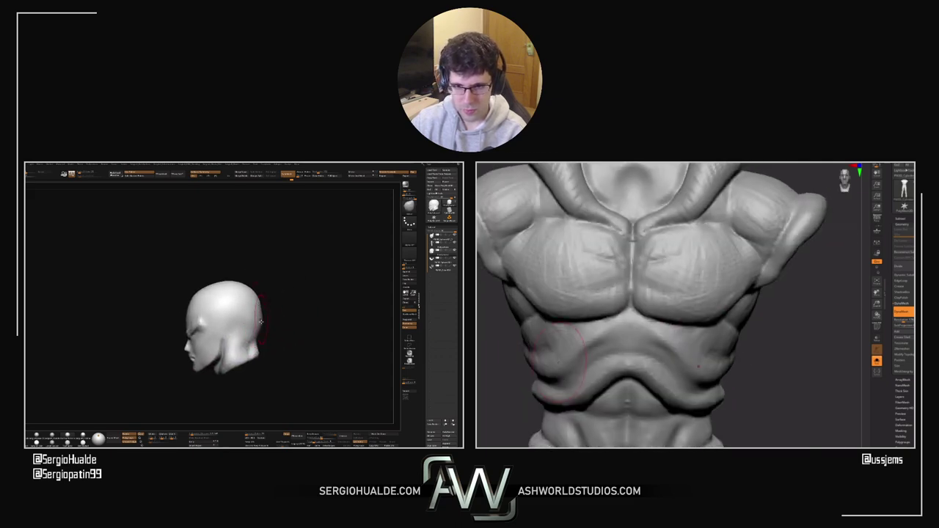
Step: Adjust the jaw and temple of the face against the full character and isolate the head
mouse_move(254, 338)
right_mouse_down("ctrl")
mouse_move(244, 343)
mouse_move(225, 309)
mouse_move(239, 333)
mouse_move(233, 323)
right_mouse_up("ctrl")
right_click_drag(233, 324, 228, 379, "ctrl")
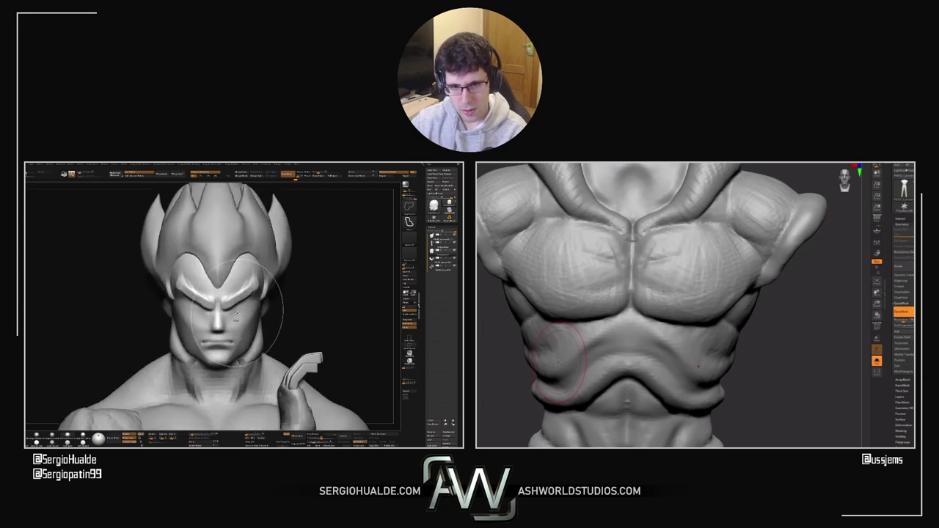
mouse_move(248, 312)
right_mouse_down()
mouse_move(230, 311)
mouse_move(227, 334)
mouse_move(234, 330)
right_mouse_up()
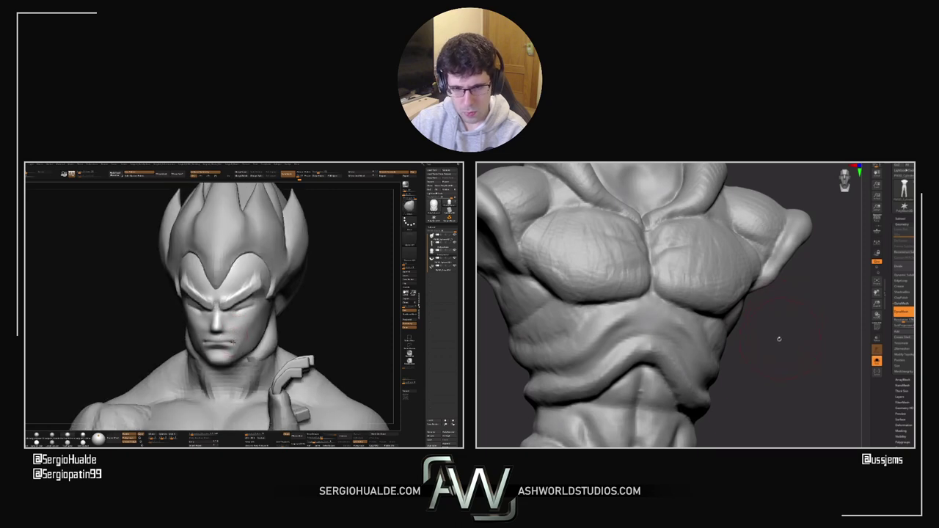
left_click_drag(233, 332, 237, 324)
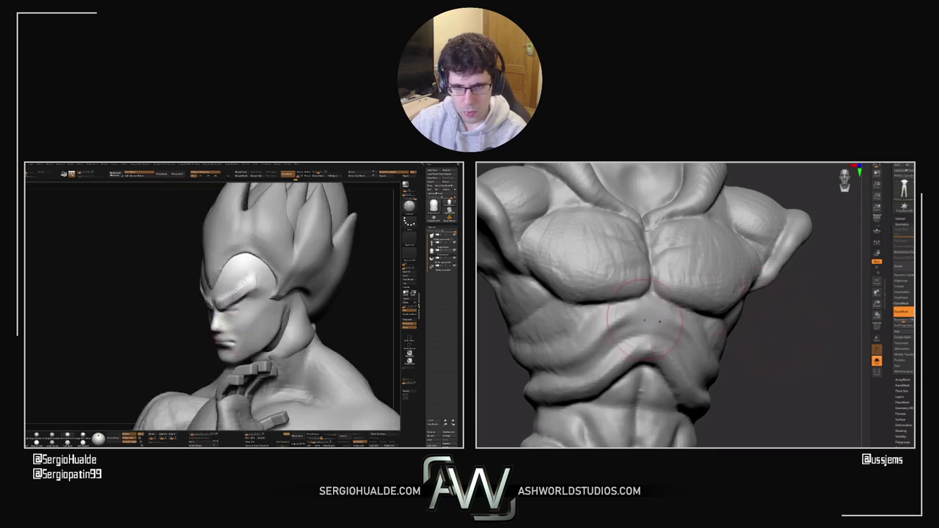
left_click_drag(249, 273, 254, 301)
right_click_drag(254, 301, 252, 285, "shift")
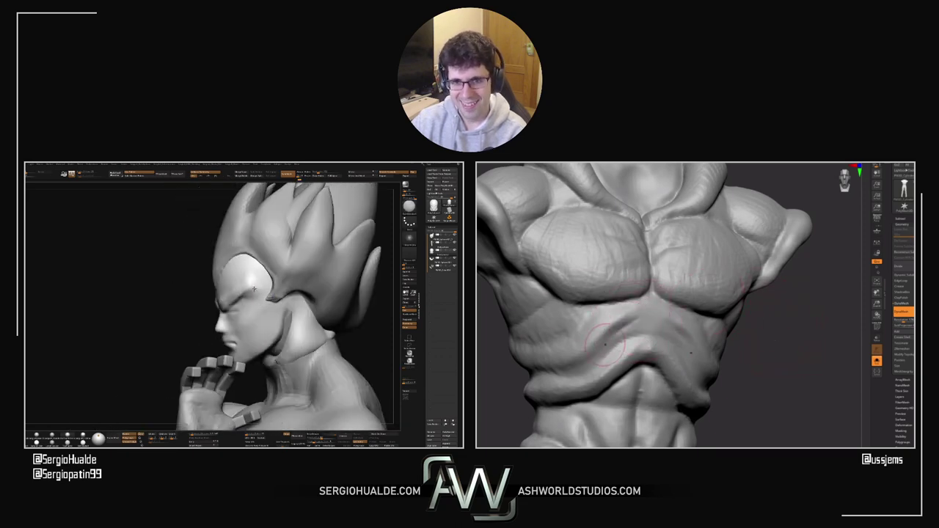
key("shift+s")
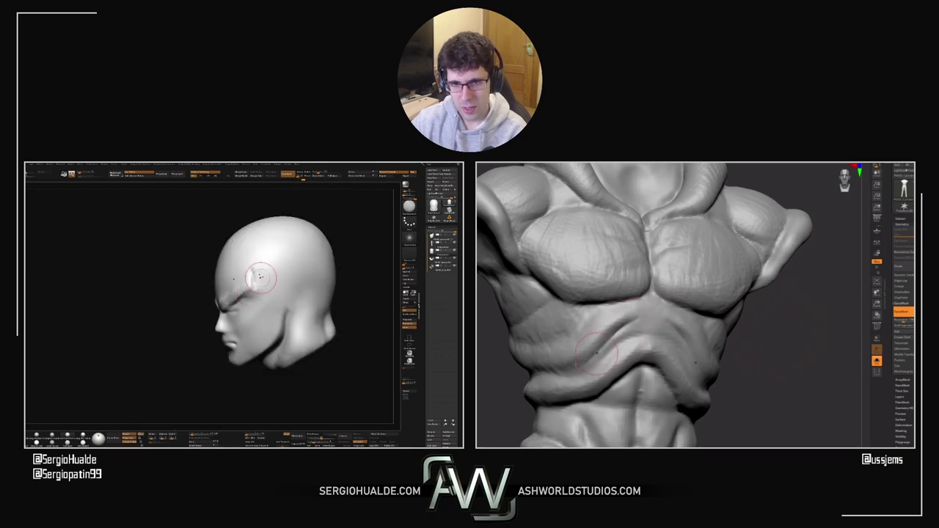
Step: Build up the head's temple with several clay strokes running from the upper skull down to the end of the brow
left_click_drag(261, 277, 262, 286)
left_click_drag(734, 353, 800, 352)
left_click_drag(270, 259, 263, 276)
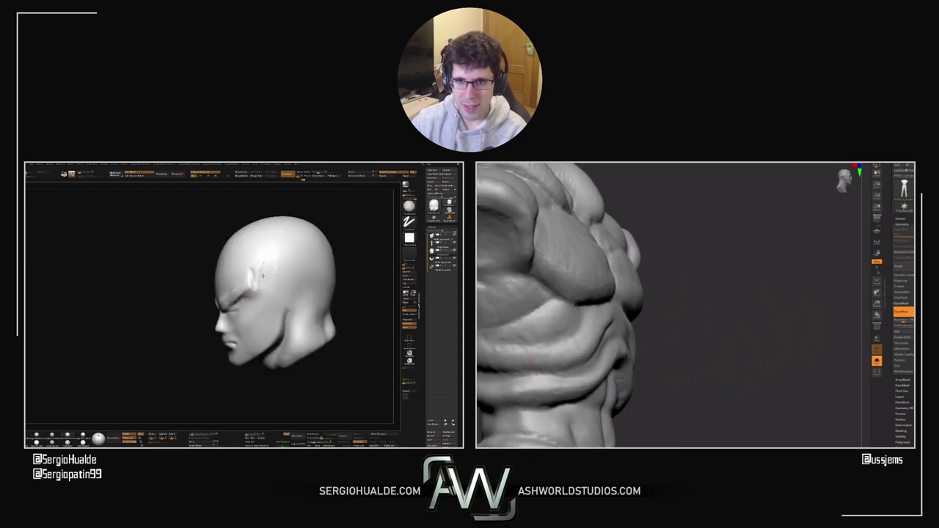
mouse_move(274, 240)
left_mouse_down()
mouse_move(260, 282)
mouse_move(269, 291)
left_mouse_up()
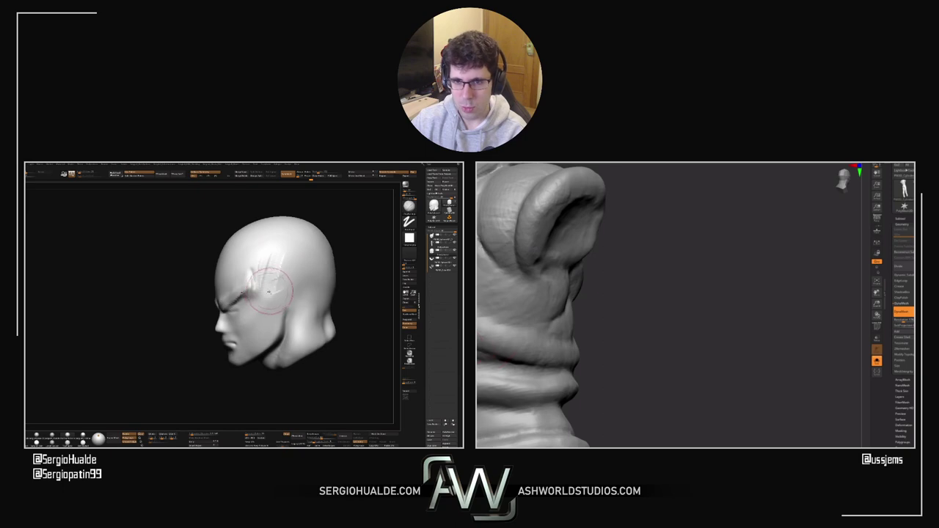
key("space")
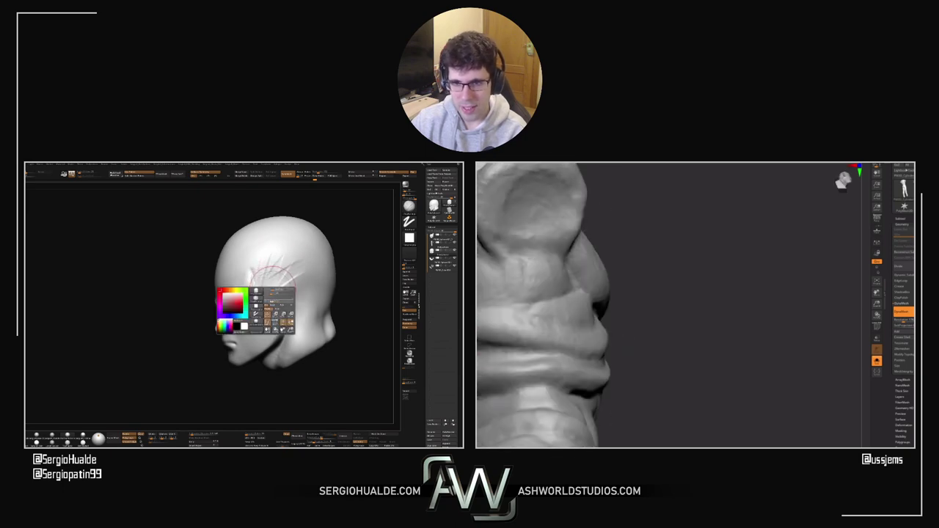
right_click_drag(272, 284, 242, 319, "alt")
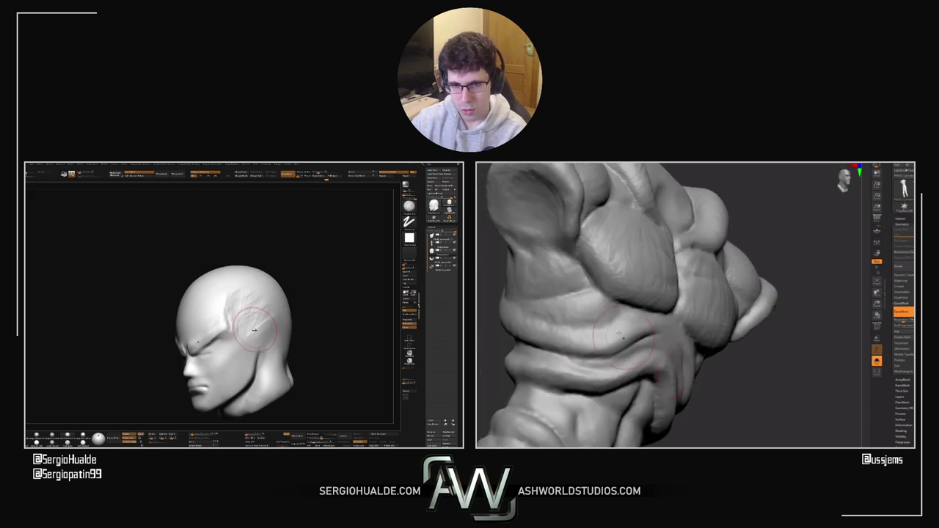
Step: Smooth the temple strokes and shape a clean ridge from the forehead down to the cheek beside the eye
mouse_move(260, 322)
right_mouse_down()
mouse_move(273, 322)
mouse_move(230, 314)
right_mouse_up()
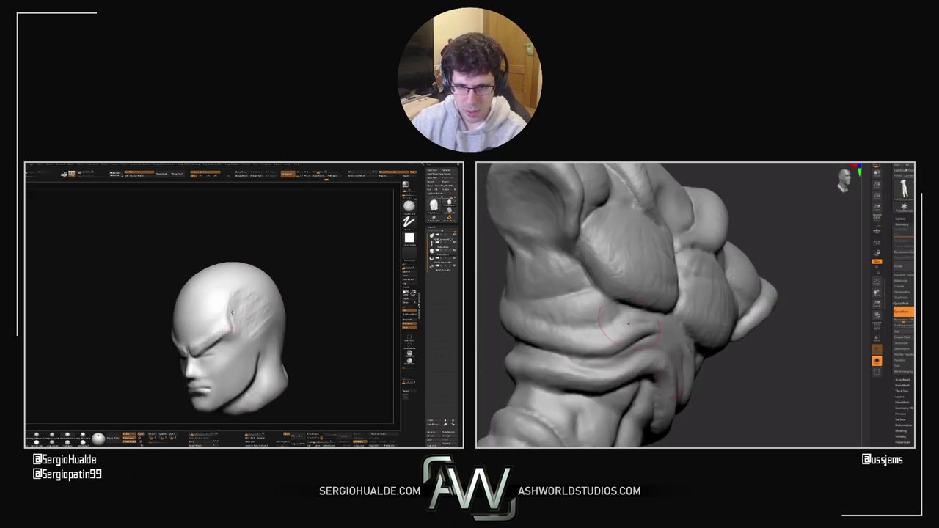
right_click_drag(238, 331, 242, 341)
left_click_drag(242, 339, 236, 330)
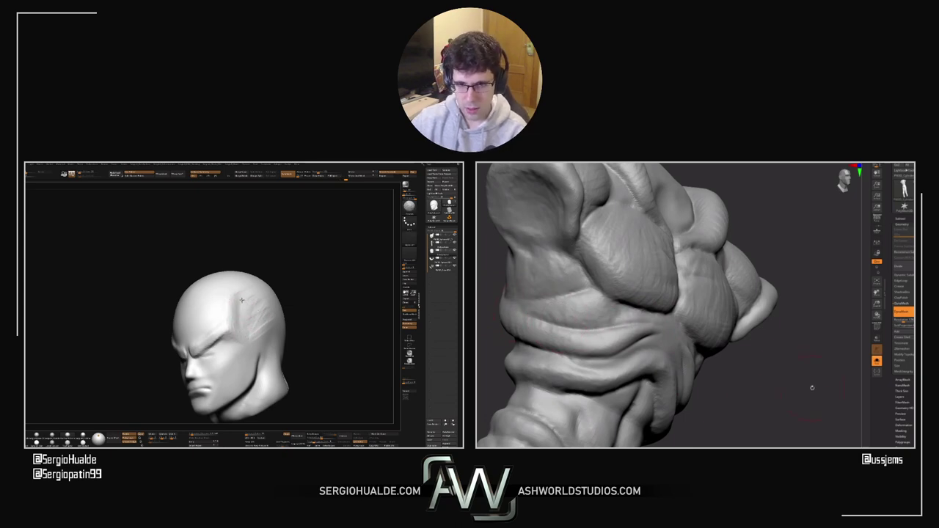
right_click_drag(246, 335, 259, 343)
left_click_drag(258, 342, 227, 312)
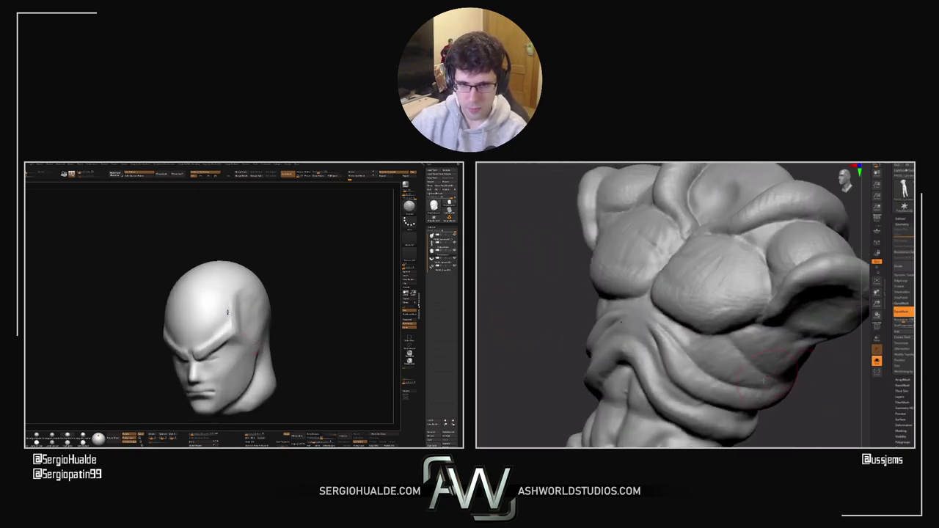
right_click_drag(234, 325, 247, 337)
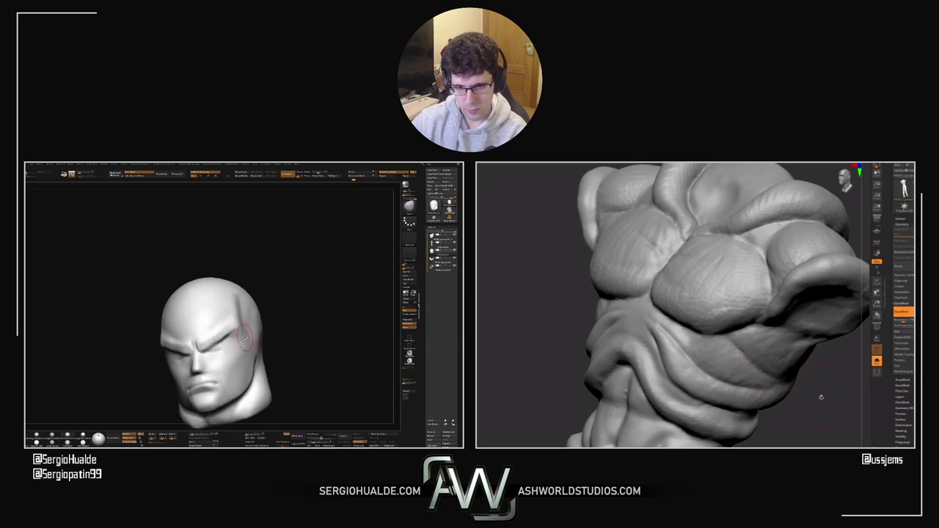
left_click_drag(247, 354, 154, 291)
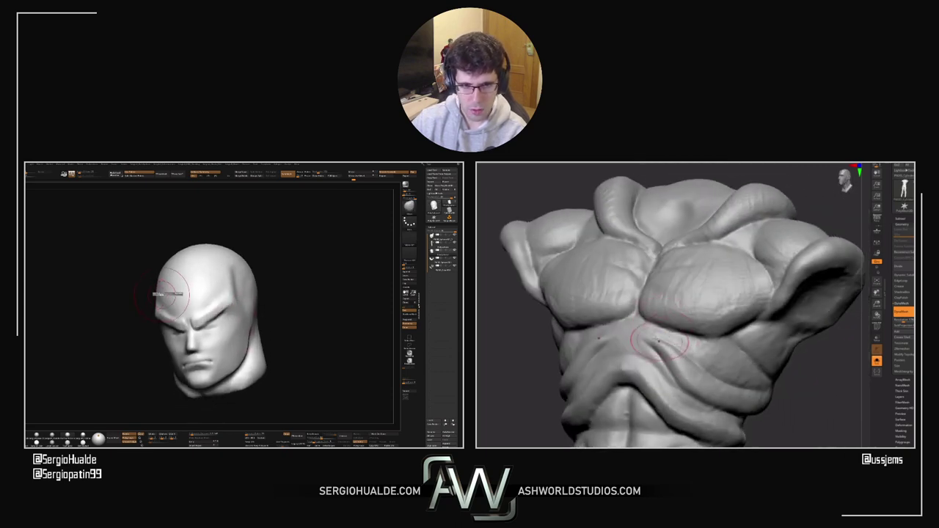
left_click_drag(155, 295, 132, 298)
left_click_drag(246, 287, 261, 309, "alt")
Step: Append a sphere as a new subtool and select it
left_click(407, 272)
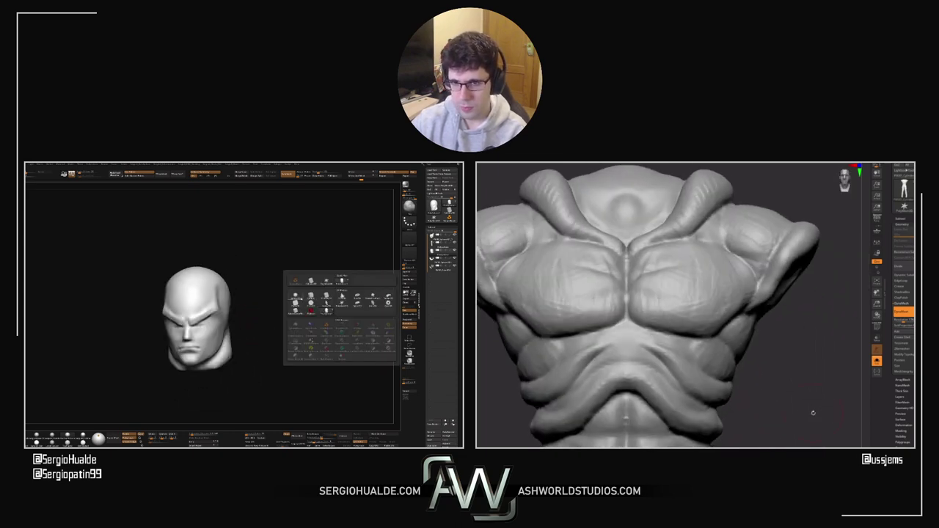
left_click(293, 296)
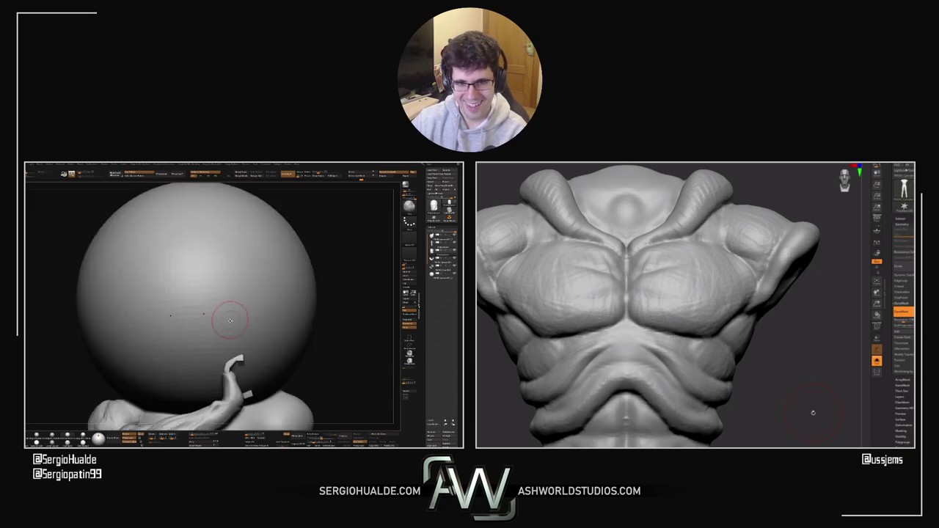
left_click(227, 338, "alt")
key("f")
Step: Scale the sphere down with the transform gizmo and move it beside the character's head
key("w")
left_click_drag(208, 311, 136, 300)
left_click_drag(204, 308, 159, 326)
left_click_drag(125, 338, 166, 334)
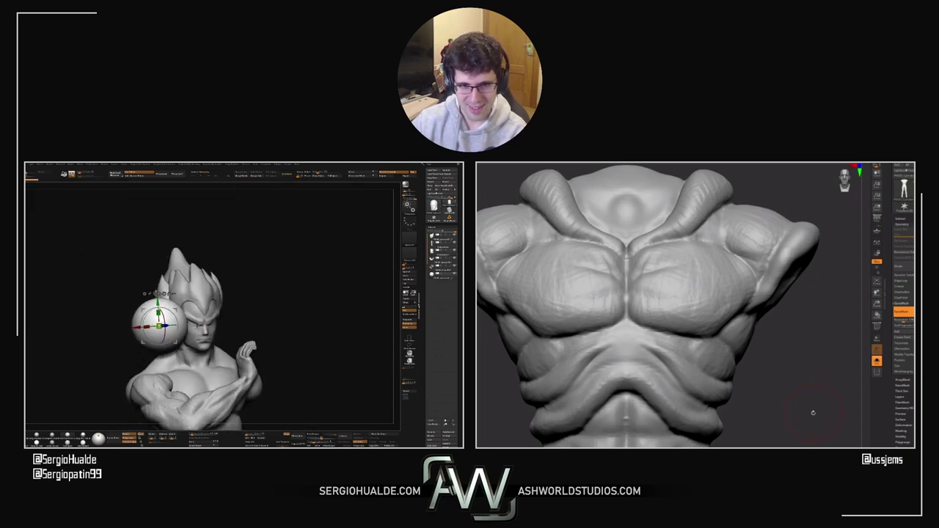
left_click_drag(786, 375, 715, 333, "alt")
left_click_drag(173, 325, 165, 334)
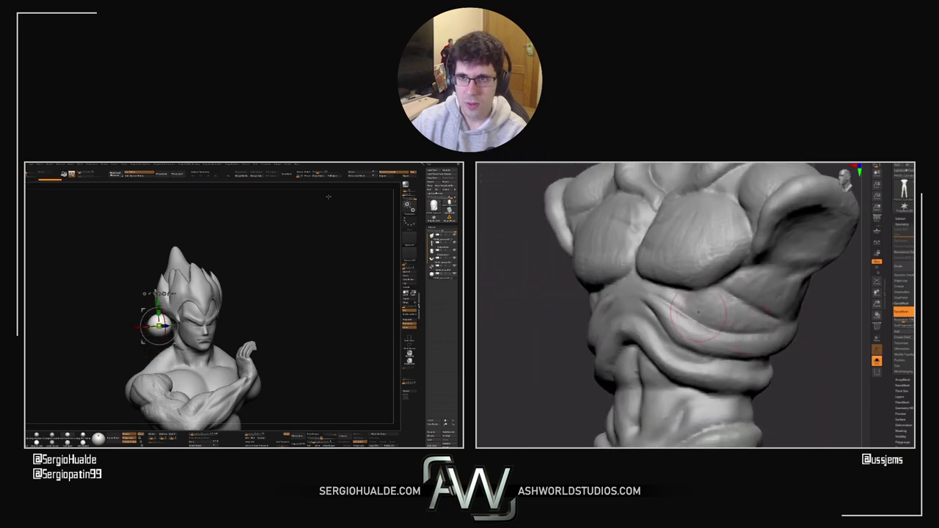
Step: Mirror the sphere to the other side of the head and turn on symmetry while moving both towards the face
left_click(354, 177)
right_click_drag(171, 316, 171, 360, "ctrl")
left_click_drag(566, 367, 585, 367)
right_click_drag(190, 327, 152, 327)
key("x")
left_click_drag(144, 334, 174, 334)
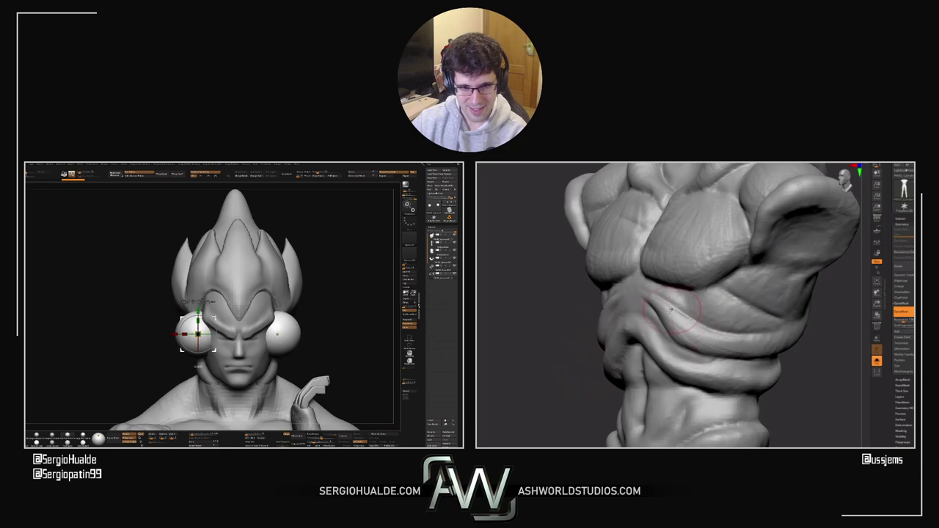
Step: Shrink the mirrored spheres and place them at ear position against the sides of the head
right_click_drag(174, 330, 200, 322)
left_click_drag(587, 326, 624, 326)
left_click_drag(198, 320, 168, 320)
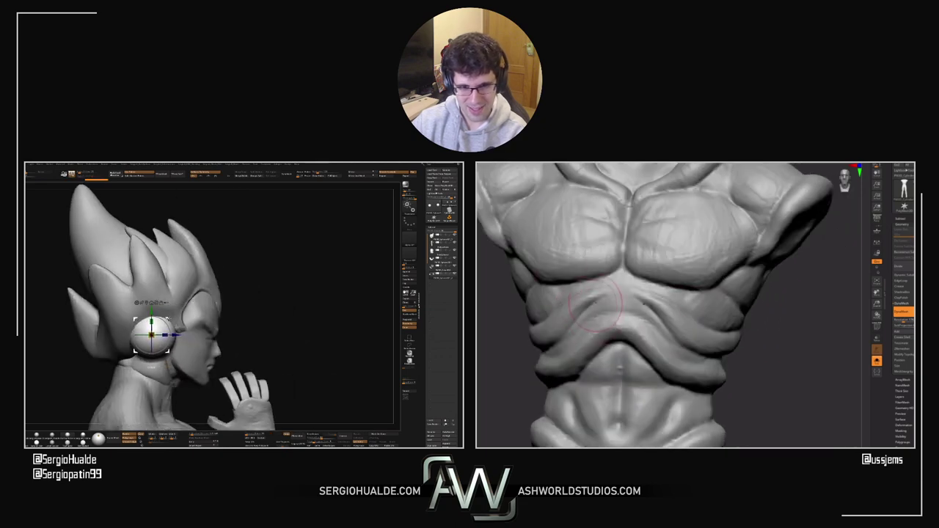
right_click_drag(170, 331, 155, 331)
left_click_drag(174, 332, 168, 337)
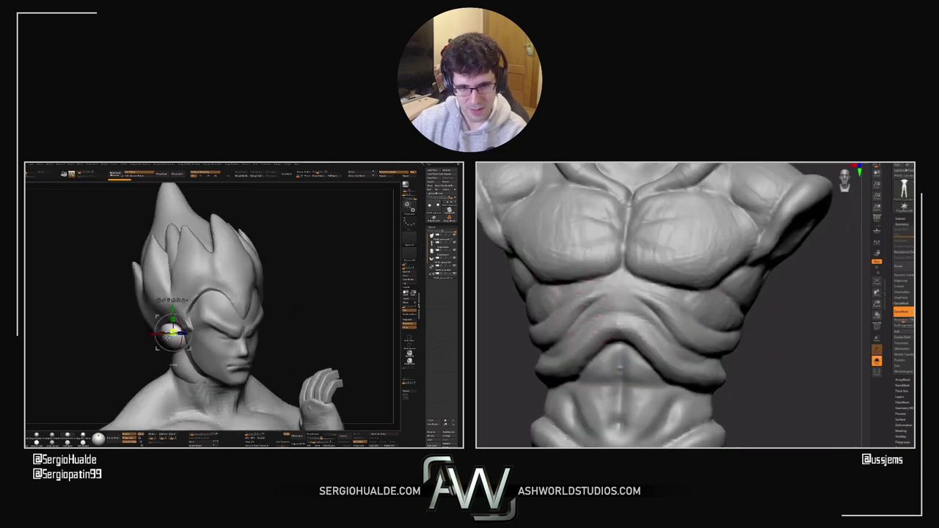
Step: Flatten and stretch the mirrored spheres into slanted oval ear shapes and fit them against the hair and jaw
key("q")
mouse_move(173, 333)
right_mouse_down()
mouse_move(167, 339)
mouse_move(178, 337)
right_mouse_up()
left_click_drag(497, 360, 488, 348)
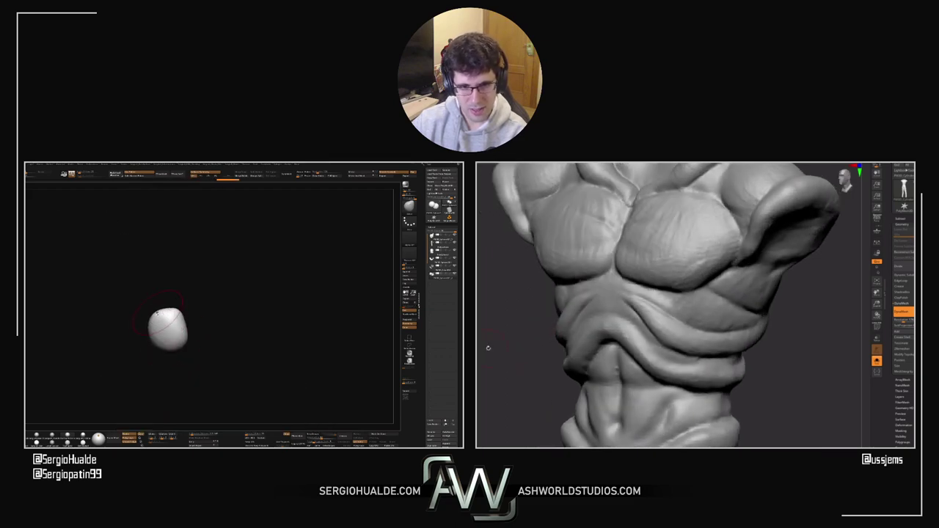
right_click_drag(158, 313, 174, 342)
mouse_move(174, 342)
left_mouse_down()
mouse_move(149, 323)
mouse_move(141, 347)
left_mouse_up()
key("s")
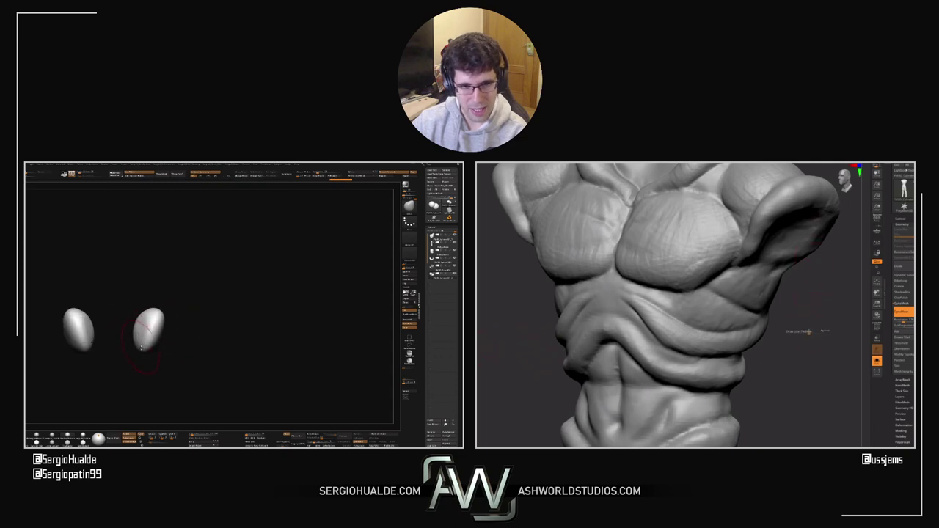
right_click_drag(163, 344, 180, 341)
left_click_drag(829, 353, 801, 339)
key("s")
right_click_drag(181, 341, 178, 337)
right_click_drag(569, 292, 629, 286)
right_click_drag(178, 336, 171, 324)
key("s")
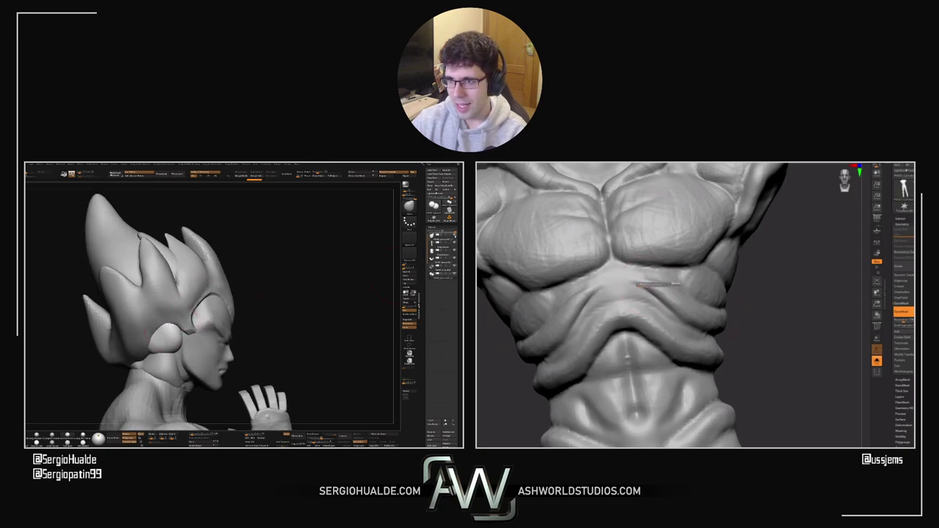
Step: Hide the hair and push the ears into shape against the bald head while refining the torso's upper abdominal folds
left_click(454, 236)
left_click_drag(669, 289, 631, 281)
right_click_drag(190, 319, 177, 328)
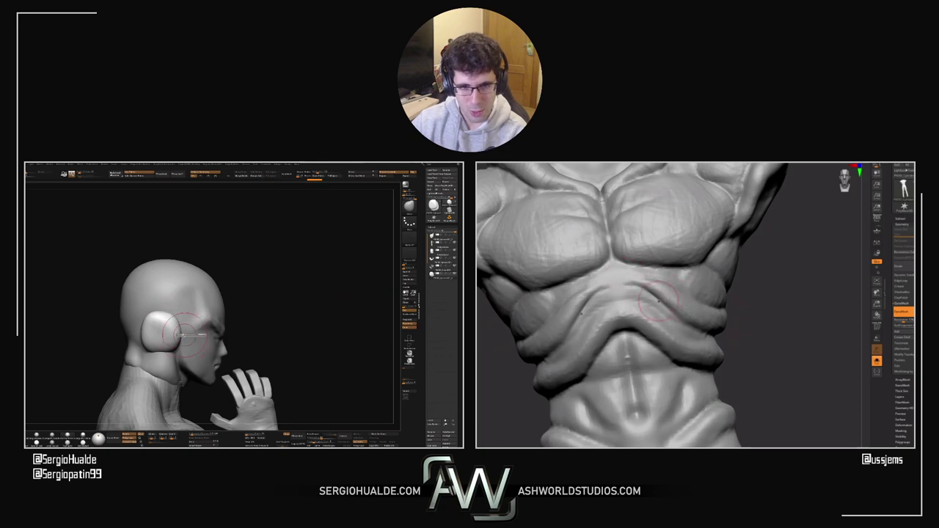
left_click_drag(171, 318, 166, 340)
left_click_drag(752, 321, 631, 273)
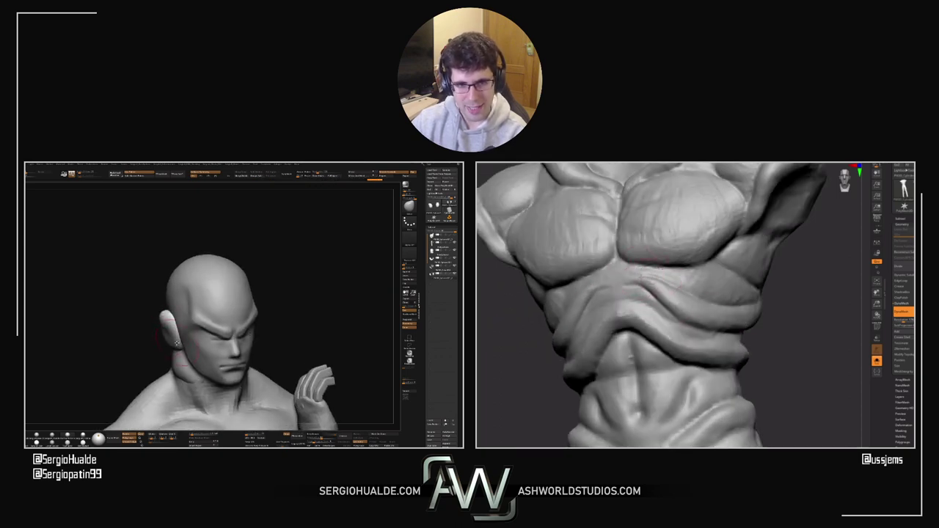
Step: Narrow the lower part of both ears into tapered earlobes, checking them from the front, side and back
mouse_move(177, 343)
right_mouse_down()
mouse_move(179, 318)
mouse_move(159, 331)
mouse_move(176, 336)
right_mouse_up()
right_click_drag(723, 343, 692, 322)
mouse_move(150, 358)
right_mouse_down()
mouse_move(178, 343)
mouse_move(165, 351)
right_mouse_up()
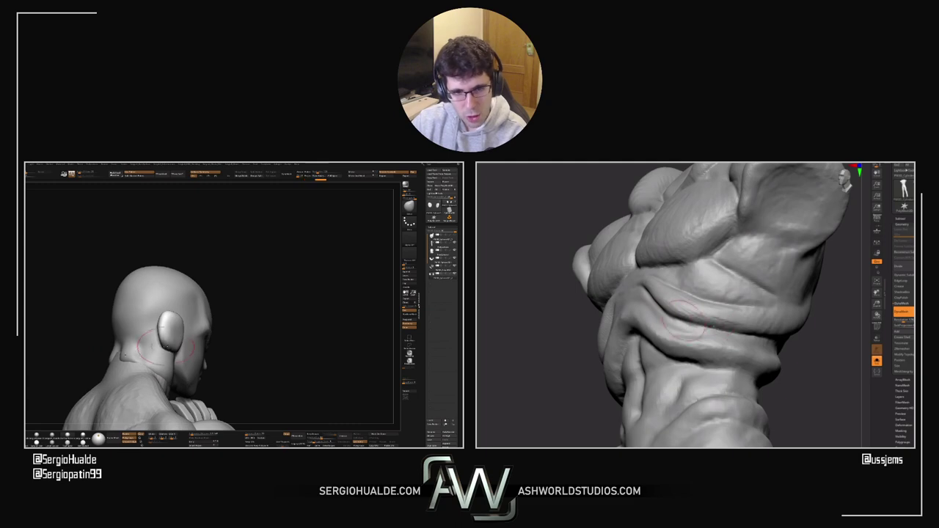
left_click_drag(162, 342, 162, 325)
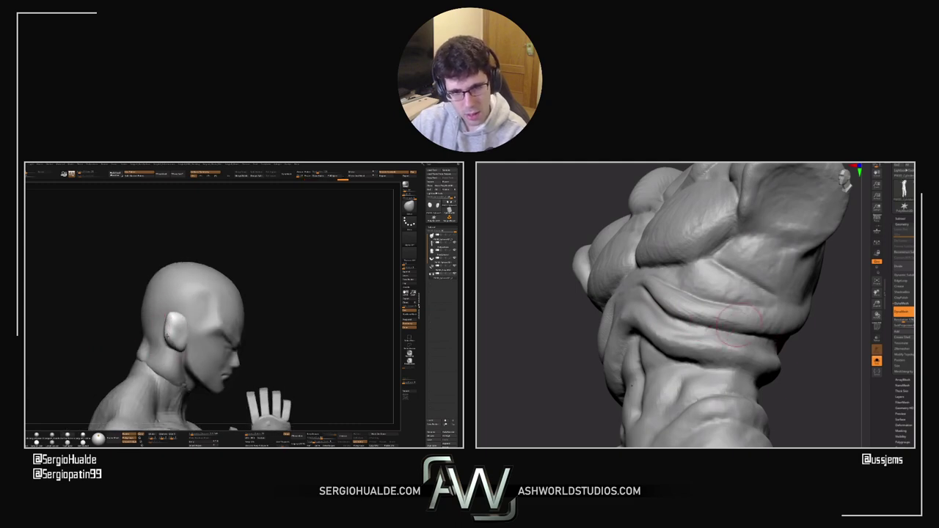
right_click_drag(843, 309, 803, 348)
right_click_drag(172, 328, 179, 321)
Step: Isolate the ears and flatten their outer faces with the Trim Dynamic brush while adjusting the torso's shoulder edge
key("b")
key("t")
key("d")
right_click_drag(746, 279, 732, 216)
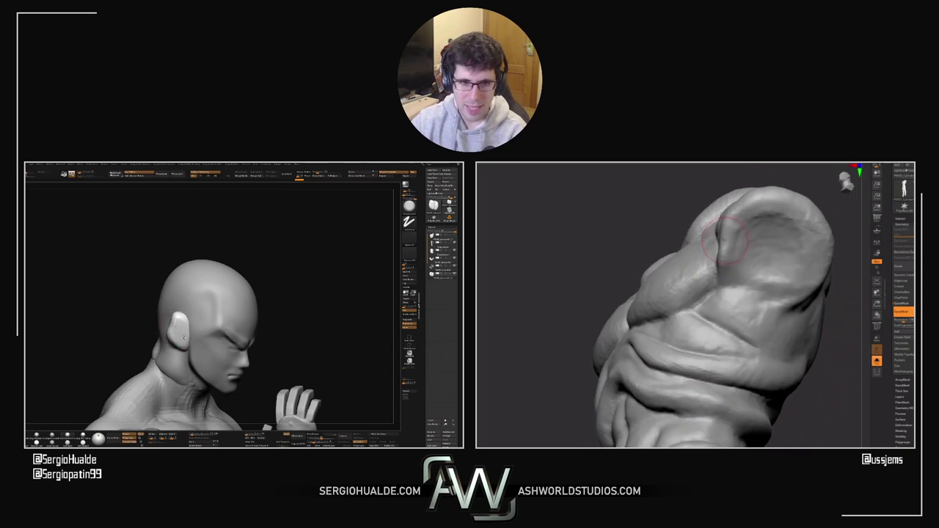
right_click_drag(180, 339, 189, 311)
right_click_drag(721, 246, 730, 251)
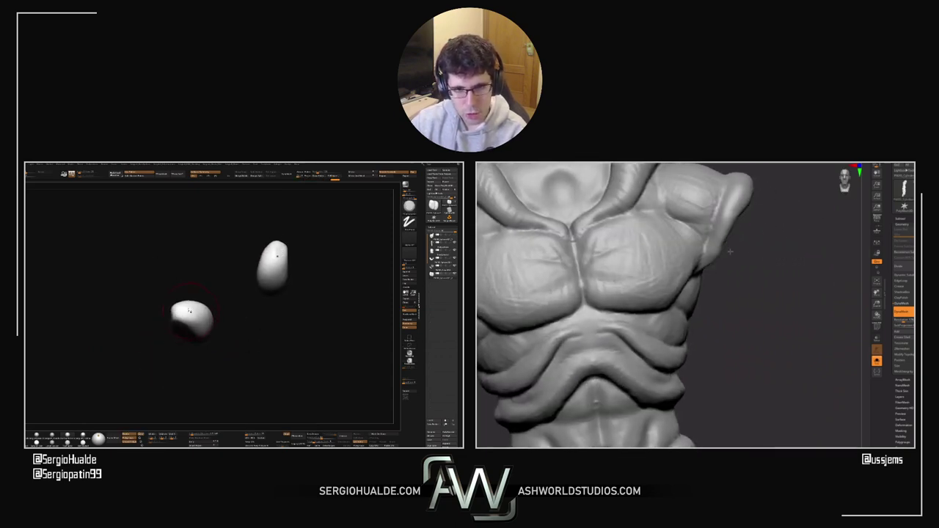
right_click_drag(189, 311, 201, 318)
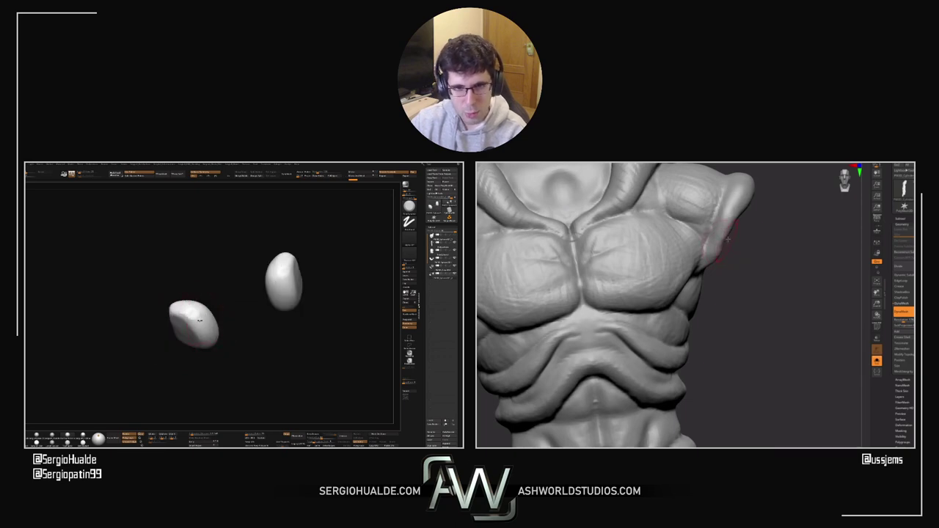
left_click_drag(206, 329, 189, 311)
left_click_drag(736, 250, 777, 301)
mouse_move(189, 310)
left_mouse_down()
mouse_move(210, 327)
mouse_move(211, 305)
mouse_move(197, 322)
left_mouse_up()
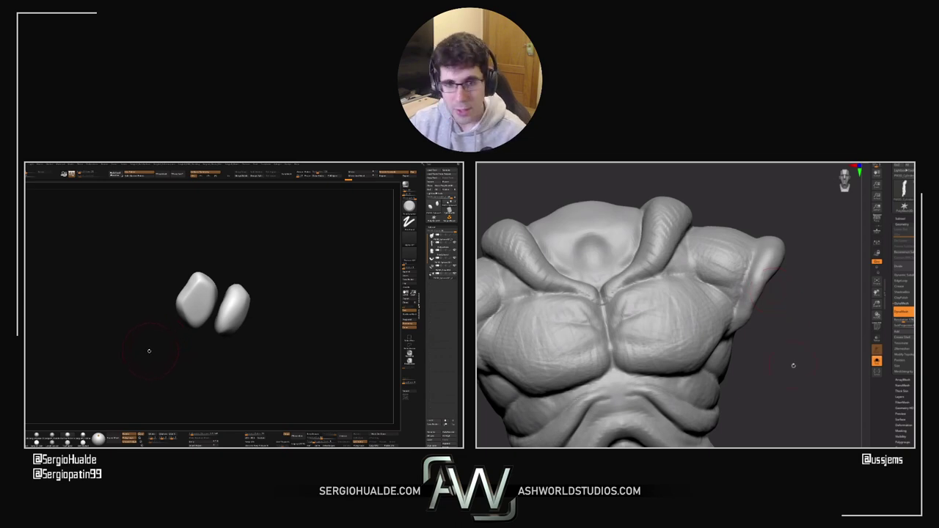
Step: Carve a rimmed inner hollow into the outer face of both mirrored ears
left_click_drag(793, 365, 697, 325, "alt")
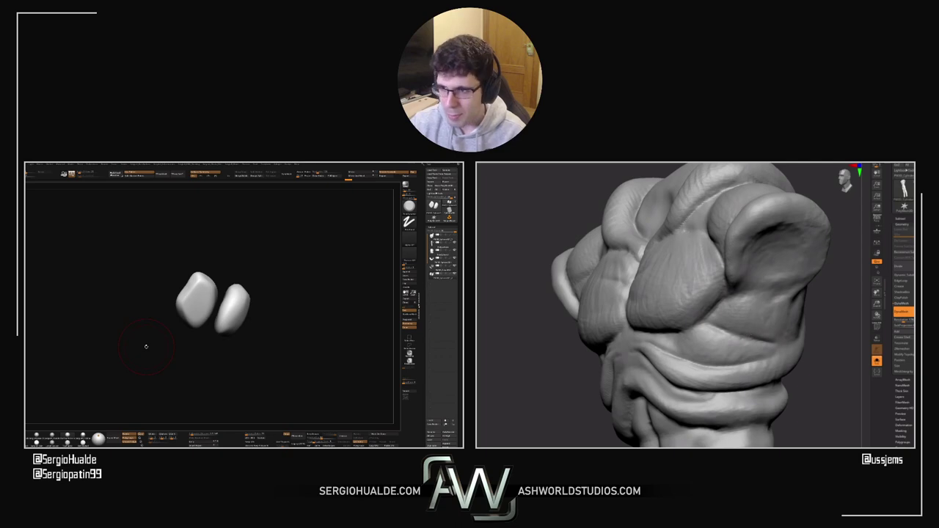
left_click_drag(817, 345, 763, 334)
left_click_drag(146, 346, 132, 345)
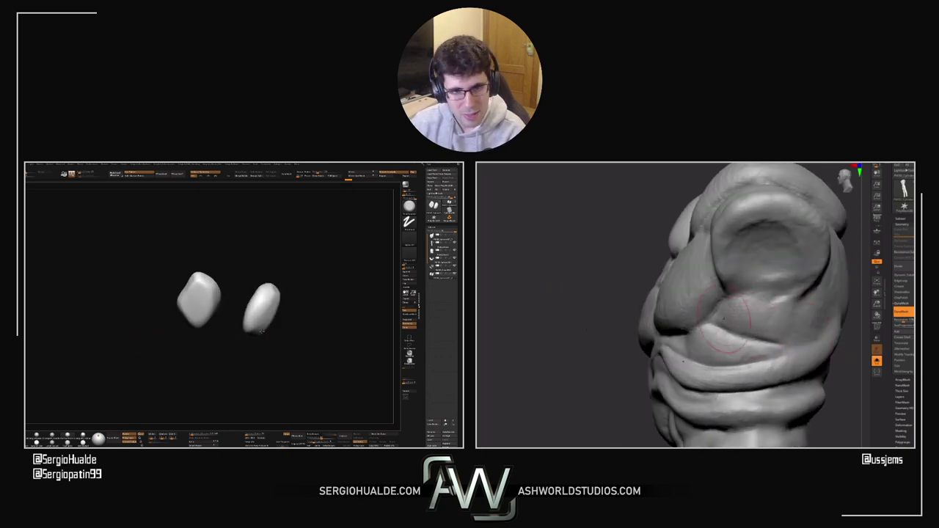
right_click_drag(192, 286, 214, 306, "ctrl")
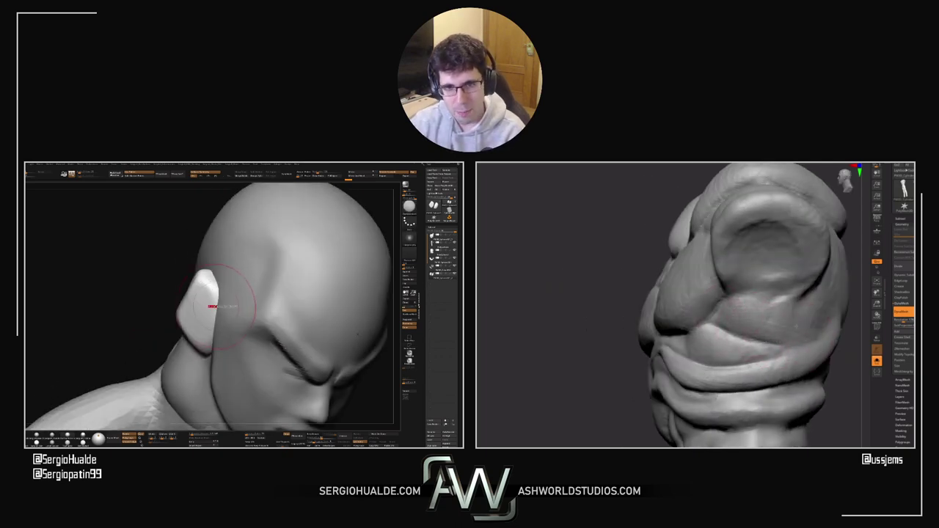
mouse_move(214, 306)
left_mouse_down()
mouse_move(212, 287)
mouse_move(202, 296)
left_mouse_up()
left_click_drag(829, 337, 811, 343)
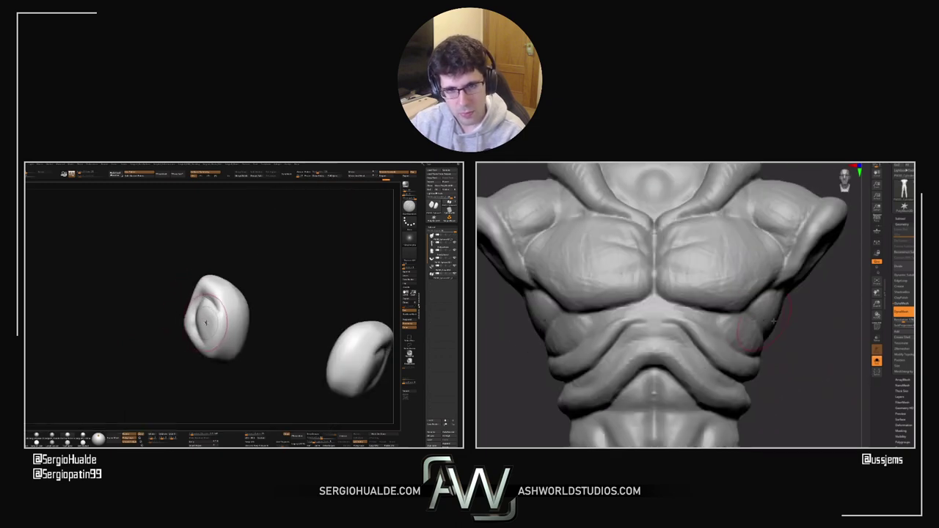
Step: Sculpt the inner ear folds and refine the bulge at the side of the torso below the armpit
mouse_move(812, 343)
left_mouse_down()
mouse_move(778, 336)
mouse_move(762, 314)
left_mouse_up()
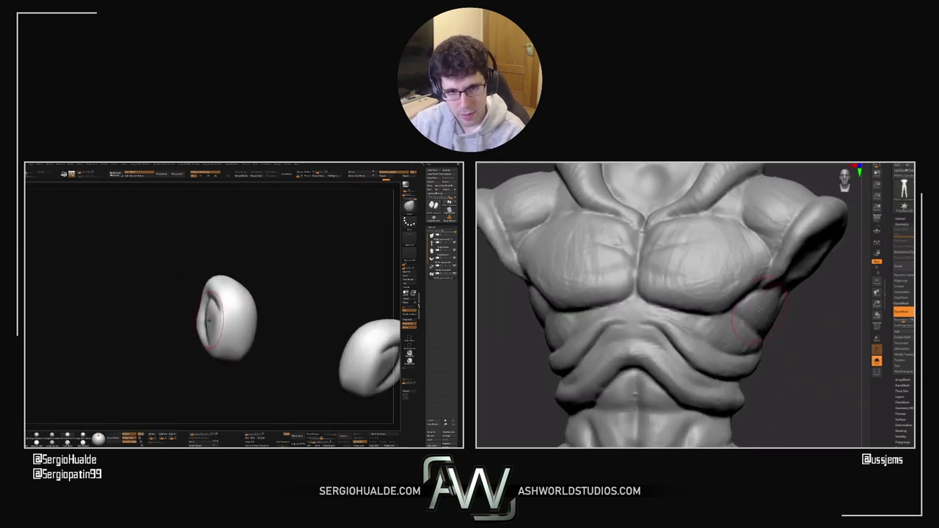
mouse_move(760, 309)
right_mouse_down()
mouse_move(694, 293)
mouse_move(676, 308)
mouse_move(750, 310)
mouse_move(719, 317)
mouse_move(751, 328)
right_mouse_up()
right_click_drag(210, 305, 192, 297)
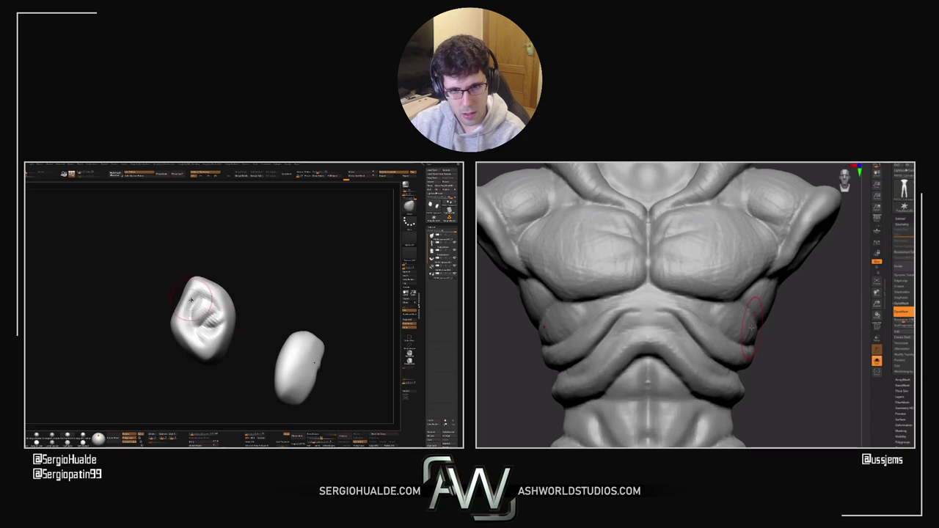
mouse_move(205, 292)
left_mouse_down()
mouse_move(177, 297)
mouse_move(188, 296)
mouse_move(173, 281)
left_mouse_up()
Step: Flatten the back surfaces of the isolated ears with the trimming brush
key("ctrl+shift")
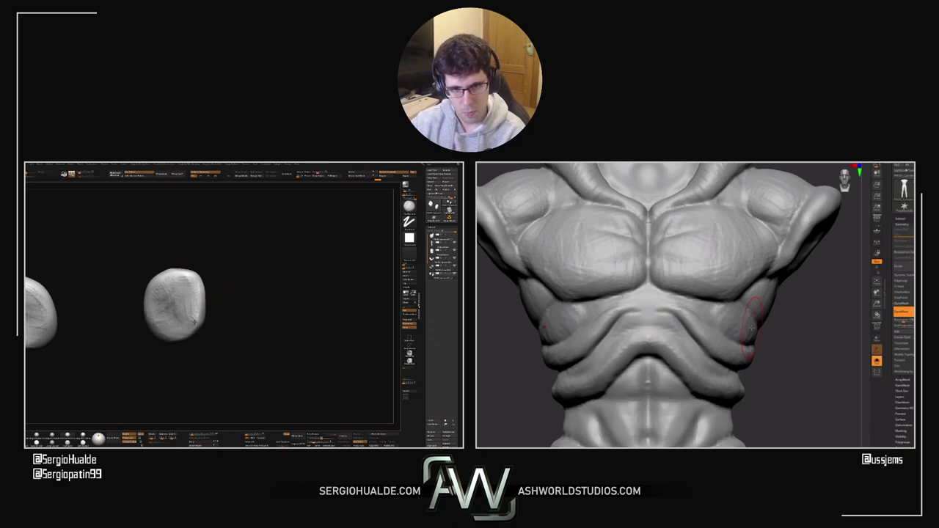
mouse_move(172, 296)
right_mouse_down()
mouse_move(185, 300)
mouse_move(174, 322)
right_mouse_up()
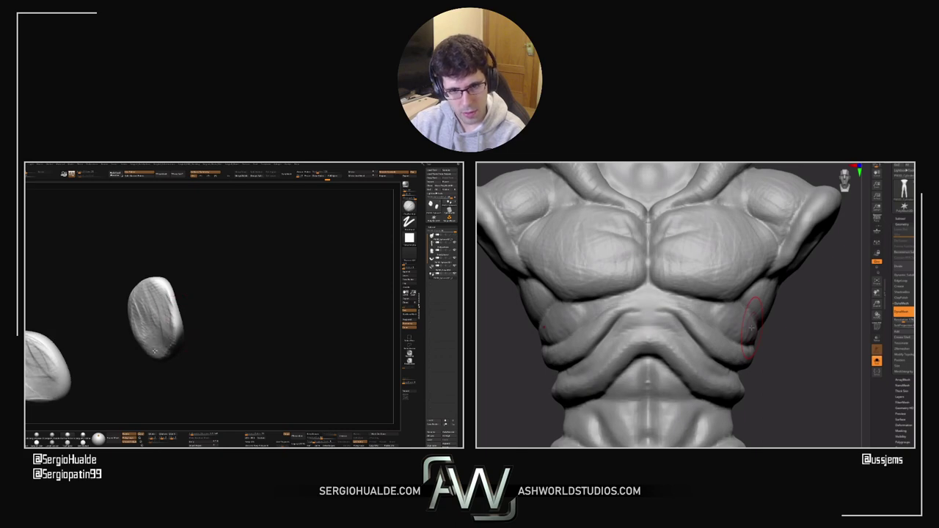
mouse_move(808, 321)
left_mouse_down()
mouse_move(788, 331)
mouse_move(805, 342)
mouse_move(750, 321)
left_mouse_up()
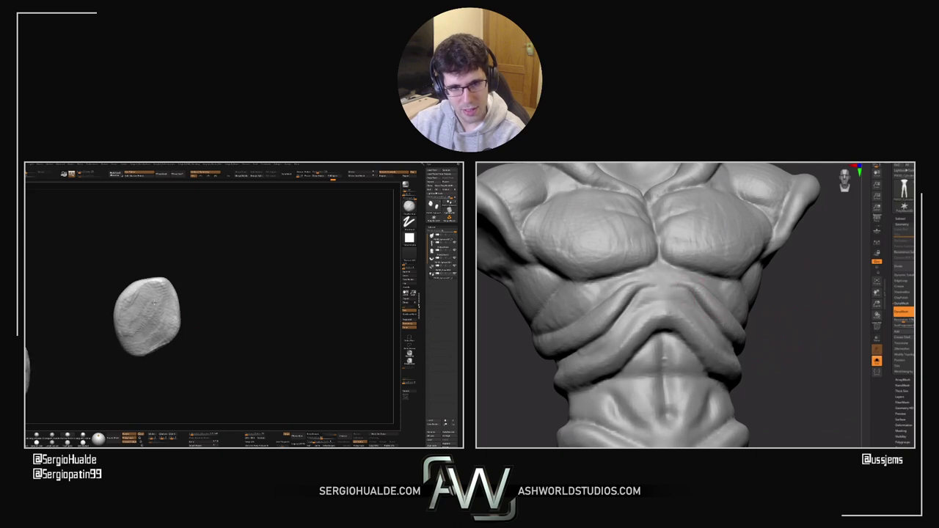
left_click_drag(125, 353, 138, 308)
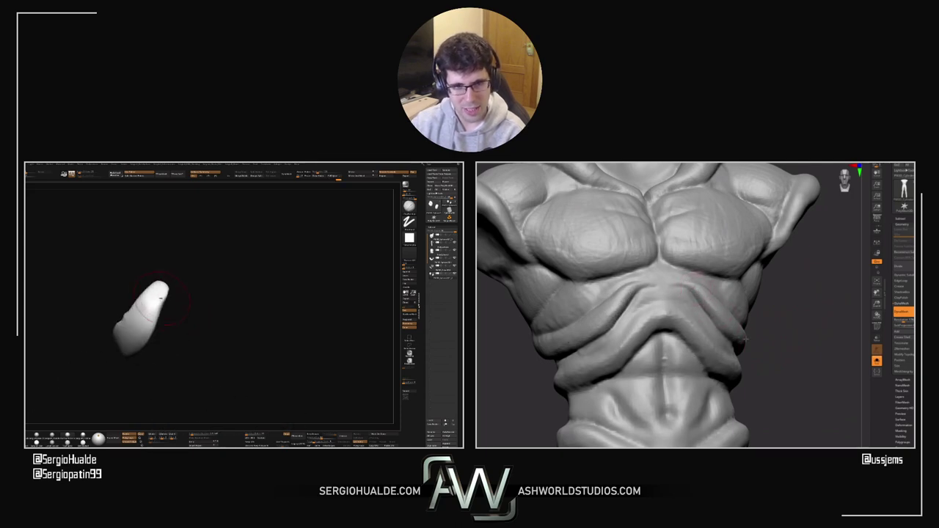
Step: Refine the diagonal rib folds on the torso's side below the chest while continuing to trim the ears
left_click_drag(699, 294, 744, 330)
mouse_move(147, 343)
left_mouse_down()
mouse_move(153, 306)
mouse_move(125, 365)
mouse_move(144, 331)
mouse_move(151, 354)
mouse_move(149, 340)
left_mouse_up()
left_click_drag(703, 309, 741, 335)
right_click_drag(149, 340, 176, 316)
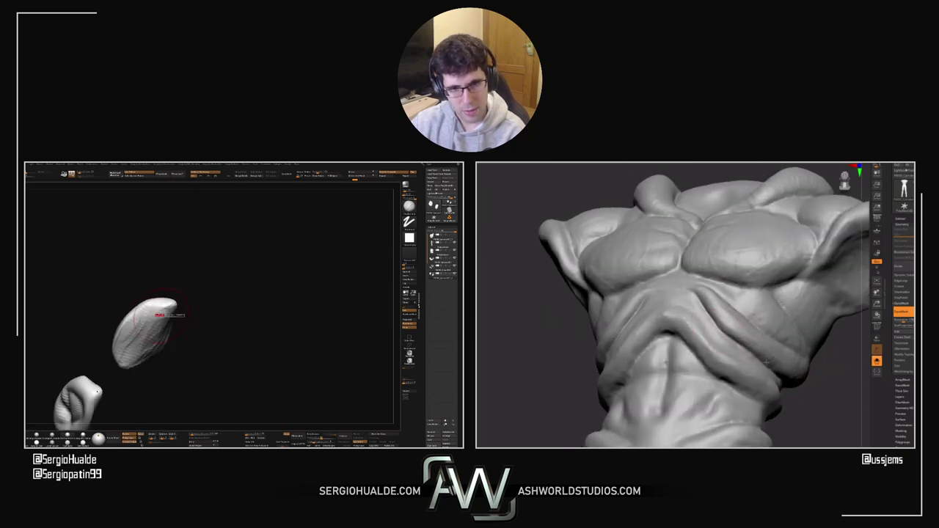
right_click_drag(741, 334, 730, 348)
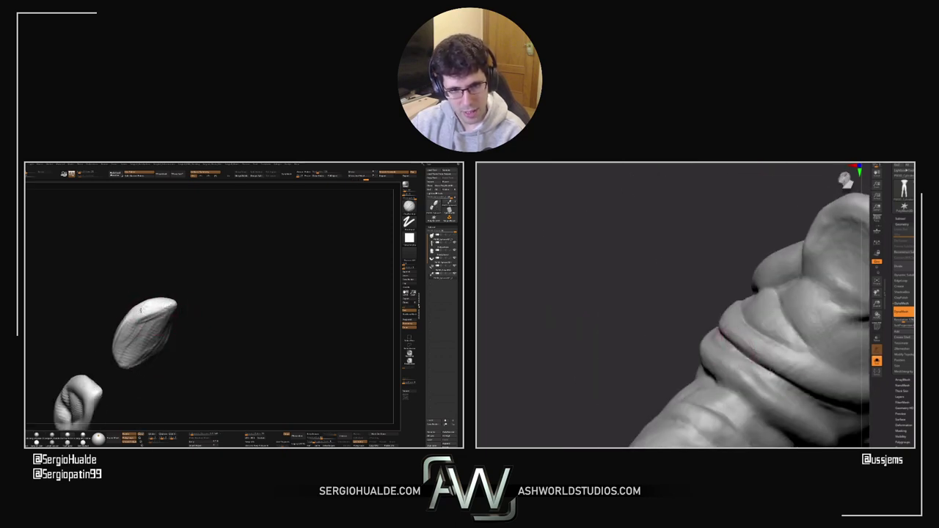
Step: Trim the ears' backs and edges into thinner shells and refine the torso's arched rib fold
left_click_drag(143, 309, 178, 330)
left_click_drag(683, 304, 741, 308)
left_click_drag(178, 329, 132, 360)
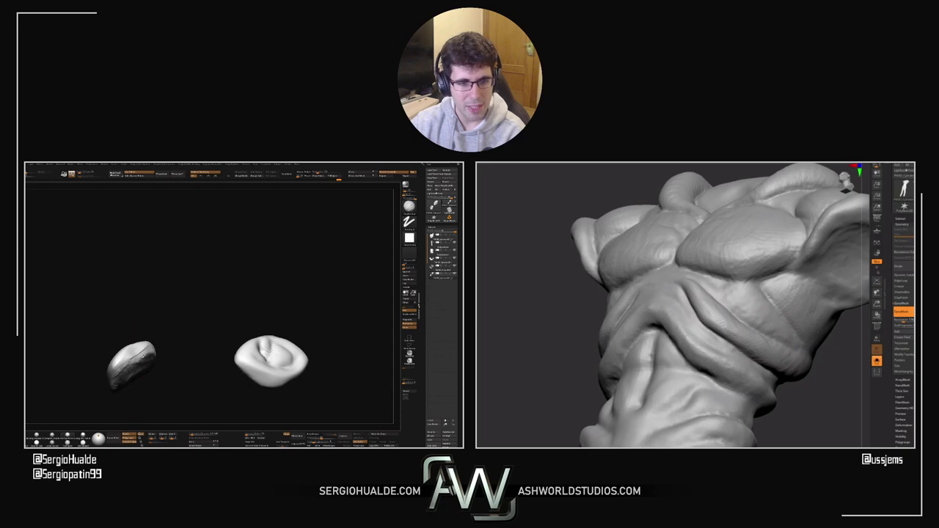
left_click_drag(811, 368, 805, 349)
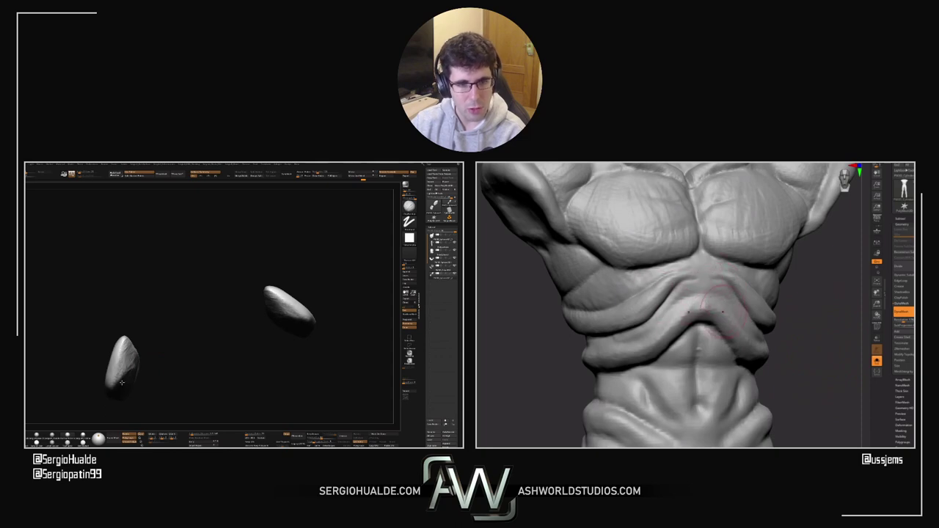
mouse_move(135, 367)
left_mouse_down()
mouse_move(147, 363)
mouse_move(136, 377)
mouse_move(143, 355)
left_mouse_up()
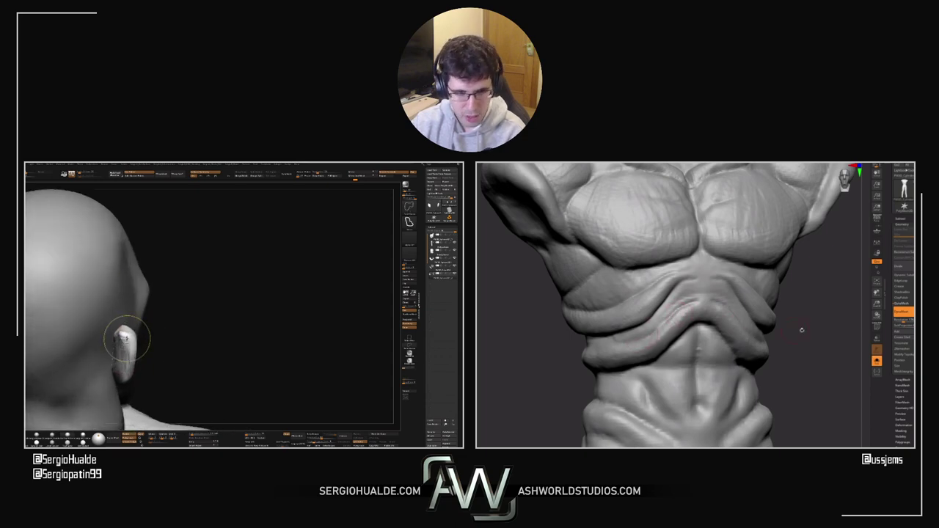
Step: Smooth the backs of the ears and deepen the creases between the folds around the torso's side
left_click_drag(800, 330, 697, 328)
right_click(697, 327)
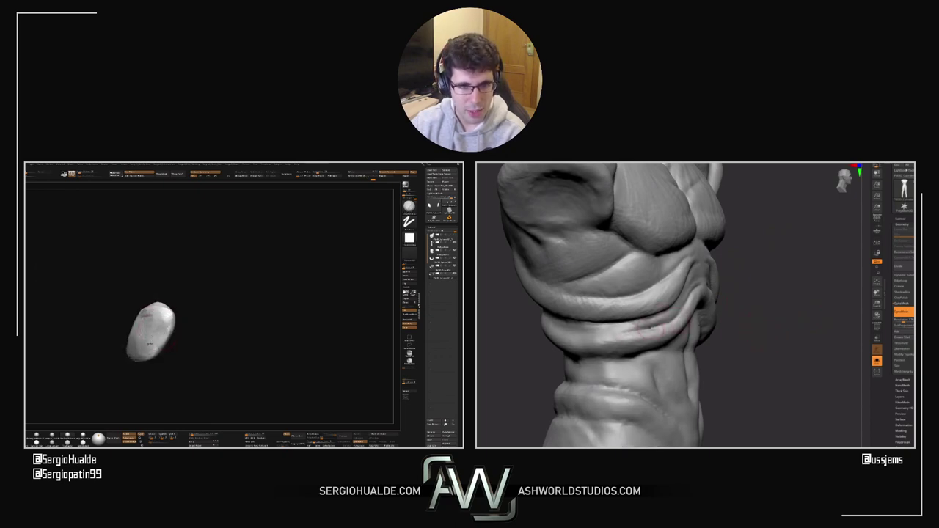
left_click_drag(507, 336, 527, 321)
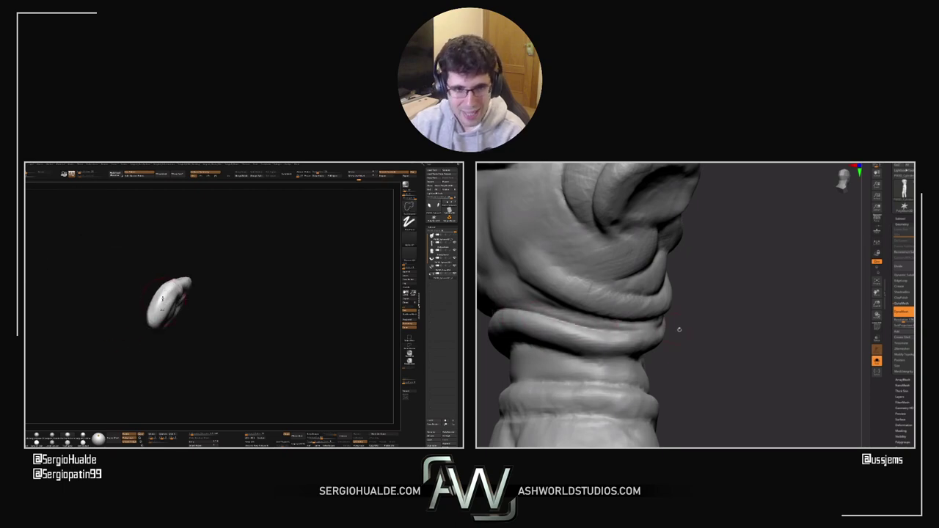
left_click_drag(679, 329, 626, 327)
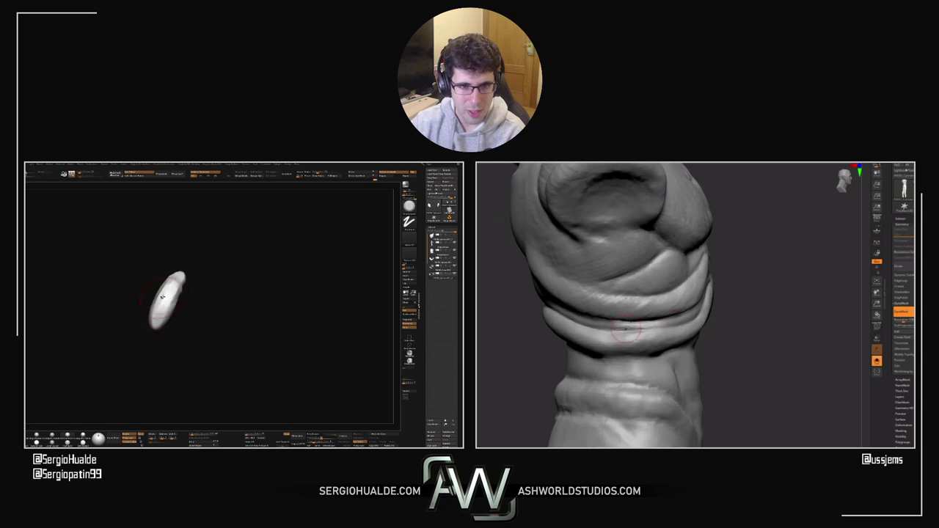
mouse_move(716, 323)
left_mouse_down()
mouse_move(566, 327)
mouse_move(708, 330)
left_mouse_up()
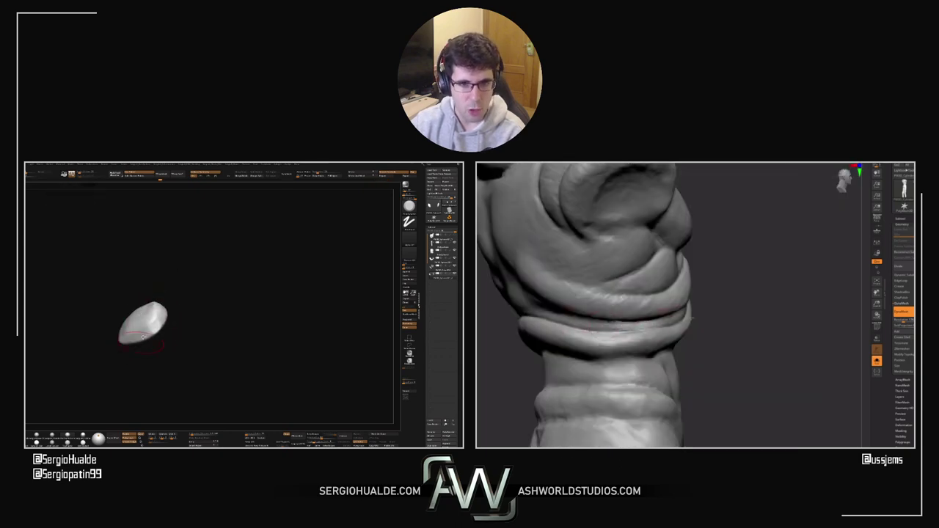
mouse_move(749, 324)
left_mouse_down()
mouse_move(727, 325)
mouse_move(680, 299)
left_mouse_up()
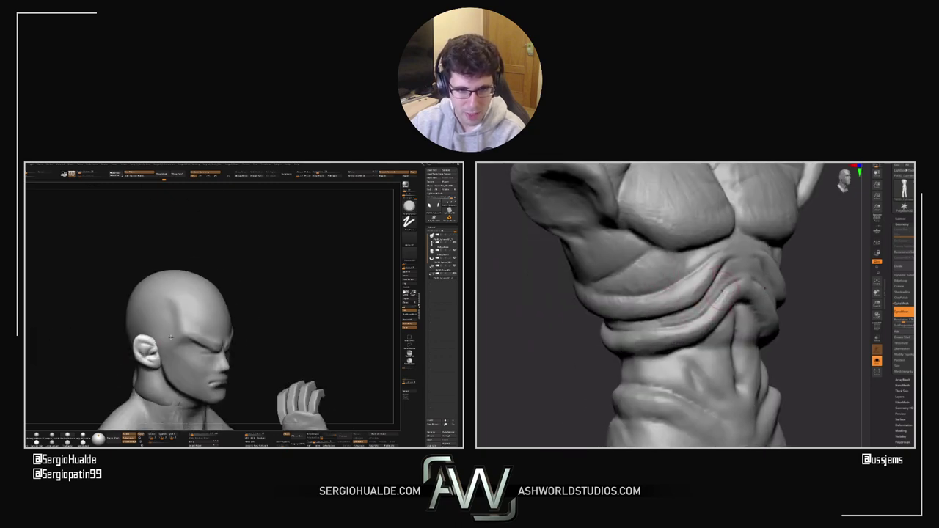
Step: Reshape the torso's arched abdominal fold and its outer ends, and adjust the character's neck beneath the ears
left_click_drag(742, 280, 769, 322)
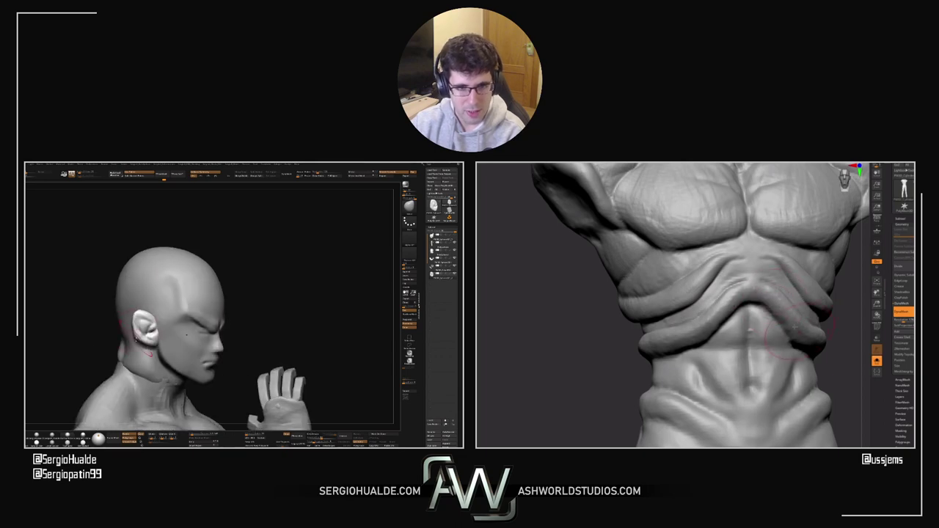
right_click_drag(844, 360, 777, 296)
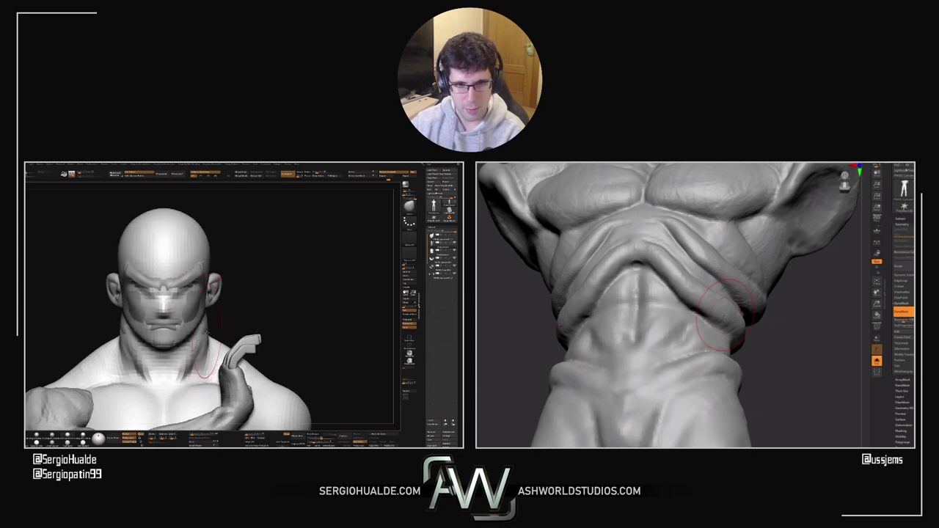
mouse_move(813, 265)
left_mouse_down("alt")
mouse_move(805, 312)
mouse_move(817, 374)
mouse_move(817, 342)
left_mouse_up("alt")
left_click_drag(807, 257, 807, 293)
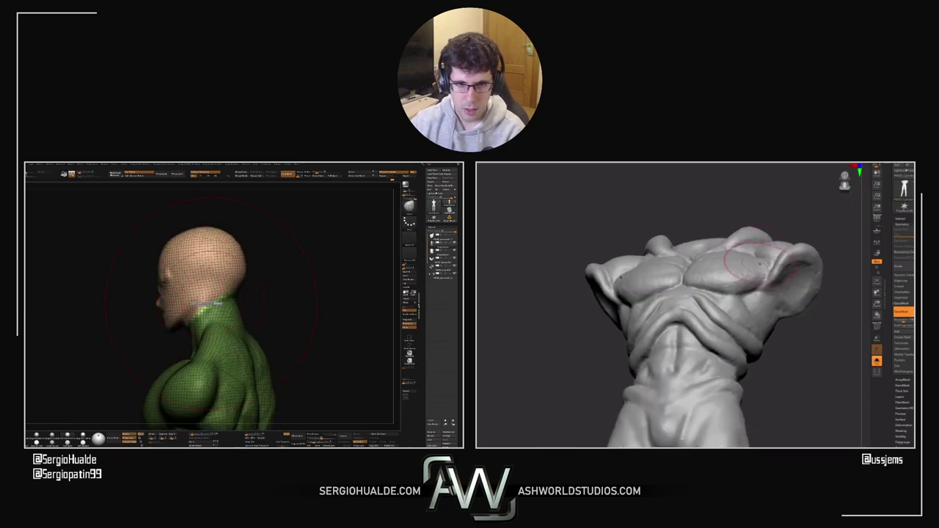
Step: Resize the brush and refine the ends of the waist folds from the front and back of the torso
mouse_move(815, 308)
left_mouse_down()
mouse_move(789, 366)
mouse_move(784, 325)
mouse_move(773, 320)
mouse_move(800, 305)
mouse_move(739, 294)
left_mouse_up()
key("s")
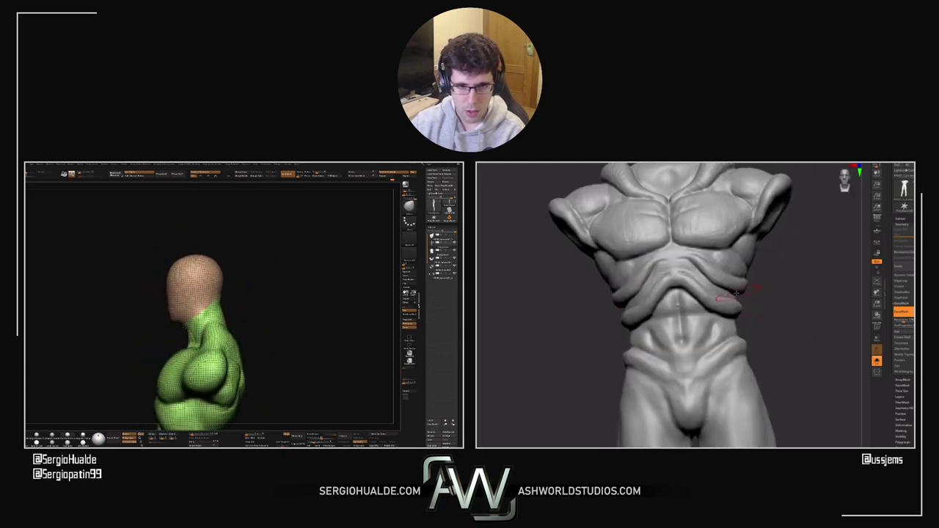
mouse_move(738, 301)
right_mouse_down()
mouse_move(701, 293)
mouse_move(715, 295)
right_mouse_up()
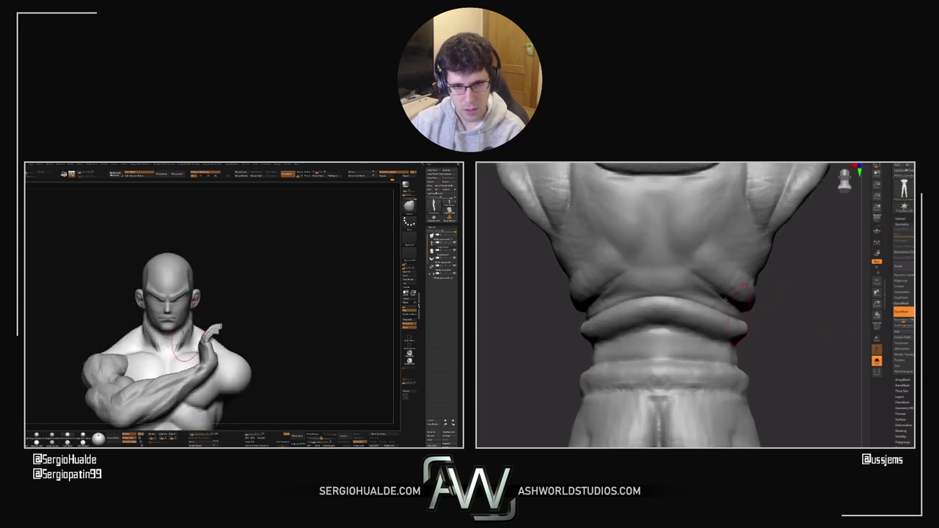
right_click_drag(772, 329, 770, 293)
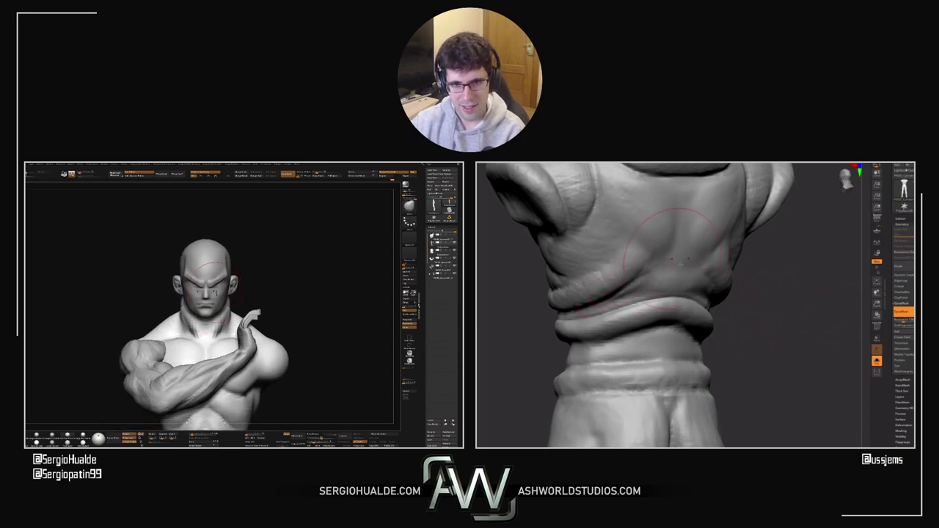
Step: Resize the brush, refine the torso's back and side muscles, and adjust the character's head position with the body masked
right_click_drag(763, 296, 782, 310)
key("s")
right_click_drag(724, 274, 737, 280)
key("s")
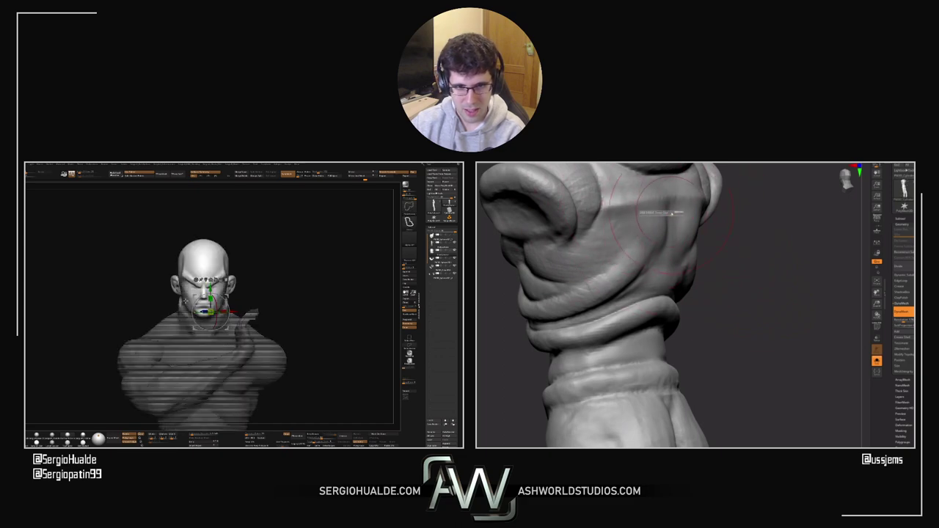
left_click_drag(734, 279, 731, 311)
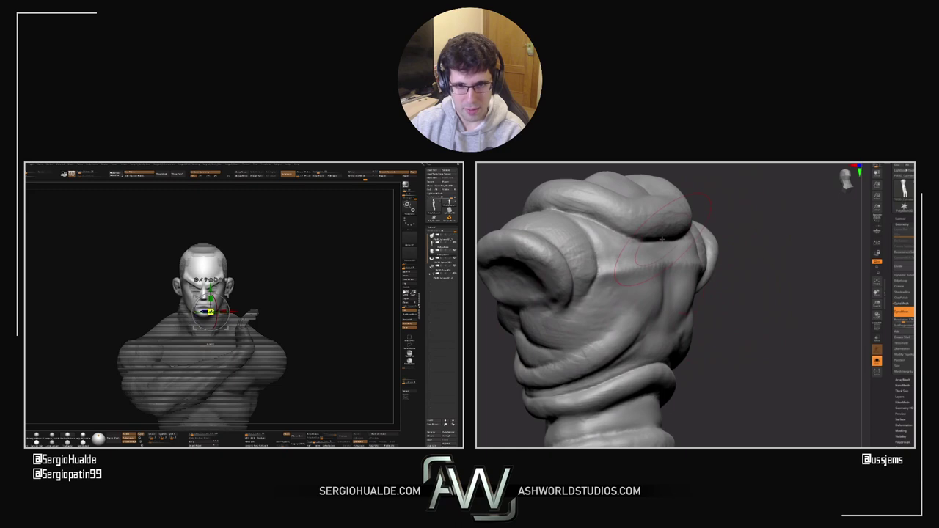
left_click_drag(705, 246, 734, 314)
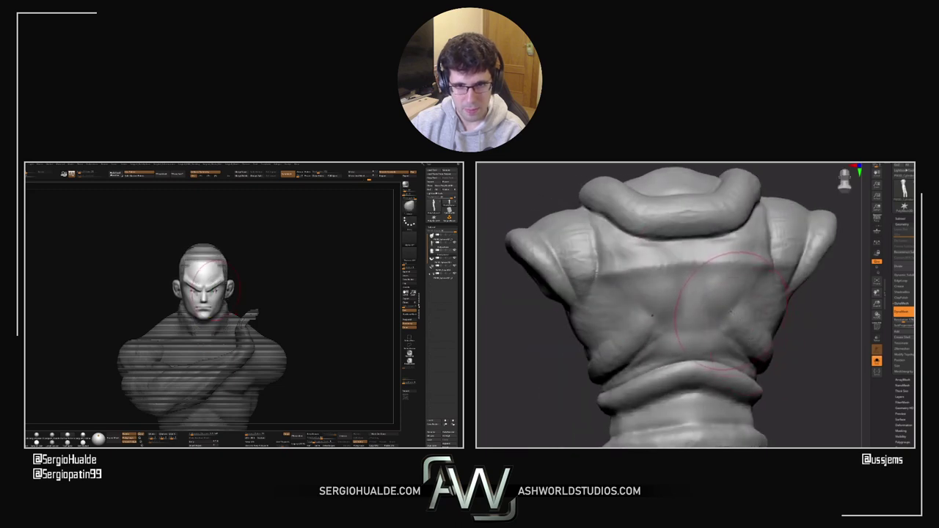
Step: Refine the torso's rounded shoulder muscle and the rim of the arm opening from the front and back
left_click_drag(522, 292, 677, 215)
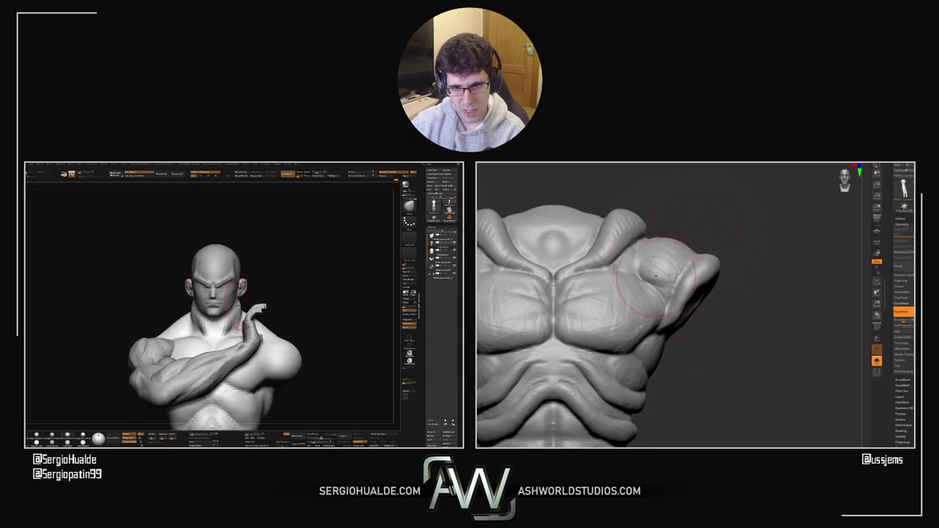
left_click_drag(719, 249, 678, 293)
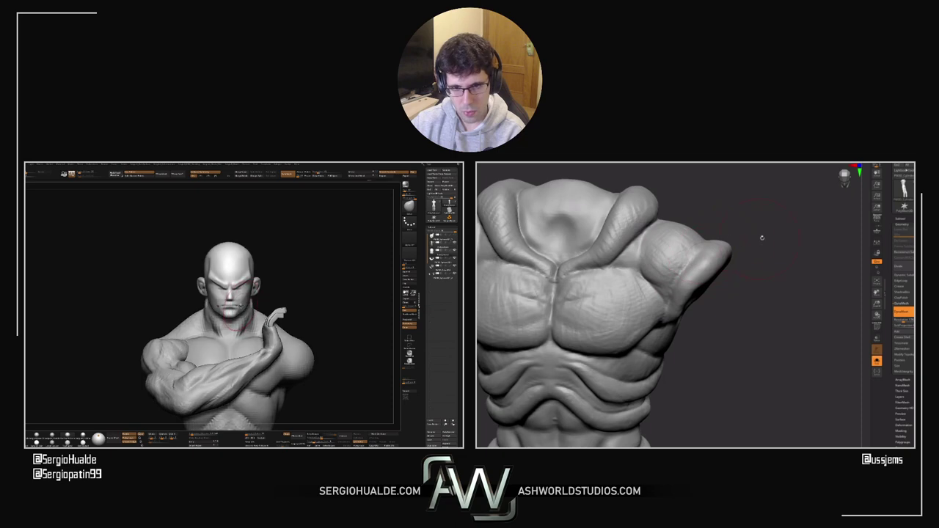
mouse_move(761, 237)
left_mouse_down()
mouse_move(695, 232)
mouse_move(509, 311)
left_mouse_up()
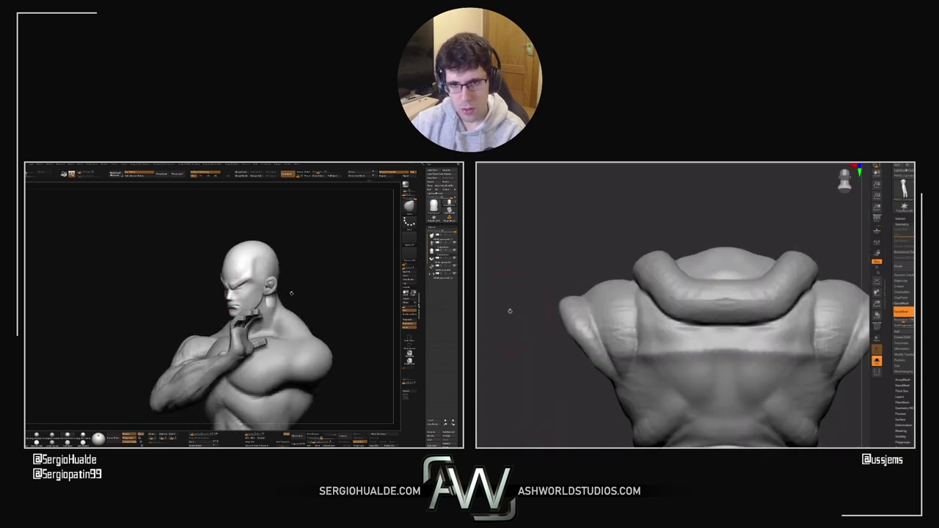
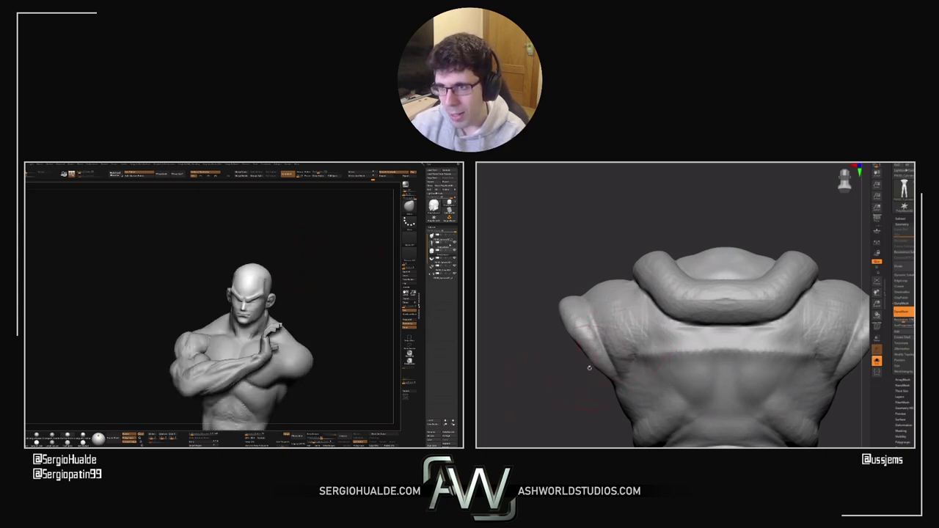
mouse_move(537, 417)
left_mouse_down("alt")
mouse_move(540, 352)
mouse_move(570, 369)
mouse_move(624, 341)
mouse_move(550, 374)
left_mouse_up("alt")
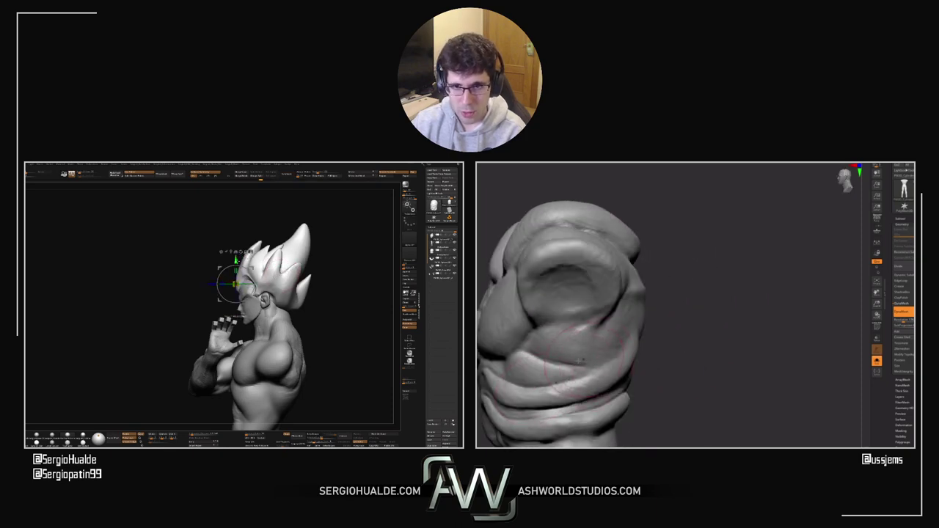
Step: Build up the raised ends of the side muscle folds on both sides of the torso's lower back
left_click_drag(694, 342, 612, 353)
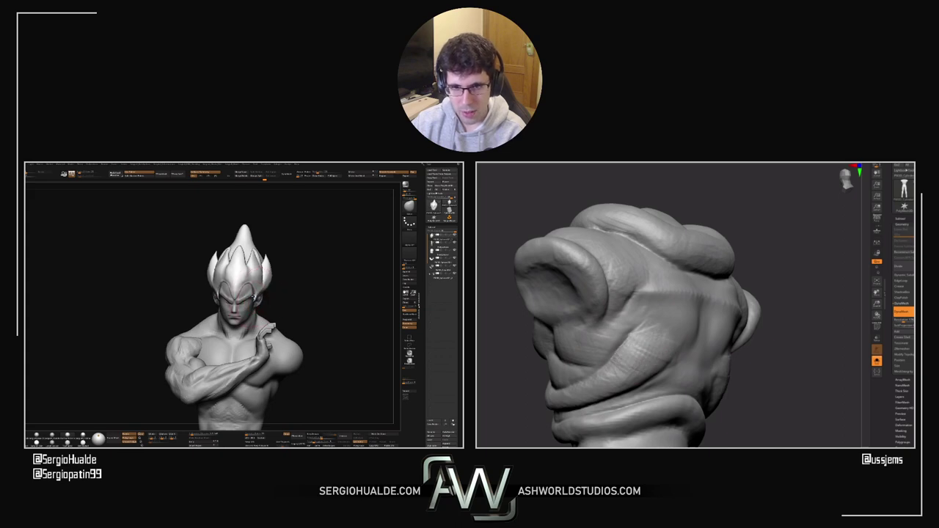
left_click_drag(759, 384, 667, 360, "shift")
left_click_drag(532, 359, 496, 332, "alt")
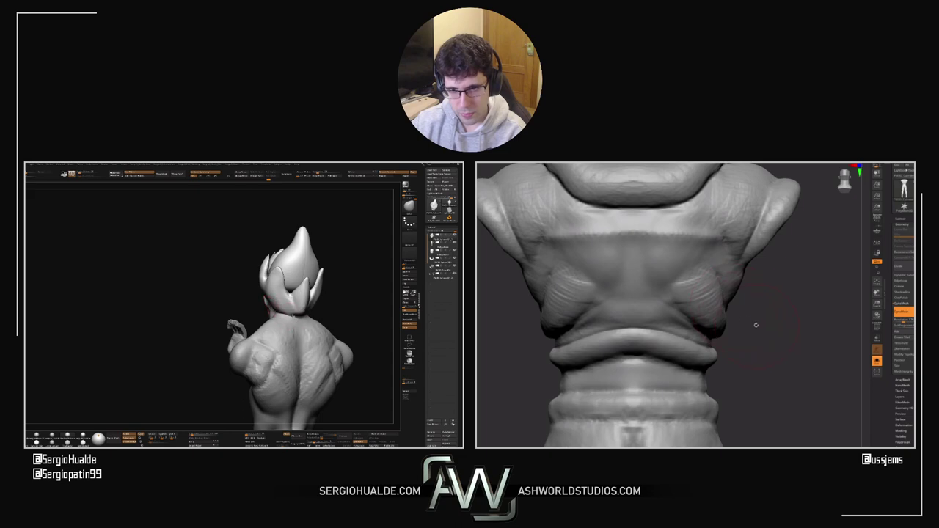
left_click_drag(756, 324, 750, 319)
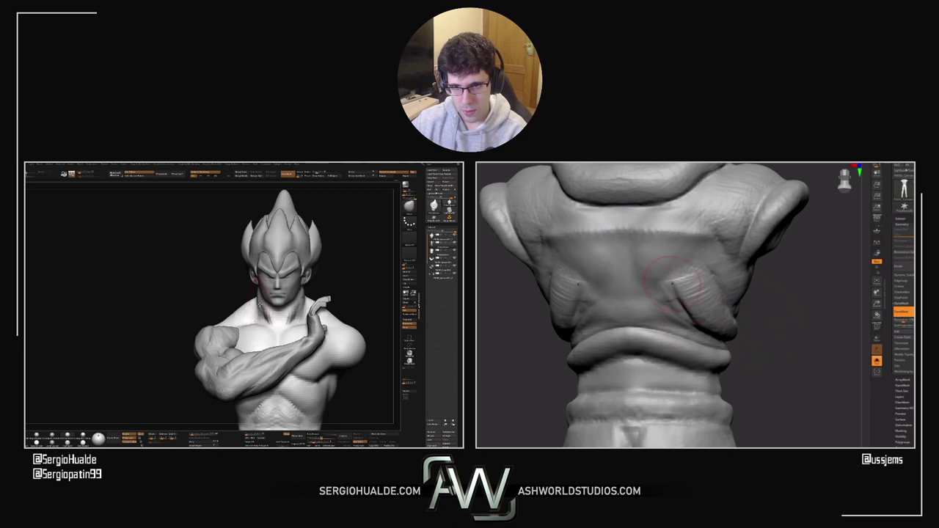
Step: Deepen the creases beside the torso's lower-back folds and shift the character's head and hair with the body masked
mouse_move(767, 358)
left_mouse_down()
mouse_move(759, 338)
mouse_move(710, 309)
left_mouse_up()
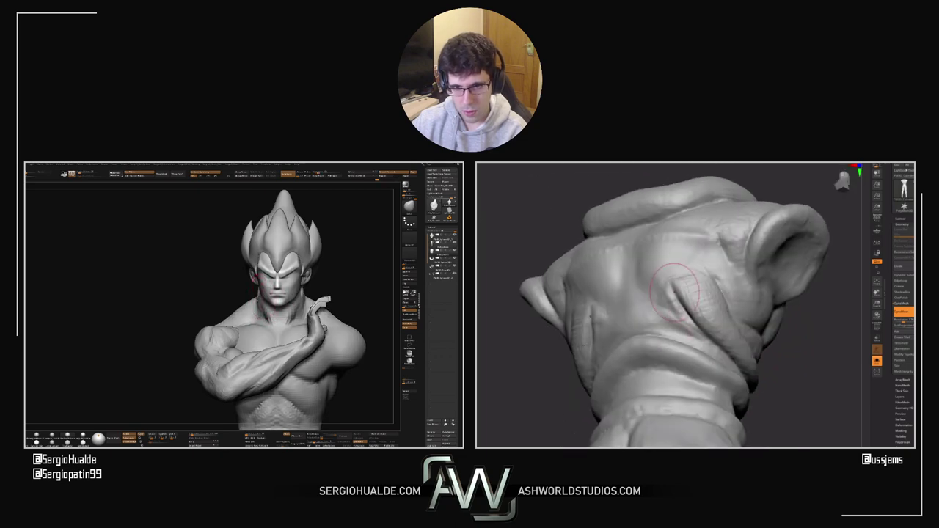
mouse_move(673, 286)
right_mouse_down()
mouse_move(771, 360)
mouse_move(733, 309)
right_mouse_up()
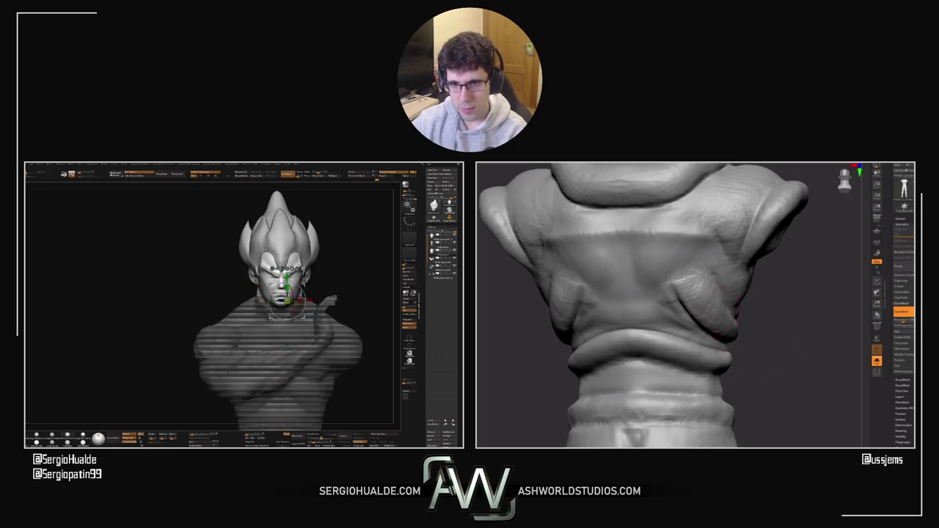
left_click_drag(765, 317, 697, 320)
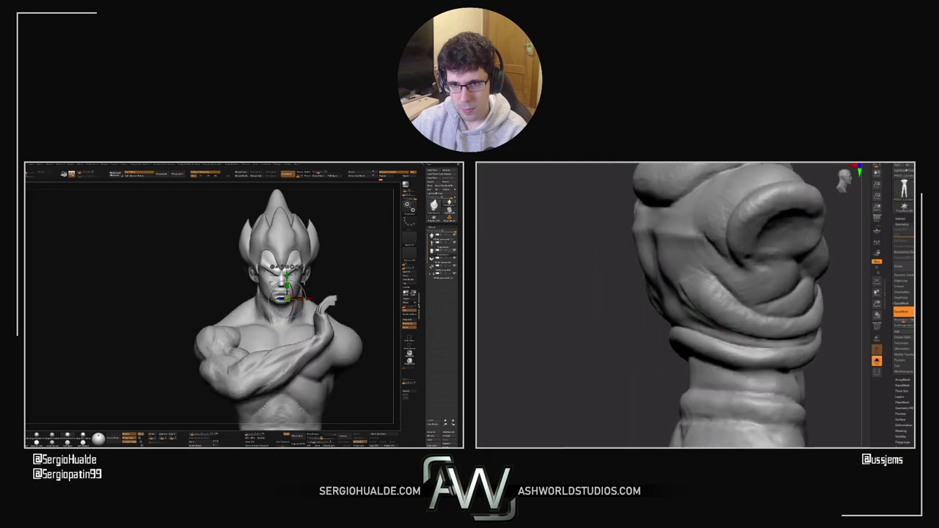
Step: Isolate the character's body in draw mode and add volume to the torso's side fold above the waist
key("q")
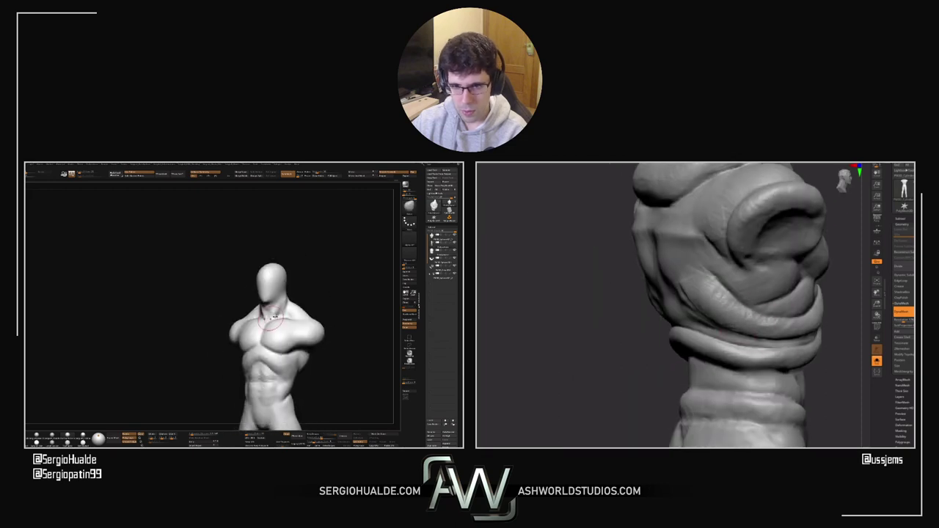
mouse_move(837, 323)
left_mouse_down()
mouse_move(744, 283)
mouse_move(656, 342)
mouse_move(810, 335)
mouse_move(727, 292)
left_mouse_up()
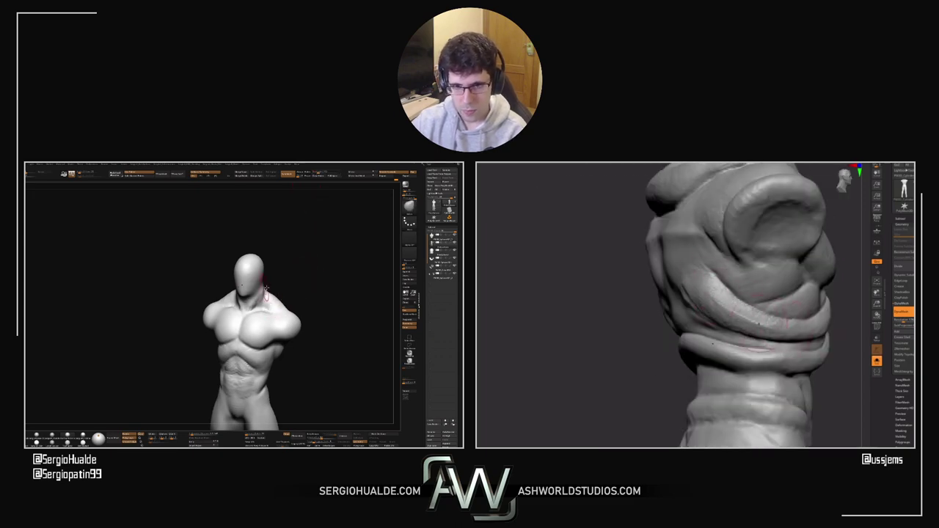
key("space")
left_click_drag(617, 323, 678, 305)
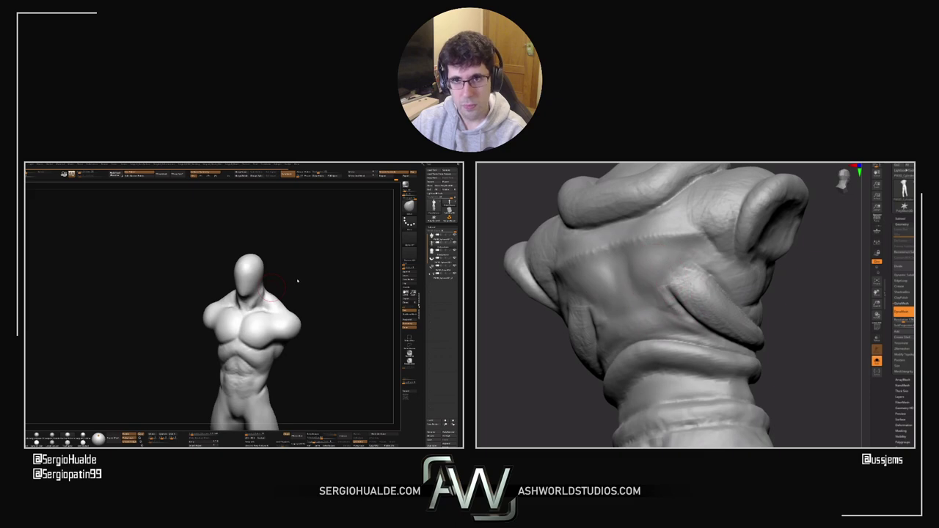
Step: Work on the isolated body's neck and upper chest, and refine the torso's lower-back folds around their inner ends
right_click(297, 280)
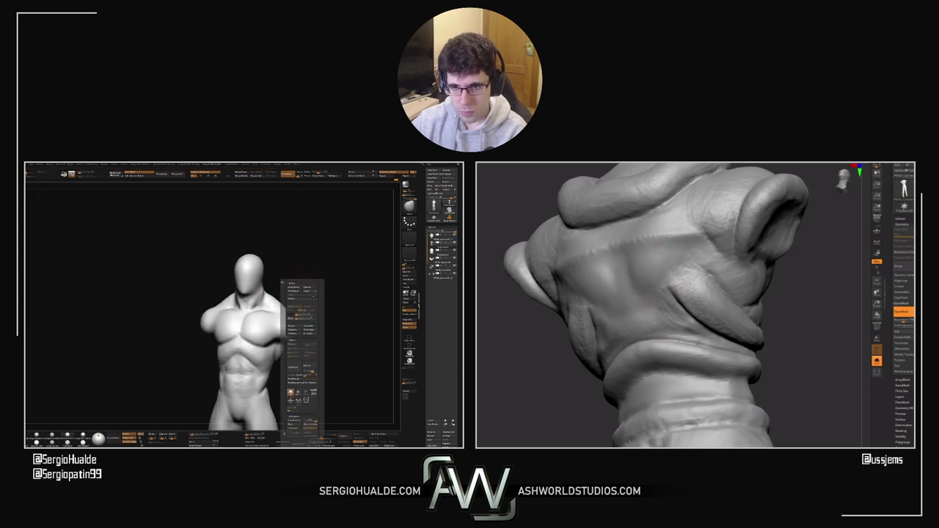
left_click_drag(516, 349, 529, 335)
right_click_drag(297, 294, 246, 329, "ctrl")
left_click_drag(523, 335, 518, 360)
left_click_drag(233, 324, 263, 311)
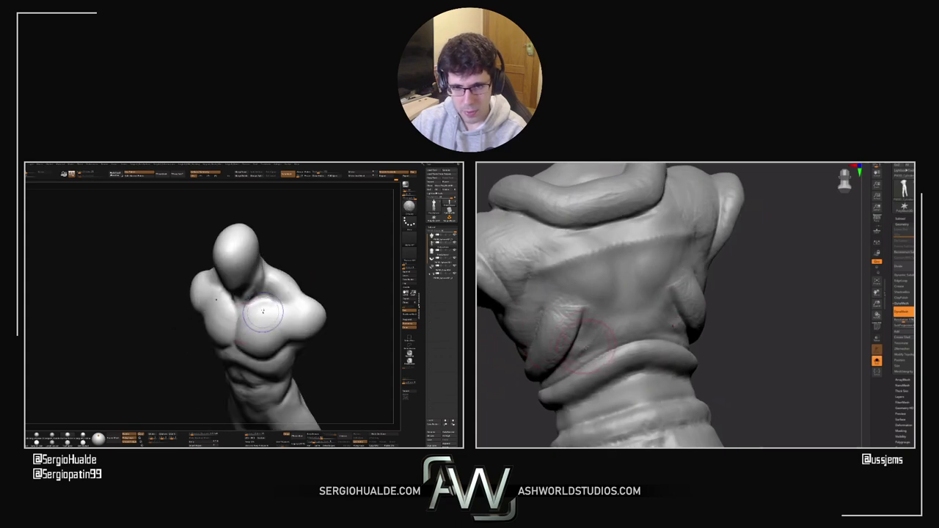
Step: Smooth and round the raised folds on the torso's lower back with a larger brush, and adjust the character's neck base
right_click_drag(565, 340, 550, 345, "shift")
right_click_drag(244, 340, 265, 332)
key("s")
left_click_drag(551, 345, 567, 345)
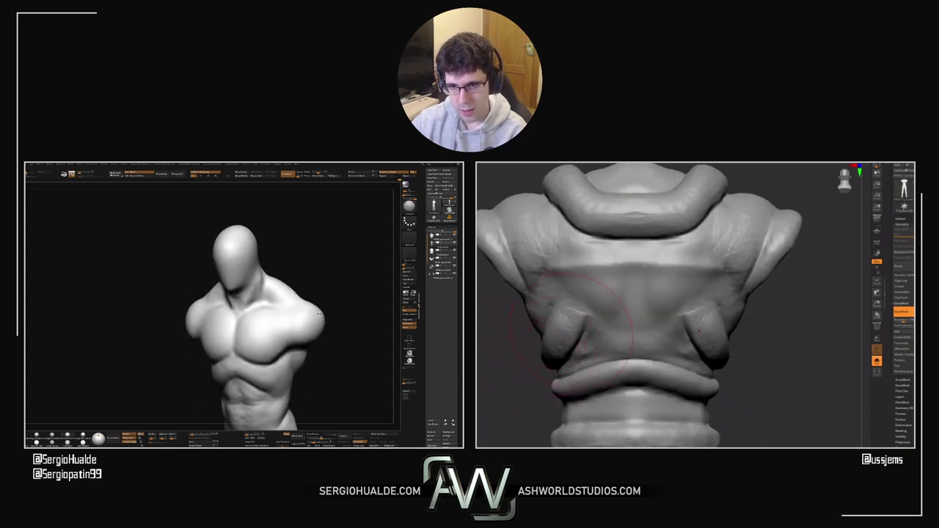
left_click_drag(265, 307, 245, 297)
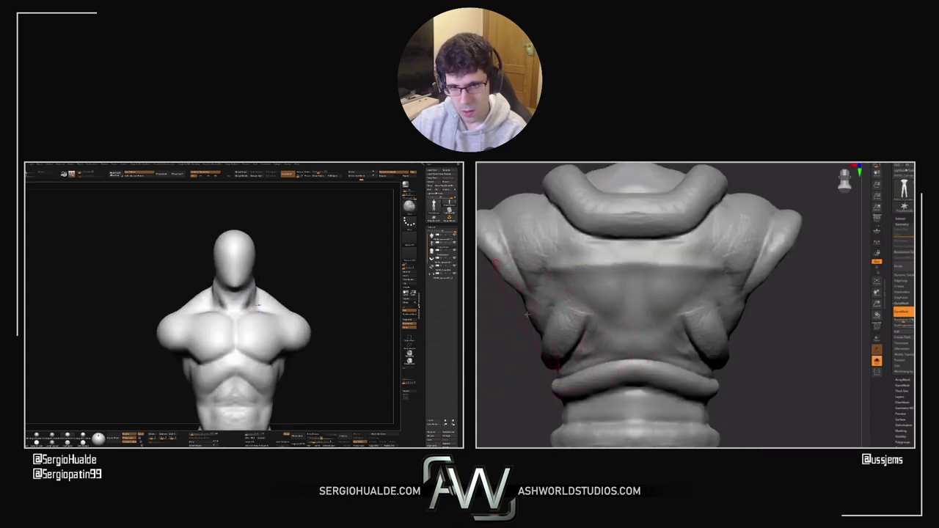
Step: Reshape the torso's outer back contour and start building up the base of the character's neck with the ClayBuildup brush
right_click_drag(527, 315, 543, 317)
mouse_move(258, 305)
right_mouse_down()
mouse_move(279, 320)
mouse_move(250, 335)
right_mouse_up()
key("b")
key("c")
key("b")
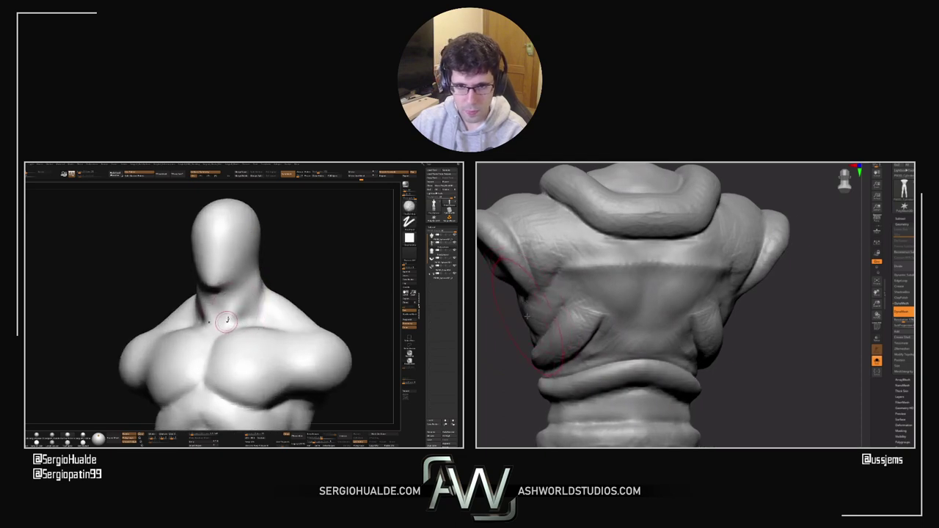
left_click_drag(527, 317, 534, 313)
left_click_drag(252, 283, 231, 319)
Step: Resize the brush and sculpt the neck muscle attachments and inner collarbone area on the isolated body
key("s")
left_click_drag(511, 275, 503, 266)
key("s")
key("s")
right_click_drag(239, 312, 249, 316)
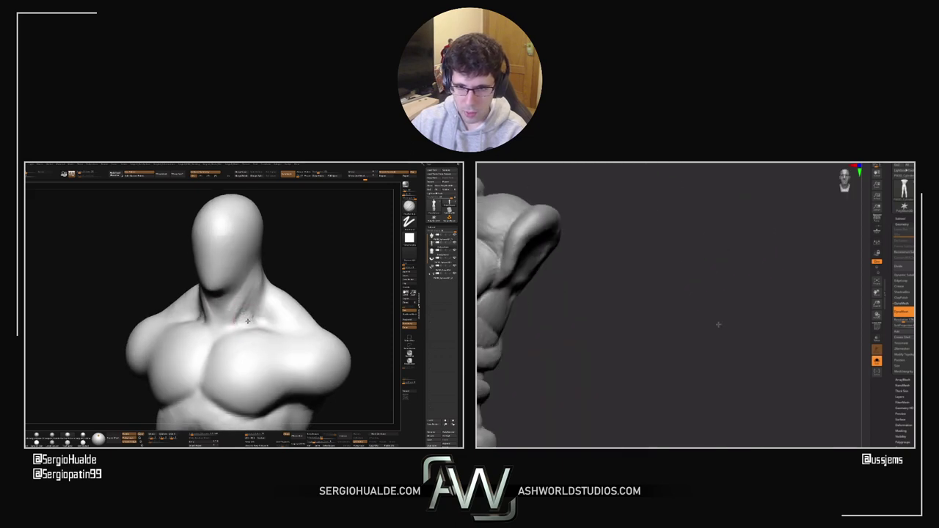
right_click_drag(241, 324, 245, 323)
key("s")
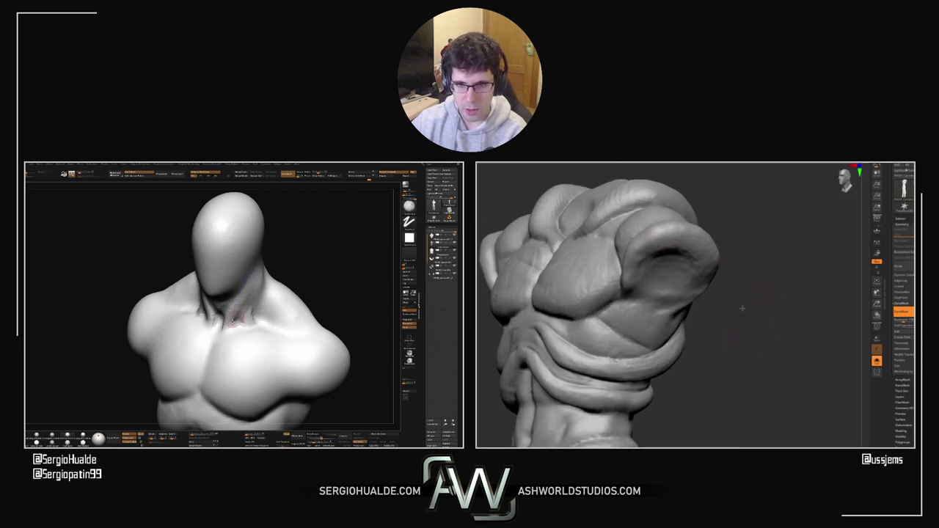
Step: Build up the diagonal side neck muscles from behind the jaw down to the collarbones
right_click_drag(224, 326, 256, 273)
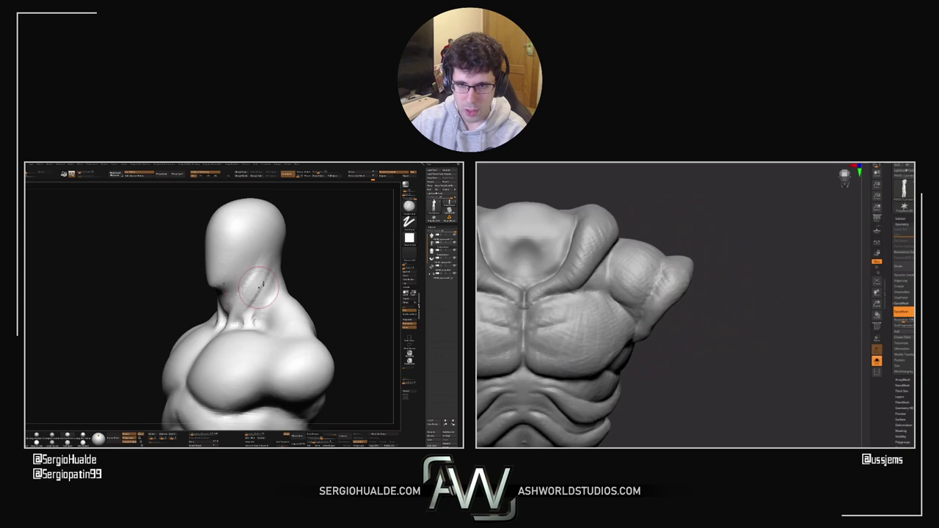
mouse_move(258, 288)
right_mouse_down()
mouse_move(261, 268)
mouse_move(273, 276)
right_mouse_up()
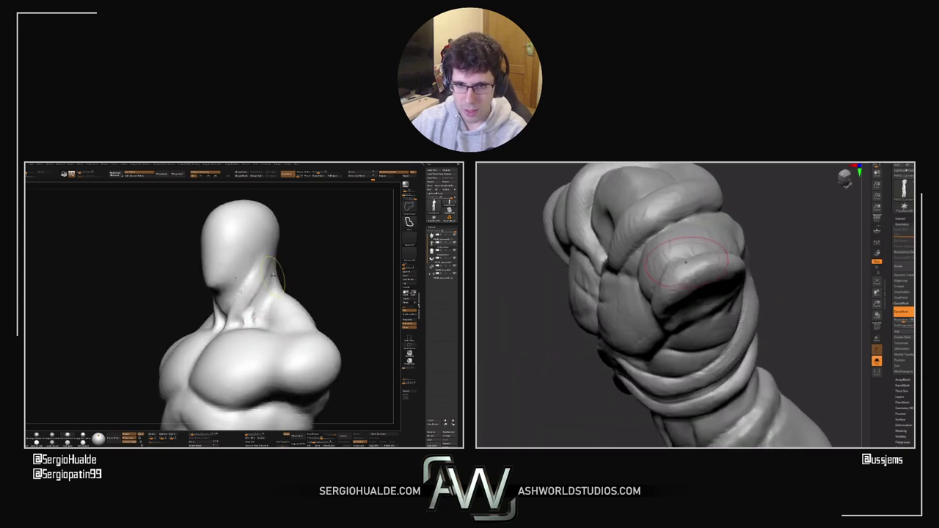
mouse_move(259, 327)
right_mouse_down()
mouse_move(272, 314)
mouse_move(255, 294)
right_mouse_up()
left_click_drag(236, 317, 229, 303)
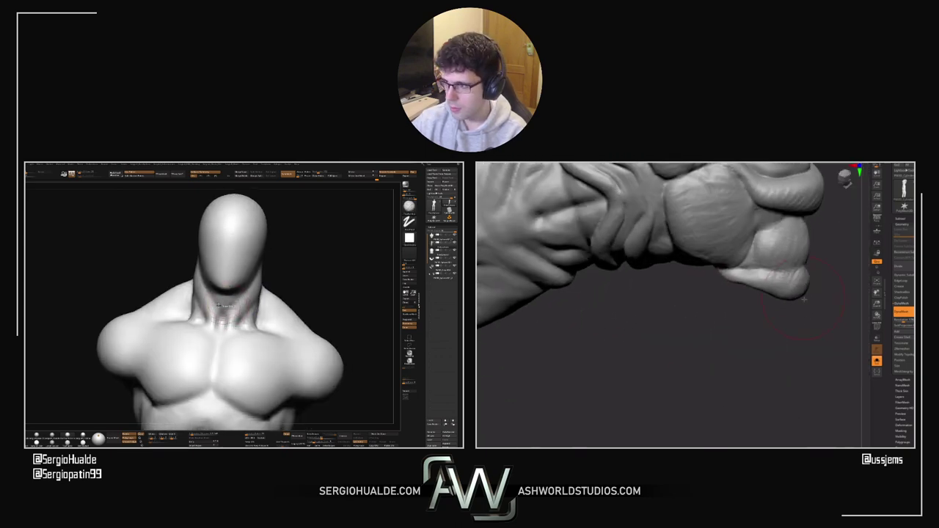
Step: Refine the throat and the pit between the collarbones, and smooth the sides of the character's neck
mouse_move(218, 306)
right_mouse_down("ctrl")
mouse_move(220, 334)
mouse_move(218, 322)
right_mouse_up("ctrl")
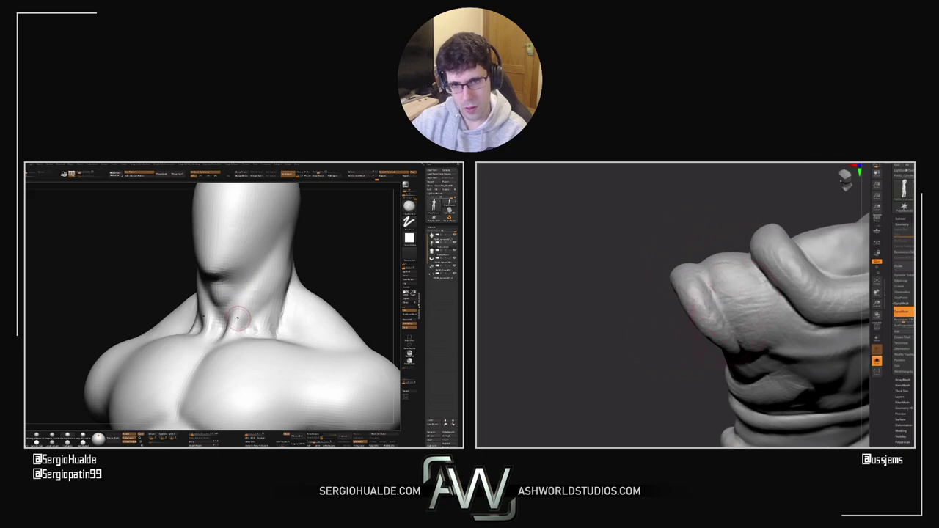
right_click_drag(237, 318, 258, 287)
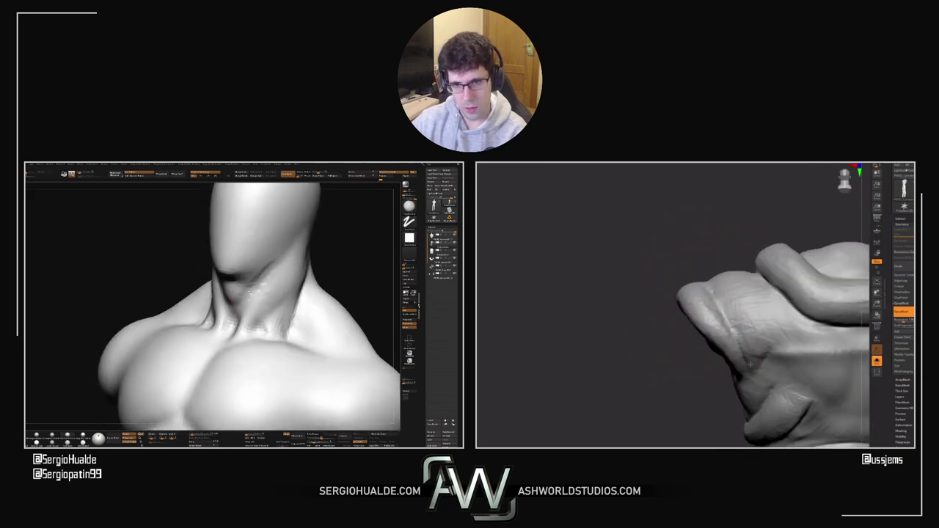
mouse_move(276, 255)
left_mouse_down("shift")
mouse_move(258, 270)
mouse_move(245, 308)
left_mouse_up("shift")
mouse_move(245, 308)
right_mouse_down("ctrl")
mouse_move(288, 323)
mouse_move(260, 331)
right_mouse_up("ctrl")
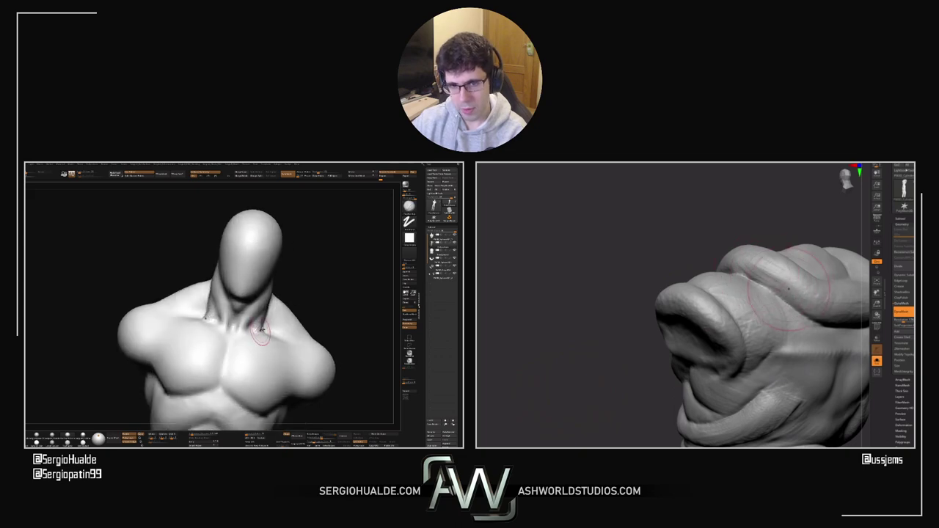
Step: Show the full character again and refine the torso's shoulder and the thick trapezius fold beside the neck
key("ctrl+shift")
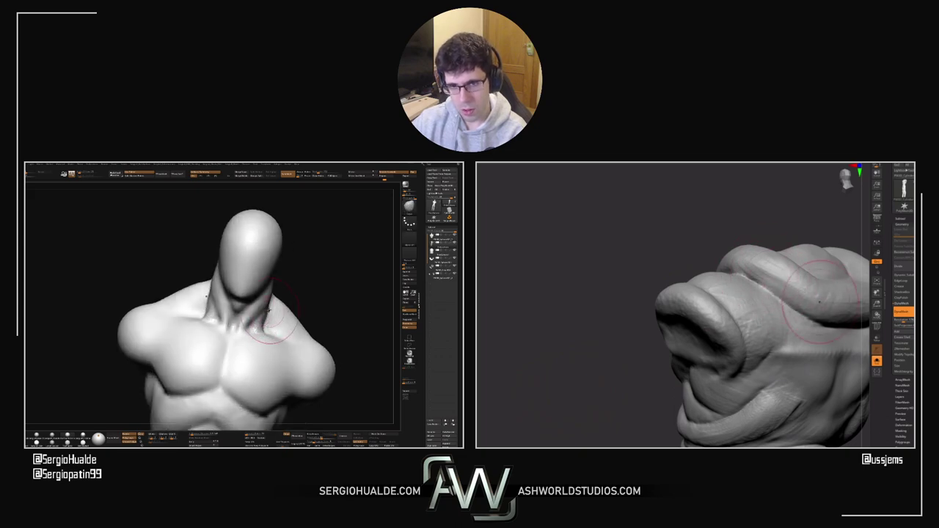
right_click_drag(765, 279, 668, 208)
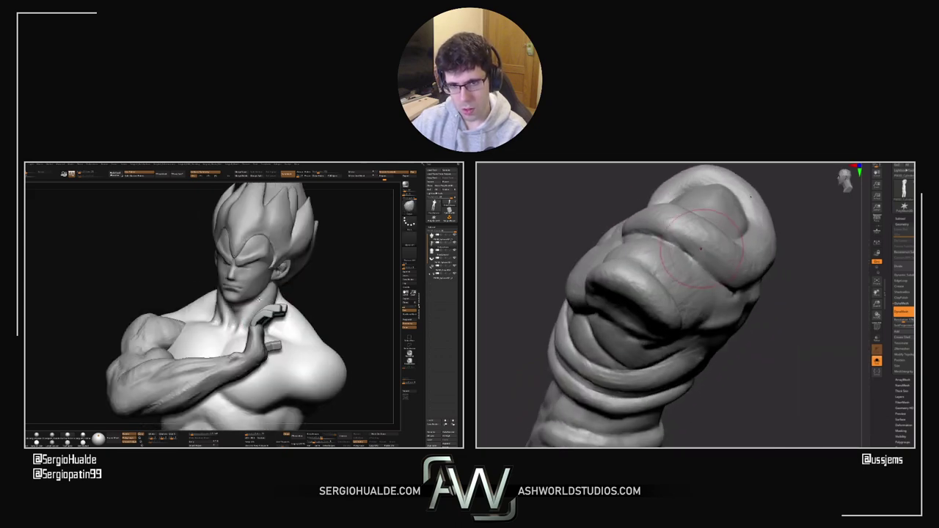
right_click_drag(744, 295, 692, 268)
right_click_drag(706, 202, 675, 245, "alt")
left_click_drag(675, 246, 726, 237)
left_click_drag(666, 237, 652, 260)
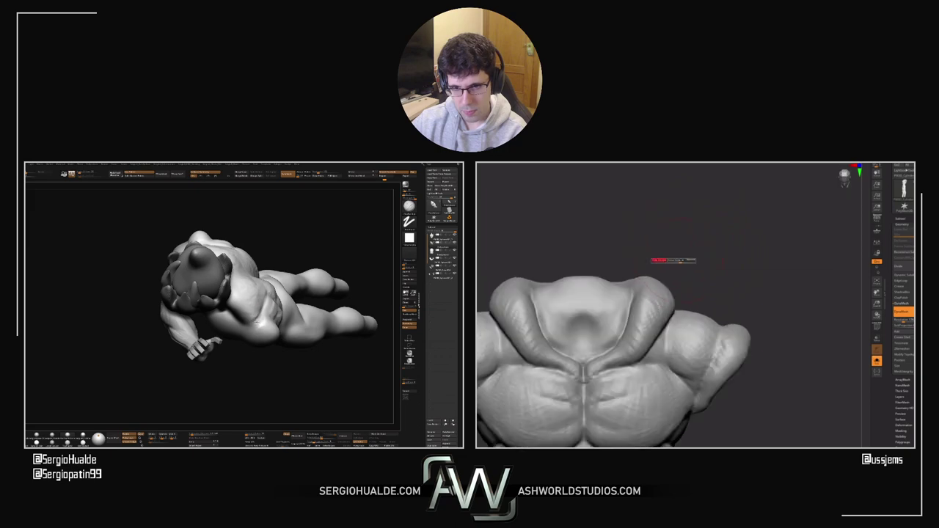
Step: Refine the thick trapezius fold wrapping around the torso's neck opening, viewing it and the character's shoulders from several angles
right_click_drag(240, 322, 256, 319)
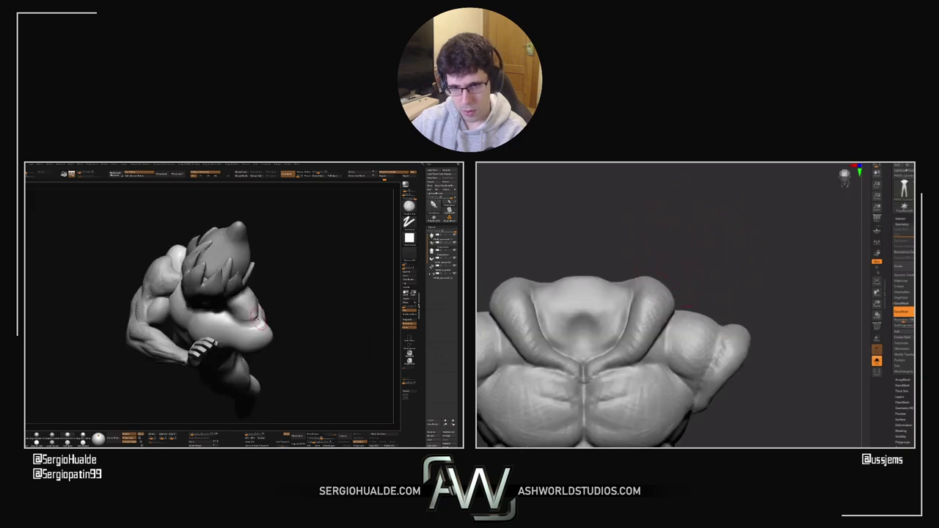
left_click_drag(256, 317, 262, 312)
left_click_drag(663, 261, 657, 307)
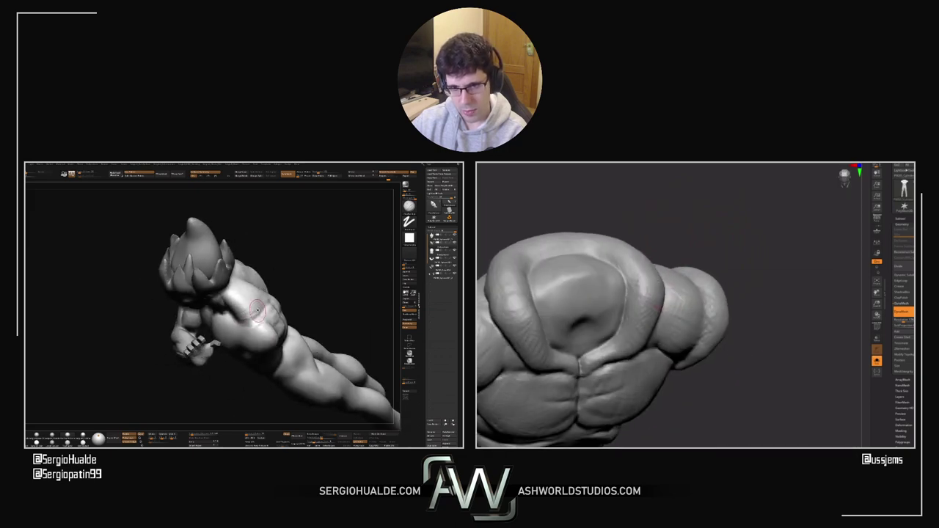
right_click_drag(251, 309, 271, 296)
left_click_drag(648, 237, 576, 220)
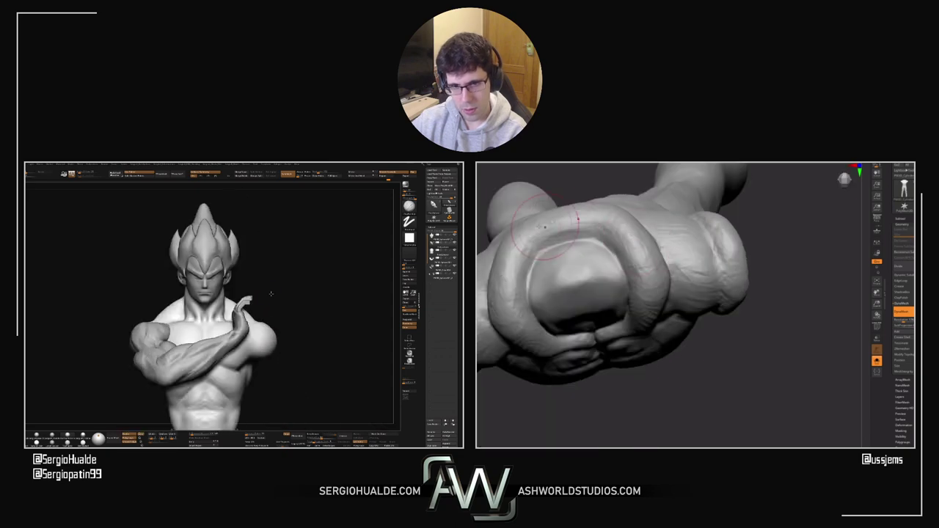
right_click_drag(271, 296, 258, 315)
key("s")
mouse_move(721, 388)
left_mouse_down("shift")
mouse_move(710, 359)
mouse_move(742, 314)
left_mouse_up("shift")
Step: Resize the brush and refine the side of the character's neck and the torso's trapezius fold above the shoulder
right_click_drag(234, 320, 238, 319)
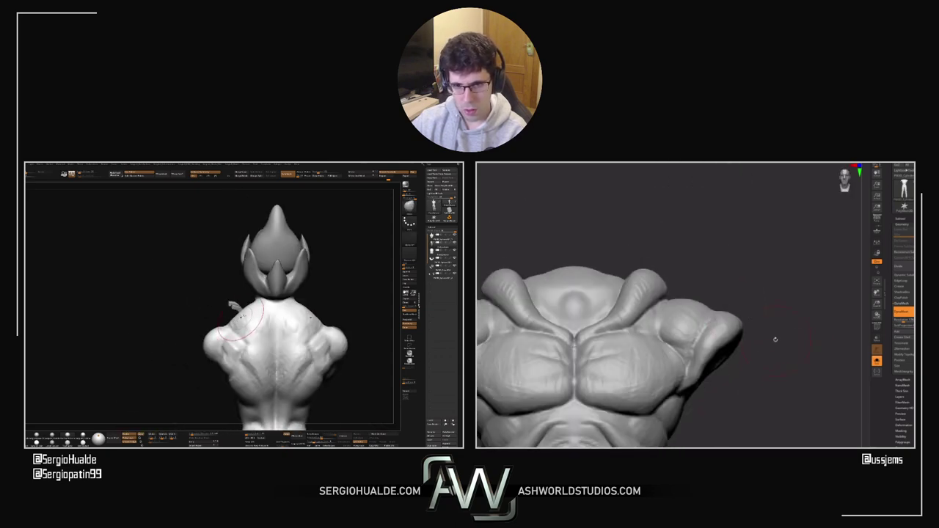
left_click_drag(696, 249, 696, 256)
key("s")
mouse_move(246, 315)
right_mouse_down()
mouse_move(281, 317)
mouse_move(272, 310)
right_mouse_up()
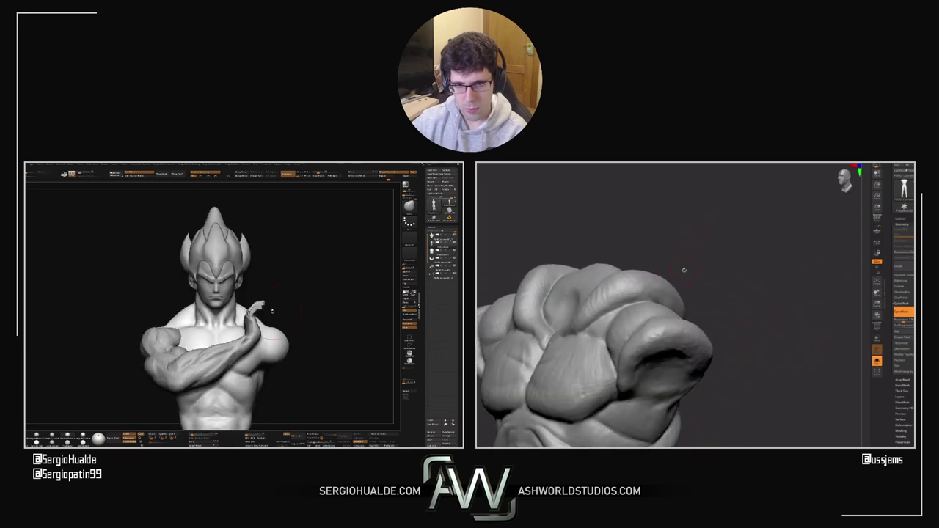
key("s")
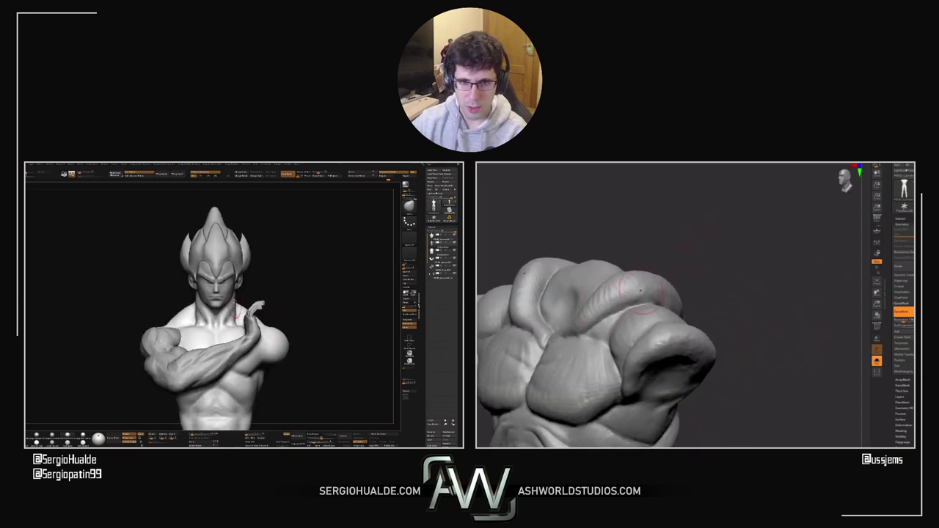
left_click_drag(650, 226, 673, 292)
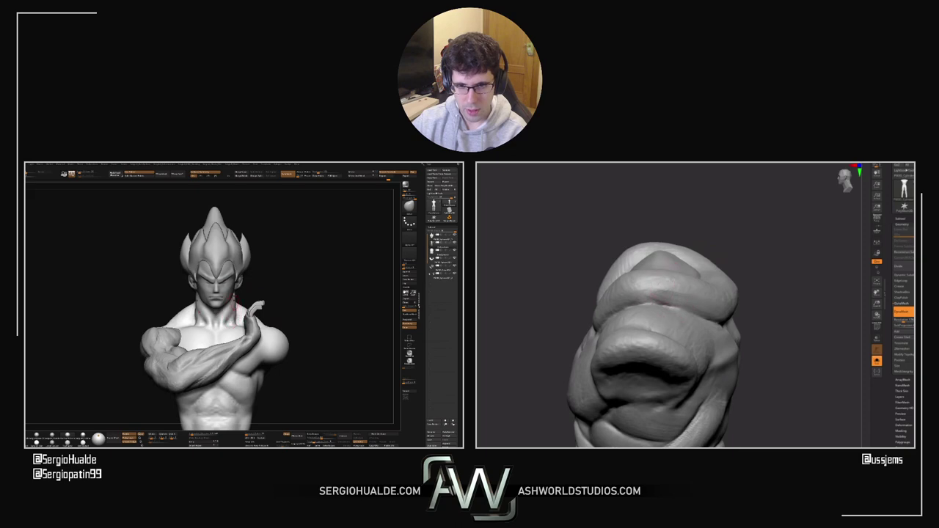
right_click_drag(231, 306, 244, 332, "ctrl")
left_click_drag(785, 327, 740, 297)
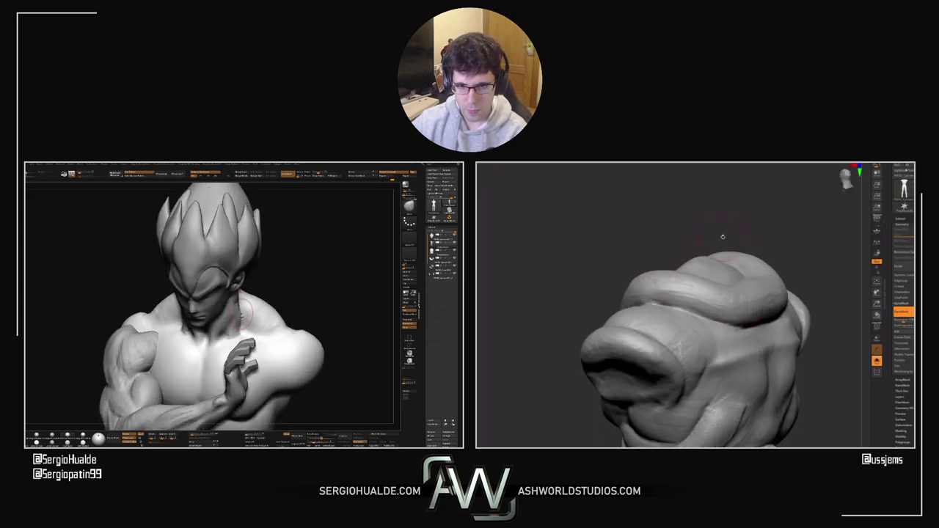
Step: Carve a hollow where the torso's upper chest meets the front of the shoulder, and refine the sides of the character's neck
left_click_drag(723, 236, 758, 219)
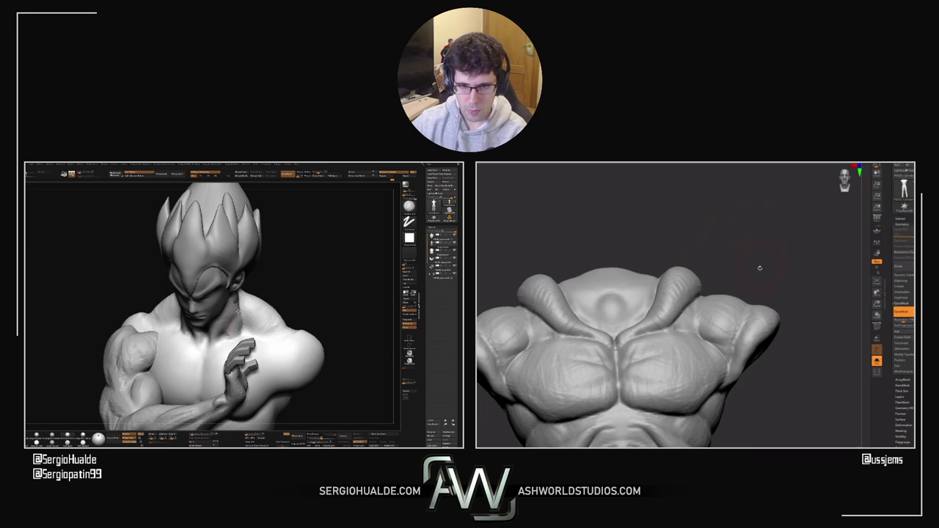
left_click_drag(763, 255, 756, 258)
right_click(727, 287)
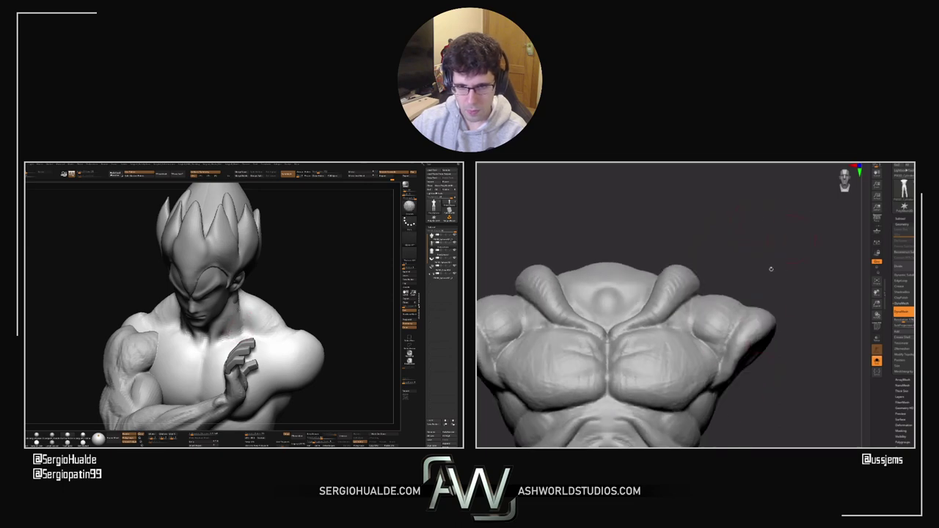
right_click_drag(245, 323, 236, 315, "shift")
left_click_drag(796, 361, 755, 371)
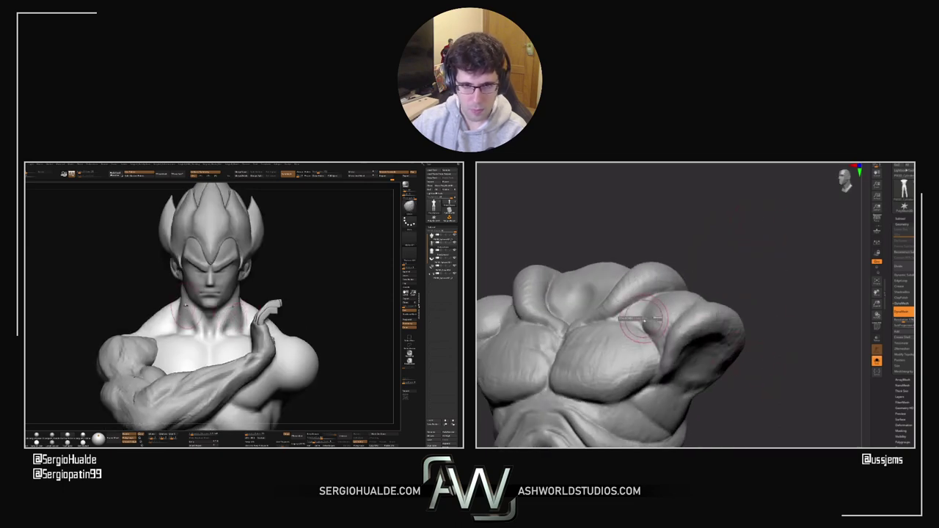
right_click_drag(650, 320, 679, 348)
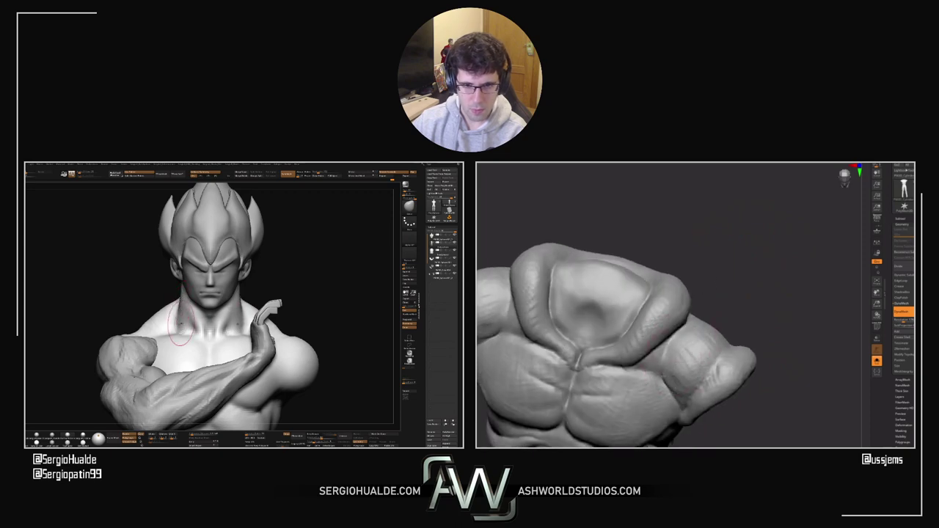
right_click_drag(185, 325, 186, 292, "ctrl")
right_click_drag(308, 291, 261, 288)
right_click_drag(655, 382, 796, 273)
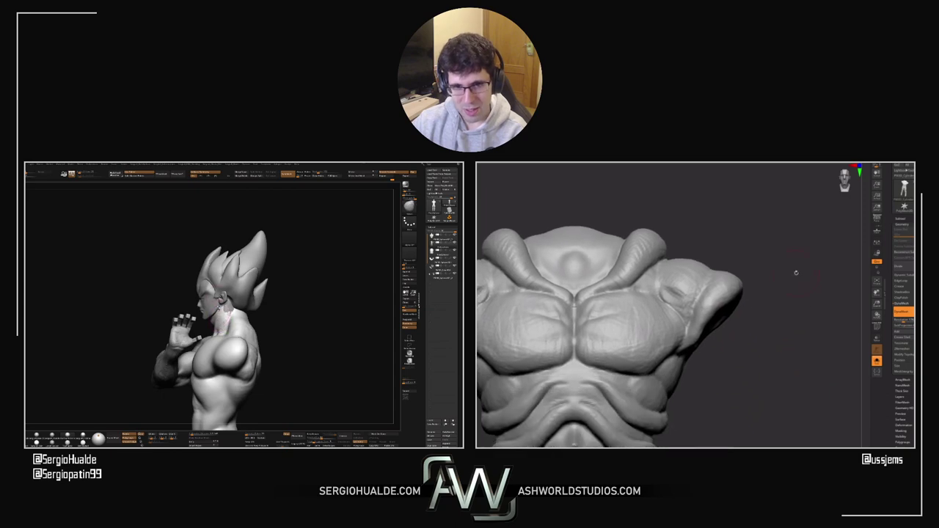
Step: Make the character's muscular crossed arm active and resize the brush, refining the torso's outer chest beside the shoulder
right_click_drag(218, 297, 218, 264, "alt")
mouse_move(192, 316)
right_mouse_down()
mouse_move(243, 321)
mouse_move(224, 330)
mouse_move(218, 374)
mouse_move(210, 370)
right_mouse_up()
left_click(153, 324, "alt")
mouse_move(153, 325)
right_mouse_down()
mouse_move(167, 325)
mouse_move(147, 316)
right_mouse_up()
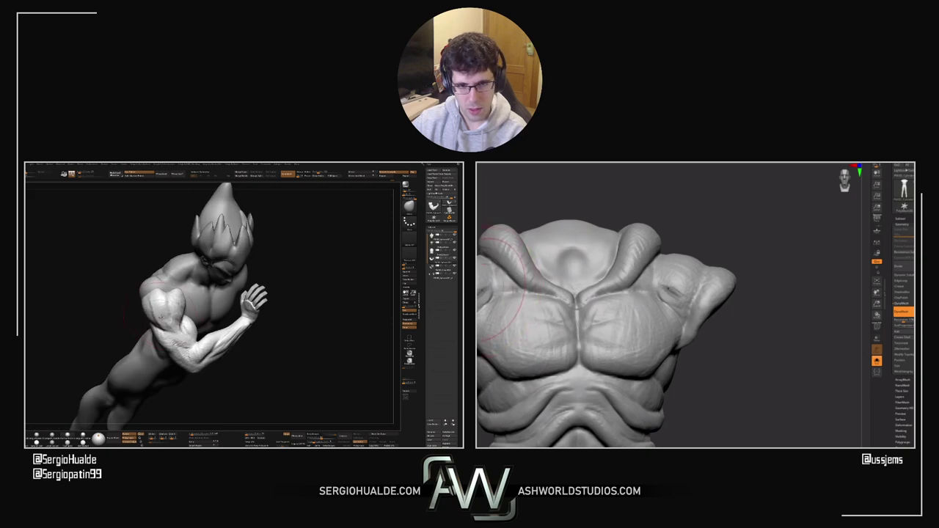
key("s")
mouse_move(490, 301)
right_mouse_down()
mouse_move(487, 286)
mouse_move(506, 294)
right_mouse_up()
left_click(485, 286)
Step: Work on the placement of the character's crossed arms in profile with the transform gizmo, and refine the torso's chest-to-shoulder junction
right_click_drag(147, 315, 183, 334, "shift")
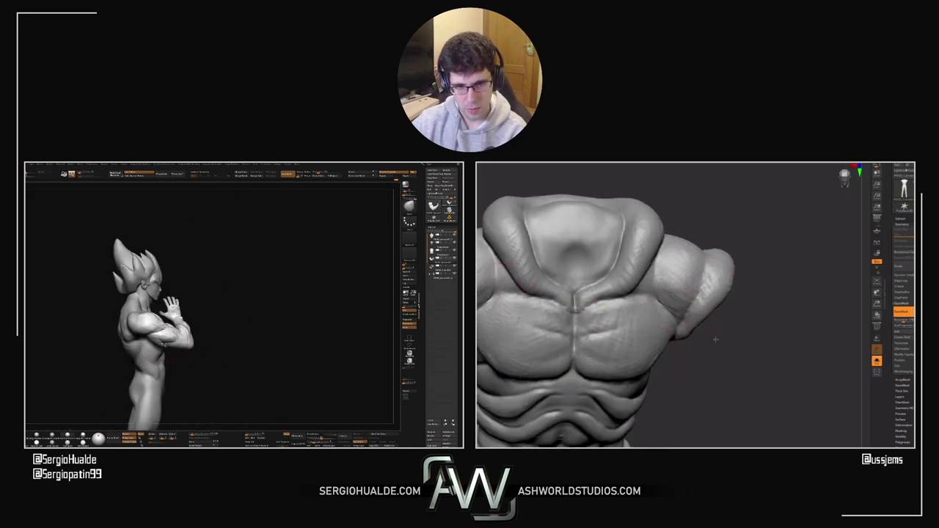
right_click_drag(716, 340, 716, 354)
mouse_move(176, 345)
right_mouse_down()
mouse_move(157, 354)
mouse_move(169, 354)
right_mouse_up()
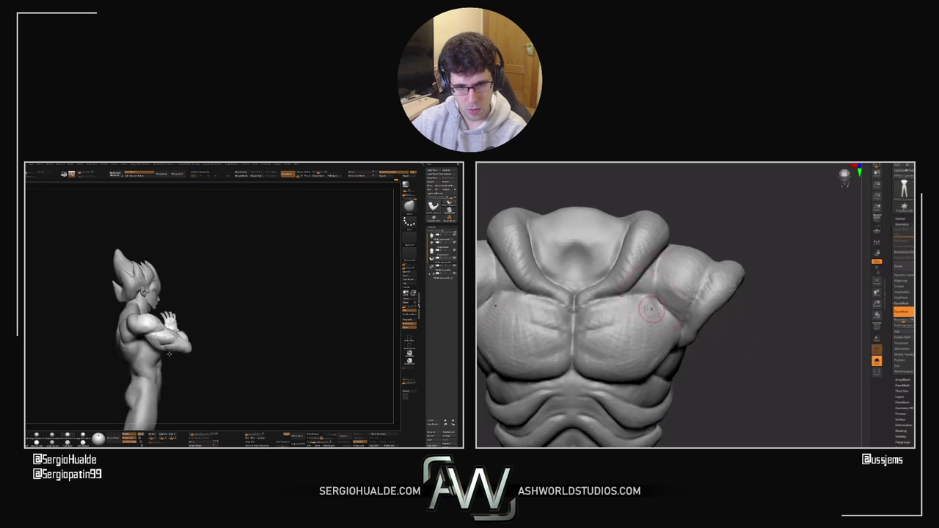
left_click_drag(168, 354, 154, 342)
left_click_drag(736, 345, 737, 322)
left_click_drag(179, 352, 181, 324)
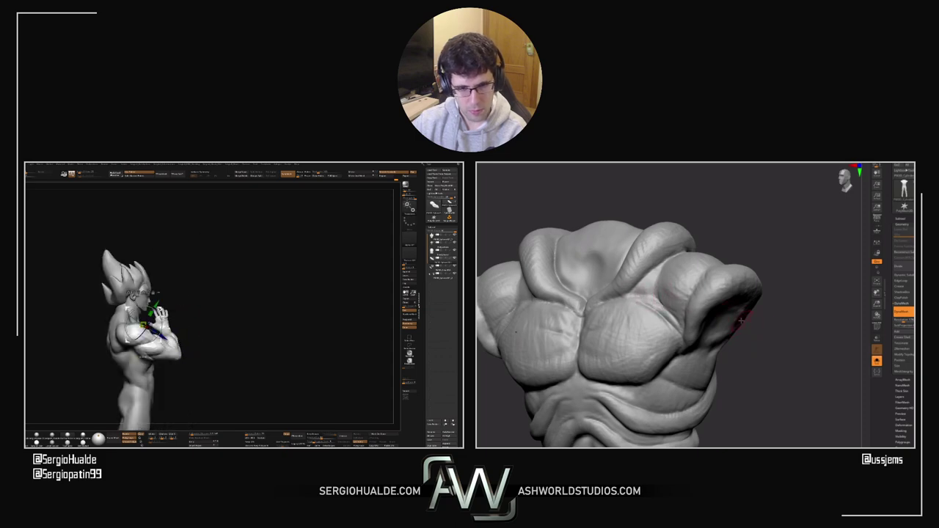
left_click_drag(743, 334, 774, 346, "shift")
left_click_drag(181, 323, 208, 308, "alt")
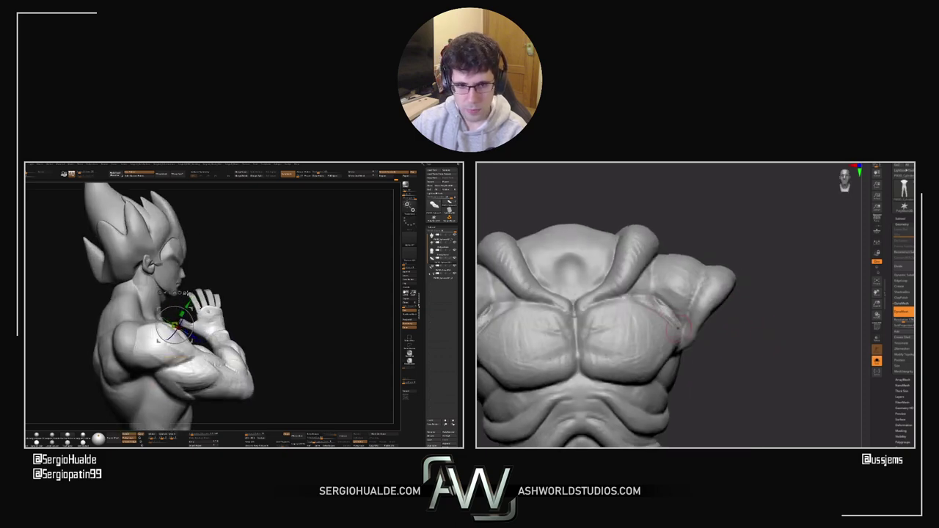
Step: Toggle the visibility of parts of the character's arms, and refine the torso's outer chest near the armpit
left_click(187, 294, "ctrl+shift")
left_click_drag(763, 330, 724, 346)
left_click(236, 319, "ctrl+shift")
left_click(233, 319, "ctrl+shift")
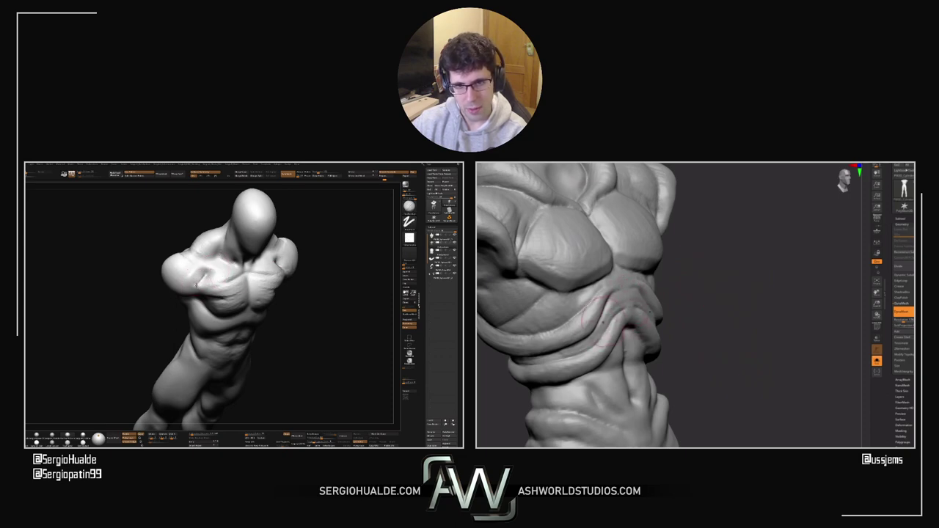
Step: Refine the torso's lower rib folds and the oblique muscles beside the abdomen
right_click_drag(543, 337, 680, 336)
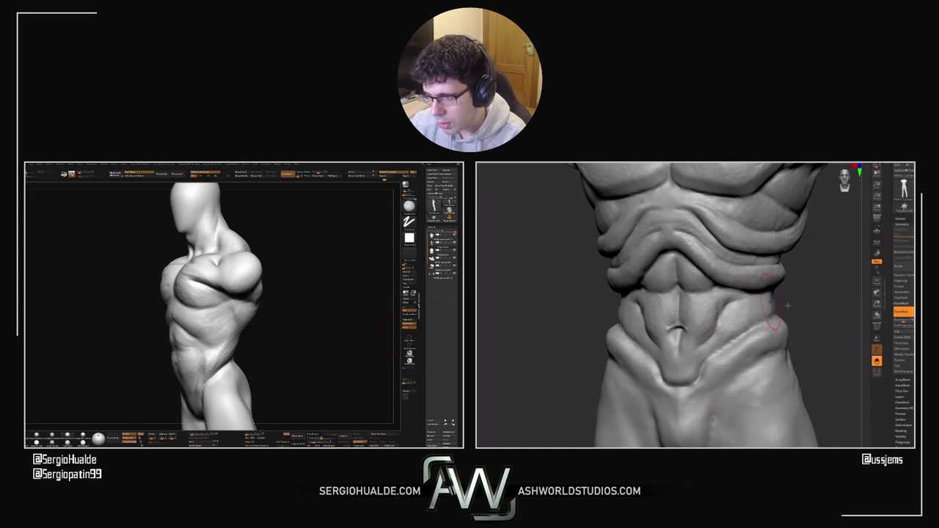
left_click_drag(788, 306, 829, 298)
right_click_drag(571, 314, 644, 307)
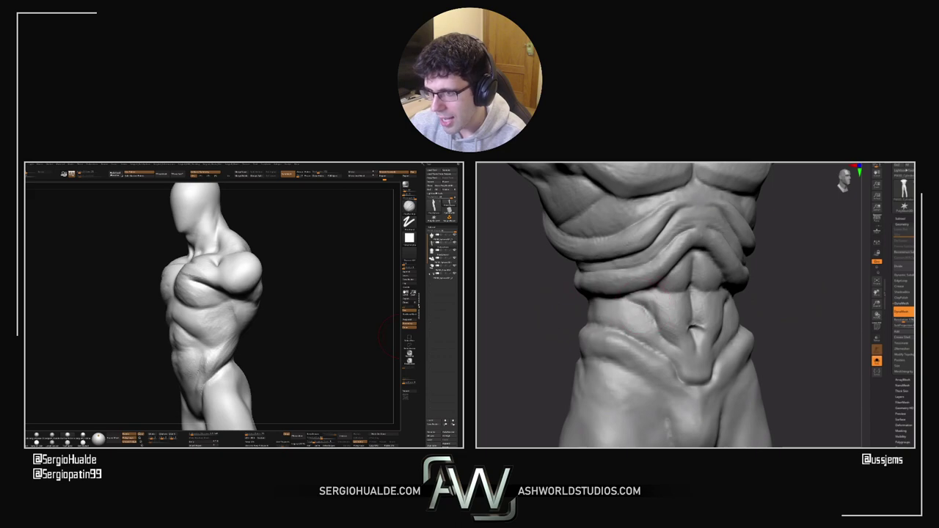
mouse_move(664, 329)
left_mouse_down()
mouse_move(636, 311)
mouse_move(602, 312)
mouse_move(626, 317)
left_mouse_up()
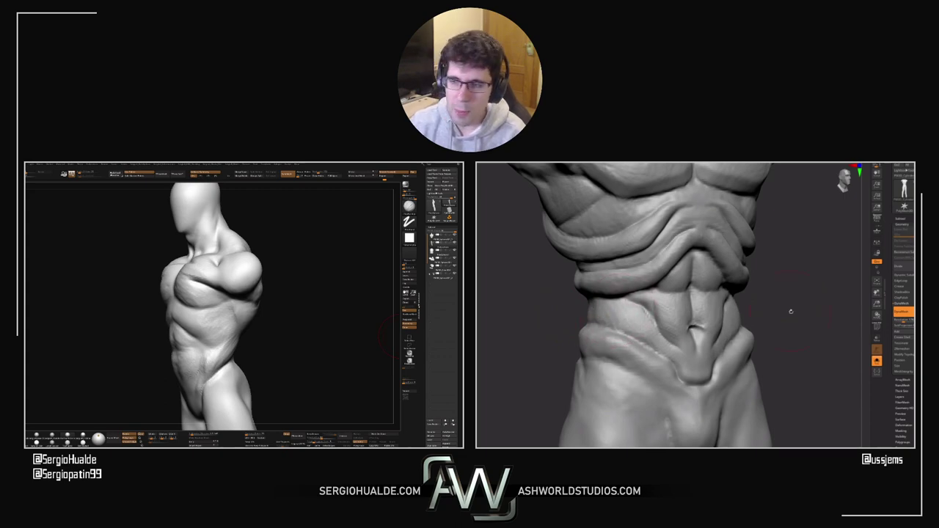
Step: Sculpt the lower back muscles of the torso between the lowest rib fold and the hip ridge
mouse_move(791, 312)
left_mouse_down()
mouse_move(802, 310)
mouse_move(757, 308)
left_mouse_up()
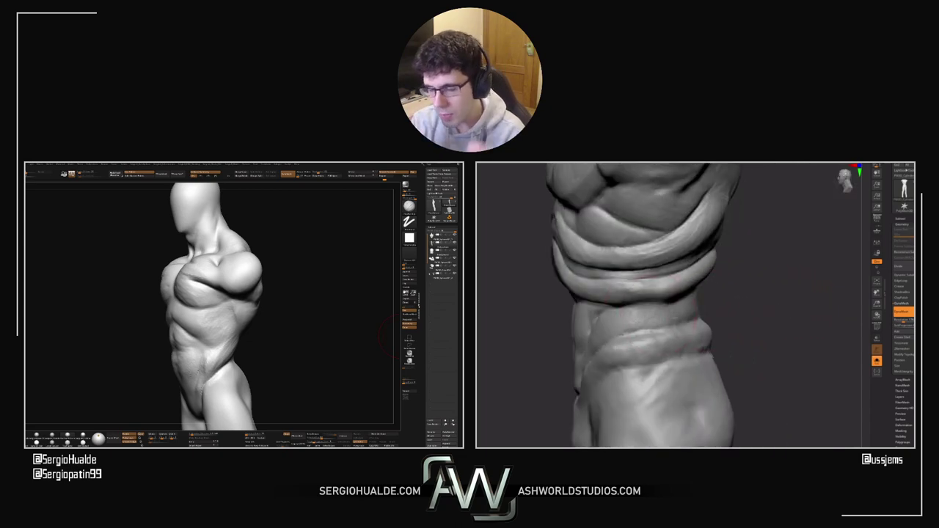
left_click_drag(722, 304, 661, 309)
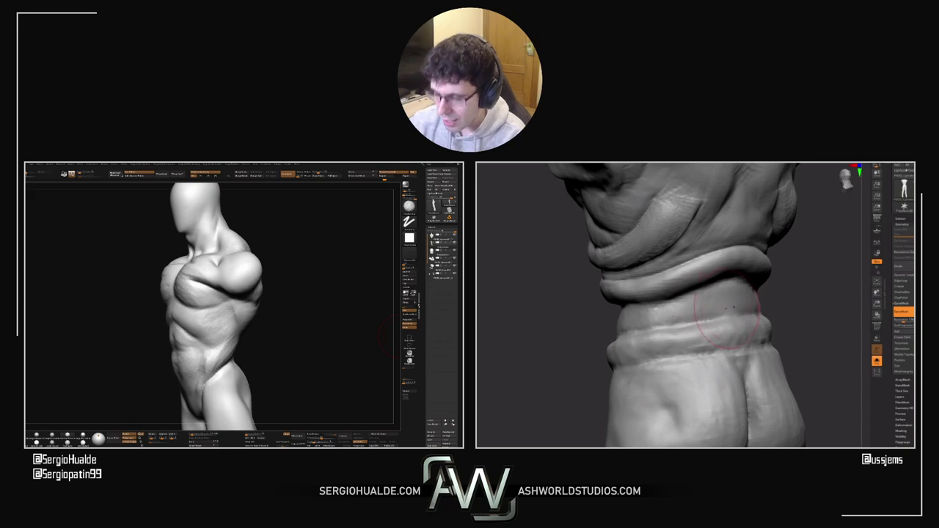
left_click_drag(815, 302, 767, 295)
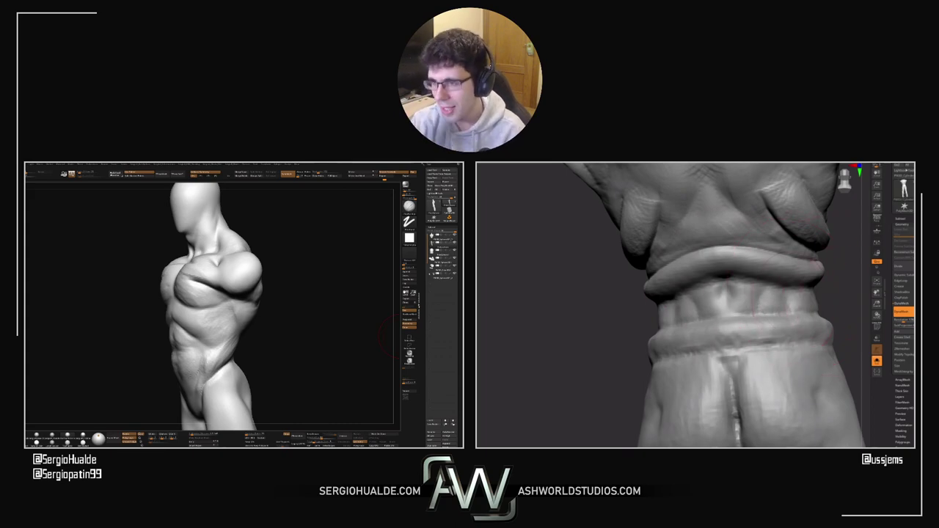
left_click_drag(816, 294, 763, 301)
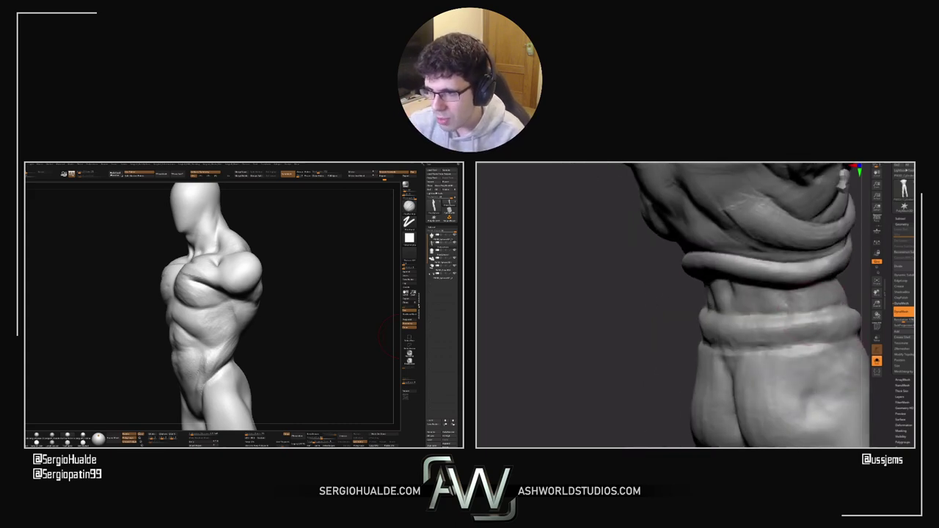
Step: Refine the torso's oblique muscles and the rounded ridge along the hip from the front and side
mouse_move(570, 355)
left_mouse_down("alt")
mouse_move(501, 355)
mouse_move(805, 294)
mouse_move(780, 301)
left_mouse_up("alt")
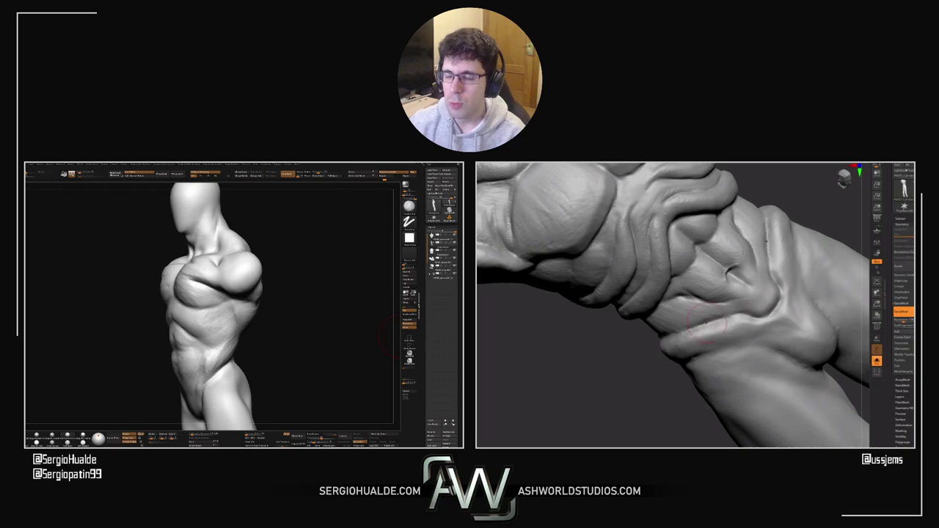
right_click_drag(660, 345, 678, 337)
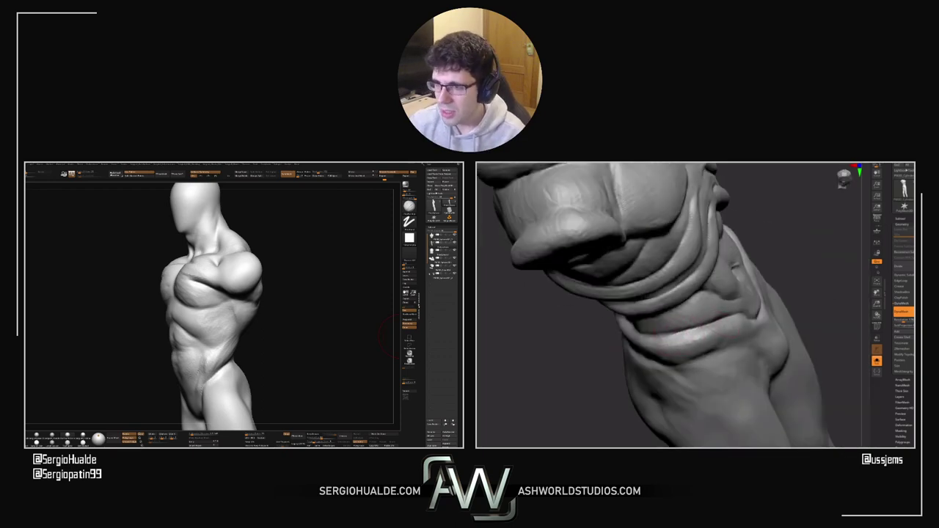
left_click_drag(674, 329, 600, 293)
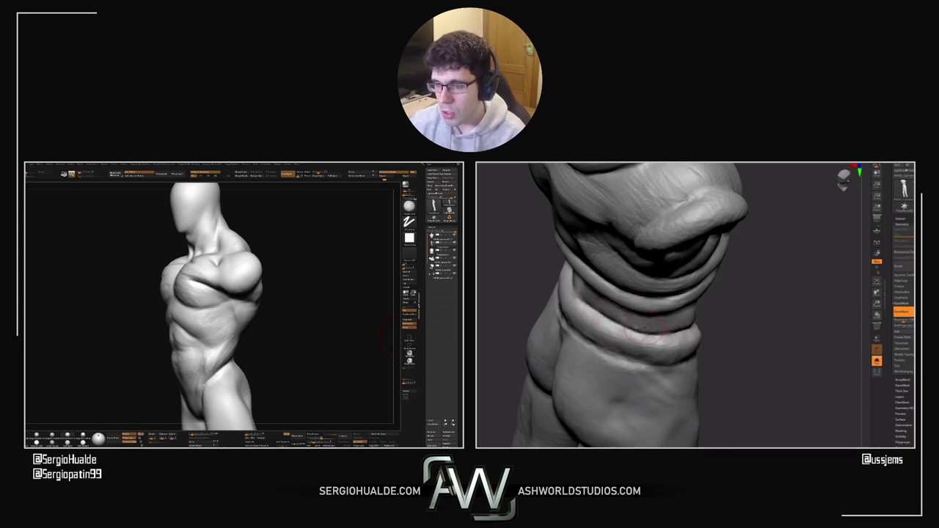
right_click_drag(644, 329, 652, 323)
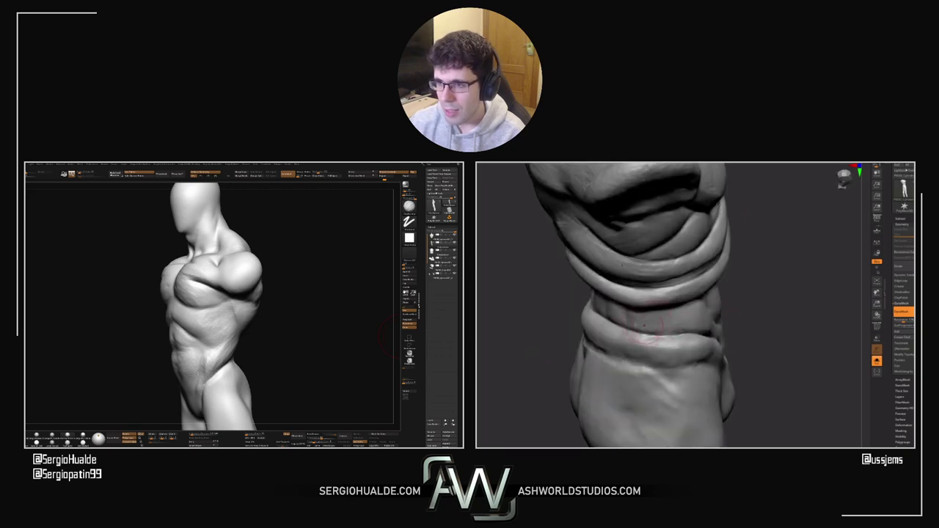
left_click_drag(684, 331, 729, 332)
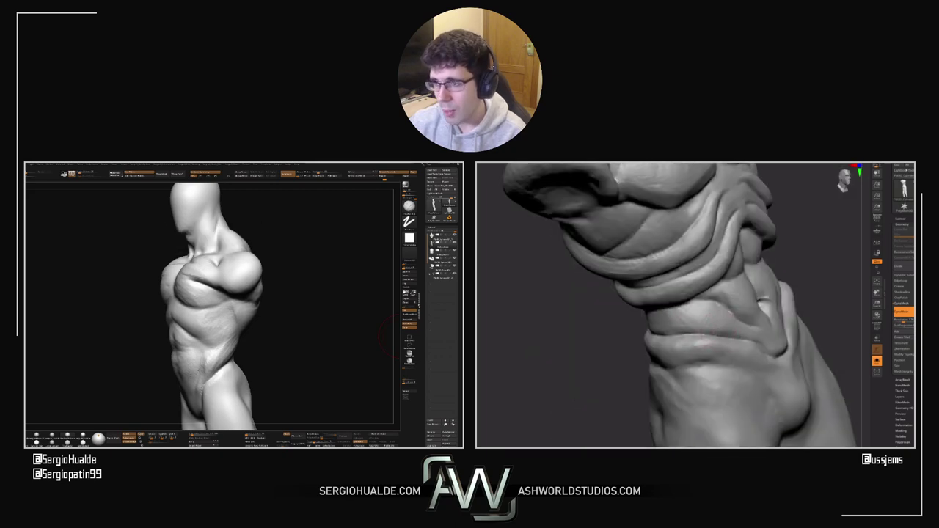
left_click_drag(631, 333, 663, 342)
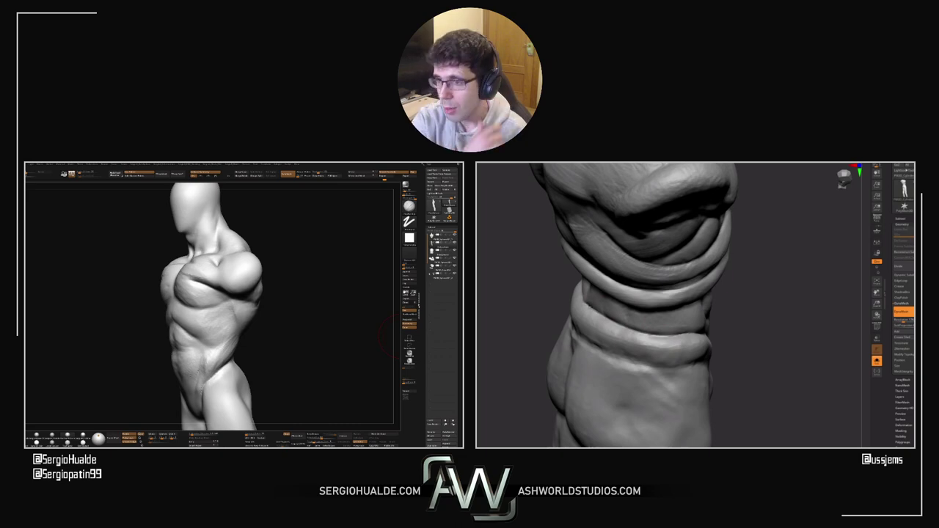
Step: Sculpt the torso's lower back muscles just beneath the lowest rib fold, from the spine out to the side
right_click_drag(638, 333, 609, 299)
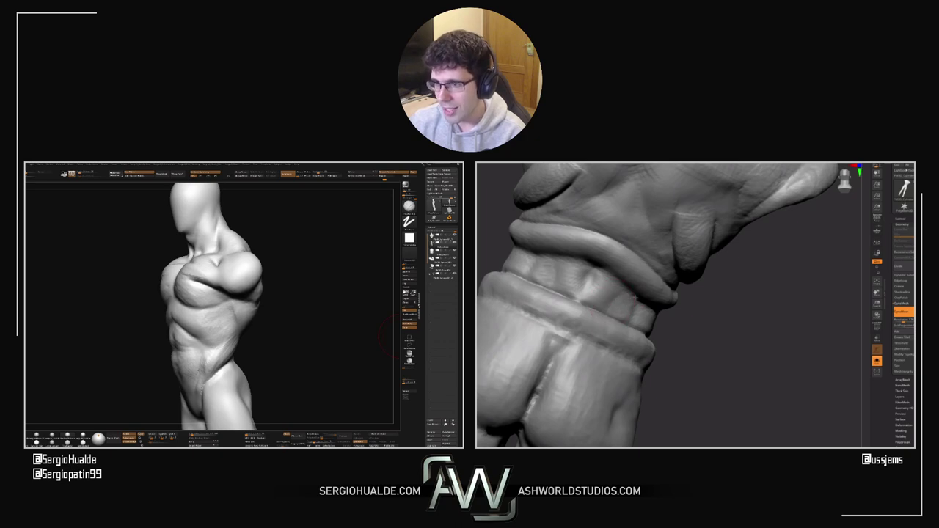
right_click_drag(655, 313, 676, 332)
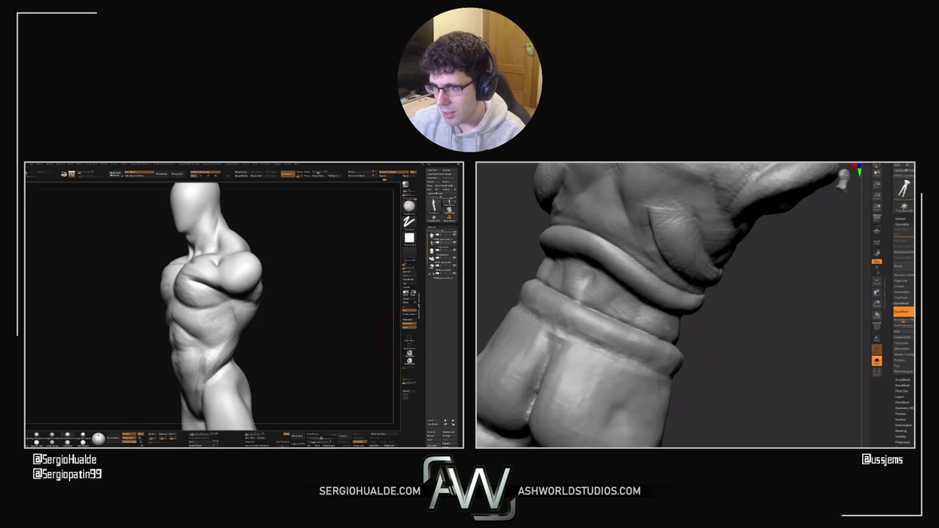
right_click_drag(666, 335, 644, 316)
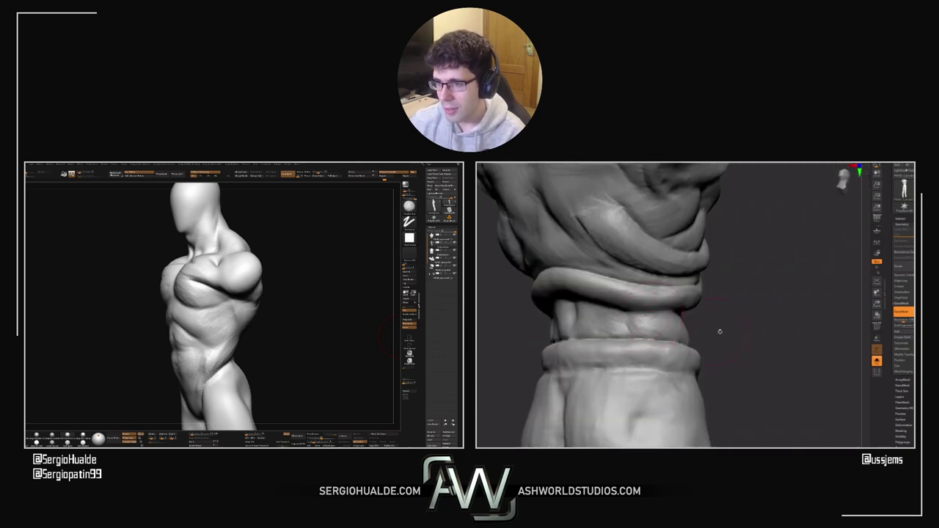
right_click_drag(720, 332, 738, 276)
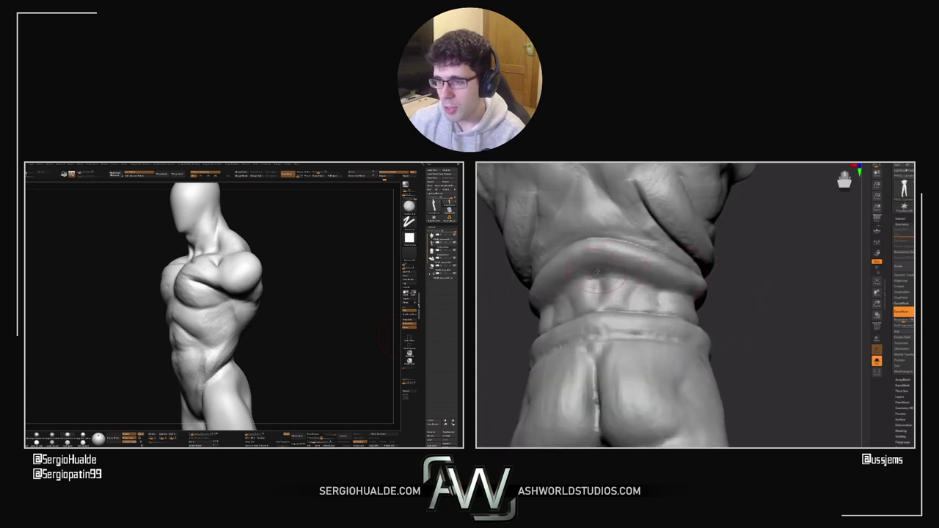
left_click_drag(590, 273, 664, 288)
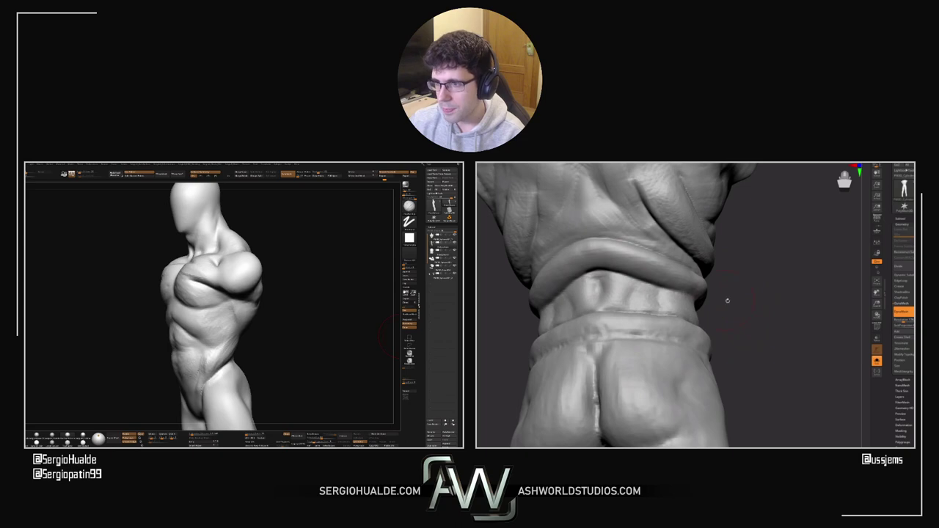
right_click_drag(727, 301, 645, 282)
left_click_drag(635, 281, 697, 303)
mouse_move(702, 311)
right_mouse_down()
mouse_move(745, 321)
mouse_move(719, 310)
right_mouse_up()
mouse_move(719, 310)
left_mouse_down()
mouse_move(699, 300)
mouse_move(721, 314)
left_mouse_up()
right_click_drag(721, 314, 700, 309)
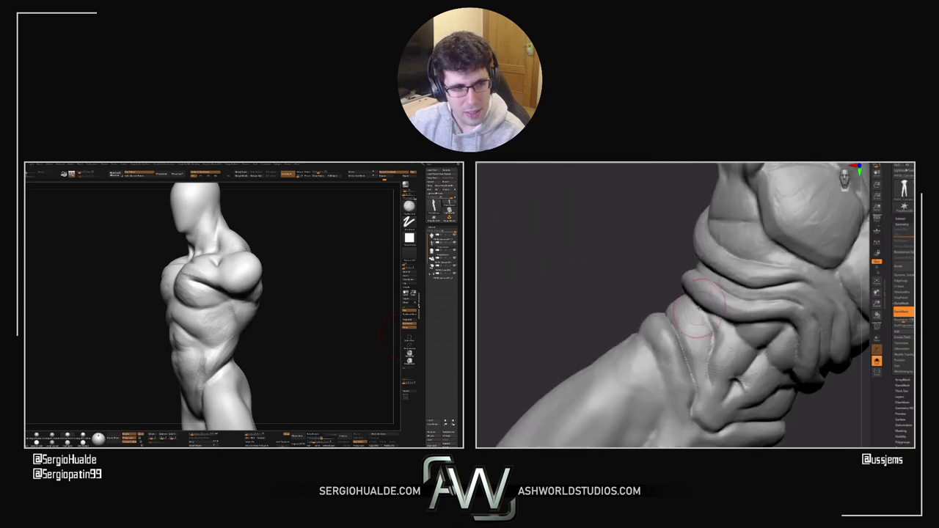
Step: Refine the upper obliques of the torso where they tuck under the lowest rib fold beside the abdomen
left_click_drag(699, 309, 716, 322)
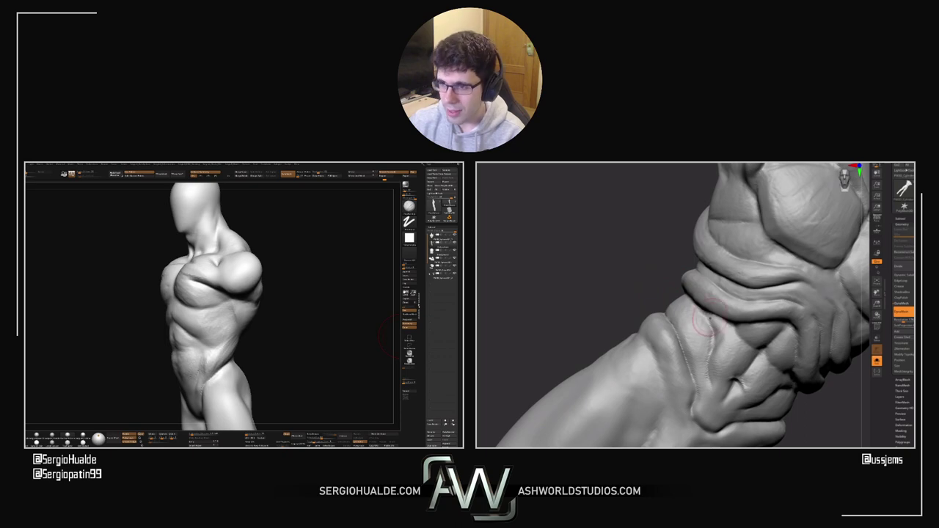
right_click_drag(642, 281, 626, 278)
mouse_move(670, 316)
right_mouse_down()
mouse_move(639, 281)
mouse_move(754, 280)
right_mouse_up()
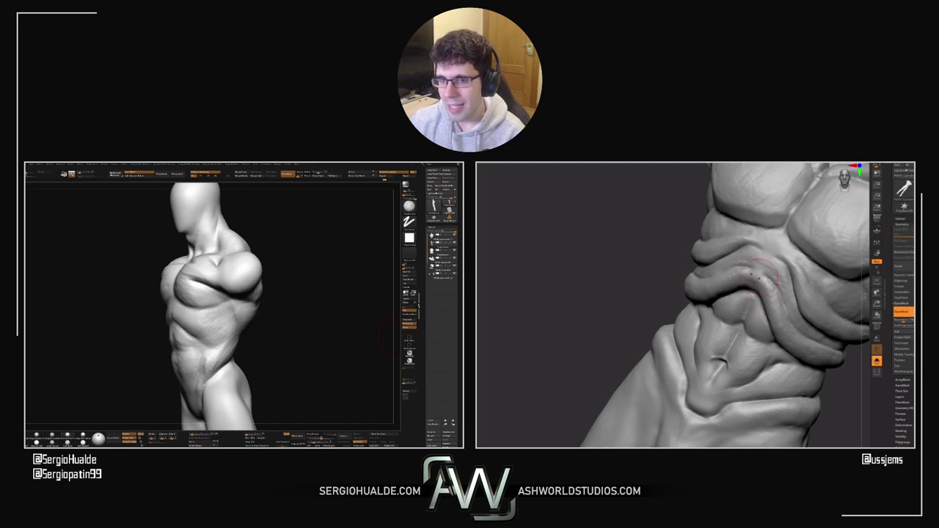
right_click_drag(758, 279, 780, 298)
right_click_drag(857, 314, 738, 293)
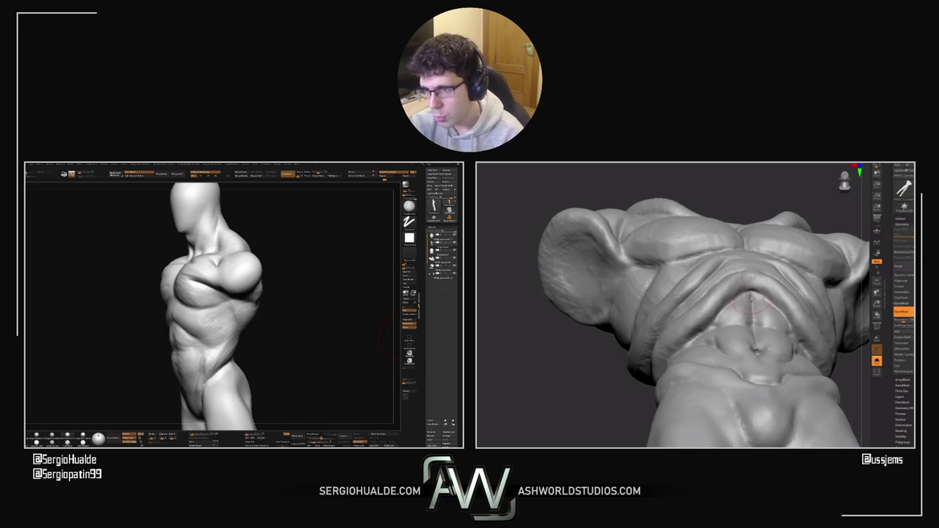
mouse_move(585, 388)
left_mouse_down()
mouse_move(593, 419)
mouse_move(588, 404)
left_mouse_up()
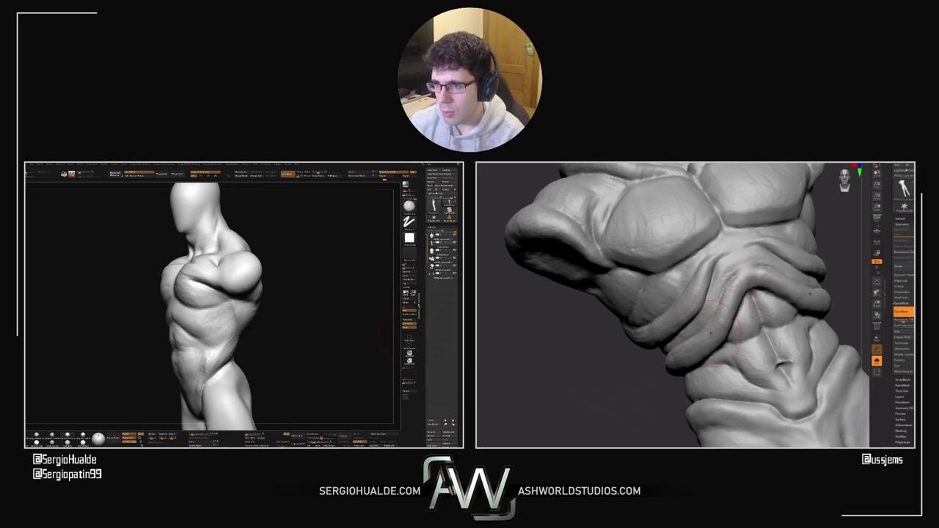
Step: Reshape the torso's lower rib folds from the front arch to the side with the Move brush
key("b")
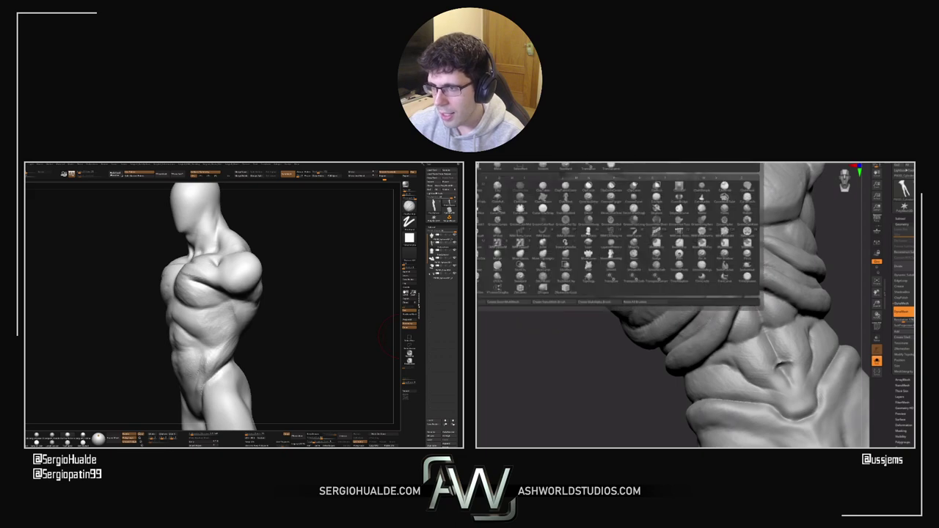
key("m")
left_click(745, 277)
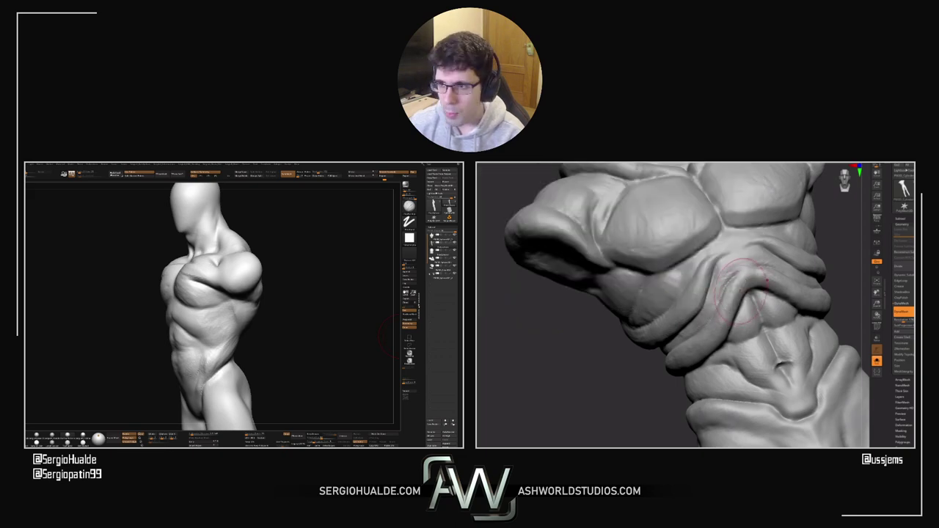
left_click_drag(644, 404, 705, 367)
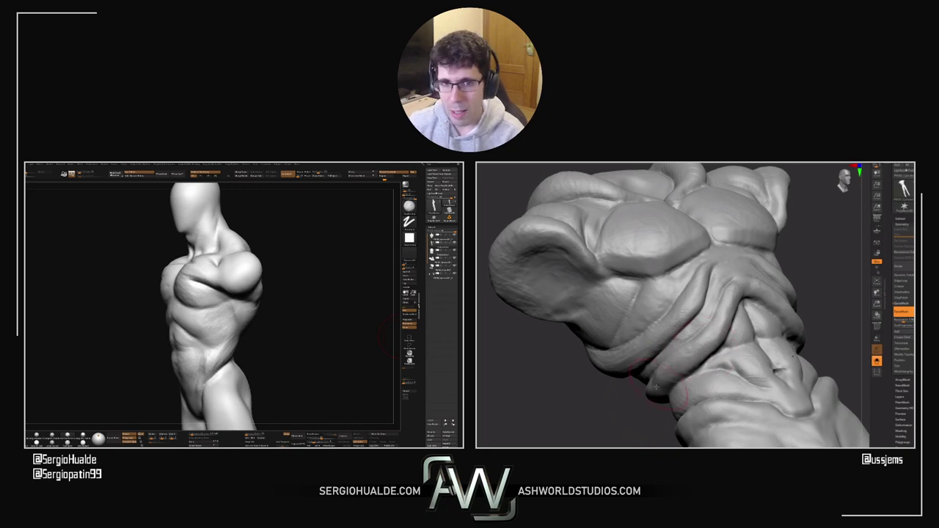
left_click_drag(646, 403, 655, 396)
left_click_drag(693, 359, 711, 317)
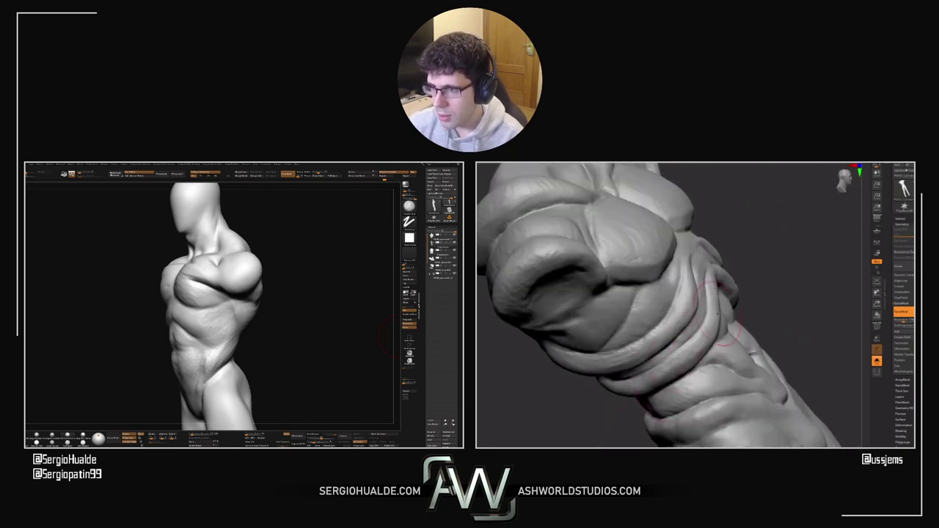
Step: Adjust the flow of the torso's rib folds around the side and back, turning the character to face front
right_click_drag(729, 323, 716, 275)
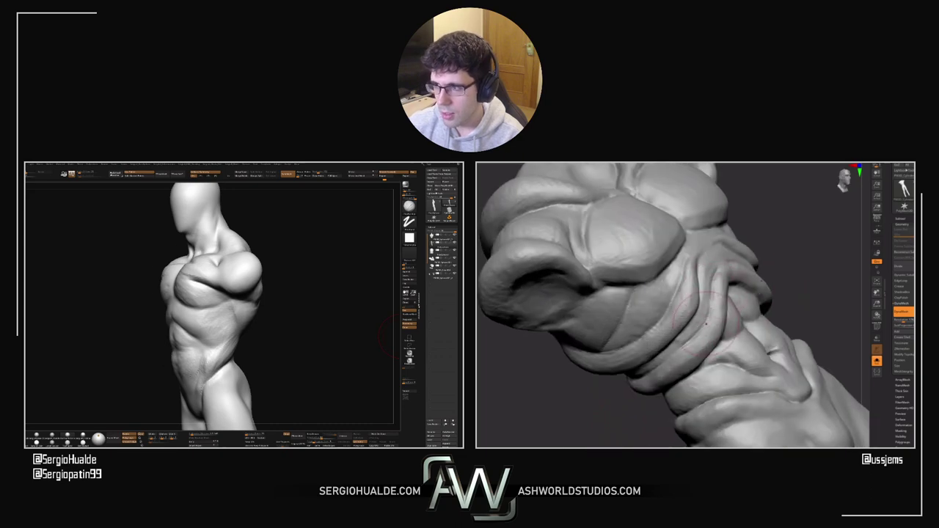
left_click_drag(385, 334, 319, 324)
left_click_drag(715, 279, 736, 298)
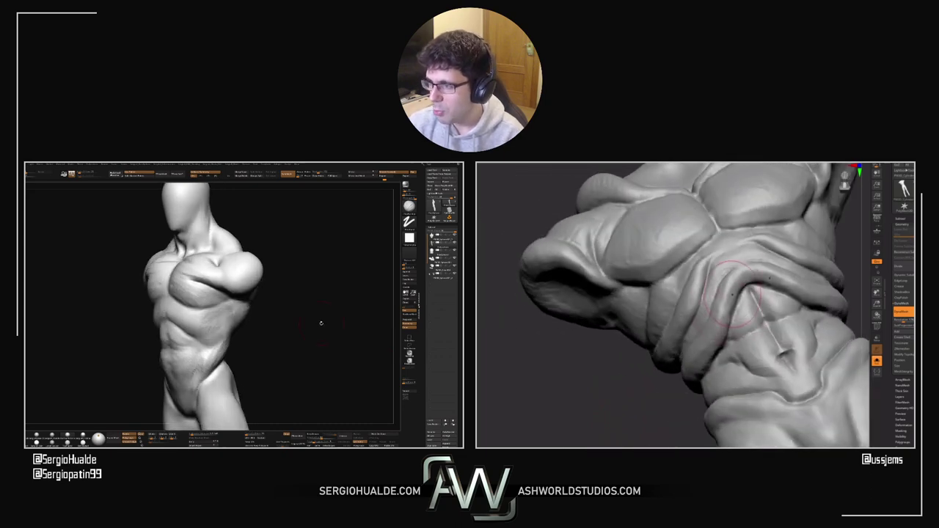
mouse_move(648, 401)
left_mouse_down()
mouse_move(708, 356)
mouse_move(786, 266)
mouse_move(695, 326)
left_mouse_up()
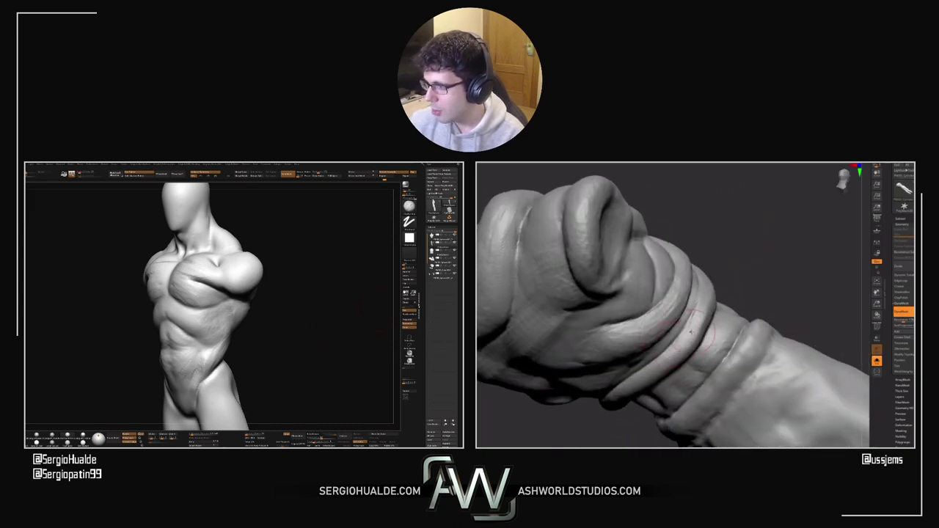
left_click_drag(653, 371, 598, 400)
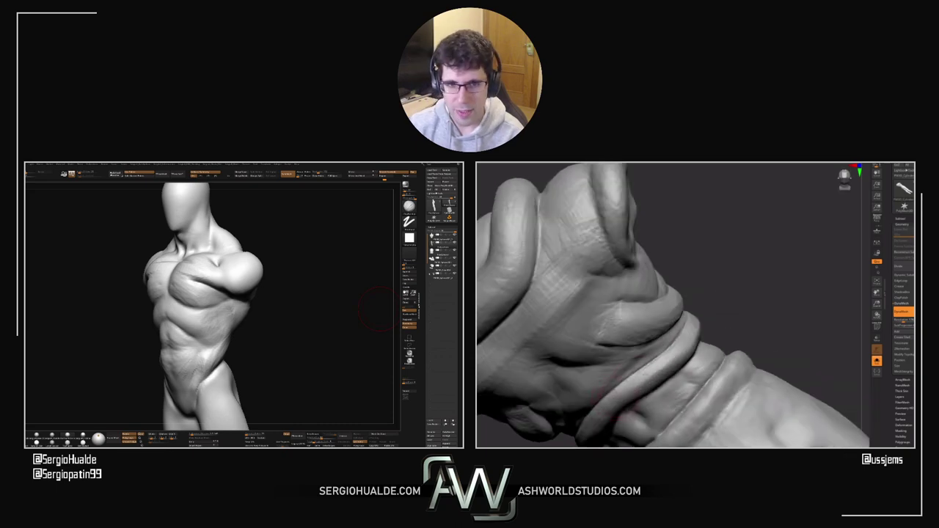
mouse_move(380, 308)
left_mouse_down()
mouse_move(224, 328)
mouse_move(216, 359)
left_mouse_up()
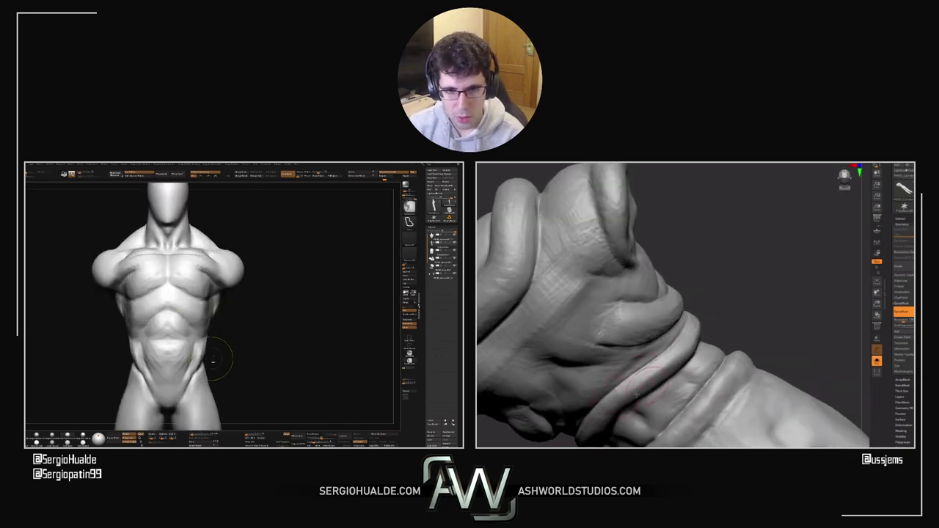
mouse_move(756, 305)
left_mouse_down()
mouse_move(736, 315)
mouse_move(726, 272)
mouse_move(640, 331)
left_mouse_up()
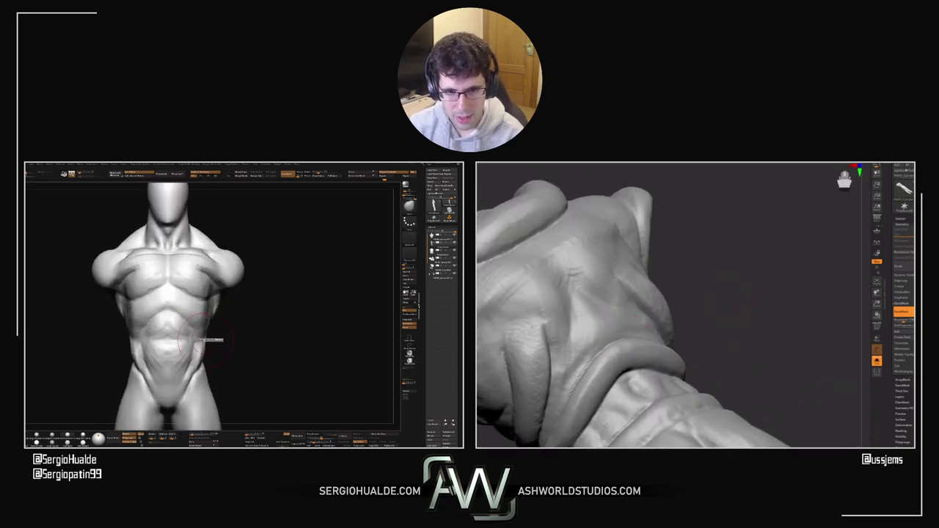
Step: Reshape the character's waist and side ribs, and refine the torso's lowest rib fold from the back and side
left_click_drag(206, 337, 201, 339)
mouse_move(183, 327)
right_mouse_down()
mouse_move(134, 318)
mouse_move(176, 307)
mouse_move(179, 323)
right_mouse_up()
right_click(178, 334)
mouse_move(724, 323)
left_mouse_down()
mouse_move(774, 267)
mouse_move(619, 352)
mouse_move(591, 388)
left_mouse_up()
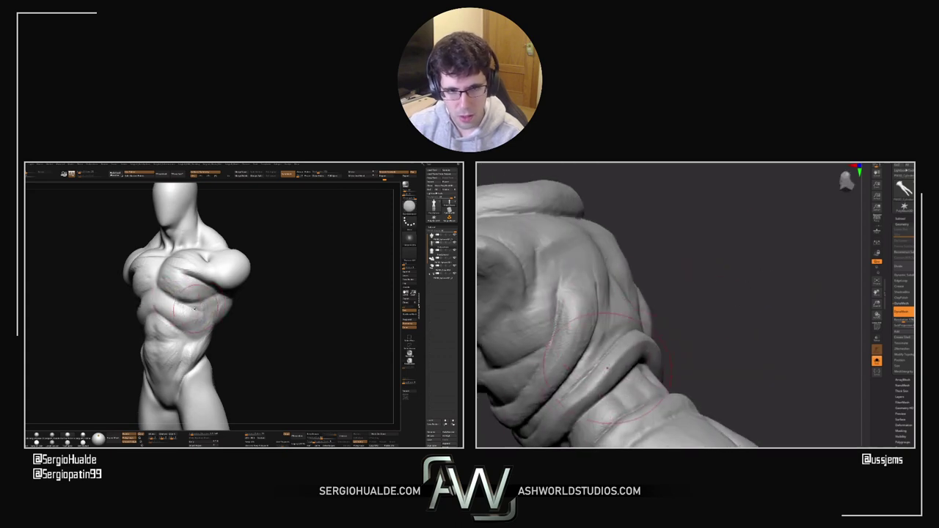
left_click_drag(704, 344, 739, 291)
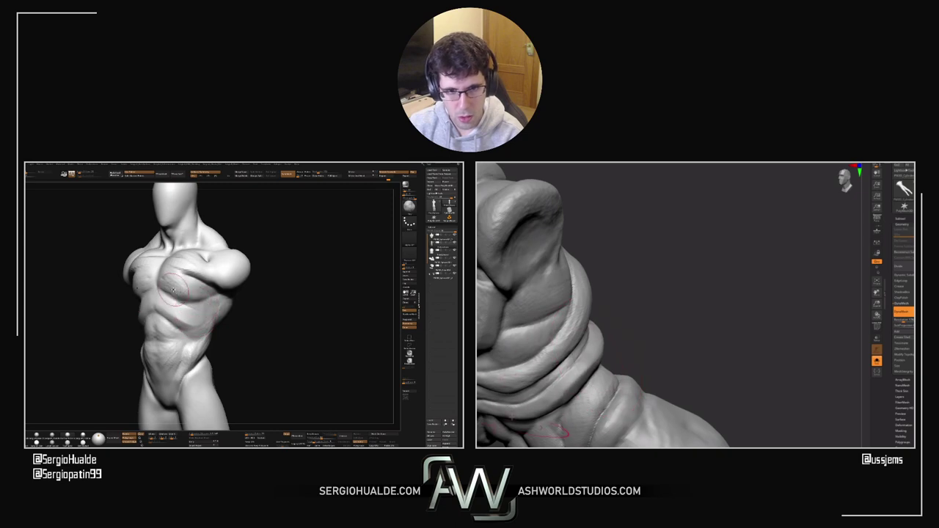
left_click_drag(641, 397, 645, 330)
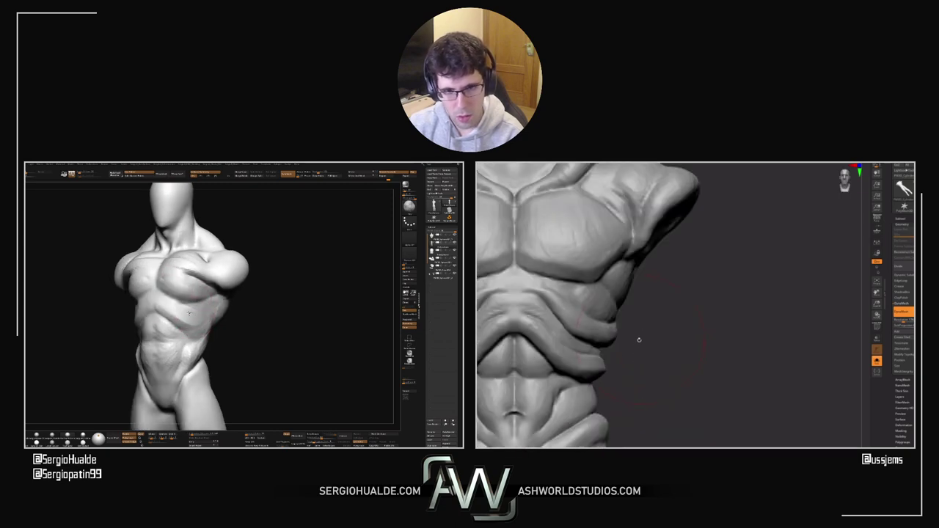
Step: Build up the character's abdominal muscles with the Clay Buildup brush while checking the torso's ribs from the side
key("b")
key("c")
key("b")
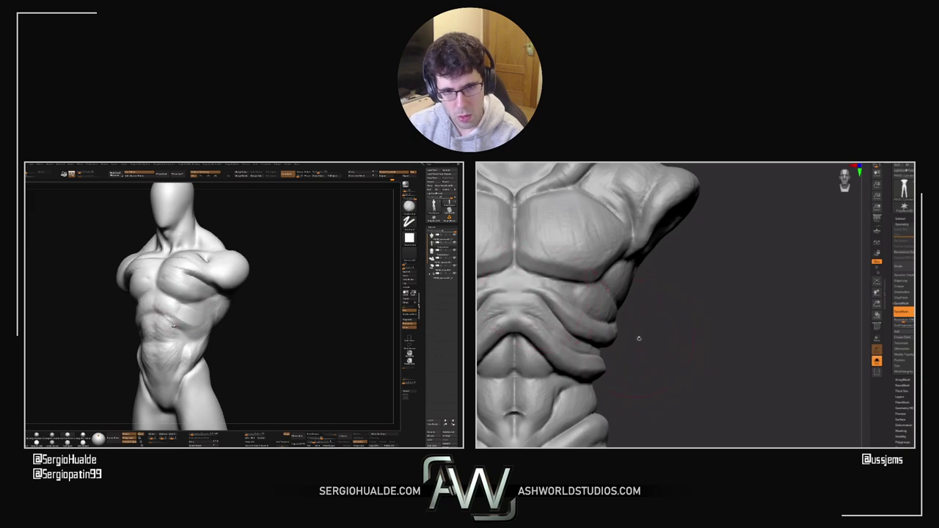
left_click_drag(639, 337, 698, 337)
left_click_drag(174, 326, 157, 345)
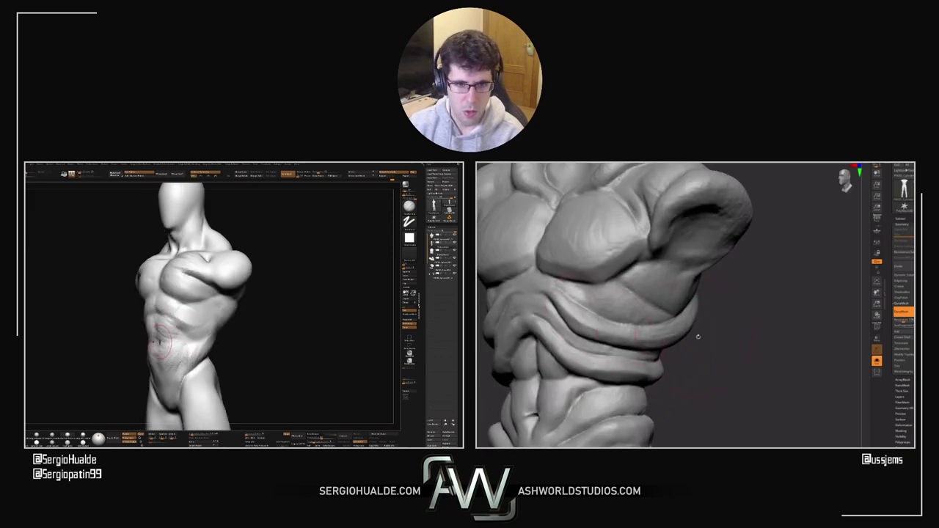
mouse_move(698, 337)
left_mouse_down()
mouse_move(664, 339)
mouse_move(679, 316)
left_mouse_up()
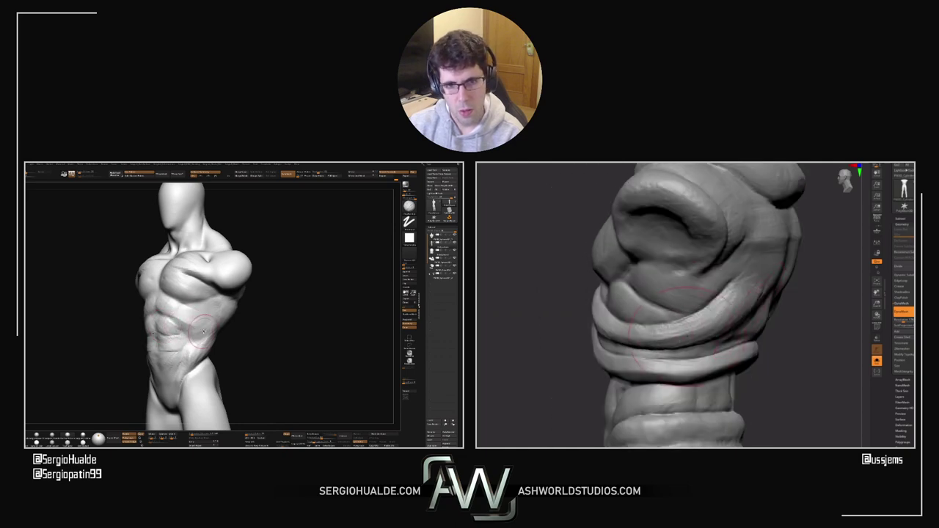
Step: Define the character's abdominals and side ribs, and refine the torso's chest muscle surface
right_click_drag(195, 340, 207, 321)
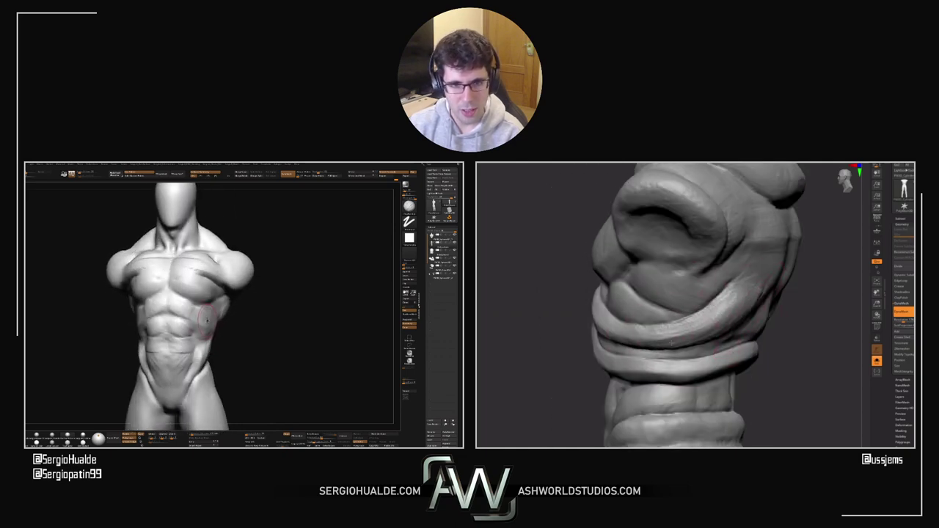
mouse_move(805, 323)
left_mouse_down()
mouse_move(824, 322)
mouse_move(816, 315)
left_mouse_up()
right_click_drag(209, 311, 187, 297)
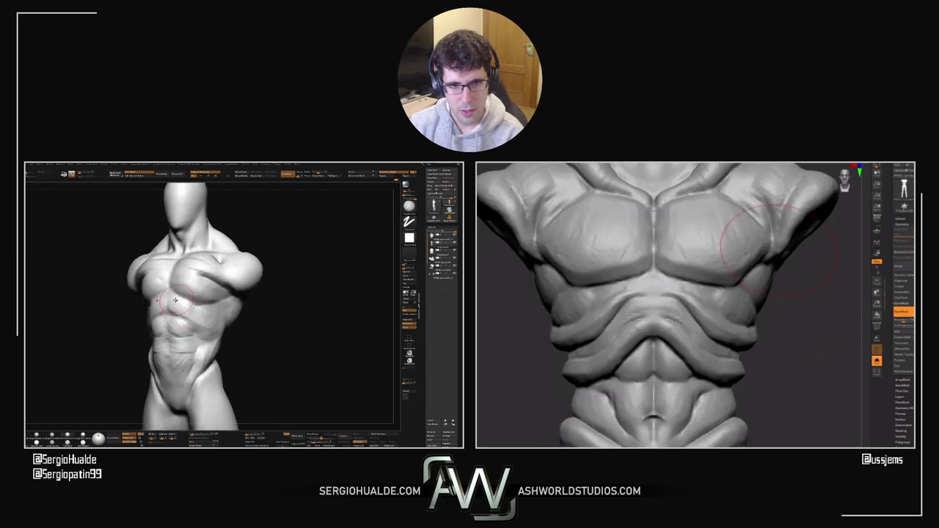
right_click_drag(692, 242, 745, 248)
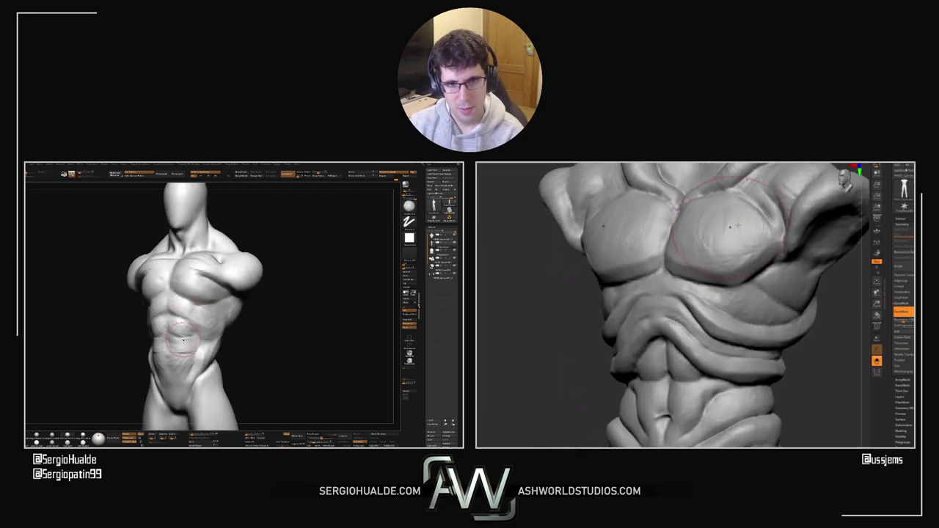
right_click_drag(189, 326, 177, 342)
left_click_drag(831, 335, 779, 353)
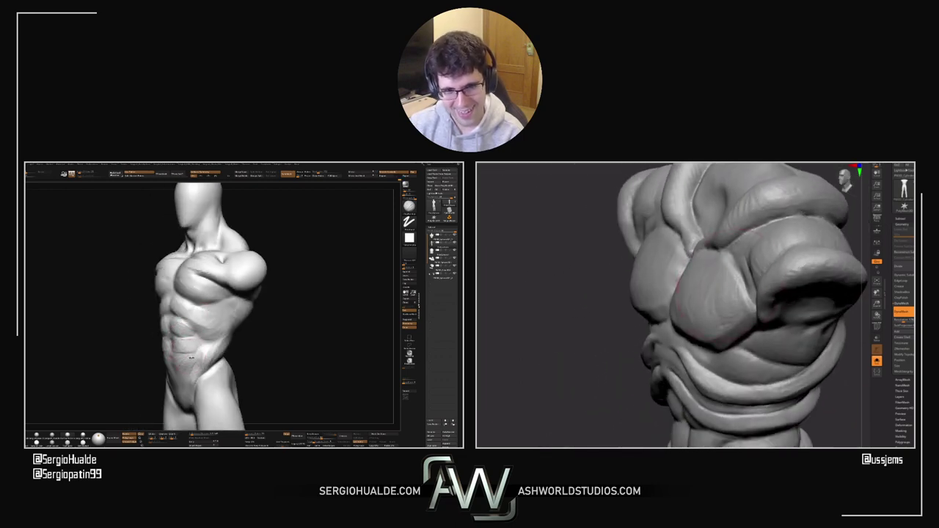
right_click_drag(195, 335, 180, 339)
Step: Adjust the character's abdominal profile with the Move brush, and reshape the torso's outer chest beside the shoulder
right_click_drag(738, 282, 745, 258)
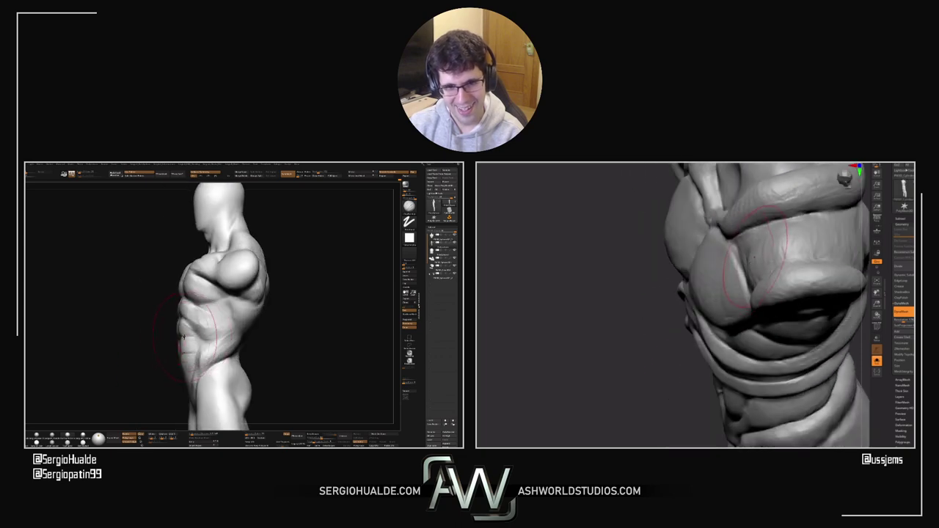
left_click_drag(186, 337, 177, 332)
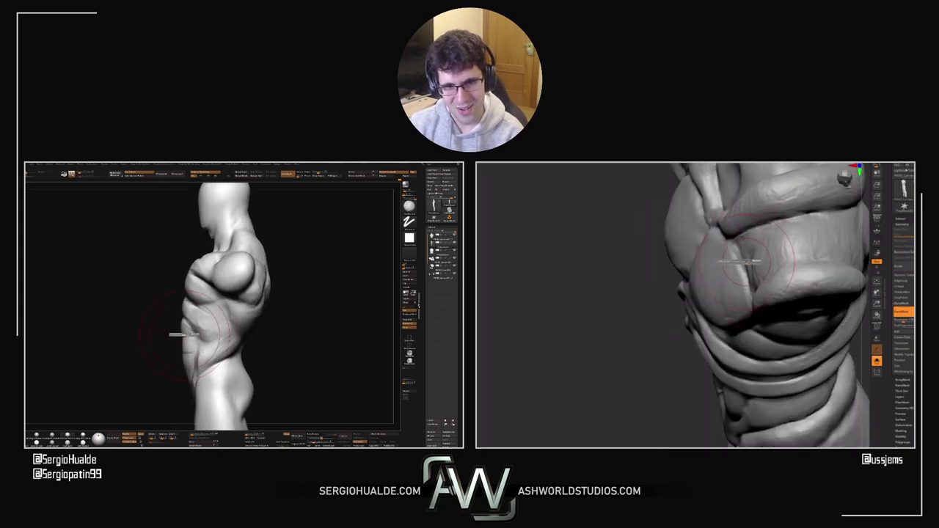
key("b")
key("m")
key("v")
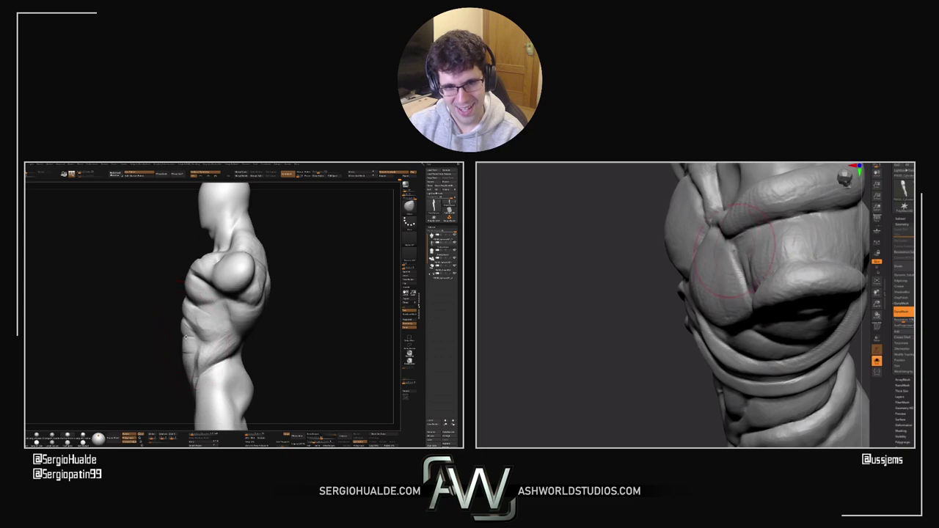
mouse_move(734, 260)
right_mouse_down()
mouse_move(740, 251)
mouse_move(727, 255)
right_mouse_up()
left_click_drag(217, 336, 196, 342)
Step: Refine the character's waist and hip proportions at full-body view, and the torso's chest edge near the armpit
right_click_drag(196, 343, 195, 334, "ctrl")
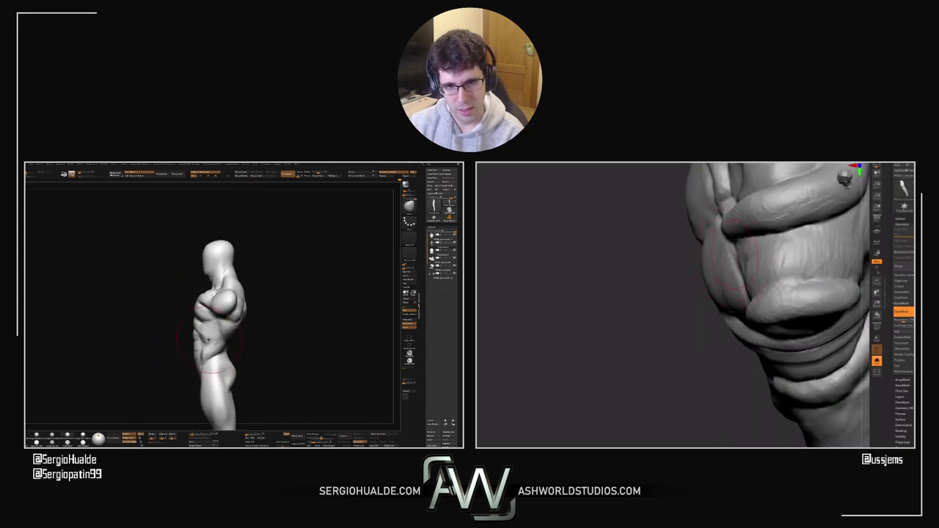
right_click_drag(718, 255, 732, 281)
mouse_move(201, 375)
right_mouse_down()
mouse_move(195, 356)
mouse_move(225, 360)
right_mouse_up()
right_click_drag(791, 350, 763, 274)
right_click_drag(224, 361, 224, 353, "shift")
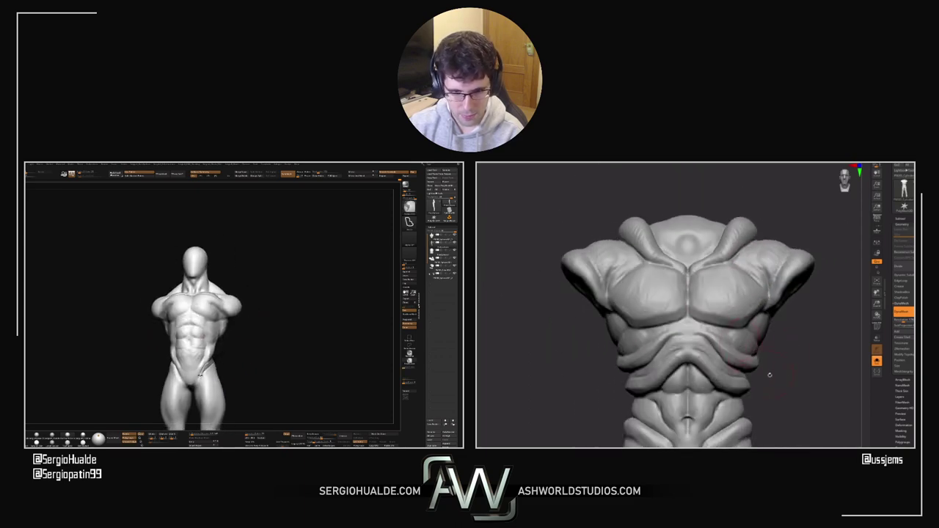
Step: Refine the character's waist and side abdominal profile from the front and side
left_click_drag(199, 379, 233, 376)
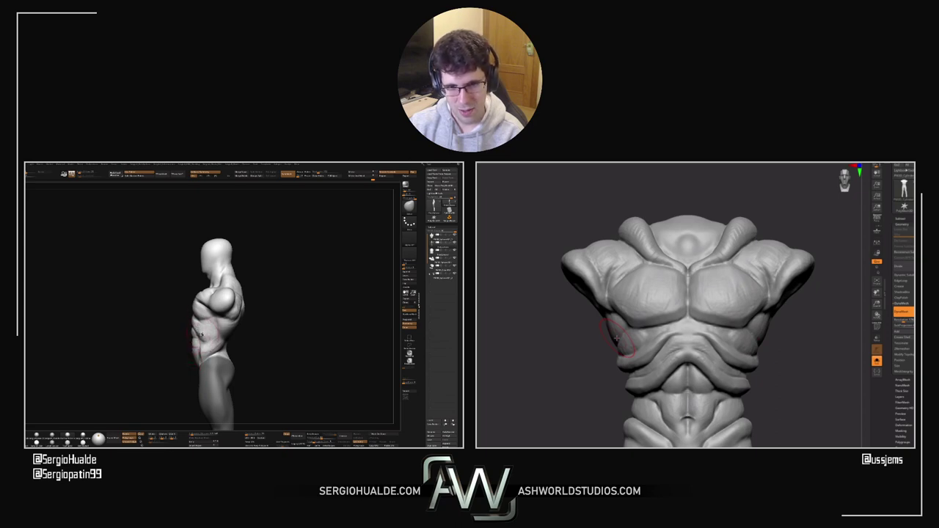
right_click_drag(206, 337, 239, 348)
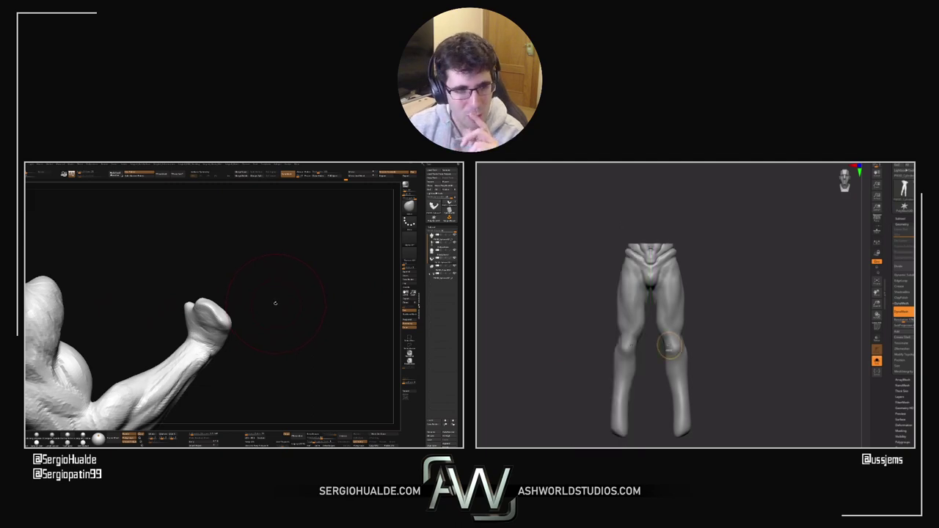
Step: Isolate one leg of the separate body and begin shaping its front and inner thigh
left_click_drag(631, 380, 652, 445, "ctrl+shift")
left_click_drag(697, 345, 659, 335)
right_click_drag(659, 334, 712, 318, "ctrl")
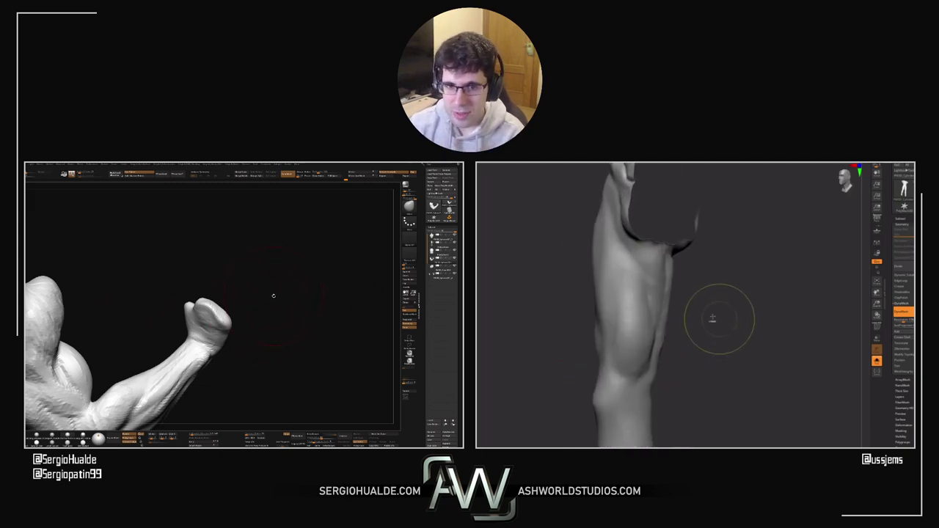
left_click_drag(712, 318, 699, 310)
left_click_drag(274, 311, 279, 304, "alt")
mouse_move(721, 280)
left_mouse_down()
mouse_move(755, 281)
mouse_move(675, 242)
mouse_move(701, 292)
mouse_move(719, 272)
left_mouse_up()
Step: Mask the character's hand except one finger with the transform gizmo at its base, and build up the leg's inner thigh
left_click(243, 174)
left_click_drag(308, 301, 213, 322)
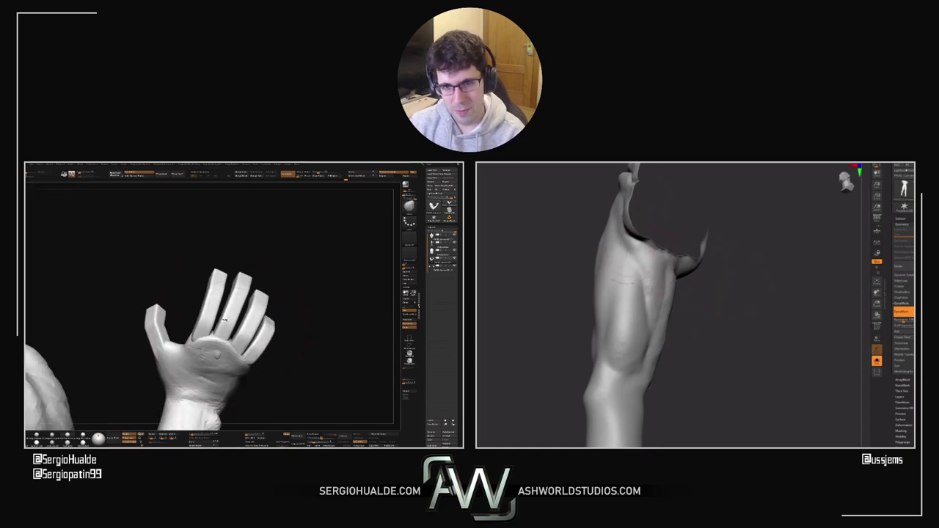
key("w")
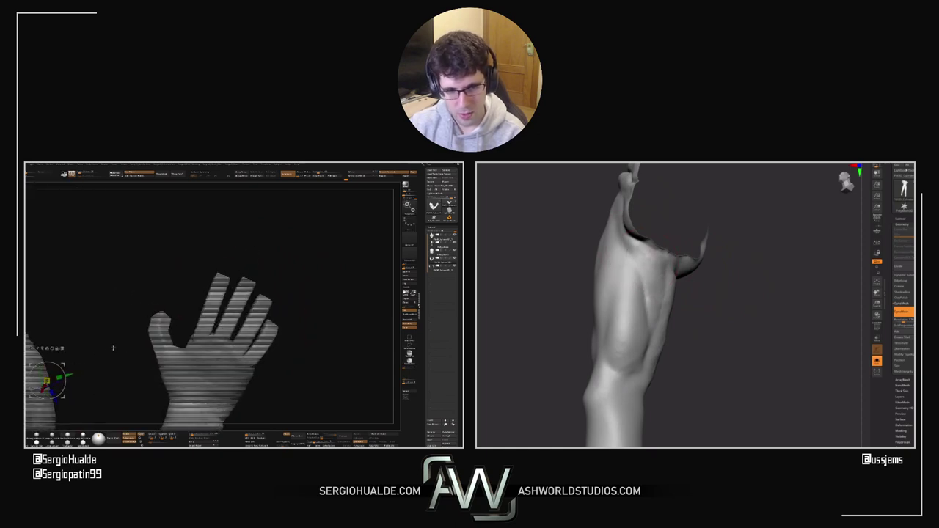
left_click(213, 327)
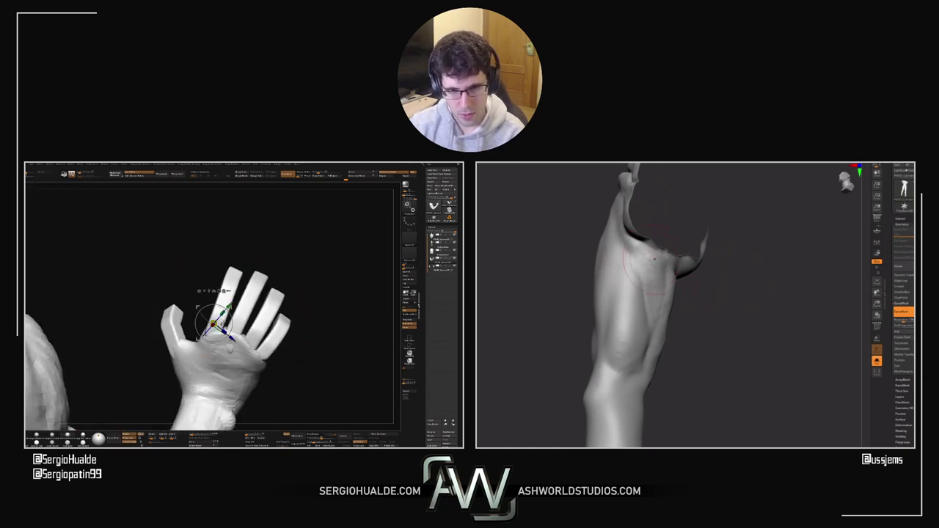
left_click_drag(689, 282, 719, 267)
left_click(219, 308, "ctrl")
left_click(213, 329)
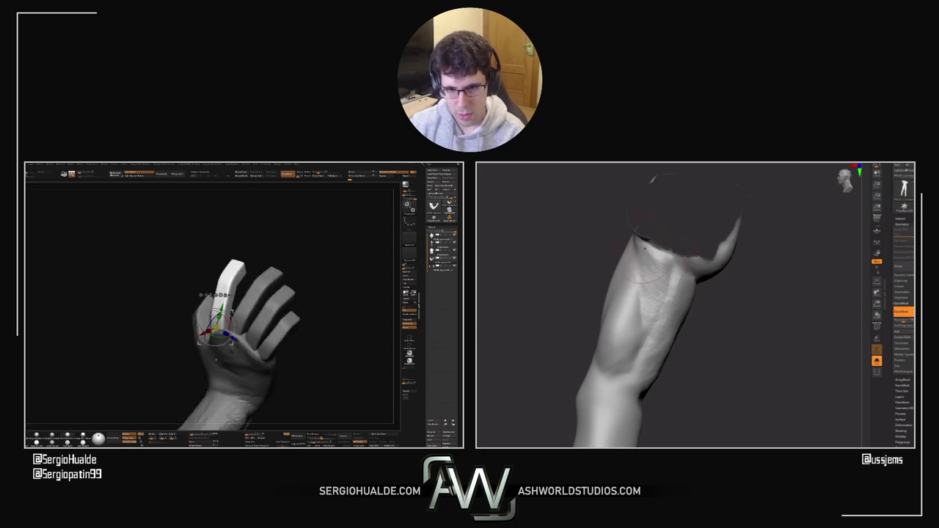
Step: Reposition the character's fingers one at a time with masking, and refine the leg's upper thigh contour below the hip
left_click_drag(698, 327, 622, 253)
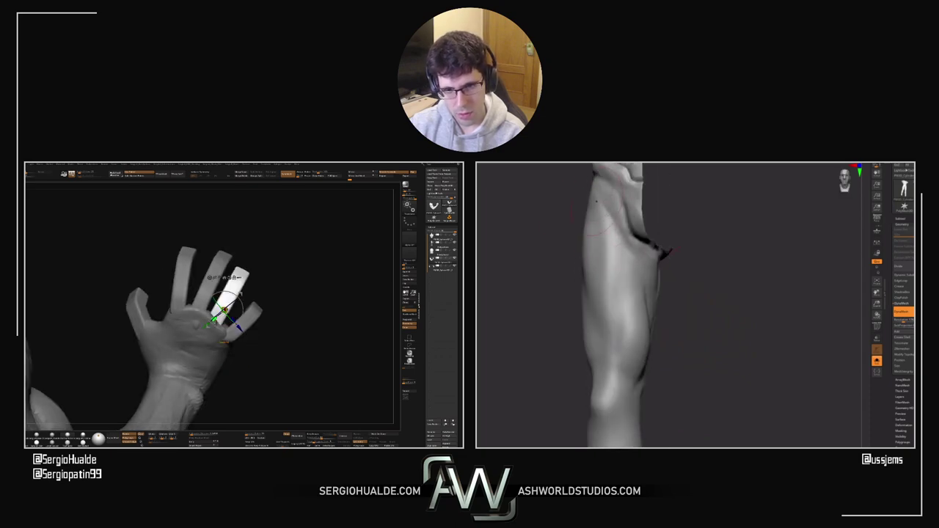
left_click_drag(665, 304, 631, 302)
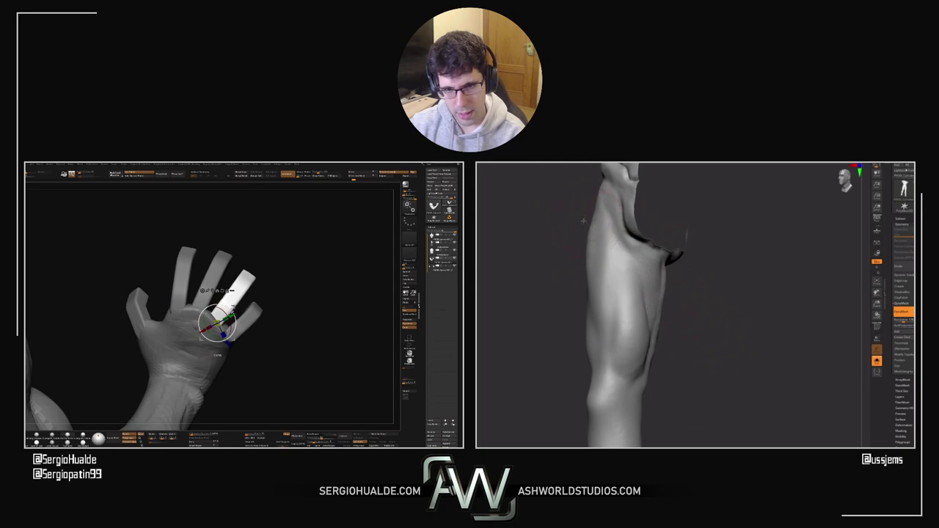
left_click_drag(591, 220, 595, 194)
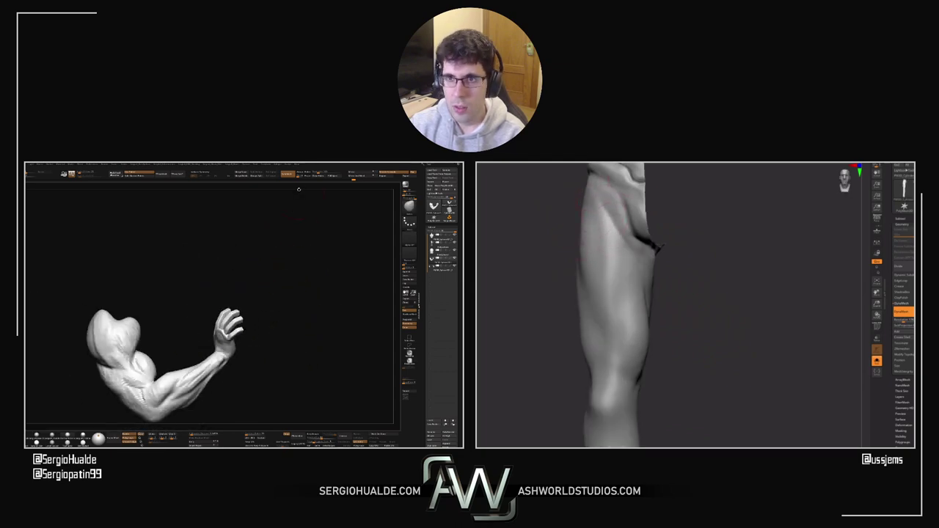
left_click_drag(670, 296, 693, 324)
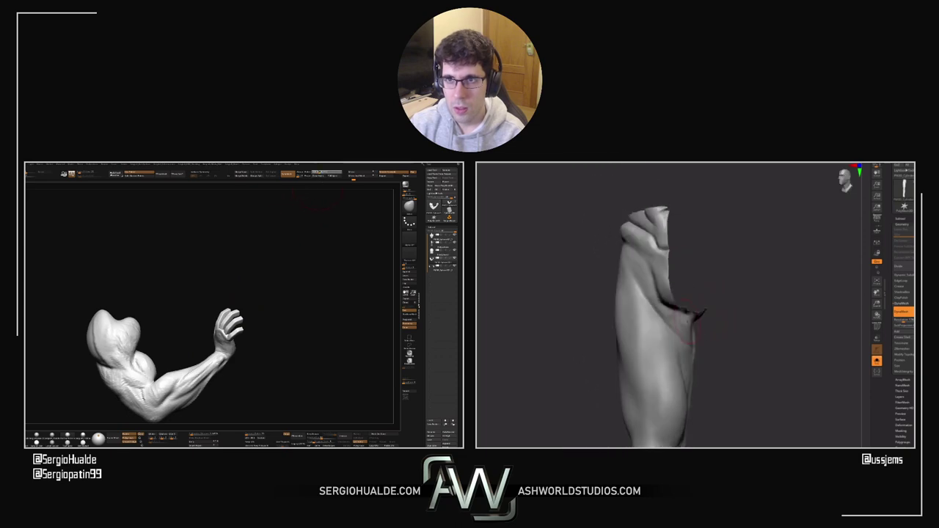
left_click_drag(619, 257, 600, 268)
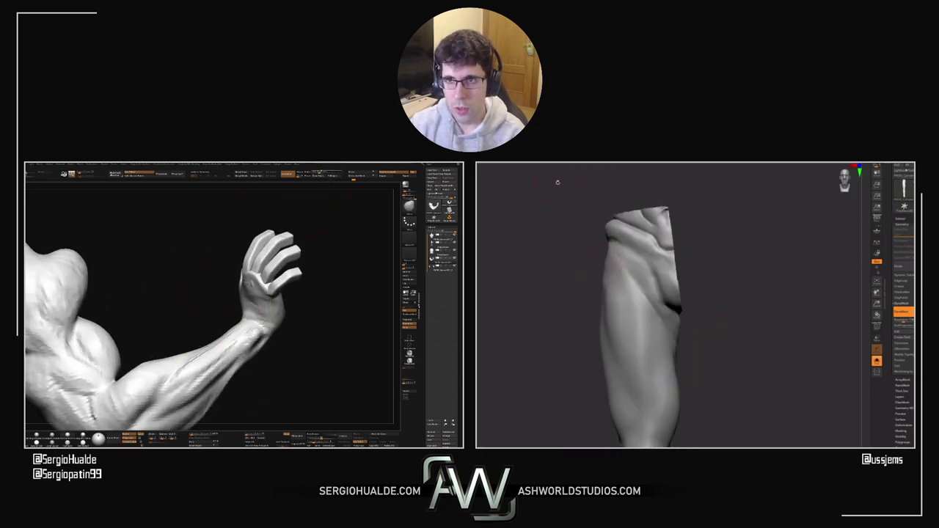
left_click_drag(558, 182, 588, 245)
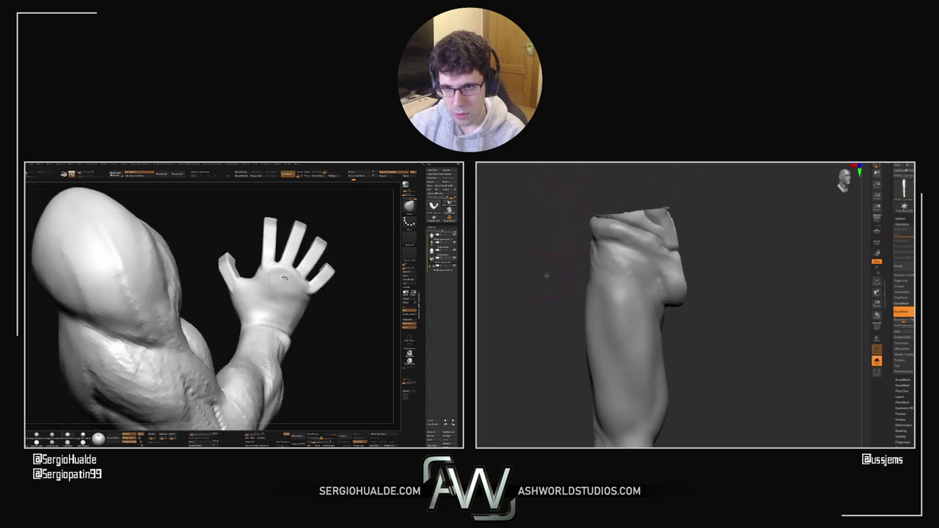
Step: Build up the back of the character's hand, and shape the leg's buttock and outer hip
key("b")
key("t")
left_click(727, 276)
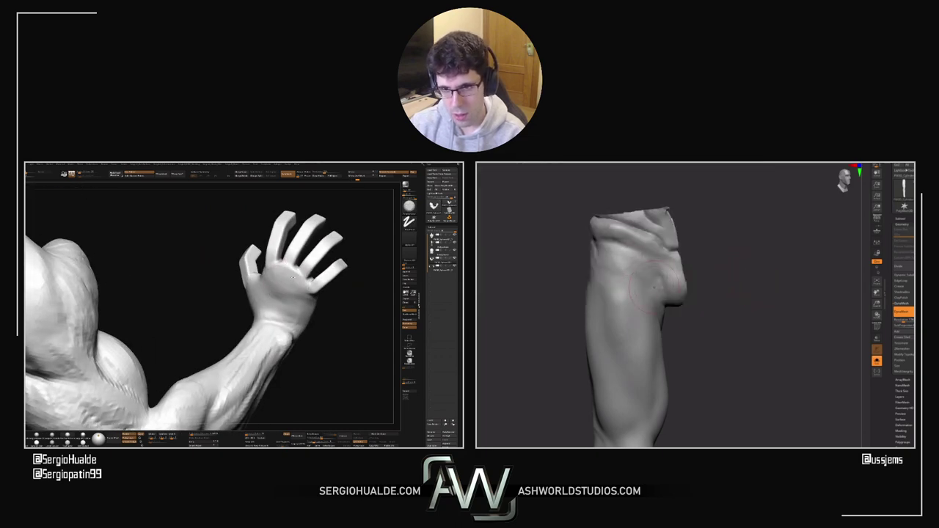
left_click_drag(711, 320, 701, 327)
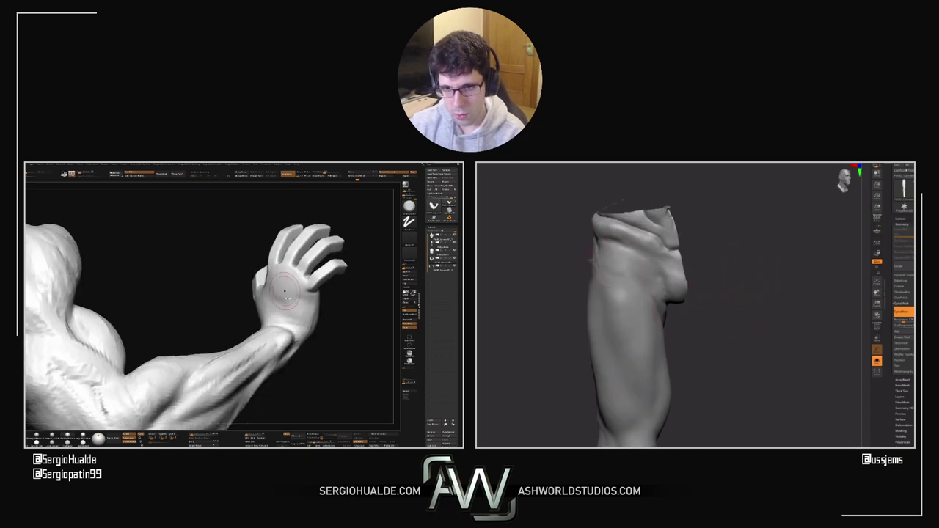
left_click_drag(575, 266, 697, 272)
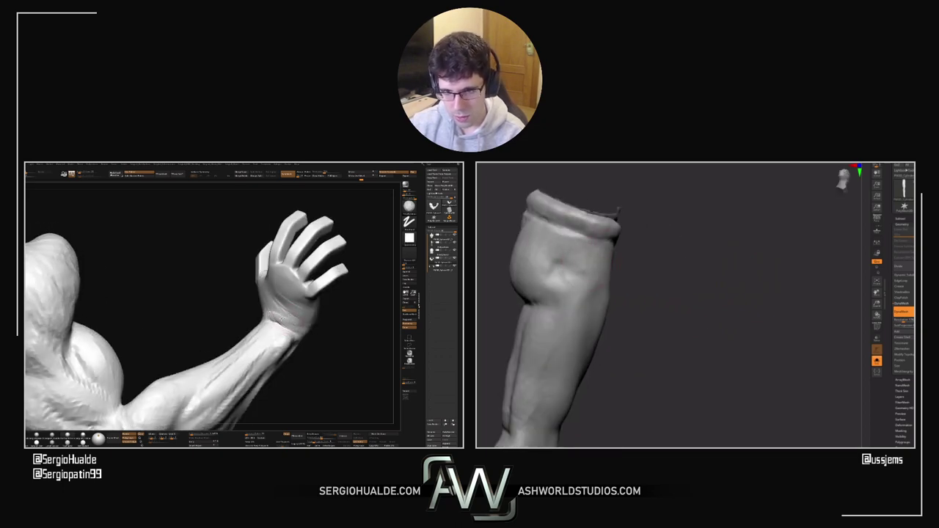
left_click_drag(612, 256, 532, 240)
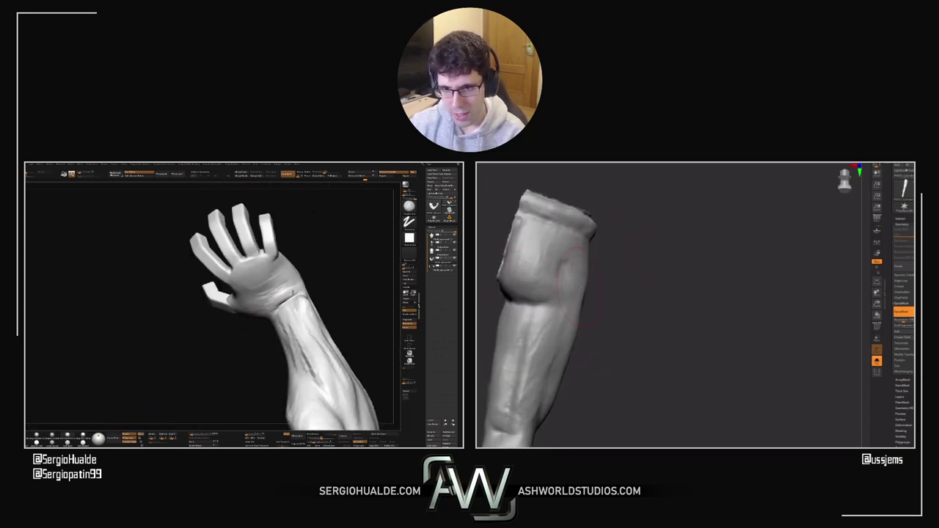
Step: Add volume to the character's hand near the wrist and thumb, and refine the leg's inner thigh below the groin
left_click_drag(596, 299, 617, 308)
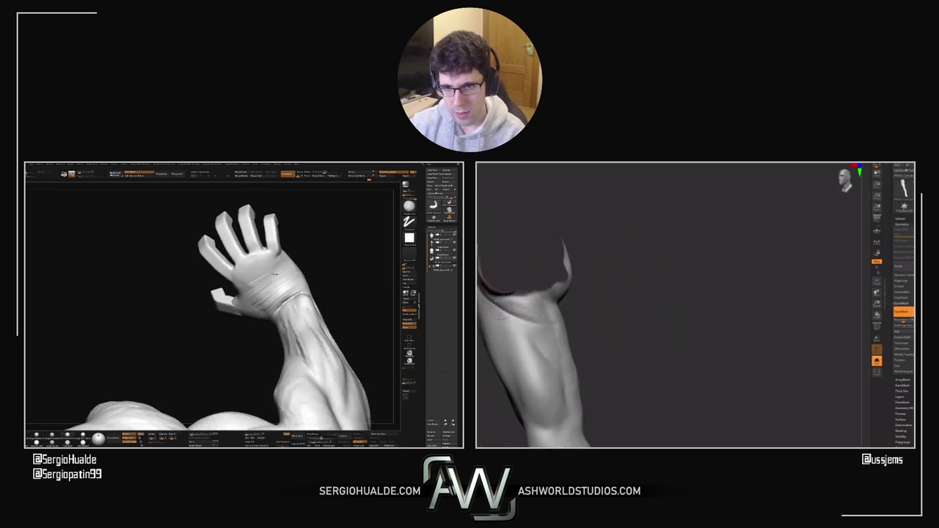
mouse_move(563, 306)
left_mouse_down()
mouse_move(617, 307)
mouse_move(543, 306)
mouse_move(558, 304)
left_mouse_up()
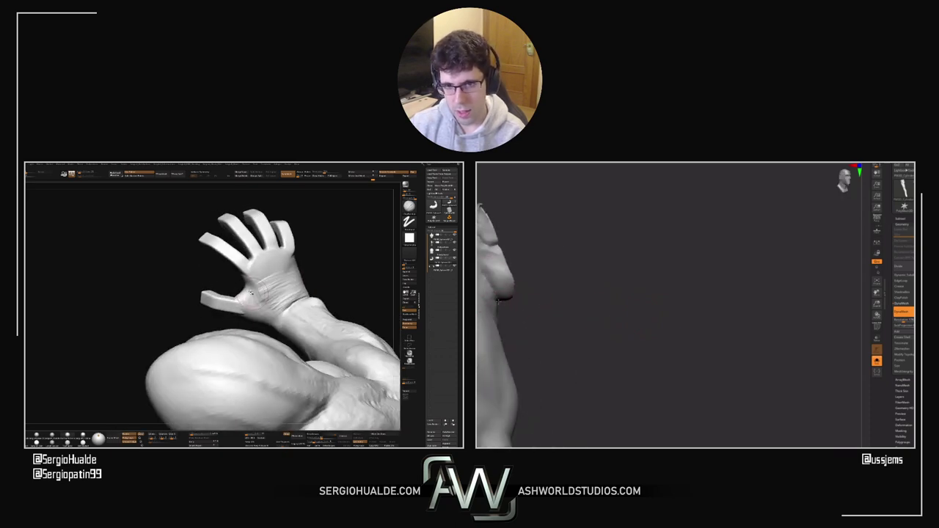
right_click_drag(486, 279, 499, 288)
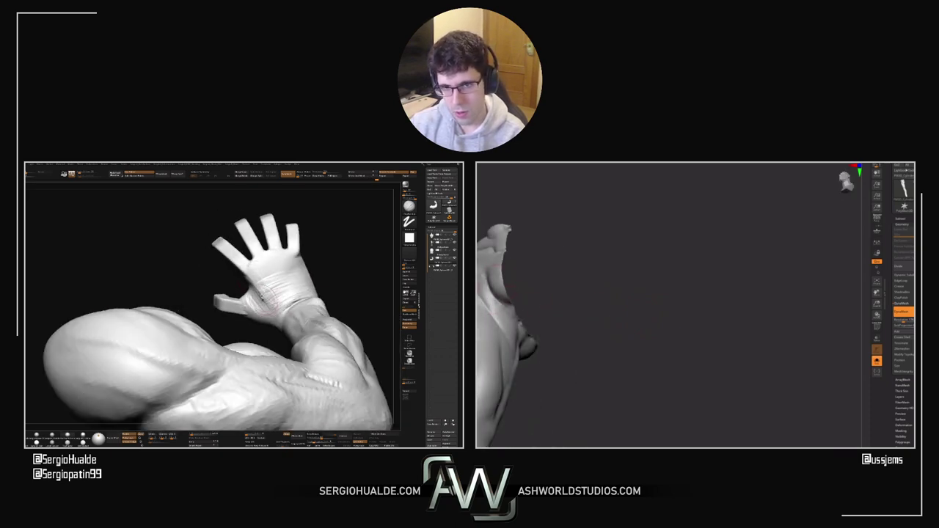
mouse_move(536, 301)
left_mouse_down()
mouse_move(664, 287)
mouse_move(665, 316)
mouse_move(637, 323)
mouse_move(627, 308)
left_mouse_up()
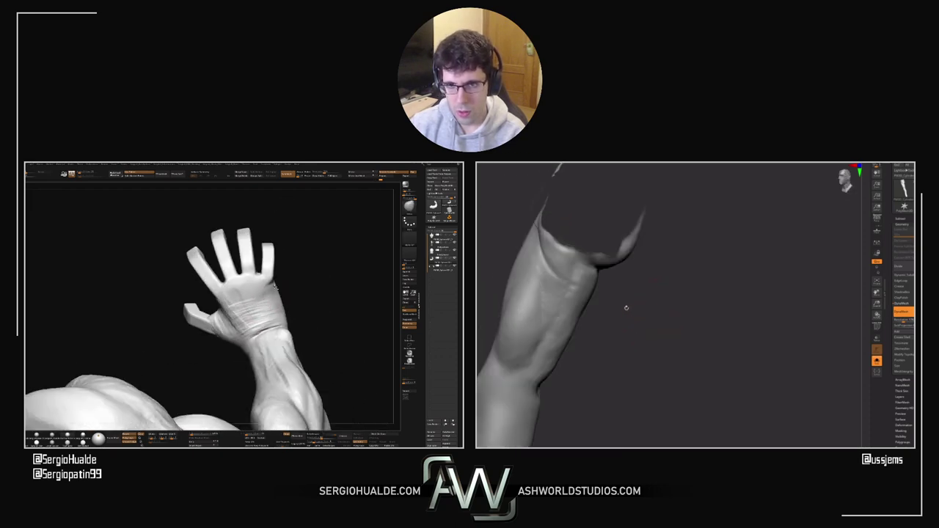
Step: Define the tendons on the back of the character's hand, and refine the leg's inner thigh muscles
key("s")
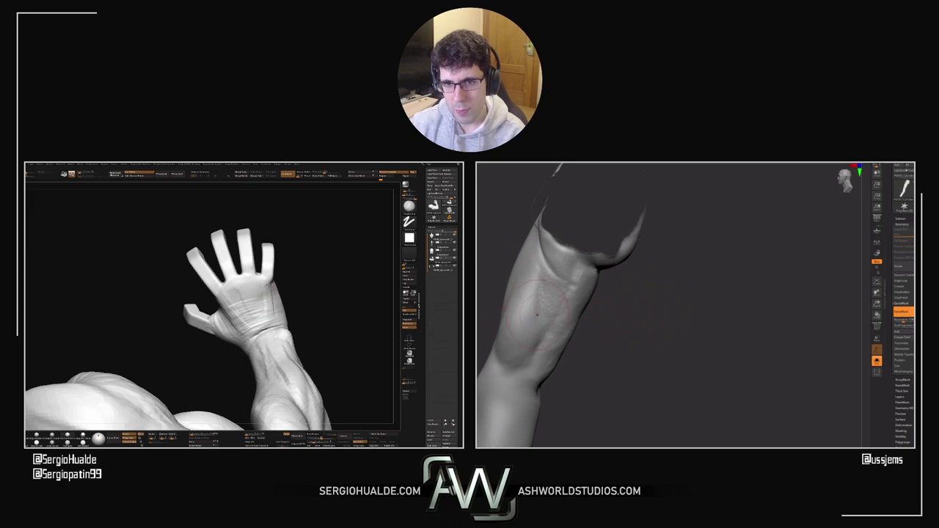
left_click_drag(646, 334, 591, 331)
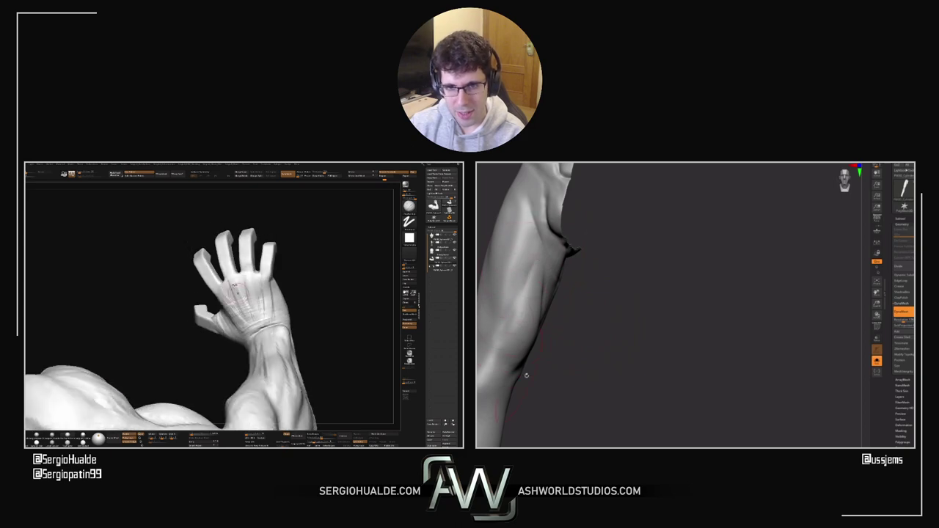
mouse_move(527, 376)
left_mouse_down()
mouse_move(522, 353)
mouse_move(575, 365)
left_mouse_up()
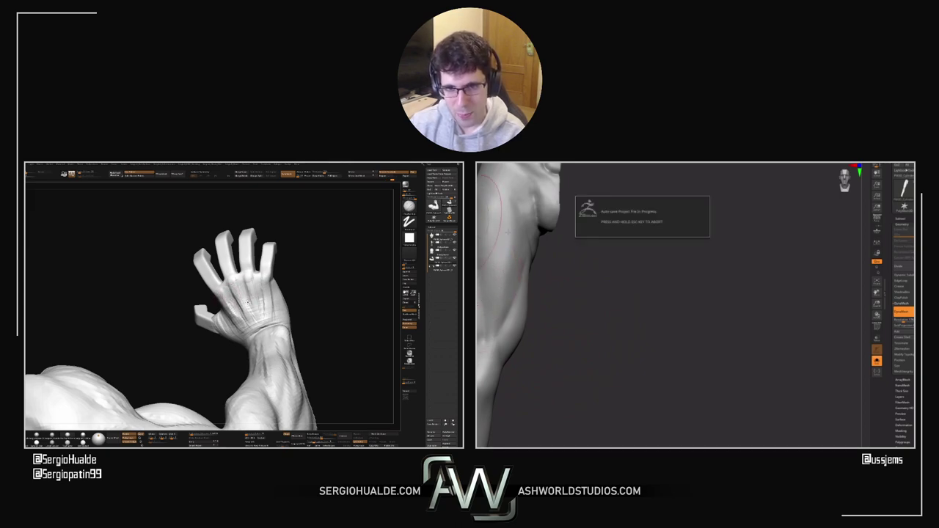
left_click_drag(552, 359, 581, 349)
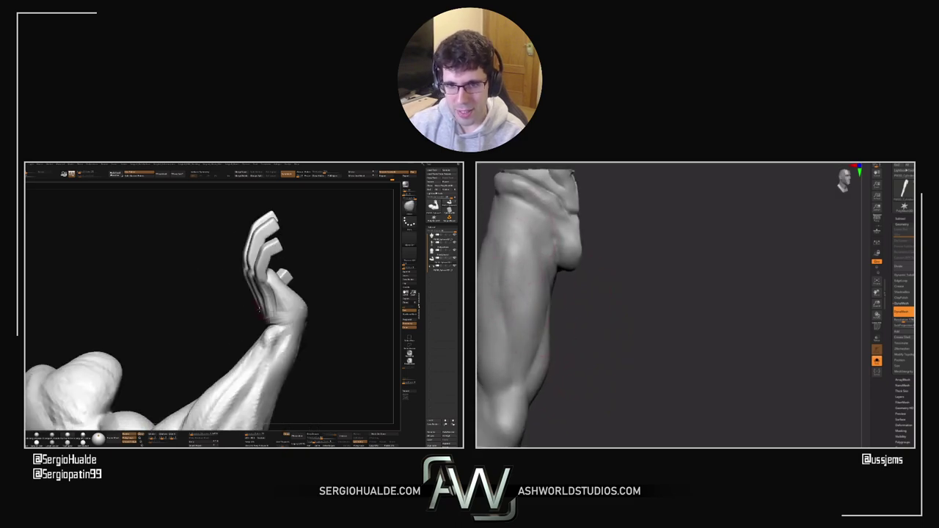
Step: Define the leg's central front thigh muscle, and refine the transition between the character's hand and wrist
right_click_drag(504, 294, 547, 320)
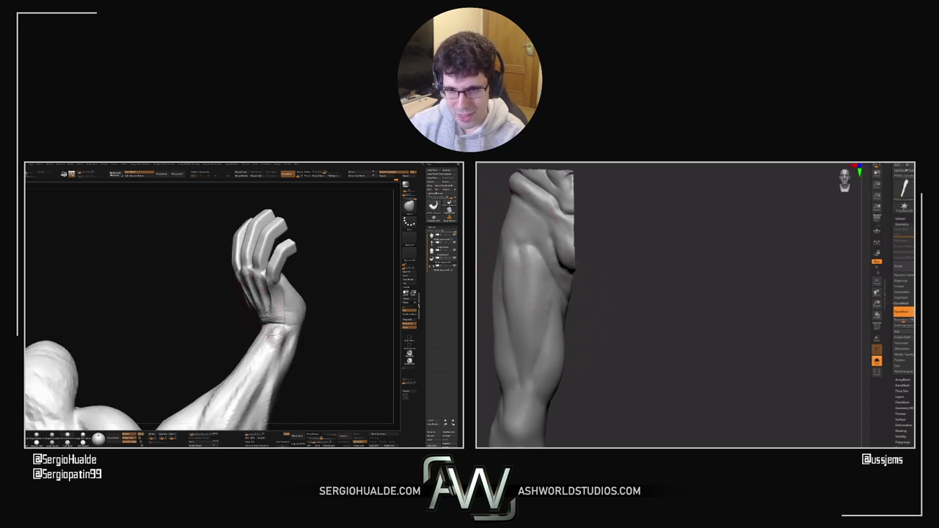
right_click_drag(481, 253, 506, 250)
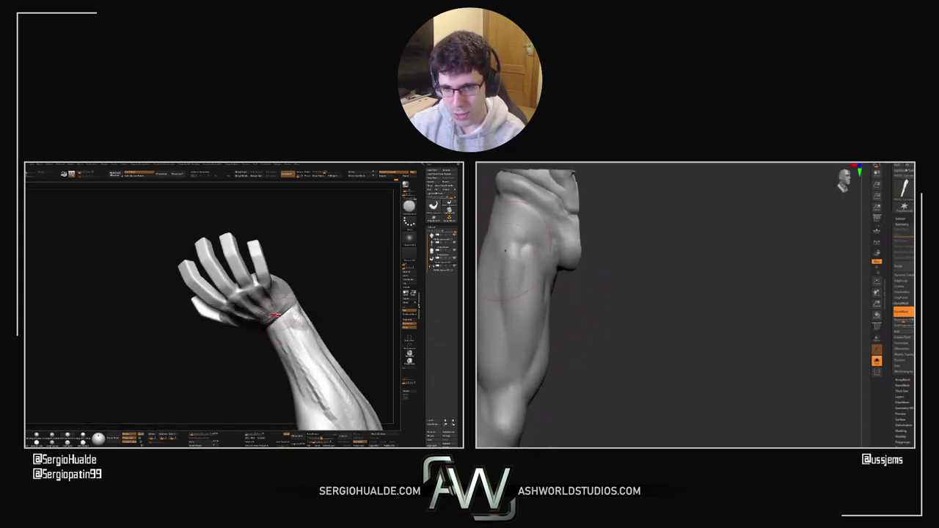
mouse_move(578, 260)
right_mouse_down()
mouse_move(629, 261)
mouse_move(594, 268)
right_mouse_up()
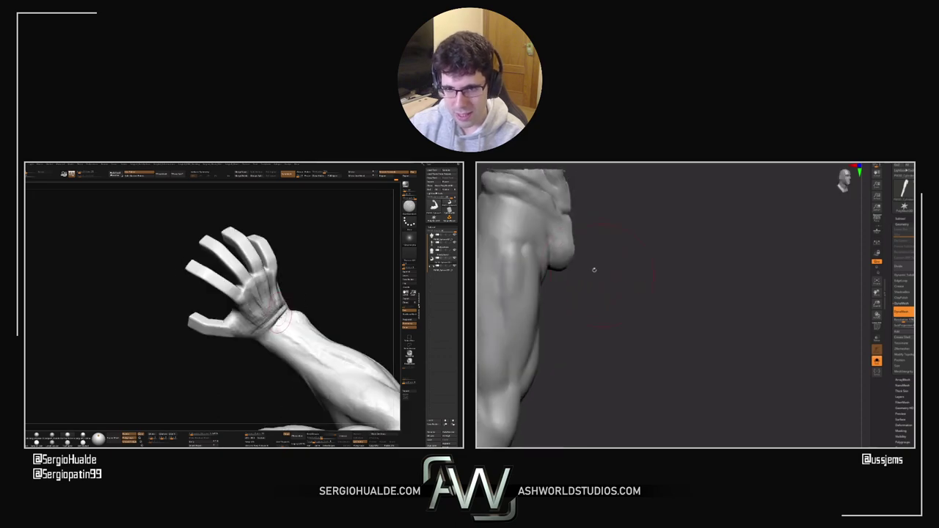
right_click_drag(518, 245, 557, 250)
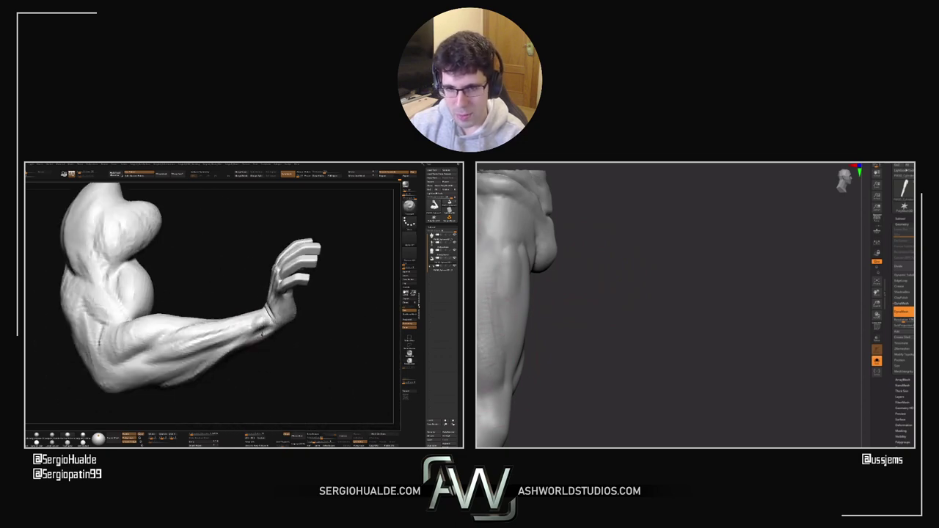
Step: Build up the character's wrist bone, and refine the leg's thigh muscles above the knee from the front and inner side
right_click_drag(615, 339, 672, 307)
left_click_drag(615, 329, 610, 331)
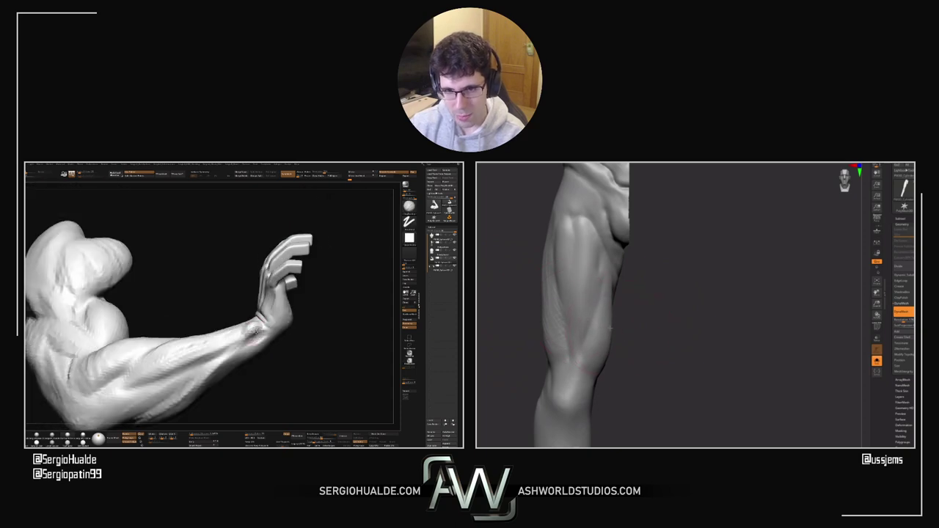
mouse_move(630, 351)
right_mouse_down()
mouse_move(587, 349)
mouse_move(619, 358)
right_mouse_up()
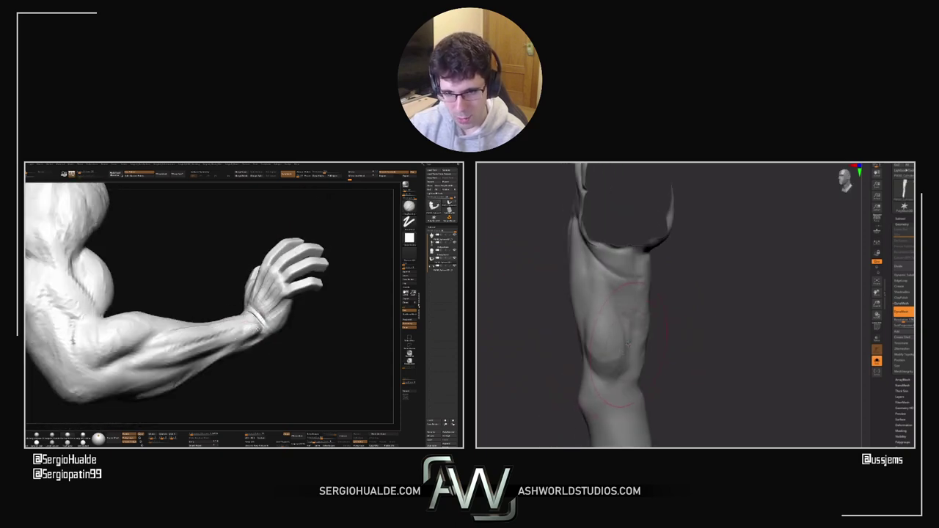
left_click_drag(627, 343, 667, 339)
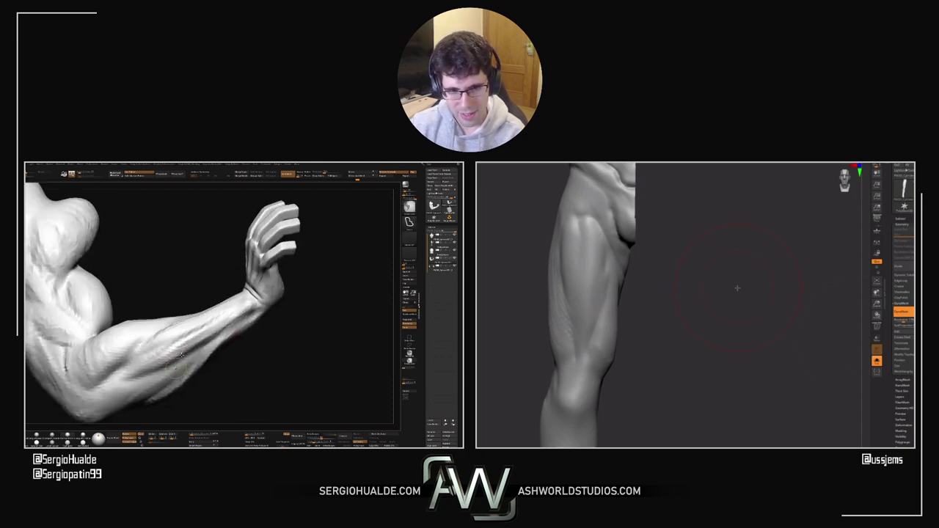
Step: Refine the character's forearm muscles toward the wrist, and build up the leg's outer and front thigh muscles
mouse_move(680, 321)
left_mouse_down()
mouse_move(719, 321)
mouse_move(704, 324)
left_mouse_up()
left_click_drag(603, 278, 620, 262)
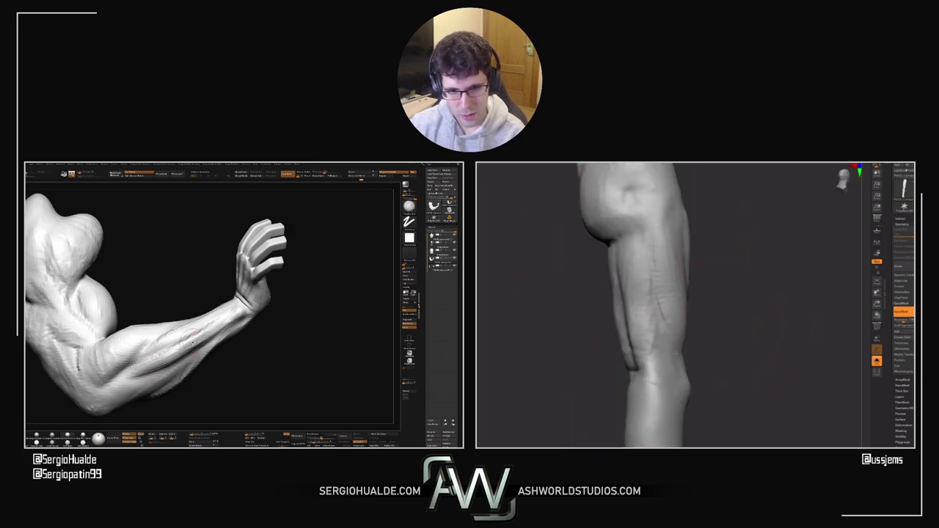
right_click_drag(658, 228, 756, 273)
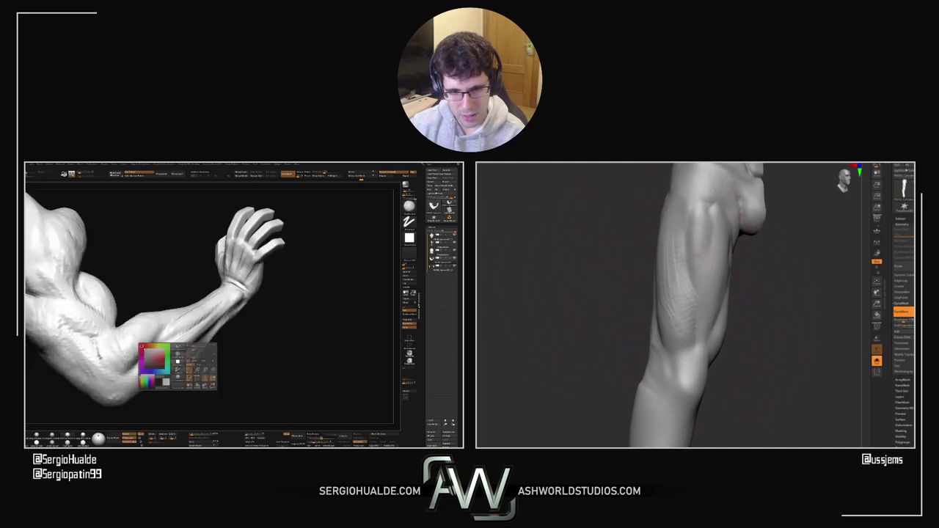
right_click_drag(689, 313, 741, 338)
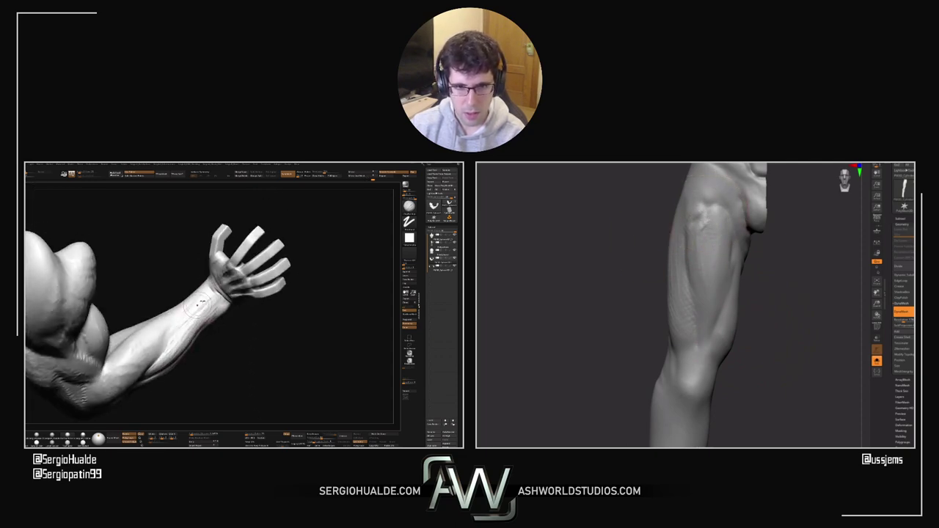
Step: Refine the character's forearm surface near the wrist, and smooth the leg's front and inner thigh muscles
left_click_drag(652, 243, 690, 245)
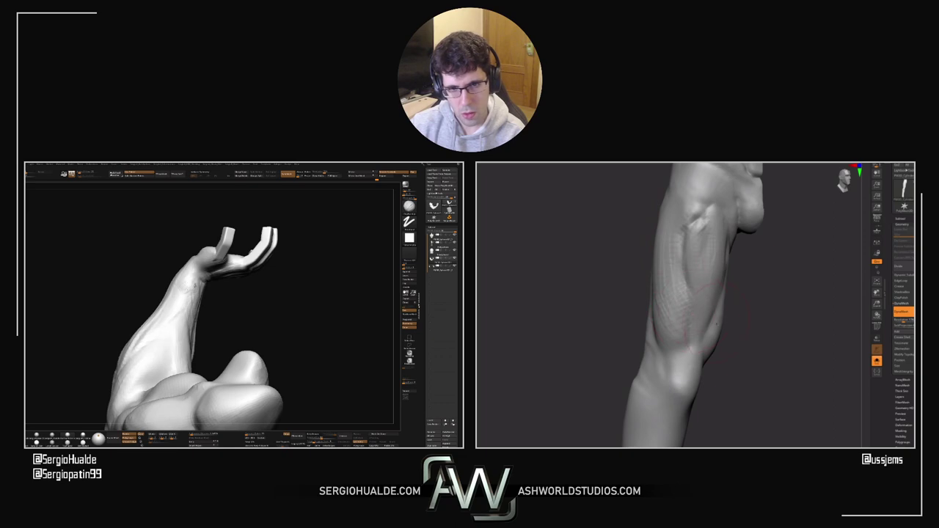
left_click_drag(751, 314, 733, 326)
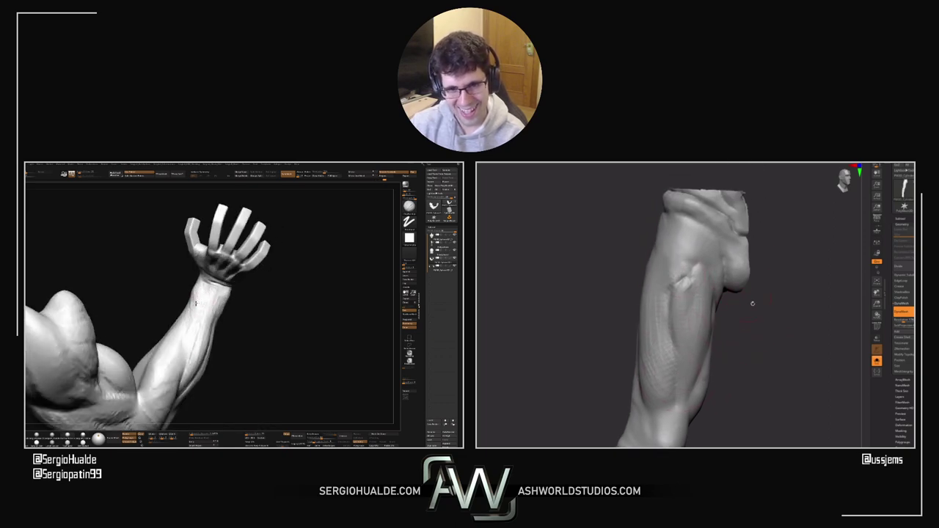
left_click_drag(752, 303, 744, 308)
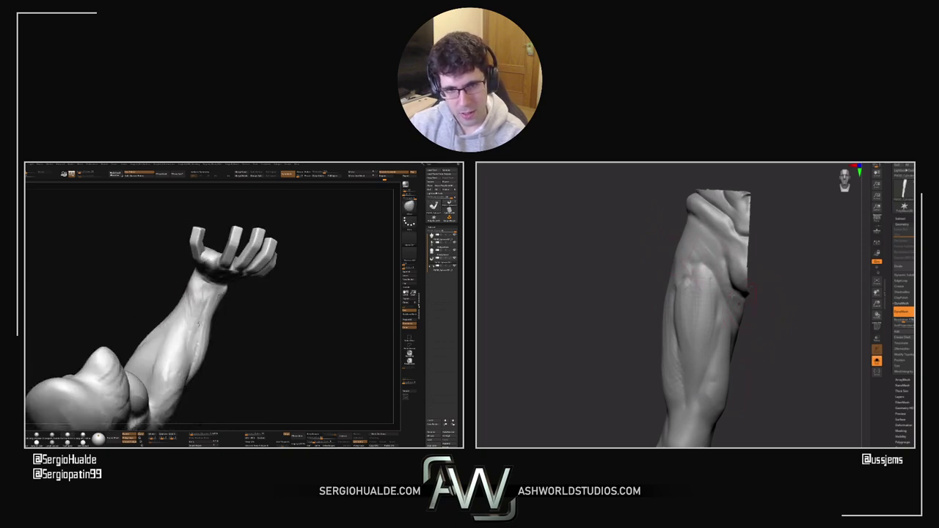
left_click_drag(747, 292, 766, 325)
Step: Mask the hip area of the separate leg model, leaving the whole leg below it unmasked
right_click_drag(809, 340, 714, 354, "ctrl")
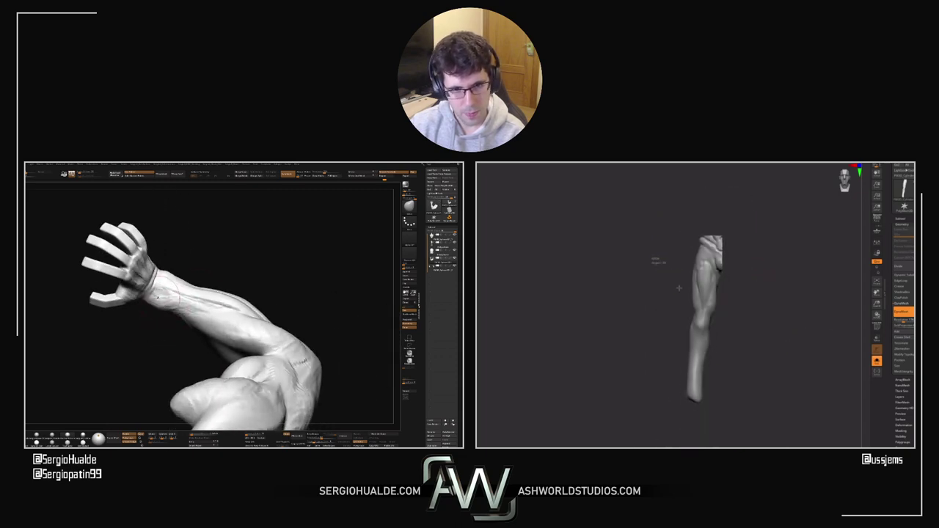
mouse_move(665, 284)
left_mouse_down("ctrl")
mouse_move(738, 305)
mouse_move(697, 258)
left_mouse_up("ctrl")
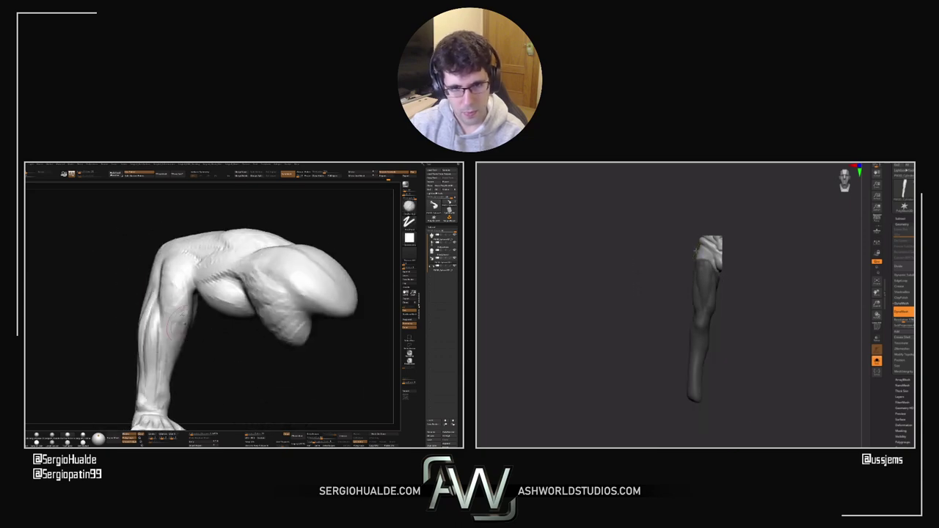
left_click(726, 309, "ctrl")
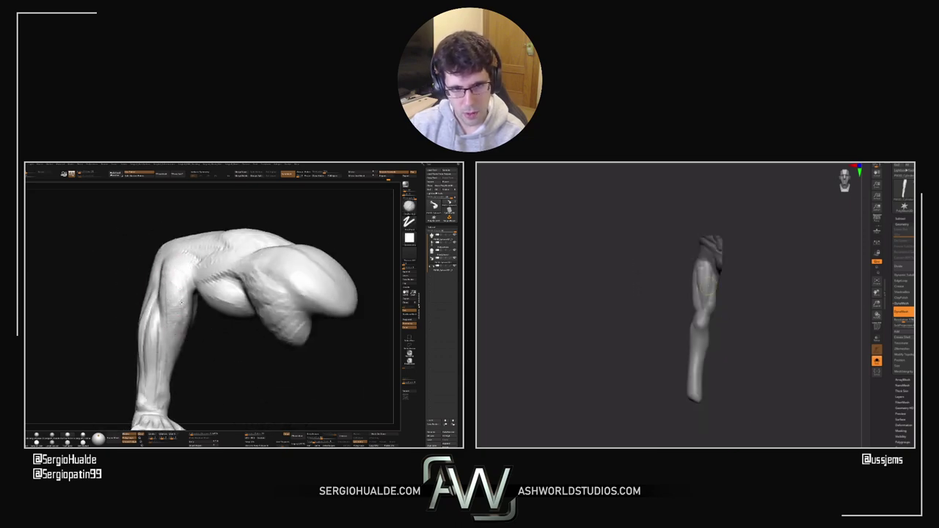
Step: Switch to the Move gizmo, and reposition it from the knee to the top of the thigh
key("w")
right_click_drag(714, 289, 782, 202, "ctrl")
right_click_drag(783, 203, 765, 298, "alt")
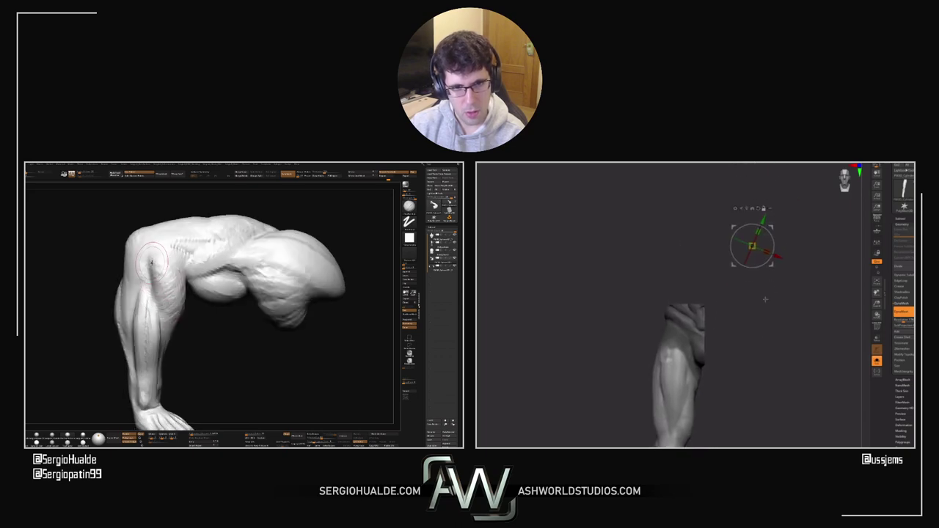
left_click(747, 207)
right_click_drag(700, 418, 711, 340, "alt")
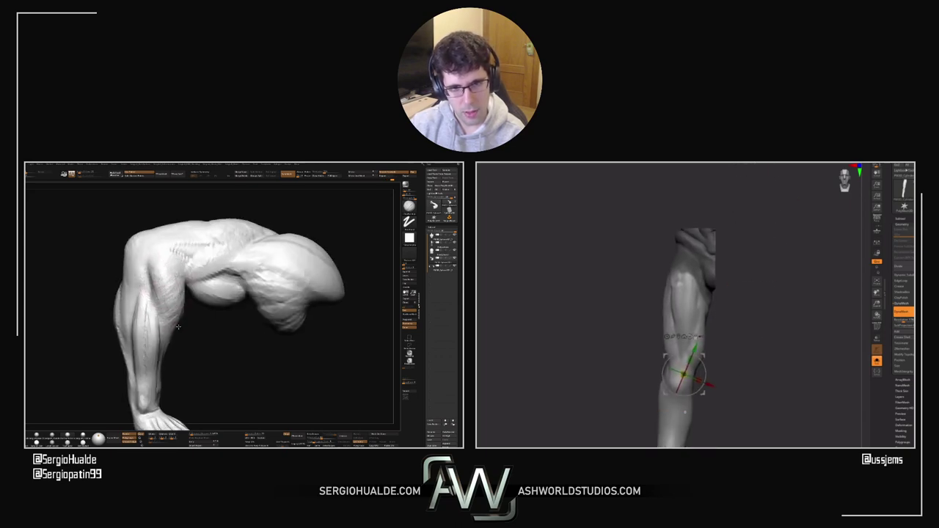
left_click(690, 337, "alt")
left_click_drag(685, 342, 686, 252, "alt")
Step: Move the unmasked leg slightly backward in side view, then return to sculpting with the mask cleared
right_click_drag(703, 246, 722, 263, "shift")
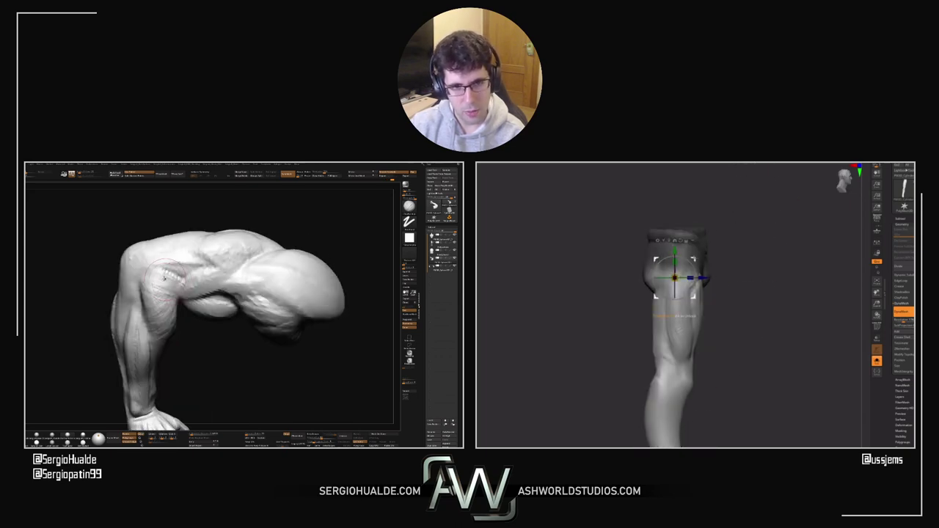
left_click_drag(701, 278, 693, 282)
mouse_move(692, 282)
right_mouse_down()
mouse_move(679, 281)
mouse_move(745, 309)
mouse_move(740, 280)
right_mouse_up()
key("q")
left_click_drag(764, 352, 734, 244, "alt")
left_click_drag(720, 310, 729, 334)
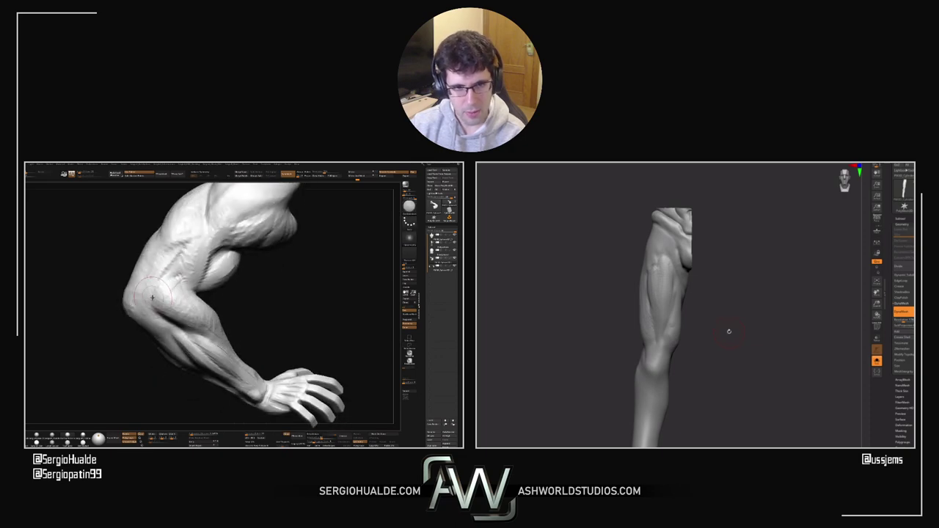
Step: Refine the leg's inner and front thigh contours, and define the character's forearm muscles near the elbow
left_click_drag(704, 290, 700, 281)
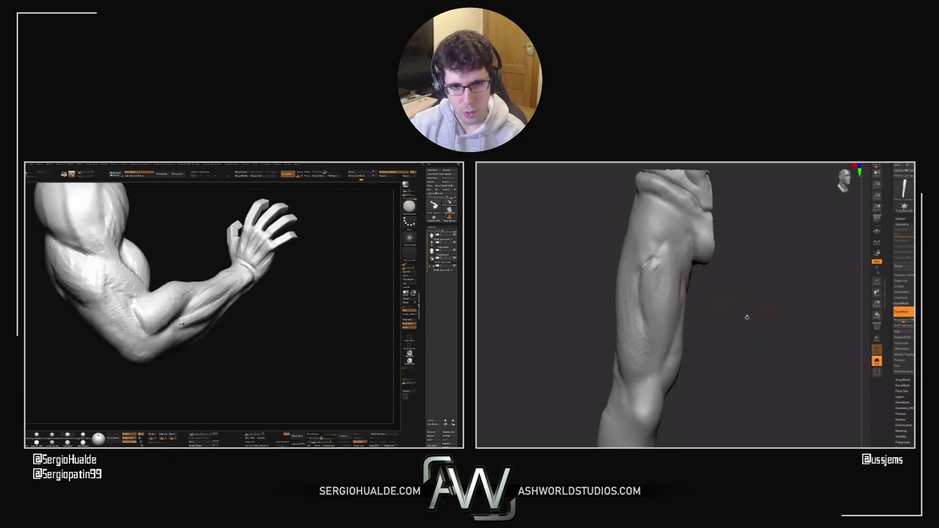
mouse_move(746, 317)
left_mouse_down("alt")
mouse_move(744, 348)
mouse_move(732, 330)
left_mouse_up("alt")
key("s")
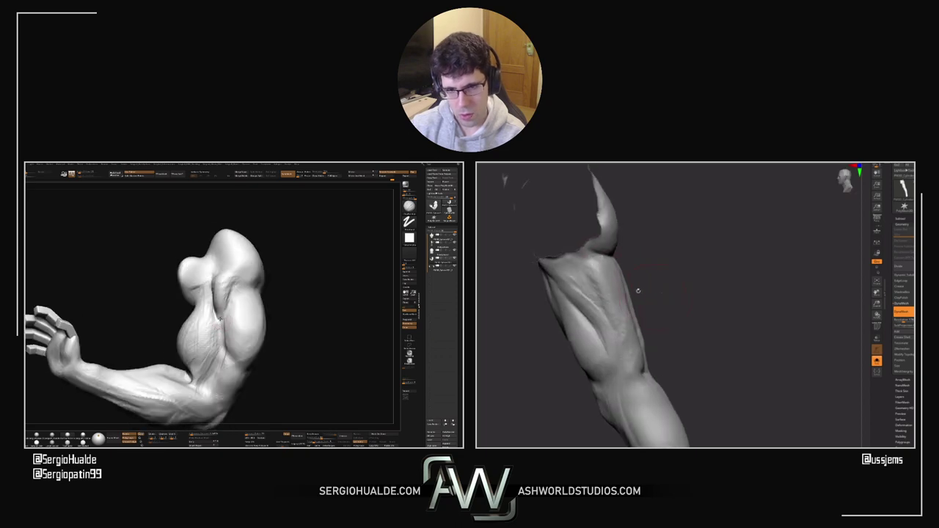
Step: Define the muscles on the character's upper arm, and refine the hamstrings along the back and outer thigh
right_click_drag(230, 350, 245, 327, "ctrl")
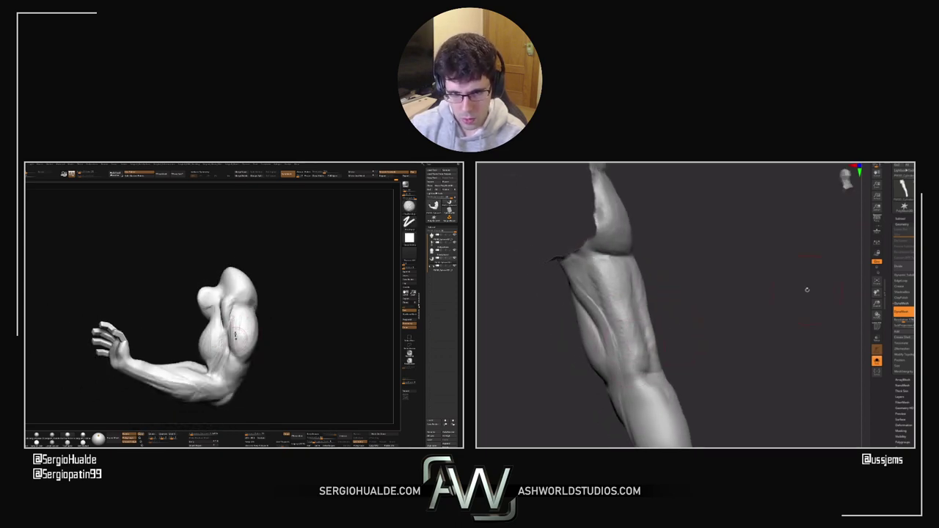
left_click_drag(807, 290, 690, 348)
right_click_drag(235, 335, 242, 341)
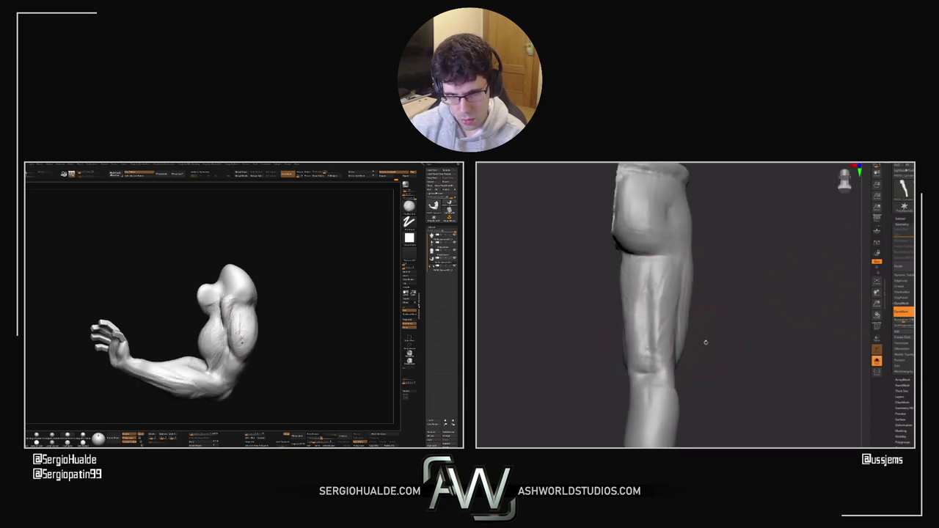
left_click_drag(705, 343, 684, 340)
mouse_move(242, 342)
right_mouse_down()
mouse_move(231, 356)
mouse_move(248, 358)
right_mouse_up()
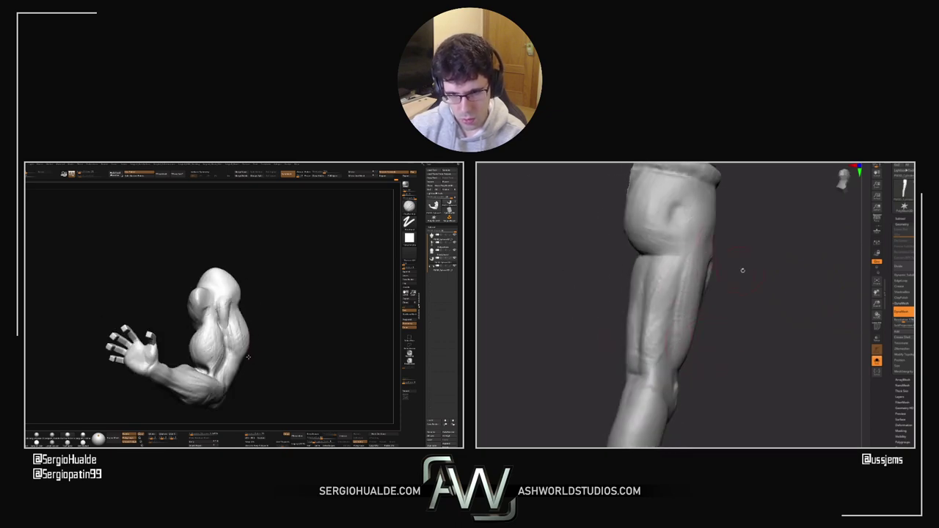
left_click_drag(742, 271, 748, 272)
right_click_drag(248, 358, 261, 349)
Step: Shape the separation between the character's upper arm muscles, and refine the leg's inner thigh muscles down to the knee
left_click_drag(749, 272, 652, 258)
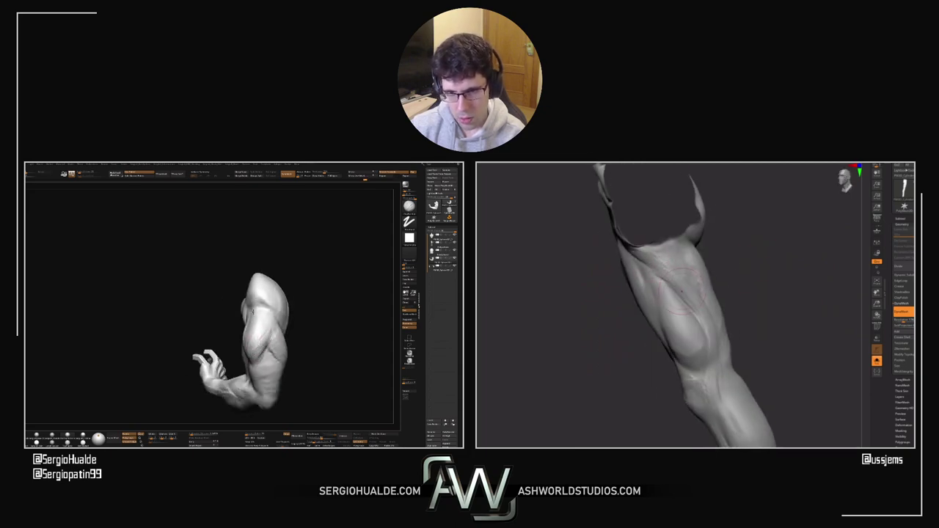
left_click_drag(720, 295, 684, 292)
mouse_move(272, 317)
right_mouse_down()
mouse_move(250, 339)
mouse_move(271, 326)
mouse_move(256, 314)
right_mouse_up()
left_click_drag(653, 298, 656, 302)
right_click_drag(273, 334, 260, 333)
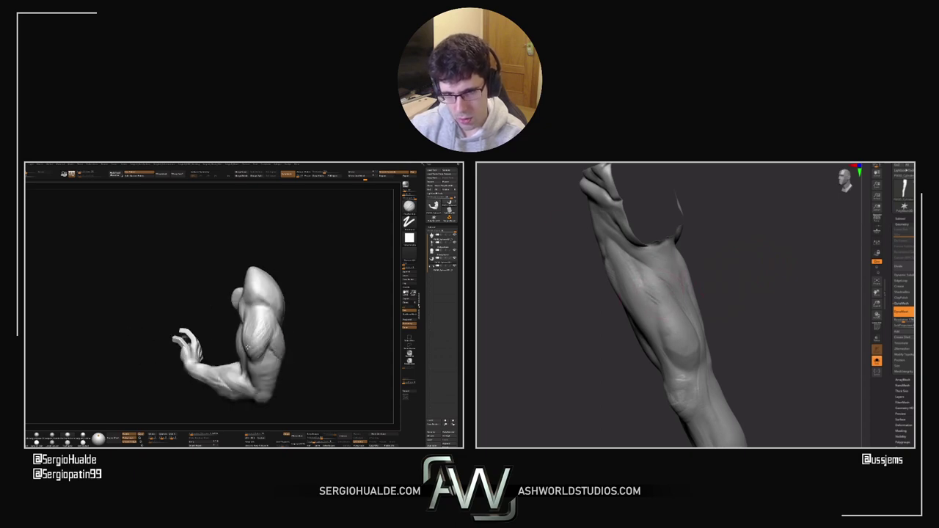
left_click_drag(656, 302, 669, 319)
right_click_drag(260, 333, 251, 327)
left_click_drag(709, 326, 730, 313)
right_click_drag(252, 337, 264, 331)
Step: Refine the character's upper arm toward the elbow, and sculpt the leg's shin below the kneecap
left_click_drag(730, 313, 742, 292)
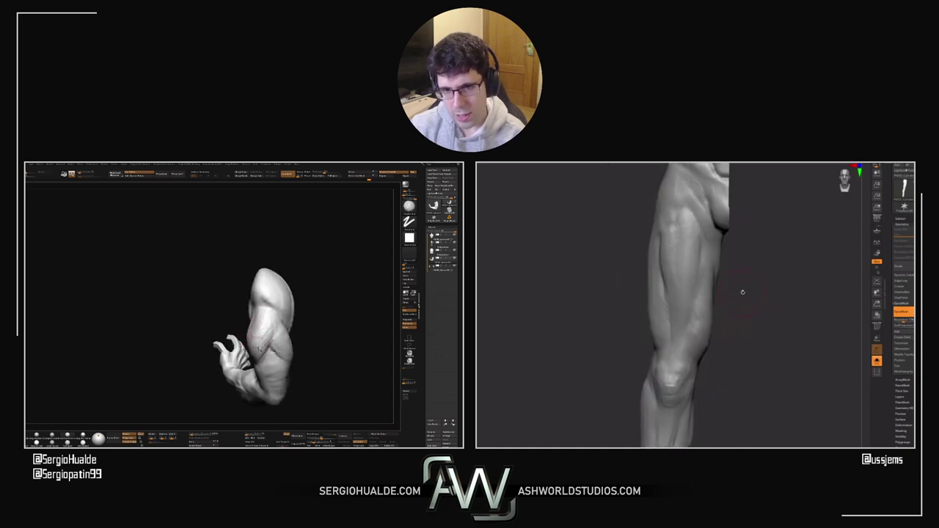
right_click_drag(264, 332, 276, 323)
left_click_drag(743, 292, 764, 318, "alt")
right_click_drag(276, 323, 289, 320)
left_click_drag(763, 319, 709, 232, "alt")
right_click_drag(288, 320, 249, 331)
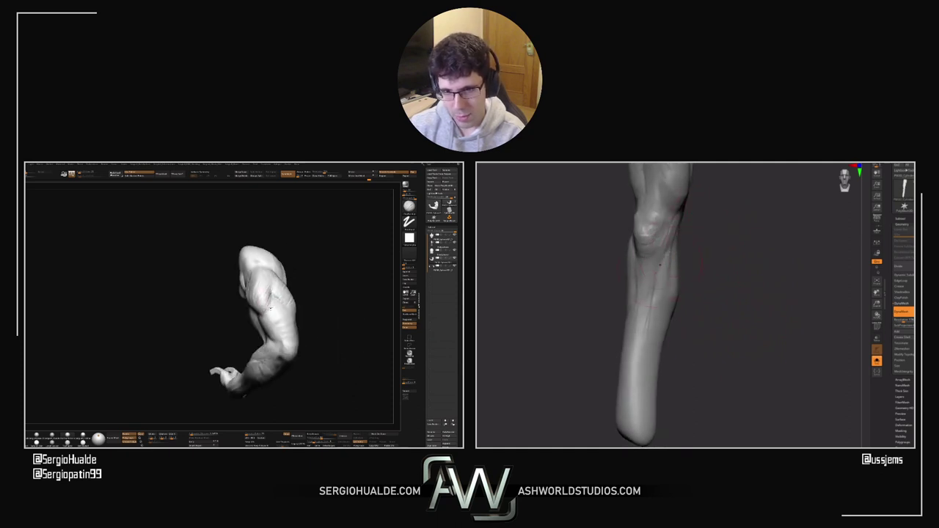
right_click_drag(641, 267, 664, 261)
right_click_drag(270, 295, 258, 315)
Step: Smooth the back of the character's upper arm, and build up the calf on both sides of the leg's shin
key("shift")
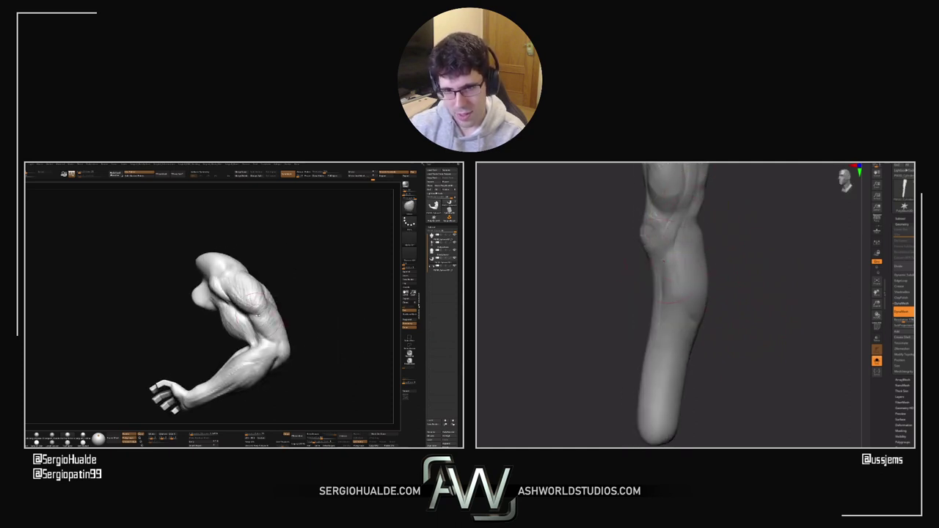
right_click_drag(649, 296, 677, 294)
mouse_move(270, 312)
right_mouse_down()
mouse_move(266, 297)
mouse_move(266, 310)
mouse_move(256, 299)
right_mouse_up()
right_click(245, 343)
right_click_drag(672, 268, 693, 266)
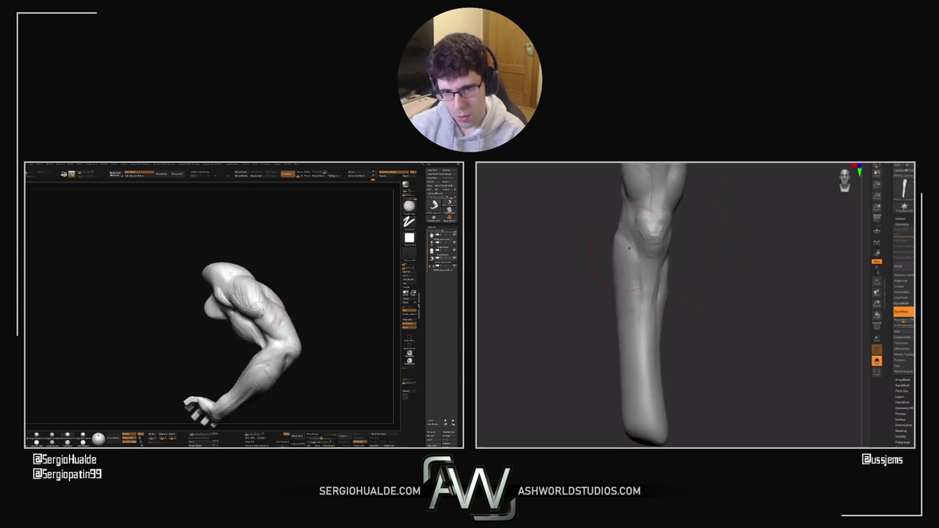
right_click_drag(257, 309, 263, 300)
right_click_drag(577, 255, 591, 255)
right_click_drag(263, 298, 265, 309)
right_click_drag(590, 255, 577, 255)
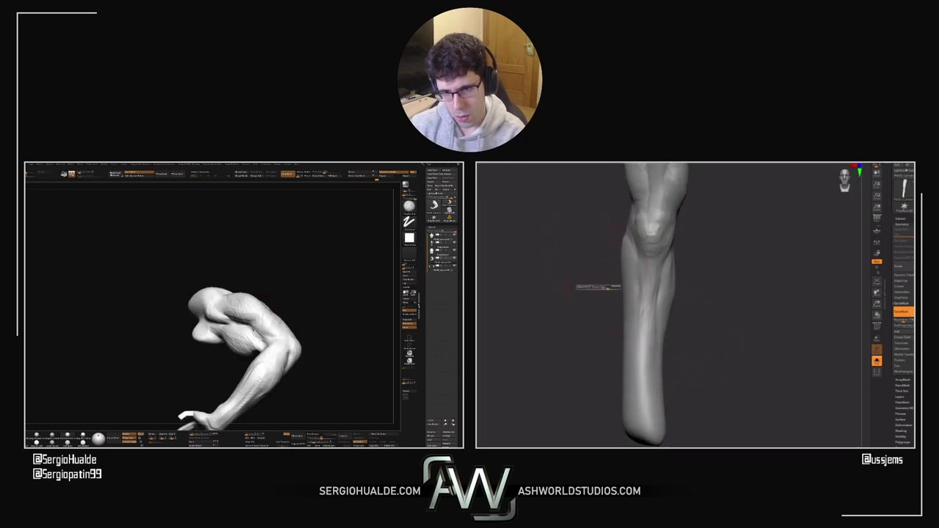
Step: Adjust the brush size, shape the leg's calf from the side and back, and refine the character's arm above the elbow
left_click_drag(612, 283, 609, 289)
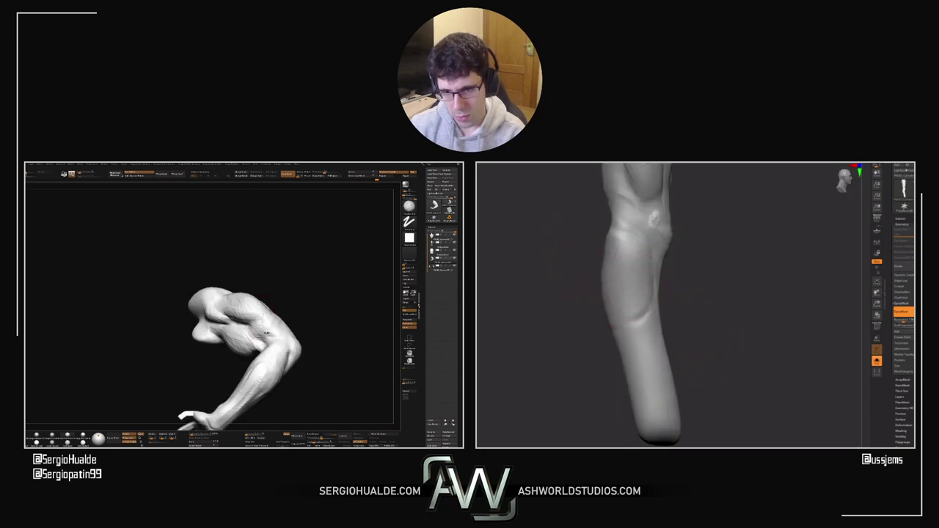
left_click_drag(271, 321, 273, 332)
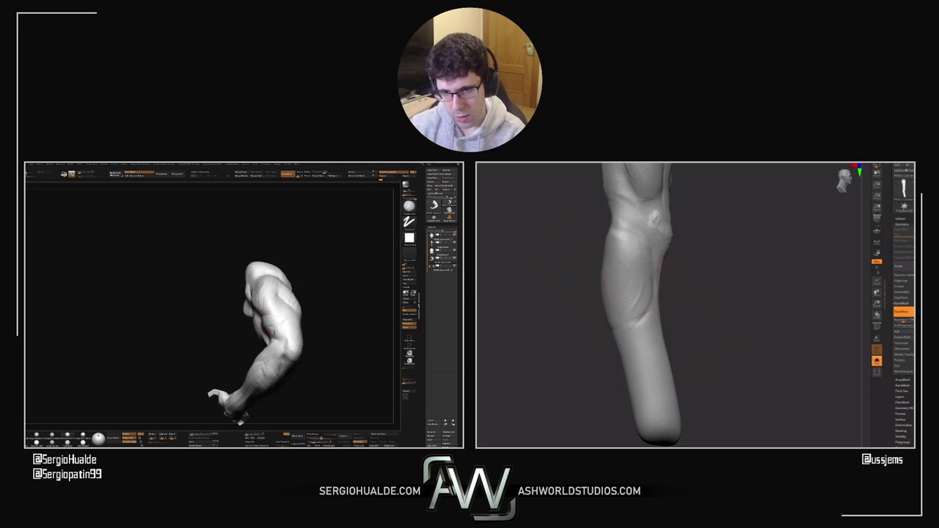
right_click_drag(264, 313, 291, 324)
right_click_drag(612, 314, 631, 314)
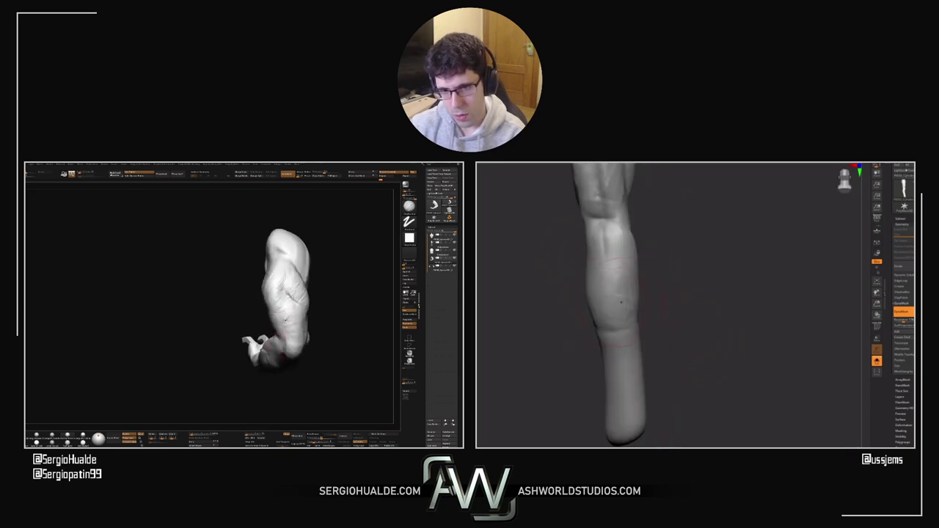
mouse_move(291, 324)
right_mouse_down()
mouse_move(303, 325)
mouse_move(278, 317)
right_mouse_up()
left_click_drag(656, 293, 664, 292)
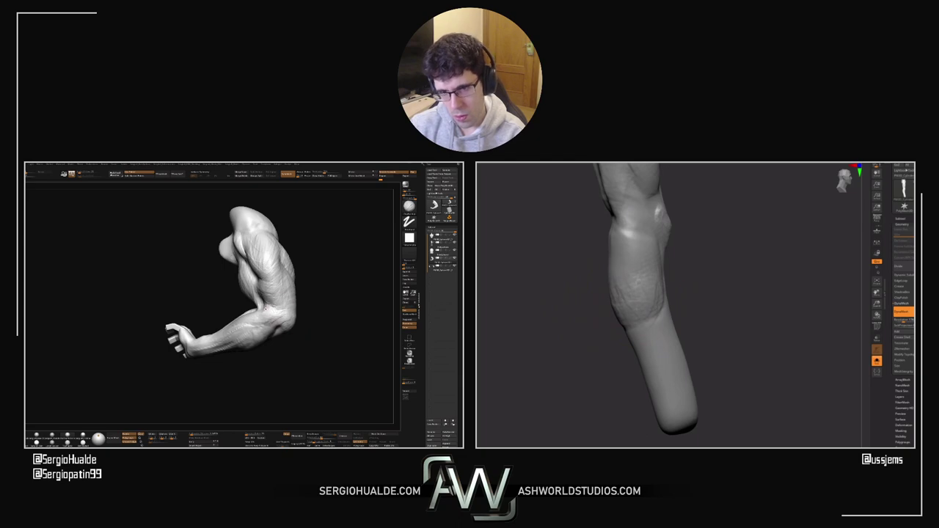
Step: Refine the character's elbow and upper forearm, and build up the outer calf muscle just below the knee
right_click_drag(265, 308, 261, 308)
right_click_drag(632, 245, 649, 244)
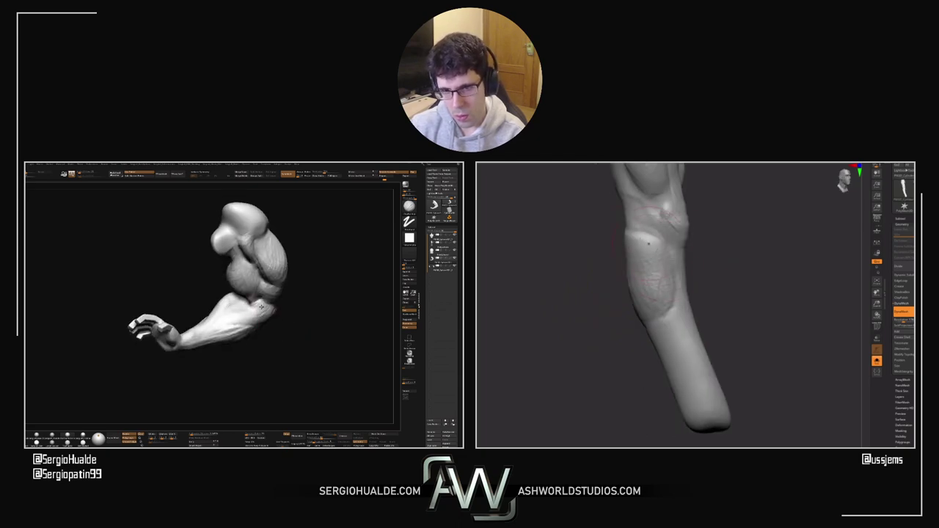
right_click_drag(270, 310, 281, 320)
right_click_drag(648, 244, 630, 261)
mouse_move(281, 320)
right_mouse_down()
mouse_move(291, 302)
mouse_move(281, 307)
right_mouse_up()
right_click_drag(630, 261, 653, 257)
right_click_drag(281, 307, 256, 303)
right_click_drag(653, 257, 664, 257)
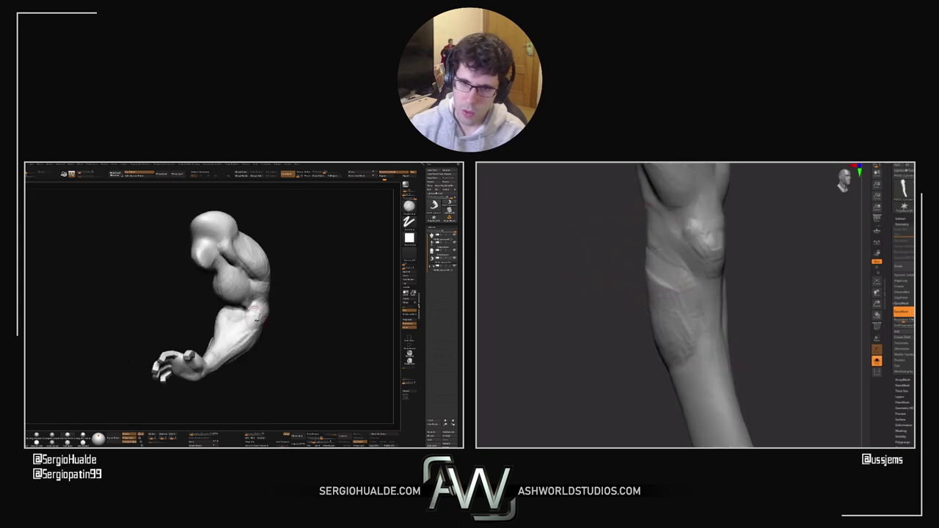
Step: Define the character's forearm muscles below the elbow crease, and add volume to the outer and rear calf
left_click_drag(254, 316, 260, 309)
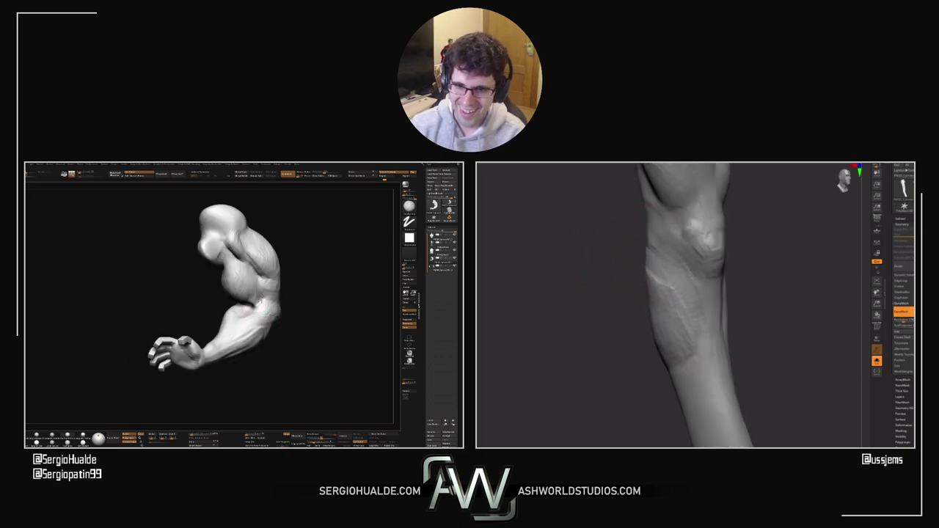
right_click_drag(260, 309, 287, 321)
right_click_drag(609, 253, 639, 270)
right_click_drag(287, 321, 246, 327)
right_click_drag(639, 270, 669, 287)
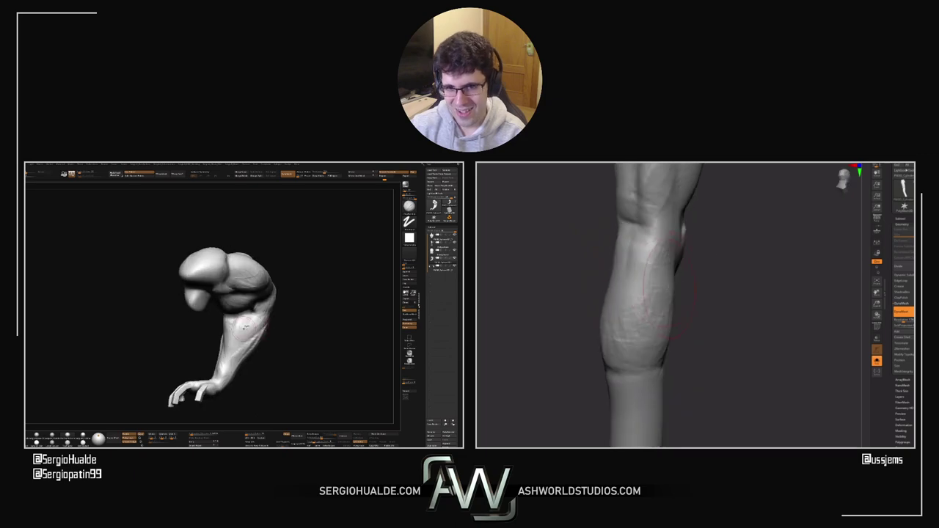
left_click_drag(245, 326, 277, 311)
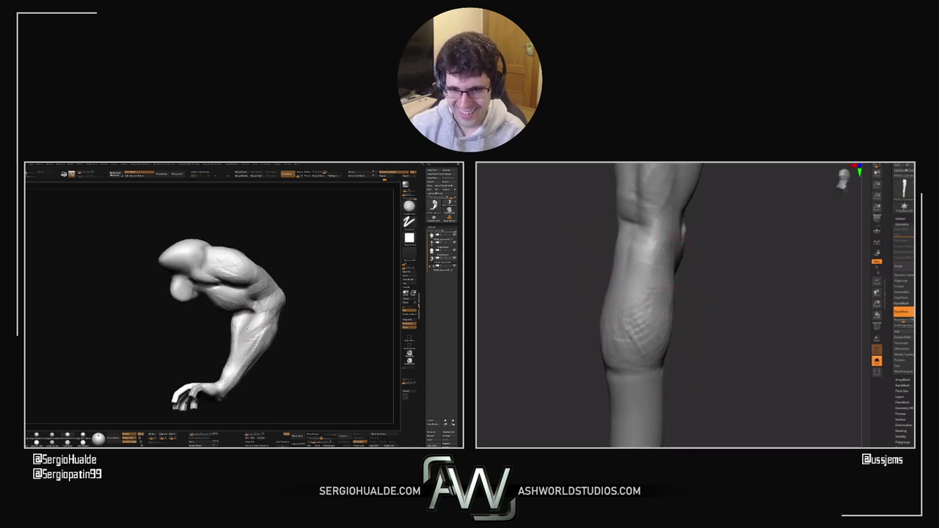
right_click_drag(247, 330, 270, 317)
Step: Build up the side of the leg's calf below the knee, and refine the character's forearm around the elbow crease
left_click_drag(710, 311, 685, 309)
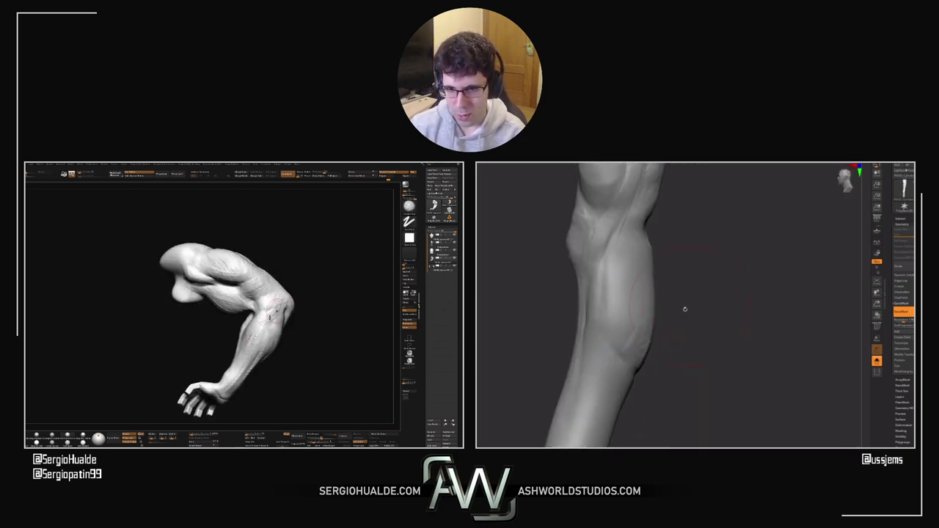
mouse_move(268, 313)
left_mouse_down()
mouse_move(266, 325)
mouse_move(232, 343)
left_mouse_up()
left_click_drag(672, 274, 639, 279)
right_click_drag(232, 322, 227, 331)
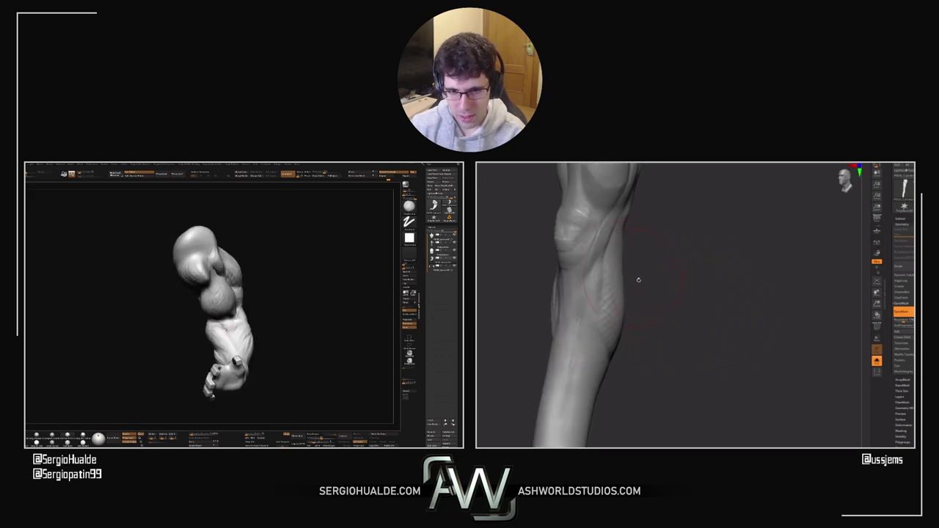
left_click_drag(638, 279, 629, 279)
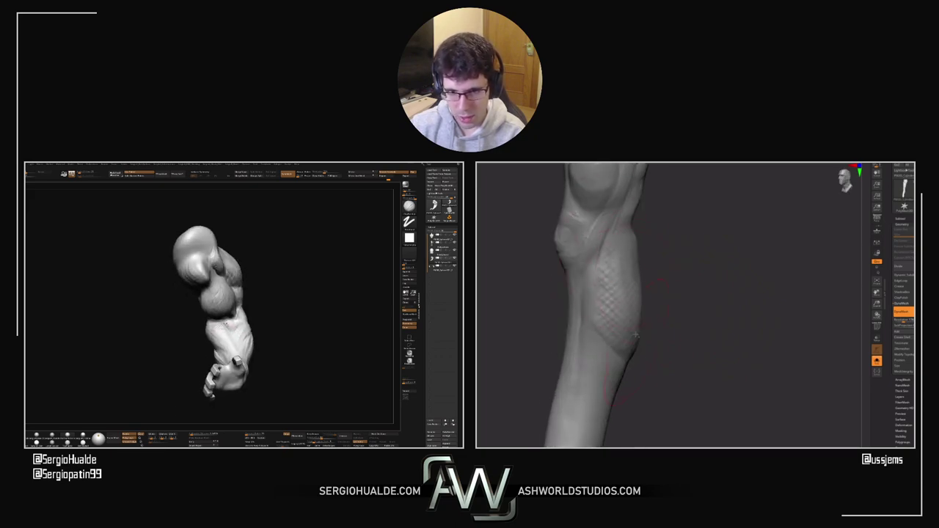
left_click_drag(635, 335, 695, 359)
left_click_drag(227, 332, 229, 339)
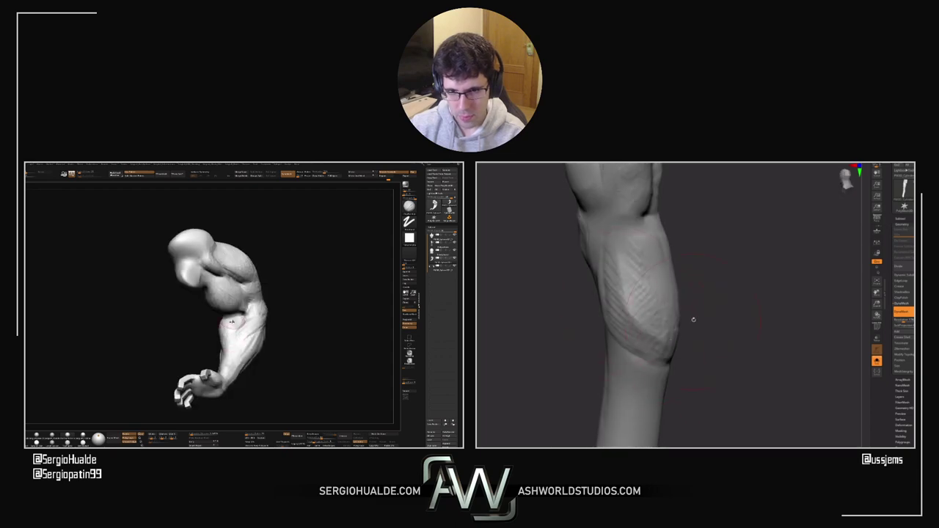
Step: Define the lower edge and rear volume of the leg's calf, and shape the character's inner forearm muscles
left_click_drag(694, 320, 670, 211)
right_click_drag(234, 328, 249, 325)
left_click_drag(249, 326, 222, 336)
left_click_drag(674, 337, 631, 242)
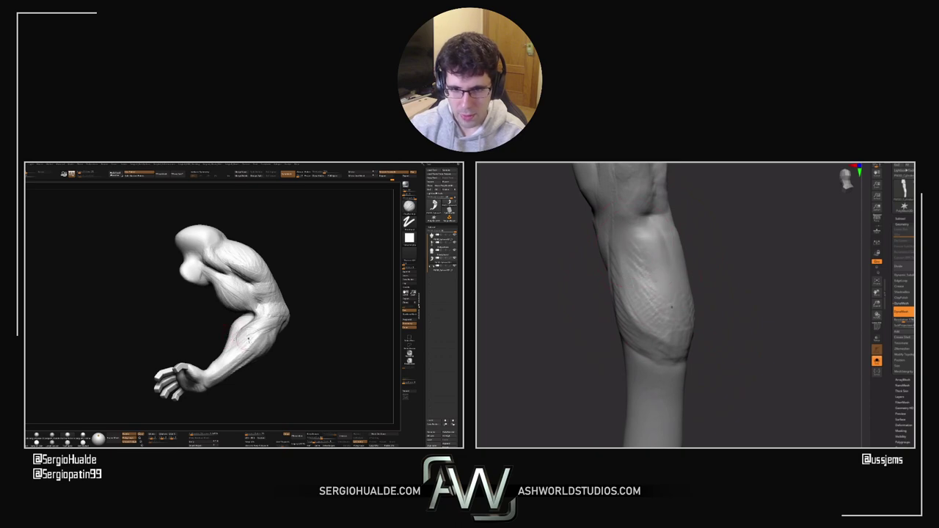
left_click_drag(248, 338, 245, 317)
right_click_drag(278, 331, 271, 303)
Step: Fill out the upper calf just below the knee pit, and sculpt the back of the character's forearm below the elbow
left_click_drag(706, 234, 658, 336, "alt")
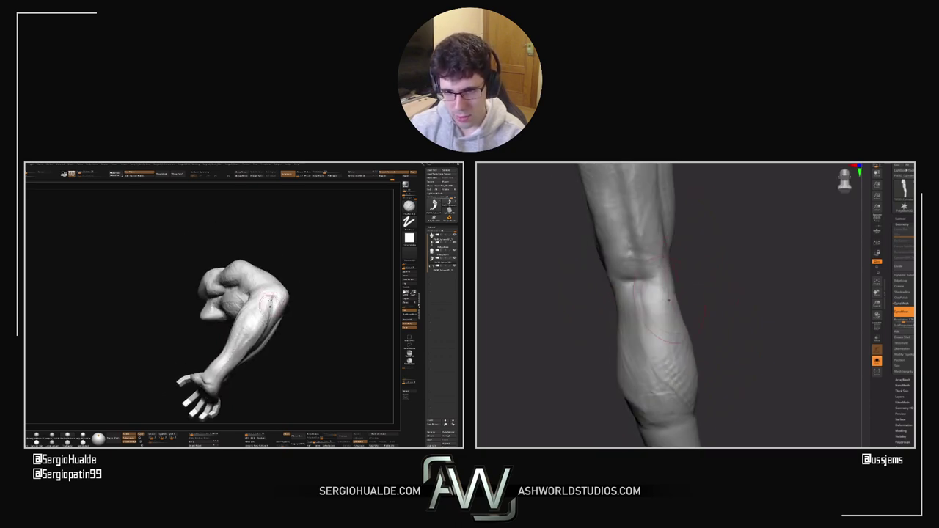
left_click_drag(257, 328, 253, 340)
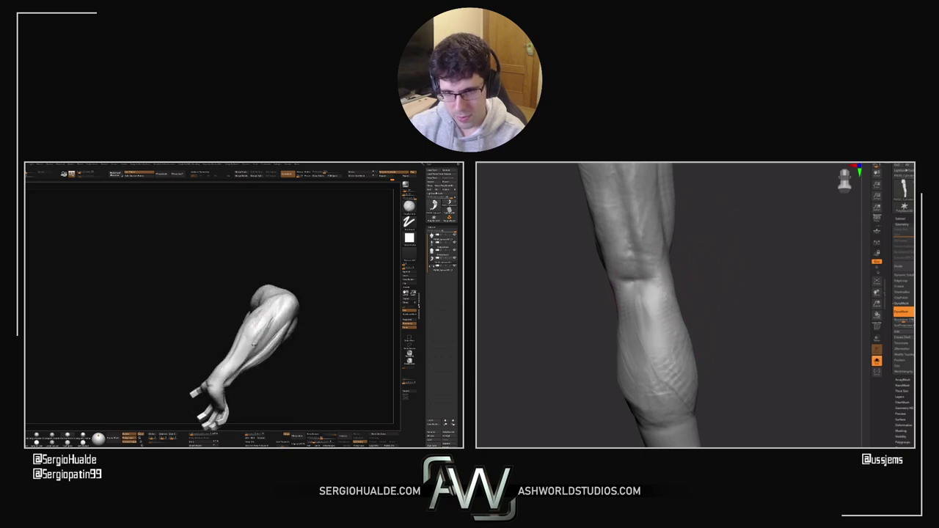
right_click_drag(251, 347, 254, 326)
left_click_drag(698, 275, 688, 296)
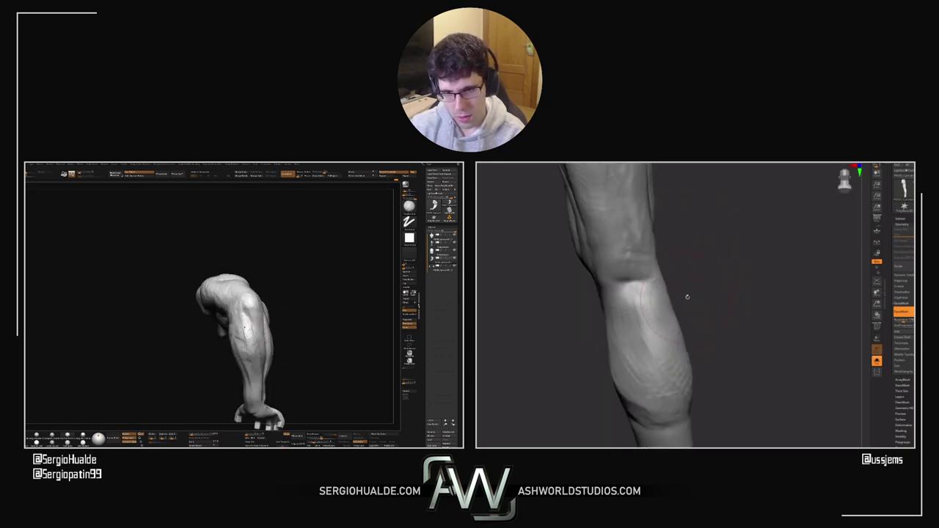
left_click_drag(258, 344, 254, 302)
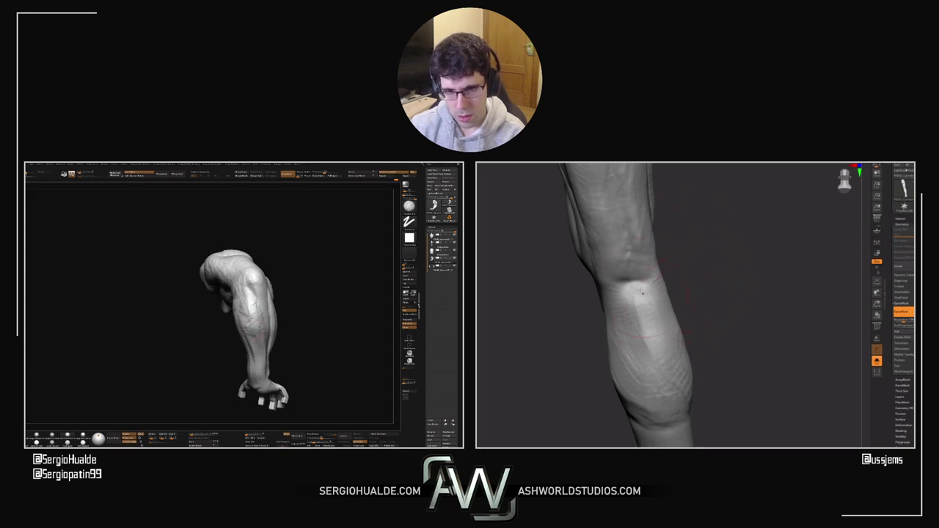
left_click_drag(260, 335, 252, 307)
Step: Refine the character's forearm muscles from behind, and add definition down the middle of the leg's calf
left_click_drag(271, 349, 238, 357)
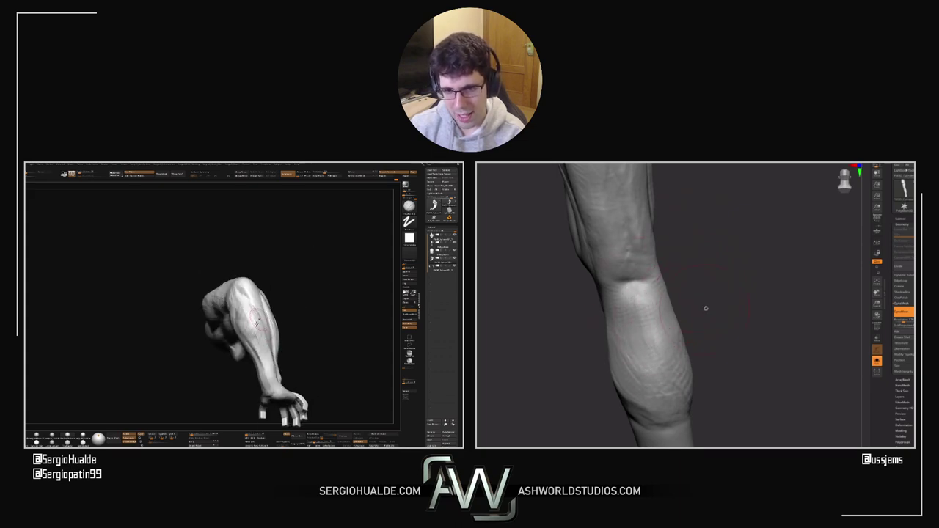
left_click_drag(707, 309, 713, 315)
left_click_drag(266, 357, 236, 326)
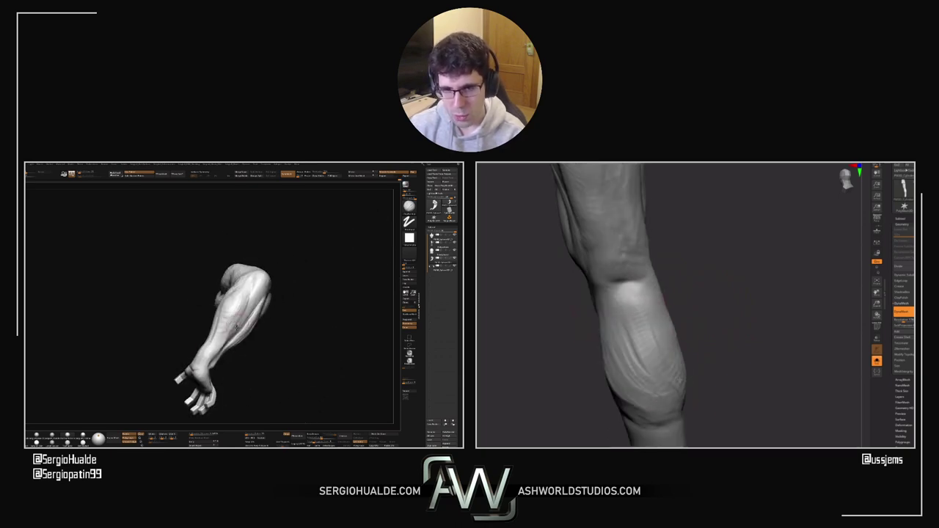
left_click_drag(664, 299, 686, 317)
Step: Adjust the brush size and reshape the character's lower forearm near the wrist
left_click_drag(236, 326, 215, 329)
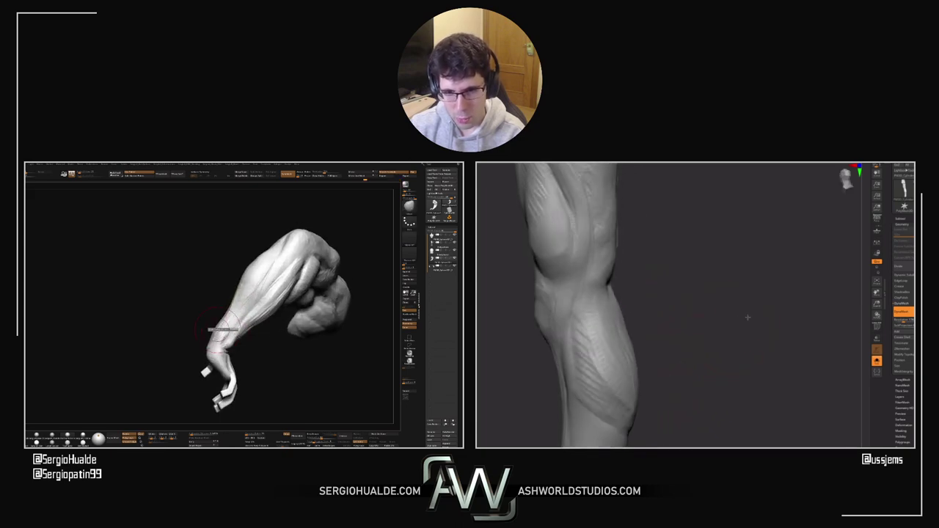
left_click_drag(696, 316, 716, 315)
left_click_drag(215, 329, 194, 373)
key("space")
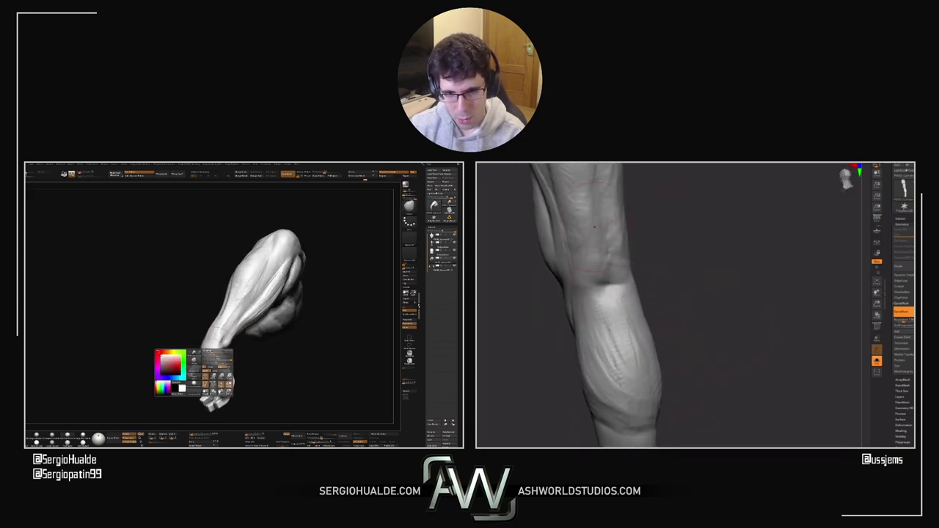
Step: Build up the hamstring on the back of the leg's thigh above the knee pit
mouse_move(644, 205)
left_mouse_down("alt")
mouse_move(643, 306)
mouse_move(627, 301)
left_mouse_up("alt")
key("s")
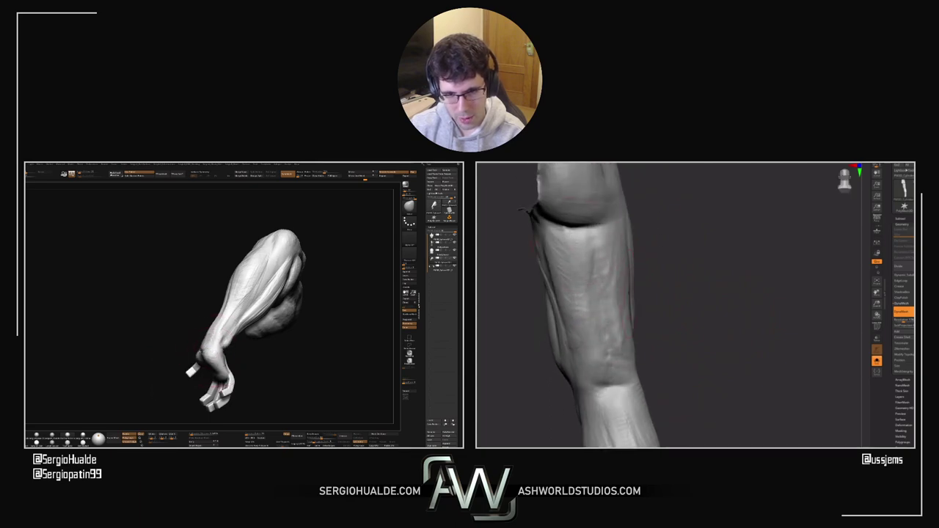
left_click_drag(577, 284, 591, 299)
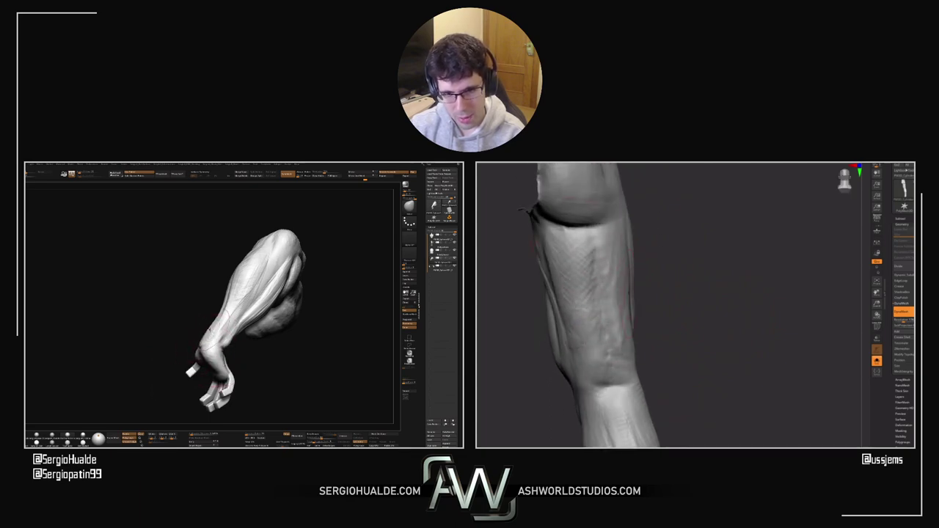
left_click_drag(664, 316, 640, 317)
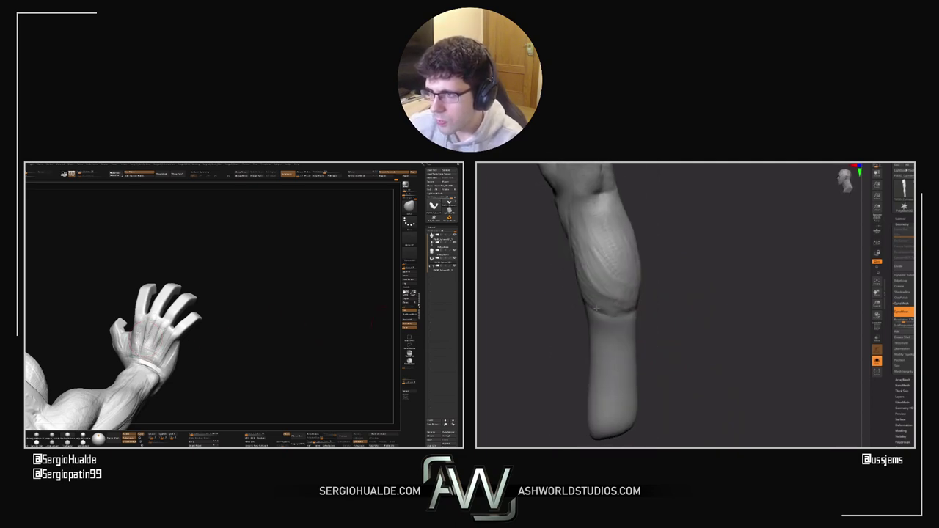
Step: Shape the back and outline of the leg's calf, and undo the last stroke
left_click_drag(600, 263, 603, 253)
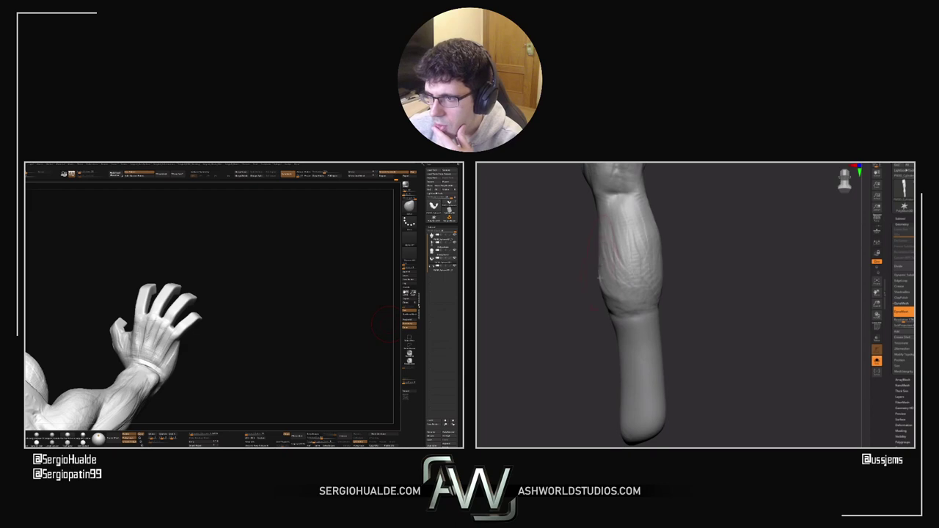
left_click_drag(608, 301, 600, 292)
left_click_drag(658, 287, 663, 281)
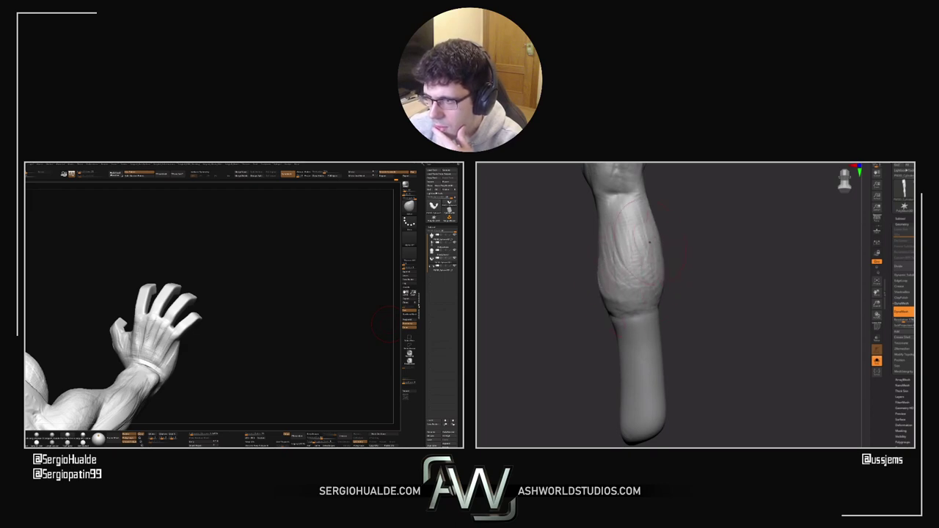
mouse_move(679, 247)
left_mouse_down()
mouse_move(644, 243)
mouse_move(654, 256)
left_mouse_up()
key("ctrl+z")
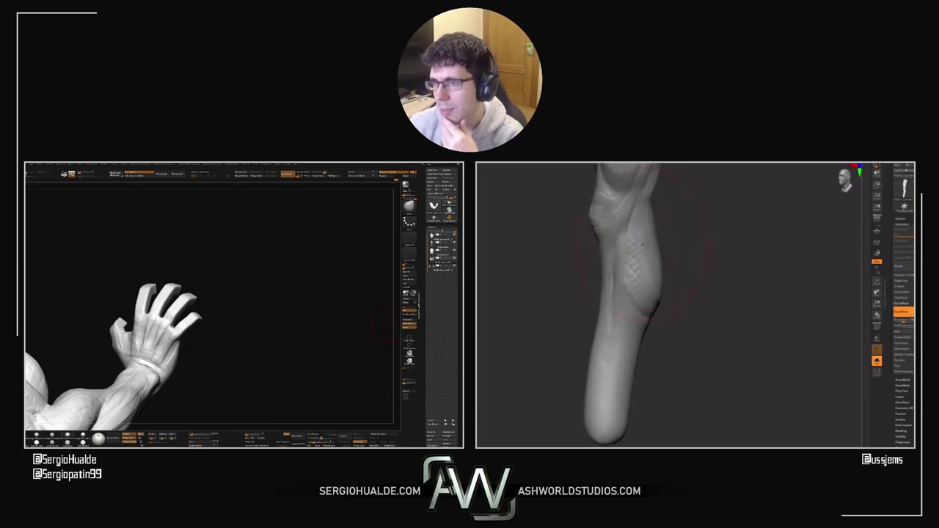
Step: Refine the sides and lower edge of the leg's calf, working around it from the side and back
left_click_drag(661, 306, 661, 283)
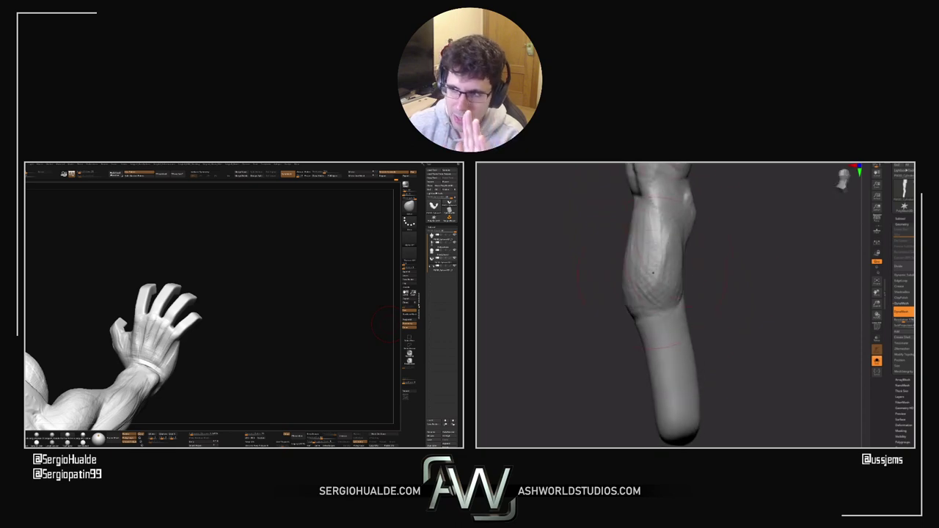
left_click_drag(617, 304, 636, 289)
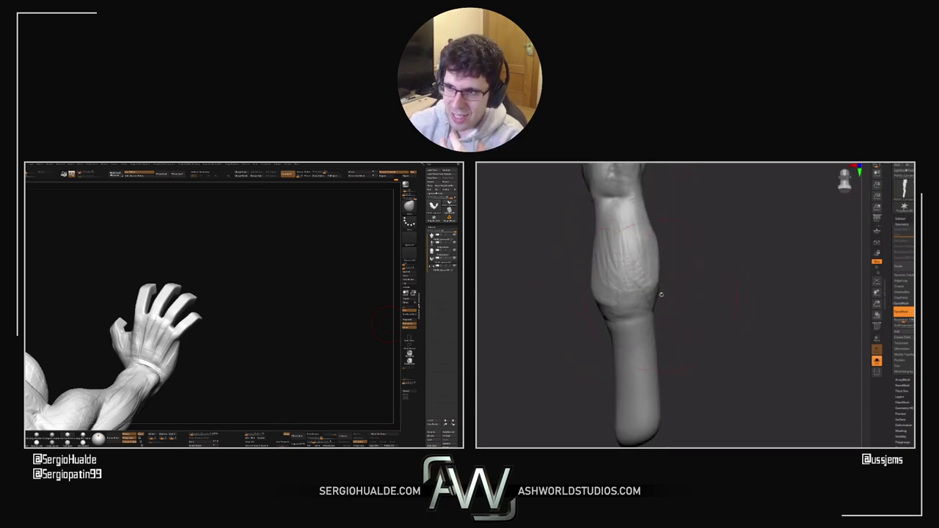
mouse_move(682, 261)
left_mouse_down()
mouse_move(707, 272)
mouse_move(695, 266)
mouse_move(669, 292)
mouse_move(667, 218)
mouse_move(674, 267)
left_mouse_up()
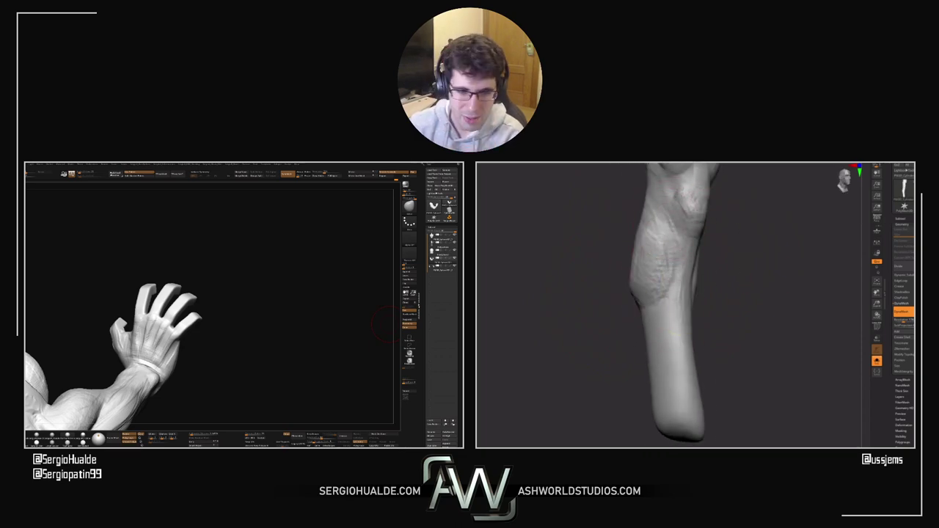
Step: Add muscle volume along the front of the lower leg, between the calf and the shin
right_click_drag(670, 237, 700, 234)
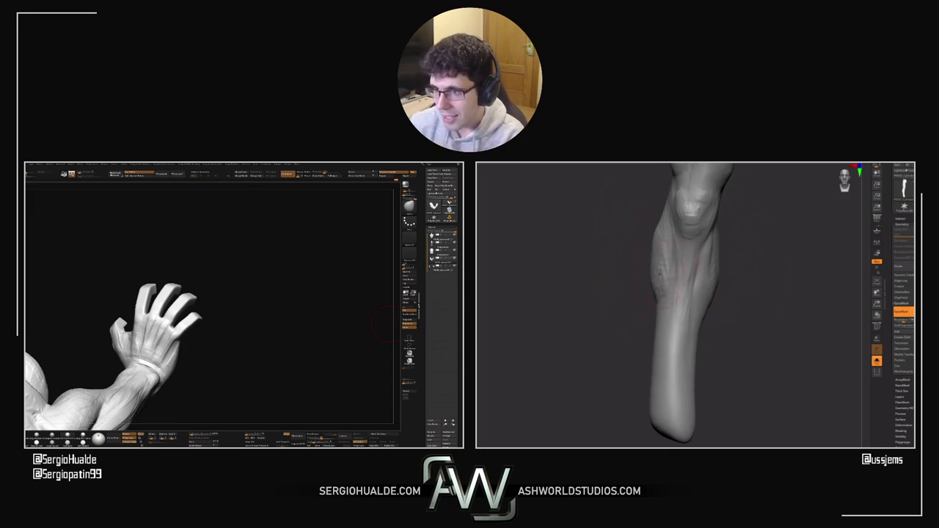
left_click_drag(663, 273, 670, 243)
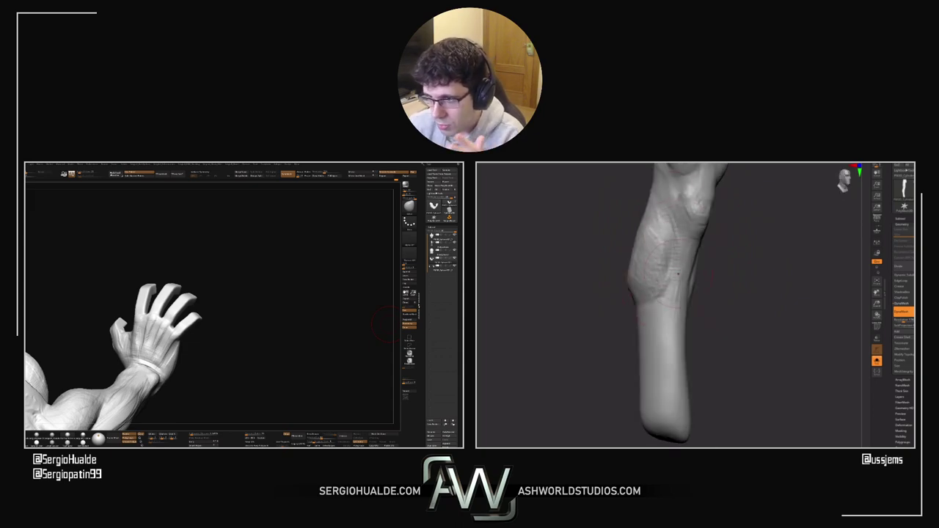
left_click_drag(713, 296, 697, 297)
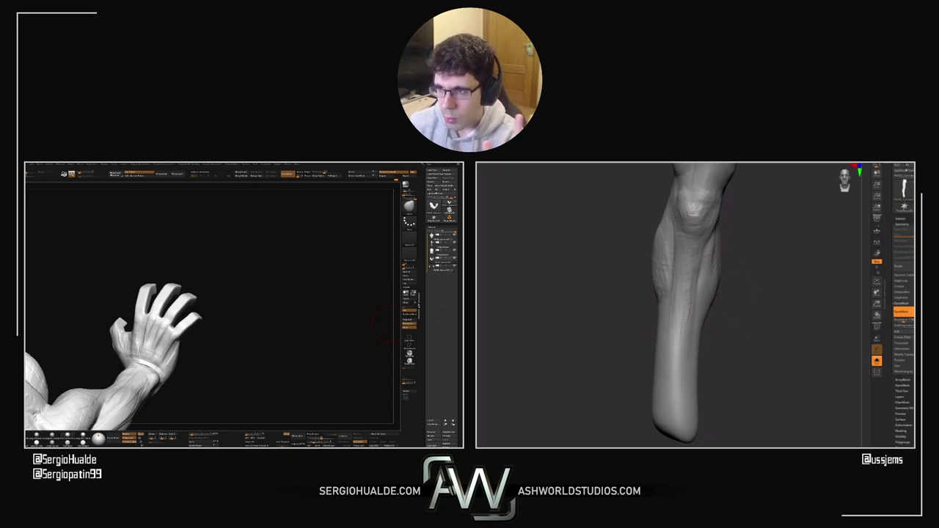
left_click_drag(716, 287, 742, 273)
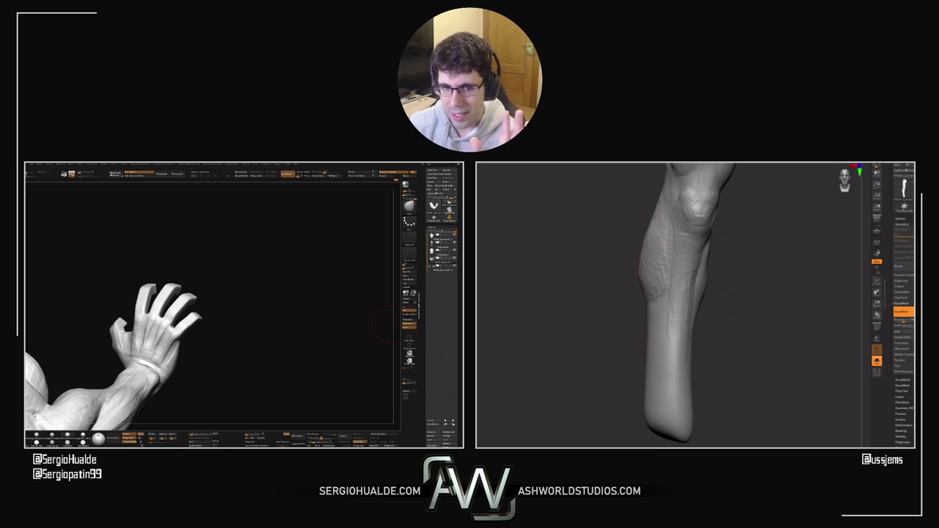
Step: Extend the shin and side muscles down the lower leg below the calf, and choose a different sculpting brush
left_click_drag(701, 331, 663, 311)
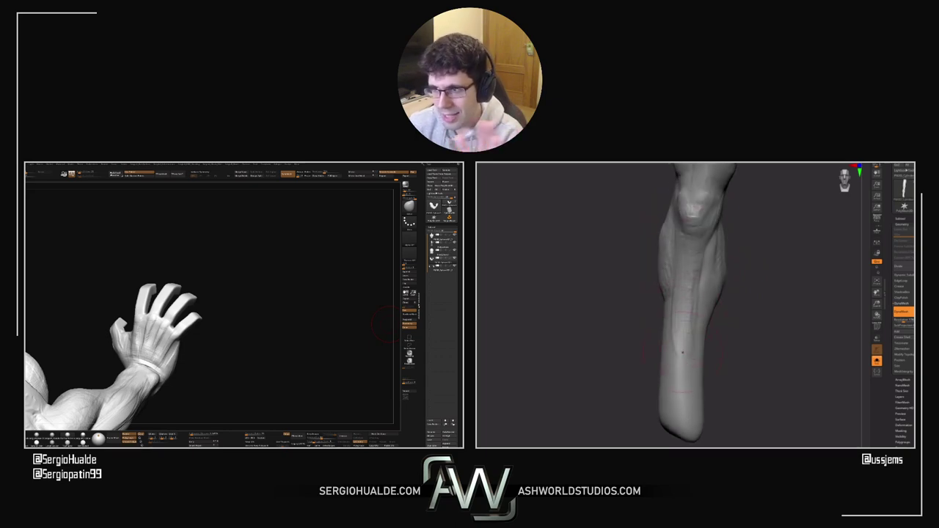
left_click_drag(679, 316, 702, 314)
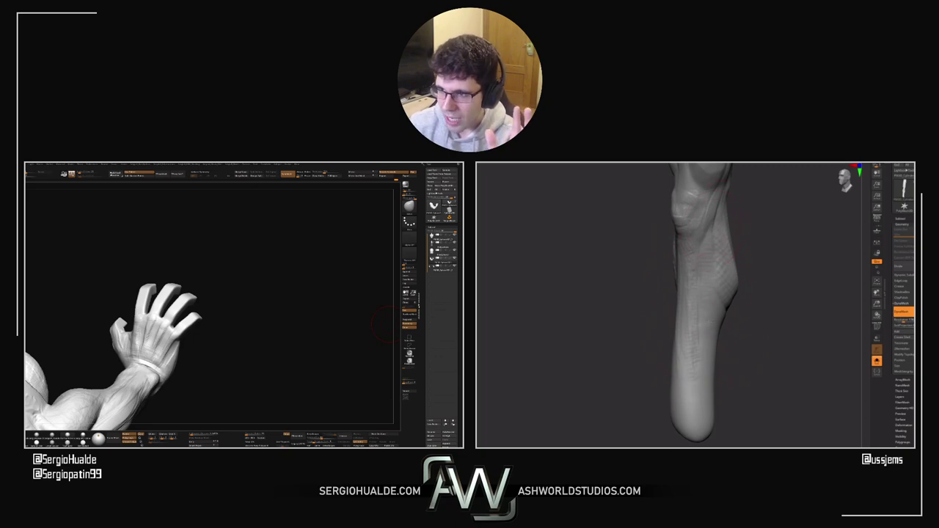
left_click_drag(709, 258, 629, 255)
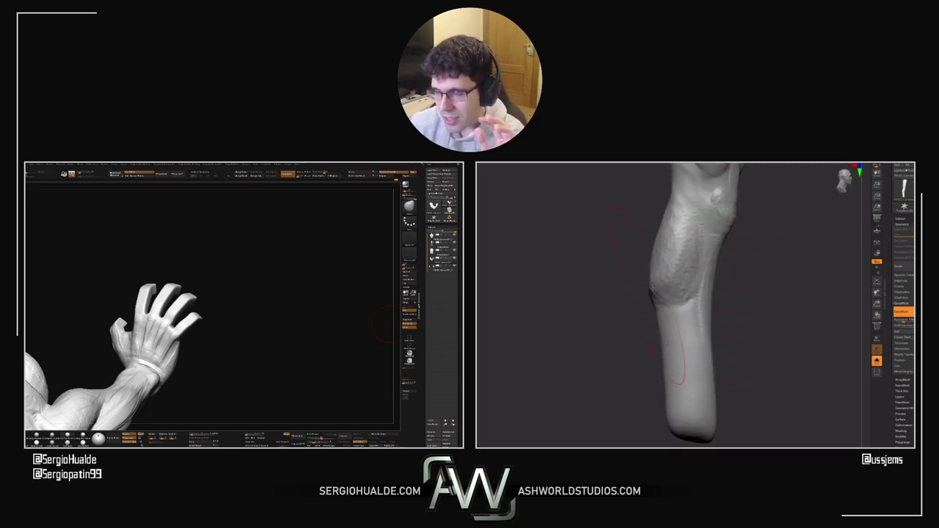
left_click_drag(631, 291, 578, 212)
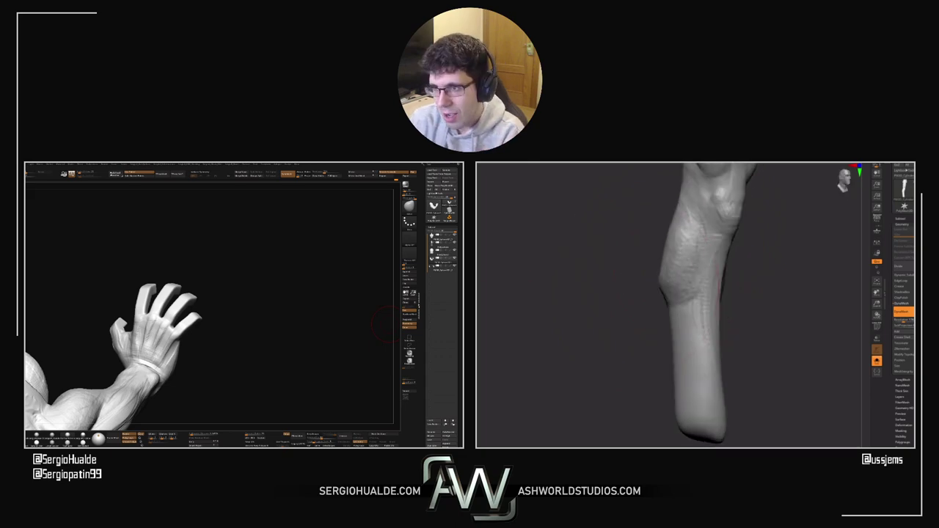
key("b")
key("m")
left_click(748, 273)
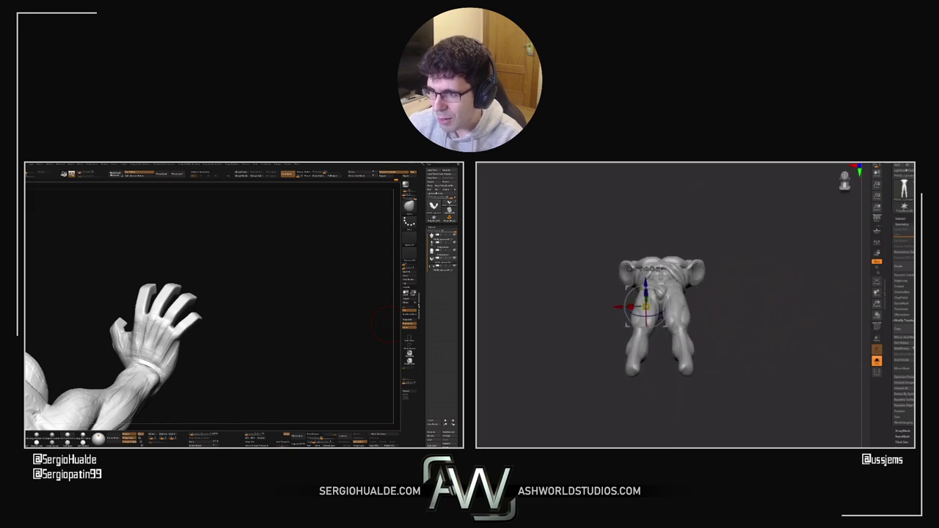
Step: Mask one leg of the full body, invert the mask so only that leg stays editable, and activate the move gizmo
key("s")
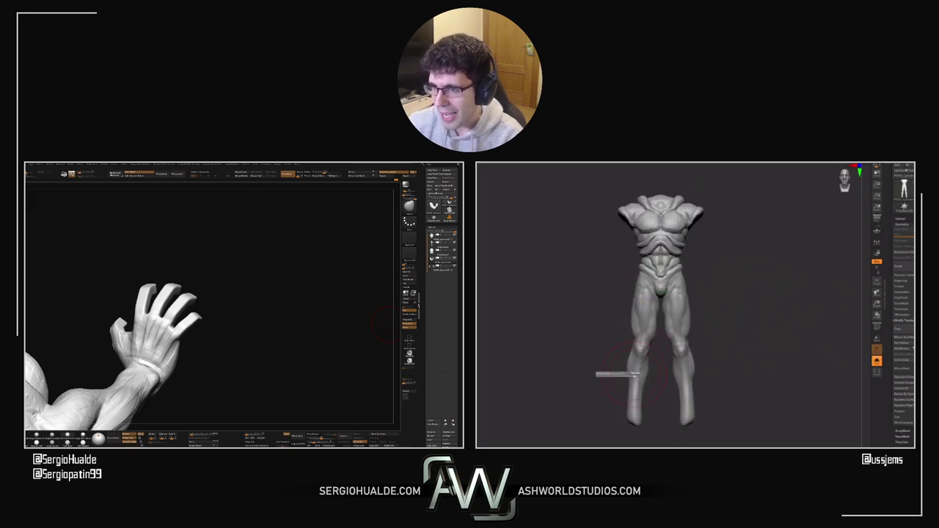
left_click_drag(618, 375, 631, 374)
mouse_move(606, 407)
left_mouse_down("ctrl")
mouse_move(663, 408)
mouse_move(660, 311)
mouse_move(629, 275)
mouse_move(612, 296)
mouse_move(679, 297)
left_mouse_up("ctrl")
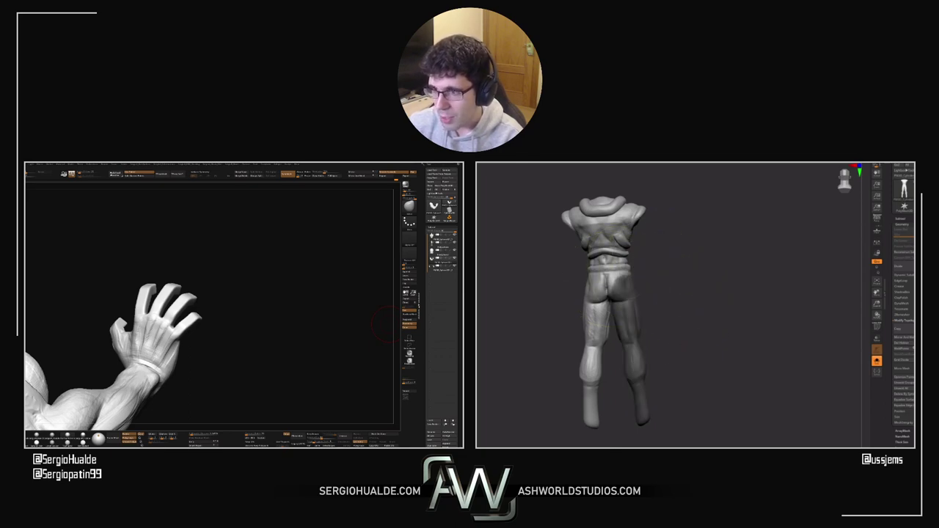
left_click(643, 285, "ctrl")
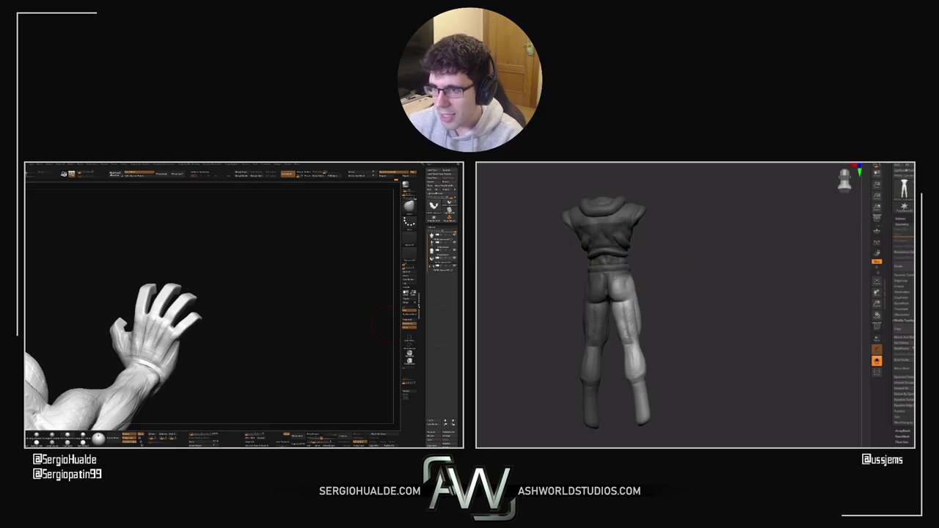
left_click_drag(669, 325, 604, 327)
key("w")
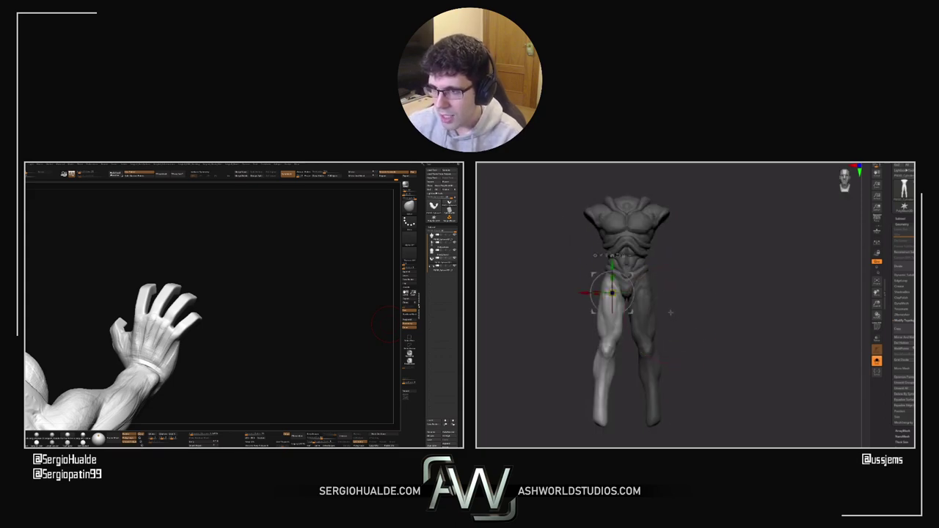
Step: Move the unmasked leg inward to narrow the body's stance, clear the mask, and return to sculpting
left_click_drag(612, 293, 647, 267, "alt")
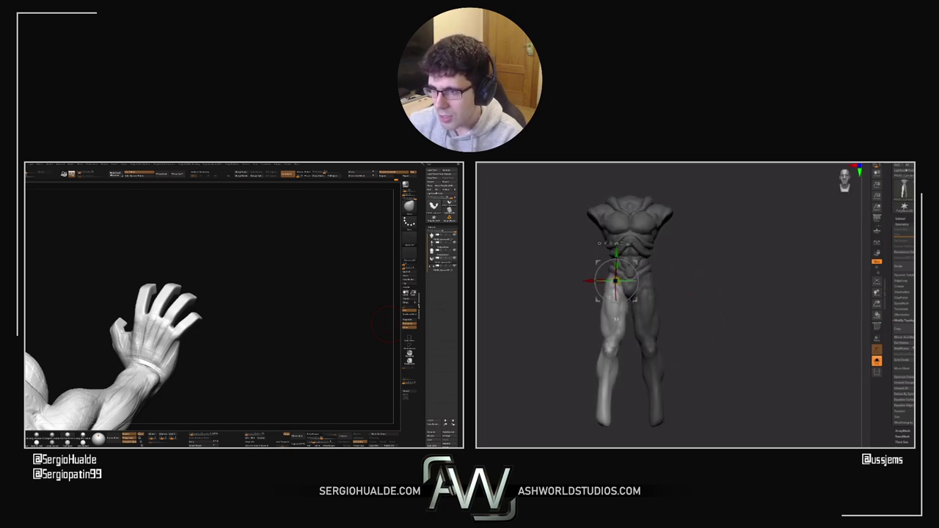
left_click_drag(672, 365, 716, 332, "ctrl")
key("q")
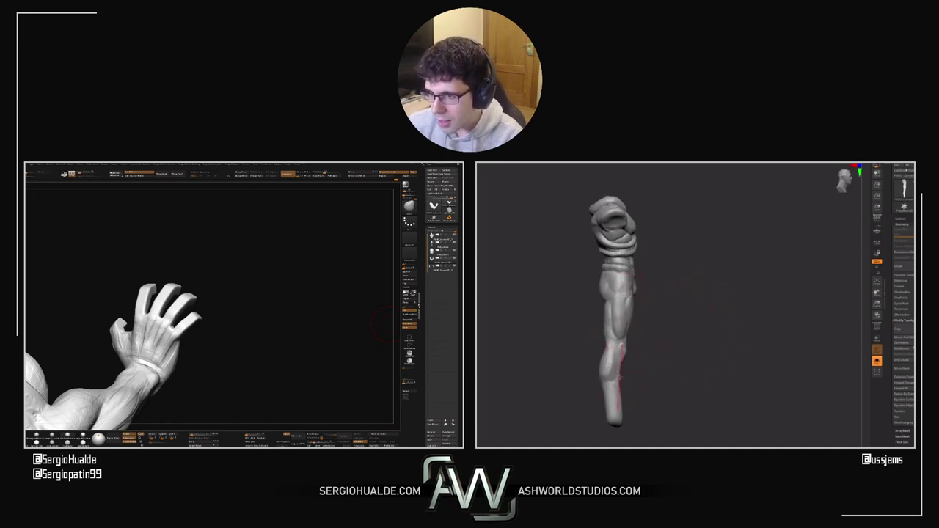
Step: Refine the silhouette of the thighs and lower legs, working from the side, back and front
left_click_drag(620, 377, 622, 377)
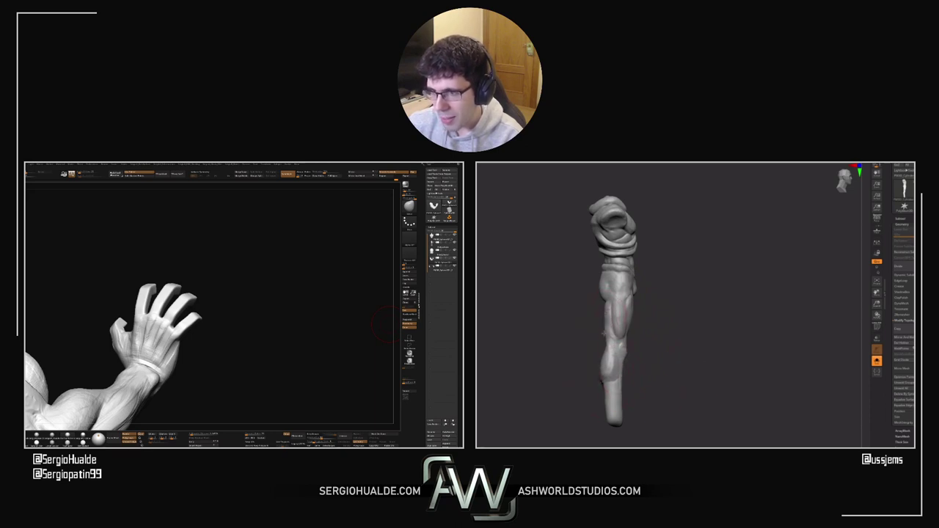
right_click_drag(593, 336, 733, 337, "ctrl")
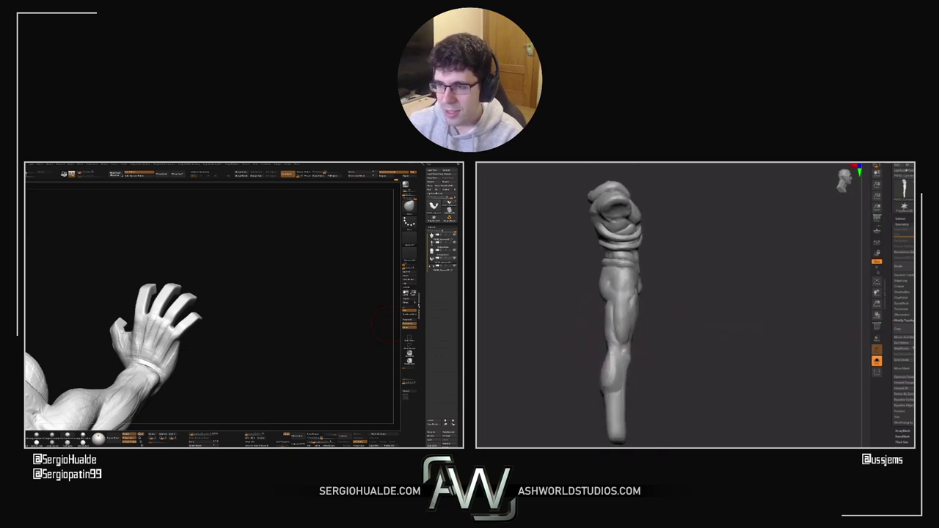
right_click_drag(618, 339, 590, 309)
left_click_drag(589, 293, 595, 294)
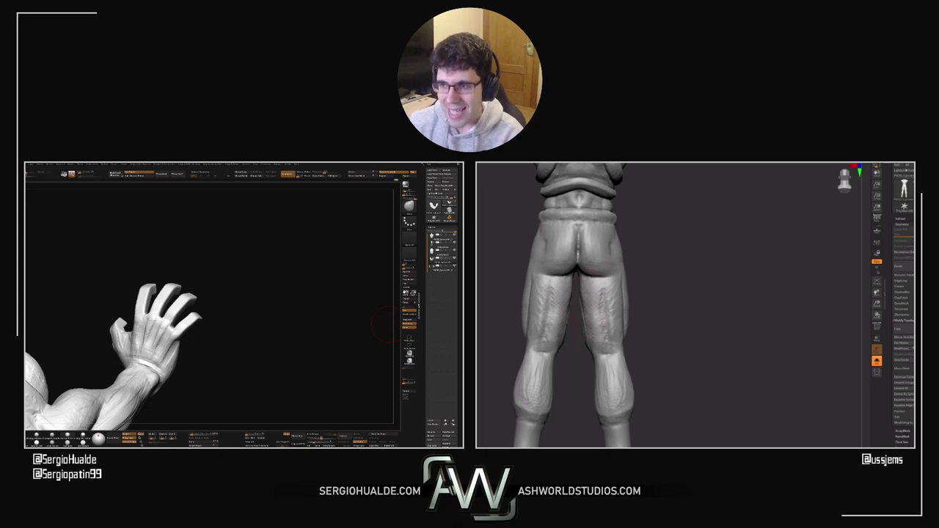
right_click_drag(593, 305, 595, 313, "shift")
left_click_drag(619, 314, 627, 315)
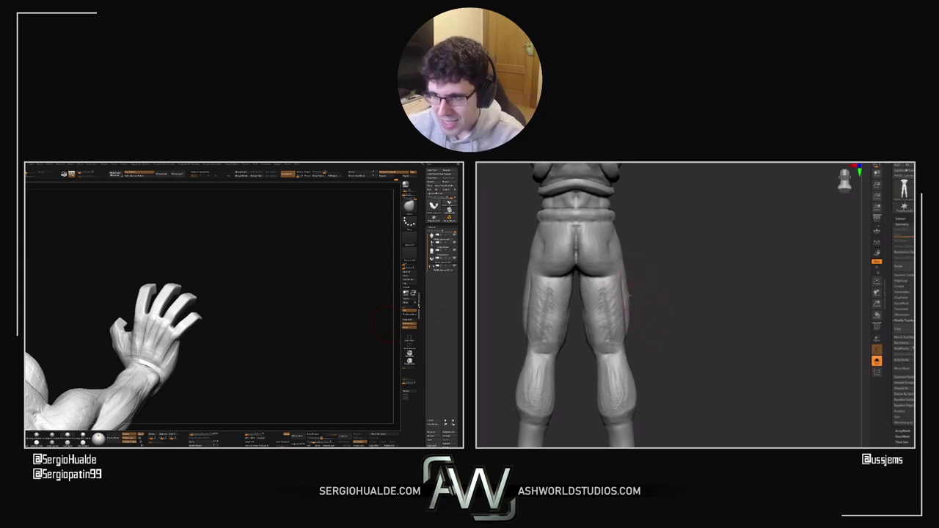
mouse_move(631, 264)
right_mouse_down()
mouse_move(625, 259)
mouse_move(581, 282)
right_mouse_up()
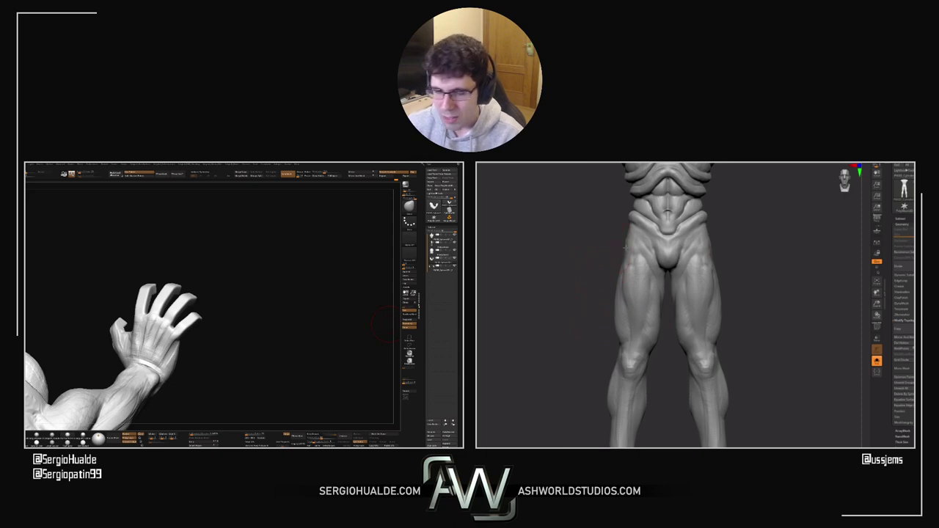
Step: Examine the body's front proportions, from the full figure to the thighs, hips and abdomen
right_click_drag(768, 319, 646, 325, "alt")
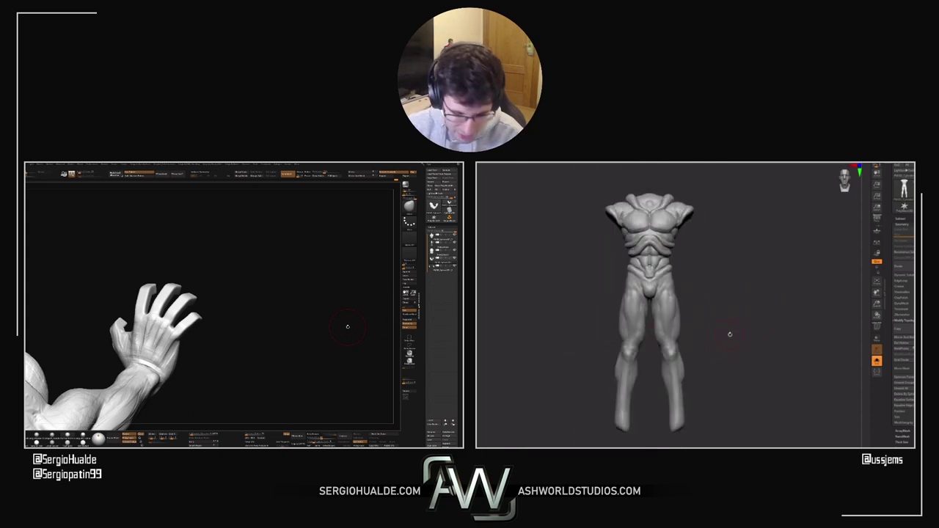
right_click_drag(730, 335, 695, 293, "alt")
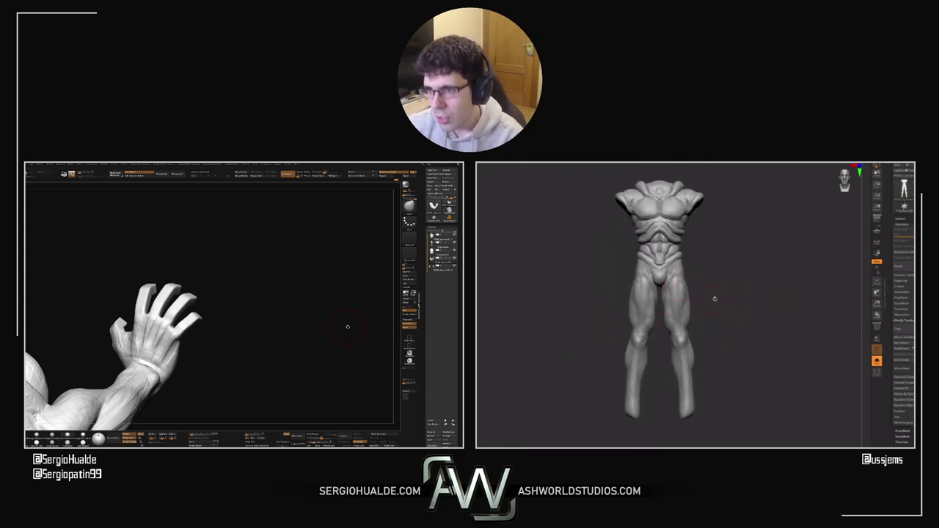
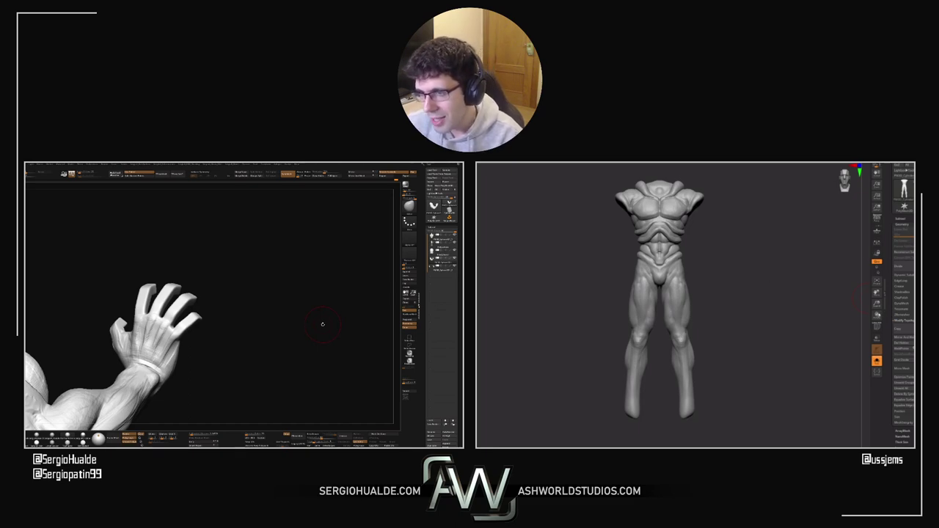
right_click_drag(698, 351, 718, 363, "ctrl")
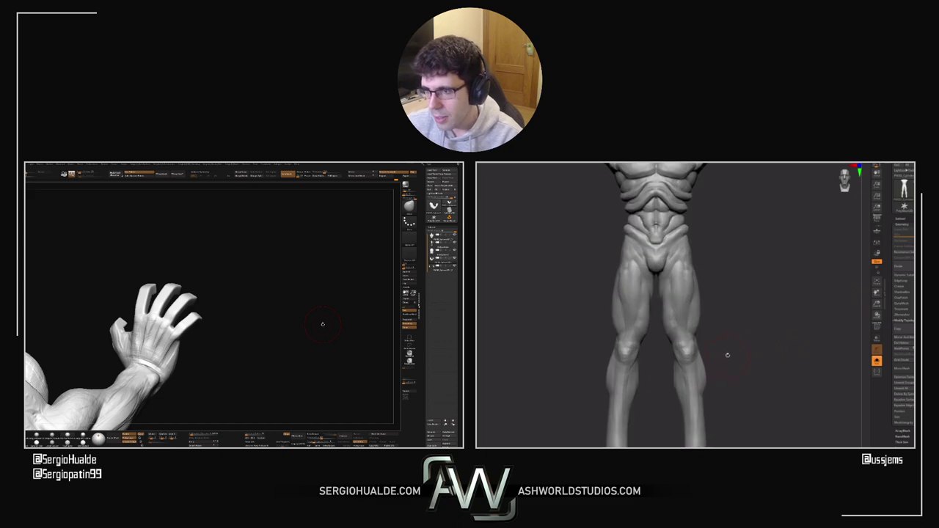
scroll(741, 353, "down", 5)
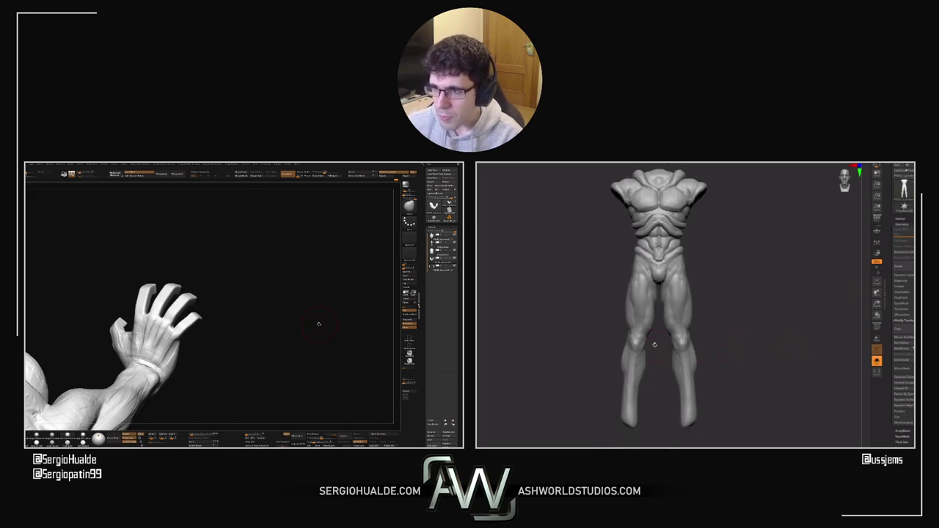
scroll(655, 344, "up", 5)
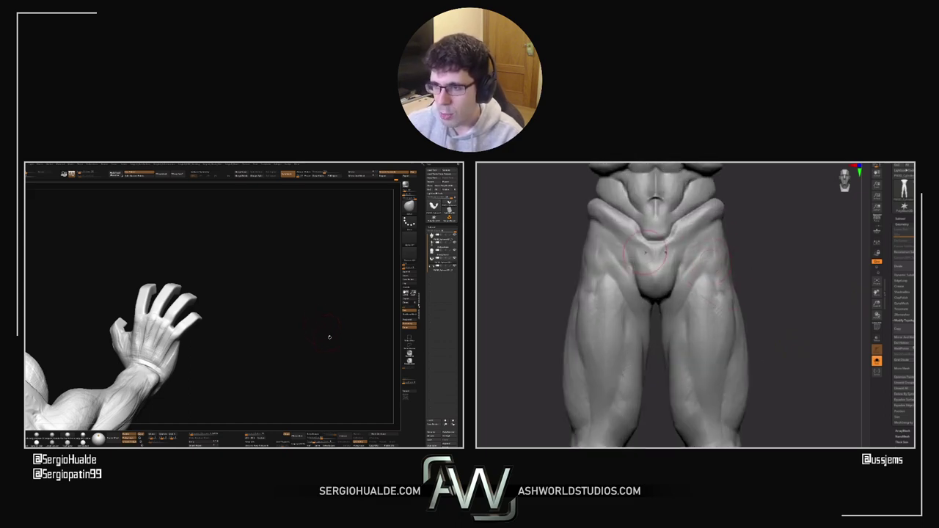
left_click_drag(788, 248, 765, 290, "alt")
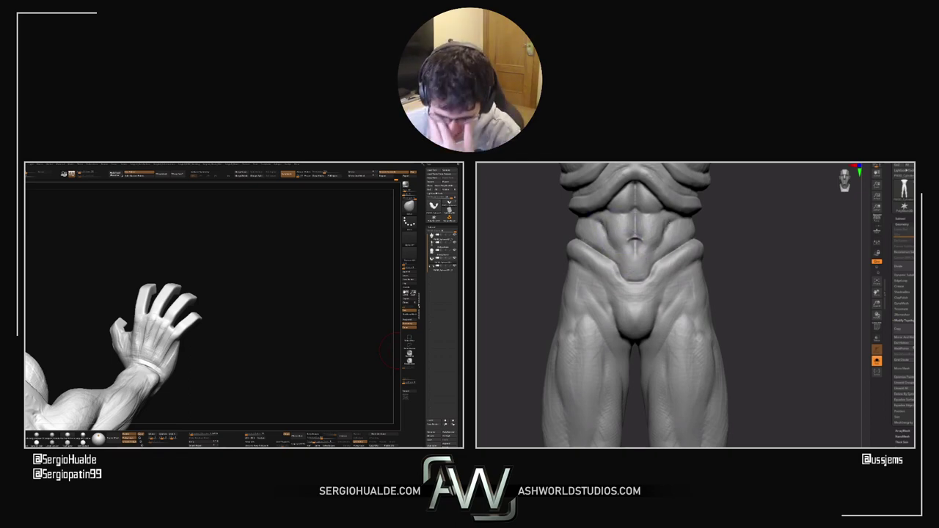
left_click_drag(727, 227, 720, 279, "alt")
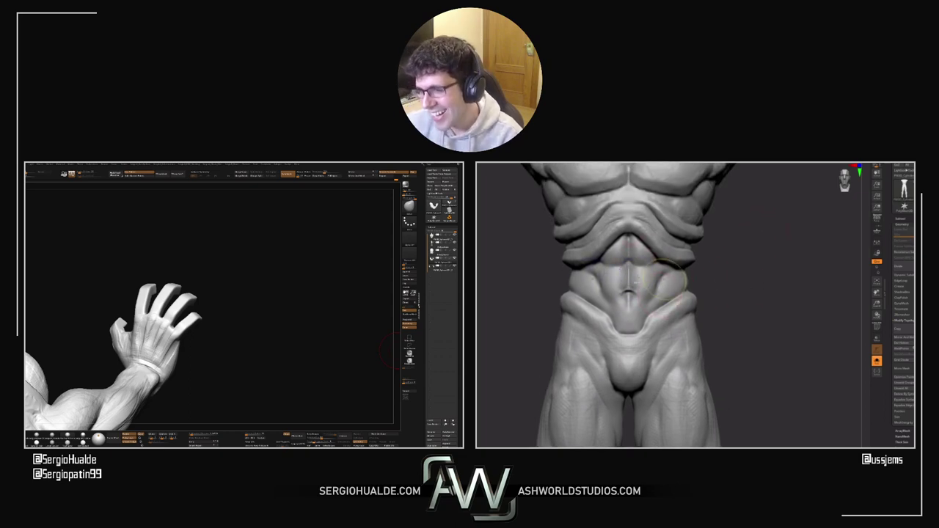
Step: Refine the waist muscles between the ribs and the pelvis, working from the side around to the lower back
right_click_drag(667, 278, 648, 281, "ctrl")
left_click_drag(647, 280, 664, 282)
key("ctrl+z")
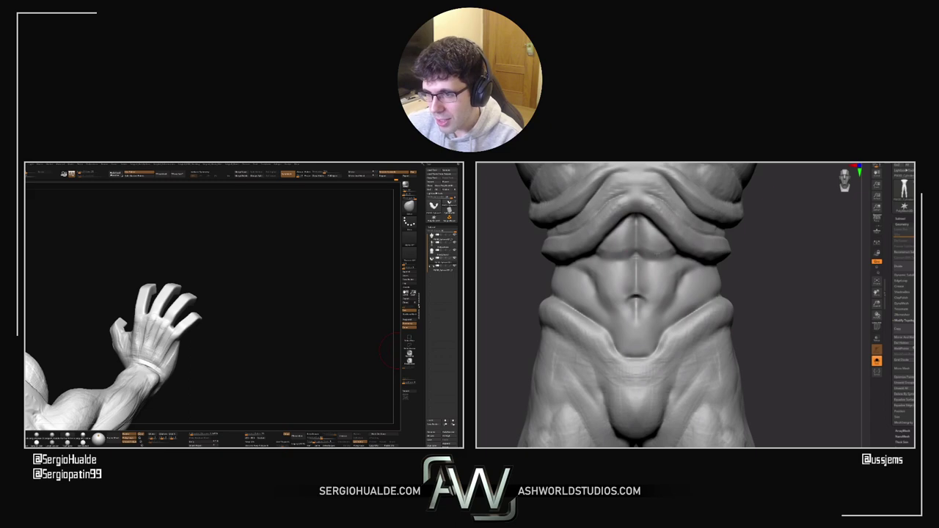
left_click_drag(783, 278, 671, 282)
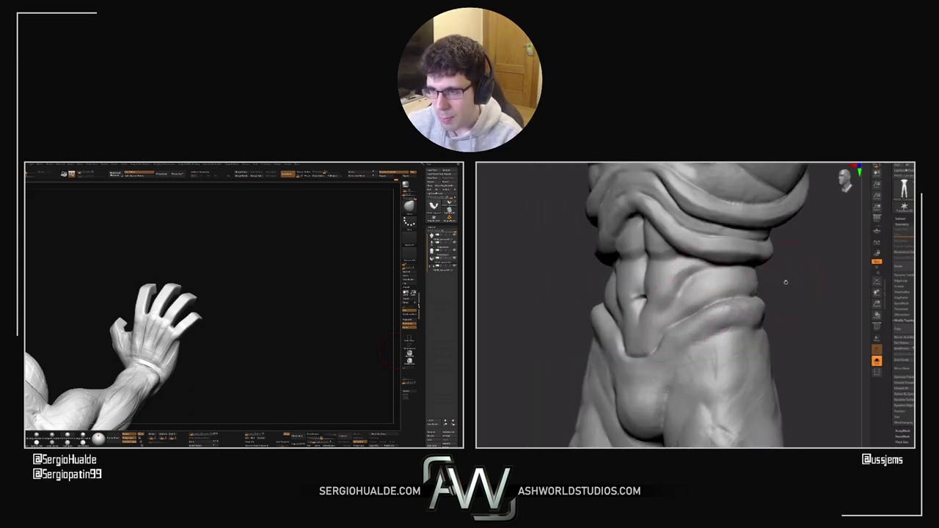
left_click_drag(786, 281, 769, 283)
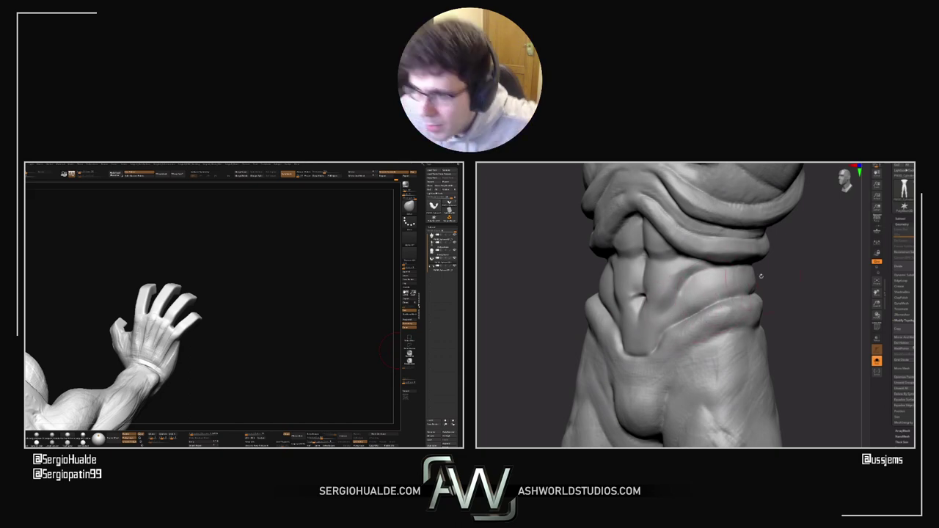
left_click_drag(762, 276, 665, 278)
left_click_drag(745, 285, 731, 289)
mouse_move(617, 336)
left_mouse_down()
mouse_move(793, 285)
mouse_move(770, 291)
left_mouse_up()
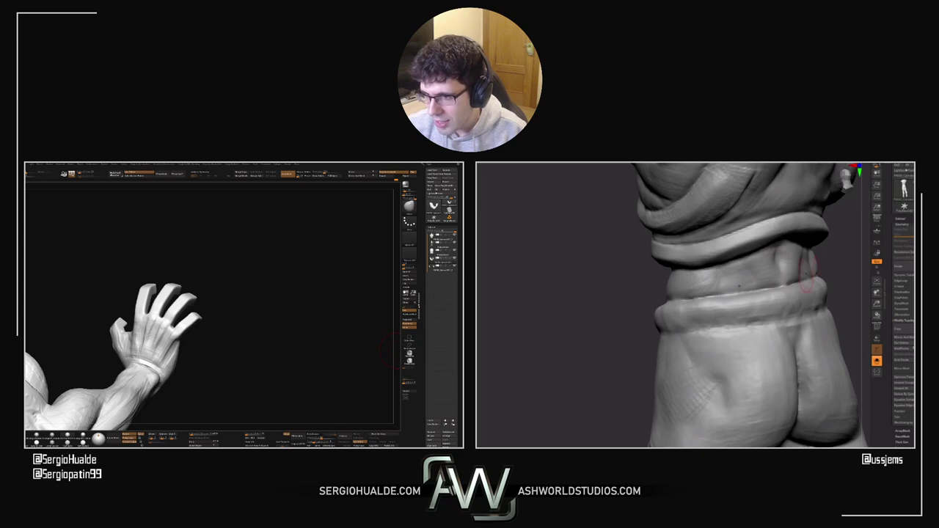
right_click_drag(721, 286, 765, 261)
Step: Mask the end of the hand's little finger, invert the mask, and place the transform gizmo on the finger
left_click_drag(269, 279, 221, 332)
right_click_drag(856, 258, 817, 279)
mouse_move(245, 332)
left_mouse_down()
mouse_move(217, 327)
mouse_move(235, 339)
left_mouse_up()
left_click_drag(614, 315, 483, 360, "alt")
left_click_drag(235, 340, 236, 339)
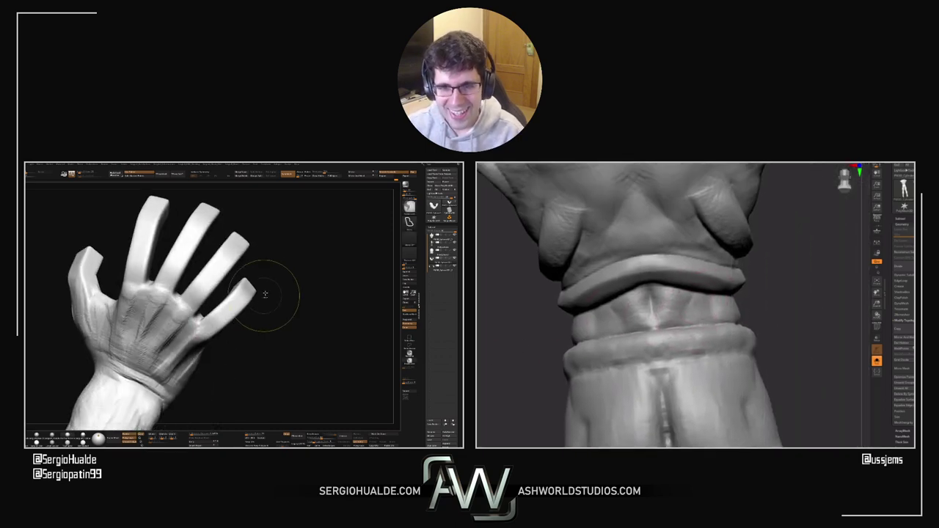
left_click_drag(264, 283, 228, 285, "ctrl")
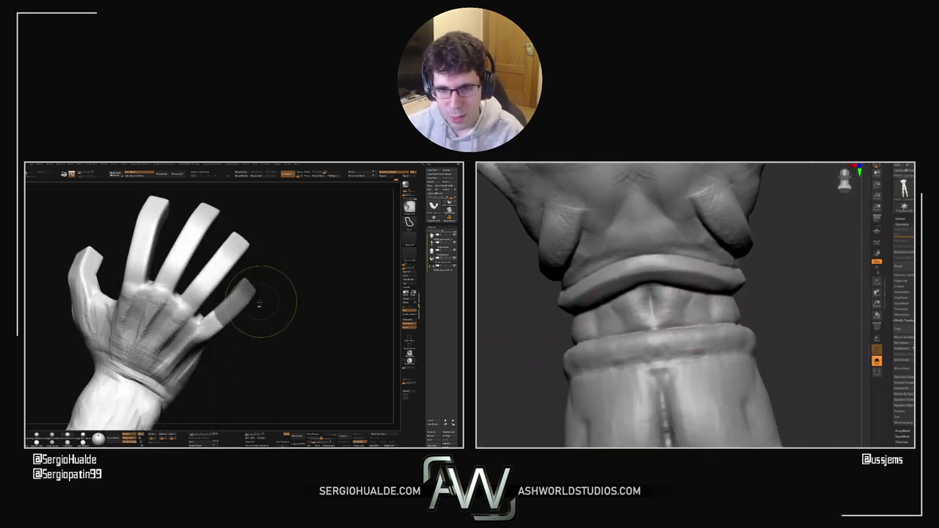
left_click(245, 325, "ctrl")
key("w")
left_click(225, 314, "alt")
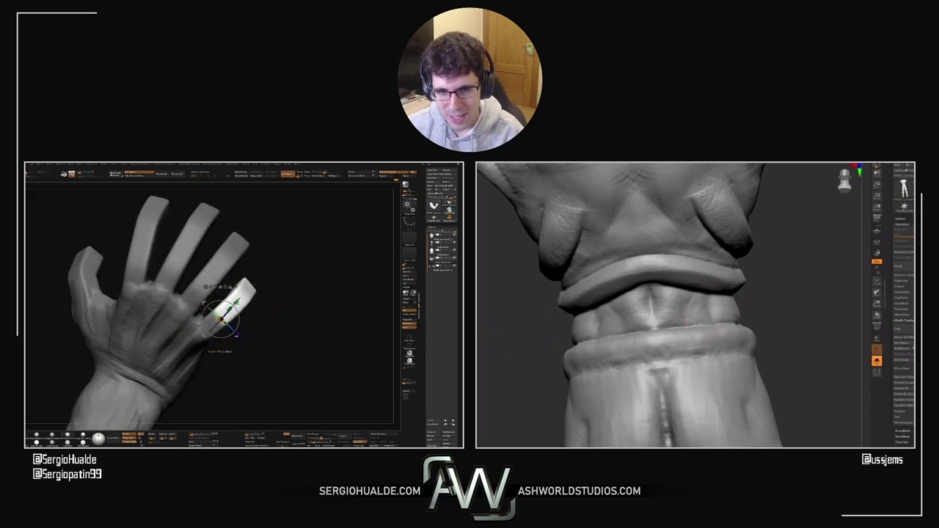
Step: Adjust the unmasked little finger's position with the gizmo, return to sculpting, and clear the mask
right_click_drag(225, 315, 237, 309)
left_click_drag(237, 311, 239, 316)
key("q")
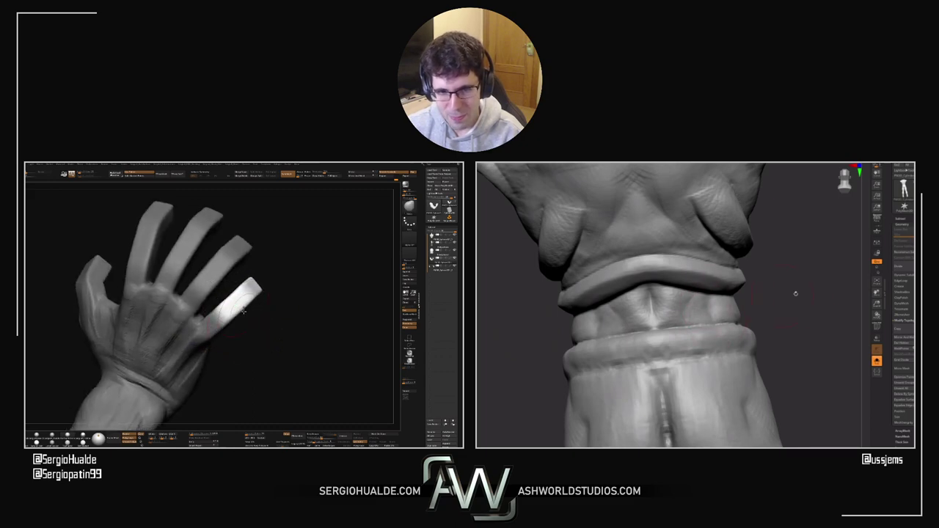
left_click_drag(797, 294, 833, 278)
right_click_drag(261, 309, 236, 312)
left_click_drag(833, 277, 790, 318)
right_click_drag(236, 312, 243, 340)
left_click_drag(243, 340, 273, 367, "ctrl")
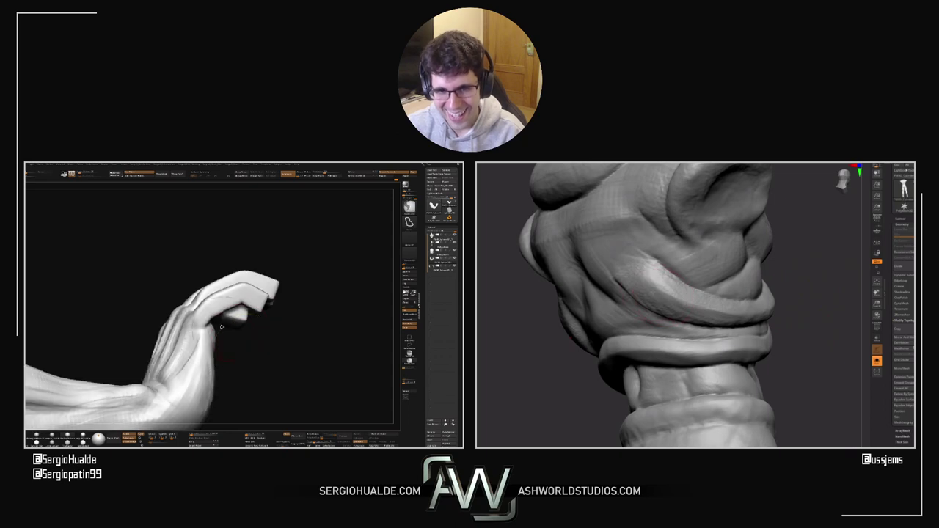
Step: Choose the ClayBuildup brush for the hand's palm and adjust its brush size
key("space")
left_click_drag(811, 328, 764, 300)
key("s")
mouse_move(193, 289)
right_mouse_down()
mouse_move(218, 325)
mouse_move(200, 315)
right_mouse_up()
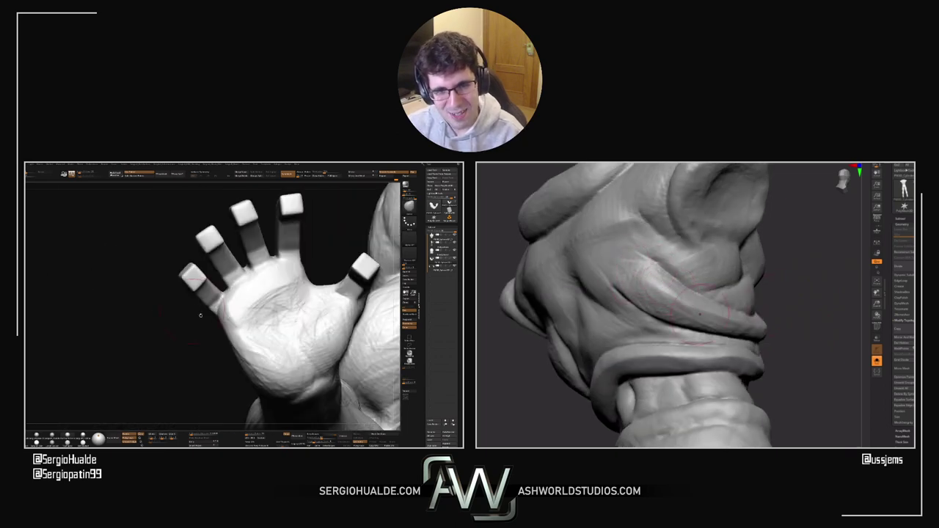
key("b")
key("c")
key("b")
key("s")
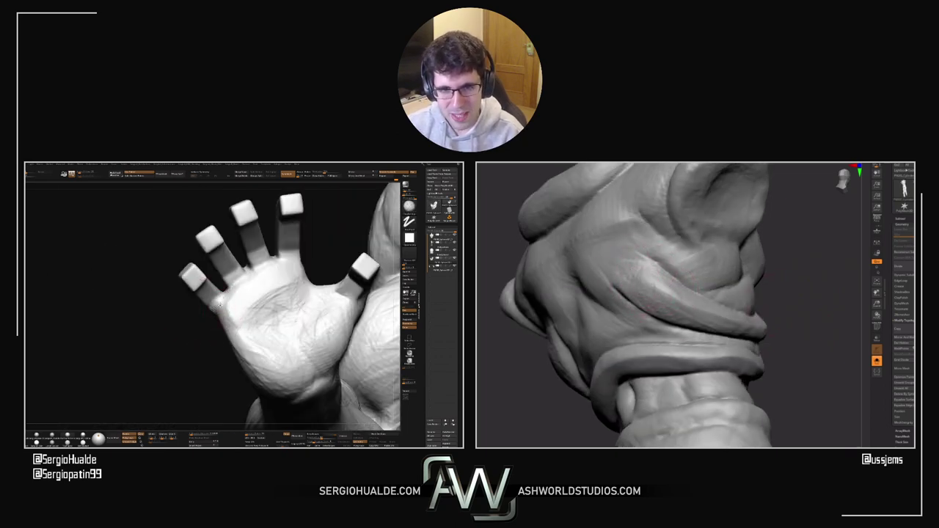
Step: Build up the palm along the base of the fingers, and turn the torso to its side
right_click_drag(224, 308, 210, 327, "alt")
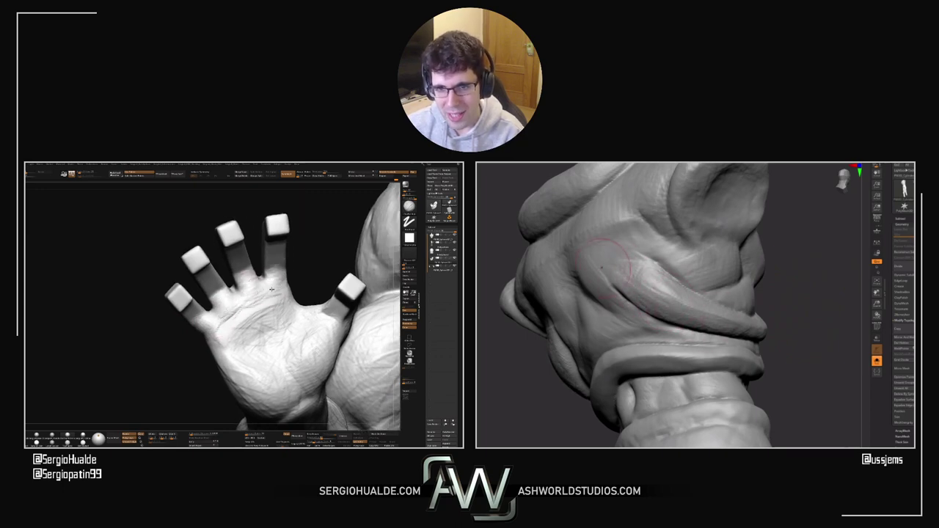
right_click_drag(285, 287, 195, 333)
left_click_drag(771, 327, 822, 342)
left_click_drag(666, 306, 588, 351)
mouse_move(192, 334)
left_mouse_down()
mouse_move(256, 322)
mouse_move(286, 351)
left_mouse_up()
right_click_drag(286, 351, 238, 307)
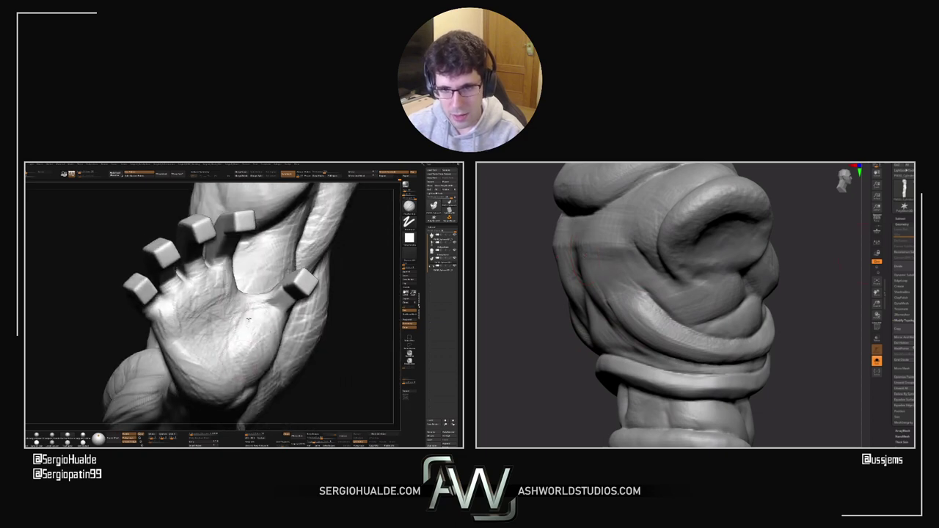
Step: Define the creases of the palm around the thumb's base, and refine the torso's muscle bands below the armpit
left_click_drag(526, 298, 506, 301)
right_click_drag(239, 310, 204, 324, "ctrl")
left_click_drag(507, 301, 536, 304)
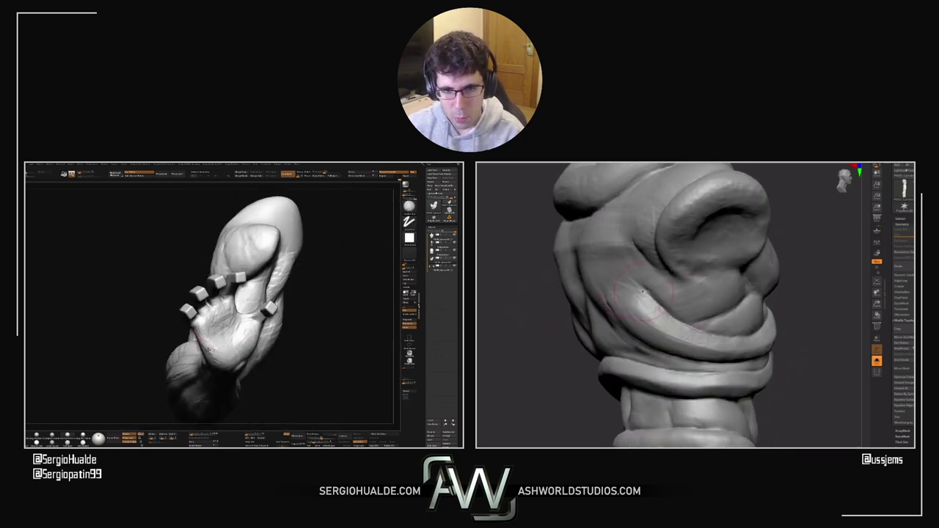
right_click_drag(204, 324, 221, 345)
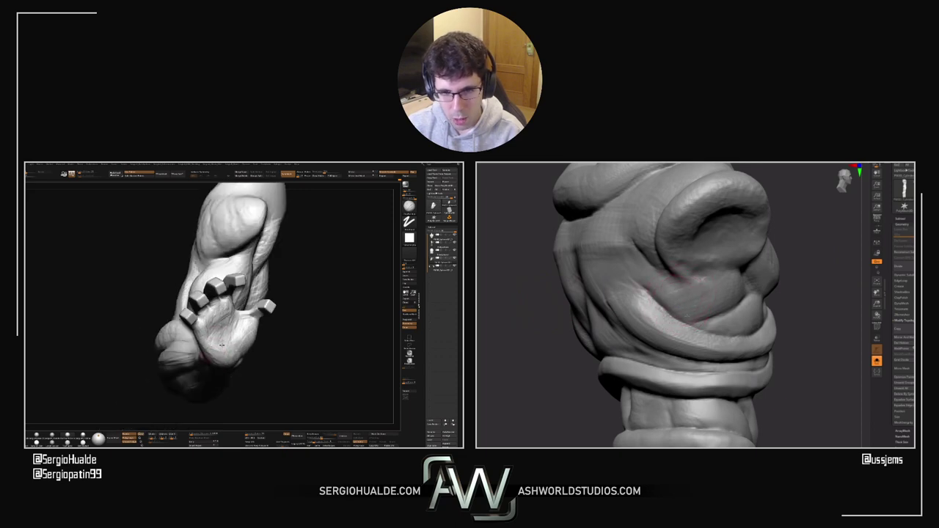
left_click_drag(215, 335, 238, 316)
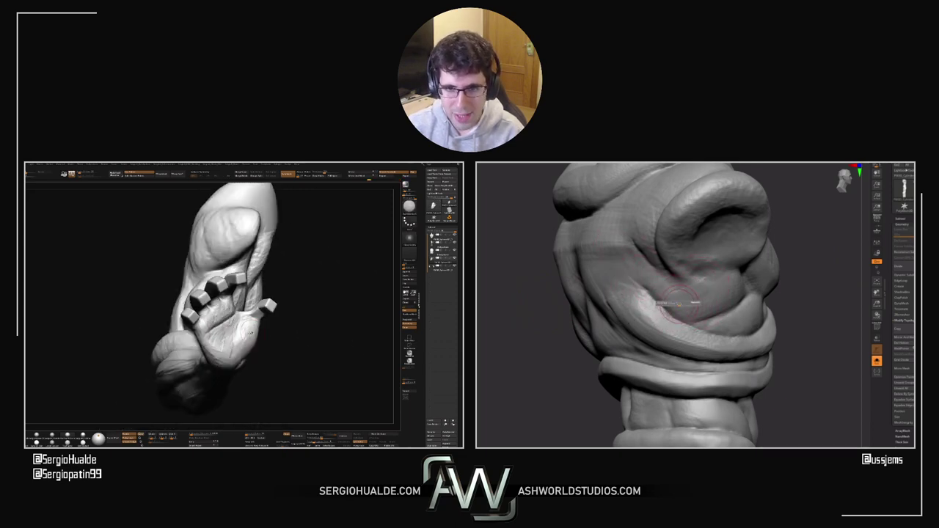
left_click_drag(238, 326, 243, 315)
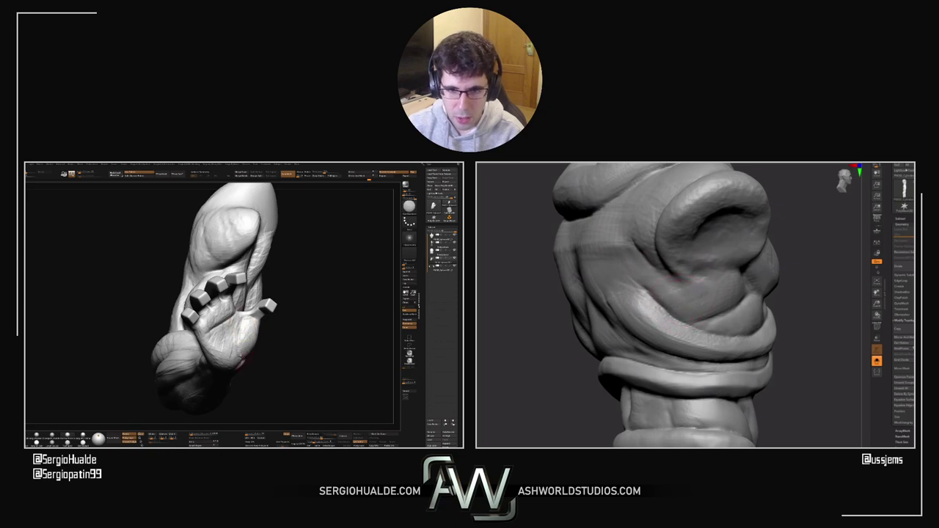
left_click_drag(242, 360, 239, 330)
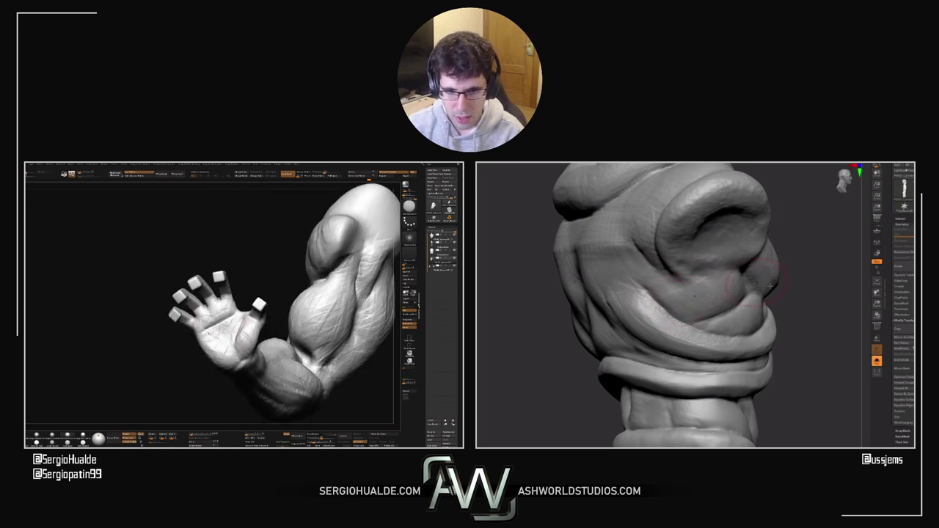
Step: Refine the wrist and the adjoining forearm surface, and blend the muscle fold beneath the torso's shoulder socket
right_click_drag(771, 286, 734, 283)
mouse_move(209, 334)
right_mouse_down()
mouse_move(229, 348)
mouse_move(147, 323)
mouse_move(260, 350)
right_mouse_up()
right_click_drag(602, 282, 653, 264)
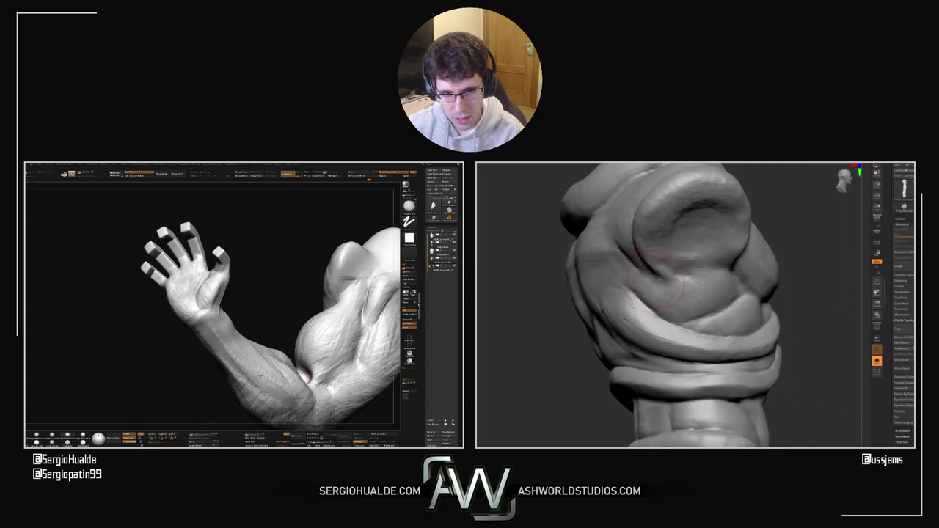
right_click_drag(260, 350, 206, 328)
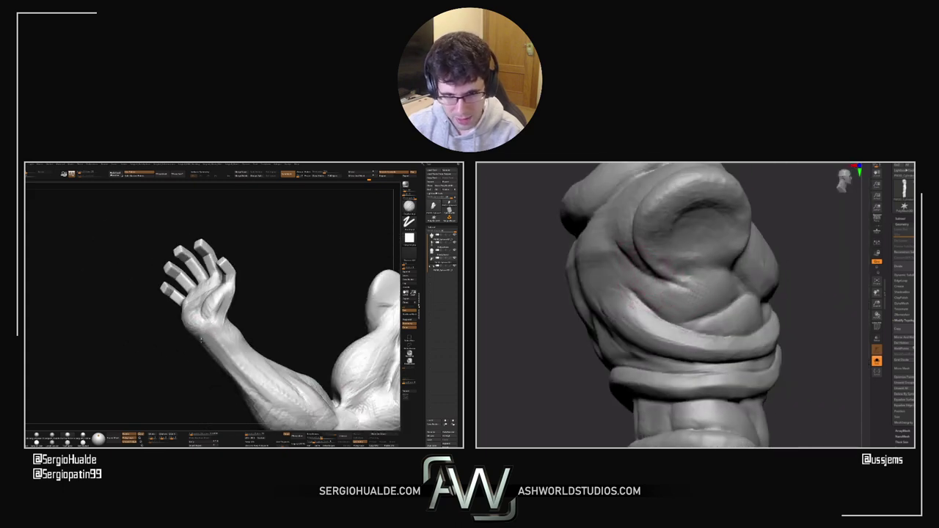
left_click_drag(786, 279, 730, 258)
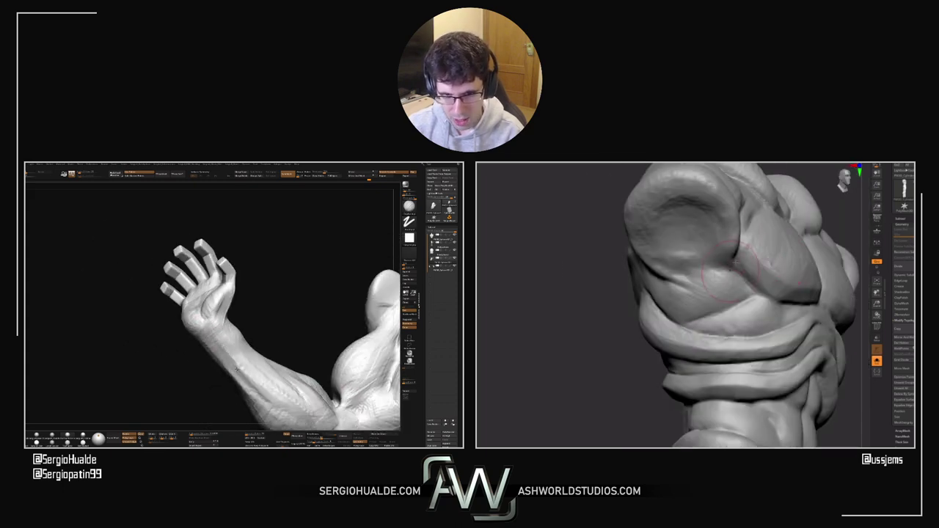
left_click_drag(221, 344, 199, 328)
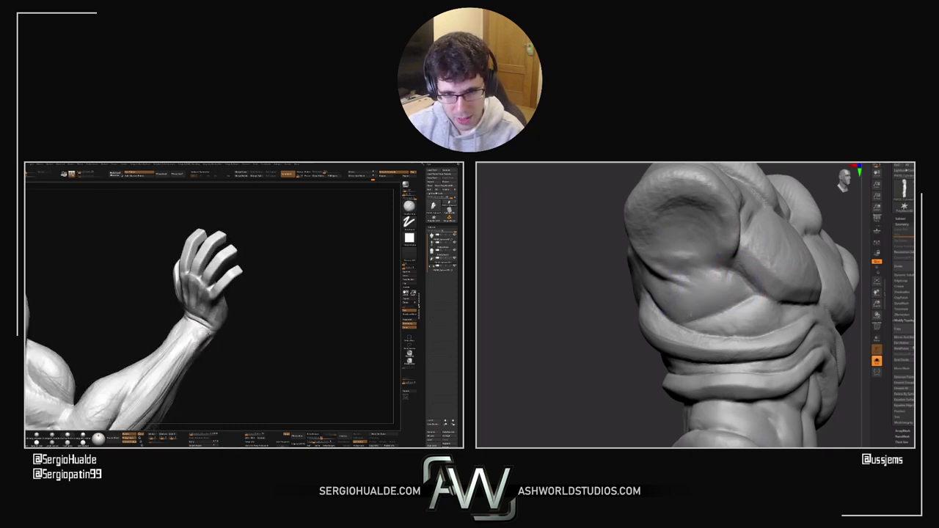
Step: Define the forearm forms leading to the back of the wrist, working on the torso's upper back alongside
left_click_drag(596, 312, 637, 309)
left_click_drag(204, 337, 212, 341)
right_click_drag(211, 342, 214, 338)
right_click_drag(578, 280, 514, 297)
right_click_drag(214, 337, 213, 331)
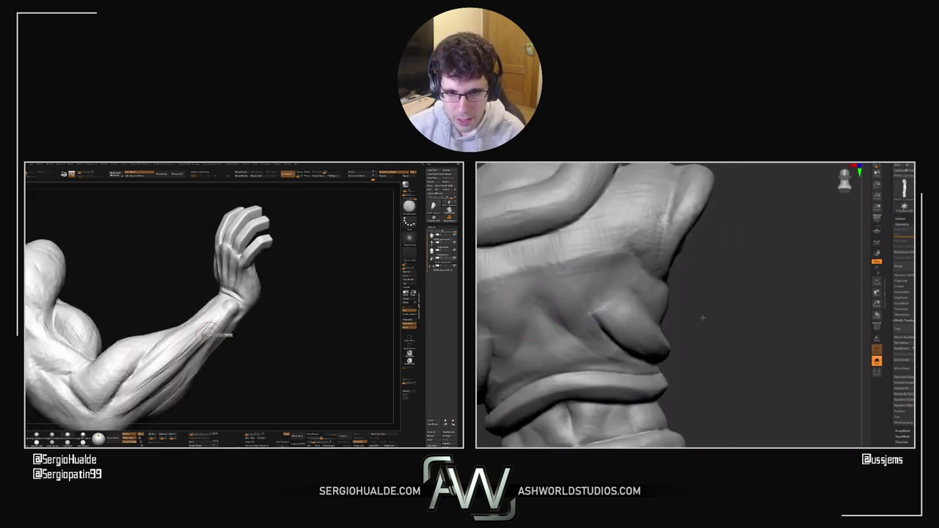
Step: Choose the ClayBuildup brush for the forearm, adjust the brush size, and soften the torso's upper back surface
left_click_drag(702, 316, 744, 303)
key("s")
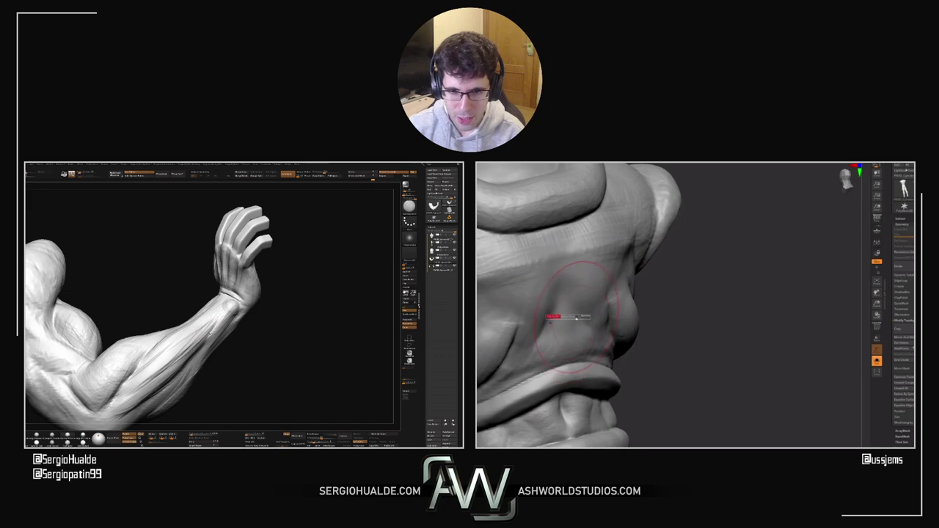
key("b")
key("c")
key("b")
mouse_move(216, 334)
right_mouse_down()
mouse_move(239, 318)
mouse_move(234, 311)
mouse_move(230, 326)
mouse_move(216, 325)
mouse_move(211, 313)
right_mouse_up()
mouse_move(728, 278)
left_mouse_down()
mouse_move(725, 287)
mouse_move(769, 291)
left_mouse_up()
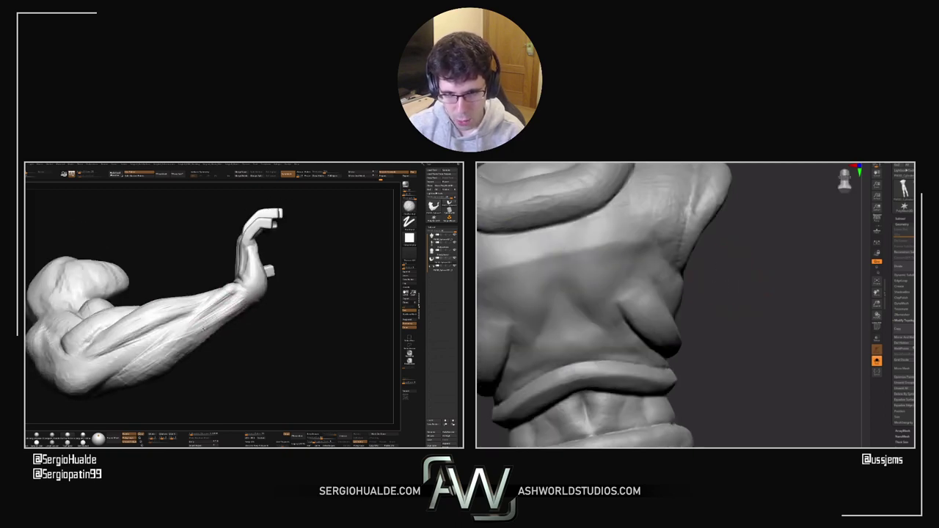
Step: Build up the forearm just below the wrist, and smooth the diagonal muscle on the torso's back below the shoulder
left_click_drag(727, 323, 642, 327)
right_click_drag(230, 321, 239, 306)
mouse_move(641, 289)
left_mouse_down("shift")
mouse_move(650, 285)
mouse_move(653, 301)
left_mouse_up("shift")
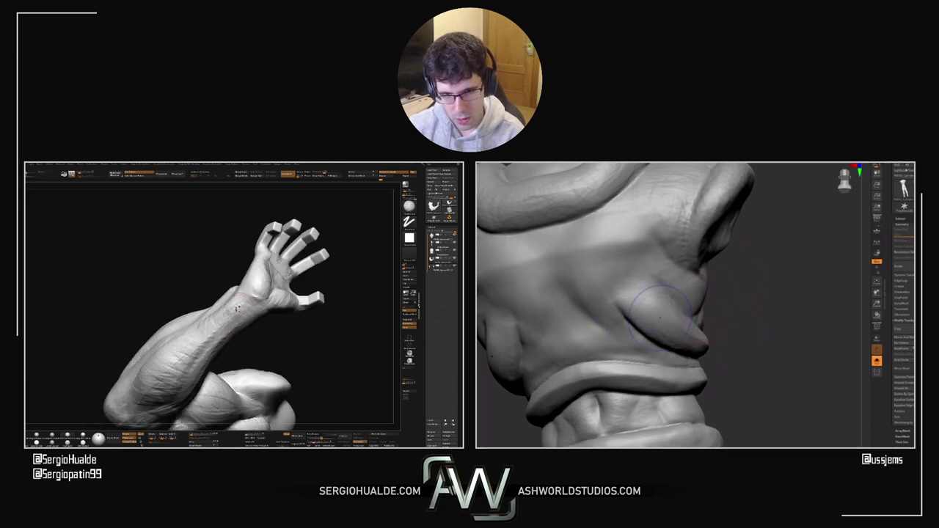
right_click_drag(238, 307, 211, 311)
right_click_drag(661, 286, 602, 290)
right_click_drag(212, 311, 213, 328)
right_click_drag(602, 290, 591, 292)
mouse_move(660, 301)
left_mouse_down("shift")
mouse_move(736, 352)
mouse_move(653, 301)
left_mouse_up("shift")
right_click_drag(220, 323, 195, 362)
left_click_drag(653, 301, 736, 354, "shift")
left_click_drag(664, 334, 736, 355, "shift")
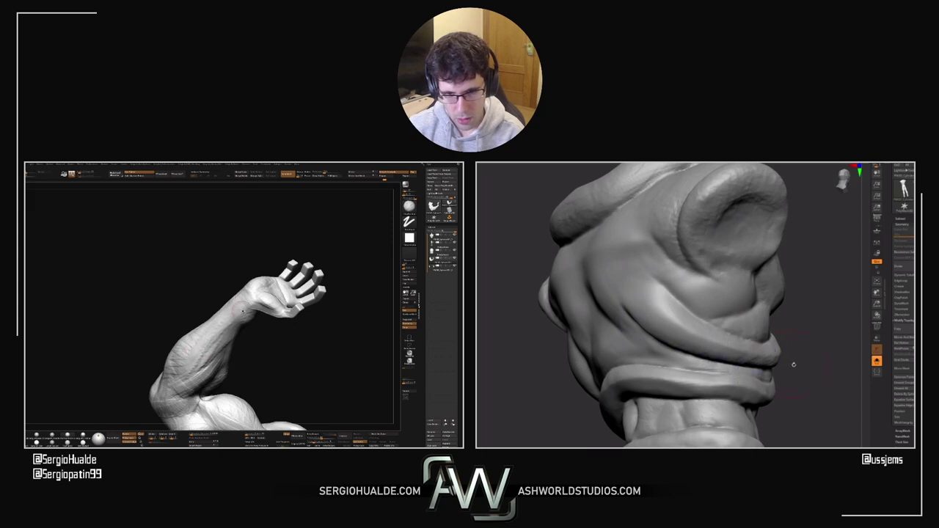
Step: Sculpt the inner forearm between wrist and elbow, and smooth the muscle bands wrapping around the torso's side
left_click_drag(793, 365, 705, 360)
right_click_drag(217, 337, 189, 368)
mouse_move(719, 335)
left_mouse_down("shift")
mouse_move(763, 345)
mouse_move(702, 322)
left_mouse_up("shift")
mouse_move(192, 356)
right_mouse_down()
mouse_move(221, 342)
mouse_move(212, 337)
right_mouse_up()
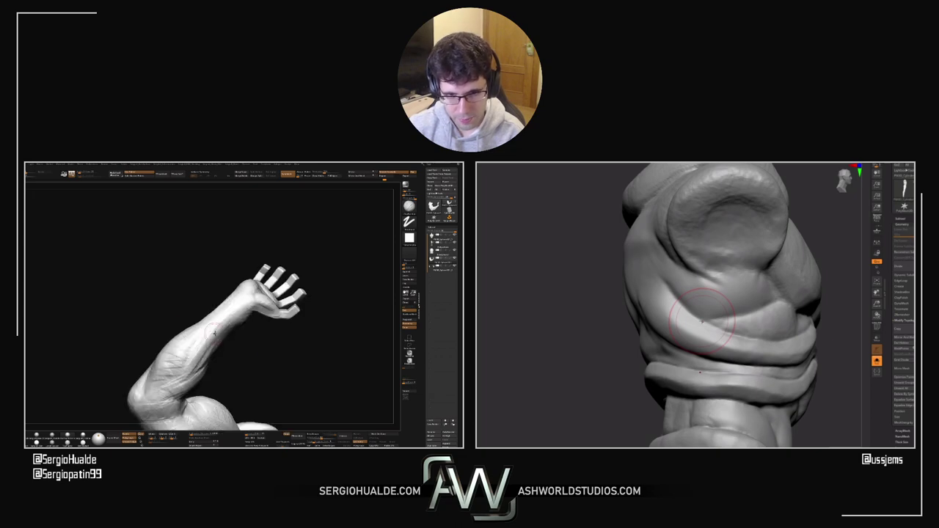
right_click_drag(186, 369, 213, 337)
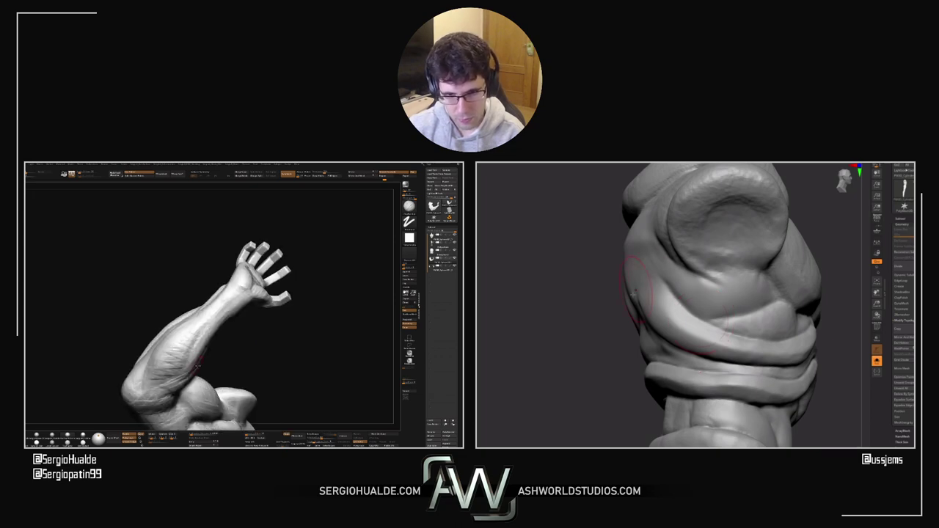
left_click_drag(629, 269, 778, 308)
right_click_drag(213, 338, 189, 367)
left_click_drag(778, 308, 752, 300)
right_click_drag(189, 367, 181, 378)
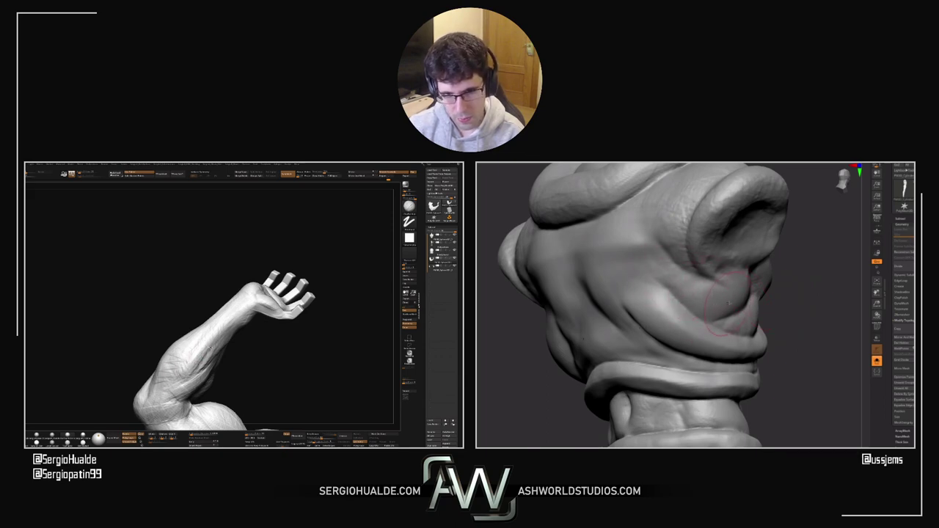
Step: Shape the long forearm muscles from the wrist down to the elbow on several sides of the arm
right_click_drag(195, 347, 173, 354)
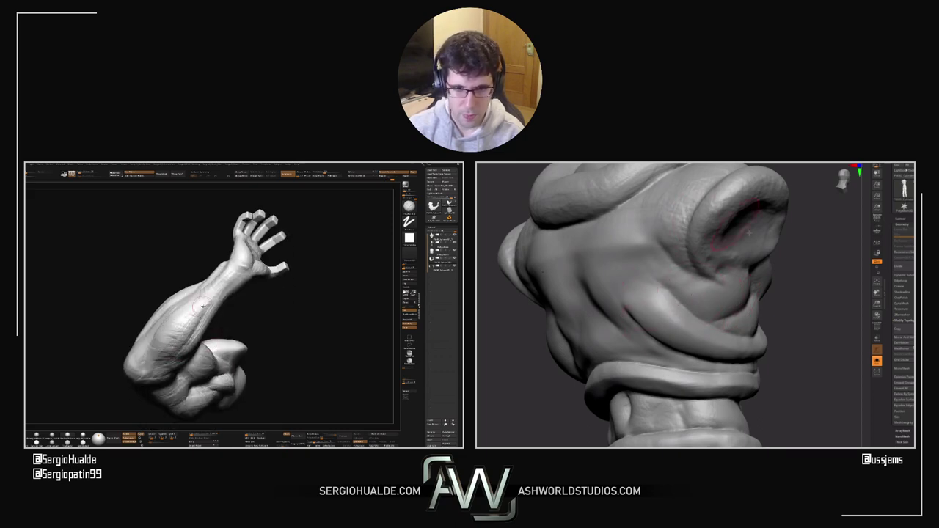
left_click_drag(829, 258, 795, 268)
mouse_move(205, 311)
right_mouse_down()
mouse_move(183, 338)
mouse_move(180, 329)
right_mouse_up()
right_click_drag(155, 362, 170, 342)
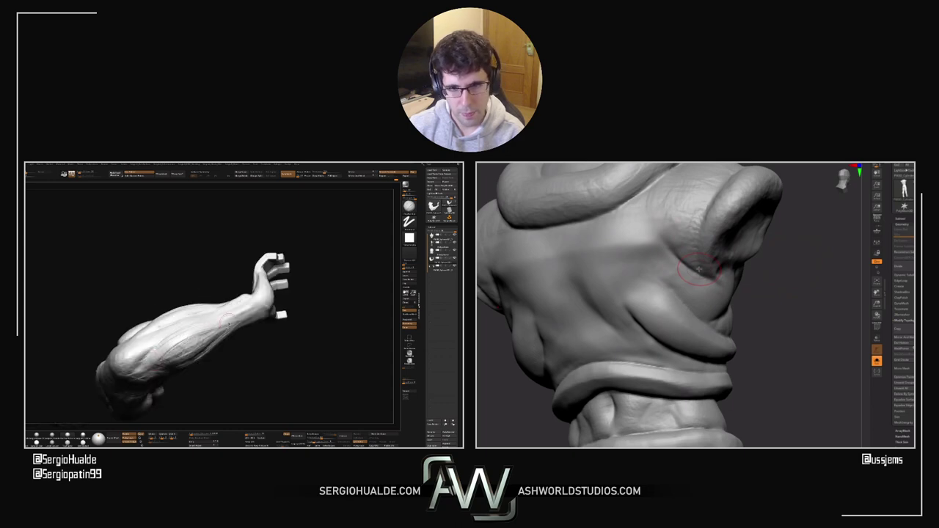
right_click_drag(227, 320, 234, 313)
right_click_drag(214, 346, 237, 342)
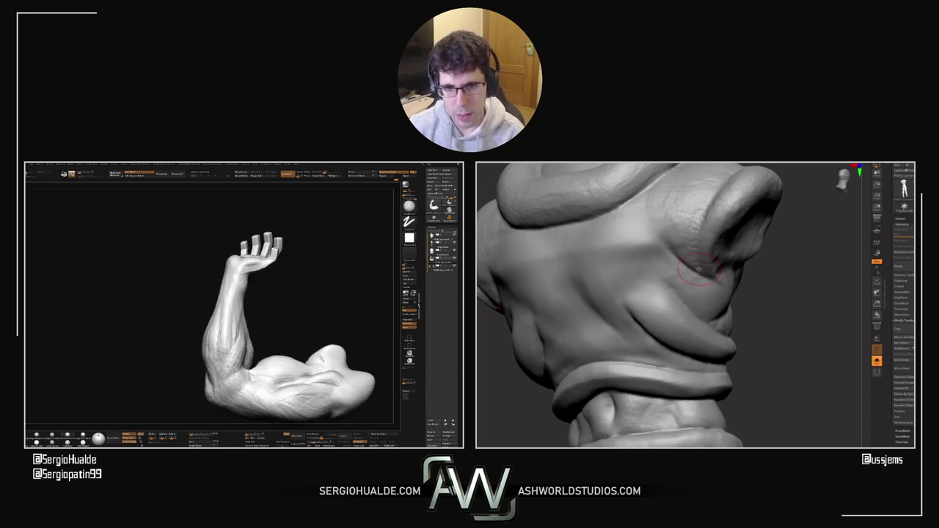
right_click_drag(239, 365, 229, 372)
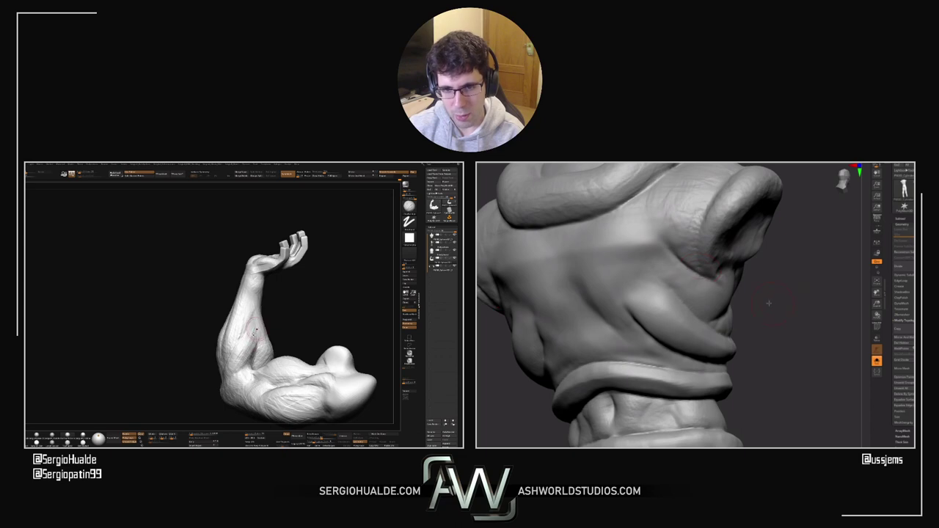
Step: Smooth the upper back around the diagonal muscle's upper end, and refine the forearm's mass above the elbow
left_click_drag(770, 302, 759, 296)
right_click_drag(246, 331, 254, 347)
mouse_move(682, 286)
left_mouse_down("shift")
mouse_move(653, 272)
mouse_move(661, 283)
left_mouse_up("shift")
mouse_move(245, 349)
right_mouse_down()
mouse_move(247, 331)
mouse_move(248, 363)
right_mouse_up()
left_click_drag(516, 352, 533, 344)
mouse_move(248, 362)
right_mouse_down()
mouse_move(257, 356)
mouse_move(224, 351)
right_mouse_up()
left_click_drag(653, 301, 643, 292, "shift")
right_click_drag(224, 350, 219, 348)
left_click_drag(642, 292, 640, 308, "shift")
Step: Choose the Move brush, adjust its size, and reshape the forearm's outer silhouette near the elbow
key("b")
key("m")
key("v")
key("s")
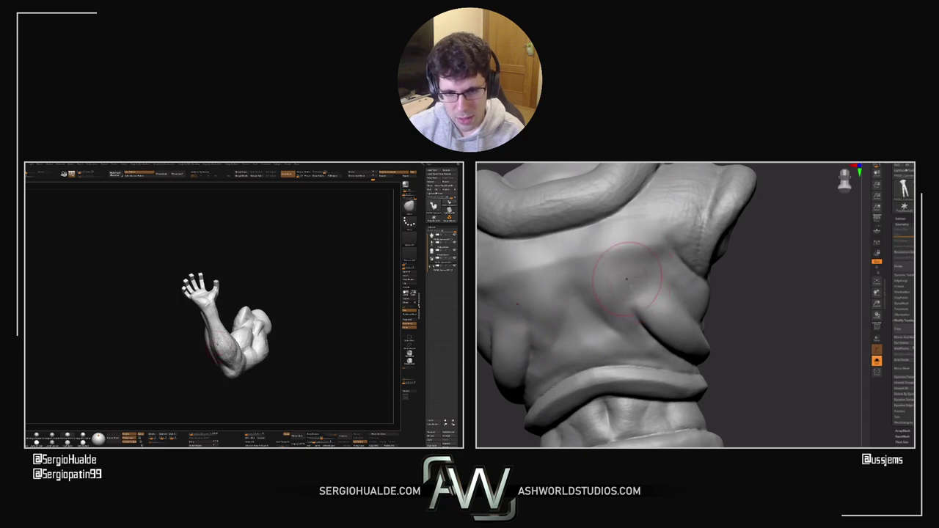
mouse_move(217, 347)
right_mouse_down()
mouse_move(213, 353)
mouse_move(231, 354)
mouse_move(210, 353)
right_mouse_up()
right_click(214, 354)
right_click(209, 354)
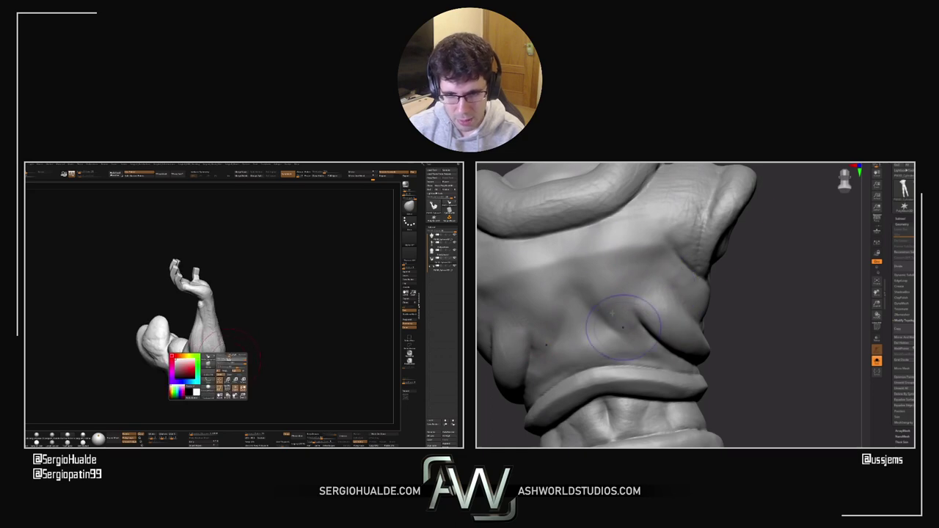
right_click_drag(702, 342, 684, 366)
right_click_drag(229, 354, 201, 384)
right_click(207, 356)
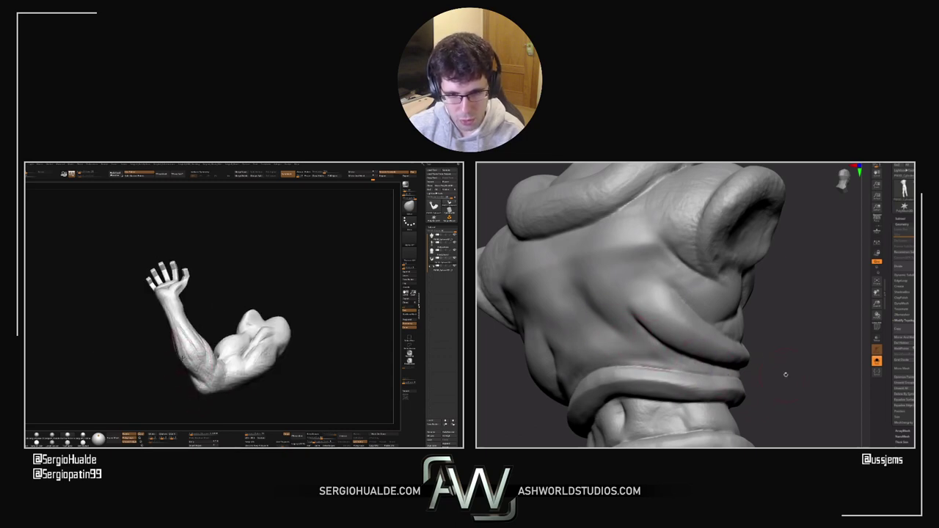
Step: Build up the shoulder between the neck's muscle ring and the arm socket, and adjust the arm's shape around the elbow
mouse_move(785, 374)
right_mouse_down()
mouse_move(785, 384)
mouse_move(719, 262)
mouse_move(780, 317)
mouse_move(790, 313)
mouse_move(785, 302)
right_mouse_up()
key("s")
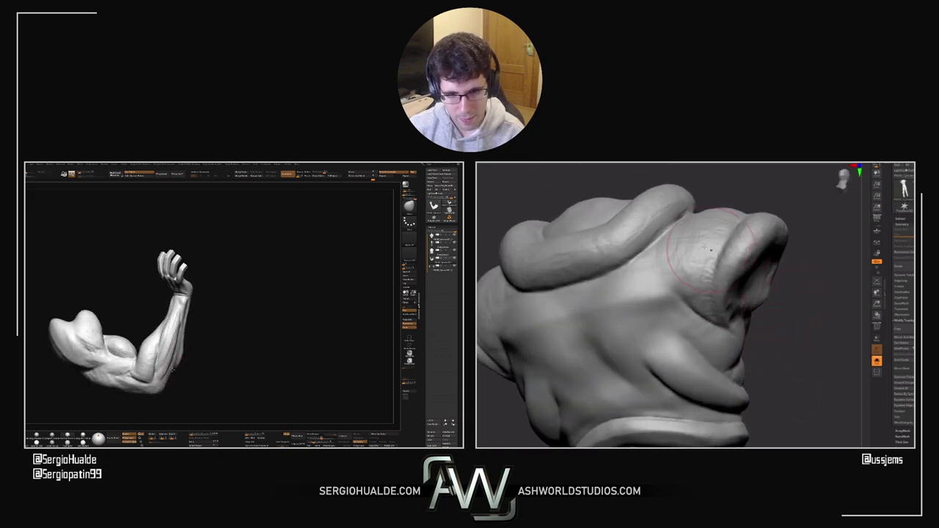
right_click_drag(168, 381, 163, 377)
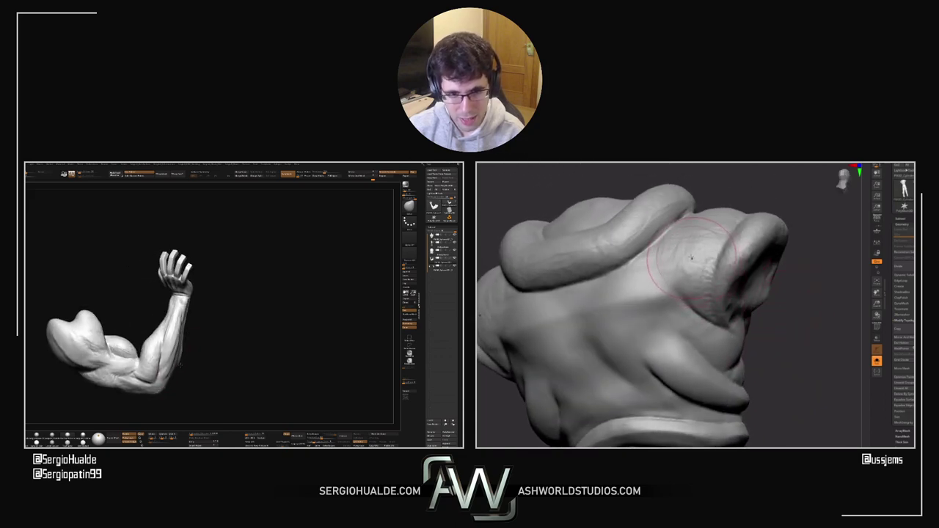
right_click(160, 380)
key("s")
left_click_drag(680, 262, 667, 262)
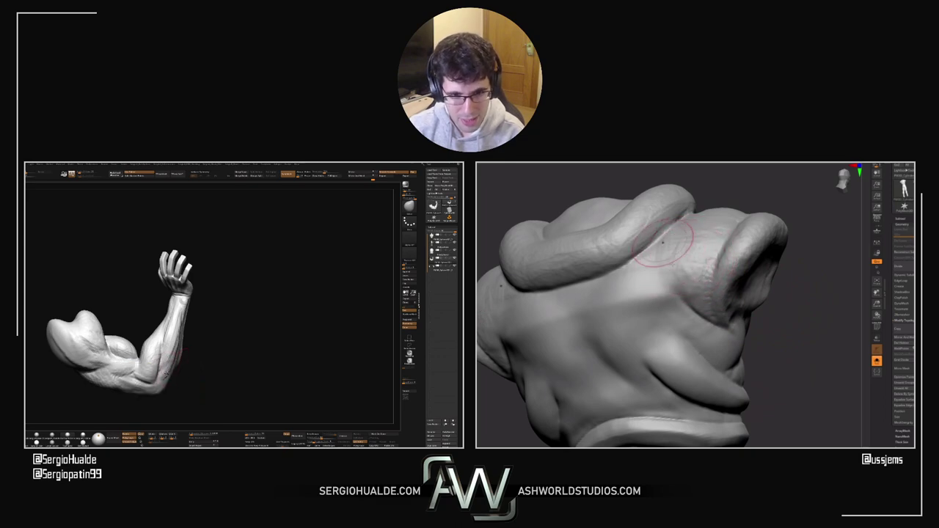
right_click_drag(167, 378, 154, 380)
right_click(168, 376)
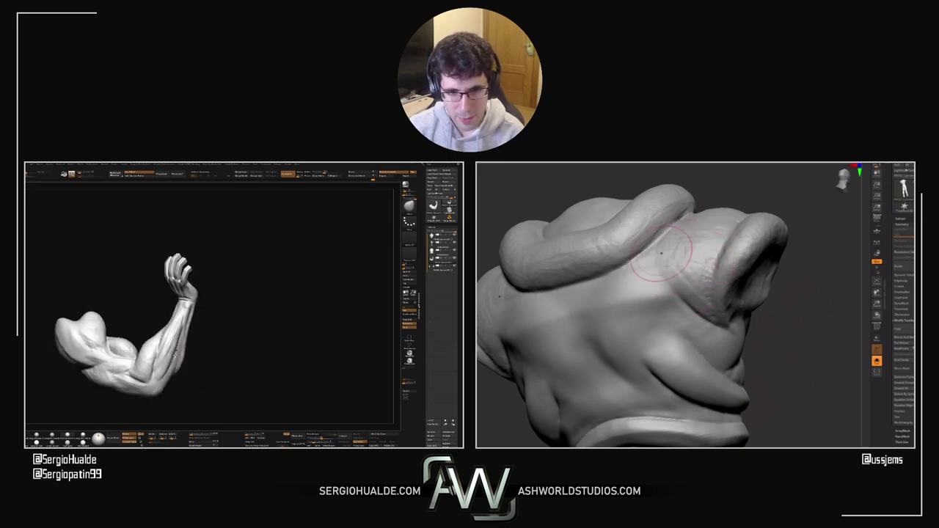
Step: Blend the top of the shoulder into the arm socket's rim, and sculpt the muscles beside the elbow
left_click_drag(808, 322, 739, 328)
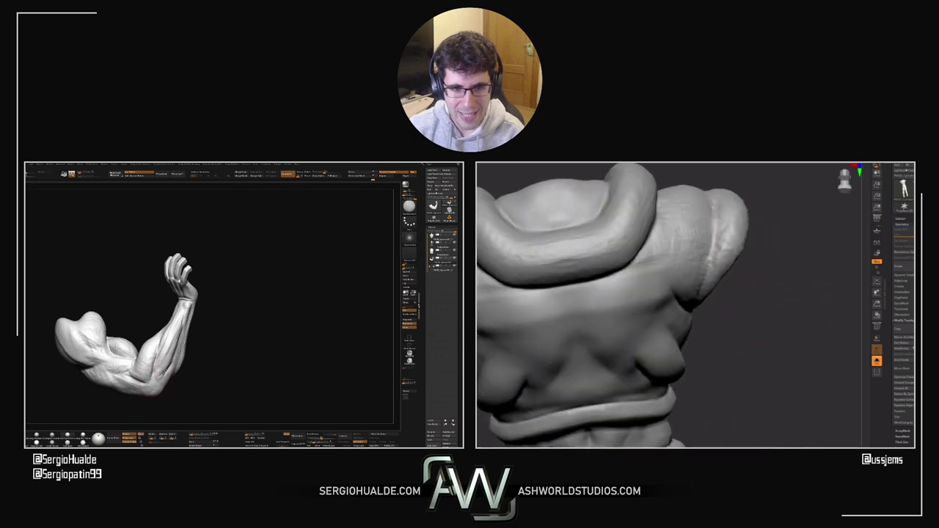
left_click_drag(698, 183, 683, 238)
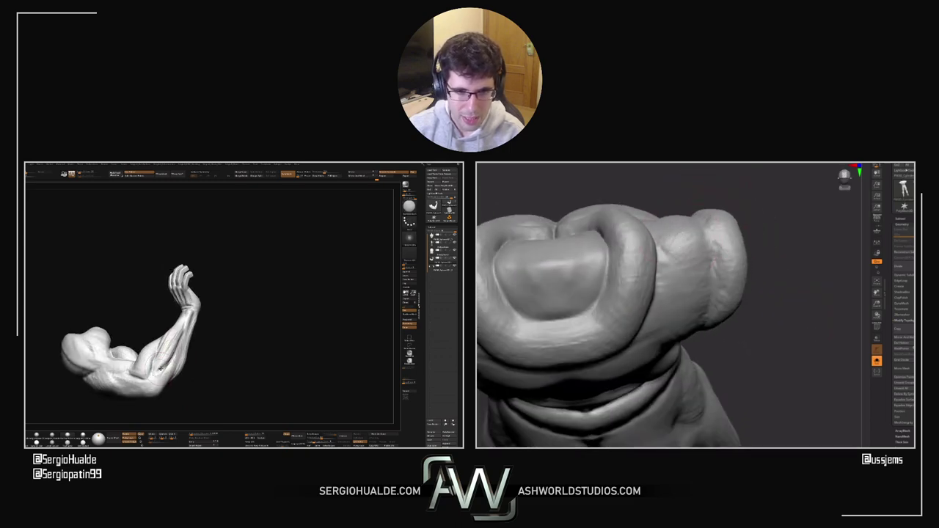
right_click_drag(150, 377, 155, 372)
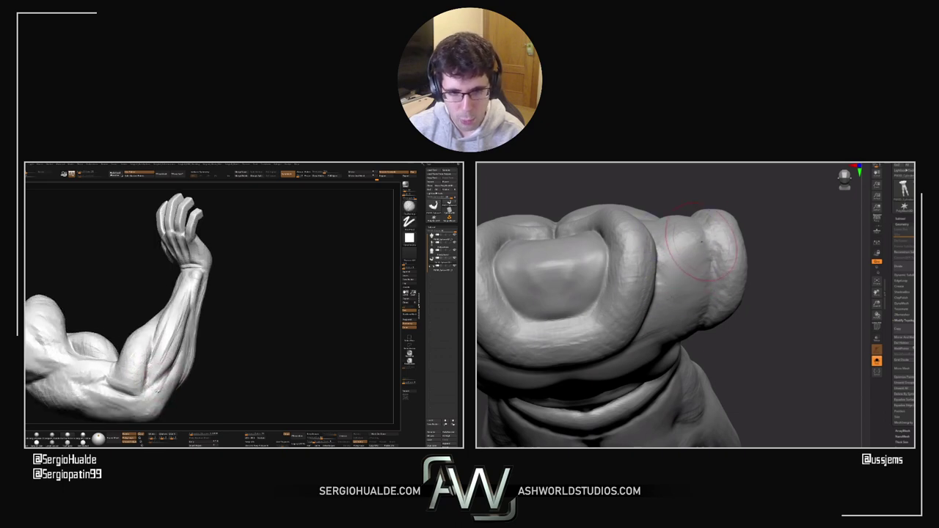
left_click_drag(759, 240, 723, 248)
right_click_drag(158, 390, 153, 371, "ctrl")
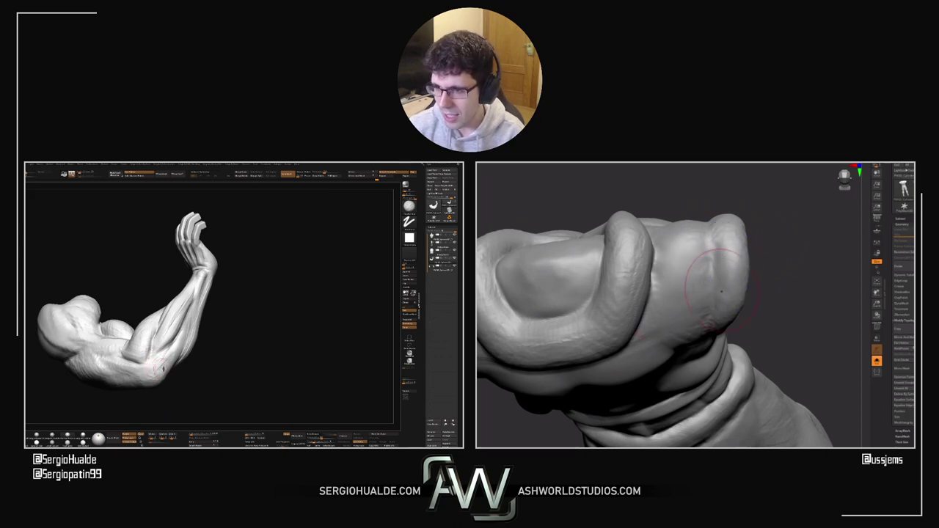
left_click_drag(763, 277, 729, 220)
right_click_drag(162, 369, 161, 377)
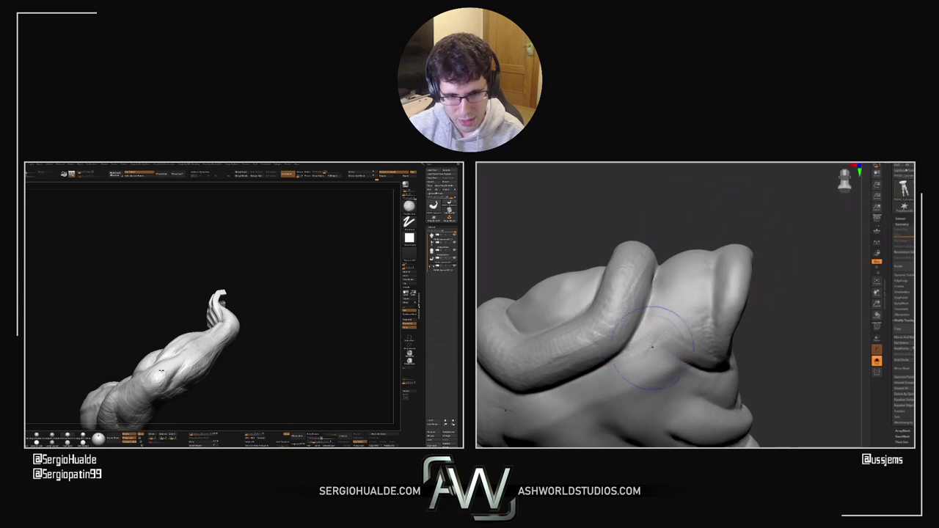
Step: Refine the shoulder's transition between upper back and socket rim, and build up the forearm muscles below the elbow
mouse_move(164, 381)
right_mouse_down()
mouse_move(155, 414)
mouse_move(164, 377)
right_mouse_up()
right_click_drag(695, 338, 734, 330)
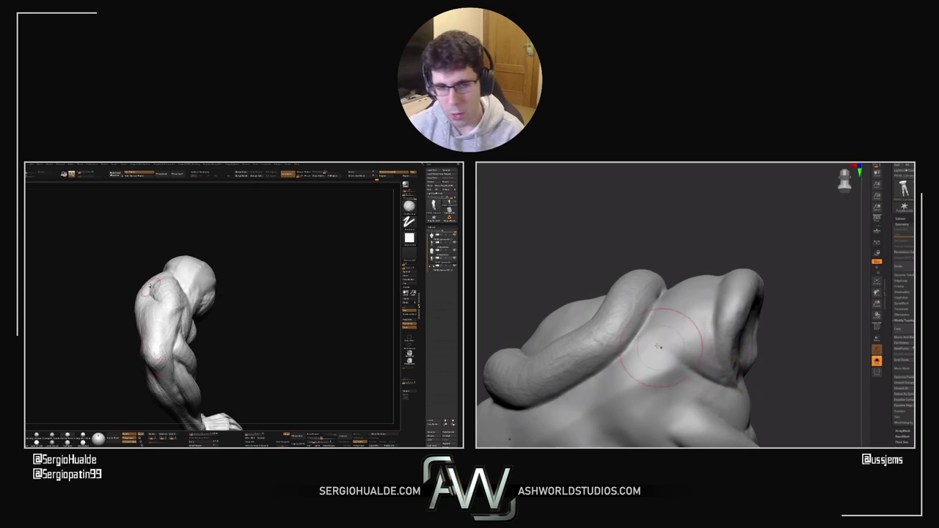
right_click_drag(757, 392, 689, 367)
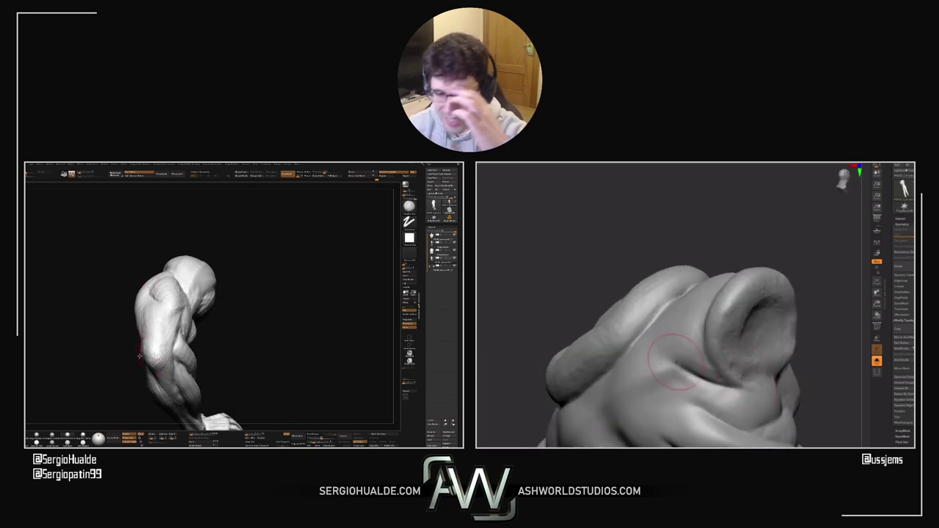
right_click_drag(820, 339, 718, 323)
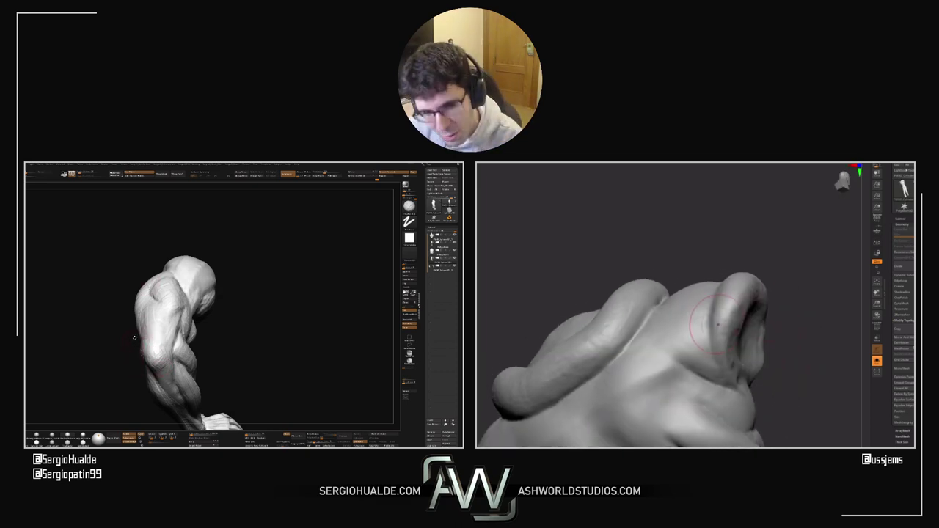
right_click_drag(153, 355, 141, 366)
right_click_drag(728, 271, 740, 303)
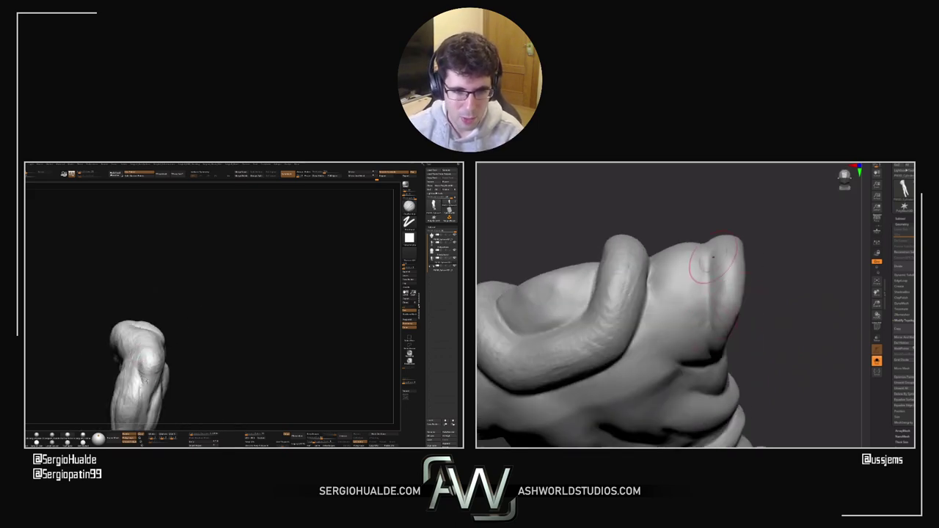
right_click_drag(145, 382, 144, 374)
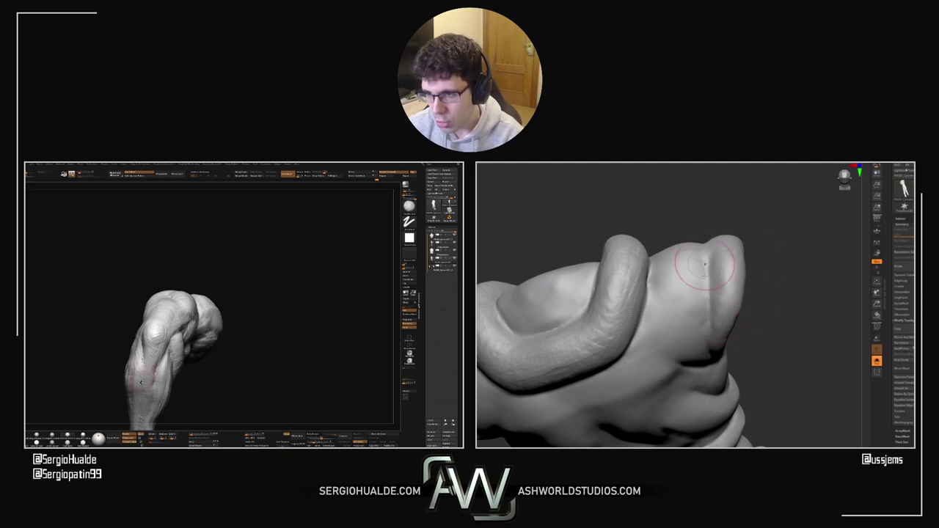
right_click_drag(705, 266, 695, 295)
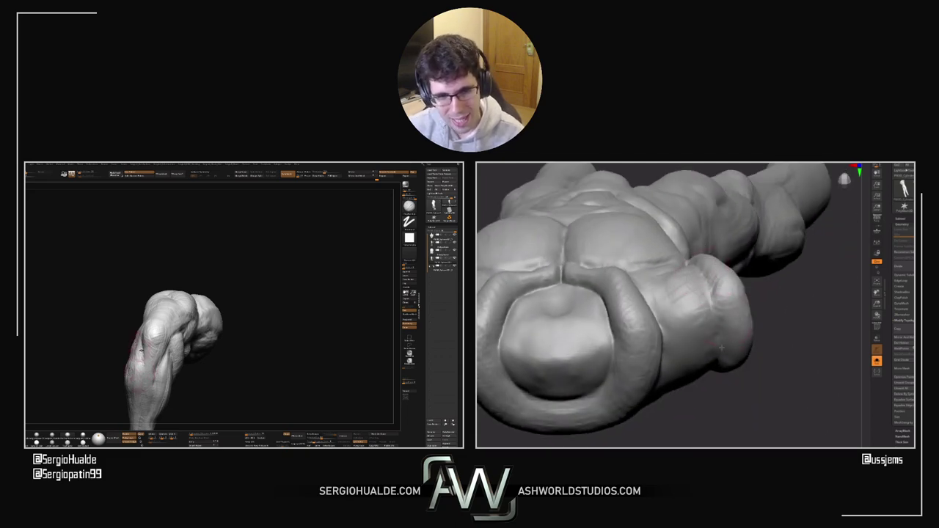
right_click_drag(717, 341, 743, 297)
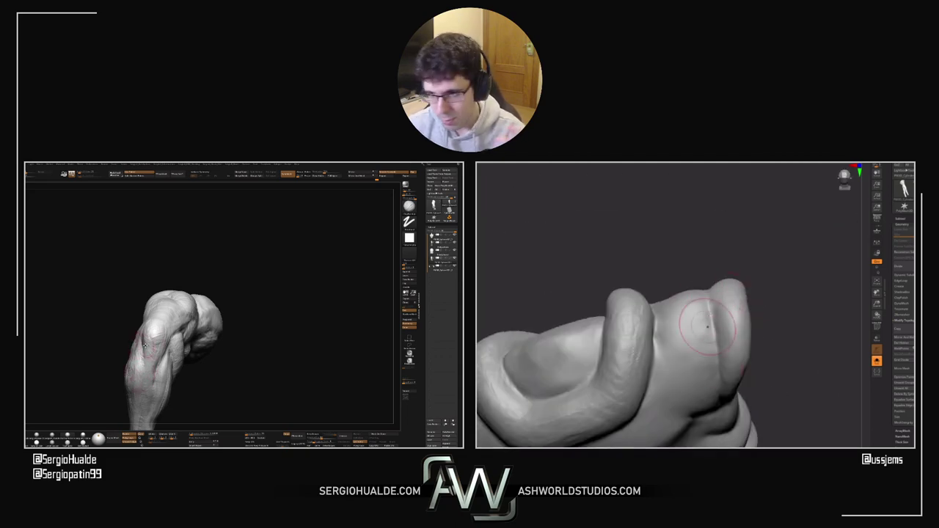
Step: Refine the shoulder around the arm socket's rim, and reshape the bent elbow's outer contour with the Move brush
mouse_move(766, 296)
left_mouse_down()
mouse_move(767, 273)
mouse_move(707, 297)
left_mouse_up()
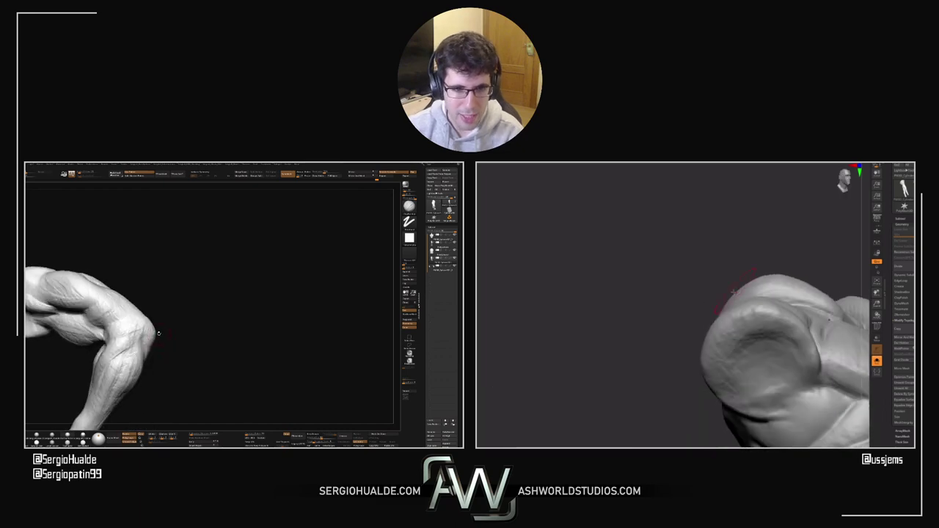
left_click_drag(673, 337, 711, 342)
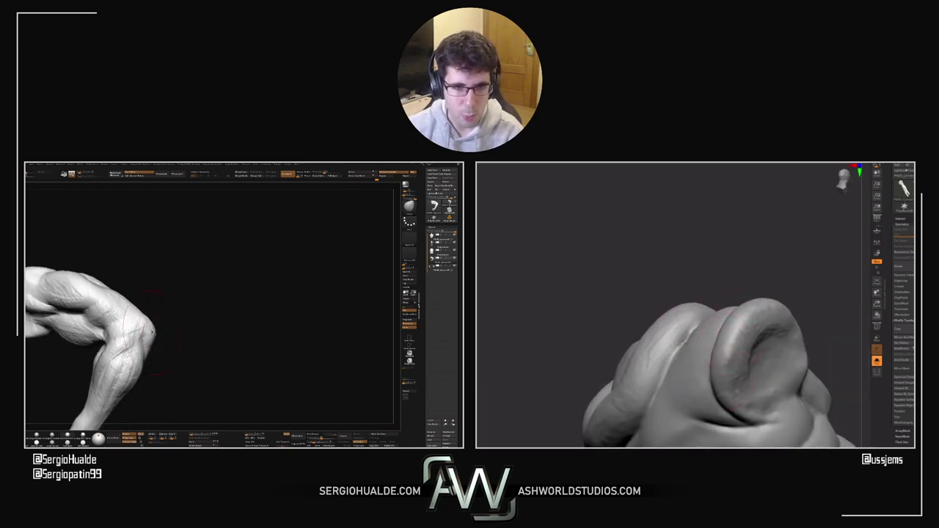
mouse_move(156, 335)
right_mouse_down()
mouse_move(183, 342)
mouse_move(193, 315)
right_mouse_up()
right_click_drag(192, 316, 202, 342)
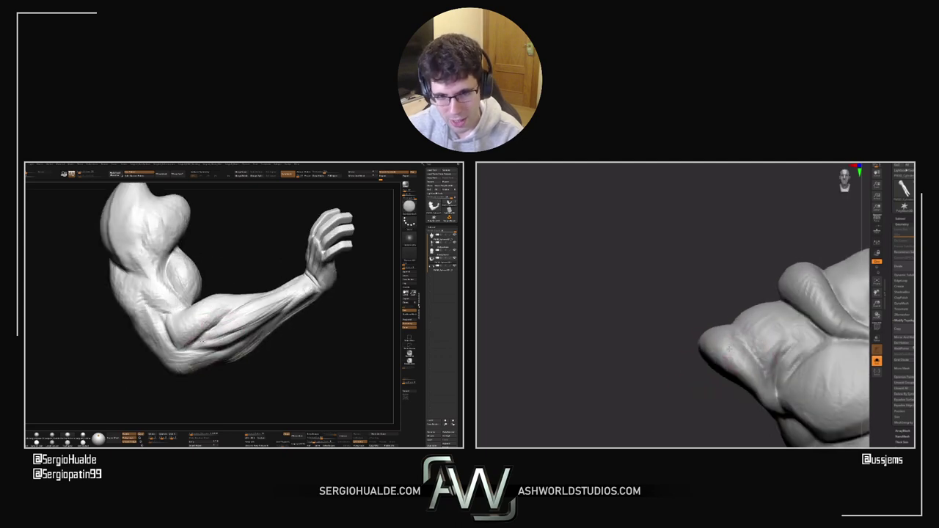
Step: Undo the last stroke, and refine the crease between shoulder and chest muscle along with the forearm muscles below the elbow
key("ctrl+z")
right_click_drag(731, 350, 739, 338)
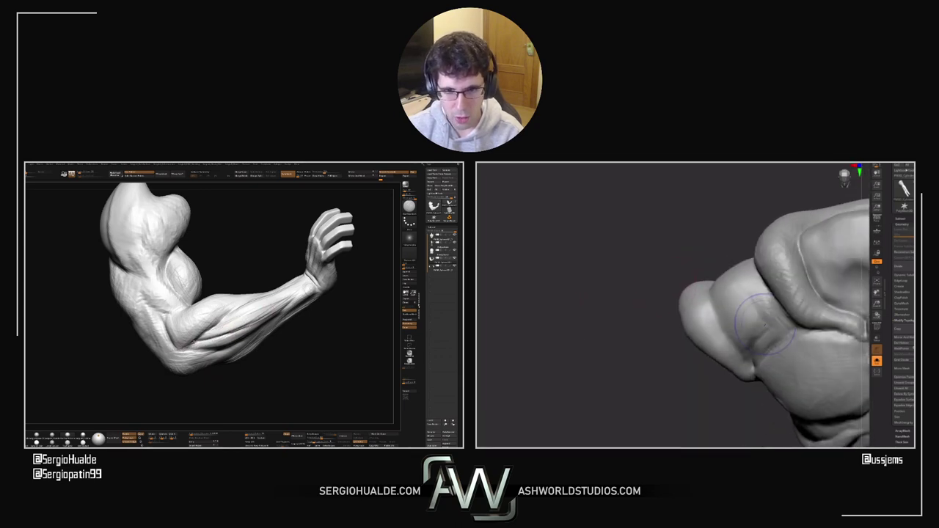
right_click_drag(225, 336, 183, 324)
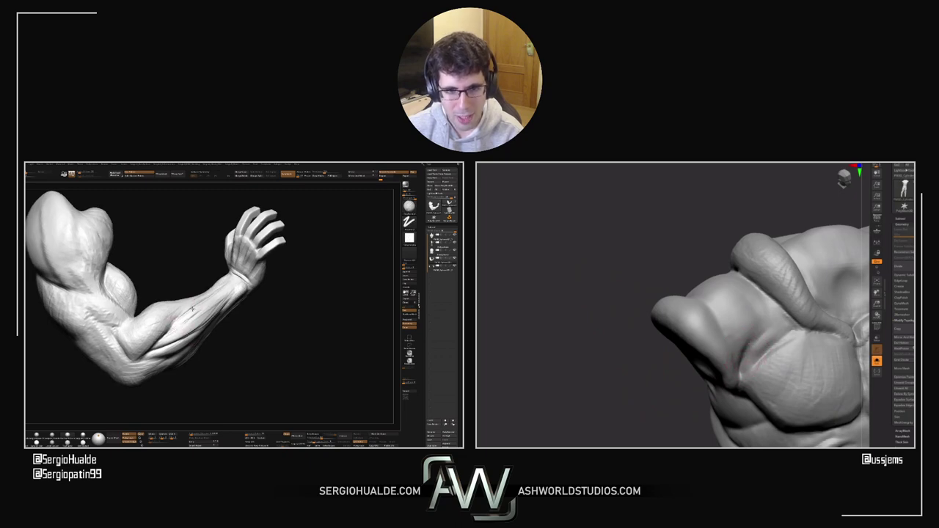
right_click_drag(199, 303, 195, 301)
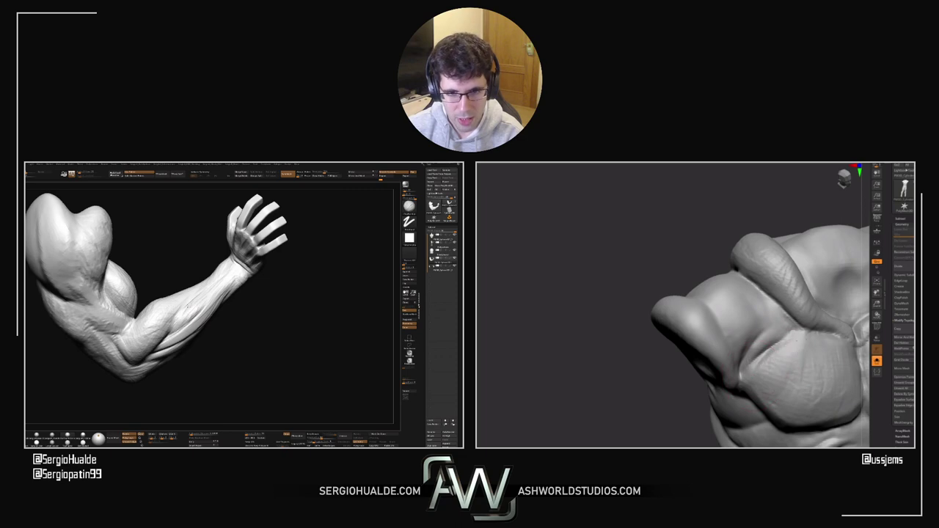
Step: Adjust the Move brush size and reshape the forearm's silhouette between the elbow and the wrist
mouse_move(218, 299)
right_mouse_down("alt")
mouse_move(202, 324)
mouse_move(176, 336)
right_mouse_up("alt")
key("s")
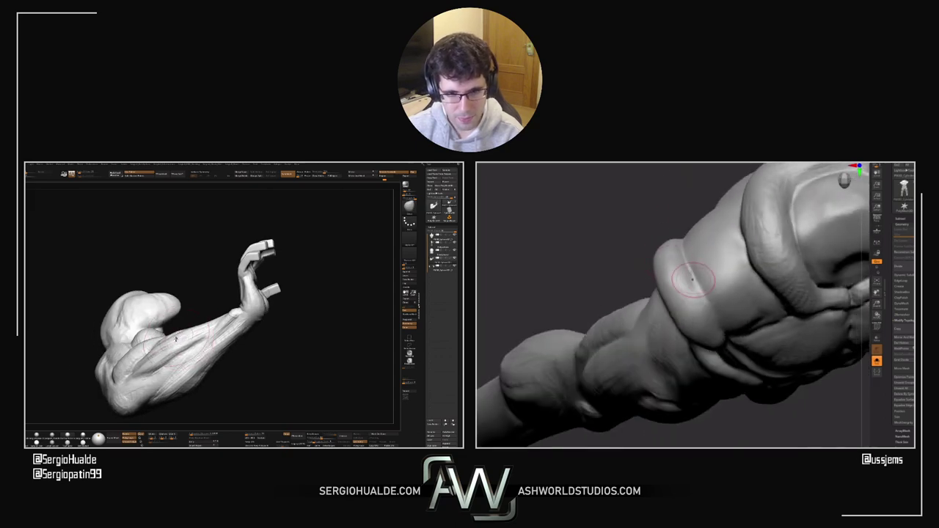
right_click_drag(178, 332, 171, 366)
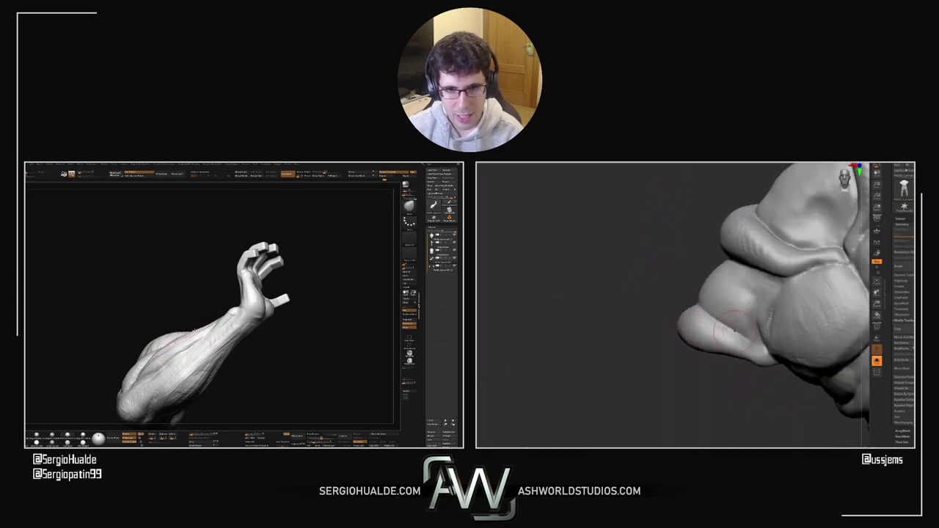
right_click_drag(194, 331, 218, 330)
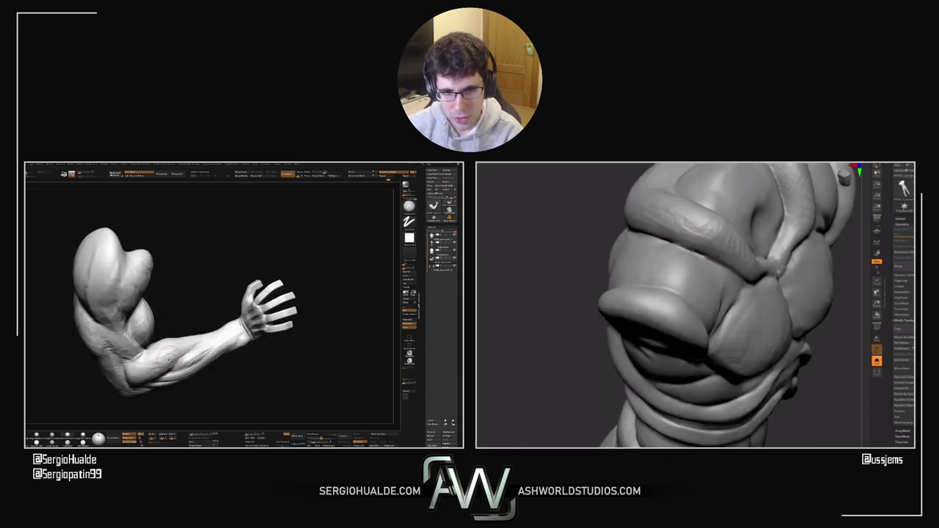
Step: Define and smooth the chest muscle's upper edge beneath the neck's muscle ring, and sculpt the arm muscles around the elbow
right_click_drag(677, 240, 601, 226)
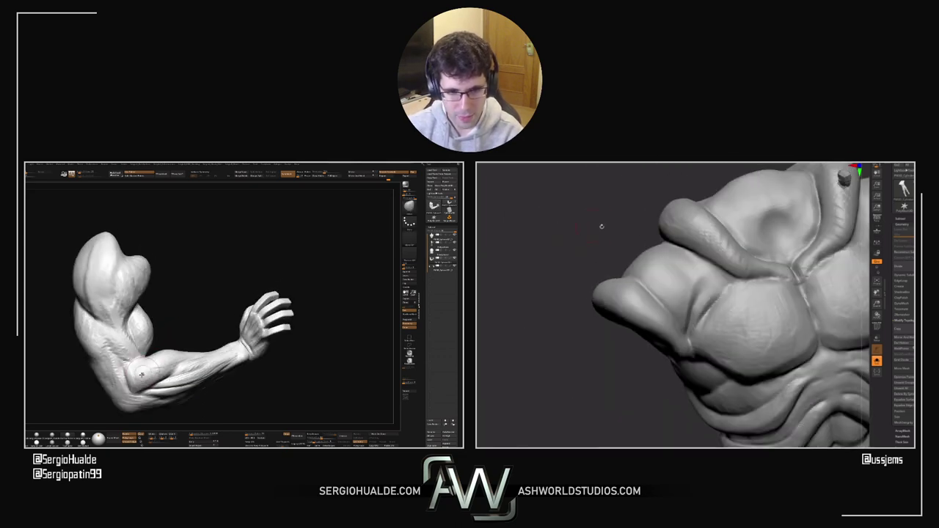
left_click_drag(691, 252, 764, 284)
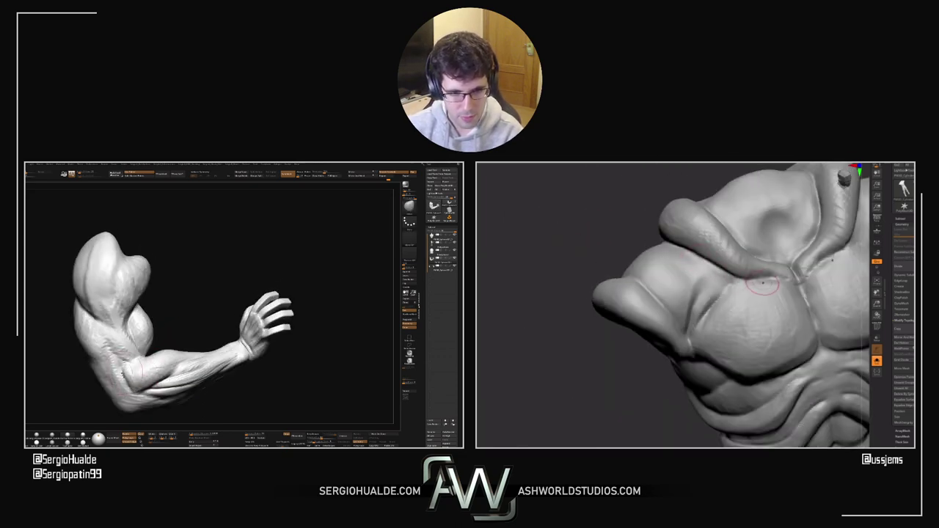
mouse_move(129, 382)
right_mouse_down()
mouse_move(151, 364)
mouse_move(186, 367)
mouse_move(158, 396)
mouse_move(126, 366)
right_mouse_up()
left_click_drag(579, 355, 570, 376)
right_click_drag(140, 362, 146, 360)
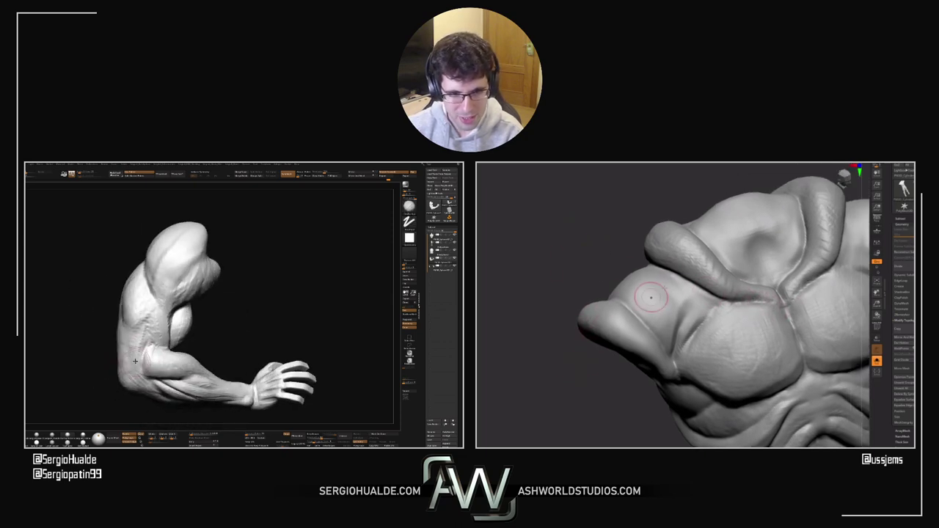
left_click_drag(774, 299, 719, 266, "shift")
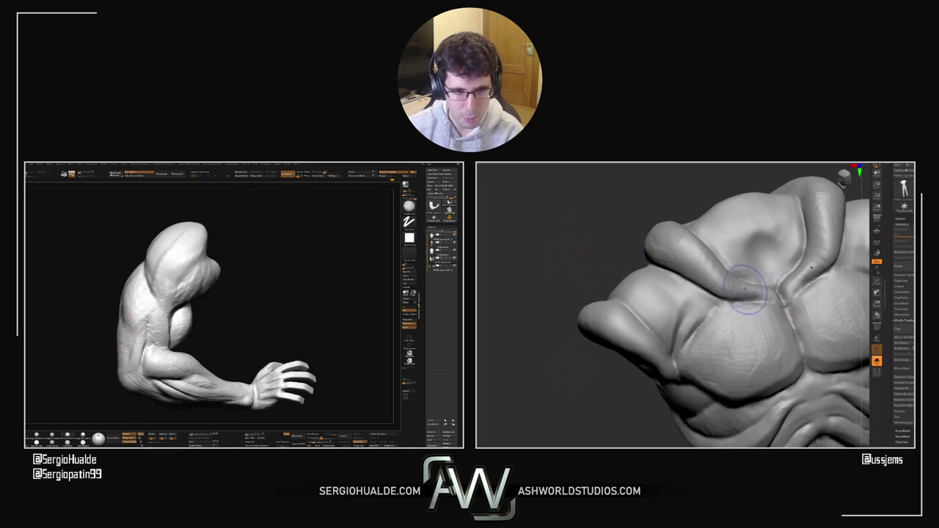
Step: Refine the upper arm muscles between deltoid and elbow, and define the groove between the two chest muscles
mouse_move(147, 359)
right_mouse_down()
mouse_move(174, 350)
mouse_move(160, 335)
right_mouse_up()
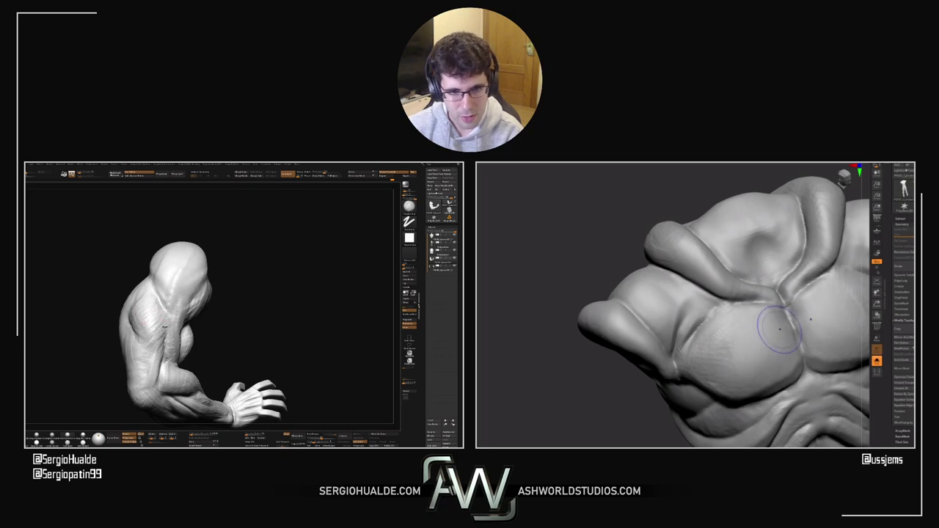
right_click_drag(156, 339, 165, 335)
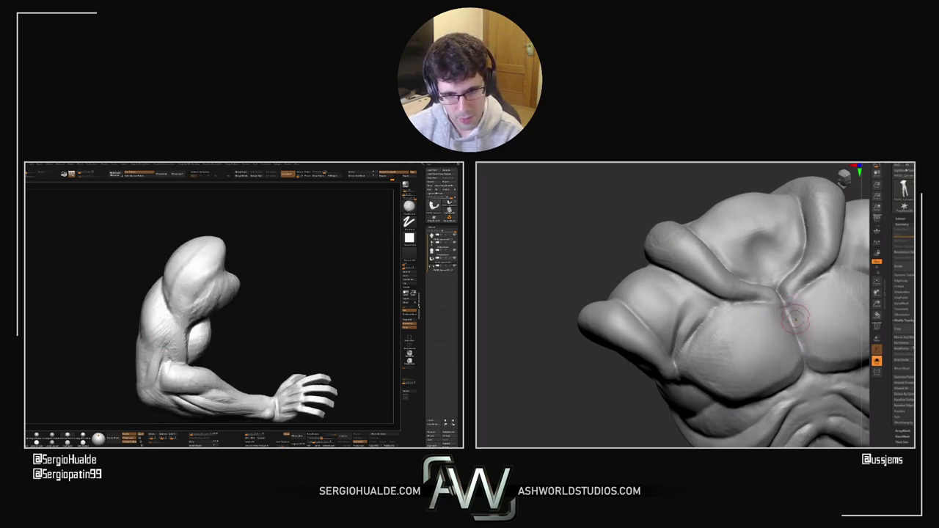
left_click_drag(193, 339, 169, 322)
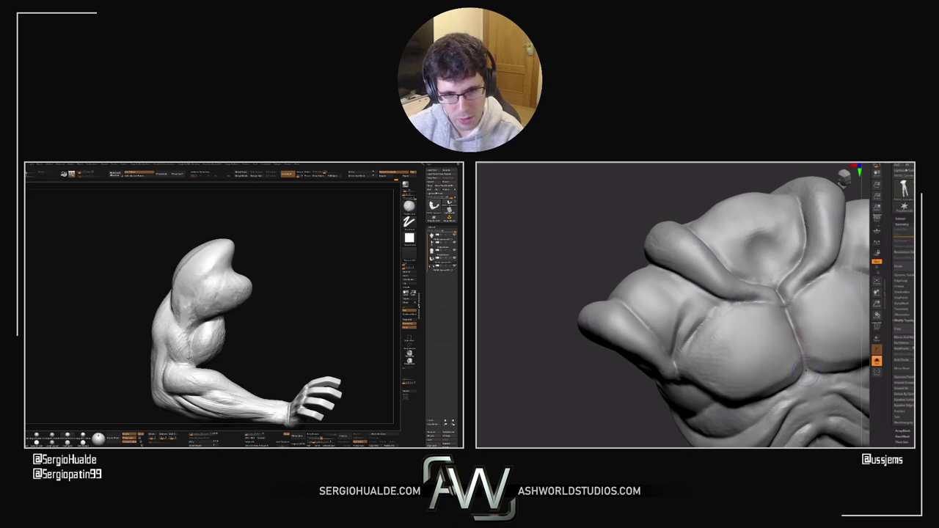
Step: Refine the muscle folds below the chest on the grey torso and the elbow area on the isolated arm
left_click_drag(528, 429, 513, 345)
right_click_drag(195, 341, 190, 351)
left_click_drag(646, 422, 650, 403)
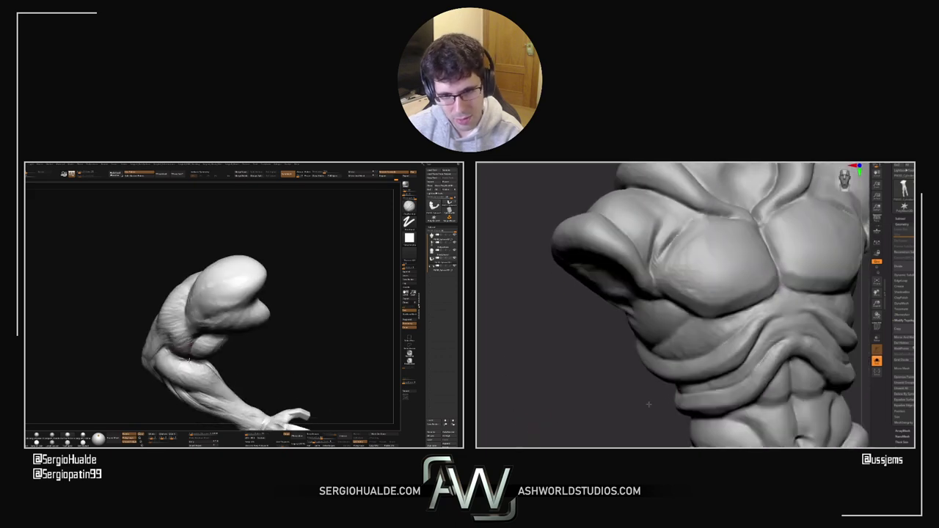
right_click_drag(189, 351, 187, 343)
left_click_drag(650, 402, 661, 392)
mouse_move(187, 345)
left_mouse_down()
mouse_move(186, 365)
mouse_move(160, 360)
left_mouse_up()
left_click_drag(592, 377, 738, 324)
mouse_move(172, 371)
left_mouse_down()
mouse_move(170, 355)
mouse_move(156, 379)
mouse_move(167, 356)
mouse_move(165, 366)
left_mouse_up()
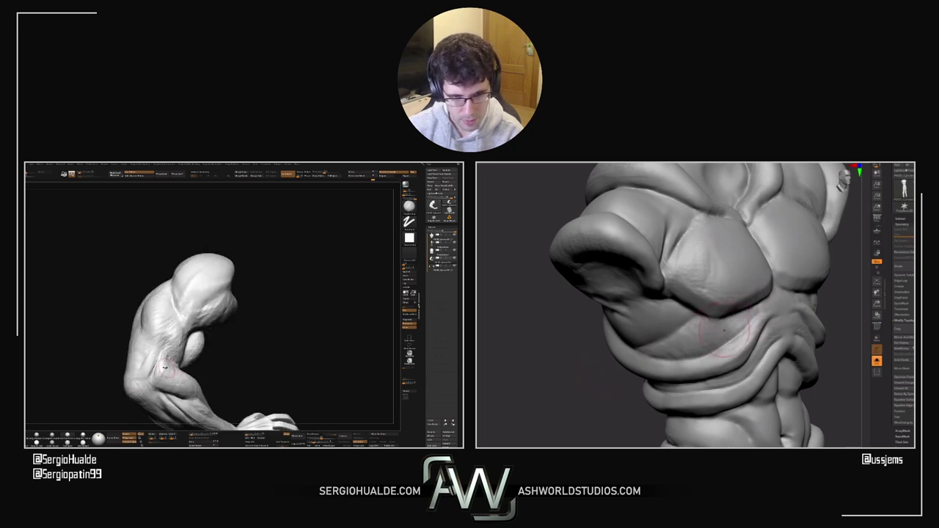
Step: Adjust the brush size and sculpt the elbow side of the isolated arm and the torso folds beneath the shoulder
right_click_drag(165, 373, 176, 378, "ctrl")
mouse_move(176, 378)
right_mouse_down()
mouse_move(223, 377)
mouse_move(185, 387)
mouse_move(185, 338)
mouse_move(188, 358)
right_mouse_up()
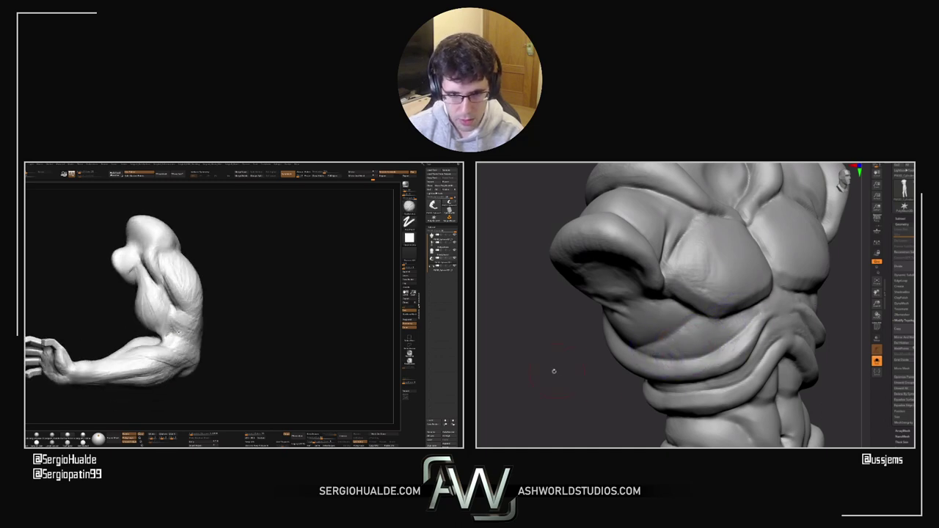
left_click_drag(553, 371, 584, 369)
right_click_drag(187, 358, 189, 340)
left_click_drag(579, 375, 601, 349)
key("s")
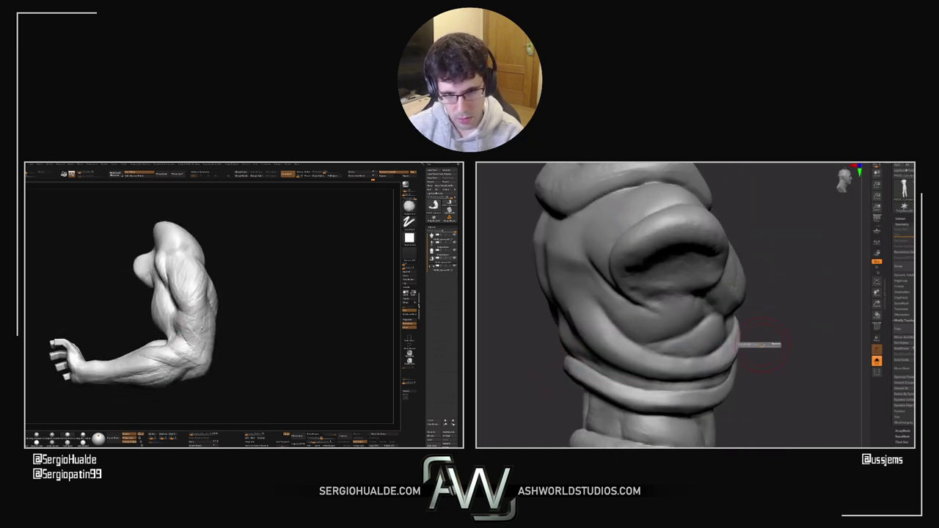
mouse_move(199, 350)
right_mouse_down()
mouse_move(206, 357)
mouse_move(174, 344)
right_mouse_up()
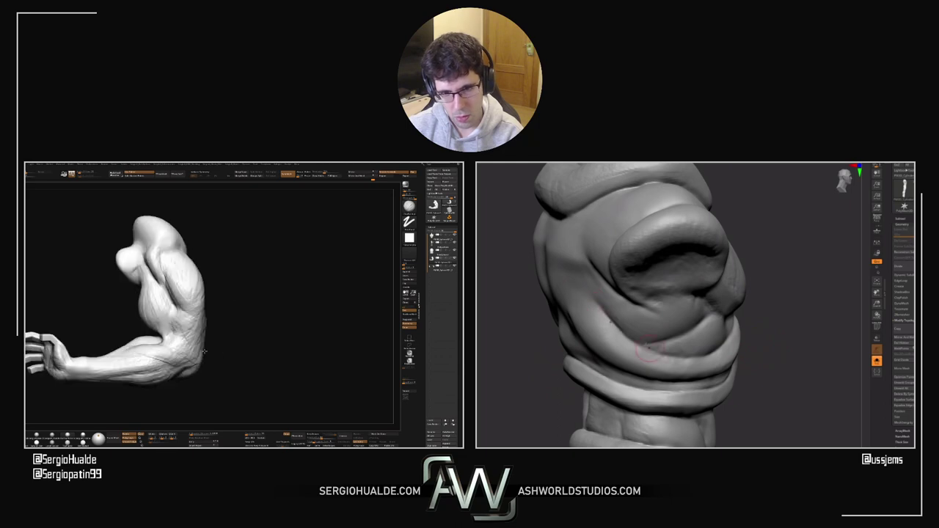
mouse_move(178, 339)
left_mouse_down()
mouse_move(193, 358)
mouse_move(186, 342)
mouse_move(189, 350)
mouse_move(205, 339)
mouse_move(199, 349)
left_mouse_up()
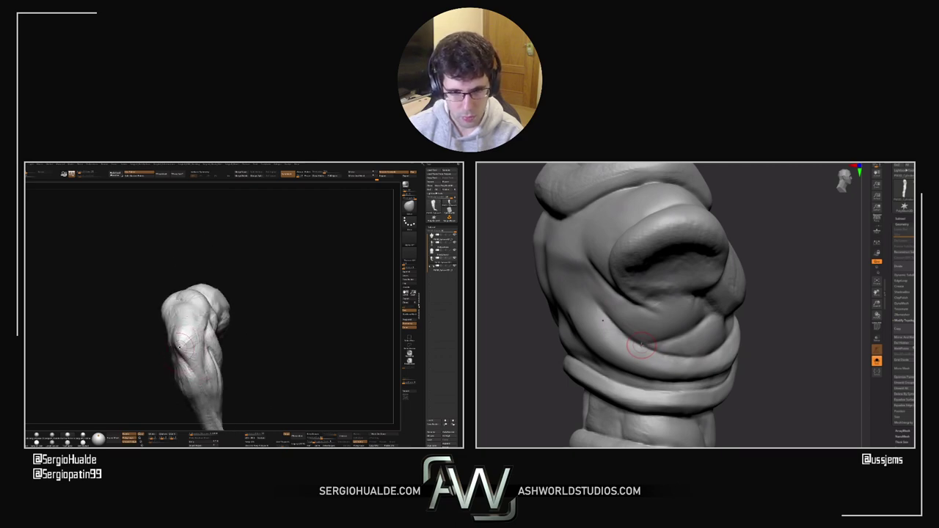
Step: Shape the back of the elbow and upper arm on the isolated arm, working around it from several angles
mouse_move(179, 351)
left_mouse_down()
mouse_move(285, 373)
mouse_move(198, 343)
mouse_move(155, 343)
left_mouse_up()
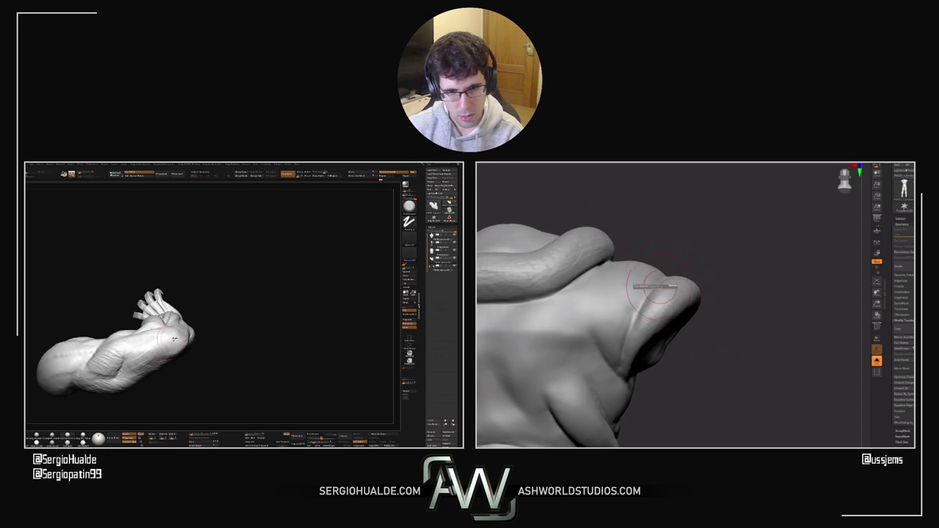
mouse_move(134, 357)
left_mouse_down()
mouse_move(173, 353)
mouse_move(166, 360)
left_mouse_up()
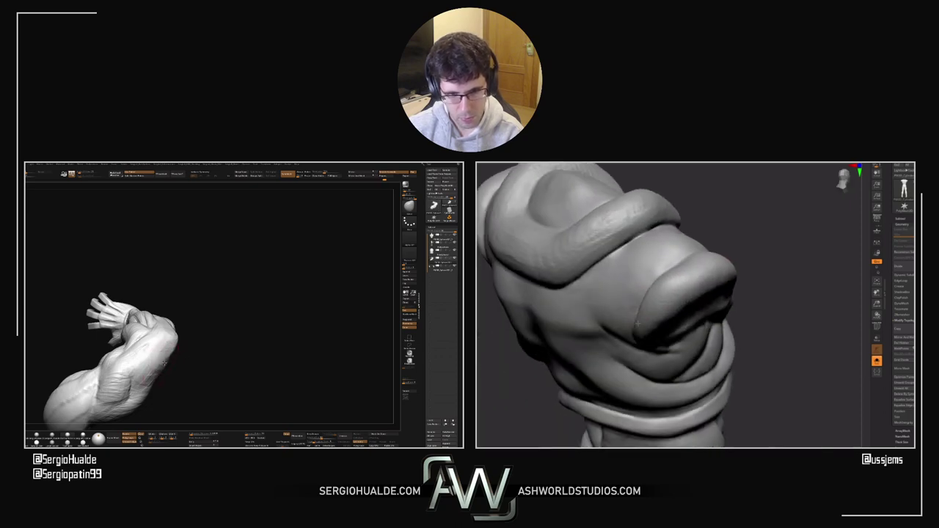
left_click_drag(162, 362, 133, 327)
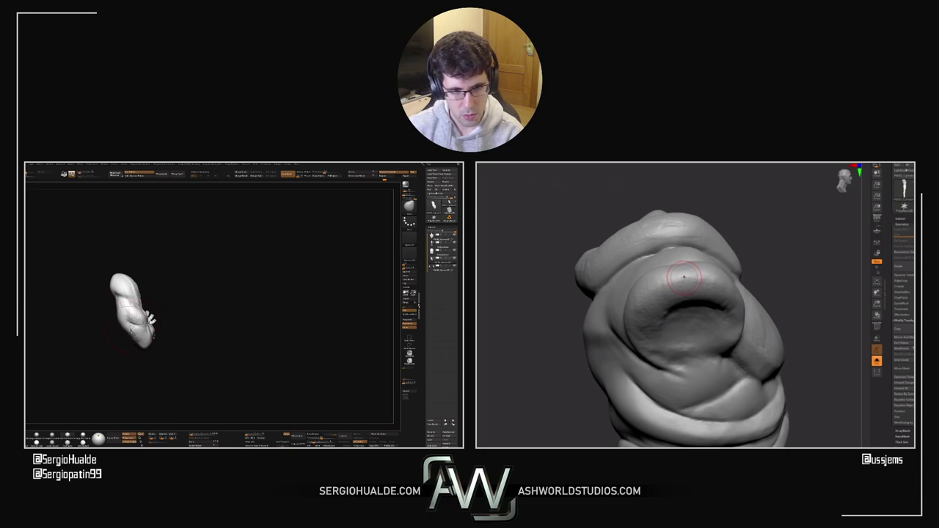
mouse_move(130, 330)
left_mouse_down()
mouse_move(154, 330)
mouse_move(126, 339)
left_mouse_up()
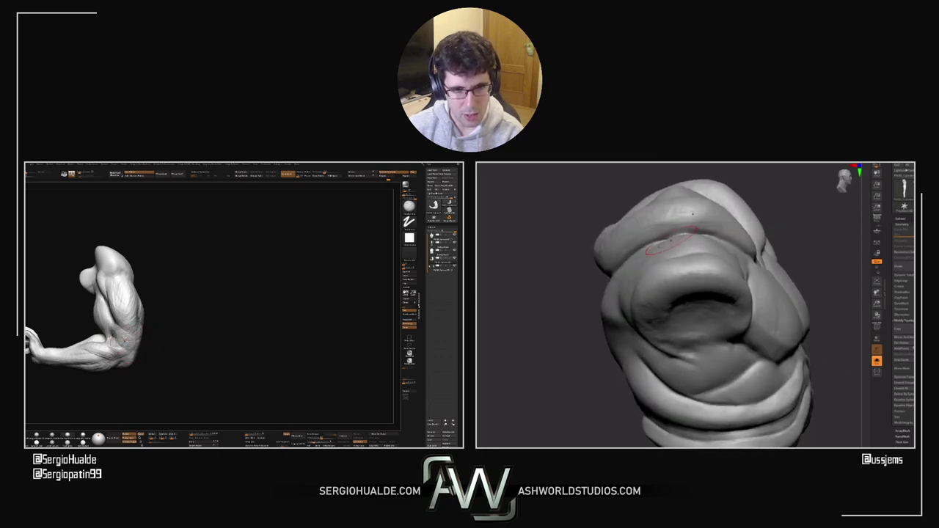
Step: Refine the outer upper-arm muscles between the shoulder and elbow of the isolated arm
left_click_drag(132, 334, 131, 327)
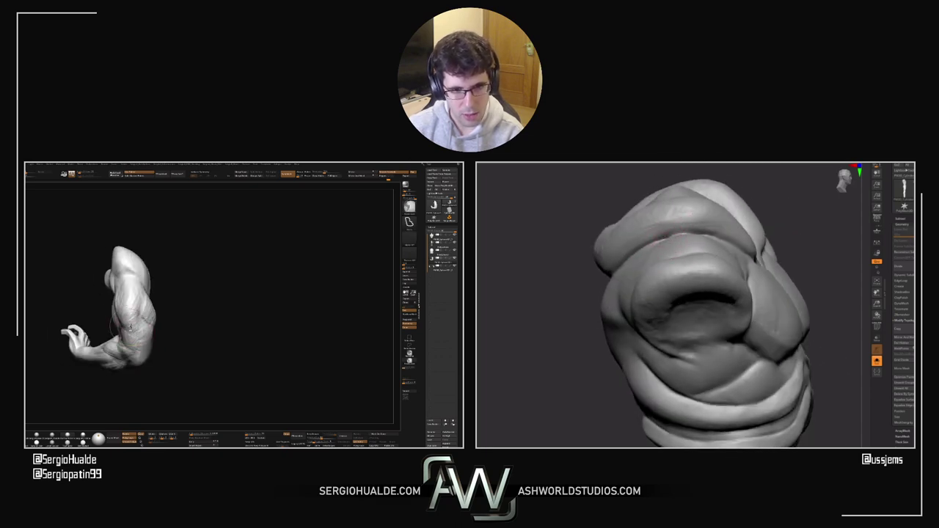
right_click_drag(131, 332, 137, 338)
mouse_move(136, 338)
left_mouse_down()
mouse_move(143, 323)
mouse_move(119, 325)
mouse_move(137, 335)
left_mouse_up()
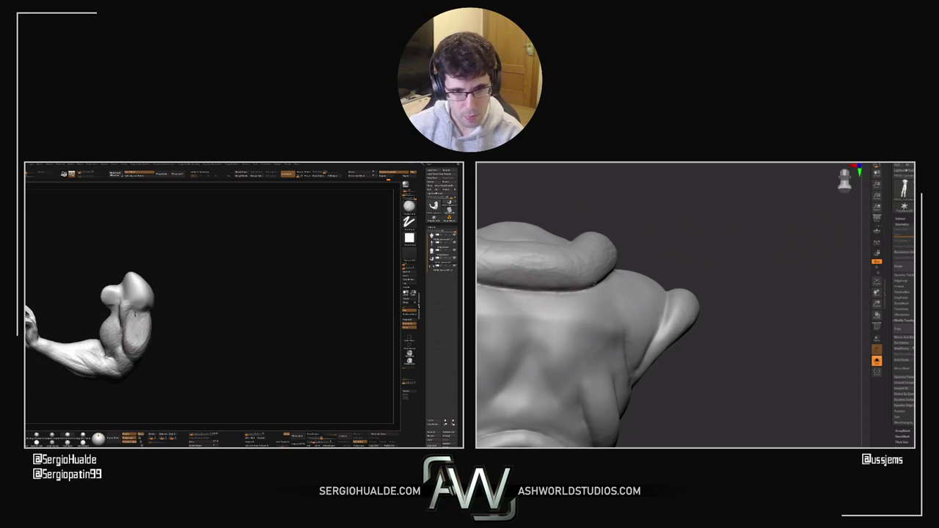
mouse_move(140, 326)
left_mouse_down()
mouse_move(145, 355)
mouse_move(143, 343)
left_mouse_up()
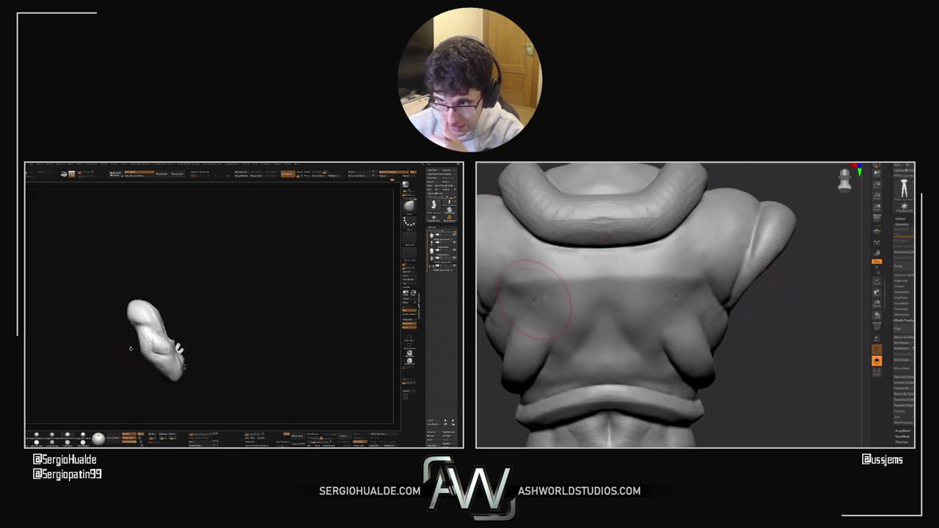
mouse_move(125, 320)
left_mouse_down()
mouse_move(136, 335)
mouse_move(147, 323)
left_mouse_up()
Step: Activate the ClayBuildup brush, compare the arm with the full figure, and isolate the arm again
key("b")
key("c")
key("b")
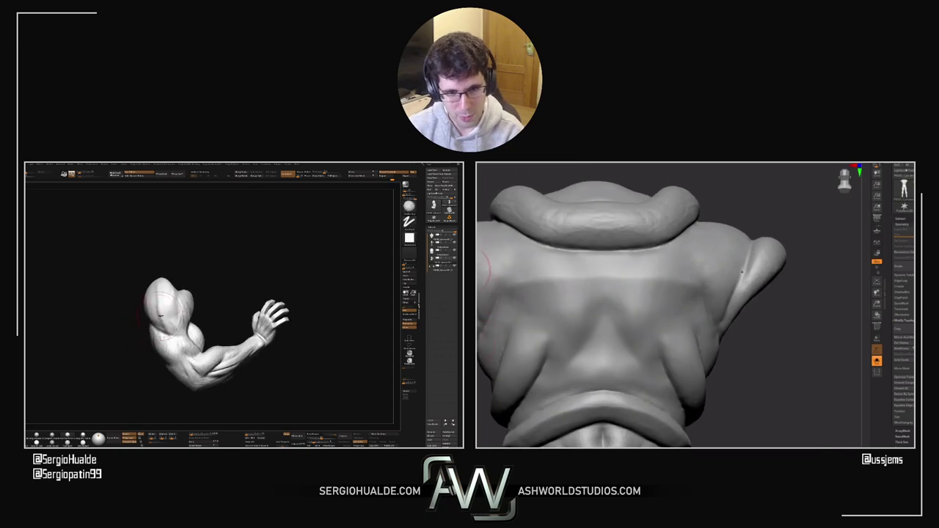
key("shift+s")
right_click_drag(164, 298, 174, 345)
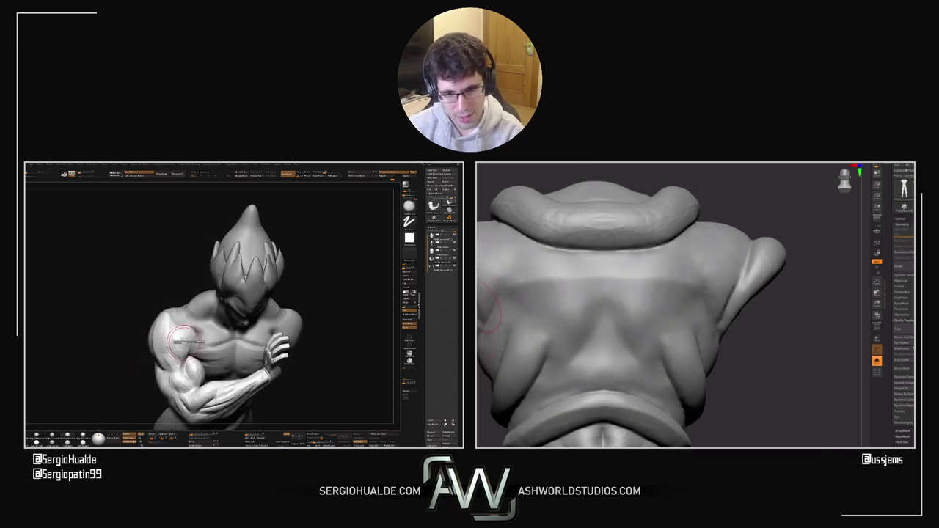
left_click(183, 341, "ctrl+shift")
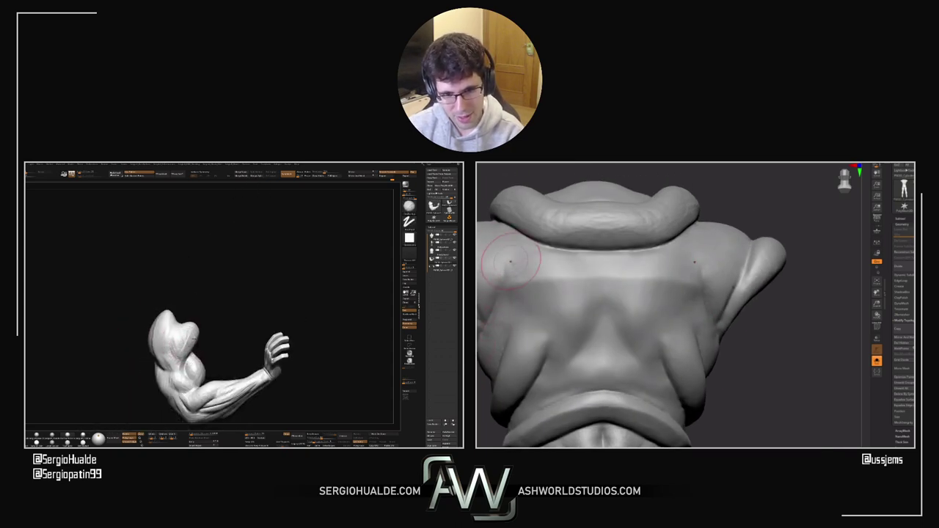
right_click_drag(173, 352, 190, 338)
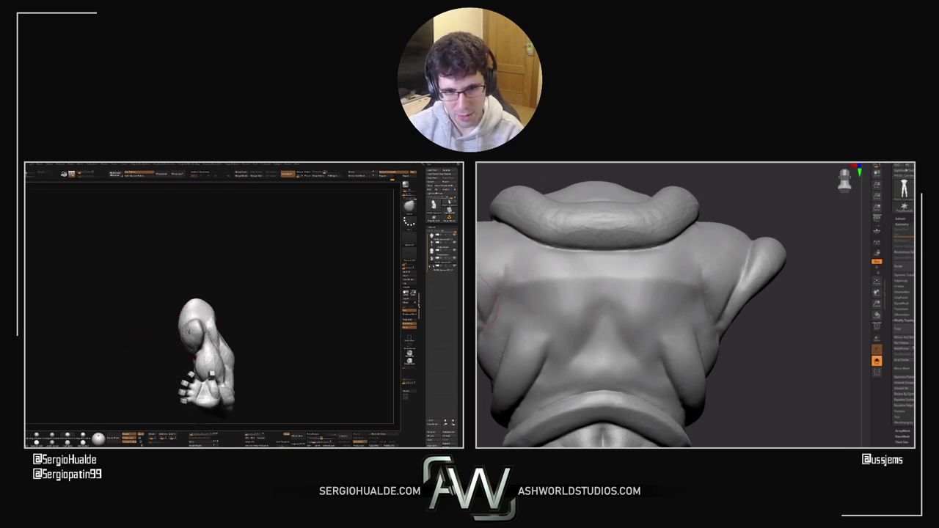
Step: Build up the front shoulder mass above the biceps on the isolated arm
left_click_drag(189, 336, 191, 341)
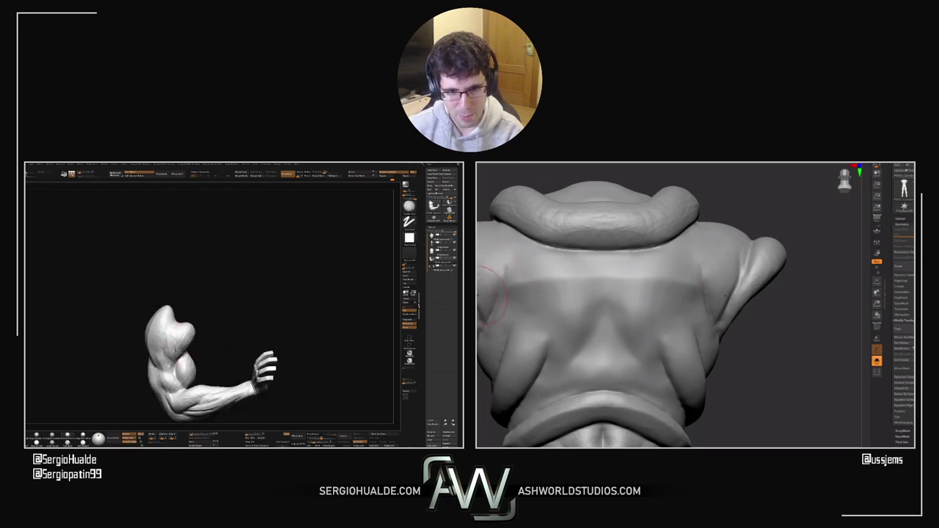
right_click_drag(478, 296, 504, 272)
right_click_drag(178, 336, 176, 341)
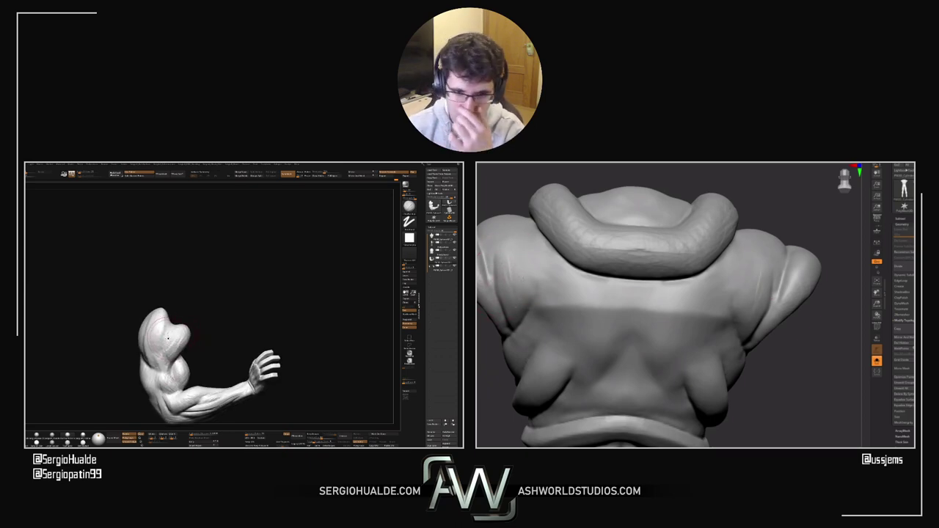
right_click_drag(187, 319, 181, 344, "ctrl")
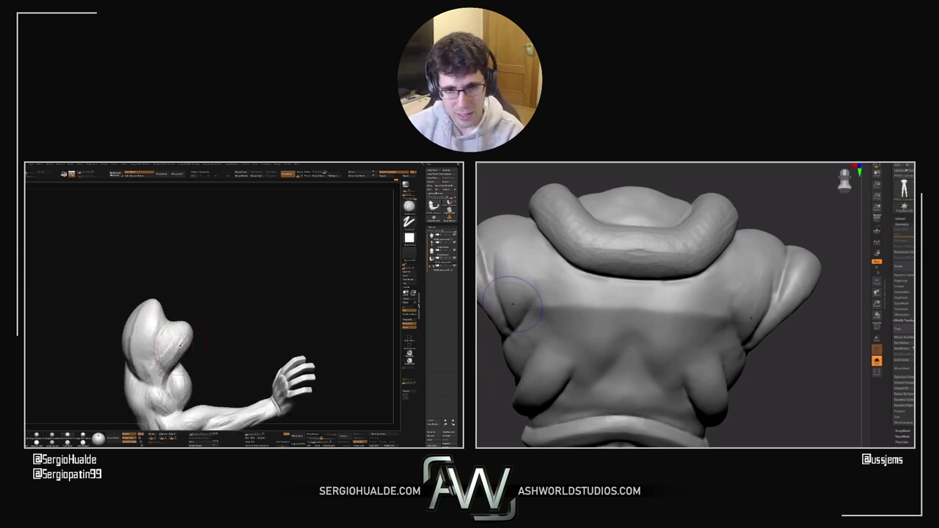
right_click_drag(510, 294, 490, 294)
Step: Sculpt and smooth the front of the raised arm's shoulder against the chest with the full figure shown
right_click_drag(179, 345, 189, 348)
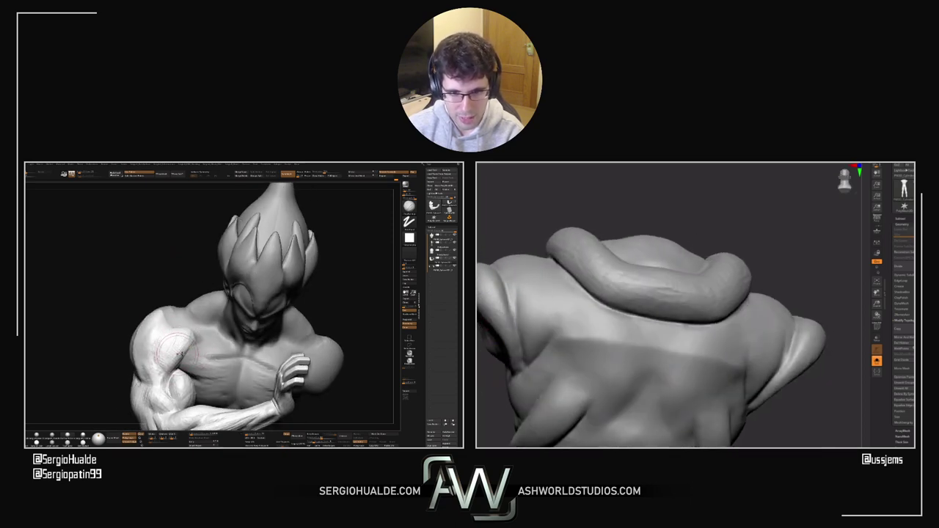
right_click_drag(179, 354, 197, 342)
right_click_drag(192, 305, 176, 325)
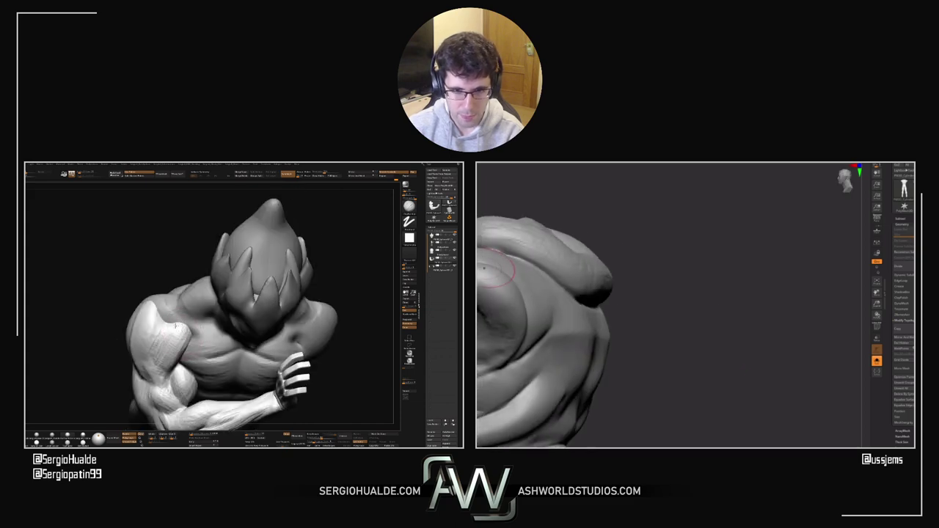
left_click_drag(191, 340, 194, 335)
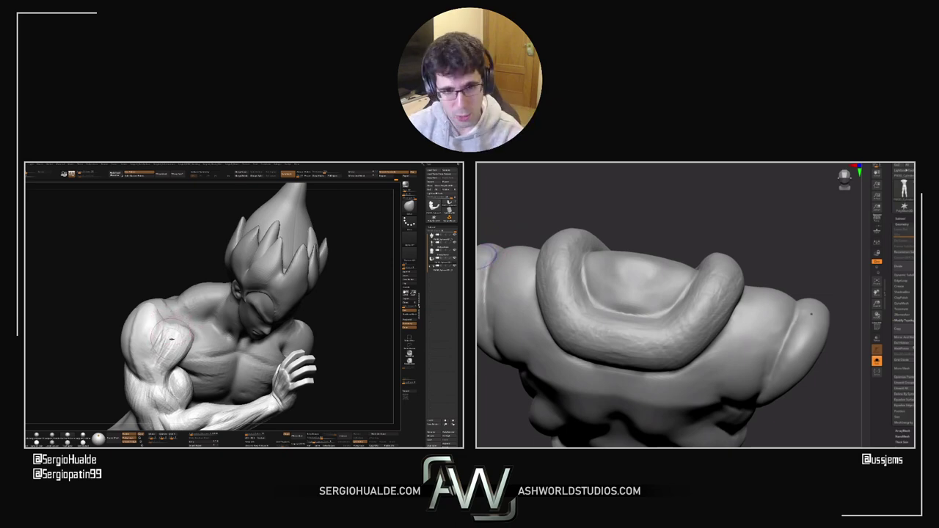
right_click_drag(172, 339, 168, 330)
left_click_drag(168, 331, 169, 323, "shift")
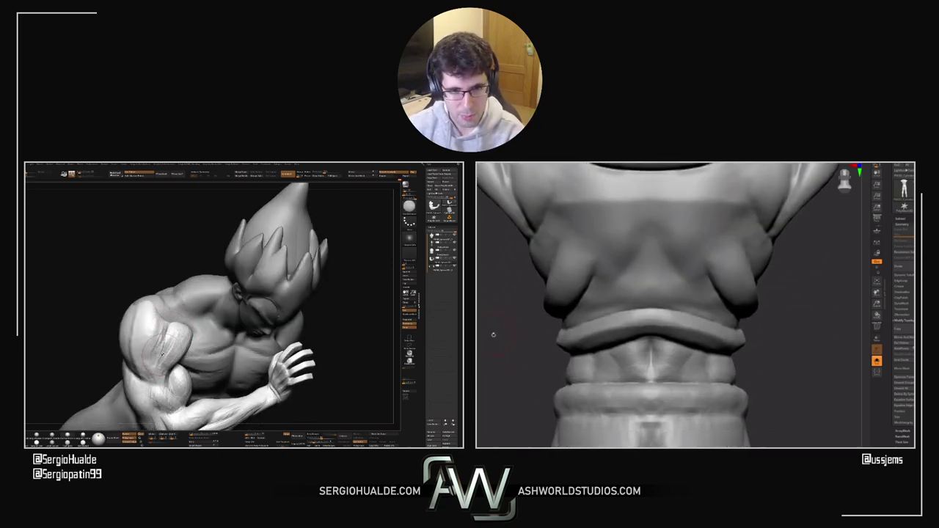
left_click_drag(161, 355, 158, 323)
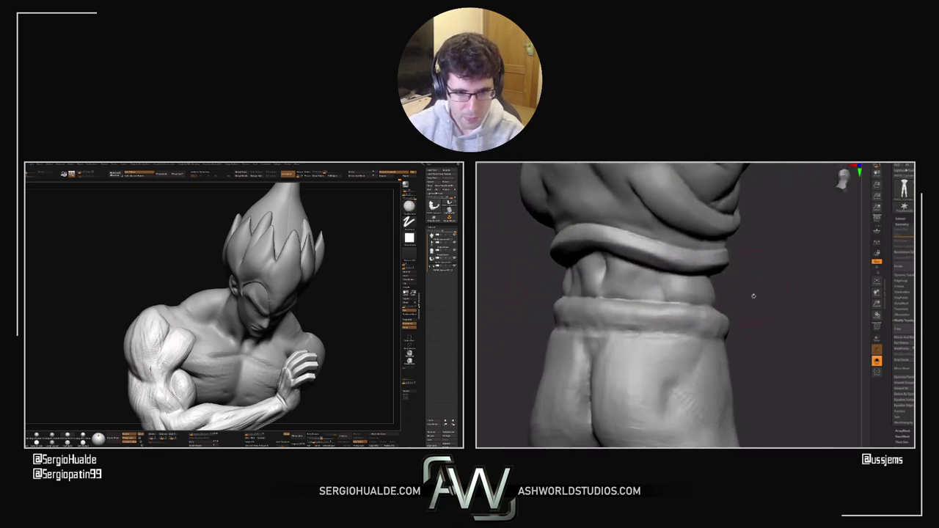
Step: Define and smooth the transition between the shoulder and biceps on the folded arm
mouse_move(170, 345)
right_mouse_down()
mouse_move(159, 366)
mouse_move(190, 332)
right_mouse_up()
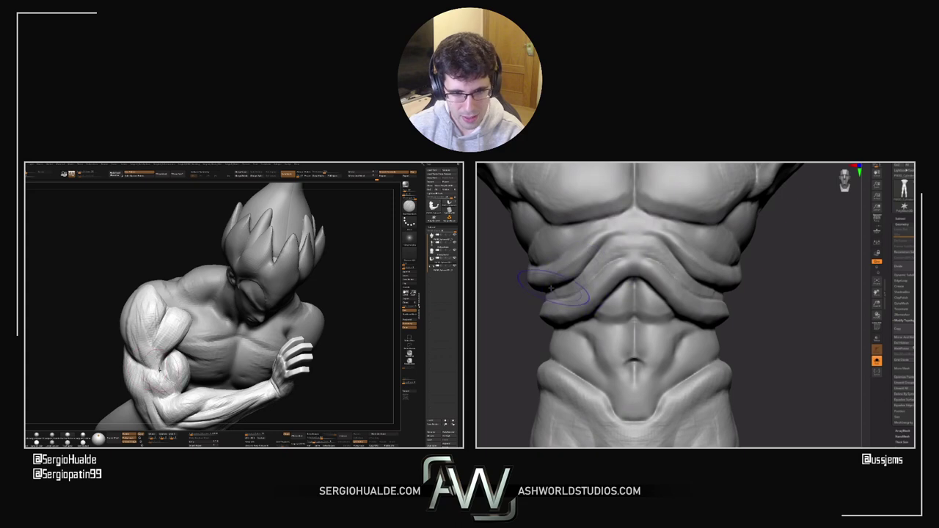
right_click_drag(162, 376, 166, 376, "shift")
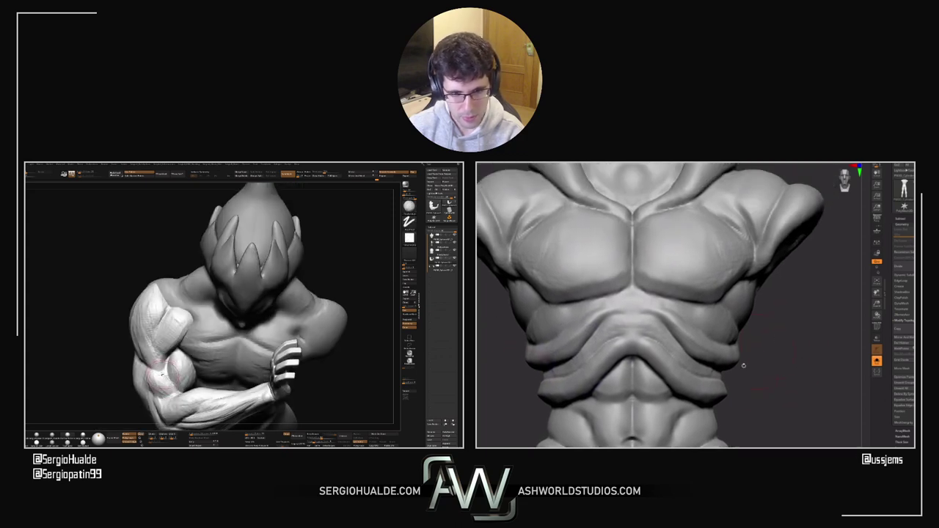
left_click_drag(167, 380, 147, 350)
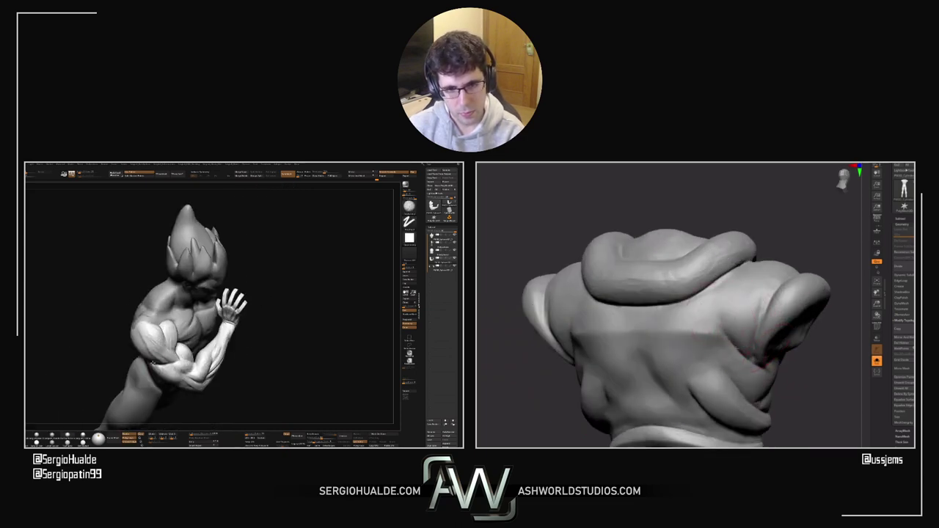
right_click_drag(147, 351, 150, 330, "ctrl")
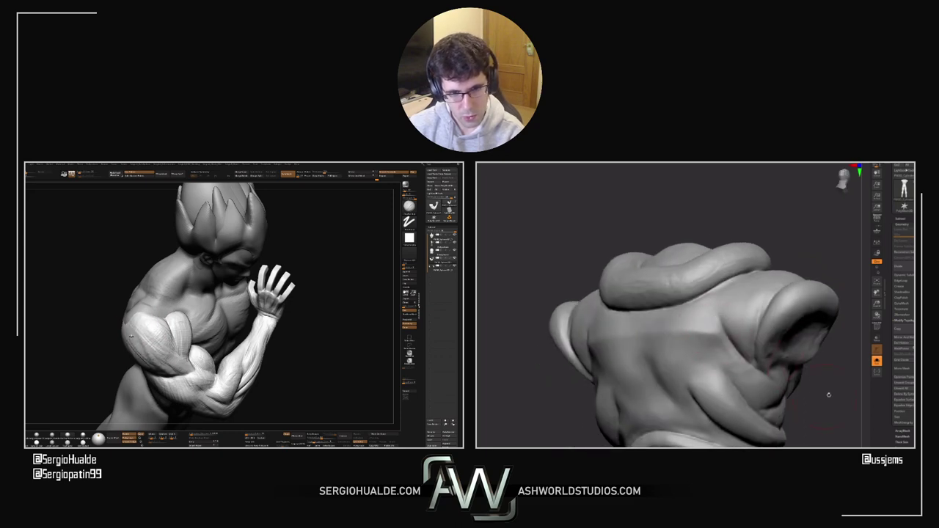
Step: Refine the outer and rear shoulder of the folded arm, adjusting its form with the Move brush
right_click_drag(131, 337, 190, 347)
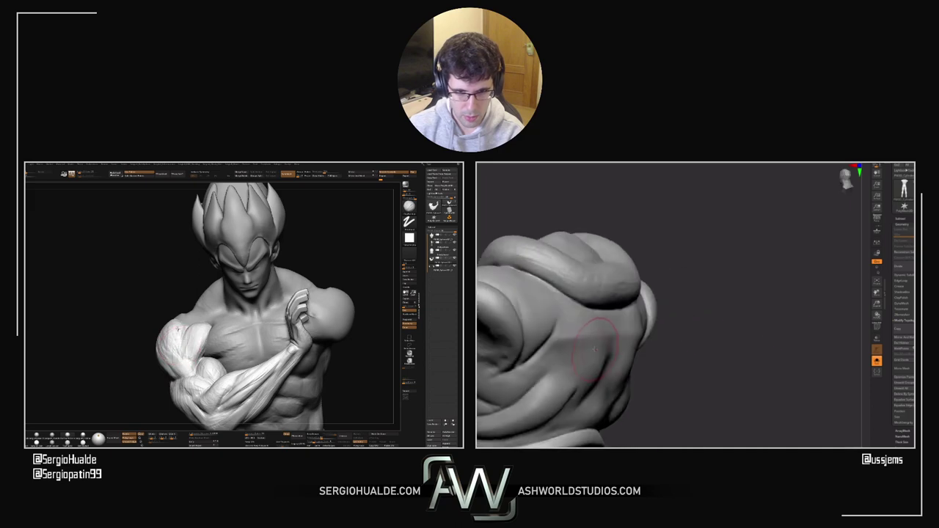
left_click_drag(176, 328, 159, 351)
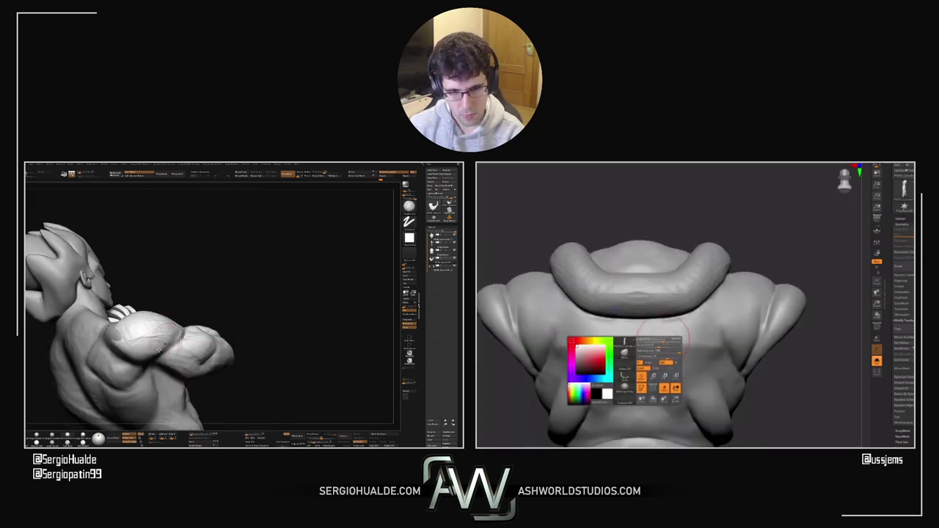
right_click_drag(152, 357, 98, 353)
key("b")
key("m")
key("v")
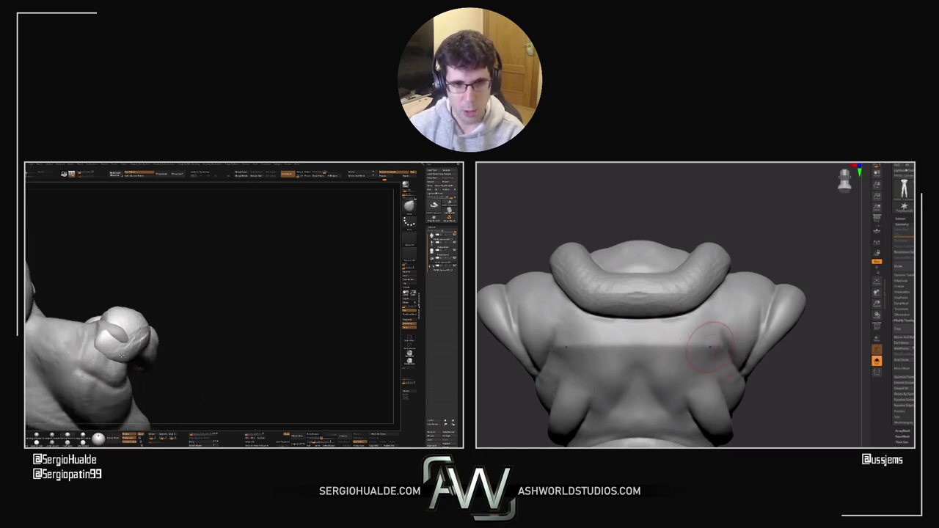
left_click_drag(121, 355, 142, 361)
Step: Shape the thick folds wrapping around the grey torso's side just above the waistband
left_click_drag(773, 404, 761, 310, "alt")
left_click_drag(833, 346, 839, 338)
left_click_drag(526, 338, 667, 301)
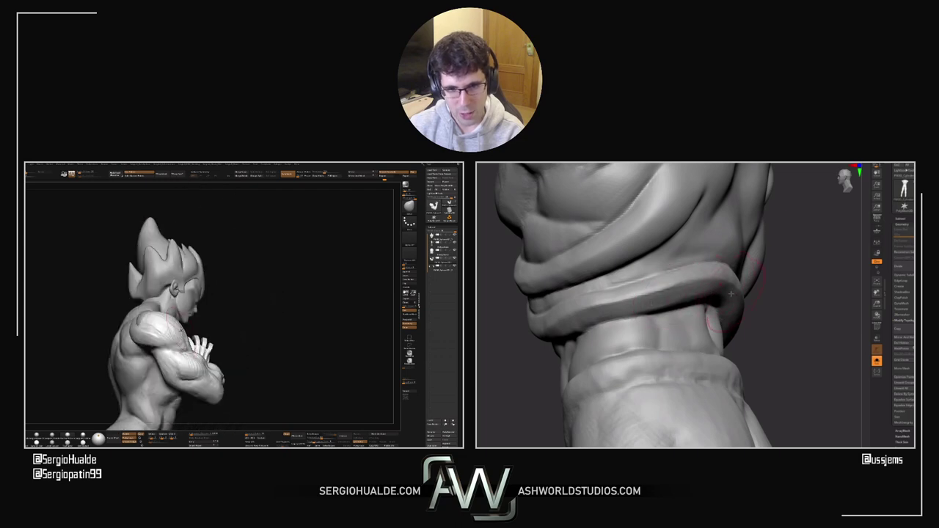
right_click_drag(686, 293, 765, 294)
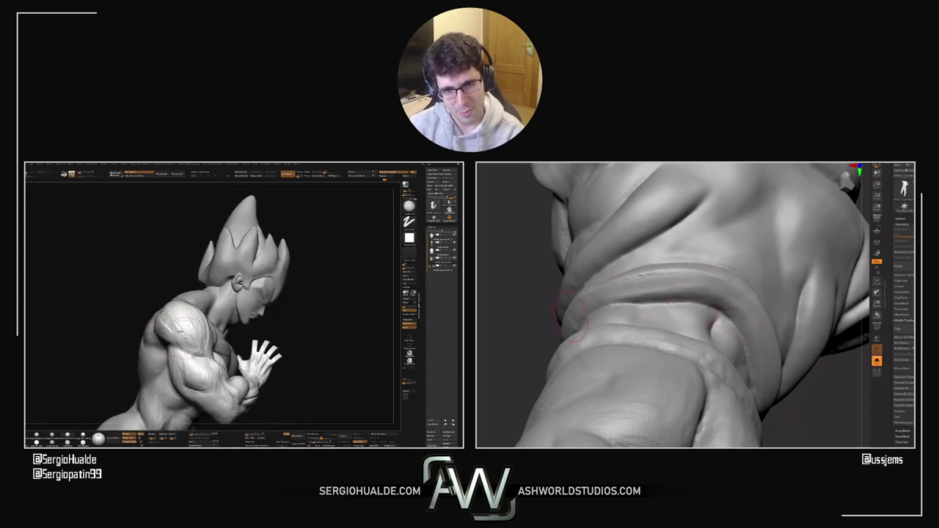
left_click_drag(549, 333, 597, 325)
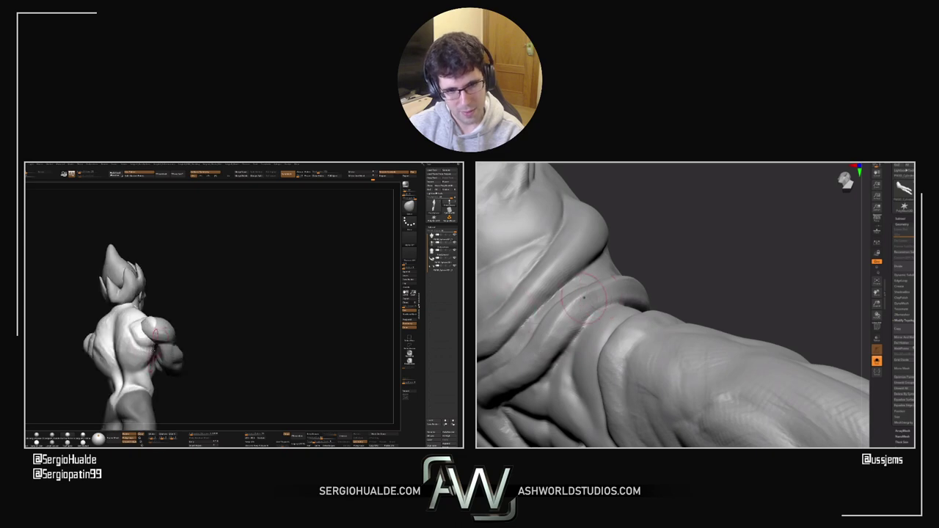
Step: Build up the muscles on the spiky-haired figure's middle and lower back with the Clay Buildup brush
mouse_move(551, 307)
right_mouse_down("ctrl")
mouse_move(551, 264)
mouse_move(609, 293)
mouse_move(592, 291)
mouse_move(687, 312)
mouse_move(678, 303)
right_mouse_up("ctrl")
left_click_drag(677, 303, 637, 273)
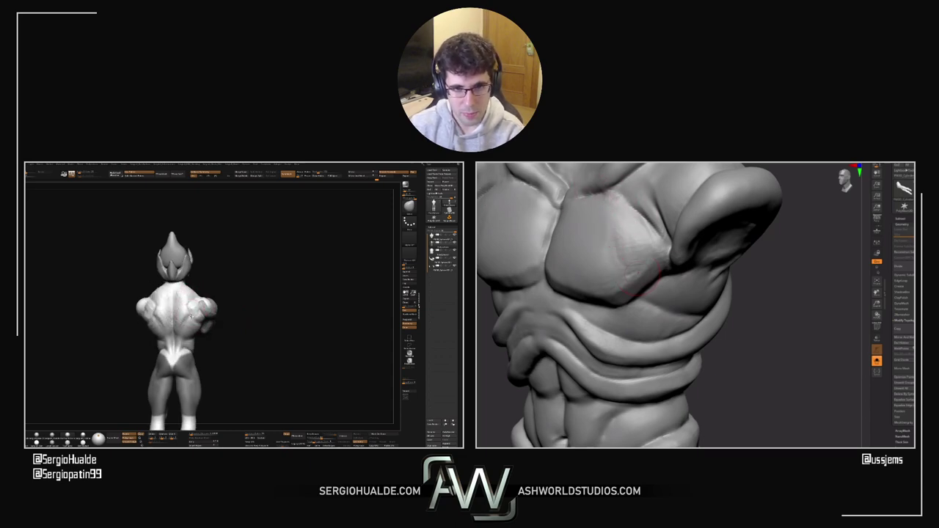
mouse_move(186, 321)
right_mouse_down()
mouse_move(196, 320)
mouse_move(170, 325)
right_mouse_up()
key("b")
key("c")
key("b")
left_click_drag(170, 327, 209, 322)
right_click_drag(217, 345, 216, 337)
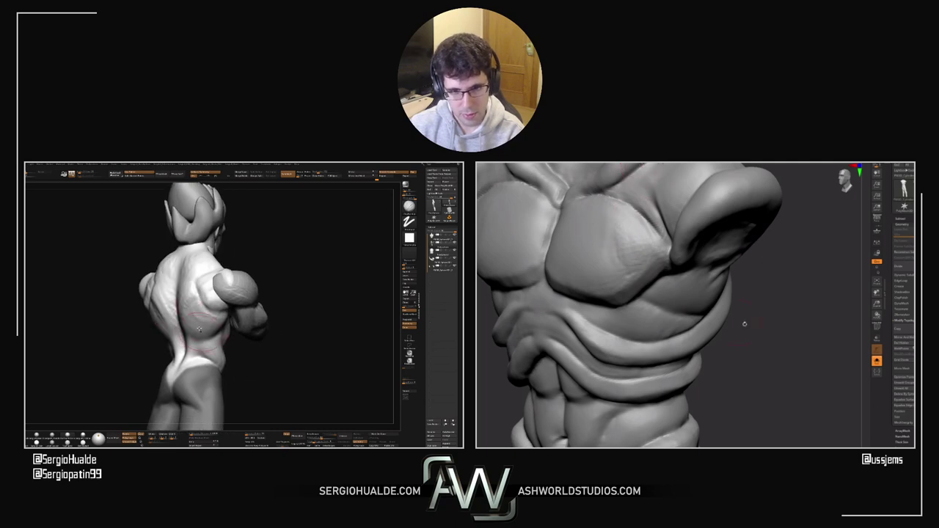
Step: Smooth the grey torso's upper outer chest and refine the muscles on the side of the figure's back
left_click_drag(743, 325, 734, 366)
right_click_drag(215, 338, 215, 329)
left_click_drag(734, 367, 639, 323)
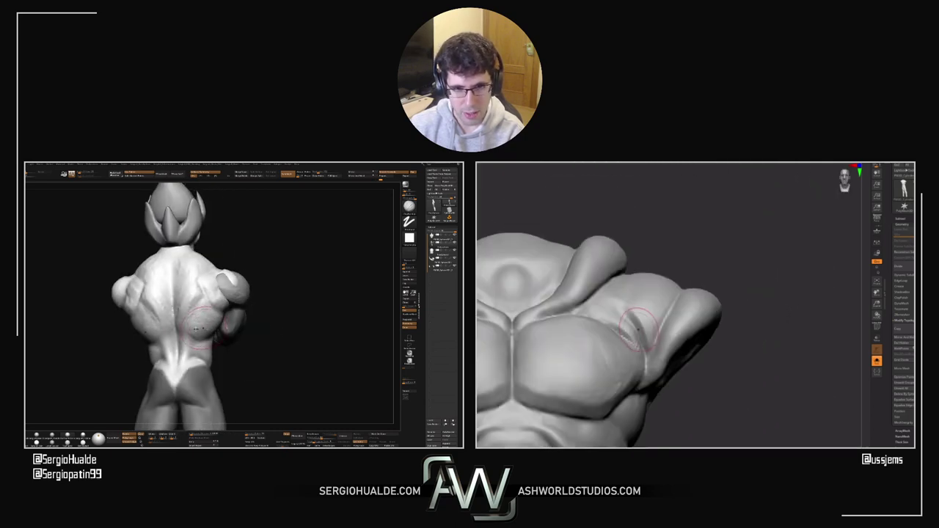
mouse_move(209, 329)
right_mouse_down()
mouse_move(184, 335)
mouse_move(200, 338)
right_mouse_up()
key("shift")
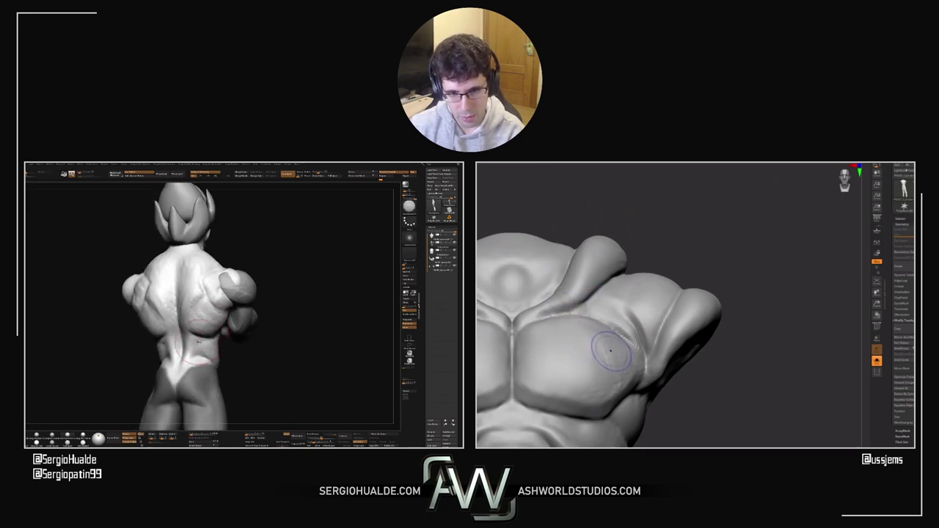
key("space")
mouse_move(203, 340)
right_mouse_down()
mouse_move(194, 340)
mouse_move(217, 335)
right_mouse_up()
right_click_drag(615, 391, 609, 388)
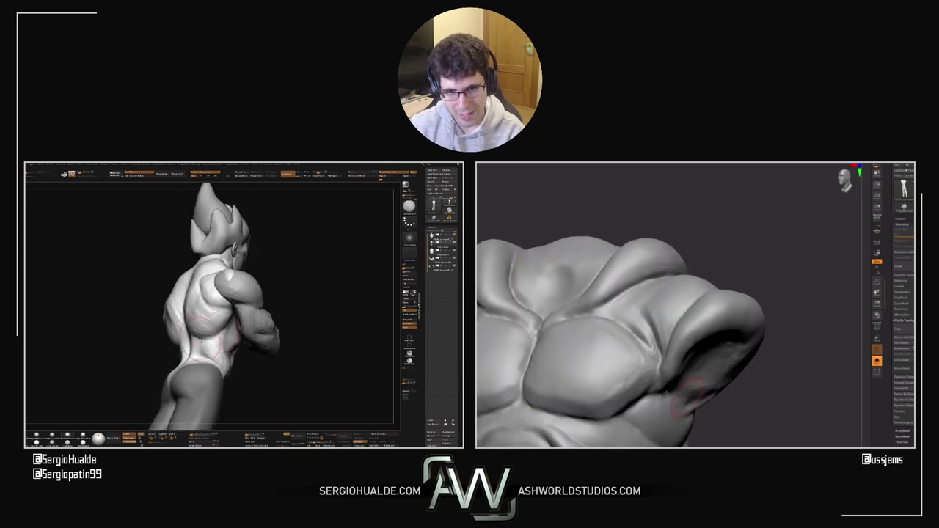
Step: Define the lower edge of the figure's latissimus and refine the crease between the grey torso's chest and armpit
right_click_drag(194, 348, 206, 343)
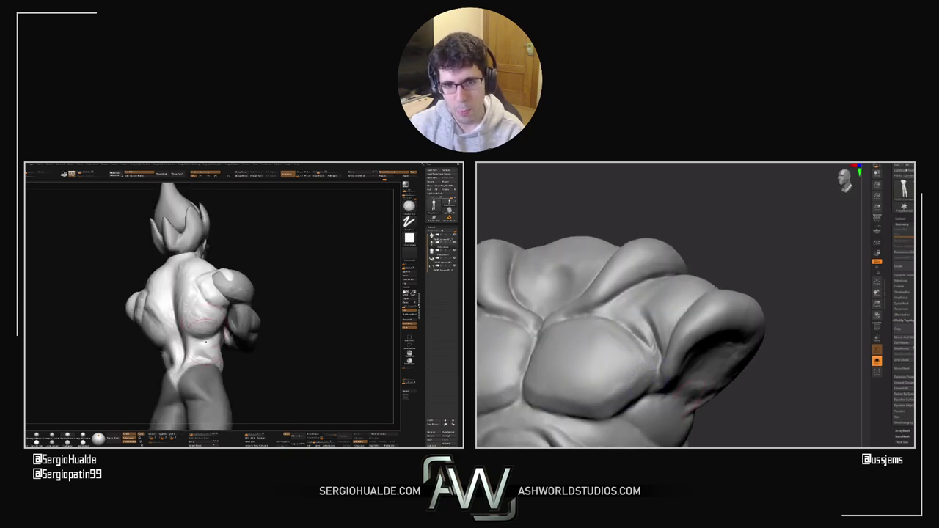
right_click_drag(756, 400, 725, 411)
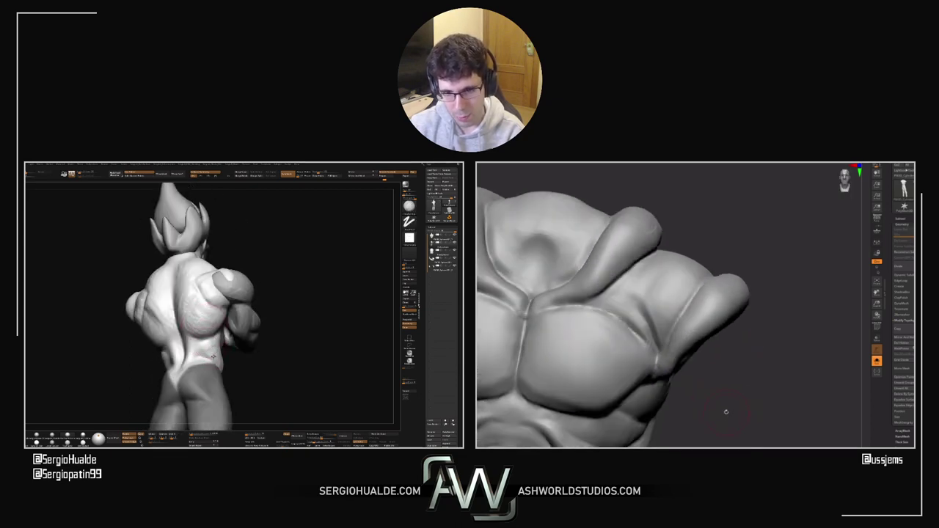
right_click_drag(208, 347, 212, 344)
left_click_drag(211, 344, 197, 336)
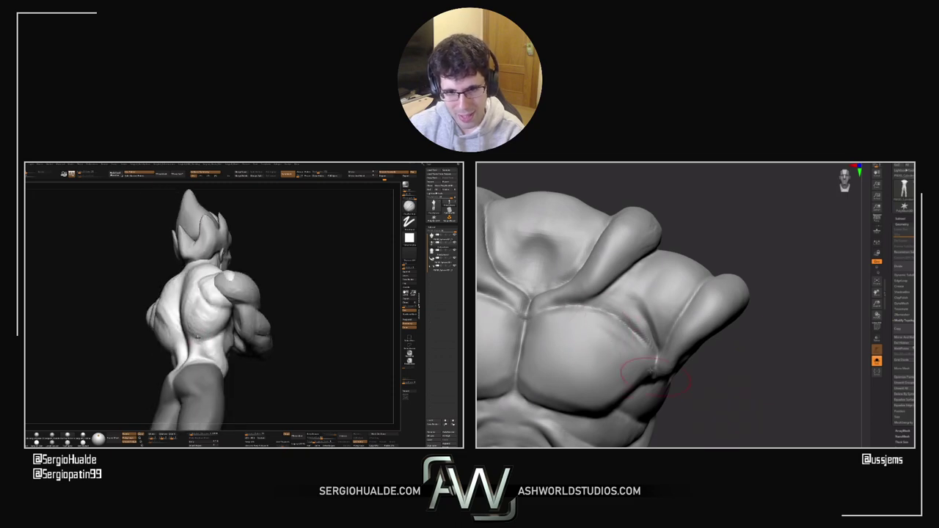
right_click_drag(653, 370, 632, 352)
right_click_drag(218, 332, 196, 345)
right_click_drag(758, 389, 807, 386)
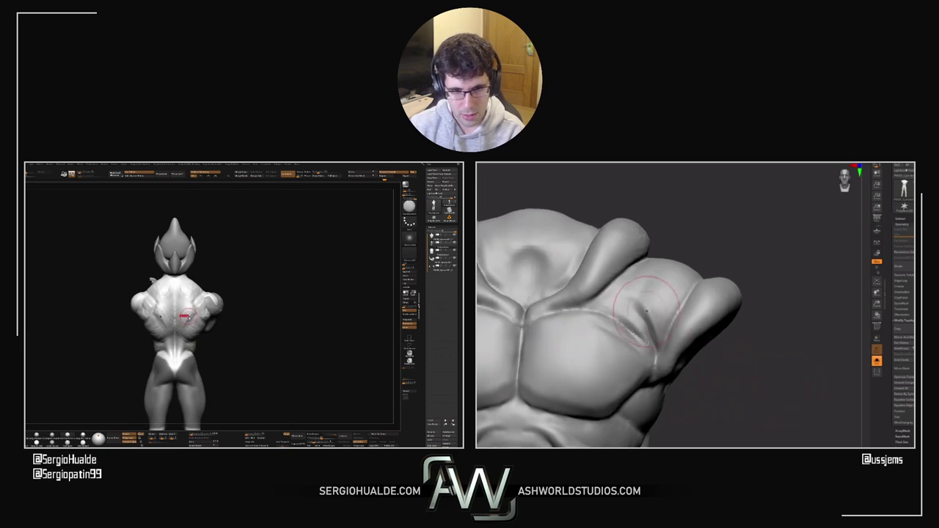
Step: Round the grey torso's front shoulder between the trapezius and arm stump, and refine the figure's upper back
mouse_move(719, 356)
right_mouse_down()
mouse_move(702, 337)
mouse_move(706, 356)
mouse_move(718, 358)
right_mouse_up()
right_click_drag(192, 317, 181, 314)
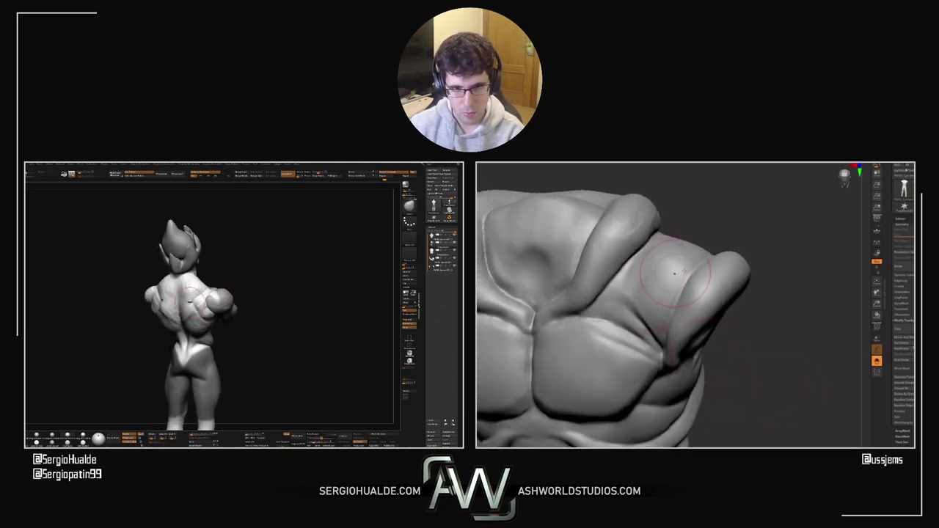
right_click_drag(707, 245, 682, 249)
right_click_drag(180, 314, 192, 299)
key("s")
left_click_drag(661, 252, 668, 251)
mouse_move(191, 300)
right_mouse_down()
mouse_move(189, 292)
mouse_move(192, 307)
right_mouse_up()
right_click_drag(731, 216, 685, 266, "alt")
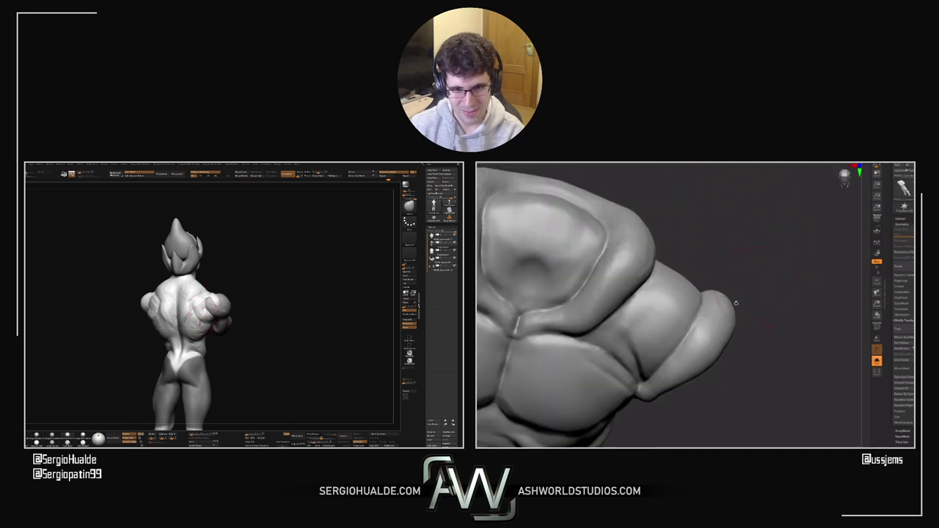
Step: Define the crease separating the grey torso's shoulder from the upper arm and chest
right_click_drag(751, 297, 743, 310)
mouse_move(197, 297)
right_mouse_down()
mouse_move(149, 325)
mouse_move(172, 330)
right_mouse_up()
right_click_drag(690, 339, 678, 356)
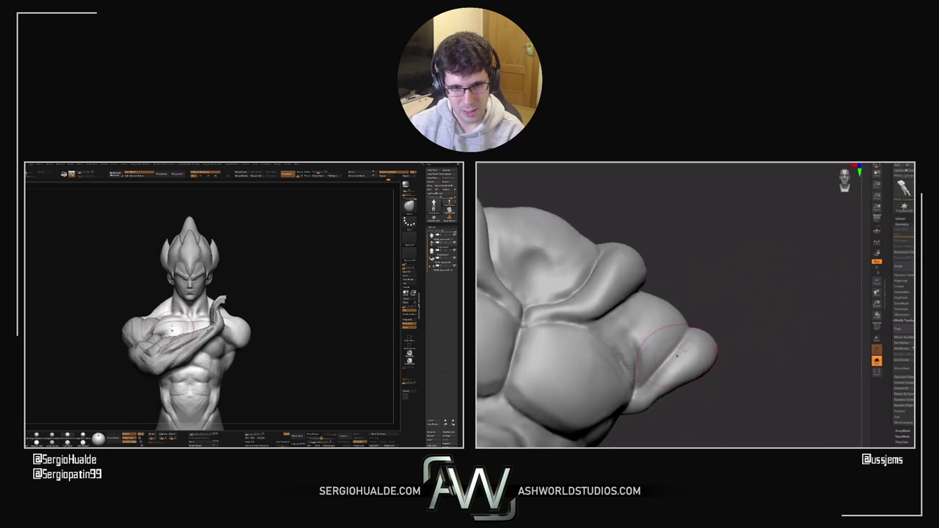
right_click_drag(189, 295, 179, 327, "ctrl")
right_click_drag(639, 371, 675, 413)
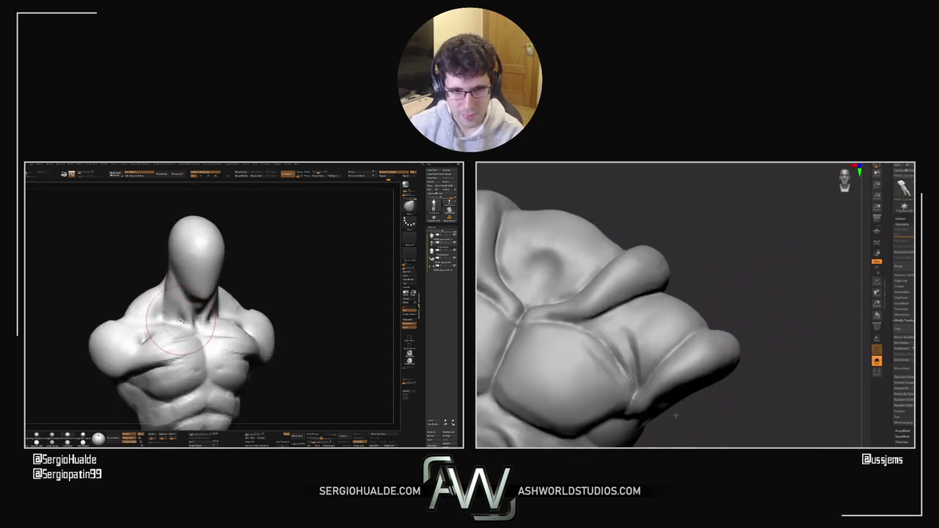
Step: Shape the side of the figure's neck where it meets the trapezius, with only the body shown
right_click_drag(150, 315, 175, 305)
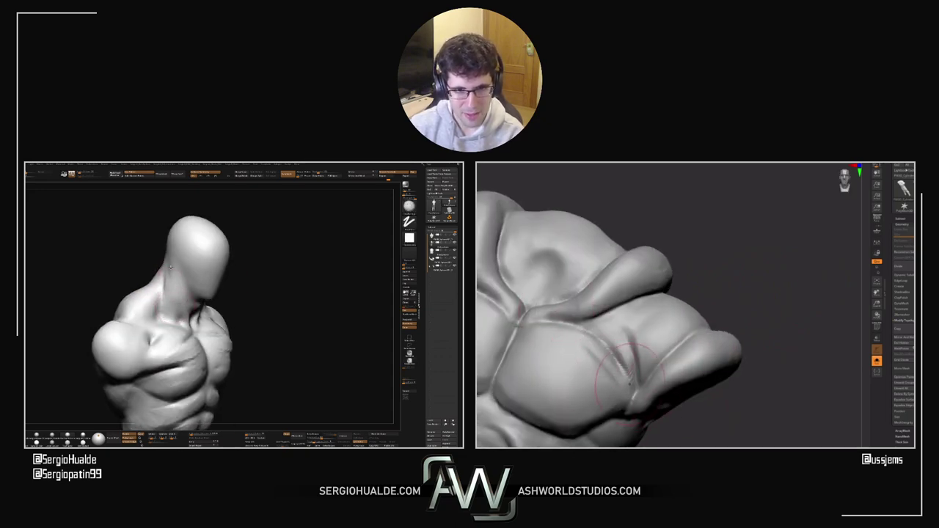
left_click_drag(175, 306, 173, 279)
mouse_move(704, 292)
left_mouse_down()
mouse_move(790, 239)
mouse_move(797, 217)
left_mouse_up()
left_click_drag(749, 286, 771, 273)
right_click_drag(169, 279, 172, 295)
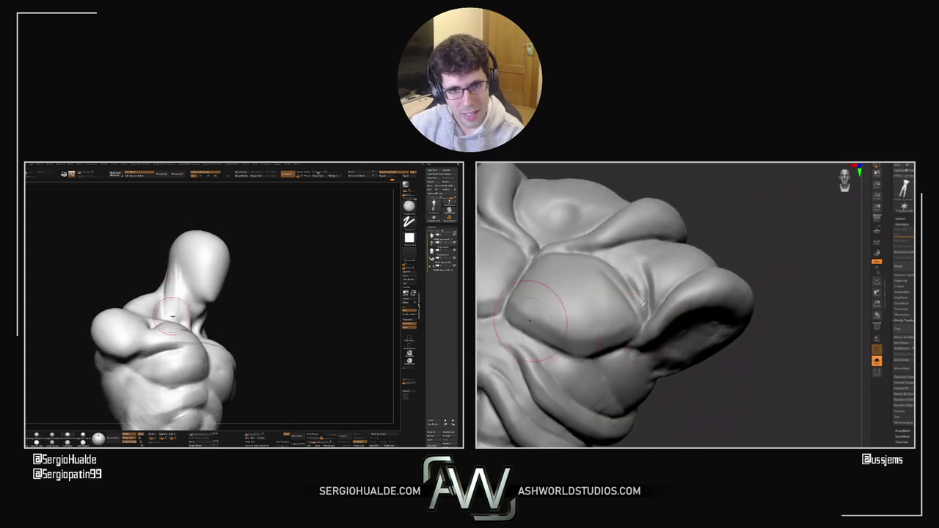
left_click_drag(171, 296, 238, 291)
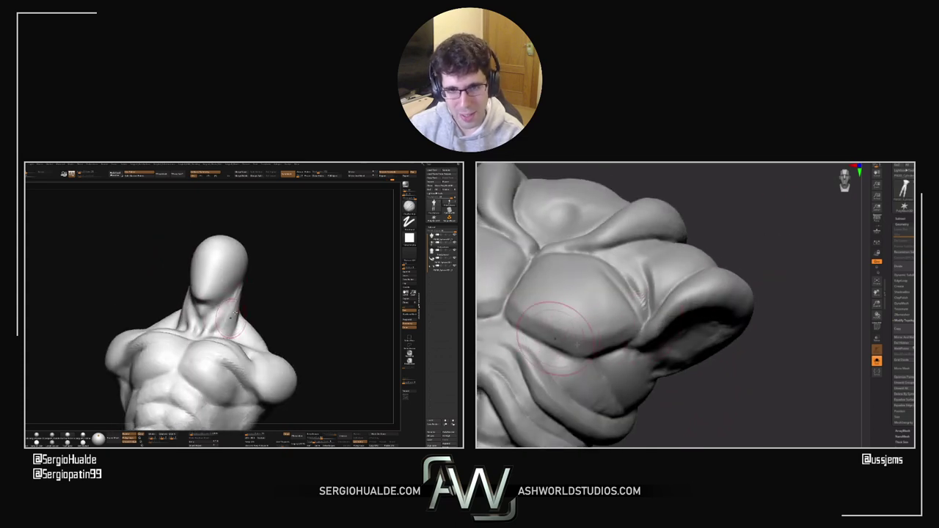
Step: Define the figure's side neck muscle and the hollow above the collarbone
right_click_drag(598, 345, 573, 341)
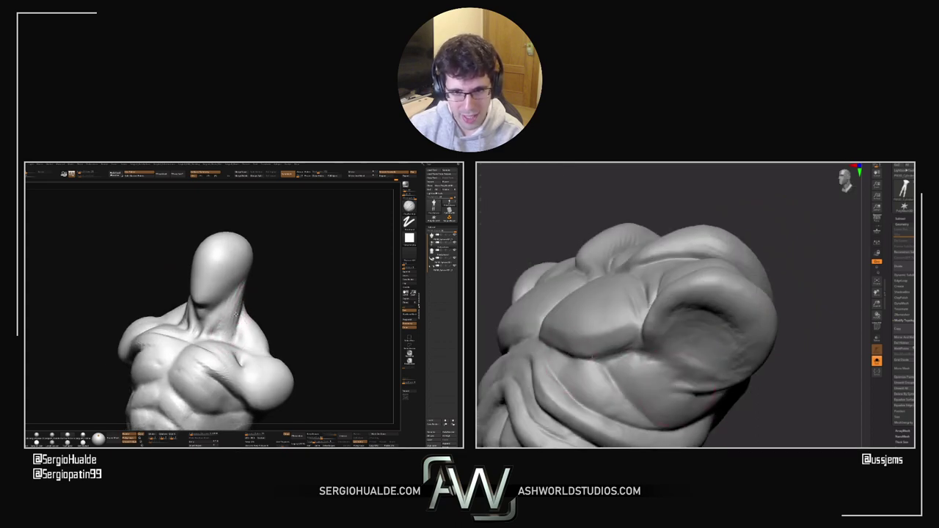
right_click_drag(236, 314, 240, 313)
right_click_drag(592, 358, 551, 340)
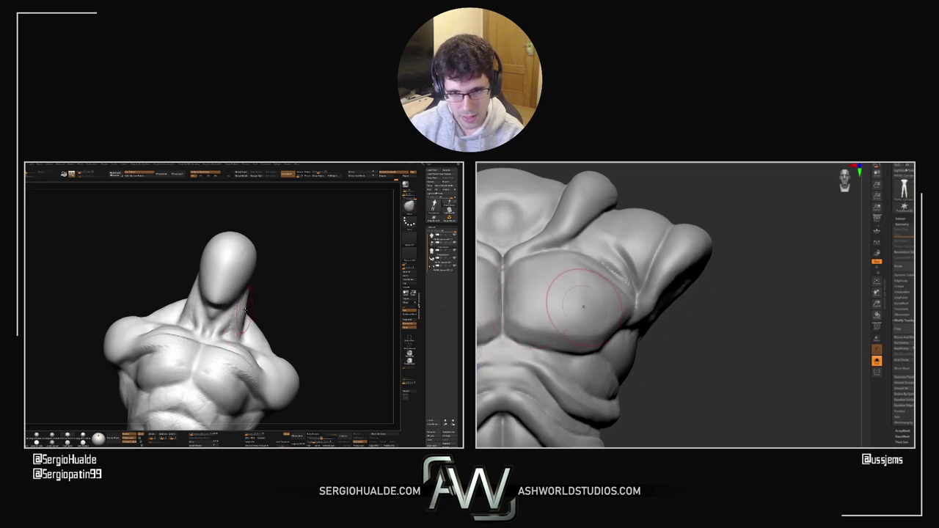
right_click_drag(239, 328, 219, 329)
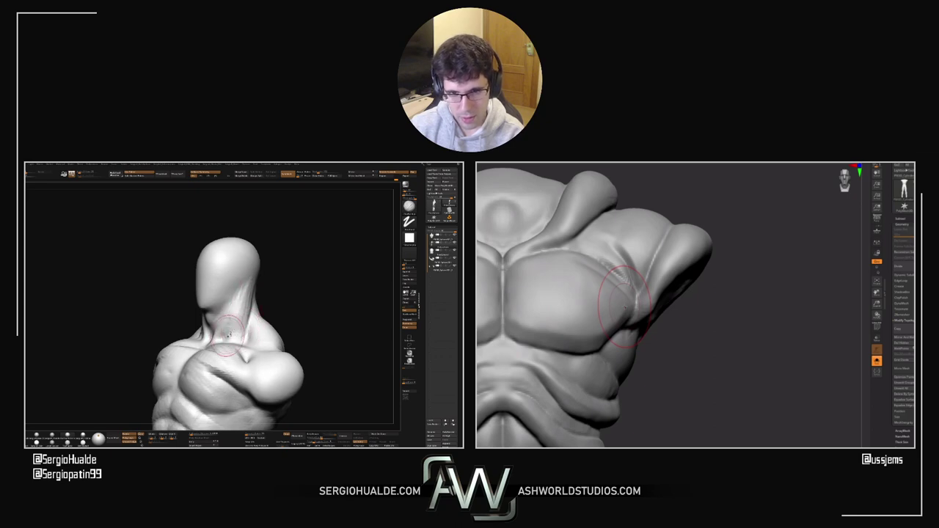
left_click_drag(229, 334, 222, 327)
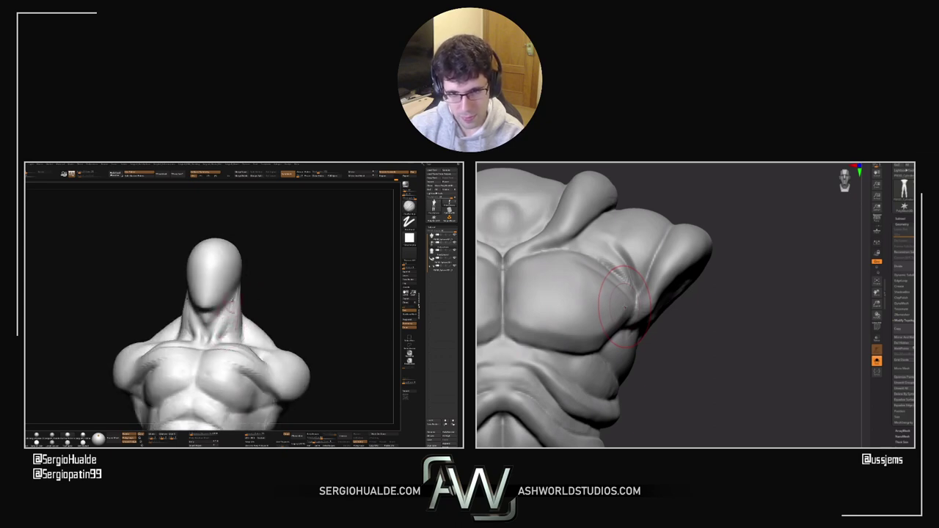
left_click_drag(221, 327, 231, 316)
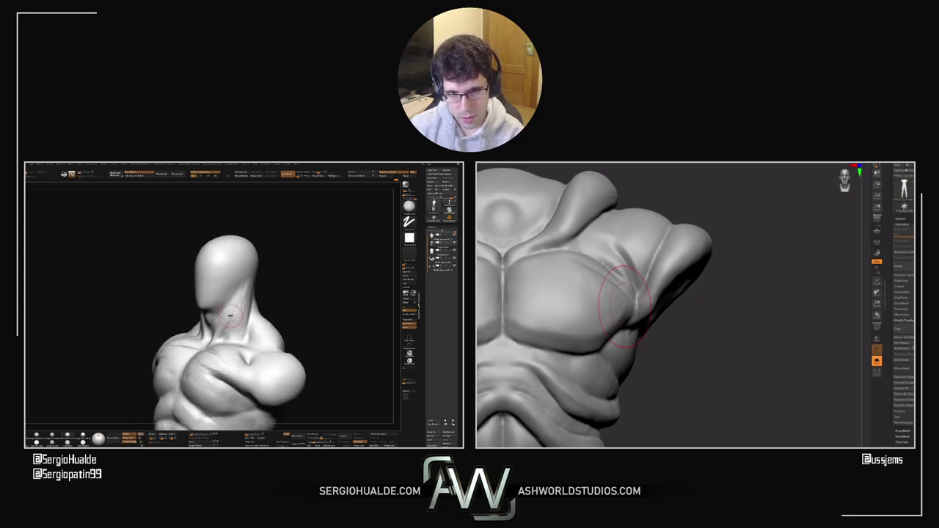
left_click_drag(250, 275, 242, 323)
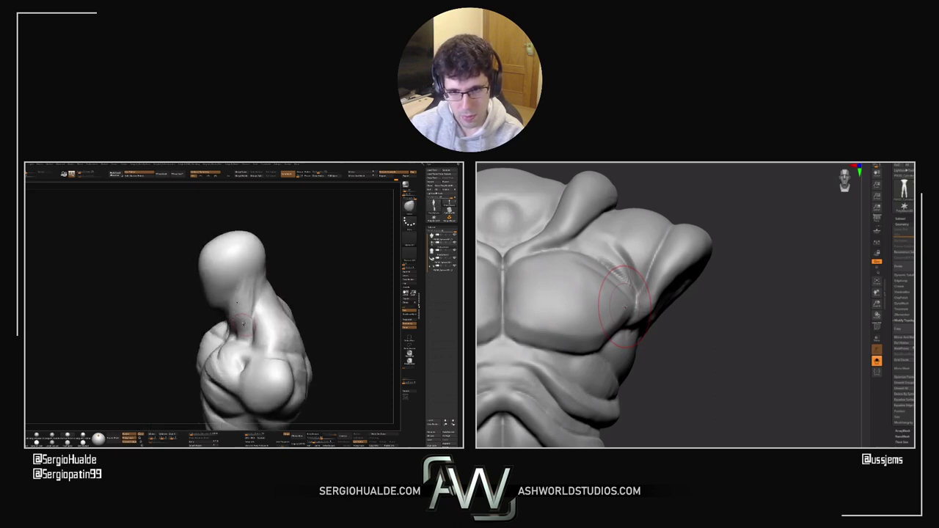
Step: Adjust the neck and trapezius with the full figure shown, and refine the grey torso's chest and shoulder forms
right_click_drag(616, 279, 623, 220)
mouse_move(637, 308)
right_mouse_down()
mouse_move(618, 235)
mouse_move(587, 257)
mouse_move(646, 301)
right_mouse_up()
mouse_move(256, 328)
right_mouse_down()
mouse_move(270, 317)
mouse_move(250, 317)
right_mouse_up()
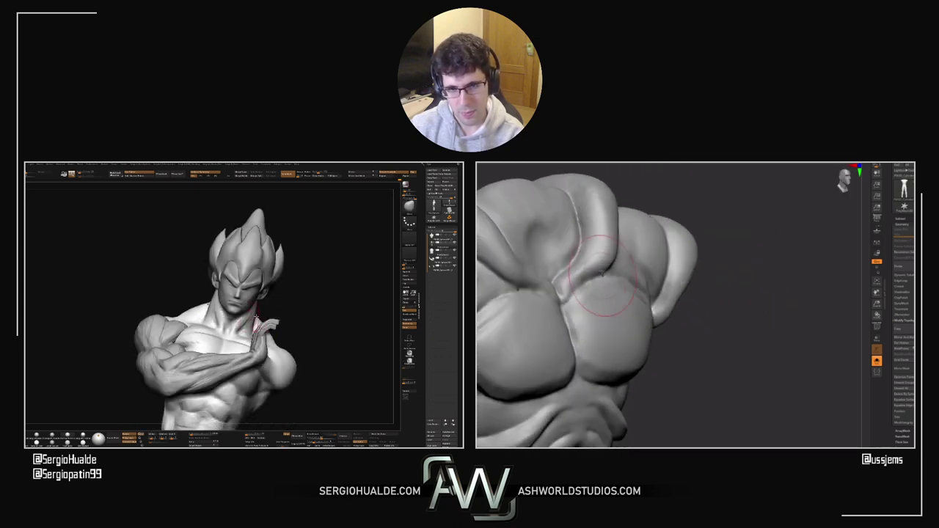
right_click_drag(608, 294, 609, 307)
right_click_drag(243, 325, 251, 320)
right_click_drag(763, 305, 719, 266)
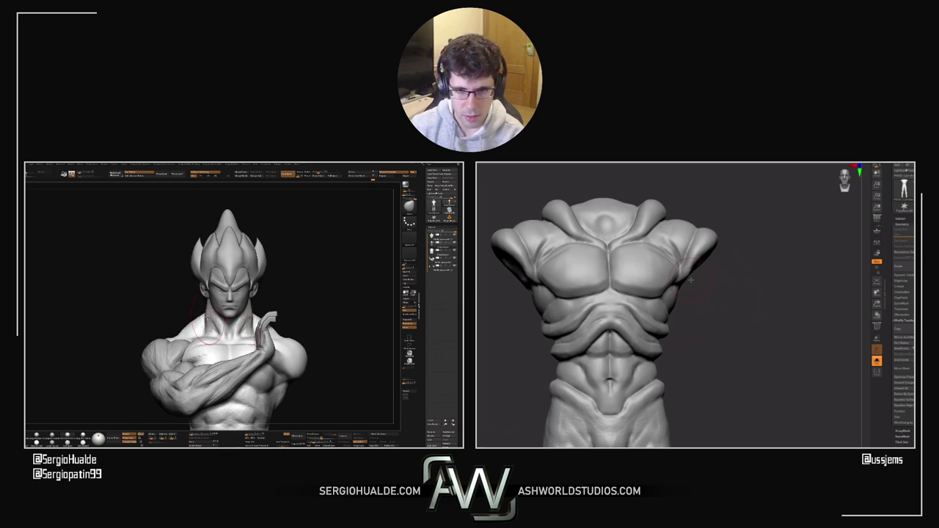
Step: Shape and smooth the back and sides of the isolated body's neck
right_click_drag(210, 308, 260, 311)
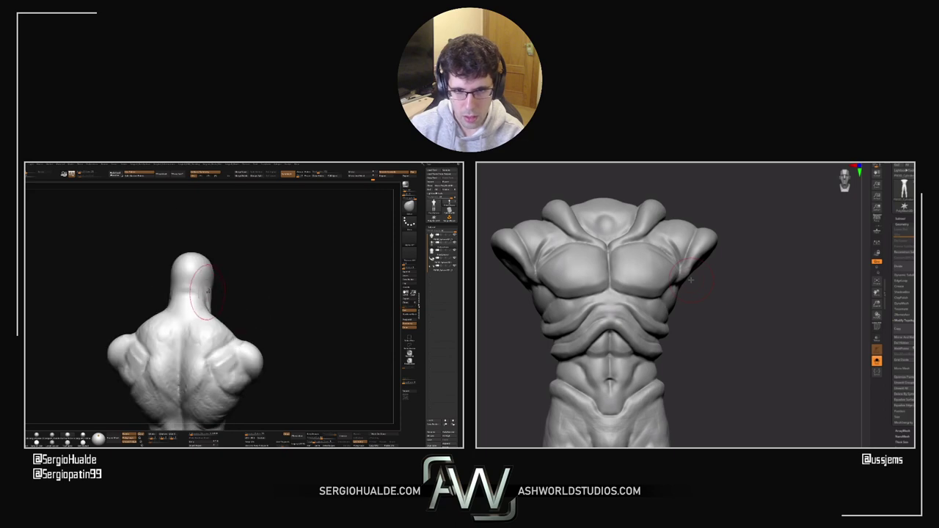
mouse_move(225, 291)
left_mouse_down()
mouse_move(195, 267)
mouse_move(211, 295)
left_mouse_up()
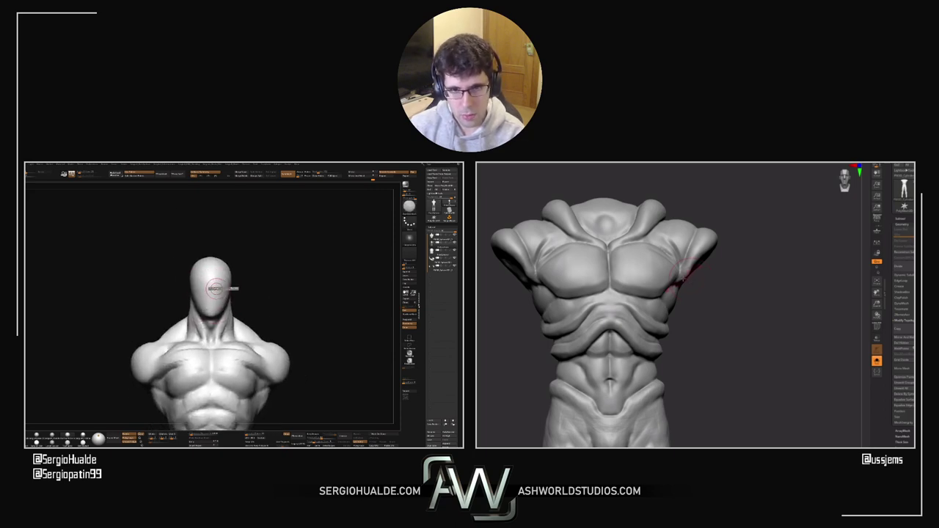
right_click_drag(222, 286, 220, 287, "ctrl")
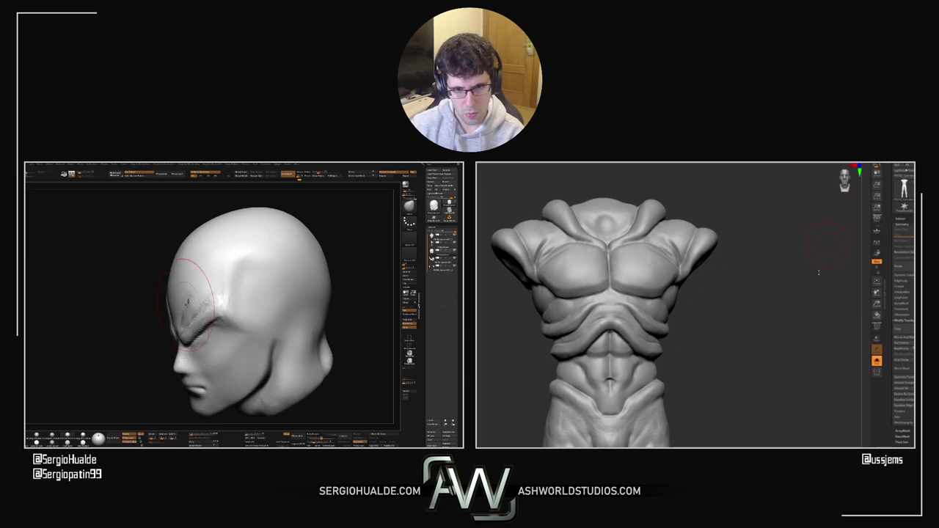
Step: Sculpt the cheekbone and cheek plane of the isolated head down towards the jaw
left_click_drag(819, 272, 723, 301)
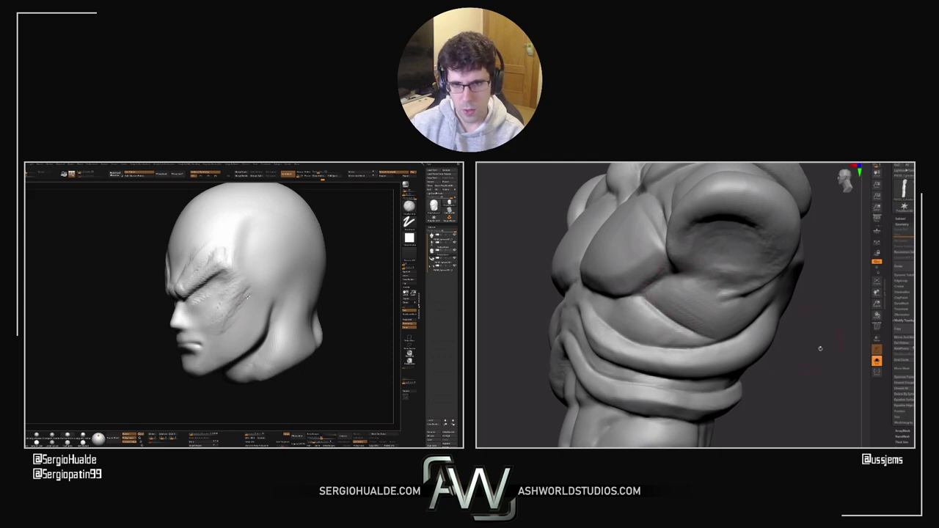
left_click_drag(820, 349, 834, 333)
mouse_move(240, 299)
right_mouse_down()
mouse_move(269, 296)
mouse_move(246, 290)
right_mouse_up()
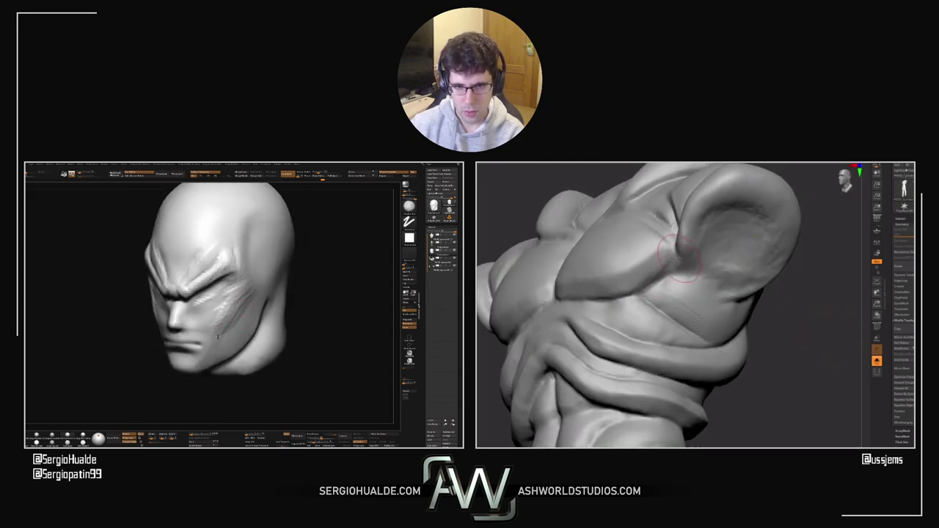
mouse_move(212, 321)
left_mouse_down()
mouse_move(226, 308)
mouse_move(220, 314)
mouse_move(237, 316)
left_mouse_up()
right_click_drag(237, 315, 236, 301)
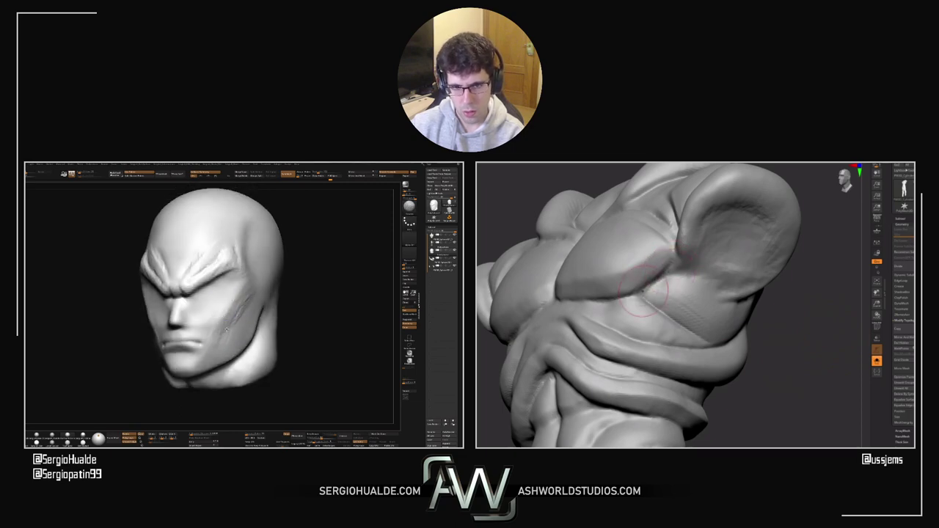
right_click_drag(227, 344, 224, 301)
Step: Mask the mouth area of the head, soften the mask, and adjust the lips in profile
right_click_drag(582, 326, 510, 356)
left_click_drag(224, 300, 210, 317)
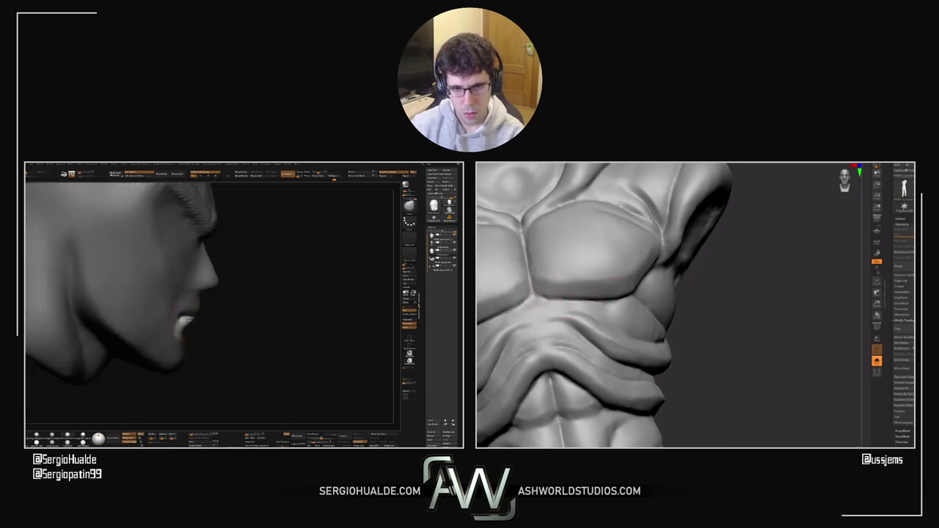
mouse_move(209, 324)
left_mouse_down()
mouse_move(185, 318)
mouse_move(193, 327)
mouse_move(179, 338)
left_mouse_up()
left_click(185, 318, "ctrl")
right_click(179, 338)
left_click(151, 343, "ctrl")
key("space")
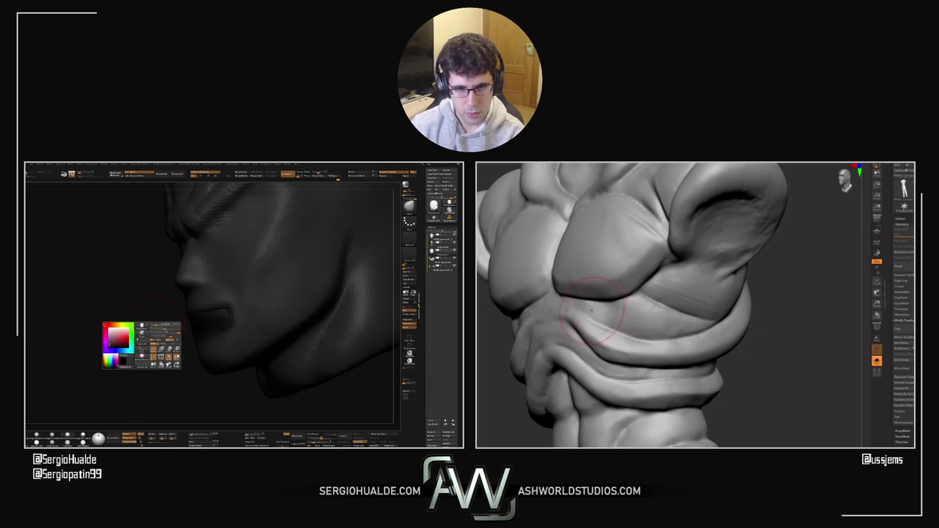
left_click_drag(112, 330, 105, 323)
Step: Sculpt the lips and mouth corners, blending them into the surrounding cheeks
left_click_drag(167, 323, 211, 314)
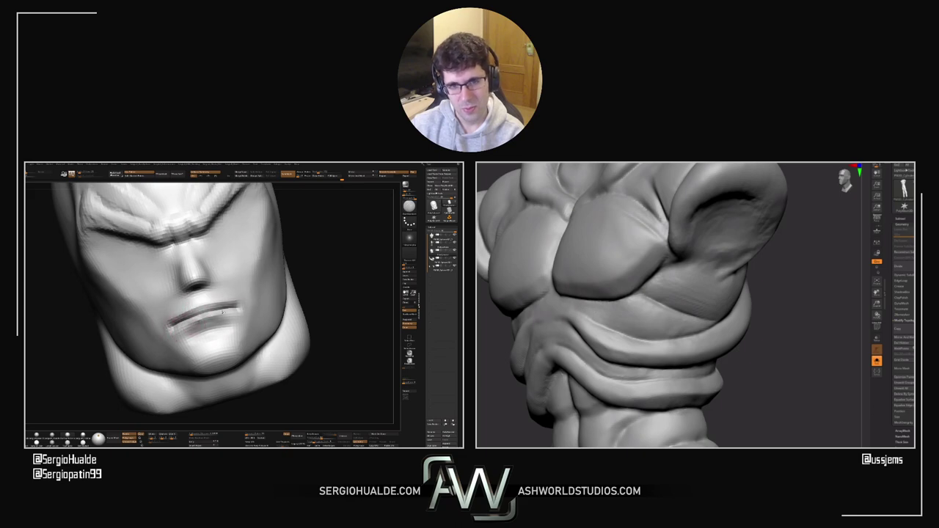
mouse_move(222, 312)
left_mouse_down()
mouse_move(203, 315)
mouse_move(224, 306)
mouse_move(206, 302)
mouse_move(247, 316)
left_mouse_up()
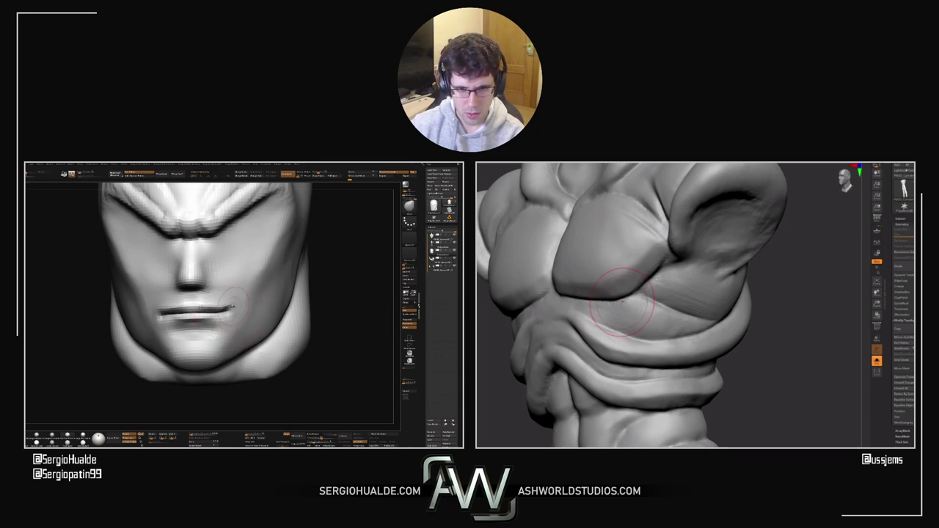
right_click_drag(234, 306, 200, 314, "ctrl")
right_click_drag(200, 314, 211, 321, "ctrl")
right_click_drag(212, 321, 213, 322, "ctrl")
left_click_drag(224, 325, 197, 304)
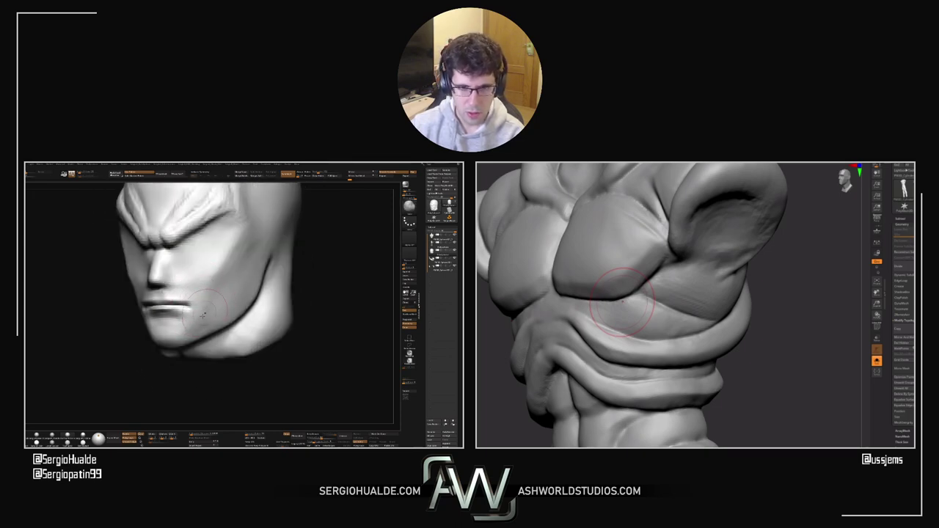
Step: Shape the isolated head's cheek around the mouth corner, blending it towards the chin and jaw
left_click_drag(200, 317, 207, 302)
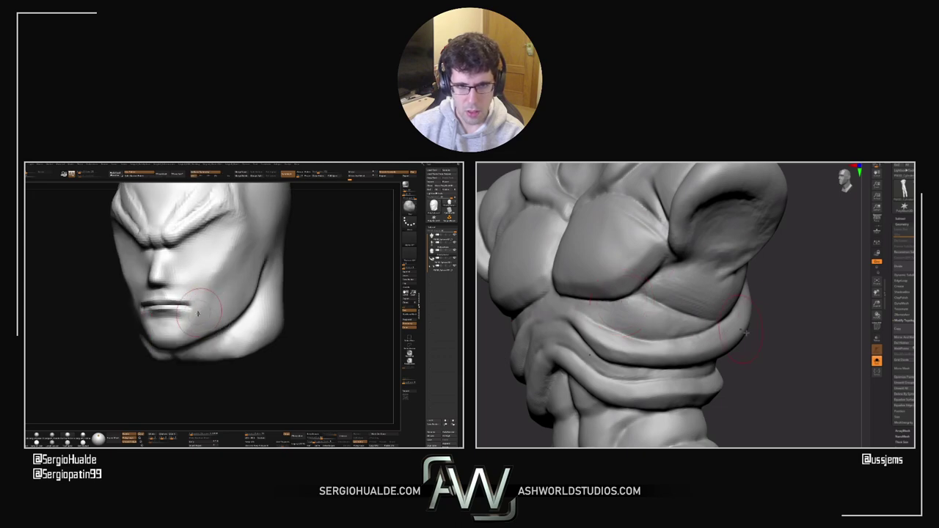
mouse_move(746, 336)
left_mouse_down()
mouse_move(800, 330)
mouse_move(779, 320)
left_mouse_up()
left_click_drag(206, 314, 209, 299)
right_click_drag(209, 300, 206, 272)
mouse_move(779, 321)
left_mouse_down()
mouse_move(752, 317)
mouse_move(774, 296)
left_mouse_up()
right_click_drag(246, 277, 214, 277)
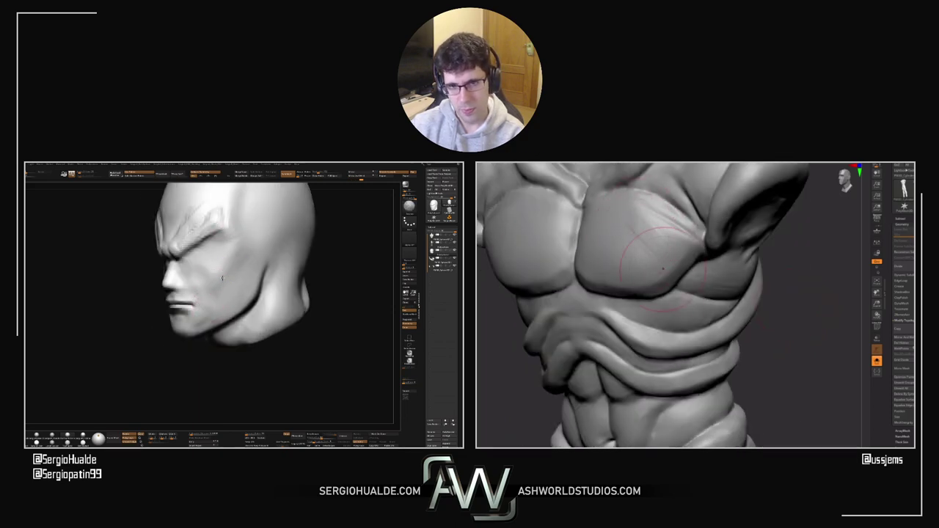
Step: Refine the chin and lower jaw of the isolated head, and smooth the torso's upper chest muscle towards the armpit
left_click_drag(205, 286, 183, 322)
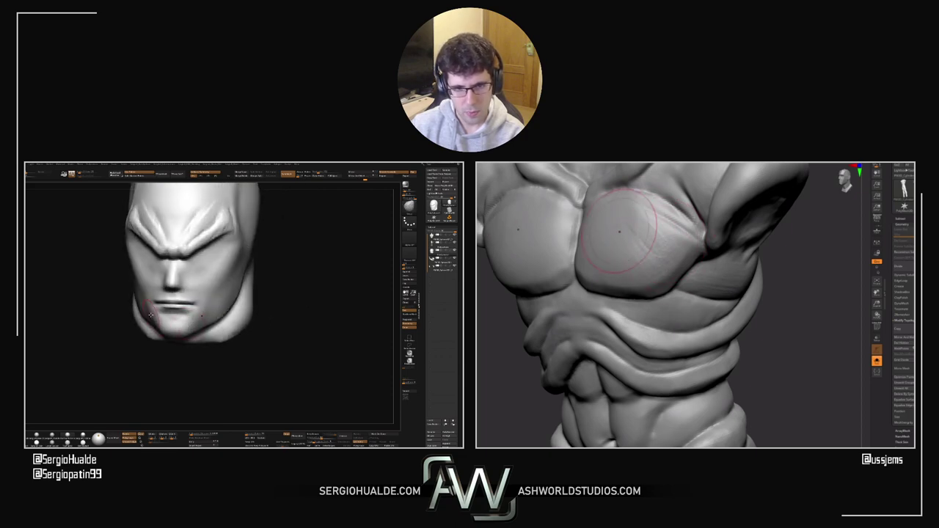
right_click_drag(178, 323, 186, 320)
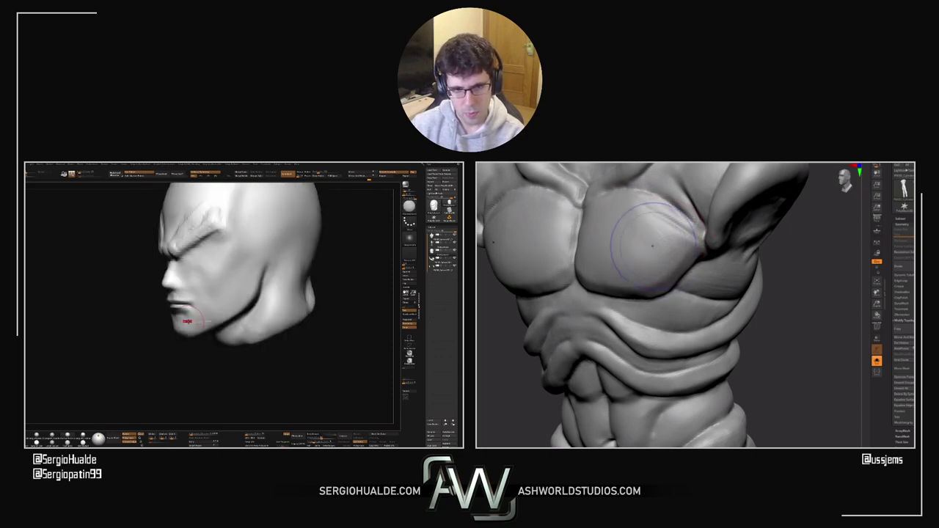
left_click_drag(810, 303, 798, 289)
left_click_drag(207, 317, 196, 323)
left_click_drag(797, 287, 778, 234)
left_click_drag(187, 321, 197, 325)
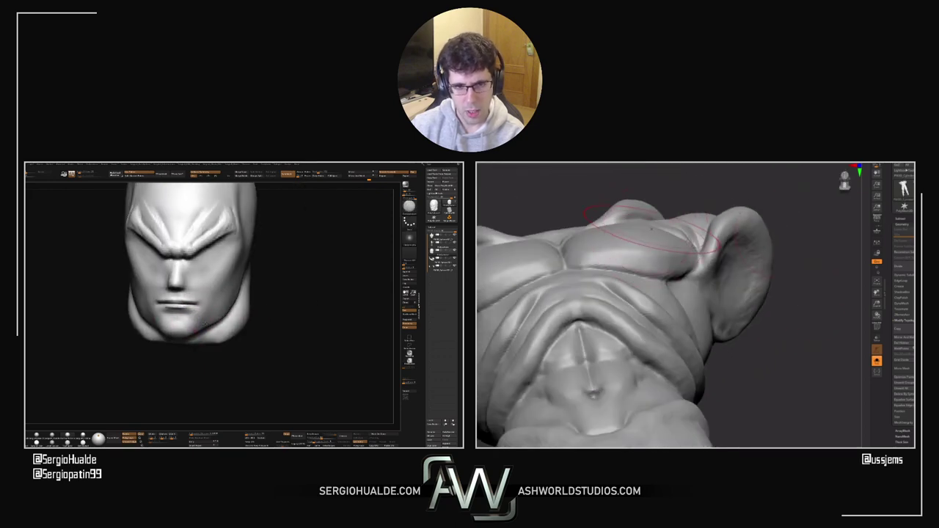
Step: Adjust the cheeks beside the nose and mouth on the head, and refine the torso's chest and armpit area
left_click_drag(174, 295, 200, 292)
right_click_drag(631, 242, 620, 231)
left_click_drag(203, 307, 208, 302)
right_click_drag(619, 231, 613, 212)
left_click_drag(613, 212, 624, 262)
left_click_drag(208, 301, 227, 313)
mouse_move(624, 263)
right_mouse_down()
mouse_move(606, 270)
mouse_move(612, 286)
mouse_move(593, 268)
mouse_move(587, 308)
right_mouse_up()
key("s")
key("s")
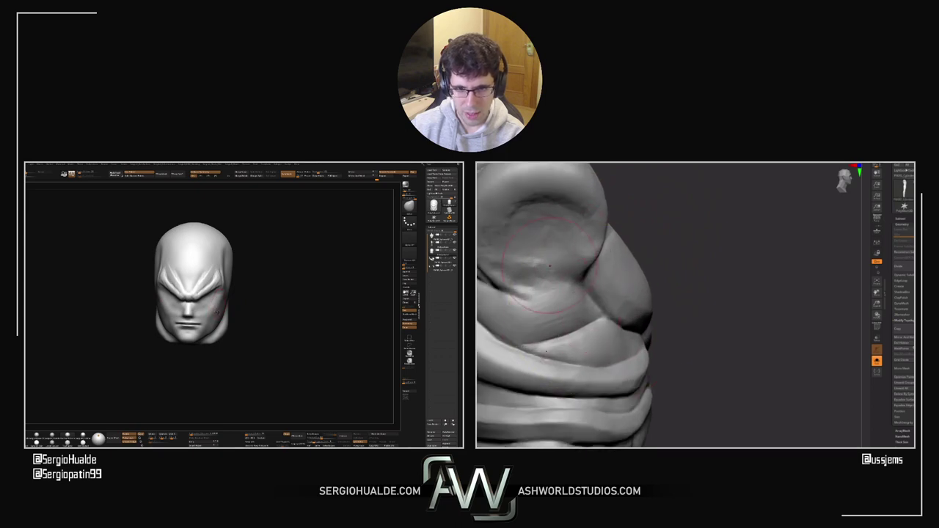
Step: Refine the outer brow and temple of the head in three-quarter view
right_click_drag(217, 313, 198, 311)
right_click_drag(550, 266, 713, 258)
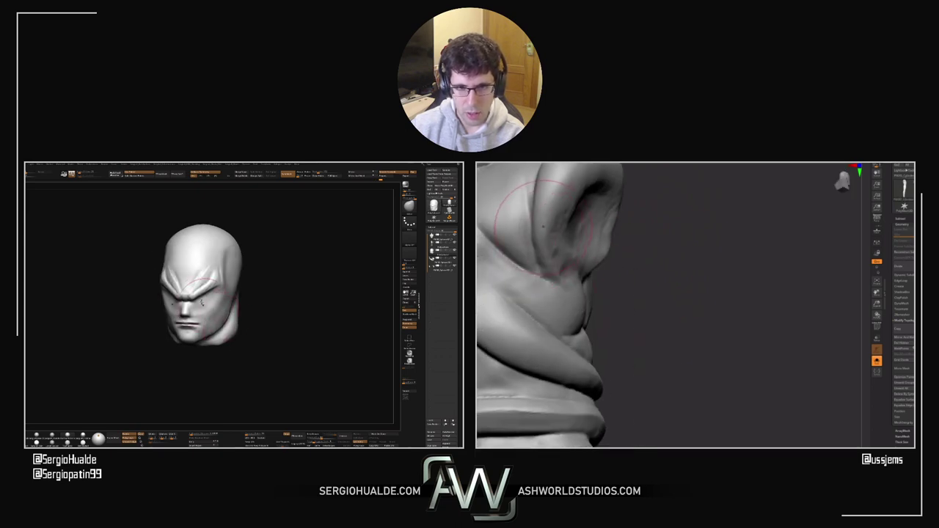
right_click_drag(202, 303, 173, 300)
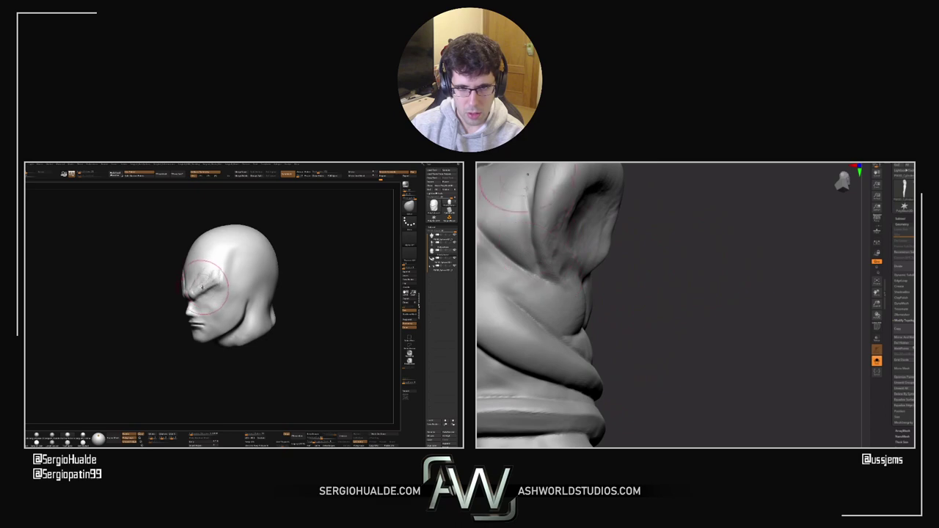
right_click_drag(631, 262, 734, 320)
right_click_drag(203, 276, 220, 273)
key("s")
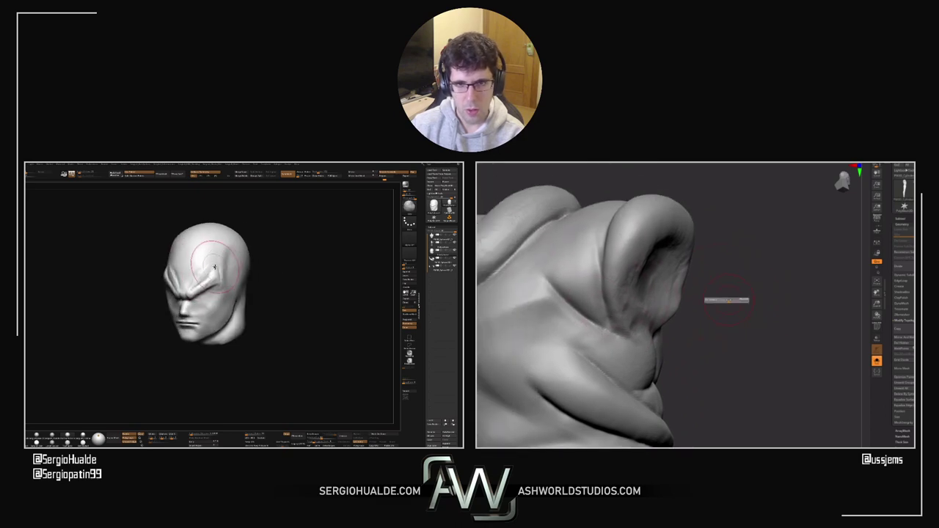
Step: Sculpt the fold beneath the torso's arm socket, and refine the head's temple and cheek below the eye
mouse_move(726, 301)
right_mouse_down()
mouse_move(739, 331)
mouse_move(683, 308)
right_mouse_up()
right_click_drag(568, 243, 587, 252)
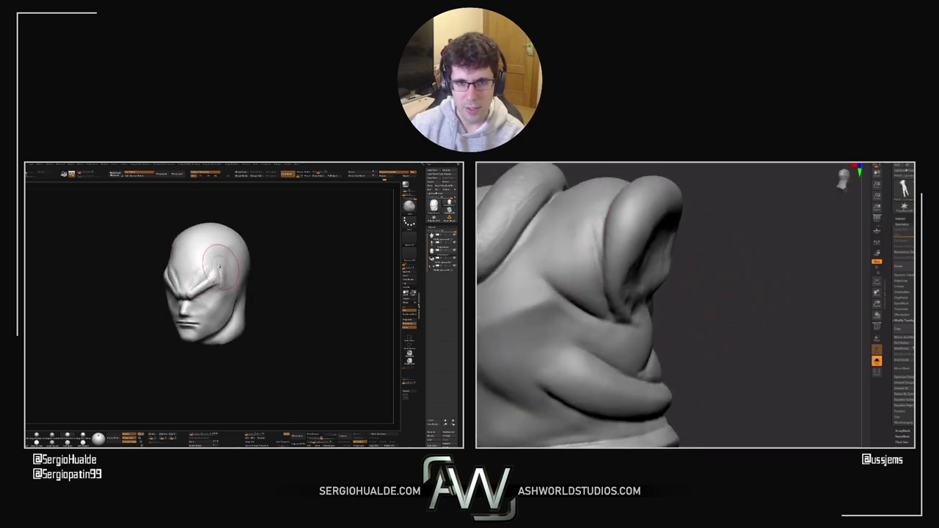
right_click_drag(222, 259, 213, 266)
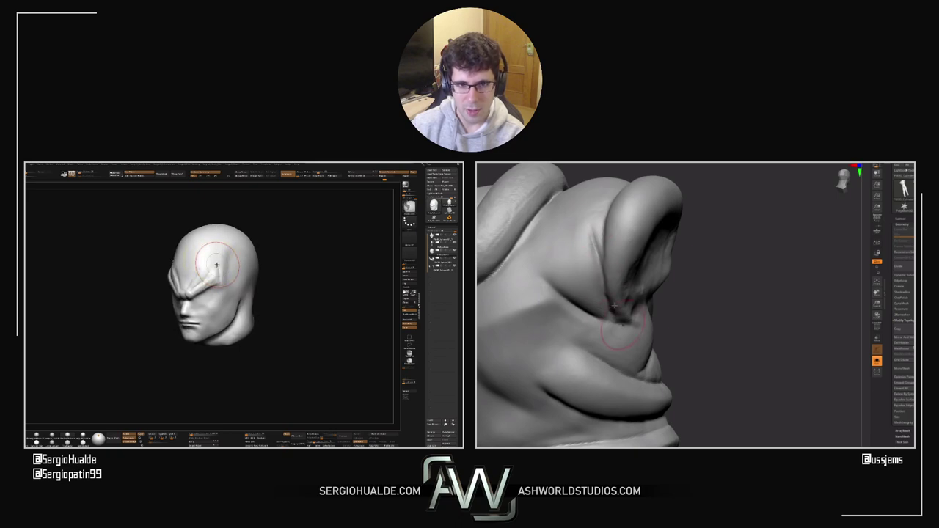
right_click_drag(660, 306, 616, 293)
mouse_move(214, 265)
right_mouse_down()
mouse_move(224, 268)
mouse_move(213, 301)
right_mouse_up()
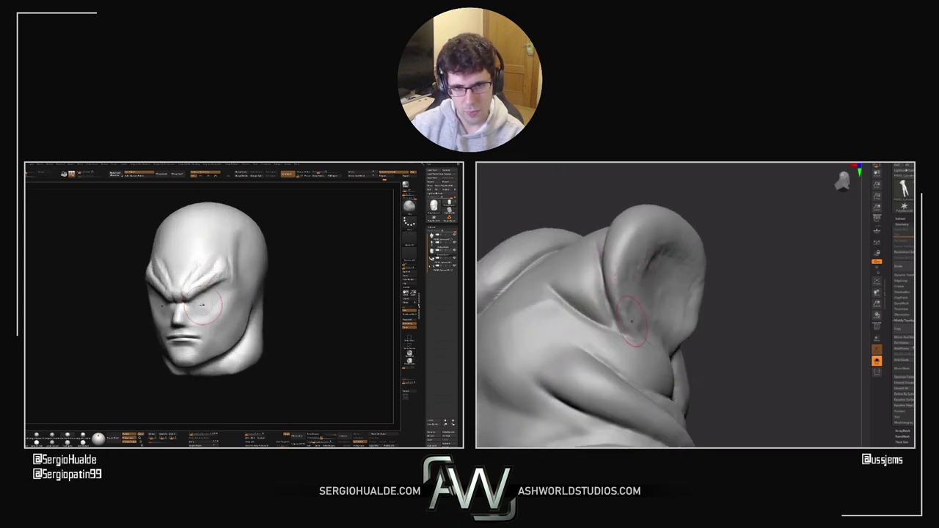
key("s")
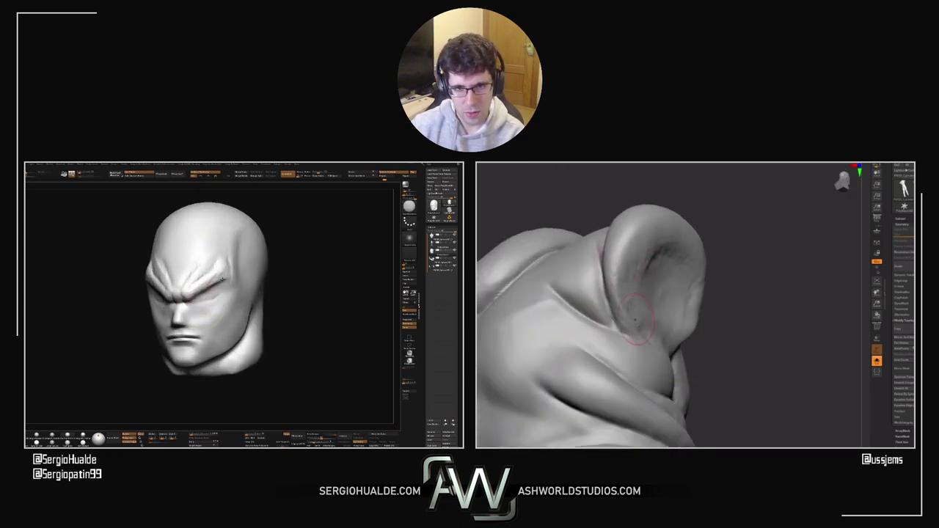
left_click_drag(746, 327, 675, 338)
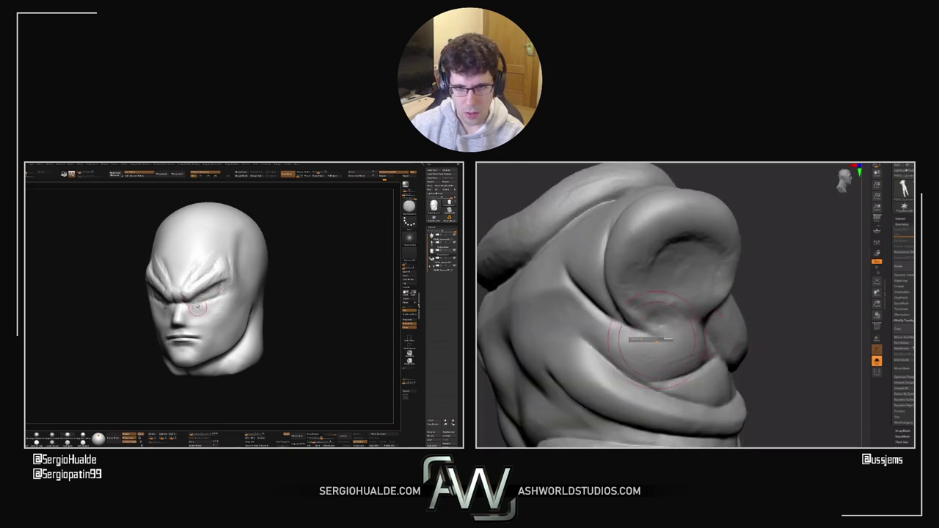
Step: Check the face against the full character with its hair, and smooth the torso's side muscle below the armpit
right_click_drag(217, 315, 217, 294, "ctrl")
mouse_move(217, 294)
right_mouse_down()
mouse_move(198, 308)
mouse_move(235, 305)
mouse_move(224, 292)
right_mouse_up()
left_click_drag(799, 323, 744, 331)
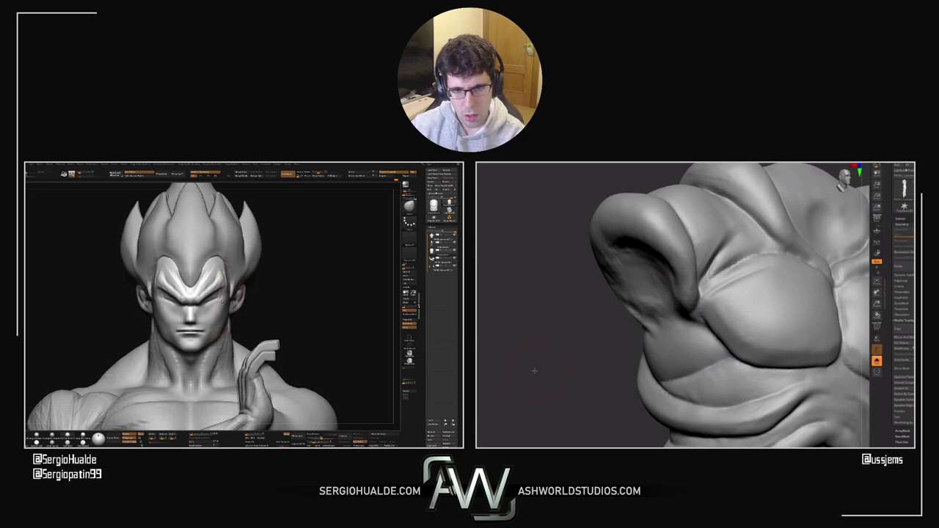
left_click_drag(535, 379, 734, 359)
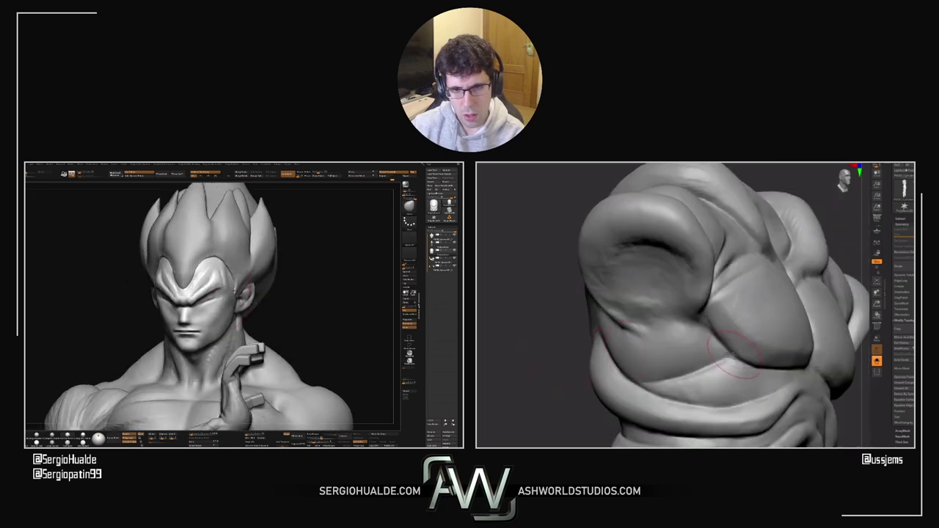
left_click_drag(214, 296, 220, 293)
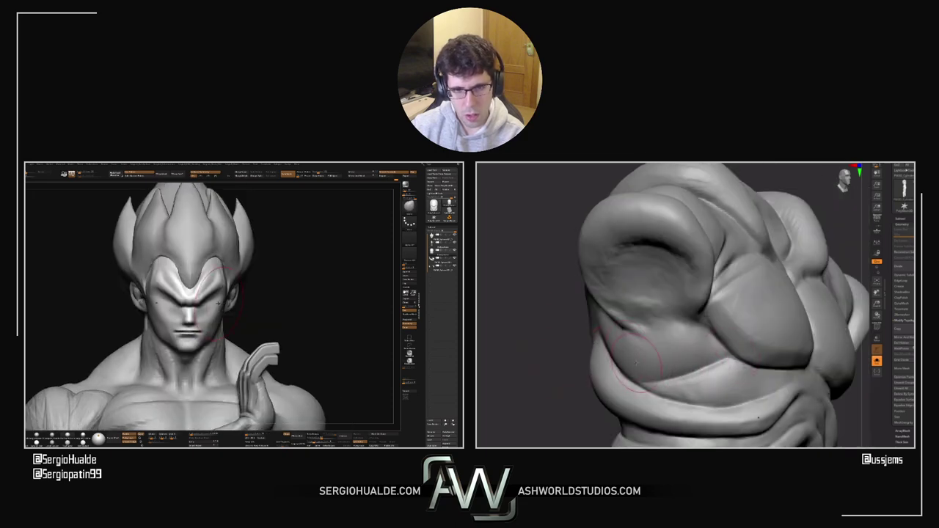
left_click_drag(494, 359, 652, 367, "shift")
right_click_drag(210, 320, 157, 320)
left_click_drag(652, 367, 484, 345, "alt")
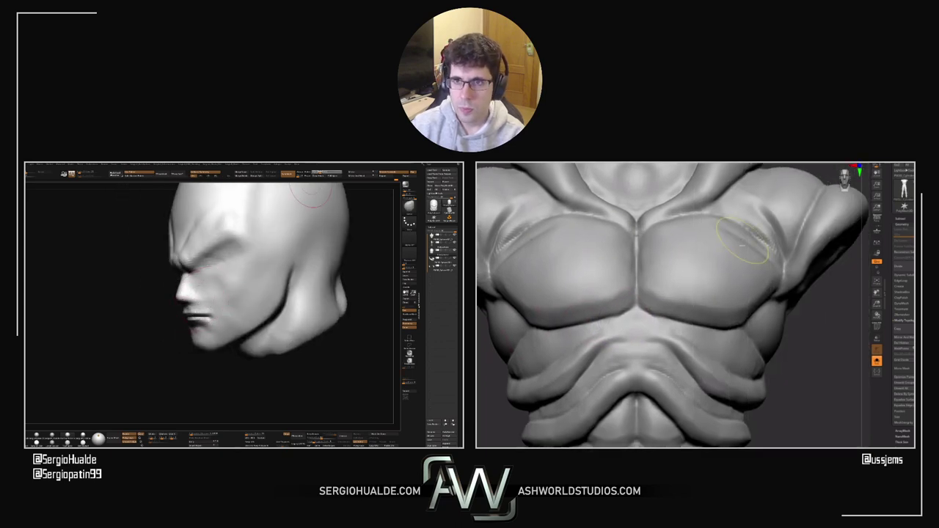
Step: Adjust the side contours of the face with the Move brush, and inspect the other body's torso and legs
mouse_move(742, 246)
right_mouse_down("ctrl")
mouse_move(779, 298)
mouse_move(747, 289)
right_mouse_up("ctrl")
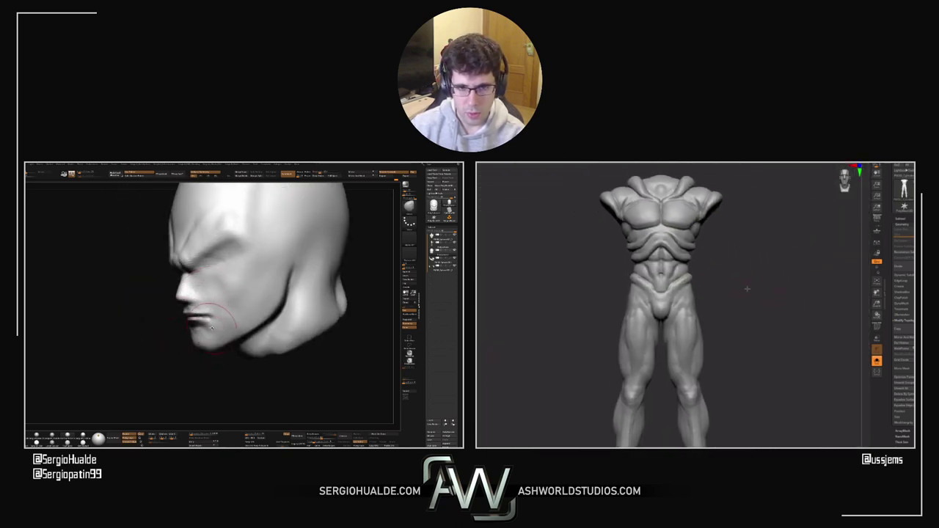
left_click_drag(747, 288, 646, 306)
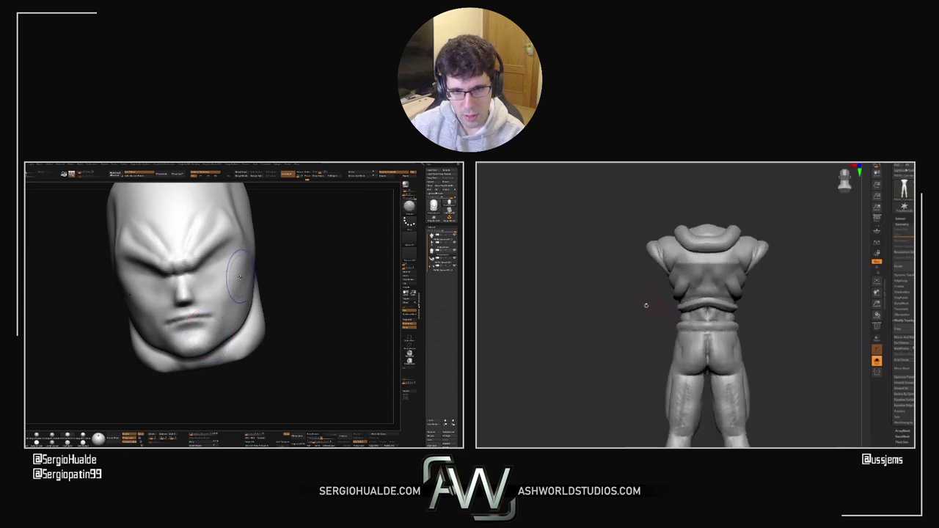
right_click_drag(240, 276, 238, 309, "ctrl")
left_click_drag(647, 305, 509, 336, "alt")
right_click_drag(238, 309, 237, 312)
key("b")
key("m")
key("v")
left_click_drag(541, 315, 693, 254)
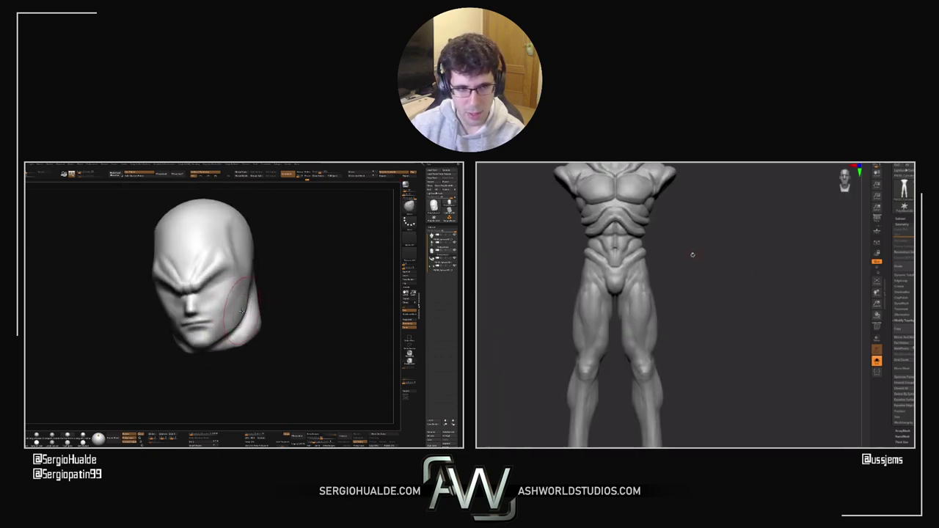
scroll(701, 287, "up", 2)
scroll(706, 352, "up", 2)
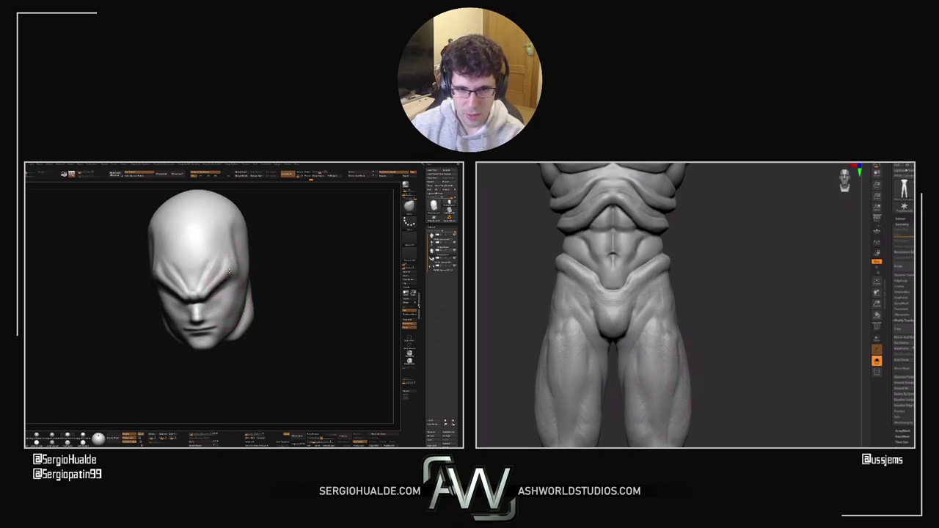
Step: Refine the area around the nose and upper lip, and reveal the horned character's hidden head and arms
right_click_drag(229, 270, 224, 301)
left_click_drag(704, 381, 713, 394, "alt")
right_click_drag(224, 301, 209, 312)
key("s")
left_click_drag(712, 394, 763, 348, "alt")
key("s")
right_click_drag(207, 312, 215, 346, "ctrl")
left_click_drag(681, 316, 681, 282, "alt")
right_click_drag(220, 323, 216, 334, "ctrl")
left_click_drag(689, 331, 656, 326)
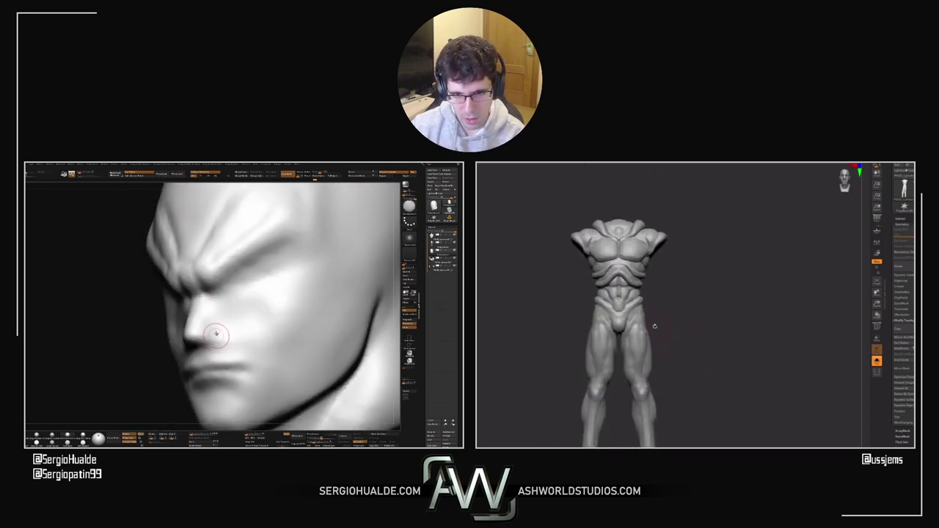
left_click(644, 323, "ctrl+shift")
right_click_drag(220, 333, 193, 334)
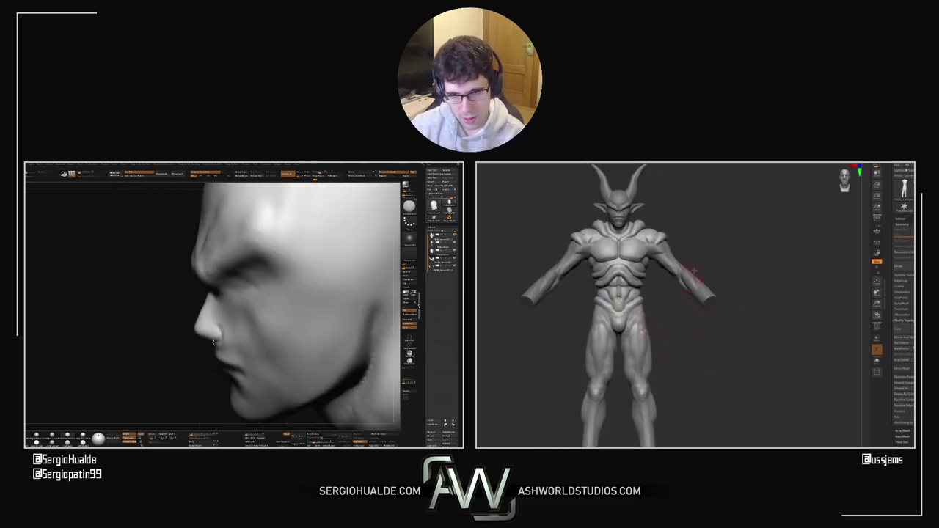
Step: Shape the nostril wing of the head with the Move brush, and make the horned character's arms the active part
key("b")
key("m")
key("v")
right_click_drag(659, 256, 701, 330, "ctrl")
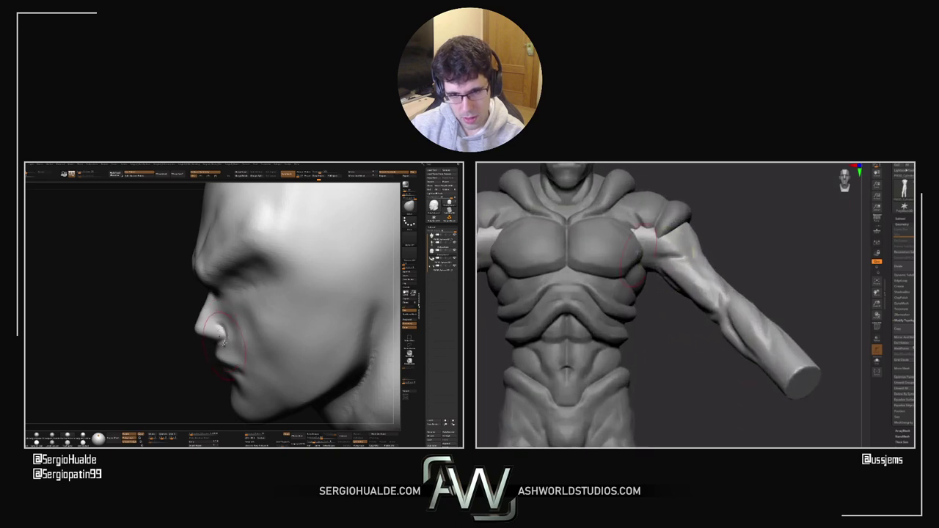
right_click_drag(221, 336, 234, 330)
left_click_drag(771, 370, 776, 328)
key("bracketleft")
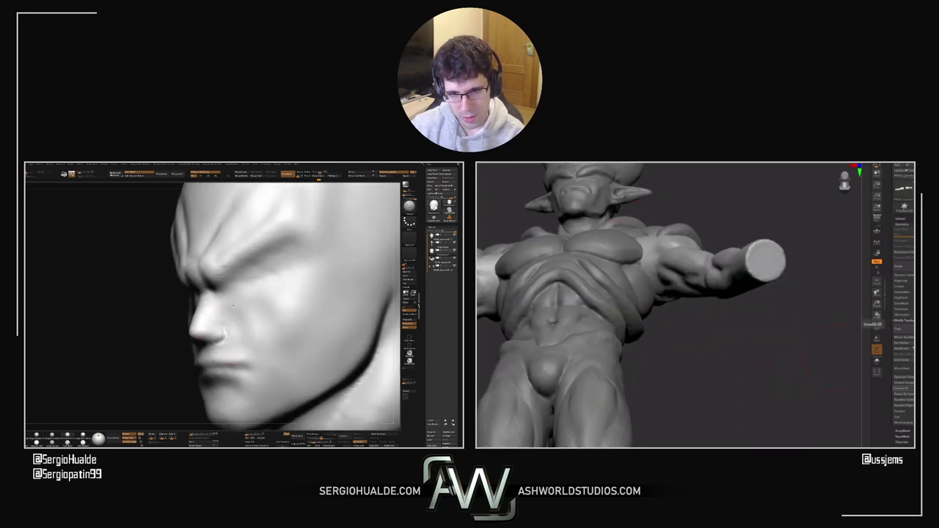
Step: Define the underside of the nose and its base above the upper lip with the Dam Standard brush
right_click_drag(242, 333, 193, 353, "ctrl")
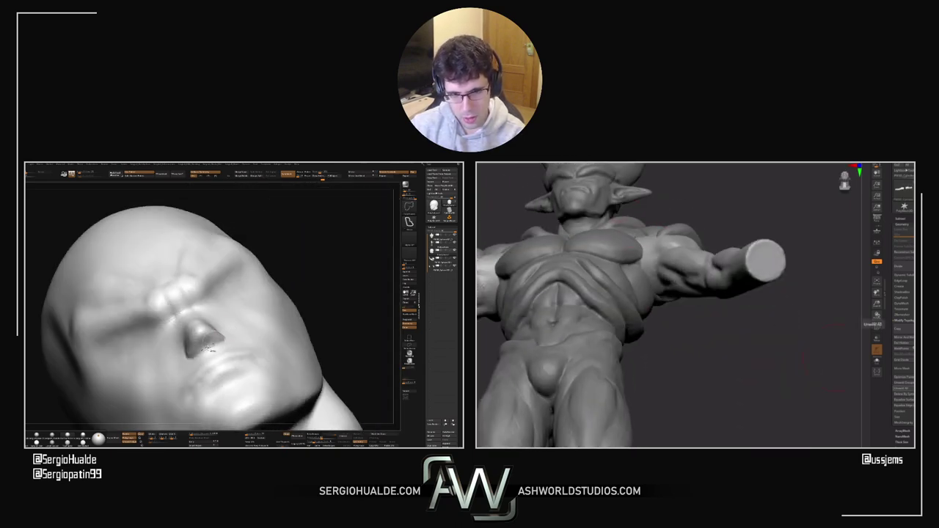
key("b")
key("d")
key("s")
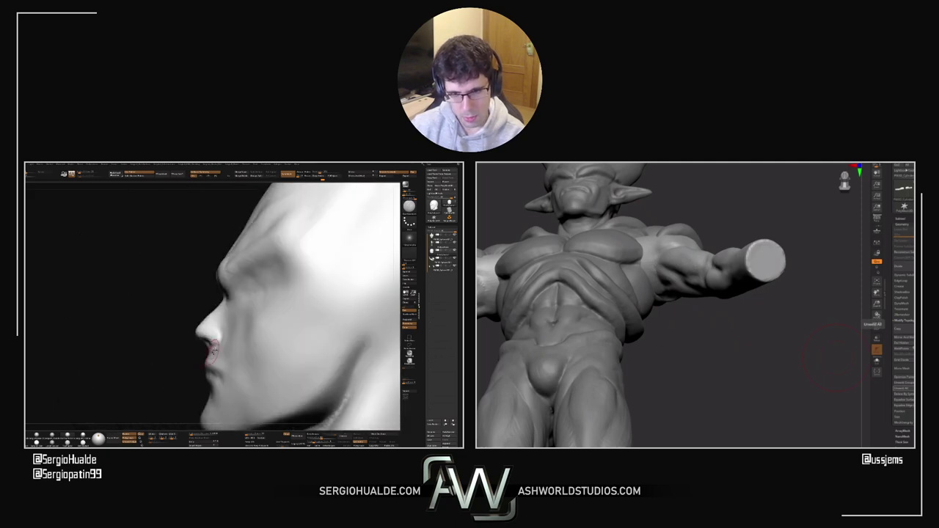
right_click_drag(616, 258, 646, 251)
right_click_drag(210, 343, 209, 348, "ctrl")
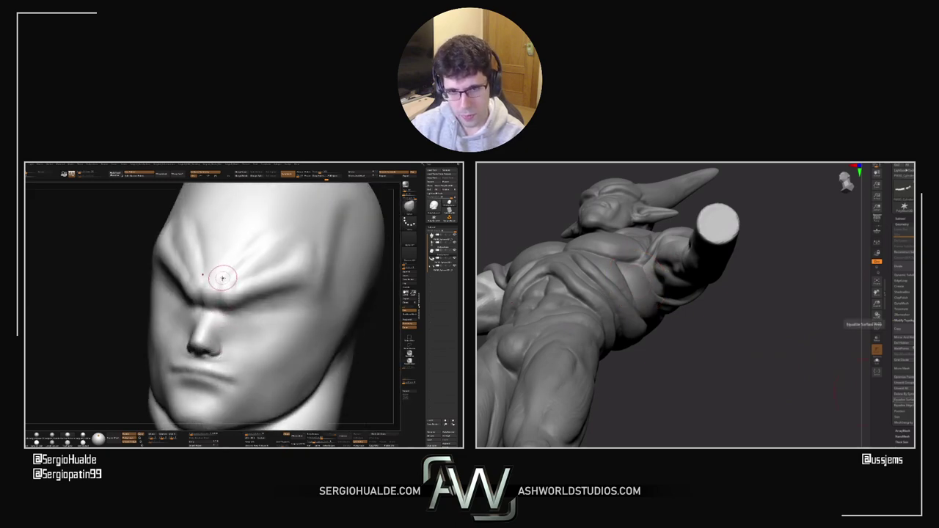
Step: Carve vertical frown creases between the eyebrows of the head
left_click_drag(223, 278, 222, 301)
left_click_drag(707, 348, 652, 298)
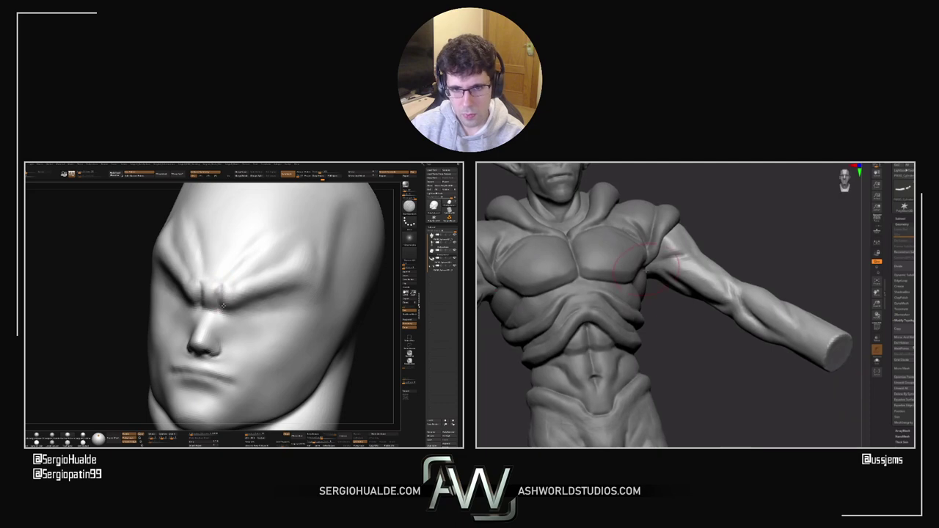
mouse_move(219, 289)
left_mouse_down()
mouse_move(222, 279)
mouse_move(219, 298)
left_mouse_up()
mouse_move(242, 318)
right_mouse_down()
mouse_move(282, 311)
mouse_move(250, 301)
mouse_move(235, 312)
mouse_move(269, 316)
mouse_move(245, 311)
right_mouse_up()
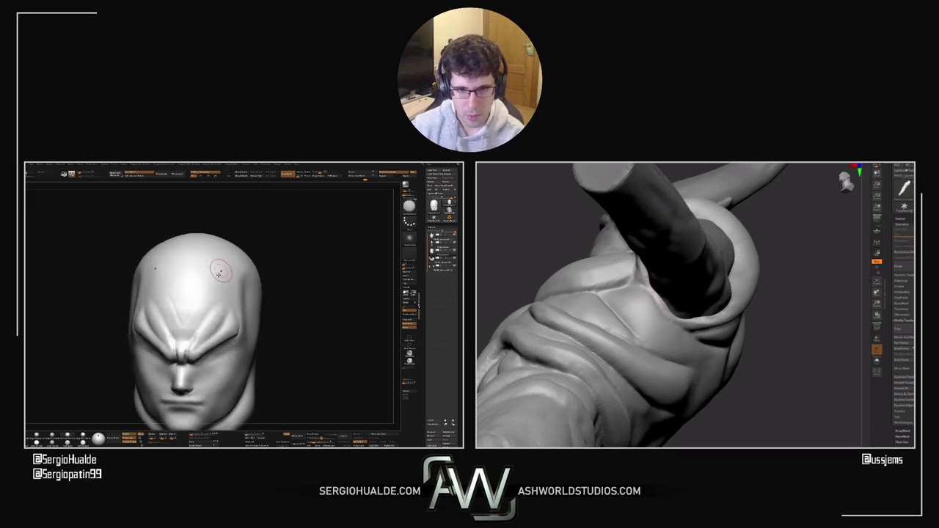
Step: Carve a curved line from the forehead down the head's temple, and refine the horned character's upper arm near the armpit
left_click_drag(683, 315, 645, 290)
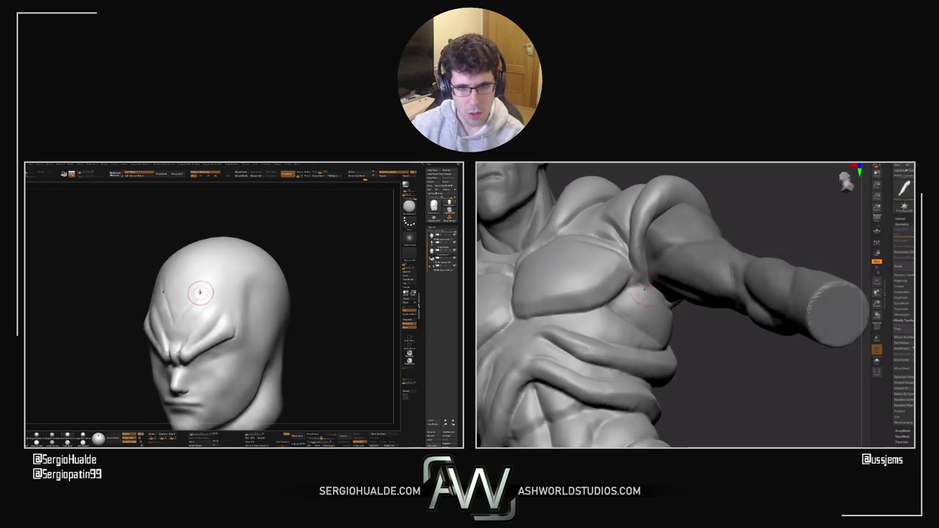
mouse_move(256, 312)
left_mouse_down()
mouse_move(235, 281)
mouse_move(239, 292)
left_mouse_up()
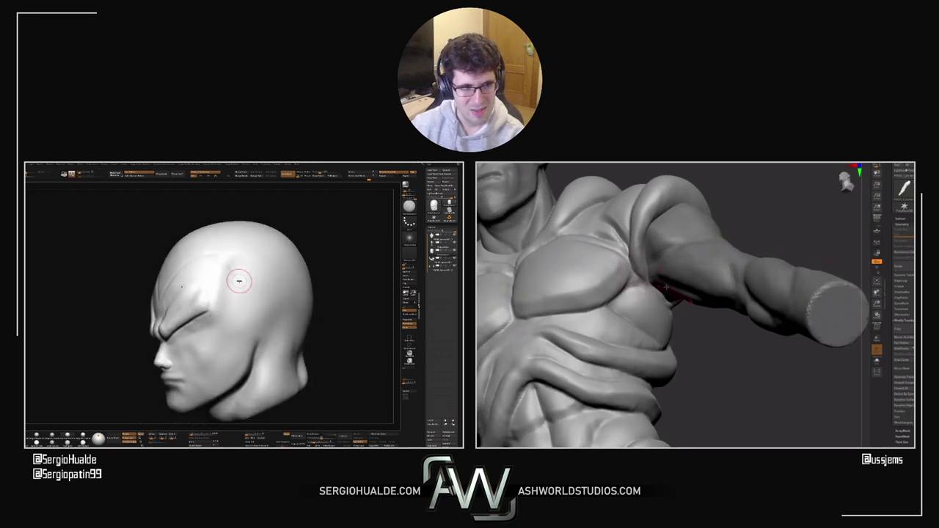
left_click_drag(711, 325, 726, 354)
left_click_drag(239, 281, 241, 310)
mouse_move(726, 355)
left_mouse_down()
mouse_move(623, 275)
mouse_move(655, 304)
left_mouse_up()
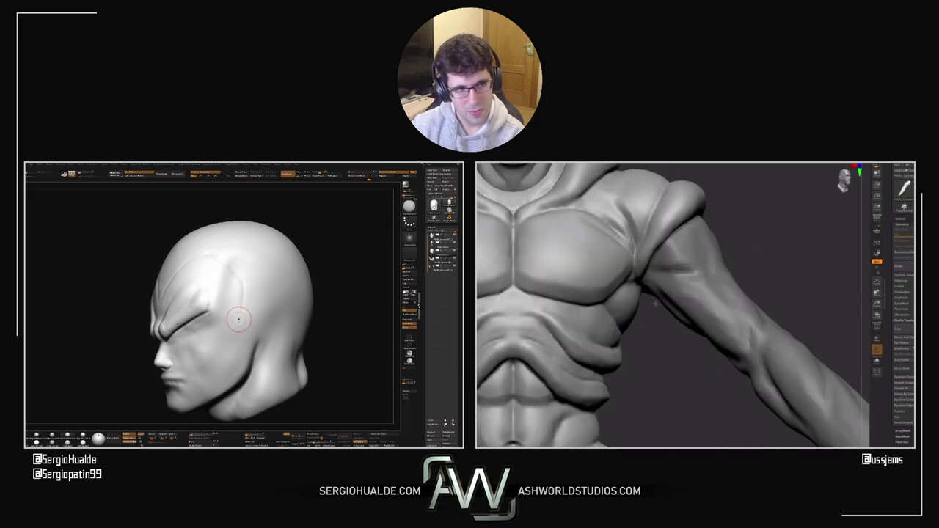
key("s")
left_click(736, 183)
left_click_drag(736, 184, 660, 190)
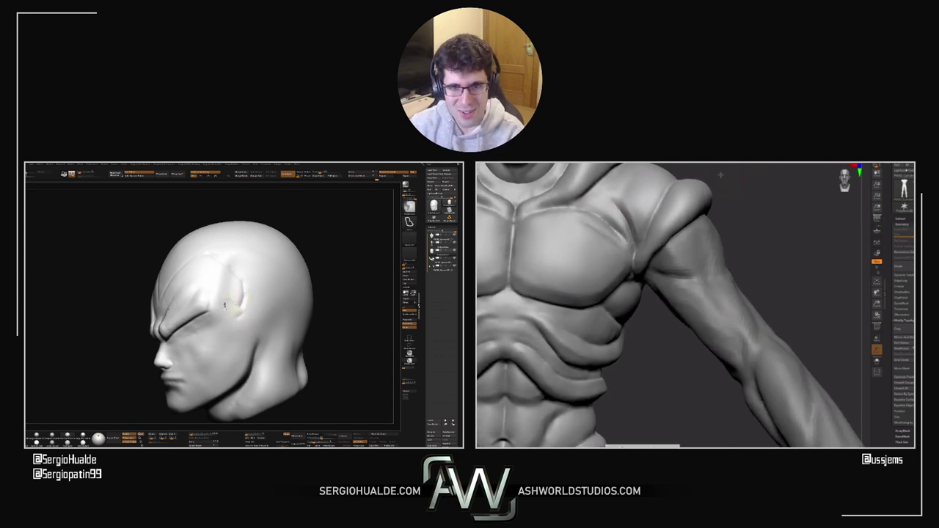
Step: Build up volume on the thick collar roll across the horned character's upper back
mouse_move(226, 302)
right_mouse_down()
mouse_move(234, 319)
mouse_move(216, 297)
mouse_move(213, 314)
right_mouse_up()
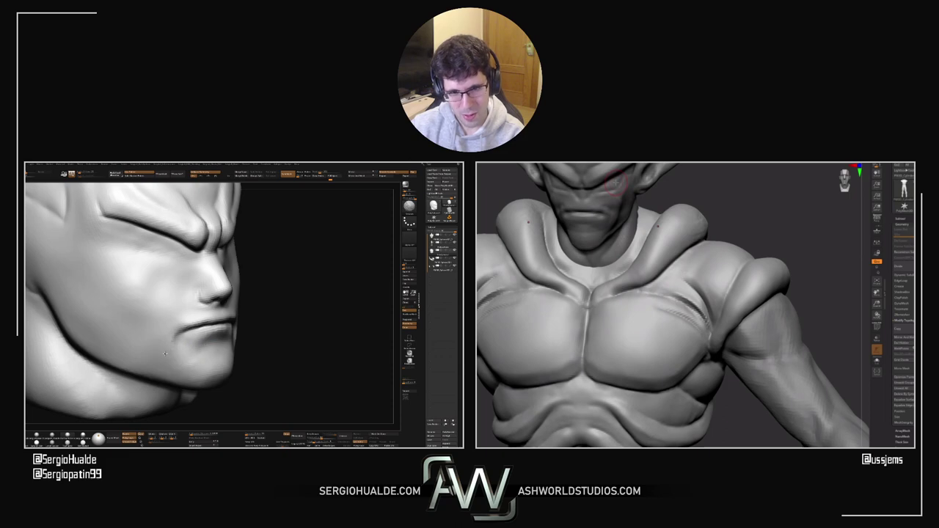
mouse_move(737, 224)
left_mouse_down()
mouse_move(776, 245)
mouse_move(634, 276)
left_mouse_up()
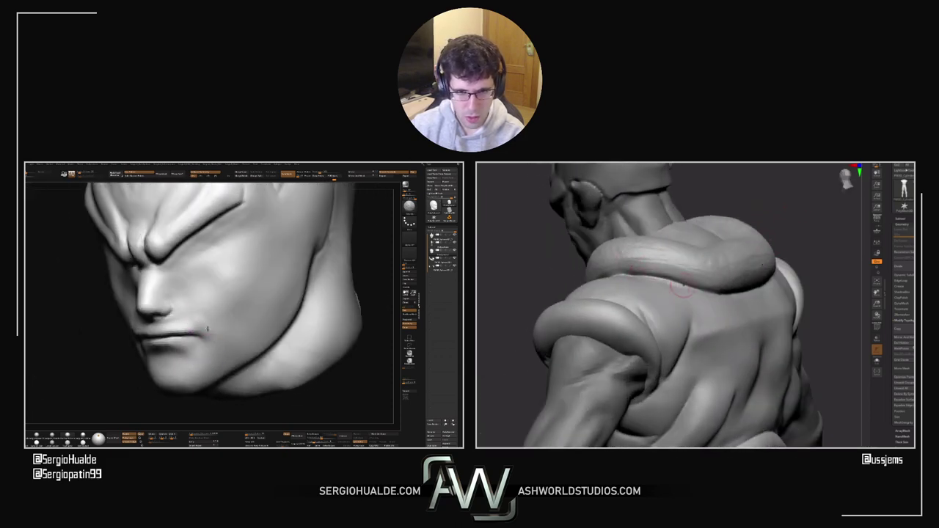
mouse_move(208, 330)
right_mouse_down("ctrl")
mouse_move(189, 331)
mouse_move(199, 333)
right_mouse_up("ctrl")
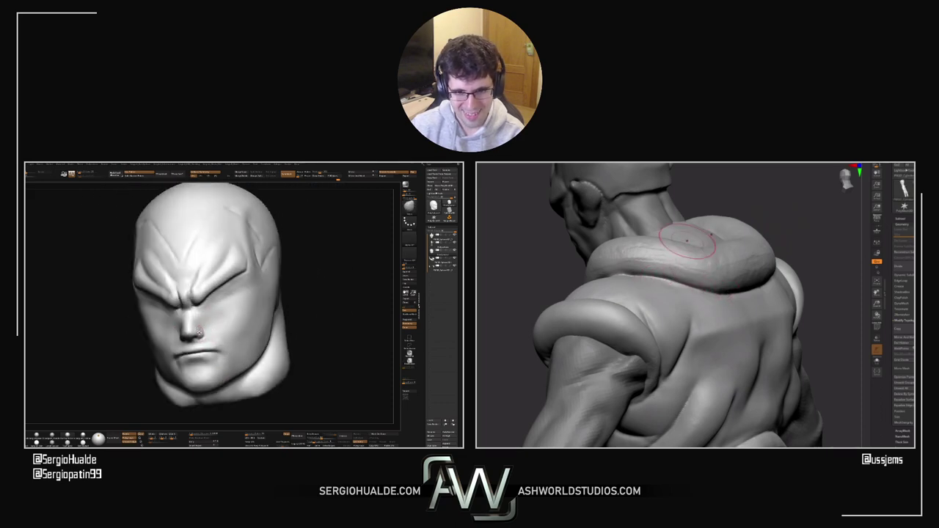
left_click_drag(807, 236, 700, 212)
mouse_move(590, 242)
left_mouse_down("alt")
mouse_move(551, 268)
mouse_move(540, 309)
left_mouse_up("alt")
right_click_drag(199, 332, 207, 365, "ctrl")
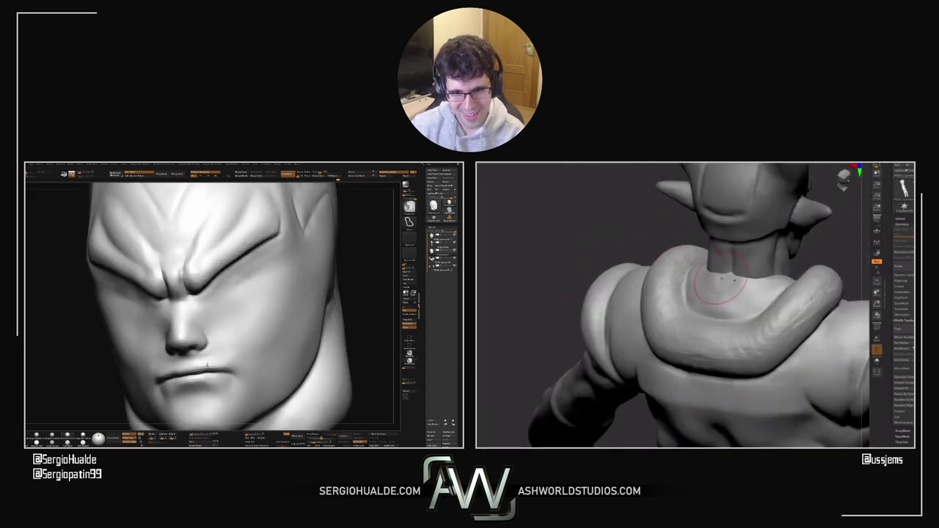
Step: Reshape the head's nose from below, and fill in the base of the neck inside the horned character's collar
left_click_drag(207, 367, 193, 330)
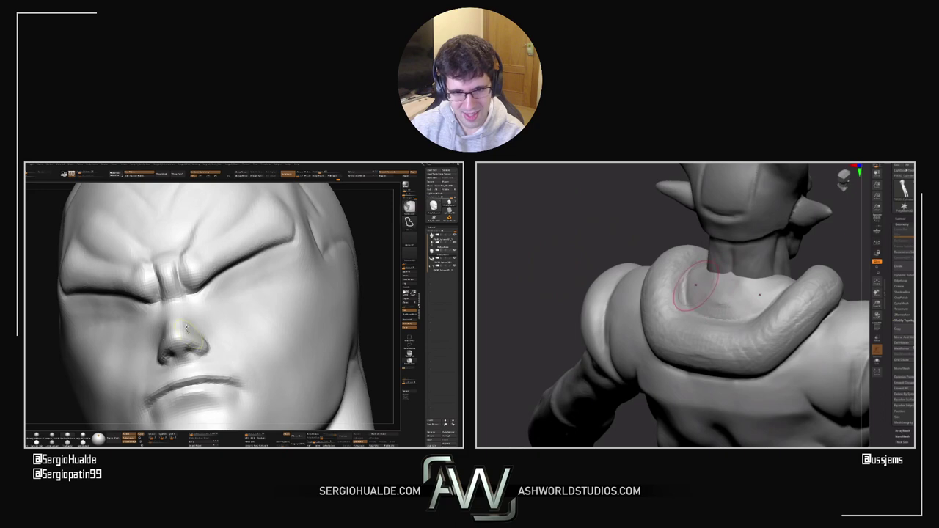
right_click_drag(191, 330, 165, 339)
left_click_drag(198, 323, 217, 306)
mouse_move(227, 305)
right_mouse_down("ctrl")
mouse_move(218, 318)
mouse_move(221, 367)
right_mouse_up("ctrl")
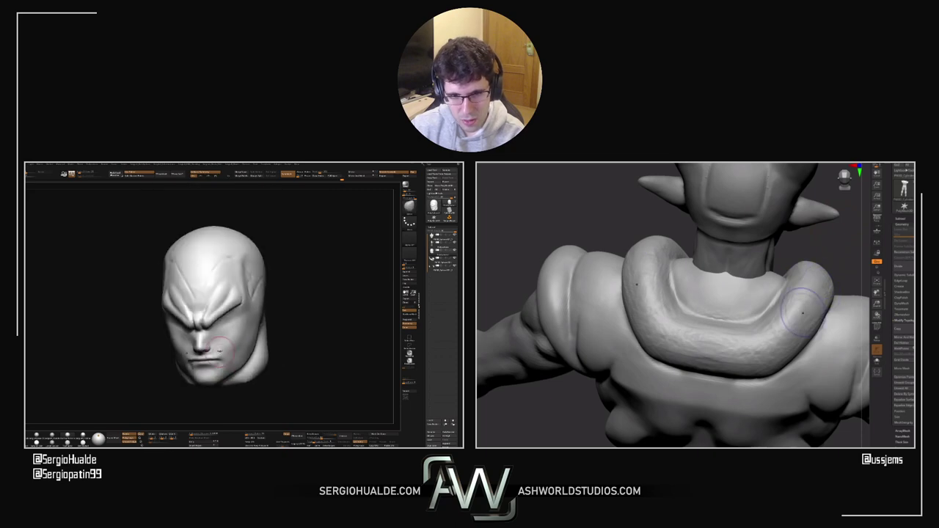
Step: Sculpt the area beneath the head's lower lip, and smooth the horned character's collar roll
left_click_drag(221, 364, 215, 334)
right_click_drag(215, 335, 219, 343, "ctrl")
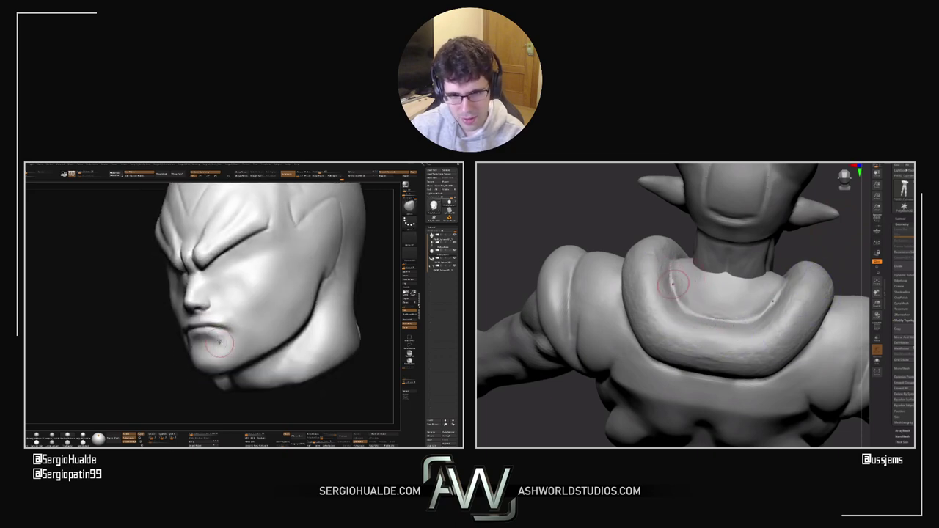
left_click_drag(216, 341, 210, 333, "shift")
left_click_drag(584, 233, 602, 241)
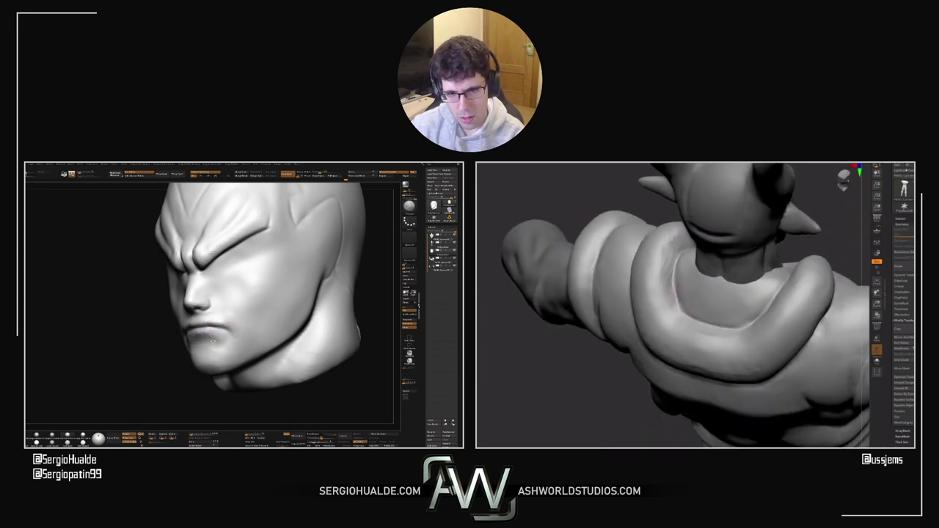
Step: Refine the head's chin and mouth, and even out the back of the horned character's collar
right_click_drag(222, 355, 209, 348, "ctrl")
mouse_move(209, 348)
right_mouse_down()
mouse_move(220, 348)
mouse_move(208, 349)
right_mouse_up()
left_click_drag(582, 386, 612, 347)
right_click_drag(212, 348, 165, 349)
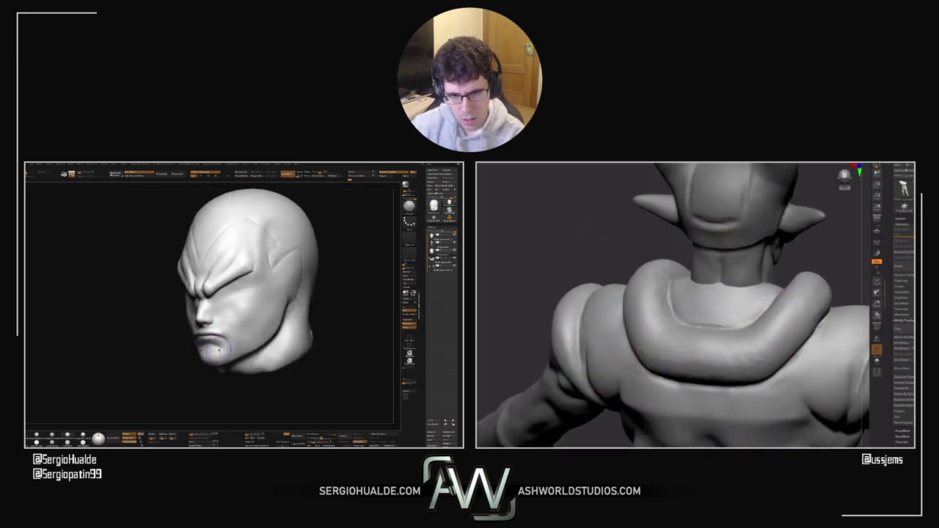
right_click_drag(193, 335, 198, 325)
right_click_drag(715, 342, 636, 337)
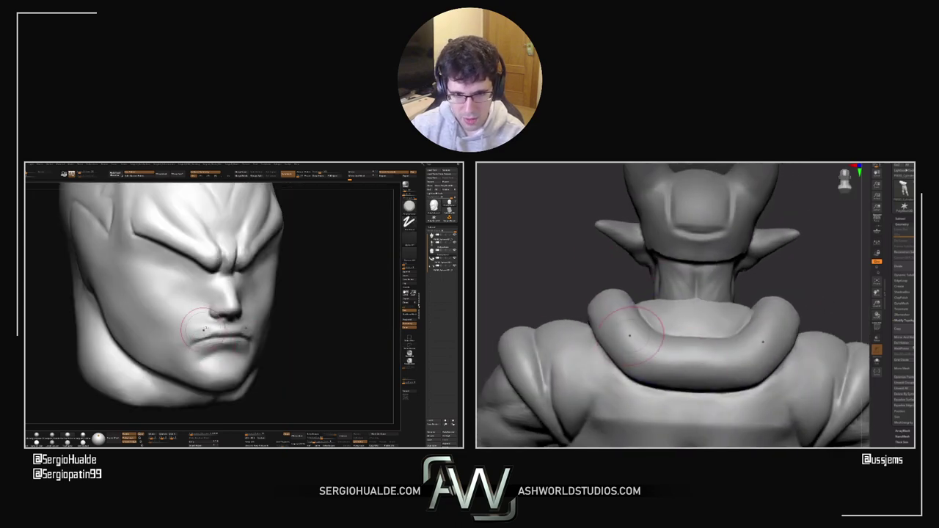
Step: Soften the forms around the head's mouth corners, and prepare the Move brush for reshaping the horned character's collar and shoulder
left_click_drag(559, 278, 591, 280)
right_click_drag(206, 327, 176, 329)
left_click_drag(591, 279, 660, 281)
key("b")
key("m")
key("v")
mouse_move(206, 343)
right_mouse_down()
mouse_move(206, 319)
mouse_move(234, 332)
right_mouse_up()
right_click_drag(595, 306, 607, 316)
right_click_drag(234, 333, 252, 325)
right_click_drag(607, 315, 620, 324)
right_click_drag(251, 325, 269, 318)
right_click_drag(619, 324, 632, 334)
key("s")
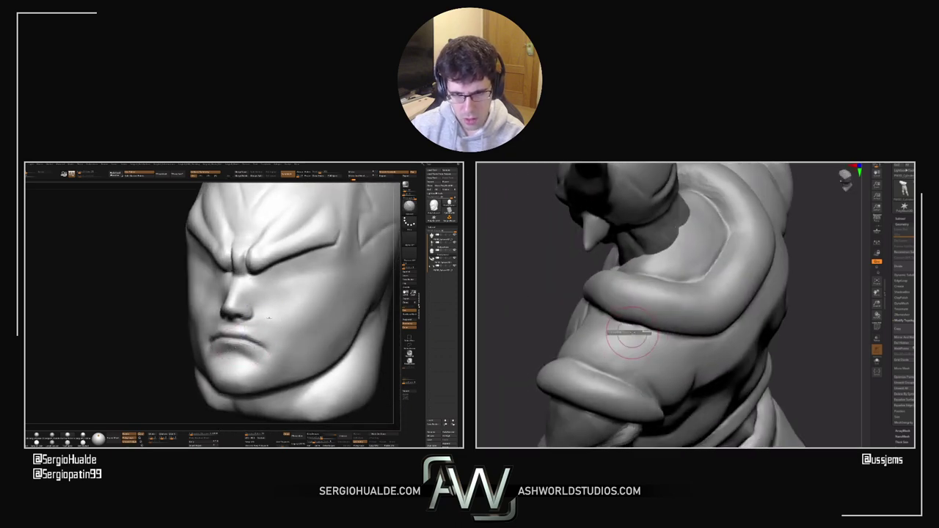
Step: Shape the shoulder surface between the horned character's collar and shoulder ring, and refine the head's lips in profile
left_click_drag(635, 333, 629, 330)
right_click_drag(269, 318, 235, 320, "ctrl")
left_click_drag(628, 331, 654, 330)
right_click_drag(234, 320, 256, 327)
left_click_drag(654, 330, 609, 336)
right_click_drag(256, 327, 230, 323)
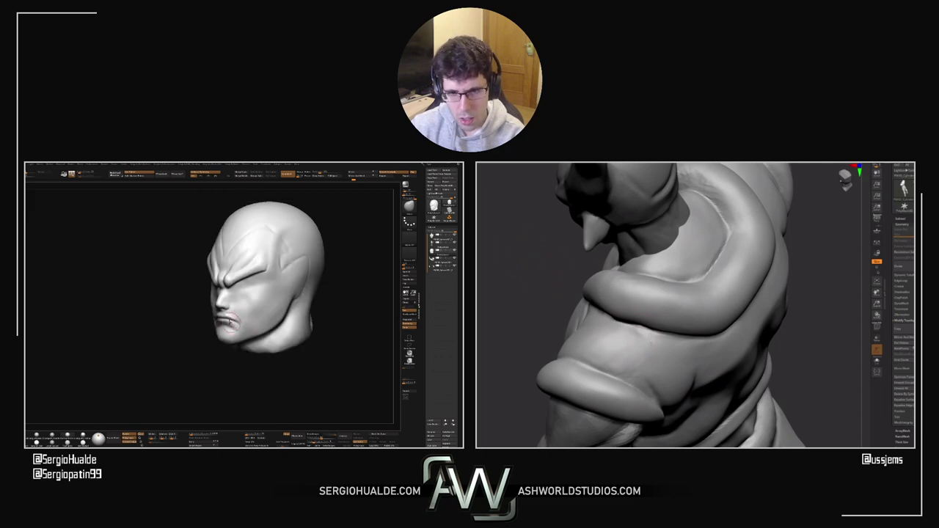
right_click_drag(534, 351, 656, 335)
right_click_drag(237, 322, 224, 310)
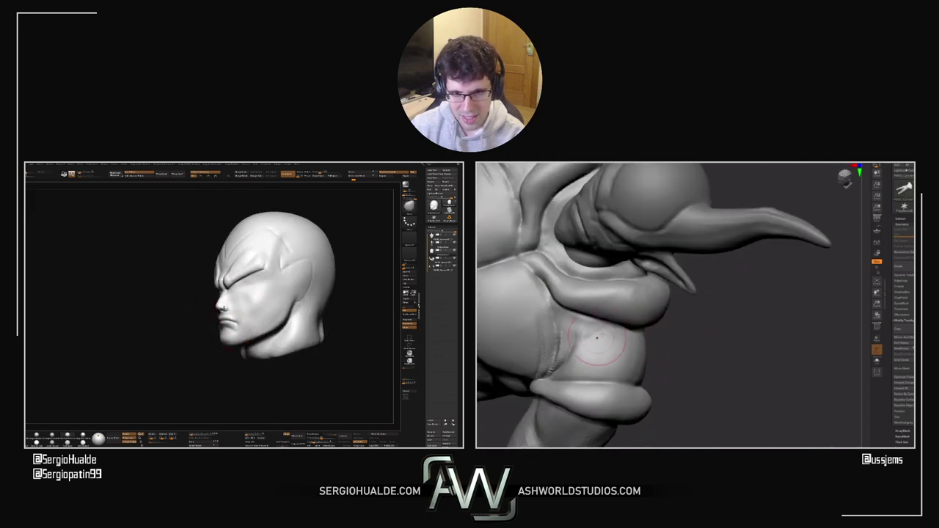
Step: Smooth the horned character's chest-to-shoulder transition below the collar, and adjust the head's cheek and jaw outline
right_click_drag(234, 321, 266, 323)
right_click_drag(660, 336, 719, 339)
right_click_drag(266, 323, 253, 326)
left_click_drag(547, 311, 561, 347)
mouse_move(248, 333)
left_mouse_down()
mouse_move(268, 331)
mouse_move(251, 325)
mouse_move(273, 310)
mouse_move(271, 290)
mouse_move(267, 306)
left_mouse_up()
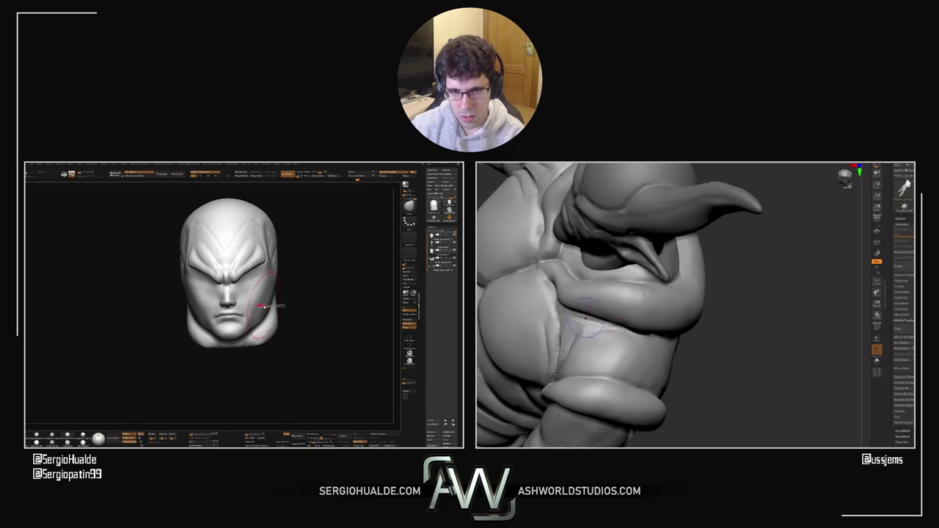
left_click_drag(574, 317, 562, 325, "shift")
mouse_move(679, 336)
left_mouse_down()
mouse_move(713, 333)
mouse_move(648, 322)
left_mouse_up()
mouse_move(258, 285)
right_mouse_down("alt")
mouse_move(242, 301)
mouse_move(213, 297)
mouse_move(209, 308)
mouse_move(245, 302)
right_mouse_up("alt")
left_click_drag(550, 299, 557, 305)
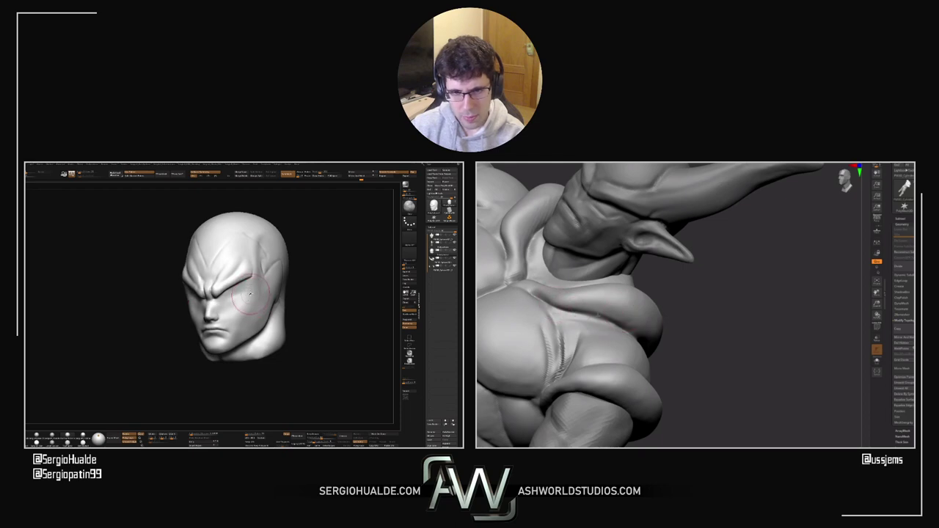
Step: Refine the head's cheeks, temples and jaw silhouette, comparing front and three-quarter views
mouse_move(260, 281)
right_mouse_down()
mouse_move(255, 270)
mouse_move(264, 274)
right_mouse_up()
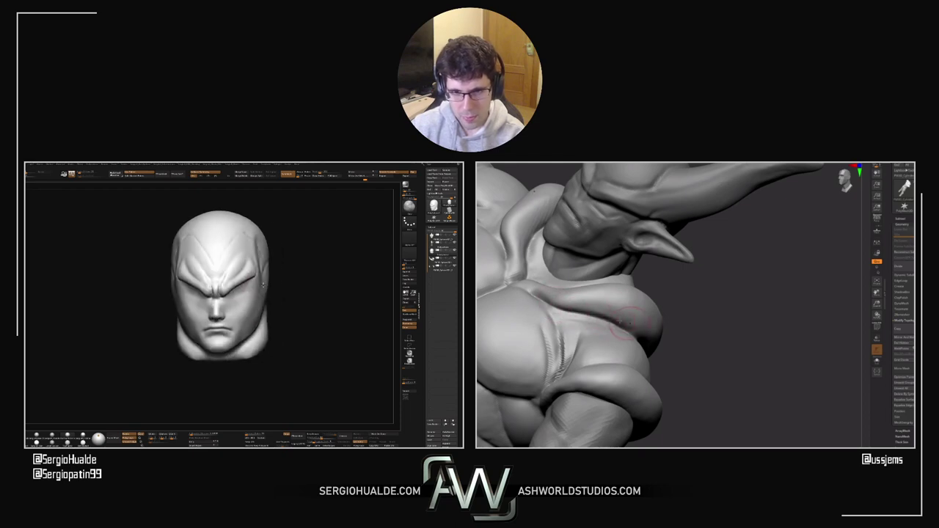
right_click_drag(183, 290, 178, 289)
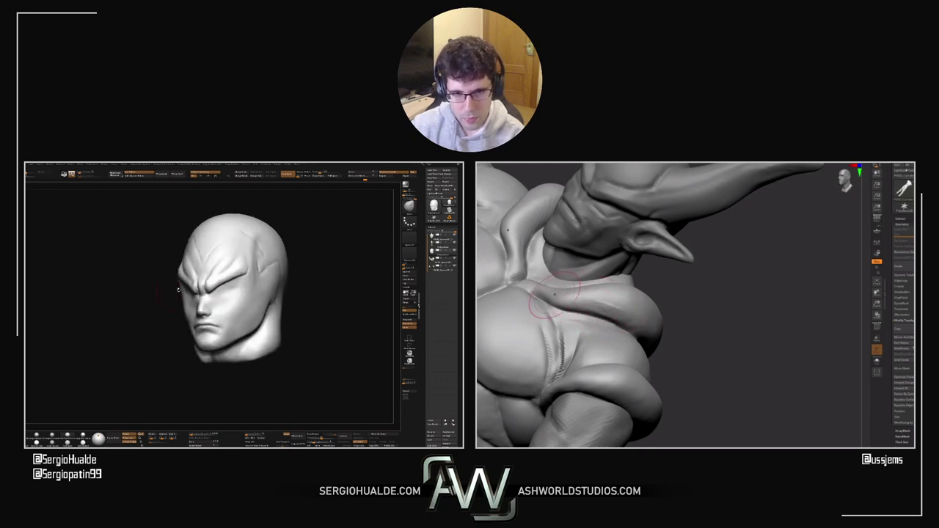
left_click_drag(180, 290, 183, 299)
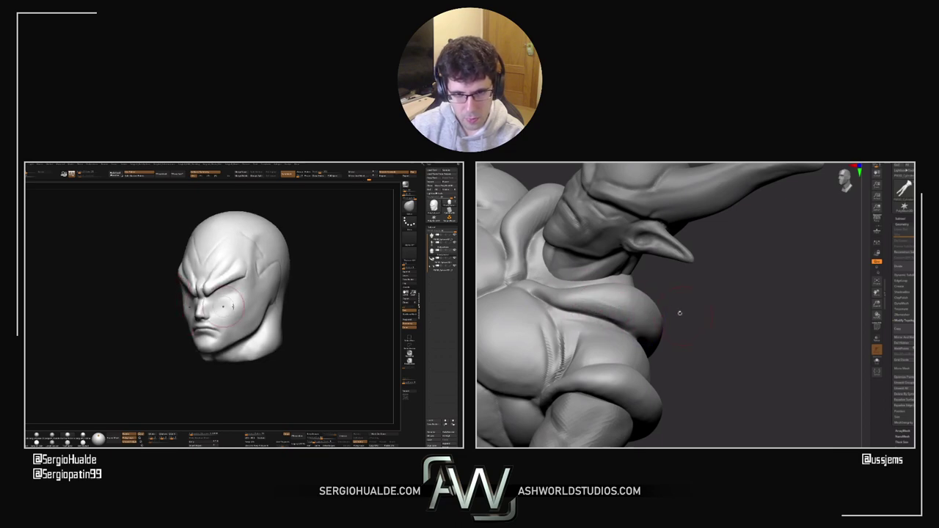
right_click_drag(233, 307, 220, 297)
right_click_drag(669, 302, 668, 330, "ctrl")
left_click_drag(679, 313, 623, 335)
right_click_drag(224, 294, 261, 281, "shift")
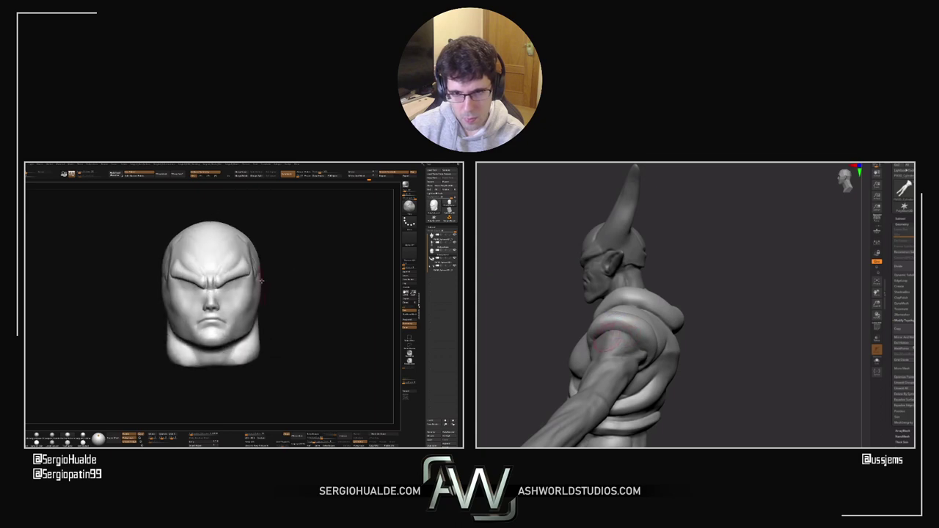
left_click_drag(260, 280, 250, 297)
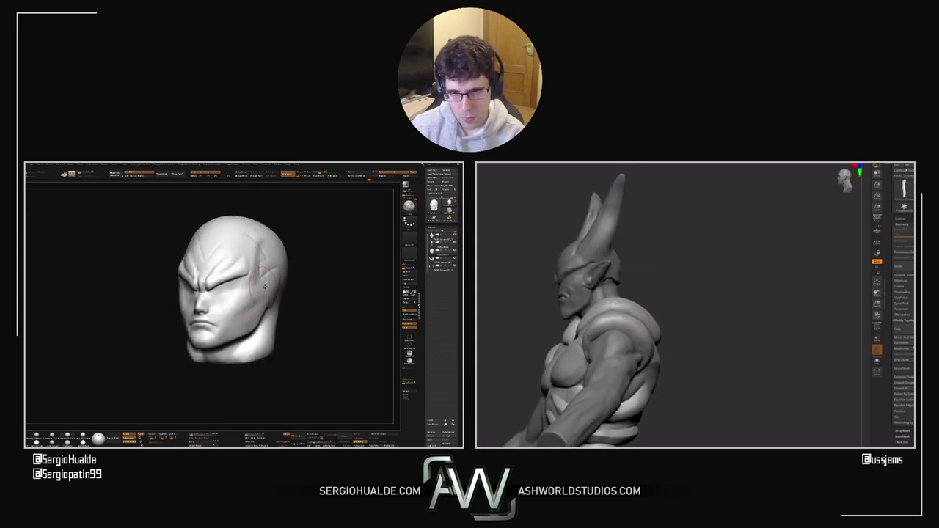
mouse_move(643, 320)
right_mouse_down()
mouse_move(612, 325)
mouse_move(627, 317)
right_mouse_up()
mouse_move(248, 308)
right_mouse_down()
mouse_move(242, 326)
mouse_move(268, 322)
mouse_move(236, 315)
right_mouse_up()
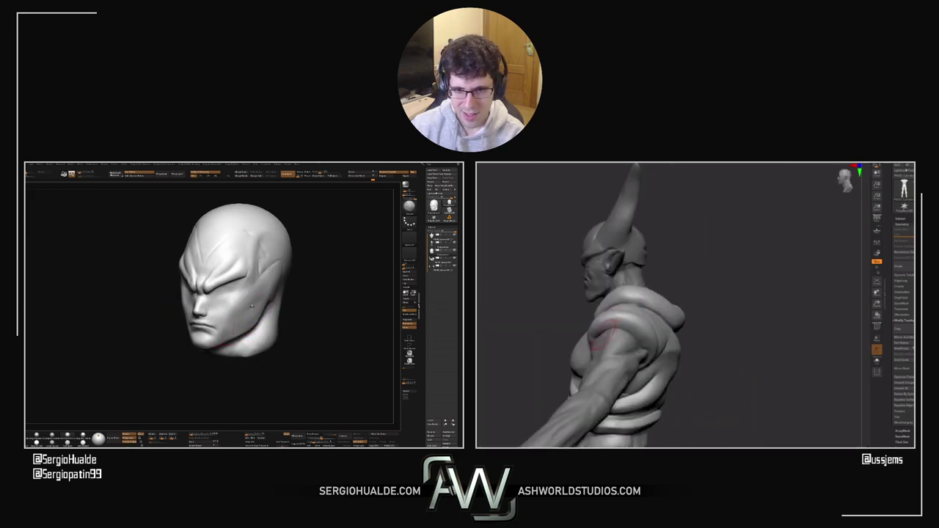
right_click_drag(649, 350, 633, 354)
Step: Examine the face against the complete figure, and the horned character's torso and arms from the front
right_click_drag(261, 285, 289, 331, "ctrl")
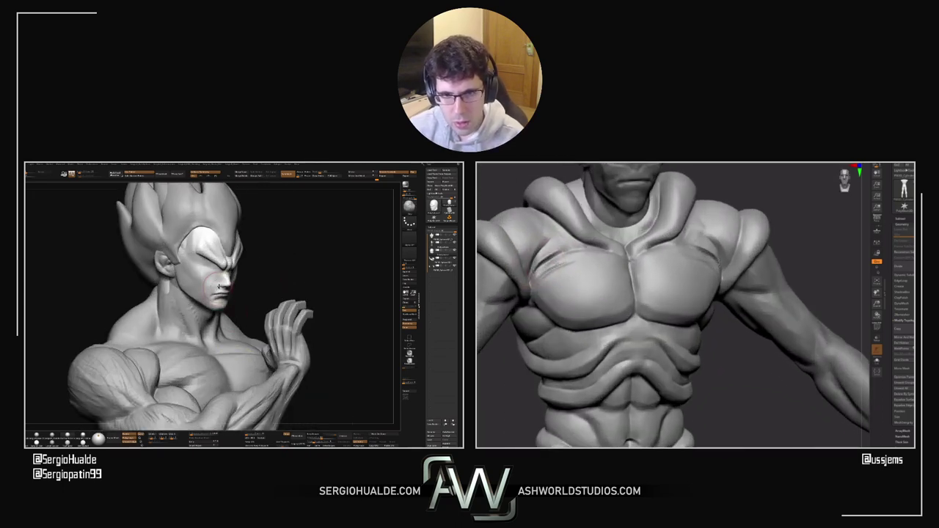
right_click_drag(224, 273, 237, 297, "ctrl")
right_click_drag(537, 273, 508, 265)
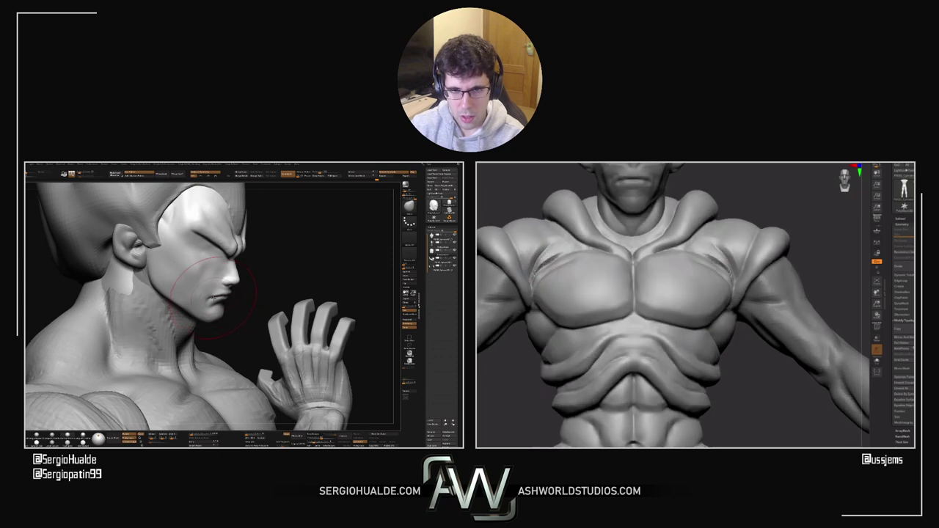
right_click_drag(206, 297, 215, 297)
right_click_drag(497, 222, 494, 218)
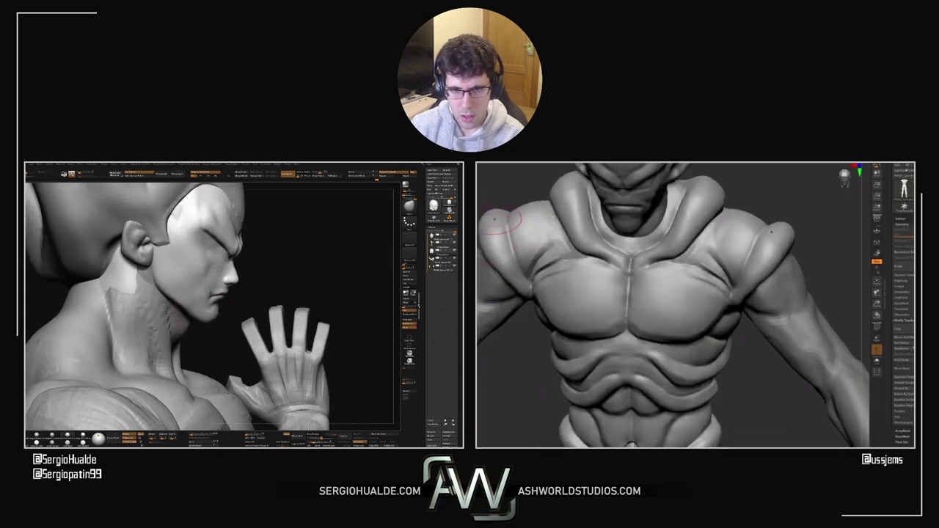
right_click_drag(211, 296, 186, 298)
right_click_drag(503, 221, 510, 213)
right_click_drag(206, 301, 213, 264, "ctrl")
right_click_drag(522, 203, 529, 227, "alt")
right_click_drag(719, 308, 740, 362, "ctrl")
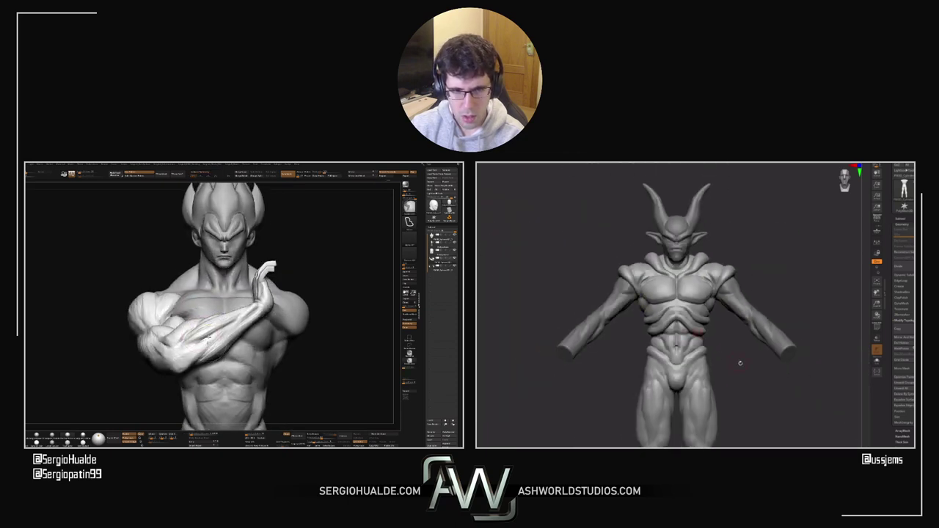
right_click_drag(227, 308, 261, 311)
right_click_drag(740, 363, 689, 308, "alt")
right_click_drag(261, 310, 296, 326)
right_click_drag(677, 303, 670, 339, "alt")
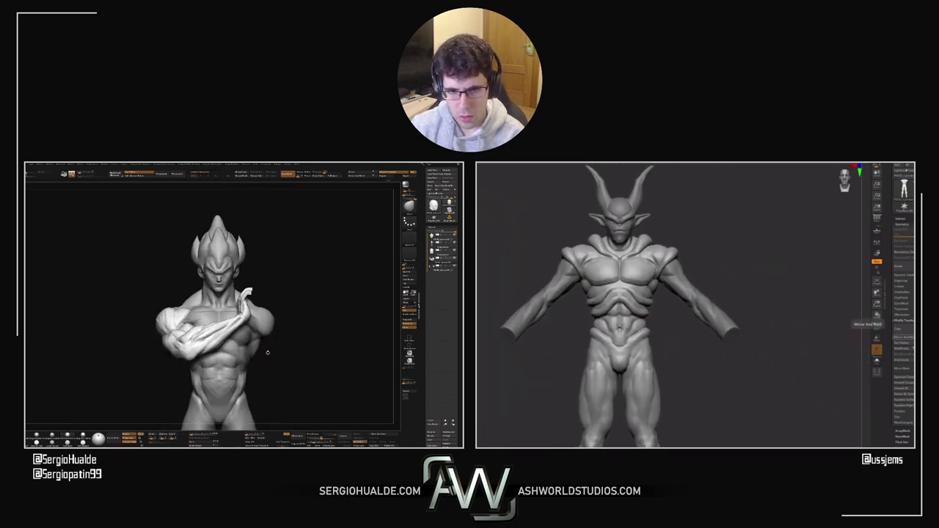
Step: Make the figure's body the active part and adjust the stance and proportions of its legs
left_click(244, 383, "alt")
mouse_move(242, 378)
left_mouse_down()
mouse_move(262, 340)
mouse_move(250, 343)
mouse_move(256, 331)
mouse_move(247, 344)
mouse_move(272, 344)
mouse_move(257, 353)
mouse_move(252, 338)
left_mouse_up()
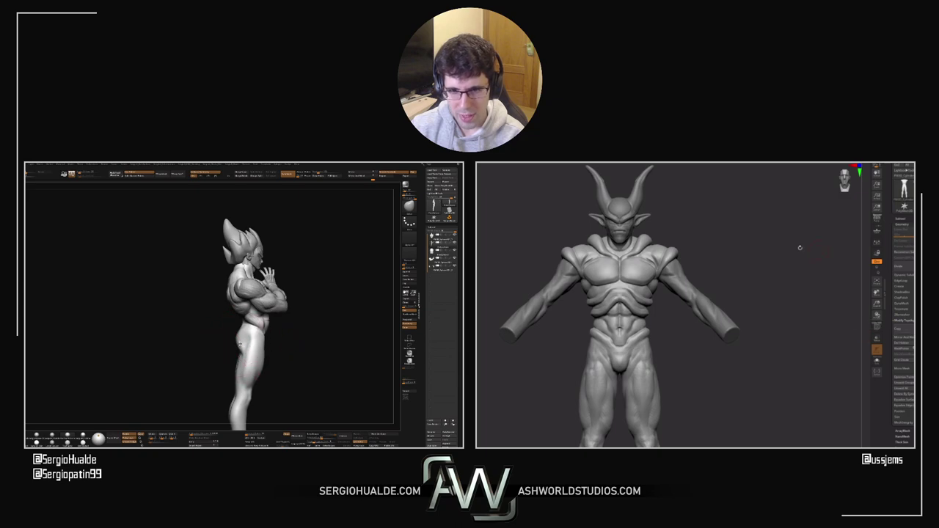
mouse_move(256, 343)
right_mouse_down("alt")
mouse_move(245, 327)
mouse_move(245, 373)
mouse_move(239, 341)
right_mouse_up("alt")
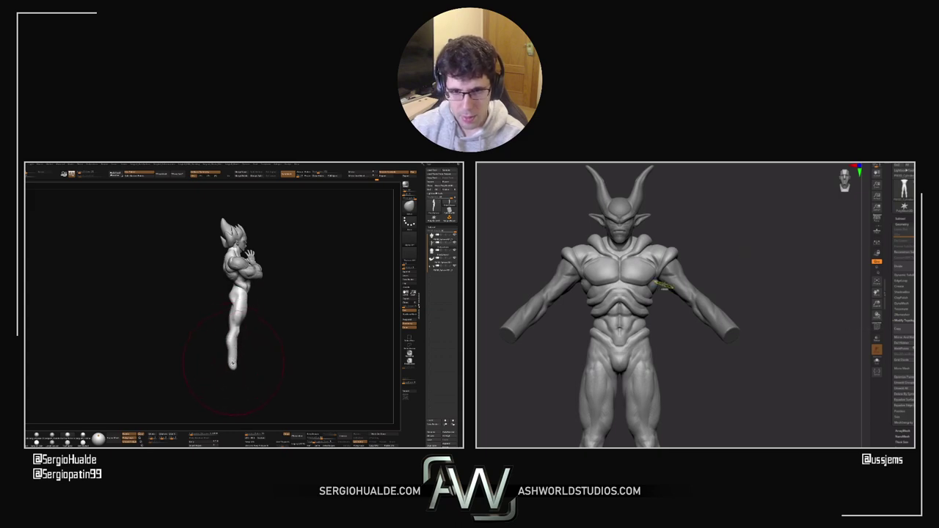
right_click_drag(664, 286, 633, 352, "ctrl")
right_click_drag(242, 351, 225, 347)
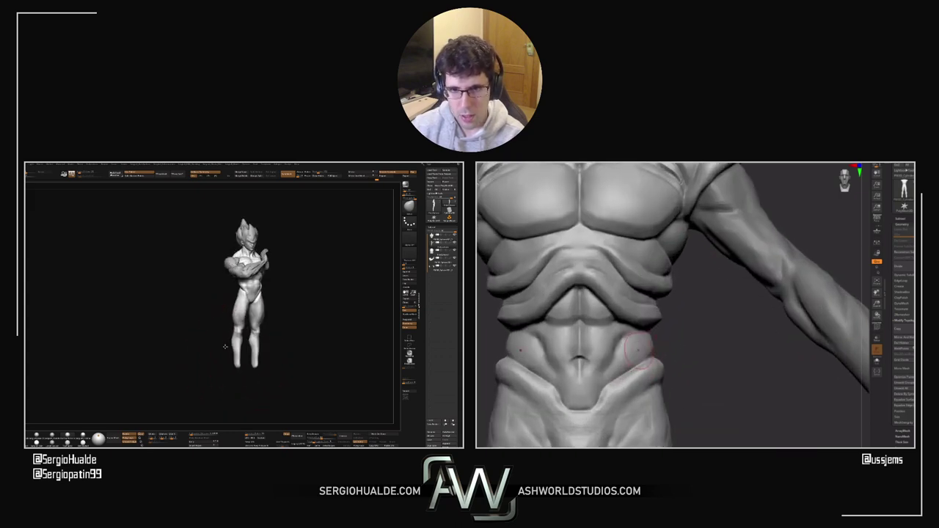
left_click_drag(225, 347, 251, 330)
right_click_drag(251, 318, 254, 283, "ctrl")
Step: Deepen the creases beneath the horned character's lower rib fold at the obliques, and undo the last stroke
right_click_drag(639, 350, 687, 352)
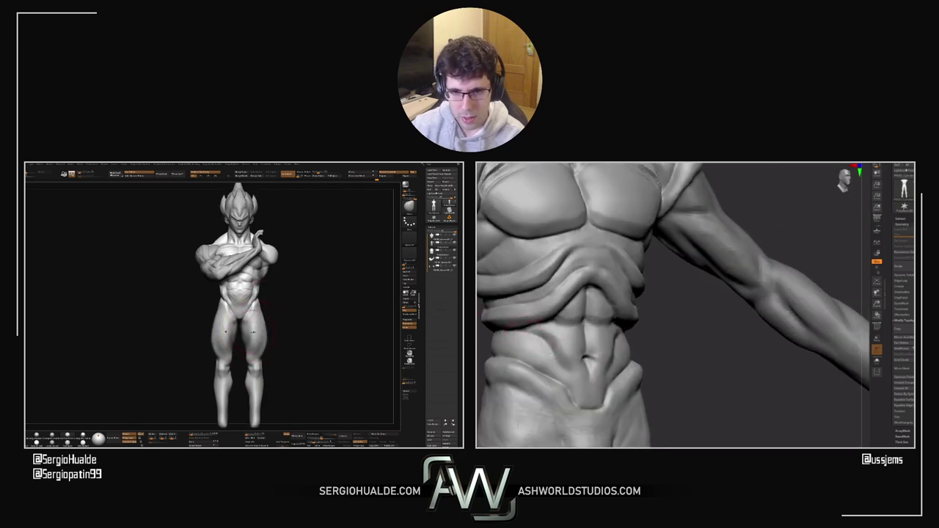
scroll(253, 326, "up", 3)
right_click_drag(250, 337, 251, 322, "alt")
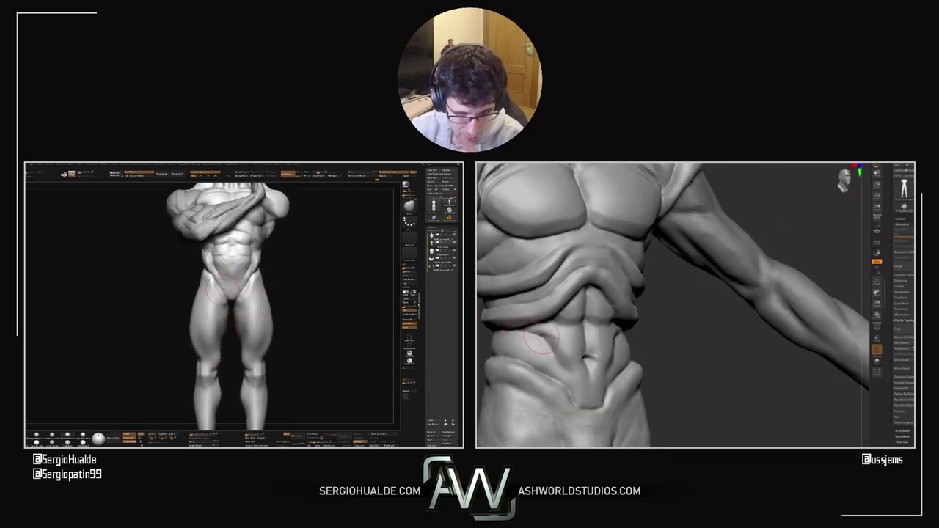
left_click_drag(692, 360, 637, 314)
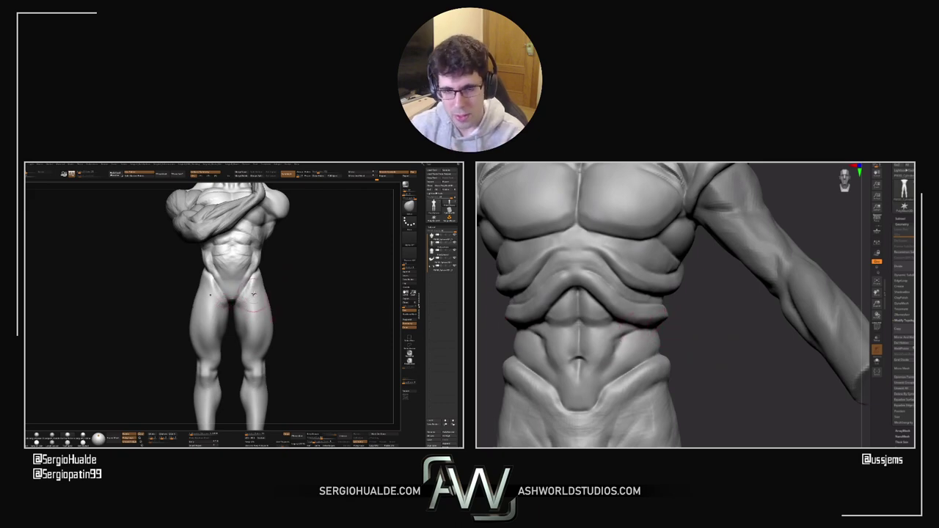
key("ctrl+z")
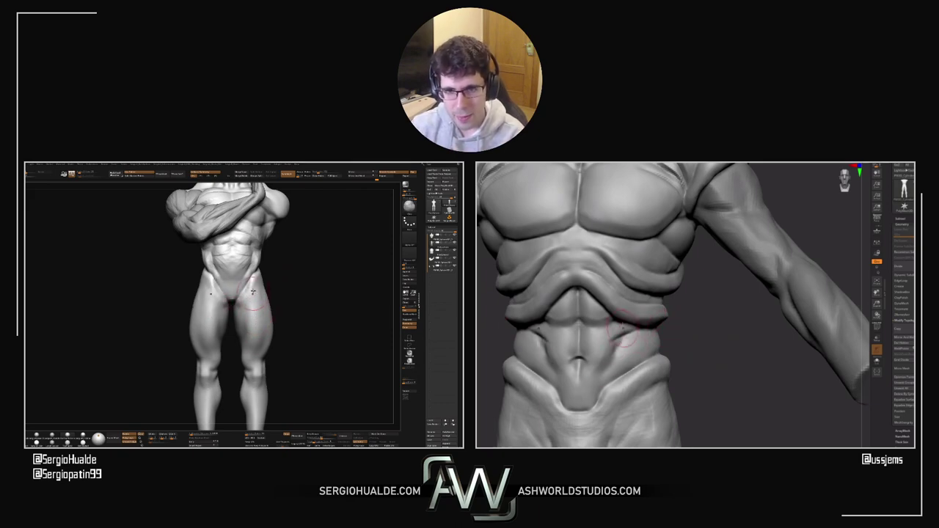
Step: Refine the groin and hip creases of the figure with crossed arms from the front and three-quarter views
mouse_move(234, 328)
right_mouse_down()
mouse_move(233, 295)
mouse_move(220, 297)
right_mouse_up()
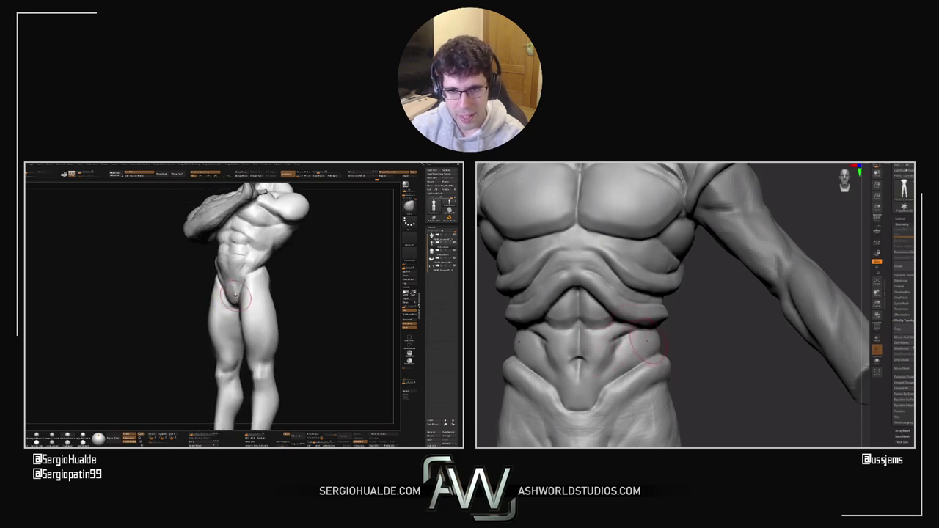
left_click_drag(236, 303, 237, 293)
mouse_move(231, 291)
right_mouse_down()
mouse_move(246, 303)
mouse_move(236, 301)
right_mouse_up()
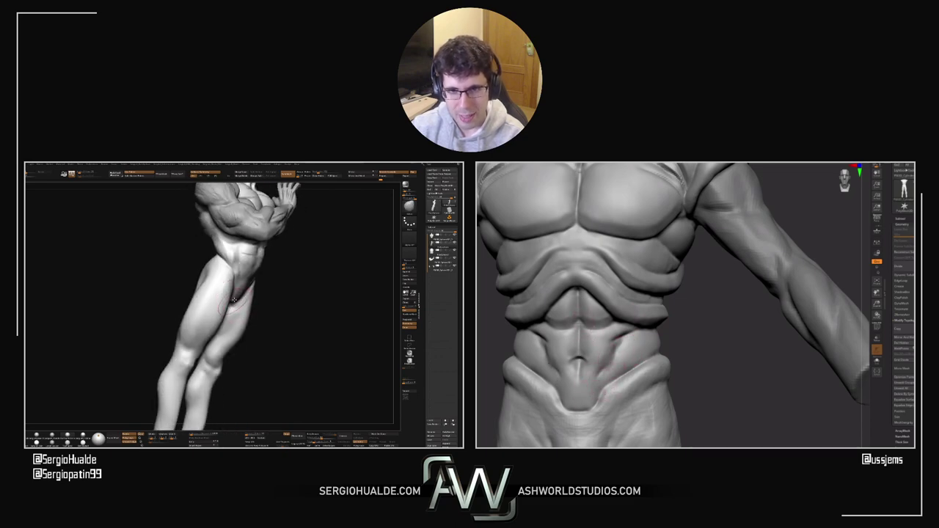
left_click_drag(235, 301, 249, 288)
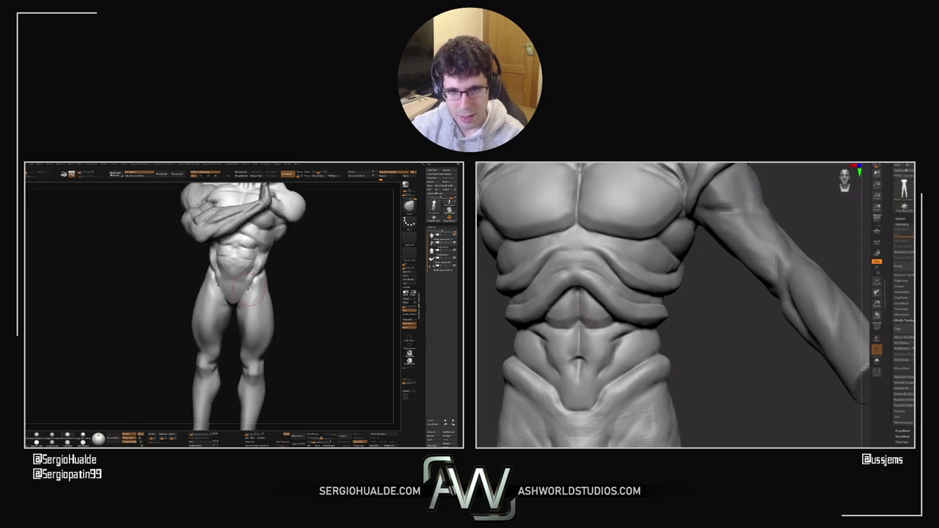
left_click_drag(702, 322, 689, 293)
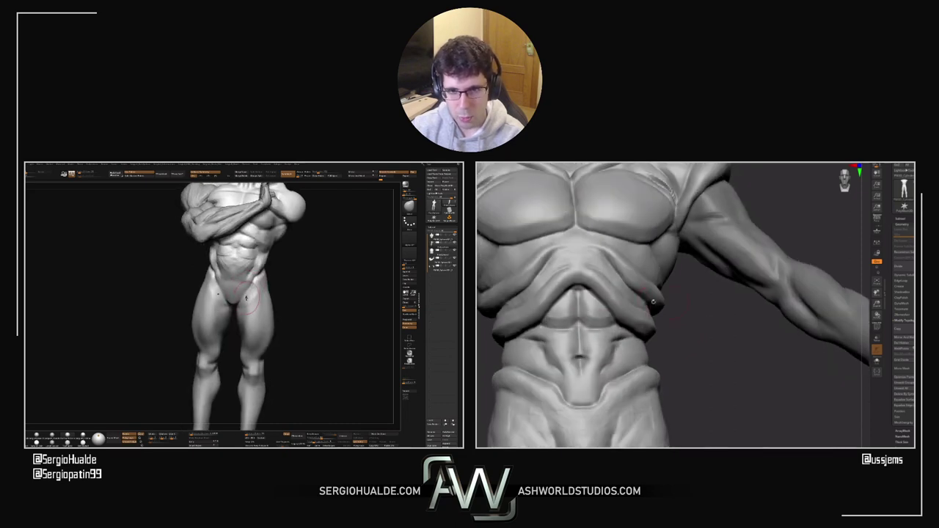
mouse_move(244, 297)
right_mouse_down()
mouse_move(232, 301)
mouse_move(262, 294)
right_mouse_up()
Step: Adjust the crossed-arm figure's lower thighs, and inspect the horned character's rib folds from the side and below
right_click_drag(628, 342, 639, 313)
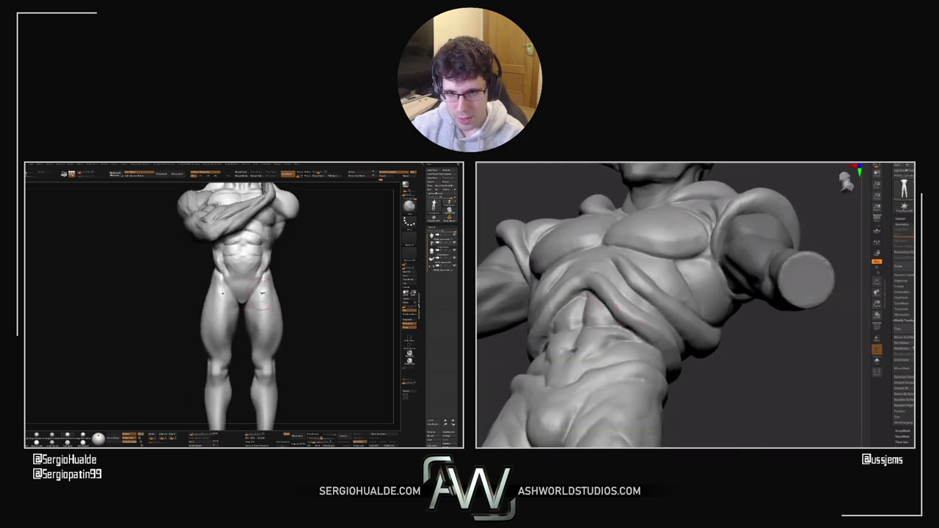
left_click_drag(262, 293, 264, 314)
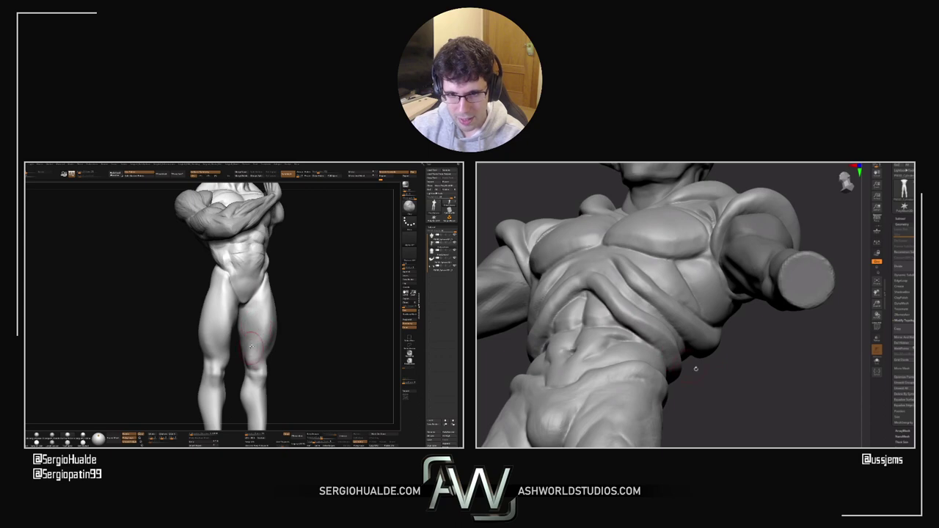
left_click_drag(696, 369, 650, 339)
left_click_drag(251, 347, 251, 344)
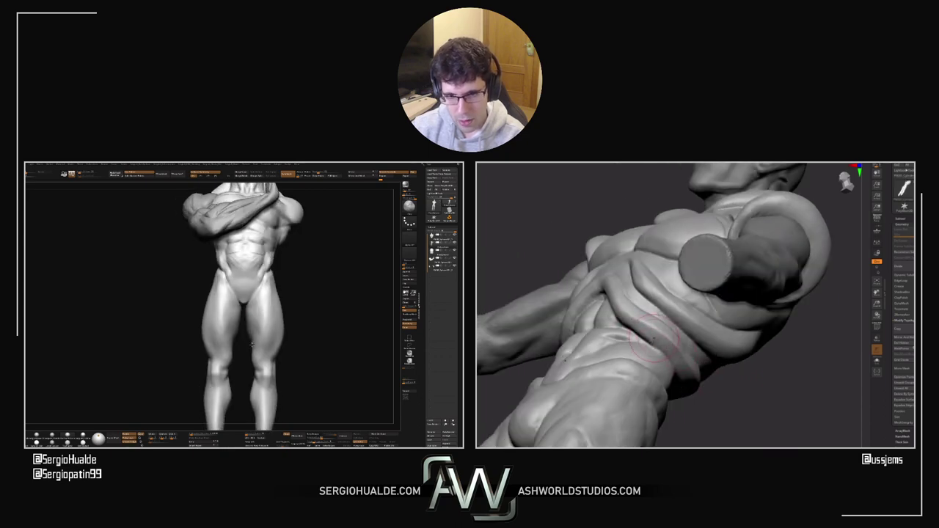
mouse_move(252, 344)
right_mouse_down()
mouse_move(255, 337)
mouse_move(252, 358)
mouse_move(257, 342)
right_mouse_up()
right_click_drag(684, 367, 675, 359)
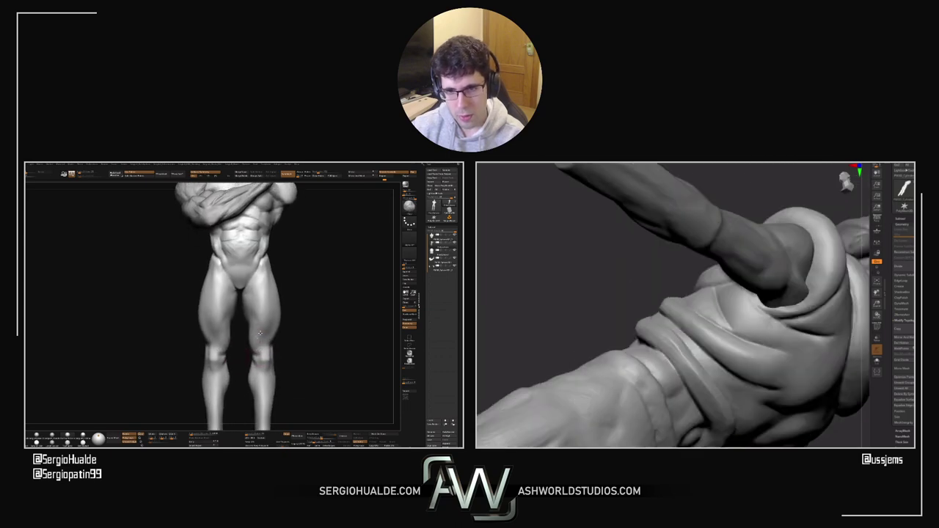
right_click_drag(257, 342, 257, 338)
right_click_drag(675, 359, 673, 356)
mouse_move(257, 337)
left_mouse_down()
mouse_move(228, 332)
mouse_move(243, 333)
left_mouse_up()
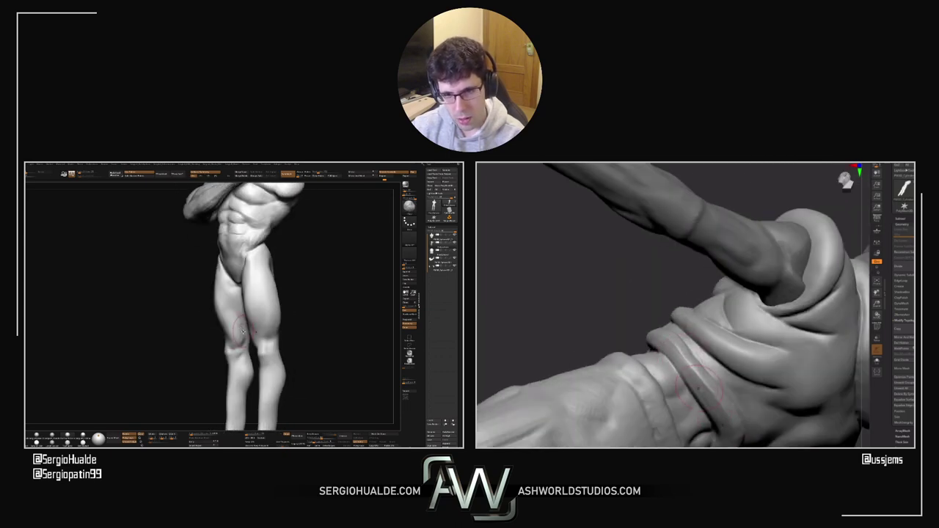
left_click_drag(621, 299, 617, 242)
Step: Reshape the crossed-arm figure's inner thigh above the knee, and bring the horned character back to a full front view
right_click_drag(232, 323, 245, 331)
key("s")
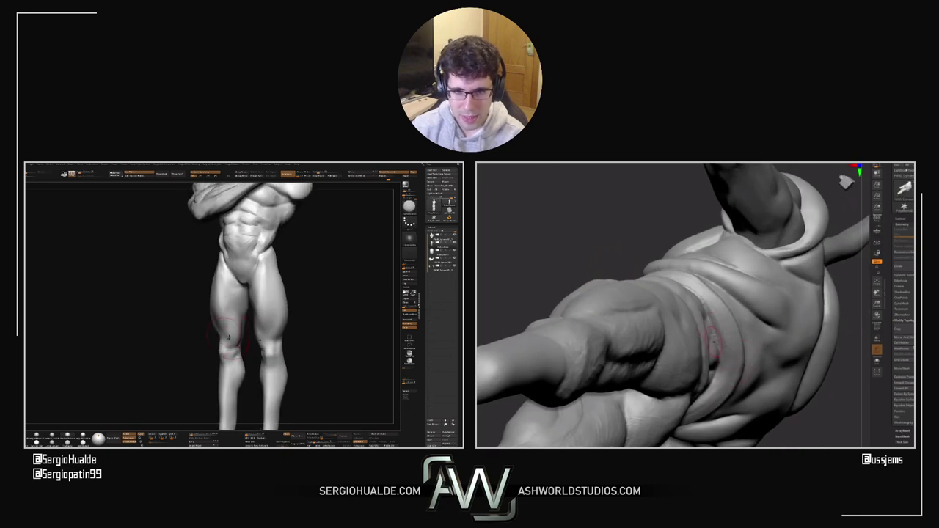
left_click_drag(229, 337, 232, 309)
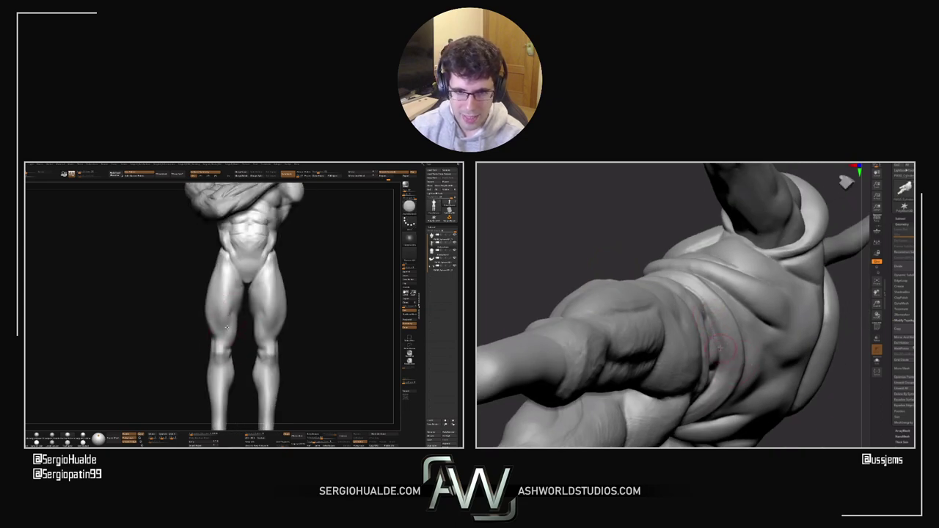
right_click_drag(234, 301, 243, 304)
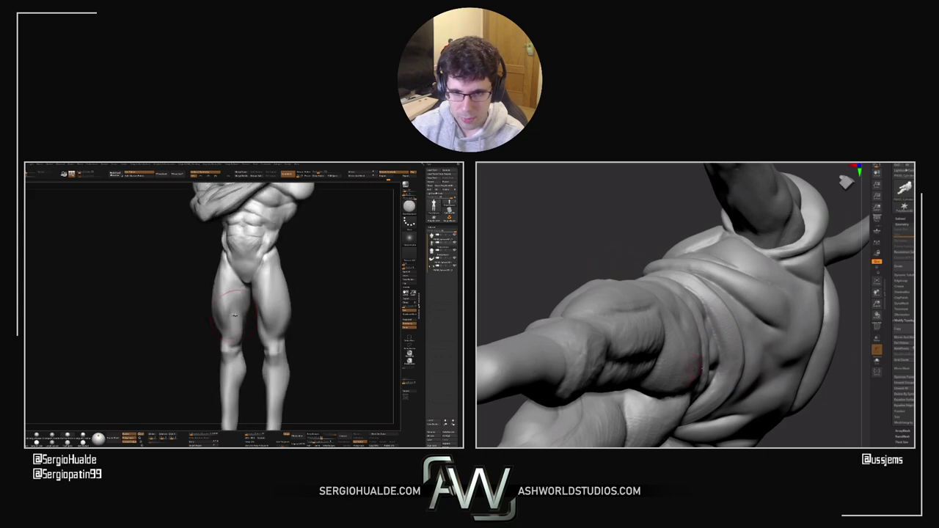
key("f")
mouse_move(673, 314)
left_mouse_down()
mouse_move(635, 308)
mouse_move(742, 413)
left_mouse_up()
left_click_drag(707, 325, 726, 393, "alt")
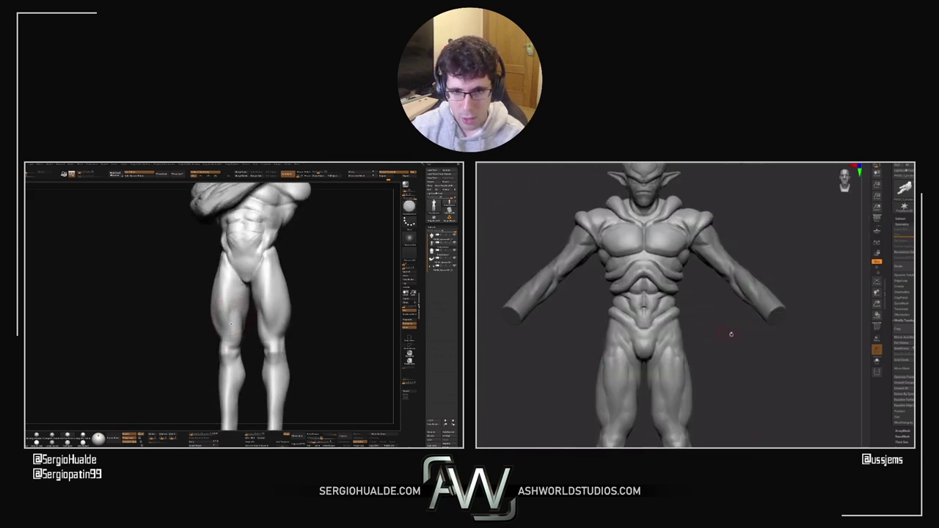
Step: Shape the thigh muscles and outer thigh contours of the crossed-arm figure down to the knees
right_click_drag(227, 334, 233, 311)
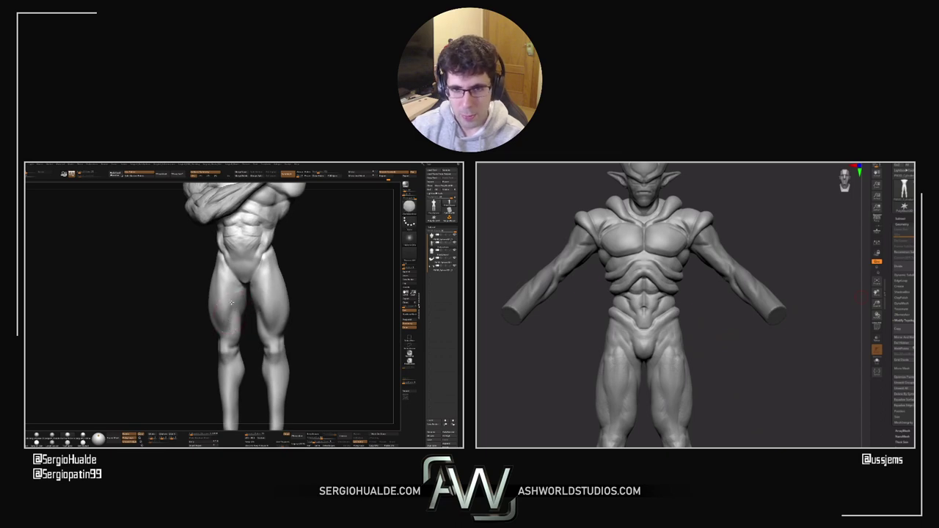
left_click_drag(236, 309, 217, 269)
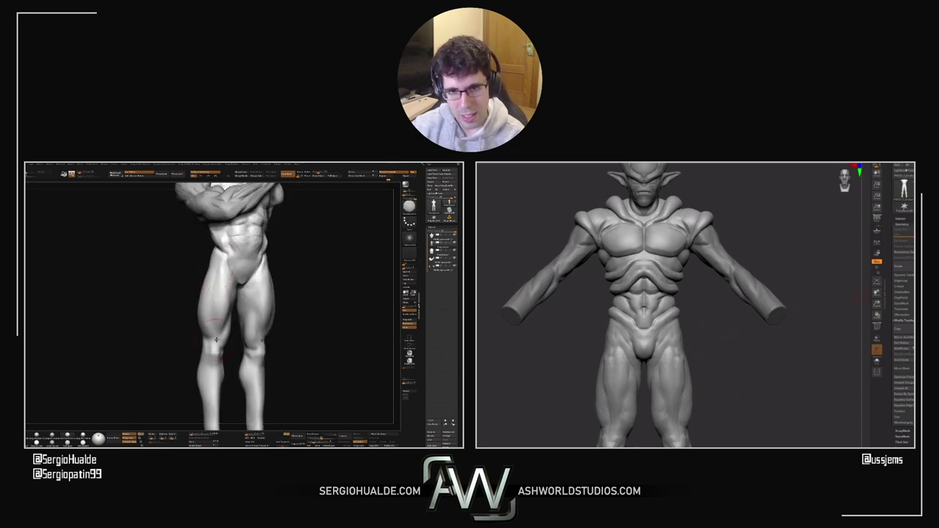
left_click_drag(208, 306, 220, 277)
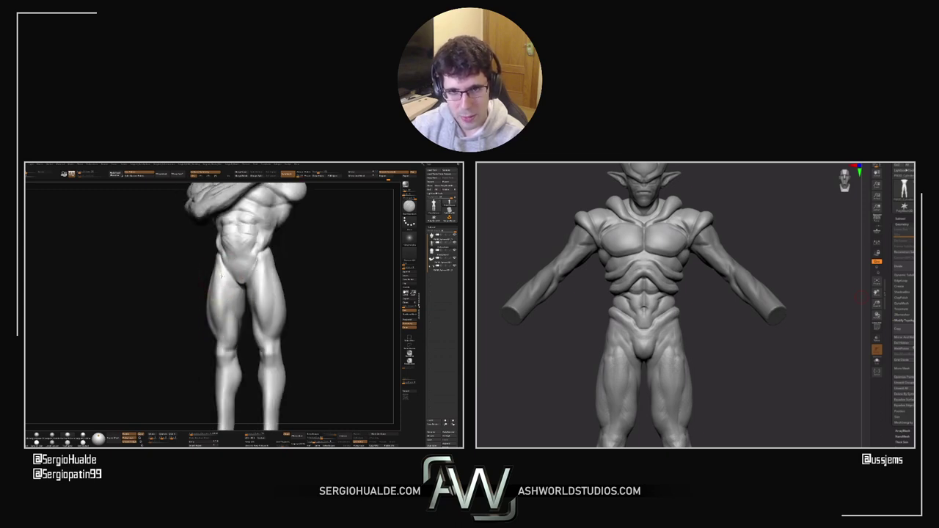
left_click_drag(235, 318, 237, 298)
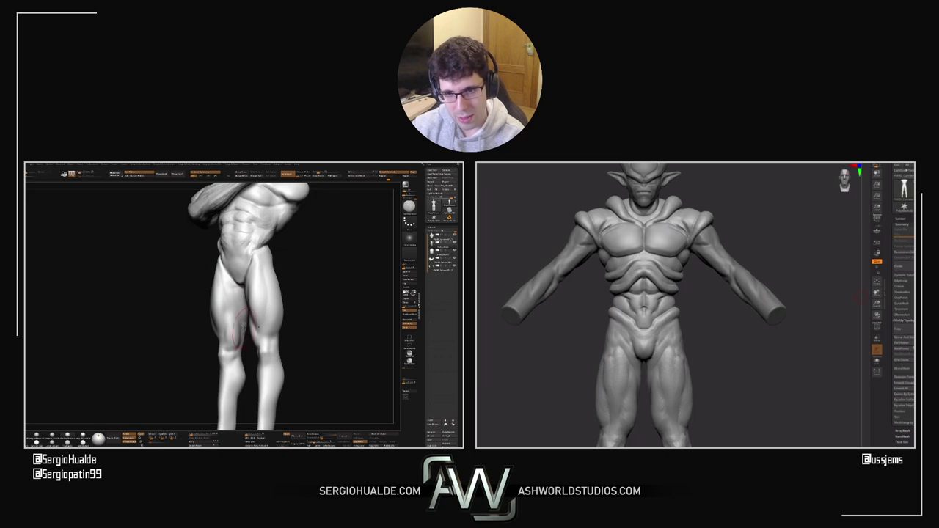
mouse_move(244, 328)
right_mouse_down()
mouse_move(237, 323)
mouse_move(236, 333)
right_mouse_up()
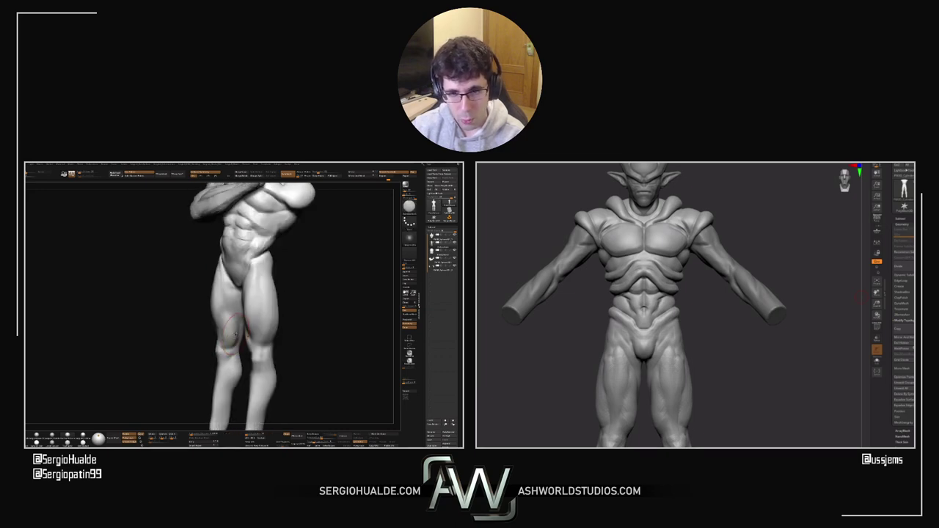
left_click_drag(235, 334, 227, 283)
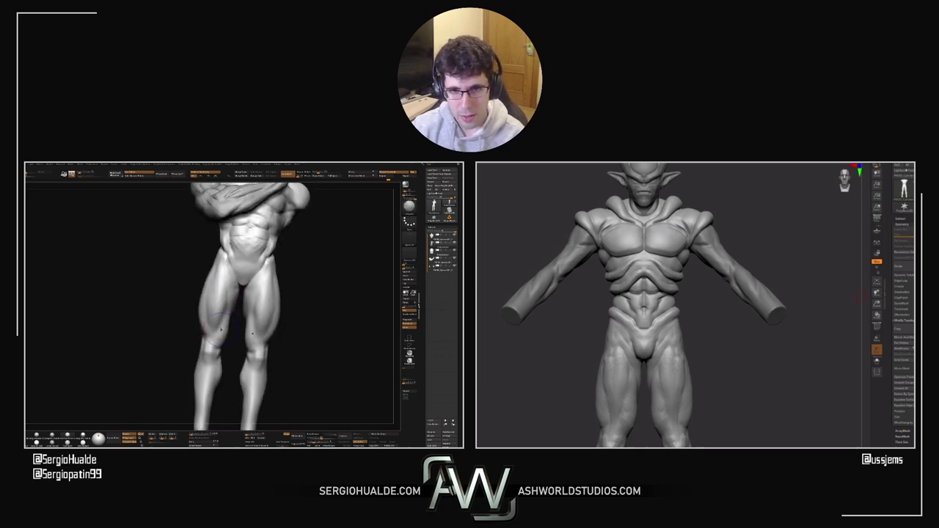
mouse_move(221, 331)
right_mouse_down("shift")
mouse_move(229, 308)
mouse_move(259, 290)
mouse_move(254, 279)
right_mouse_up("shift")
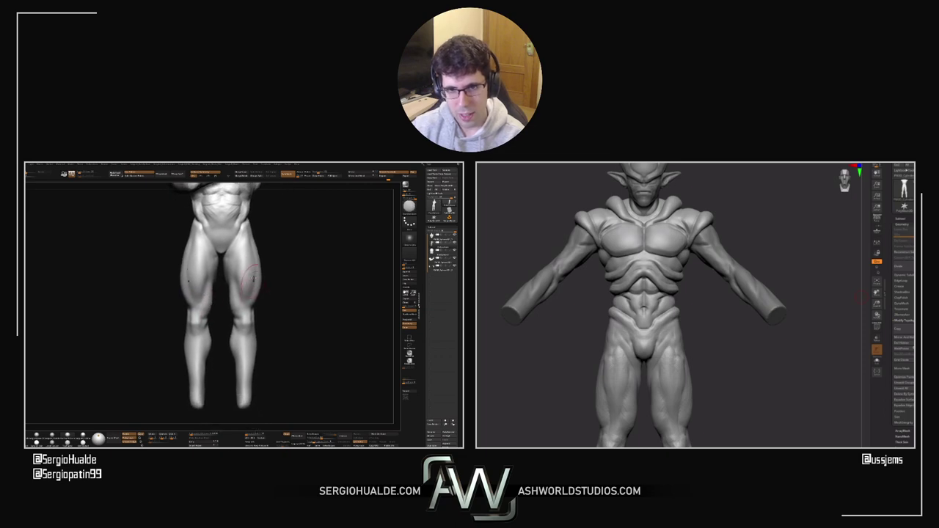
left_click_drag(258, 243, 253, 239)
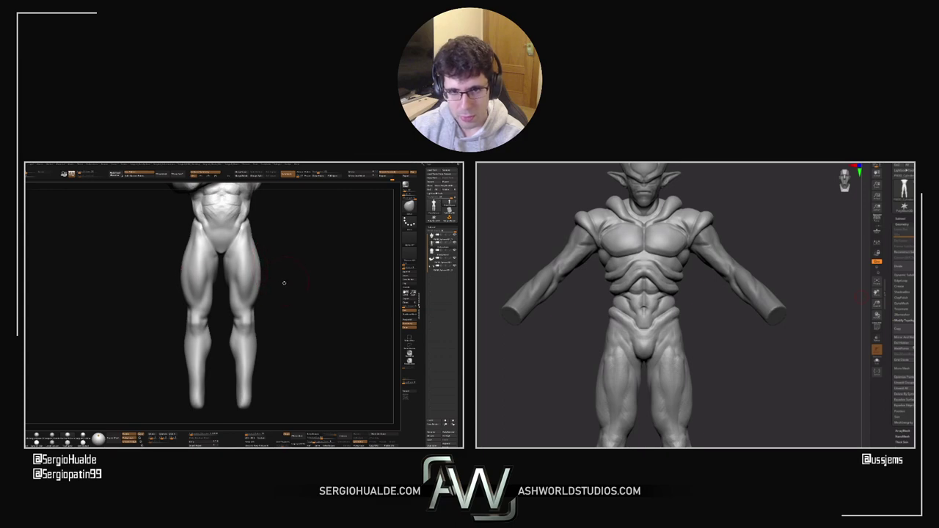
Step: Refine the inner thighs and hamstring contours of the crossed-arm figure from behind
right_click_drag(284, 283, 242, 283)
right_click_drag(242, 282, 197, 322, "alt")
right_click_drag(196, 323, 246, 297)
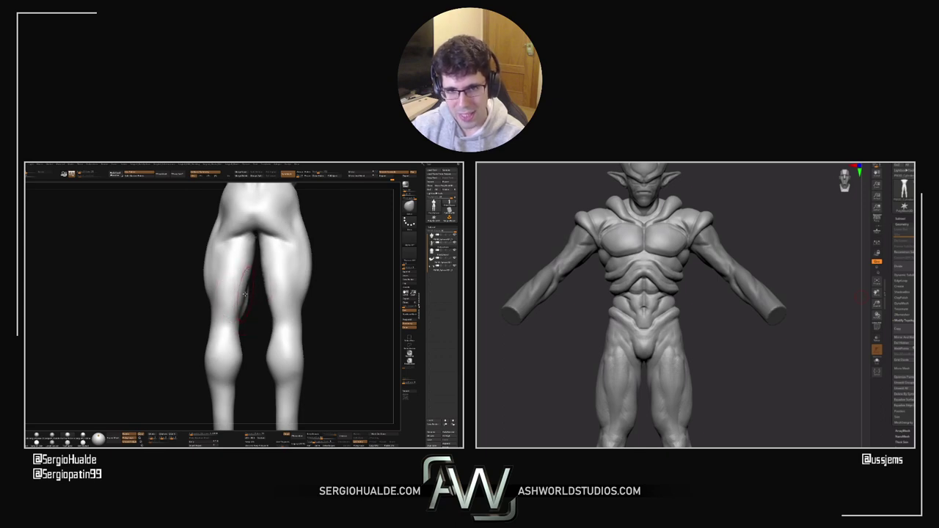
right_click_drag(246, 296, 205, 285)
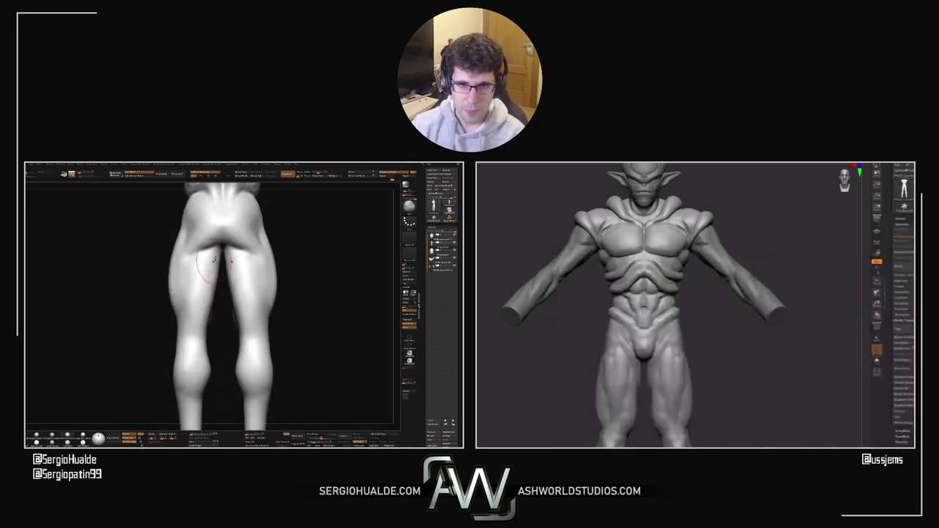
Step: Round out the crossed-arm figure's glutes and their transition into the hips and upper thighs
right_click_drag(177, 341, 197, 305)
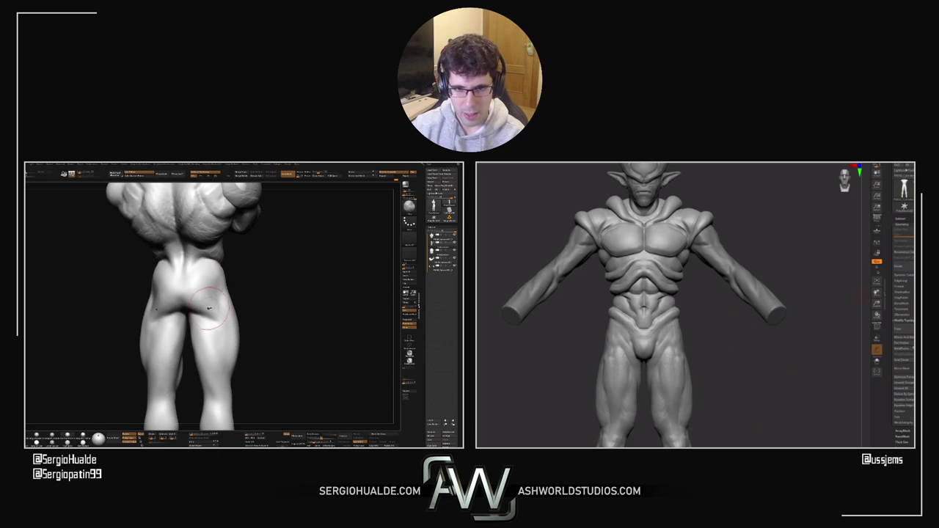
right_click_drag(219, 317, 213, 315)
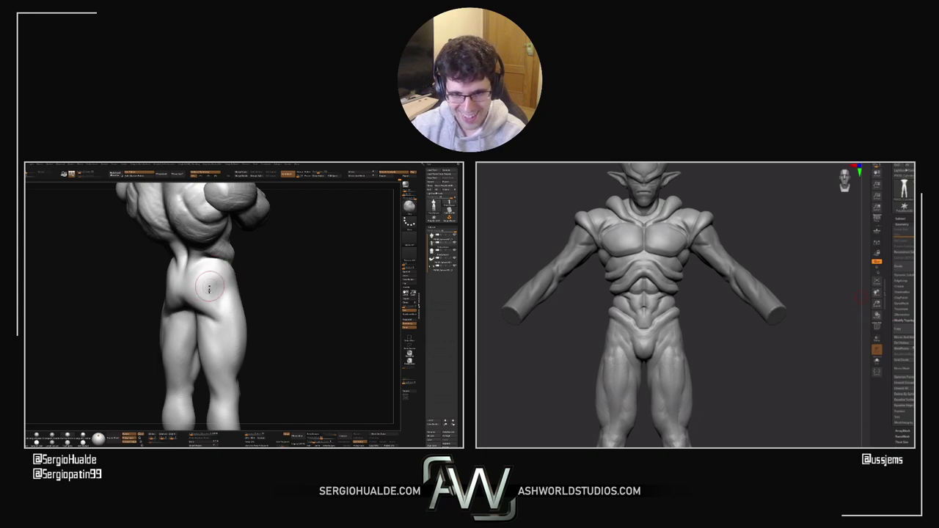
right_click_drag(209, 289, 187, 312)
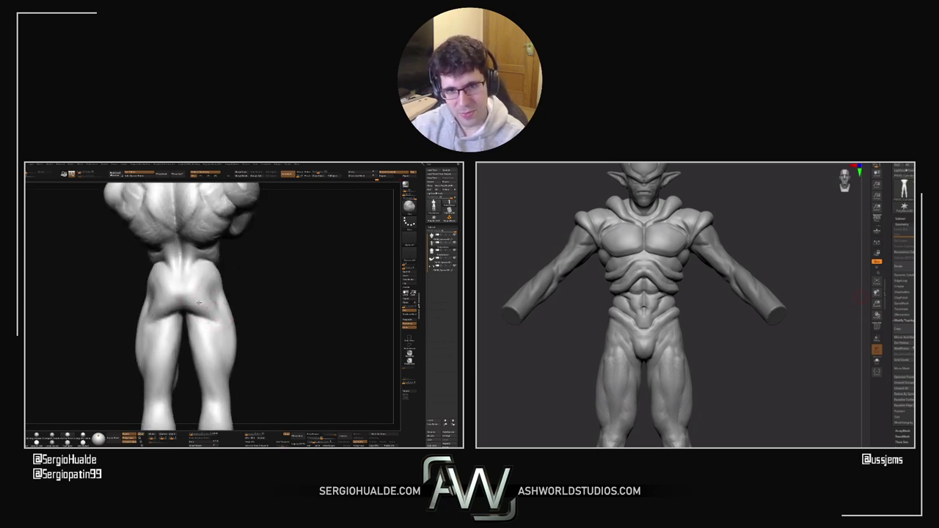
right_click_drag(213, 315, 232, 288)
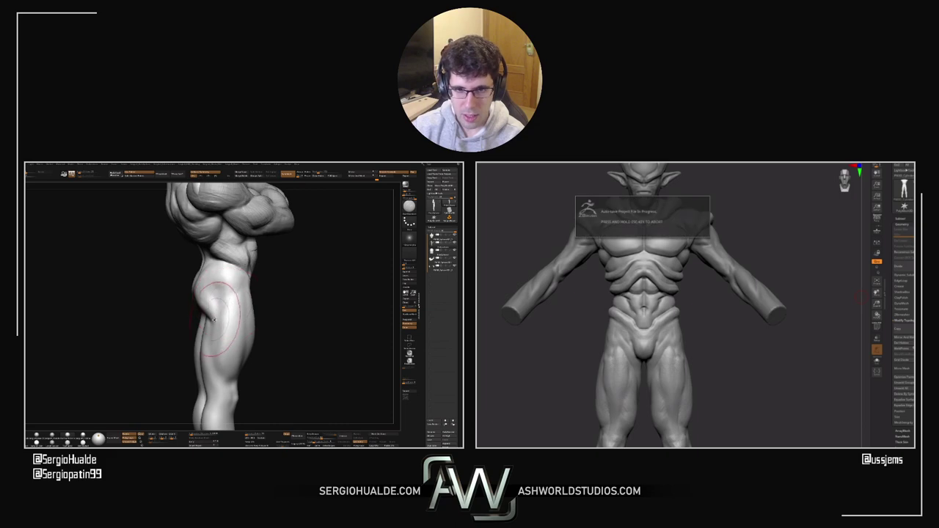
mouse_move(214, 355)
right_mouse_down()
mouse_move(227, 318)
mouse_move(220, 283)
mouse_move(199, 308)
mouse_move(208, 307)
mouse_move(157, 289)
right_mouse_up()
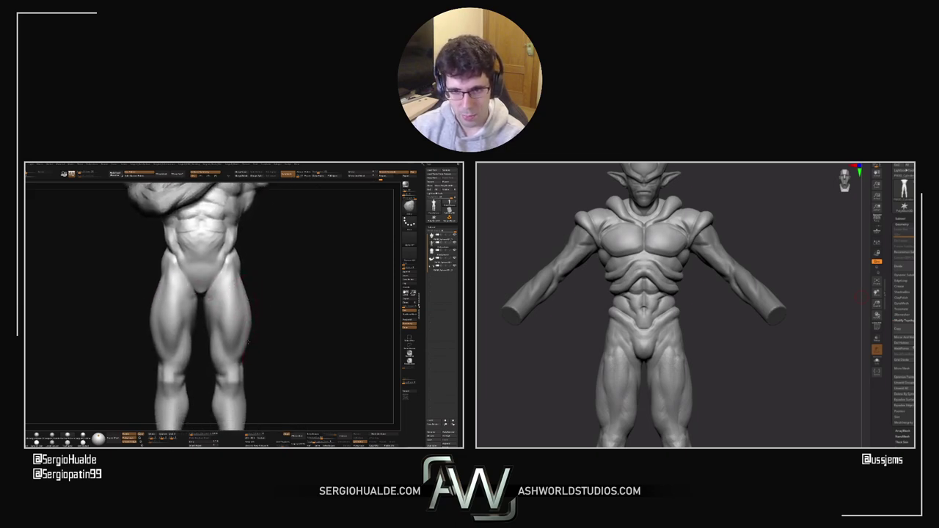
Step: Adjust the silhouette of the crossed-arm figure's calves and lower legs in front view
mouse_move(248, 342)
right_mouse_down("ctrl")
mouse_move(220, 317)
mouse_move(244, 322)
mouse_move(279, 293)
mouse_move(248, 297)
mouse_move(227, 332)
mouse_move(224, 311)
mouse_move(207, 333)
mouse_move(220, 341)
mouse_move(243, 327)
mouse_move(240, 317)
mouse_move(239, 327)
right_mouse_up("ctrl")
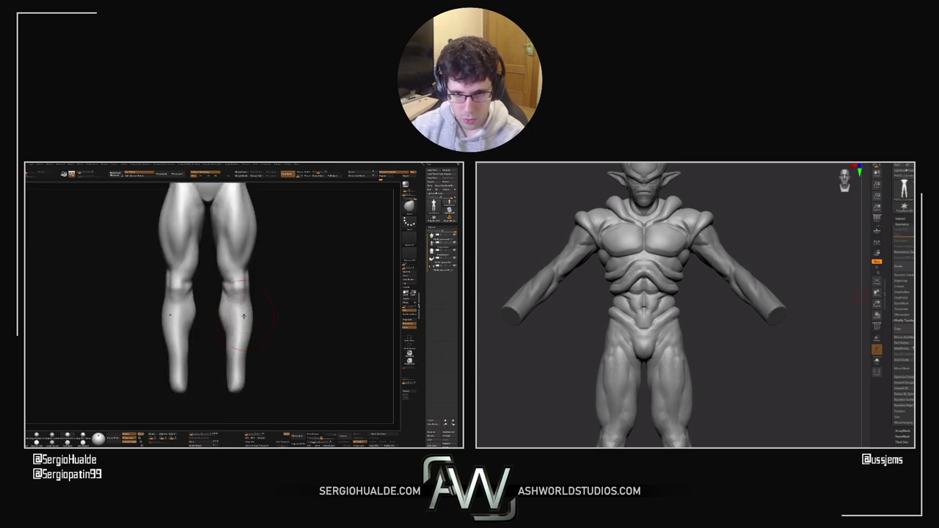
left_click_drag(236, 370, 240, 371)
mouse_move(239, 327)
left_mouse_down()
mouse_move(224, 334)
mouse_move(227, 303)
mouse_move(224, 339)
mouse_move(233, 318)
mouse_move(198, 302)
mouse_move(197, 354)
left_mouse_up()
left_click_drag(294, 358, 233, 361, "shift")
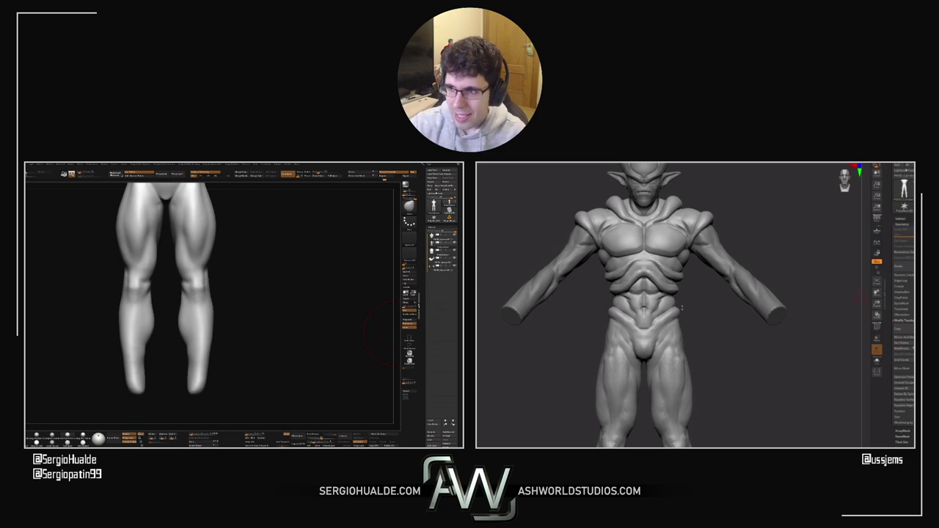
Step: Make the horned character's arms the active part, isolate them and remesh them with DynaMesh
left_click(721, 253, "alt")
key("shift+s")
right_click_drag(744, 252, 770, 242, "ctrl")
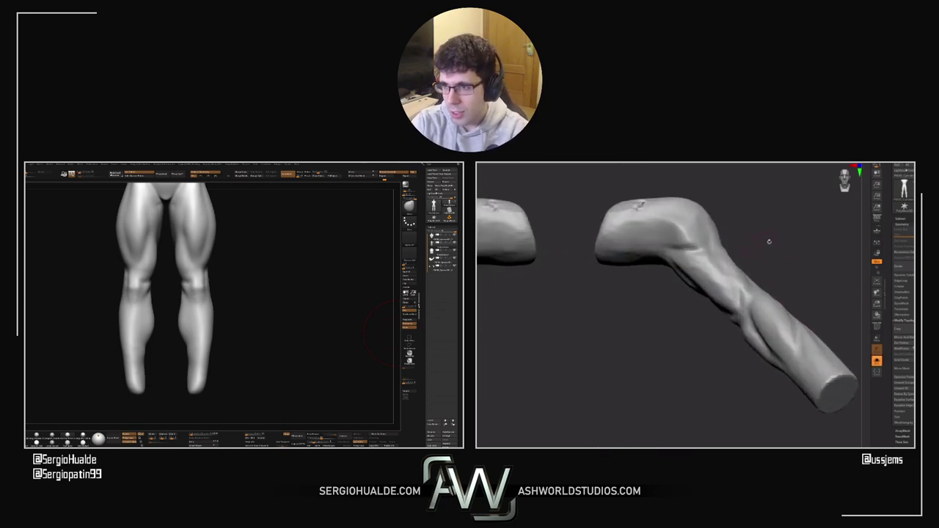
left_click(909, 303)
left_click(901, 311)
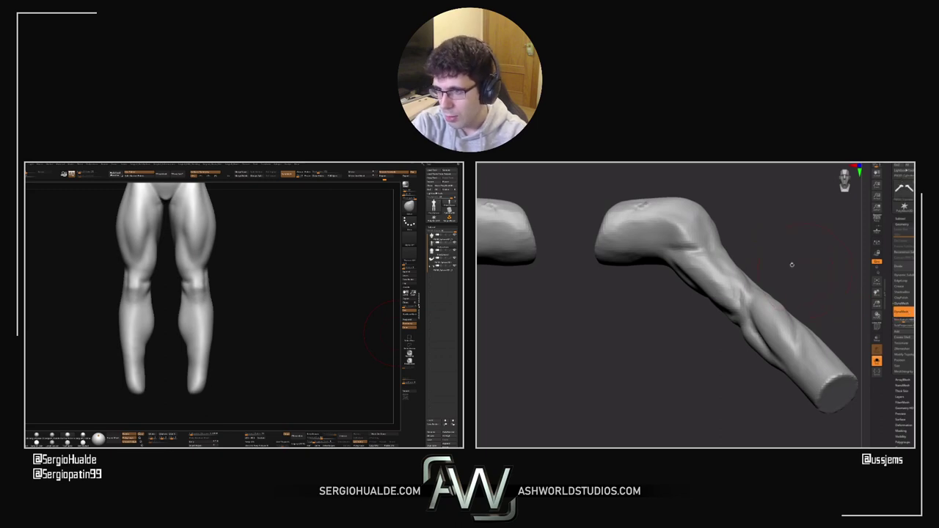
Step: Smooth the shoulder ends of the horned character's arms, and compare them with the full body before isolating them again
left_click_drag(638, 207, 631, 216, "shift")
key("s")
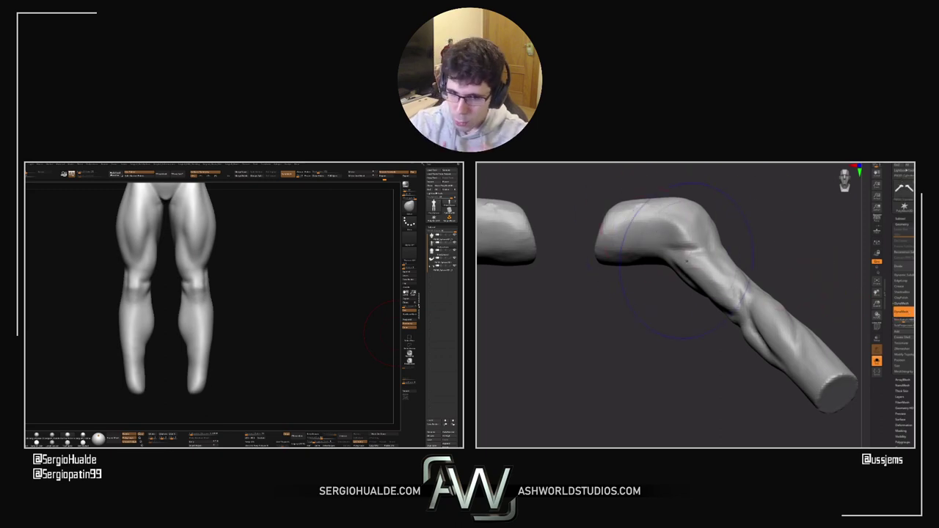
mouse_move(830, 348)
left_mouse_down()
mouse_move(779, 360)
mouse_move(821, 280)
mouse_move(771, 285)
mouse_move(775, 277)
mouse_move(675, 352)
mouse_move(706, 286)
mouse_move(799, 247)
mouse_move(797, 239)
mouse_move(753, 293)
left_mouse_up()
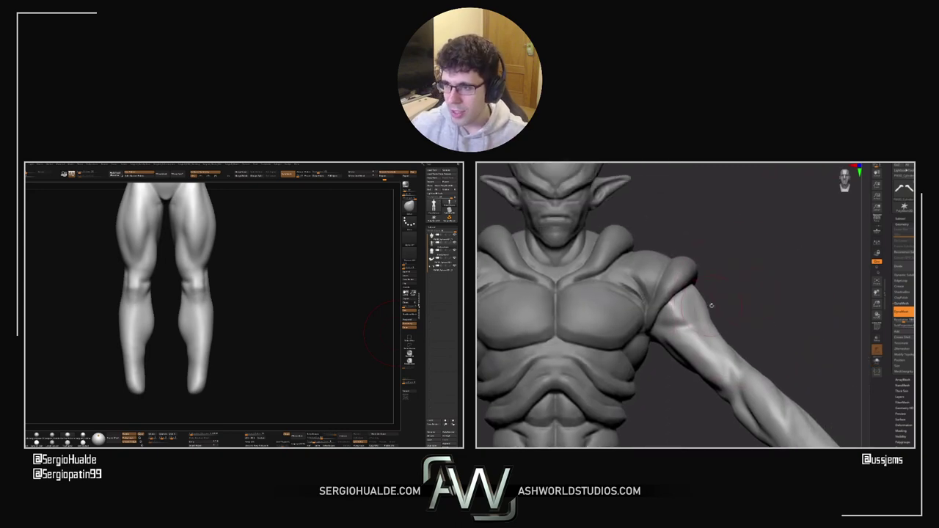
key("alt+s")
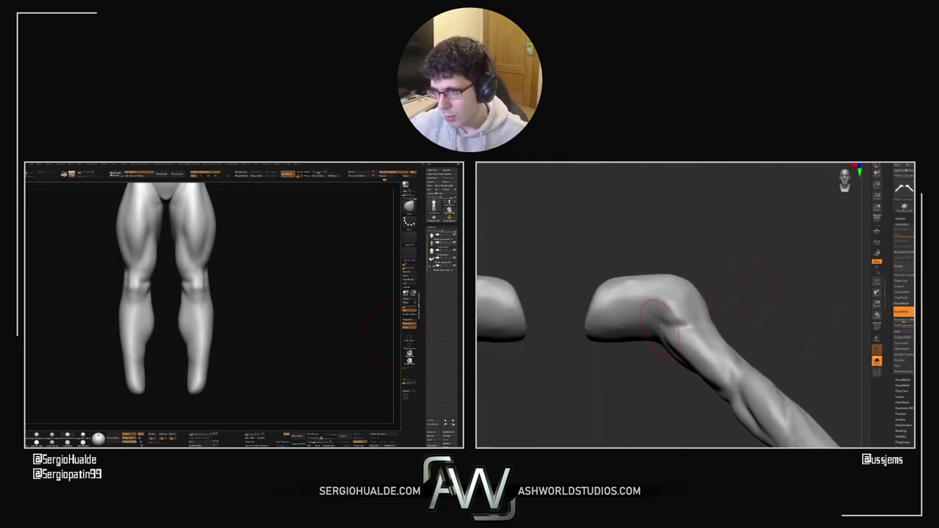
Step: Shape the horned character's deltoid into a rounded mass with a defined lower edge over the upper arm
right_click_drag(659, 322, 676, 311, "ctrl")
mouse_move(672, 254)
left_mouse_down()
mouse_move(645, 294)
mouse_move(664, 305)
left_mouse_up()
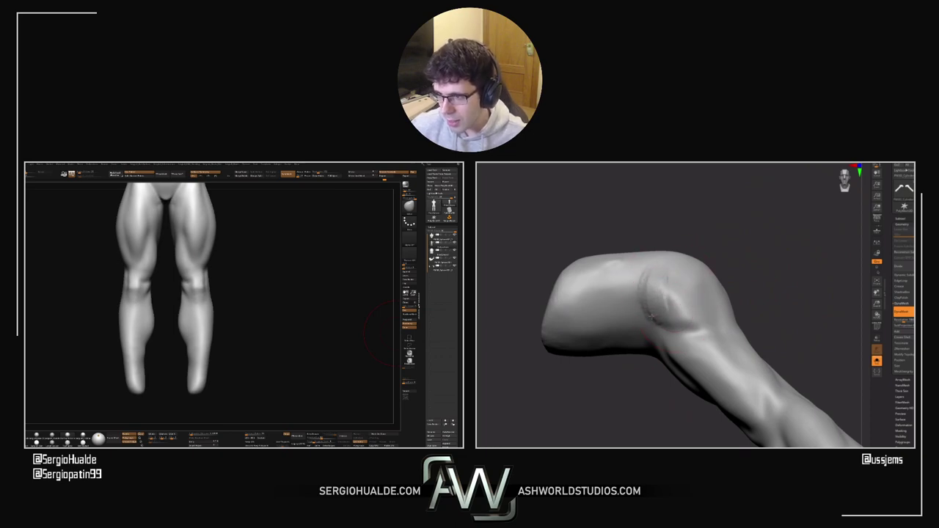
mouse_move(680, 308)
right_mouse_down()
mouse_move(727, 324)
mouse_move(640, 345)
mouse_move(650, 319)
right_mouse_up()
mouse_move(653, 305)
left_mouse_down()
mouse_move(651, 319)
mouse_move(647, 293)
left_mouse_up()
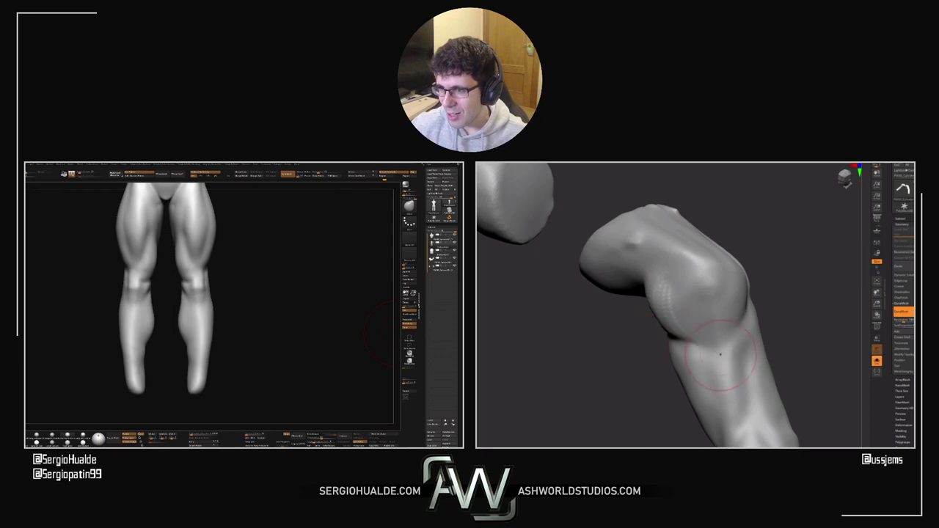
left_click_drag(802, 339, 774, 299)
mouse_move(731, 269)
left_mouse_down()
mouse_move(718, 247)
mouse_move(730, 276)
mouse_move(715, 282)
mouse_move(723, 294)
left_mouse_up()
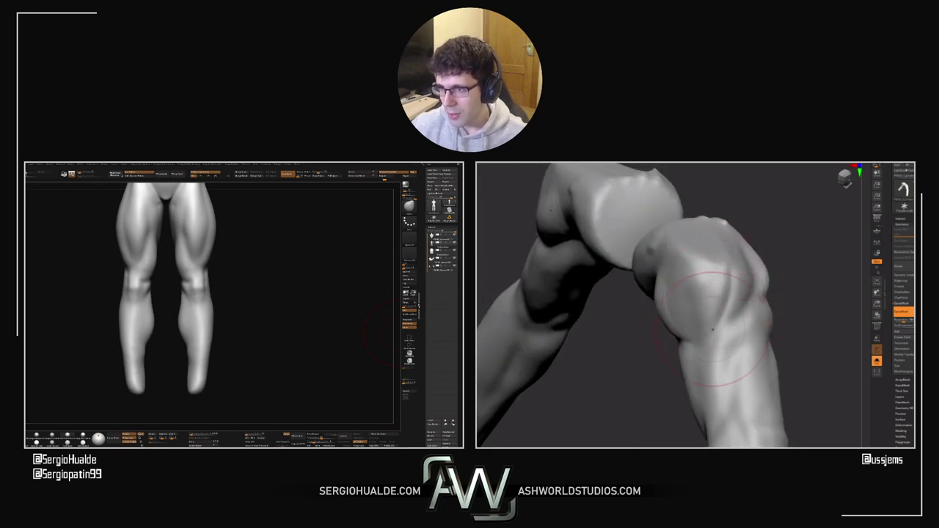
left_click_drag(803, 306, 715, 345)
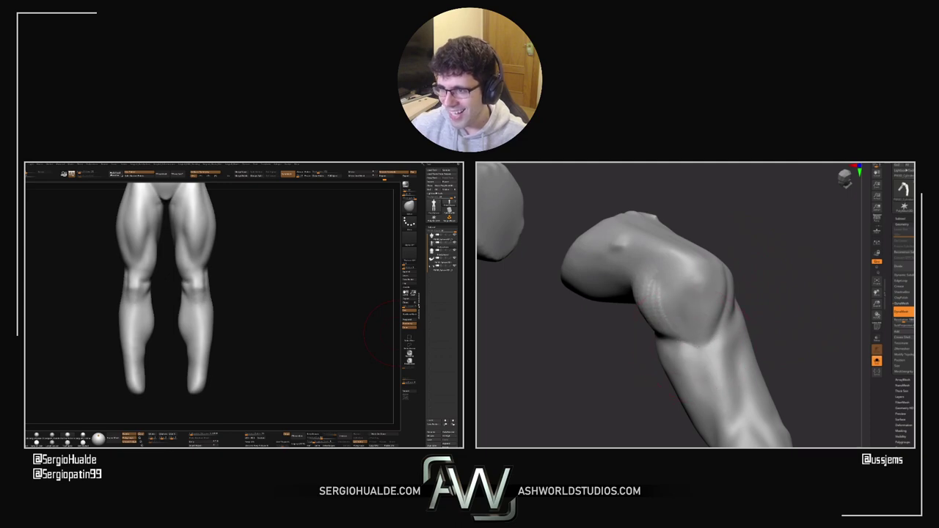
mouse_move(694, 312)
left_mouse_down()
mouse_move(667, 268)
mouse_move(679, 308)
mouse_move(659, 282)
left_mouse_up()
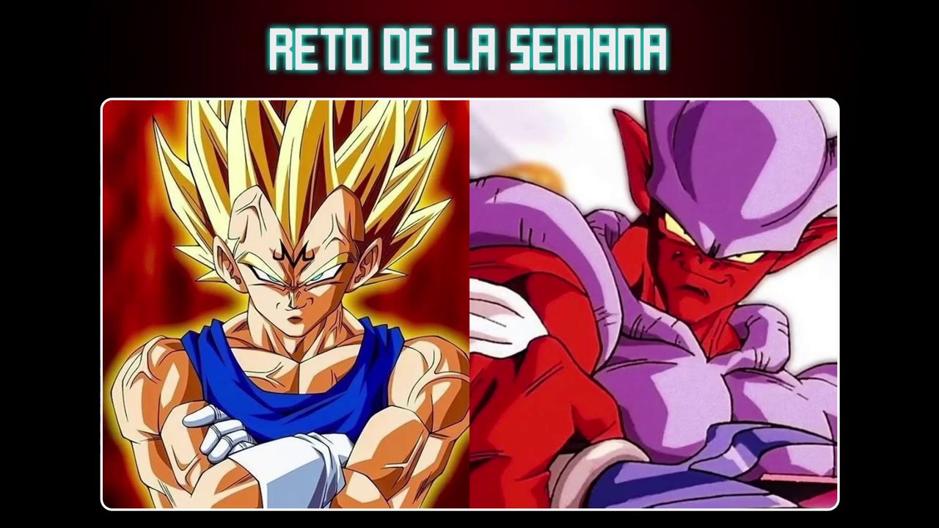
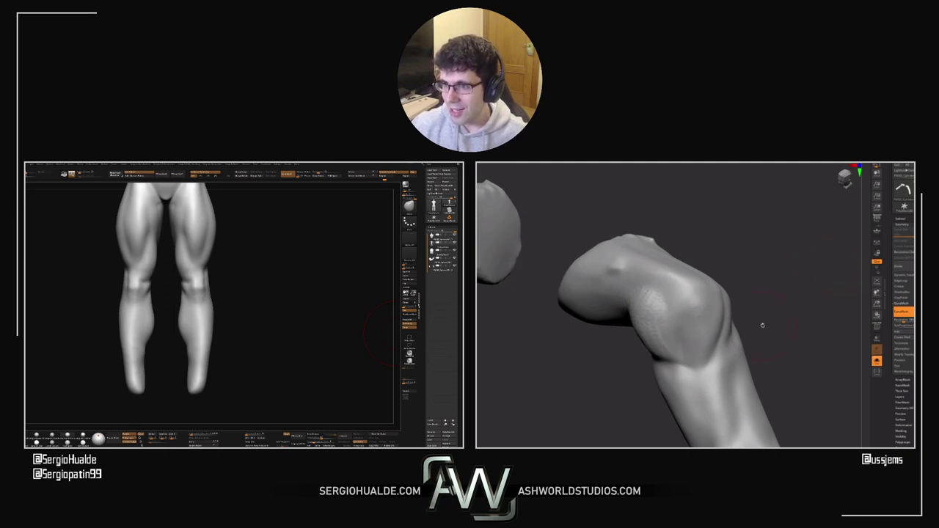
Step: Build up the front and side heads of the horned character's deltoid with clay strokes
left_click_drag(763, 325, 705, 292)
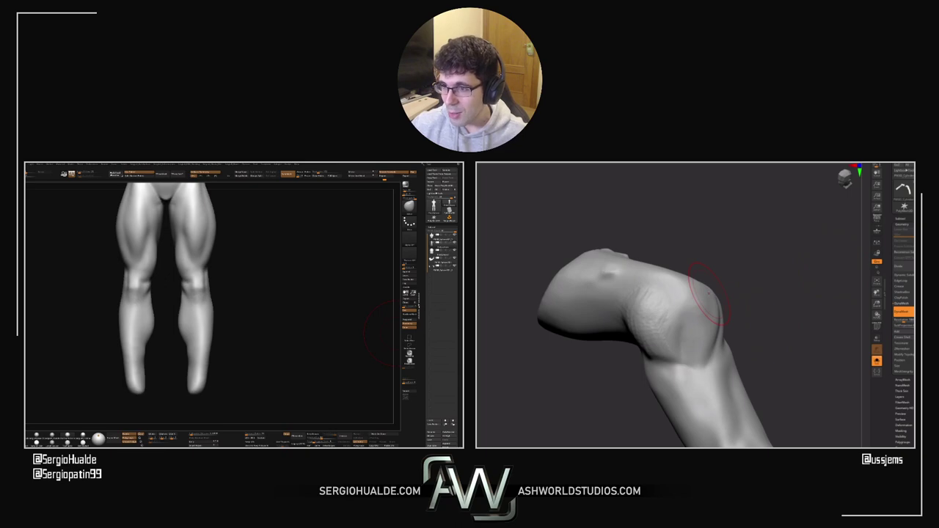
left_click_drag(708, 292, 653, 290)
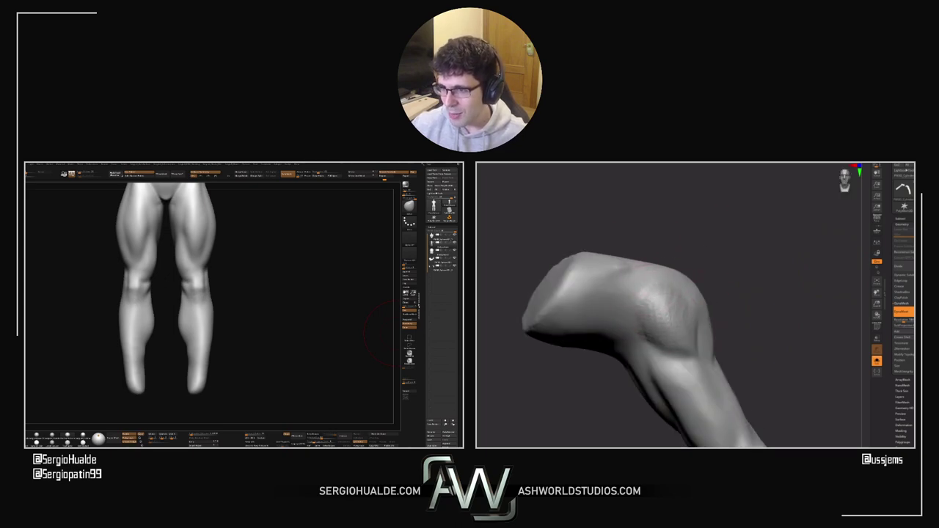
mouse_move(739, 343)
left_mouse_down()
mouse_move(715, 358)
mouse_move(734, 340)
left_mouse_up()
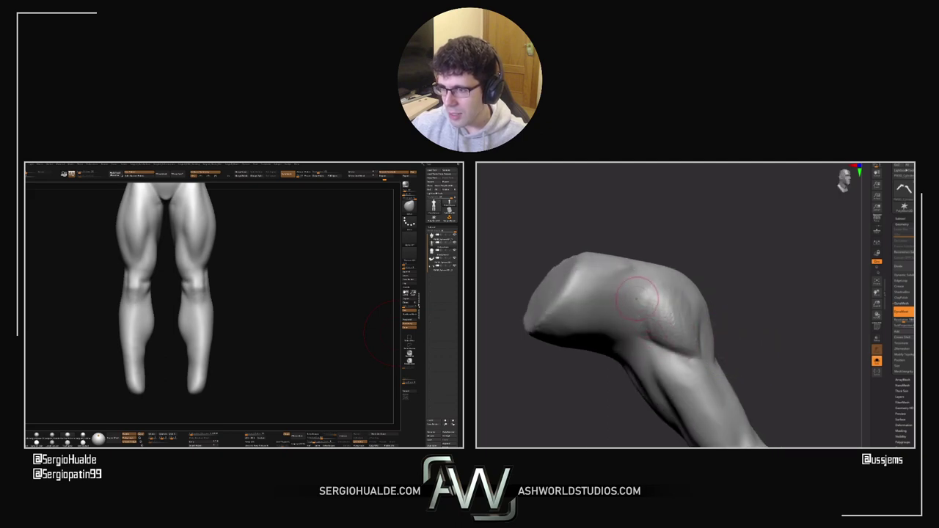
mouse_move(655, 339)
left_mouse_down()
mouse_move(698, 371)
mouse_move(756, 385)
mouse_move(770, 400)
left_mouse_up()
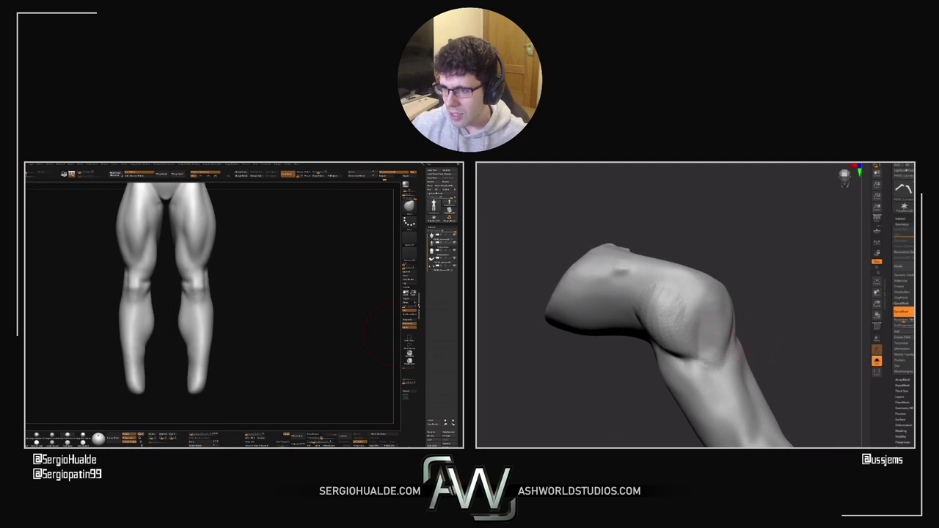
left_click_drag(707, 344, 711, 328)
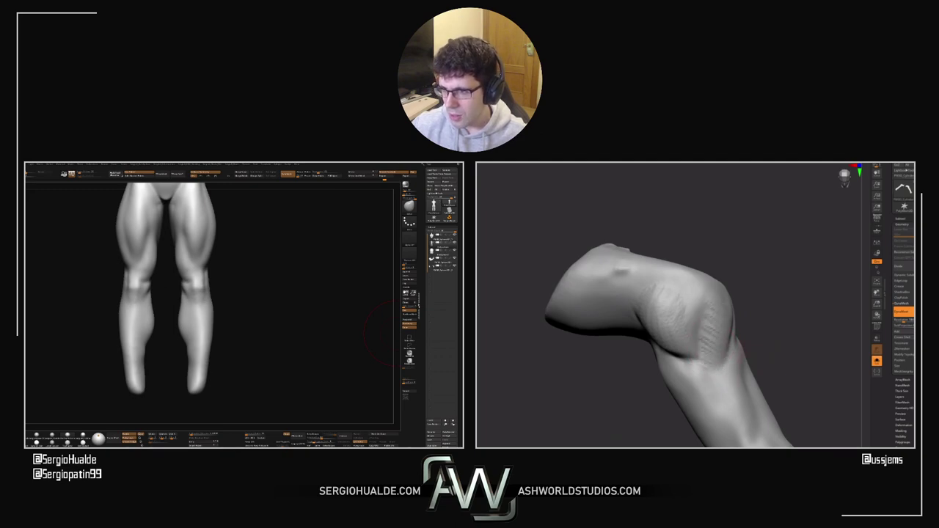
left_click_drag(763, 352, 708, 330)
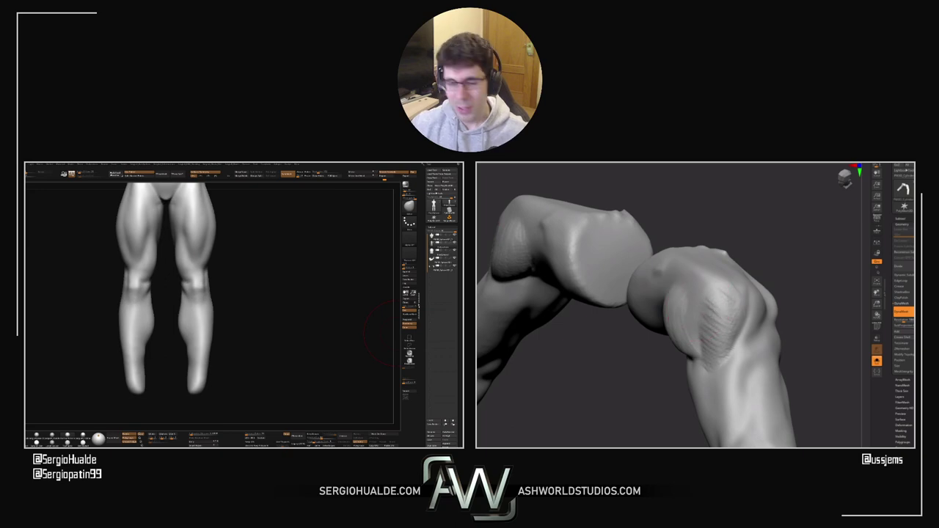
mouse_move(765, 260)
left_mouse_down()
mouse_move(685, 293)
mouse_move(682, 335)
left_mouse_up()
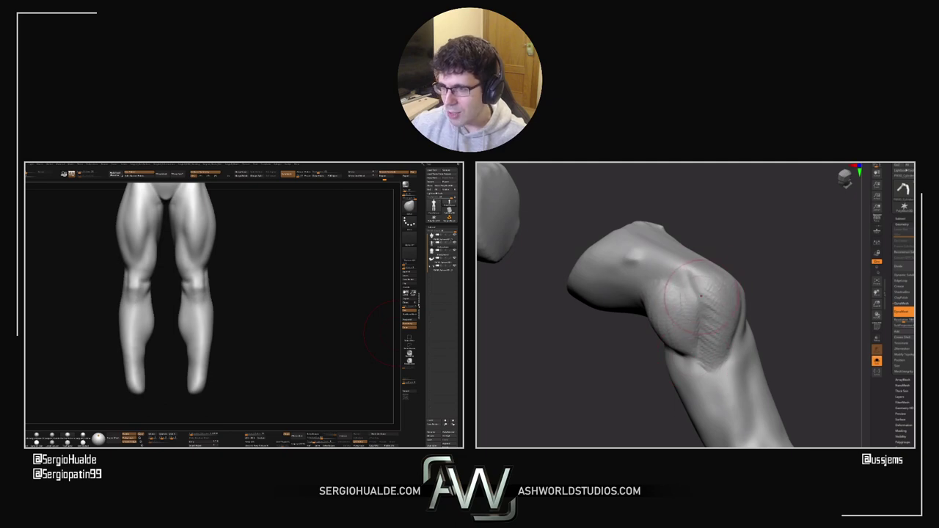
Step: Carve the deltoid's upper edge and separate its side and rear heads around the horned character's shoulder
right_click_drag(702, 283, 689, 266)
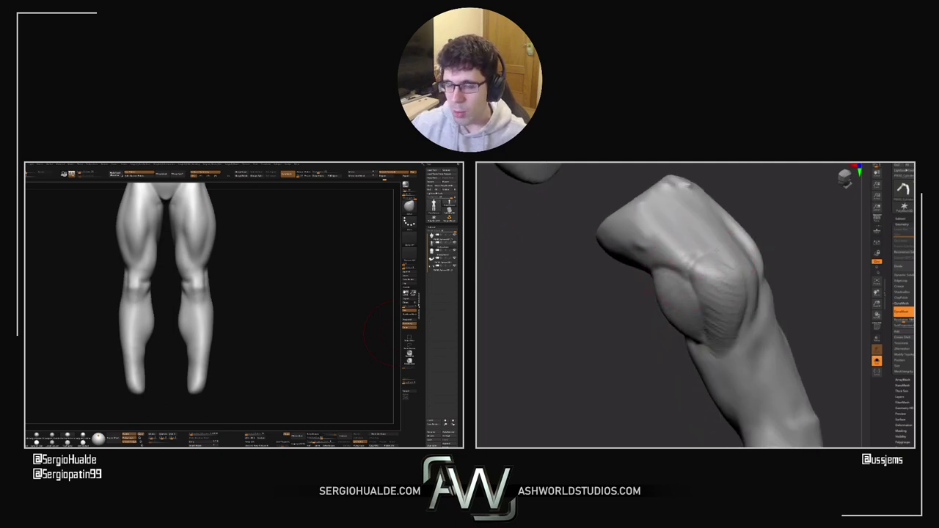
mouse_move(770, 235)
left_mouse_down()
mouse_move(734, 266)
mouse_move(737, 247)
mouse_move(760, 267)
left_mouse_up()
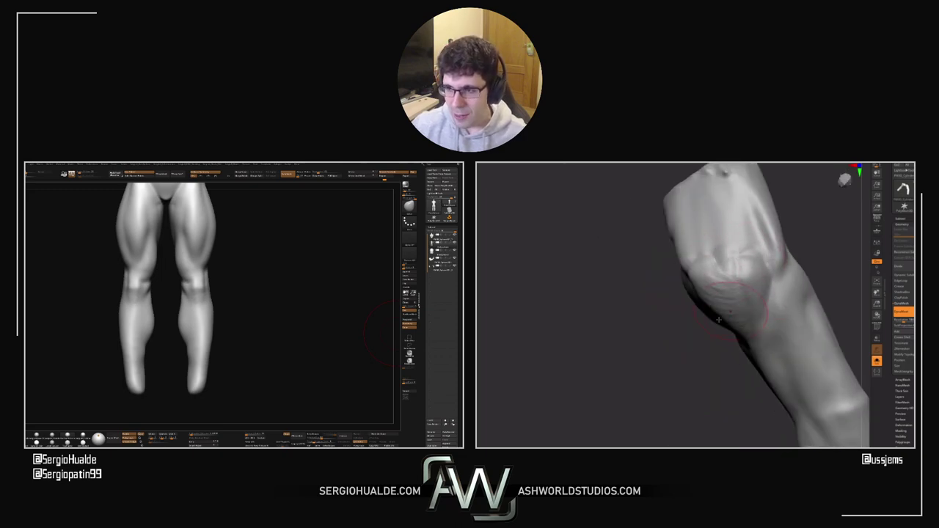
right_click_drag(718, 319, 755, 279)
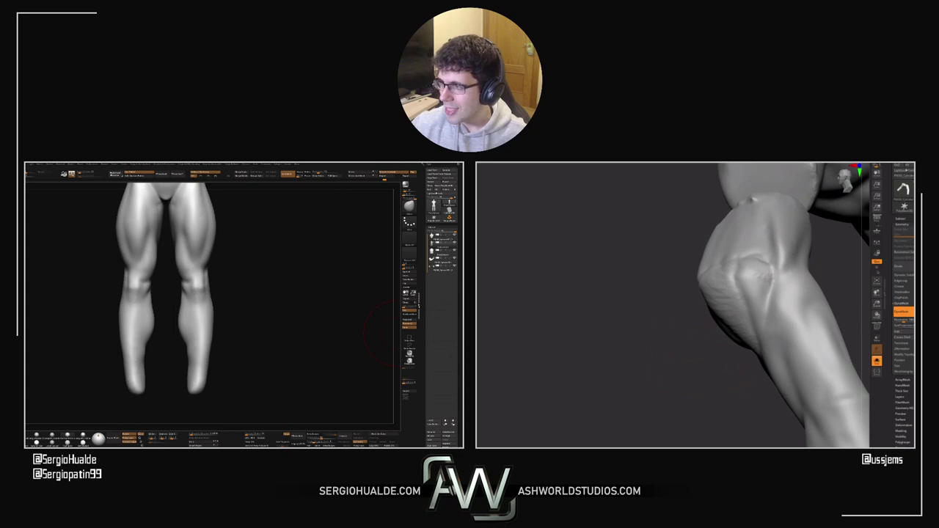
right_click_drag(734, 355, 777, 297)
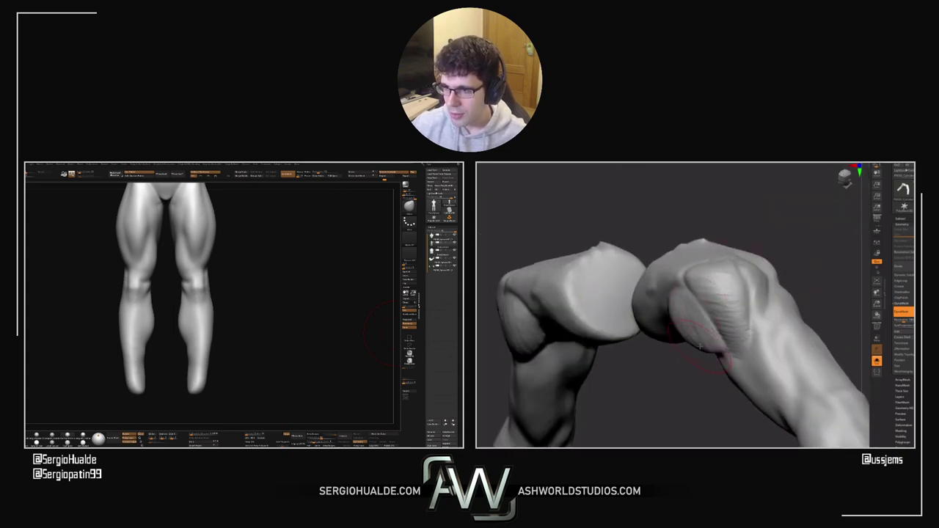
right_click_drag(695, 362, 701, 352)
mouse_move(690, 323)
left_mouse_down()
mouse_move(673, 306)
mouse_move(698, 323)
mouse_move(674, 332)
left_mouse_up()
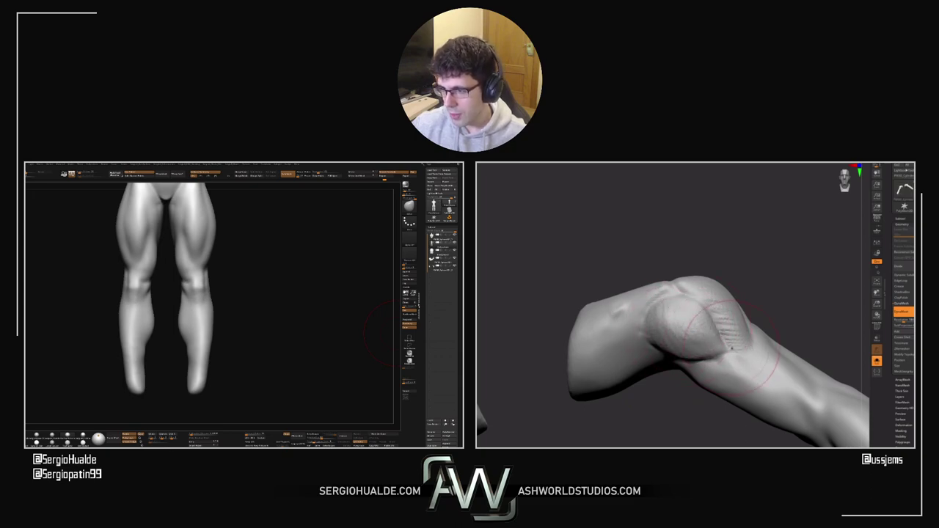
Step: Add volume to the front and side deltoid heads and blend the groove between them
mouse_move(676, 332)
right_mouse_down()
mouse_move(760, 254)
mouse_move(773, 292)
mouse_move(761, 248)
mouse_move(782, 244)
right_mouse_up()
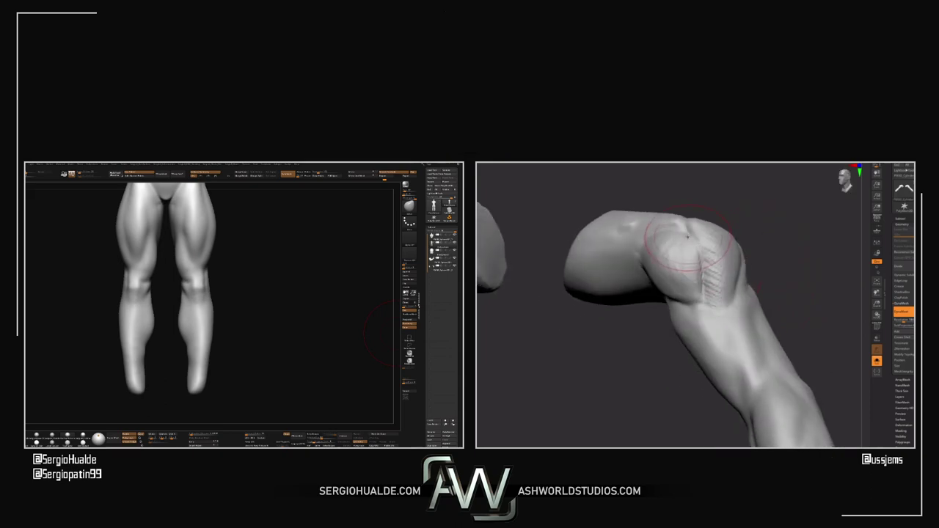
left_click_drag(700, 241, 716, 283)
mouse_move(736, 250)
left_mouse_down()
mouse_move(714, 310)
mouse_move(734, 317)
left_mouse_up()
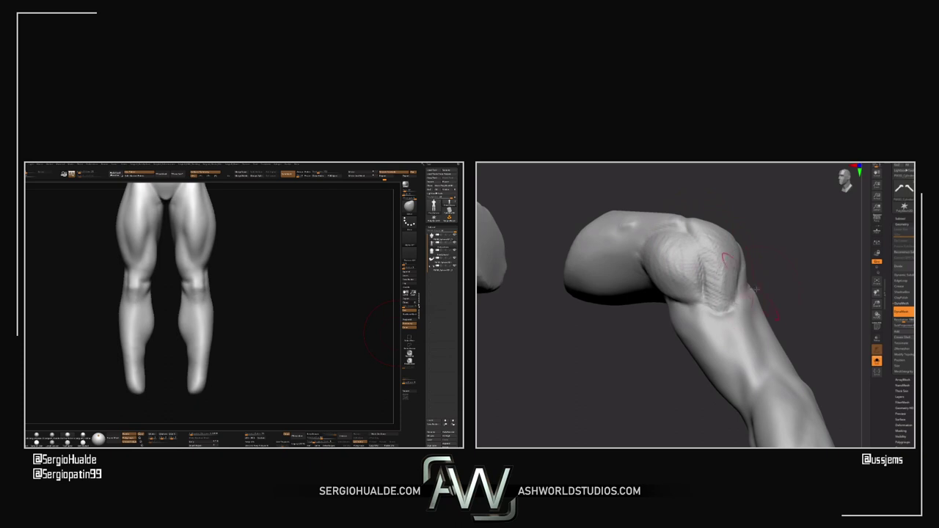
right_click_drag(756, 290, 753, 289)
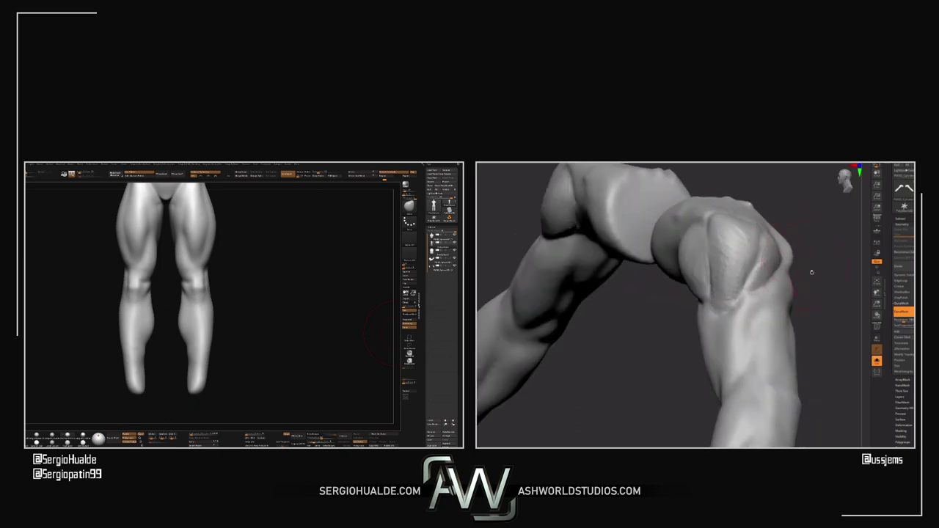
right_click_drag(812, 272, 820, 318)
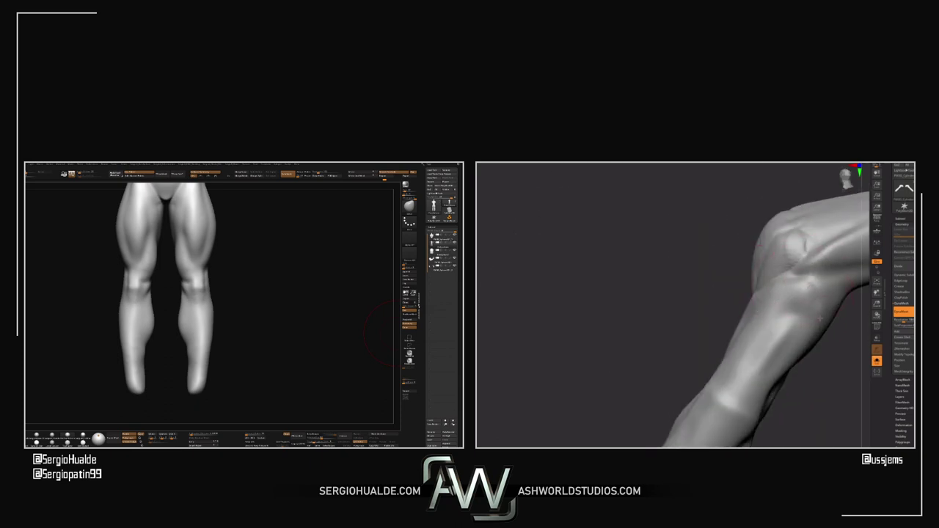
Step: Sculpt the underside of the horned character's upper arm where its muscles run into the deltoid and armpit
right_click_drag(822, 344, 697, 225)
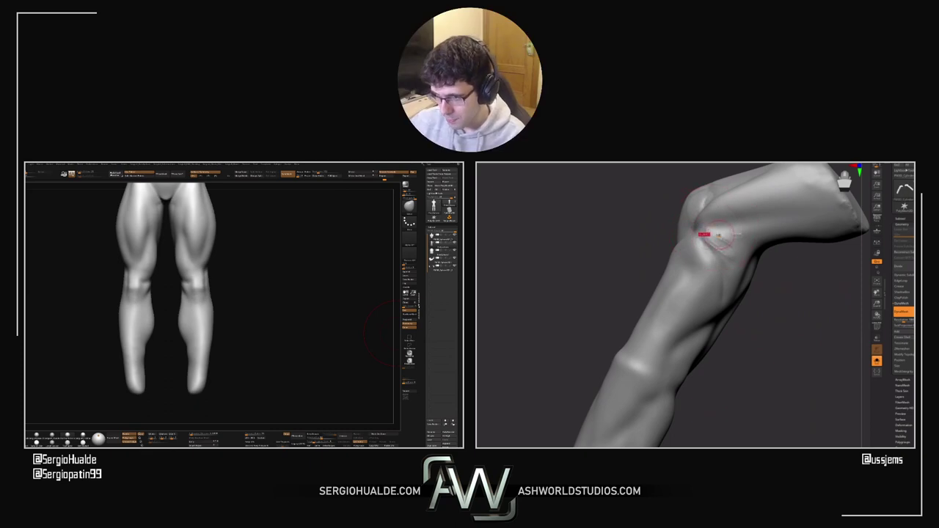
mouse_move(708, 232)
left_mouse_down()
mouse_move(715, 250)
mouse_move(723, 240)
mouse_move(714, 245)
left_mouse_up()
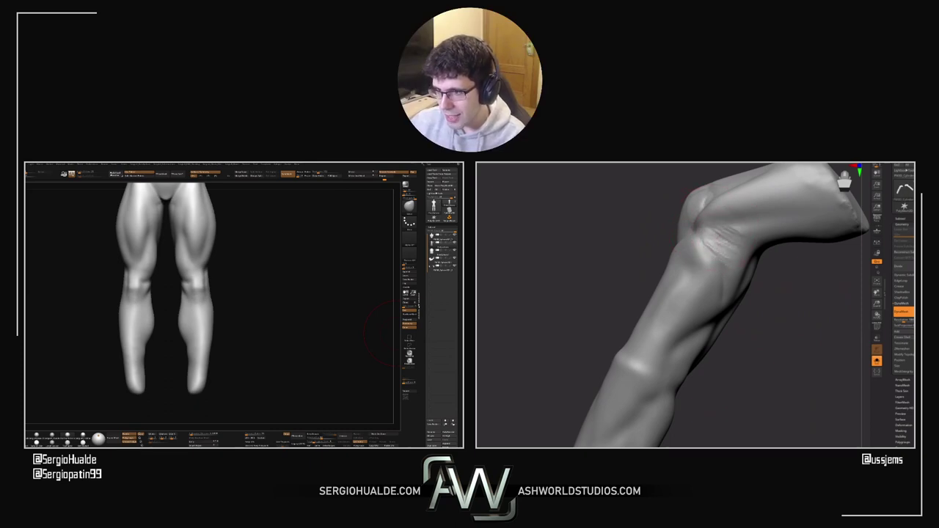
mouse_move(737, 288)
right_mouse_down()
mouse_move(763, 279)
mouse_move(747, 273)
right_mouse_up()
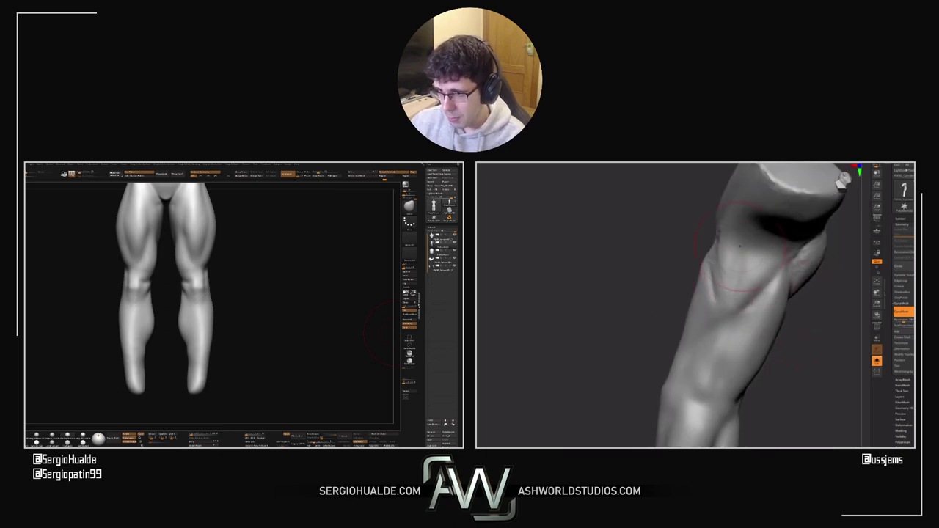
mouse_move(740, 251)
left_mouse_down()
mouse_move(737, 286)
mouse_move(750, 267)
left_mouse_up()
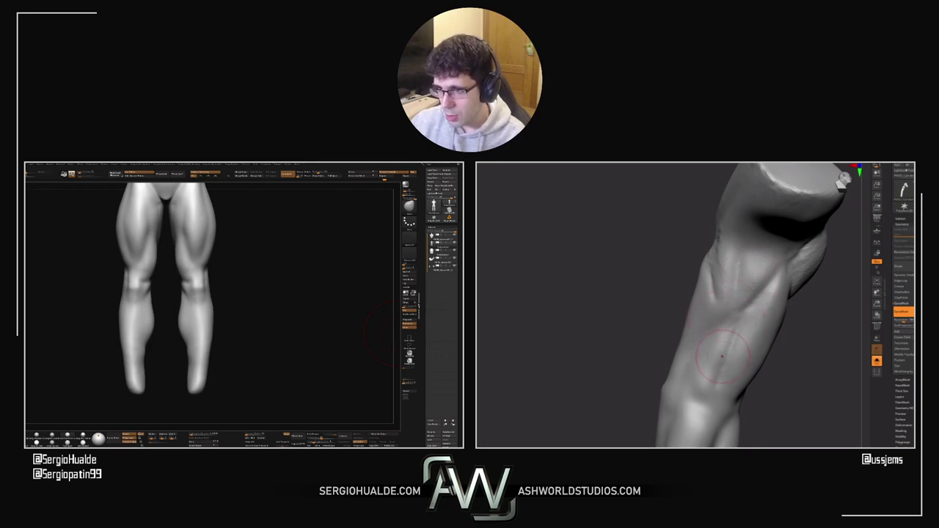
Step: Define the rounded lower end of the horned character's upper-arm muscle just above the elbow
right_click_drag(709, 383, 719, 379)
left_click_drag(721, 381, 743, 400)
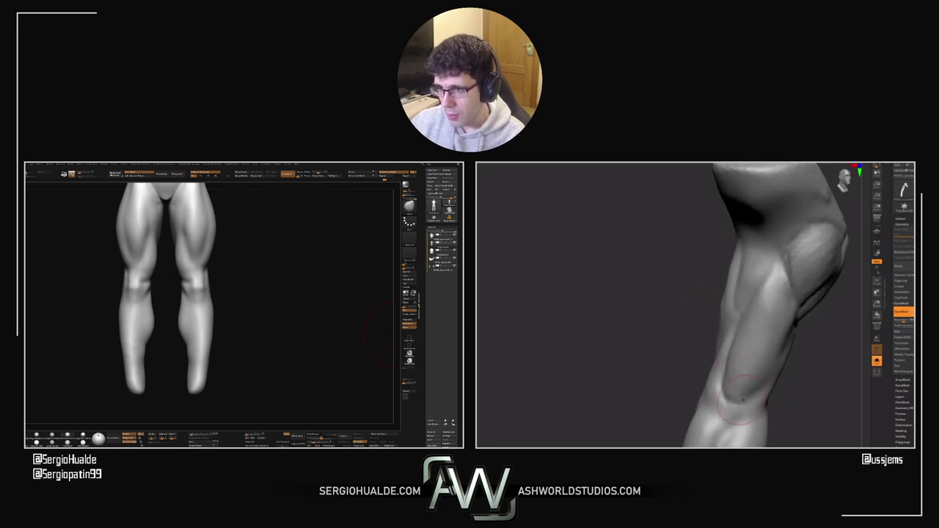
right_click_drag(776, 379, 756, 395)
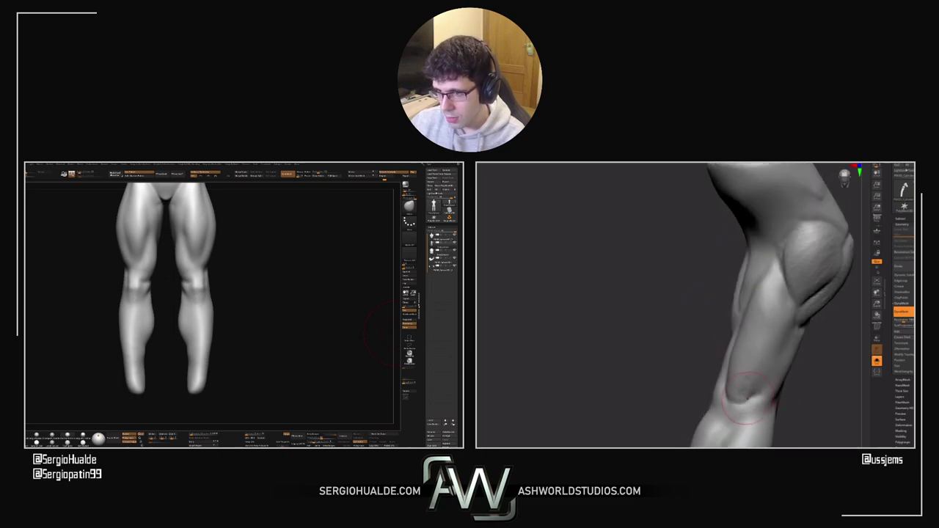
left_click_drag(750, 390, 757, 400)
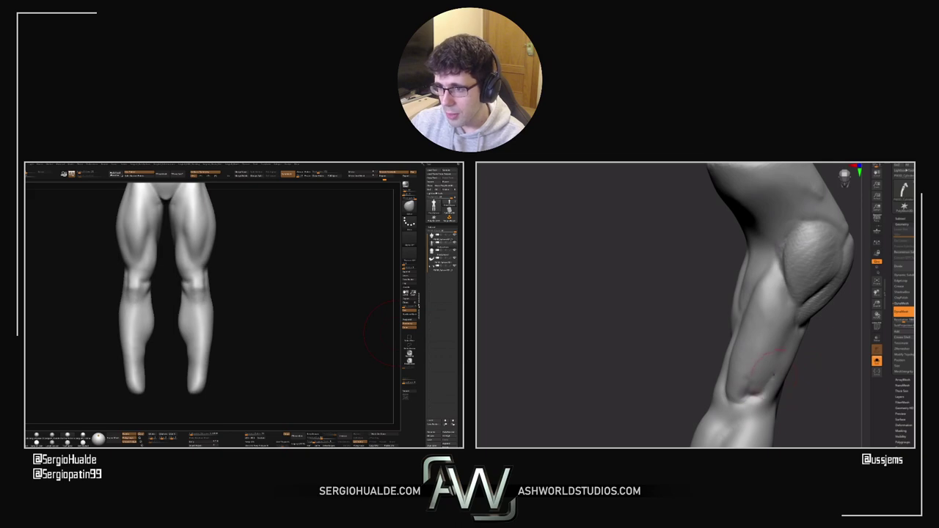
Step: Switch to the crossed-arm figure's arm and refine the little finger's segments on its raised hand
mouse_move(279, 338)
right_mouse_down()
mouse_move(264, 329)
mouse_move(285, 350)
mouse_move(268, 298)
mouse_move(268, 349)
right_mouse_up()
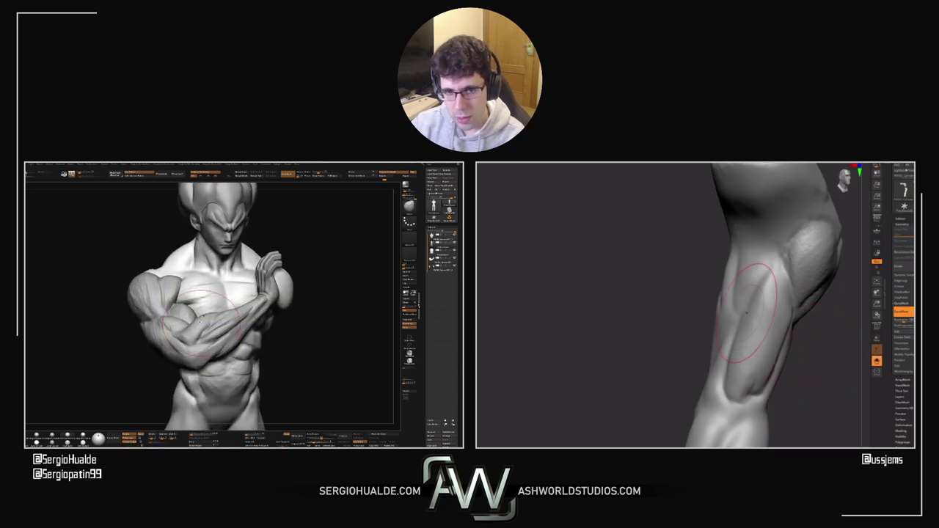
mouse_move(195, 327)
right_mouse_down()
mouse_move(195, 349)
mouse_move(194, 339)
mouse_move(208, 359)
mouse_move(212, 334)
mouse_move(182, 318)
mouse_move(180, 328)
mouse_move(184, 320)
mouse_move(266, 316)
mouse_move(187, 392)
right_mouse_up()
key("s")
left_click(243, 317, "alt")
right_click_drag(192, 331, 211, 301, "ctrl")
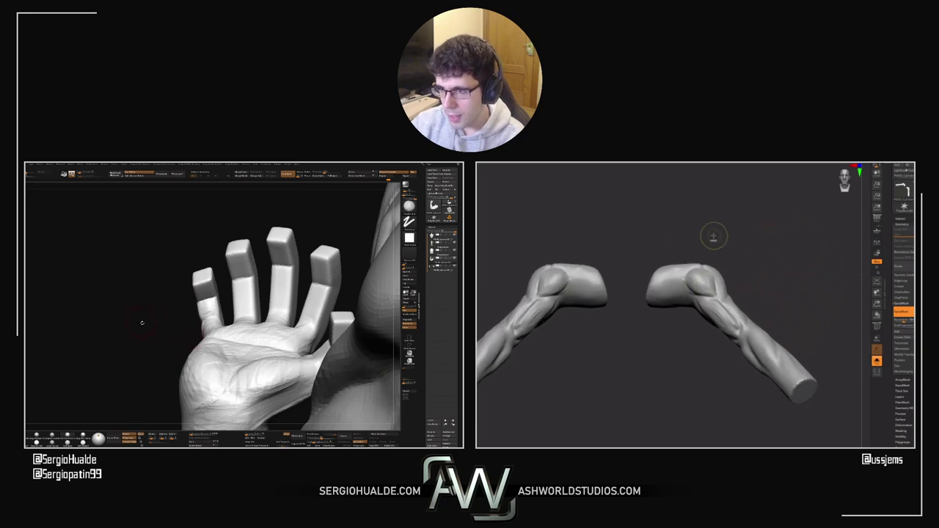
left_click_drag(142, 323, 193, 330)
right_click_drag(237, 328, 224, 337, "ctrl")
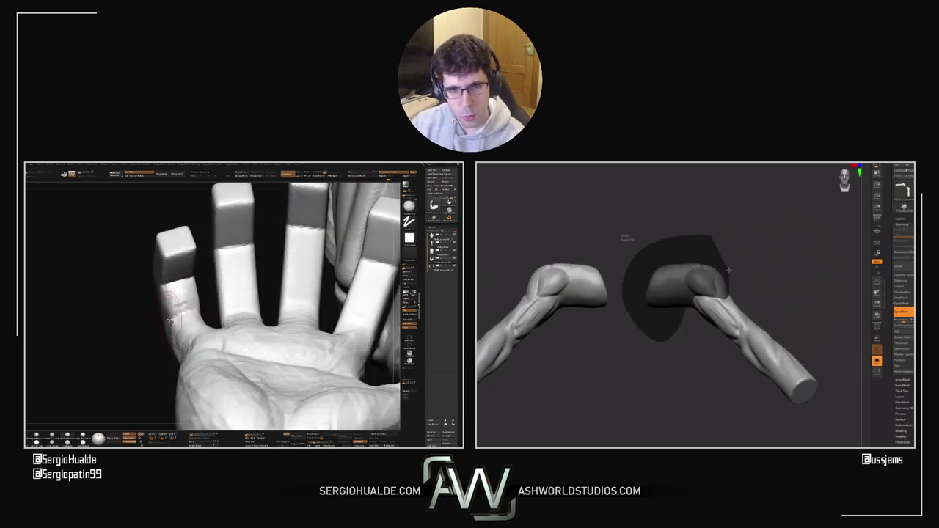
right_click_drag(170, 320, 146, 337)
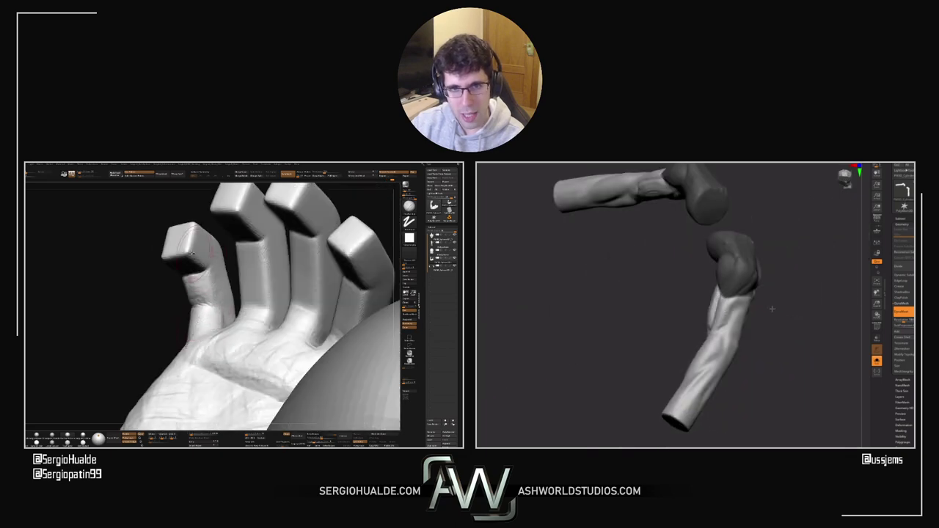
mouse_move(192, 254)
left_mouse_down()
mouse_move(179, 294)
mouse_move(206, 287)
mouse_move(187, 279)
mouse_move(209, 278)
mouse_move(190, 291)
mouse_move(198, 349)
left_mouse_up()
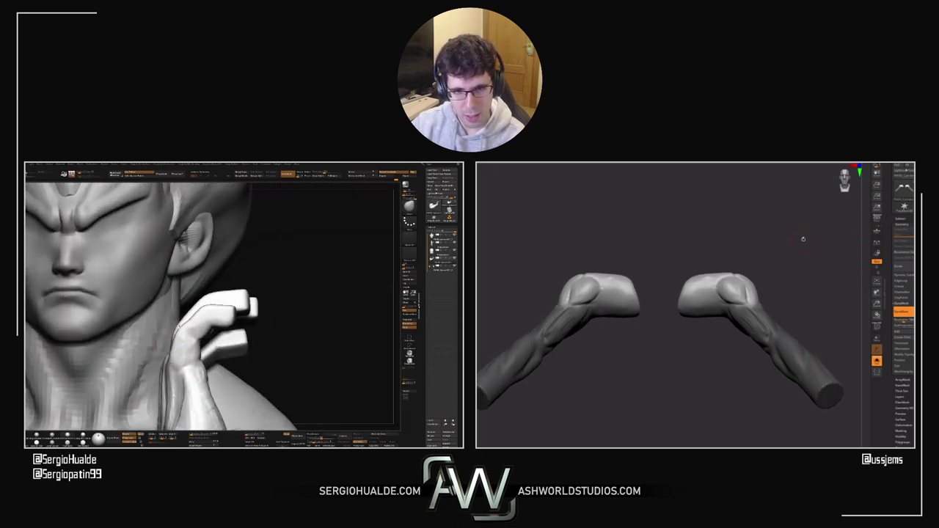
Step: Centre the transform gizmo on the horned character's shoulder, shift the shoulder slightly inward with the lower arms masked, and clear the mask
left_click_drag(778, 251, 753, 286)
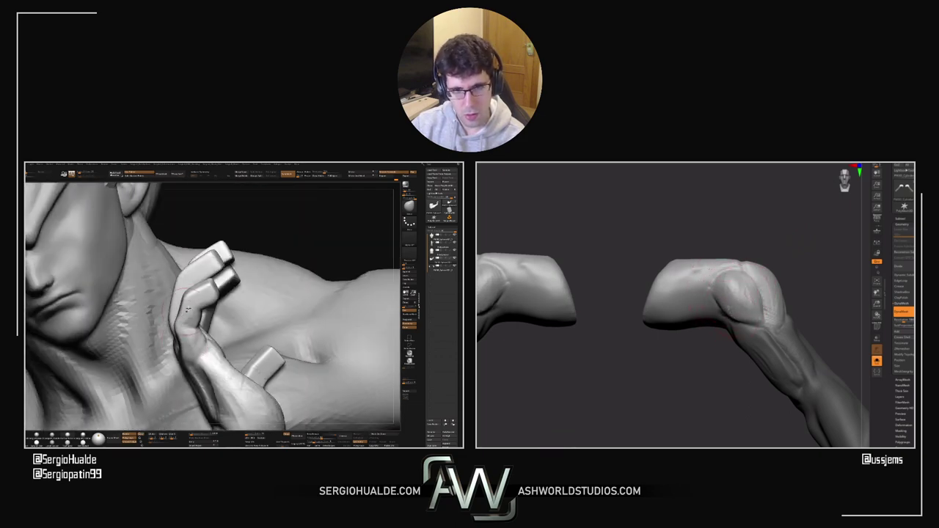
left_click_drag(822, 286, 729, 308)
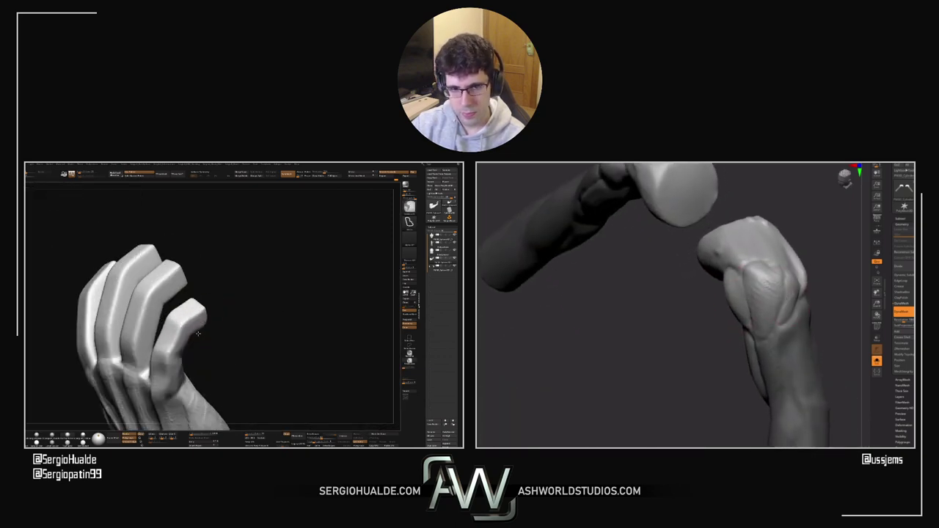
left_click_drag(791, 265, 791, 235, "alt")
key("w")
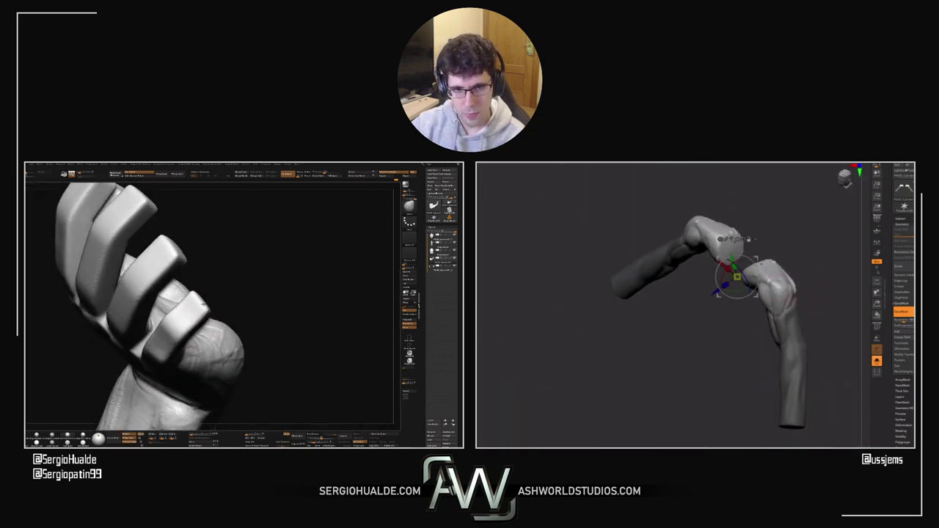
left_click(733, 239)
left_click_drag(764, 220, 730, 210, "shift")
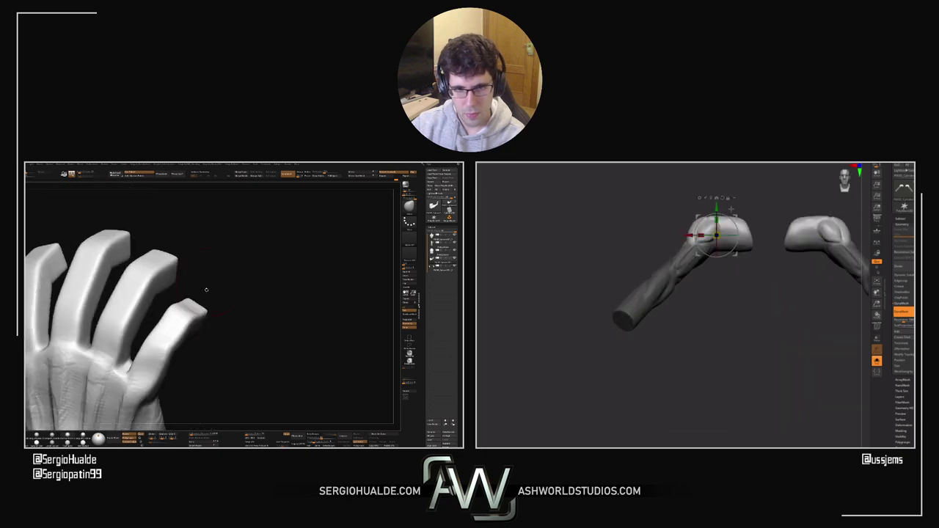
left_click_drag(691, 235, 672, 235, "alt")
left_click_drag(744, 265, 744, 297, "alt")
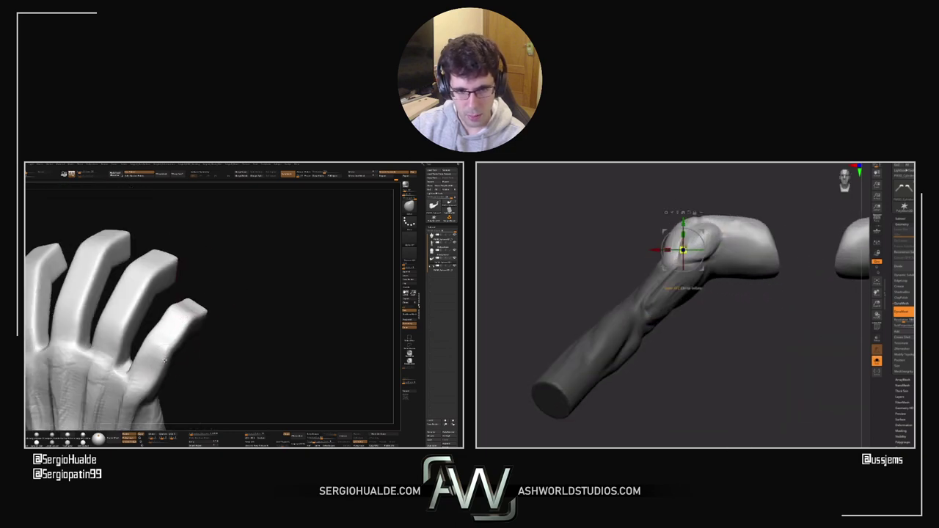
left_click_drag(702, 232, 712, 232)
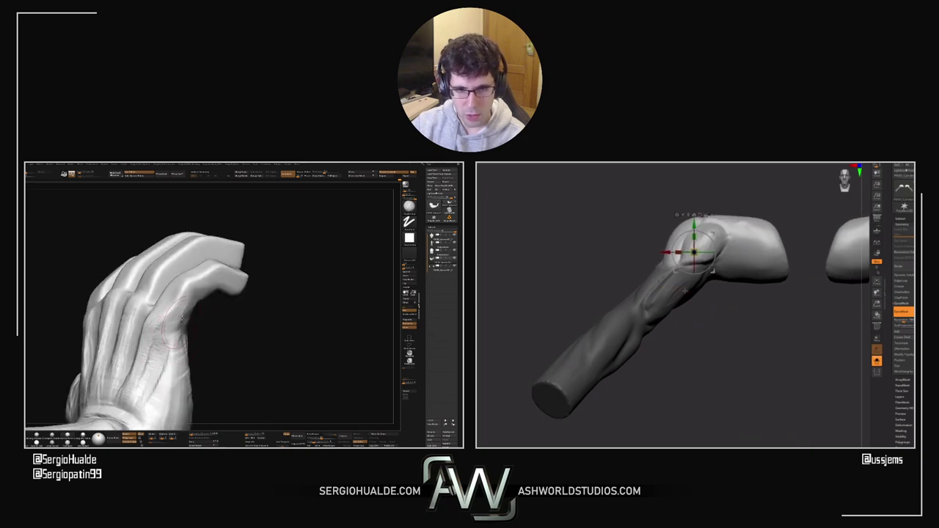
mouse_move(685, 290)
left_mouse_down()
mouse_move(722, 255)
mouse_move(683, 301)
mouse_move(686, 331)
left_mouse_up()
Step: Sculpt the rear deltoid's lower edge and its transition into the back of the horned character's upper arm
key("s")
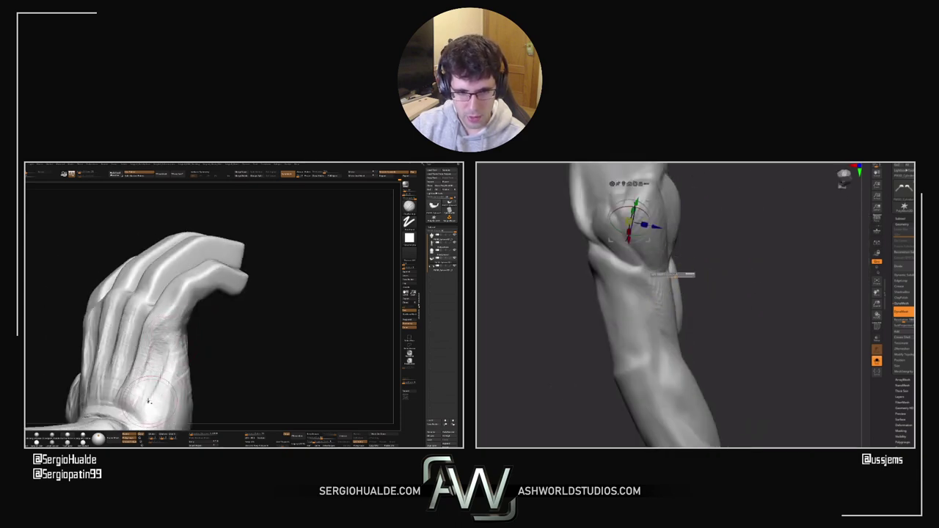
key("q")
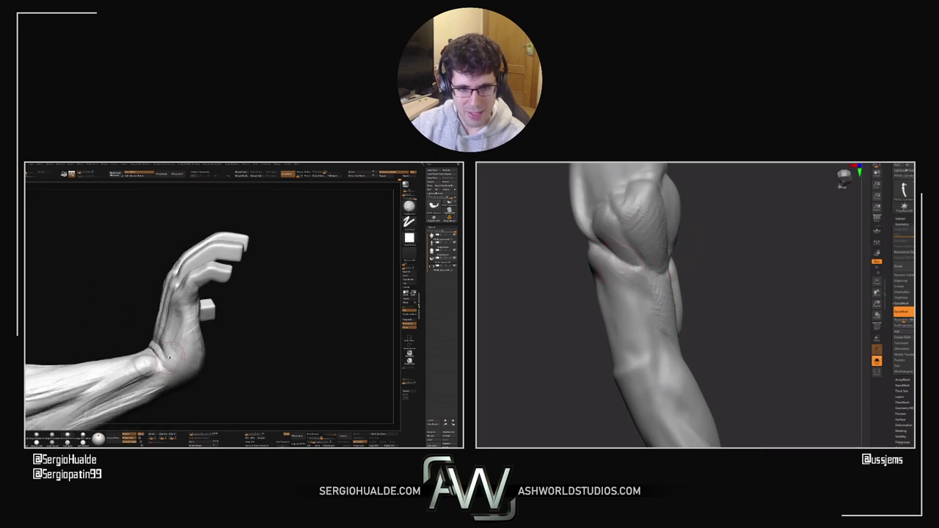
right_click_drag(691, 279, 692, 269)
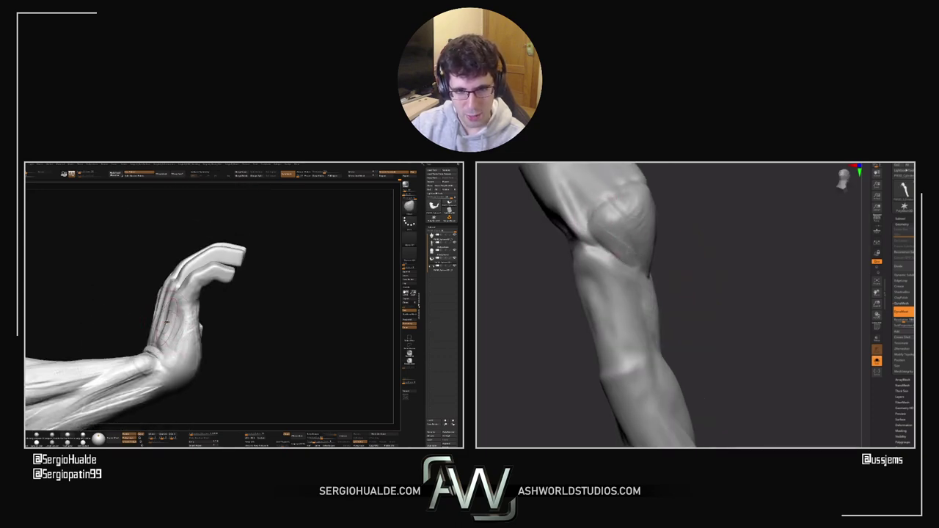
right_click_drag(692, 269, 645, 249)
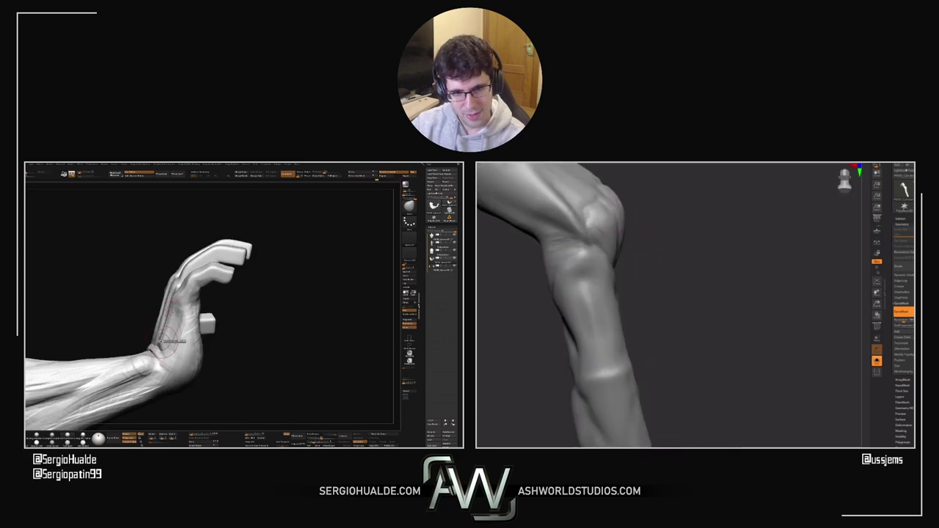
mouse_move(531, 191)
left_mouse_down()
mouse_move(574, 225)
mouse_move(520, 178)
mouse_move(580, 234)
left_mouse_up()
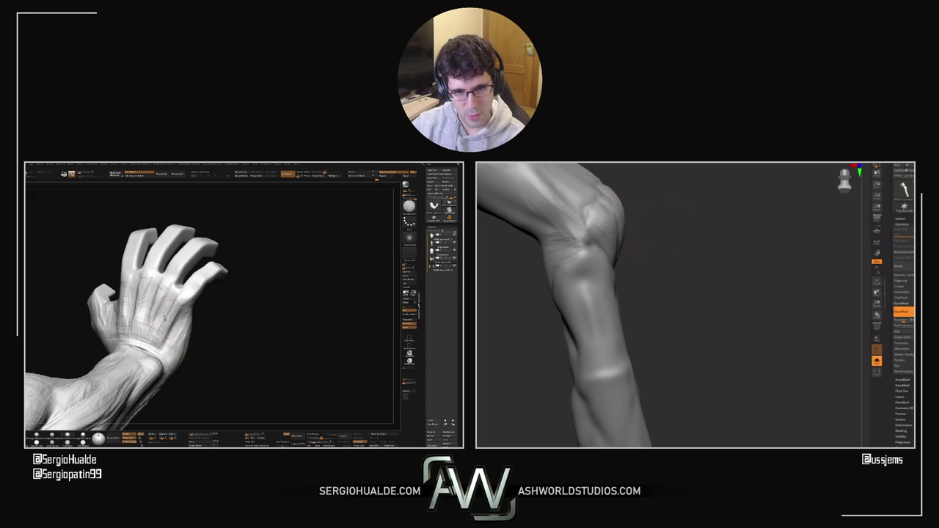
left_click_drag(639, 275, 598, 273)
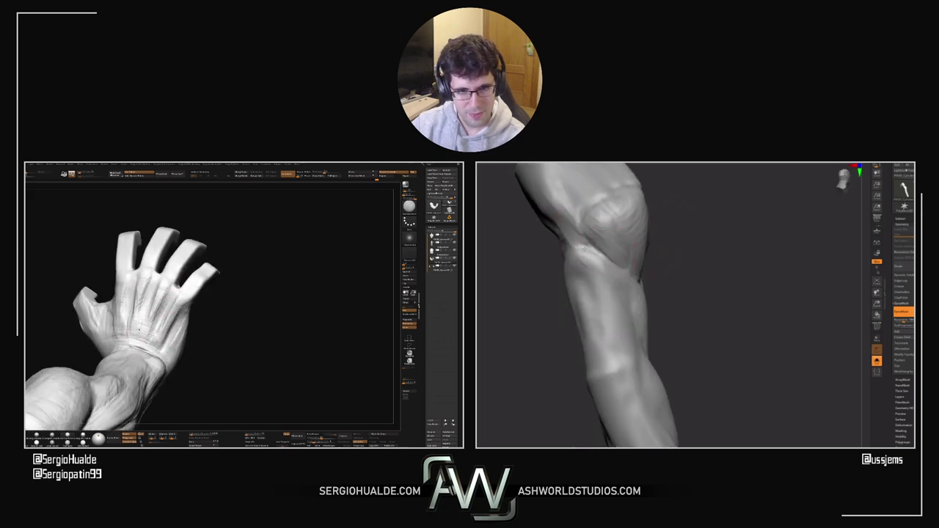
mouse_move(598, 225)
left_mouse_down()
mouse_move(586, 245)
mouse_move(602, 270)
mouse_move(594, 273)
left_mouse_up()
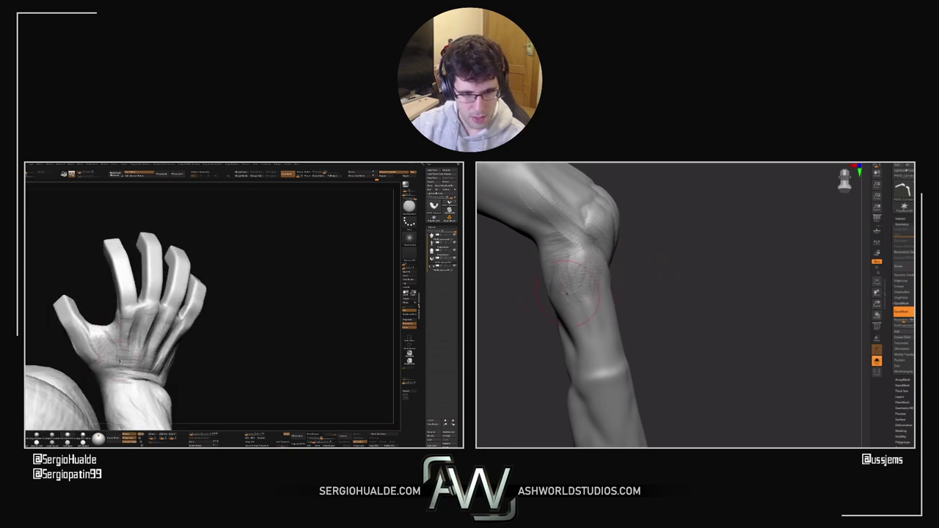
Step: Build up the triceps along the inner rear side of the horned character's upper arm, below the armpit
left_click_drag(631, 275, 550, 265)
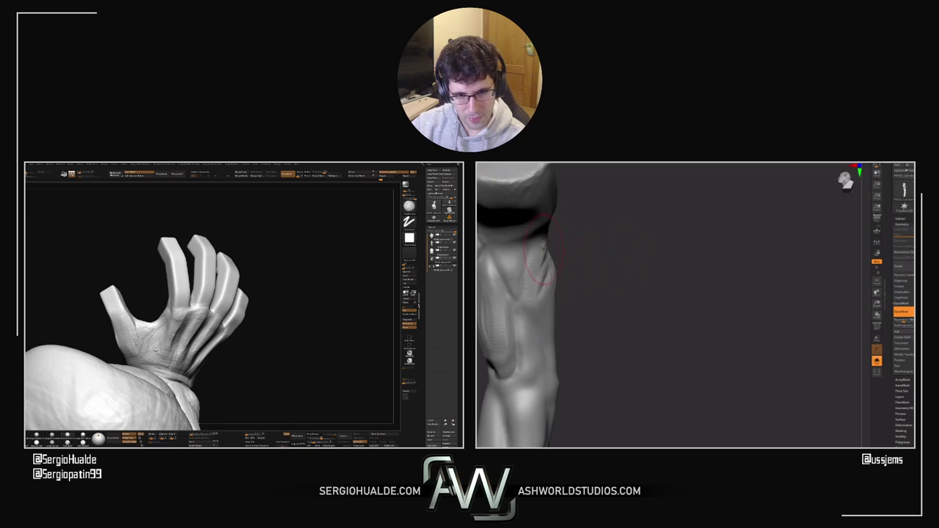
left_click_drag(543, 249, 563, 257)
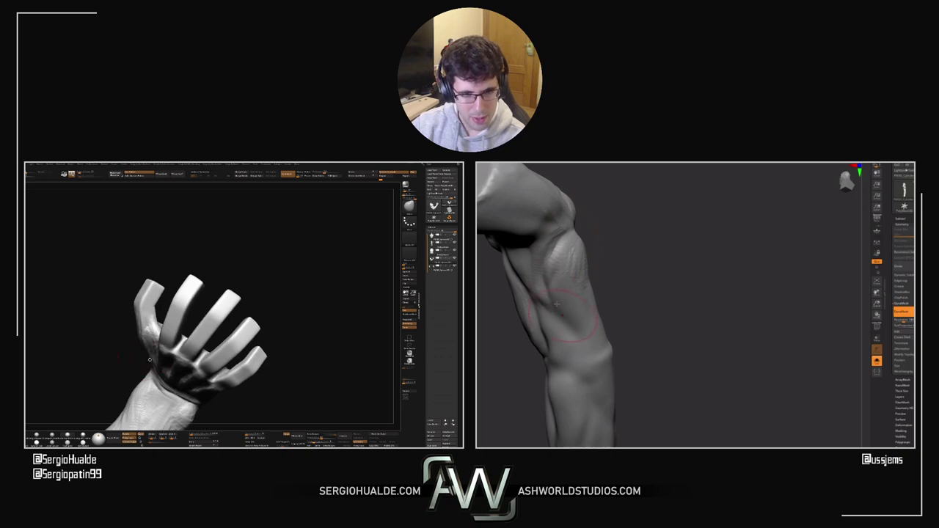
right_click_drag(557, 304, 589, 338)
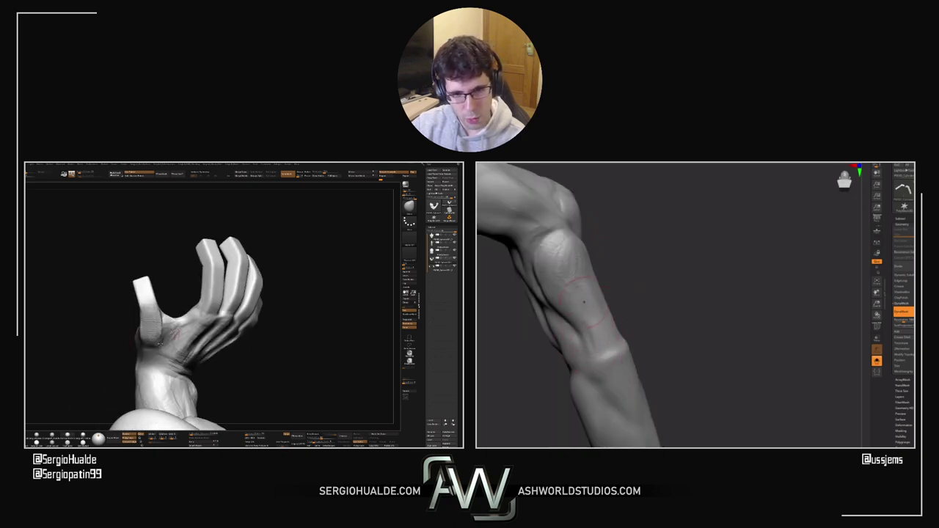
Step: Define the outer triceps and the muscle strip between the deltoid's tip and the horned character's elbow
right_click_drag(610, 294, 646, 338)
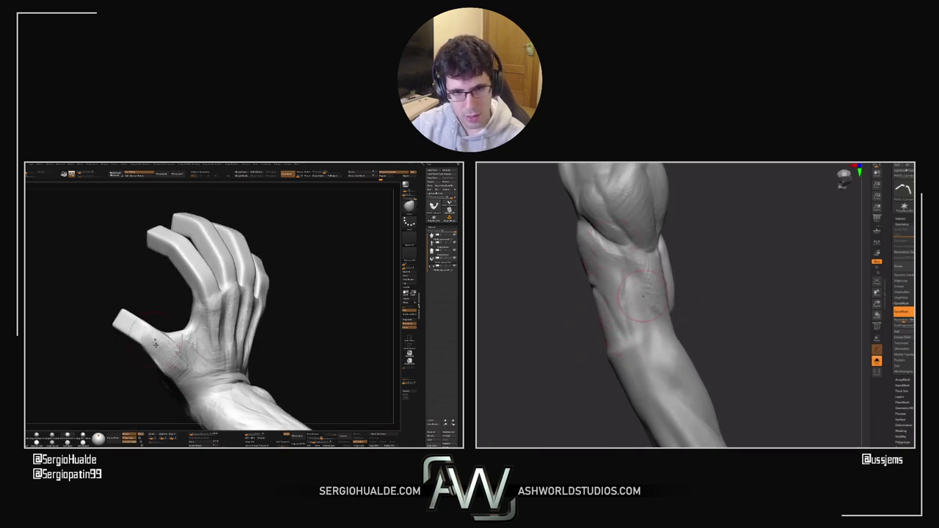
right_click_drag(643, 295, 668, 306)
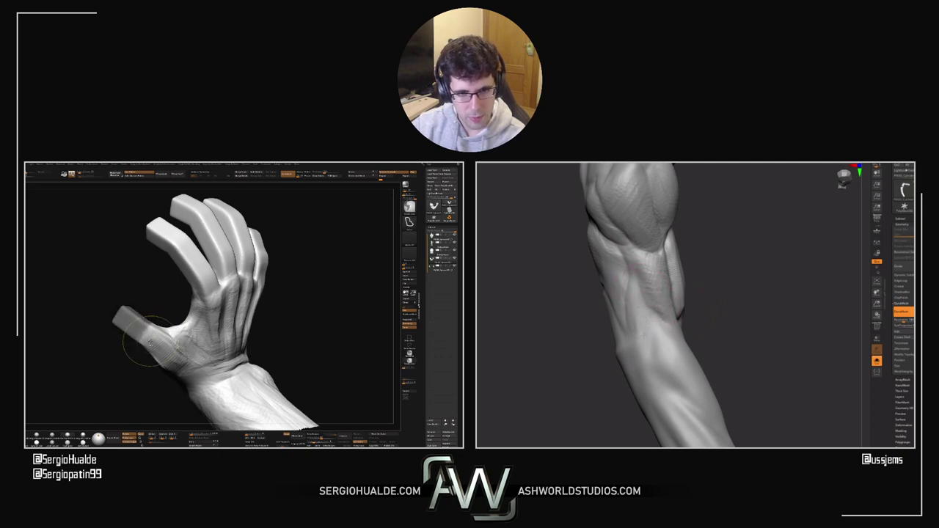
mouse_move(667, 339)
right_mouse_down()
mouse_move(700, 333)
mouse_move(672, 342)
right_mouse_up()
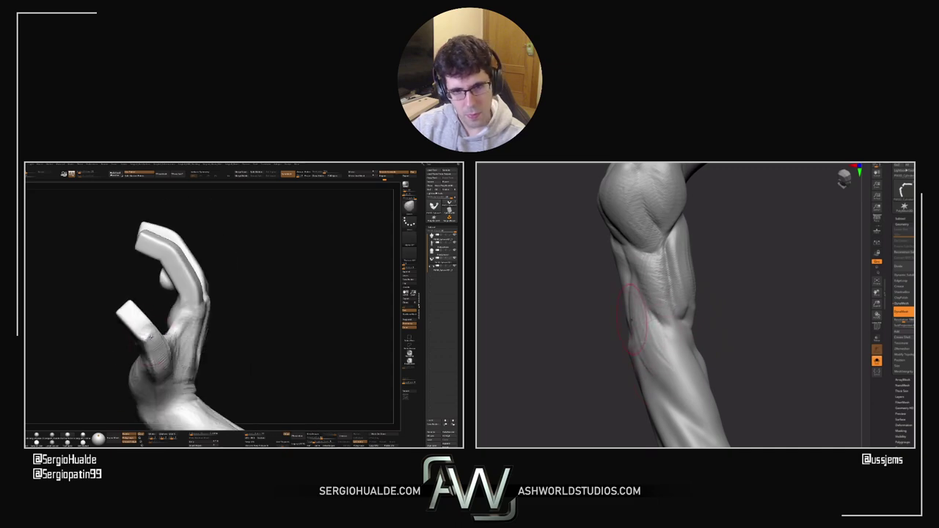
left_click_drag(604, 318, 649, 323)
right_click_drag(621, 334, 624, 341)
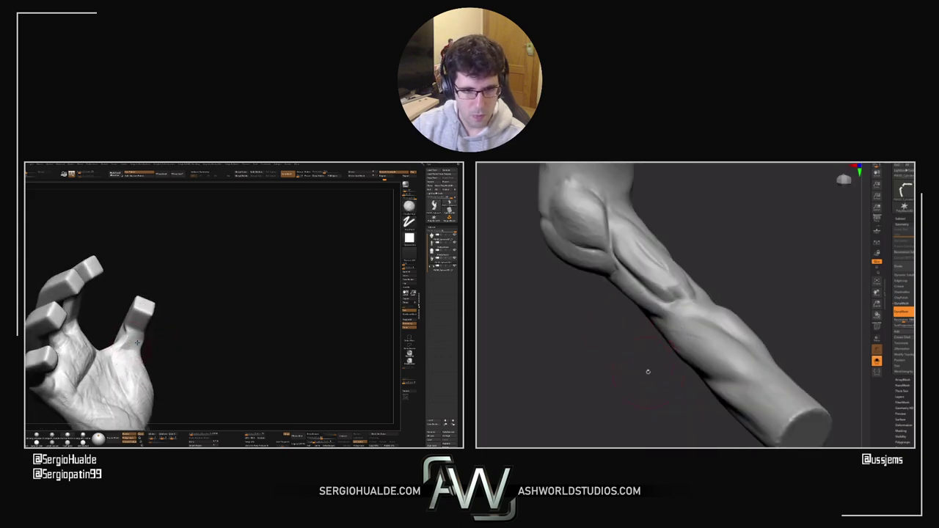
Step: Add volume to the horned character's biceps and round its form from front and inner side
right_click_drag(648, 372, 683, 242)
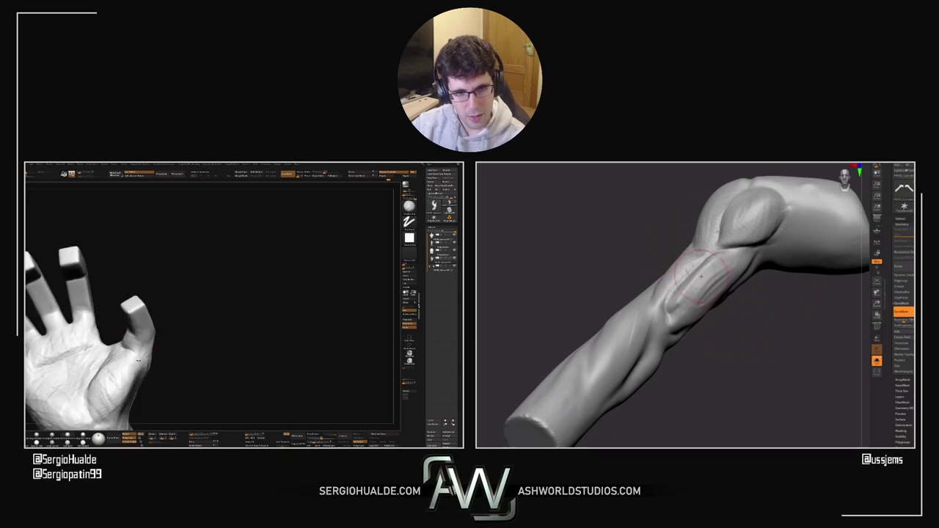
right_click_drag(696, 282, 718, 301)
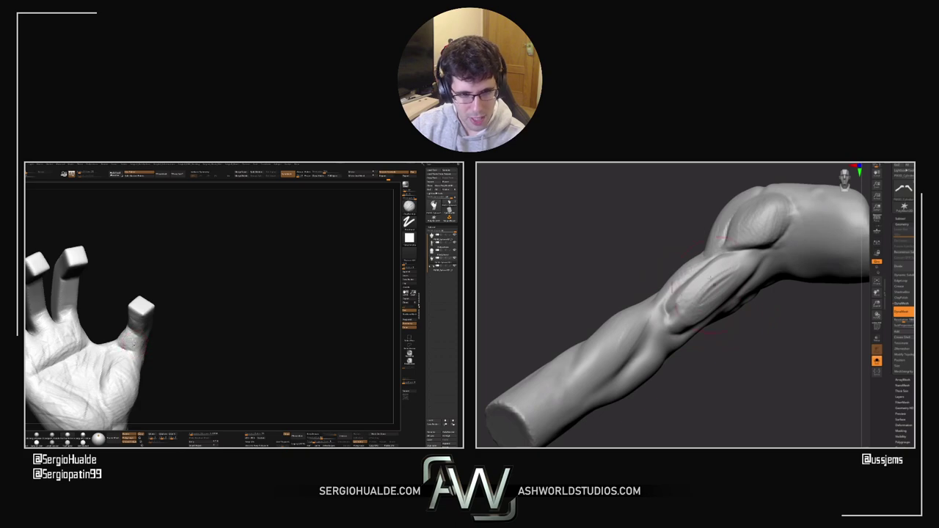
right_click_drag(716, 300, 747, 300)
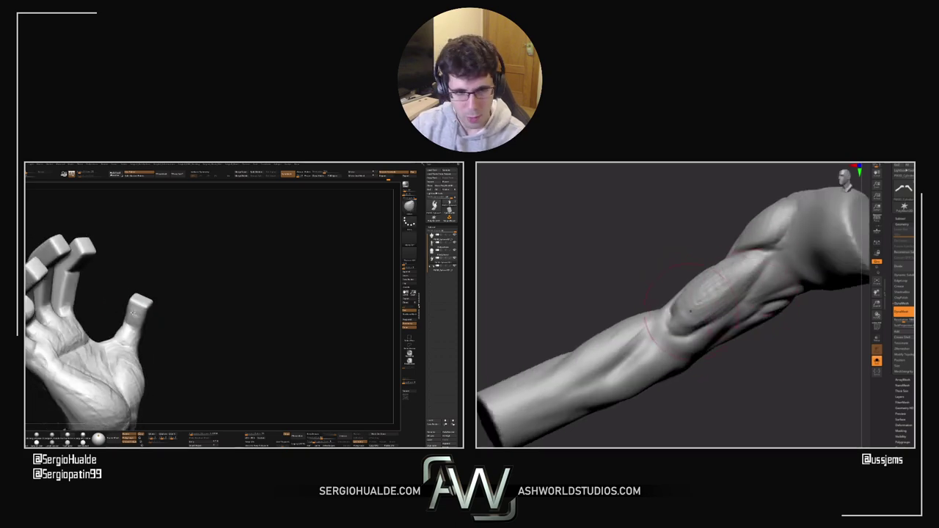
right_click_drag(753, 269, 723, 313)
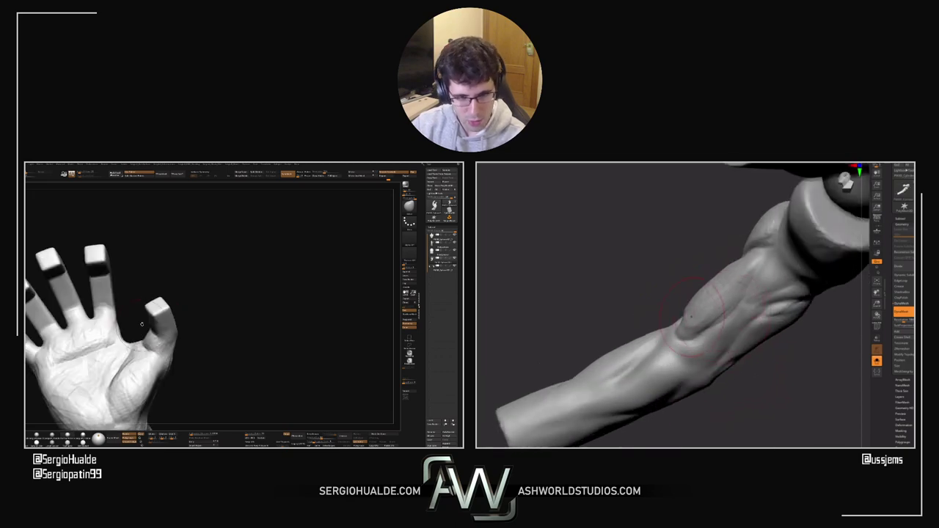
Step: Carve the grooves between the deltoid heads and biceps, and blend the biceps into the horned character's armpit
mouse_move(663, 301)
right_mouse_down()
mouse_move(635, 263)
mouse_move(659, 290)
right_mouse_up()
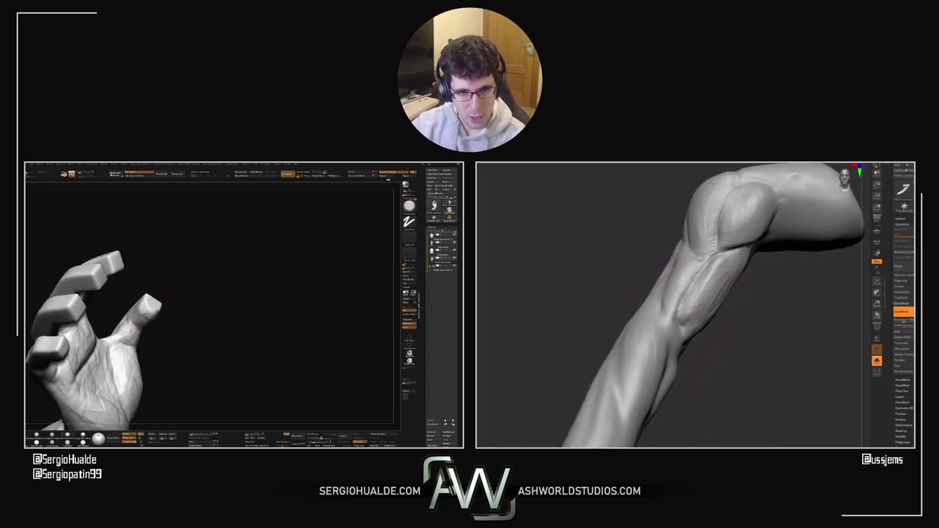
right_click_drag(759, 285, 801, 295)
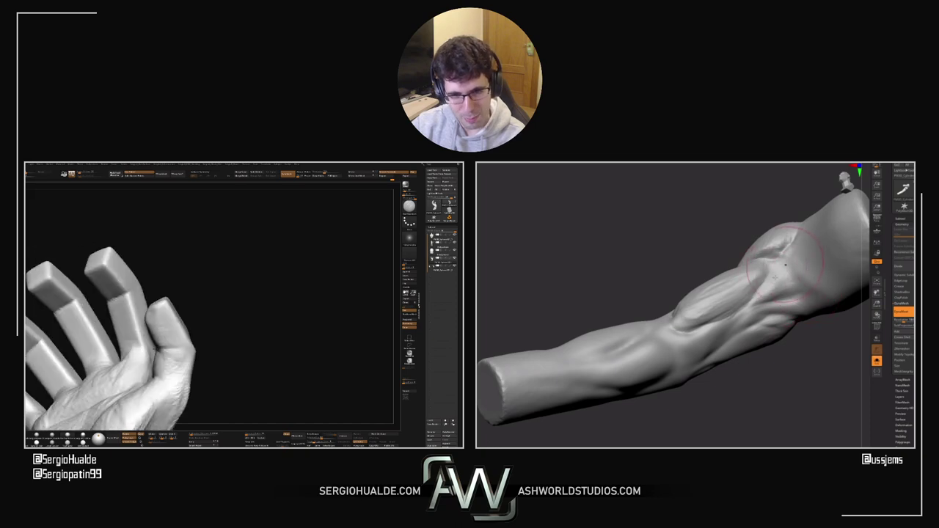
right_click_drag(776, 273, 787, 291)
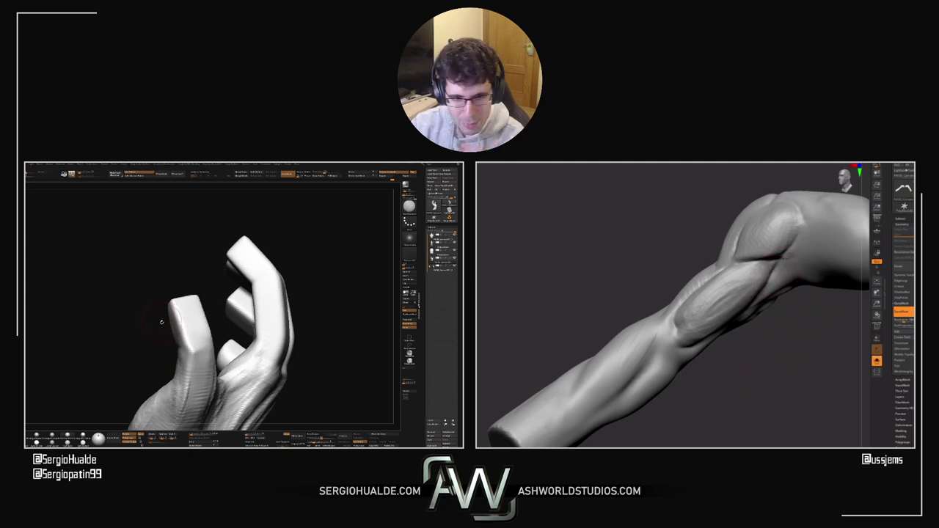
right_click_drag(787, 292, 777, 286)
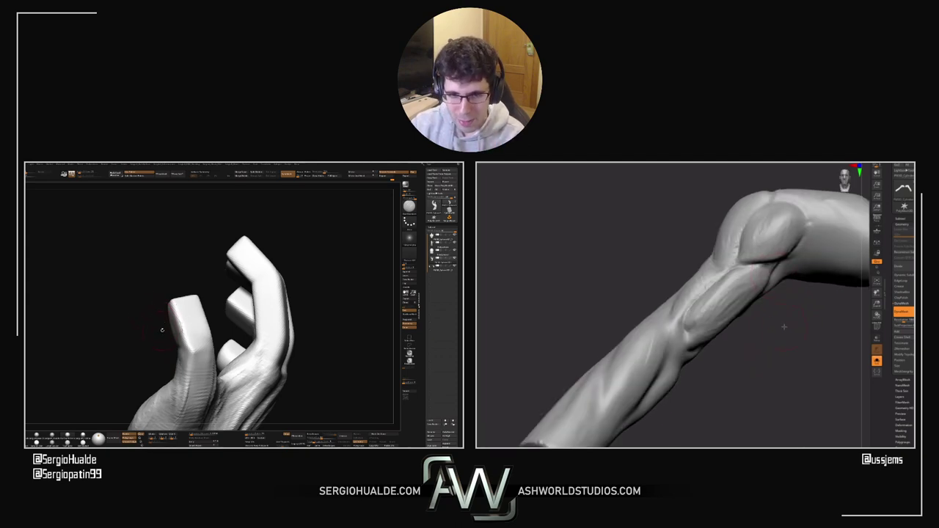
Step: Extend the horned character's outer arm muscle over the elbow into the forearm, and refine the base of the crossed-arm figure's thumb
right_click_drag(783, 326, 707, 321)
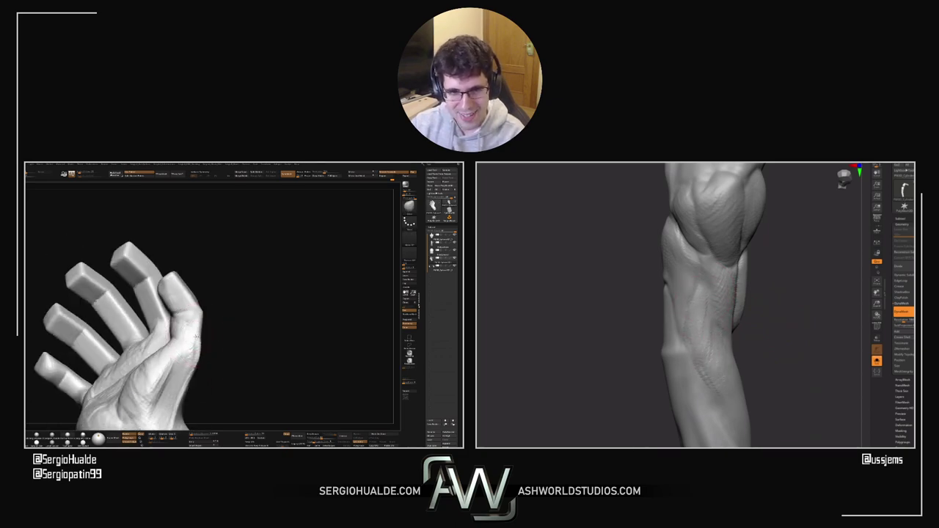
right_click_drag(771, 322, 731, 356)
mouse_move(193, 342)
right_mouse_down()
mouse_move(201, 318)
mouse_move(168, 367)
mouse_move(179, 362)
right_mouse_up()
left_click_drag(201, 338, 202, 373)
right_click_drag(807, 350, 799, 342)
left_click_drag(202, 373, 206, 360)
right_click_drag(799, 342, 758, 307)
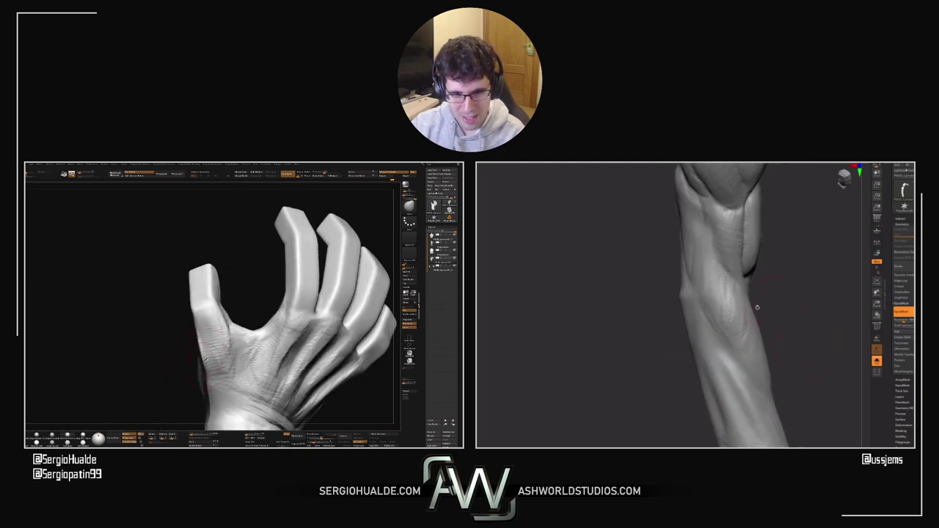
Step: Build up the muscle mass at the base of the crossed-arm figure's thumb and blend it toward the wrist
left_click_drag(201, 356, 221, 343)
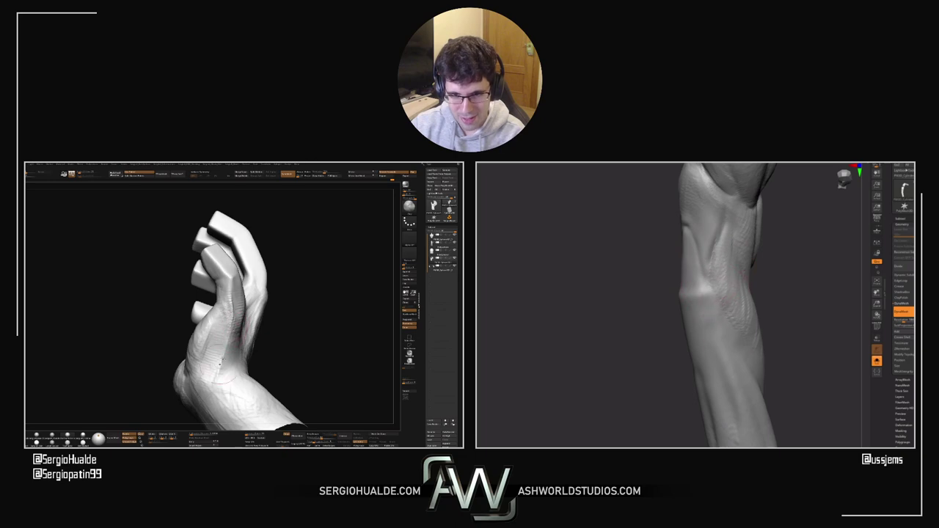
right_click_drag(764, 352, 709, 311)
right_click_drag(223, 368, 226, 365)
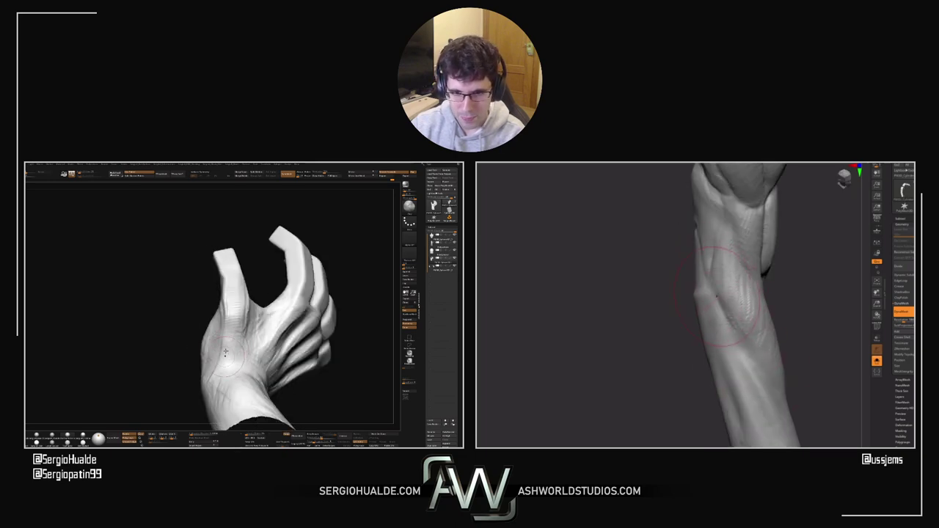
left_click_drag(218, 370, 217, 348)
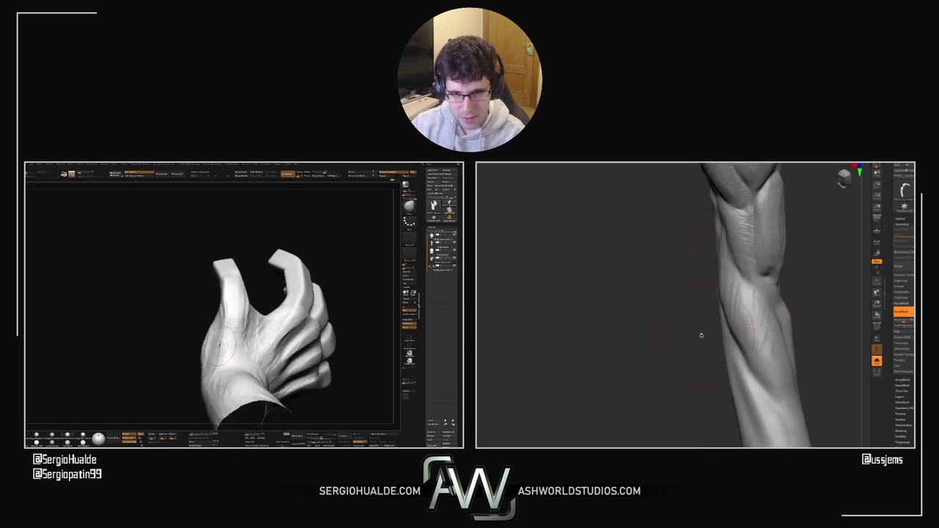
right_click_drag(218, 347, 225, 347)
left_click_drag(224, 345, 224, 322)
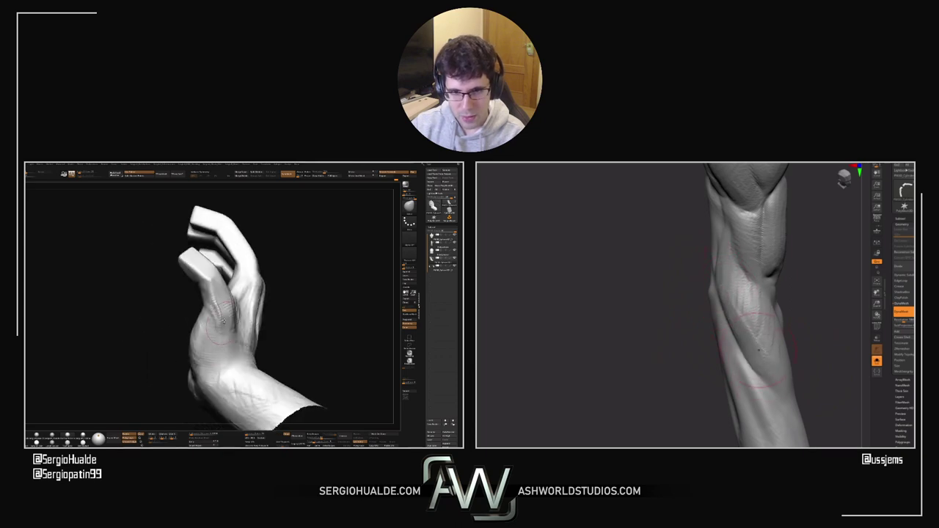
right_click_drag(222, 313, 219, 312)
Step: Refine the horned character's outer forearm muscle where it wraps around below the elbow
mouse_move(727, 293)
left_mouse_down()
mouse_move(711, 289)
mouse_move(738, 321)
mouse_move(776, 264)
left_mouse_up()
right_click_drag(219, 313, 208, 298)
left_click_drag(776, 264, 575, 239)
right_click_drag(207, 298, 218, 362)
left_click_drag(623, 345, 644, 348)
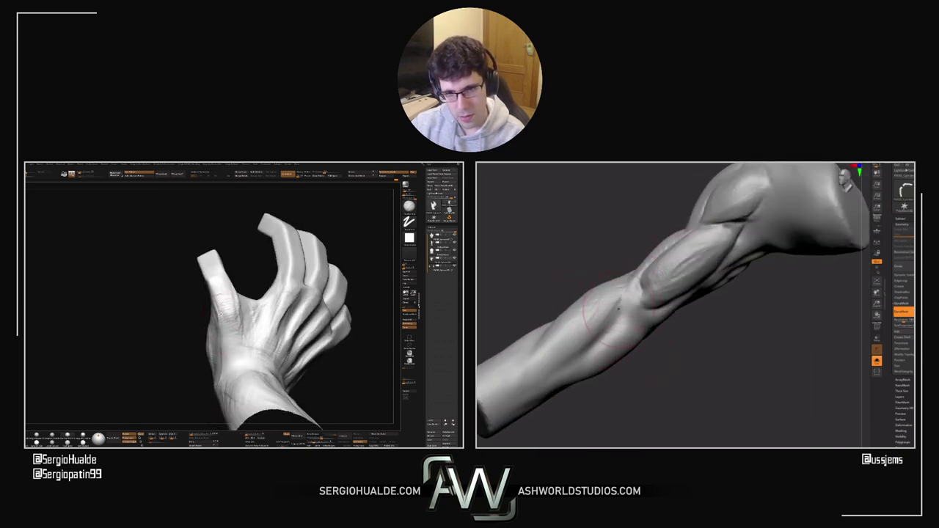
Step: Define the crossed-arm figure's middle thumb joint and sculpt the transition from the horned character's biceps into the inner elbow
left_click_drag(220, 300, 224, 300)
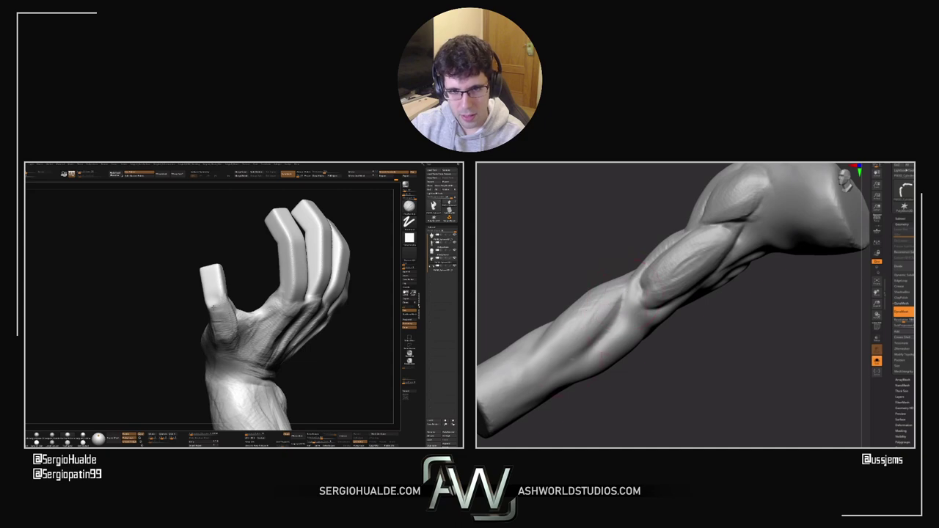
right_click_drag(216, 309, 207, 294)
left_click_drag(663, 336, 636, 308)
right_click_drag(208, 295, 225, 300)
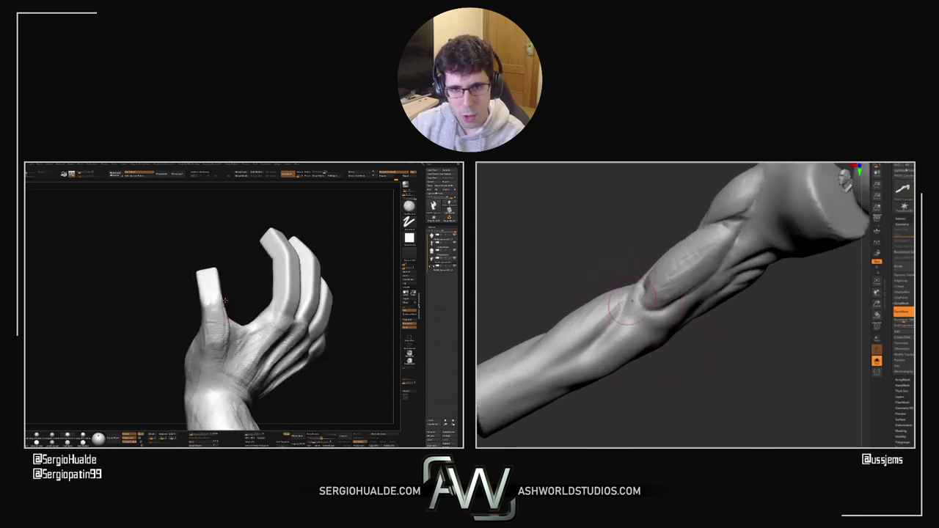
left_click_drag(222, 328, 217, 321)
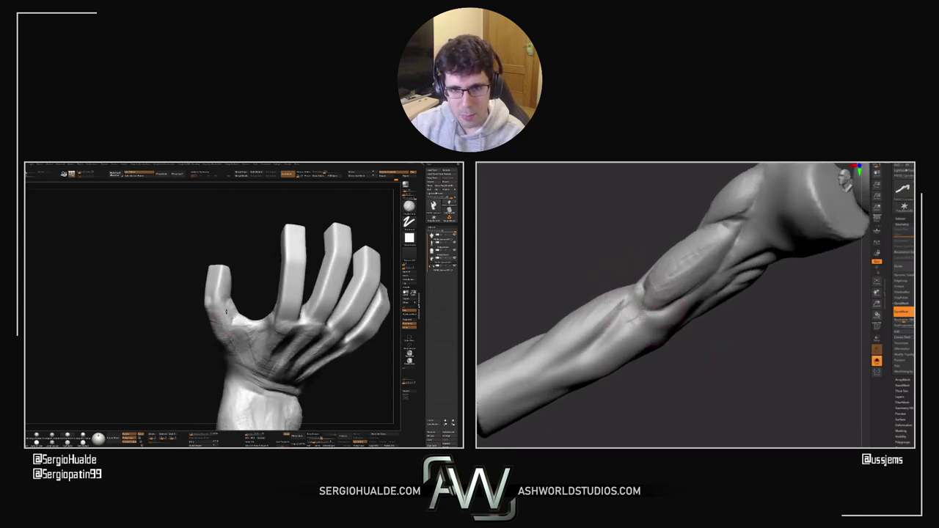
left_click_drag(665, 343, 638, 323)
mouse_move(241, 334)
right_mouse_down()
mouse_move(237, 304)
mouse_move(224, 308)
right_mouse_up()
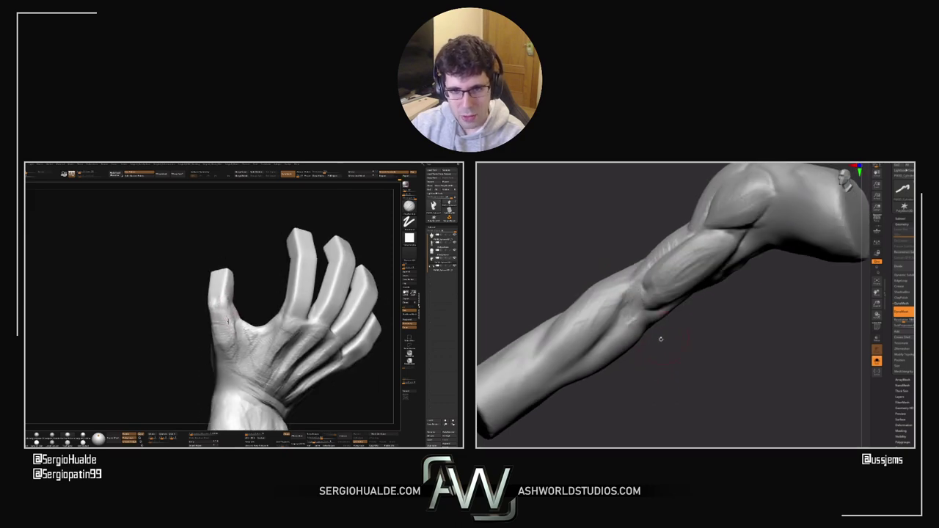
left_click_drag(661, 339, 635, 320)
right_click_drag(223, 308, 239, 319)
Step: Isolate the thumb's end segment with an inverted mask, transform it, and build up the horned character's forearm muscle near the elbow
left_click_drag(199, 327, 254, 311, "ctrl")
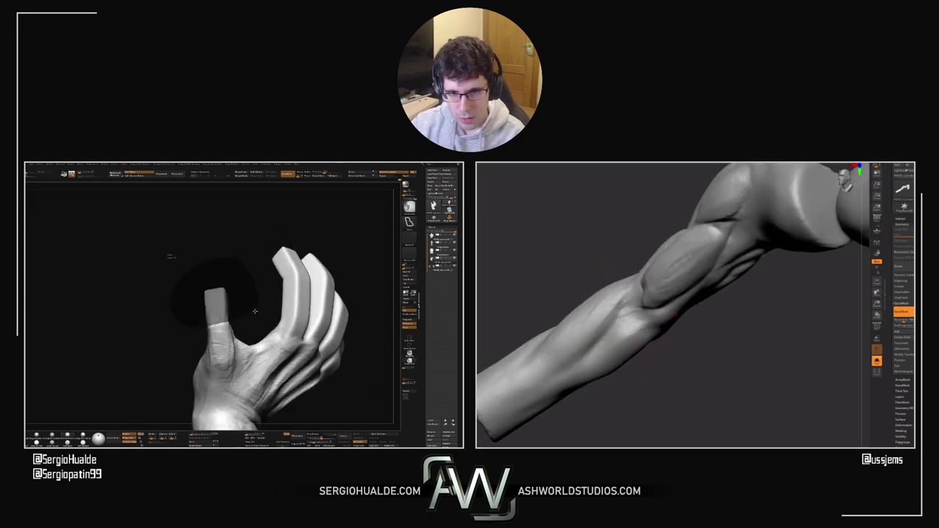
right_click_drag(254, 311, 246, 314)
left_click_drag(635, 337, 618, 334)
key("ctrl+i")
key("w")
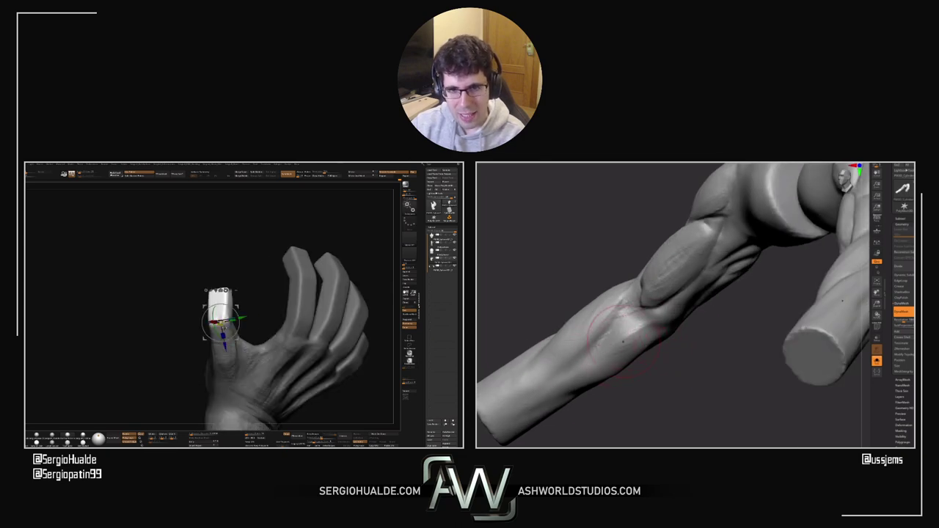
left_click_drag(229, 322, 232, 318)
left_click_drag(611, 351, 647, 339)
left_click_drag(232, 318, 235, 315)
left_click_drag(620, 335, 646, 329)
left_click_drag(235, 315, 238, 311)
left_click_drag(612, 361, 636, 353)
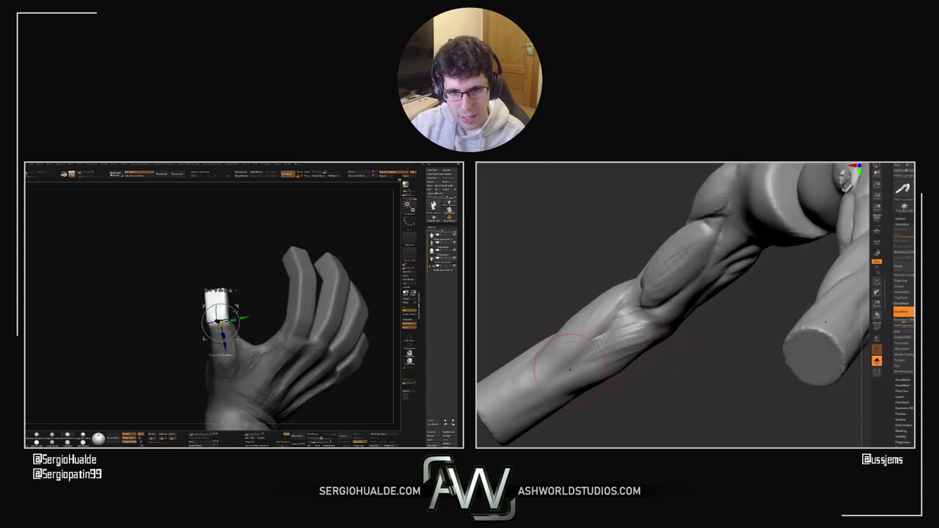
Step: Fine-tune the placement and angle of the thumb's end segment and shape the underside of the horned character's forearm
left_click_drag(237, 310, 240, 307)
left_click_drag(591, 352, 640, 338)
left_click_drag(233, 316, 232, 313)
right_click_drag(618, 332, 624, 339)
left_click_drag(231, 313, 230, 315)
right_click_drag(624, 339, 615, 359)
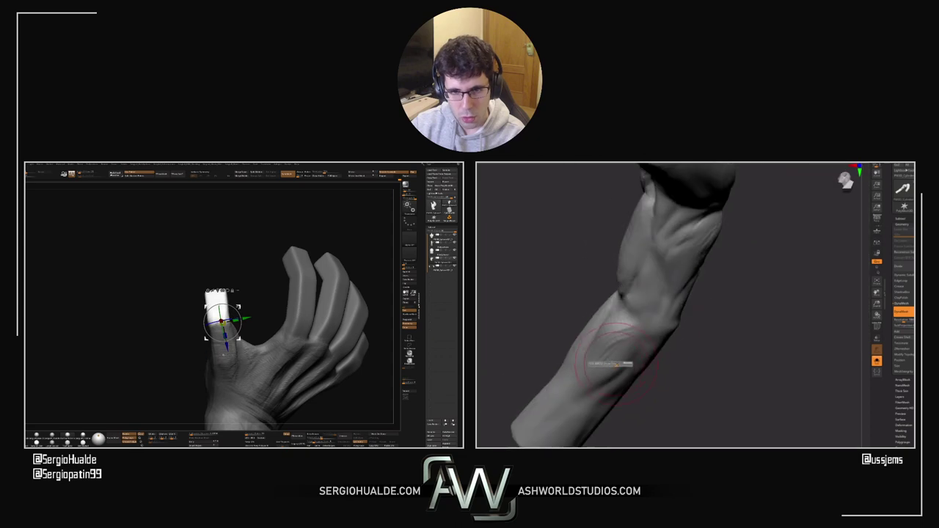
left_click_drag(231, 315, 223, 322)
key("q")
key("w")
right_click_drag(610, 374, 642, 340)
key("q")
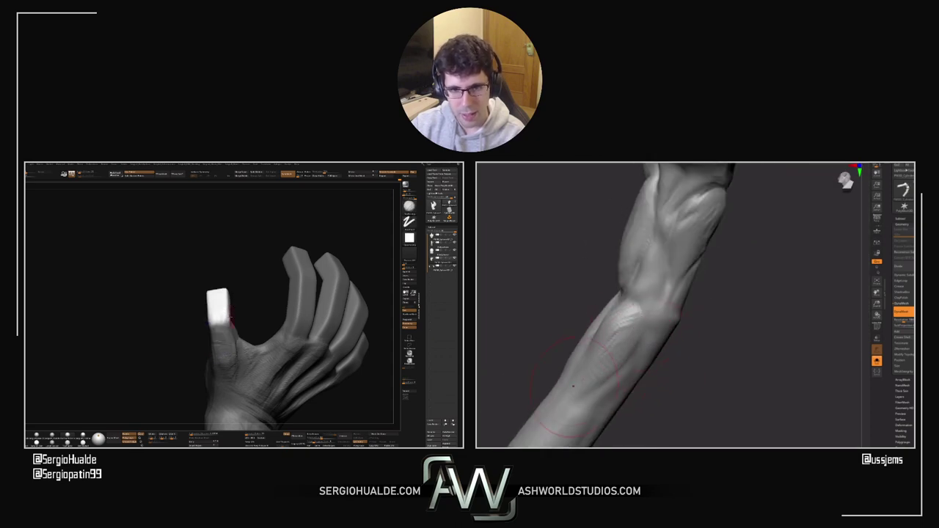
Step: Clear the mask from the hand and define the muscle strands just below the horned character's elbow
left_click_drag(169, 327, 245, 336)
right_click_drag(680, 362, 700, 360)
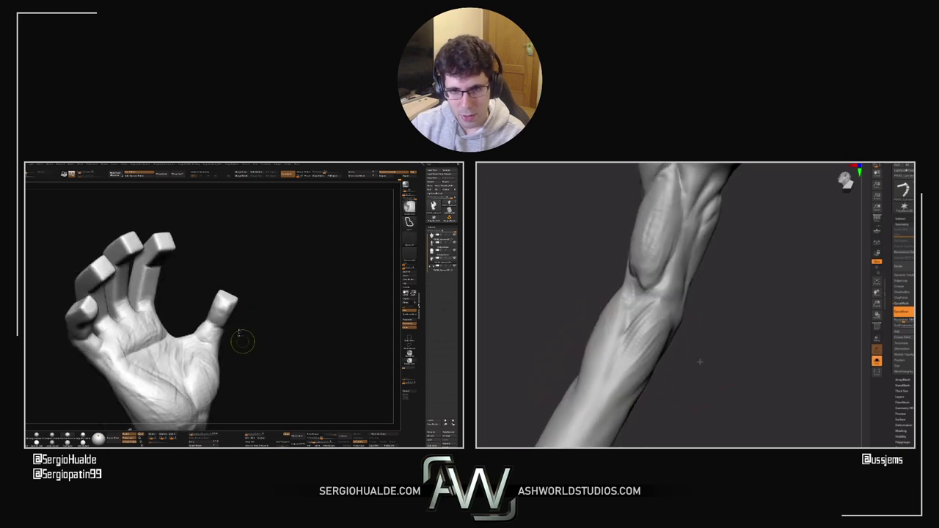
left_click_drag(245, 335, 216, 352)
right_click_drag(700, 360, 713, 305)
mouse_move(216, 352)
left_mouse_down()
mouse_move(234, 287)
mouse_move(221, 311)
left_mouse_up()
right_click_drag(713, 305, 694, 312)
left_click_drag(221, 312, 246, 323)
right_click_drag(694, 312, 715, 335)
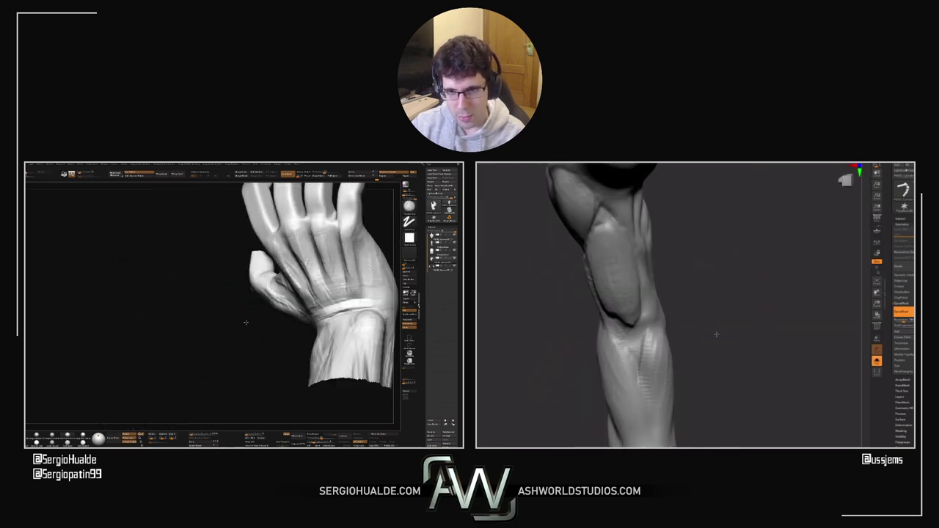
left_click_drag(246, 322, 271, 314)
mouse_move(716, 335)
right_mouse_down()
mouse_move(760, 311)
mouse_move(757, 319)
right_mouse_up()
Step: Reshape the crossed-arm figure's thumb with the Move brush and refine the back of the horned character's upper arm
key("b")
key("m")
key("v")
left_click_drag(277, 312, 259, 307)
left_click_drag(701, 258, 744, 262)
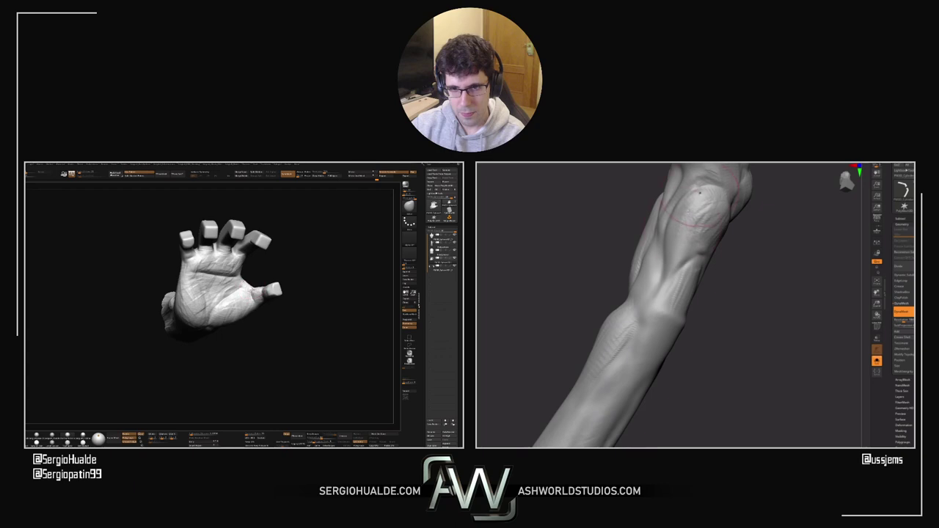
left_click_drag(308, 294, 268, 297)
mouse_move(732, 252)
left_mouse_down()
mouse_move(639, 286)
mouse_move(733, 253)
left_mouse_up()
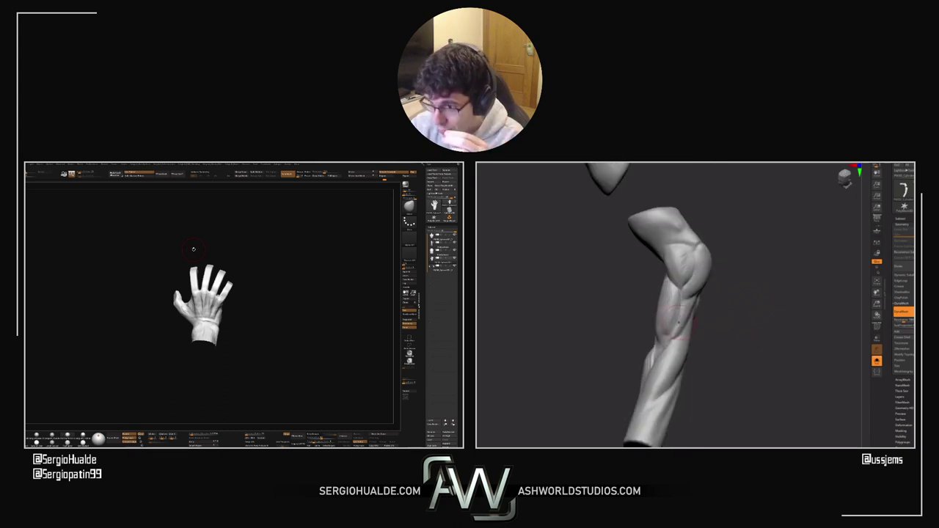
Step: Refine the horned character's elbow area and deepen the grooves running from the upper arm into the armpit
mouse_move(716, 331)
left_mouse_down()
mouse_move(686, 326)
mouse_move(724, 331)
left_mouse_up()
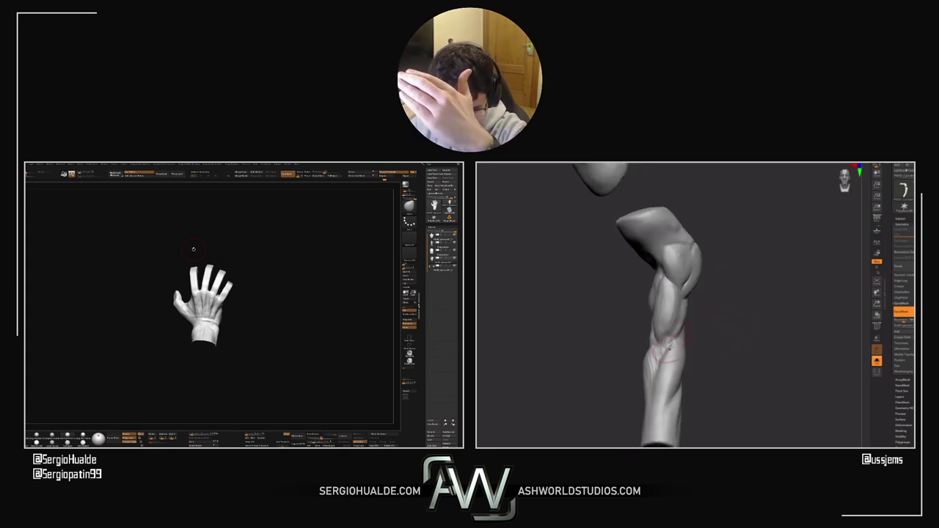
left_click_drag(272, 308, 264, 314)
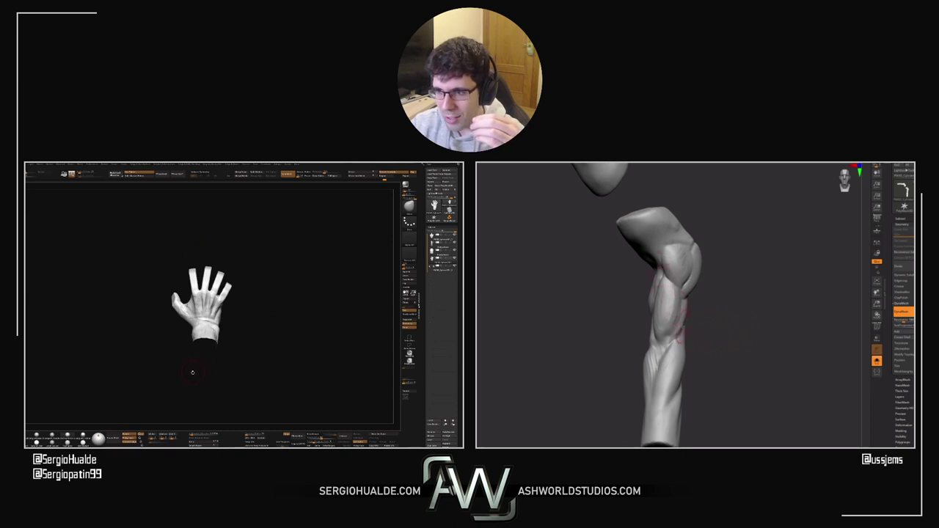
left_click_drag(715, 330, 613, 261)
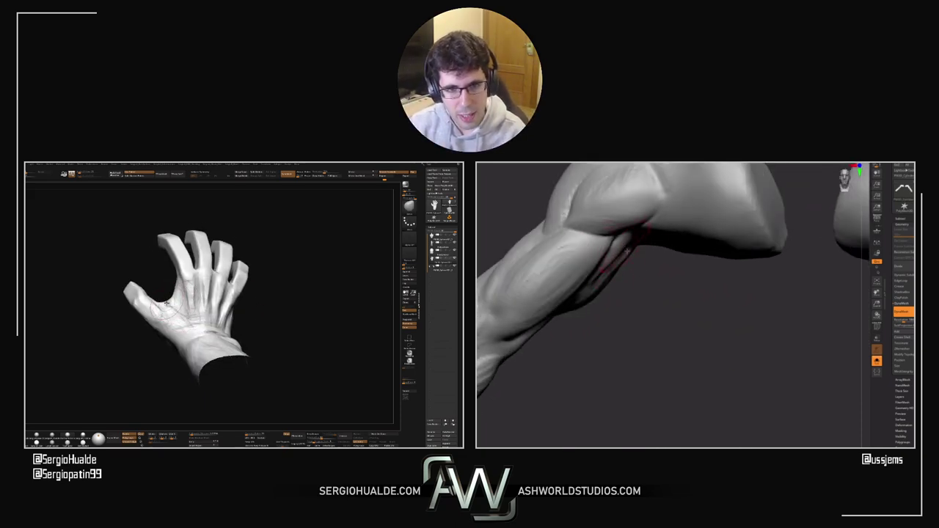
mouse_move(629, 238)
left_mouse_down()
mouse_move(643, 280)
mouse_move(629, 294)
mouse_move(631, 256)
left_mouse_up()
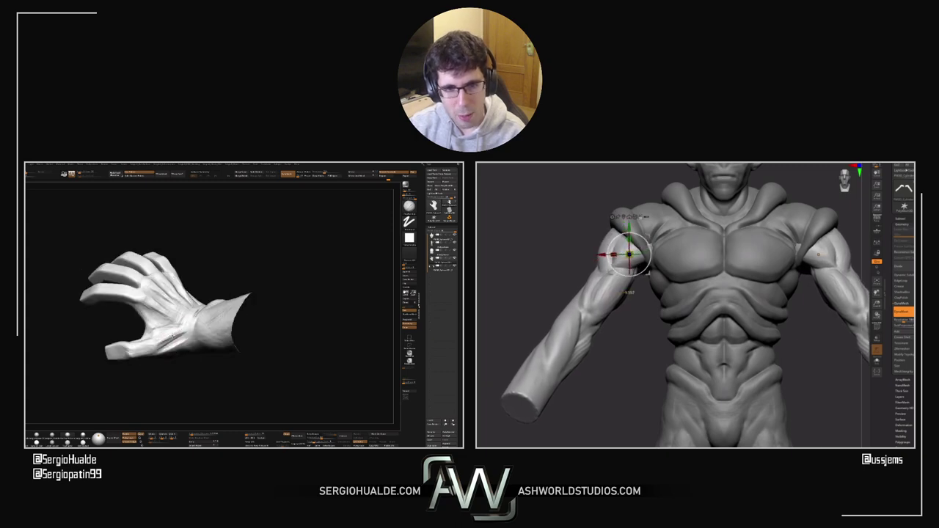
Step: Rotate the horned character's arm at the shoulder with the transform gizmo, checking it from the front, side and back
right_click_drag(630, 255, 690, 258)
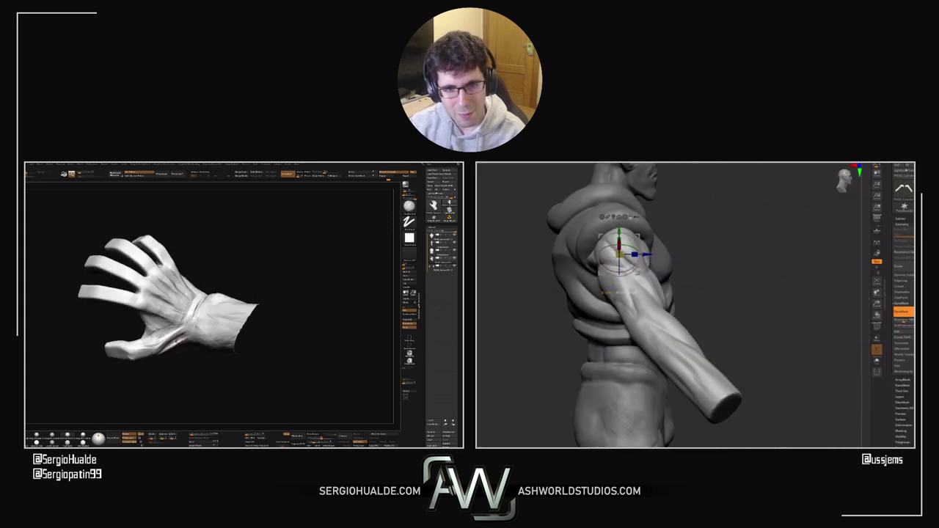
right_click_drag(756, 191, 612, 262)
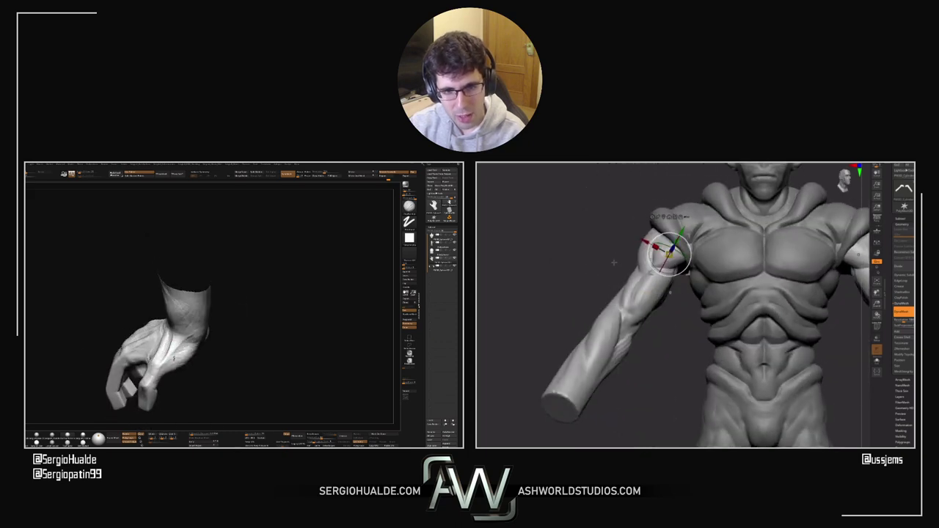
left_click_drag(664, 246, 668, 246)
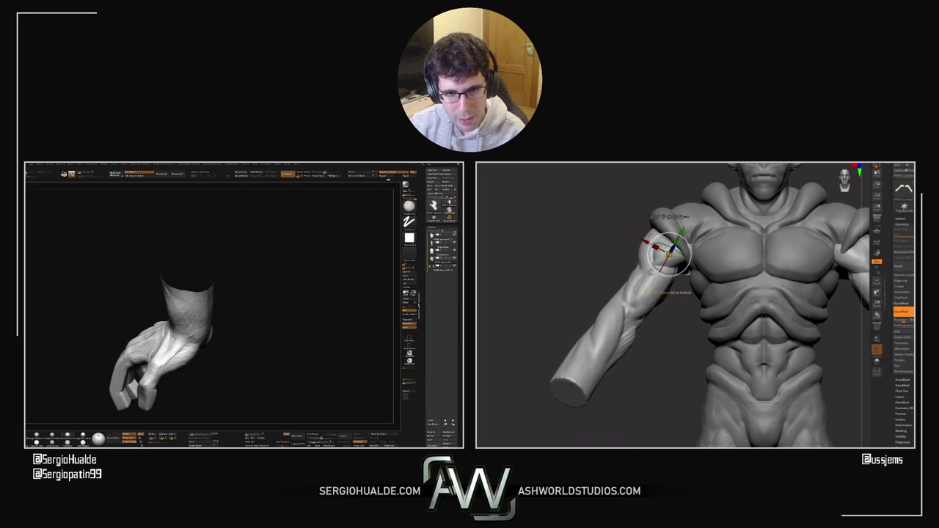
right_click_drag(668, 247, 764, 251)
key("q")
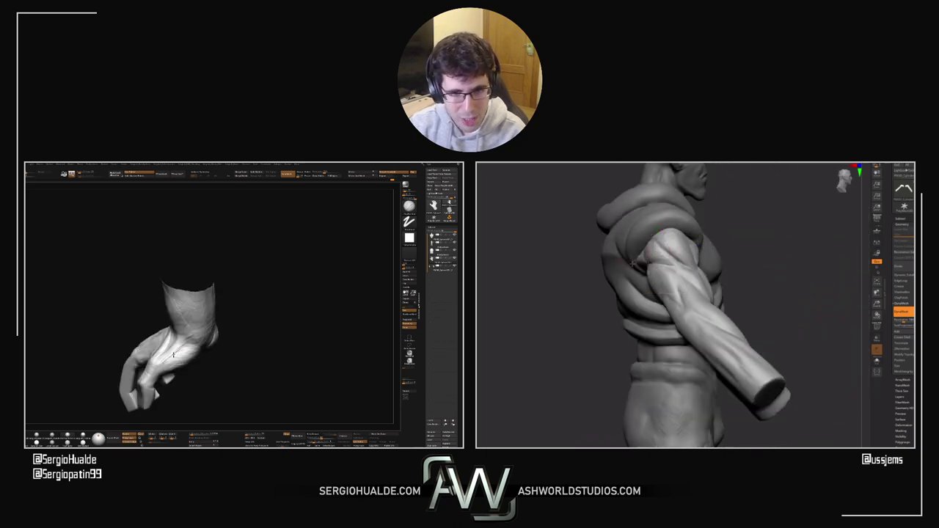
right_click_drag(633, 263, 756, 259)
key("shift")
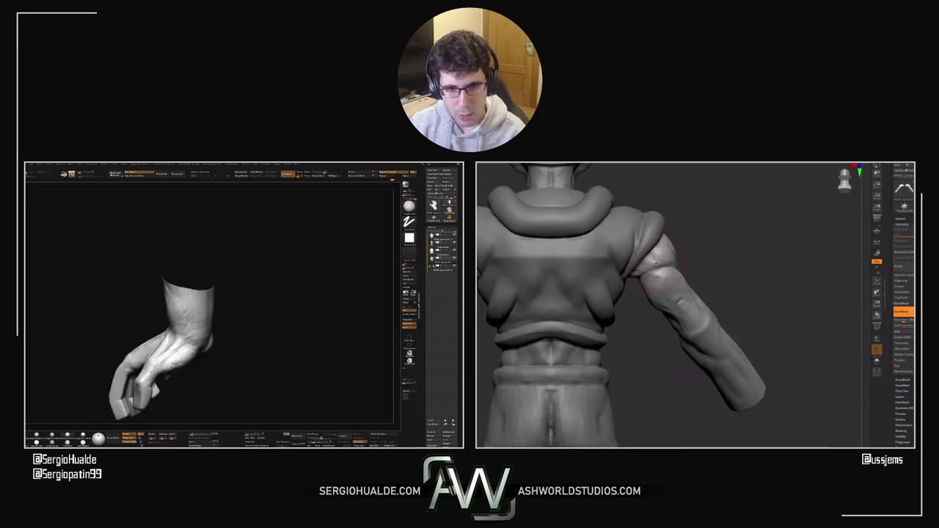
Step: Move the horned character's arm closer to the torso and refine the tendons between the other figure's thumb and wrist
right_click_drag(186, 355, 174, 343)
left_click_drag(166, 349, 173, 357)
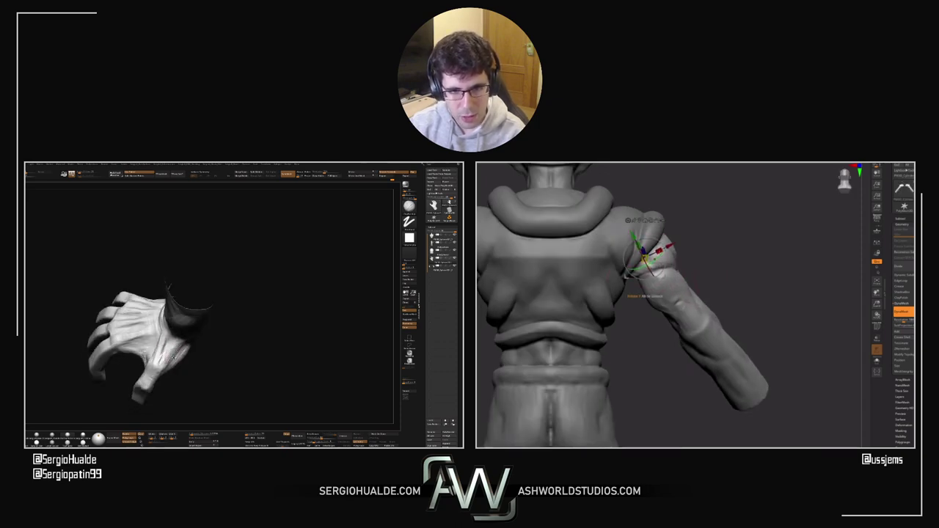
right_click_drag(178, 346, 176, 352)
left_click_drag(645, 258, 636, 258)
right_click_drag(176, 352, 183, 367)
left_click_drag(636, 258, 640, 257)
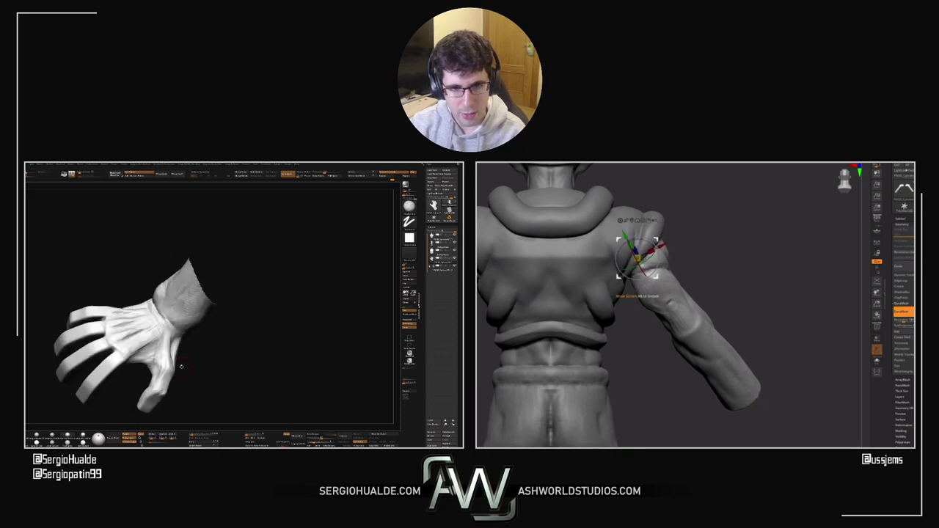
right_click_drag(183, 367, 161, 345)
Step: Compare the arm placement by undoing and redoing it, and adjust the horned character's arm position from the side
right_click_drag(734, 248, 610, 245)
key("ctrl+z")
key("ctrl+shift+z")
left_click_drag(164, 345, 169, 334)
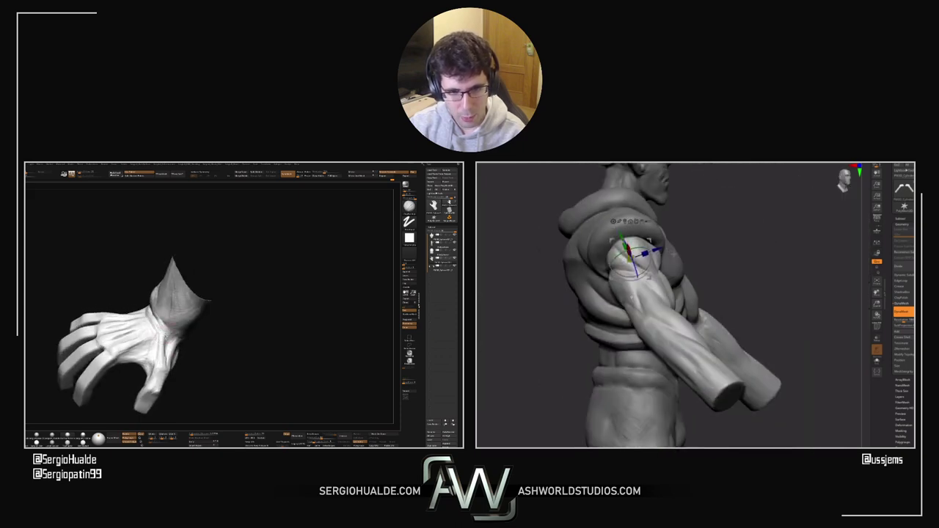
left_click_drag(645, 253, 640, 254)
right_click_drag(173, 337, 167, 340)
key("q")
Step: Fit the horned character's torso shoulder mass around the upper arm and refine the back of the other figure's wrist
left_click(653, 241, "alt")
left_click_drag(166, 339, 174, 338)
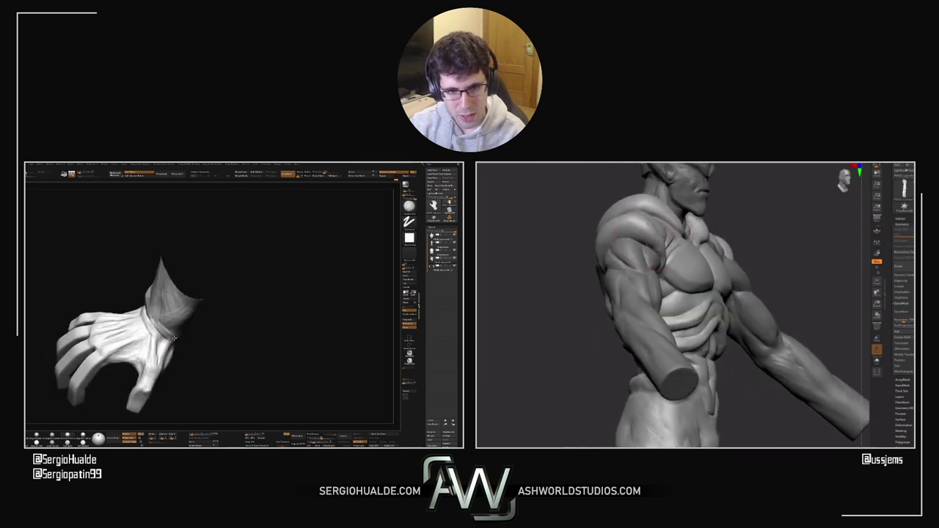
right_click_drag(647, 244, 671, 222)
right_click_drag(176, 337, 159, 317)
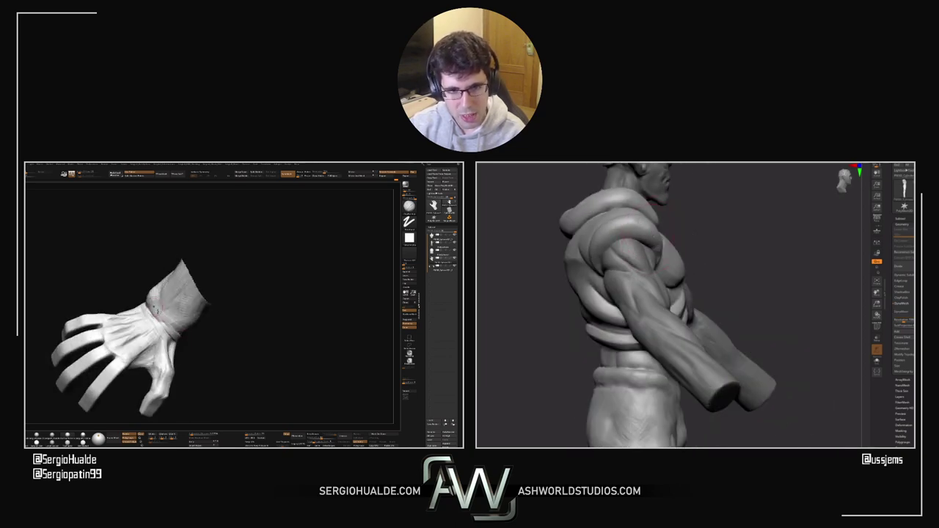
right_click_drag(646, 226, 625, 230)
right_click_drag(159, 317, 168, 325)
right_click_drag(625, 230, 646, 216)
mouse_move(168, 325)
right_mouse_down()
mouse_move(178, 333)
mouse_move(187, 325)
mouse_move(168, 308)
mouse_move(165, 323)
right_mouse_up()
left_click(649, 258, "alt")
Step: Examine how the horned character's arms attach to the torso and inspect the palm side of the other figure's hand
right_click_drag(649, 258, 668, 253)
right_click_drag(165, 322, 162, 310, "ctrl")
right_click_drag(668, 253, 683, 248)
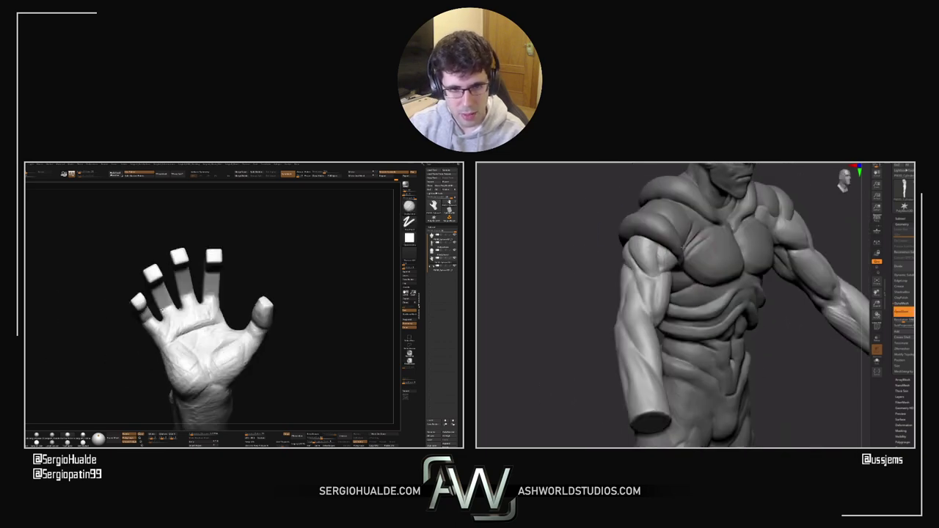
right_click_drag(164, 300, 166, 307, "ctrl")
right_click_drag(683, 242, 677, 248)
right_click_drag(166, 307, 160, 314, "ctrl")
key("space")
right_click_drag(676, 248, 612, 249)
right_click_drag(156, 309, 171, 296)
right_click_drag(612, 249, 575, 256, "alt")
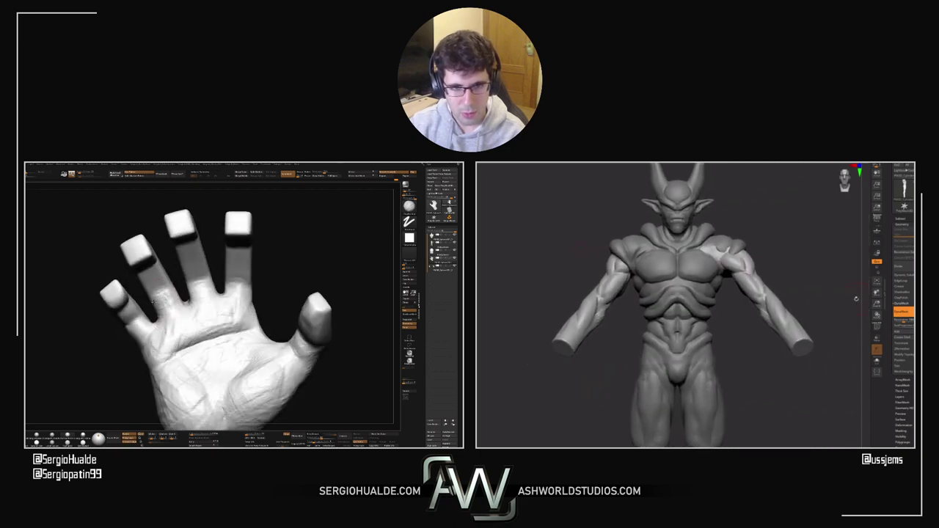
Step: Mirror one of the horned character's arms across the body and adjust the base of the other figure's ring finger with the Move brush
left_click(906, 354)
right_click_drag(170, 309, 158, 293)
key("b")
key("m")
key("v")
right_click_drag(779, 288, 777, 284)
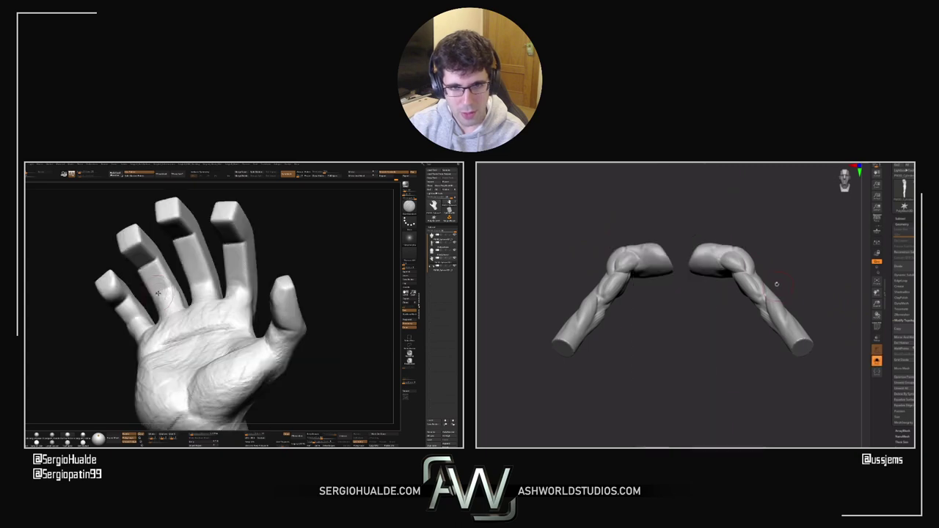
mouse_move(175, 284)
right_mouse_down()
mouse_move(162, 293)
mouse_move(170, 288)
right_mouse_up()
left_click_drag(682, 213, 831, 394, "ctrl+alt+shift")
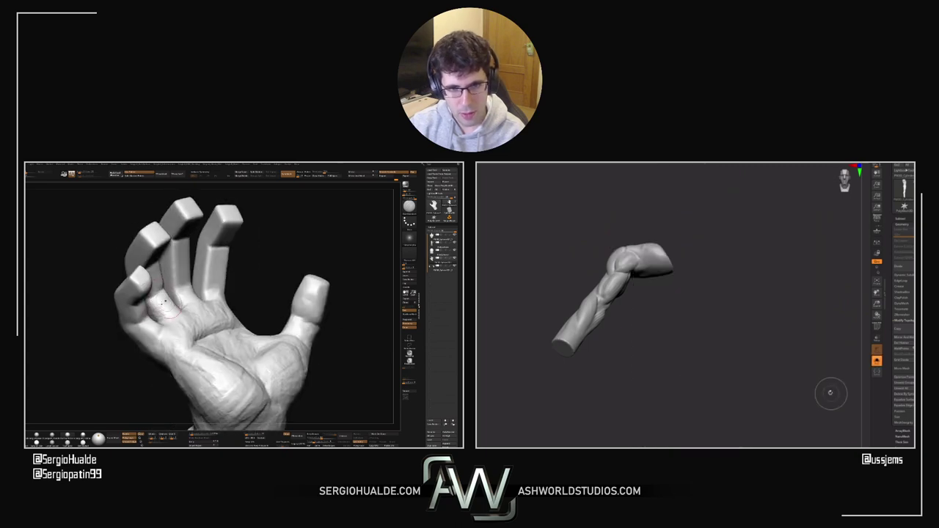
right_click_drag(171, 288, 152, 299)
left_click_drag(182, 304, 190, 311)
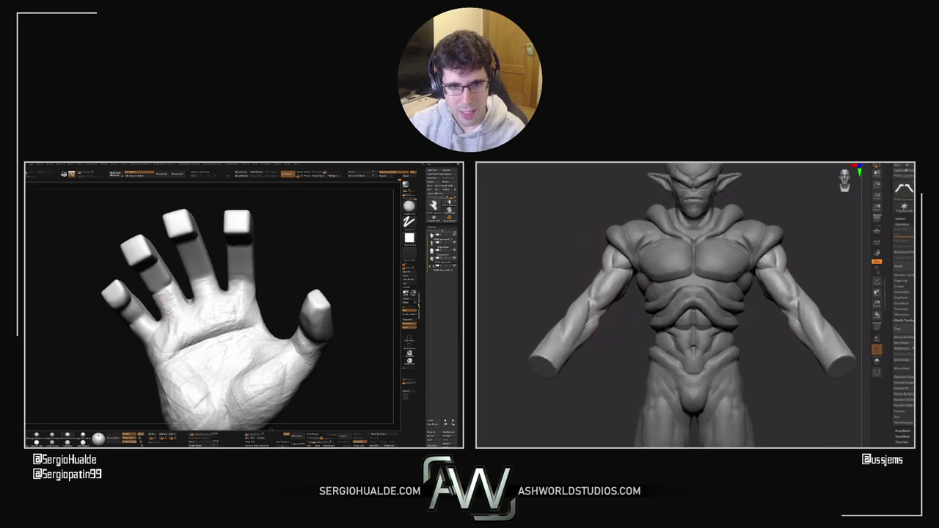
Step: Build up the palm side of the ring finger from its base to the finger joints
left_click_drag(178, 302, 189, 344)
right_click_drag(190, 345, 153, 322)
left_click_drag(153, 321, 160, 336)
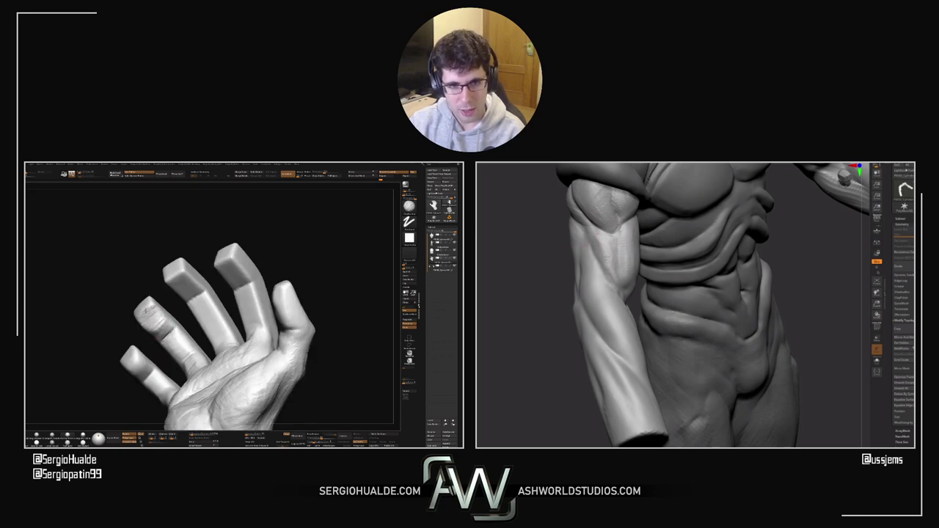
mouse_move(159, 320)
right_mouse_down()
mouse_move(144, 318)
mouse_move(154, 313)
right_mouse_up()
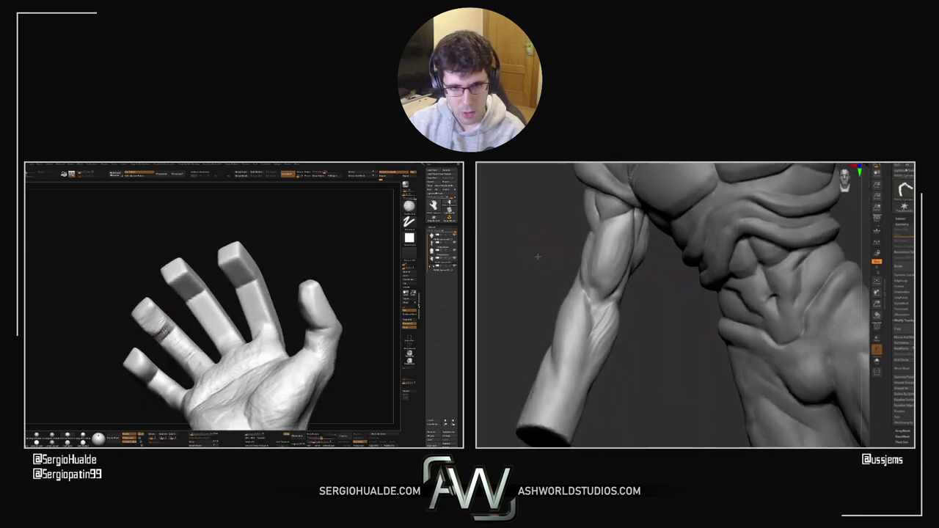
left_click_drag(154, 312, 135, 342)
Step: Reshape the ring finger from the back of the hand with the Move brush and adjust the horned character's arm near the elbow
key("b")
key("m")
key("v")
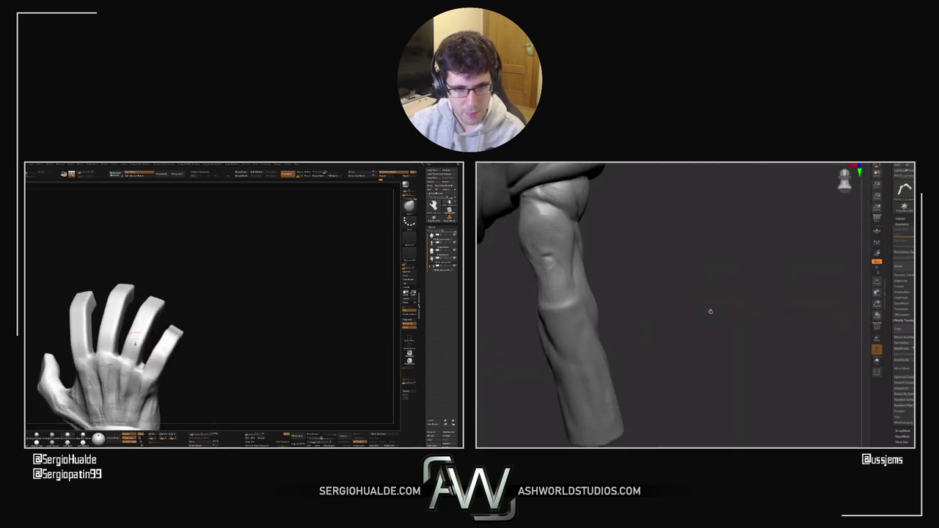
left_click_drag(635, 267, 623, 240)
left_click_drag(138, 331, 151, 327)
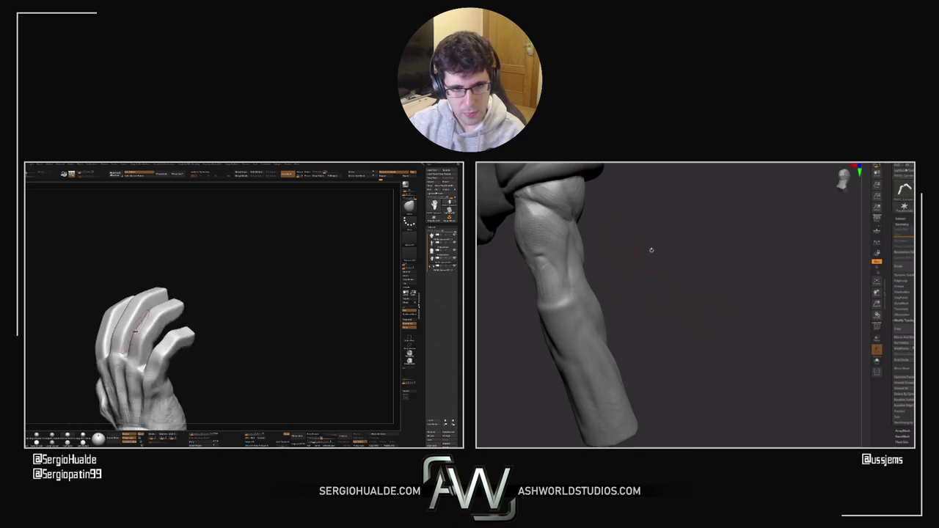
left_click_drag(651, 249, 645, 244)
mouse_move(151, 327)
left_mouse_down()
mouse_move(160, 312)
mouse_move(171, 328)
mouse_move(160, 346)
mouse_move(182, 336)
mouse_move(155, 343)
mouse_move(134, 332)
mouse_move(157, 338)
left_mouse_up()
Step: Sculpt the back and joints of the ring finger with the little finger hidden, and refine the horned character's isolated upper arm
left_click_drag(611, 210, 685, 288)
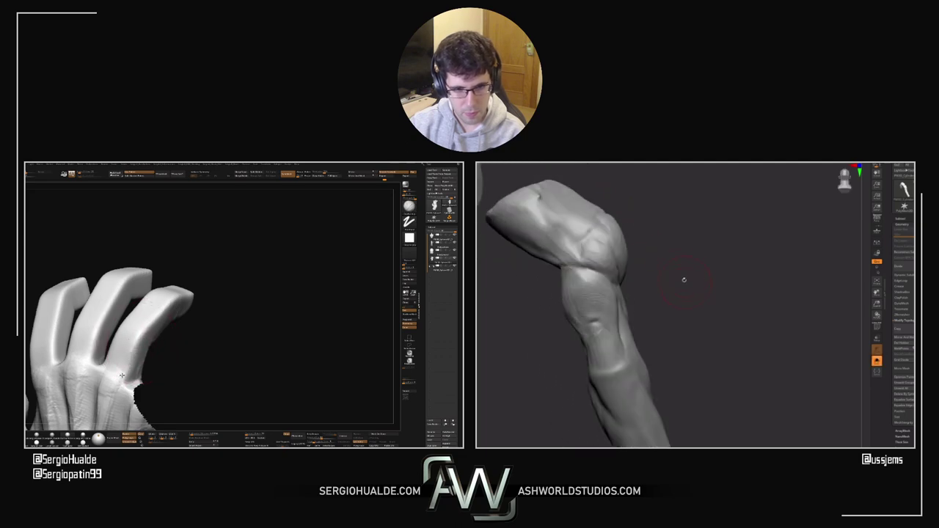
left_click_drag(171, 303, 141, 329)
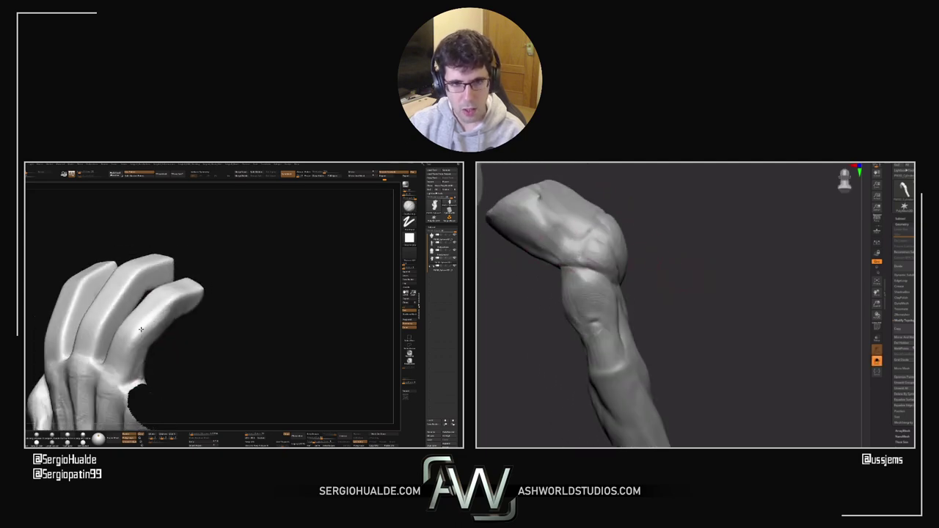
left_click_drag(193, 290, 165, 299)
left_click_drag(602, 286, 627, 290)
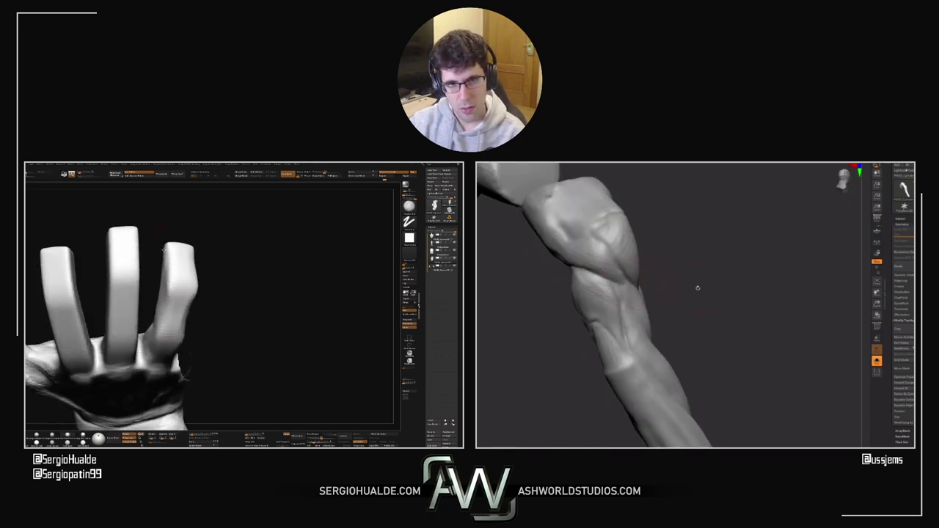
left_click_drag(164, 251, 168, 277)
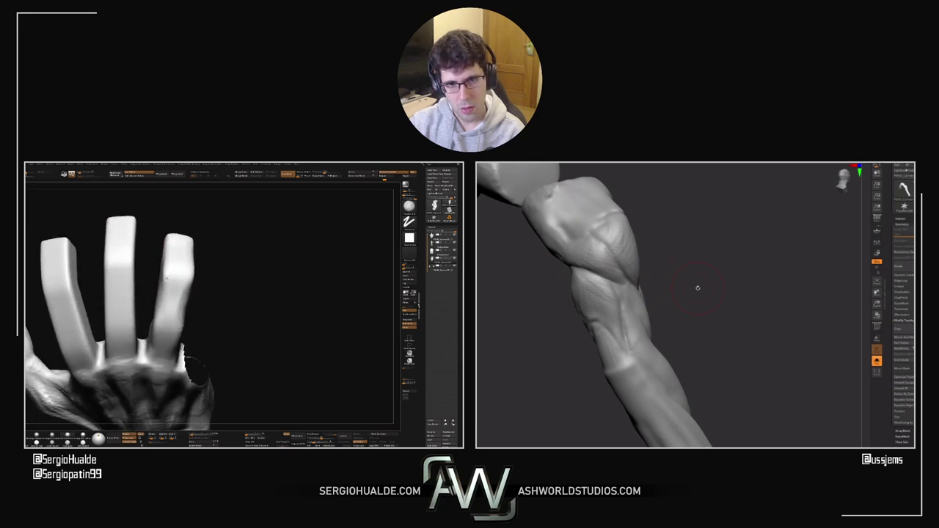
left_click_drag(161, 328, 172, 316)
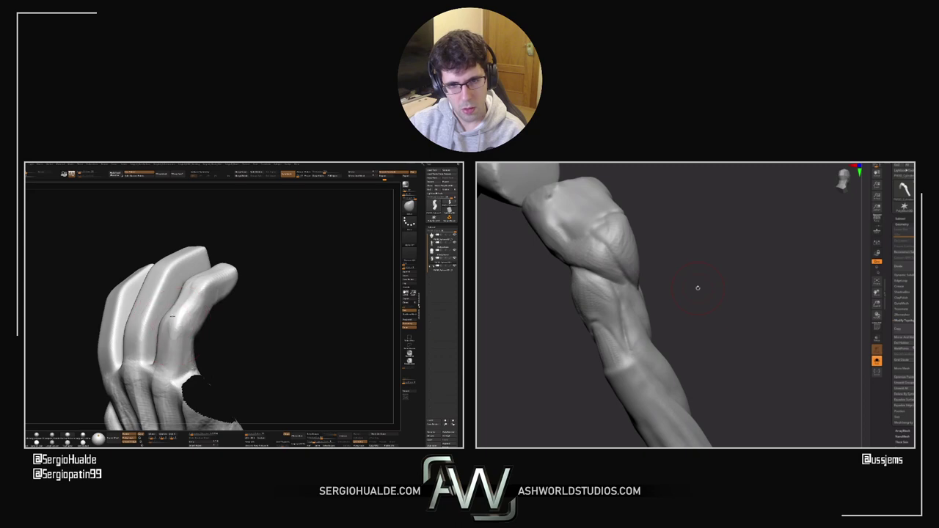
Step: Adjust the ring finger's outline and blend its base into the knuckle
mouse_move(200, 283)
right_mouse_down()
mouse_move(188, 270)
mouse_move(190, 279)
right_mouse_up()
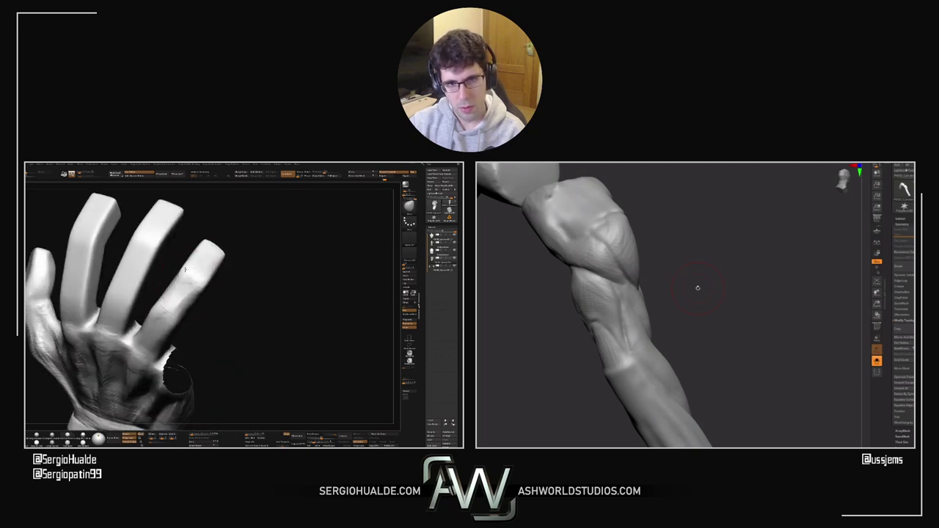
left_click_drag(194, 278, 205, 287)
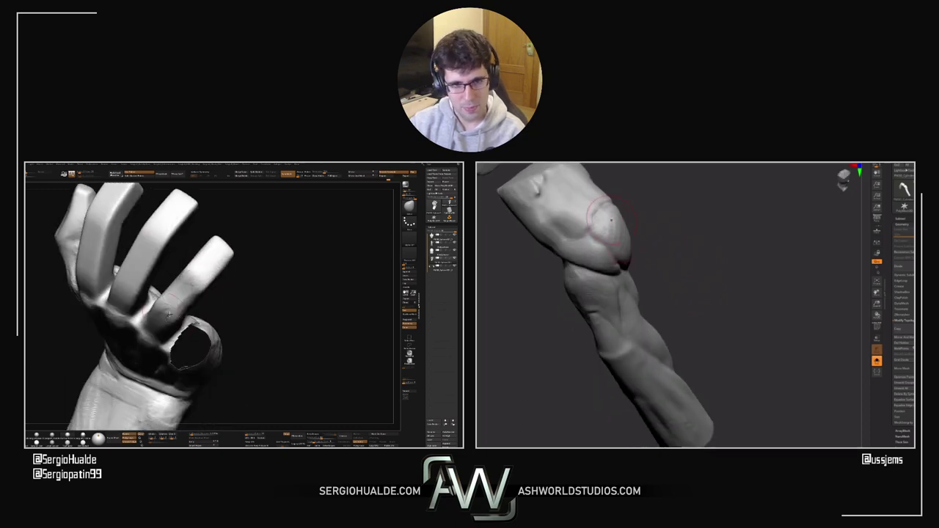
right_click_drag(169, 314, 171, 318)
left_click_drag(166, 361, 176, 370)
left_click_drag(163, 332, 160, 339)
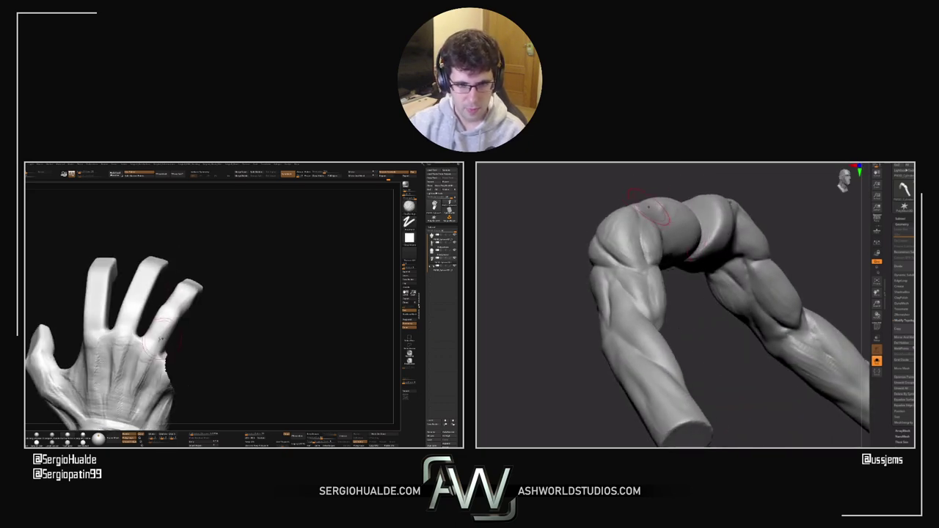
mouse_move(158, 333)
right_mouse_down()
mouse_move(143, 345)
mouse_move(144, 334)
mouse_move(133, 335)
mouse_move(158, 327)
right_mouse_up()
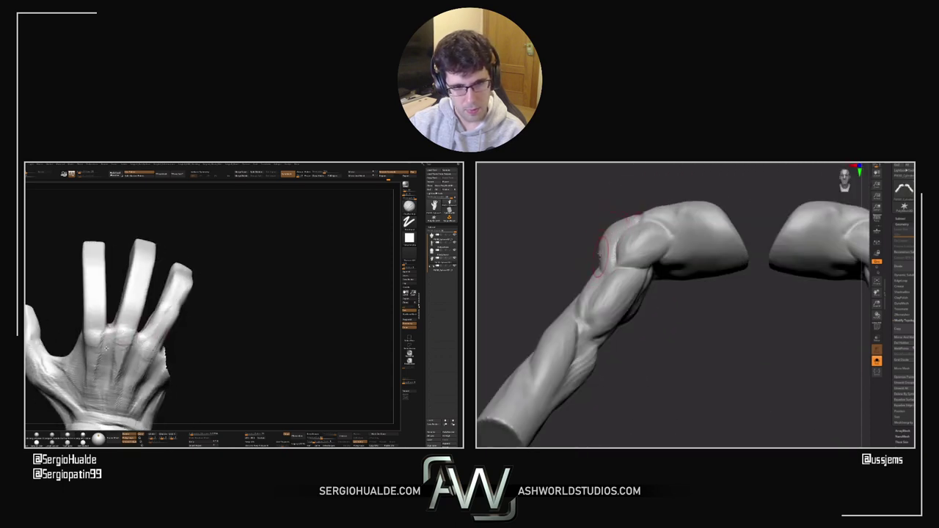
Step: Refine the knuckles and the back of the hand below the index and middle fingers
mouse_move(117, 331)
right_mouse_down()
mouse_move(137, 326)
mouse_move(116, 346)
mouse_move(155, 325)
right_mouse_up()
left_click_drag(156, 323, 144, 321)
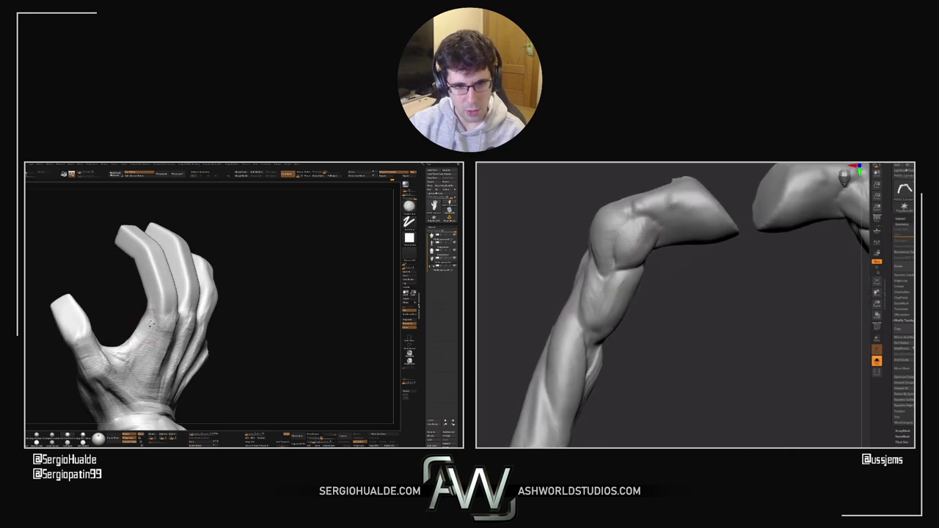
left_click_drag(130, 342, 157, 301)
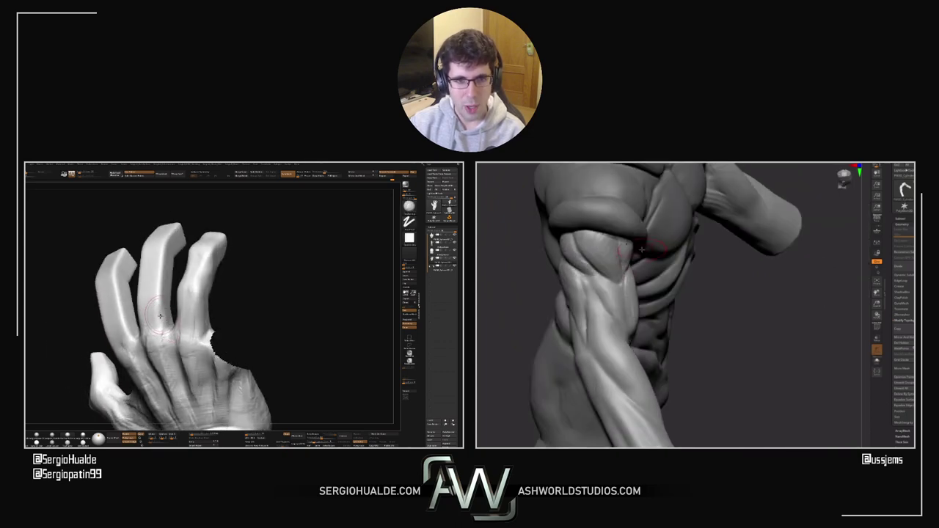
Step: Mask the whole hand except the middle finger and soften the mask edge at its knuckle
right_click_drag(158, 303, 181, 339)
key("shift+f")
key("shift+f")
key("w")
left_click(155, 304, "ctrl")
key("q")
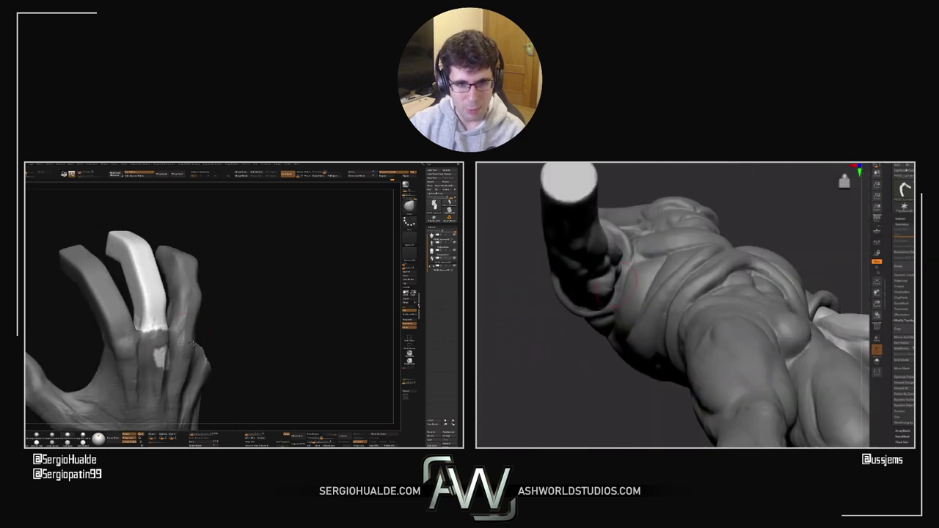
mouse_move(182, 339)
left_mouse_down("ctrl")
mouse_move(212, 408)
mouse_move(220, 389)
left_mouse_up("ctrl")
mouse_move(220, 389)
right_mouse_down()
mouse_move(243, 345)
mouse_move(233, 316)
mouse_move(233, 348)
right_mouse_up()
left_click(243, 319, "ctrl")
left_click(233, 317, "ctrl")
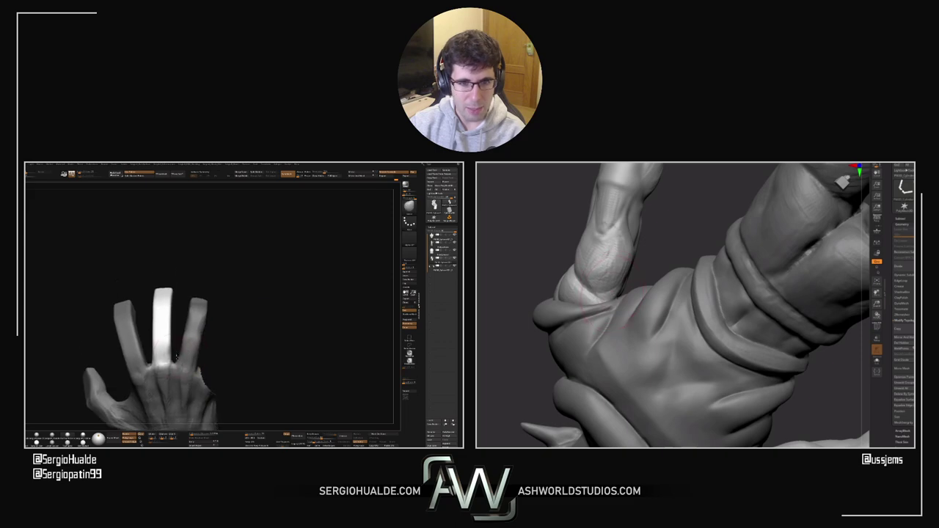
Step: Adjust the unmasked middle finger's width and contour from the back, side and palm with the Move brush
key("s")
left_click_drag(169, 343, 178, 342)
right_click_drag(178, 343, 162, 343)
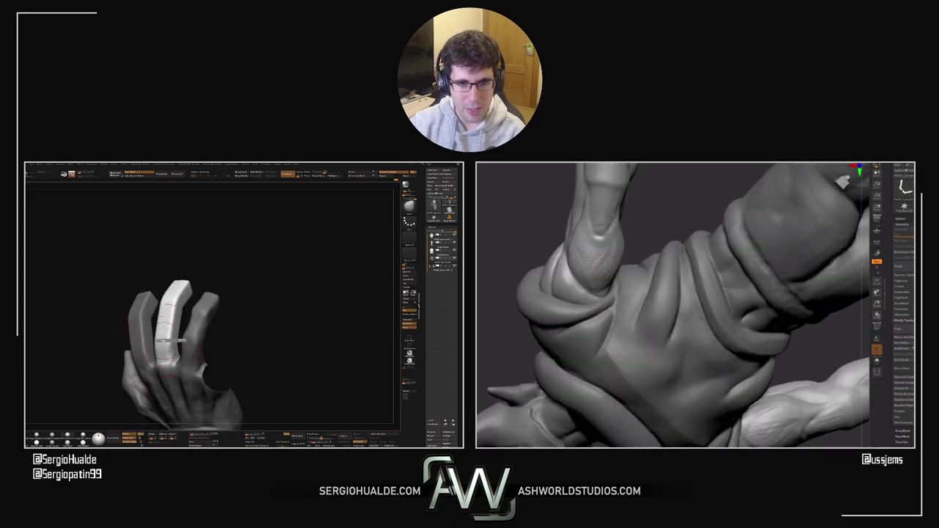
right_click_drag(162, 327, 188, 334)
left_click_drag(188, 335, 193, 334)
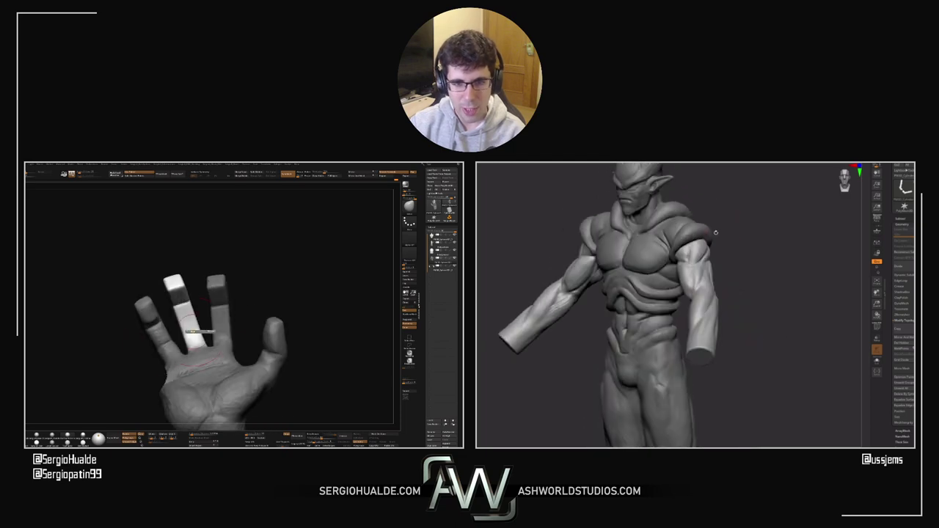
right_click_drag(187, 327, 218, 332)
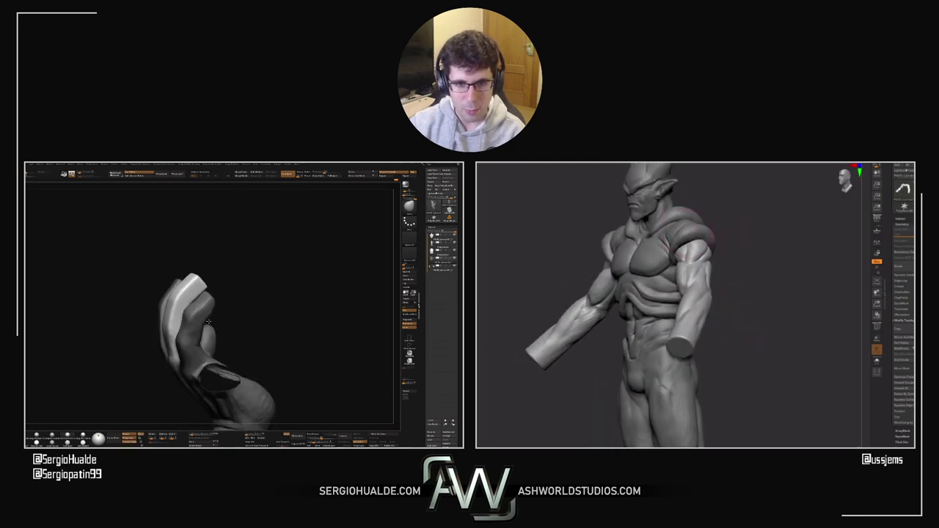
right_click_drag(140, 334, 162, 337)
left_click_drag(161, 337, 171, 338)
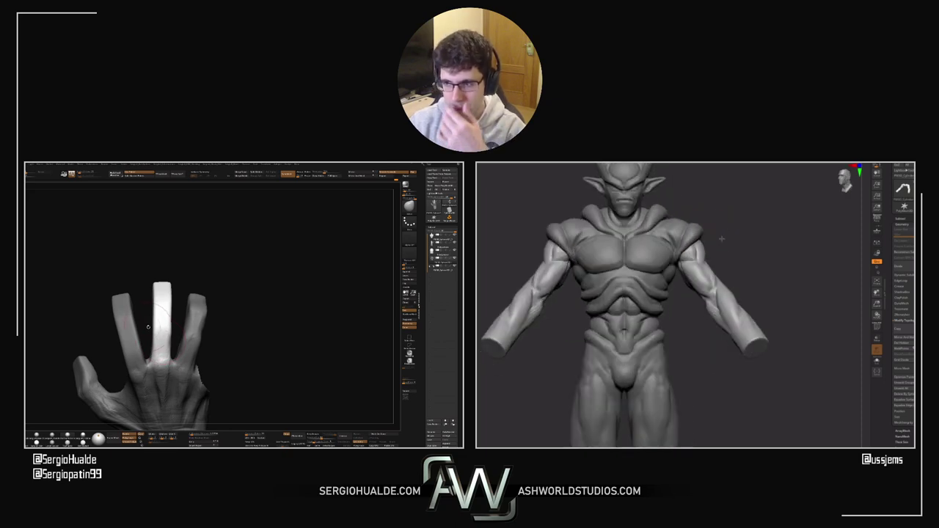
Step: Build up the back of the middle finger near its knuckle with the Clay Buildup brush
right_click_drag(158, 328, 150, 337)
right_click_drag(150, 338, 150, 355, "ctrl")
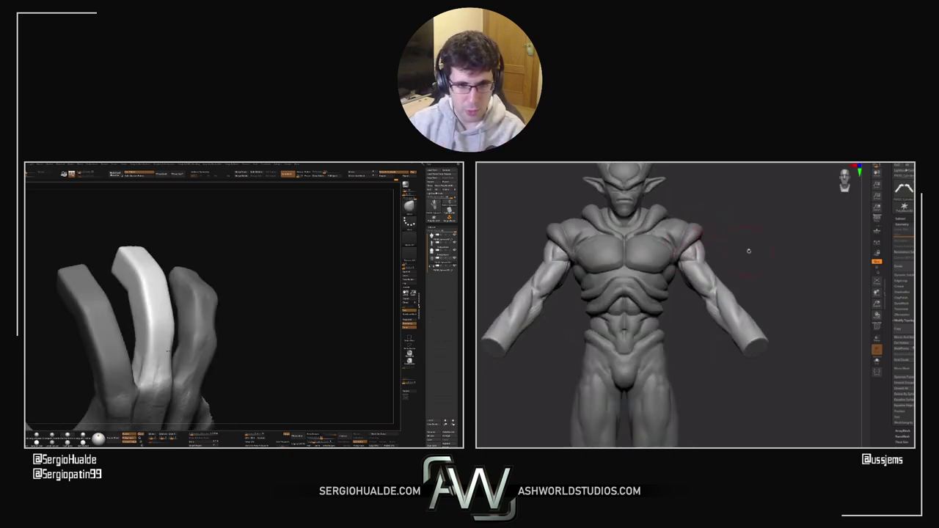
key("b")
key("c")
key("b")
right_click_drag(154, 378, 183, 369)
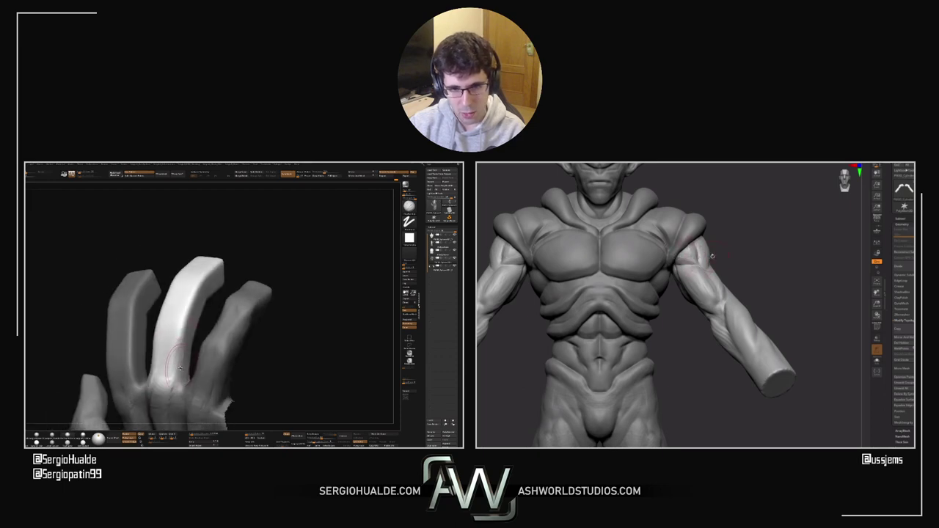
Step: Sculpt the middle finger's fingertip, sides and palm-side segments
mouse_move(179, 327)
right_mouse_down()
mouse_move(156, 291)
mouse_move(168, 317)
mouse_move(179, 311)
mouse_move(170, 304)
mouse_move(171, 315)
right_mouse_up()
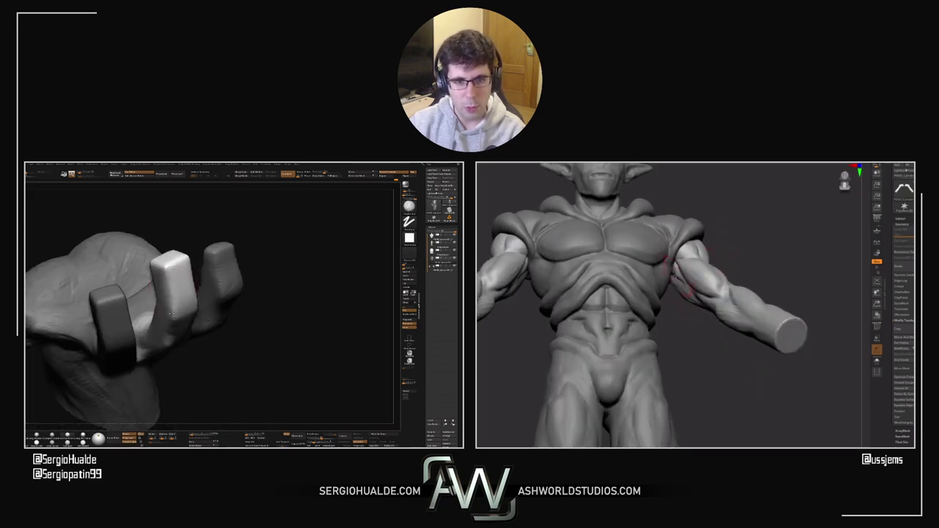
right_click_drag(167, 268, 183, 259)
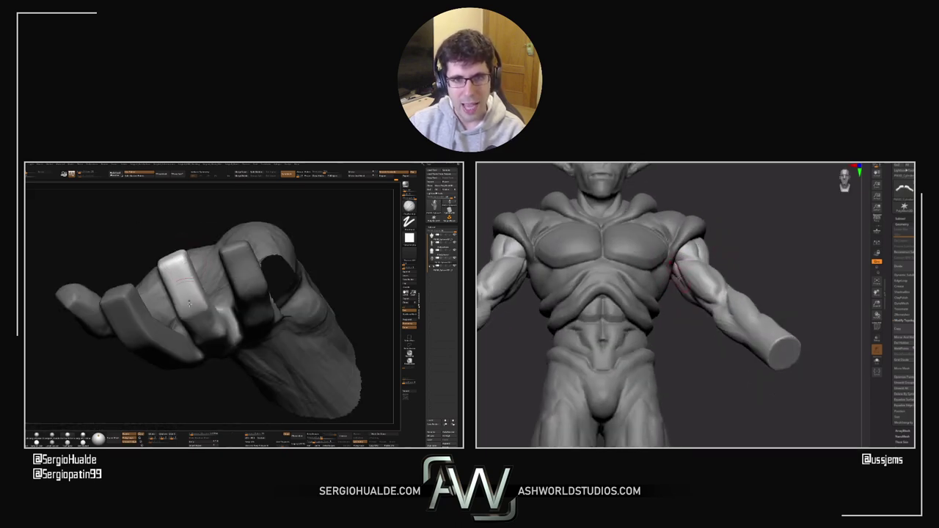
mouse_move(189, 303)
right_mouse_down()
mouse_move(152, 331)
mouse_move(178, 313)
mouse_move(169, 325)
right_mouse_up()
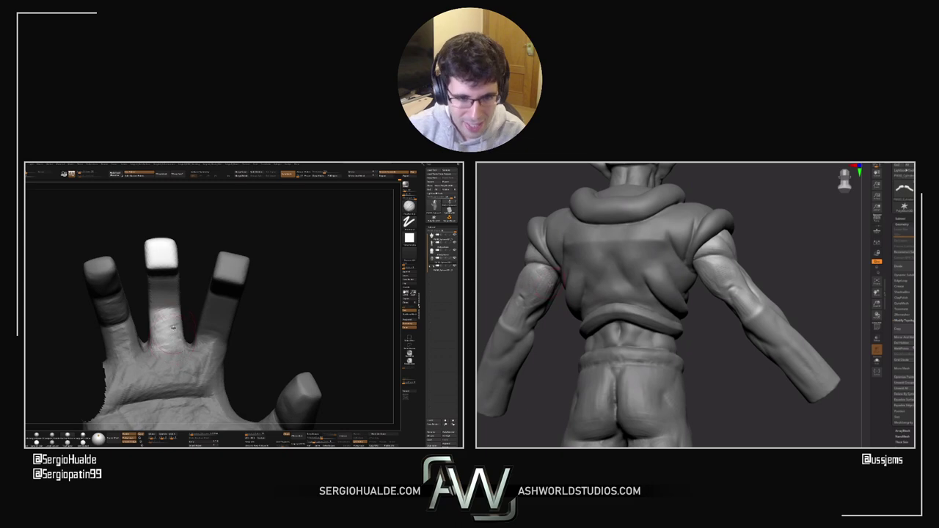
mouse_move(174, 328)
right_mouse_down()
mouse_move(174, 311)
mouse_move(155, 310)
mouse_move(170, 314)
mouse_move(176, 303)
mouse_move(152, 298)
mouse_move(148, 313)
mouse_move(170, 299)
mouse_move(152, 276)
right_mouse_up()
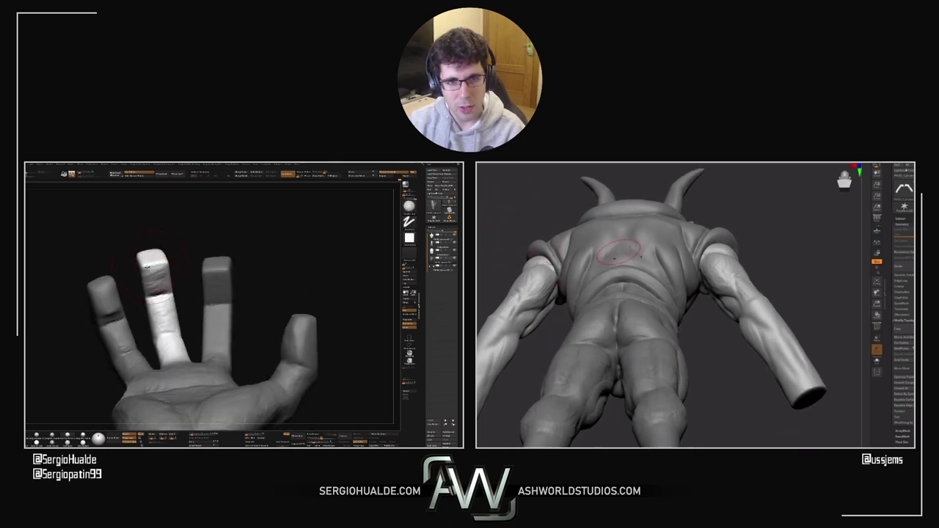
Step: Shape the palm side of the crossed-arm figure's index finger, defining its base and middle segments
right_click_drag(149, 272, 174, 307)
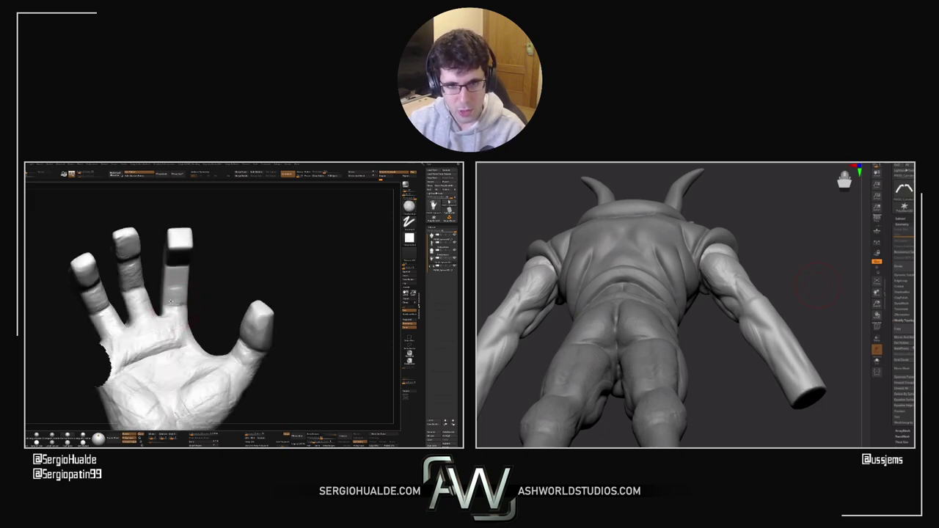
mouse_move(176, 300)
right_mouse_down()
mouse_move(146, 302)
mouse_move(183, 302)
right_mouse_up()
right_click_drag(704, 325, 711, 282)
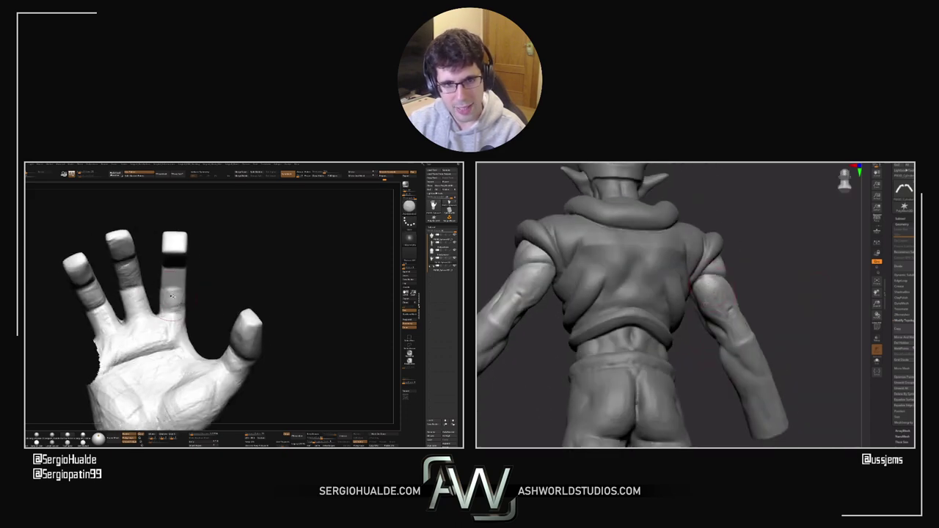
mouse_move(173, 301)
right_mouse_down()
mouse_move(157, 288)
mouse_move(179, 289)
right_mouse_up()
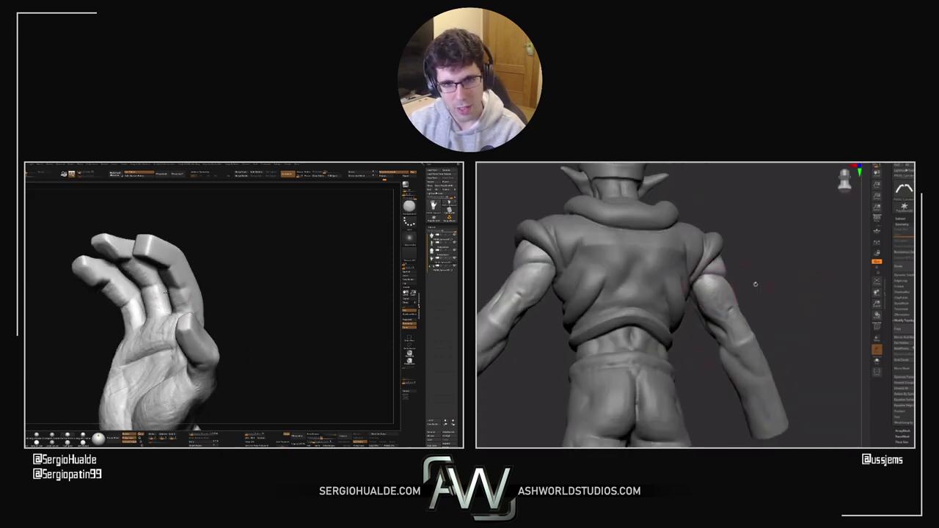
right_click_drag(755, 284, 726, 292)
mouse_move(165, 291)
right_mouse_down()
mouse_move(192, 293)
mouse_move(159, 295)
mouse_move(183, 292)
mouse_move(167, 296)
mouse_move(176, 303)
right_mouse_up()
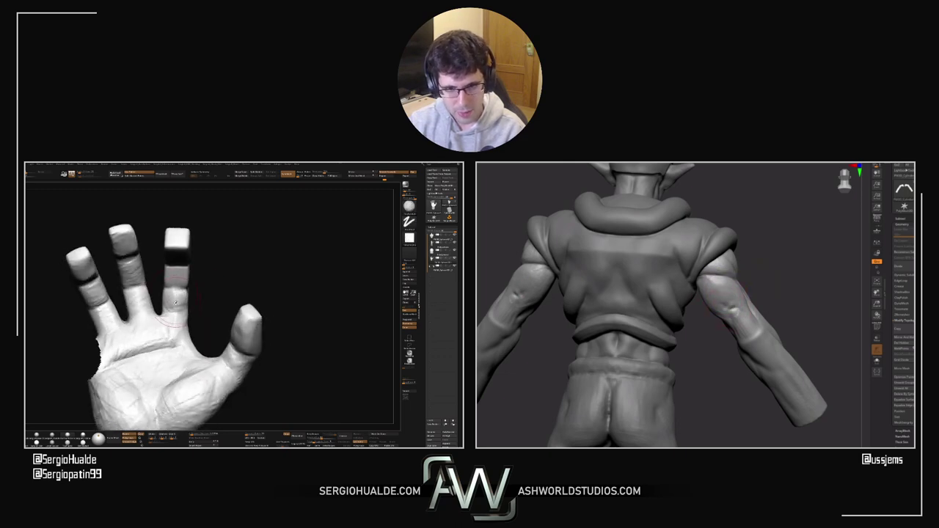
right_click_drag(754, 296, 731, 299)
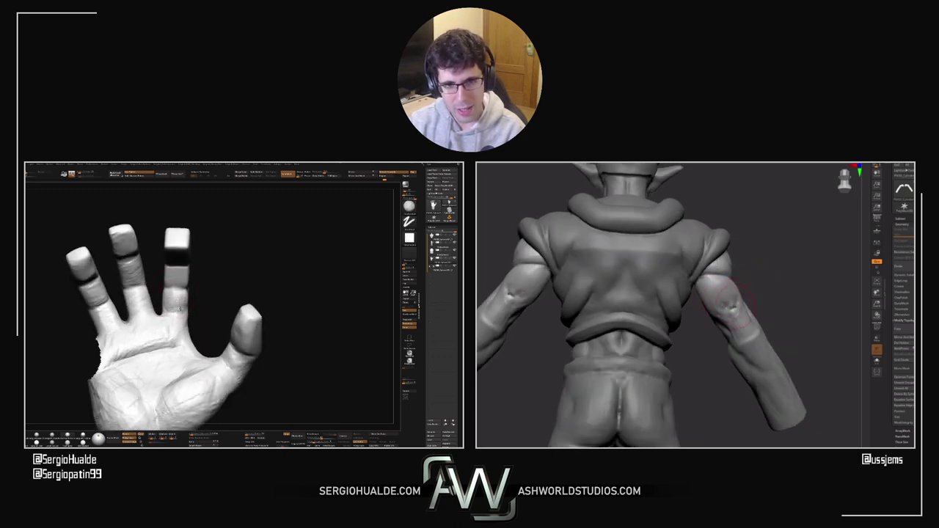
right_click_drag(177, 278, 179, 270)
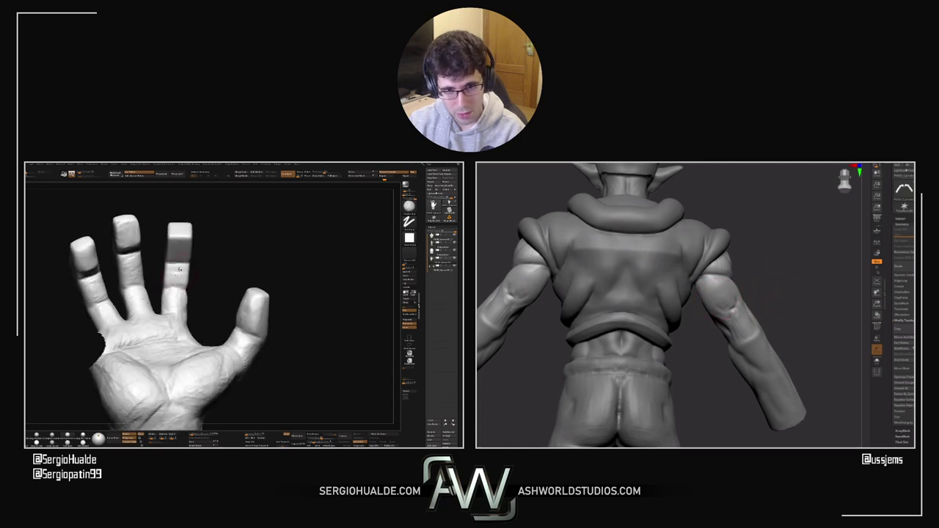
Step: Refine the back of the horned figure's elbow and the side contour of the crossed-arm figure's index finger
right_click_drag(770, 295, 810, 282)
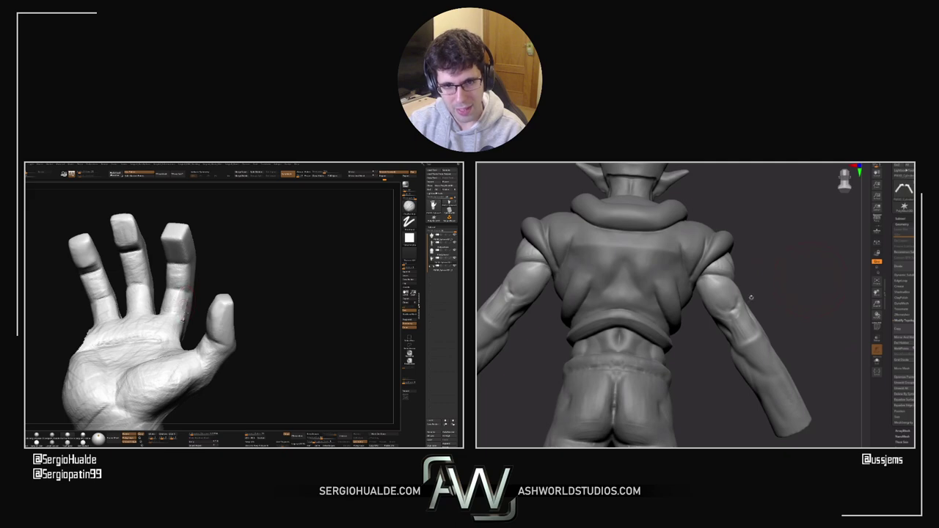
right_click_drag(177, 323, 203, 310)
left_click(734, 312)
left_click_drag(780, 299, 811, 293)
mouse_move(205, 313)
right_mouse_down()
mouse_move(176, 315)
mouse_move(211, 312)
mouse_move(209, 323)
right_mouse_up()
mouse_move(770, 325)
left_mouse_down()
mouse_move(746, 320)
mouse_move(759, 315)
left_mouse_up()
mouse_move(192, 312)
right_mouse_down()
mouse_move(214, 306)
mouse_move(210, 323)
mouse_move(188, 330)
right_mouse_up()
Step: Build up the index finger's back and sides around its knuckle with the Clay Buildup brush, viewing it from several angles
key("b")
key("c")
key("b")
left_click_drag(764, 297, 757, 299)
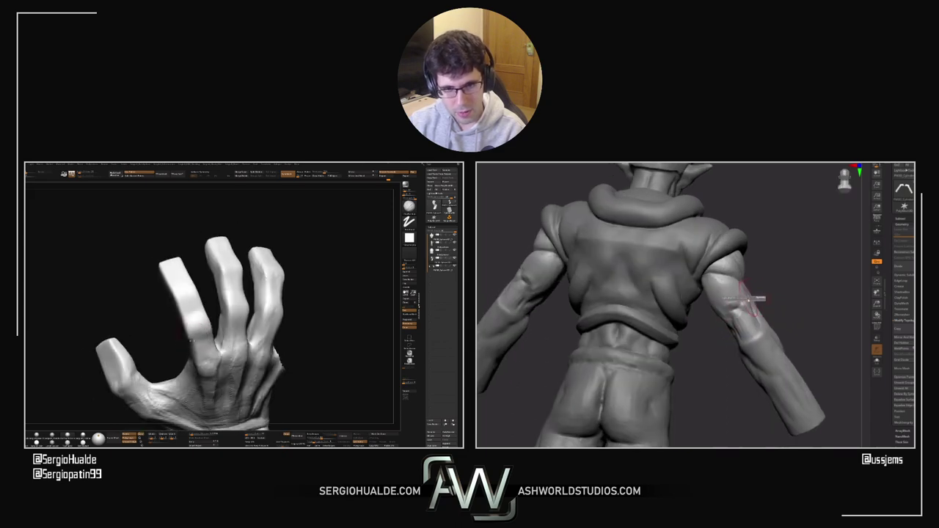
right_click_drag(188, 328, 212, 334)
left_click_drag(747, 299, 774, 285, "shift")
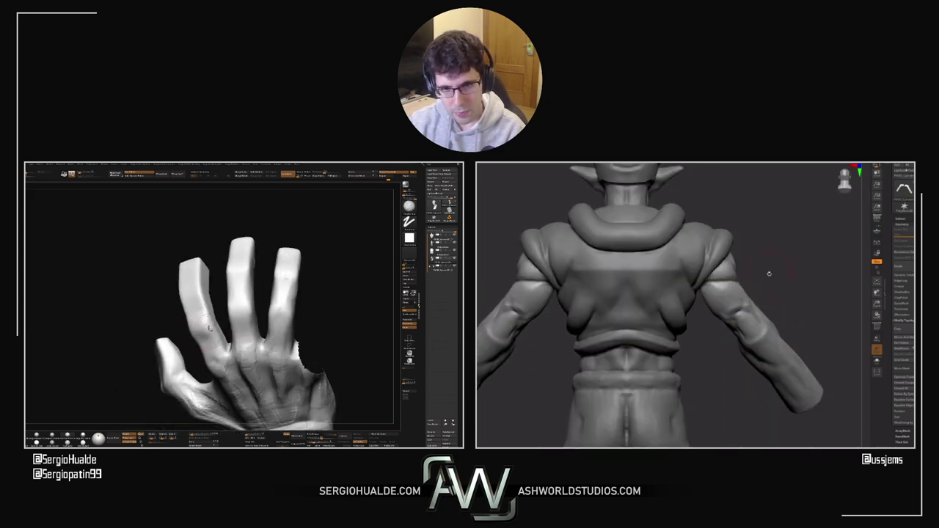
right_click_drag(208, 314, 183, 301)
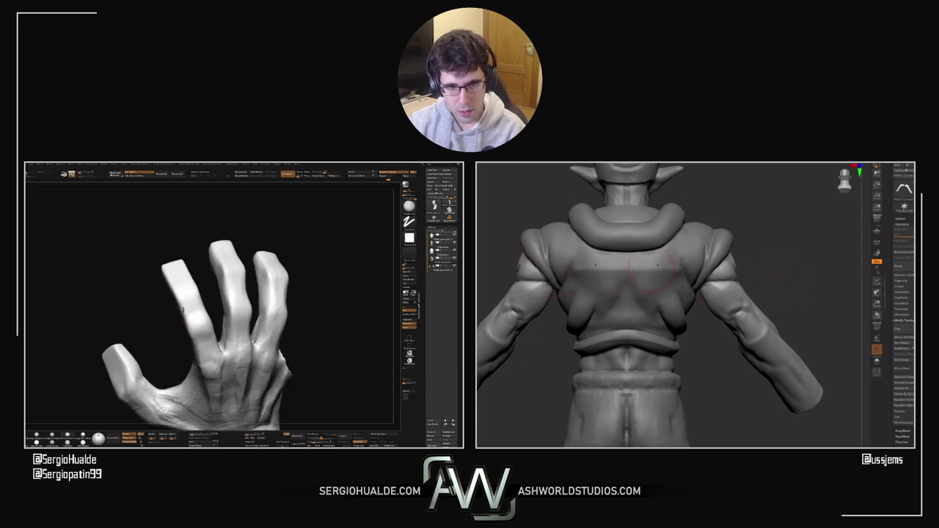
mouse_move(620, 283)
right_mouse_down()
mouse_move(683, 280)
mouse_move(612, 273)
right_mouse_up()
right_click_drag(188, 321, 193, 283)
right_click_drag(190, 247, 197, 325)
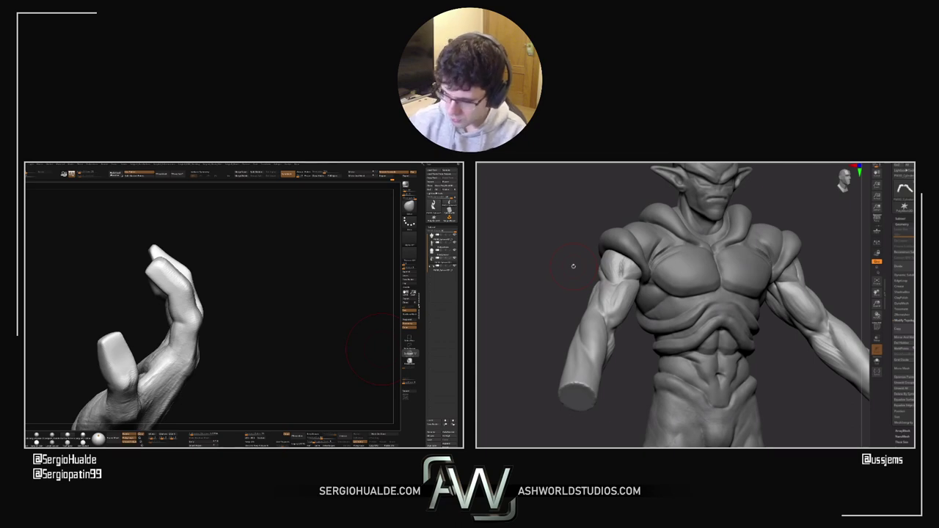
Step: Reveal the whole hand and refine the thumb-side knuckle area and the little finger
mouse_move(308, 319)
left_mouse_down()
mouse_move(205, 273)
mouse_move(192, 290)
mouse_move(200, 304)
mouse_move(243, 308)
mouse_move(239, 365)
mouse_move(227, 368)
mouse_move(220, 347)
left_mouse_up()
left_click(248, 297, "ctrl+shift")
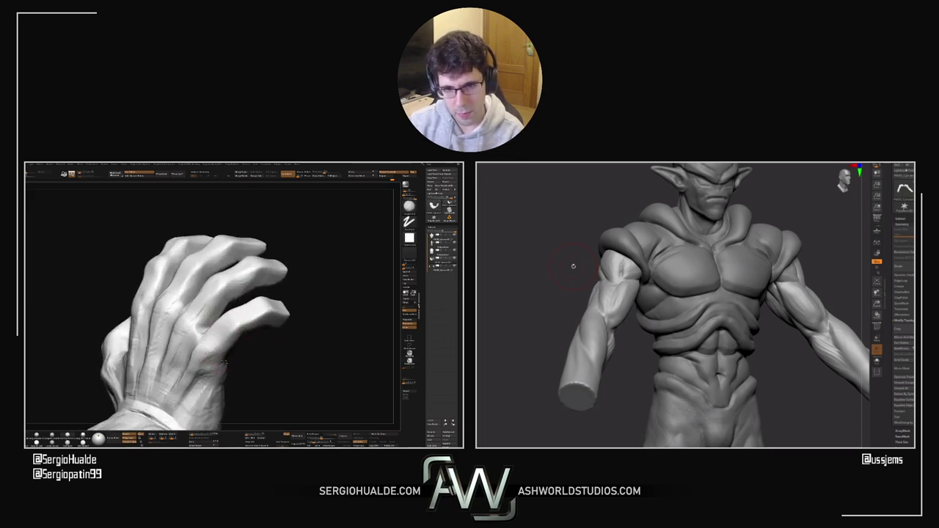
right_click_drag(226, 348, 228, 343)
mouse_move(229, 346)
left_mouse_down()
mouse_move(256, 317)
mouse_move(275, 321)
mouse_move(252, 339)
mouse_move(230, 289)
mouse_move(234, 338)
left_mouse_up()
right_click_drag(234, 337, 185, 313, "alt")
mouse_move(170, 301)
left_mouse_down()
mouse_move(194, 337)
mouse_move(167, 307)
left_mouse_up()
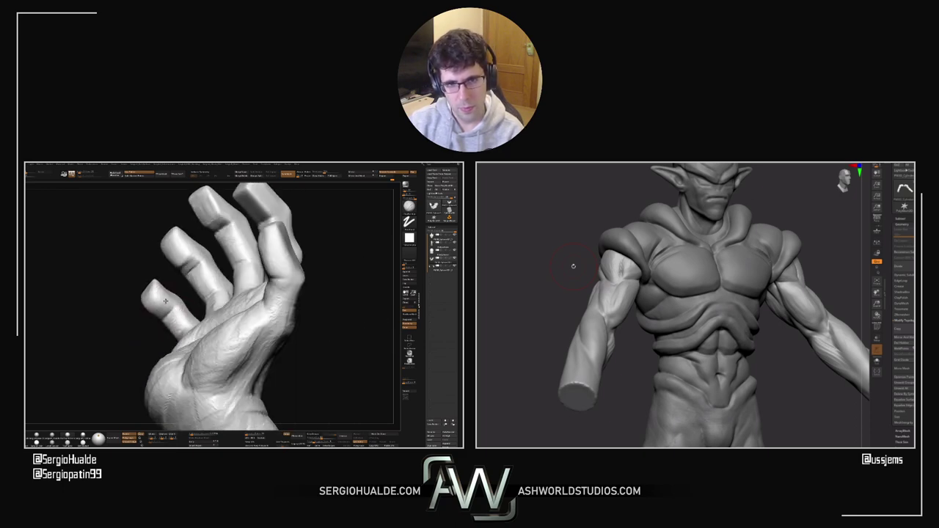
Step: Resize the Move brush and adjust the heel of the palm where the hand meets the wrist
right_click_drag(152, 308, 179, 273)
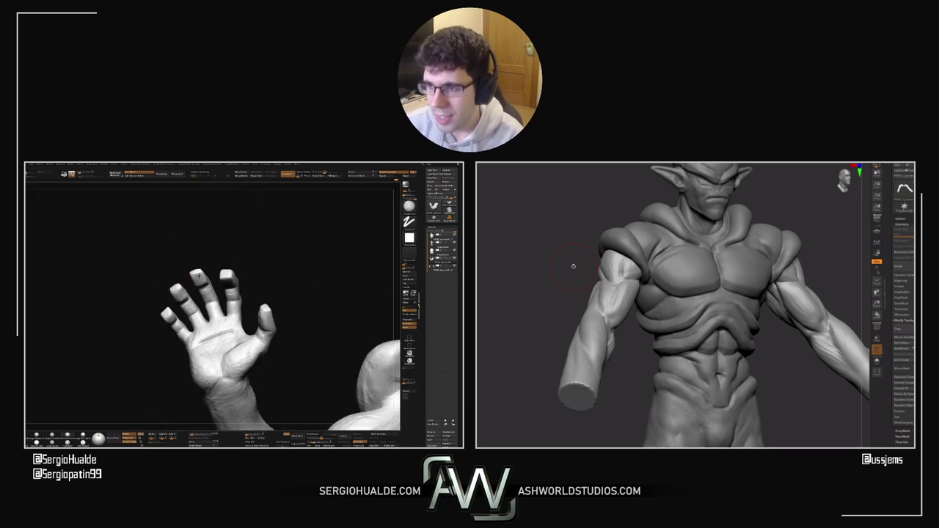
mouse_move(203, 297)
right_mouse_down()
mouse_move(246, 315)
mouse_move(222, 359)
mouse_move(216, 301)
mouse_move(227, 342)
right_mouse_up()
key("s")
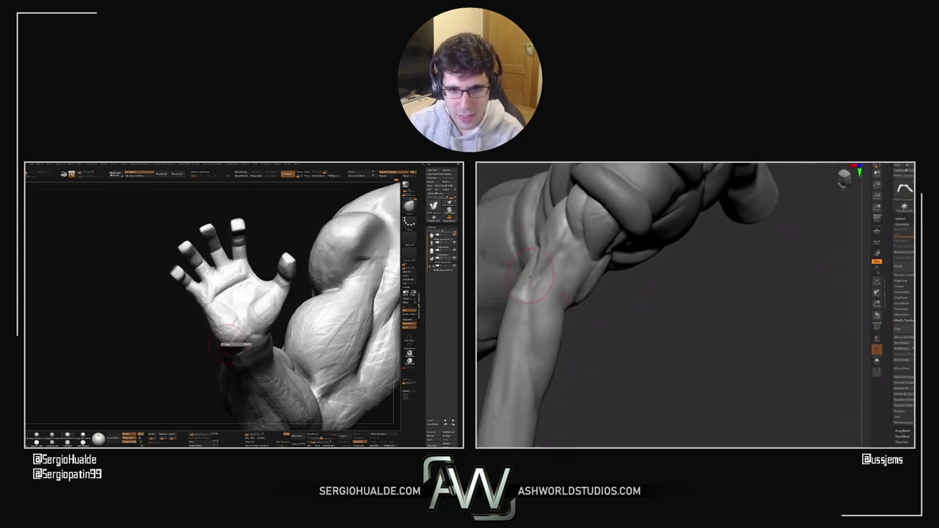
right_click_drag(236, 345, 230, 341)
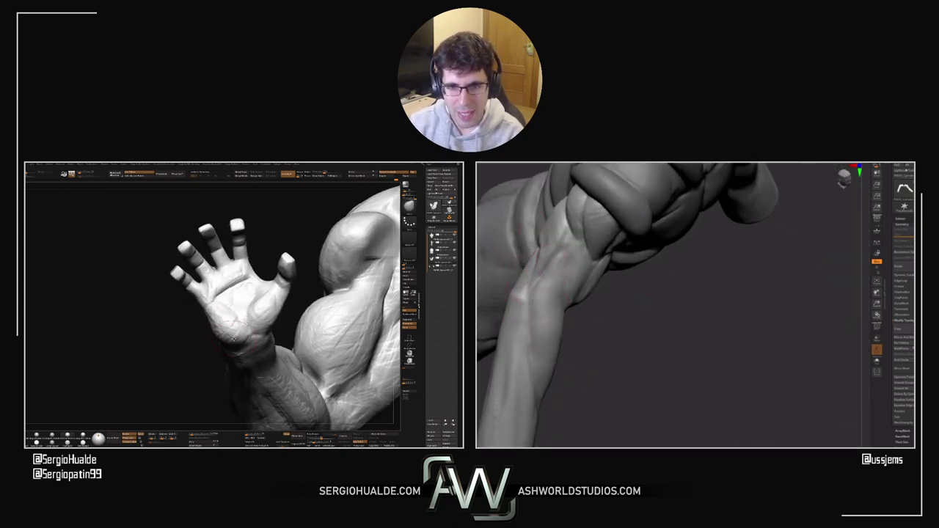
left_click_drag(233, 347, 251, 331)
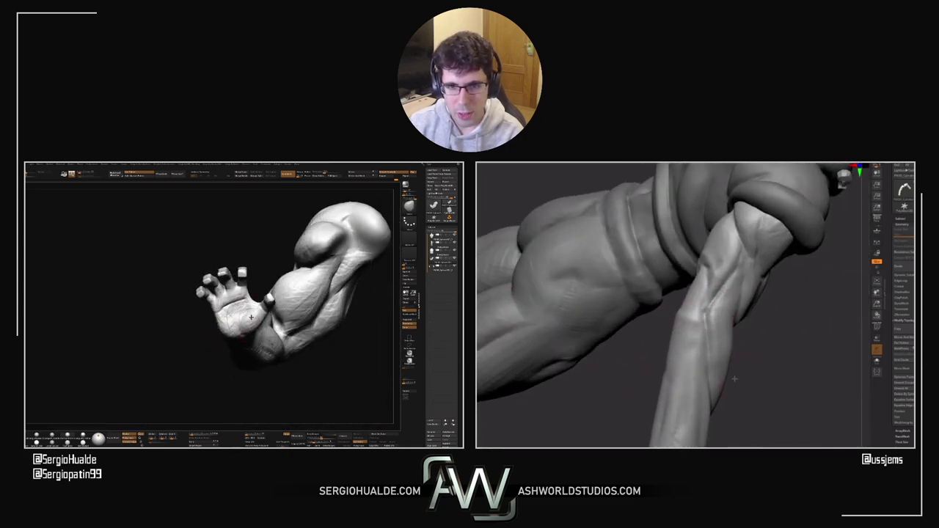
left_click_drag(244, 314, 258, 317)
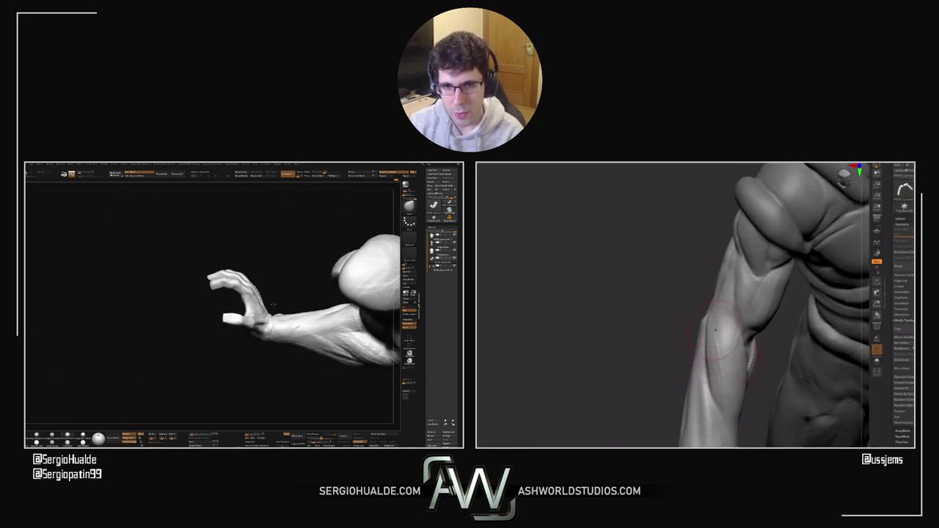
Step: Sculpt the horned figure's forearm muscles below the elbow from the front and the inner side
mouse_move(753, 419)
left_mouse_down()
mouse_move(688, 296)
mouse_move(698, 283)
mouse_move(702, 297)
left_mouse_up()
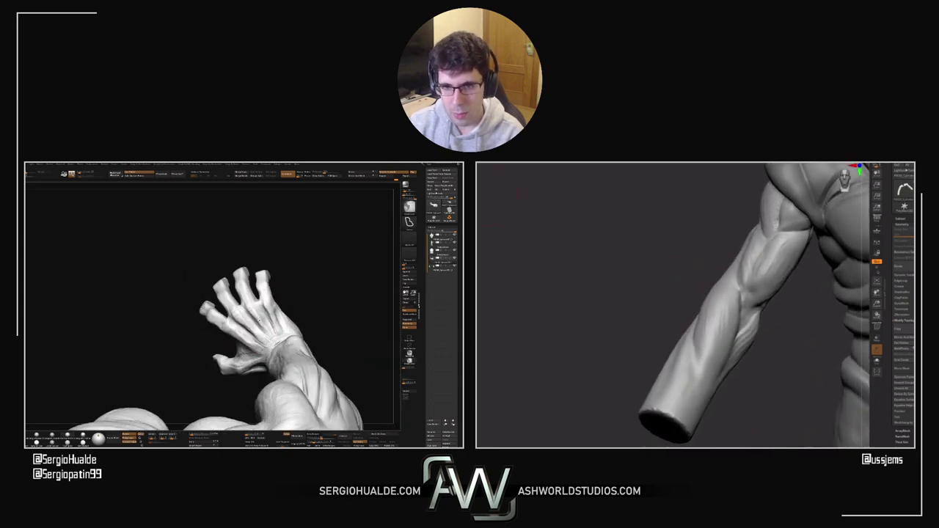
key("b")
left_click(744, 281)
left_click_drag(764, 323, 773, 352)
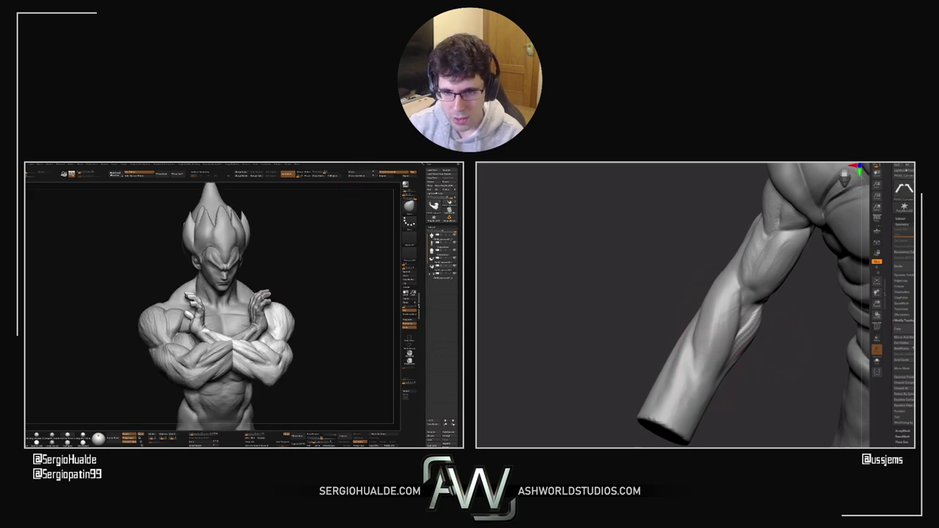
left_click_drag(760, 344, 689, 330)
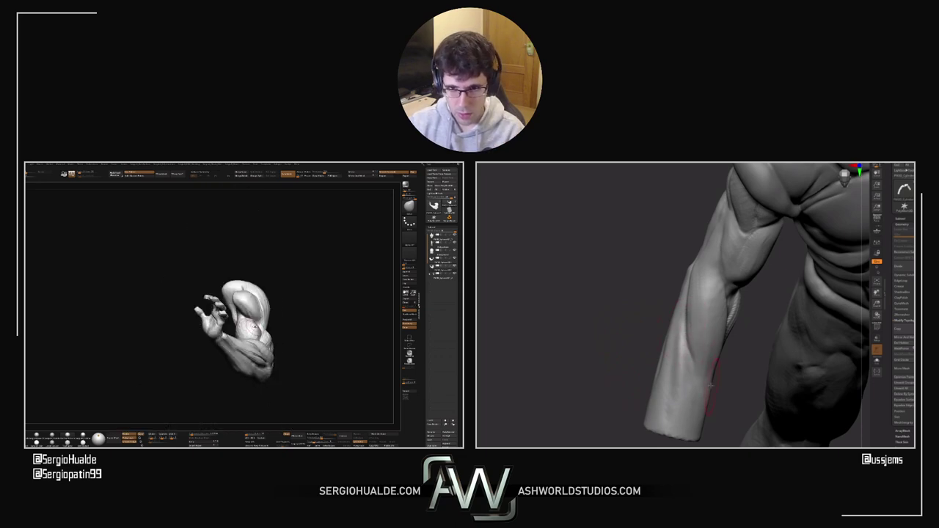
mouse_move(743, 367)
left_mouse_down()
mouse_move(718, 371)
mouse_move(740, 357)
left_mouse_up()
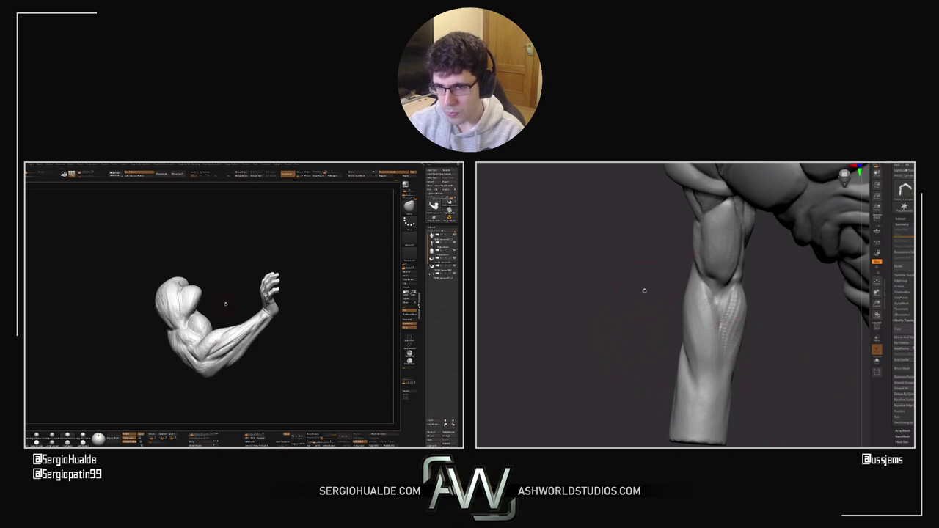
mouse_move(644, 290)
left_mouse_down()
mouse_move(617, 301)
mouse_move(677, 318)
mouse_move(742, 311)
mouse_move(737, 304)
mouse_move(732, 321)
left_mouse_up()
Step: Adjust the brush size and sculpt muscle strands along the horned figure's inner upper arm near the armpit
key("s")
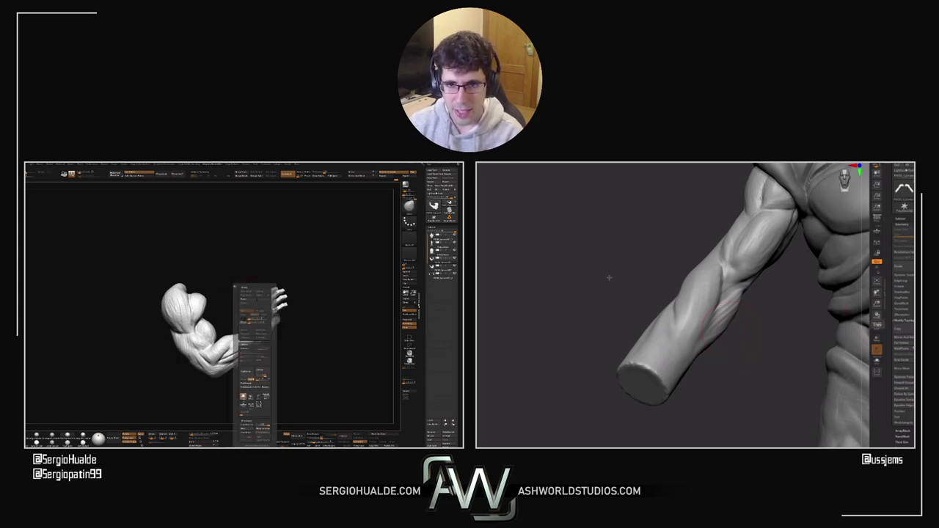
left_click_drag(589, 284, 533, 299, "alt")
left_click_drag(732, 298, 727, 275)
key("s")
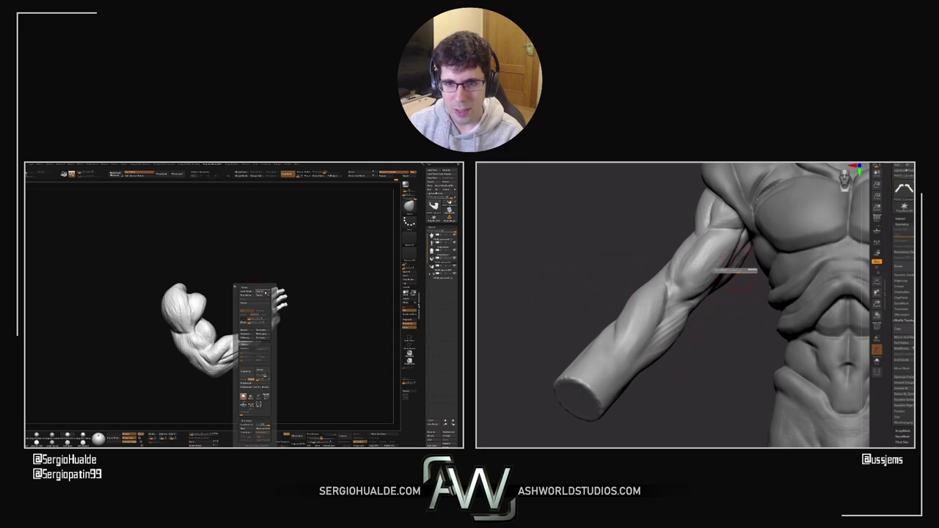
right_click_drag(737, 258, 744, 250, "ctrl")
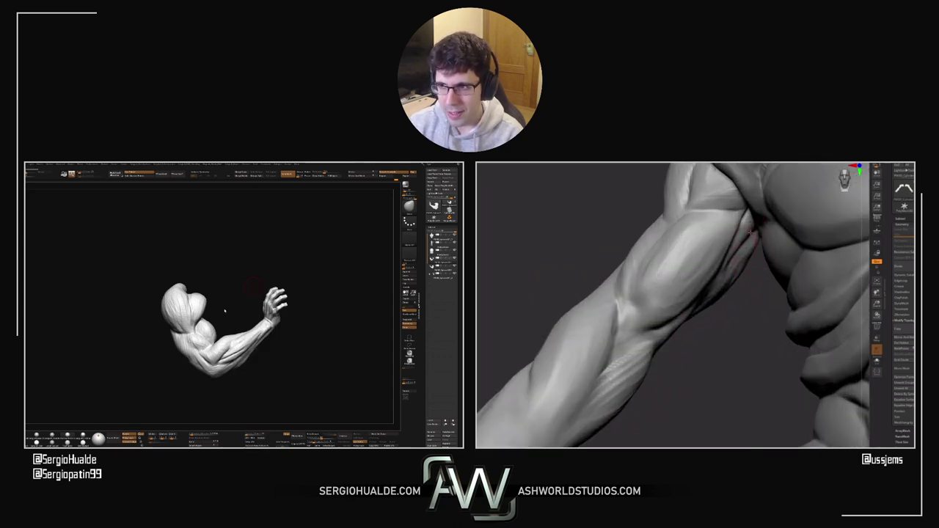
left_click_drag(752, 233, 722, 264)
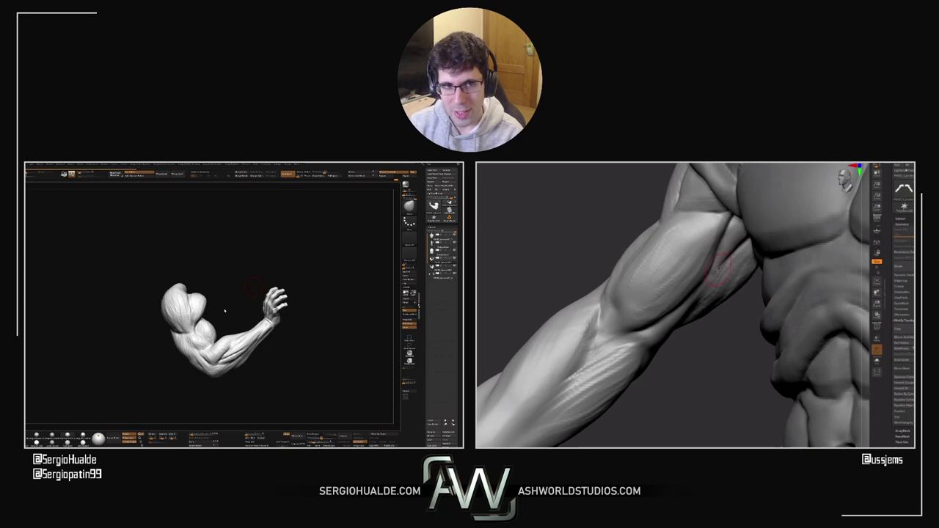
right_click_drag(715, 268, 690, 288)
Step: Sculpt the horned figure's triceps and elbow from the back and outer side
right_click(259, 282)
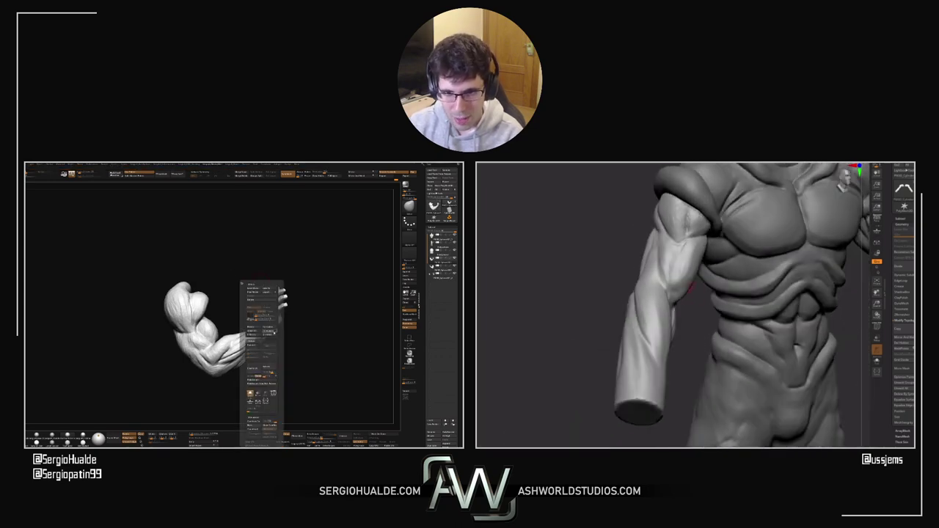
left_click_drag(692, 287, 711, 266)
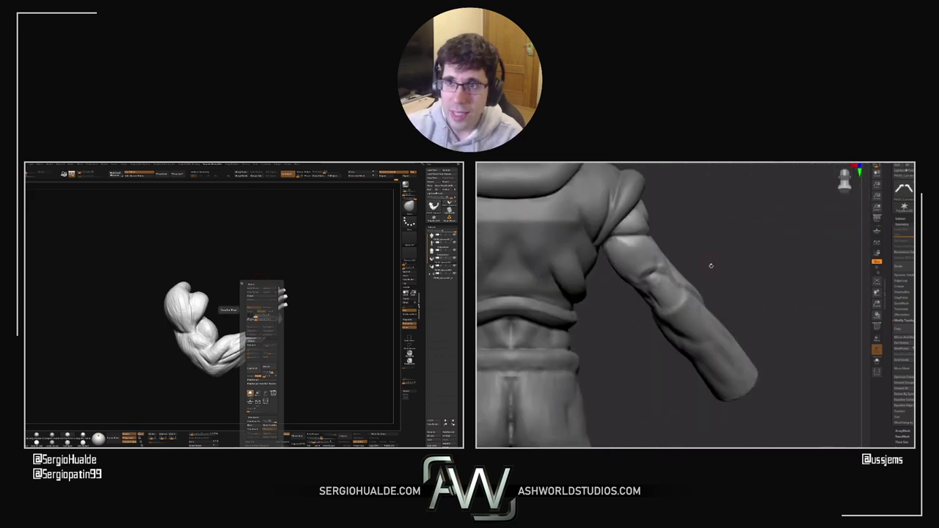
left_click_drag(645, 264, 653, 260)
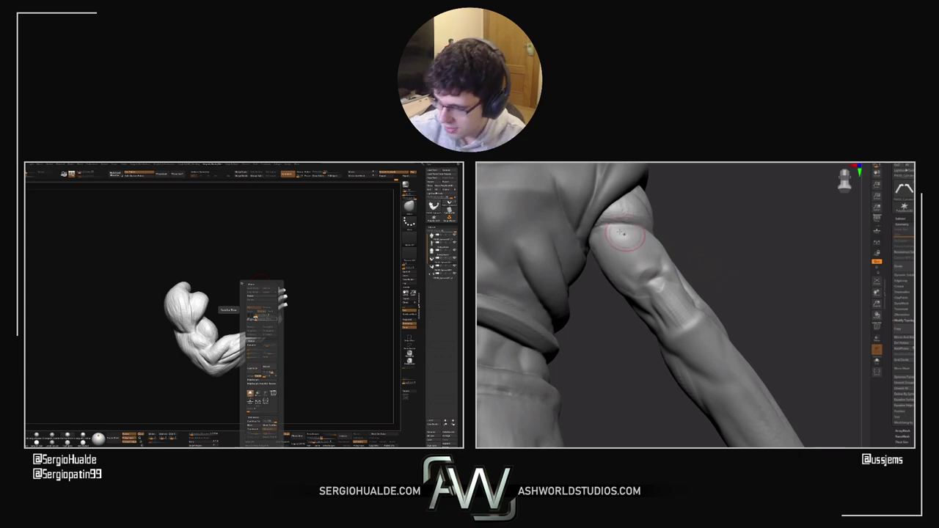
left_click_drag(699, 232, 679, 246)
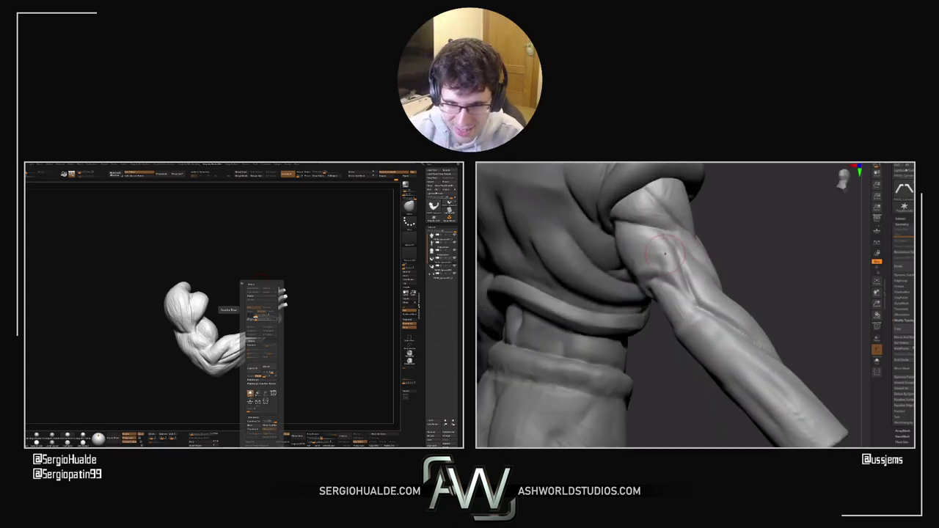
left_click_drag(761, 215, 726, 223)
left_click_drag(672, 260, 650, 245)
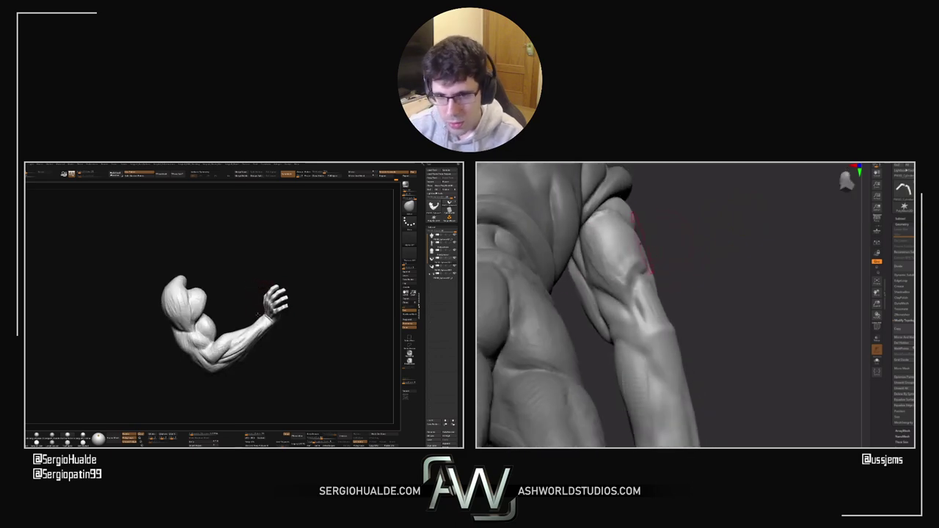
Step: Sculpt the muscle transition between the horned figure's biceps, triceps and elbow from the side and front, adjusting the brush size
key("shift+s")
mouse_move(244, 331)
right_mouse_down("ctrl")
mouse_move(235, 313)
mouse_move(241, 338)
right_mouse_up("ctrl")
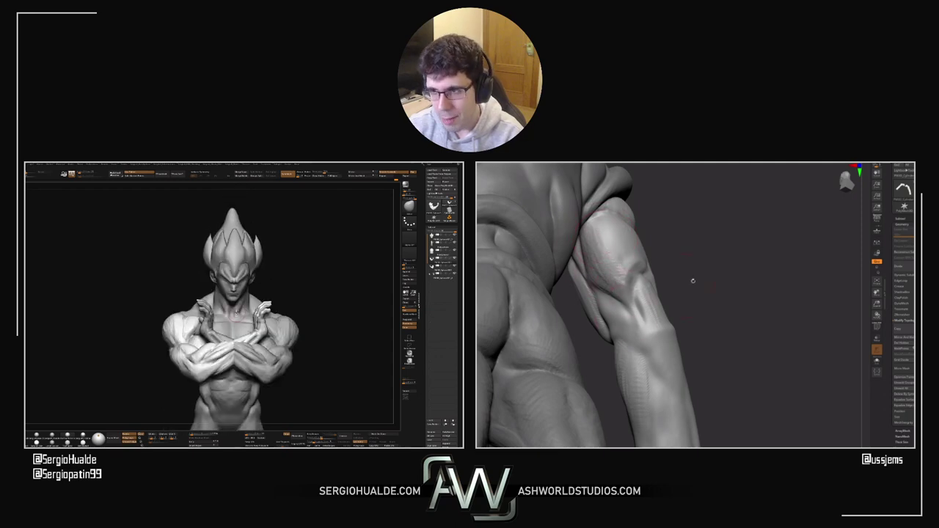
left_click_drag(693, 280, 615, 328)
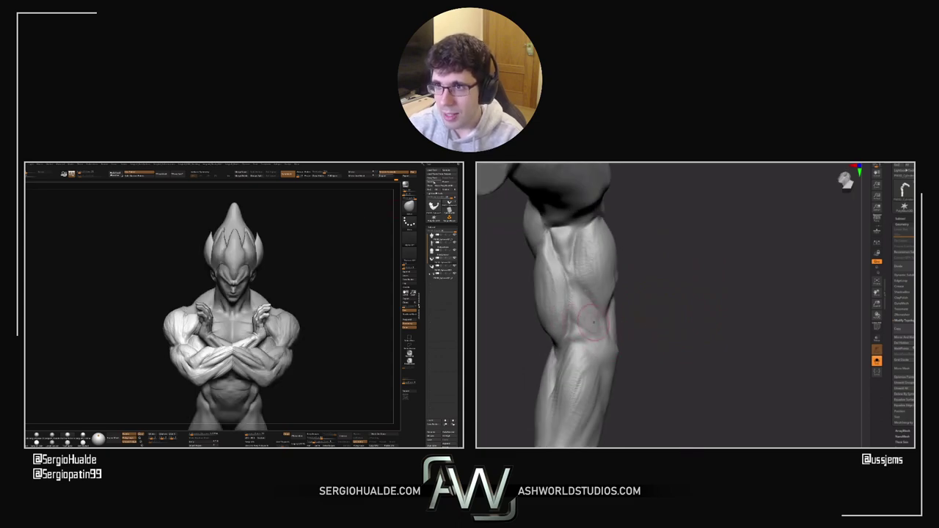
mouse_move(632, 310)
left_mouse_down()
mouse_move(605, 320)
mouse_move(664, 309)
mouse_move(618, 297)
left_mouse_up()
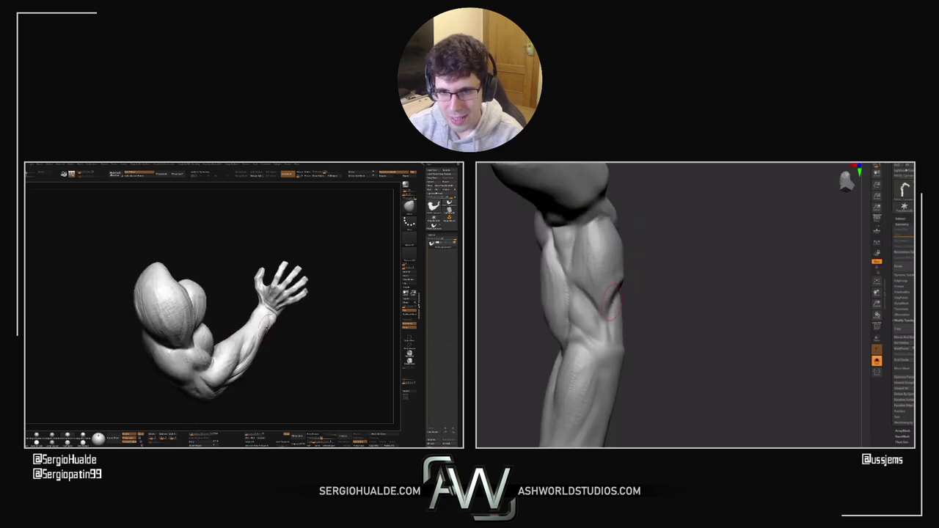
key("s")
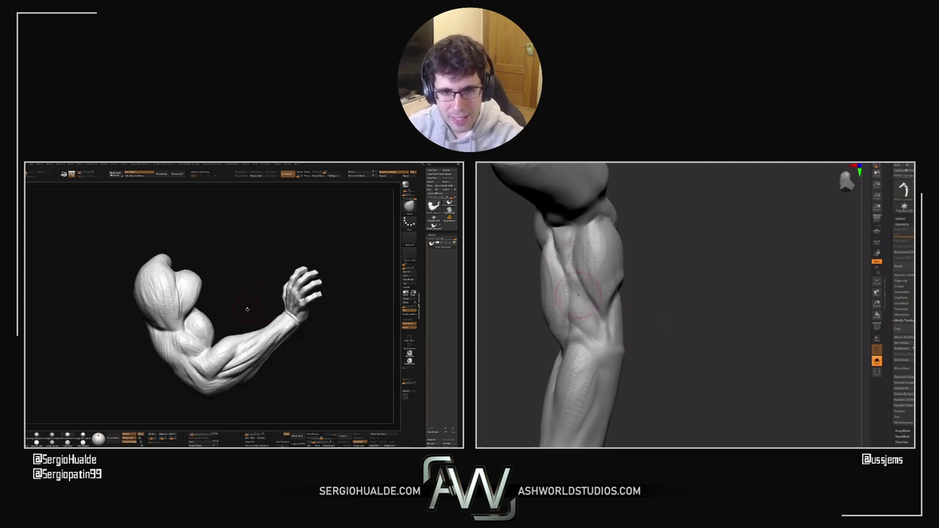
left_click_drag(646, 323, 568, 330)
left_click_drag(620, 347, 638, 347)
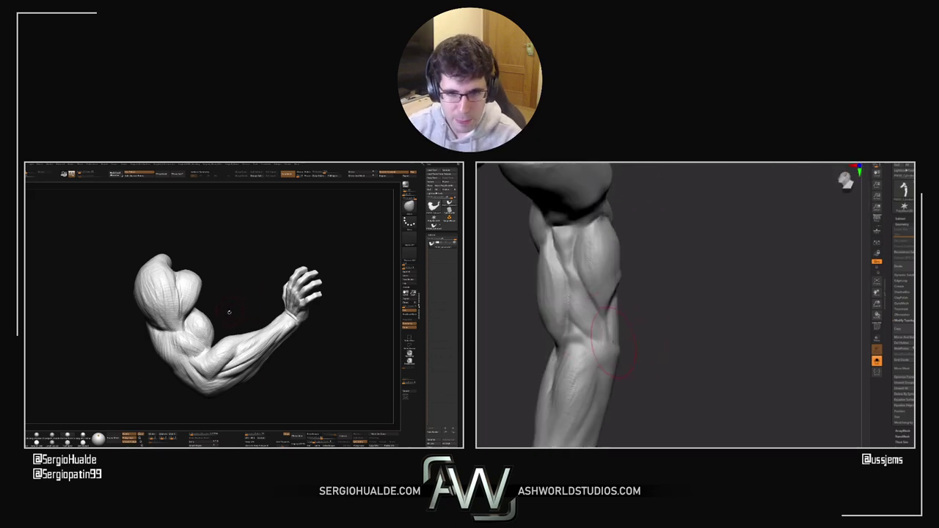
Step: Duplicate the crossed-arm figure's arm and isolate the arm from the rest of the body
left_click_drag(245, 297, 275, 309)
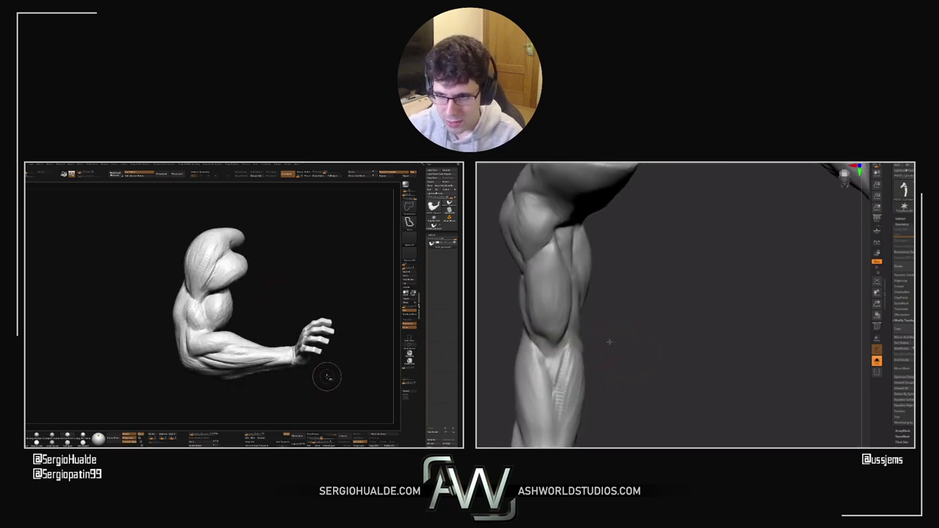
key("ctrl+shift+d")
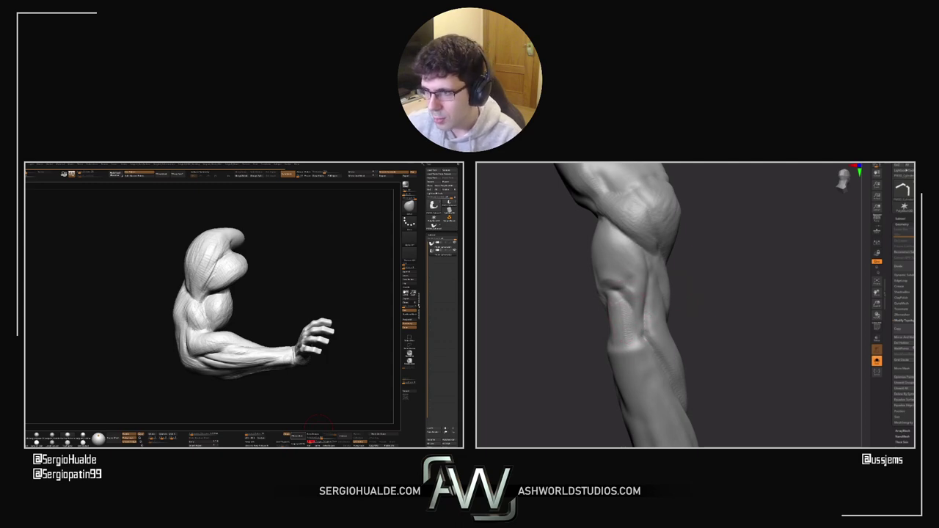
key("Down")
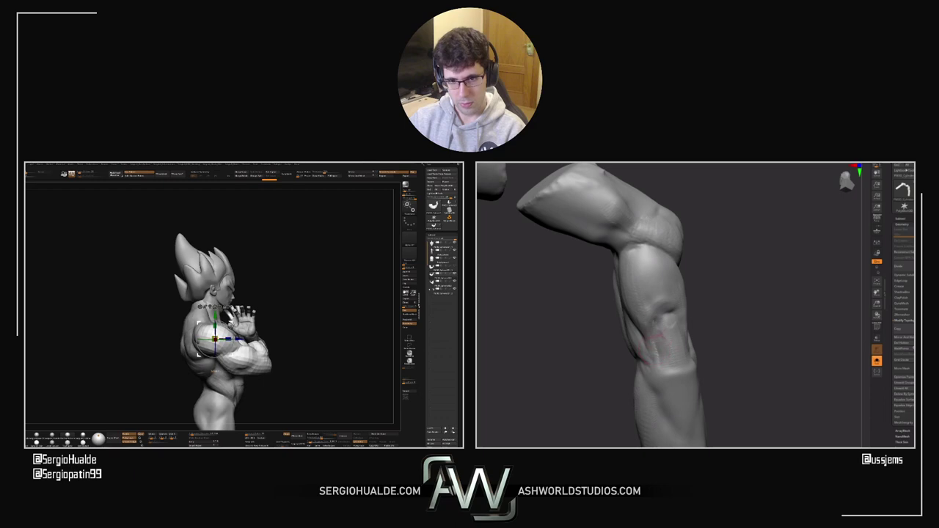
left_click_drag(292, 331, 257, 316)
left_click_drag(710, 315, 685, 329)
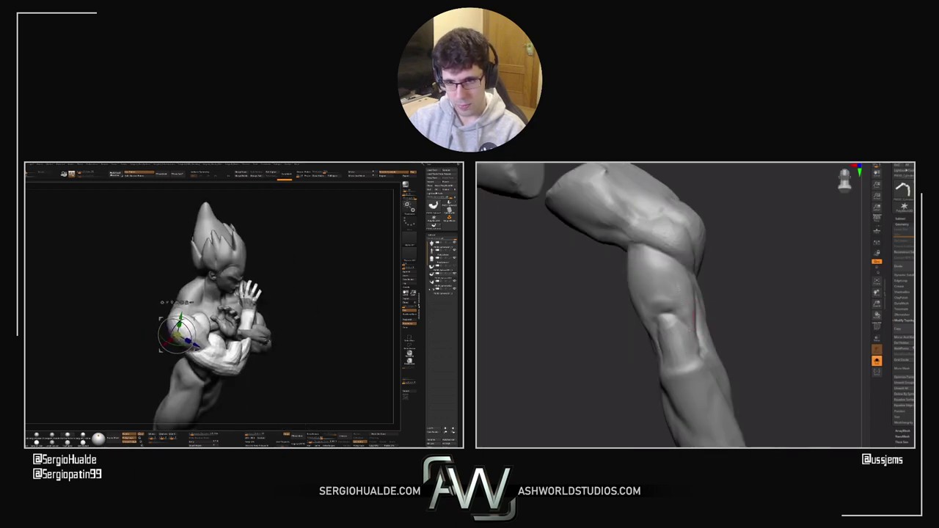
left_click_drag(257, 315, 271, 315)
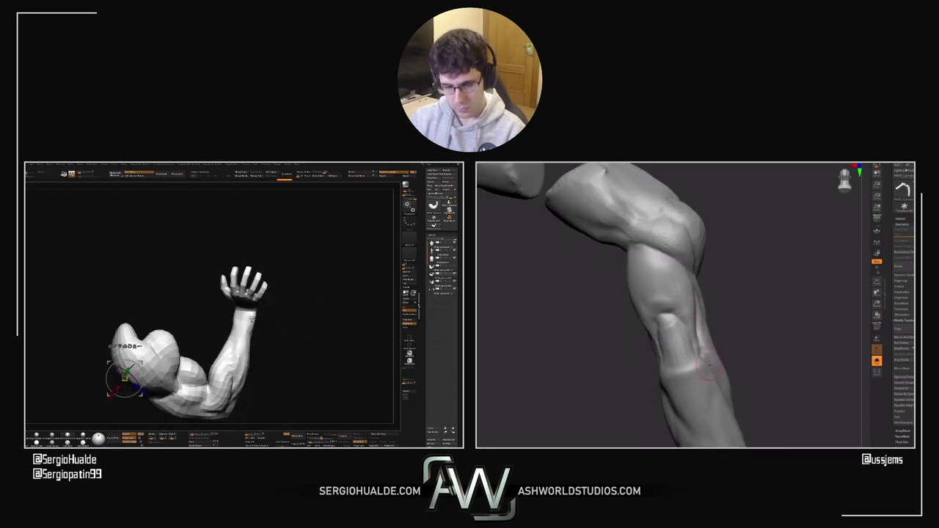
Step: Refine the horned figure's elbow bone and the lower end of the triceps from the back and side
left_click_drag(710, 367, 738, 341)
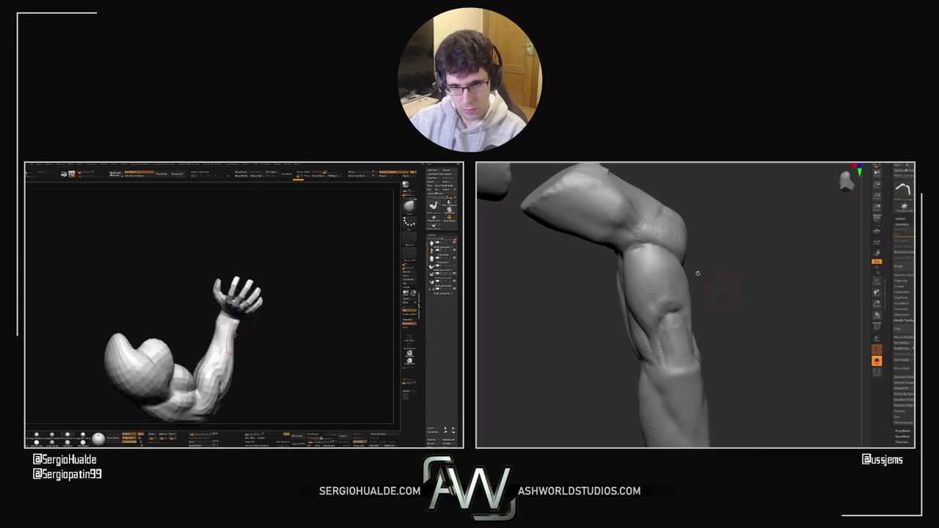
mouse_move(698, 273)
left_mouse_down()
mouse_move(666, 321)
mouse_move(734, 321)
left_mouse_up()
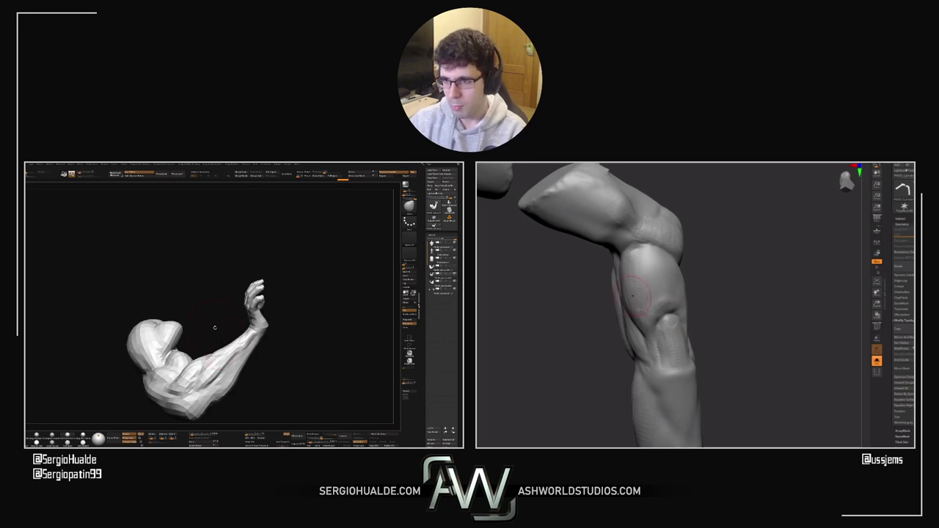
left_click_drag(697, 319, 763, 320)
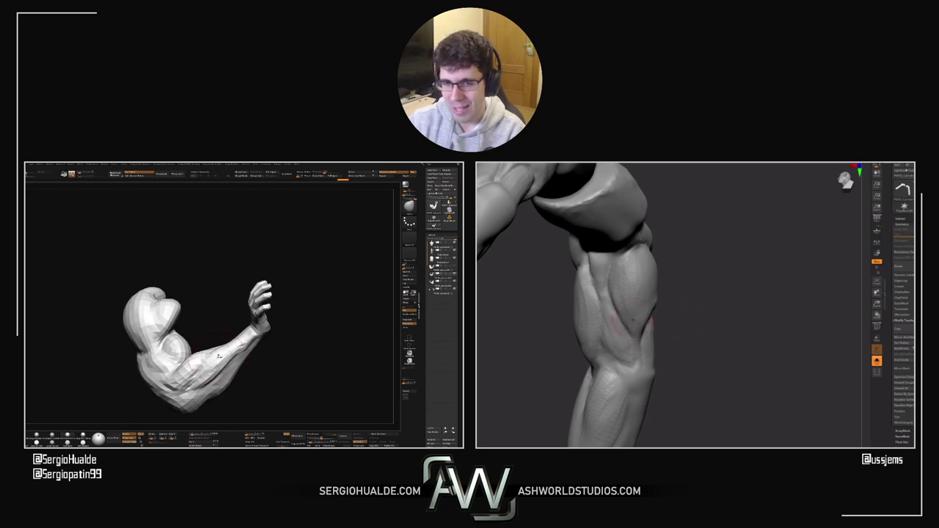
left_click_drag(664, 354, 627, 327)
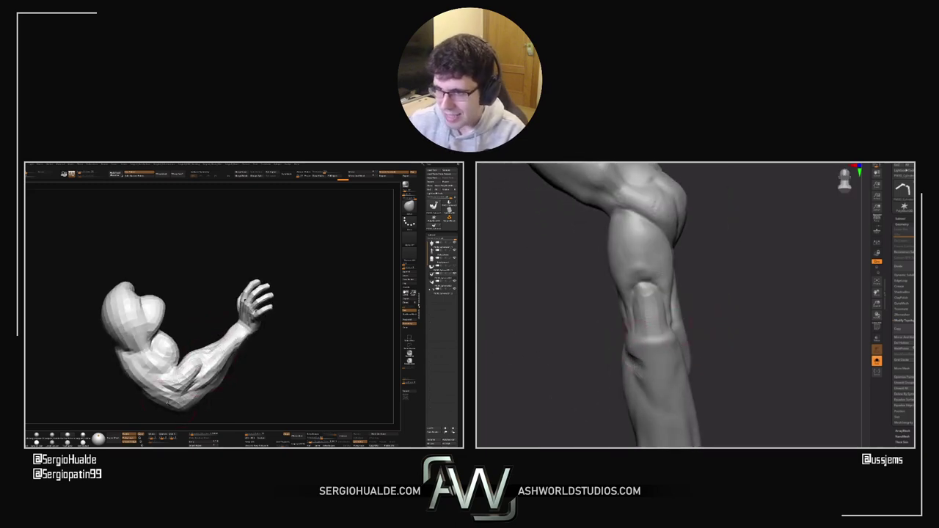
Step: Sculpt the diagonal forearm muscles running from the horned figure's outer elbow down the forearm
left_click_drag(650, 397, 675, 346)
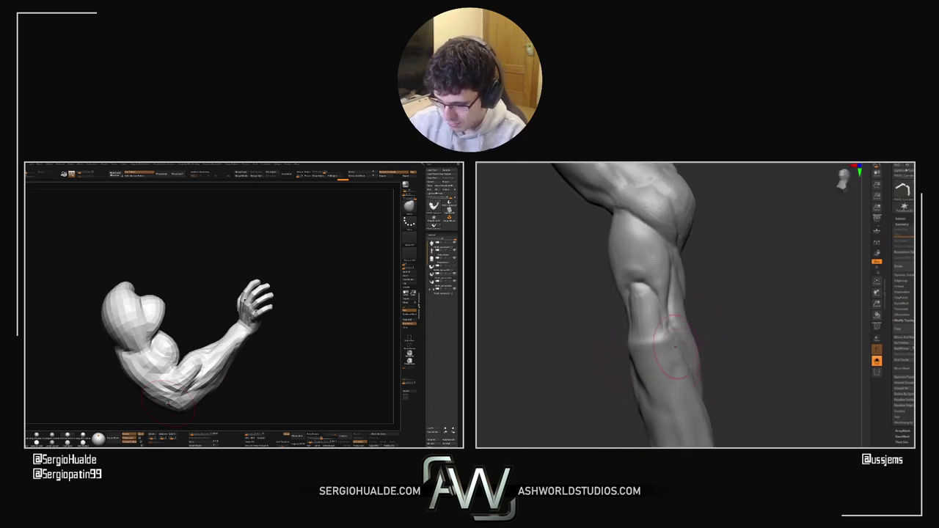
left_click_drag(669, 391, 671, 282)
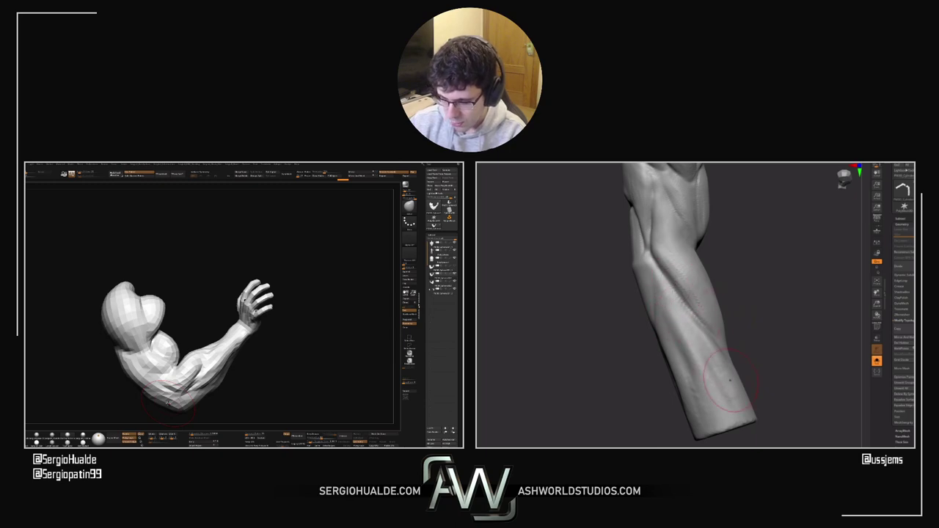
left_click_drag(730, 380, 671, 280)
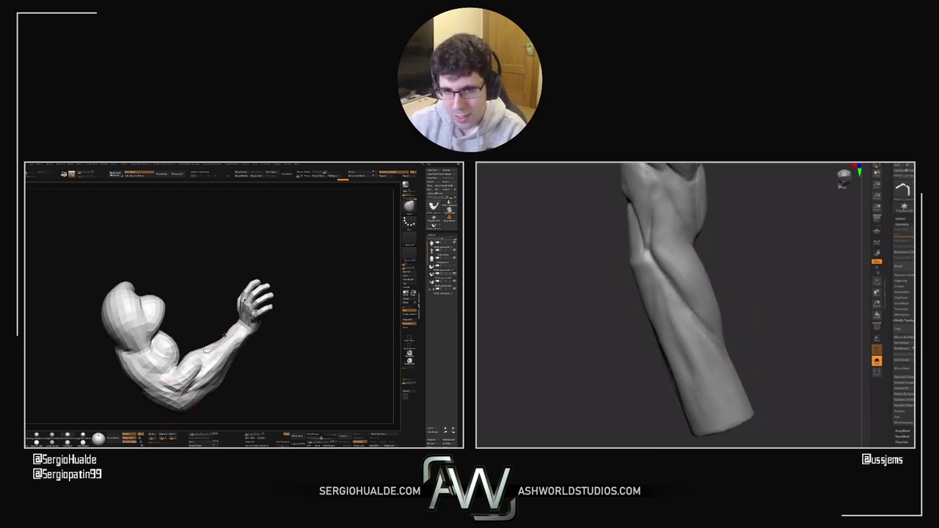
mouse_move(224, 336)
left_mouse_down()
mouse_move(271, 356)
mouse_move(224, 338)
mouse_move(240, 336)
left_mouse_up()
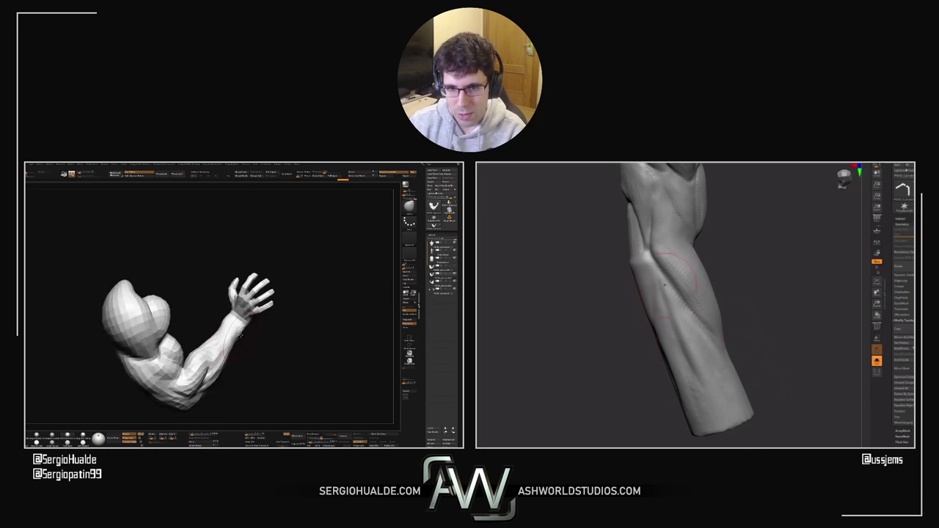
right_click_drag(664, 284, 675, 290)
Step: Reshape the crossed-arm figure's forearm and wrist below the masked hand, raising the arm's subdivision level and adjusting the brush size
right_click_drag(240, 330, 242, 340, "ctrl")
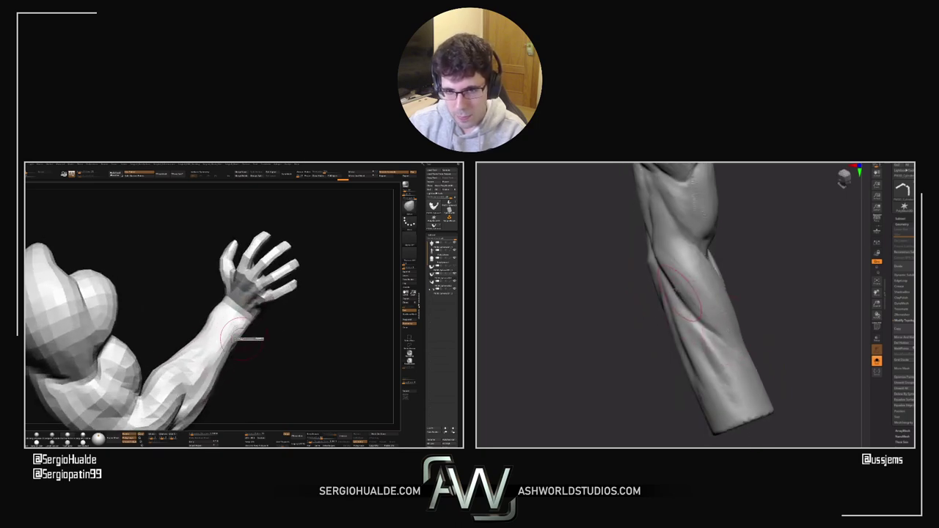
scroll(240, 337, "down", 5)
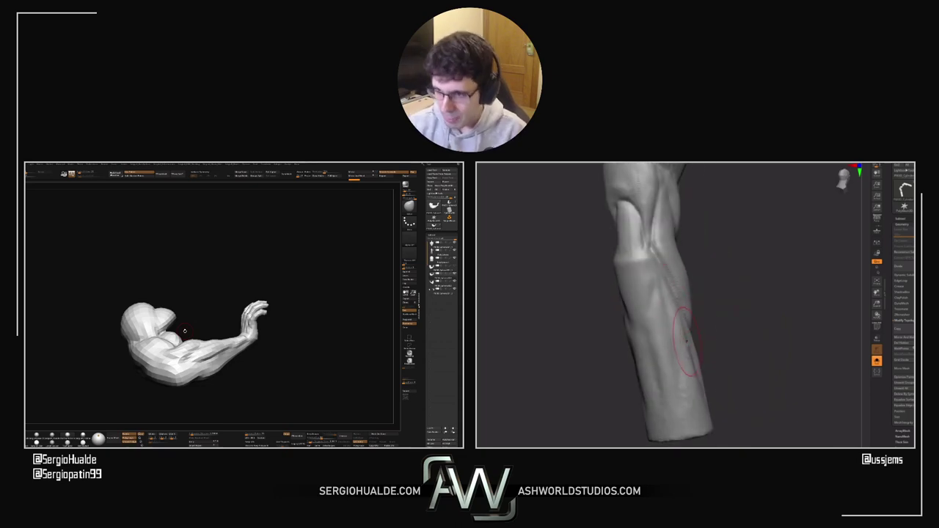
left_click_drag(310, 293, 256, 326)
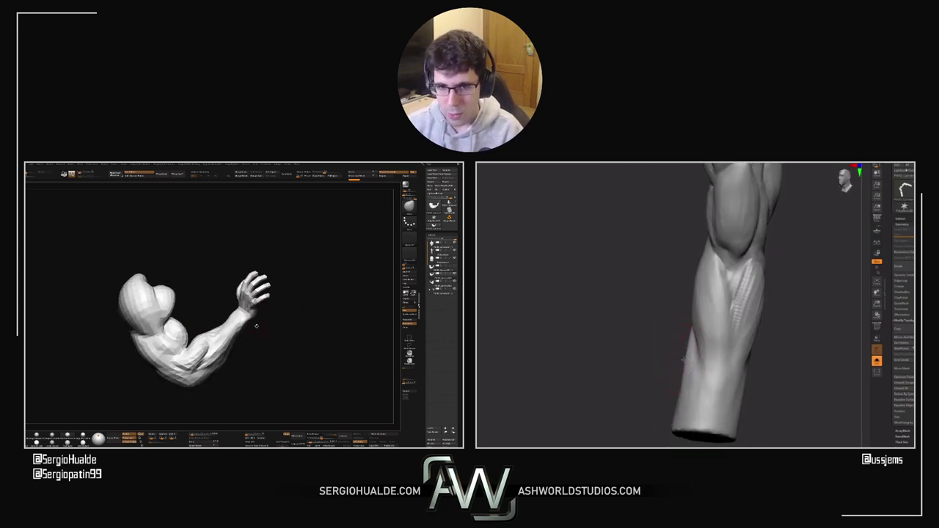
key("d")
key("d")
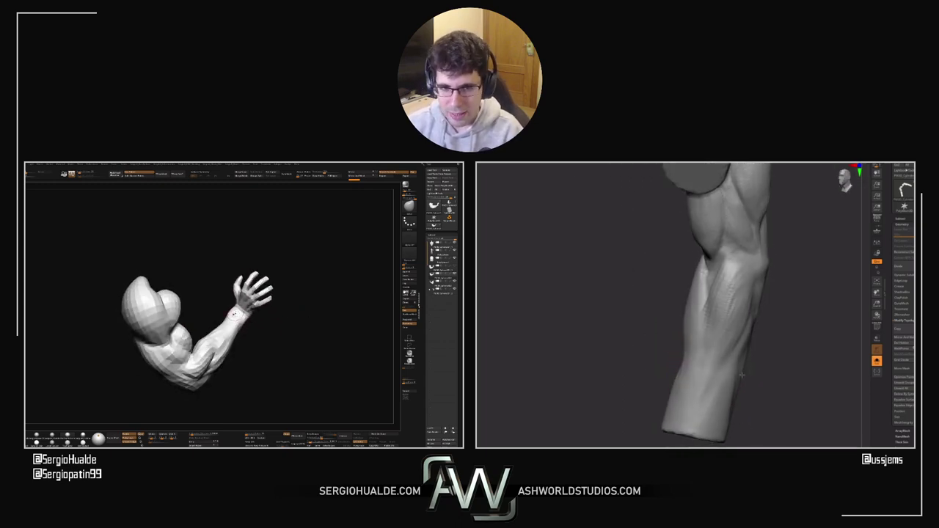
mouse_move(241, 318)
left_mouse_down()
mouse_move(234, 304)
mouse_move(238, 326)
mouse_move(262, 340)
mouse_move(258, 323)
mouse_move(225, 312)
mouse_move(227, 324)
left_mouse_up()
key("s")
key("s")
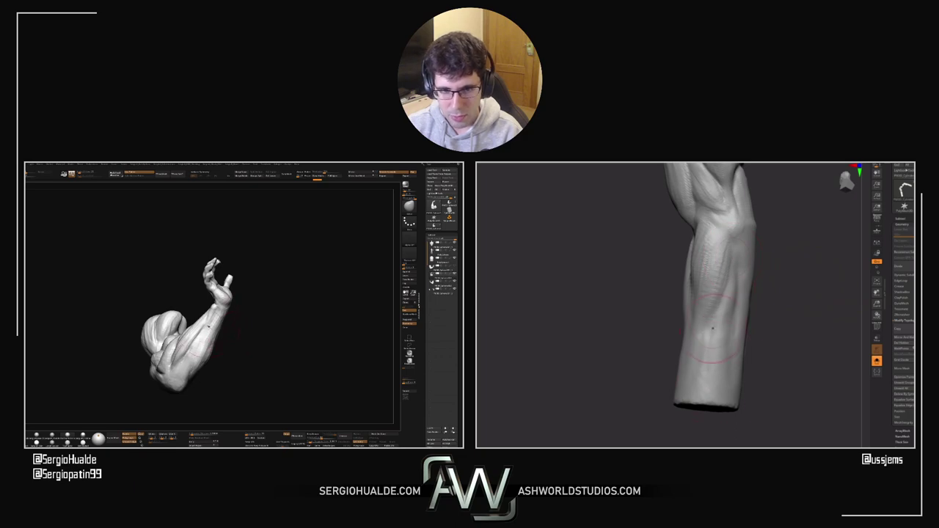
Step: Refine the muscle forms around the back of the elbow and the upper forearm on the isolated arm
right_click_drag(712, 329, 794, 317)
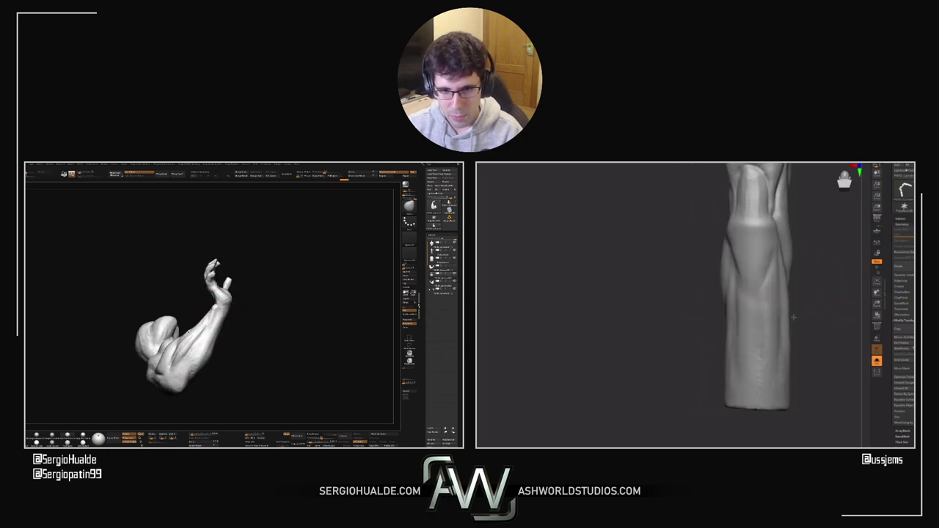
left_click_drag(189, 331, 180, 345)
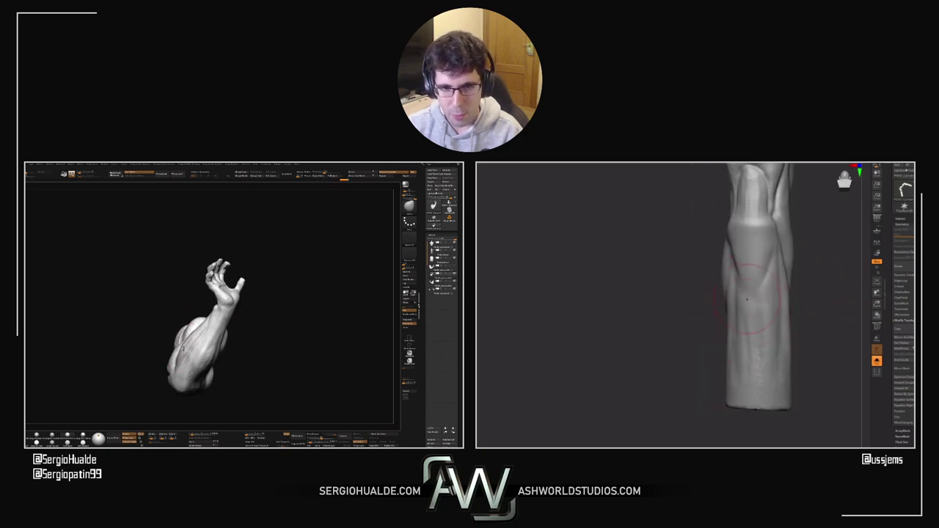
right_click_drag(708, 262, 661, 311, "alt")
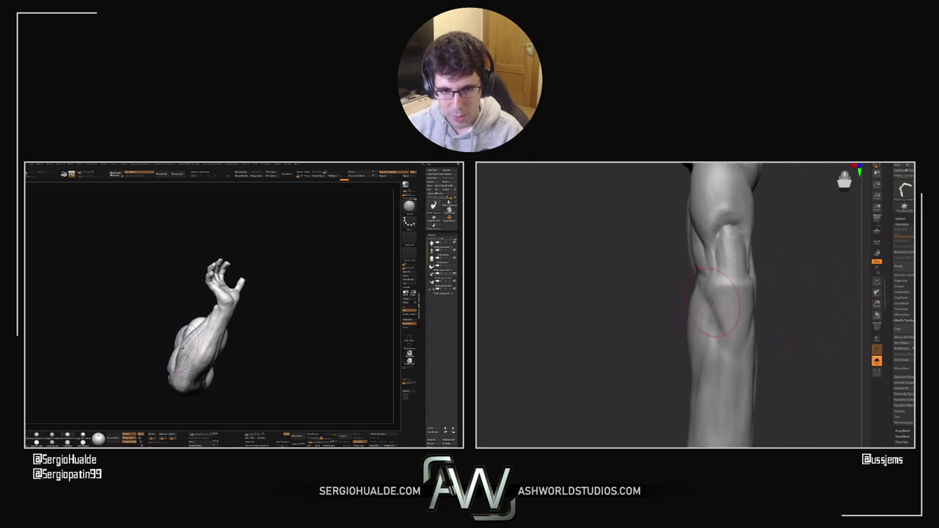
key("b")
key("s")
mouse_move(192, 334)
right_mouse_down()
mouse_move(205, 340)
mouse_move(220, 323)
right_mouse_up()
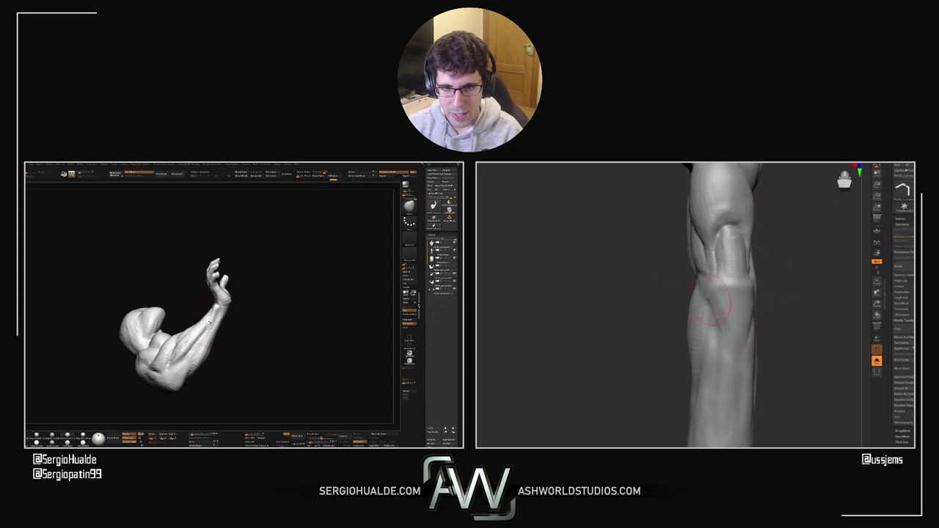
Step: Examine both isolated arm sculpts from several angles, checking the forearm, elbow, biceps and shoulder forms
right_click_drag(722, 304, 756, 285)
mouse_move(226, 301)
right_mouse_down()
mouse_move(216, 297)
mouse_move(225, 308)
right_mouse_up()
right_click_drag(807, 312, 817, 313)
right_click_drag(225, 308, 230, 330)
right_click_drag(817, 313, 794, 348)
right_click_drag(218, 299, 248, 302)
right_click_drag(794, 348, 738, 340, "alt")
right_click_drag(248, 302, 241, 304)
right_click_drag(738, 340, 711, 318, "ctrl")
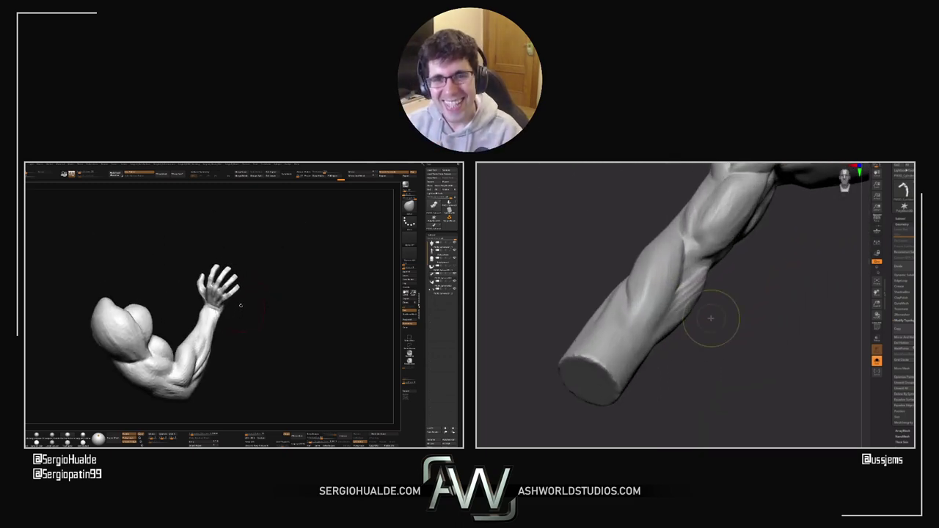
right_click_drag(242, 304, 209, 316)
right_click_drag(711, 319, 701, 381, "alt")
right_click_drag(209, 316, 228, 327)
right_click_drag(702, 381, 710, 369)
mouse_move(228, 328)
right_mouse_down()
mouse_move(248, 308)
mouse_move(235, 310)
right_mouse_up()
right_click_drag(706, 350, 715, 375)
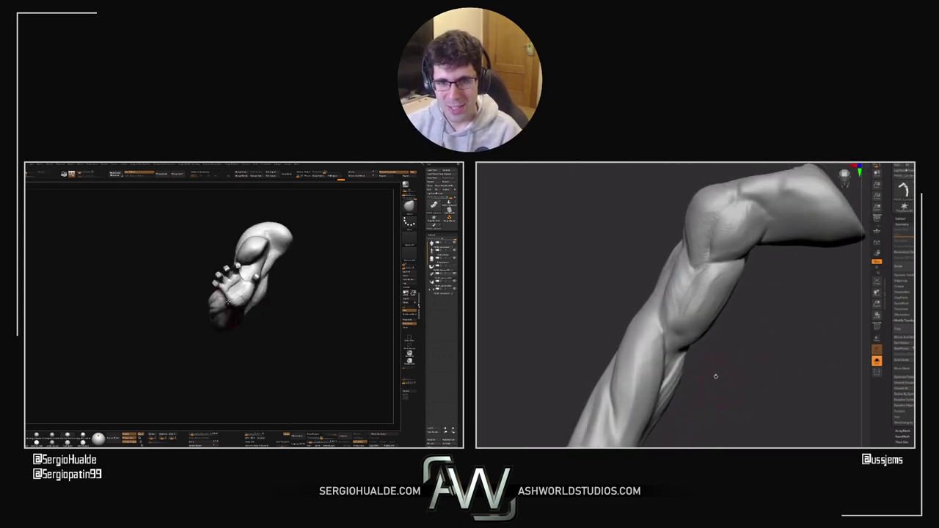
right_click_drag(235, 310, 233, 298, "ctrl")
right_click_drag(714, 375, 717, 387)
Step: Sculpt the muscle transitions along the outer upper arm, from below the deltoid down to the elbow
left_click_drag(615, 271, 701, 275)
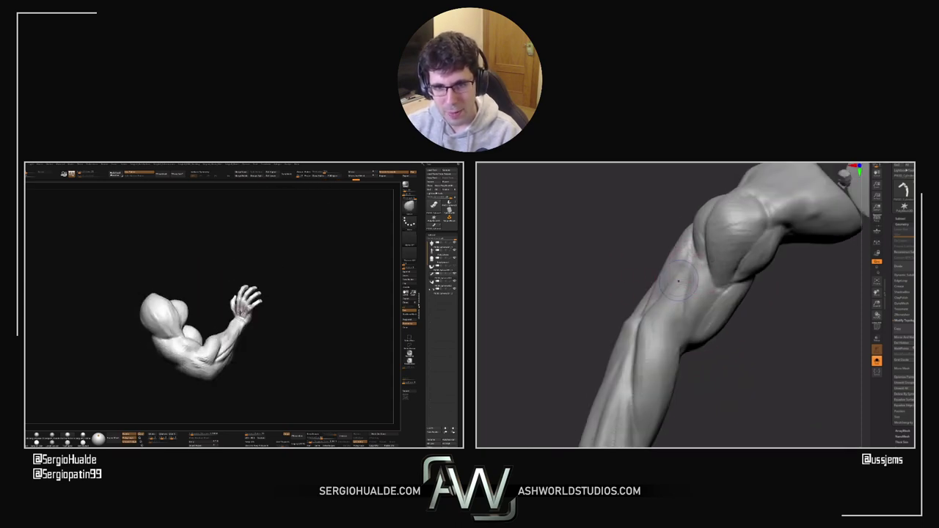
left_click_drag(666, 311, 681, 319)
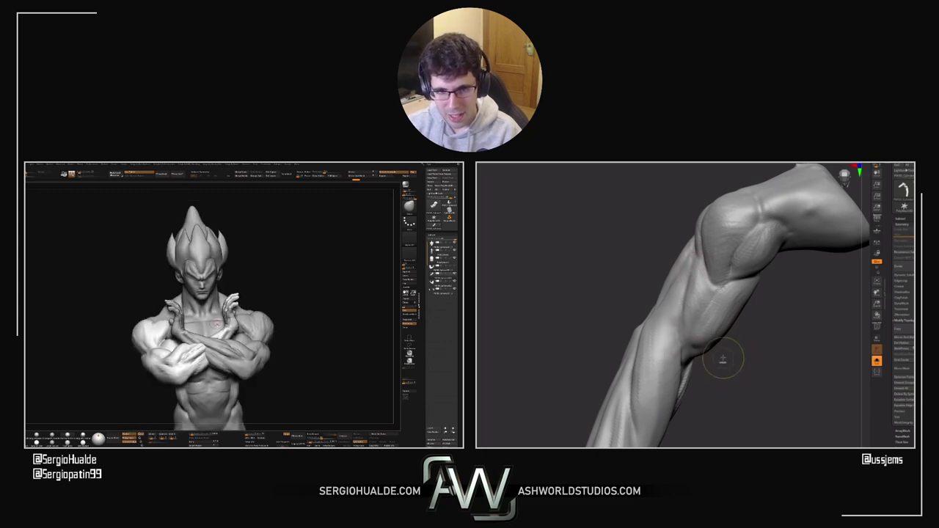
left_click_drag(663, 356, 687, 315)
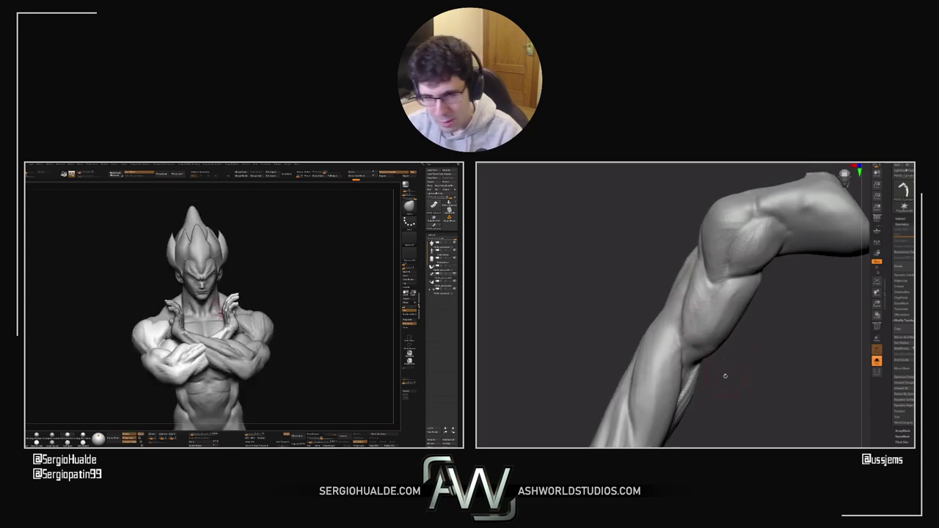
left_click_drag(725, 376, 776, 308)
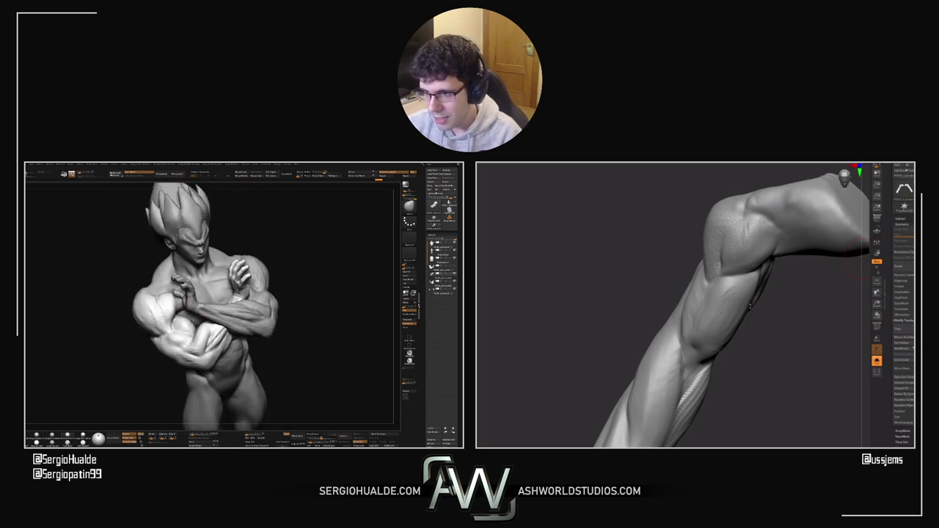
left_click_drag(856, 262, 698, 255)
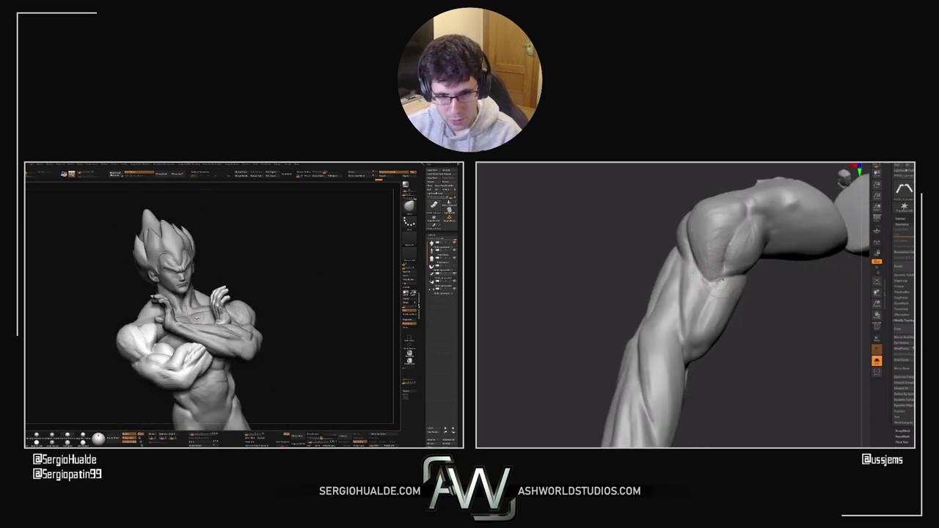
Step: Activate the Move gizmo on the crossed-arms figure and lasso-mask its arm to separate the forearm and hand from the upper arm
right_click_drag(196, 330, 250, 330)
key("w")
left_click_drag(742, 311, 770, 293)
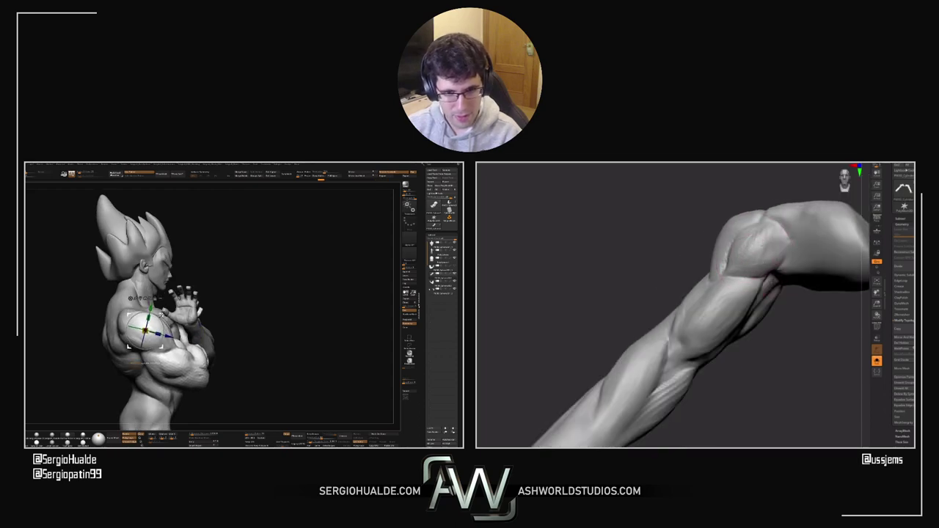
left_click_drag(770, 289, 785, 291)
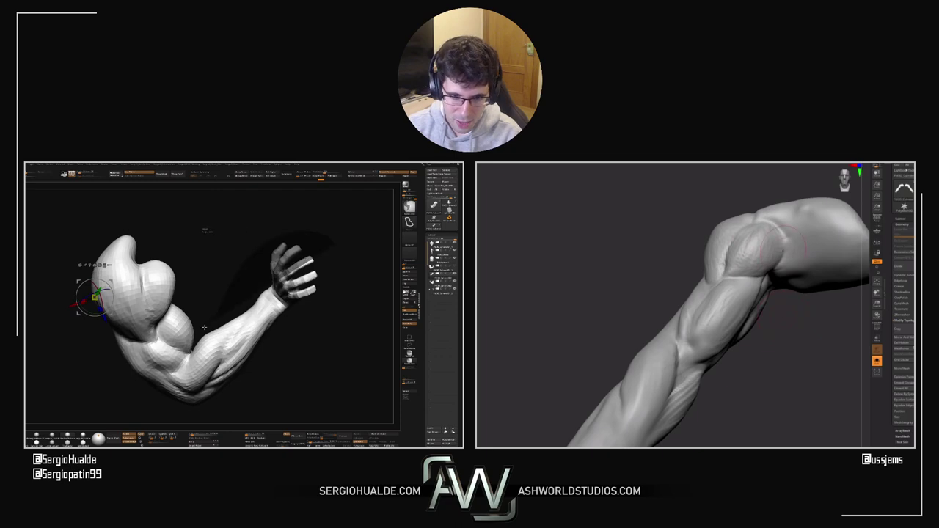
mouse_move(334, 243)
left_mouse_down("ctrl")
mouse_move(331, 316)
mouse_move(205, 329)
mouse_move(221, 333)
left_mouse_up("ctrl")
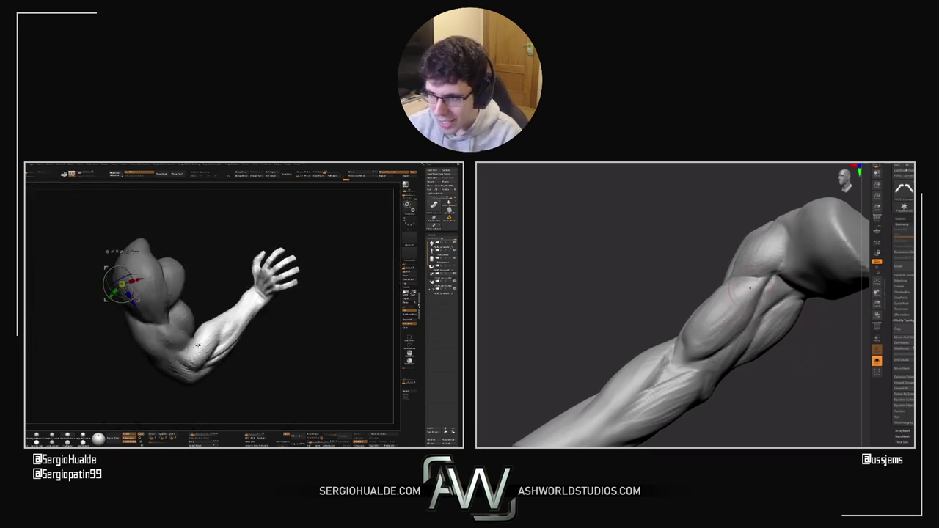
Step: Refine the biceps volume and its creases toward the triceps and the inner elbow
left_click_drag(750, 288, 730, 290)
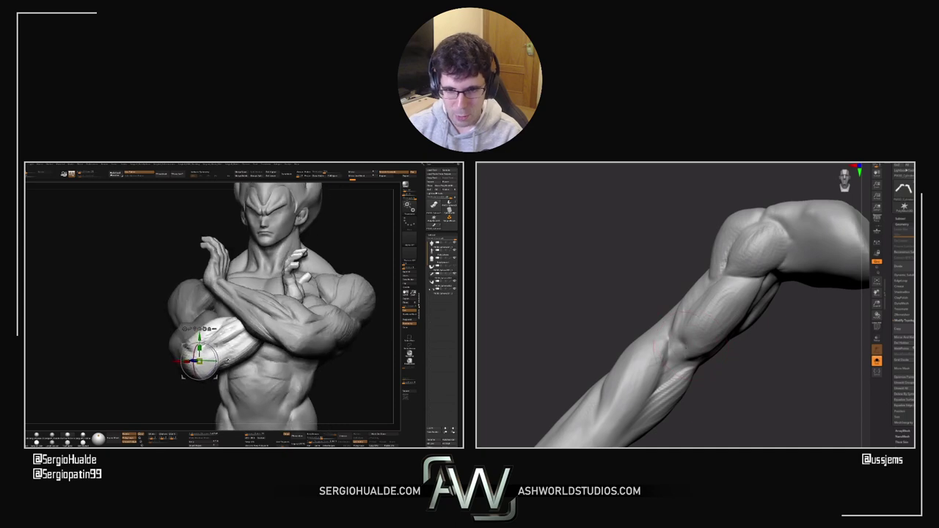
left_click_drag(722, 367, 736, 369)
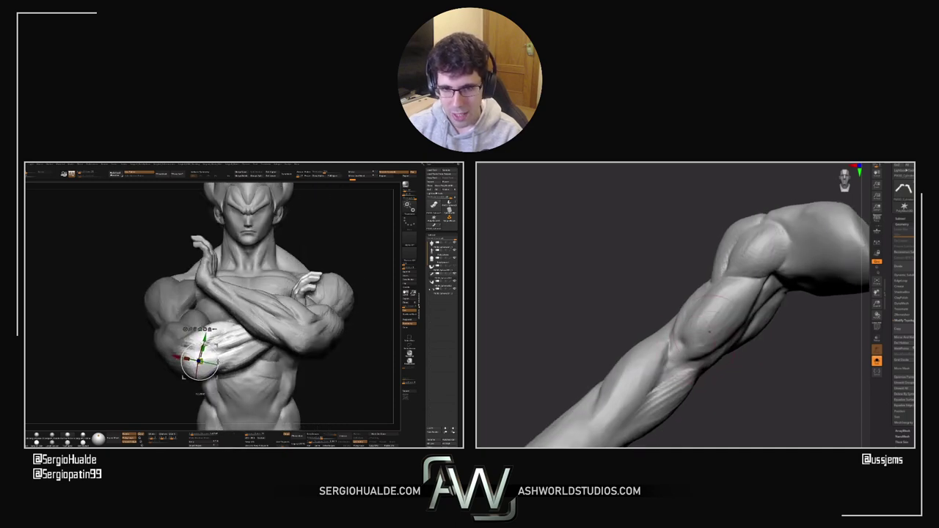
right_click_drag(754, 317, 740, 310)
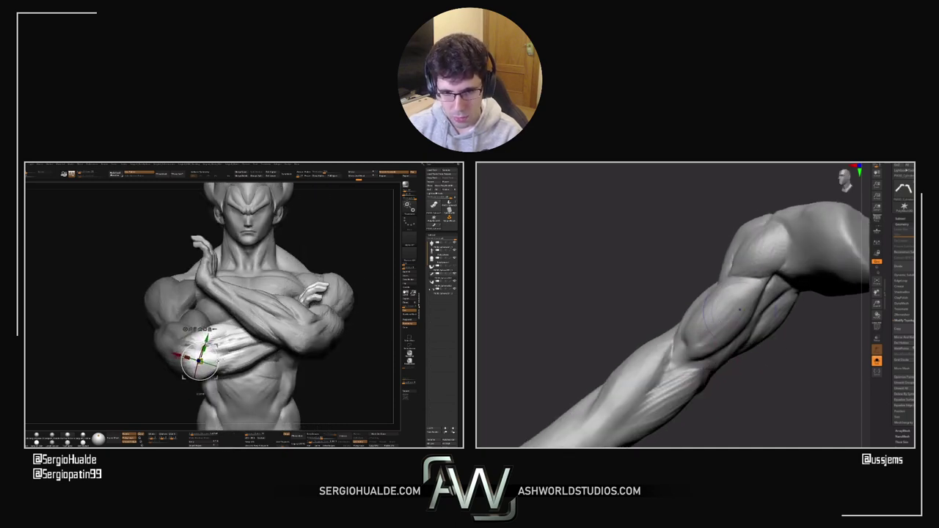
left_click_drag(723, 314, 686, 339)
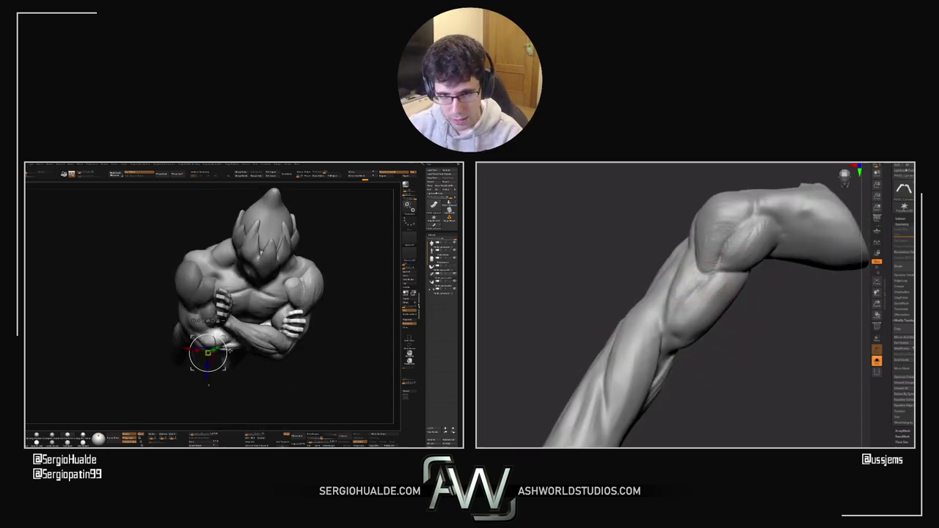
Step: Sculpt and smooth the deltoid and its transition into the biceps and shoulder on the isolated arm
left_click_drag(744, 361, 737, 301)
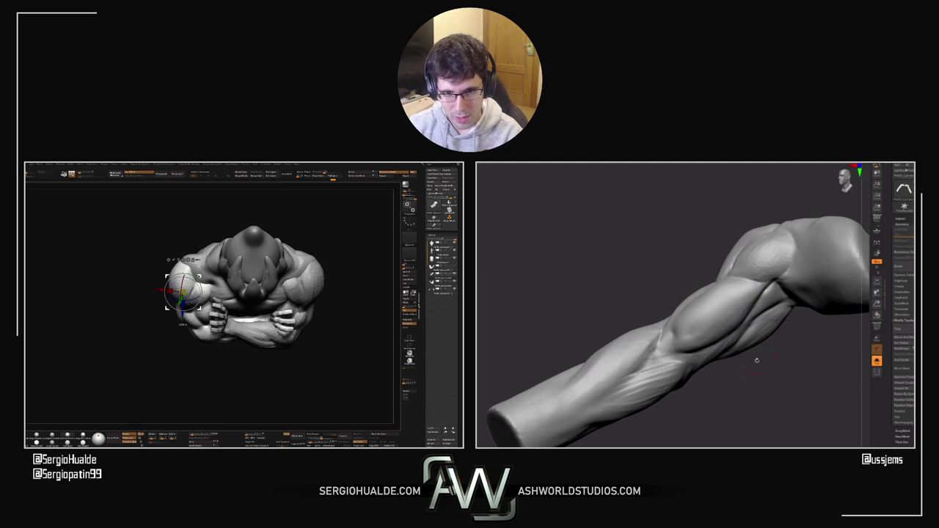
mouse_move(757, 360)
left_mouse_down()
mouse_move(755, 385)
mouse_move(738, 352)
left_mouse_up()
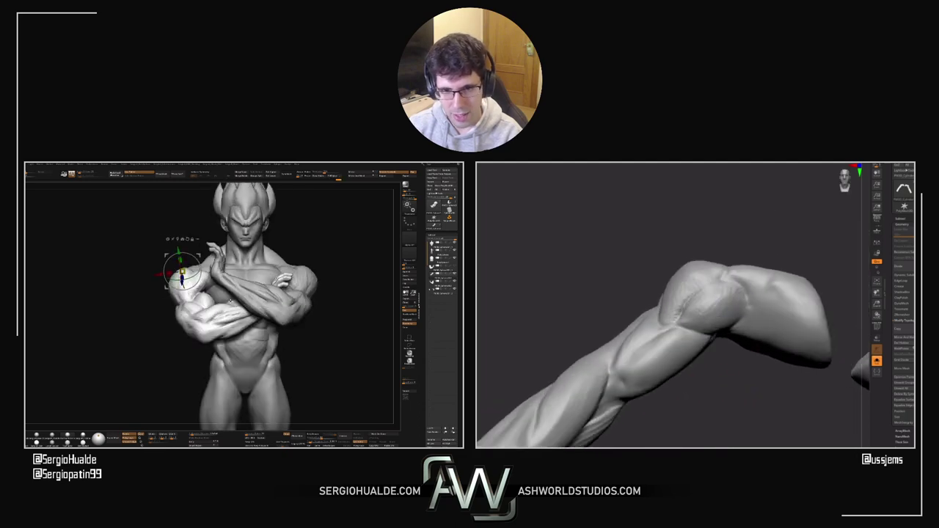
left_click_drag(706, 304, 733, 346)
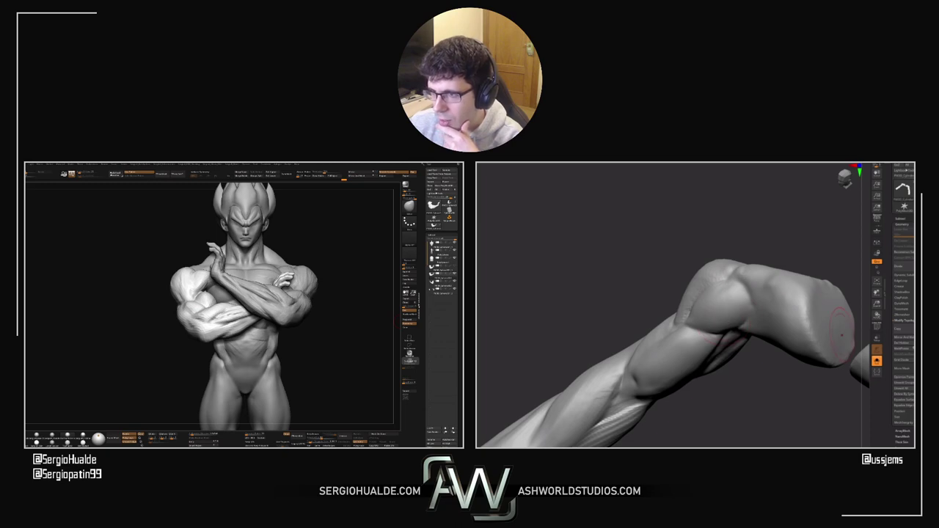
left_click_drag(623, 235, 651, 274)
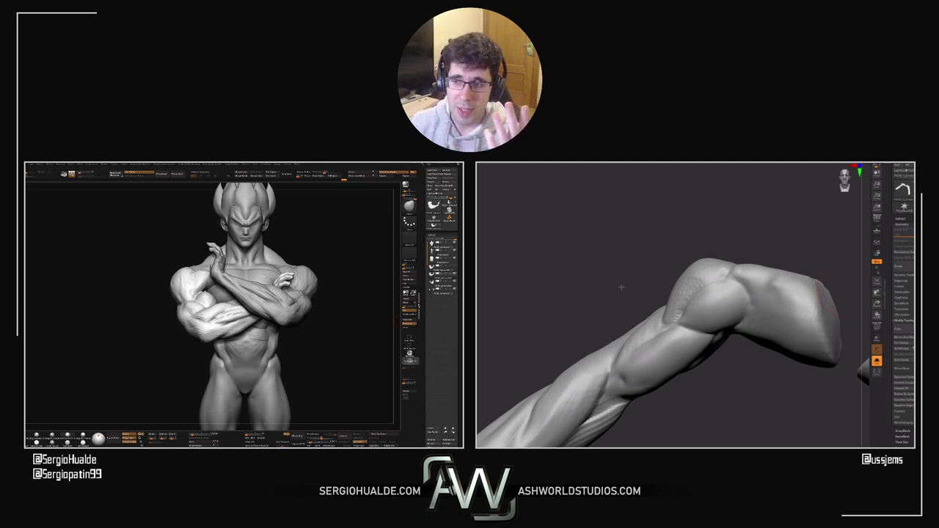
left_click_drag(621, 287, 730, 321)
left_click_drag(657, 302, 662, 320, "shift")
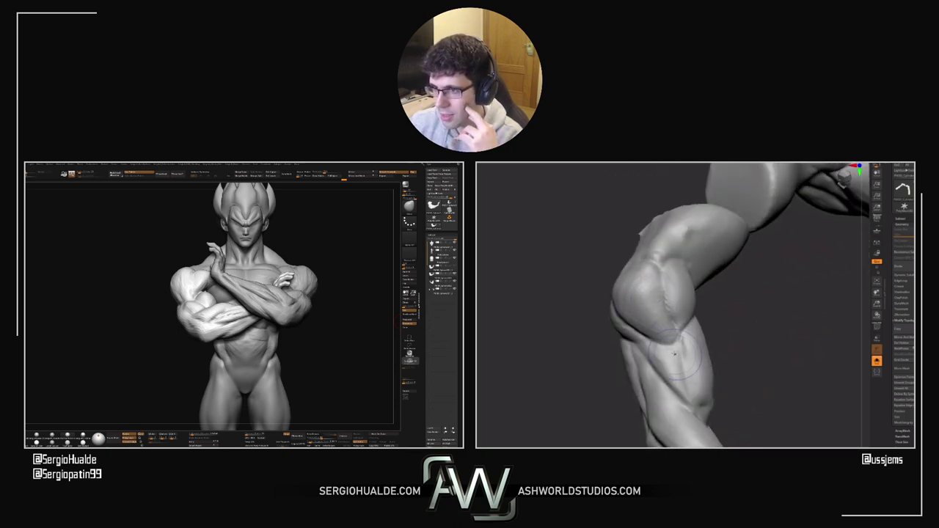
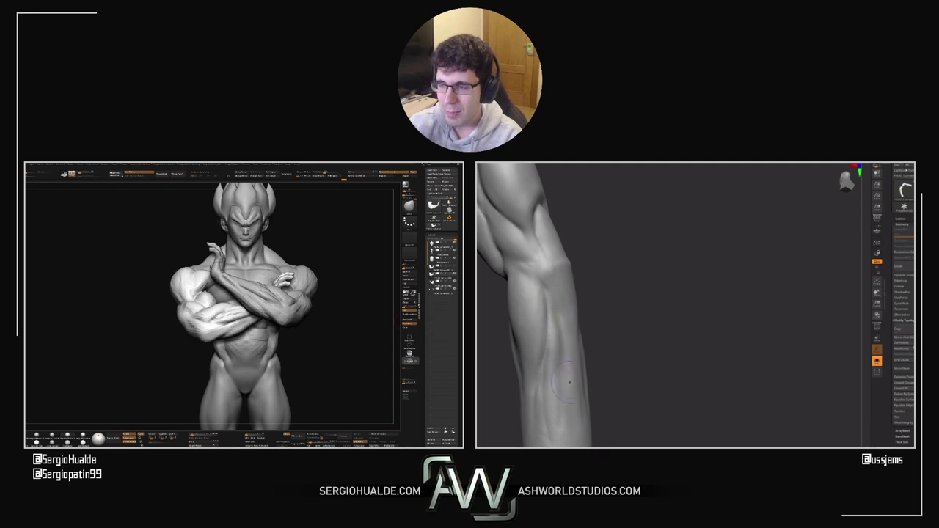
Step: Refine the elbow and the upper forearm muscles of the isolated arm, working around from behind
left_click_drag(603, 359, 625, 327)
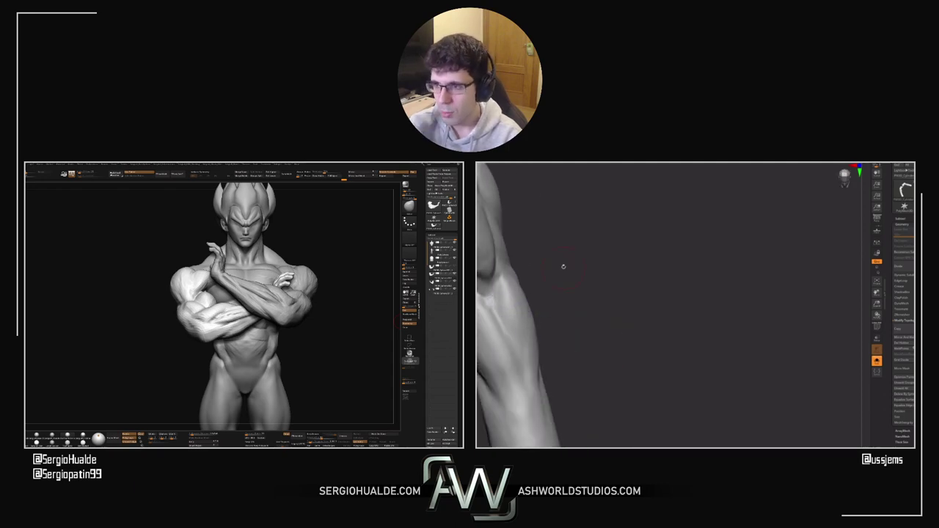
left_click_drag(564, 266, 521, 258)
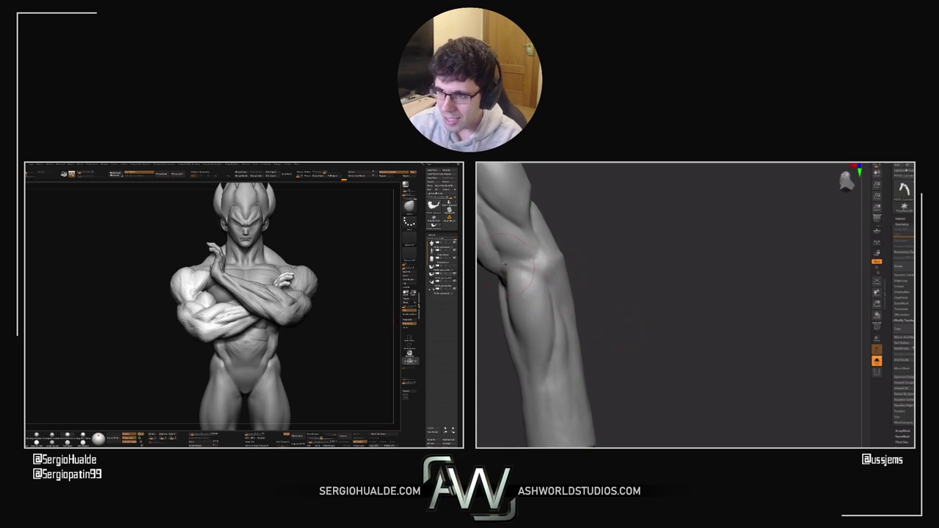
left_click_drag(591, 279, 555, 248)
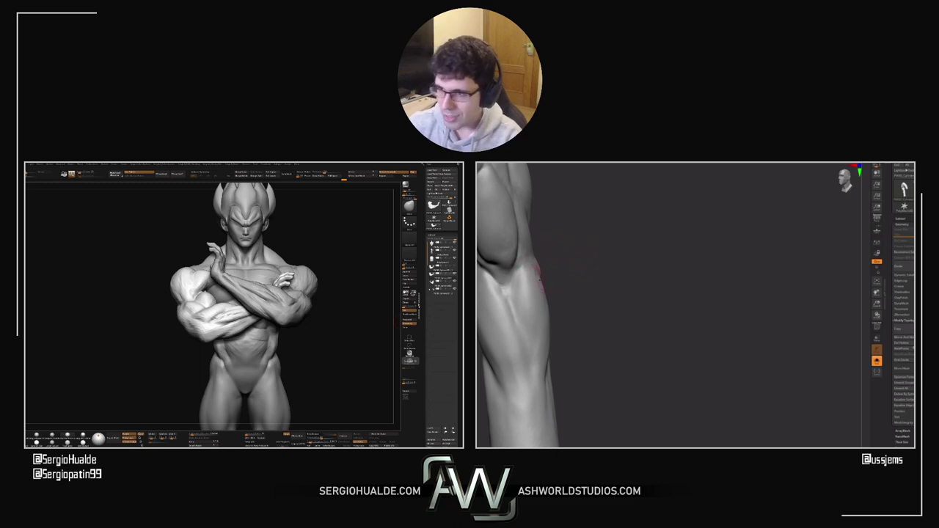
left_click_drag(556, 267, 526, 266)
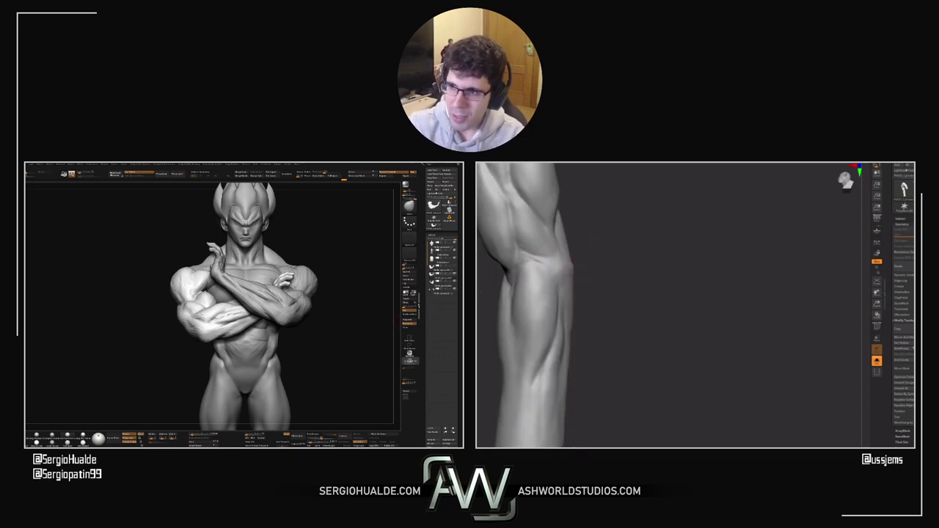
mouse_move(598, 252)
left_mouse_down()
mouse_move(583, 237)
mouse_move(591, 235)
left_mouse_up()
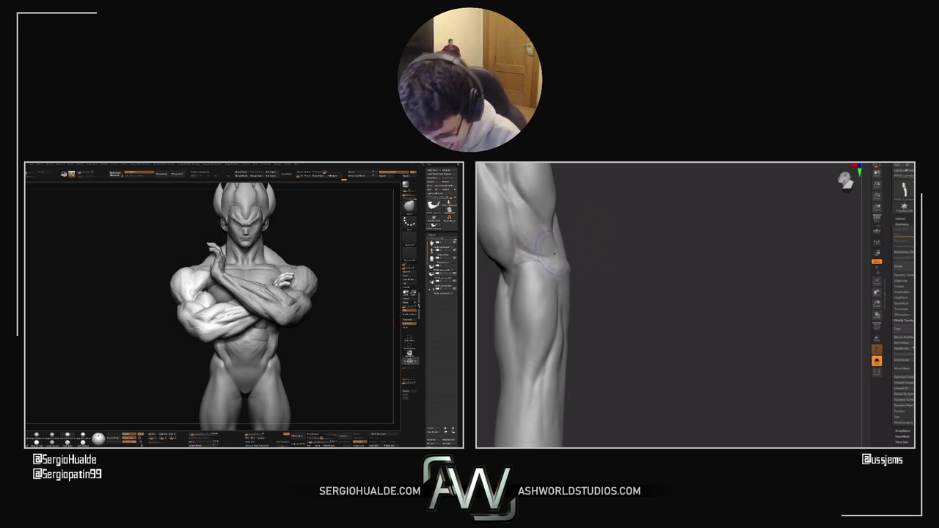
Step: Smooth the triceps tendon area just above the elbow on the back of the arm
mouse_move(592, 249)
left_mouse_down("alt")
mouse_move(637, 285)
mouse_move(656, 287)
mouse_move(630, 283)
left_mouse_up("alt")
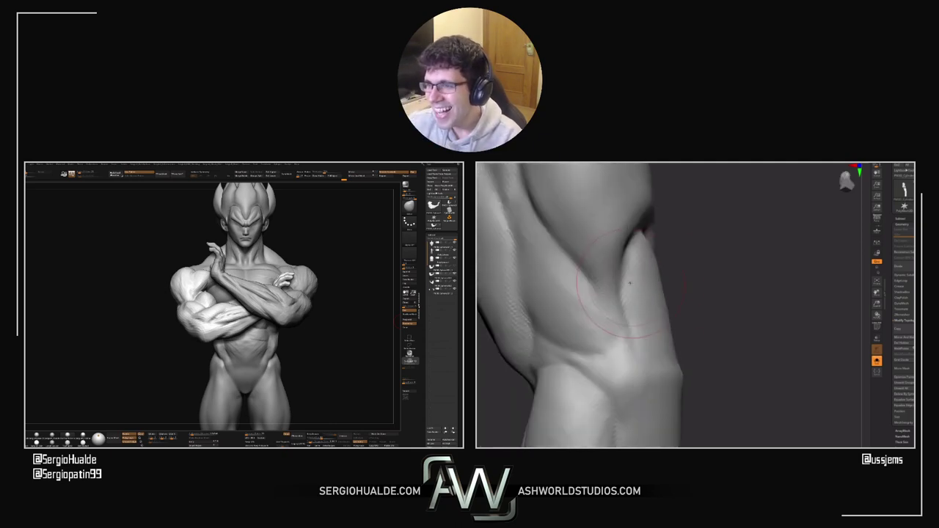
right_click_drag(713, 331, 636, 337)
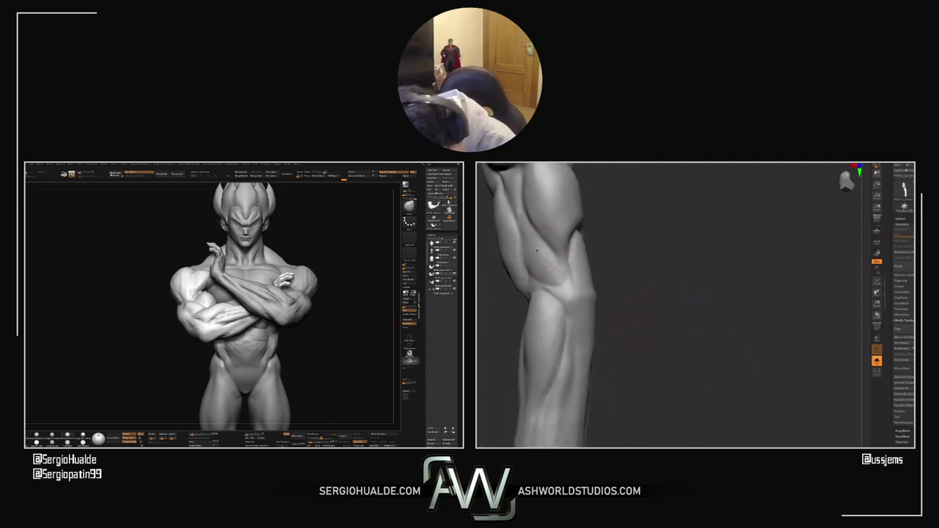
key("shift")
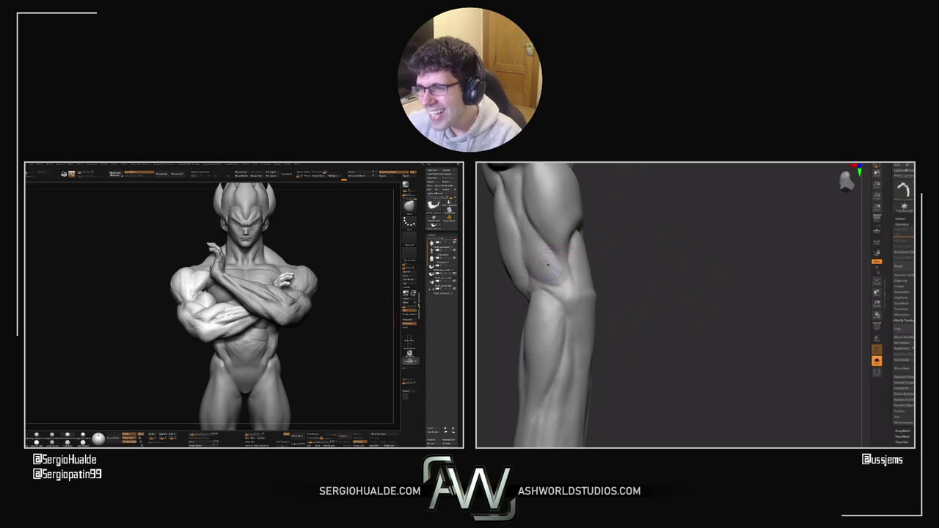
mouse_move(632, 303)
left_mouse_down()
mouse_move(614, 314)
mouse_move(640, 280)
left_mouse_up()
left_click_drag(634, 312, 593, 291)
mouse_move(593, 291)
right_mouse_down()
mouse_move(654, 345)
mouse_move(598, 285)
right_mouse_up()
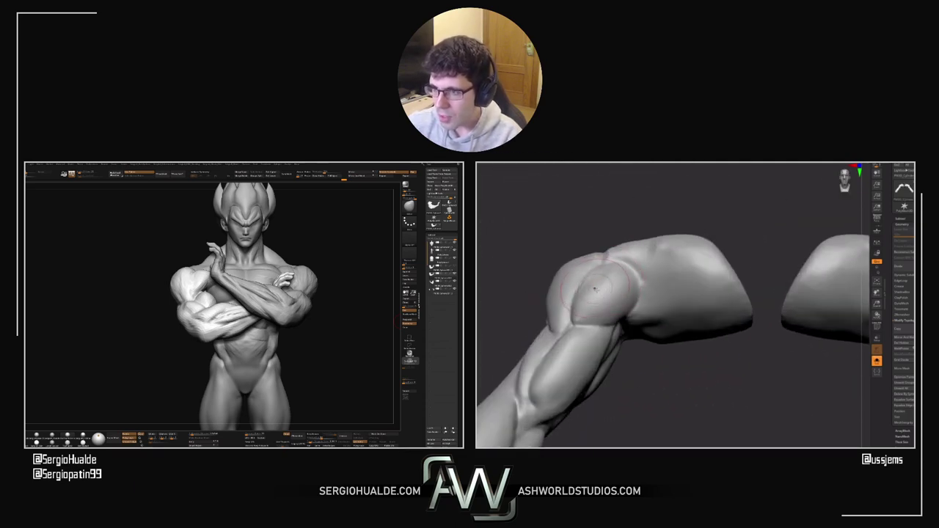
Step: Show the torso together with the arm again and frame the biceps beside the chest
mouse_move(637, 280)
left_mouse_down()
mouse_move(636, 292)
mouse_move(631, 271)
left_mouse_up()
key("shift+s")
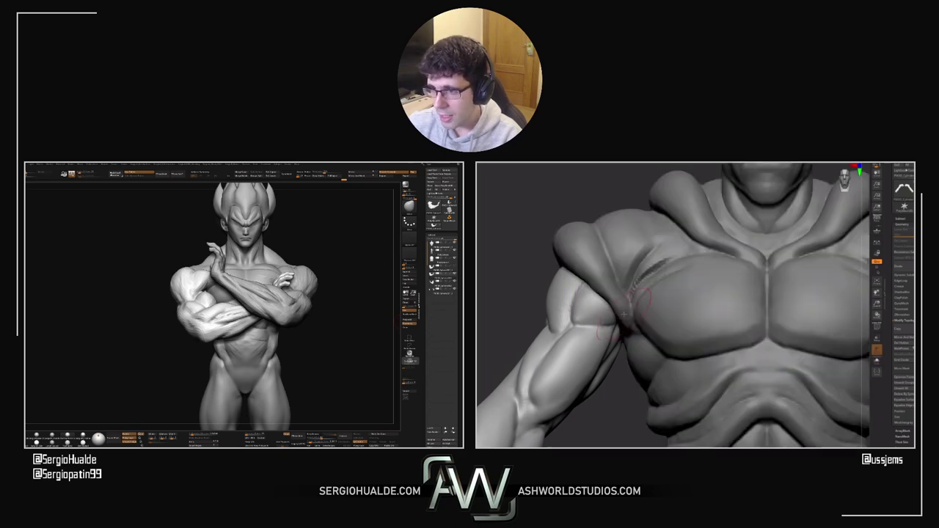
mouse_move(628, 310)
right_mouse_down("ctrl")
mouse_move(552, 311)
mouse_move(544, 283)
mouse_move(624, 323)
mouse_move(595, 292)
right_mouse_up("ctrl")
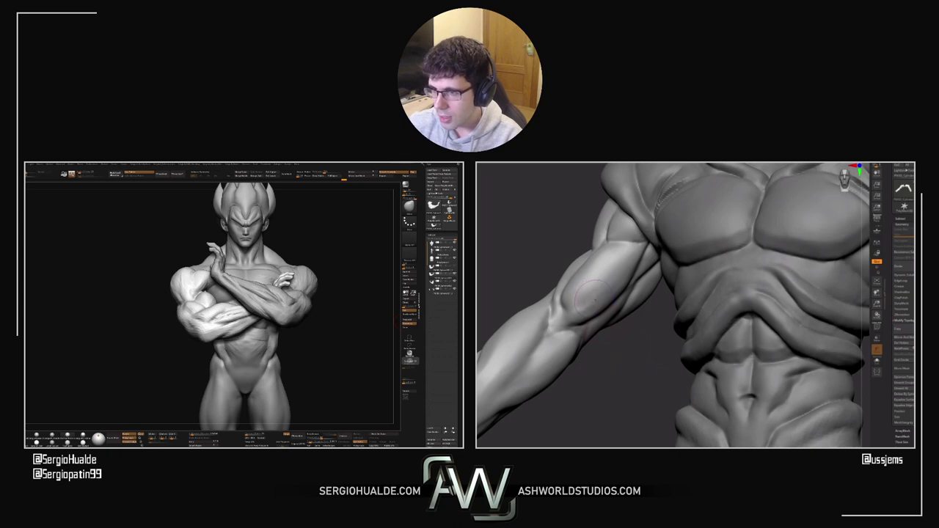
Step: Choose the Move brush and mask both arms with a soft falloff, leaving only the wrist ends free
mouse_move(628, 367)
left_mouse_down("alt")
mouse_move(559, 375)
mouse_move(595, 373)
mouse_move(582, 361)
left_mouse_up("alt")
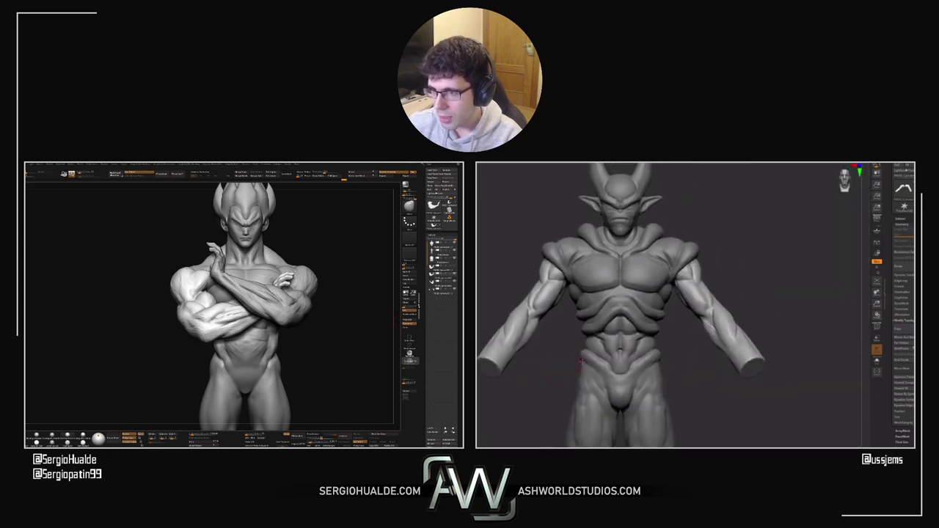
key("b")
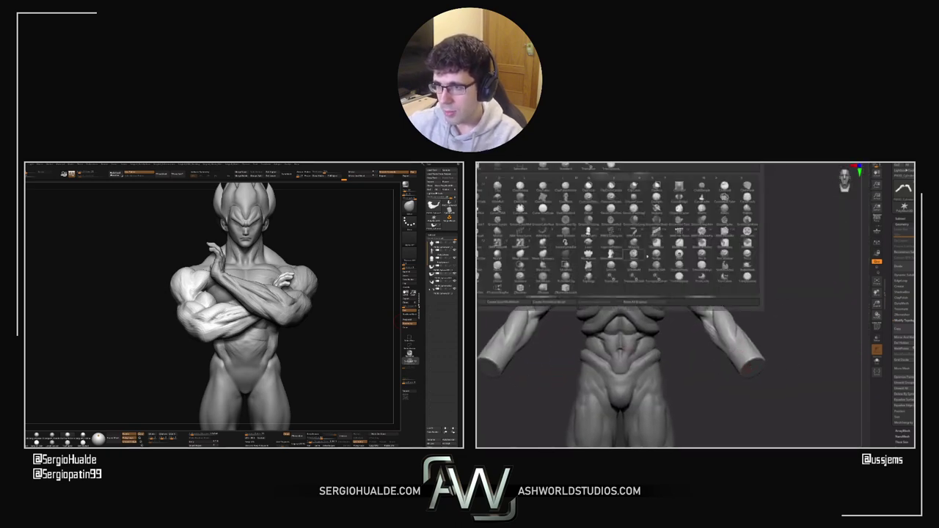
key("m")
key("v")
left_click_drag(780, 289, 768, 361)
key("s")
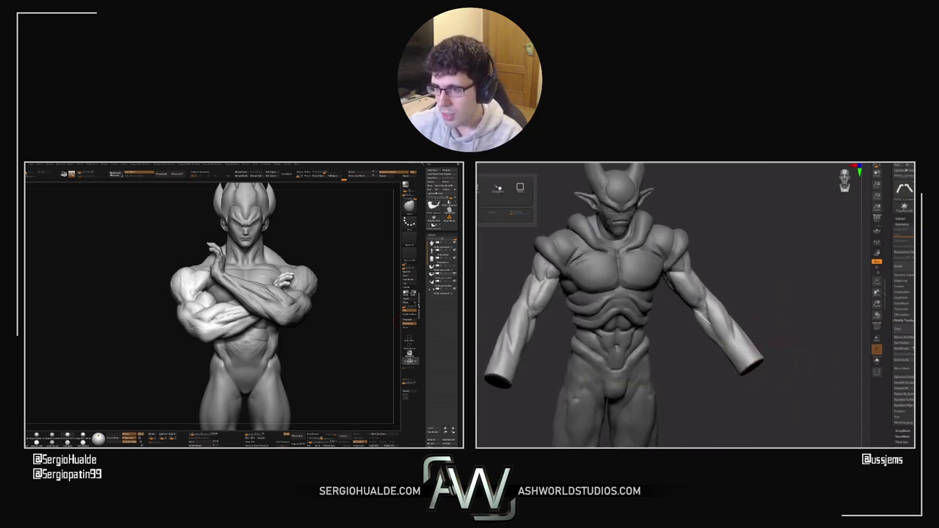
left_click_drag(750, 364, 741, 345, "ctrl")
left_click(783, 381, "ctrl")
Step: Place the transform gizmo at the wrist end of the forearm and adjust the unmasked part with it
key("w")
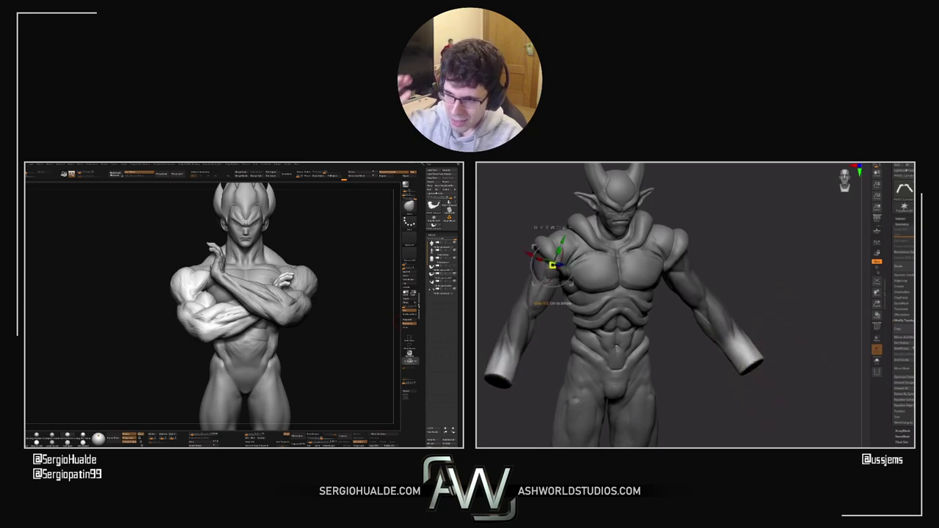
left_click(551, 228)
left_click_drag(505, 364, 498, 373)
mouse_move(498, 373)
right_mouse_down("shift")
mouse_move(517, 377)
mouse_move(480, 374)
mouse_move(493, 373)
right_mouse_up("shift")
left_click_drag(505, 366, 507, 367)
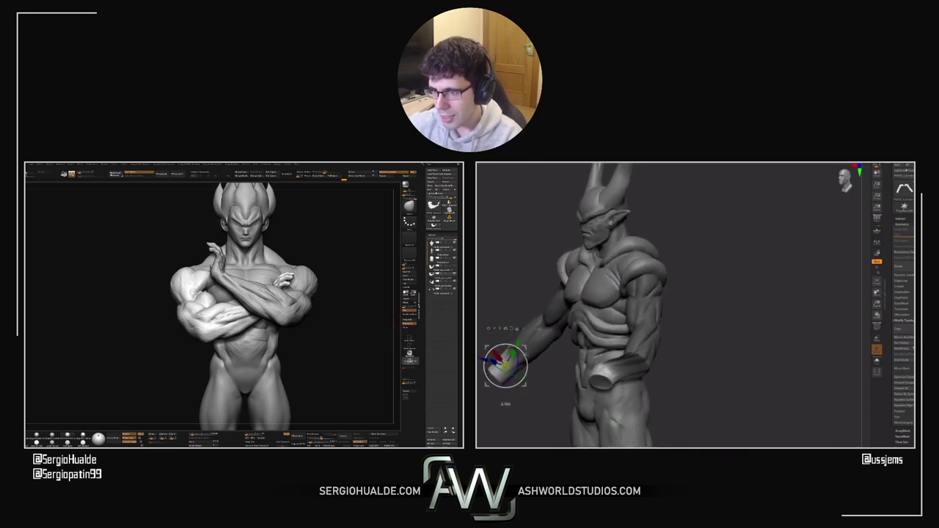
right_click_drag(518, 373, 569, 374, "shift")
key("q")
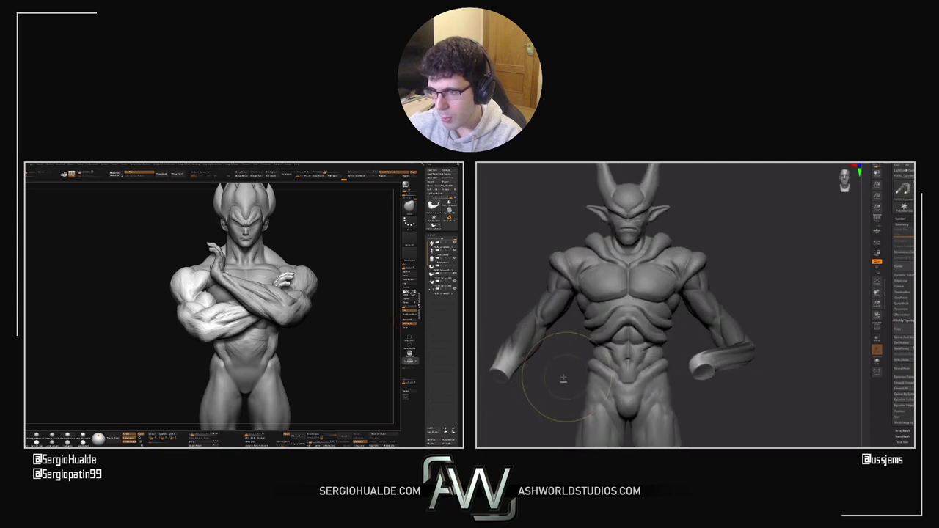
Step: Clear the mask, isolate the arms and replace the deformed arm with a mirrored copy of the good one
left_click_drag(564, 379, 562, 412, "ctrl")
key("alt+s")
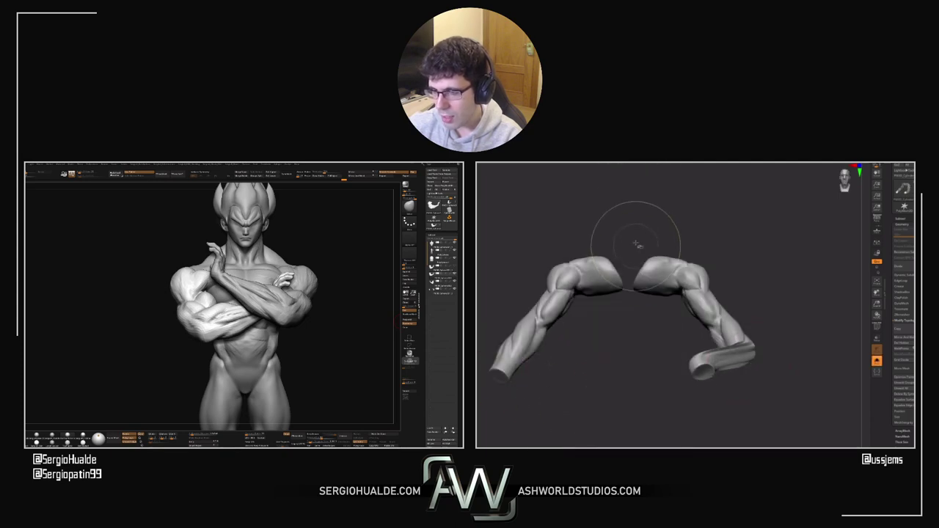
left_click_drag(628, 233, 814, 440, "ctrl+alt+shift")
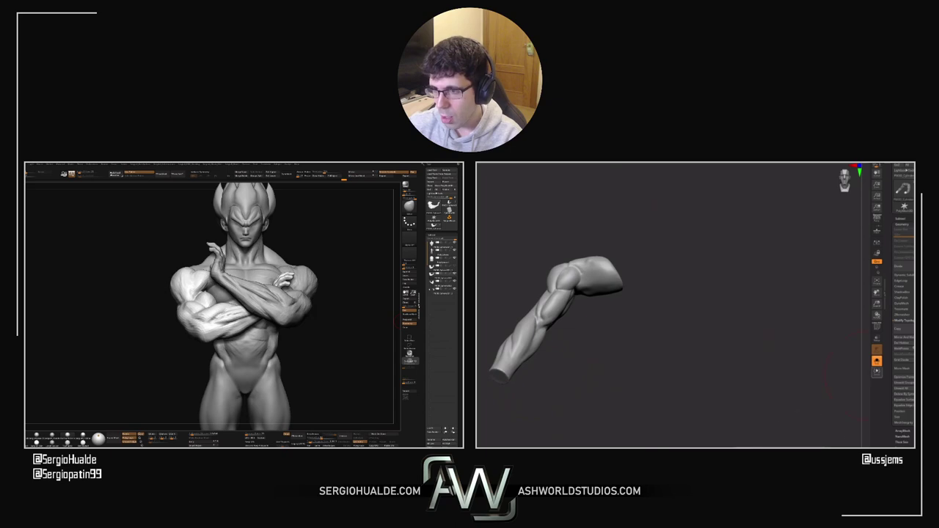
left_click(877, 316)
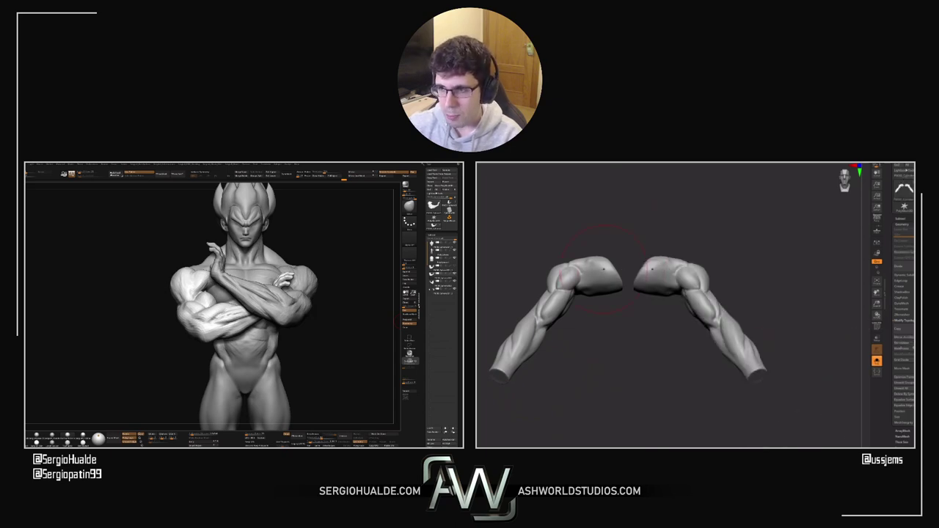
key("alt+s")
Step: Refine the crease between the deltoid and the biceps beside the chest, adjusting the brush size for the strokes
mouse_move(604, 283)
right_mouse_down()
mouse_move(576, 253)
mouse_move(579, 282)
right_mouse_up()
key("s")
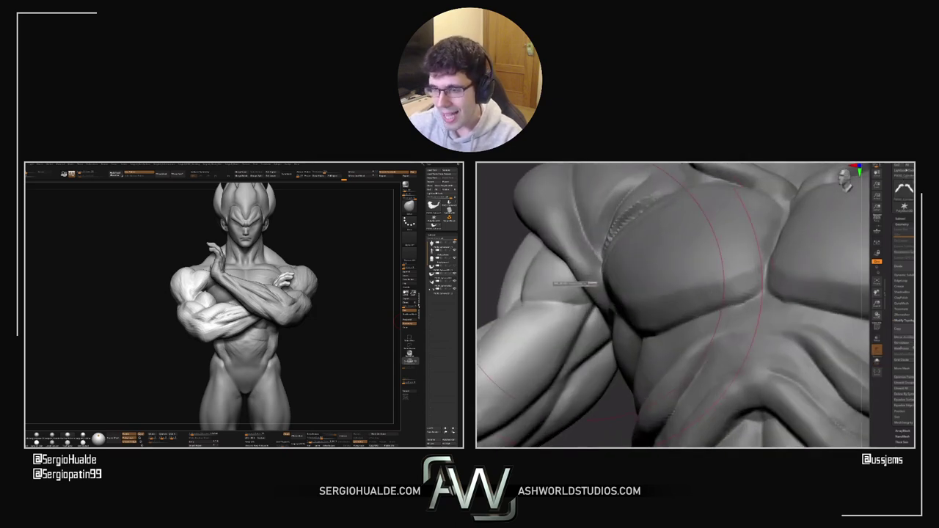
left_click_drag(577, 283, 567, 284)
right_click_drag(566, 297, 575, 300)
key("s")
left_click_drag(575, 301, 572, 301)
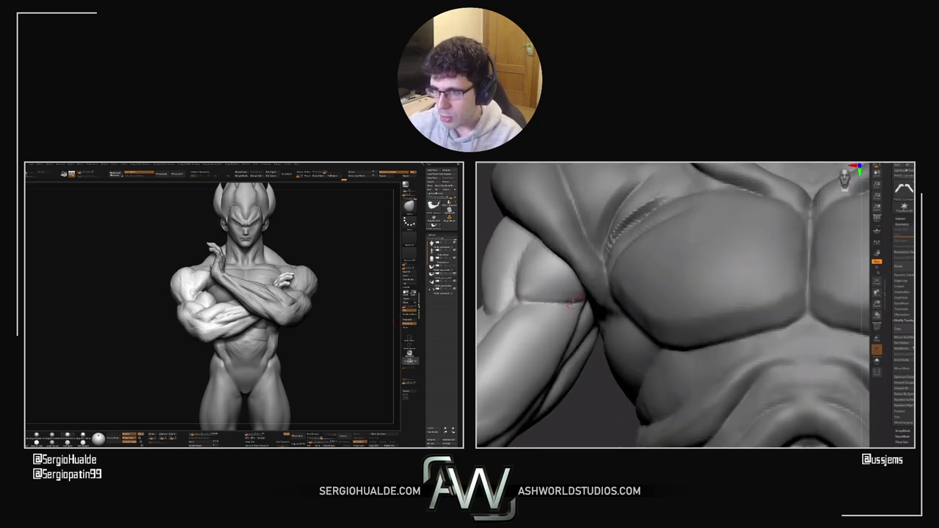
key("s")
left_click_drag(558, 302, 568, 300)
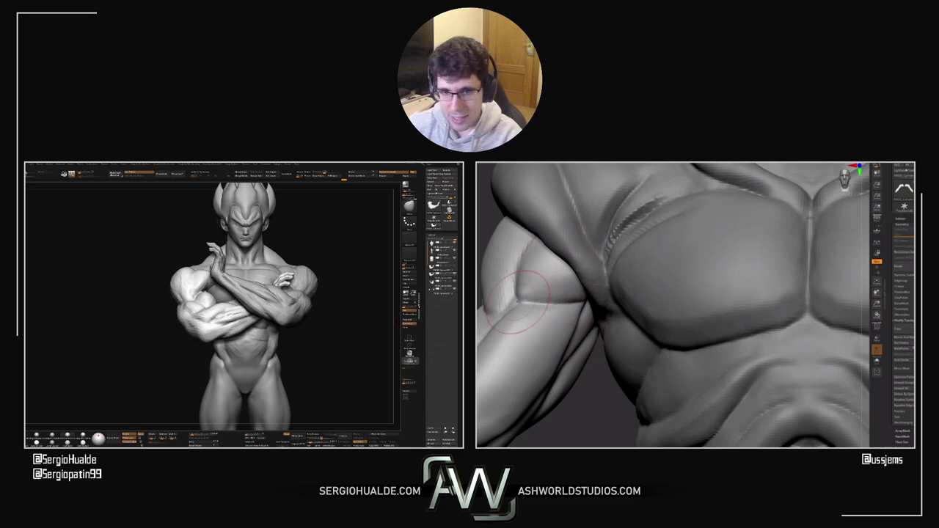
Step: Shape the lower tip of the deltoid where it meets the outer upper arm
key("f")
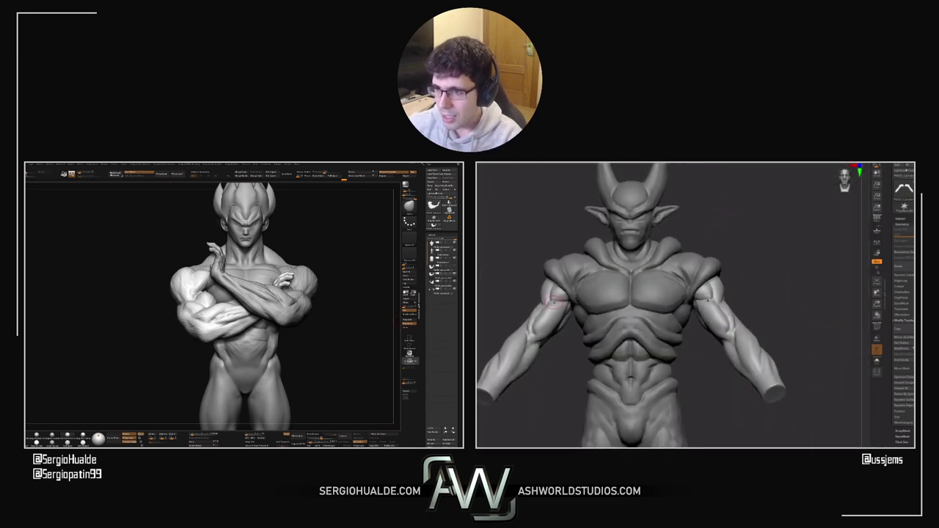
left_click_drag(746, 274, 836, 322)
right_click_drag(552, 317, 558, 301)
left_click_drag(567, 293, 547, 276)
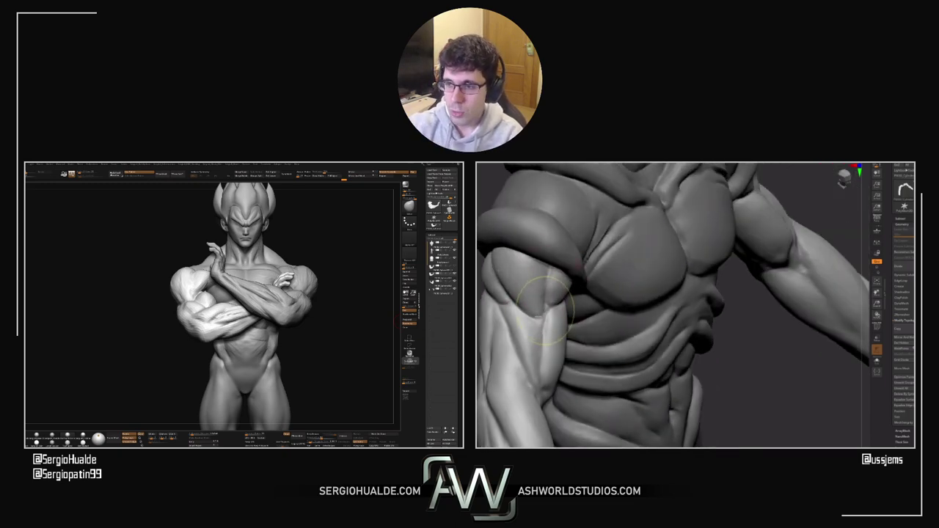
mouse_move(530, 315)
right_mouse_down("ctrl")
mouse_move(520, 294)
mouse_move(503, 316)
mouse_move(540, 327)
mouse_move(545, 319)
mouse_move(552, 336)
mouse_move(538, 342)
right_mouse_up("ctrl")
Step: Sculpt and smooth the outer upper arm muscles just above the elbow
key("s")
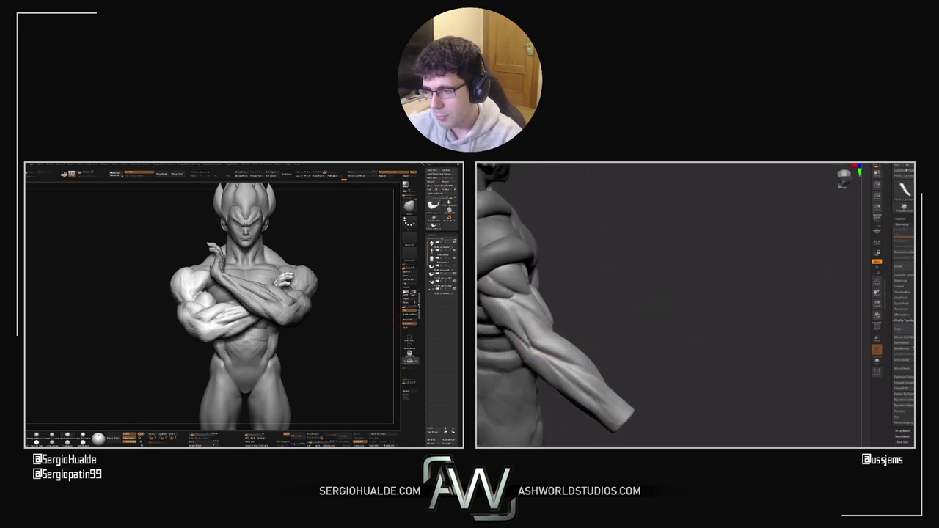
left_click_drag(543, 340, 549, 333)
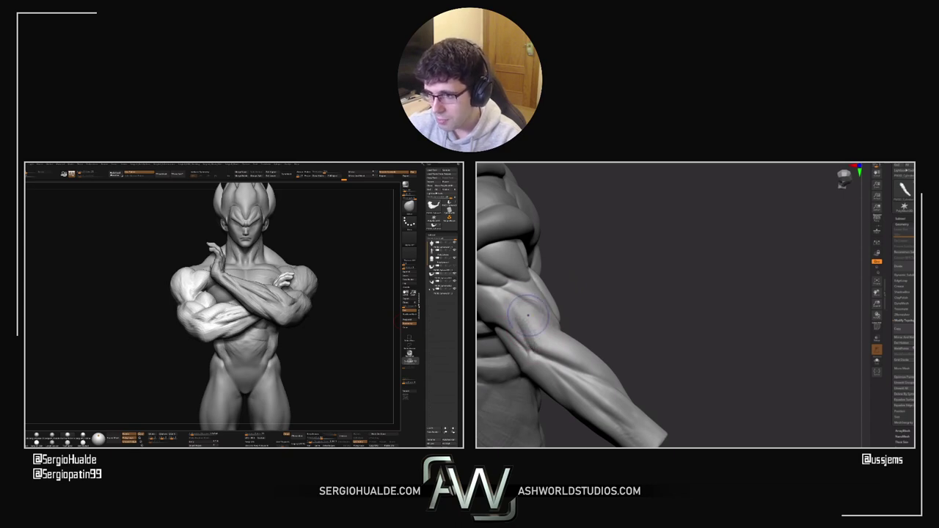
left_click_drag(527, 316, 591, 312)
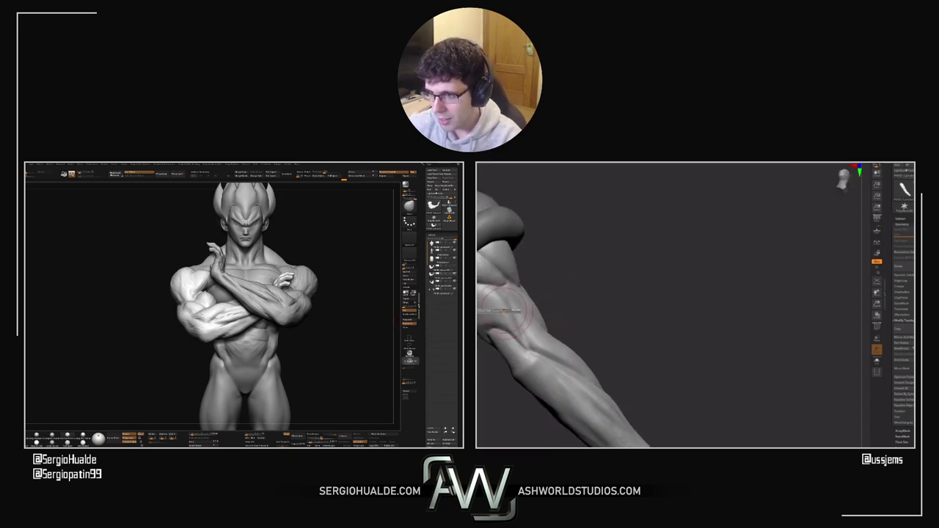
key("shift")
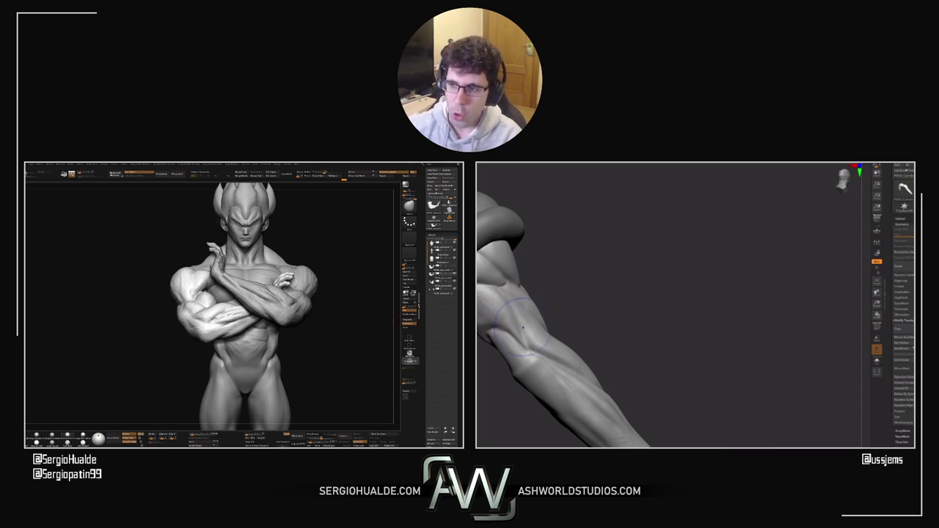
left_click_drag(566, 345, 517, 287)
Step: Adjust the outer contour of the arm around the elbow and smooth the transition into the forearm
left_click_drag(696, 320, 587, 312)
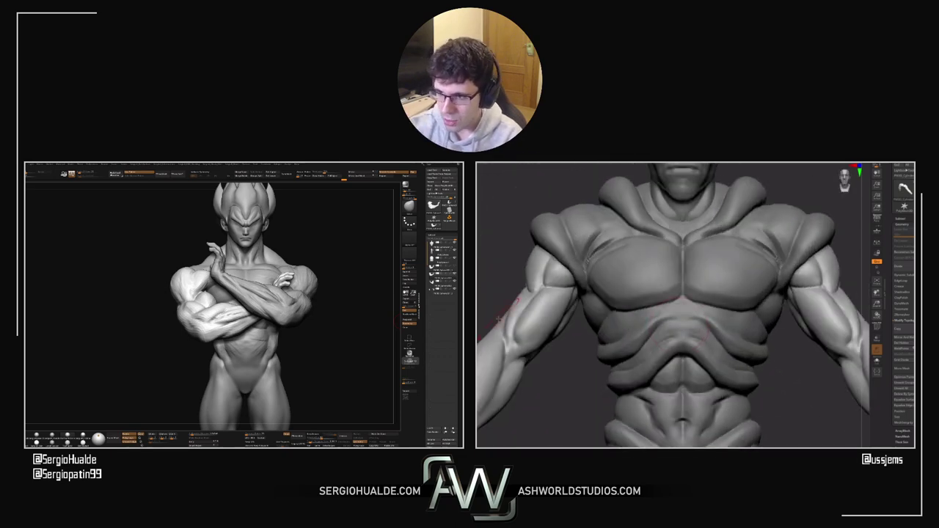
mouse_move(499, 319)
left_mouse_down()
mouse_move(488, 342)
mouse_move(496, 322)
mouse_move(532, 323)
mouse_move(507, 327)
left_mouse_up()
left_click_drag(501, 278, 510, 293)
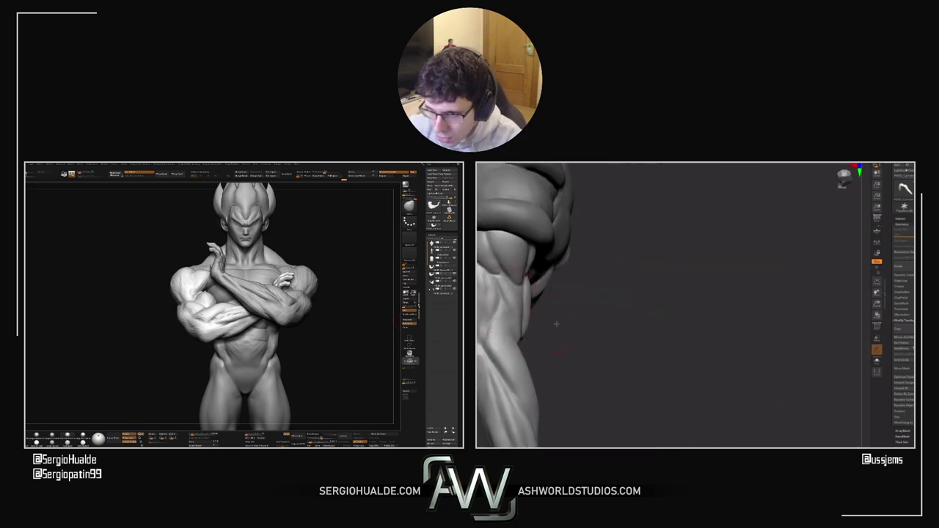
left_click_drag(556, 323, 532, 315)
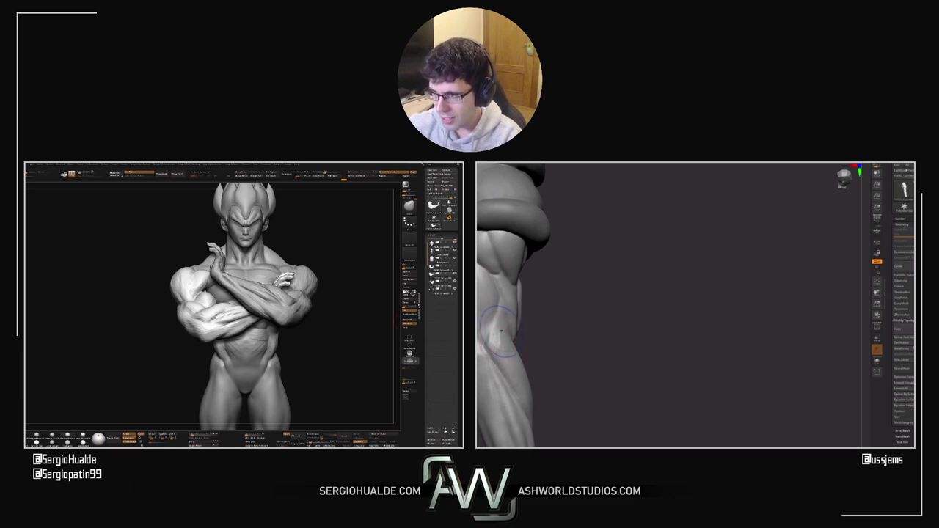
left_click_drag(499, 327, 501, 326, "shift")
left_click_drag(543, 358, 482, 309)
Step: Define the lower forearm muscles and tendons toward the wrist on the horned character
mouse_move(484, 374)
left_mouse_down("alt")
mouse_move(520, 315)
mouse_move(491, 361)
left_mouse_up("alt")
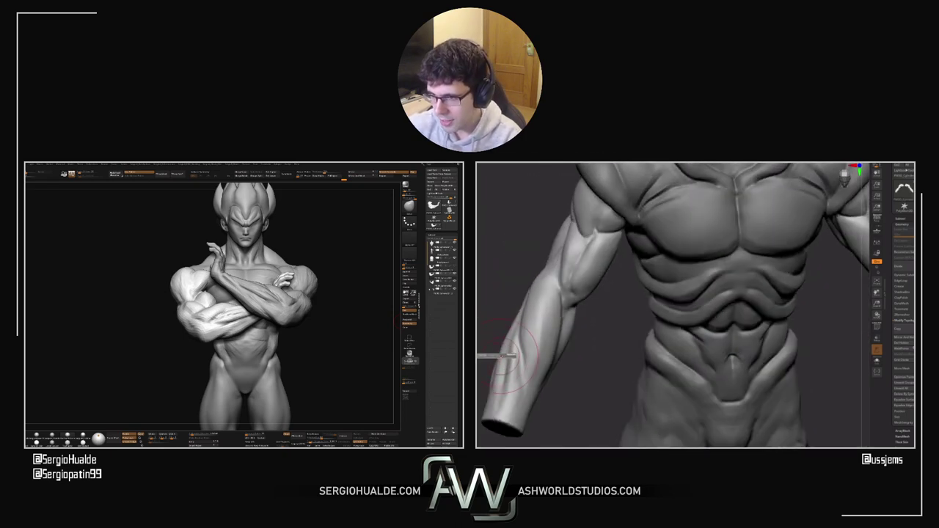
left_click_drag(501, 349, 492, 364)
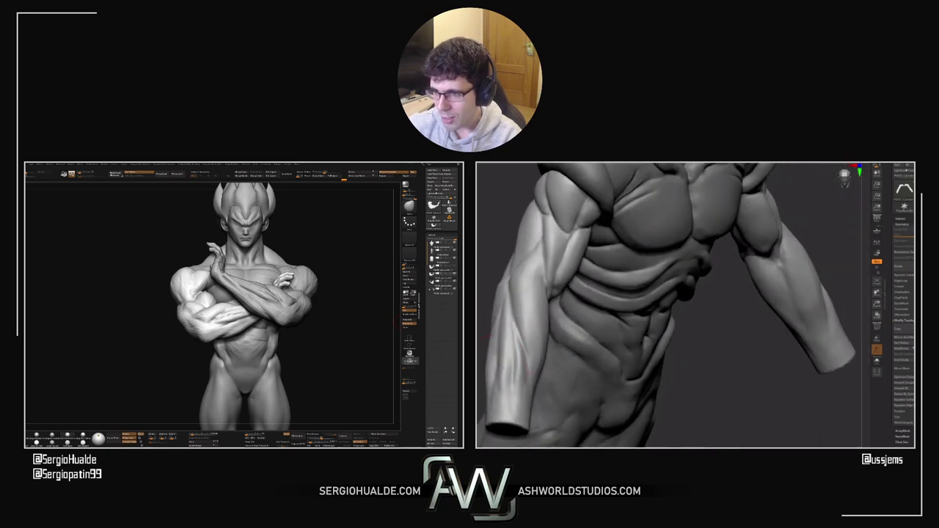
left_click_drag(285, 339, 305, 337)
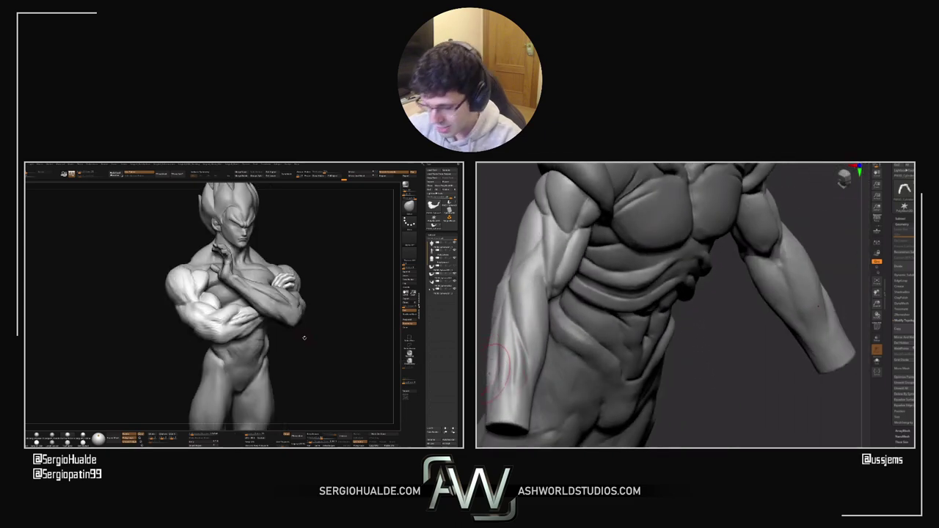
left_click_drag(490, 367, 504, 378)
key("space")
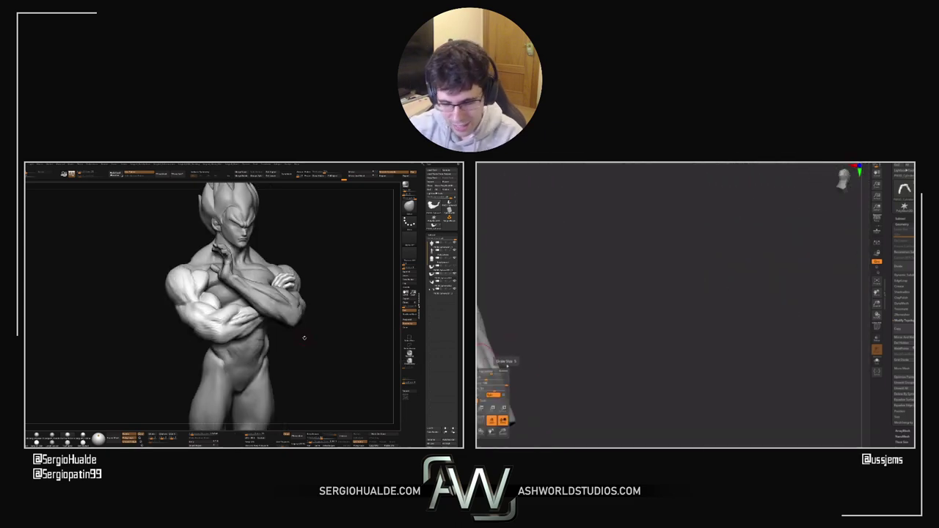
left_click_drag(309, 264, 279, 279)
left_click_drag(503, 365, 480, 389)
left_click_drag(270, 291, 216, 323)
left_click_drag(508, 361, 565, 382)
Step: Sculpt and smooth the outer upper arm and elbow of the character with crossed arms, working around to the back
left_click_drag(132, 308, 155, 298)
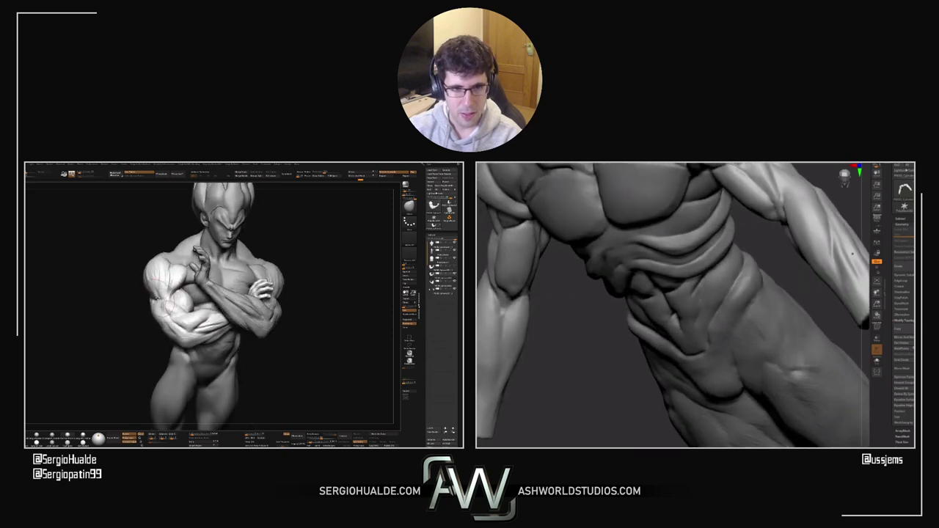
left_click_drag(95, 307, 157, 307)
mouse_move(153, 300)
right_mouse_down()
mouse_move(205, 309)
mouse_move(154, 323)
right_mouse_up()
mouse_move(155, 323)
left_mouse_down("shift")
mouse_move(136, 339)
mouse_move(145, 339)
mouse_move(141, 321)
left_mouse_up("shift")
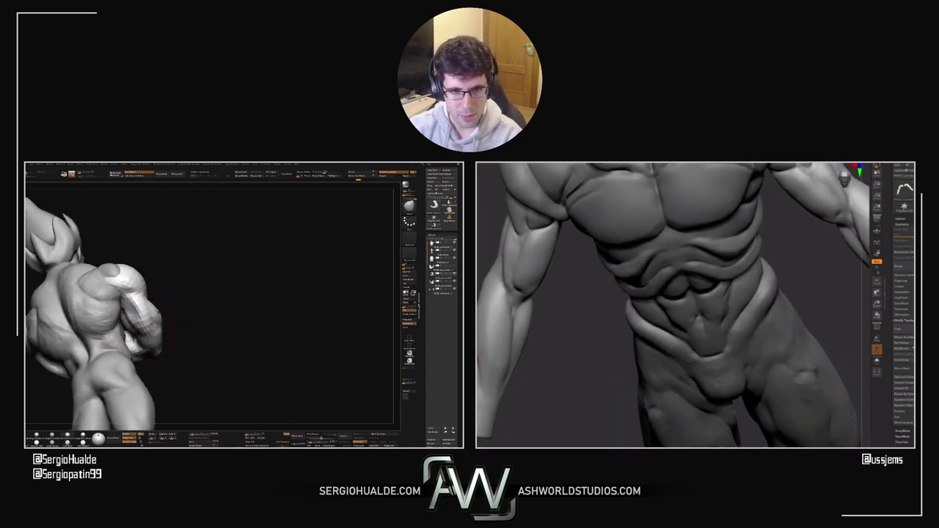
right_click_drag(192, 317, 160, 313)
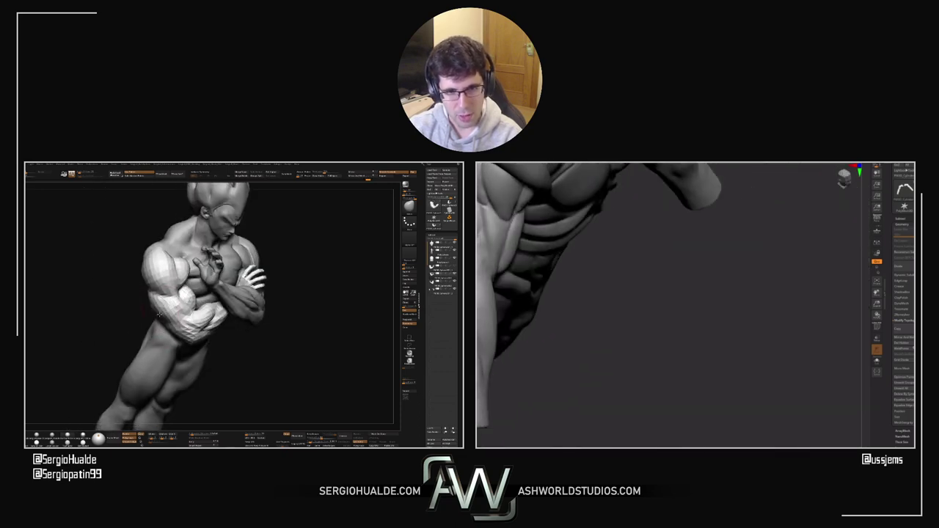
left_click_drag(158, 313, 158, 313)
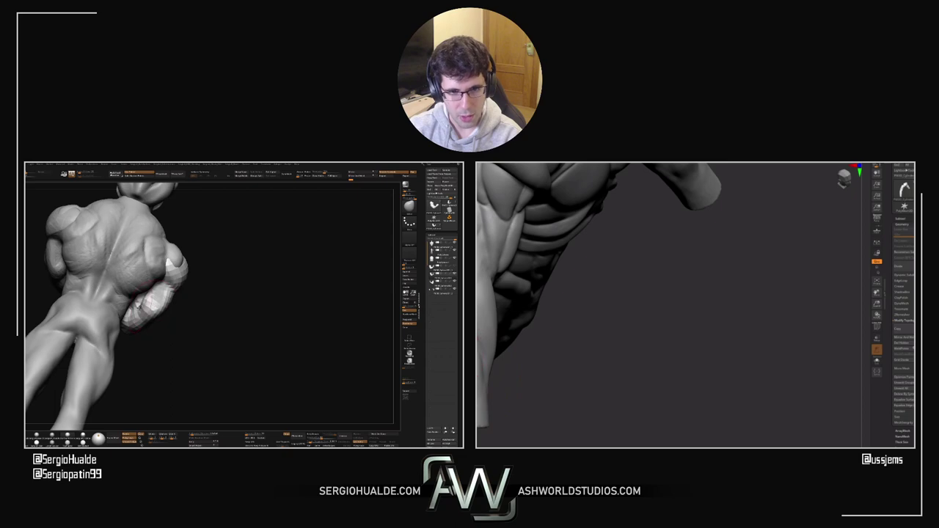
mouse_move(138, 307)
right_mouse_down()
mouse_move(180, 322)
mouse_move(149, 322)
mouse_move(150, 334)
right_mouse_up()
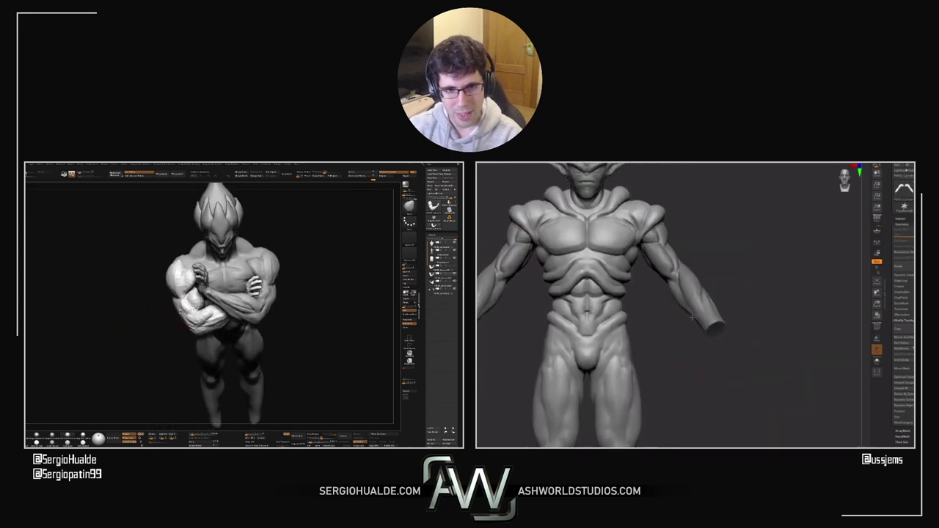
Step: Refine the elbow and the underside of the folded forearm on the crossed-arm character
left_click_drag(182, 317, 198, 328)
key("s")
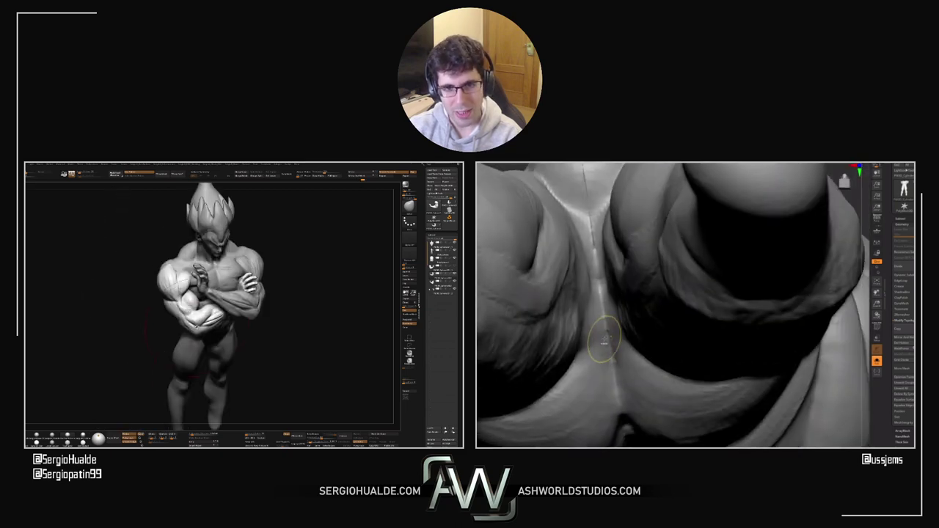
right_click_drag(198, 328, 196, 344)
left_click_drag(197, 343, 189, 353)
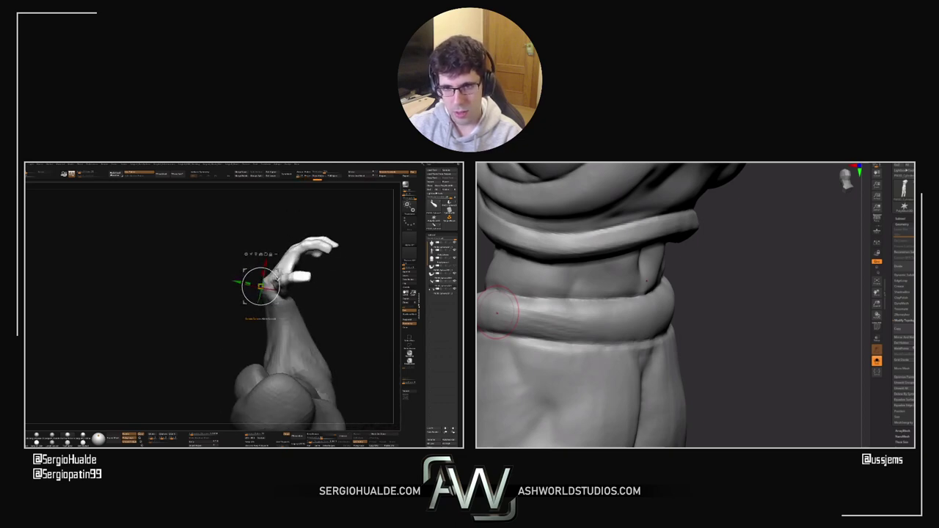
Step: Refine the roll of flesh wrapping around the hips of the horned character's isolated body
right_click_drag(496, 315, 629, 293)
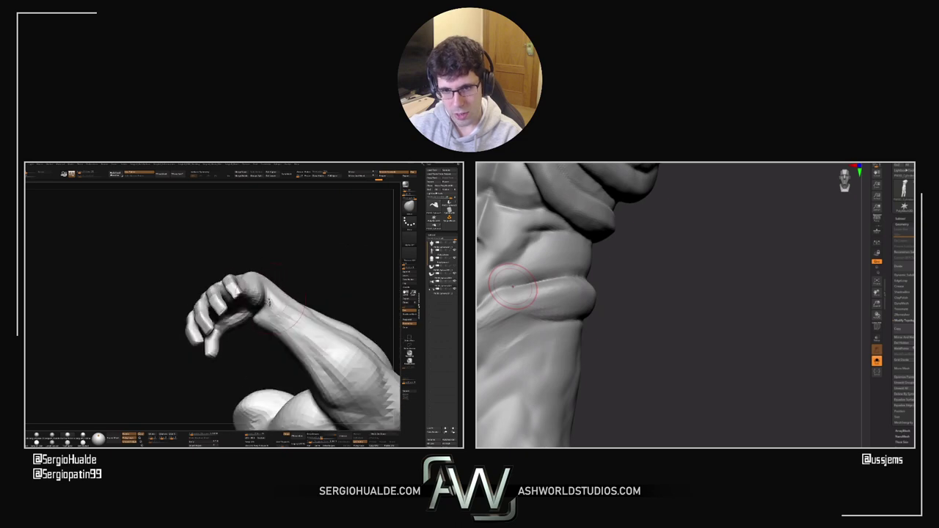
left_click_drag(623, 330, 756, 319, "alt")
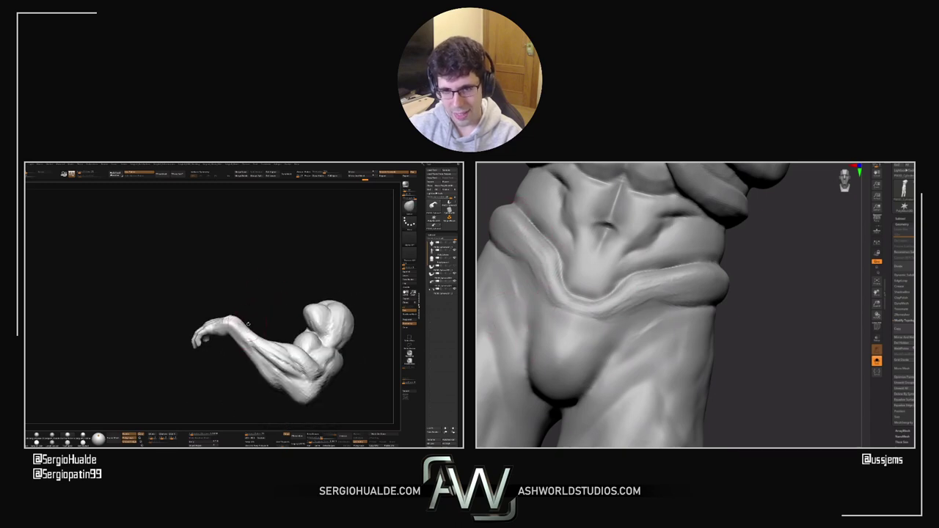
mouse_move(533, 327)
right_mouse_down()
mouse_move(727, 327)
mouse_move(540, 329)
right_mouse_up()
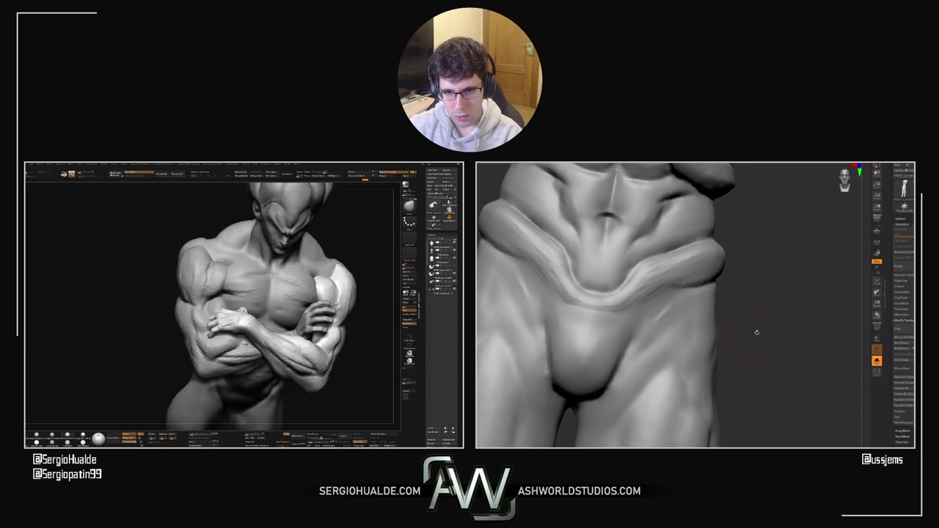
Step: Refine the creases where the inner thighs meet the groin on the horned character's isolated body
right_click_drag(757, 331, 769, 267)
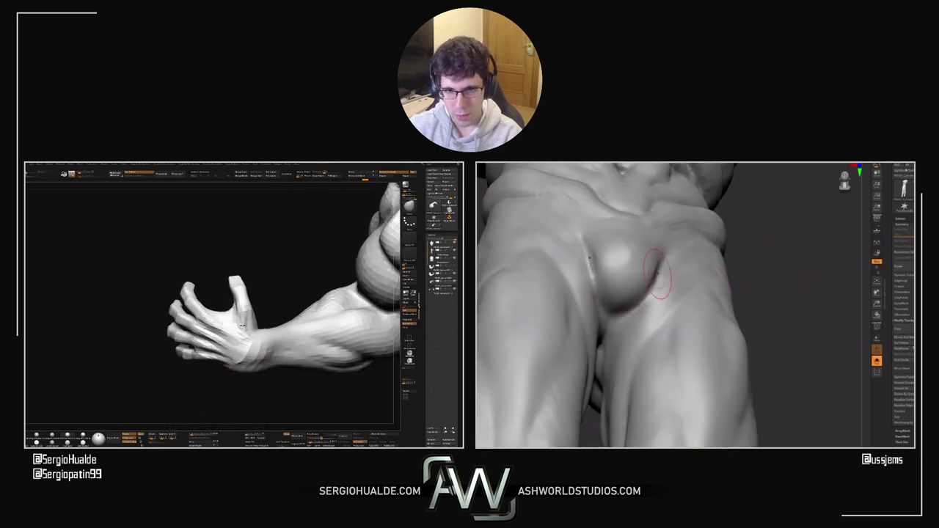
left_click_drag(637, 307, 657, 287)
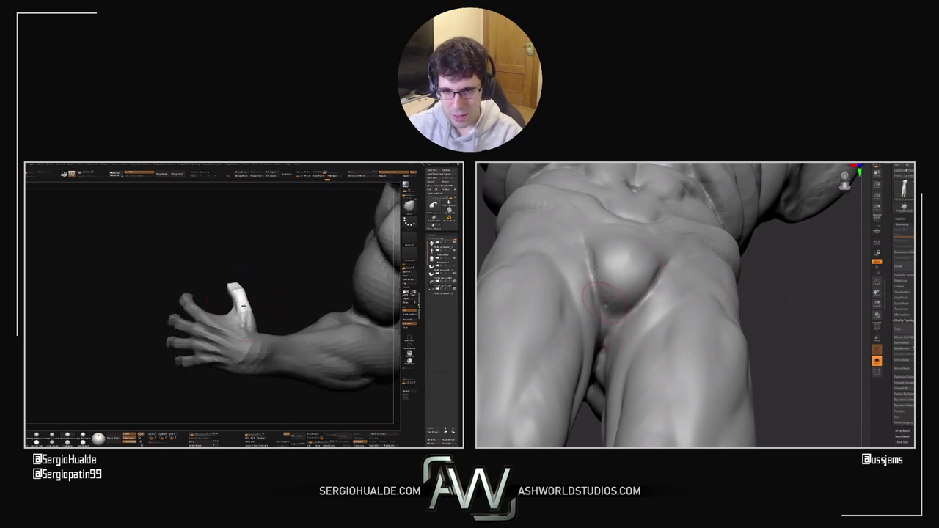
Step: Rotate the unmasked thumb inward from its base to repose the open hand of the crossed-arm character
key("w")
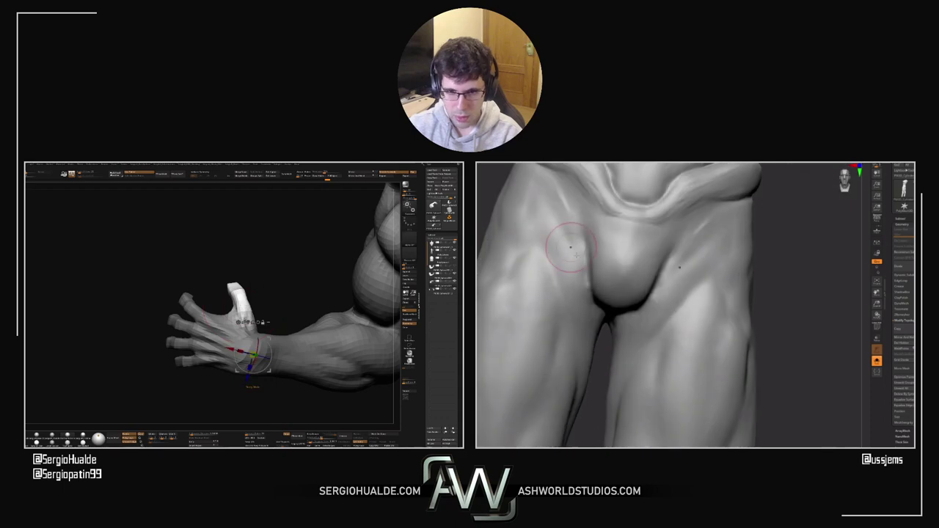
left_click(245, 327, "alt")
right_click_drag(245, 327, 254, 323)
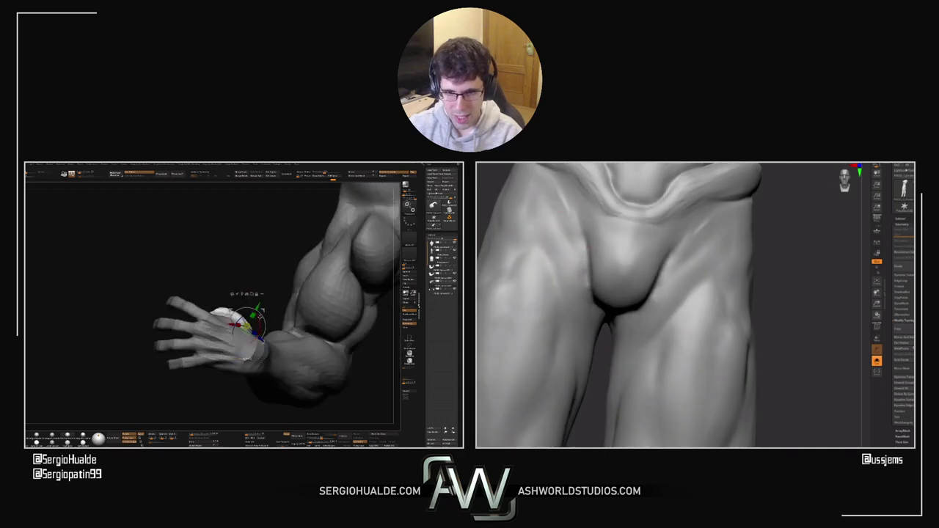
right_click_drag(564, 216, 602, 215)
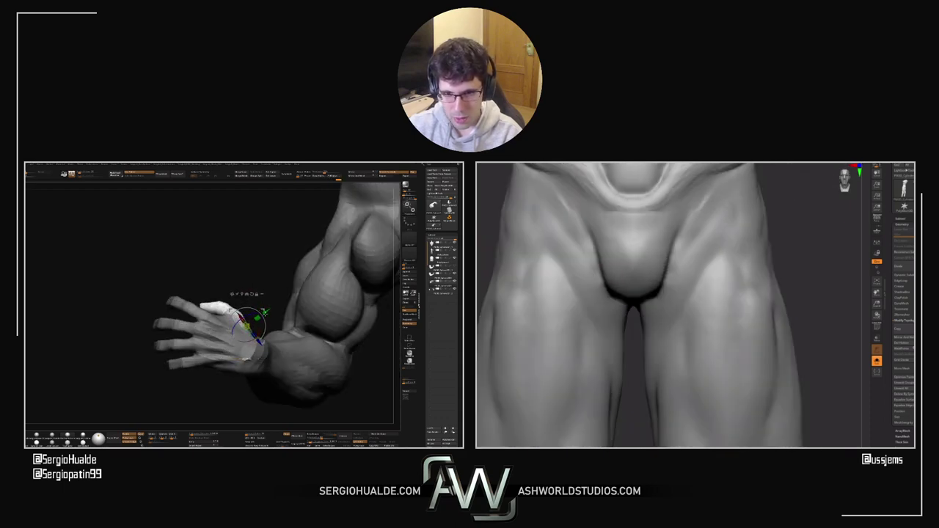
right_click_drag(262, 321, 262, 345)
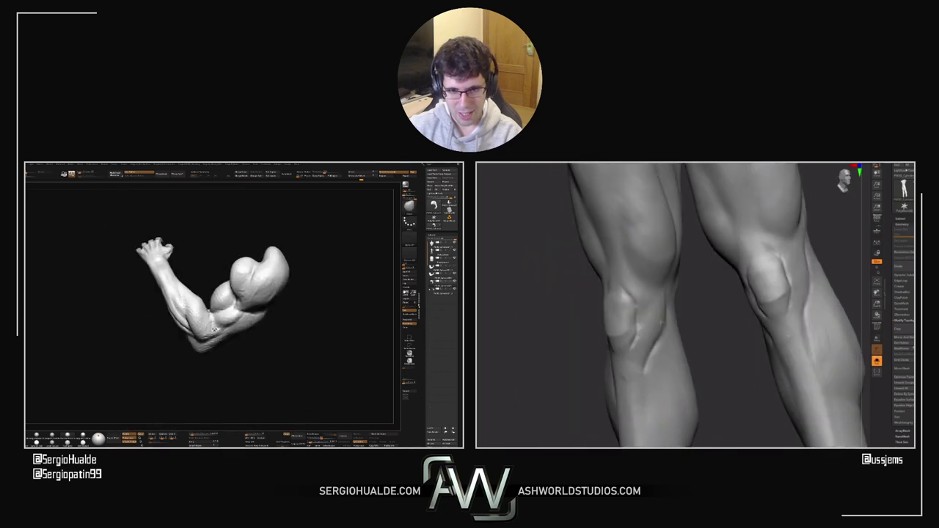
Step: Change the sculpting brush for the horned character's knees, and isolate the crossed-arm character's forearm with a mask for repositioning from the elbow
key("b")
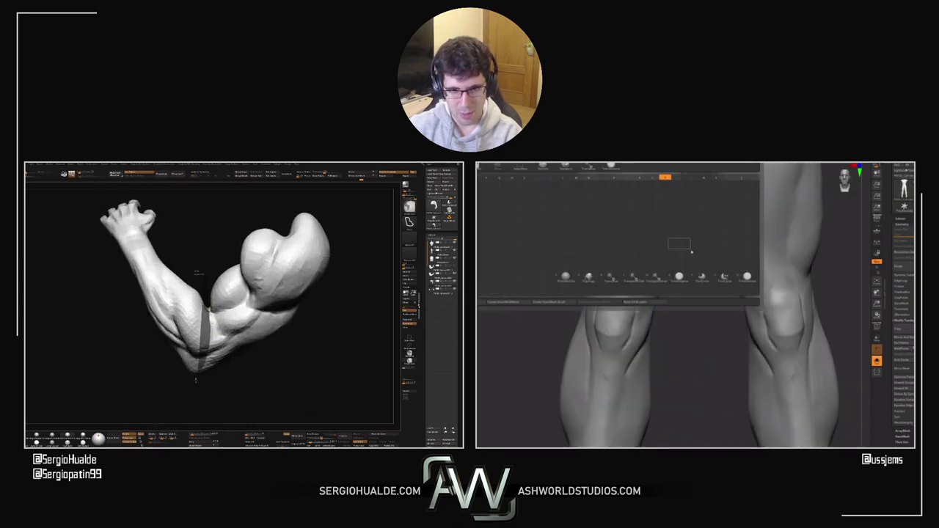
left_click(747, 277)
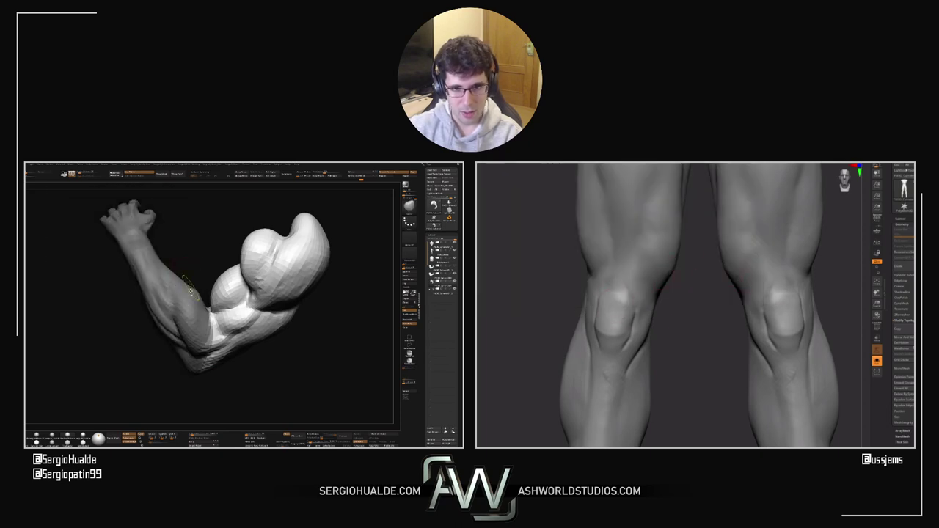
right_click_drag(189, 285, 186, 312, "ctrl")
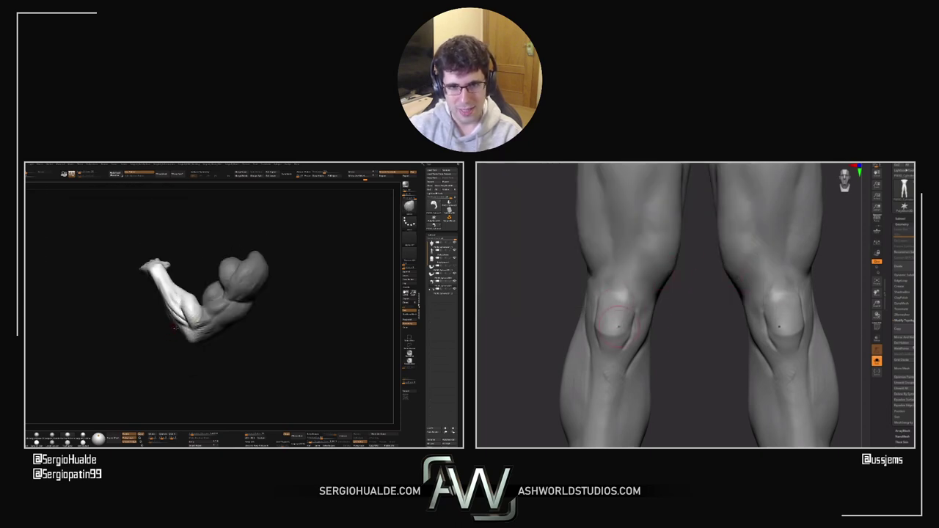
key("w")
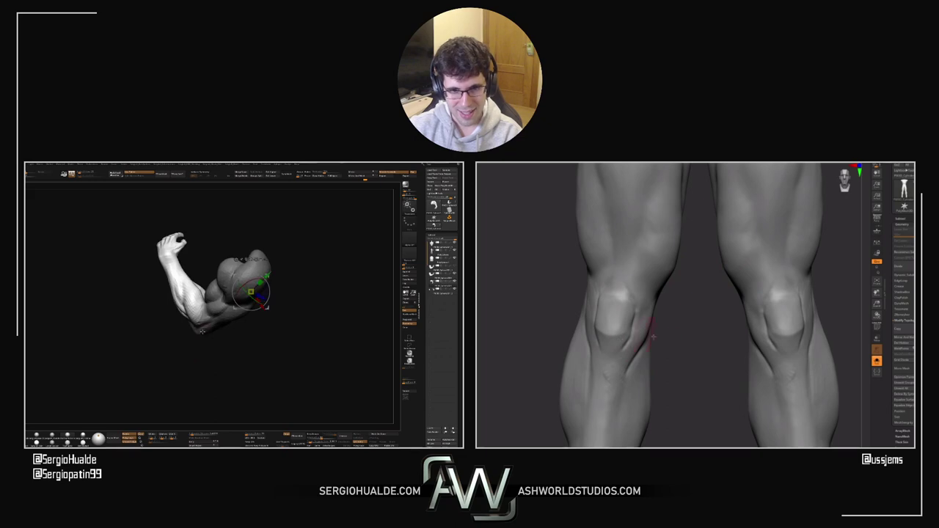
Step: Refine the kneecaps and the tendons and creases around them on the horned character's legs
left_click_drag(652, 335, 620, 320)
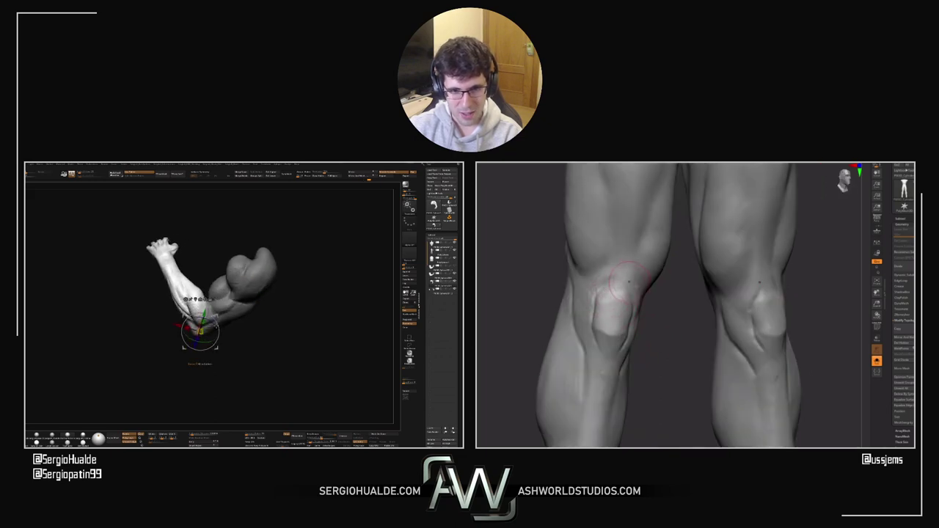
right_click_drag(629, 283, 615, 287)
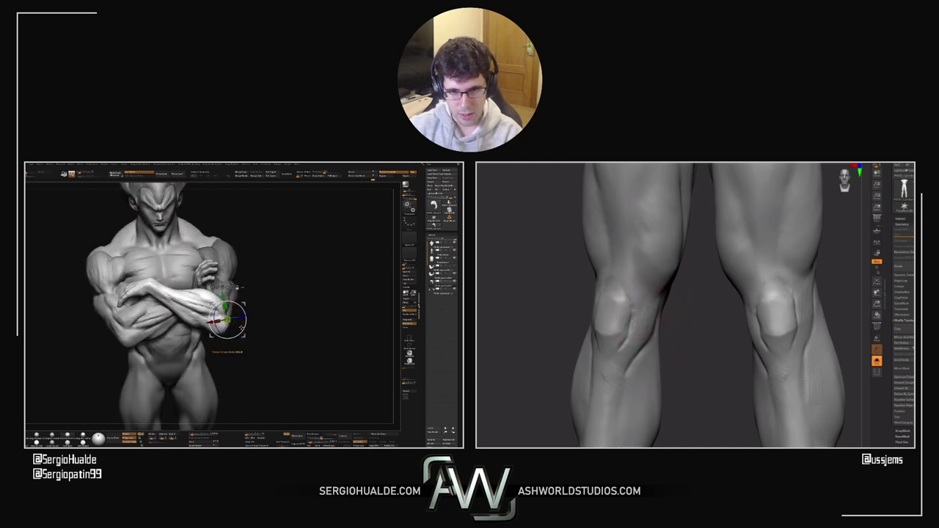
mouse_move(660, 359)
right_mouse_down()
mouse_move(665, 330)
mouse_move(655, 317)
right_mouse_up()
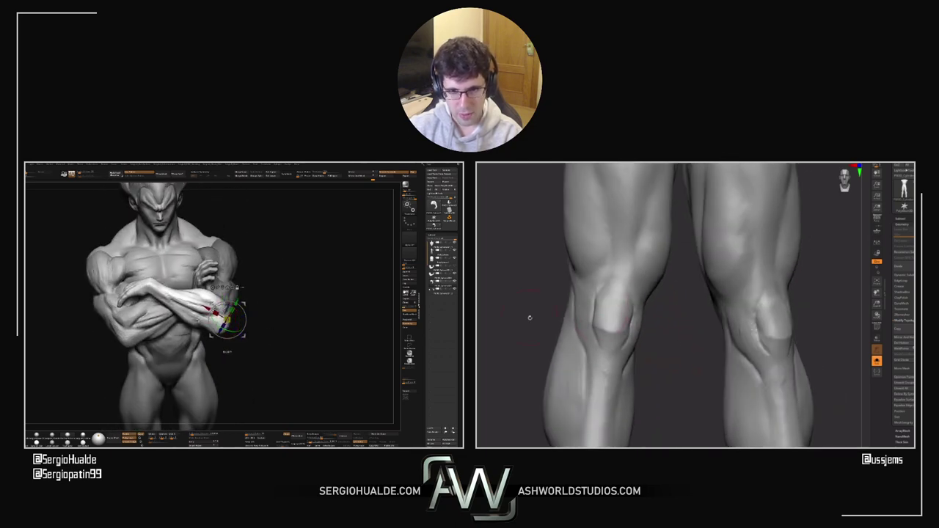
right_click_drag(530, 317, 590, 330)
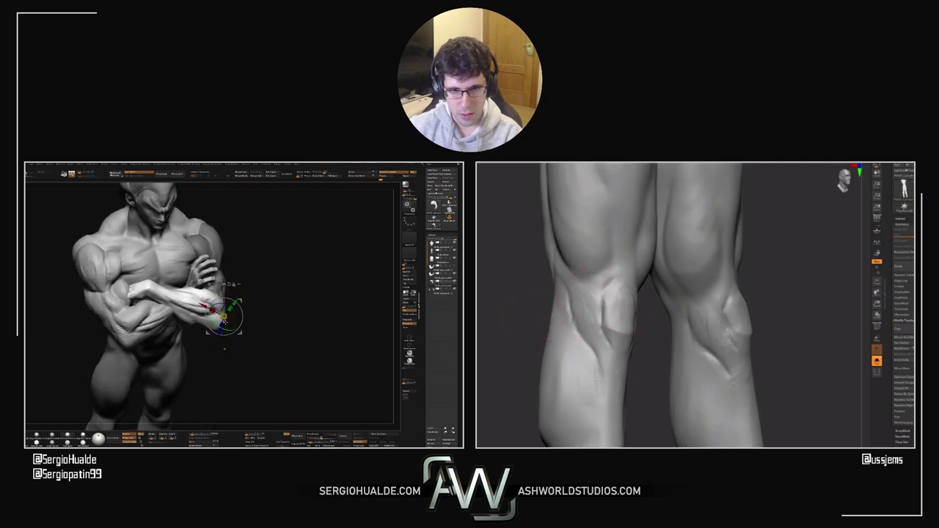
Step: Shape the outer thigh muscles down to the side of the knee on the horned character
mouse_move(539, 309)
right_mouse_down()
mouse_move(563, 278)
mouse_move(619, 247)
mouse_move(648, 325)
mouse_move(625, 307)
right_mouse_up()
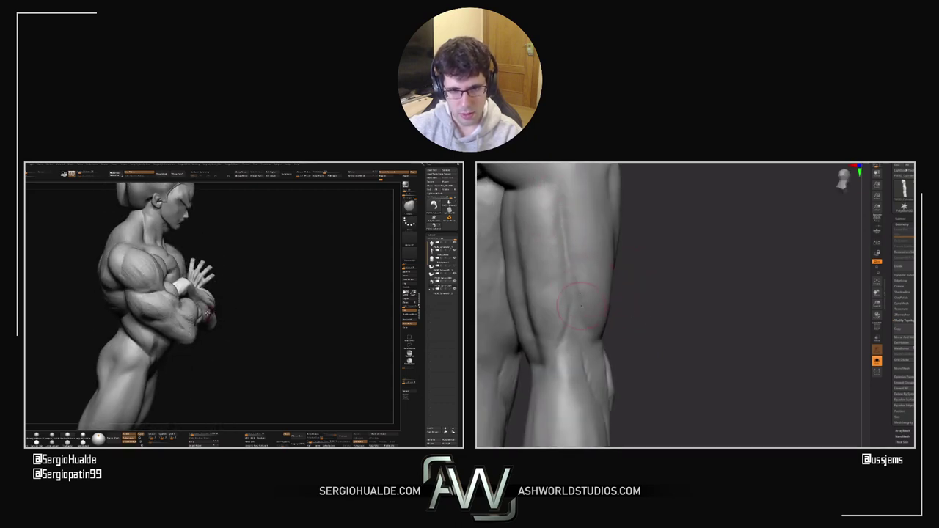
right_click_drag(582, 315, 578, 268)
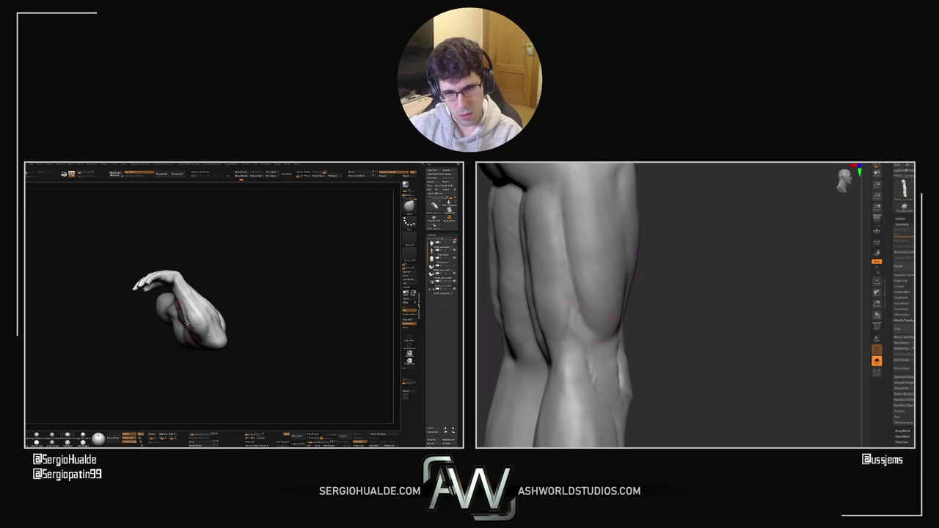
right_click_drag(624, 321, 602, 334)
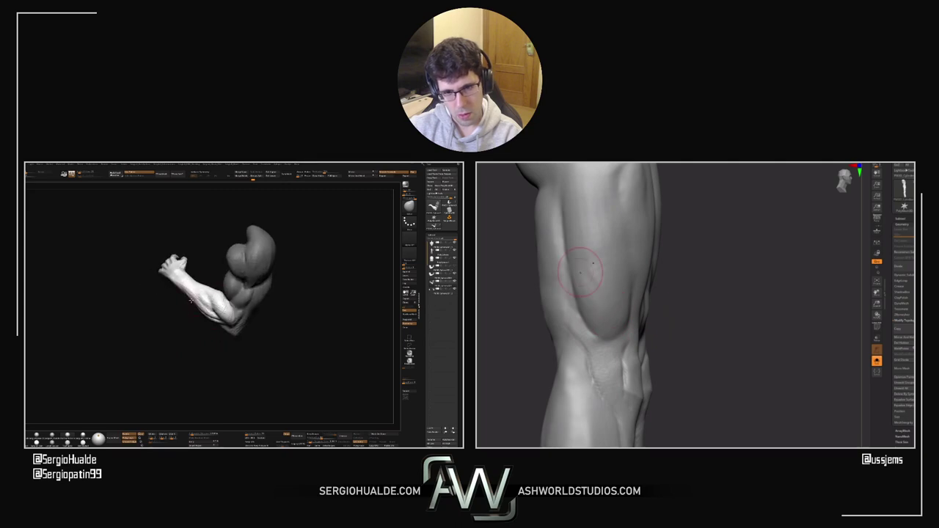
mouse_move(698, 290)
right_mouse_down()
mouse_move(727, 287)
mouse_move(751, 340)
right_mouse_up()
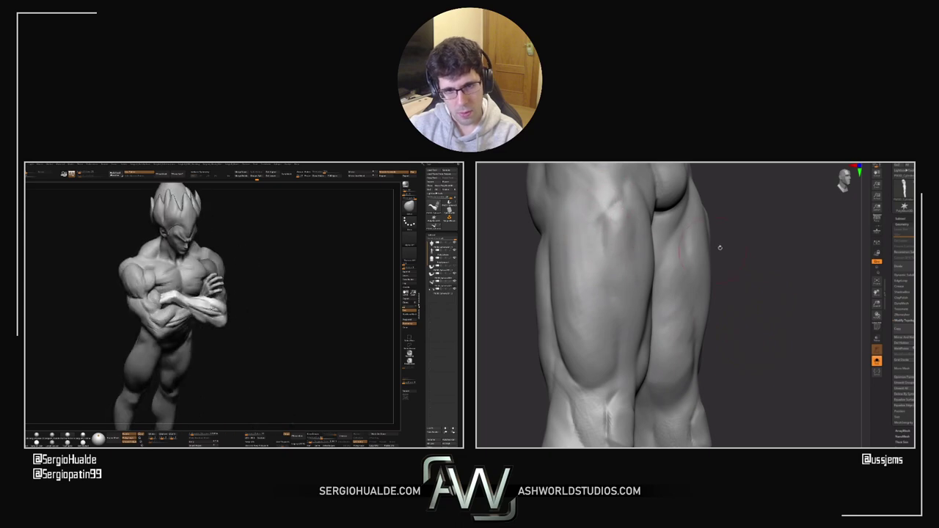
Step: Build up the front and inner thigh muscles above the knees of the horned character with a larger brush
right_click_drag(600, 239, 629, 259)
key("s")
left_click_drag(591, 258, 608, 258)
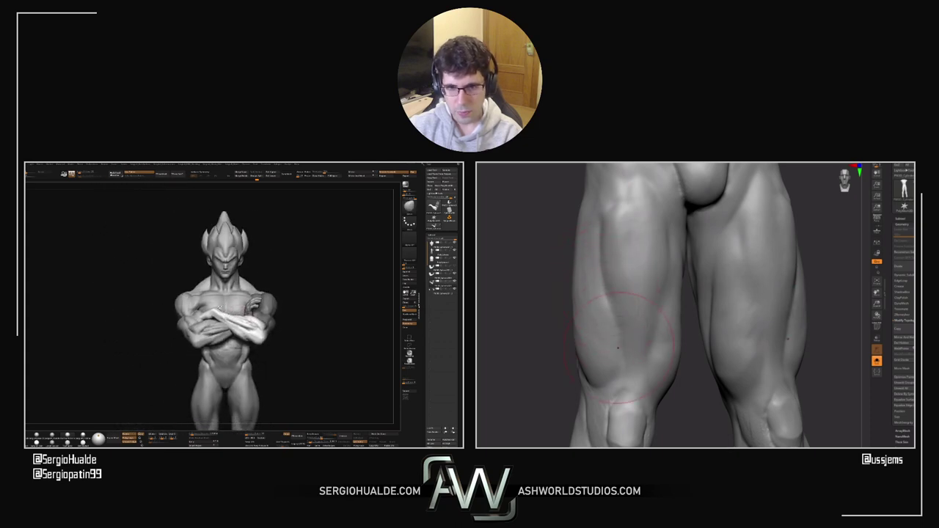
left_click_drag(692, 348, 645, 326)
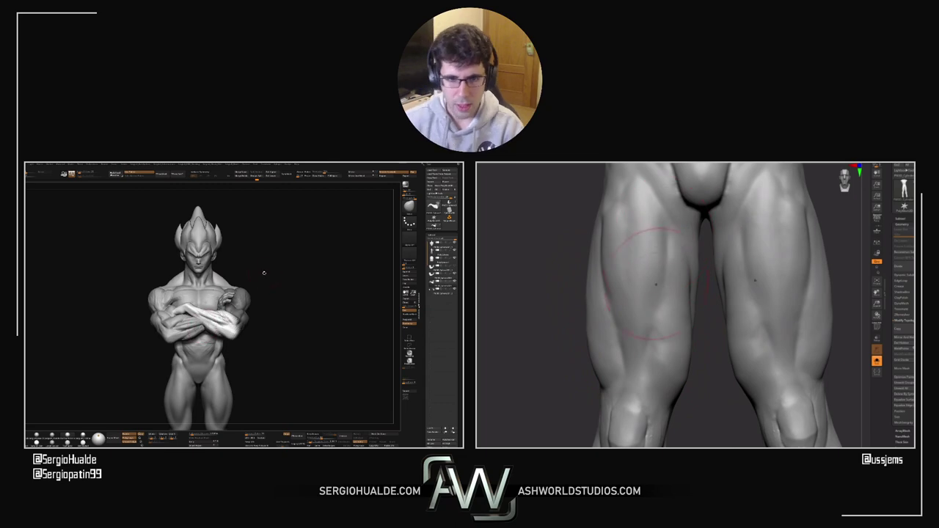
left_click_drag(700, 333, 684, 218)
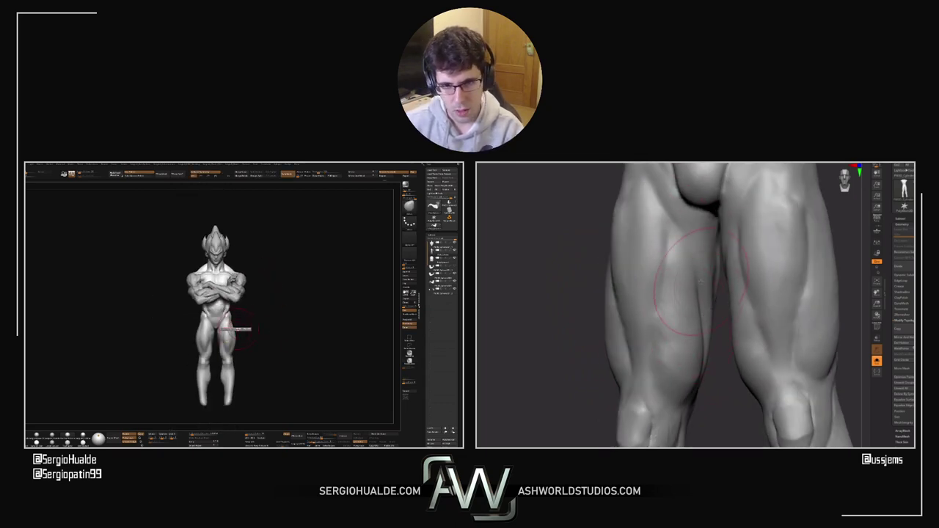
left_click_drag(678, 296, 681, 307)
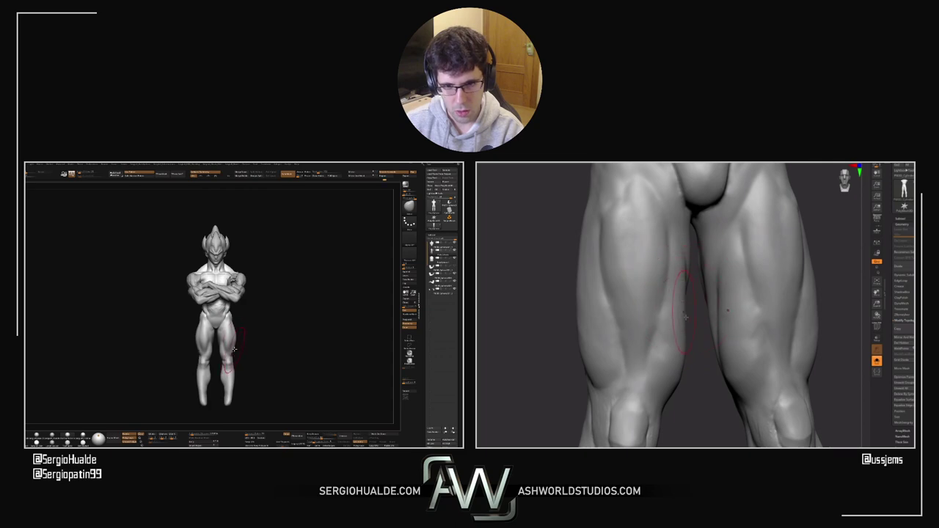
right_click_drag(685, 317, 683, 324)
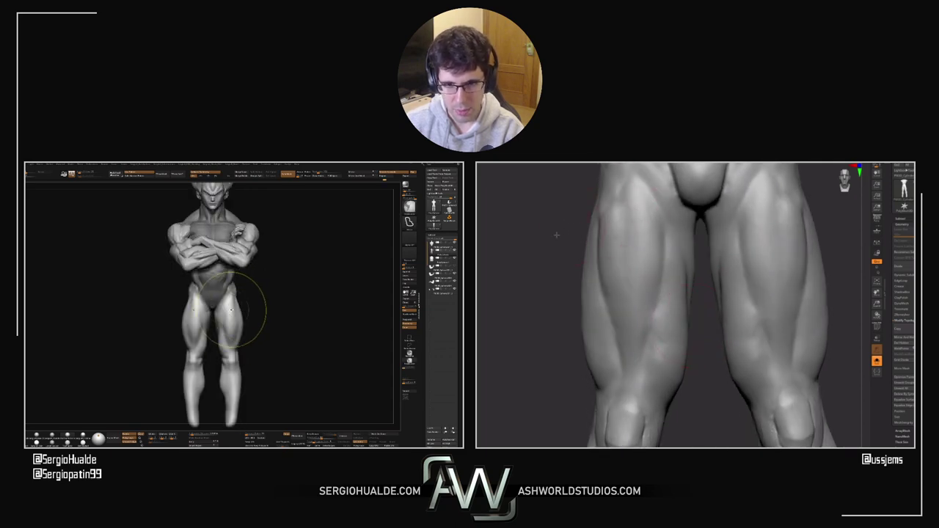
Step: Refine the upper thigh muscles running from the hips and groin on the horned character's legs
left_click_drag(555, 235, 549, 276, "alt")
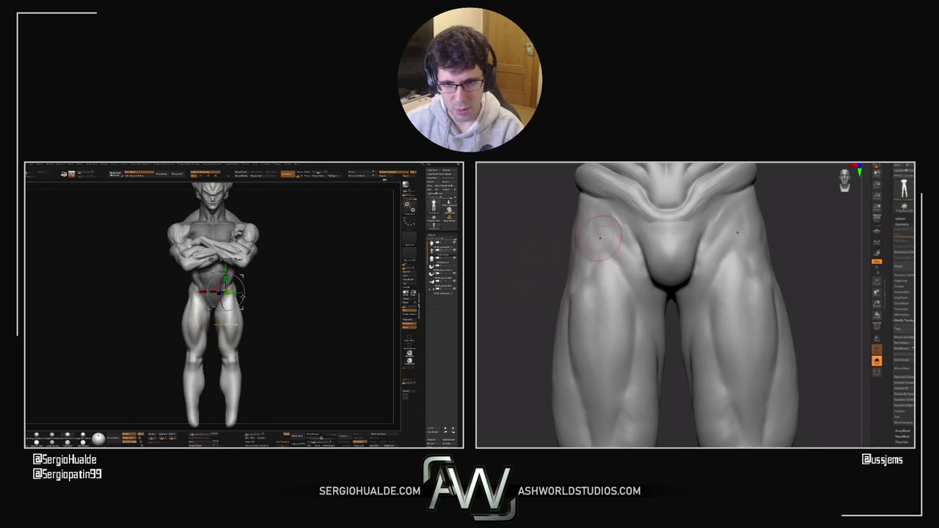
left_click_drag(532, 259, 596, 232)
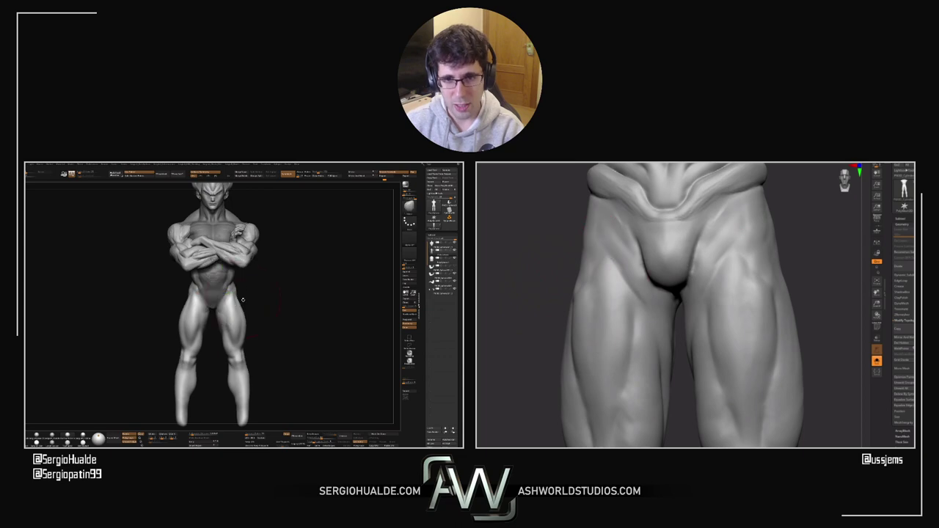
left_click_drag(557, 260, 560, 248)
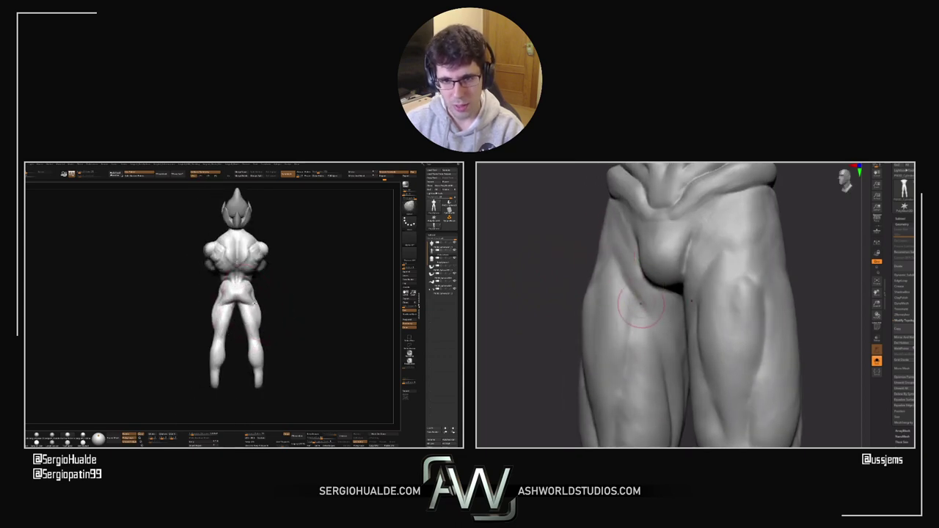
left_click_drag(573, 232, 576, 235)
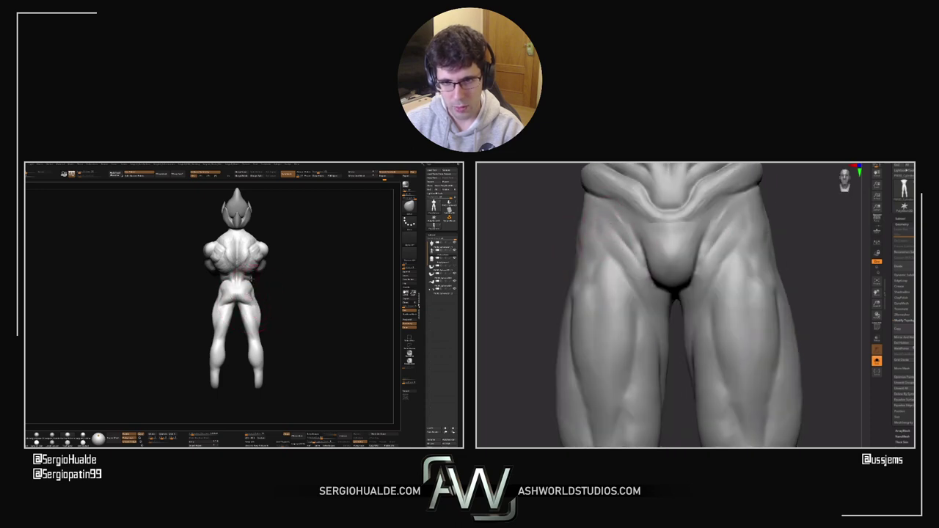
left_click_drag(532, 268, 549, 269)
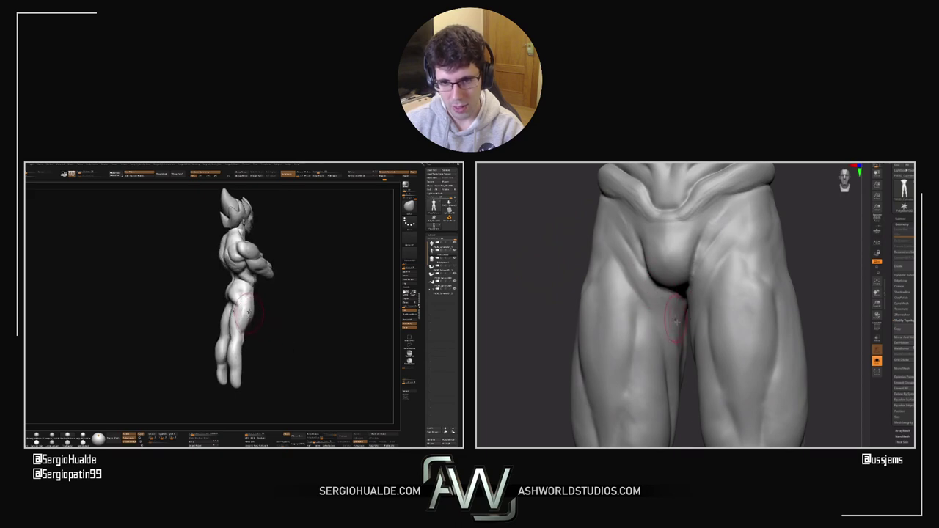
left_click_drag(560, 321, 540, 320)
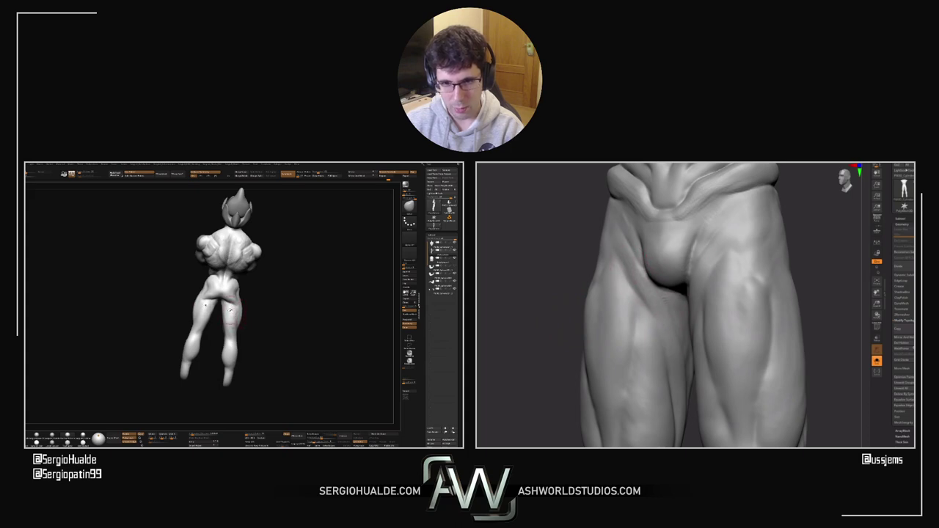
left_click_drag(565, 302, 617, 306)
right_click_drag(631, 282, 659, 249)
left_click_drag(655, 241, 568, 324)
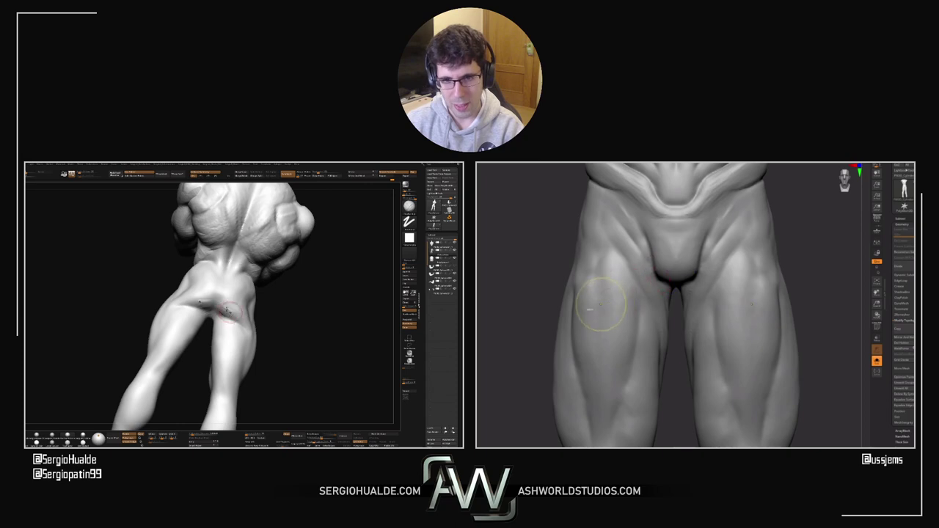
Step: Sculpt and smooth the muscles around the inner, back and outer thighs of the horned character
left_click_drag(714, 337, 738, 325, "alt")
left_click_drag(796, 327, 714, 268, "alt")
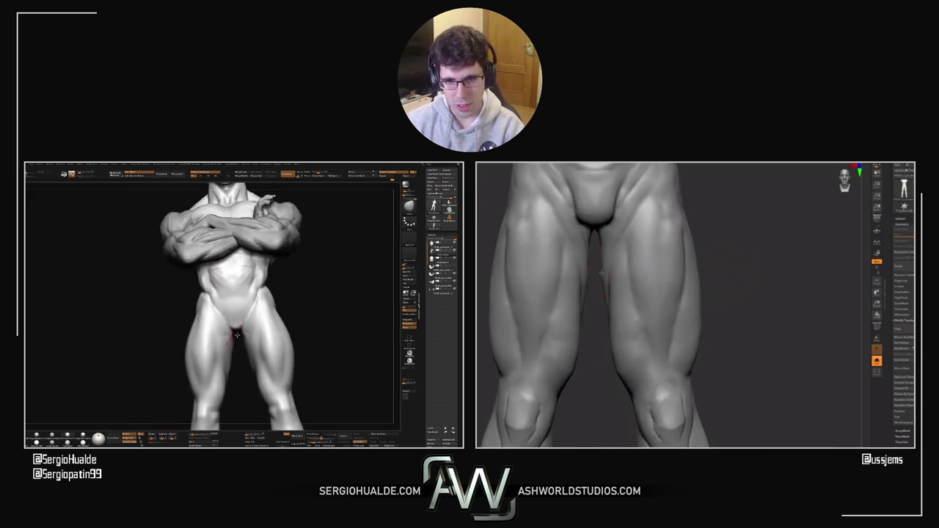
mouse_move(599, 326)
left_mouse_down()
mouse_move(697, 334)
mouse_move(587, 346)
mouse_move(591, 329)
mouse_move(581, 328)
left_mouse_up()
key("s")
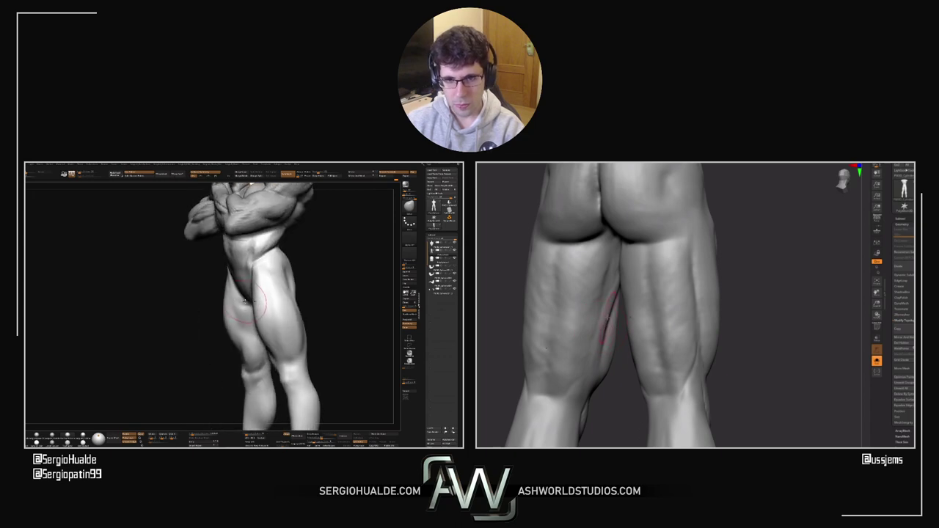
right_click_drag(542, 359, 545, 350, "shift")
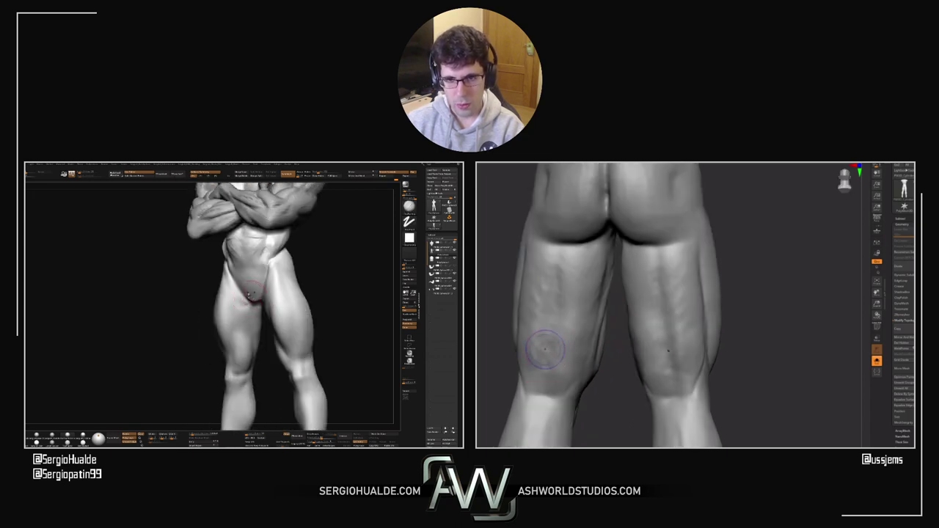
right_click_drag(689, 362, 723, 355)
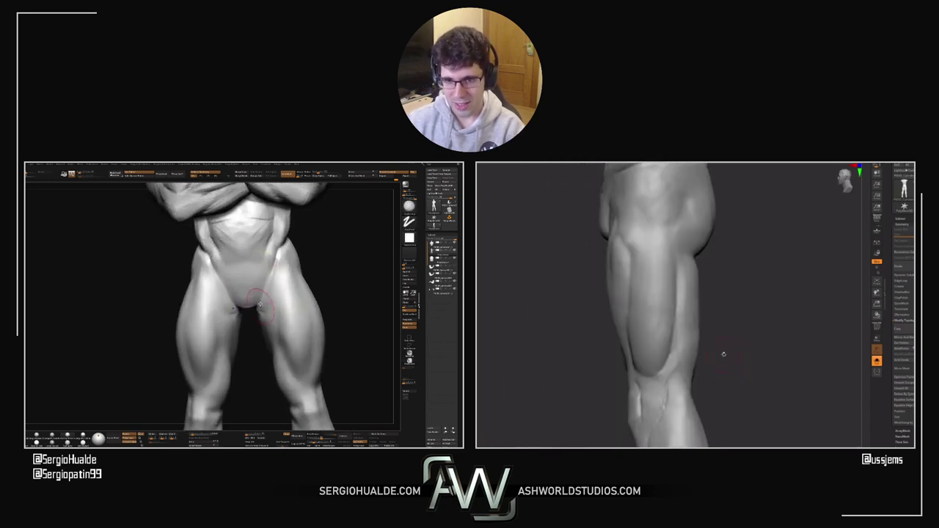
mouse_move(697, 354)
left_mouse_down()
mouse_move(650, 349)
mouse_move(690, 345)
left_mouse_up()
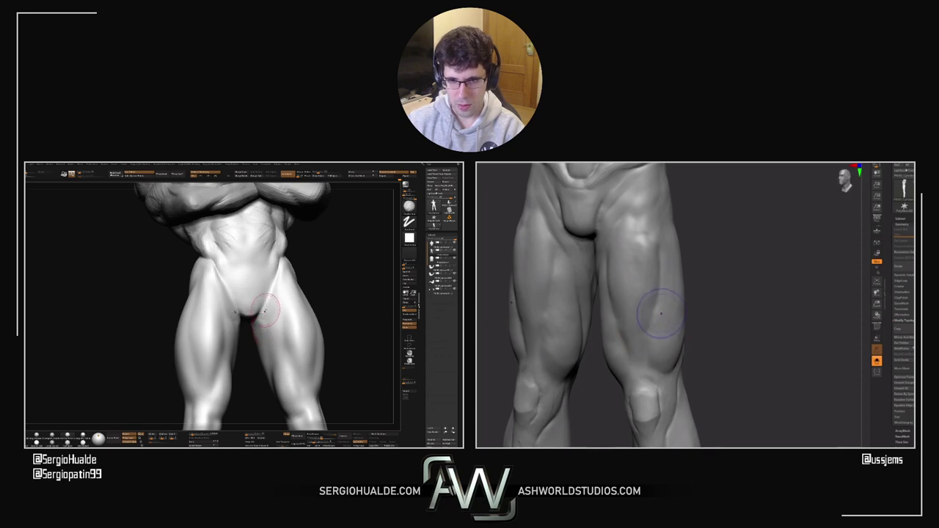
Step: Refine the front thigh muscles of the horned character from the groin down to above the knees
left_click_drag(660, 314, 664, 306)
left_click_drag(690, 261, 648, 261)
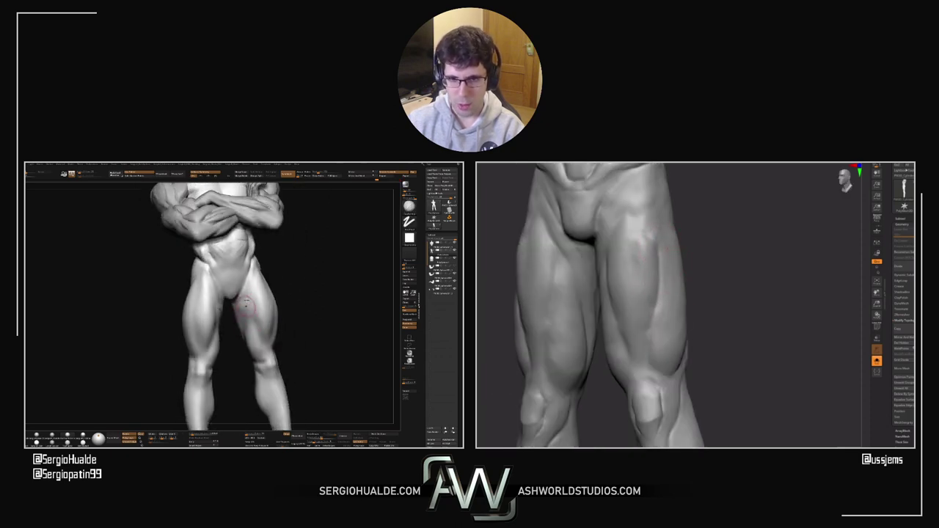
left_click_drag(676, 318, 615, 279)
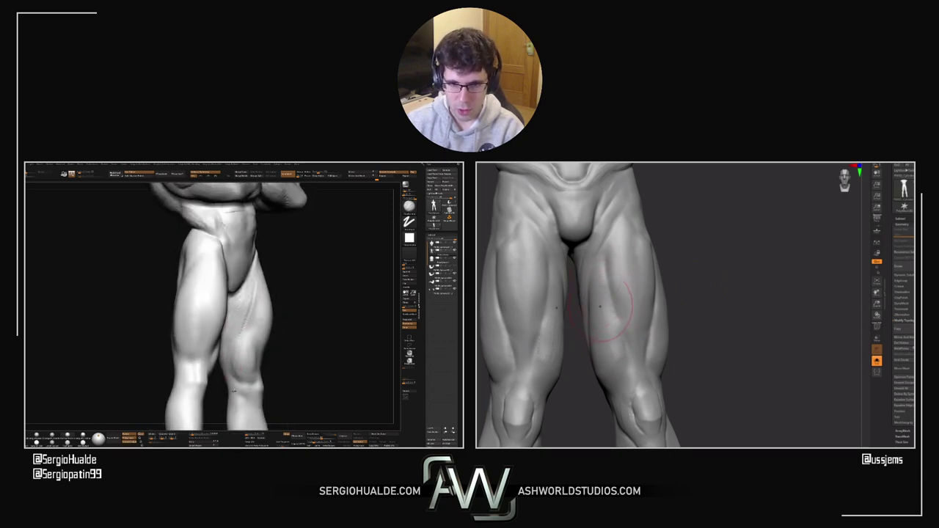
left_click_drag(702, 304, 718, 307)
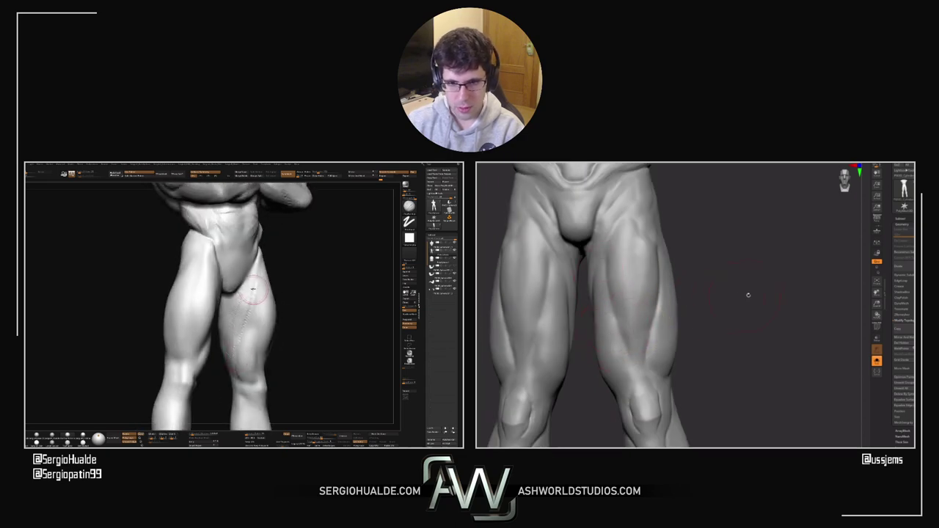
left_click_drag(724, 262, 719, 342, "alt")
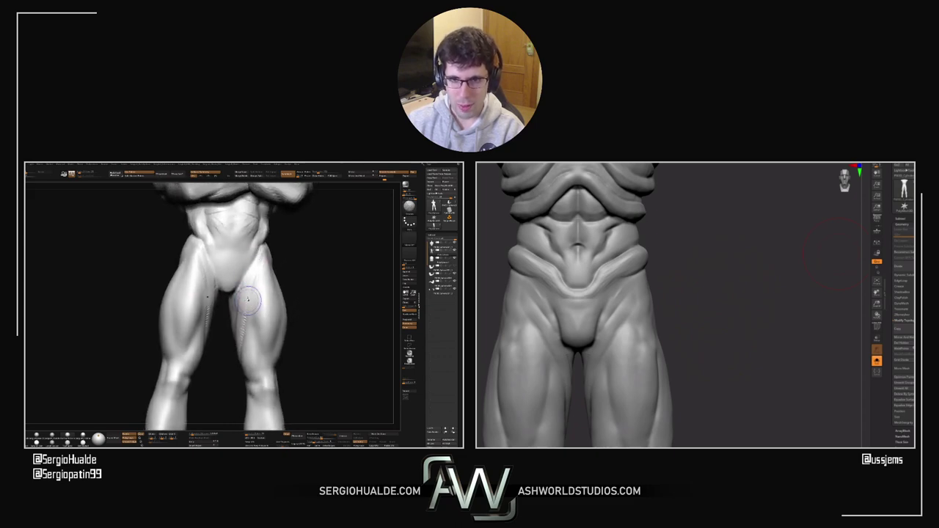
left_click_drag(671, 278, 679, 306)
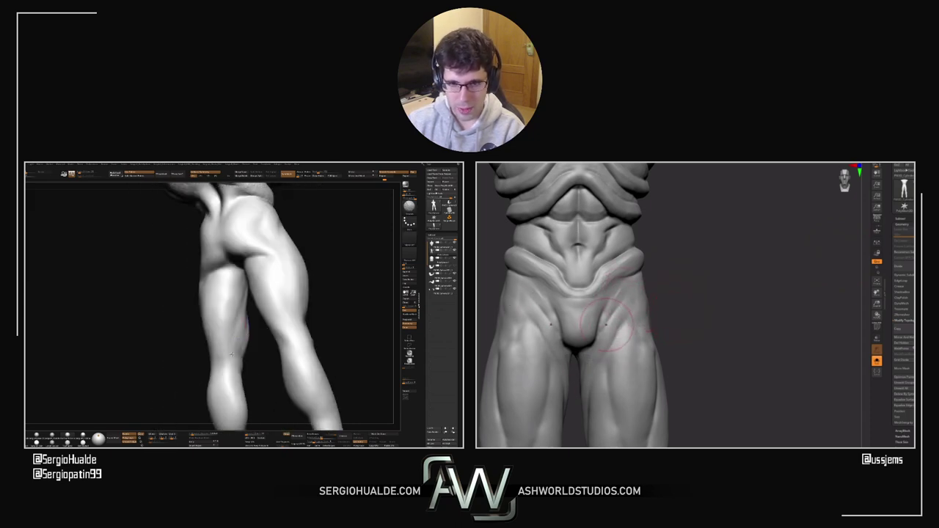
Step: Shape the inner thigh muscles below the groin on the horned character, checking them from the back and front
left_click_drag(664, 322, 691, 262)
left_click_drag(678, 323, 697, 316)
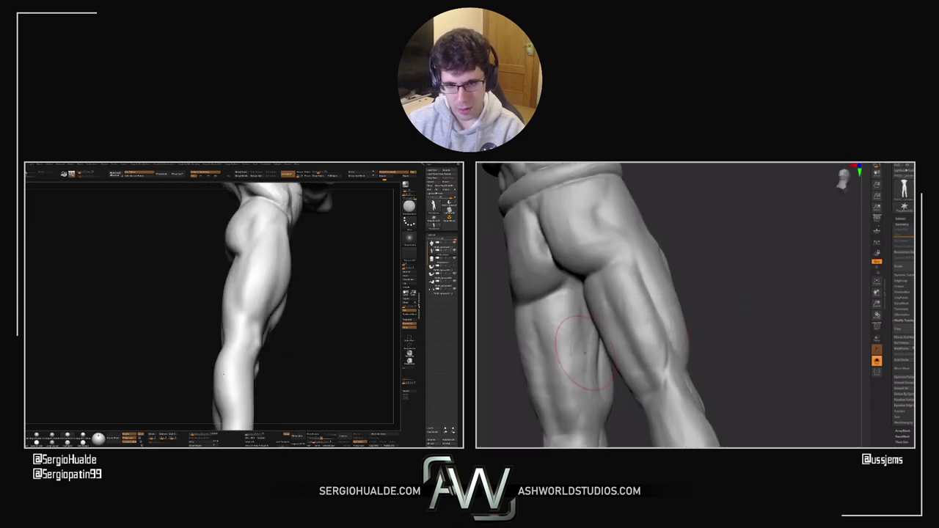
left_click_drag(764, 321, 694, 325)
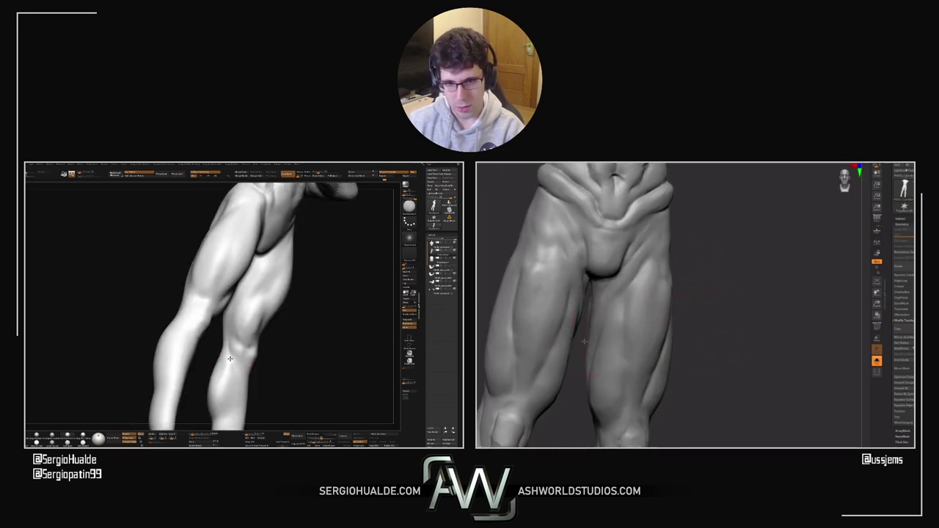
left_click_drag(590, 335, 580, 338)
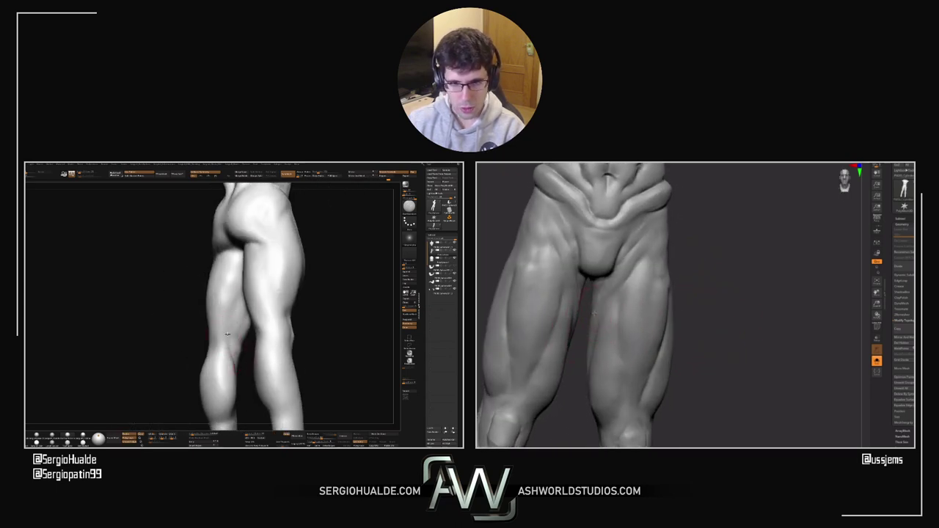
left_click_drag(594, 314, 589, 353)
Step: Sculpt the outer hip and the side of the buttocks on the horned character with an adjusted brush size
left_click_drag(734, 300, 614, 293)
left_click_drag(671, 273, 624, 291)
left_click_drag(689, 281, 659, 298)
mouse_move(579, 319)
left_mouse_down()
mouse_move(541, 329)
mouse_move(621, 291)
left_mouse_up()
key("s")
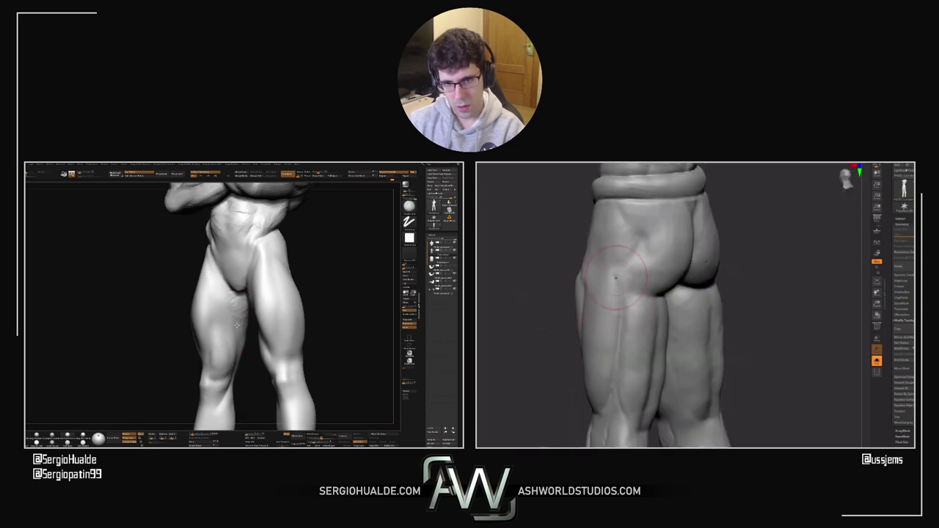
mouse_move(540, 328)
left_mouse_down()
mouse_move(587, 327)
mouse_move(539, 326)
left_mouse_up()
left_click_drag(704, 309, 574, 291)
Step: Shape the crease under the horned character's buttocks and the inner thighs of the crossed-arms character
left_click_drag(251, 335, 256, 324)
left_click_drag(584, 321, 682, 284)
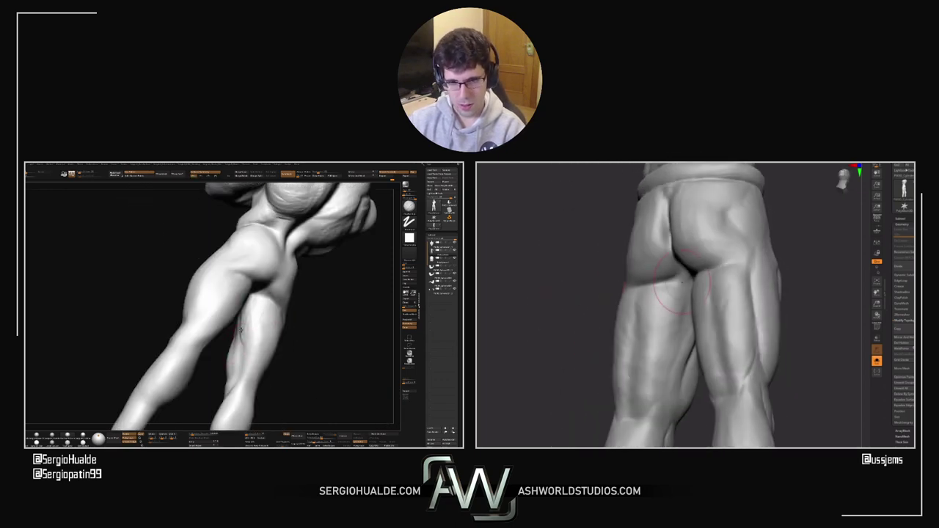
left_click_drag(592, 298, 618, 287)
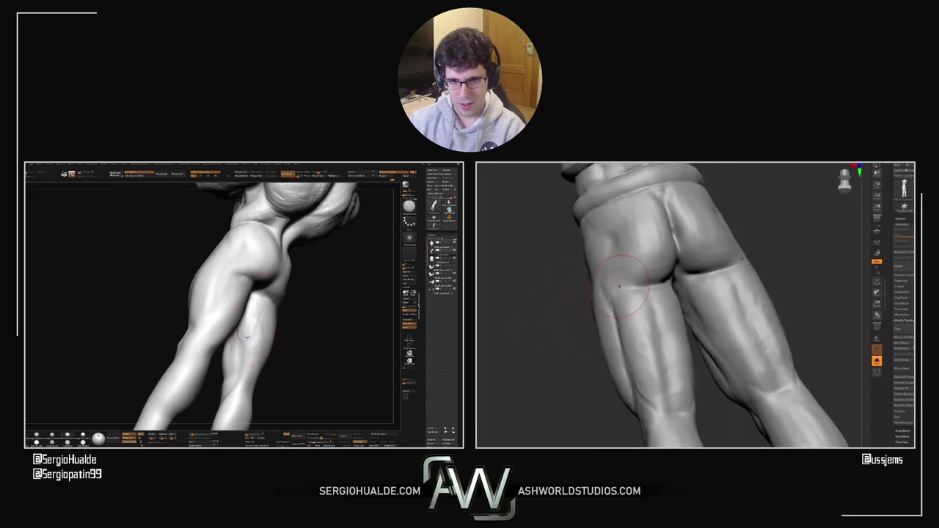
right_click_drag(260, 310, 256, 322)
mouse_move(745, 248)
left_mouse_down()
mouse_move(763, 236)
mouse_move(682, 242)
left_mouse_up()
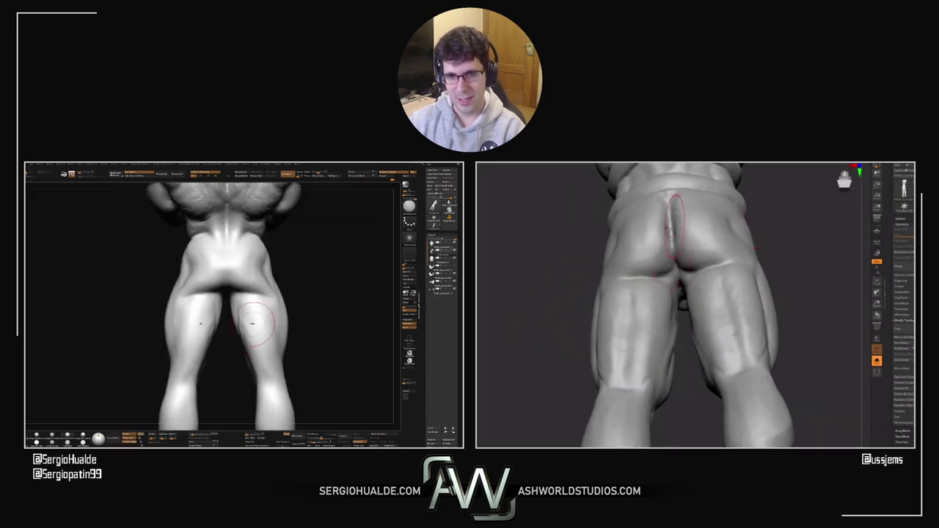
mouse_move(789, 199)
left_mouse_down()
mouse_move(797, 235)
mouse_move(786, 224)
left_mouse_up()
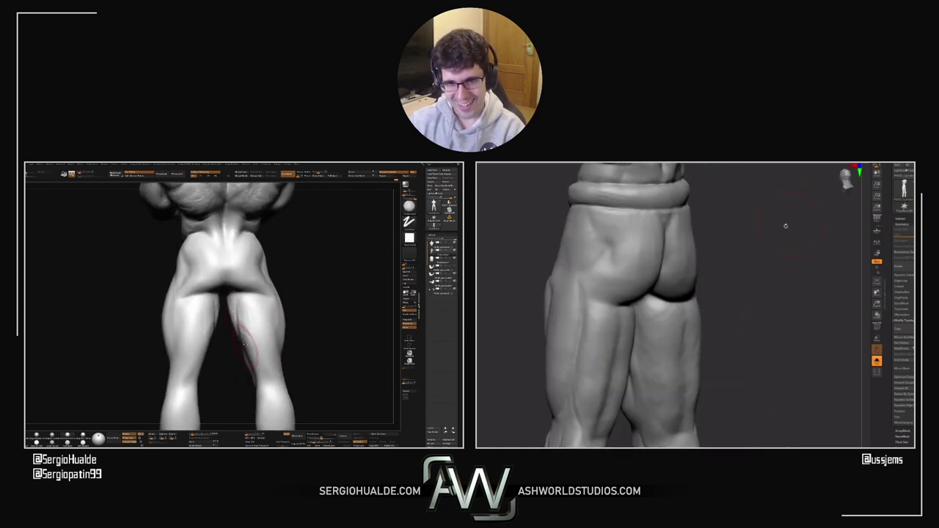
Step: Build up the hip muscles between the waist folds and the upper front thigh on the horned character
left_click_drag(511, 249, 581, 249)
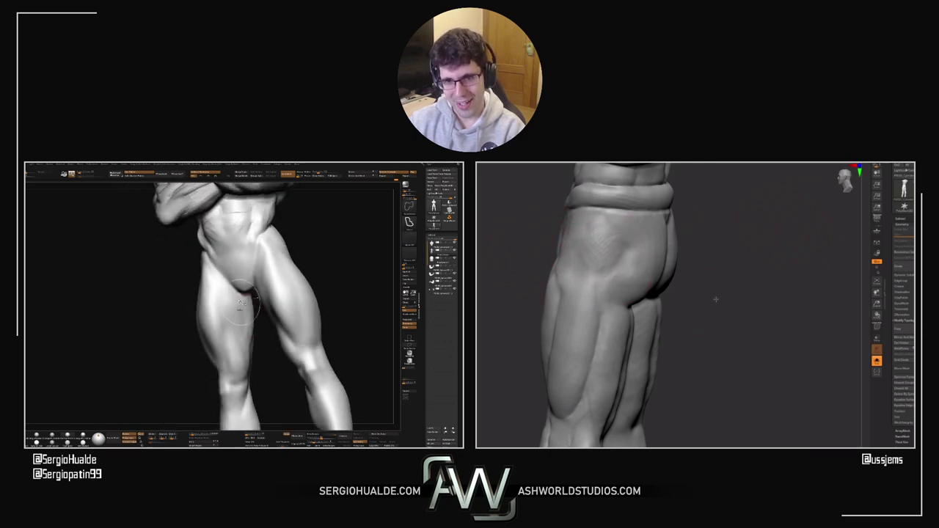
left_click_drag(715, 298, 680, 276)
left_click_drag(641, 249, 595, 283, "alt")
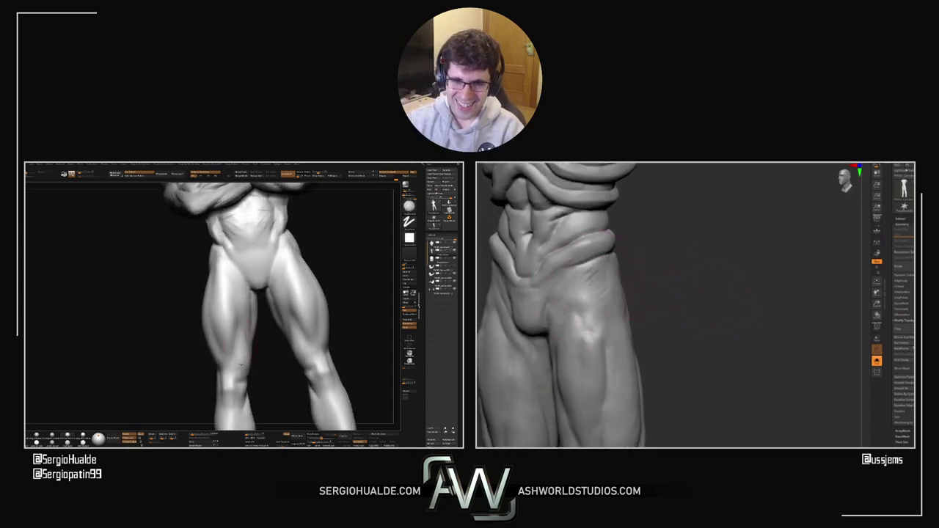
left_click_drag(608, 298, 651, 298)
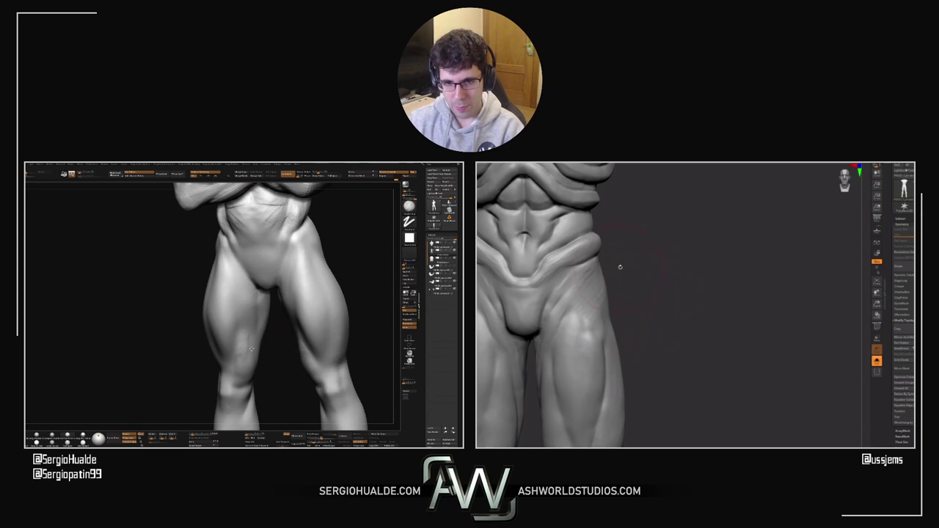
left_click_drag(620, 267, 580, 270)
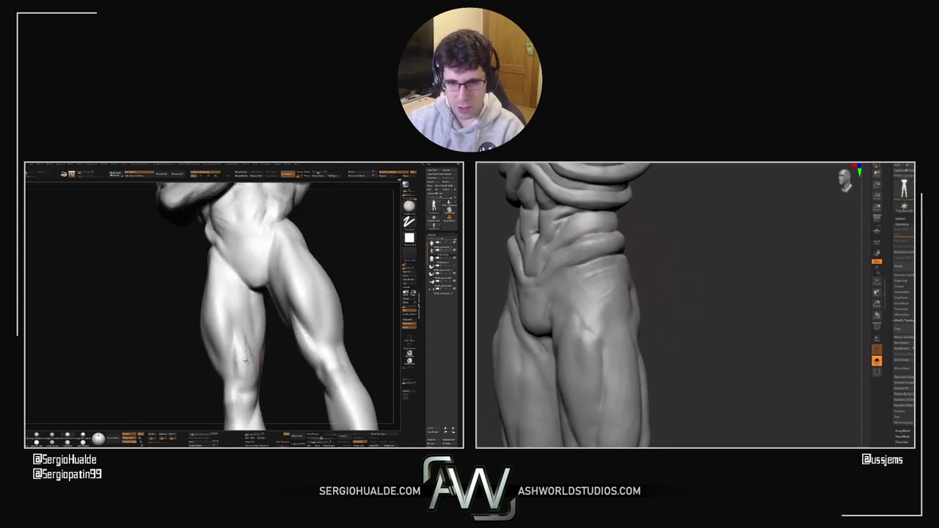
left_click_drag(622, 273, 640, 315)
left_click_drag(544, 343, 544, 357)
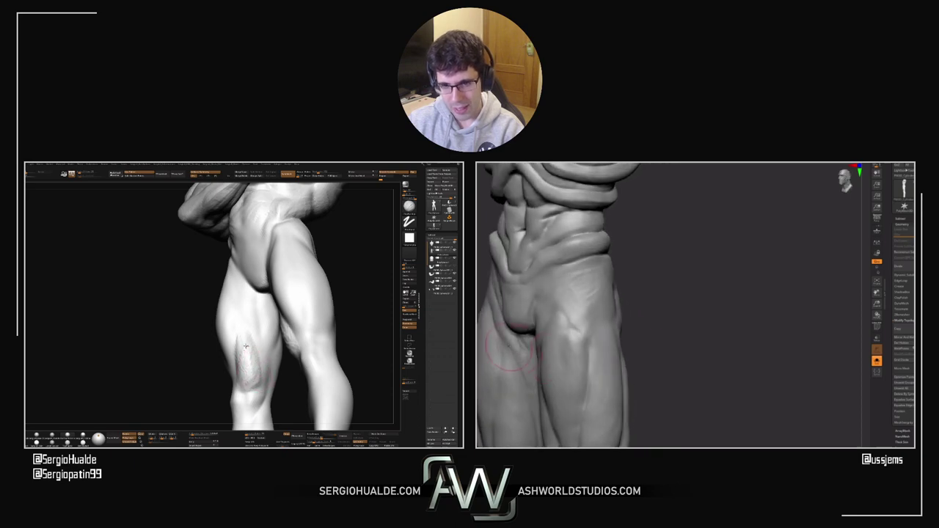
Step: Show the whole horned character with its head and arms and turn on the perspective view
right_click_drag(510, 347, 588, 350)
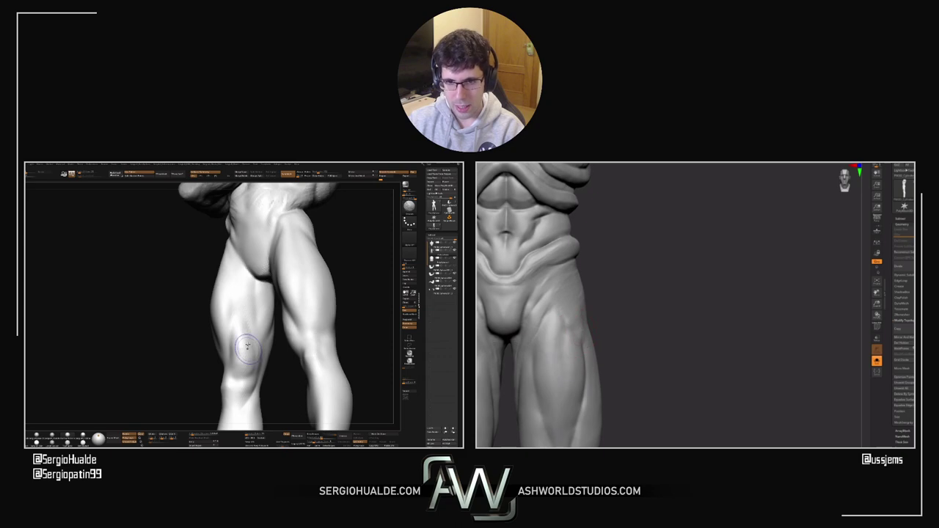
right_click_drag(612, 342, 642, 331, "ctrl")
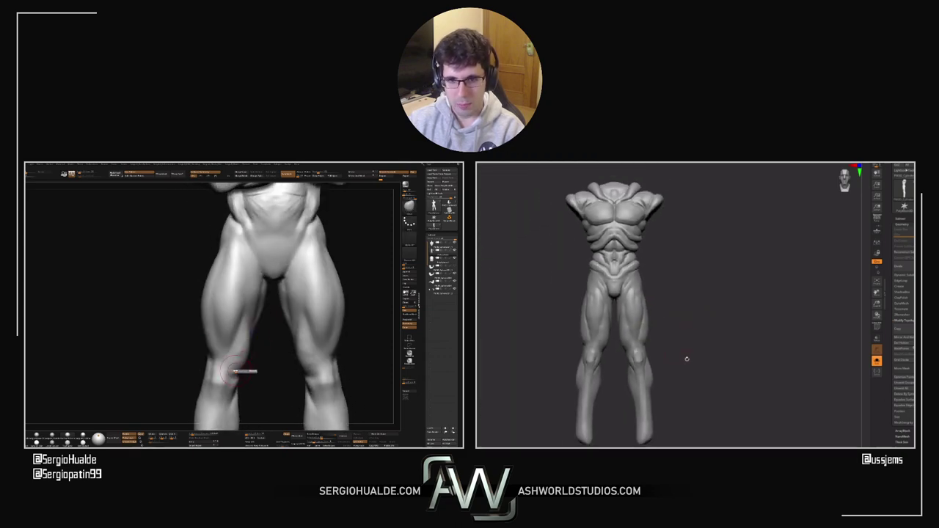
right_click_drag(685, 358, 661, 359)
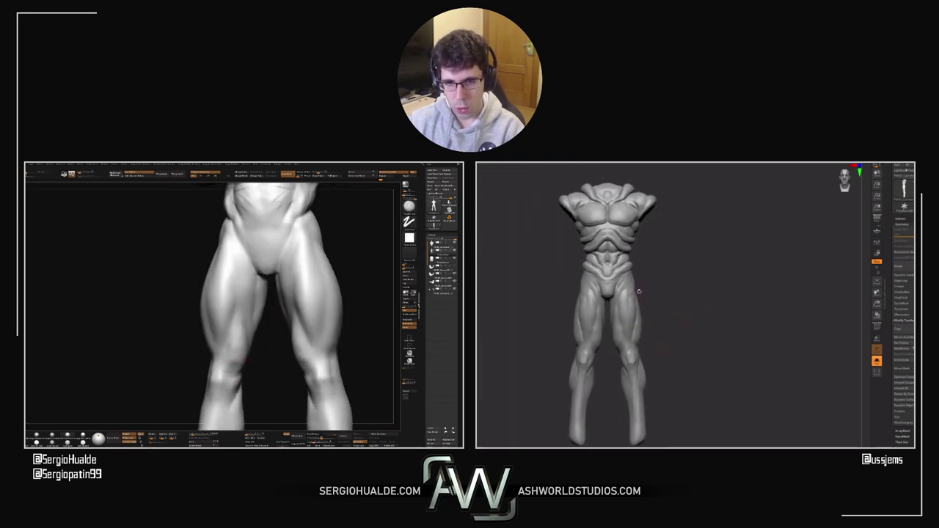
right_click_drag(640, 292, 689, 379, "ctrl")
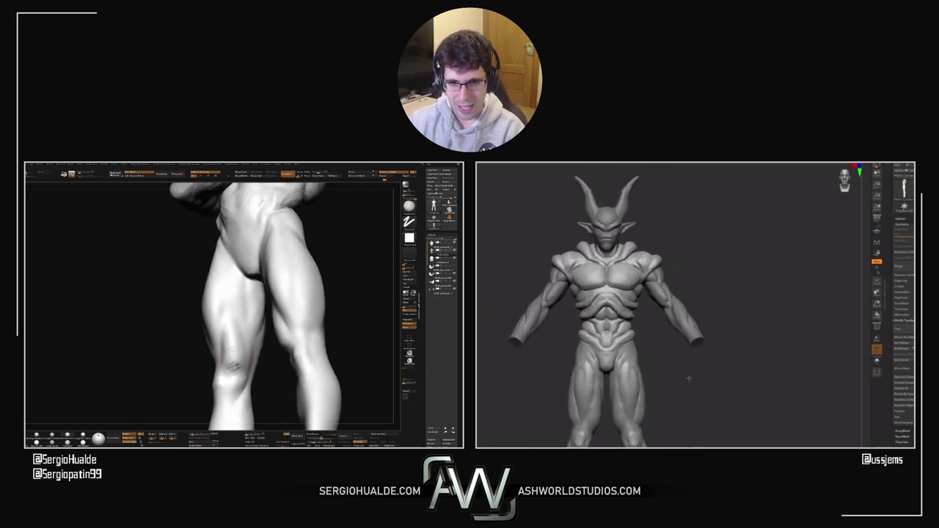
right_click(730, 381)
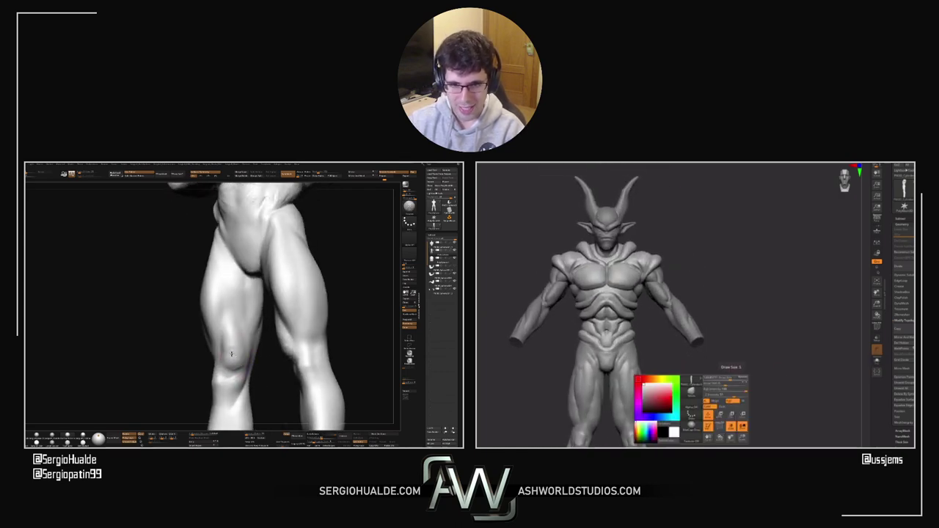
left_click(877, 219)
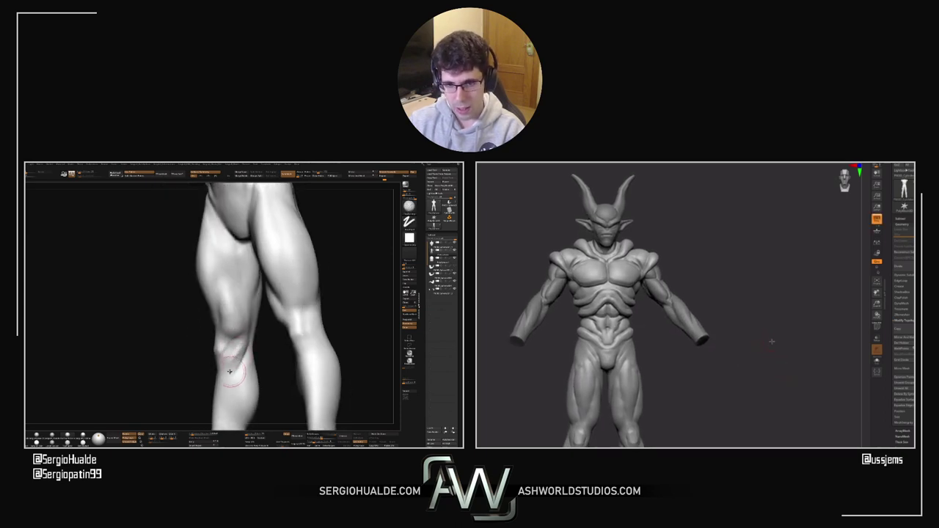
Step: Refine the muscles and tendons around the inner knees of the horned character and the lower legs of the crossed-arms character
mouse_move(769, 342)
left_mouse_down()
mouse_move(747, 359)
mouse_move(800, 315)
left_mouse_up()
right_click_drag(608, 300, 656, 289, "ctrl")
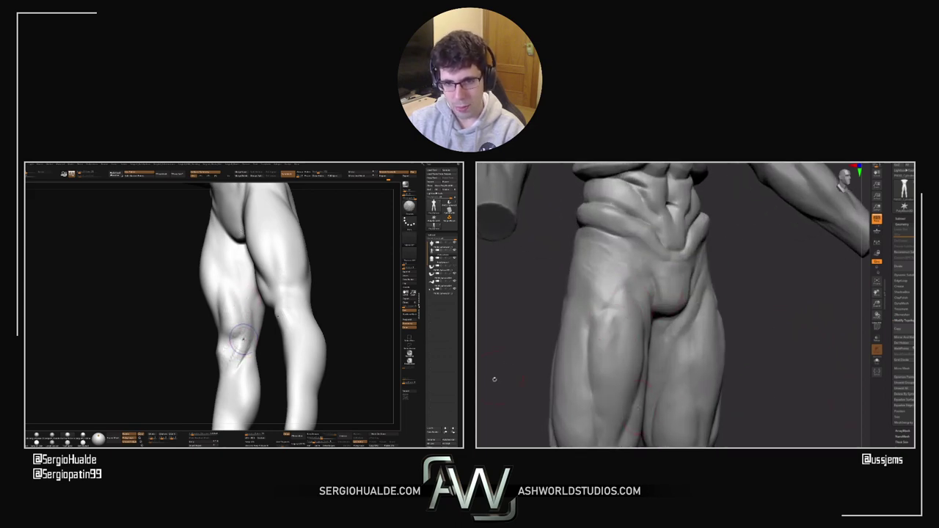
left_click_drag(494, 379, 504, 339, "alt")
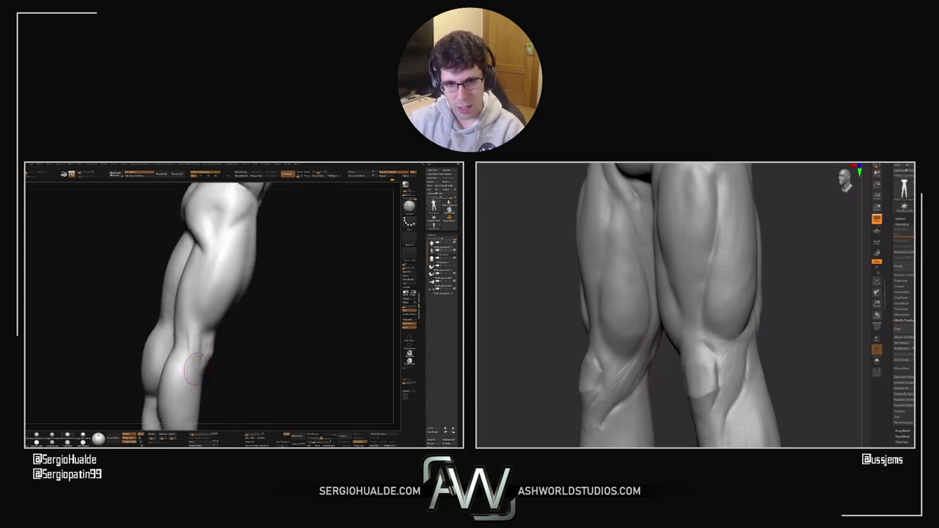
mouse_move(197, 368)
right_mouse_down()
mouse_move(181, 348)
mouse_move(190, 354)
right_mouse_up()
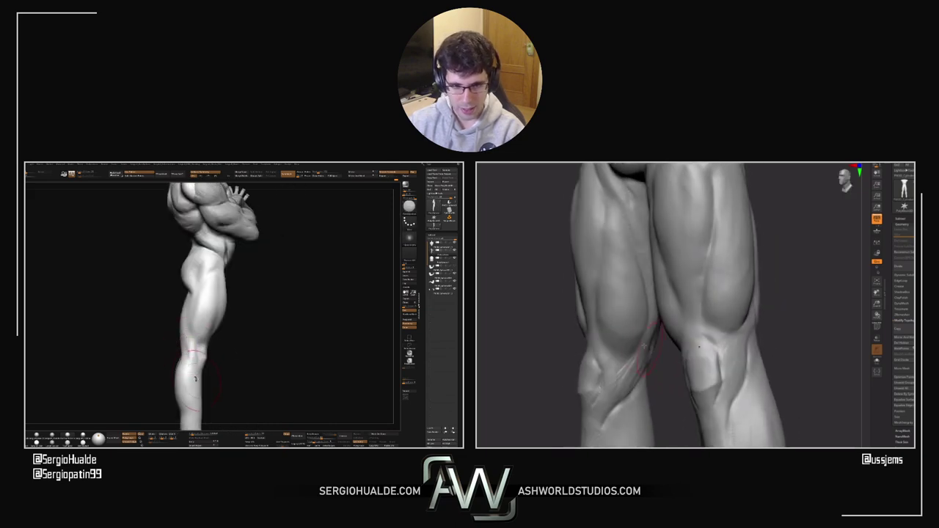
left_click_drag(534, 315, 608, 252)
right_click_drag(190, 361, 195, 367)
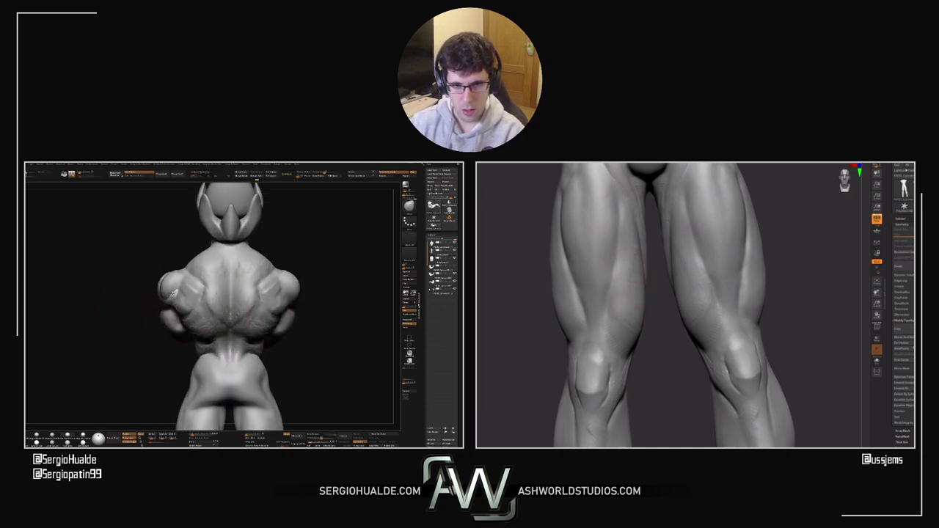
Step: Refine the horned character's thighs and buttocks from the front and back with an adjusted brush size
mouse_move(647, 329)
left_mouse_down()
mouse_move(521, 274)
mouse_move(524, 329)
mouse_move(490, 327)
mouse_move(596, 271)
left_mouse_up()
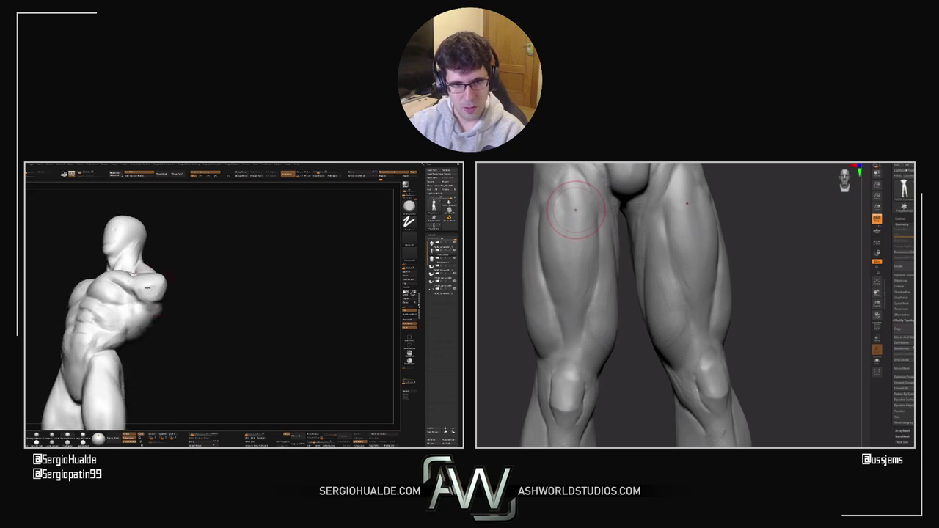
mouse_move(609, 373)
left_mouse_down()
mouse_move(618, 372)
mouse_move(485, 285)
mouse_move(498, 281)
left_mouse_up()
key("s")
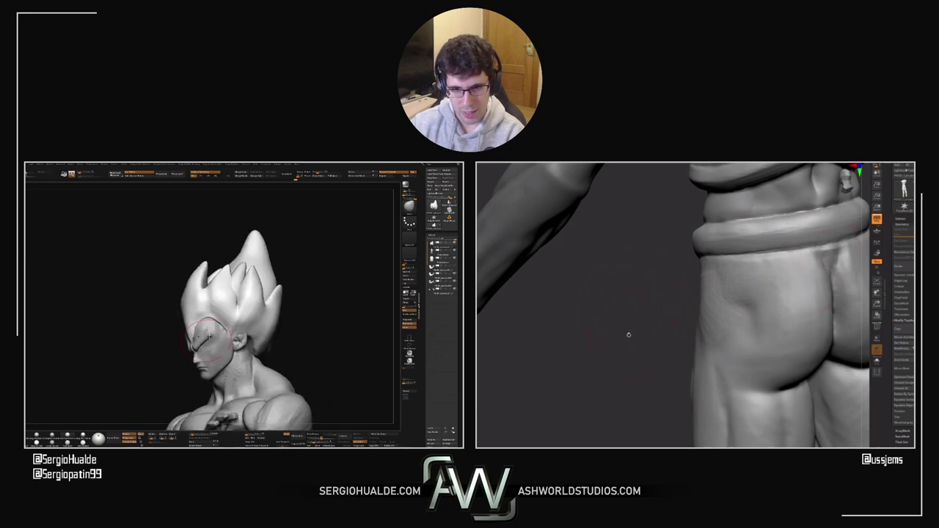
left_click_drag(629, 336, 486, 311)
left_click_drag(593, 305, 642, 309)
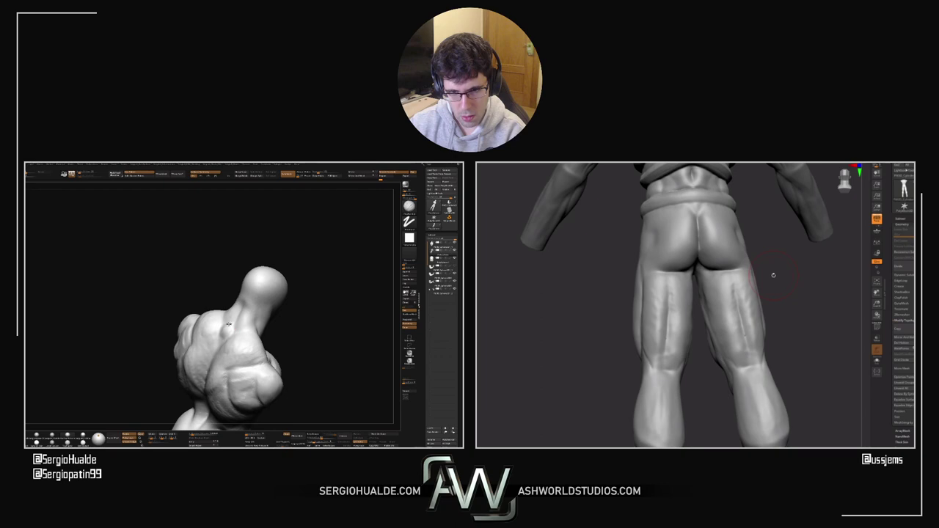
mouse_move(776, 297)
left_mouse_down()
mouse_move(795, 306)
mouse_move(768, 287)
mouse_move(752, 303)
left_mouse_up()
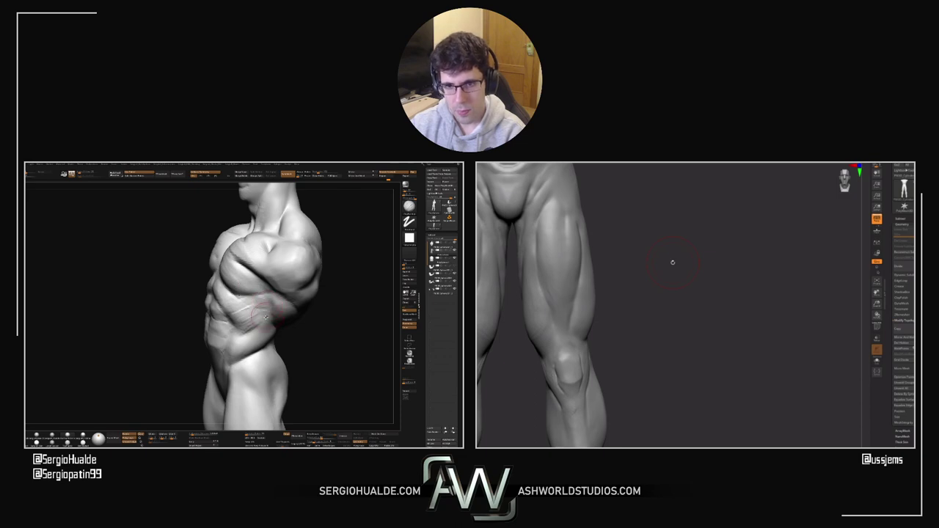
Step: Define the abdominal muscles of the crossed-arms character and refine the inner knees of the horned character
left_click_drag(259, 328, 200, 317, "alt")
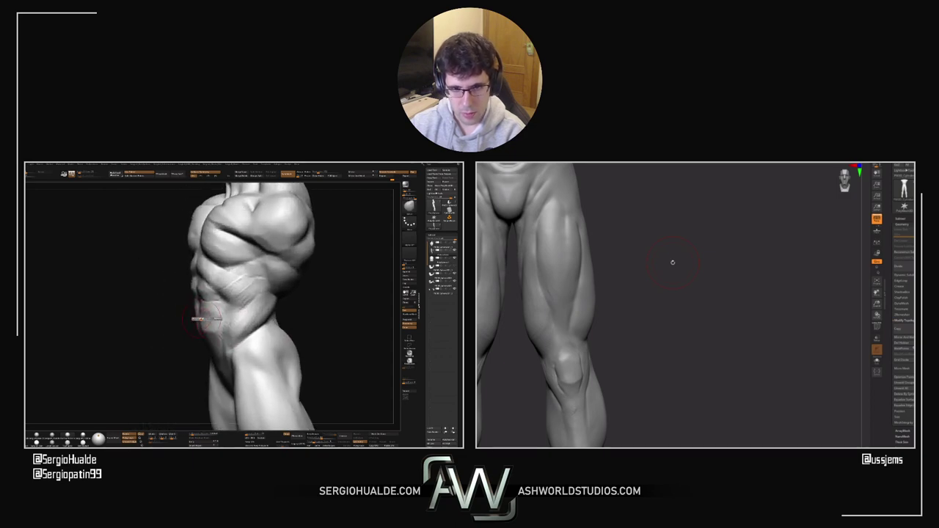
mouse_move(210, 320)
right_mouse_down()
mouse_move(197, 318)
mouse_move(208, 314)
right_mouse_up()
left_click_drag(208, 316, 204, 312)
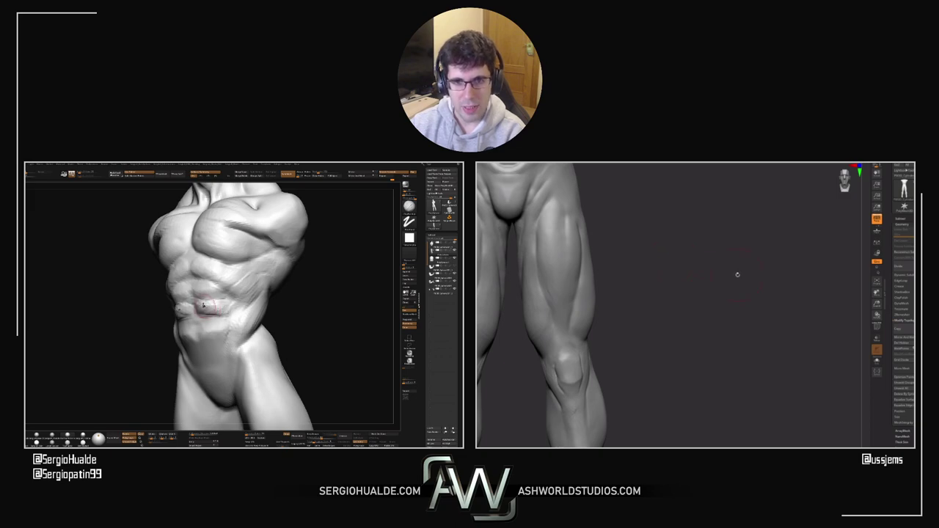
left_click_drag(674, 349, 711, 313, "alt")
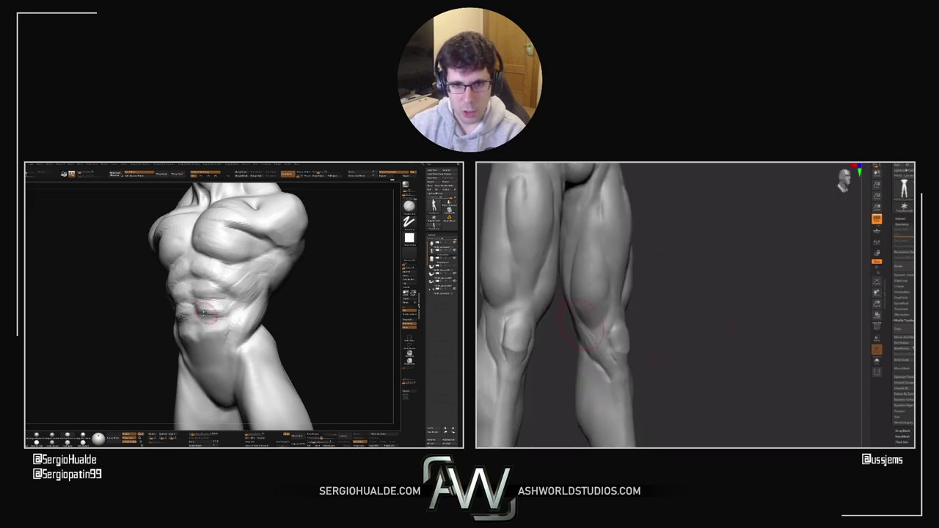
right_click_drag(581, 325, 572, 317)
right_click_drag(204, 312, 224, 308)
left_click_drag(562, 334, 549, 338)
right_click_drag(219, 308, 211, 305)
left_click_drag(224, 314, 222, 325)
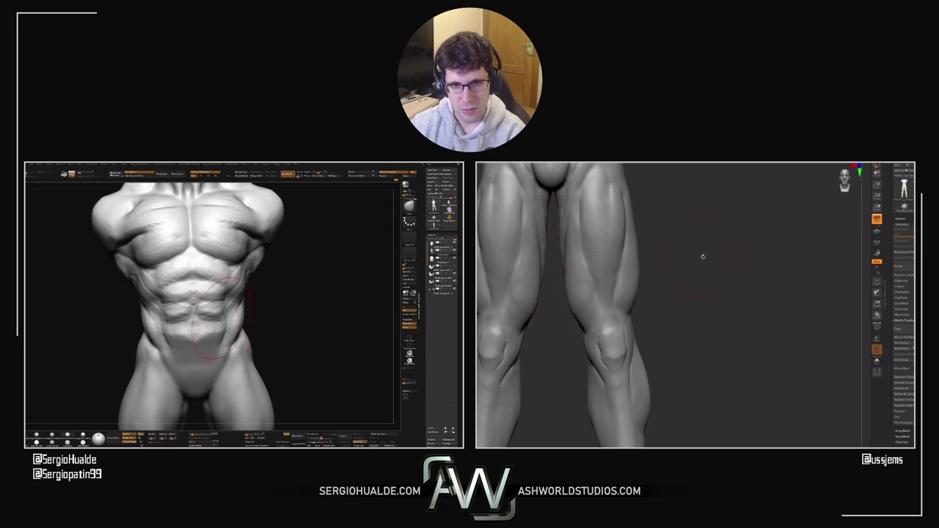
Step: Refine the creases between the groin and upper inner thighs on the horned character
left_click_drag(702, 260, 683, 323, "alt")
key("f")
left_click_drag(682, 279, 688, 329, "alt")
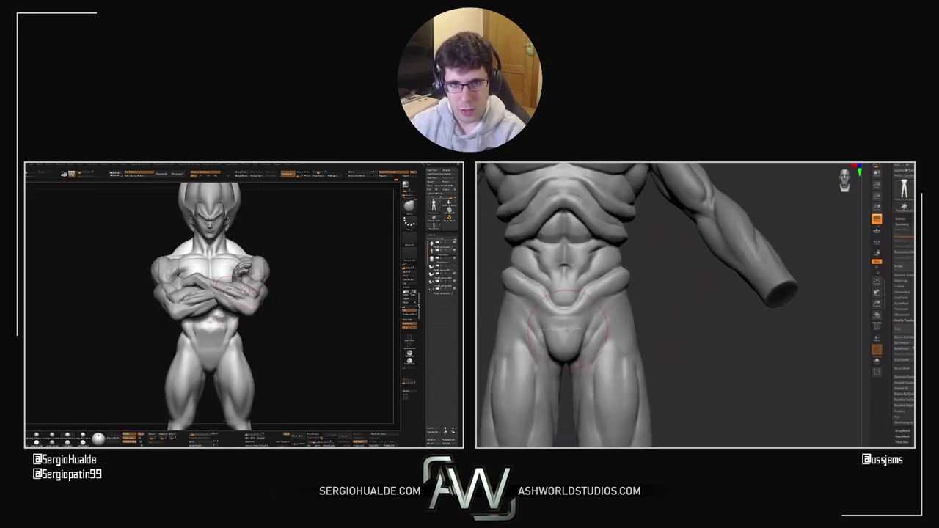
right_click_drag(233, 287, 219, 309, "alt")
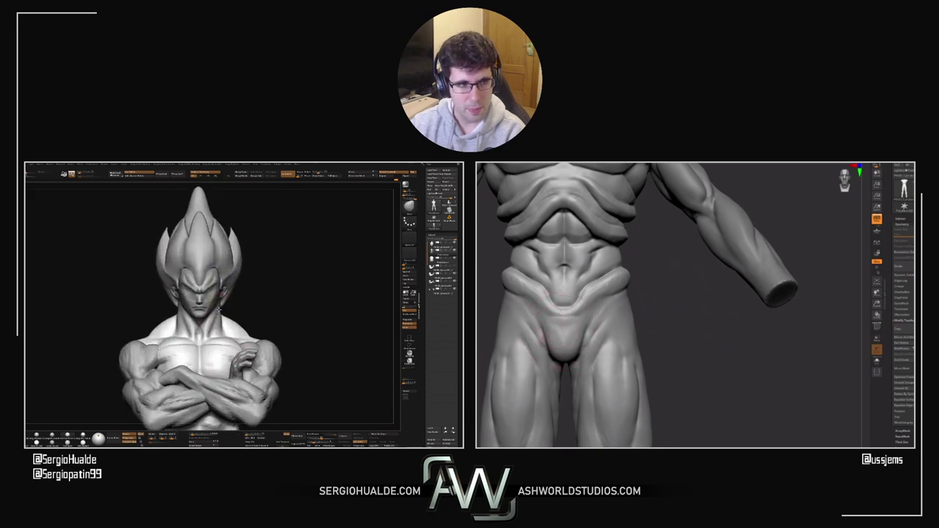
left_click_drag(219, 309, 216, 290)
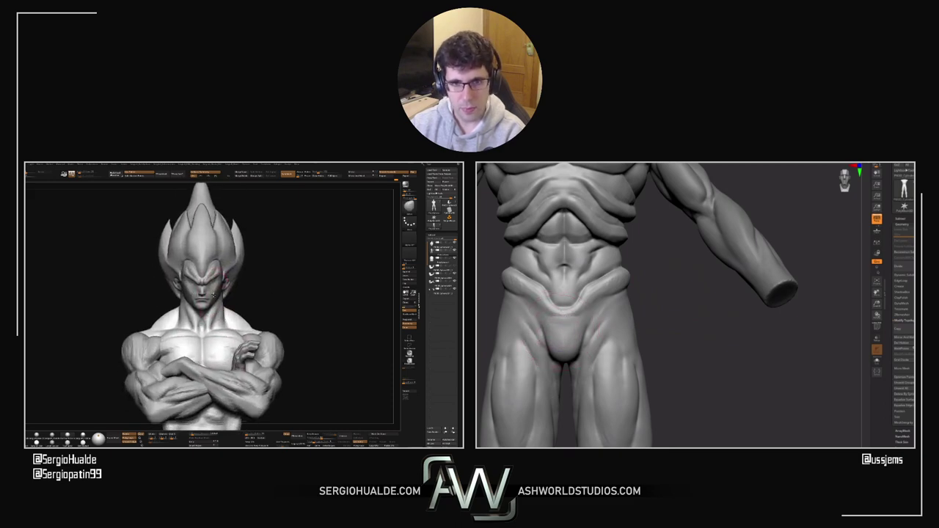
Step: Activate the transform gizmo on the crossed-arms character and mask its body, leaving only the head and hair free
key("w")
left_click(221, 274)
left_click_drag(689, 317, 658, 321)
right_click_drag(238, 289, 243, 273, "alt")
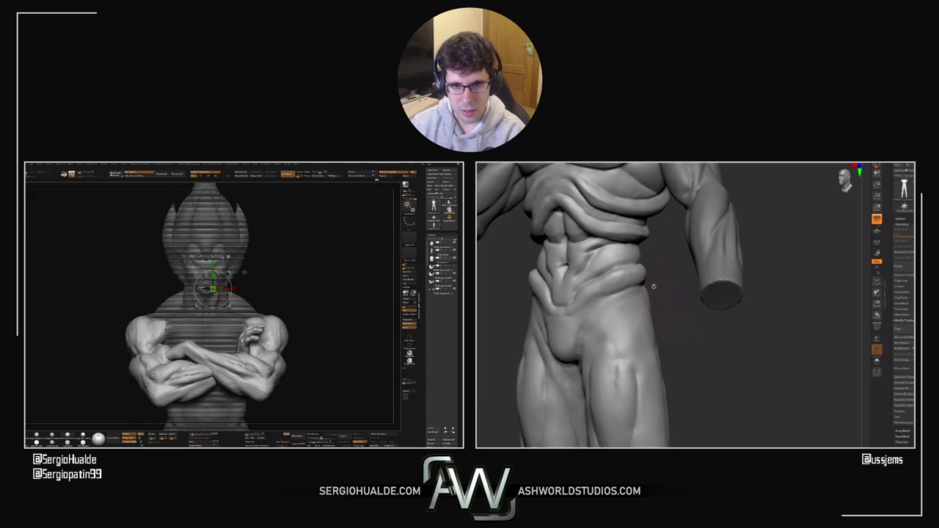
left_click(253, 282, "ctrl+shift")
left_click(255, 270, "ctrl+shift")
left_click_drag(658, 291, 690, 292)
left_click(255, 270, "ctrl+shift")
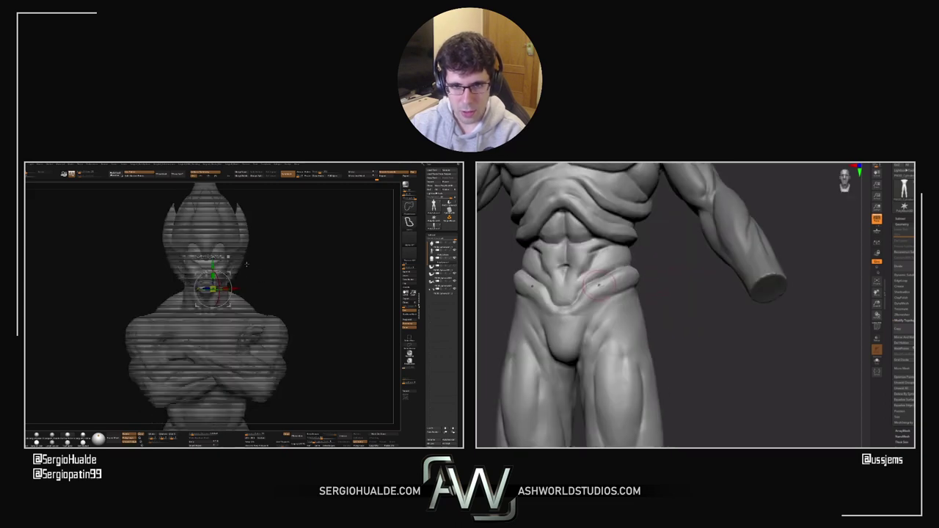
left_click(230, 258, "ctrl+shift")
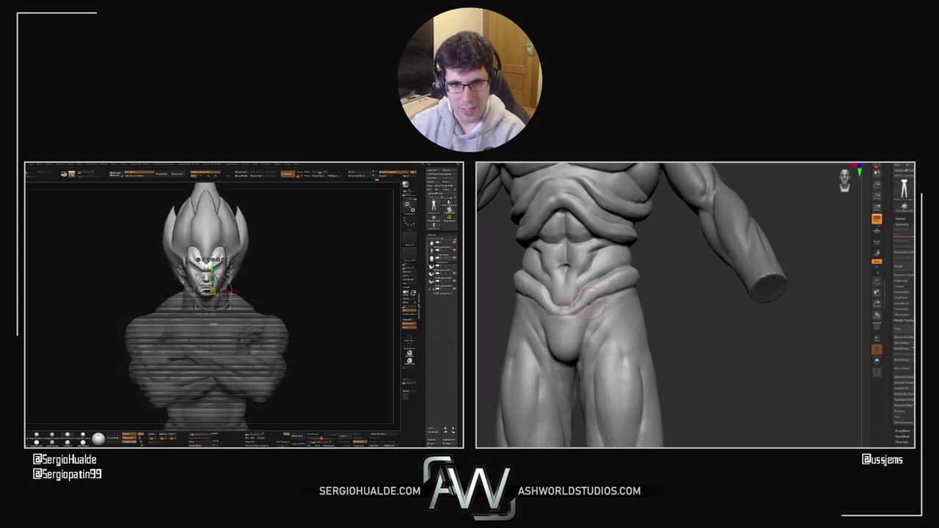
Step: Refine the horned character's hip below the lower waist fold from the front, side and back
left_click_drag(670, 290, 591, 290)
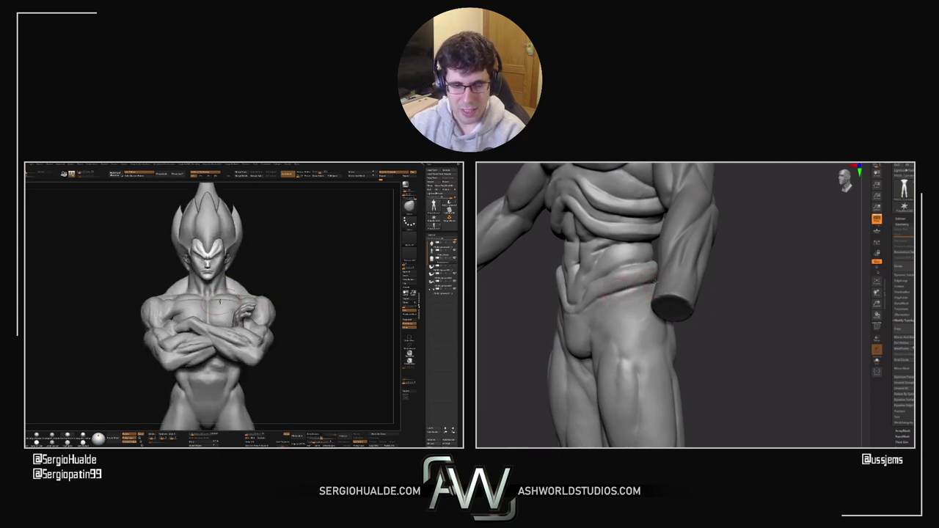
left_click_drag(738, 301, 669, 295)
left_click_drag(759, 282, 738, 282)
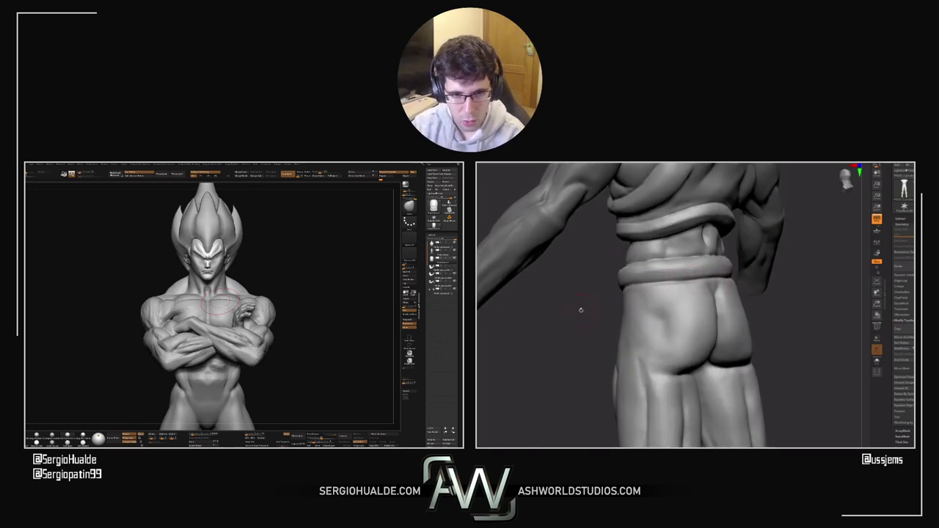
left_click_drag(581, 309, 619, 308)
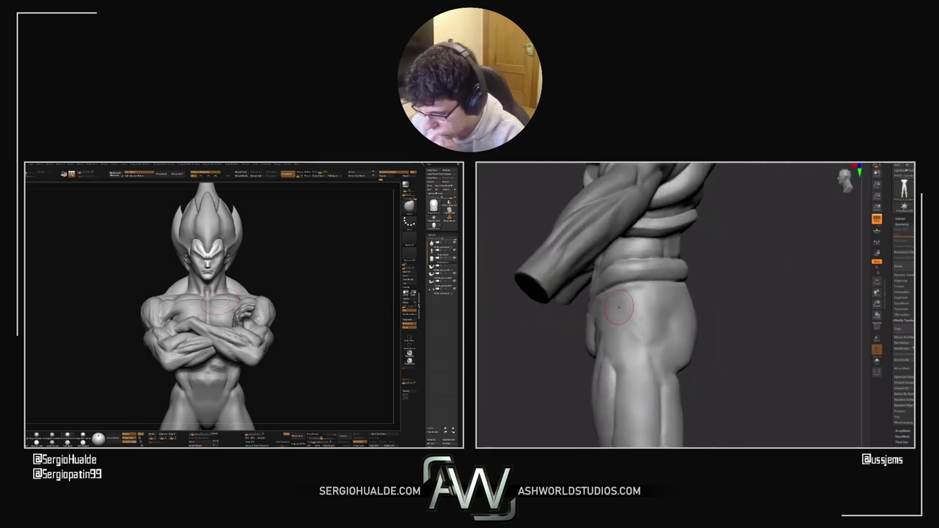
key("f")
Step: Deepen the creases between the upper chest and the shoulders of the horned character
left_click_drag(551, 306, 544, 331)
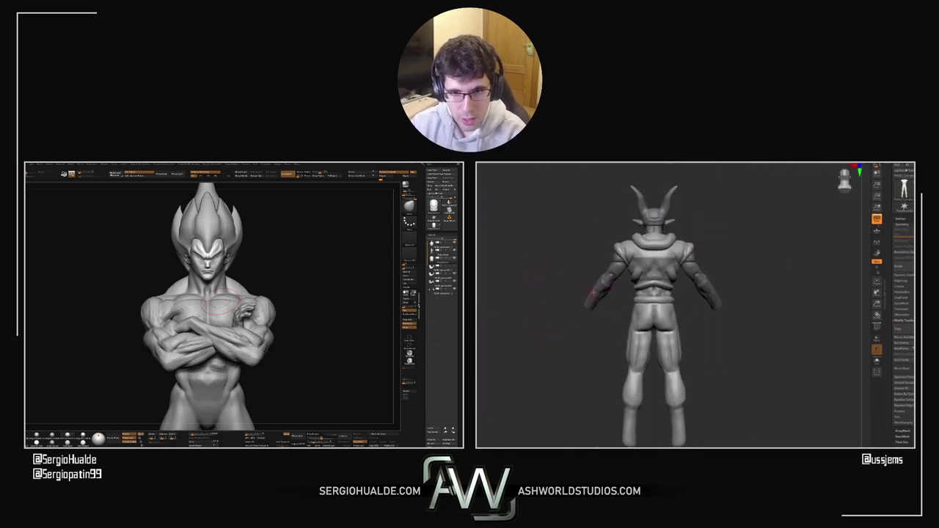
left_click_drag(759, 227, 773, 265, "alt")
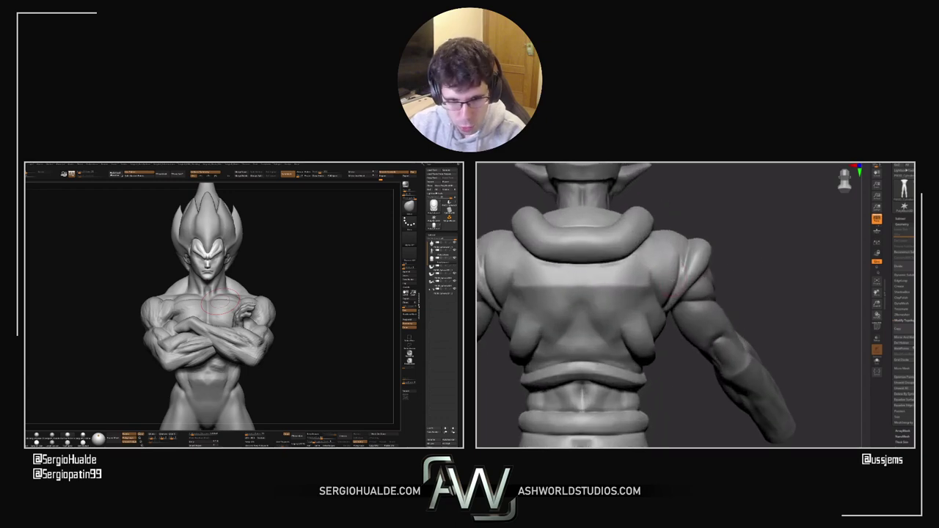
left_click_drag(713, 261, 744, 262)
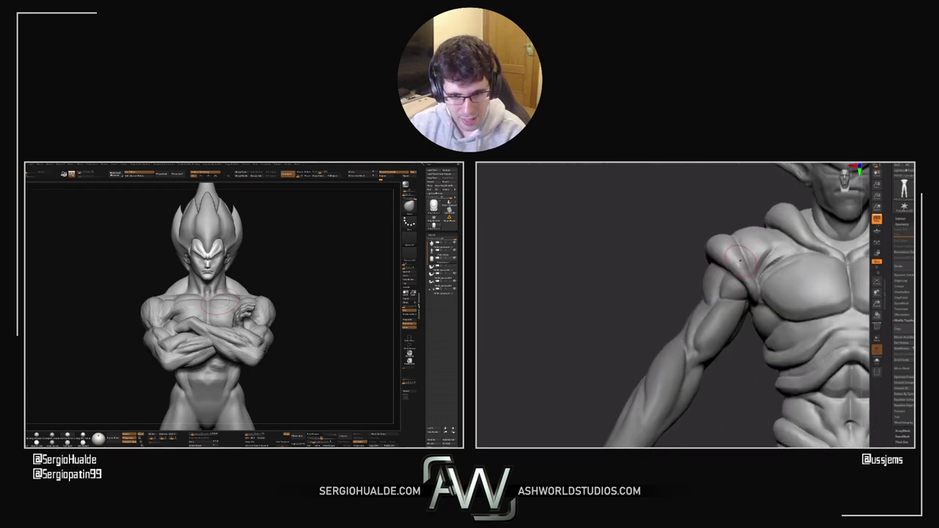
left_click_drag(635, 283, 697, 279, "alt")
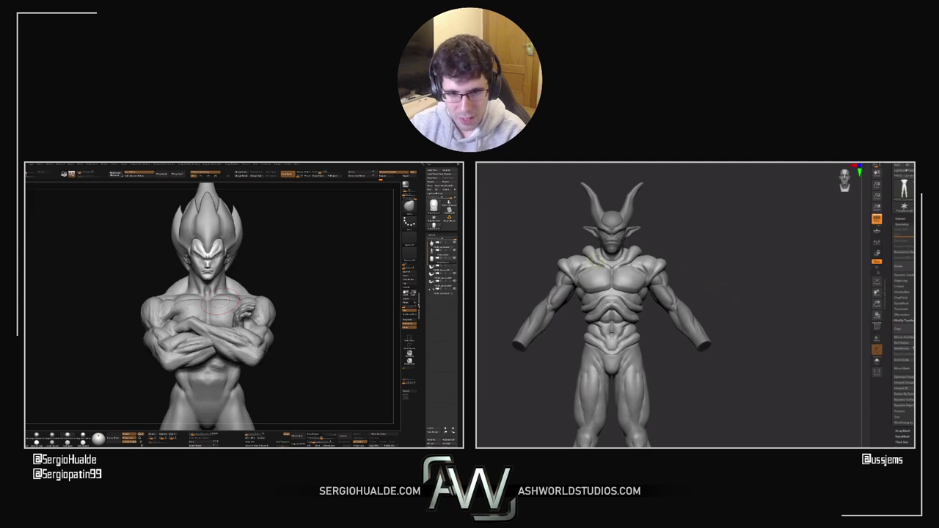
right_click_drag(573, 262, 585, 286, "ctrl")
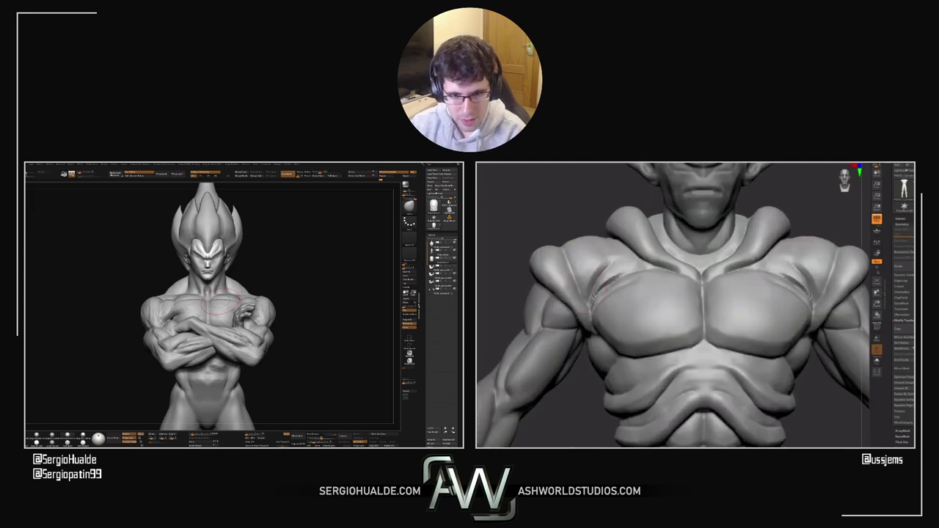
Step: Examine the full-body proportions of both characters from the front
left_click_drag(283, 307, 273, 343)
right_click_drag(600, 293, 593, 316, "ctrl")
left_click_drag(272, 344, 254, 329, "alt")
right_click_drag(593, 315, 516, 260, "ctrl")
left_click_drag(254, 330, 220, 330, "shift")
right_click_drag(515, 260, 692, 355, "ctrl")
left_click_drag(220, 330, 237, 334, "alt")
right_click_drag(692, 354, 686, 359, "ctrl")
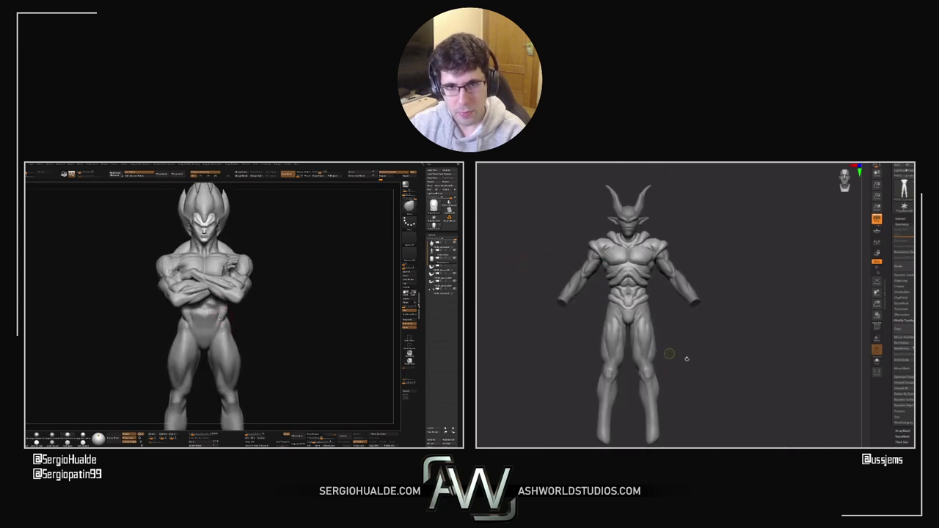
left_click_drag(237, 334, 215, 332, "alt")
left_click_drag(686, 359, 696, 280, "alt")
Step: Refine the lower thigh muscles and the tendons around the knees of the horned character
right_click_drag(664, 289, 619, 265, "ctrl")
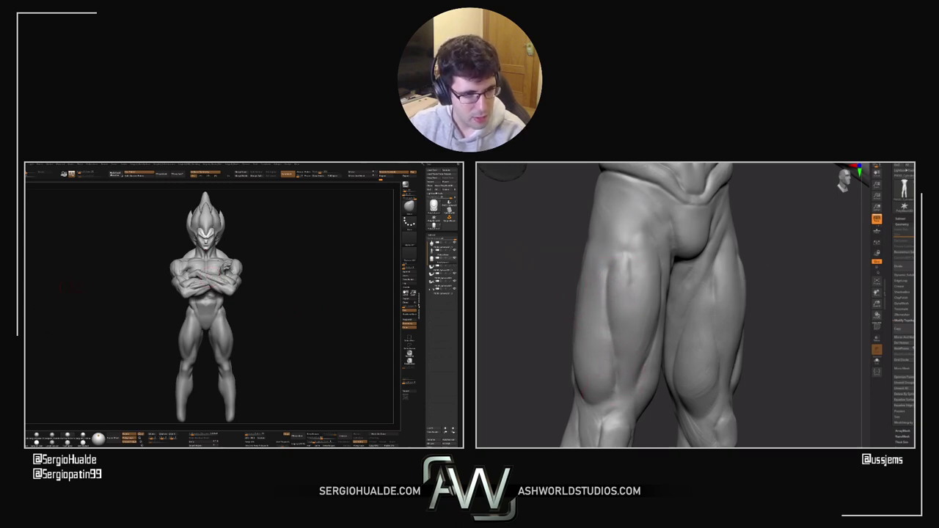
left_click_drag(545, 391, 574, 313, "alt")
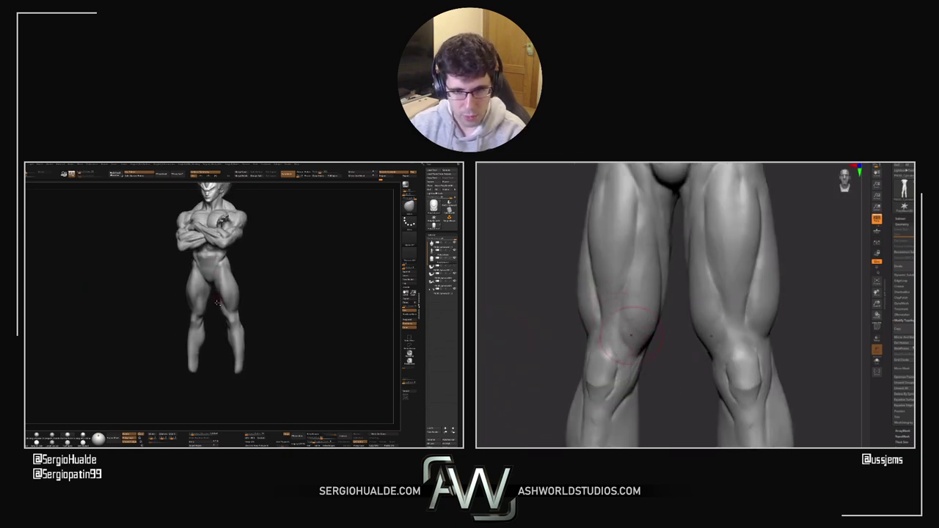
left_click_drag(550, 345, 630, 351)
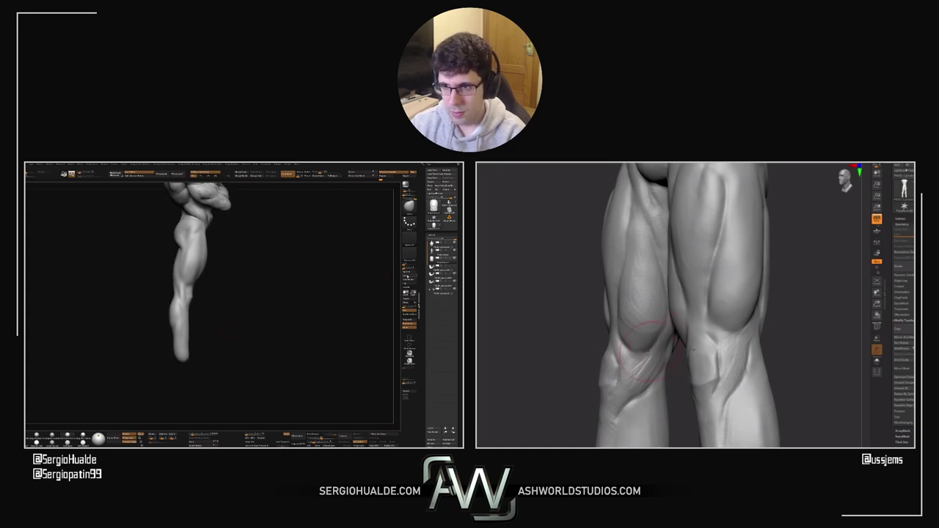
mouse_move(573, 332)
left_mouse_down()
mouse_move(615, 302)
mouse_move(515, 328)
mouse_move(581, 304)
mouse_move(616, 323)
mouse_move(601, 357)
mouse_move(541, 364)
mouse_move(552, 371)
left_mouse_up()
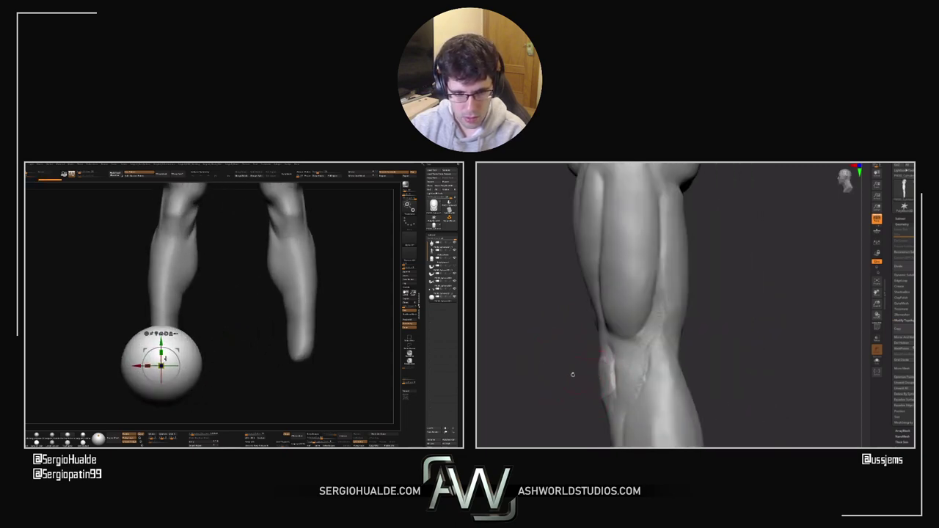
mouse_move(572, 375)
left_mouse_down()
mouse_move(623, 375)
mouse_move(692, 293)
mouse_move(736, 325)
mouse_move(673, 334)
left_mouse_up()
key("b")
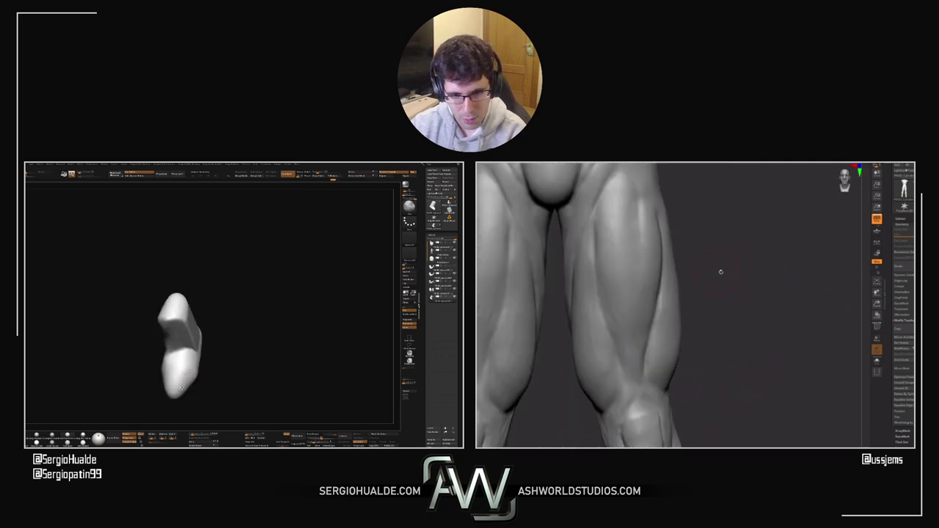
Step: Build up the ankle and instep of the crossed-arms character's foot and the inner back thighs of the horned character
right_click_drag(157, 363, 186, 378)
left_click_drag(697, 257, 714, 229)
right_click_drag(186, 390, 196, 359)
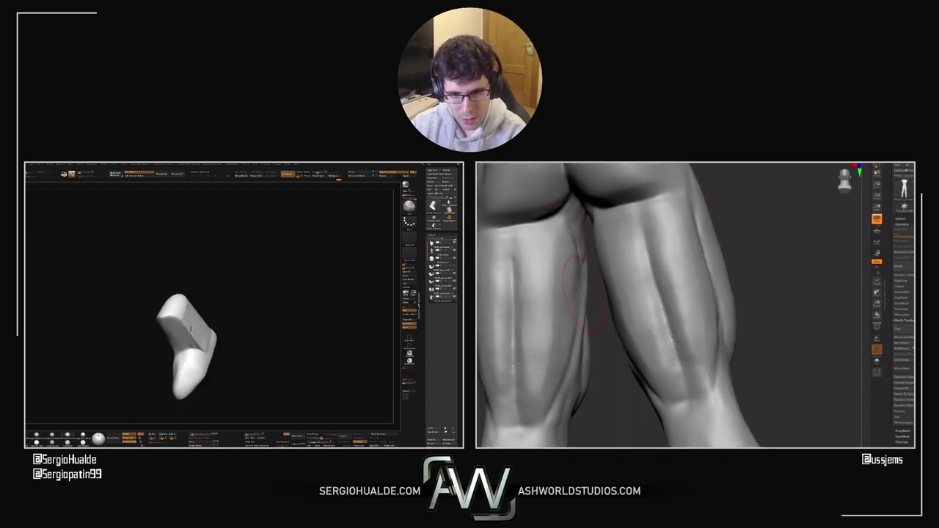
right_click_drag(583, 294, 558, 292)
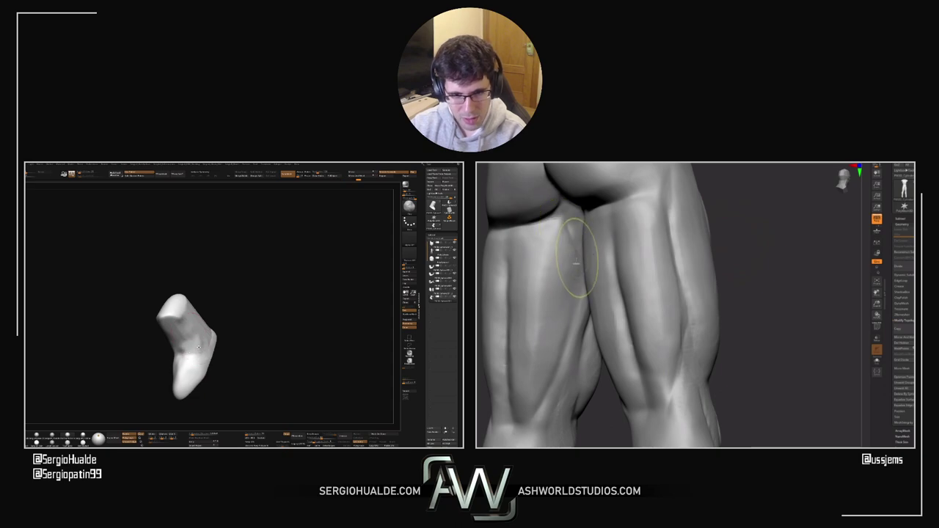
right_click_drag(498, 321, 578, 258)
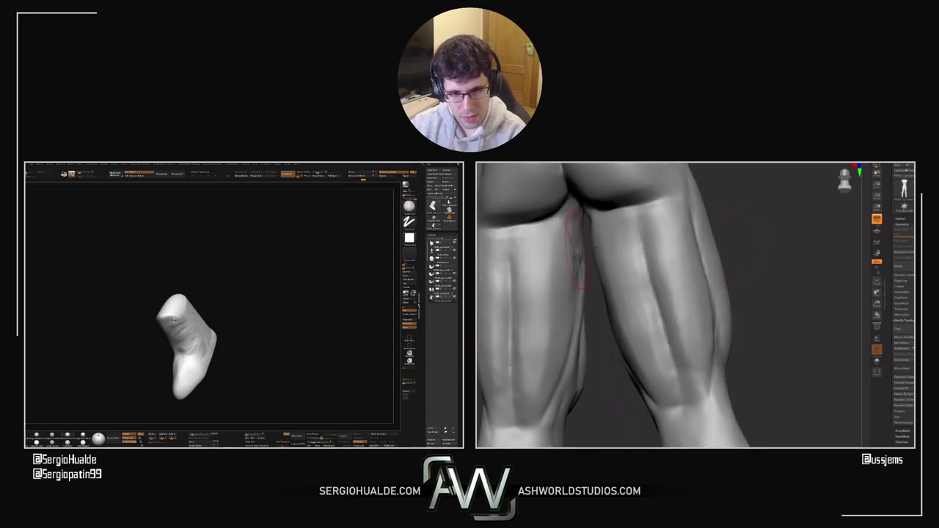
right_click_drag(177, 338, 181, 305)
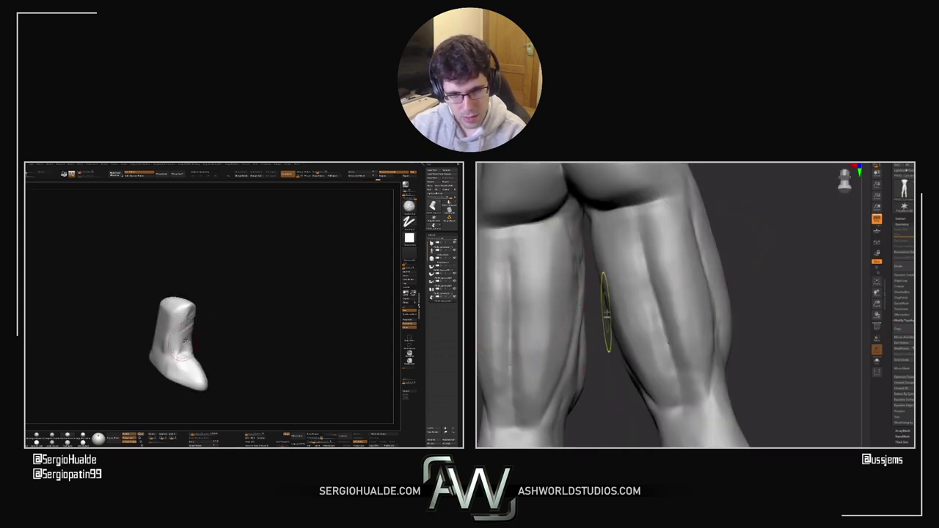
Step: Flatten the backs of the horned character's thighs with the TrimDynamic brush and shape the crossed-arms character's ankle and foot
right_click_drag(607, 314, 729, 333, "ctrl")
right_click_drag(184, 341, 200, 359)
right_click_drag(620, 316, 670, 317, "ctrl")
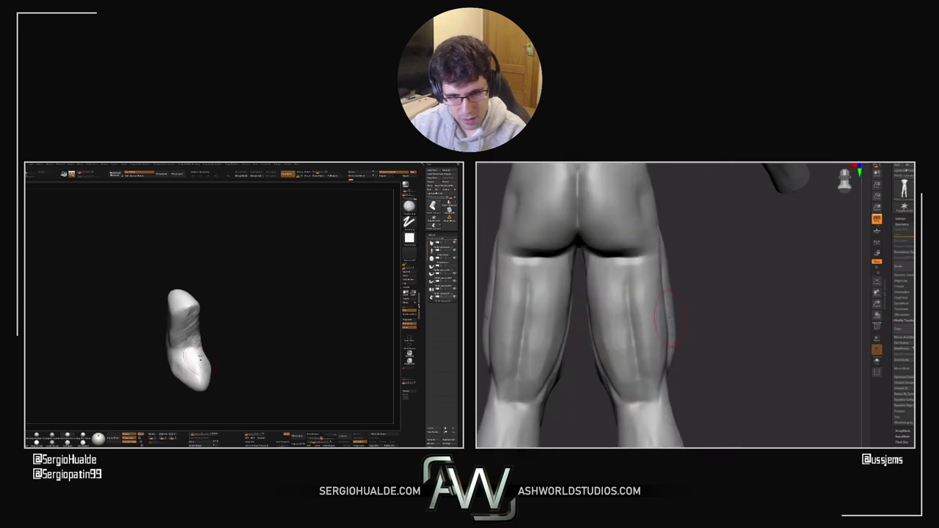
right_click_drag(195, 370, 215, 366)
key("b")
key("t")
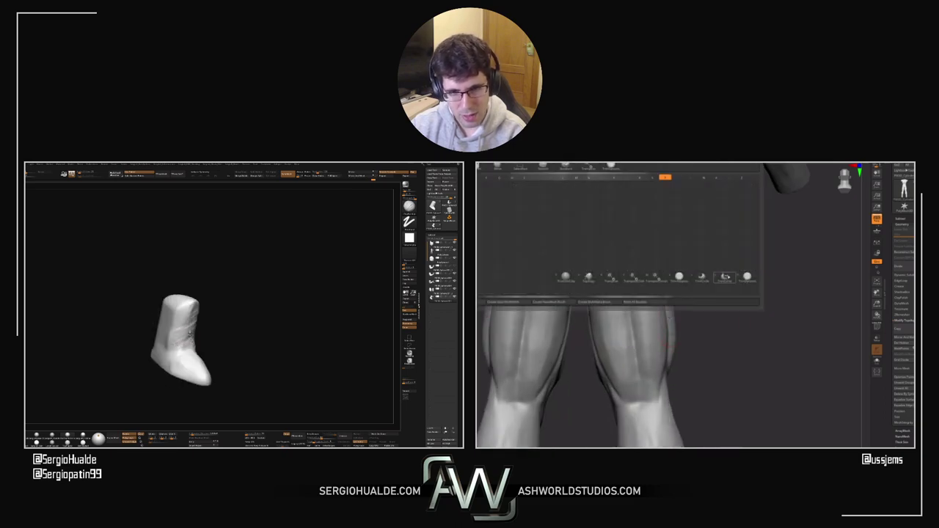
key("d")
right_click_drag(192, 319, 177, 312)
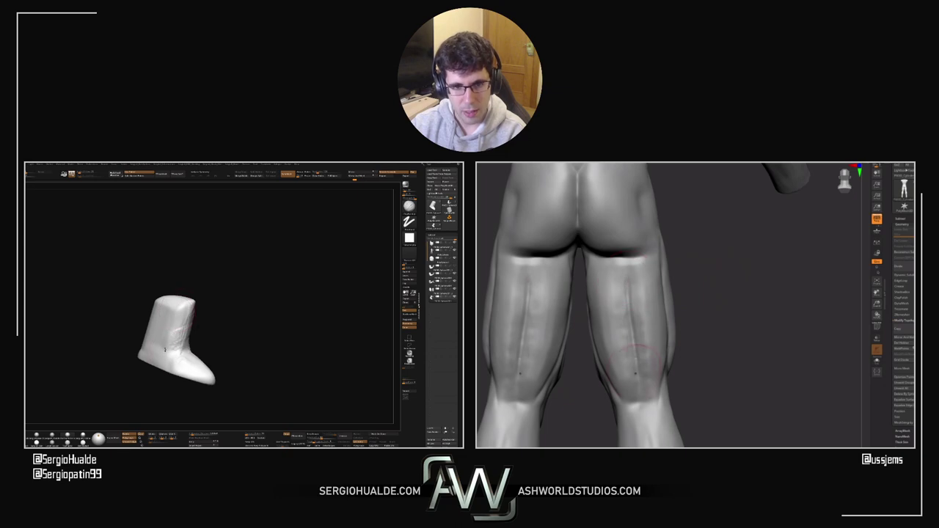
mouse_move(165, 349)
right_mouse_down()
mouse_move(195, 359)
mouse_move(172, 357)
right_mouse_up()
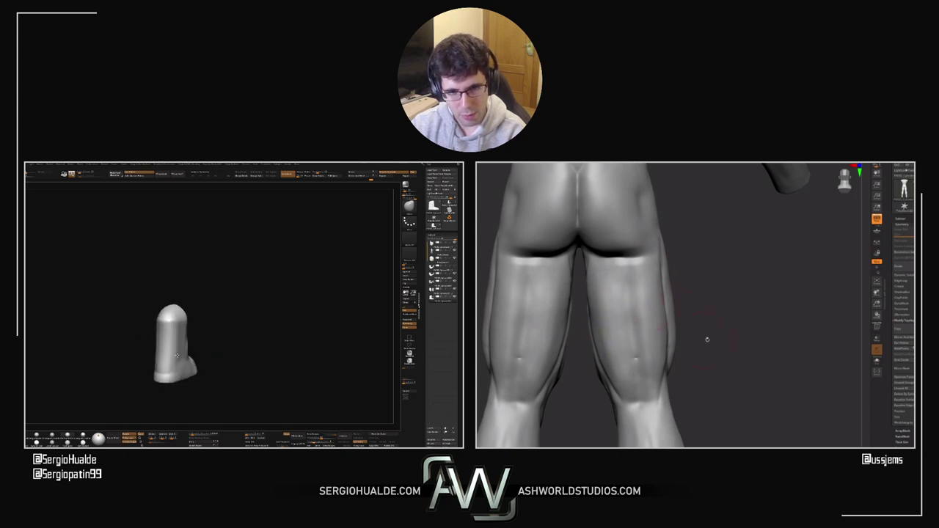
Step: Build up the horned character's outer hip with the ClayBuildup brush and refine the heel of the crossed-arms character's foot
key("b")
key("c")
key("b")
mouse_move(707, 340)
right_mouse_down("alt")
mouse_move(742, 366)
mouse_move(763, 355)
mouse_move(753, 330)
mouse_move(676, 333)
right_mouse_up("alt")
right_click_drag(197, 360, 196, 364)
mouse_move(642, 304)
right_mouse_down("ctrl")
mouse_move(675, 311)
mouse_move(633, 308)
right_mouse_up("ctrl")
mouse_move(194, 367)
right_mouse_down()
mouse_move(184, 374)
mouse_move(201, 372)
right_mouse_up()
left_click_drag(639, 314, 645, 307)
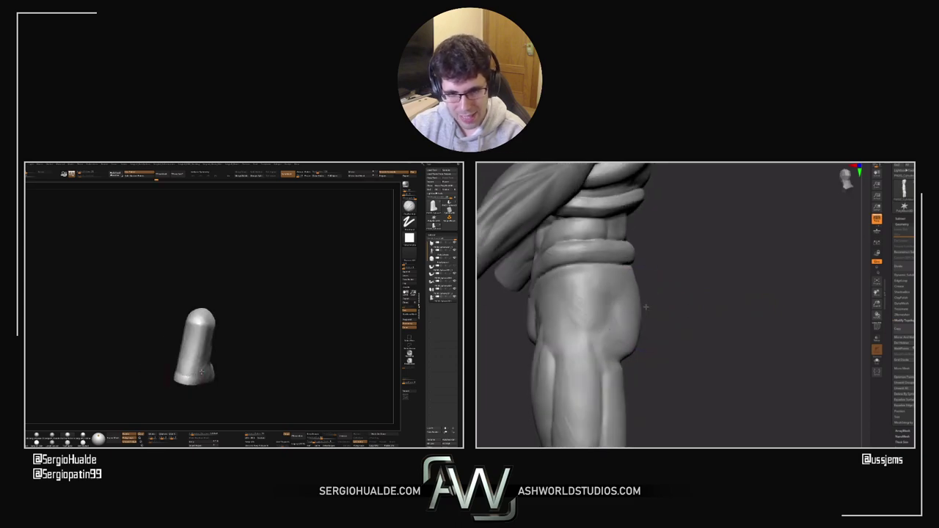
Step: Shape the horned character's buttocks where they meet the back thighs and refine the sides of the crossed-arms character's foot
mouse_move(185, 372)
right_mouse_down()
mouse_move(194, 369)
mouse_move(184, 360)
right_mouse_up()
right_click_drag(646, 313, 648, 286)
right_click_drag(202, 320, 184, 330)
mouse_move(656, 328)
right_mouse_down()
mouse_move(622, 356)
mouse_move(655, 346)
right_mouse_up()
mouse_move(187, 365)
right_mouse_down()
mouse_move(210, 368)
mouse_move(179, 362)
right_mouse_up()
right_click_drag(656, 346, 628, 345)
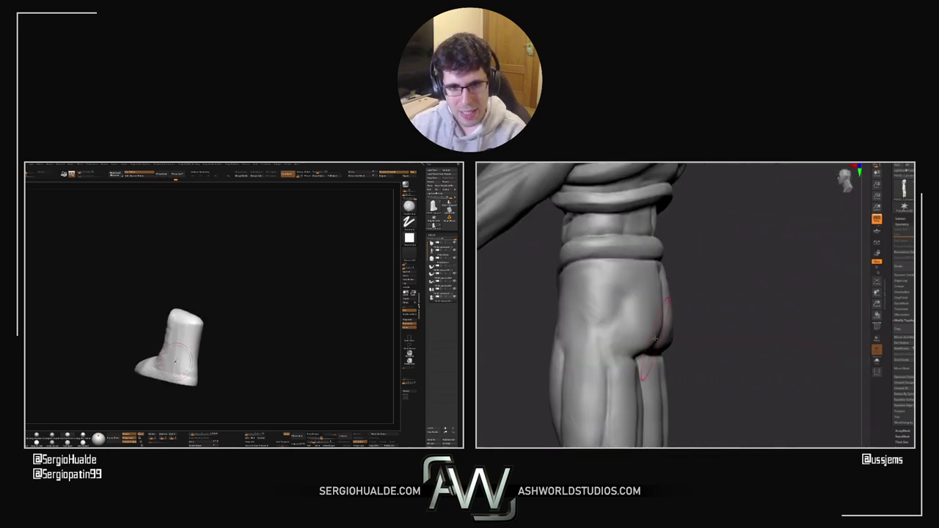
right_click_drag(178, 363, 165, 339)
right_click_drag(658, 342, 640, 349)
left_click_drag(640, 351, 655, 360)
Step: Rework the horned character's lower buttocks, undoing one stroke, and refine the underside of the crossed-arms character's foot
right_click_drag(184, 370, 151, 359)
right_click_drag(652, 361, 665, 357)
left_click_drag(665, 357, 681, 357)
key("ctrl+z")
right_click_drag(150, 358, 127, 360)
right_click_drag(675, 357, 686, 350)
right_click_drag(126, 359, 149, 339)
right_click_drag(700, 344, 679, 346)
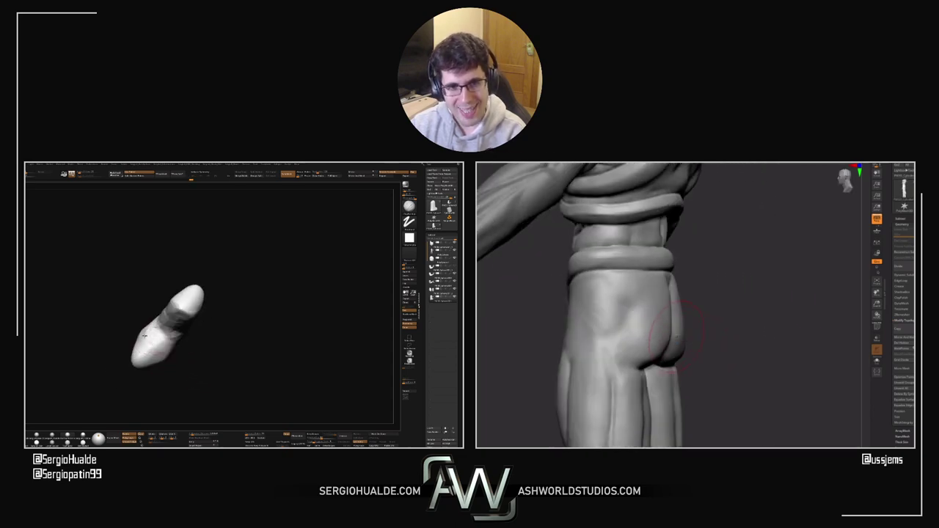
Step: Undo the last stroke and switch to the Move brush for the horned character's buttocks
left_click_drag(646, 320, 675, 318)
right_click_drag(143, 332, 152, 343)
key("ctrl+z")
right_click_drag(651, 330, 672, 333)
mouse_move(153, 343)
right_mouse_down()
mouse_move(167, 376)
mouse_move(166, 367)
right_mouse_up()
key("b")
key("m")
key("v")
Step: Reshape the crease beneath the horned character's buttocks and smooth the crossed-arms character's foot
right_click_drag(668, 318, 633, 338)
right_click_drag(169, 358, 161, 340)
right_click_drag(633, 338, 617, 345)
left_click_drag(660, 368, 618, 366)
right_click_drag(162, 339, 157, 366)
left_click_drag(155, 363, 149, 365, "shift")
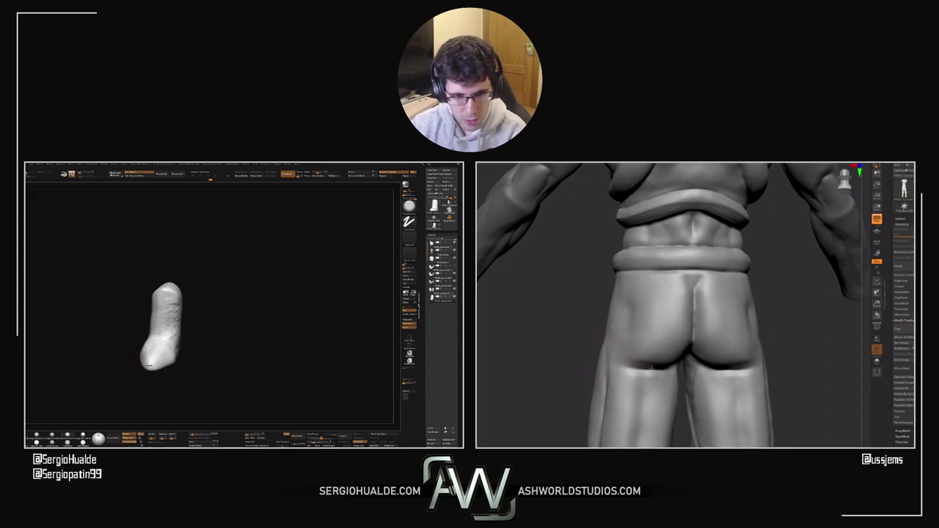
Step: Refine the horned character's lower buttocks and reshape the instep and ankle of the crossed-arms character's isolated foot
left_click_drag(558, 353, 485, 346)
right_click_drag(155, 364, 146, 359)
left_click_drag(706, 377, 618, 367)
mouse_move(145, 360)
right_mouse_down()
mouse_move(185, 351)
mouse_move(148, 353)
right_mouse_up()
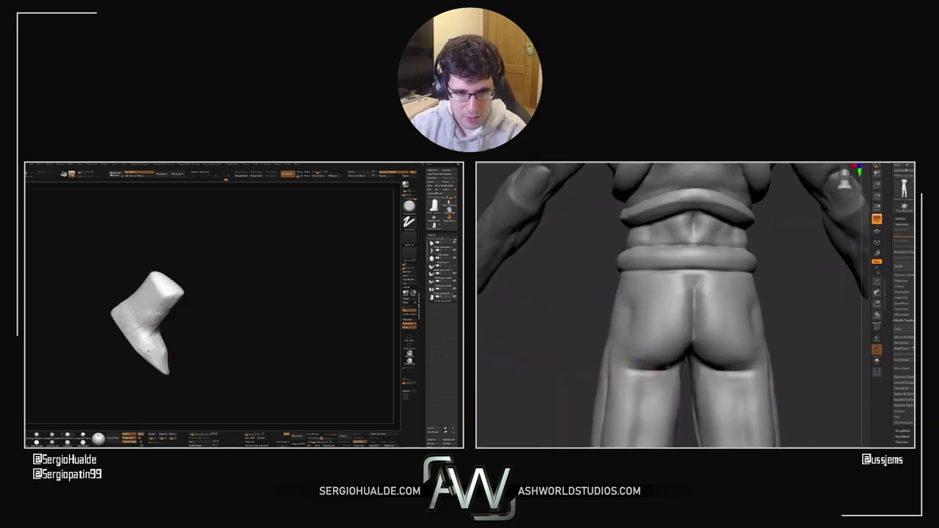
left_click_drag(561, 350, 579, 352)
right_click_drag(144, 349, 177, 360)
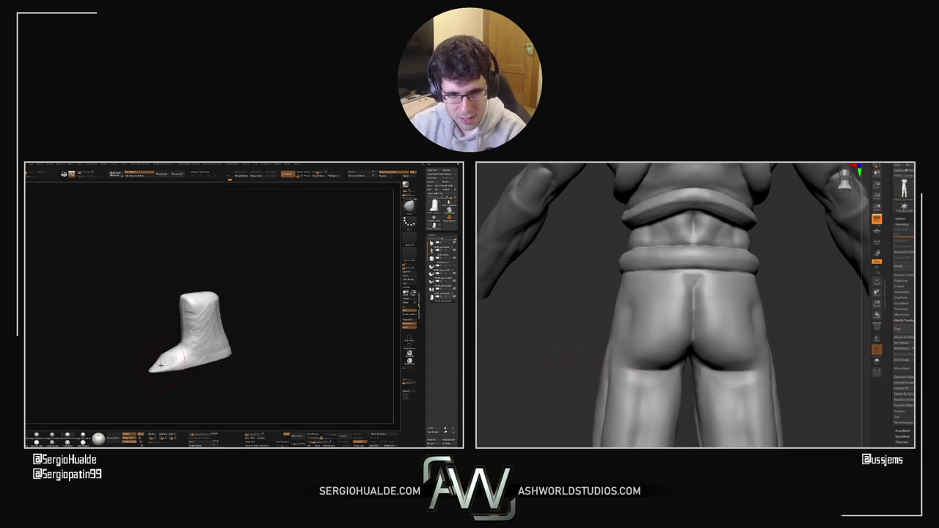
left_click_drag(566, 356, 595, 354)
right_click_drag(170, 359, 172, 361)
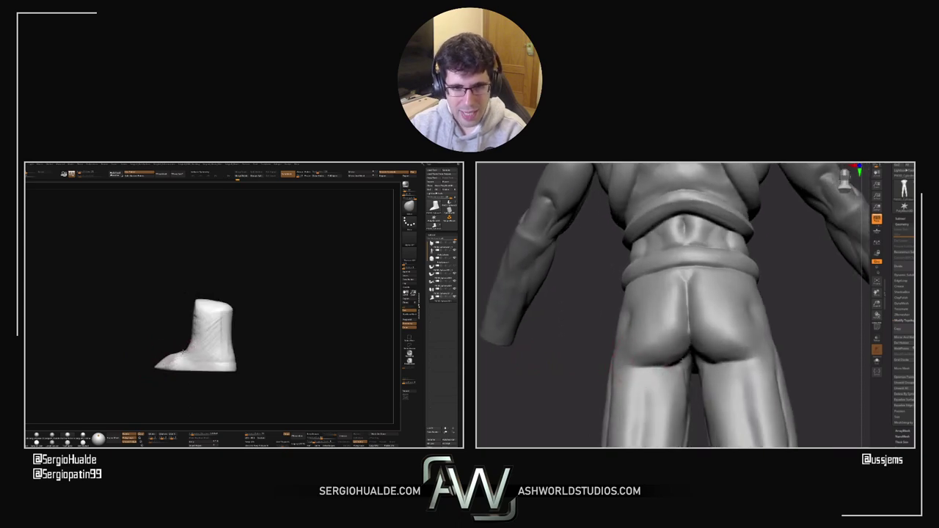
left_click_drag(184, 348, 202, 334)
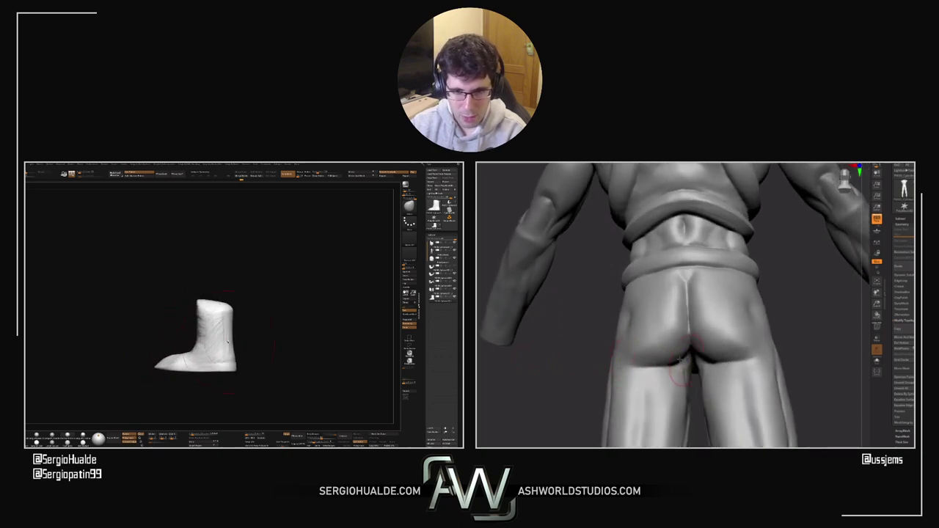
left_click_drag(593, 381, 621, 371)
right_click_drag(227, 342, 210, 337)
Step: Move the crossed-arms character's foot into place under the shin and check the horned character's front thighs
mouse_move(673, 282)
left_mouse_down("alt")
mouse_move(709, 318)
mouse_move(636, 322)
mouse_move(690, 323)
mouse_move(626, 310)
left_mouse_up("alt")
right_click_drag(168, 337, 189, 354, "ctrl")
left_click_drag(709, 324, 738, 282, "alt")
key("w")
left_click_drag(176, 337, 180, 341)
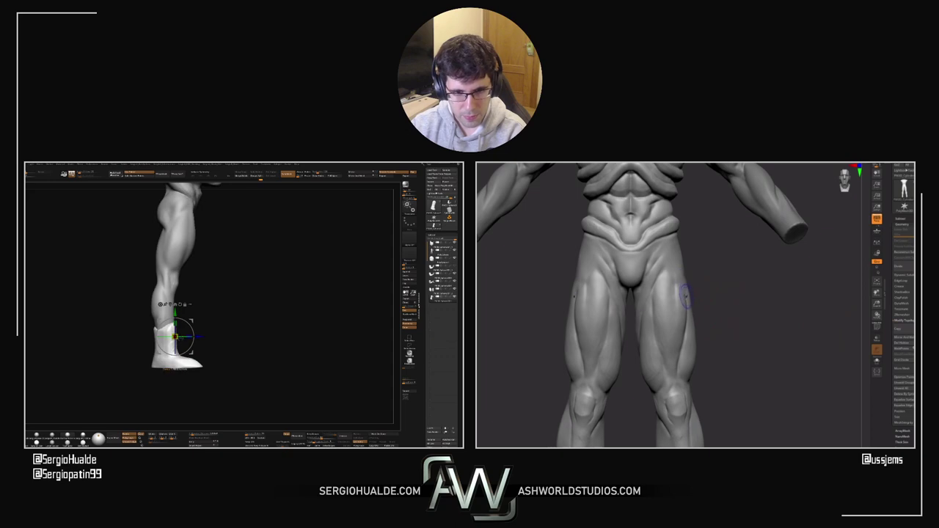
left_click_drag(695, 328, 678, 296)
left_click_drag(177, 334, 174, 333)
mouse_move(677, 296)
left_mouse_down("alt")
mouse_move(673, 283)
mouse_move(671, 292)
left_mouse_up("alt")
key("q")
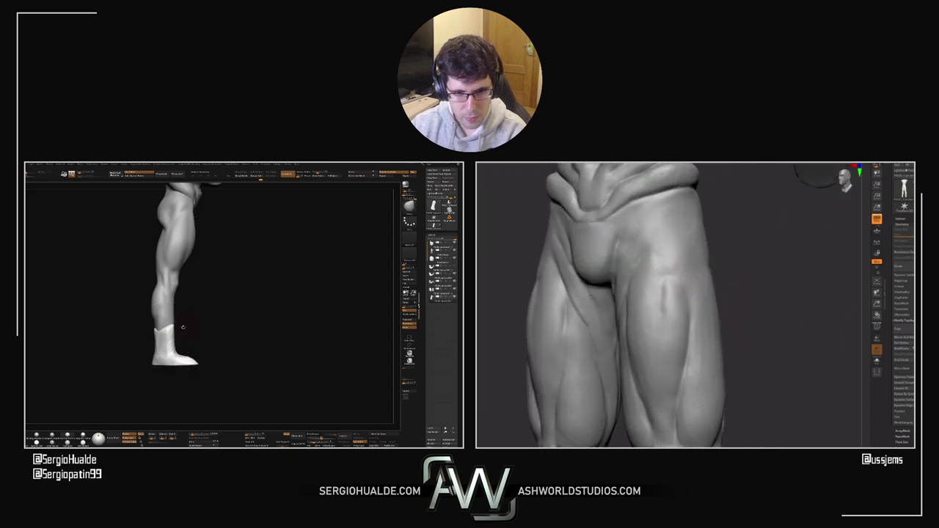
Step: Append a sphere subtool to the horned character and check the crossed-arms character's foot from several sides
right_click_drag(182, 328, 190, 353)
left_click_drag(697, 279, 724, 265)
mouse_move(190, 354)
right_mouse_down()
mouse_move(209, 356)
mouse_move(202, 350)
right_mouse_up()
left_click_drag(849, 275, 722, 286)
left_click(901, 218)
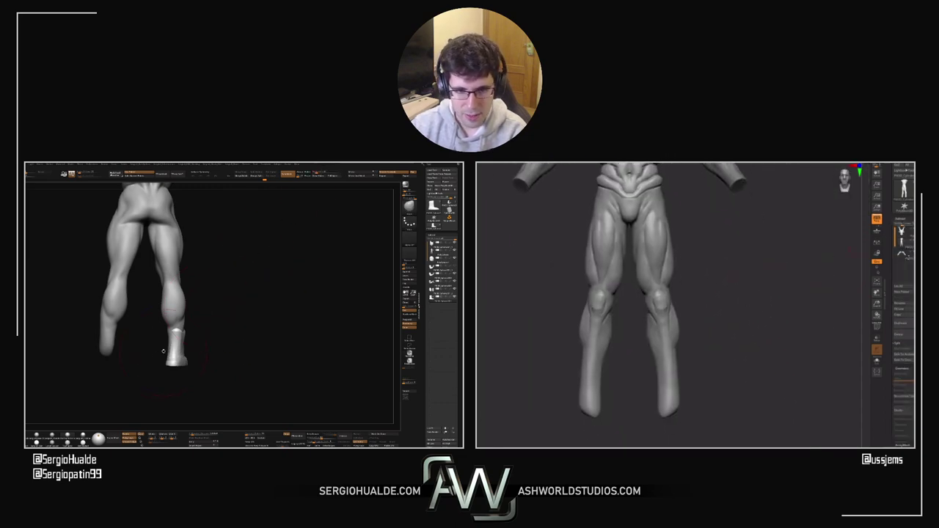
right_click_drag(207, 342, 192, 355)
left_click(910, 323)
left_click(766, 375)
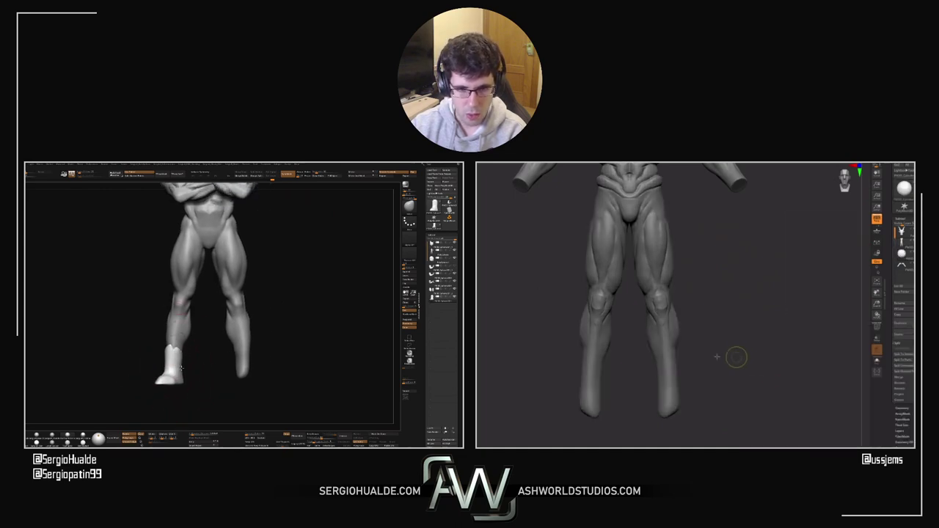
Step: Scale the new sphere down and position it at the lower end of one of the horned character's legs
right_click_drag(736, 357, 736, 377, "ctrl")
key("w")
right_click_drag(181, 355, 165, 343)
right_click_drag(645, 363, 631, 424)
right_click_drag(178, 336, 167, 337)
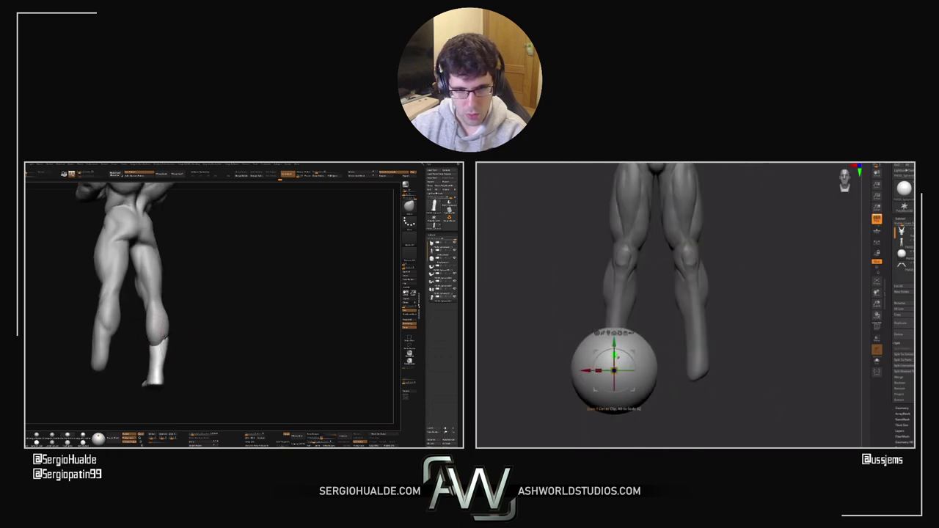
left_click_drag(616, 357, 615, 361)
right_click_drag(167, 338, 172, 348)
left_click_drag(615, 361, 614, 366)
mouse_move(172, 348)
right_mouse_down()
mouse_move(184, 346)
mouse_move(176, 341)
right_mouse_up()
right_click_drag(640, 370, 638, 320)
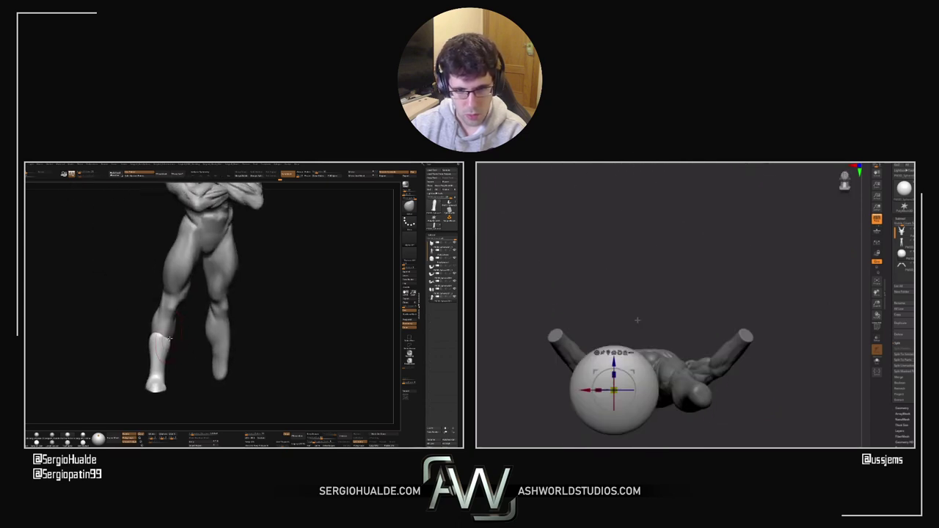
left_click_drag(599, 391, 606, 390)
Step: Stretch the sphere into an elongated foot outline, flatten it and isolate it for editing
mouse_move(169, 339)
right_mouse_down()
mouse_move(215, 351)
mouse_move(147, 339)
mouse_move(171, 375)
mouse_move(163, 335)
mouse_move(167, 343)
mouse_move(148, 342)
mouse_move(155, 316)
right_mouse_up()
key("q")
key("shift+s")
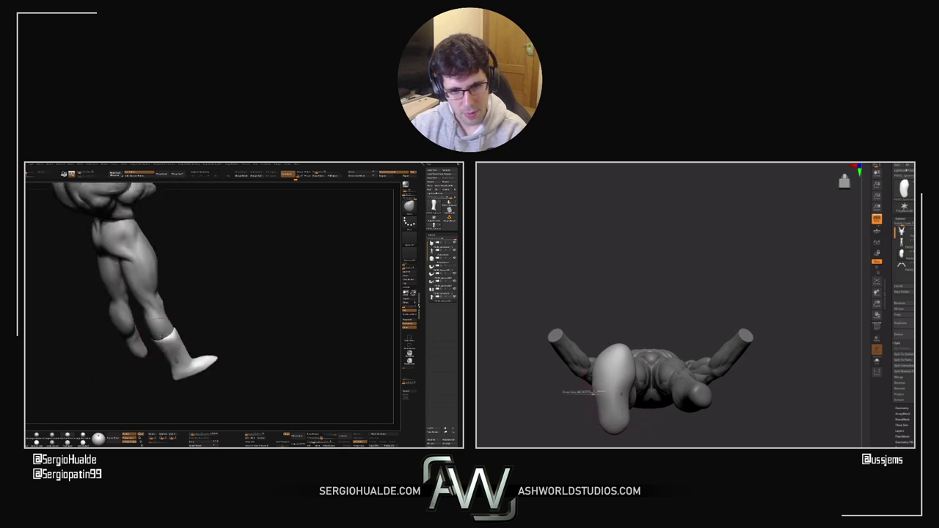
mouse_move(176, 361)
right_mouse_down("ctrl")
mouse_move(178, 386)
mouse_move(174, 342)
mouse_move(177, 357)
right_mouse_up("ctrl")
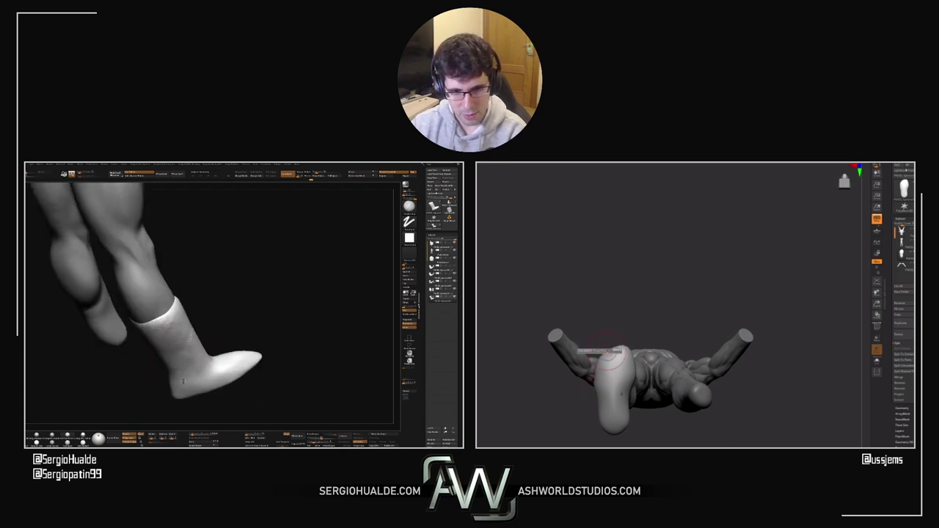
right_click_drag(185, 380, 200, 344)
right_click_drag(613, 371, 589, 336)
key("shift+s")
right_click_drag(215, 364, 215, 332)
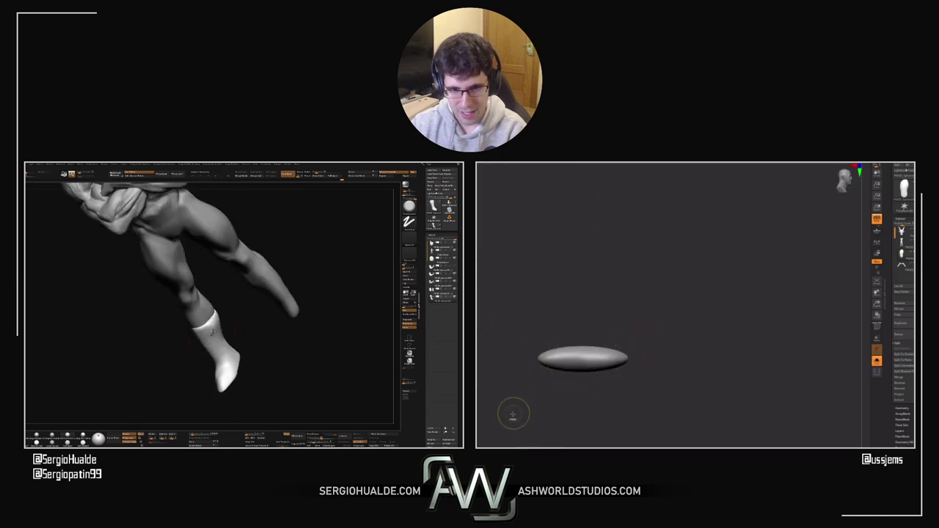
Step: Mask the isolated foot shape and flatten its underside into a sole
left_click_drag(513, 415, 658, 360, "ctrl")
right_click_drag(215, 333, 204, 361)
left_click(636, 360, "ctrl")
key("w")
left_click(589, 368, "ctrl")
key("q")
right_click_drag(549, 338, 483, 310, "ctrl")
right_click_drag(205, 360, 206, 371, "ctrl")
left_click_drag(478, 305, 690, 353, "ctrl")
left_click(690, 352, "ctrl")
key("alt+s")
Step: Position the flattened foot shape under the horned character's leg, redoing the first placement, and check the heel from behind
mouse_move(205, 371)
right_mouse_down()
mouse_move(147, 367)
mouse_move(202, 358)
mouse_move(210, 388)
right_mouse_up()
key("w")
left_click_drag(602, 376, 634, 406)
right_click_drag(210, 388, 209, 357, "alt")
key("ctrl+z")
left_click_drag(602, 377, 647, 400)
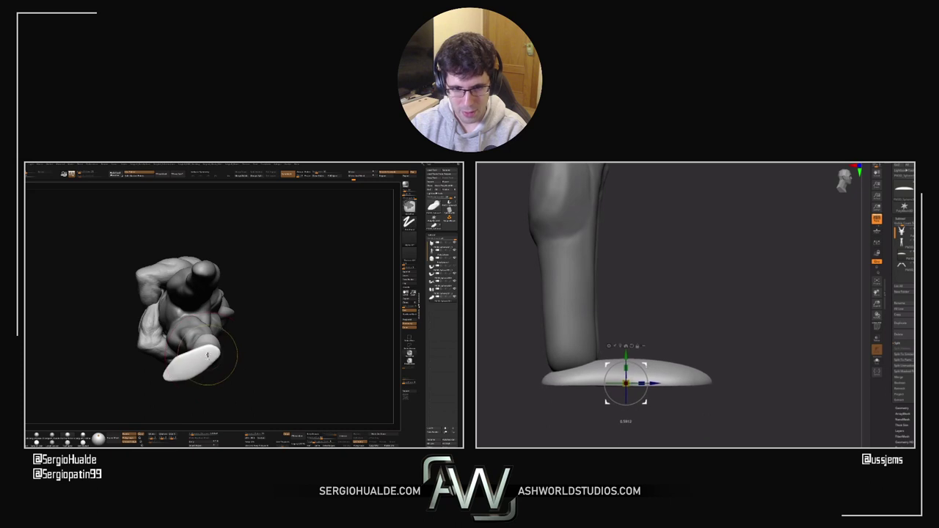
key("q")
right_click_drag(571, 355, 602, 355)
right_click_drag(193, 361, 203, 386)
right_click_drag(602, 355, 627, 355)
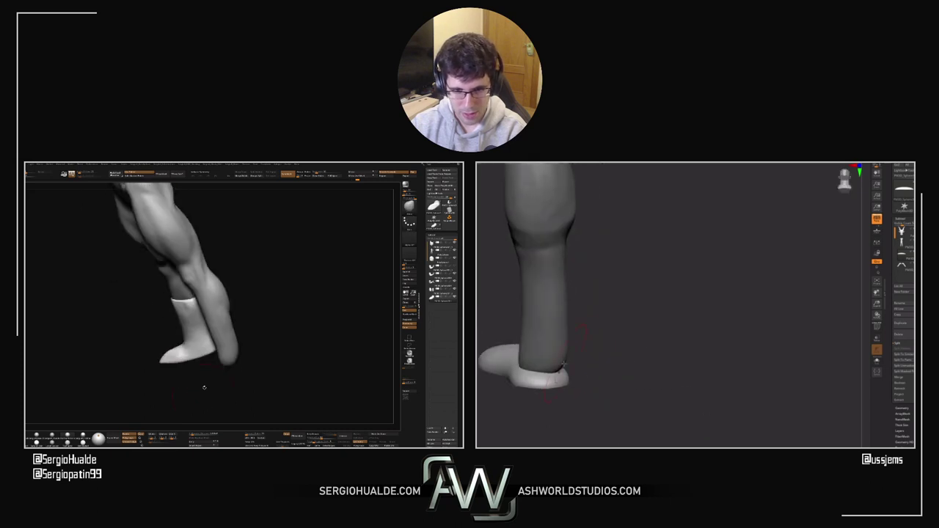
right_click_drag(203, 386, 184, 369)
right_click_drag(627, 355, 586, 368)
Step: Isolate the horned character's foot shape as seen from above or below and select the crossed-arms character's body
key("w")
right_click_drag(184, 369, 211, 334)
right_click_drag(675, 347, 633, 307)
left_click(224, 319, "alt")
key("shift+s")
right_click_drag(229, 352, 213, 339)
right_click_drag(632, 306, 624, 306)
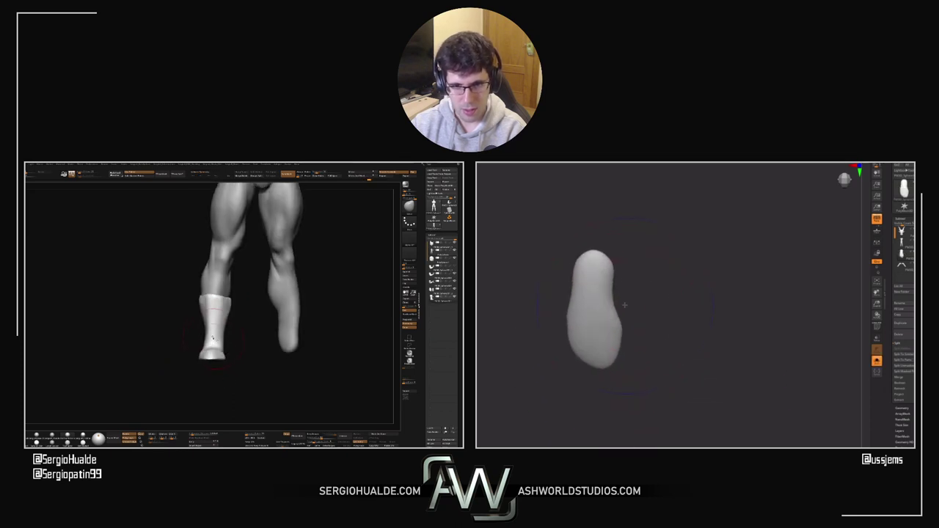
Step: Mirror the crossed-arms character's foot to the other leg with symmetry on, and push in the arch of the horned character's sole
right_click_drag(212, 338, 215, 301)
left_click_drag(623, 305, 615, 305)
right_click_drag(215, 301, 193, 360, "alt")
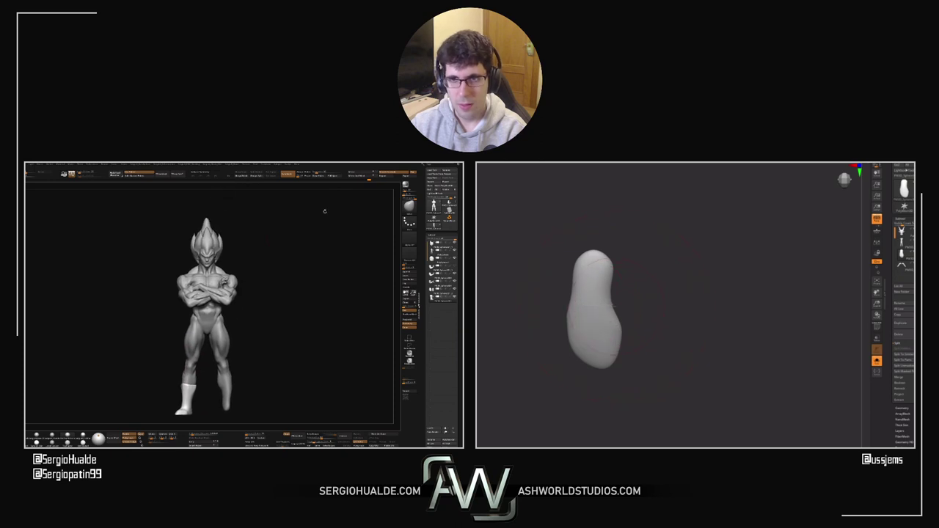
left_click_drag(614, 306, 608, 307)
left_click(352, 177)
key("s")
key("x")
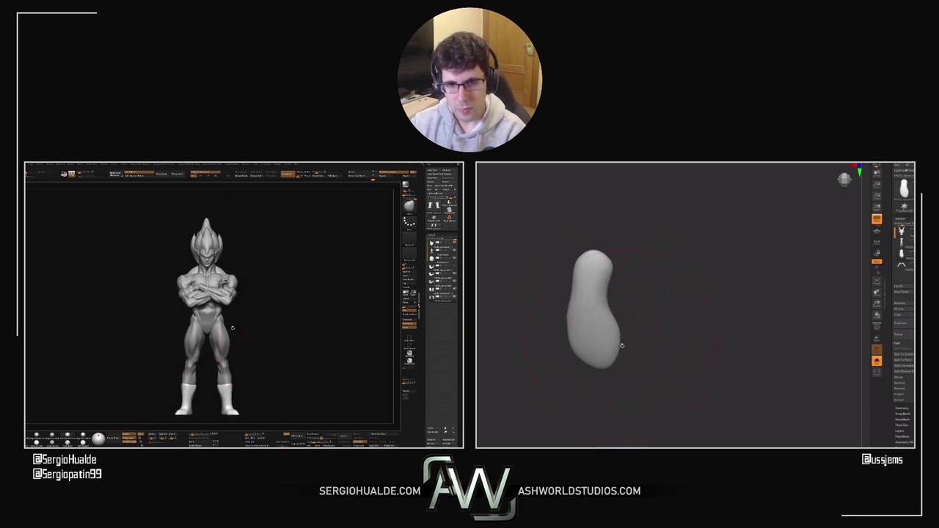
Step: Narrow the forefoot outline of the horned character's foot and check the crossed-arms character's mirrored feet
right_click_drag(621, 345, 624, 344)
right_click_drag(248, 319, 246, 261)
right_click_drag(247, 261, 243, 337, "ctrl")
left_click_drag(620, 344, 615, 347)
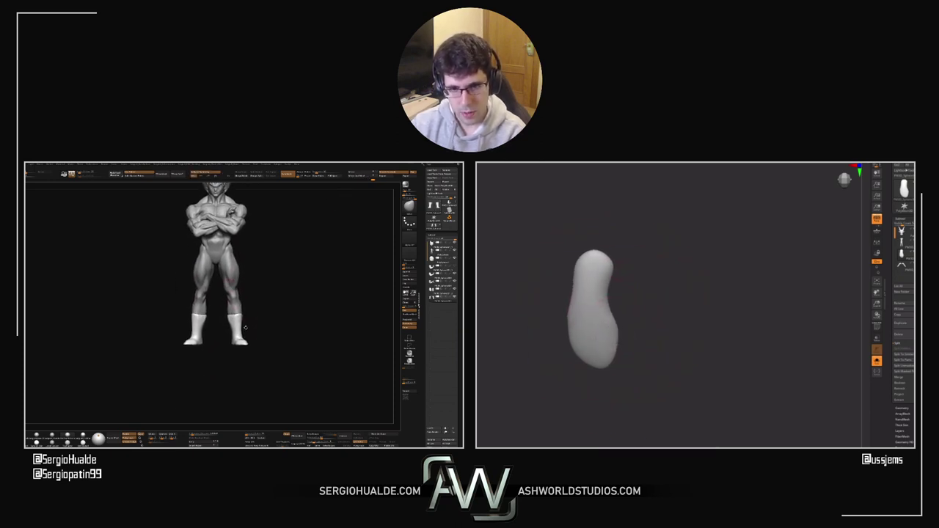
right_click_drag(242, 338, 252, 340)
left_click_drag(617, 350, 612, 350)
right_click_drag(252, 339, 256, 359, "ctrl")
key("s")
left_click_drag(594, 349, 585, 349)
key("s")
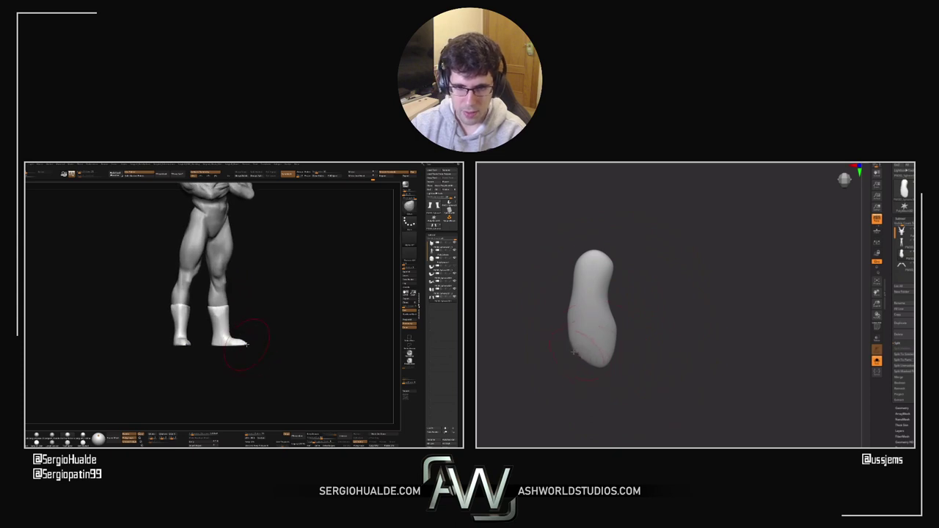
Step: Round the toe end of the horned character's foot shape and adjust the toes of the crossed-arms character's feet
right_click_drag(248, 349, 249, 349, "shift")
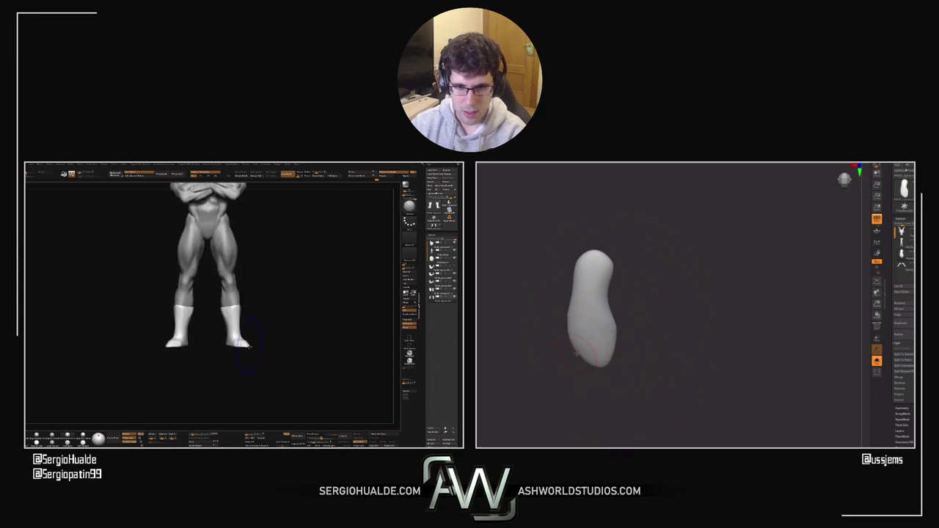
key("s")
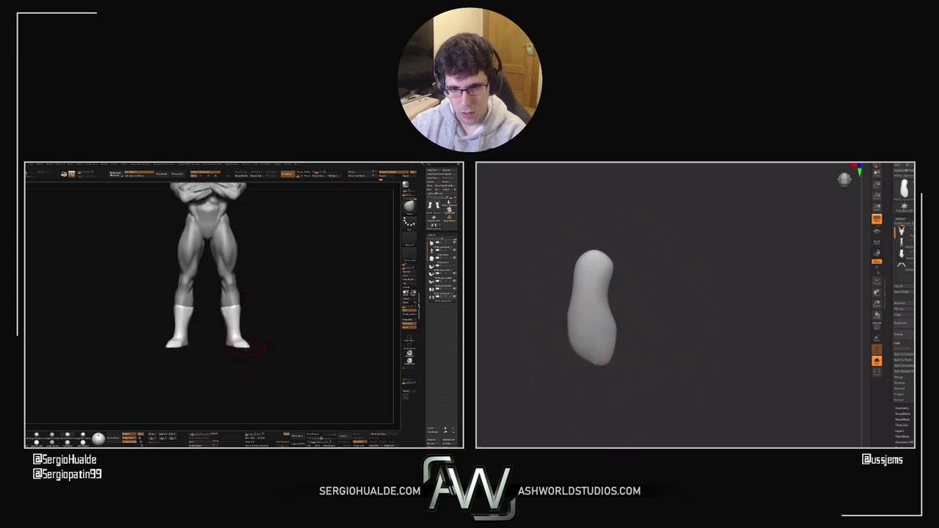
right_click_drag(241, 339, 242, 351, "ctrl")
left_click_drag(609, 364, 603, 360)
mouse_move(243, 351)
right_mouse_down("ctrl")
mouse_move(248, 371)
mouse_move(257, 314)
mouse_move(286, 292)
mouse_move(279, 333)
right_mouse_up("ctrl")
key("s")
left_click_drag(279, 333, 249, 355)
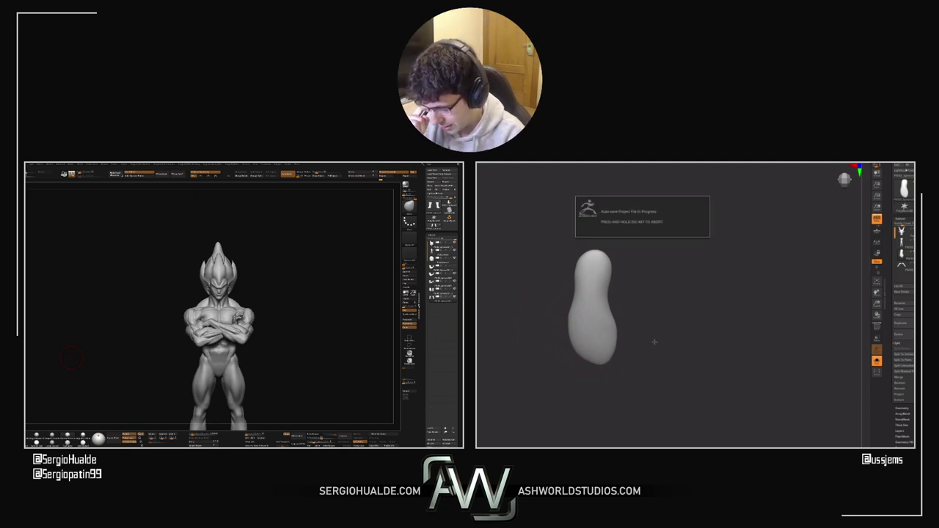
Step: Refine the outline of the horned character's foot, show the body again and reposition the foot under the leg
right_click_drag(654, 342, 654, 359, "ctrl")
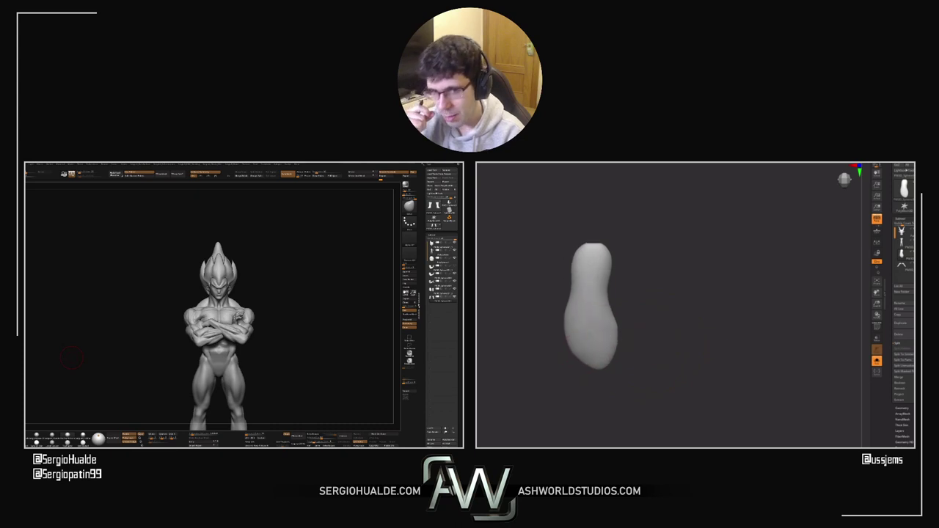
right_click_drag(638, 320, 623, 343, "ctrl")
right_click_drag(583, 320, 677, 353)
key("shift+s")
left_click_drag(678, 352, 707, 336)
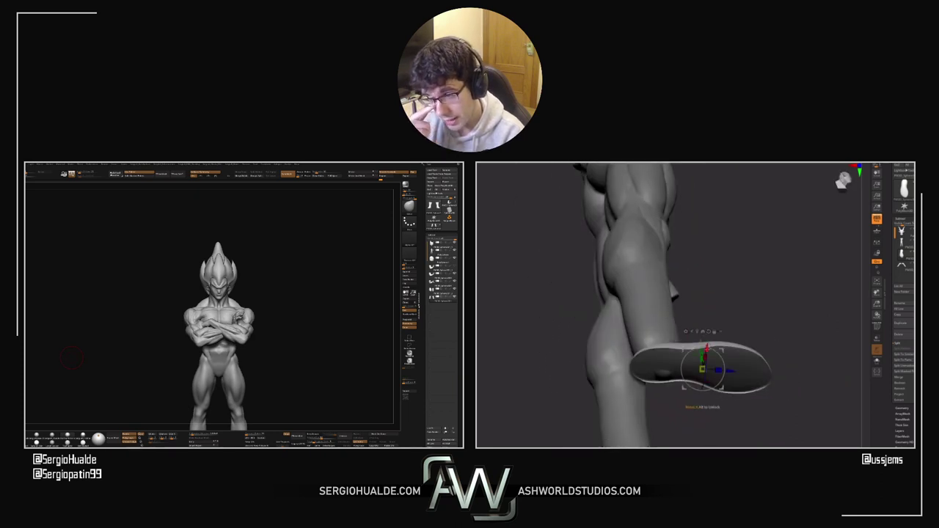
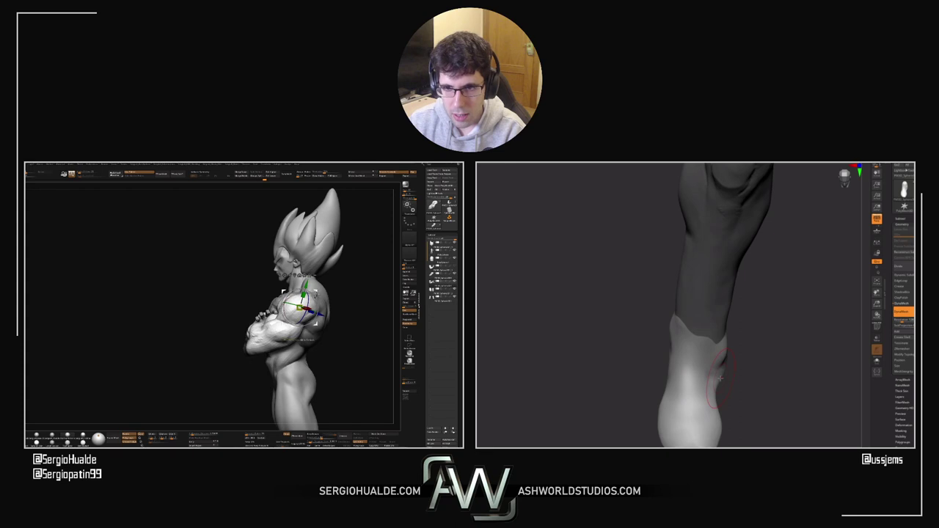
Step: Lower the subdivision level of the crossed-arms character's arm and switch to the Move brush
right_click_drag(286, 339, 345, 345)
mouse_move(260, 346)
right_mouse_down()
mouse_move(245, 350)
mouse_move(260, 353)
right_mouse_up()
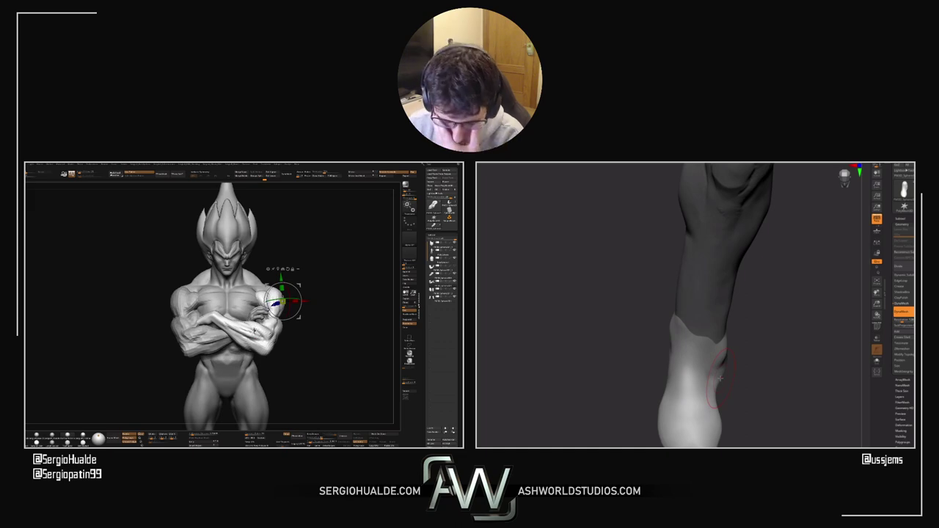
right_click_drag(254, 327, 256, 321)
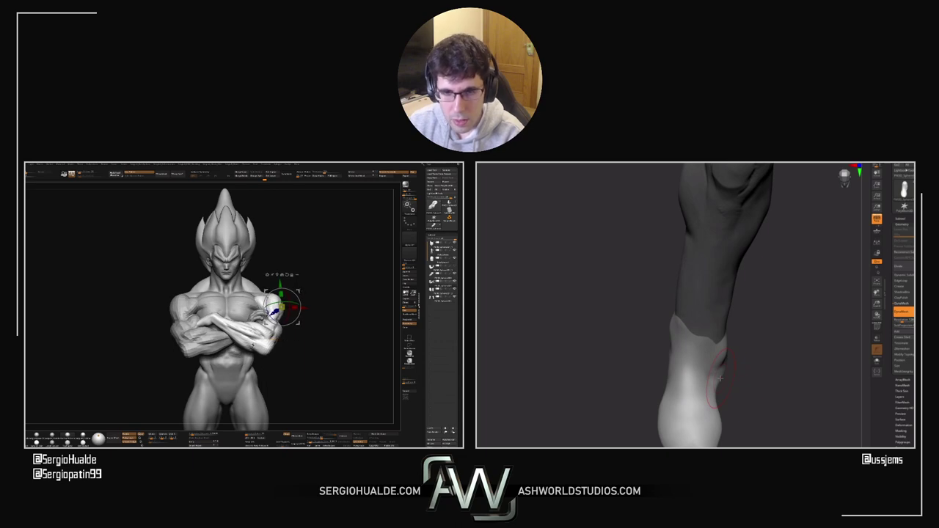
mouse_move(255, 335)
right_mouse_down()
mouse_move(250, 345)
mouse_move(262, 339)
mouse_move(260, 349)
mouse_move(256, 325)
mouse_move(208, 314)
mouse_move(251, 330)
mouse_move(229, 329)
mouse_move(225, 350)
right_mouse_up()
key("shift+s")
key("shift+d")
key("b")
key("m")
key("v")
left_click(238, 307, "ctrl")
left_click(226, 327, "alt")
key("q")
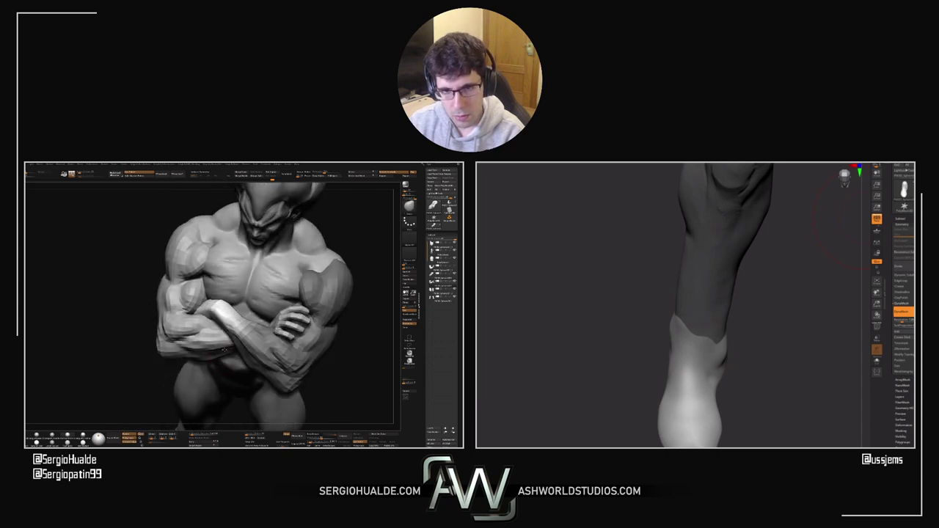
Step: Isolate the crossed-arms character's arm and mask its hand
left_click_drag(224, 352, 227, 330)
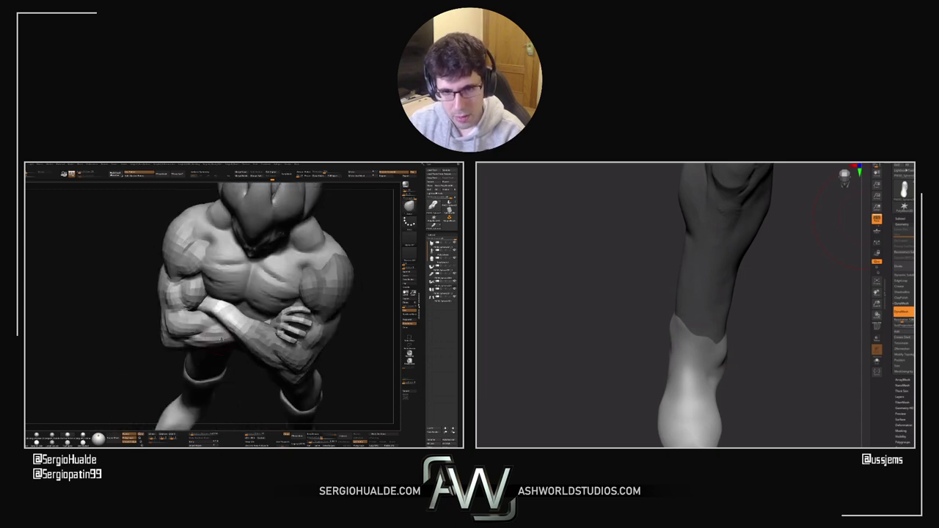
left_click(226, 329, "ctrl+shift")
right_click_drag(227, 330, 266, 332)
left_click_drag(241, 302, 232, 319, "ctrl")
mouse_move(232, 318)
right_mouse_down()
mouse_move(220, 273)
mouse_move(214, 298)
mouse_move(212, 269)
right_mouse_up()
mouse_move(191, 279)
left_mouse_down("ctrl")
mouse_move(218, 320)
mouse_move(233, 279)
left_mouse_up("ctrl")
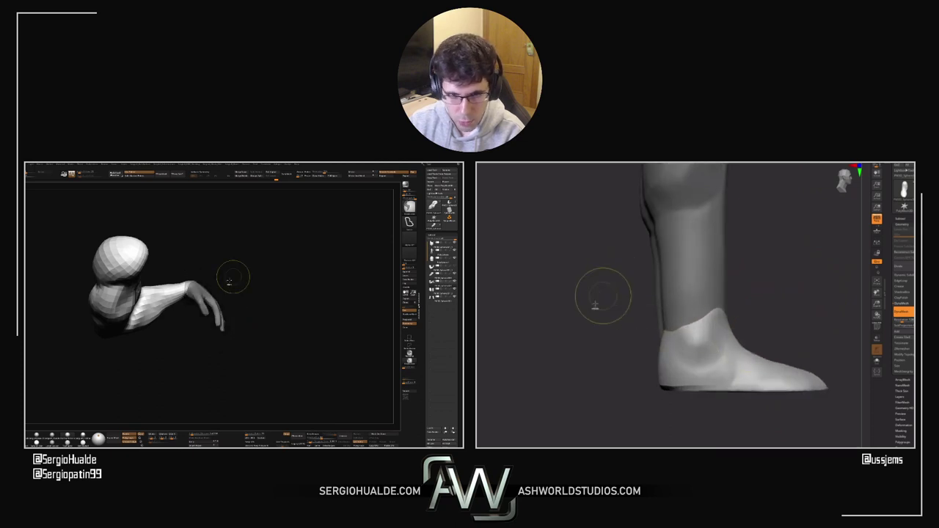
Step: Extend the mask on the isolated arm's hand, invert it and show the crossed-arms character's whole body again
mouse_move(234, 279)
right_mouse_down()
mouse_move(256, 304)
mouse_move(251, 325)
right_mouse_up()
left_click_drag(251, 323, 253, 270)
left_click_drag(257, 304, 279, 288, "ctrl")
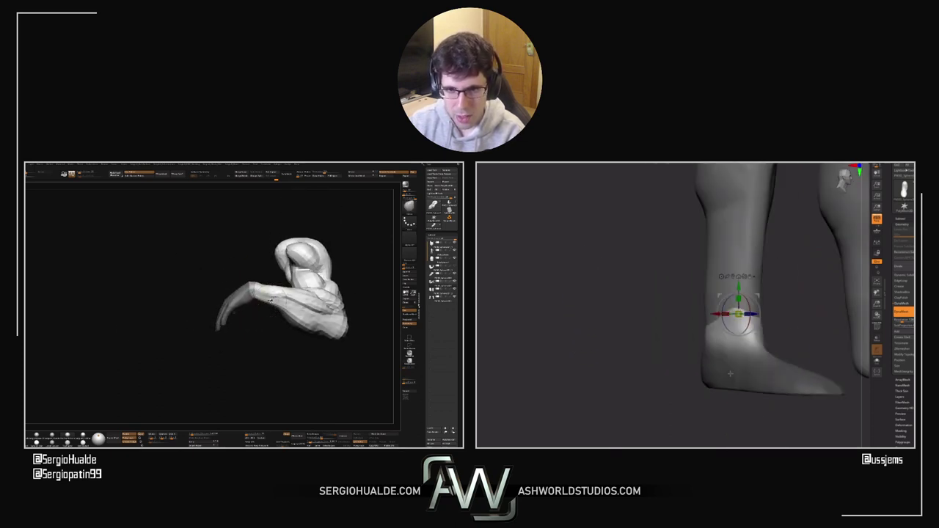
right_click_drag(279, 288, 238, 365)
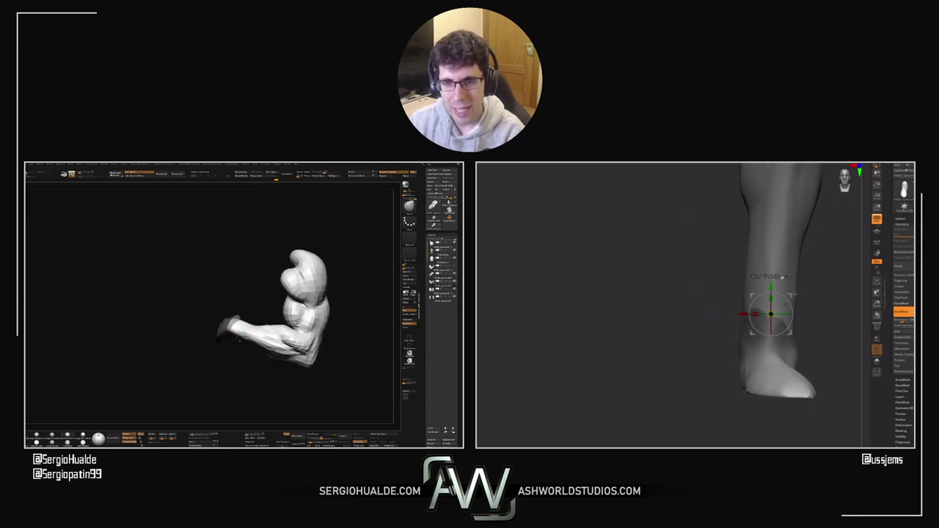
left_click(170, 358, "ctrl")
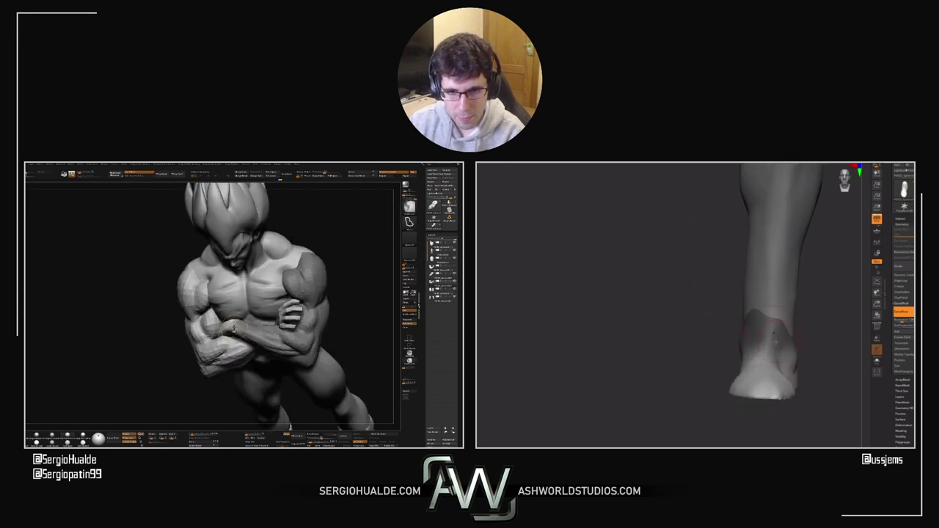
right_click_drag(233, 327, 233, 331)
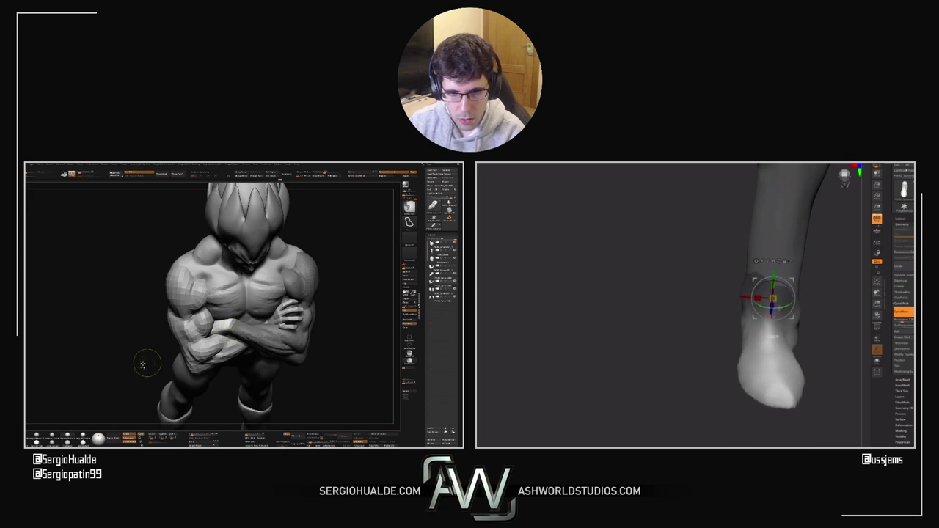
right_click_drag(221, 323, 239, 335, "ctrl")
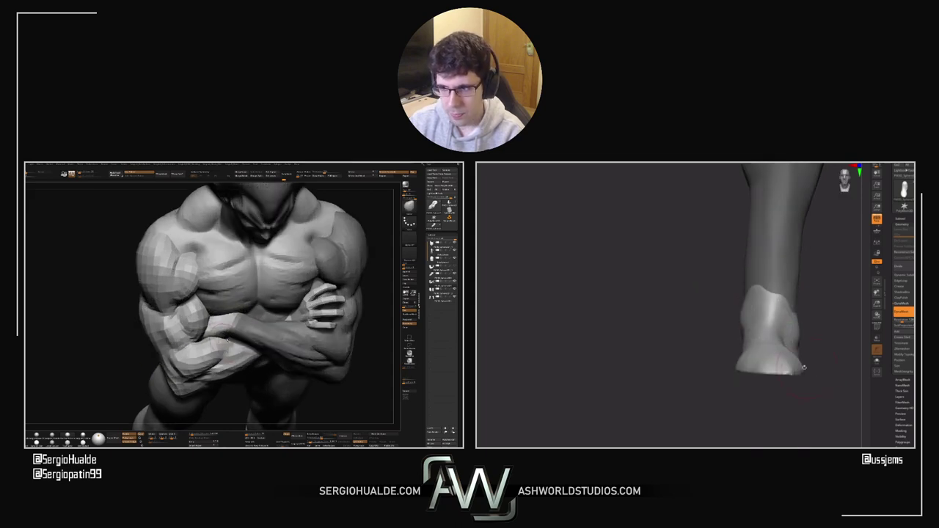
Step: Place the transform gizmo at the wrist of the crossed-arms character's tucked hand and reposition the unmasked part
key("w")
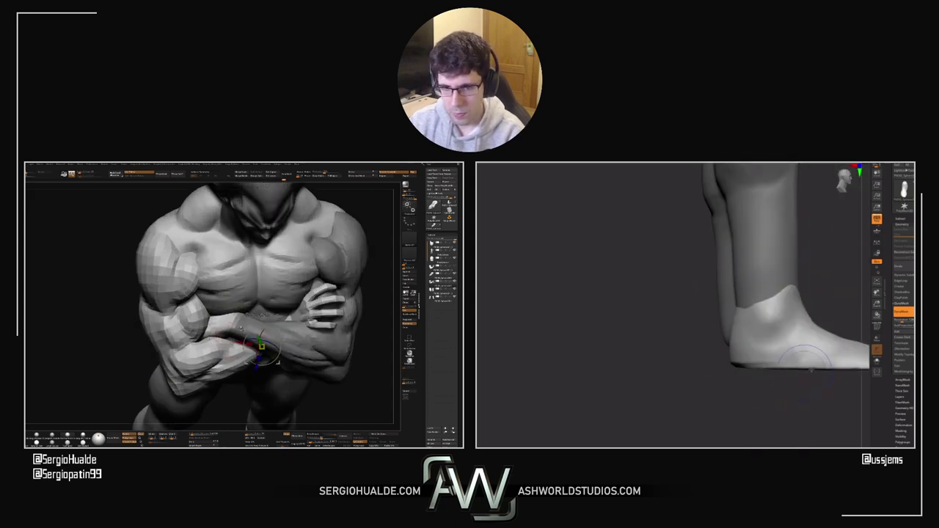
left_click(232, 325, "alt")
mouse_move(247, 331)
right_mouse_down()
mouse_move(240, 334)
mouse_move(248, 324)
right_mouse_up()
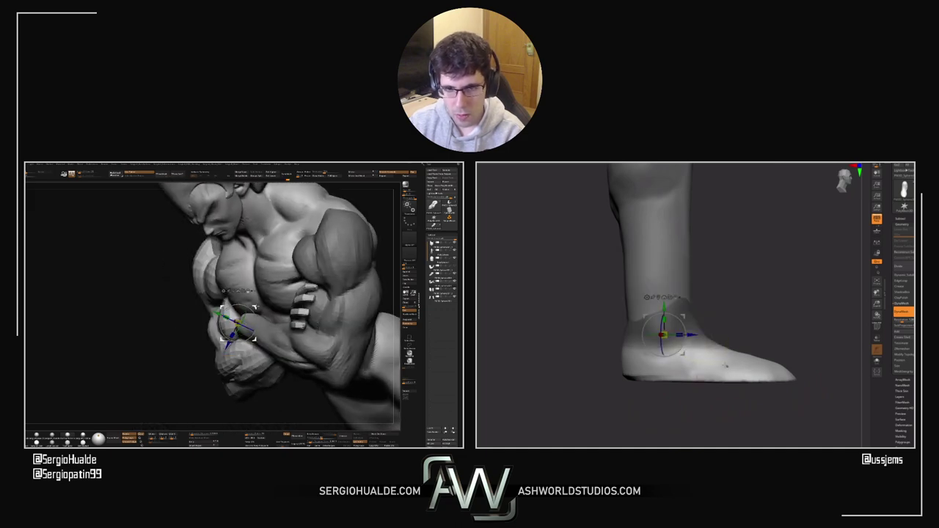
left_click_drag(256, 308, 261, 311)
right_click_drag(255, 325, 240, 328)
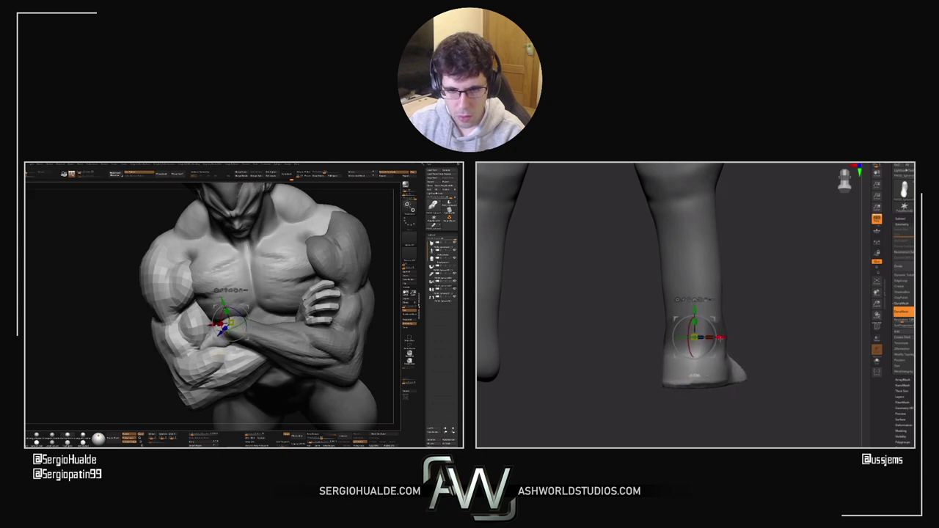
right_click_drag(232, 324, 239, 300)
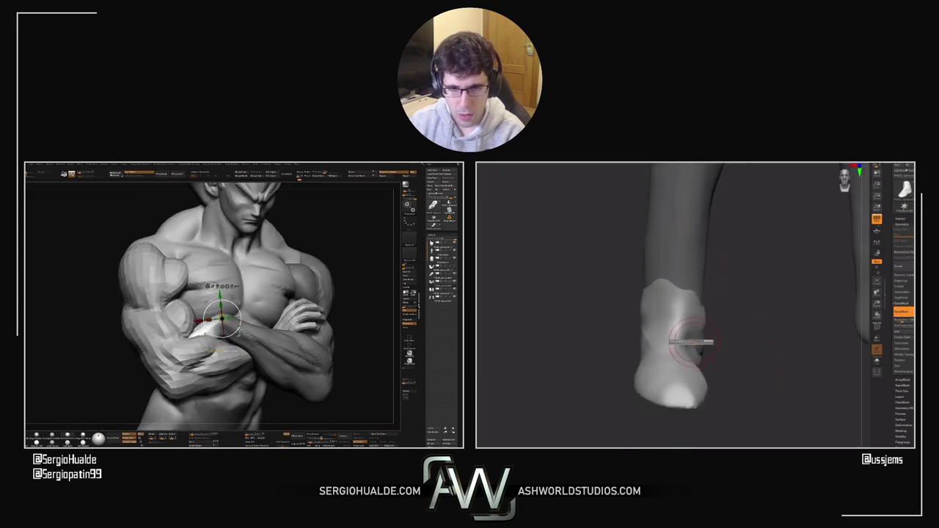
mouse_move(228, 327)
right_mouse_down()
mouse_move(276, 334)
mouse_move(262, 345)
mouse_move(255, 373)
mouse_move(267, 363)
mouse_move(250, 344)
mouse_move(261, 334)
right_mouse_up()
Step: Select the crossed-arms character's other arm and reshape its forearm and elbow with the Move brush
key("q")
left_click(297, 323, "alt")
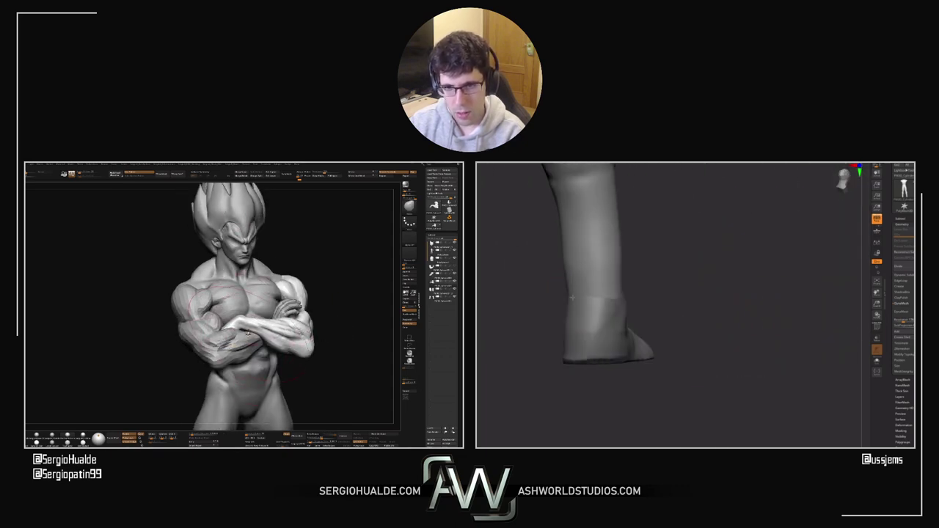
mouse_move(248, 327)
right_mouse_down()
mouse_move(253, 343)
mouse_move(261, 333)
mouse_move(268, 339)
mouse_move(258, 334)
right_mouse_up()
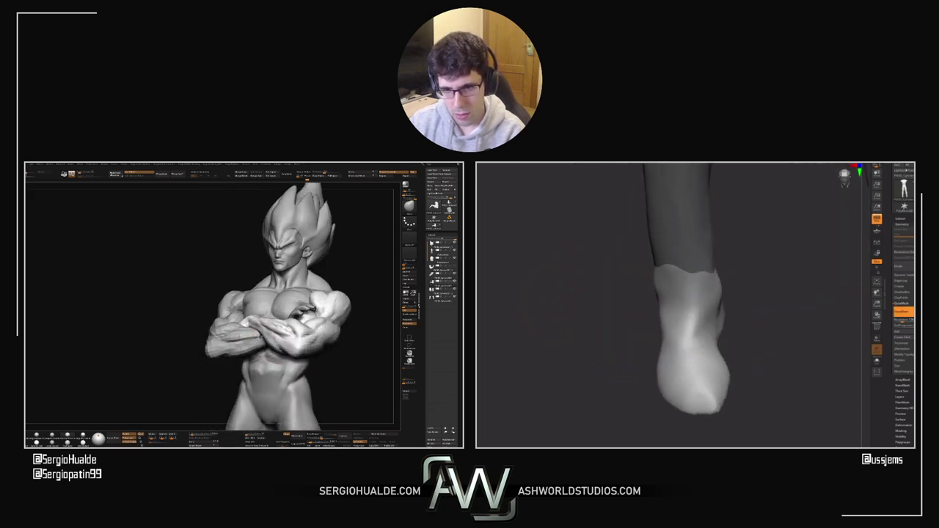
left_click_drag(257, 334, 260, 328)
right_click_drag(256, 321, 257, 322)
left_click_drag(257, 318, 261, 332)
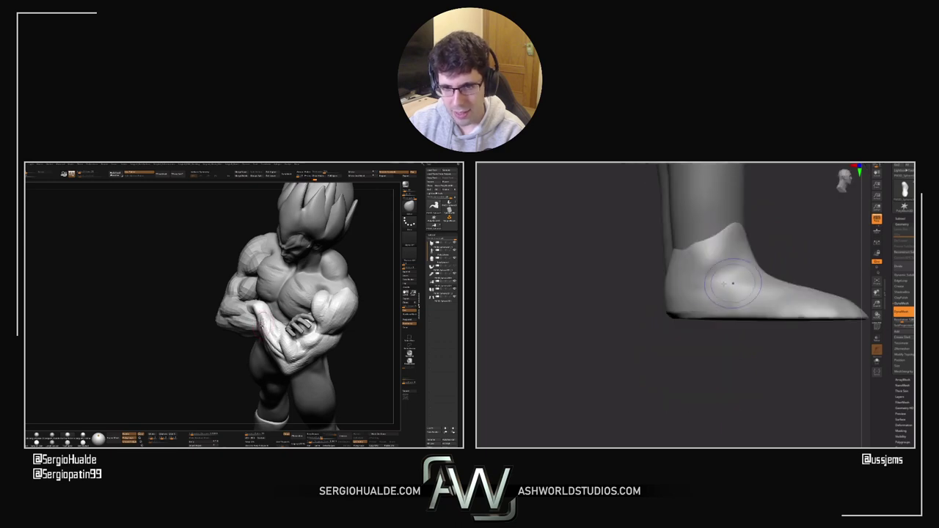
right_click_drag(269, 336, 285, 358)
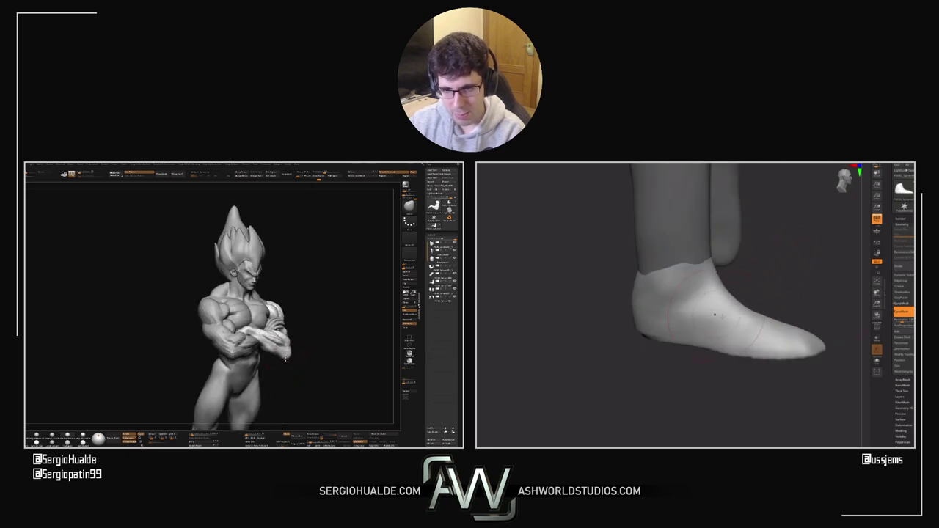
left_click_drag(290, 356, 292, 353)
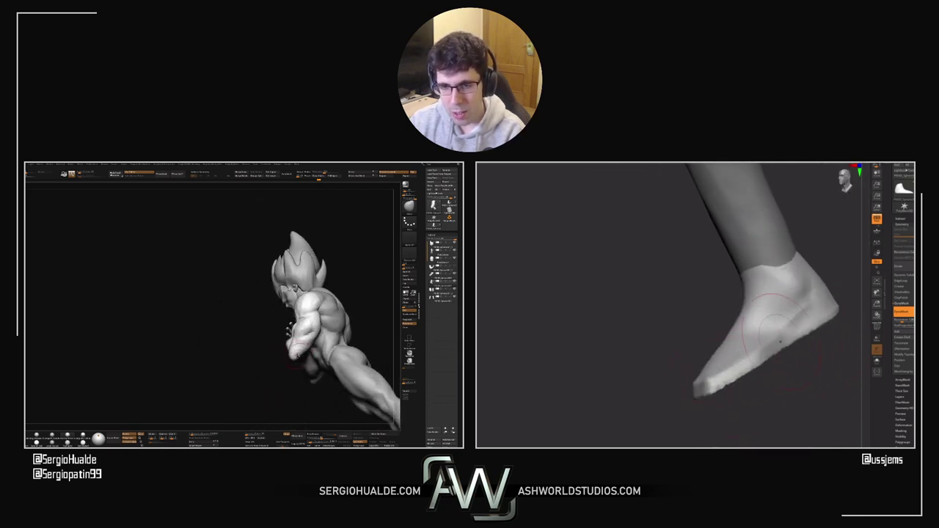
Step: Refine the shape of the horned character's foot and mirror it to the other leg
left_click_drag(663, 361, 723, 347)
left_click_drag(672, 301, 675, 313)
mouse_move(291, 359)
right_mouse_down()
mouse_move(319, 333)
mouse_move(292, 351)
right_mouse_up()
right_click(292, 350)
right_click_drag(712, 318, 714, 386, "ctrl")
left_click_drag(713, 386, 692, 417, "alt")
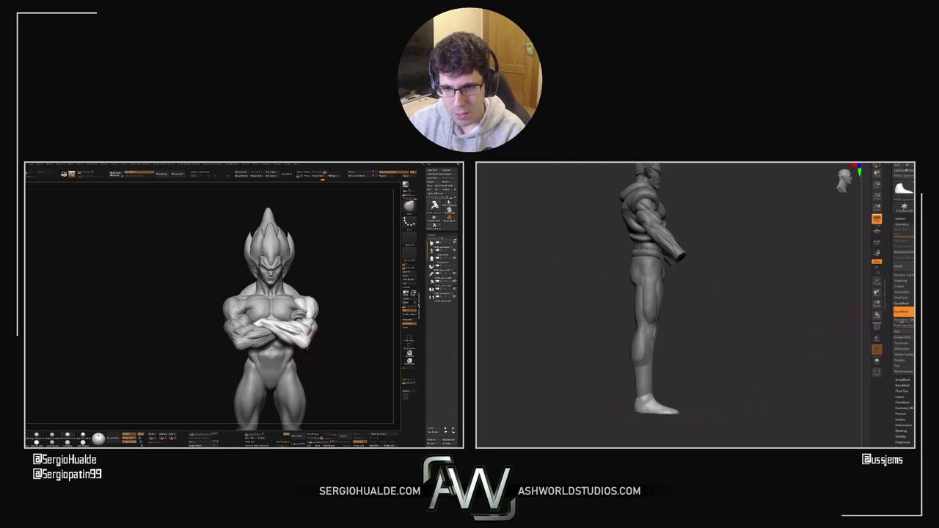
right_click_drag(307, 348, 315, 349)
left_click(903, 354)
Step: Refine the elbow outline of the crossed-arms character's upper crossed arm
left_click_drag(307, 335, 304, 347)
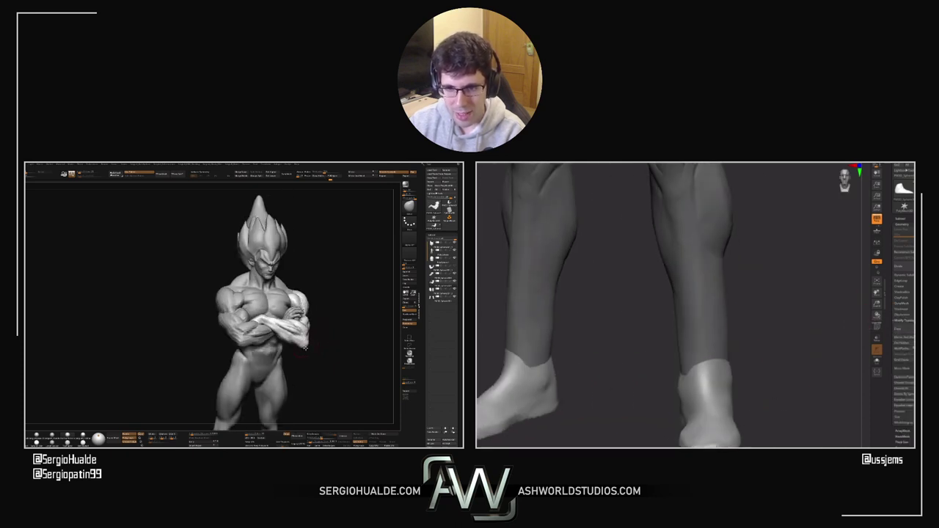
scroll(302, 349, "up", 4)
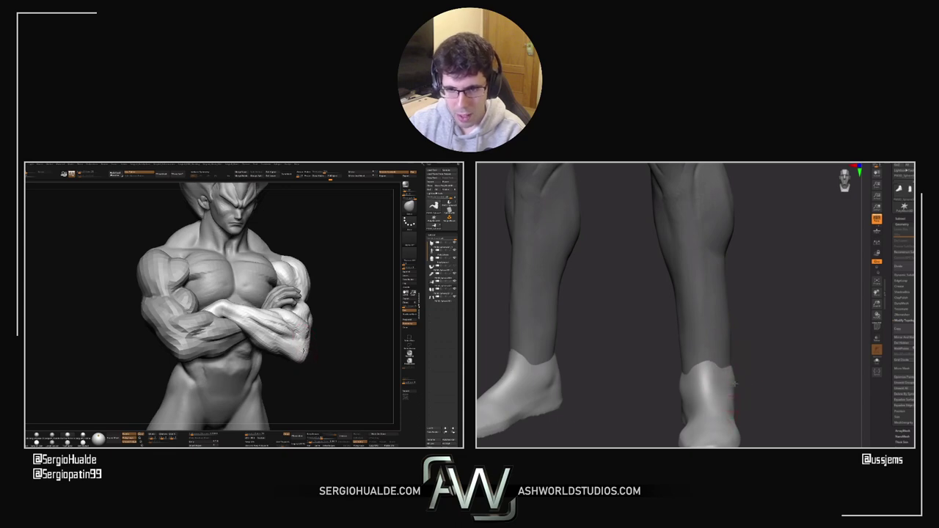
left_click_drag(304, 359, 303, 361)
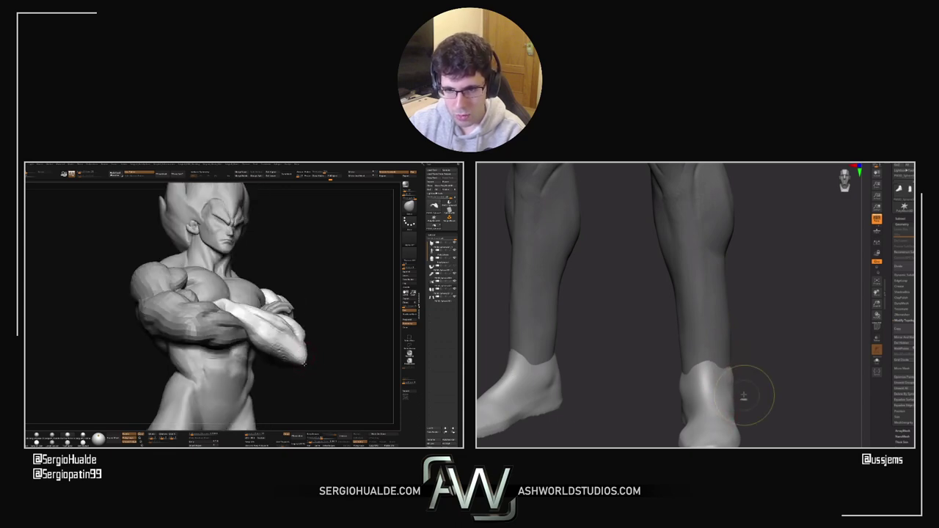
scroll(304, 364, "down", 3)
Step: Select the crossed-arms character's opposite arm and reshape its elbow and the bend between biceps and forearm
left_click(231, 343, "alt")
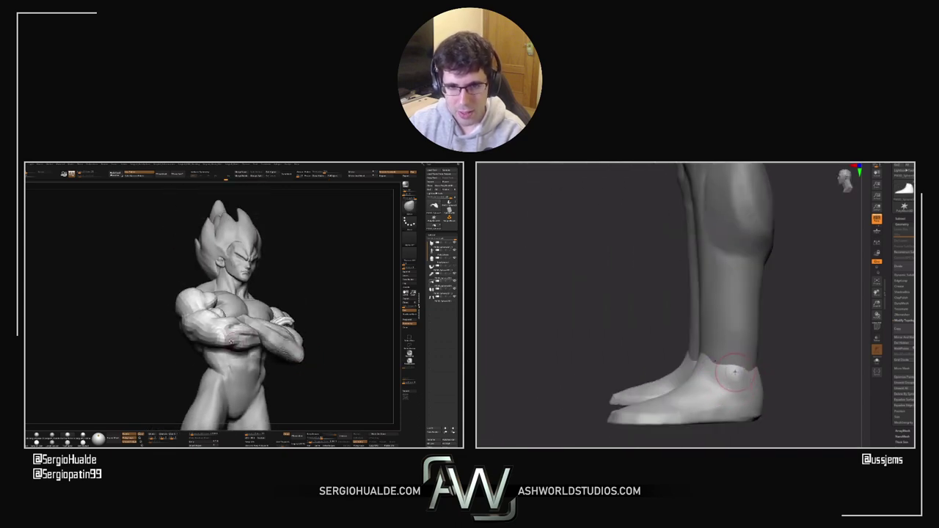
left_click_drag(230, 343, 219, 352)
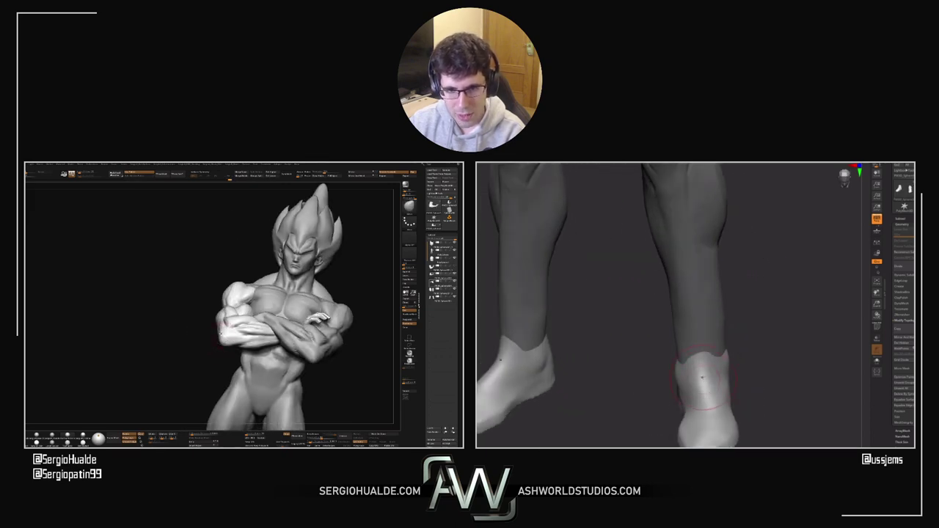
mouse_move(222, 334)
left_mouse_down()
mouse_move(240, 352)
mouse_move(220, 345)
left_mouse_up()
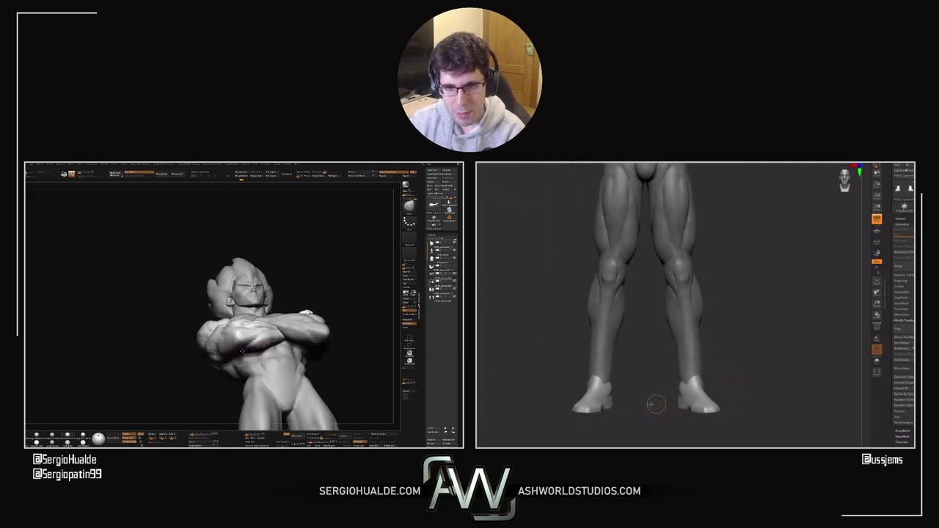
right_click_drag(242, 350, 261, 353)
key("s")
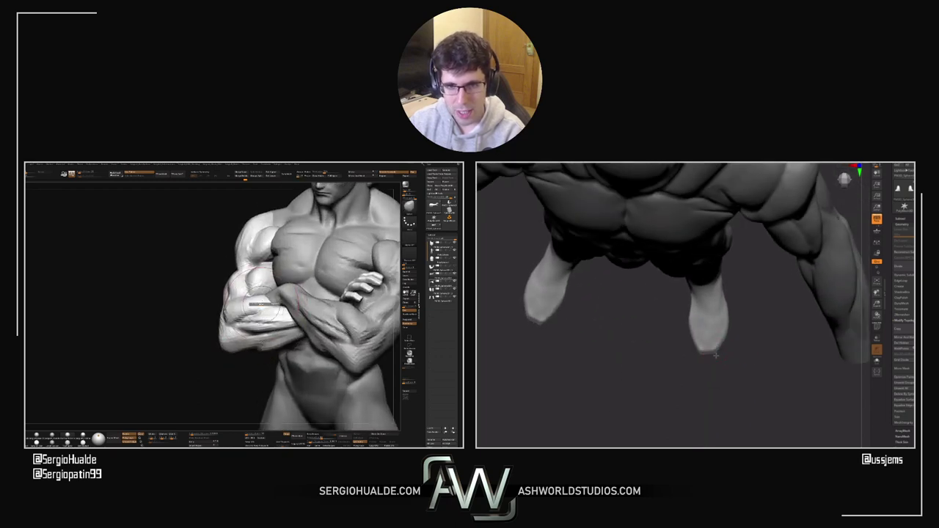
left_click_drag(242, 309, 238, 293)
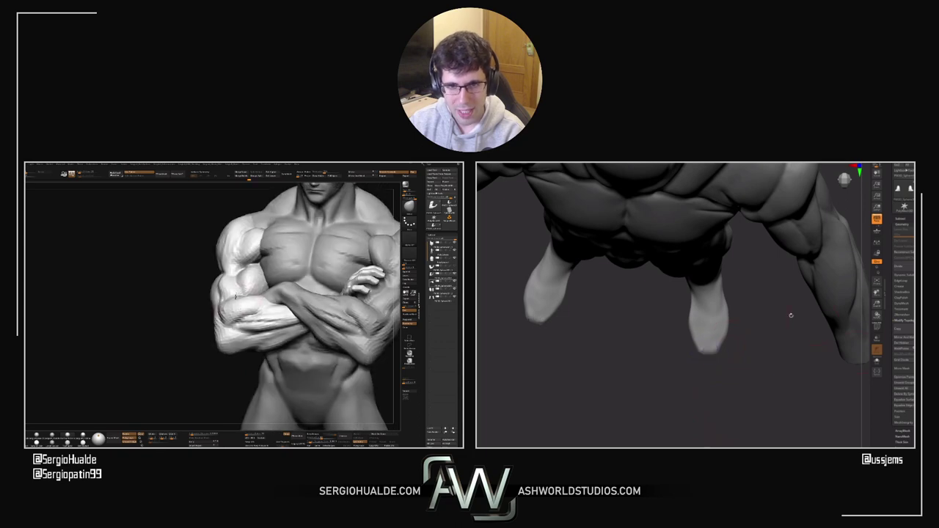
Step: Inspect the selected arm in isolation, show the full figure again and adjust the forearm where the arms cross
mouse_move(235, 297)
right_mouse_down()
mouse_move(223, 293)
mouse_move(286, 301)
mouse_move(239, 333)
mouse_move(247, 303)
right_mouse_up()
key("alt+s")
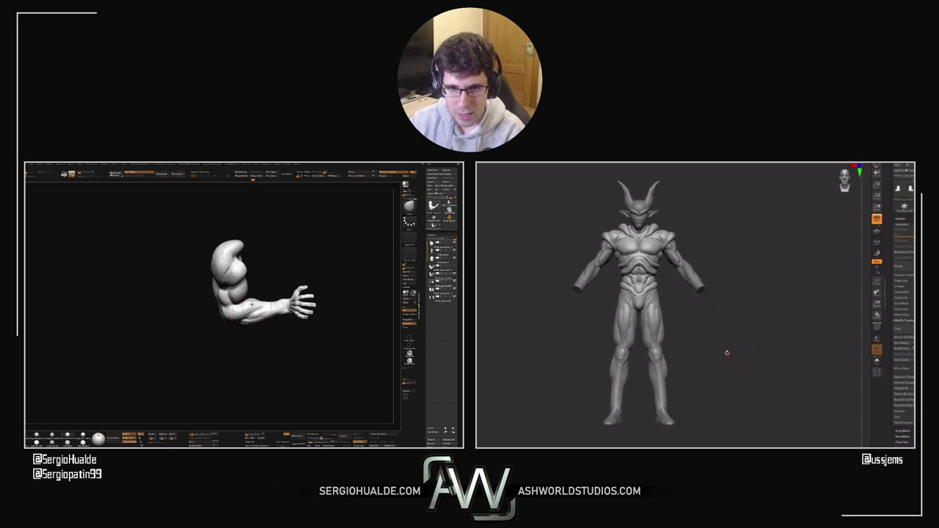
key("alt+s")
key("w")
right_click_drag(252, 304, 280, 307)
right_click(243, 323)
key("q")
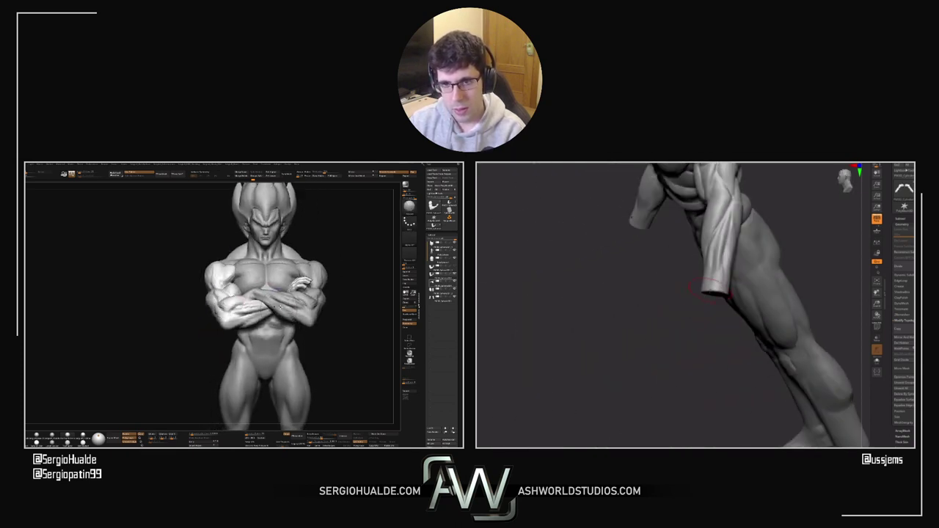
left_click_drag(278, 308, 257, 311)
Step: Select the crossed-arms character's body, isolate it and mask the head, neck and shoulder area
left_click(249, 287, "alt")
right_click_drag(250, 287, 259, 272, "alt")
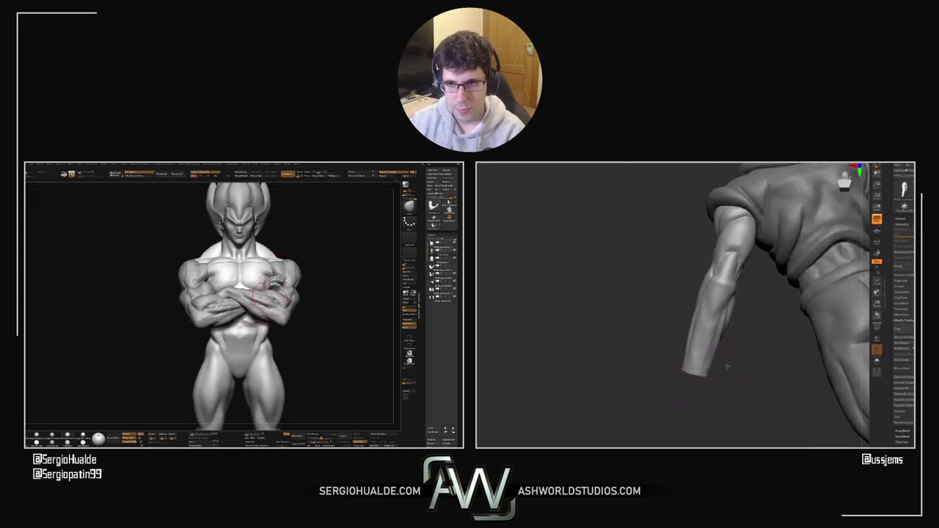
mouse_move(352, 283)
left_mouse_down()
mouse_move(286, 281)
mouse_move(308, 308)
mouse_move(291, 352)
left_mouse_up()
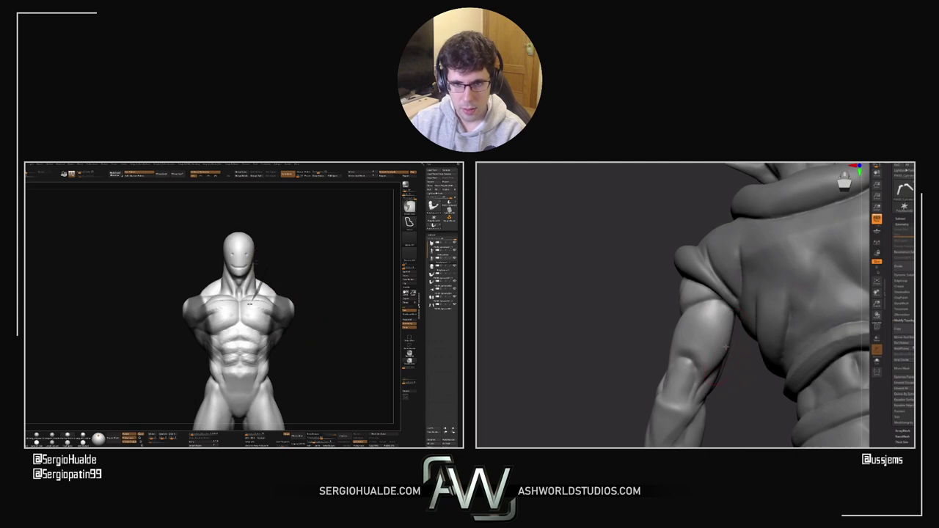
left_click_drag(215, 284, 272, 237, "ctrl")
mouse_move(272, 284)
left_mouse_down()
mouse_move(272, 270)
mouse_move(232, 279)
mouse_move(227, 266)
mouse_move(198, 268)
left_mouse_up()
mouse_move(314, 299)
left_mouse_down("alt")
mouse_move(248, 303)
mouse_move(260, 300)
mouse_move(312, 346)
left_mouse_up("alt")
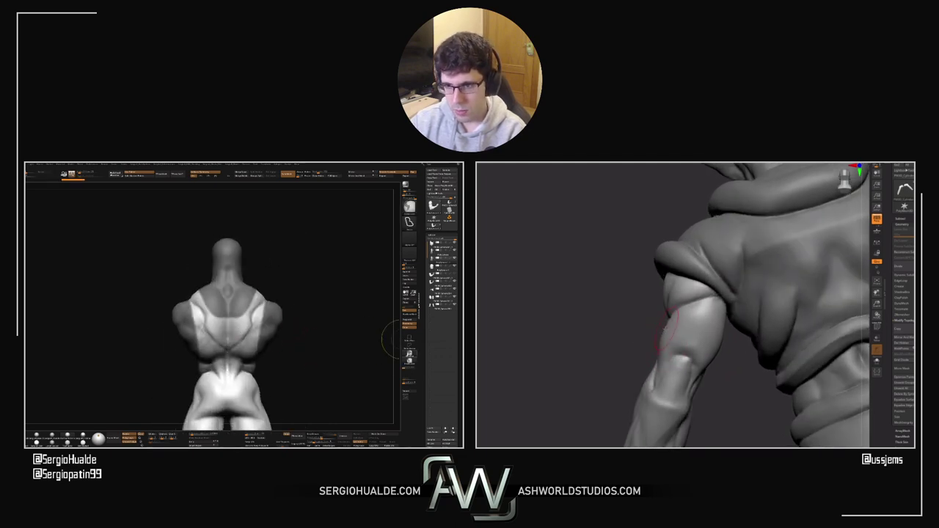
Step: Sculpt and smooth the upper back muscles and the side of the isolated torso below the shoulder
mouse_move(258, 323)
right_mouse_down()
mouse_move(235, 316)
mouse_move(252, 312)
mouse_move(235, 318)
right_mouse_up()
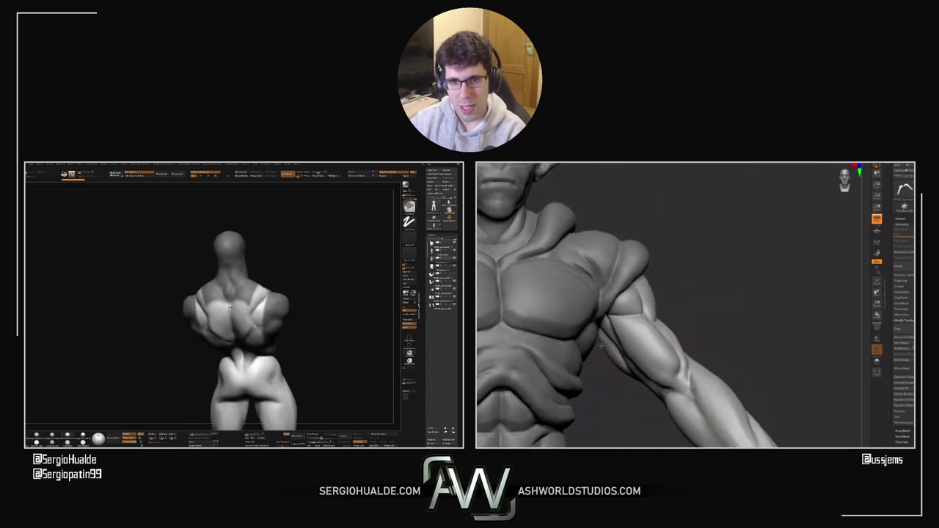
right_click_drag(240, 312, 235, 308)
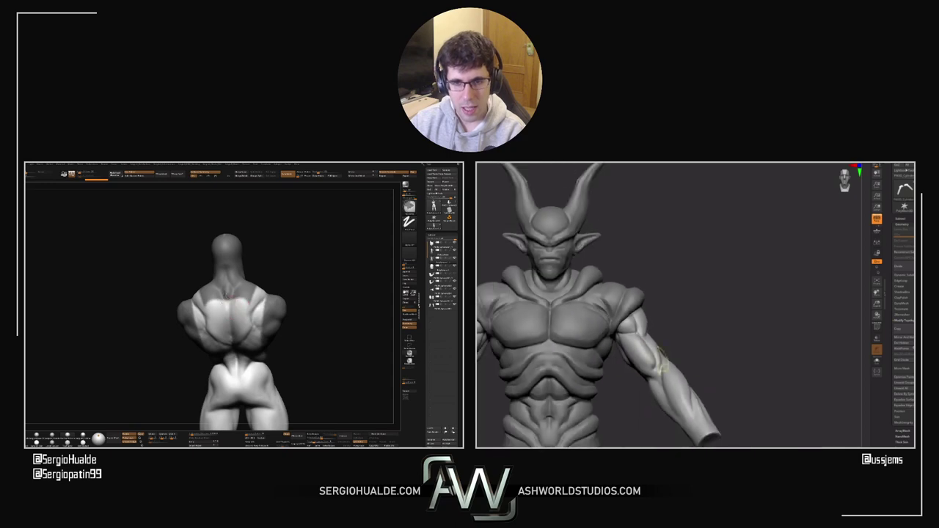
left_click_drag(232, 304, 237, 296, "shift")
mouse_move(252, 296)
right_mouse_down()
mouse_move(243, 310)
mouse_move(280, 289)
right_mouse_up()
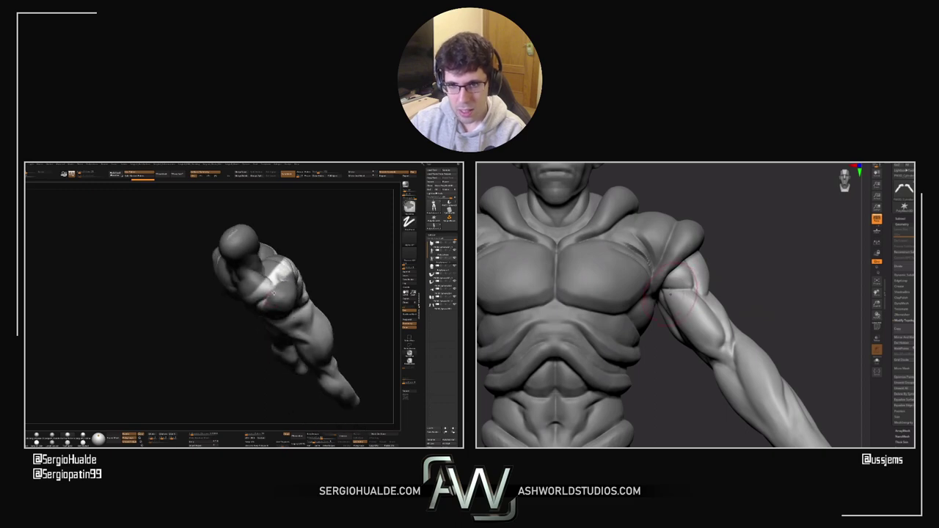
left_click_drag(273, 294, 281, 341)
right_click_drag(282, 341, 251, 364, "ctrl")
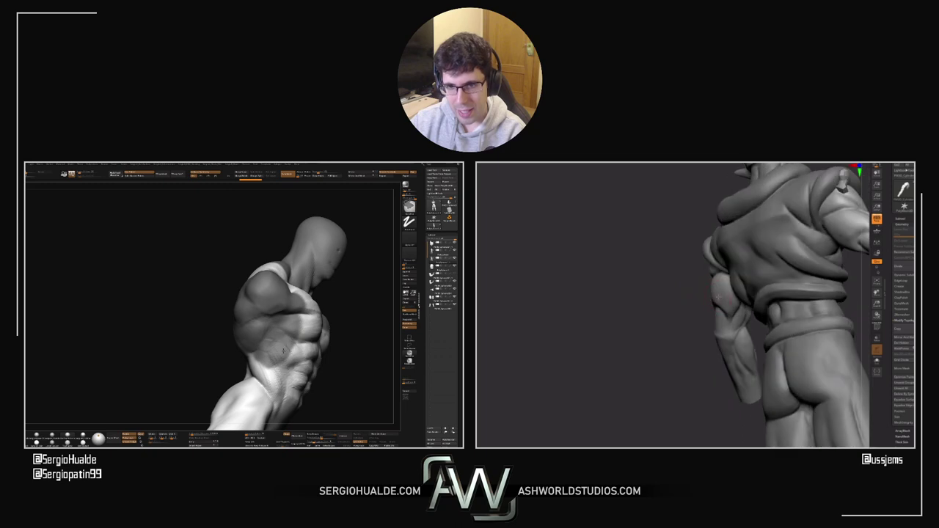
Step: Smooth the isolated torso's chest beside the shoulder and its flank above the hip
right_click_drag(299, 327, 289, 295)
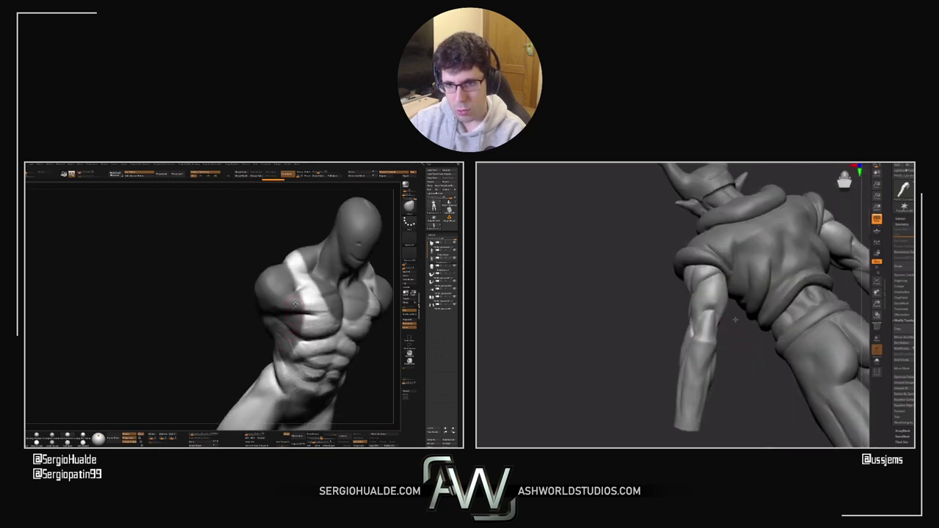
mouse_move(292, 289)
left_mouse_down("shift")
mouse_move(292, 301)
mouse_move(289, 294)
left_mouse_up("shift")
mouse_move(288, 294)
right_mouse_down()
mouse_move(295, 326)
mouse_move(260, 349)
right_mouse_up()
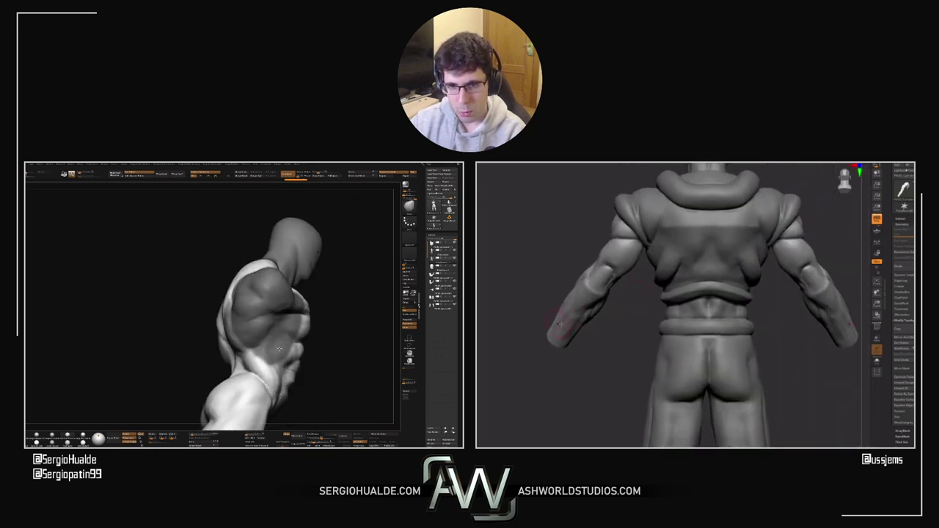
mouse_move(270, 366)
left_mouse_down("shift")
mouse_move(252, 358)
mouse_move(271, 367)
left_mouse_up("shift")
left_click(671, 278, "alt")
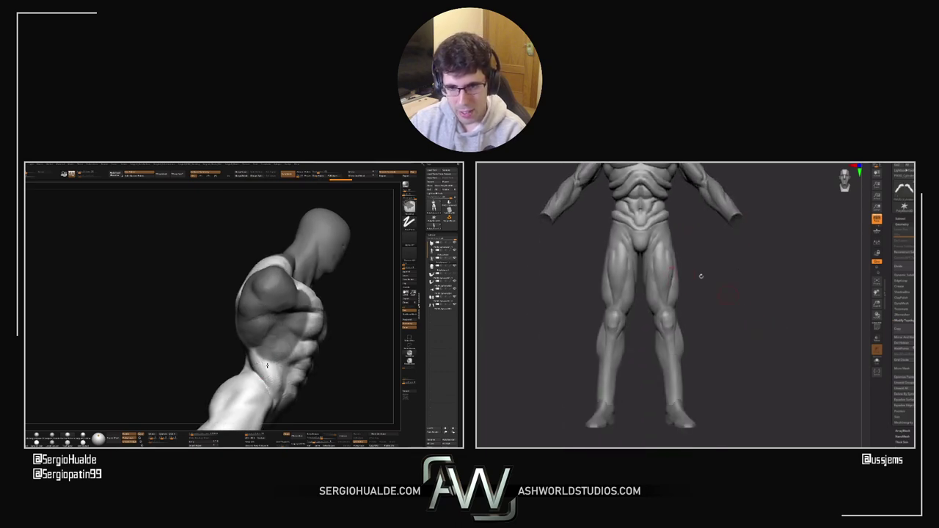
Step: Refine and smooth the quadriceps on the front of both thighs of the open-armed figure
right_click_drag(701, 276, 717, 260, "ctrl")
right_click_drag(289, 357, 297, 326, "ctrl")
right_click_drag(758, 262, 723, 215)
mouse_move(297, 326)
right_mouse_down()
mouse_move(268, 332)
mouse_move(306, 335)
mouse_move(279, 325)
right_mouse_up()
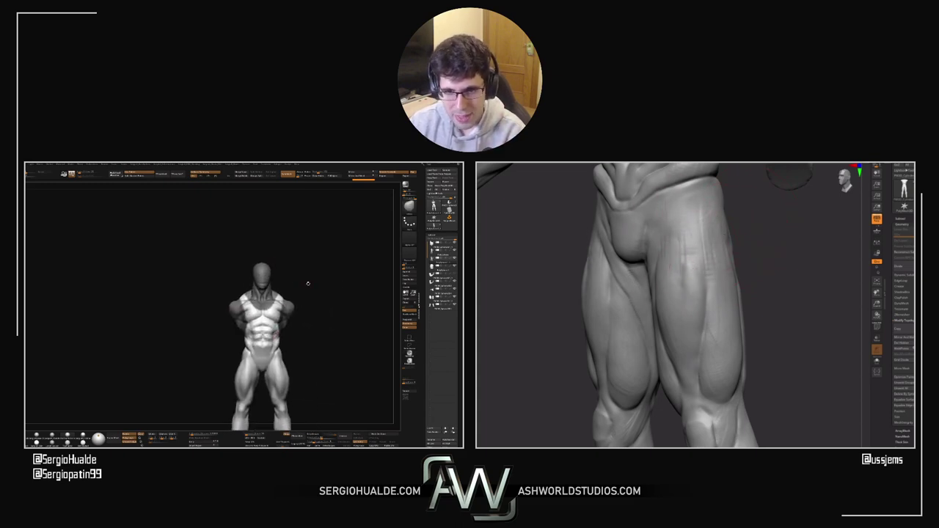
right_click_drag(699, 220, 759, 222, "shift")
right_click_drag(289, 300, 261, 315, "ctrl")
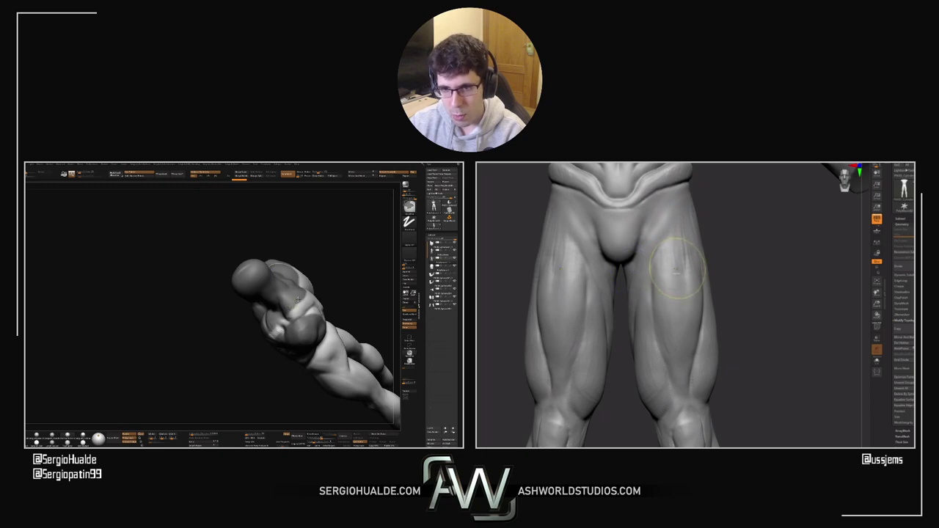
left_click_drag(732, 249, 763, 251)
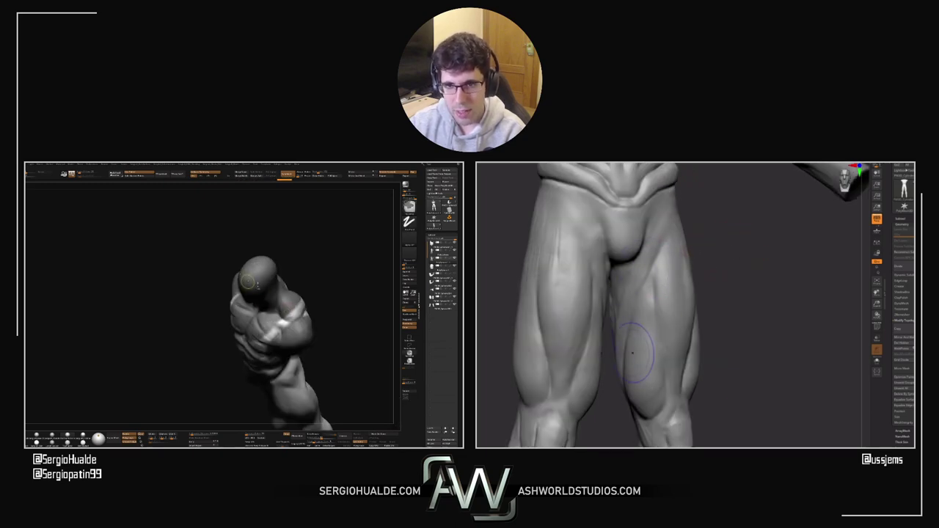
Step: Soften the upper inner thigh muscles where they run into the groin
left_click_drag(692, 331, 681, 291, "alt")
left_click_drag(715, 250, 763, 251)
left_click_drag(664, 253, 694, 315)
left_click_drag(702, 264, 712, 268)
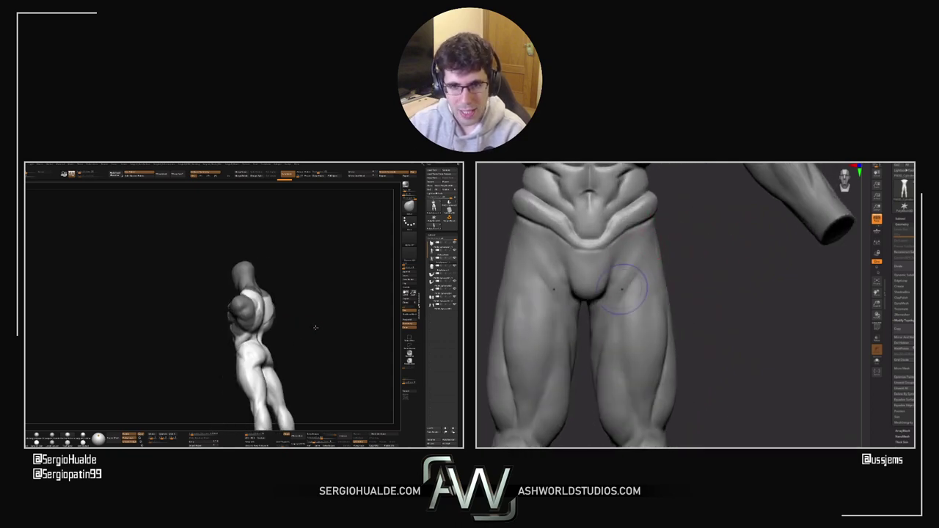
left_click_drag(709, 247, 682, 268)
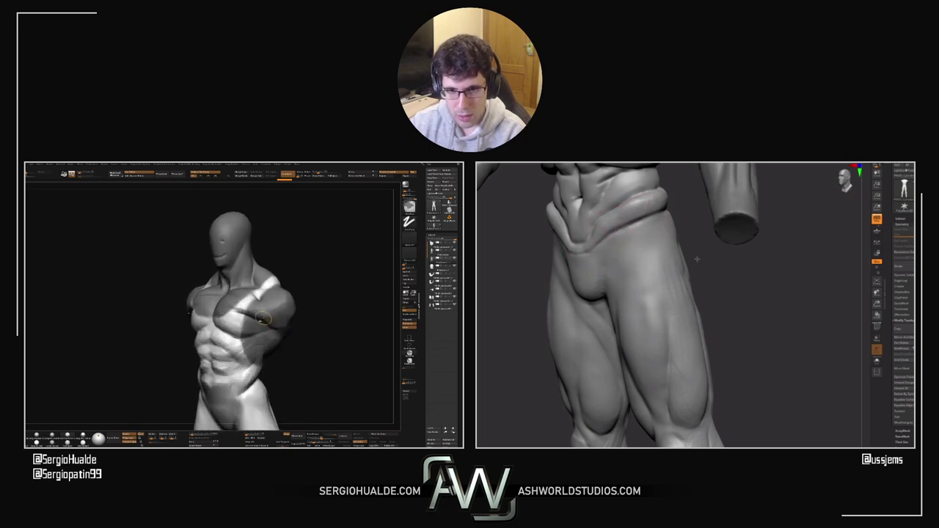
left_click_drag(697, 259, 707, 256)
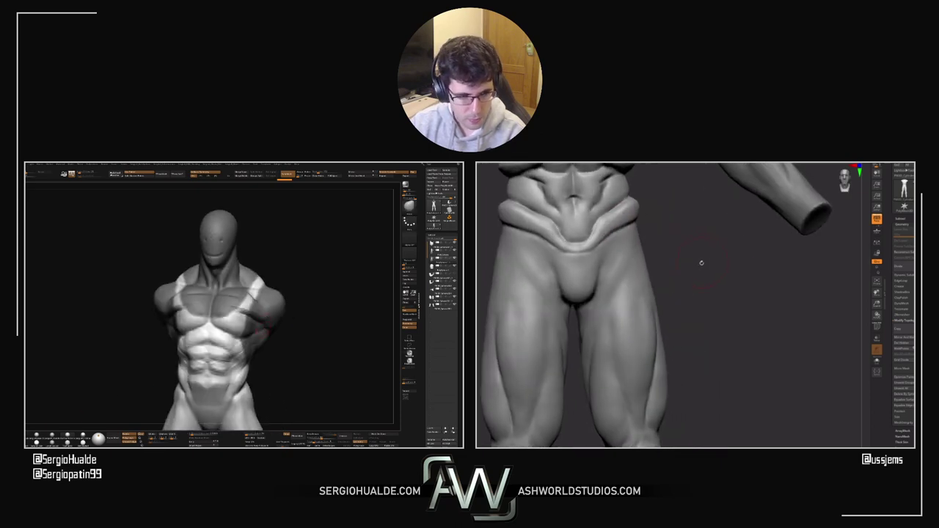
Step: Refine the outer thighs and hamstrings below the buttocks
left_click_drag(714, 336, 668, 378)
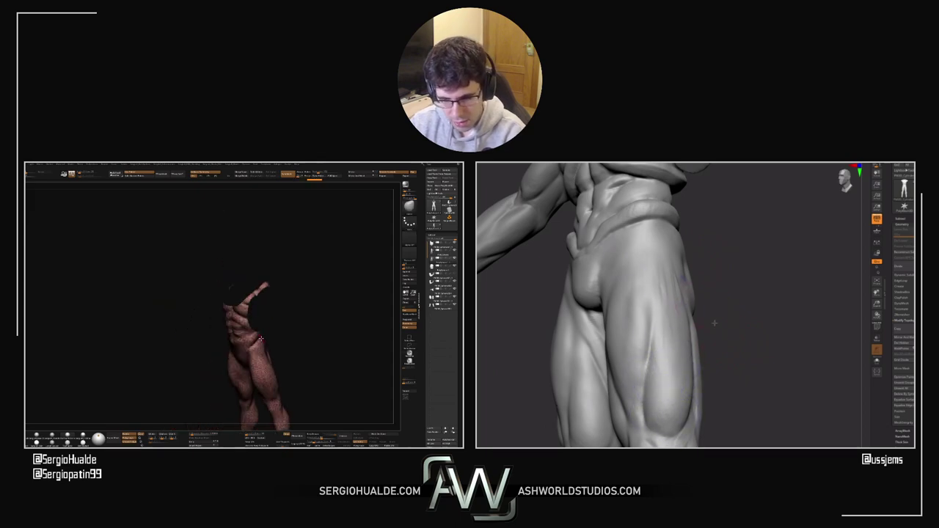
left_click_drag(715, 323, 664, 320)
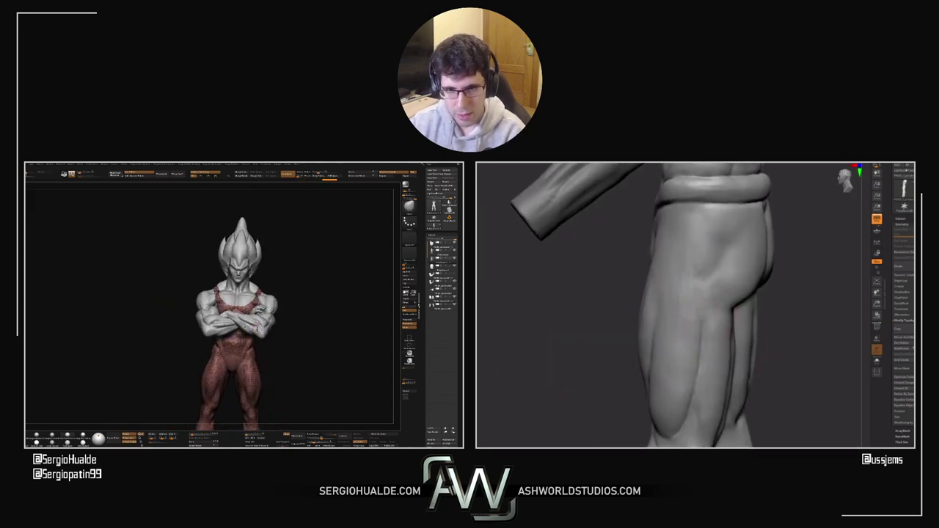
mouse_move(704, 264)
left_mouse_down()
mouse_move(660, 266)
mouse_move(693, 256)
left_mouse_up()
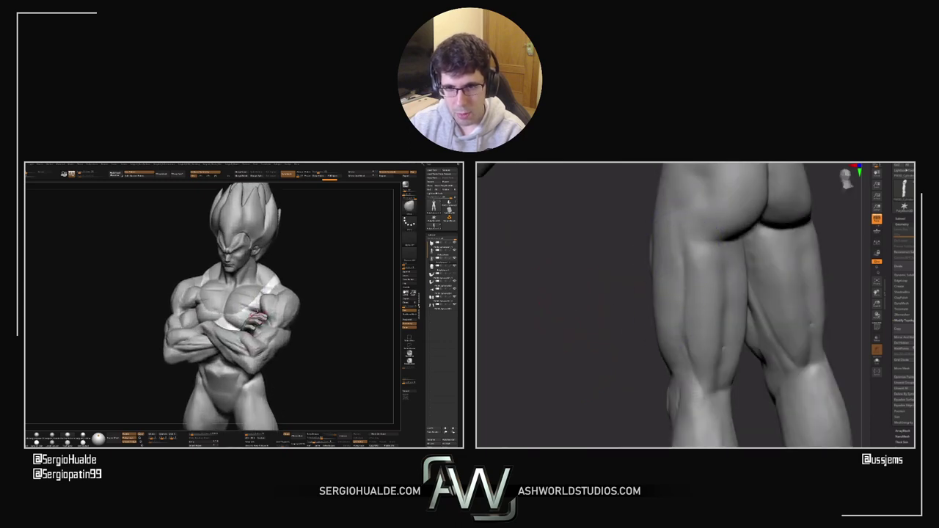
left_click_drag(677, 382, 749, 323)
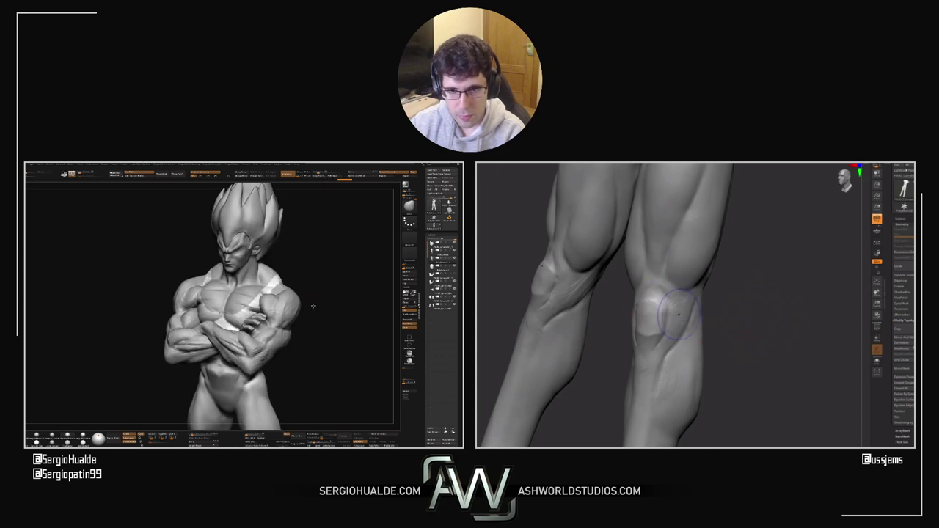
Step: Shape the kneecaps and smooth the area below them, isolating and restoring the torso of the crossed-arms character
left_click_drag(697, 308, 756, 314)
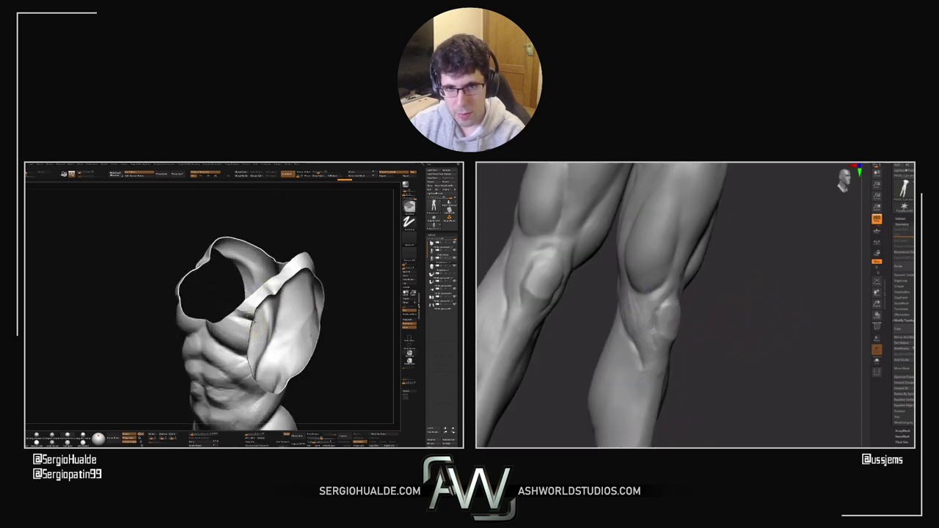
left_click(259, 328, "ctrl+alt+shift")
key("space")
mouse_move(641, 303)
left_mouse_down("shift")
mouse_move(650, 332)
mouse_move(640, 422)
left_mouse_up("shift")
left_click(248, 312)
right_click_drag(639, 396, 659, 359)
mouse_move(214, 339)
right_mouse_down("ctrl")
mouse_move(238, 314)
mouse_move(250, 327)
right_mouse_up("ctrl")
left_click_drag(692, 383, 679, 373)
right_click_drag(246, 311, 247, 327, "alt")
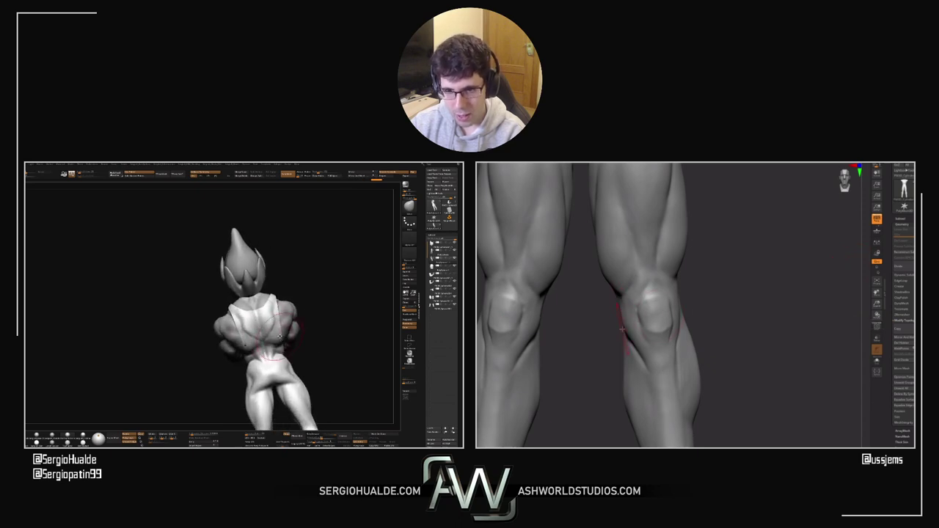
Step: Adjust the brush size and refine the silhouette of the shins from the knees down to the ankles
right_click_drag(622, 346, 628, 325, "ctrl")
key("space")
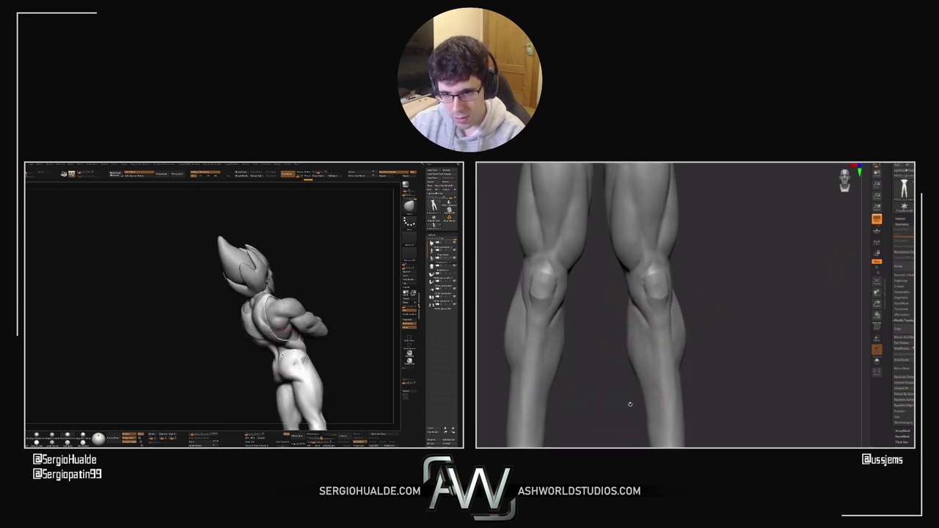
right_click_drag(631, 404, 679, 363)
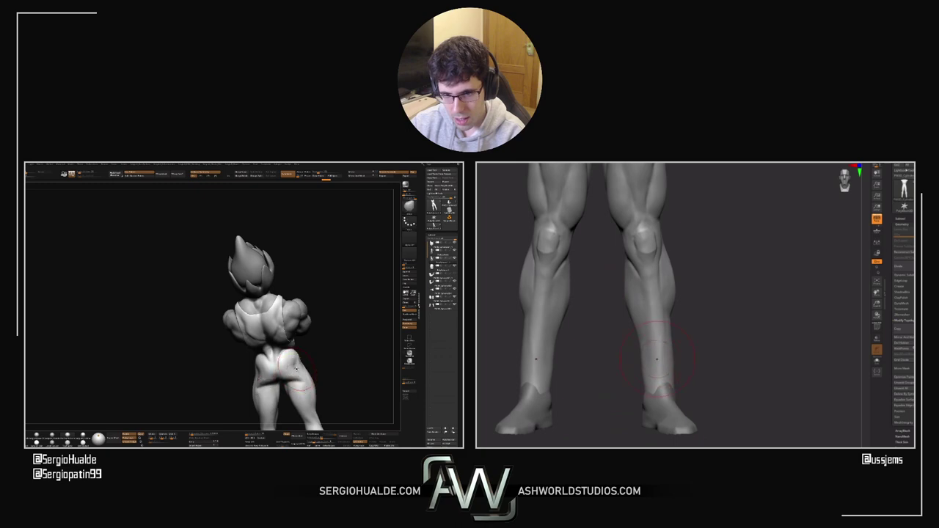
key("s")
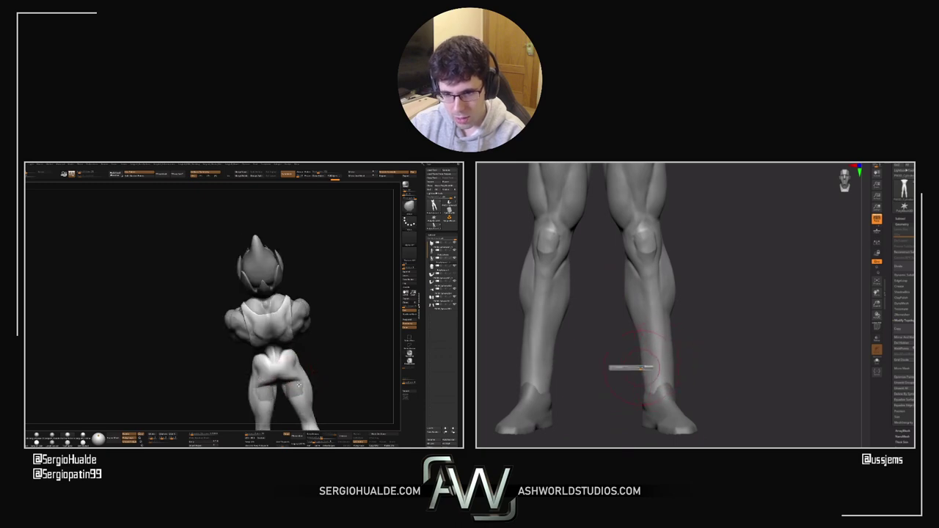
left_click_drag(643, 368, 635, 368)
right_click_drag(595, 361, 681, 355)
key("s")
Step: Adjust the calves and lower legs from behind, comparing their proportions with the whole legs
right_click_drag(543, 364, 514, 366, "ctrl")
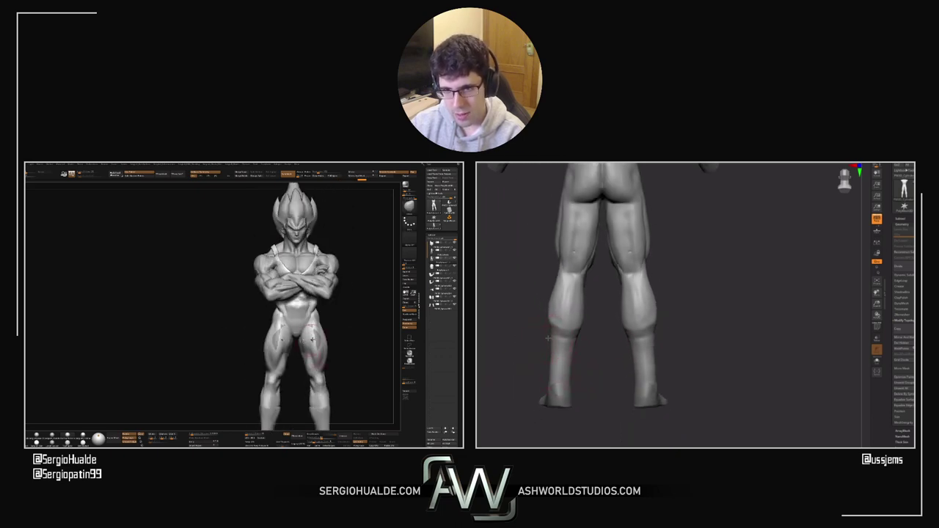
right_click_drag(545, 310, 562, 304, "ctrl")
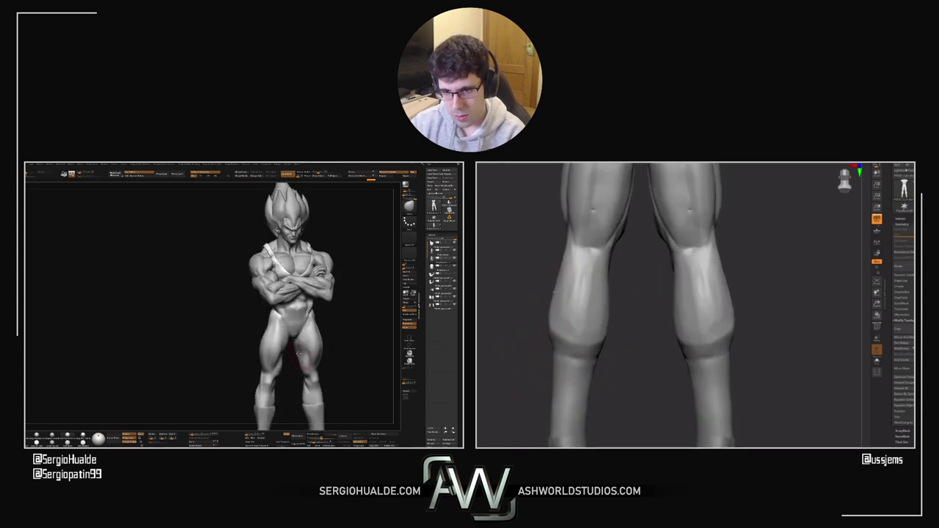
right_click_drag(623, 227, 755, 310, "ctrl")
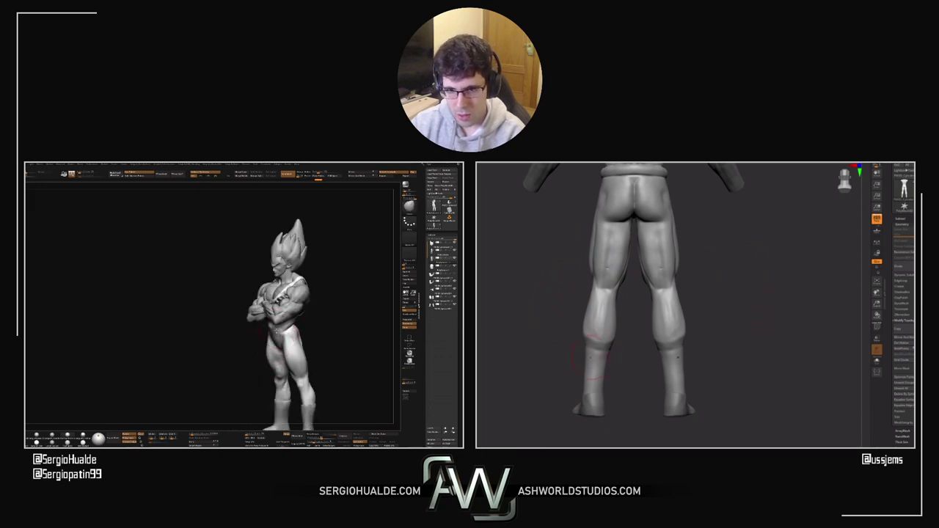
mouse_move(590, 358)
right_mouse_down()
mouse_move(625, 362)
mouse_move(595, 347)
mouse_move(612, 351)
right_mouse_up()
key("s")
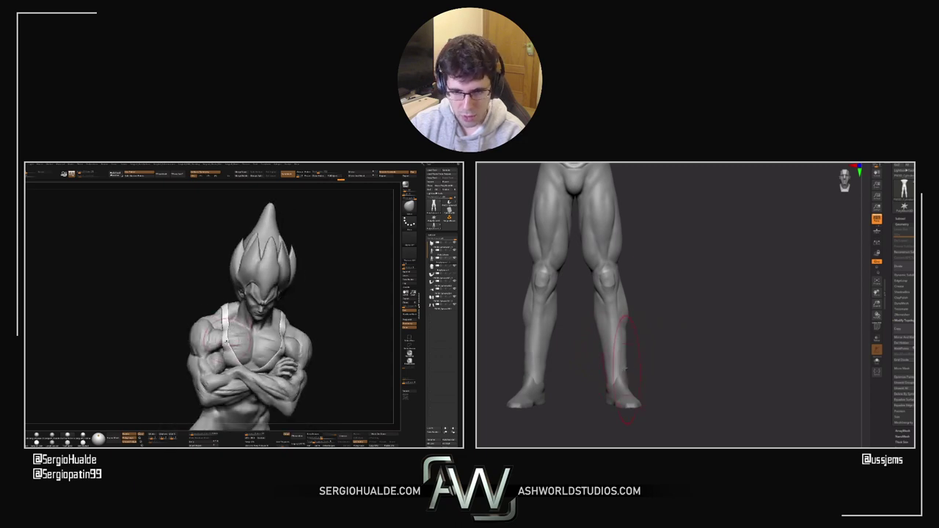
Step: Isolate the body to check the lower legs from the side, and show all parts again
key("alt+s")
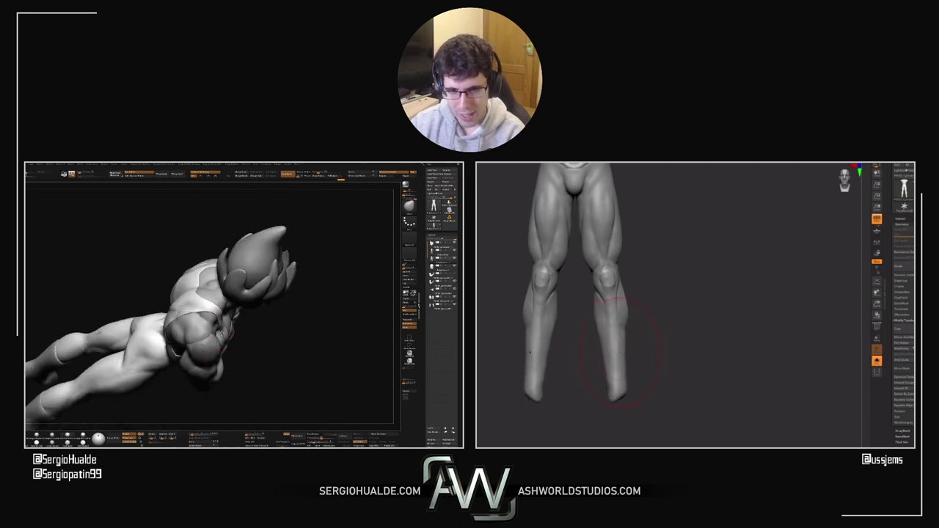
right_click_drag(618, 353, 612, 354)
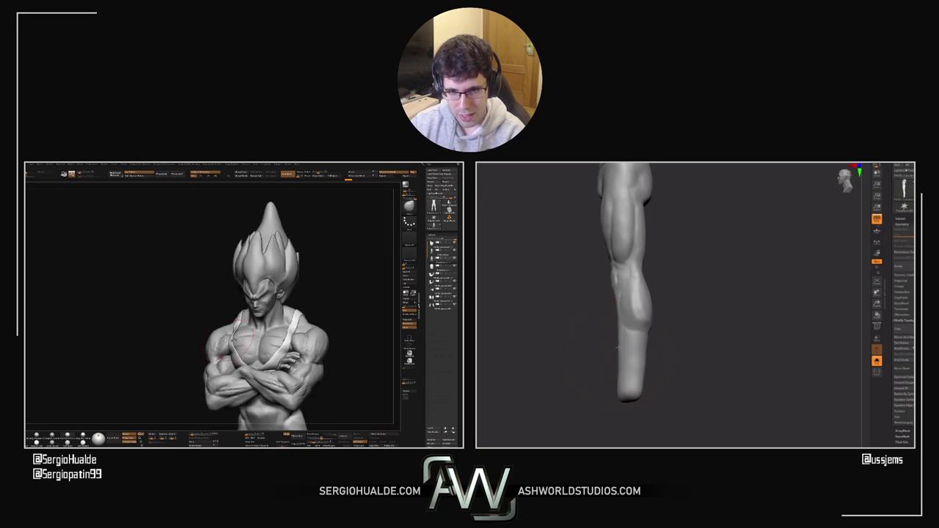
key("alt+s")
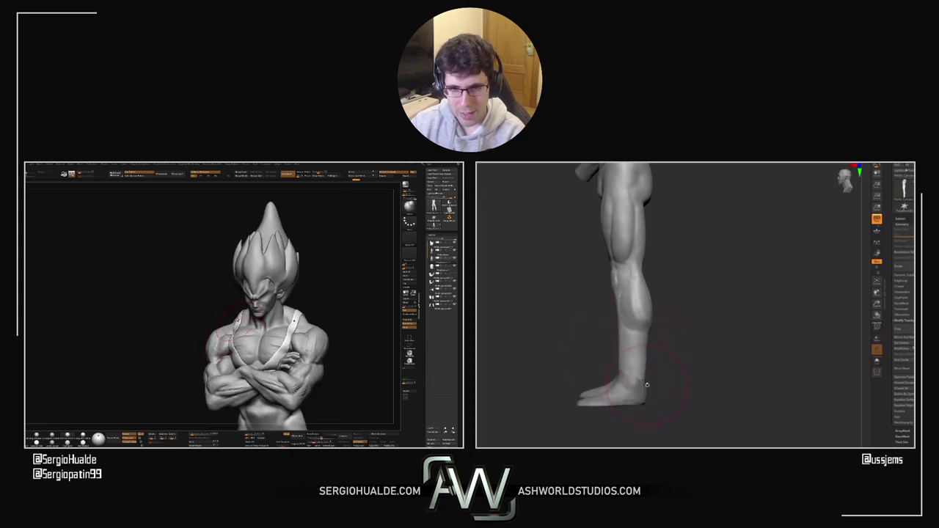
Step: Select the feet, examine them up close and against the full figure, and reselect the body
left_click(630, 390, "alt")
right_click_drag(630, 390, 666, 377)
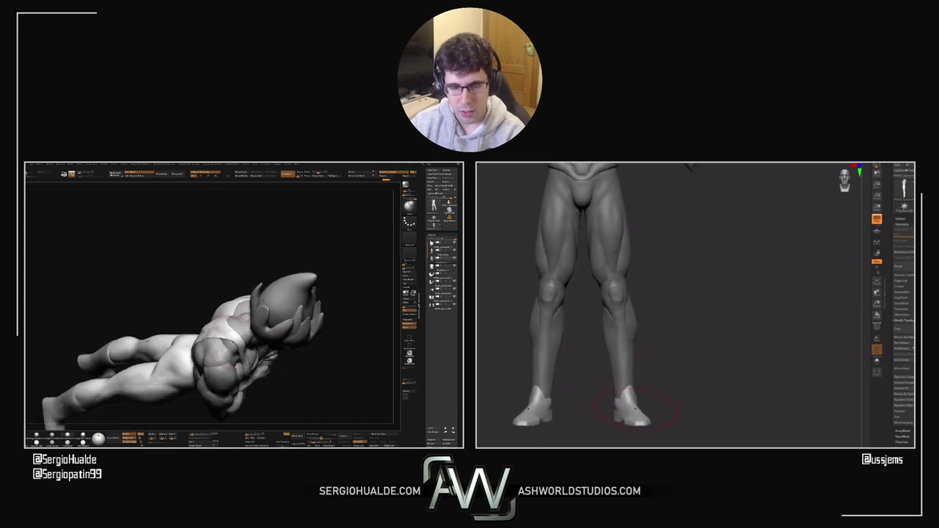
right_click_drag(632, 417, 709, 424, "ctrl")
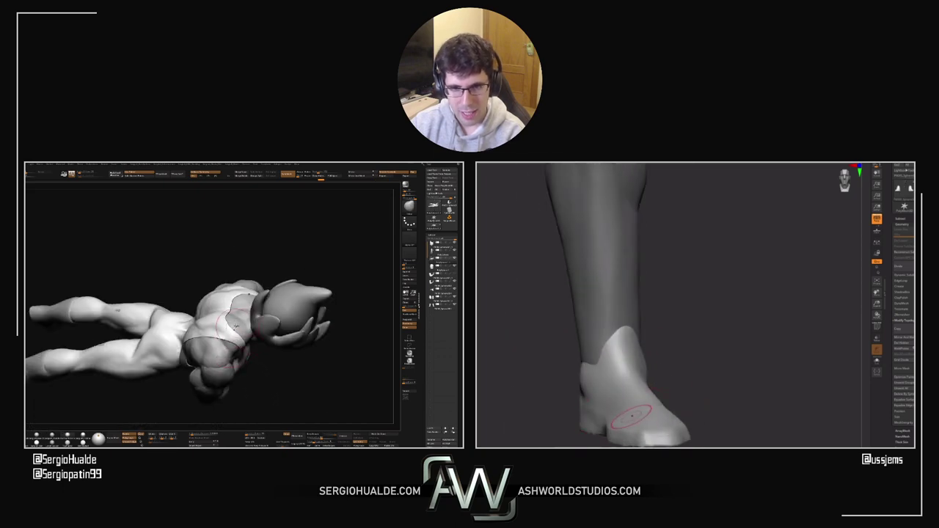
right_click_drag(637, 411, 584, 411, "ctrl")
right_click_drag(684, 371, 691, 394, "ctrl")
left_click(650, 372, "alt")
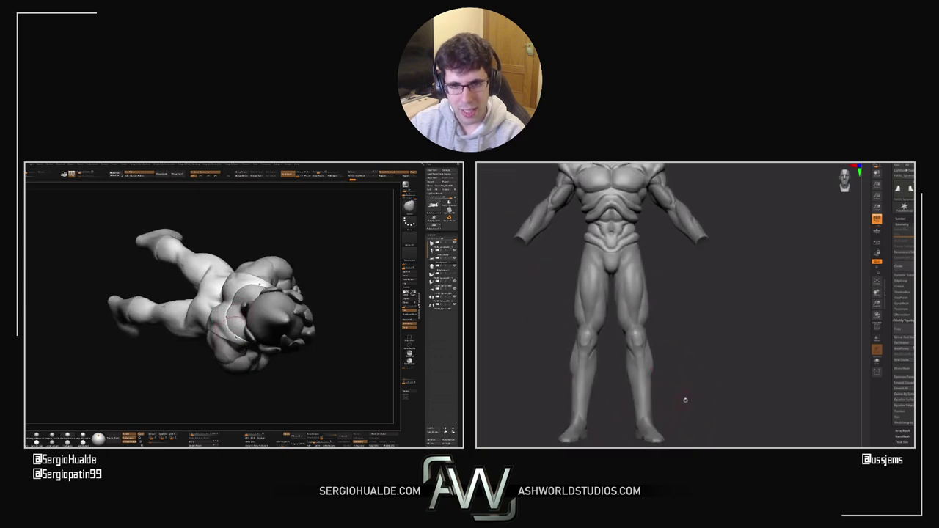
left_click(646, 426, "alt")
key("w")
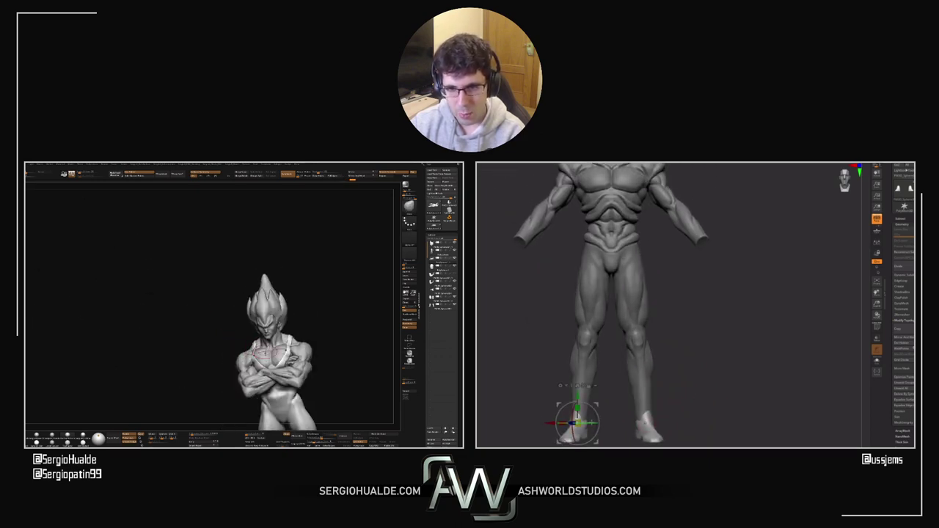
key("q")
right_click_drag(683, 391, 690, 362, "ctrl")
left_click(624, 355, "alt")
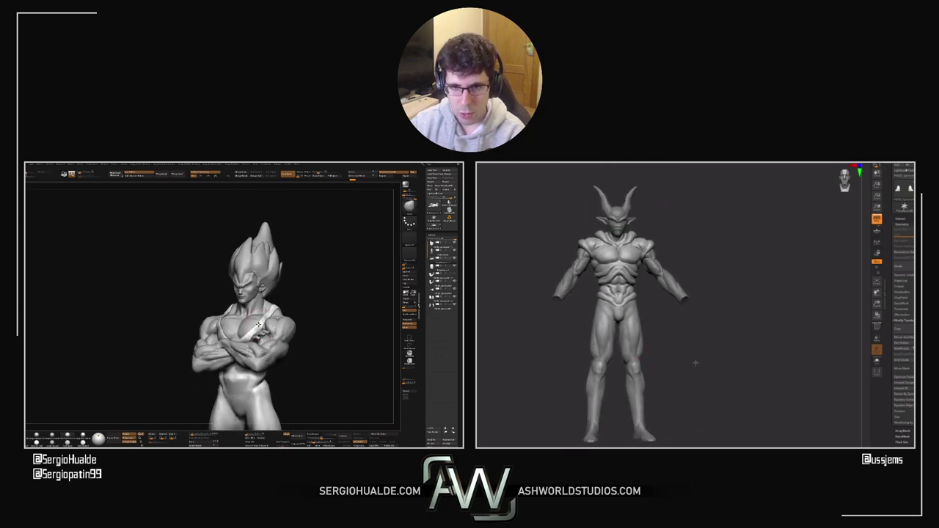
Step: Select the horned character's head, paint purple across the brow and undo the last stroke
right_click_drag(618, 307, 683, 359, "ctrl")
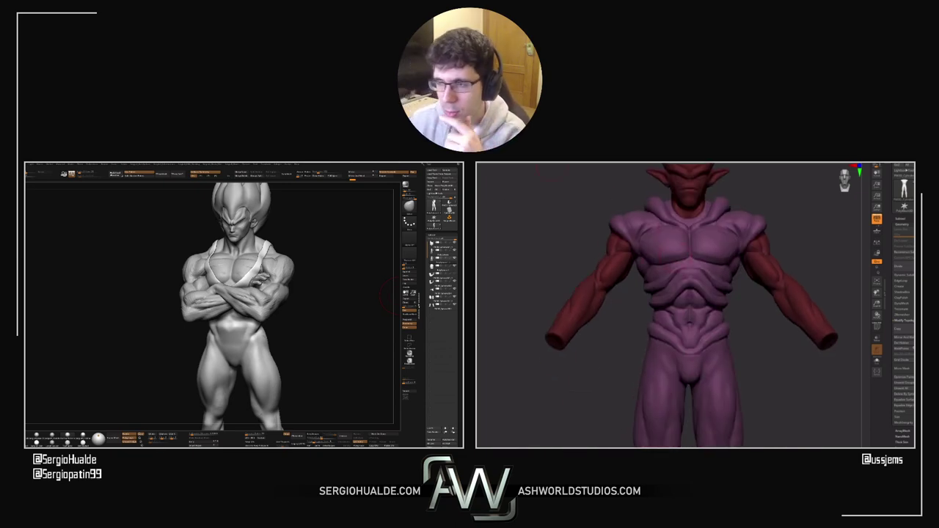
left_click_drag(782, 234, 689, 269, "alt")
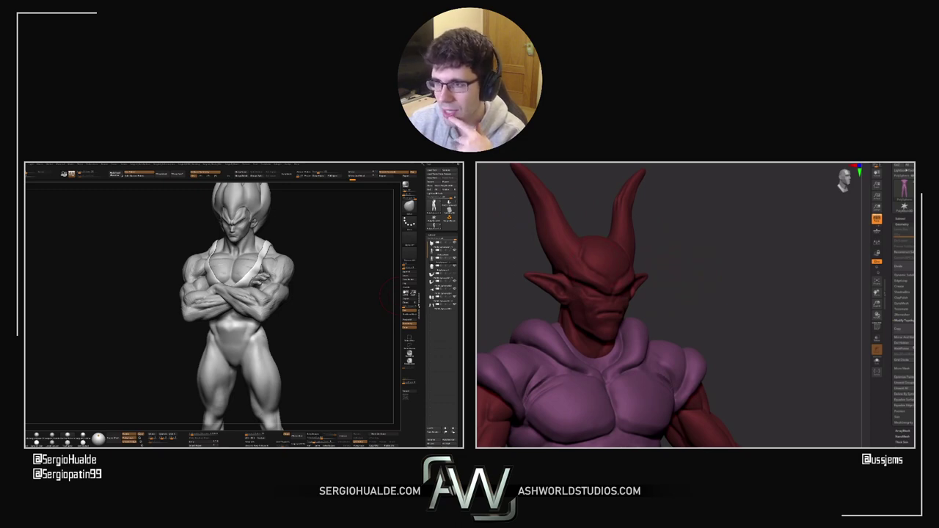
left_click(547, 226, "alt")
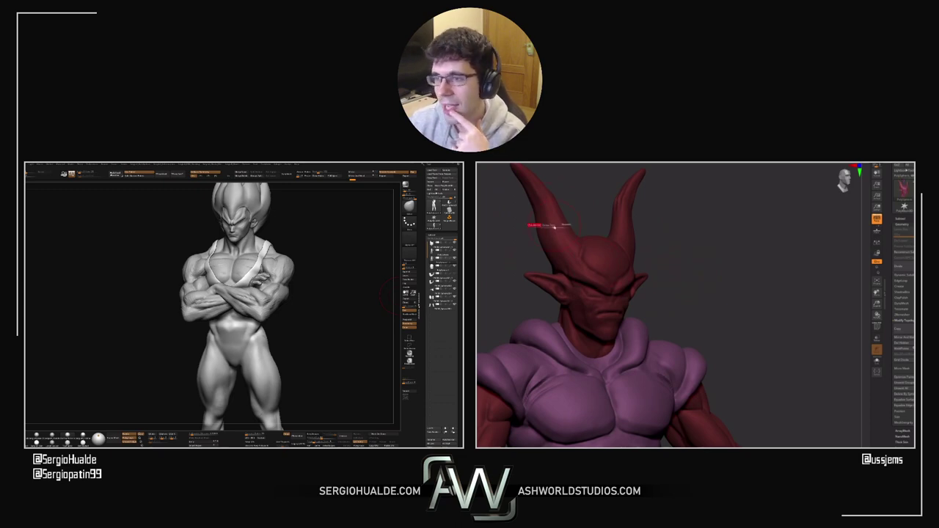
right_click_drag(584, 291, 650, 293, "ctrl")
mouse_move(559, 259)
left_mouse_down()
mouse_move(620, 292)
mouse_move(627, 269)
left_mouse_up()
key("ctrl+z")
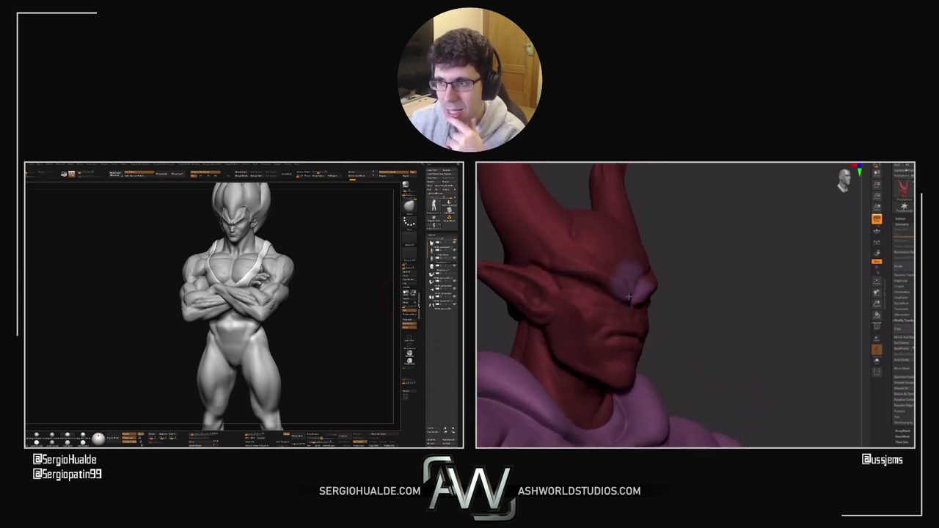
Step: Paint the brow ridge and lower forehead of the horned head purple
mouse_move(628, 297)
right_mouse_down()
mouse_move(565, 295)
mouse_move(630, 292)
right_mouse_up()
left_click_drag(609, 285, 565, 257)
mouse_move(570, 259)
right_mouse_down()
mouse_move(596, 264)
mouse_move(528, 256)
right_mouse_up()
mouse_move(526, 257)
left_mouse_down()
mouse_move(531, 237)
mouse_move(587, 251)
mouse_move(576, 242)
left_mouse_up()
key("s")
right_click_drag(567, 257, 610, 272)
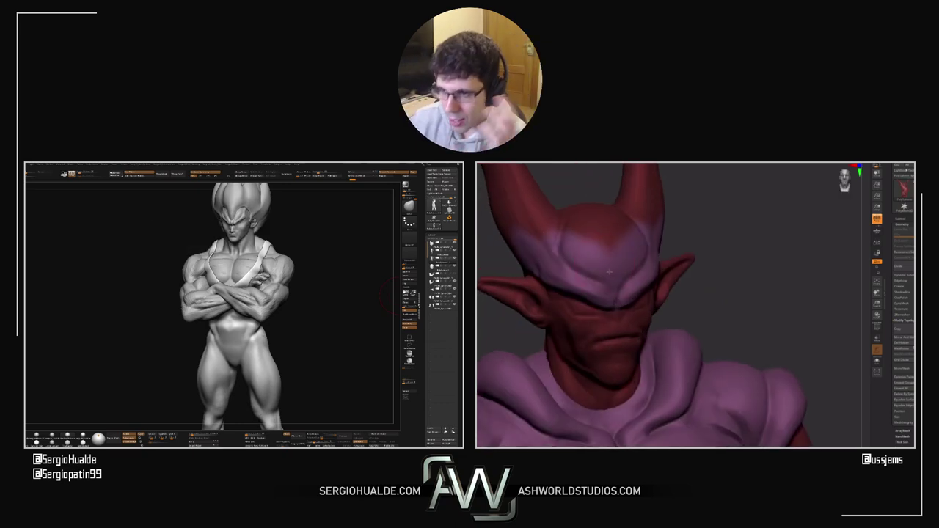
Step: Paint the crown of the head and both horns purple up to the tips
left_click_drag(606, 249, 647, 192)
right_click_drag(647, 194, 651, 270, "alt")
key("s")
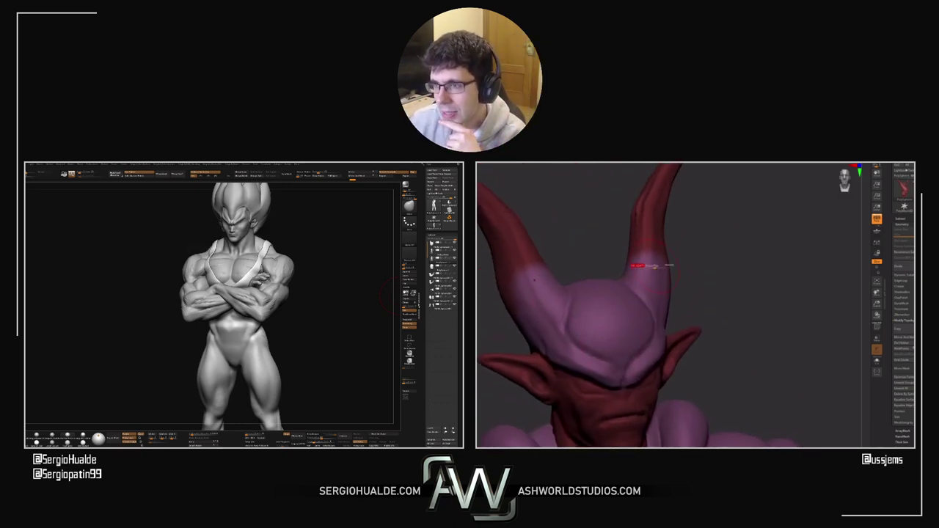
left_click_drag(655, 266, 670, 166)
Step: Paint the back of the head purple down to the edge above the neck
mouse_move(692, 253)
right_mouse_down()
mouse_move(567, 252)
mouse_move(604, 224)
mouse_move(675, 281)
right_mouse_up()
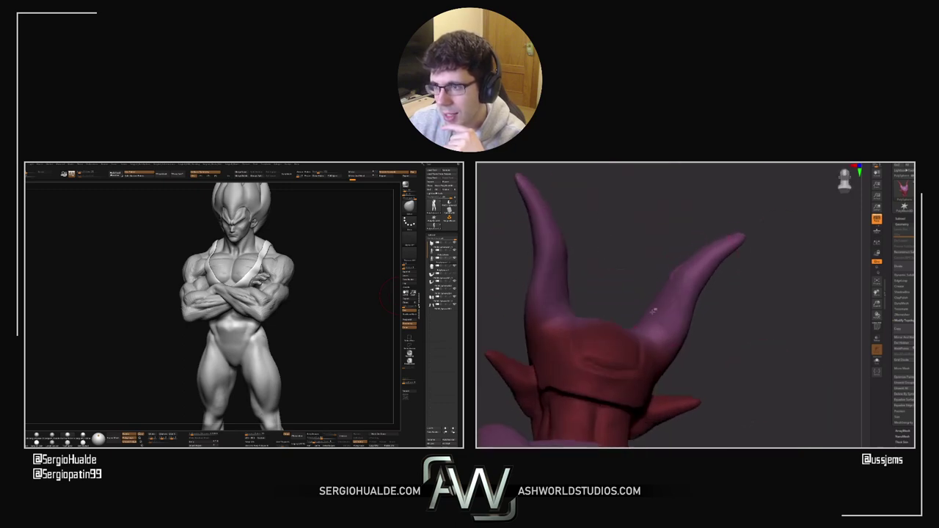
mouse_move(653, 311)
left_mouse_down()
mouse_move(605, 344)
mouse_move(603, 373)
left_mouse_up()
mouse_move(694, 406)
right_mouse_down("alt")
mouse_move(706, 314)
mouse_move(619, 293)
right_mouse_up("alt")
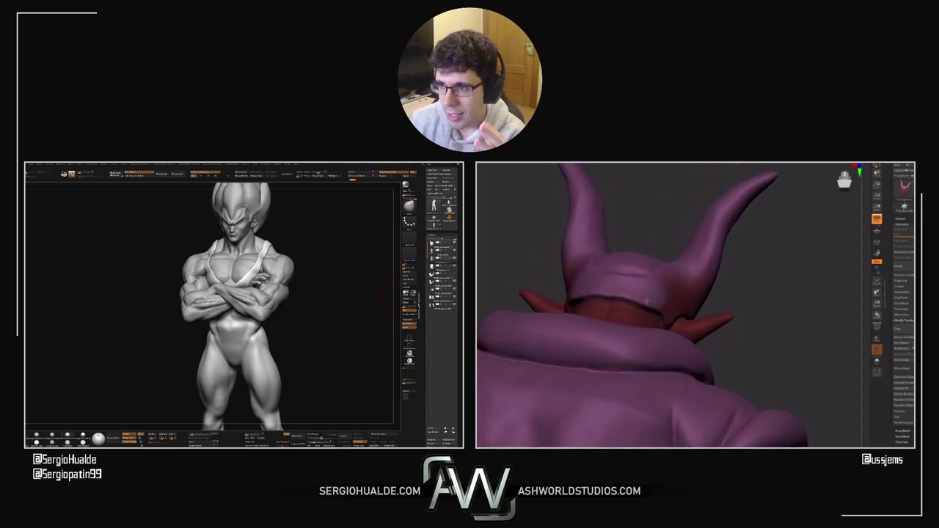
Step: Select the horned character's body and paint the central abdominal muscles red, from the navel area up to the suit's lower fold
right_click_drag(659, 314, 708, 300)
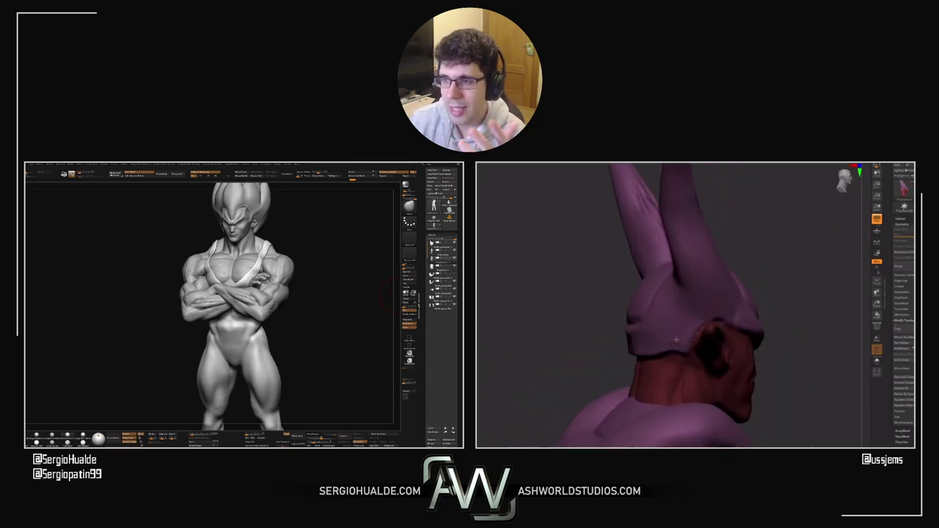
right_click_drag(640, 315, 554, 248)
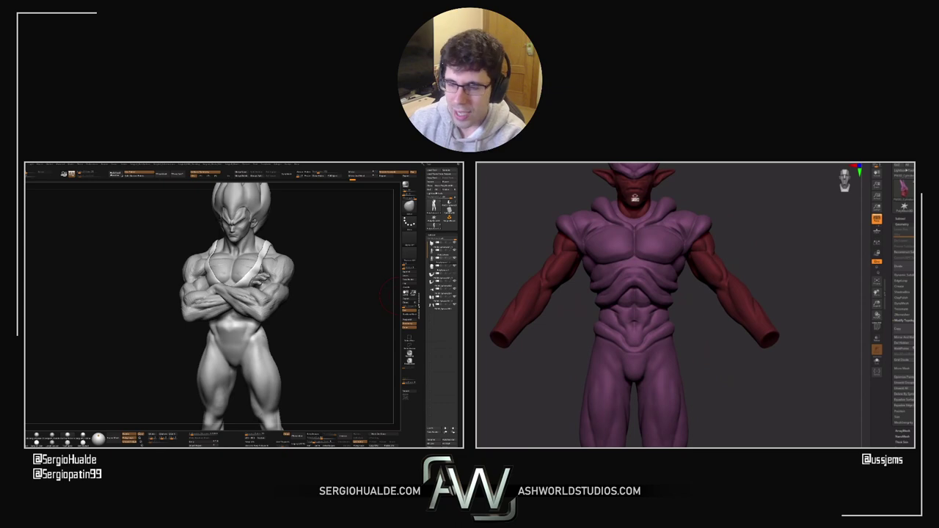
right_click_drag(619, 357, 646, 320, "ctrl")
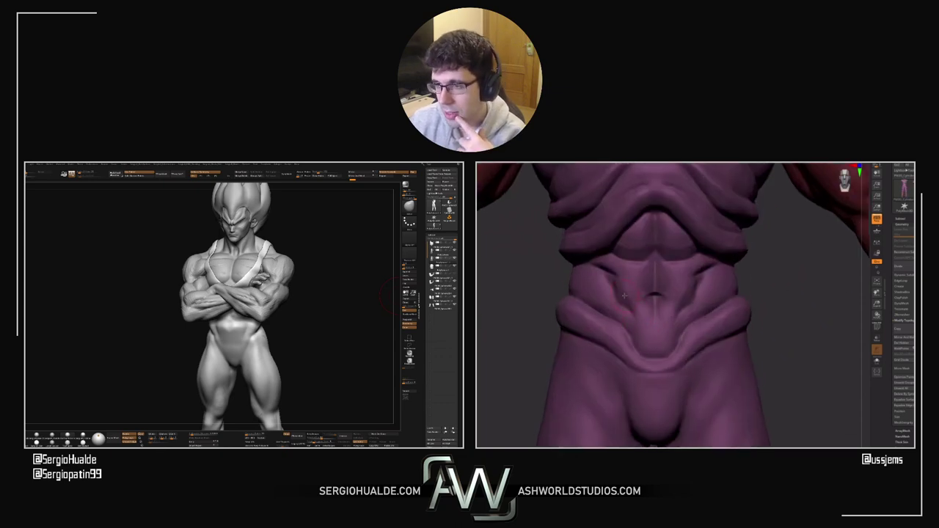
mouse_move(625, 296)
left_mouse_down()
mouse_move(655, 358)
mouse_move(656, 237)
left_mouse_up()
right_click_drag(657, 238, 655, 220)
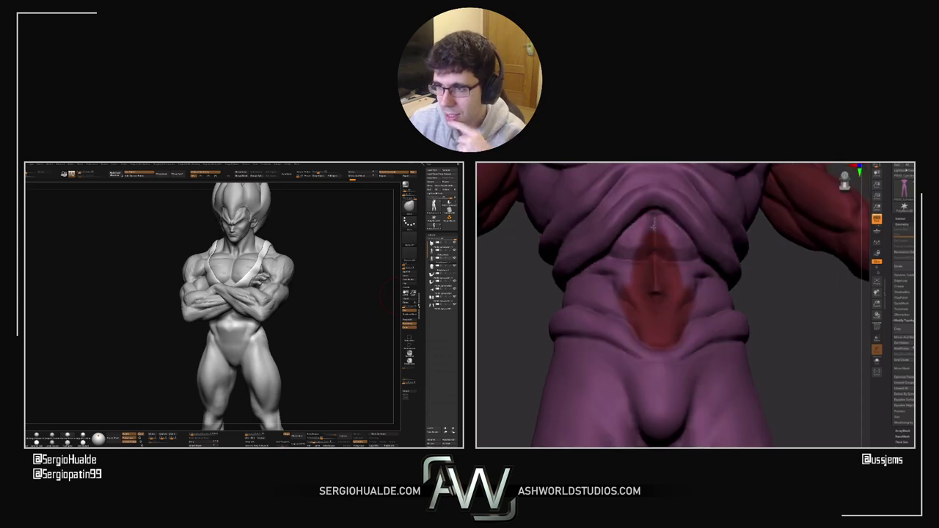
left_click_drag(655, 220, 609, 273)
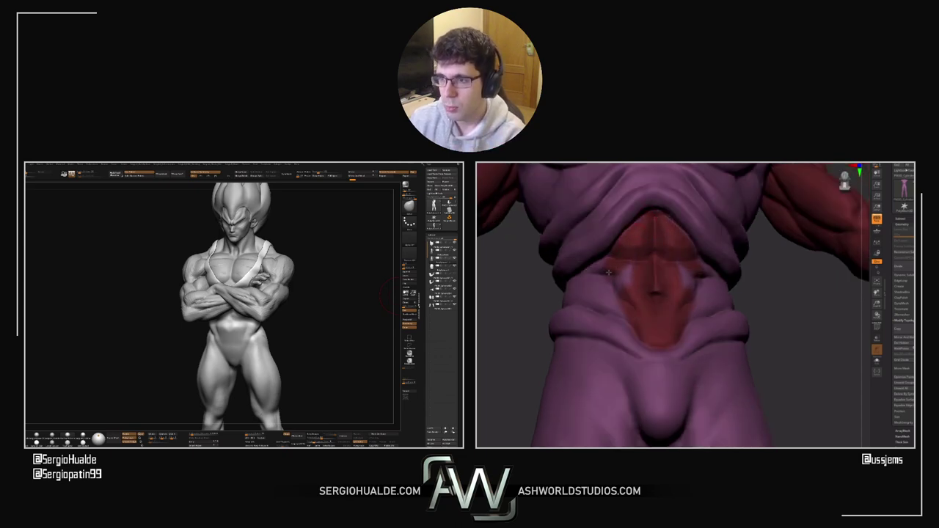
Step: Paint the obliques and the remaining purple patches on the abdomen red down to the waistband, undoing one stray stroke
right_click_drag(609, 273, 646, 257)
mouse_move(593, 273)
left_mouse_down()
mouse_move(605, 265)
mouse_move(558, 292)
mouse_move(565, 295)
left_mouse_up()
right_click_drag(565, 295, 628, 279)
mouse_move(628, 279)
left_mouse_down()
mouse_move(608, 302)
mouse_move(616, 317)
left_mouse_up()
right_click_drag(638, 318, 649, 333)
key("ctrl+z")
left_click_drag(637, 329, 570, 293)
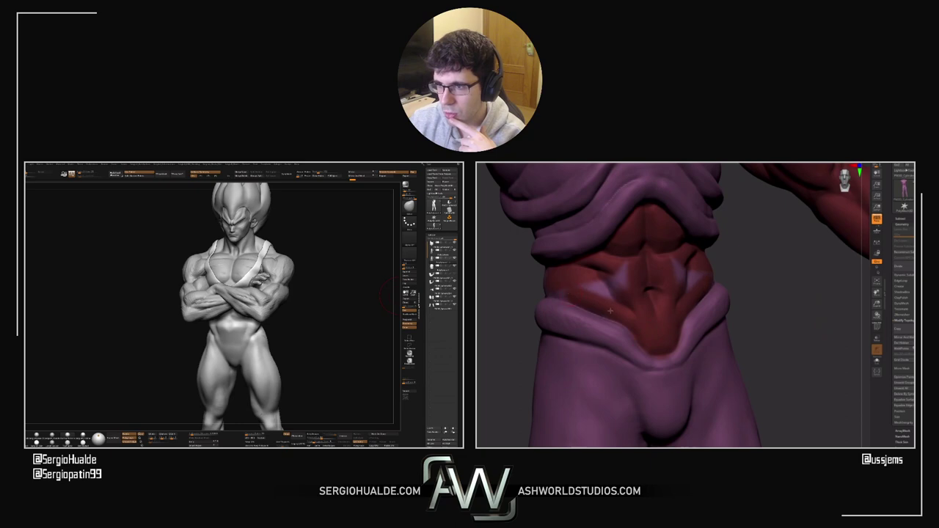
left_click_drag(645, 320, 615, 274)
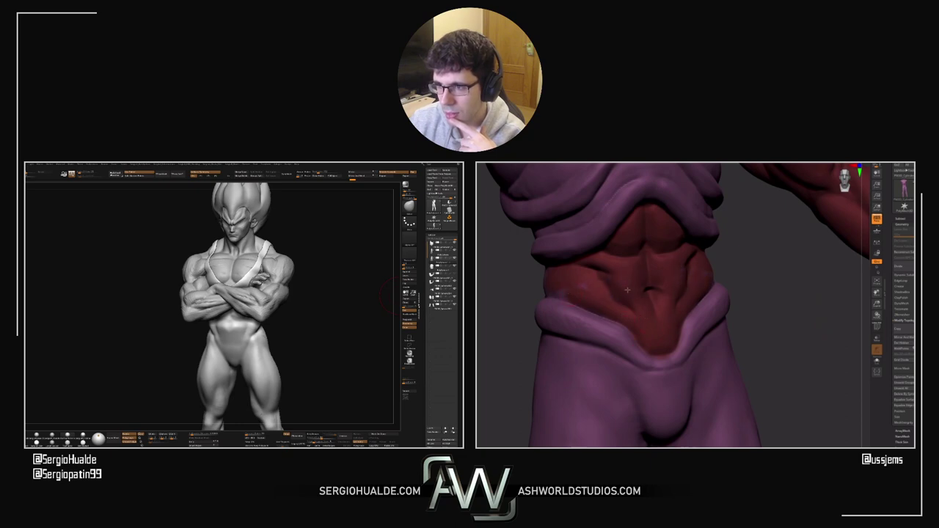
Step: Paint the strip of bare waist on the side and lower back red, between the suit's folds and the waistband
right_click_drag(568, 290, 646, 300)
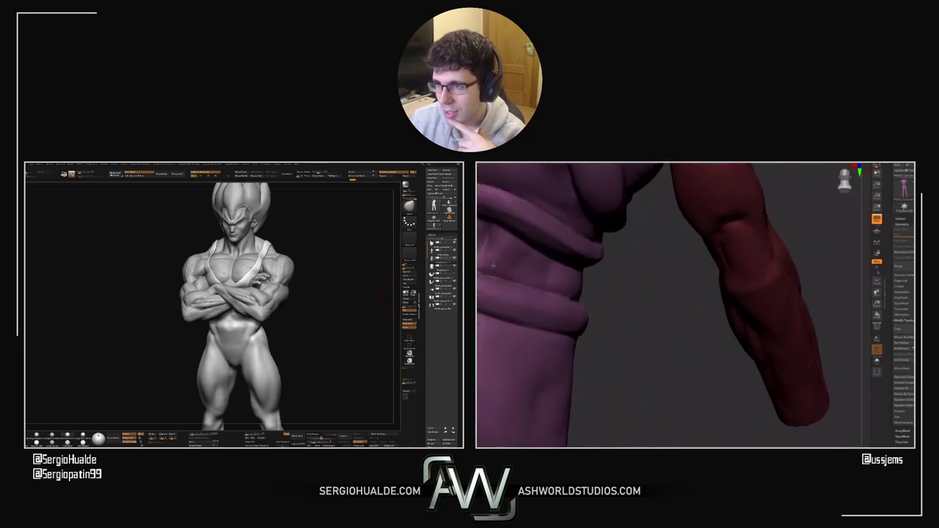
left_click_drag(485, 261, 572, 286)
key("ctrl+z")
right_click_drag(540, 274, 578, 282)
left_click_drag(596, 292, 540, 279)
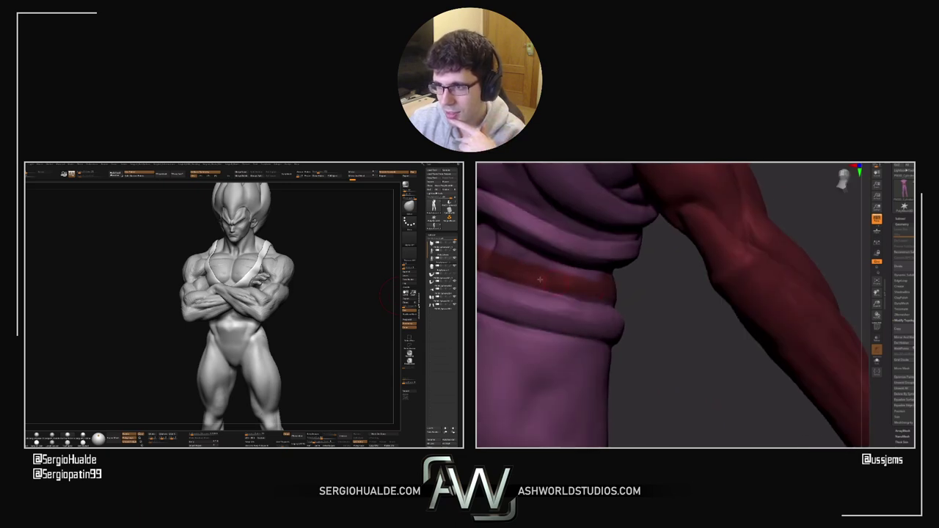
left_click_drag(597, 293, 569, 296)
Step: Fill in the red around the flank and across the lower back, cleaning up under the suit's bottom fold
right_click_drag(638, 299, 594, 292)
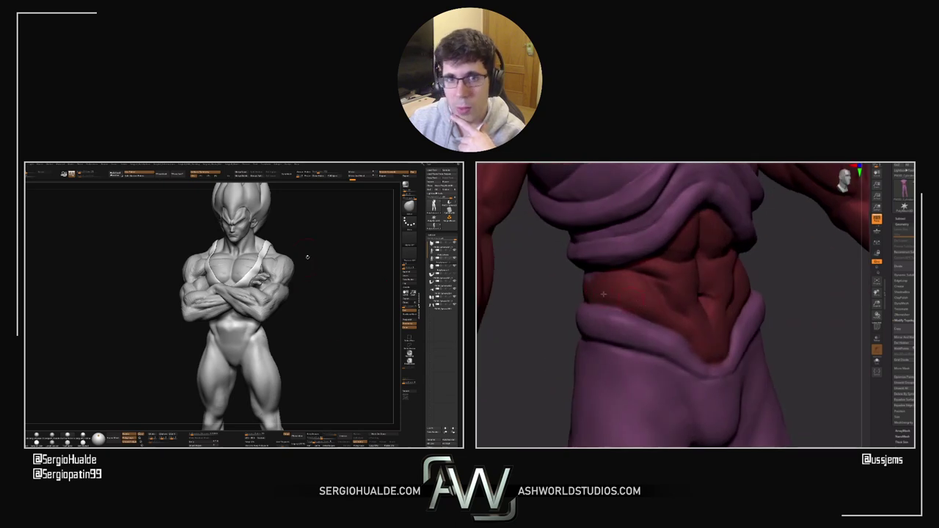
left_click_drag(603, 293, 565, 286)
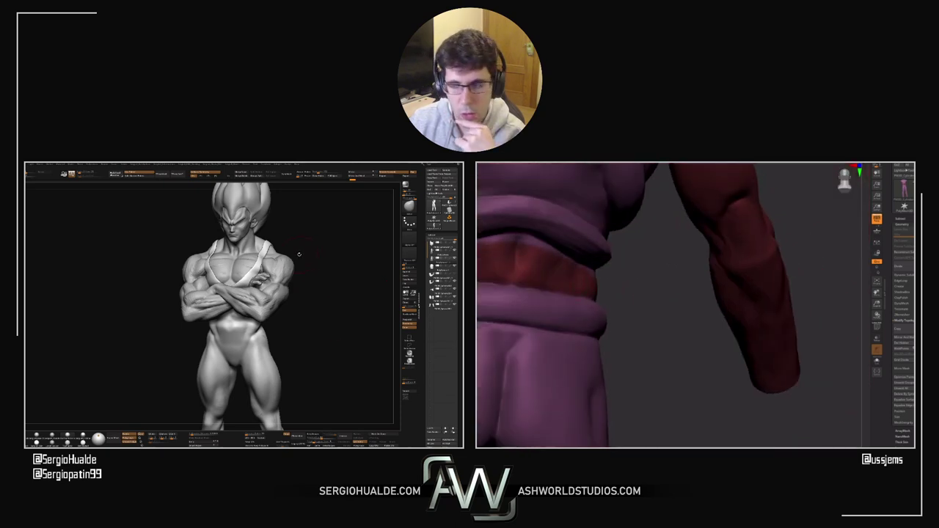
left_click_drag(671, 301, 522, 238)
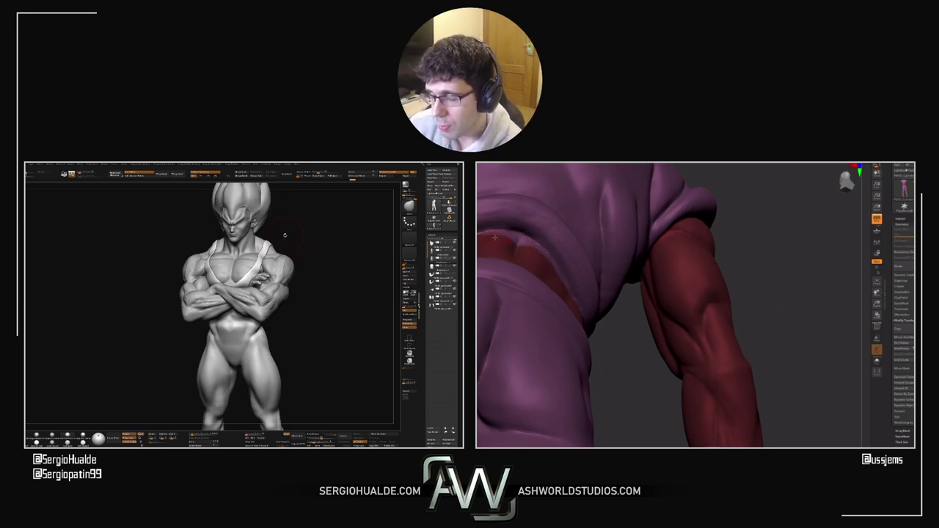
left_click_drag(485, 236, 519, 239)
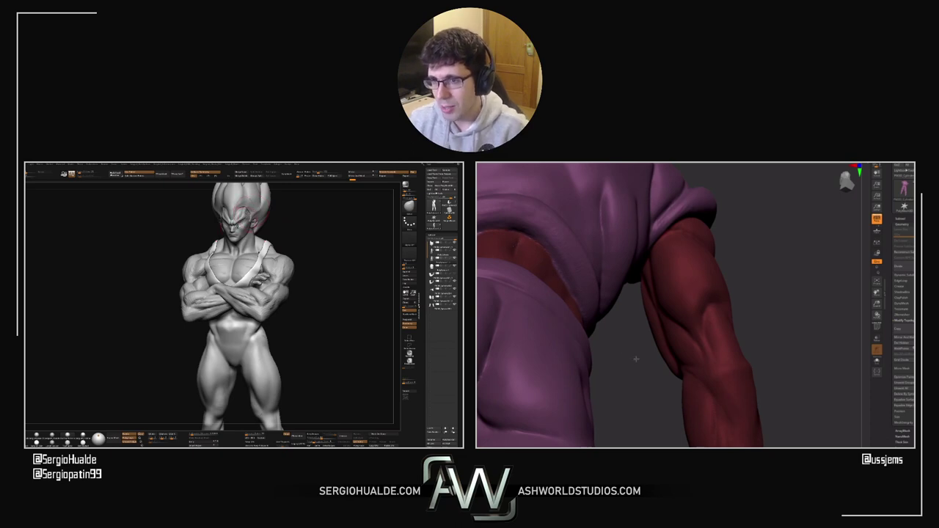
mouse_move(636, 359)
left_mouse_down()
mouse_move(622, 291)
mouse_move(562, 305)
left_mouse_up()
right_click_drag(562, 305, 559, 306)
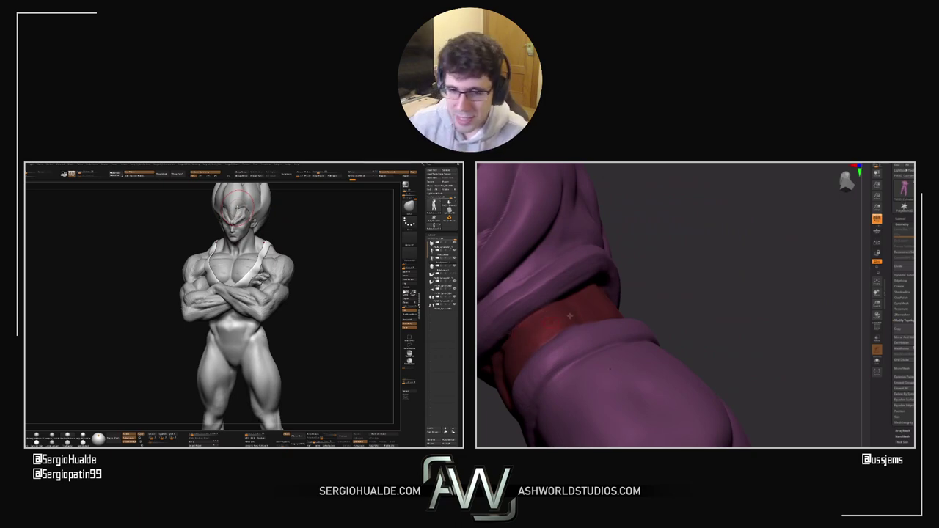
right_click_drag(570, 316, 681, 299, "ctrl")
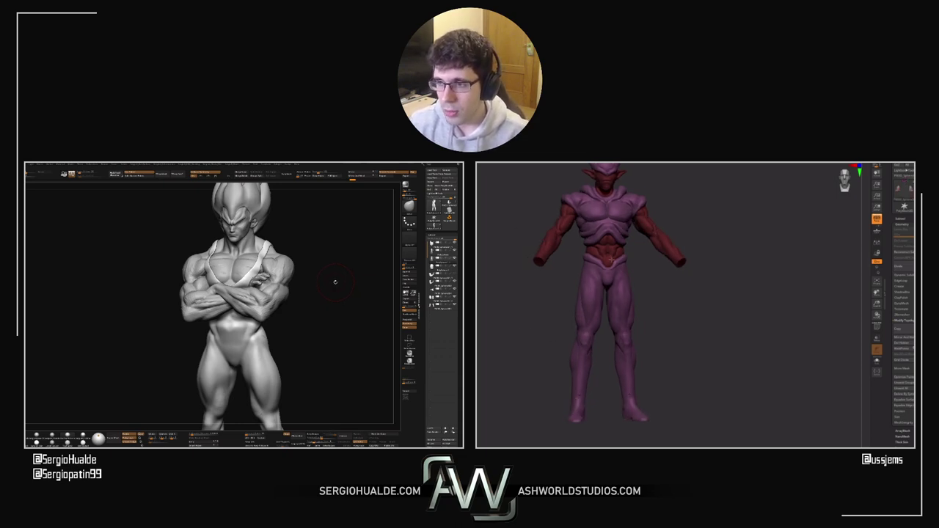
Step: Select the body and mask both lower legs from below the knees to just above the ankles
right_click_drag(603, 262, 791, 291, "ctrl")
right_click_drag(712, 301, 616, 294, "ctrl")
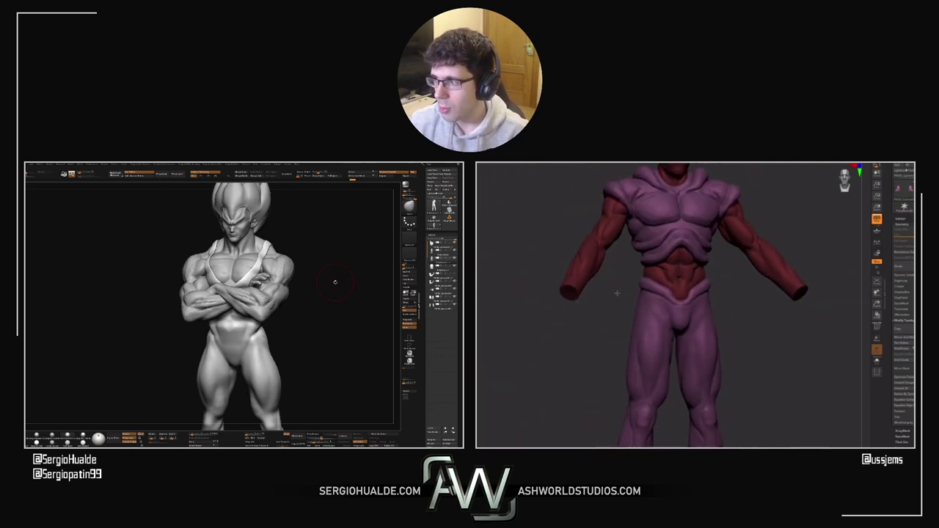
right_click_drag(757, 299, 701, 333, "alt")
right_click_drag(705, 389, 697, 301, "alt")
left_click_drag(669, 387, 647, 317, "alt")
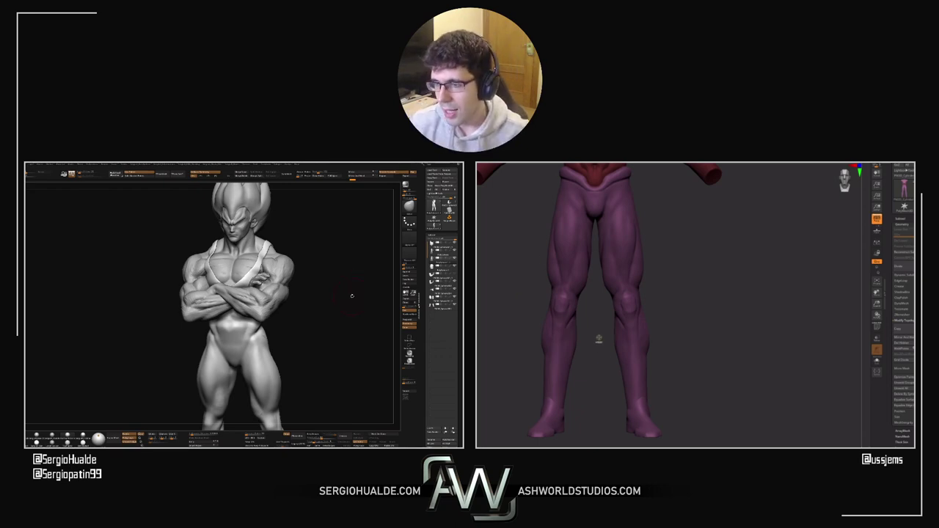
left_click_drag(598, 338, 654, 330, "ctrl")
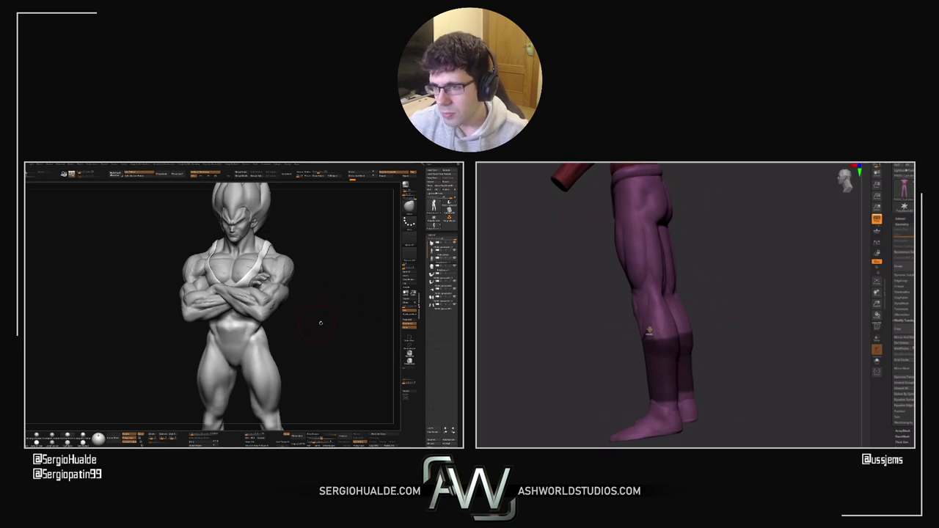
right_click_drag(663, 329, 661, 330)
Step: Refine the mask's upper edge around the outer sides and backs of the calves
left_click_drag(662, 330, 678, 340, "ctrl")
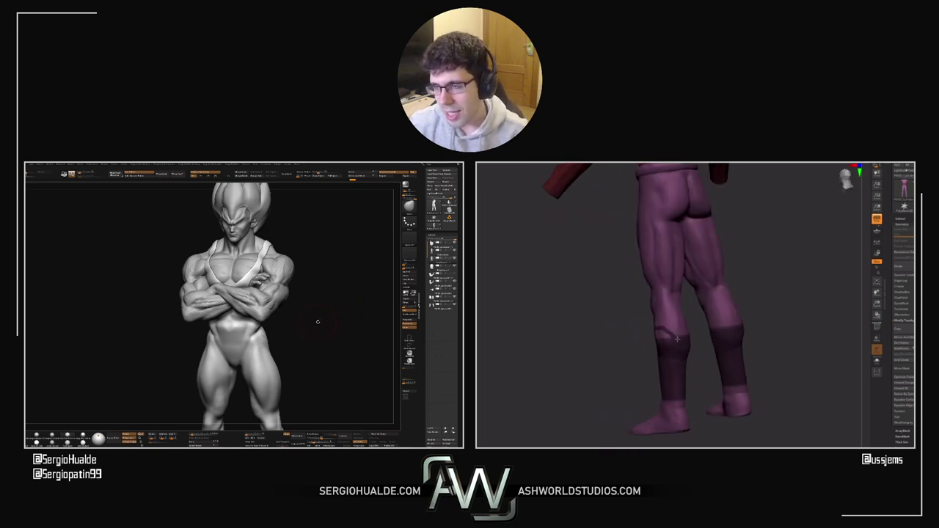
right_click_drag(678, 340, 662, 338)
left_click_drag(662, 334, 641, 337, "ctrl")
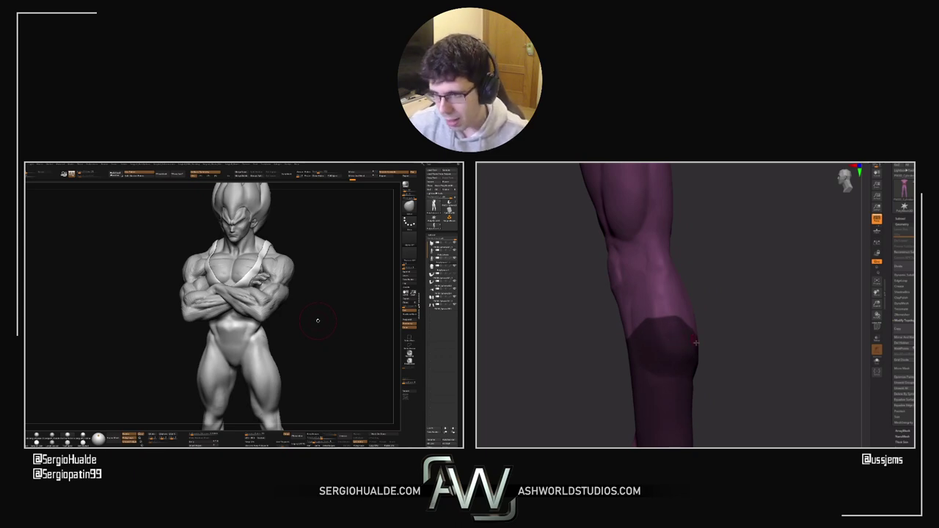
left_click_drag(697, 343, 692, 340)
left_click_drag(690, 303, 715, 354, "alt")
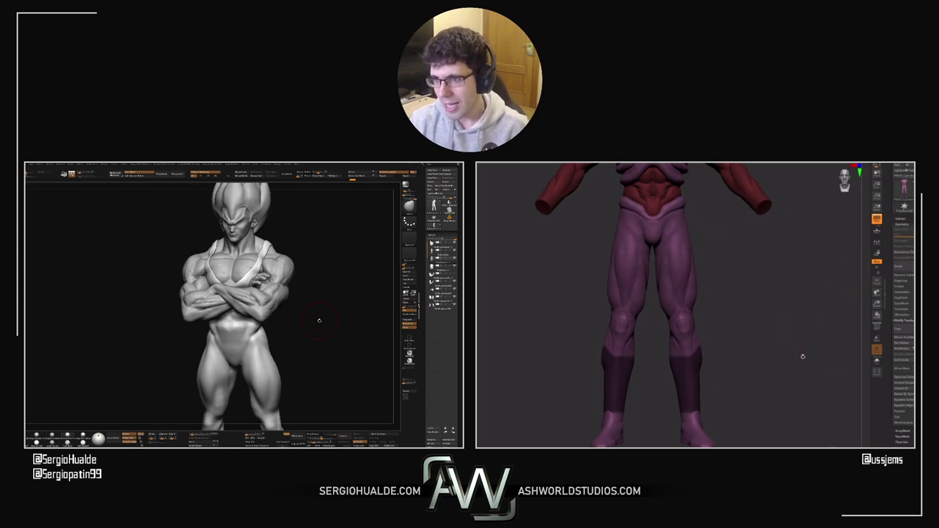
left_click_drag(728, 401, 654, 361)
right_click_drag(654, 361, 706, 366, "ctrl")
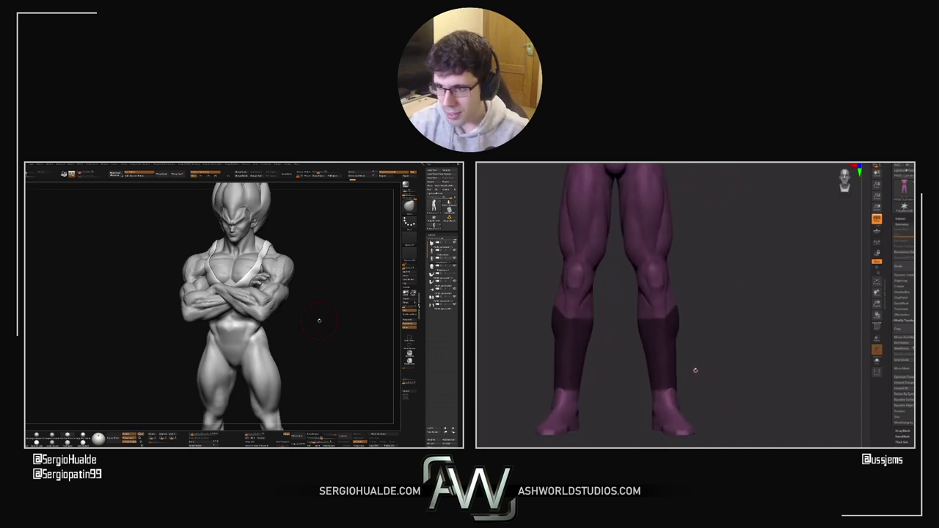
Step: Clear the lower-leg mask and toggle DynaMesh for the body
left_click(742, 394, "ctrl")
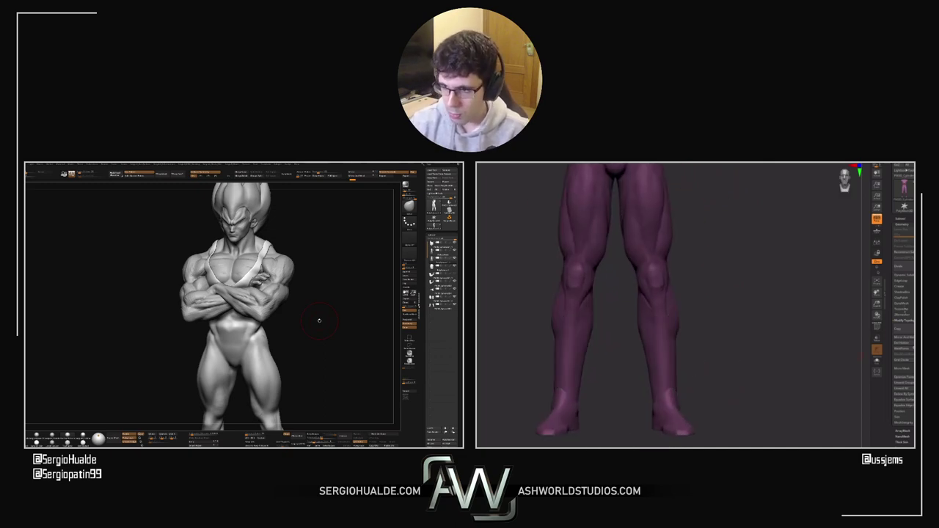
left_click(903, 303)
left_click(904, 313)
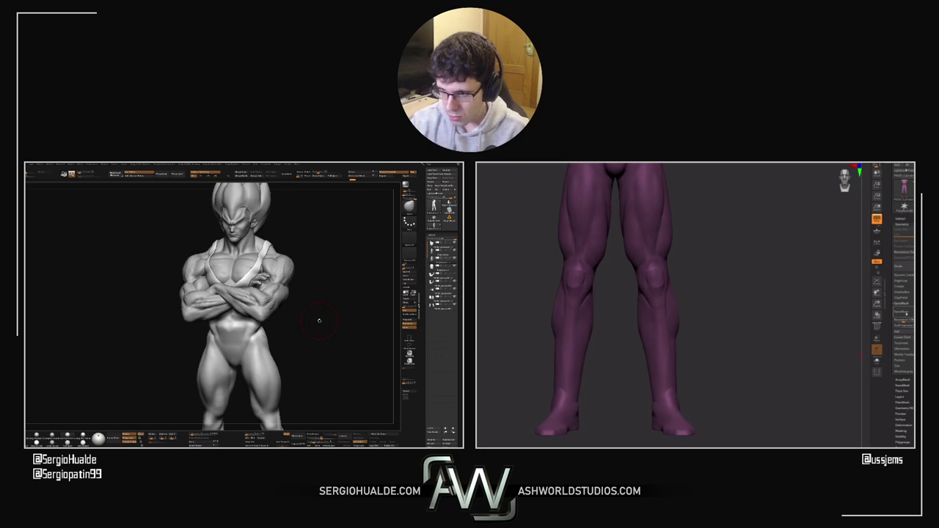
right_click_drag(686, 267, 696, 382, "alt")
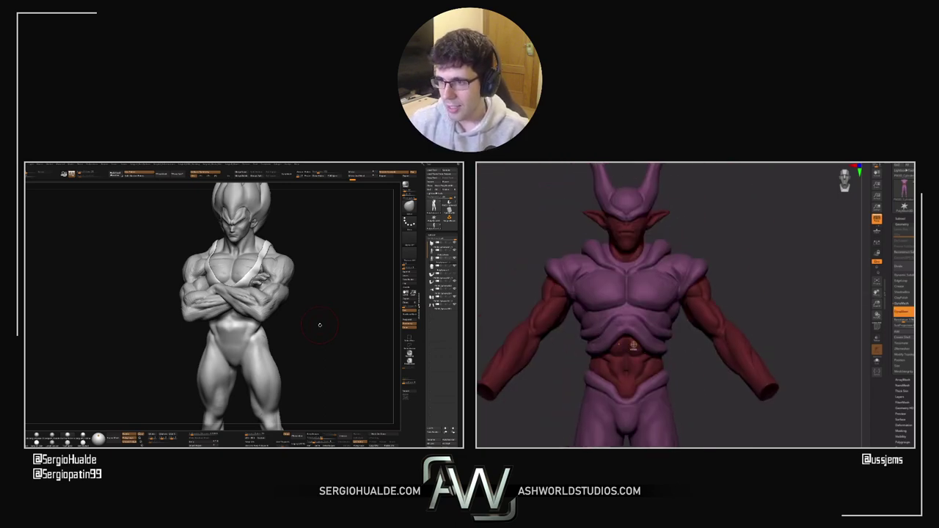
left_click(634, 346, "alt")
left_click(904, 314)
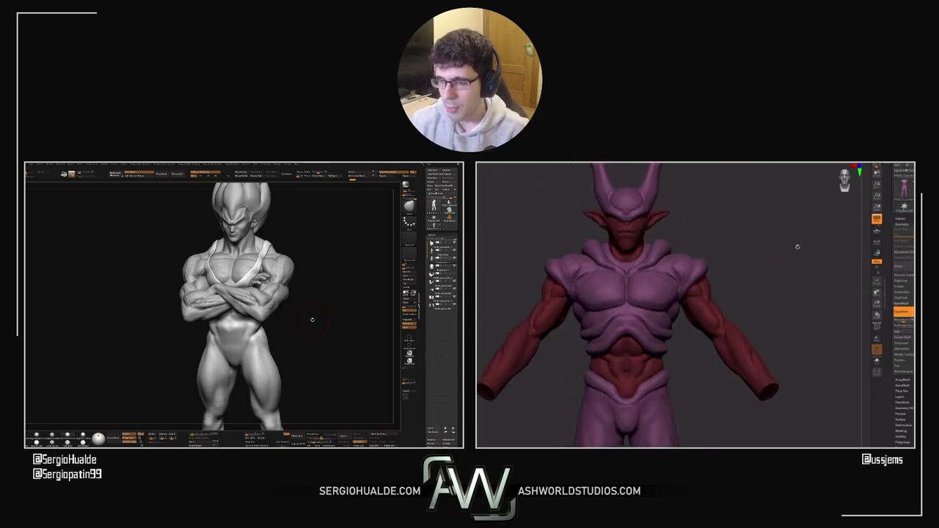
Step: Step through the undo history to restore the lower-leg mask with the red abdomen and DynaMesh off
right_click_drag(681, 246, 688, 268)
right_click_drag(691, 327, 719, 283, "ctrl")
left_click_drag(718, 282, 710, 303, "alt")
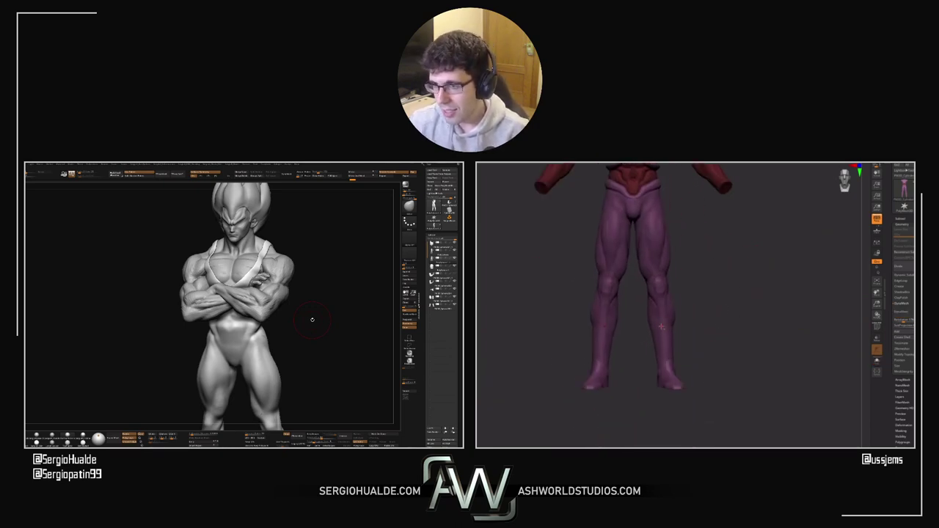
key("ctrl+z")
key("ctrl+z")
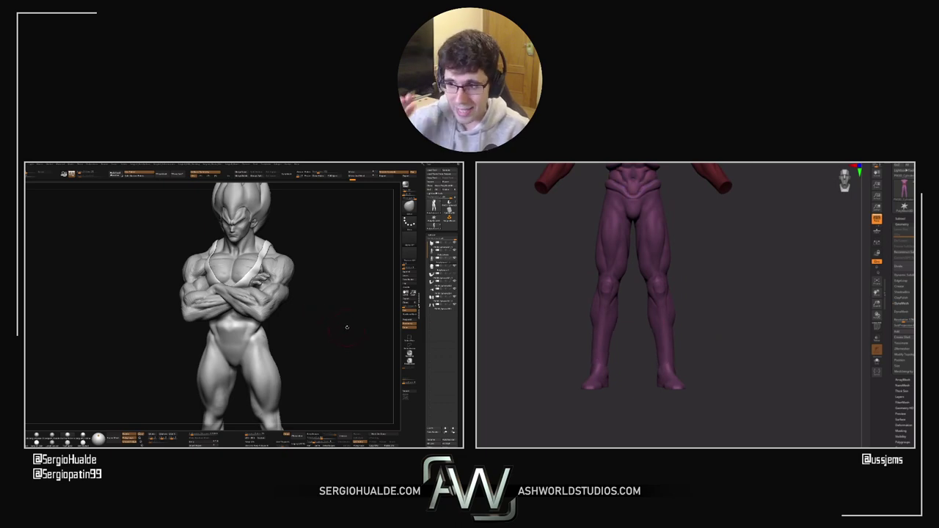
key("ctrl+shift+z")
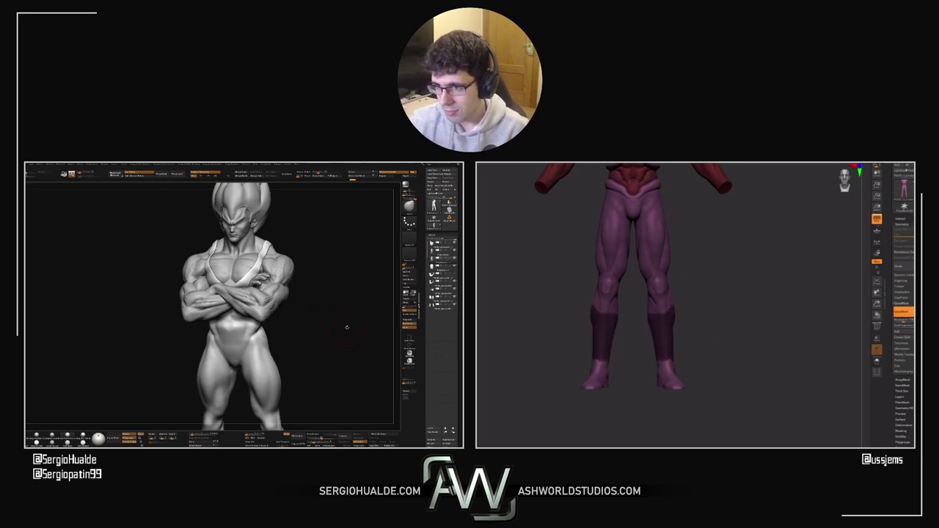
key("ctrl+shift+z")
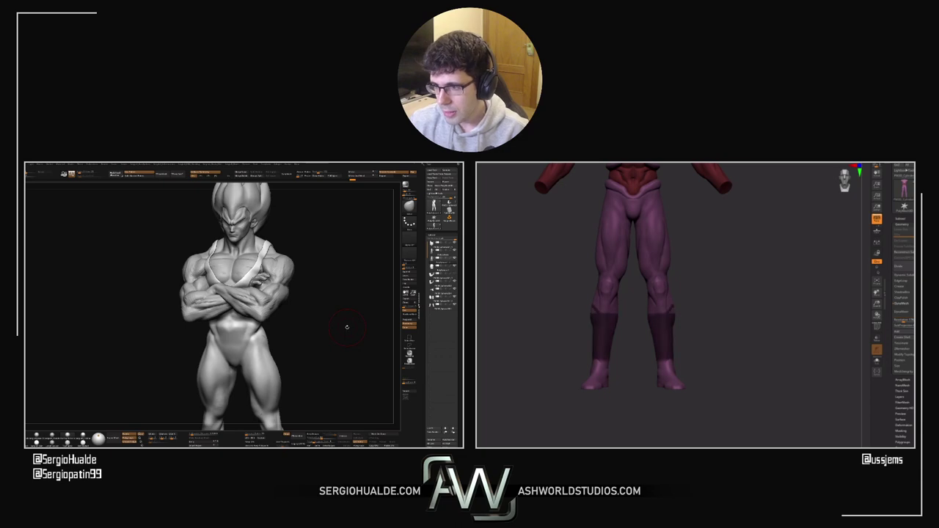
Step: Extract the masked lower-leg areas and accept the result as a separate boot-cuff subtool
left_click_drag(689, 269, 851, 240)
left_click(905, 218)
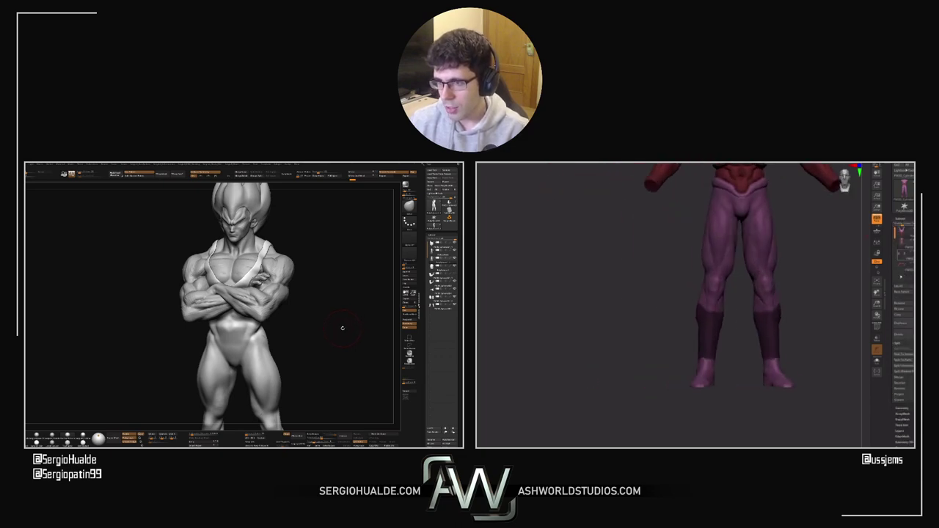
left_click(902, 399)
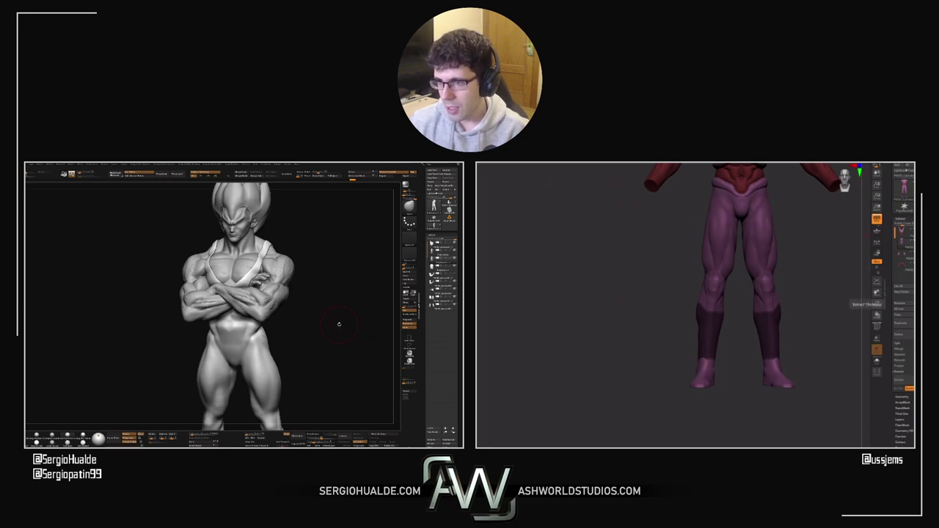
left_click(898, 380)
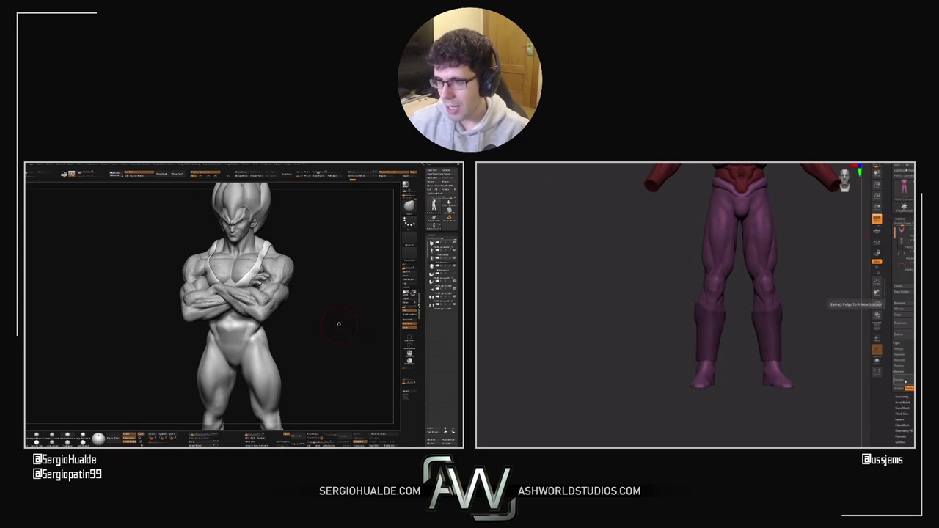
left_click(898, 388)
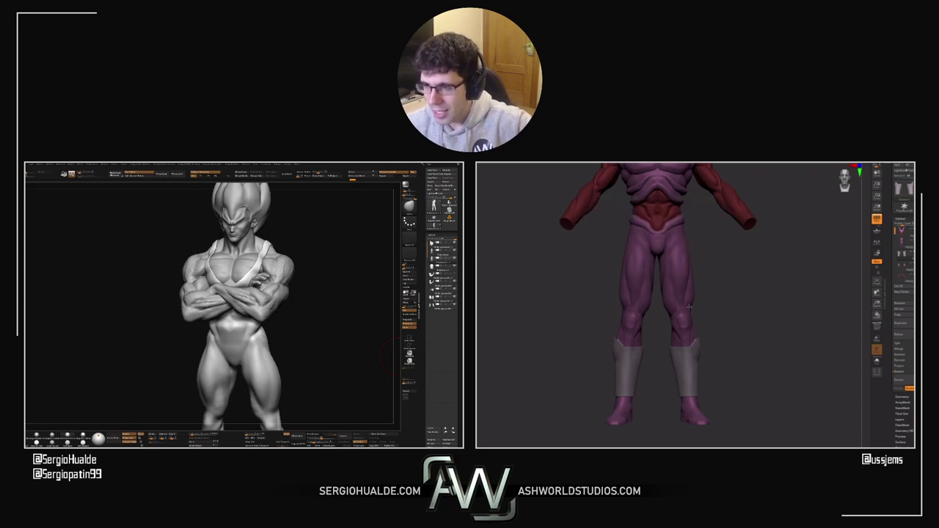
Step: Examine the extracted boot cuffs and their upper edges from the front, outer side and back of the calves
right_click_drag(689, 360, 715, 375, "ctrl")
key("s")
left_click_drag(715, 369, 727, 370)
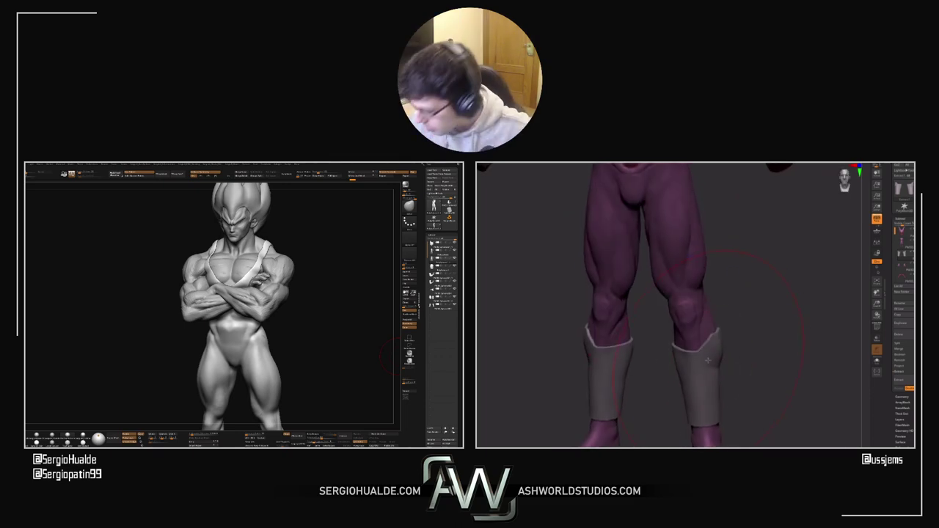
right_click_drag(707, 361, 697, 294)
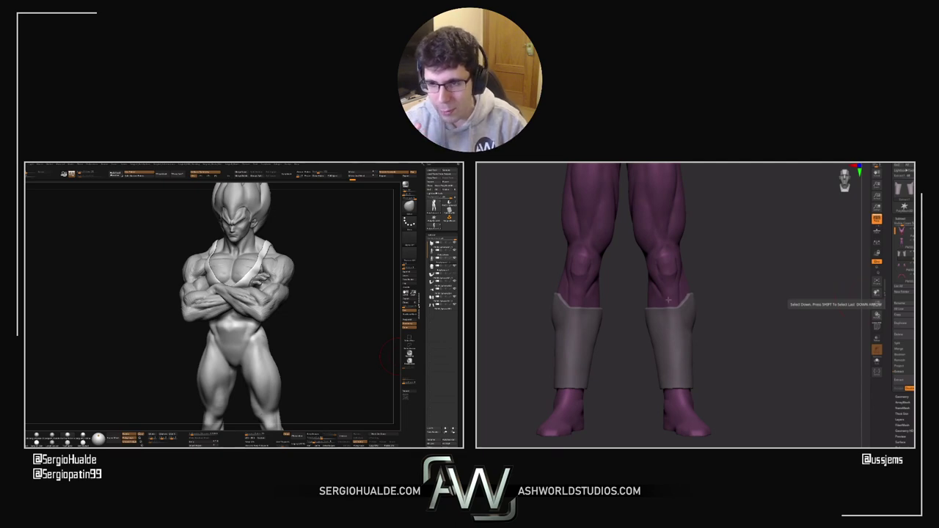
right_click_drag(664, 316, 696, 294, "ctrl")
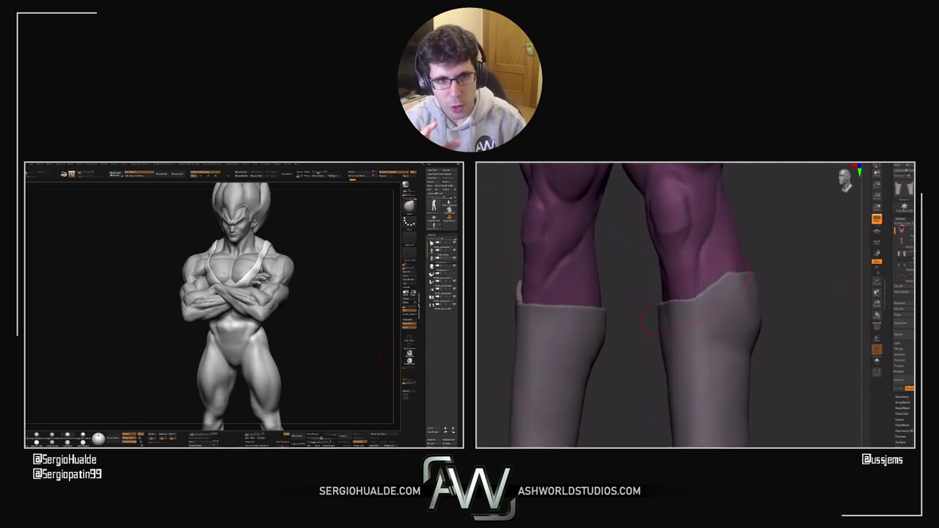
key("s")
right_click_drag(796, 283, 742, 276)
key("s")
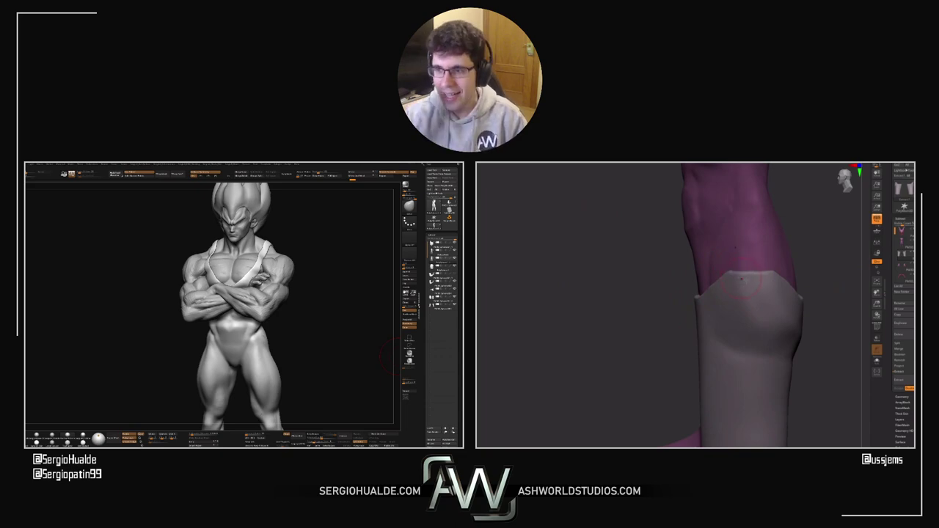
right_click_drag(753, 272, 755, 291)
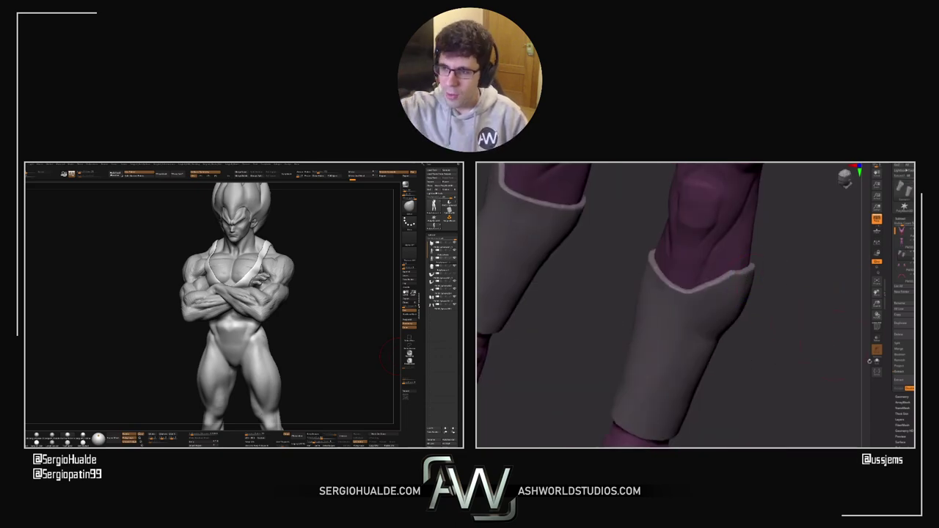
Step: Open the cuffs' Geometry settings and mask a band along their front upper edge
left_click(904, 396)
right_click_drag(814, 323, 780, 294, "shift")
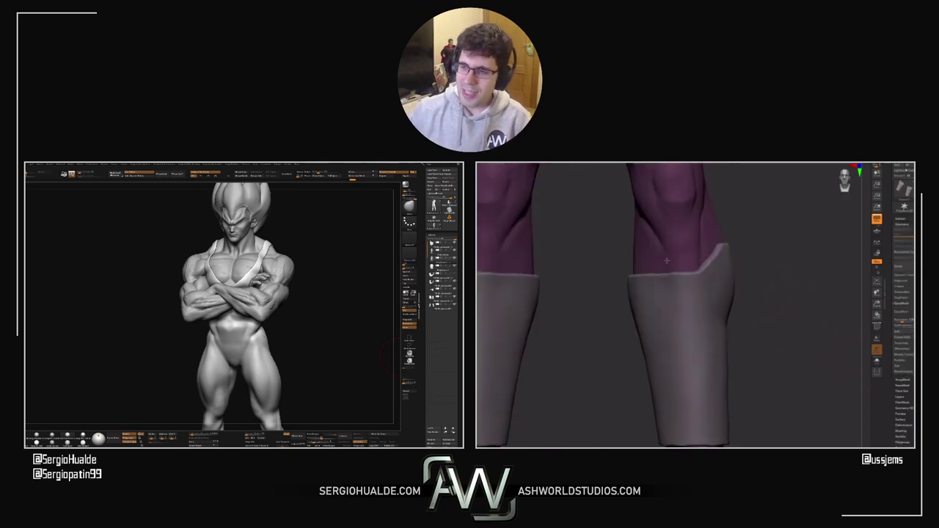
key("s")
left_click(715, 248)
mouse_move(718, 248)
left_mouse_down()
mouse_move(699, 271)
mouse_move(629, 276)
left_mouse_up()
right_click_drag(630, 274, 661, 275)
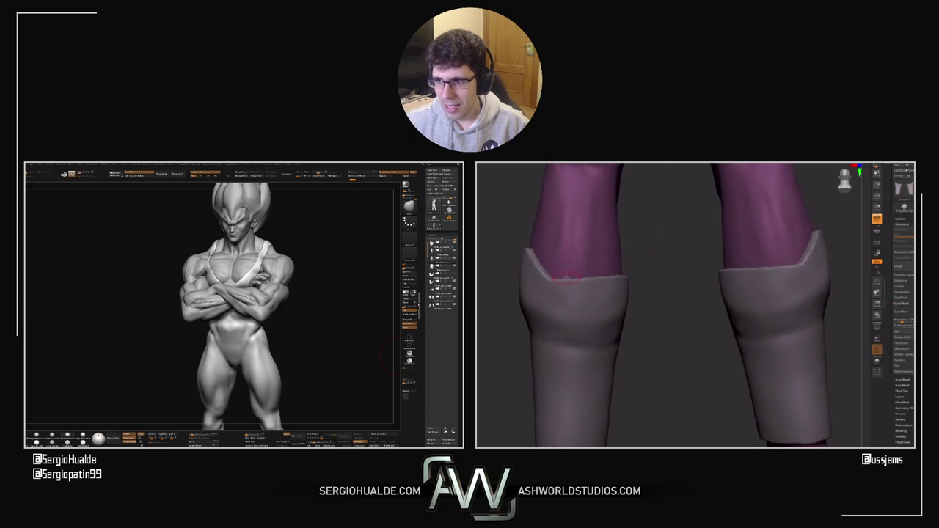
Step: Isolate the boot cuffs and extend the rim mask across the backs and inner sides
left_click(877, 361)
left_click_drag(561, 281, 623, 277)
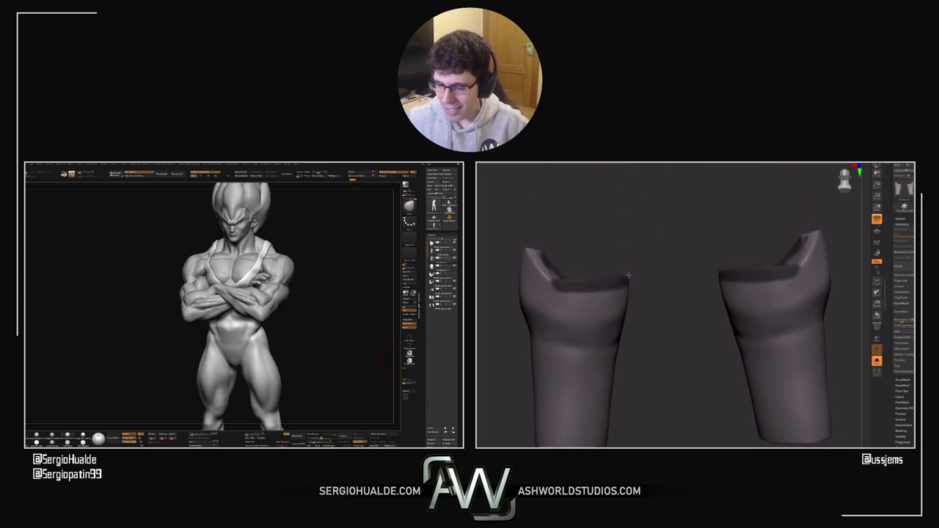
right_click_drag(623, 277, 601, 279)
left_click_drag(608, 277, 550, 277, "ctrl")
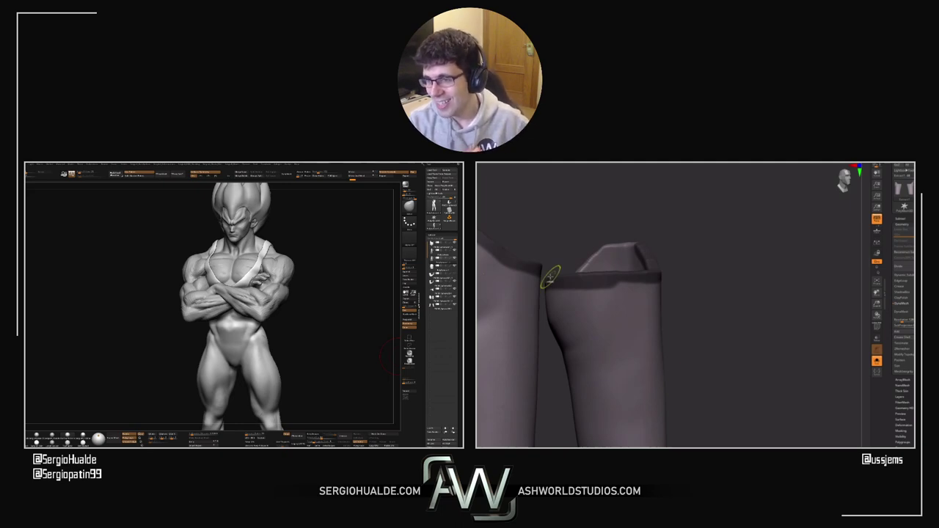
right_click_drag(550, 277, 711, 237)
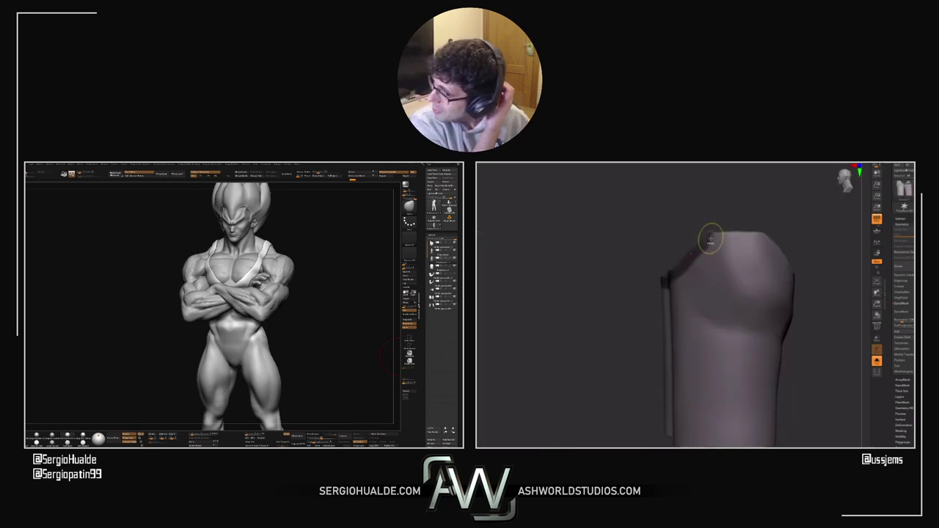
Step: Complete the mask band along the raised outer edges and slopes of the cuffs' rims
left_click_drag(712, 237, 764, 236, "ctrl")
mouse_move(763, 236)
right_mouse_down()
mouse_move(734, 242)
mouse_move(743, 239)
right_mouse_up()
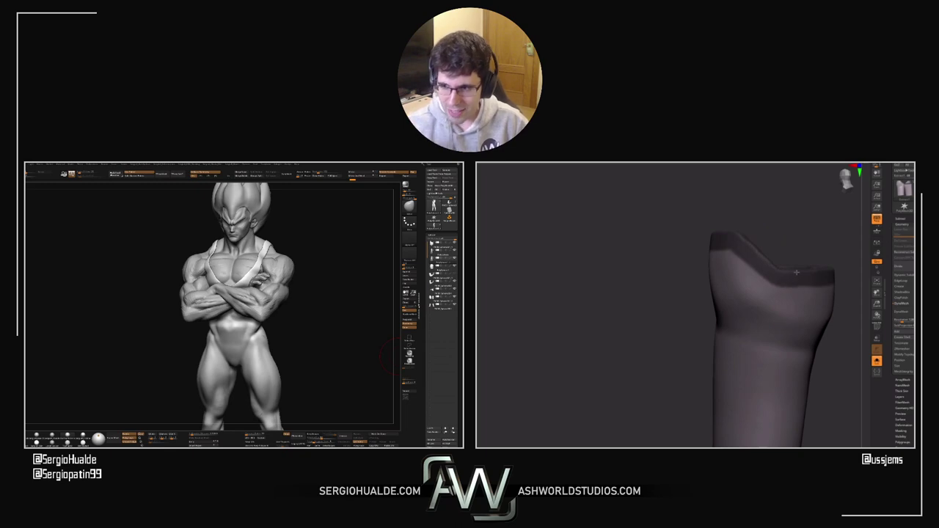
right_click_drag(817, 273, 727, 241)
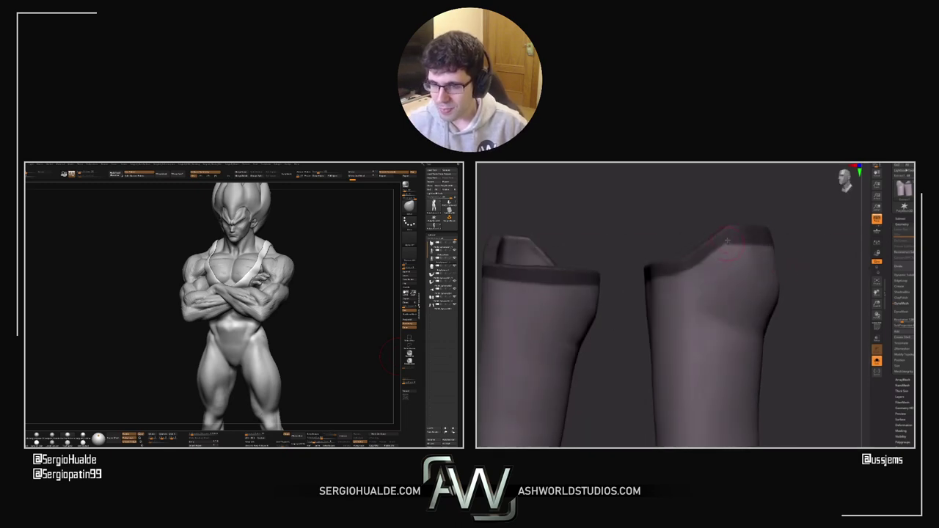
left_click_drag(717, 238, 686, 258, "ctrl")
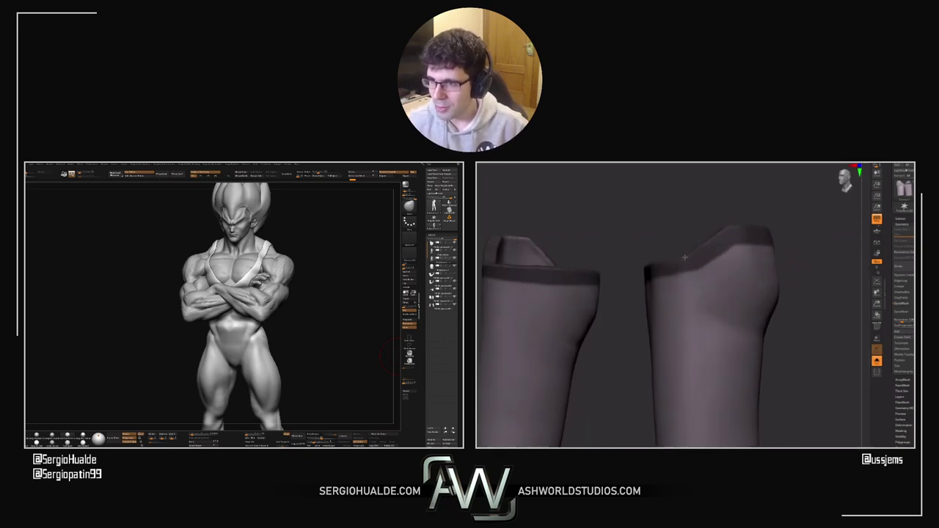
Step: Invert the mask, thicken and smooth the cuffs' upper rims into rounded edges, and show the whole character again
mouse_move(678, 260)
right_mouse_down()
mouse_move(583, 293)
mouse_move(672, 300)
mouse_move(753, 325)
right_mouse_up()
key("s")
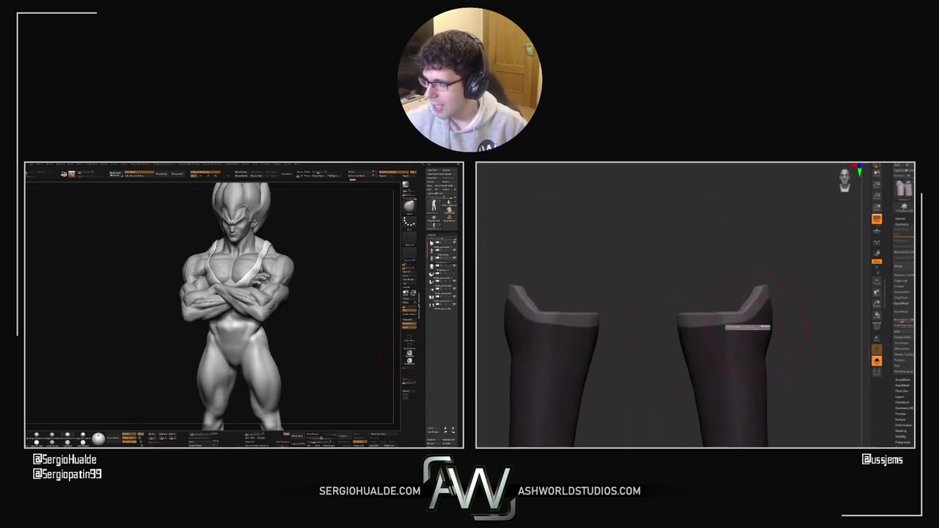
left_click_drag(727, 312, 752, 307)
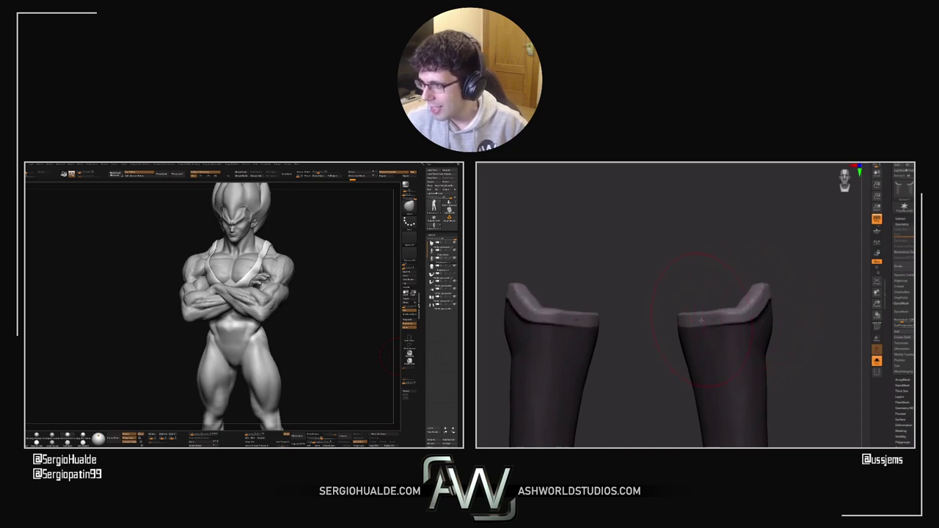
right_click_drag(701, 321, 582, 310)
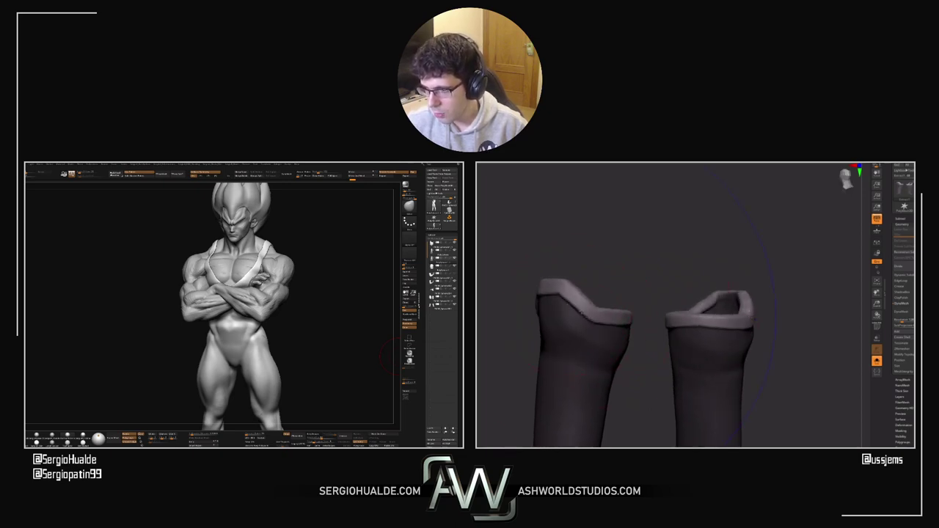
left_click_drag(582, 314, 576, 300, "shift")
right_click_drag(587, 312, 631, 322)
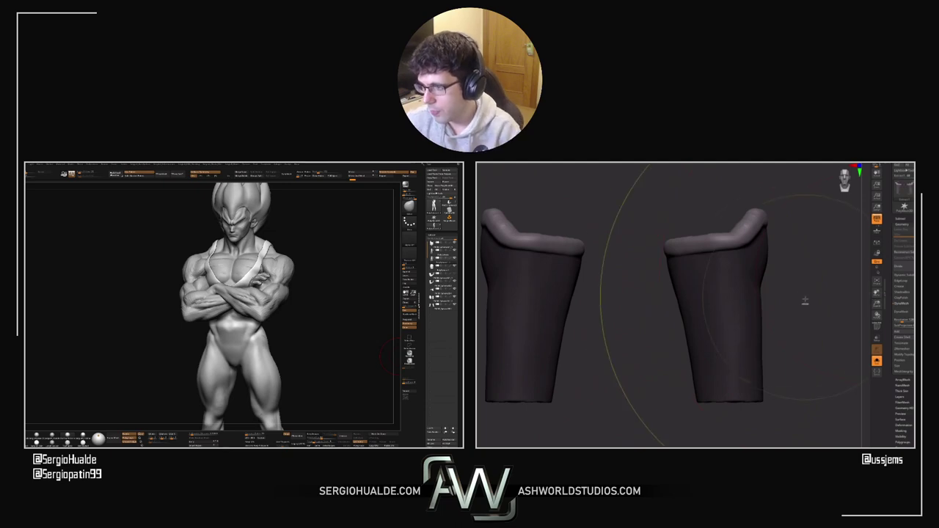
left_click(876, 361)
right_click_drag(820, 328, 700, 328, "ctrl")
right_click_drag(833, 300, 794, 355, "alt")
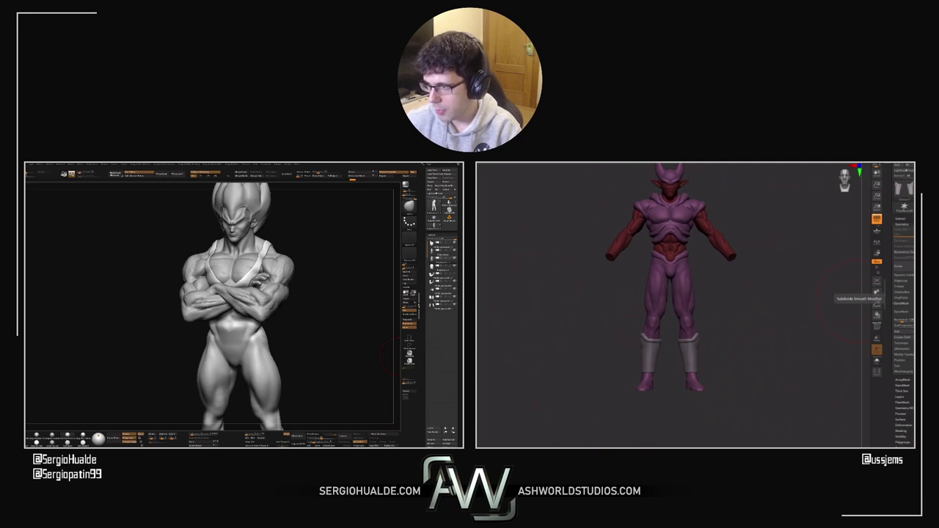
Step: Isolate the boot cuffs and refine their outer and back surfaces below the rounded rims
right_click_drag(693, 333, 649, 345, "ctrl")
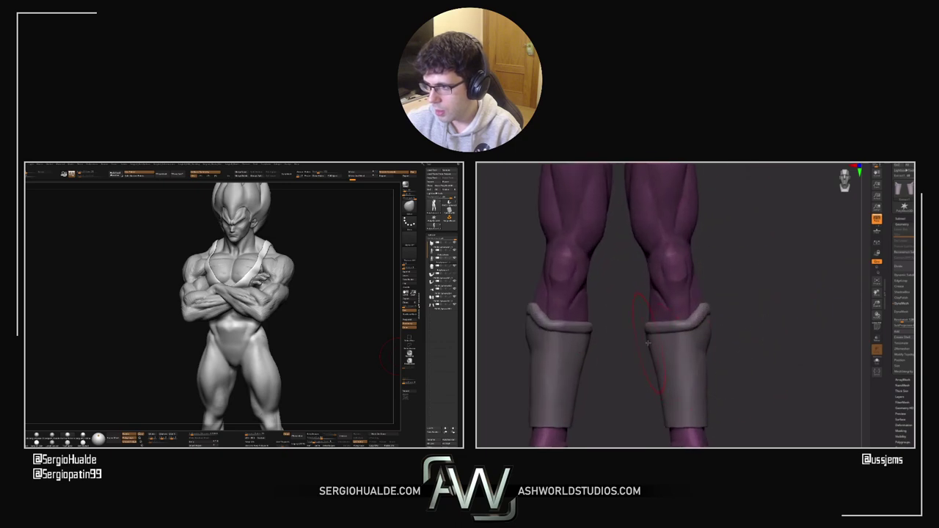
key("shift+alt+s")
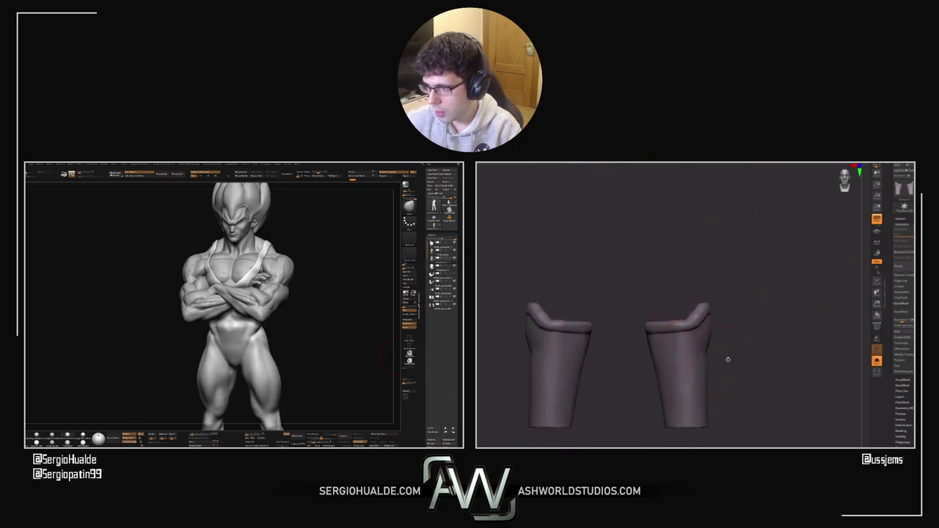
right_click_drag(729, 346, 714, 341)
left_click_drag(712, 340, 753, 320)
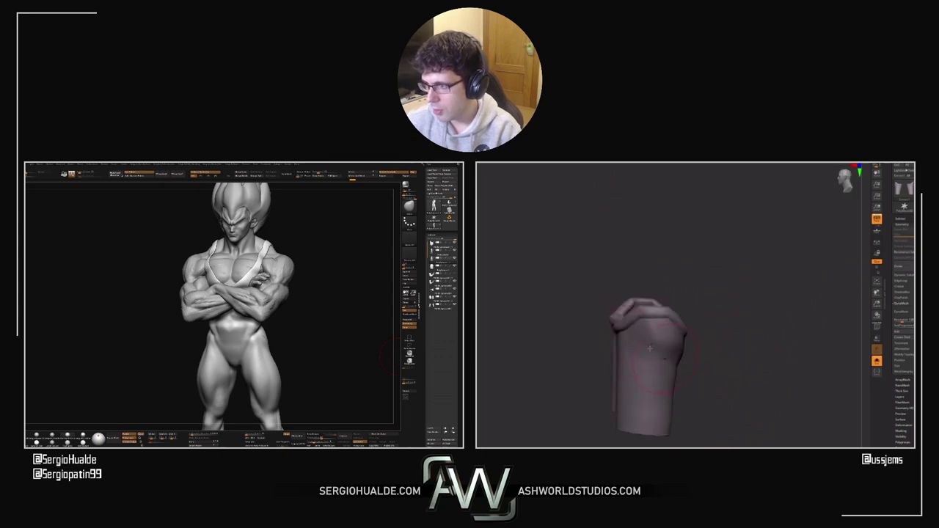
left_click_drag(722, 345, 665, 355)
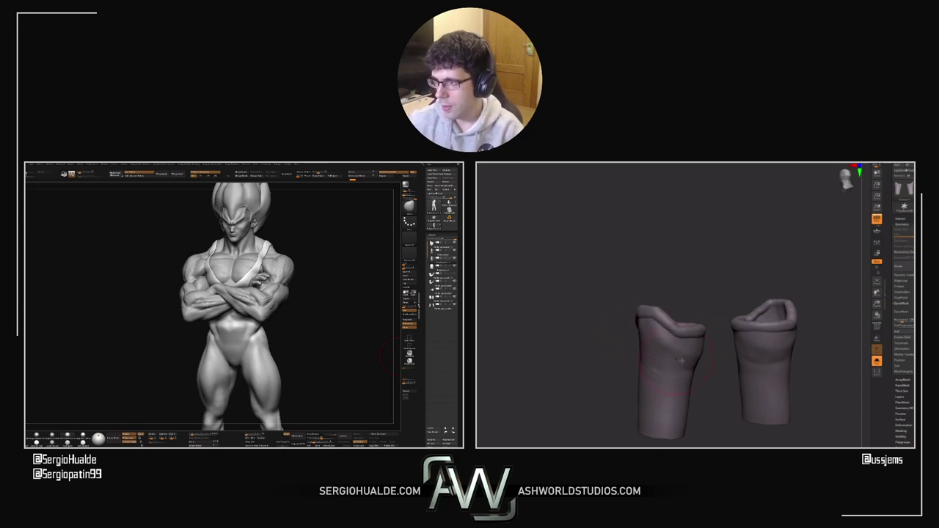
left_click_drag(624, 354, 682, 352)
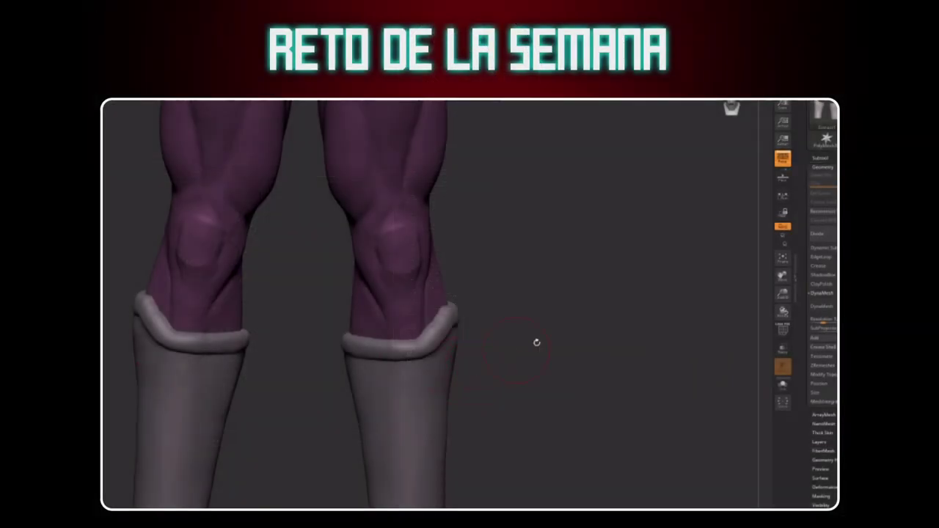
Step: Show the full horned character and place canvas snapshots of its front and back views side by side
left_click_drag(536, 342, 478, 338, "alt")
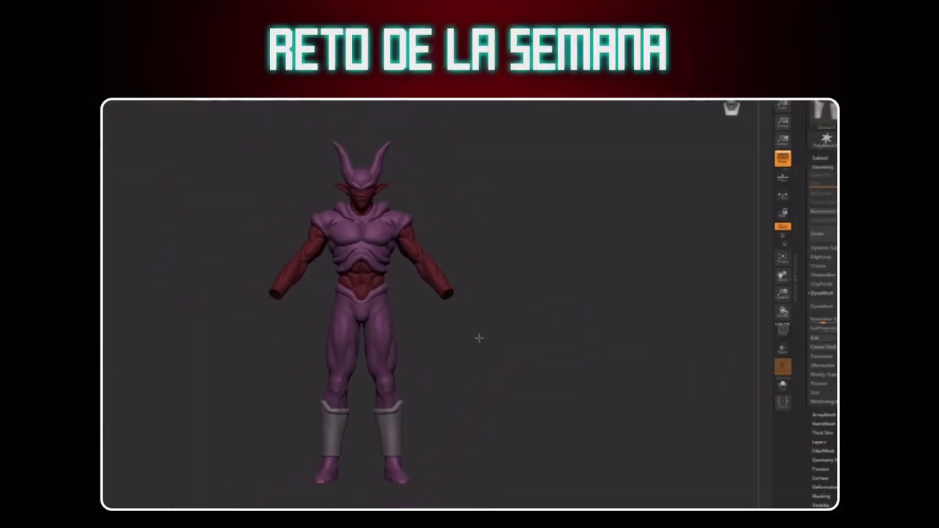
left_click_drag(527, 378, 555, 389, "alt")
key("shift+s")
key("shift+s")
key("alt+shift")
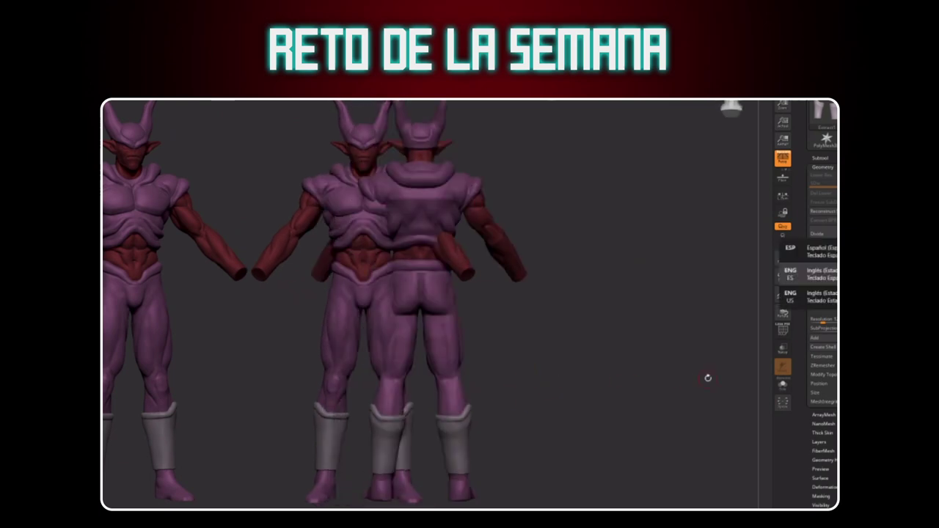
key("alt+shift")
left_click_drag(628, 379, 800, 377, "alt")
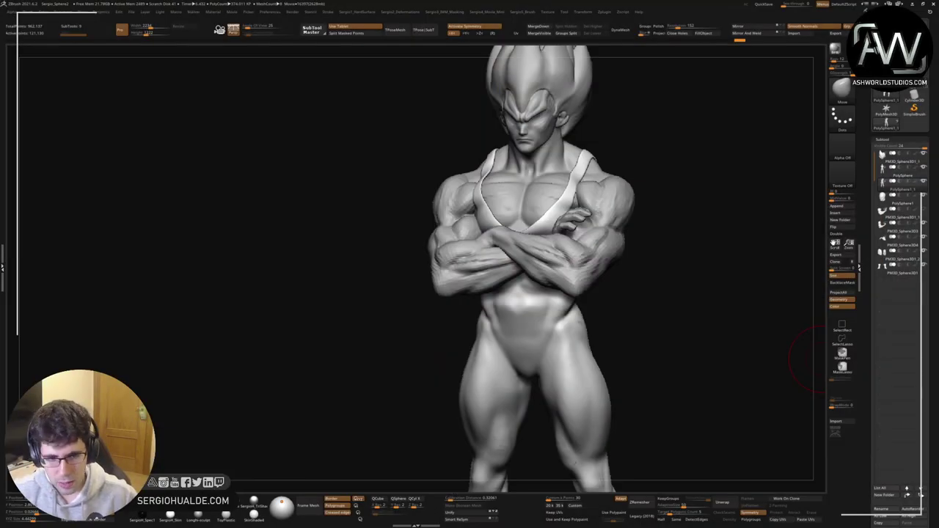
Step: Select the spiky-haired character's head and adjust its forehead and brow area with the Move brush
mouse_move(558, 280)
right_mouse_down()
mouse_move(583, 188)
mouse_move(520, 314)
mouse_move(498, 215)
right_mouse_up()
left_click(477, 253, "alt")
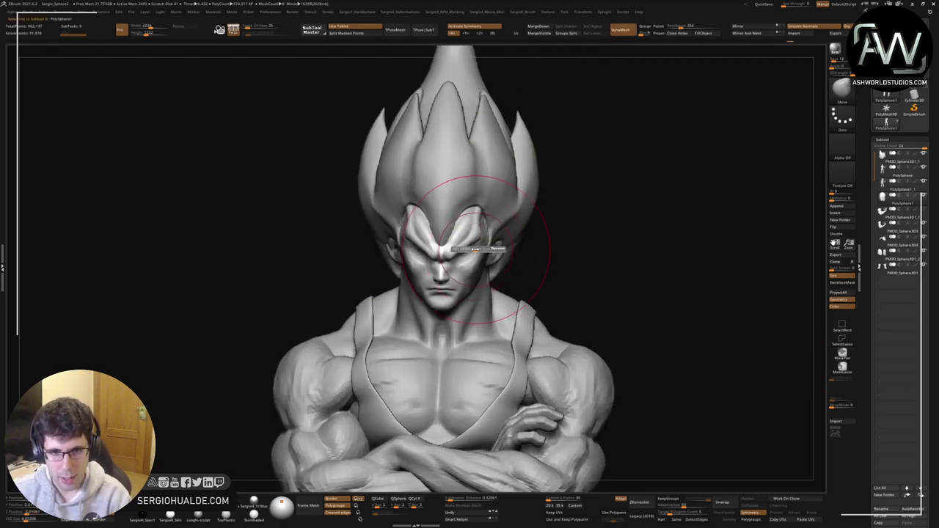
mouse_move(474, 244)
left_mouse_down()
mouse_move(479, 233)
mouse_move(475, 266)
left_mouse_up()
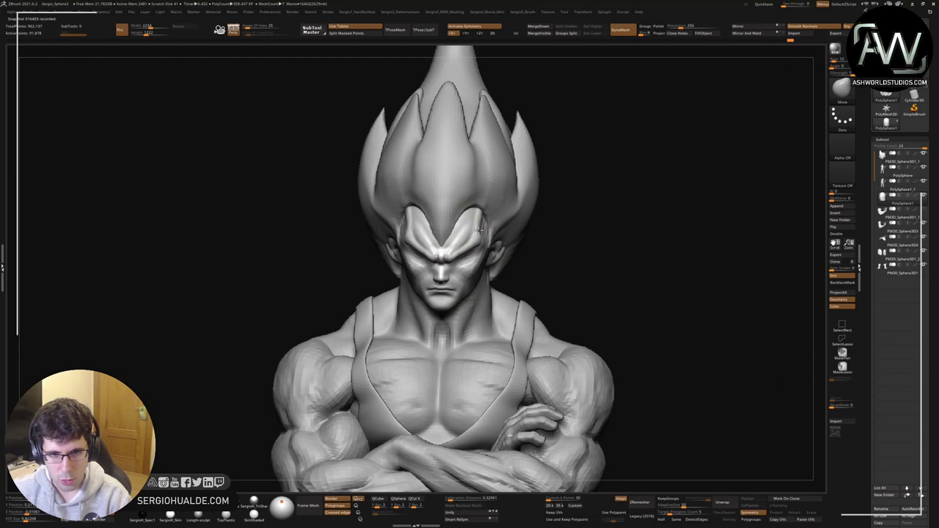
mouse_move(475, 266)
right_mouse_down()
mouse_move(440, 269)
mouse_move(477, 273)
mouse_move(480, 300)
mouse_move(502, 272)
mouse_move(507, 278)
right_mouse_up()
right_click(507, 278)
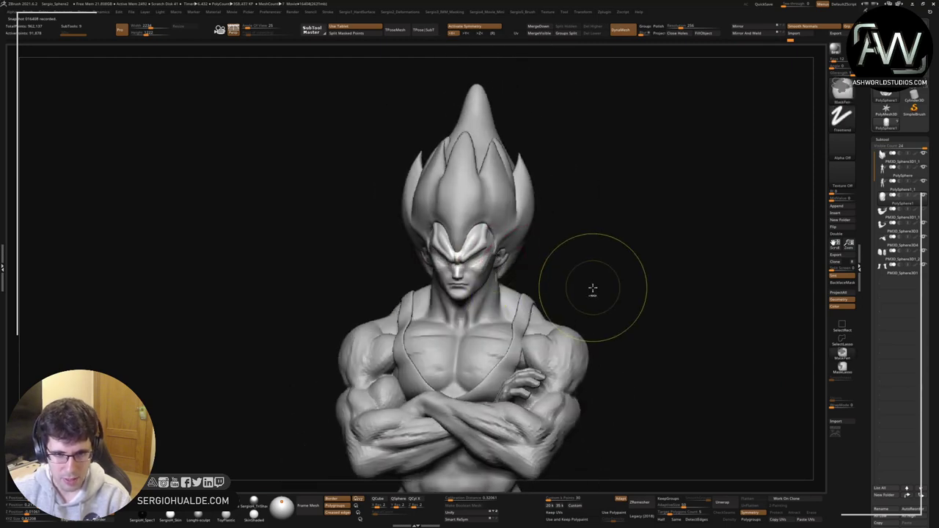
mouse_move(570, 300)
right_mouse_down()
mouse_move(541, 325)
mouse_move(566, 289)
mouse_move(597, 309)
right_mouse_up()
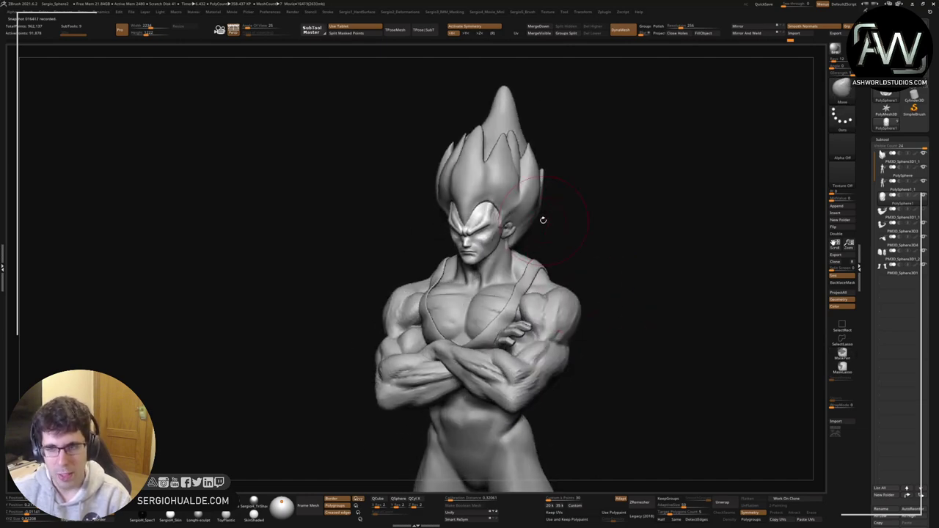
mouse_move(544, 220)
right_mouse_down()
mouse_move(558, 217)
mouse_move(572, 186)
mouse_move(590, 242)
right_mouse_up()
Step: Select each of the two crossed arms and raise its subdivision level
left_click(543, 301, "alt")
key("d")
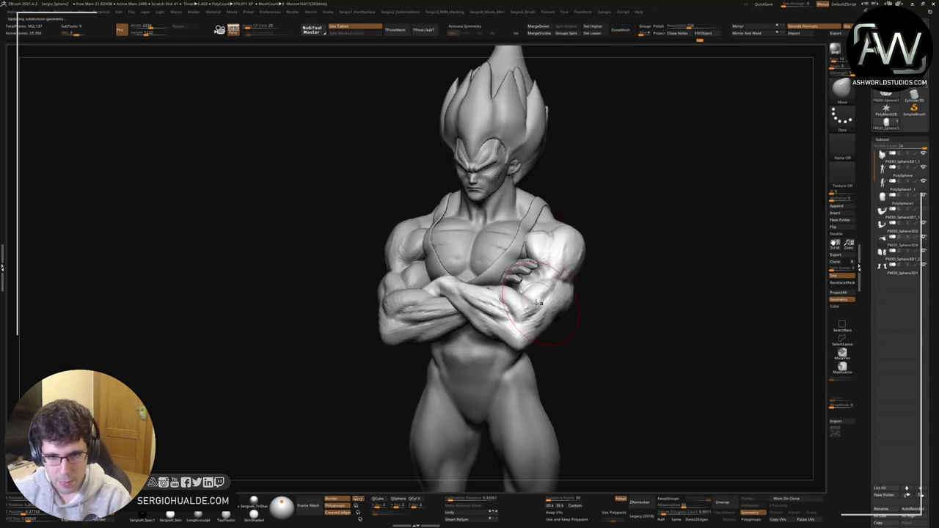
left_click(406, 308, "alt")
key("d")
key("d")
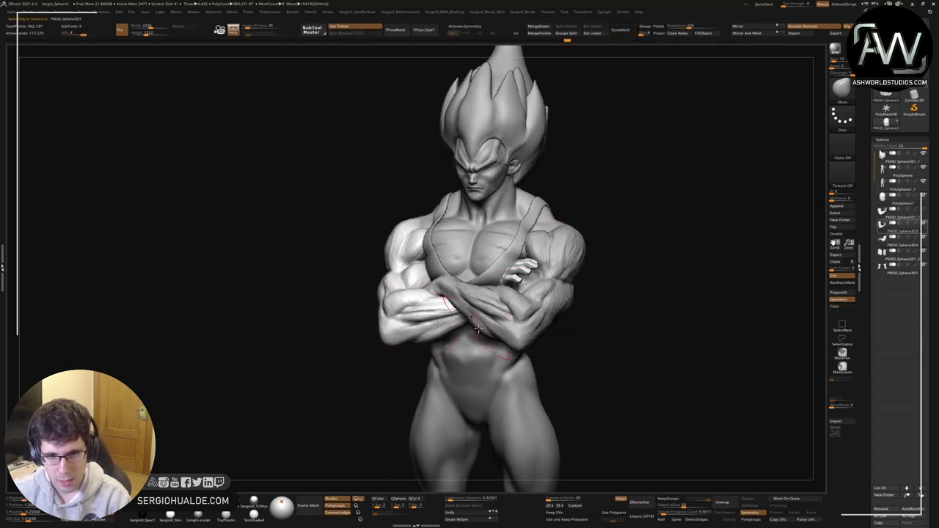
right_click_drag(552, 314, 448, 236, "ctrl")
mouse_move(448, 237)
right_mouse_down()
mouse_move(485, 260)
mouse_move(467, 257)
mouse_move(545, 250)
mouse_move(495, 250)
mouse_move(543, 251)
mouse_move(513, 251)
mouse_move(519, 228)
mouse_move(505, 283)
mouse_move(460, 285)
mouse_move(429, 314)
right_mouse_up()
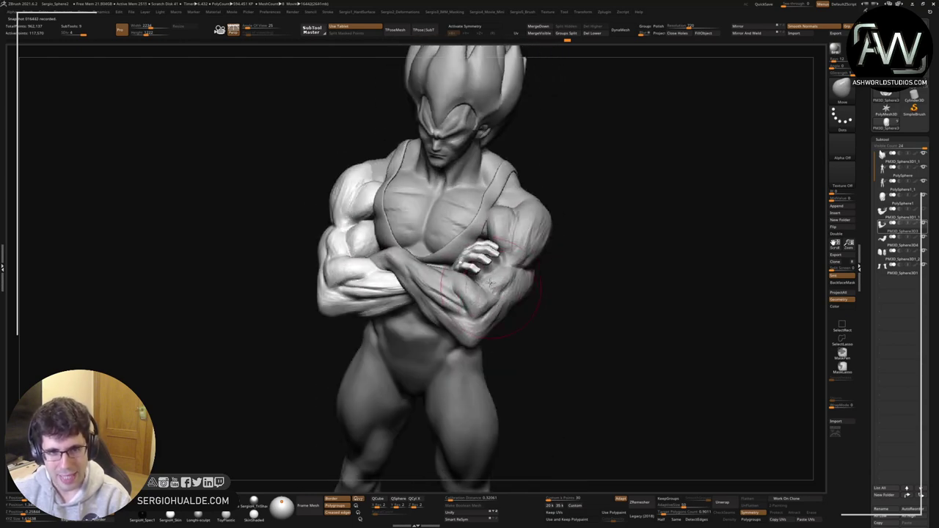
right_click_drag(485, 111, 479, 182, "alt")
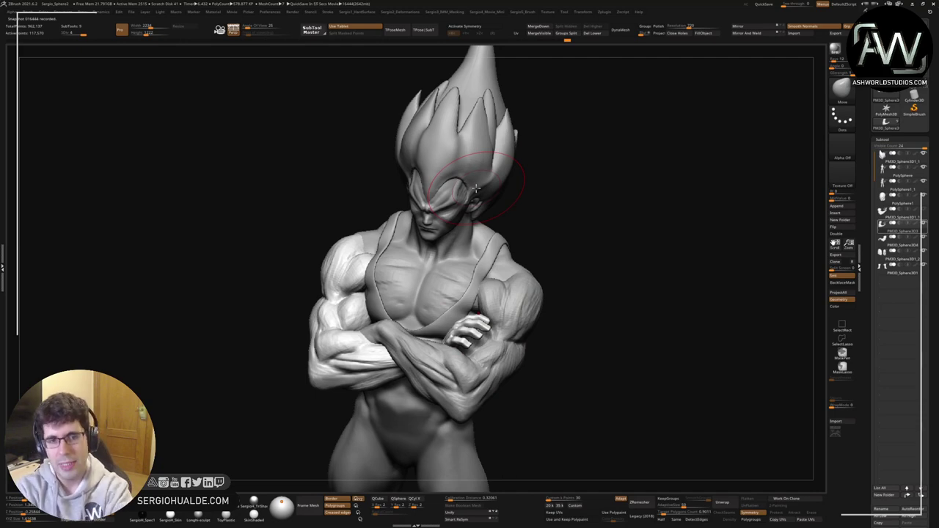
right_click_drag(487, 220, 441, 176, "ctrl")
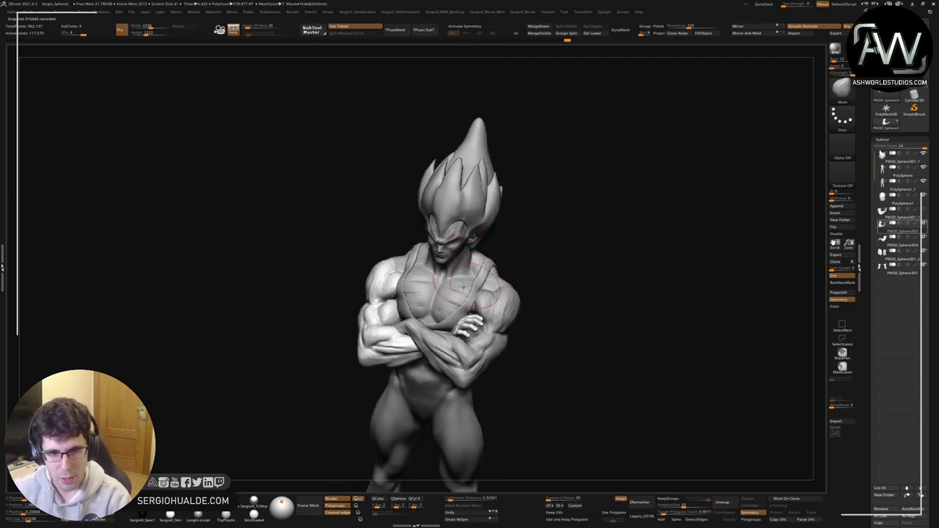
Step: Frame the full spiky-haired character and place canvas snapshots of its front, three-quarter and back views side by side
mouse_move(352, 268)
right_mouse_down()
mouse_move(480, 289)
mouse_move(467, 294)
mouse_move(444, 258)
mouse_move(547, 287)
mouse_move(574, 340)
mouse_move(617, 341)
mouse_move(386, 327)
right_mouse_up()
mouse_move(609, 308)
right_mouse_down()
mouse_move(523, 298)
mouse_move(546, 300)
mouse_move(524, 321)
right_mouse_up()
key("space")
mouse_move(624, 389)
right_mouse_down()
mouse_move(600, 339)
mouse_move(554, 316)
mouse_move(406, 294)
mouse_move(457, 304)
mouse_move(340, 295)
mouse_move(377, 272)
mouse_move(369, 287)
mouse_move(477, 296)
mouse_move(433, 300)
mouse_move(452, 295)
mouse_move(457, 303)
mouse_move(570, 308)
mouse_move(584, 300)
mouse_move(563, 310)
mouse_move(571, 298)
mouse_move(580, 308)
mouse_move(709, 295)
mouse_move(672, 284)
right_mouse_up()
key("shift+s")
key("shift+s")
key("shift+s")
mouse_move(672, 285)
right_mouse_down("ctrl")
mouse_move(684, 270)
mouse_move(692, 278)
mouse_move(685, 286)
mouse_move(693, 283)
right_mouse_up("ctrl")
key("space")
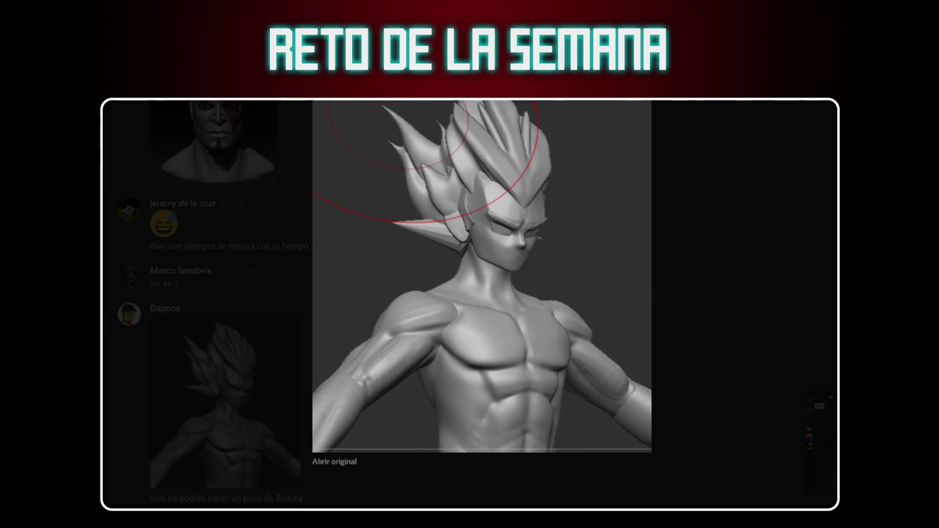
Step: Switch to the Discord challenge channel and view the submitted spiky-haired character sculpts at full size
scroll(220, 303, "down", 3)
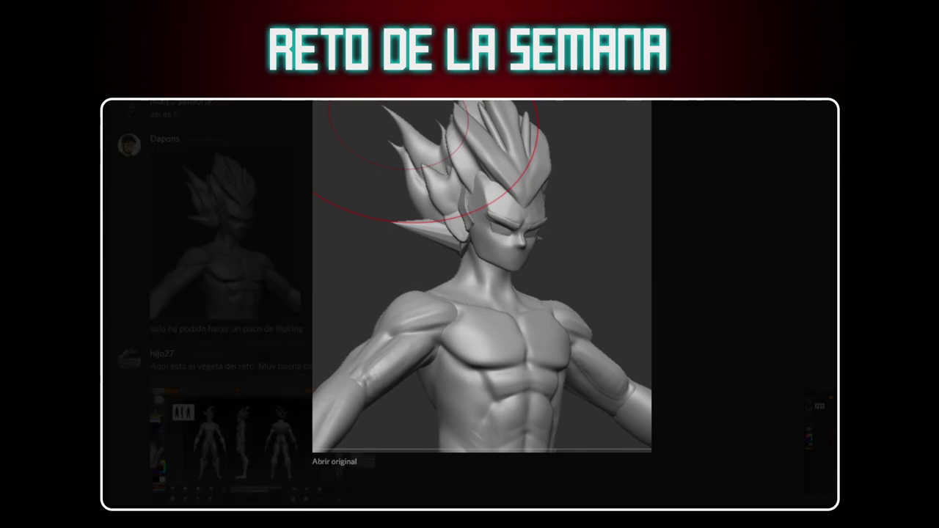
left_click(261, 452)
left_click(246, 454)
left_click(104, 397)
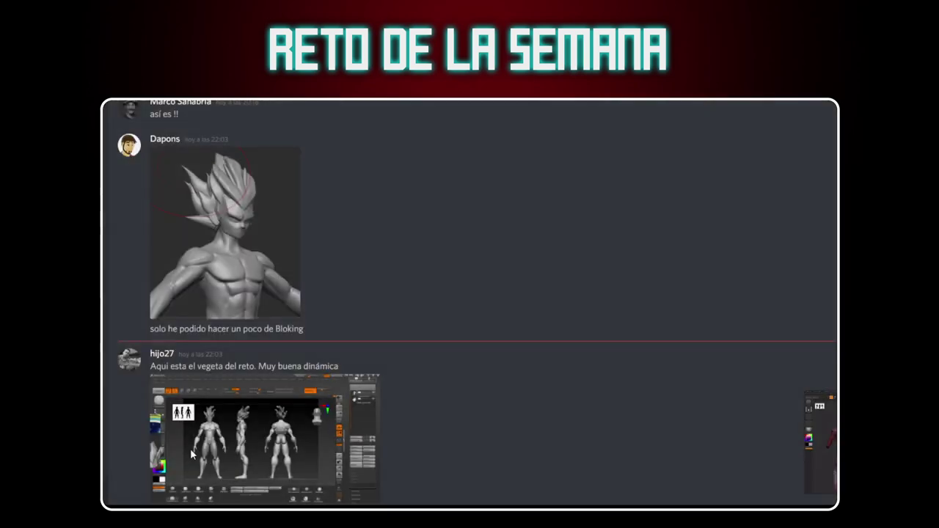
left_click(253, 439)
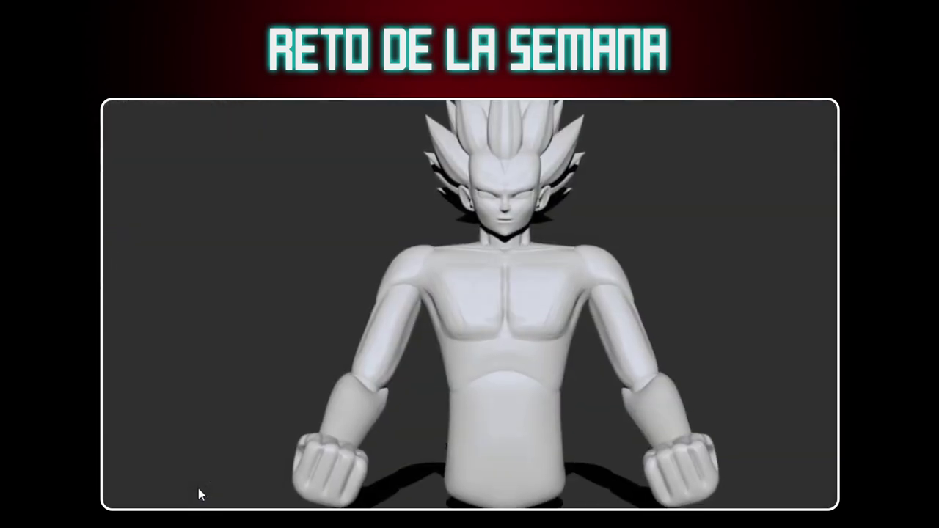
key("d")
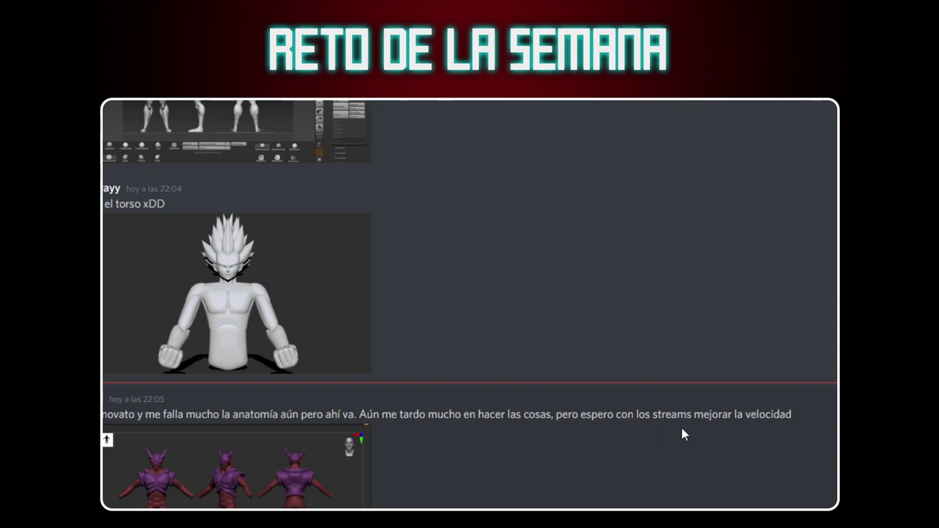
Step: Examine the next submissions, the purple-suited horned character and the grey sculpt shown from five angles
scroll(683, 445, "down", 3)
left_click(264, 331)
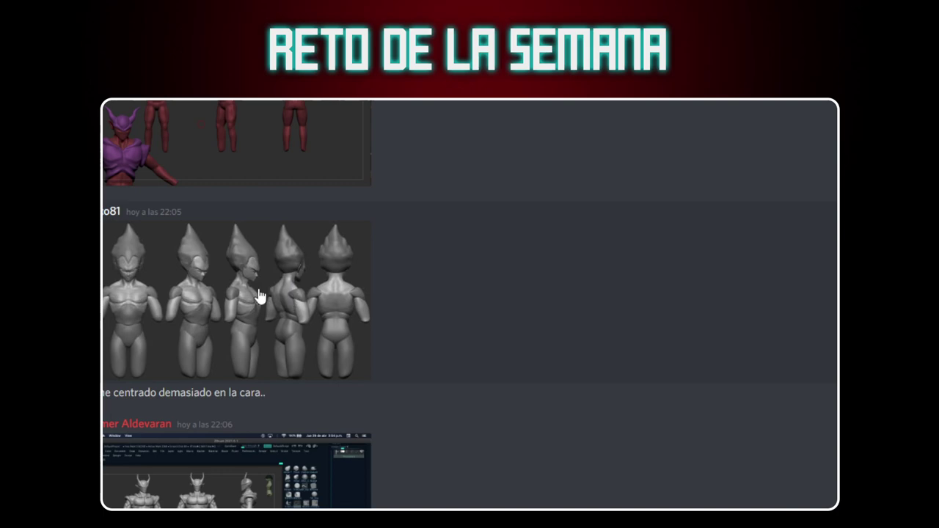
left_click(253, 287)
left_click(290, 339)
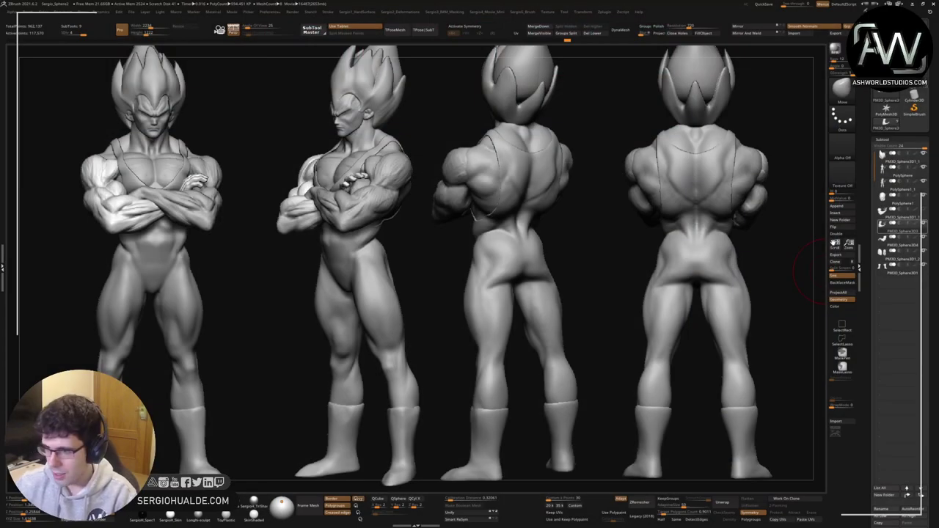
Step: Enlarge the grey horned character submission captioned "mejor esta" to examine its three views, and close the preview
mouse_move(678, 338)
left_mouse_down()
mouse_move(713, 329)
mouse_move(666, 332)
left_mouse_up()
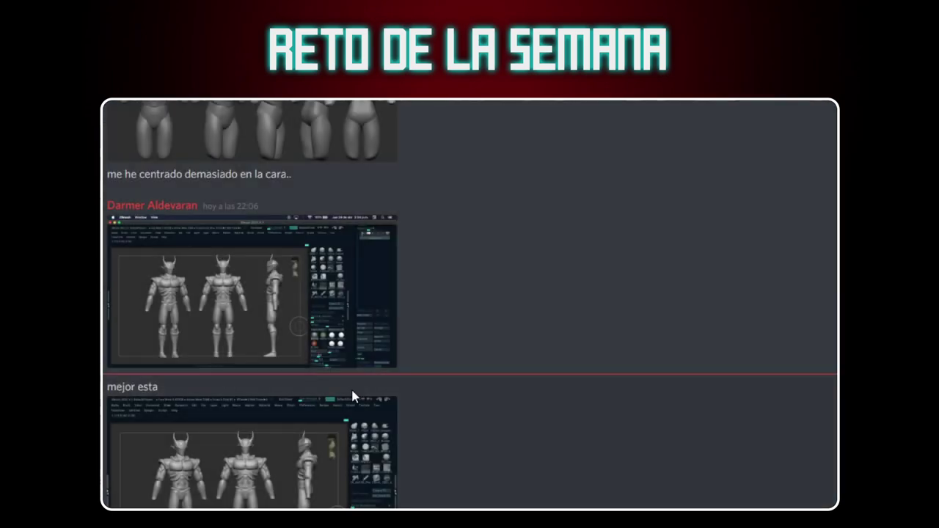
left_click(229, 462)
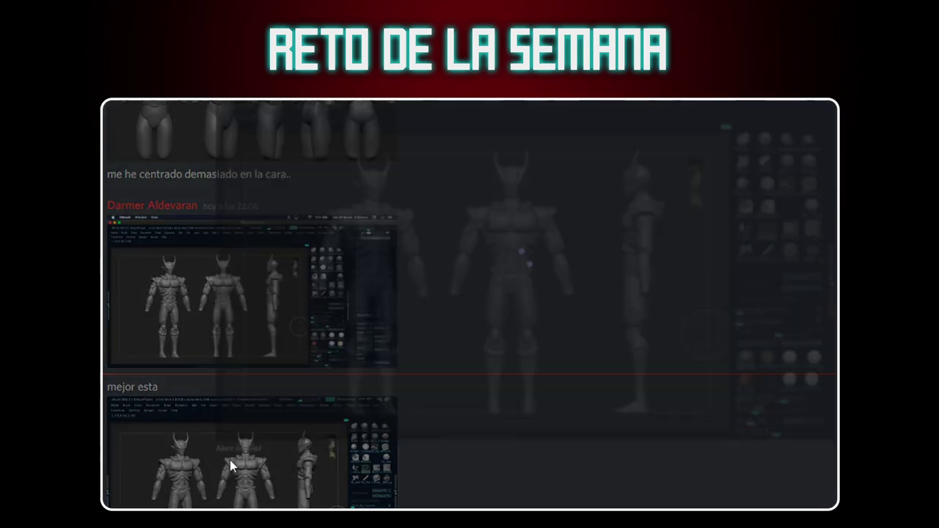
left_click(248, 504)
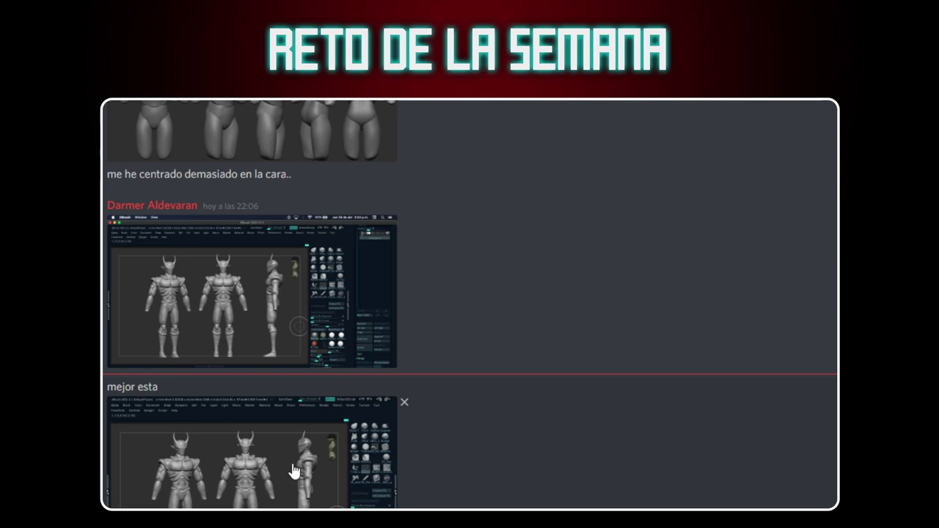
left_click(300, 474)
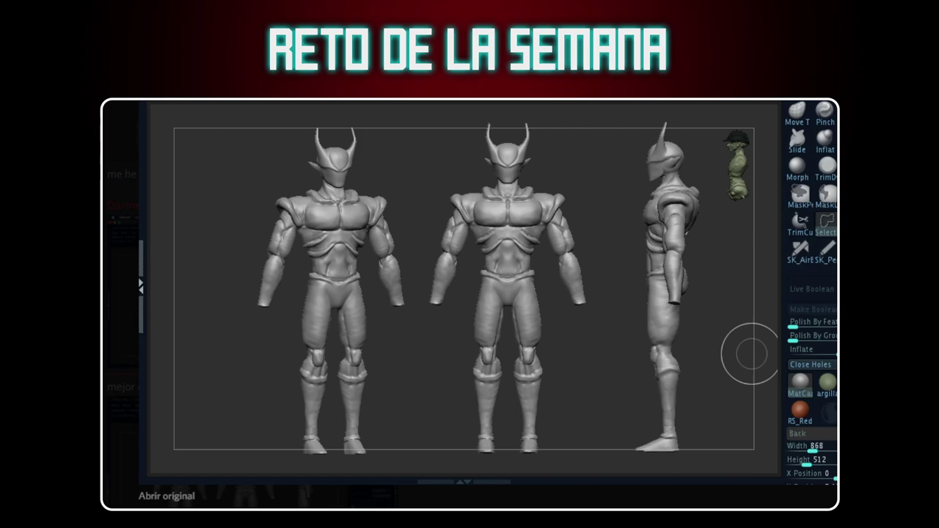
key("Escape")
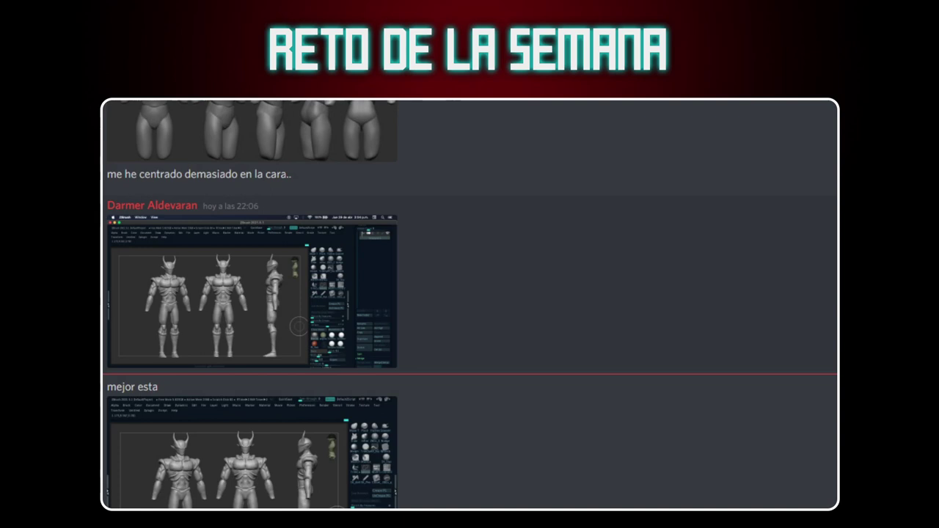